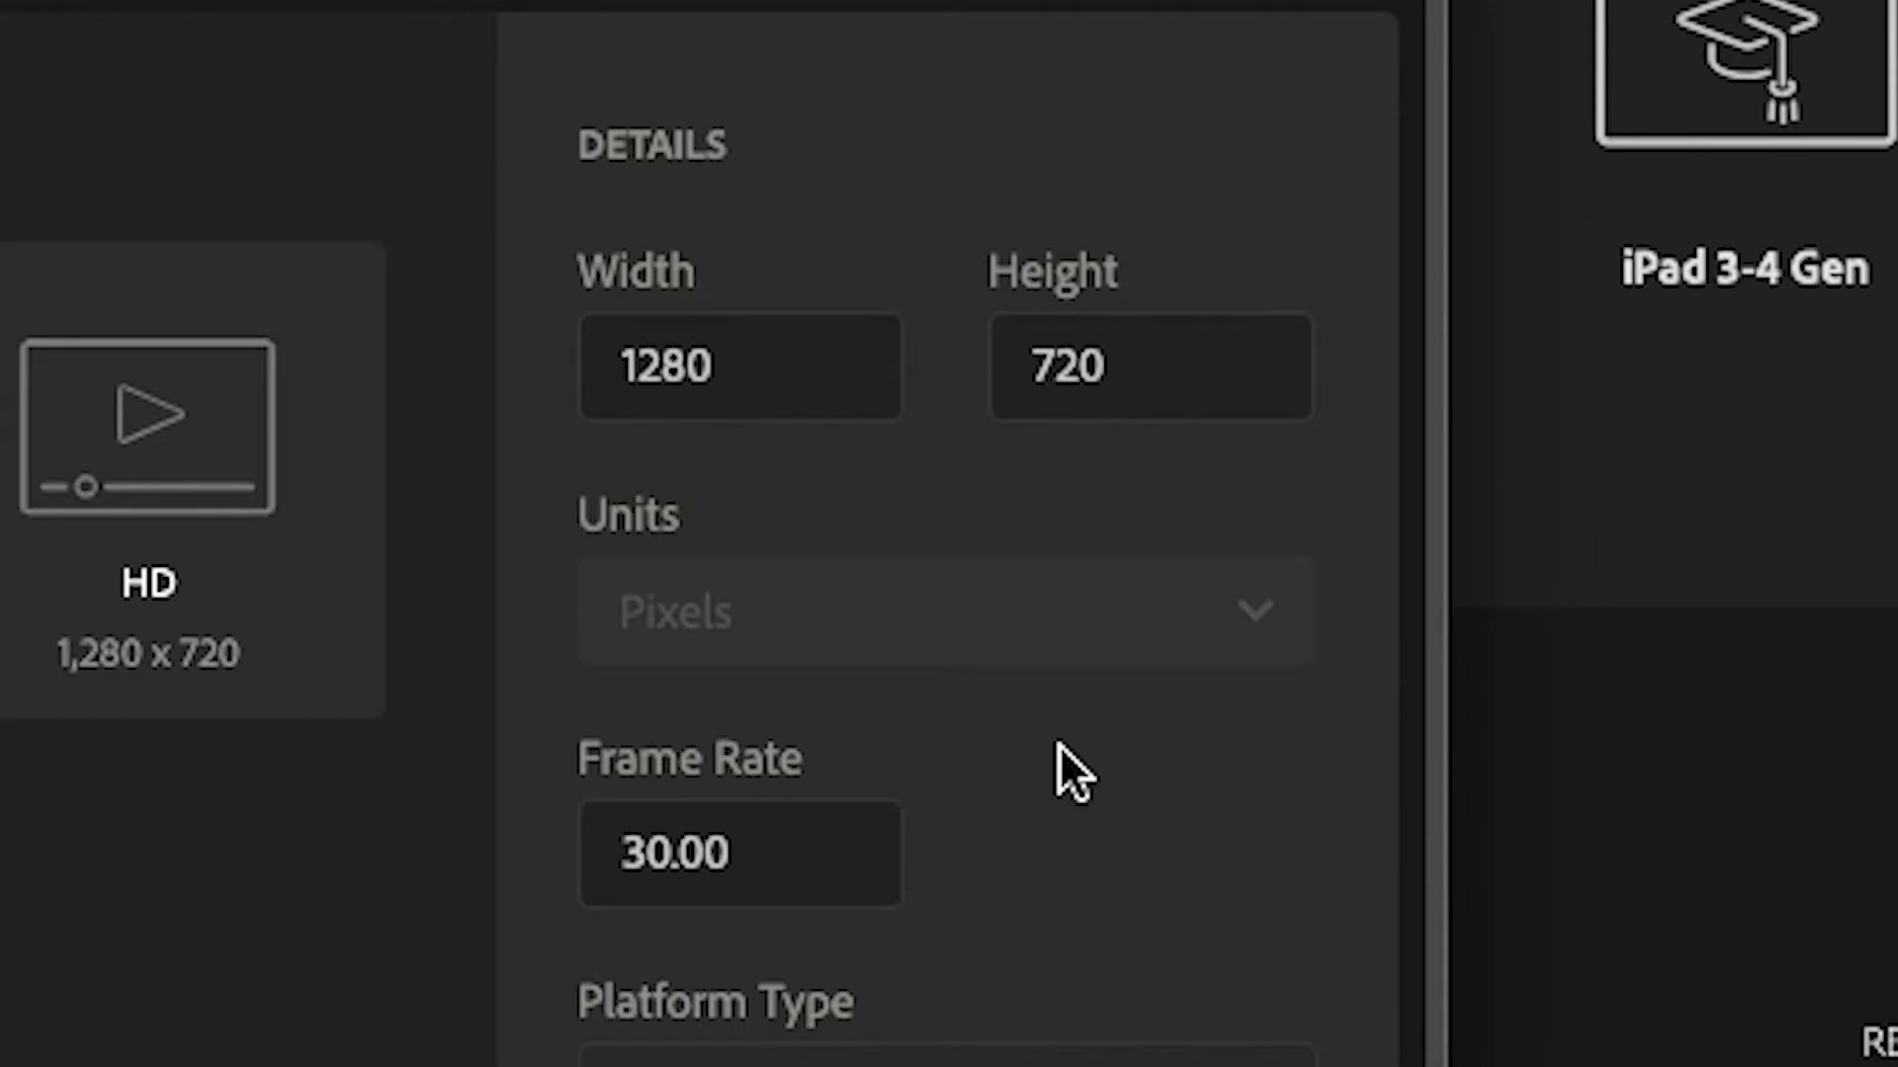
Set the frame rate to 24 and create the new 1280 x 720 document
{"action": "left_click_drag", "start_coordinate": [741, 843], "coordinate": [531, 860]}
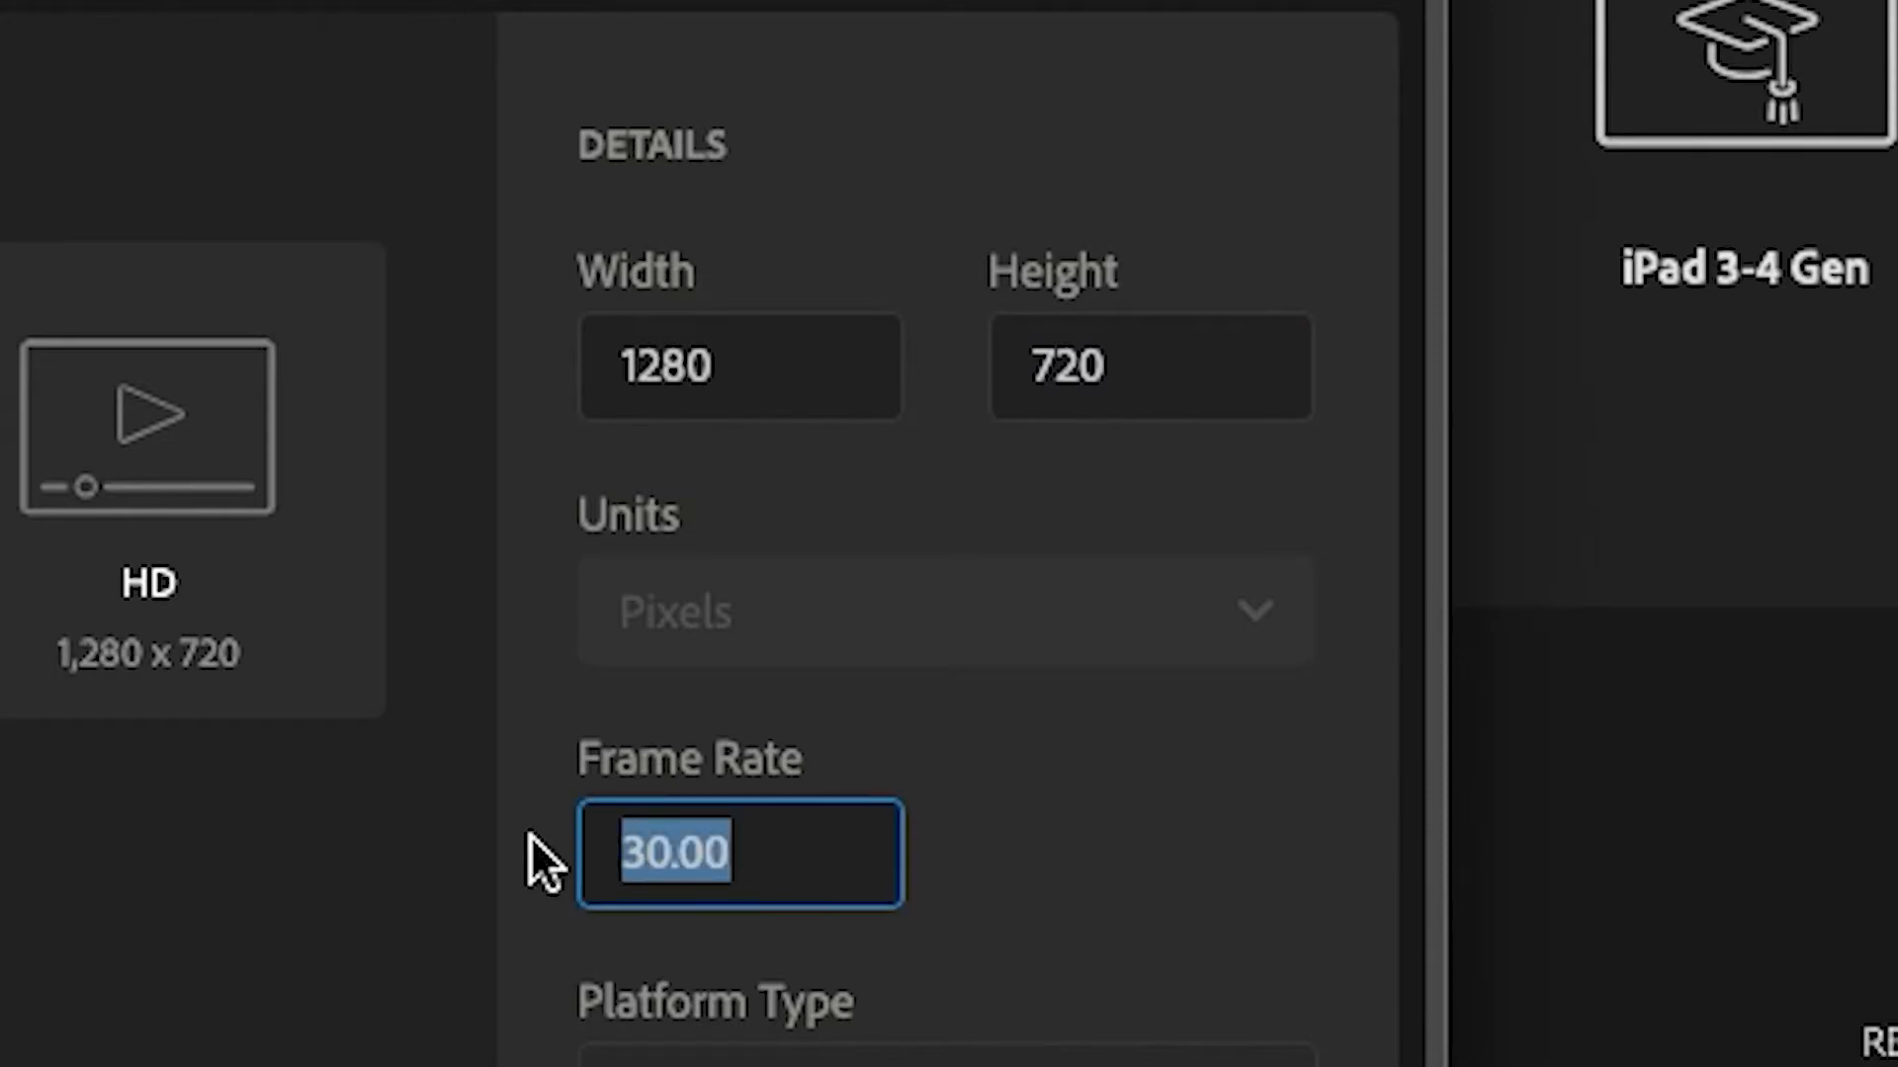
{"action": "type", "text": "24"}
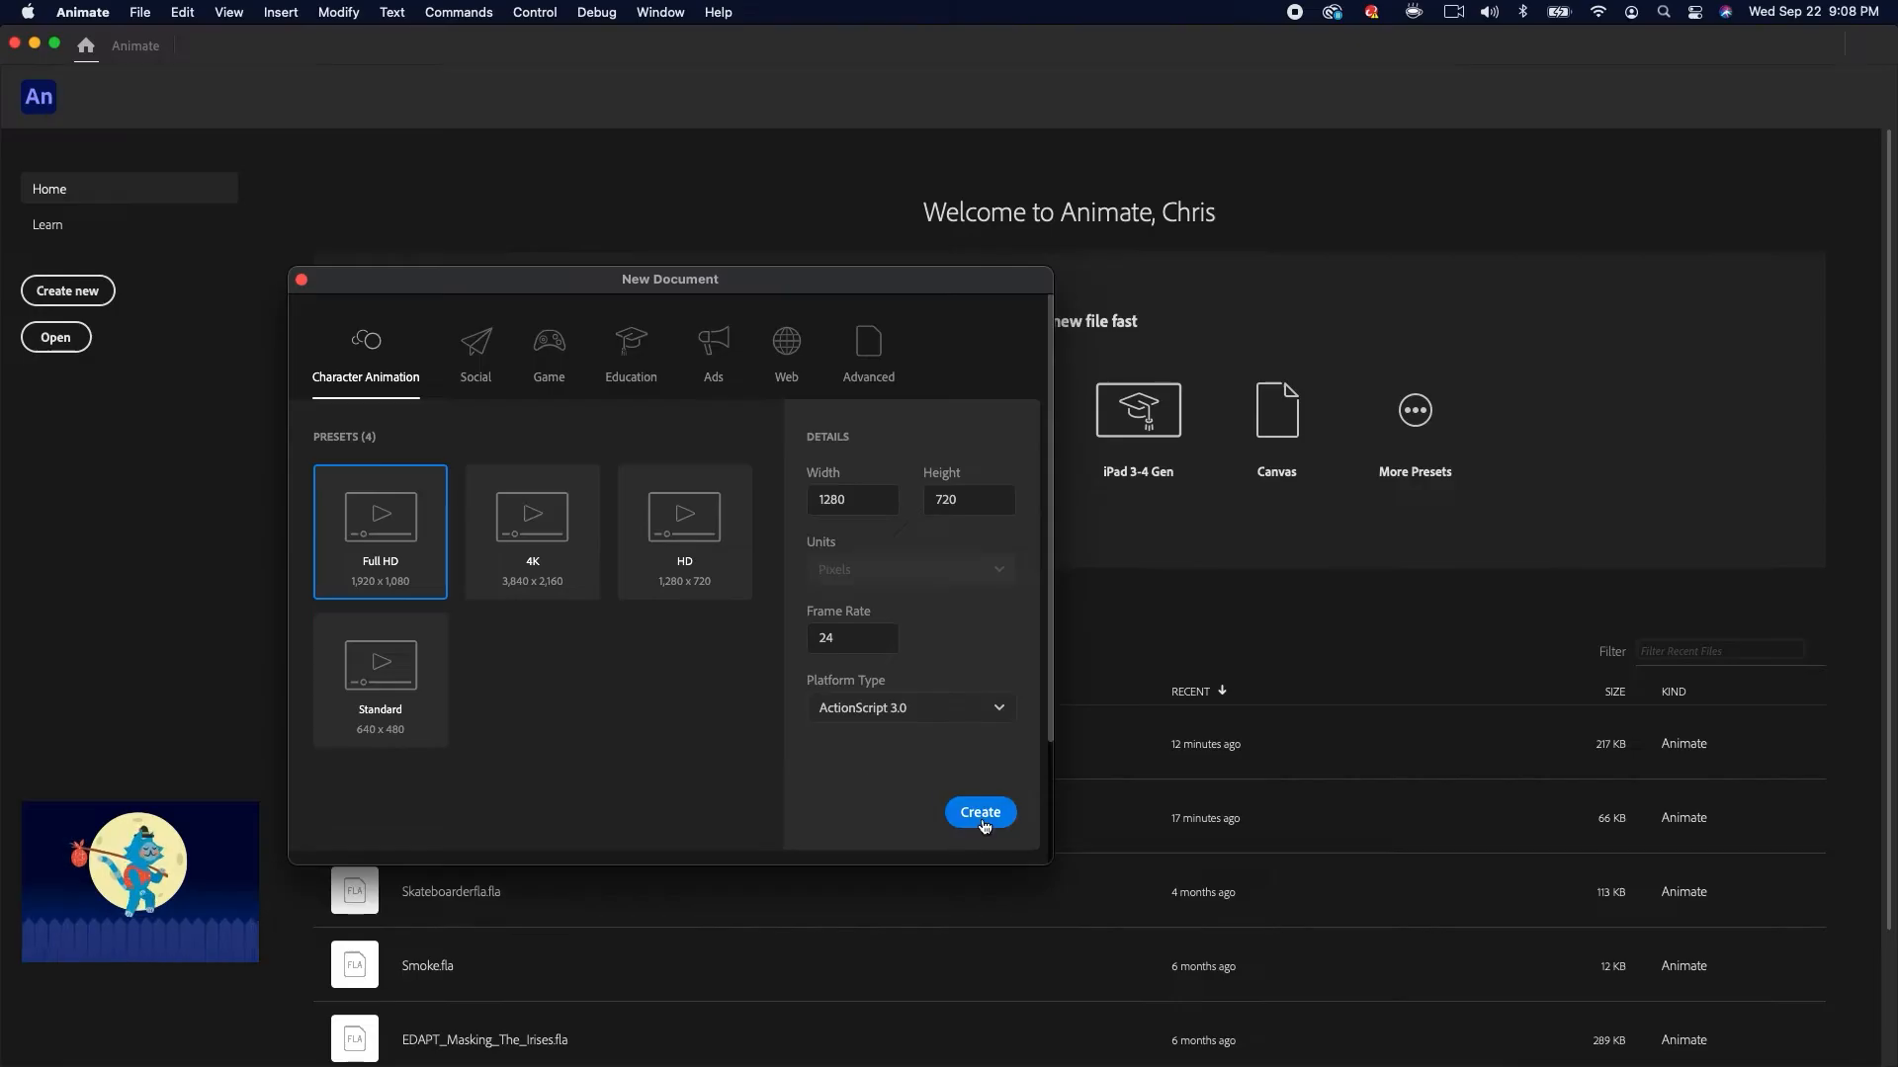
{"action": "left_click", "coordinate": [982, 821]}
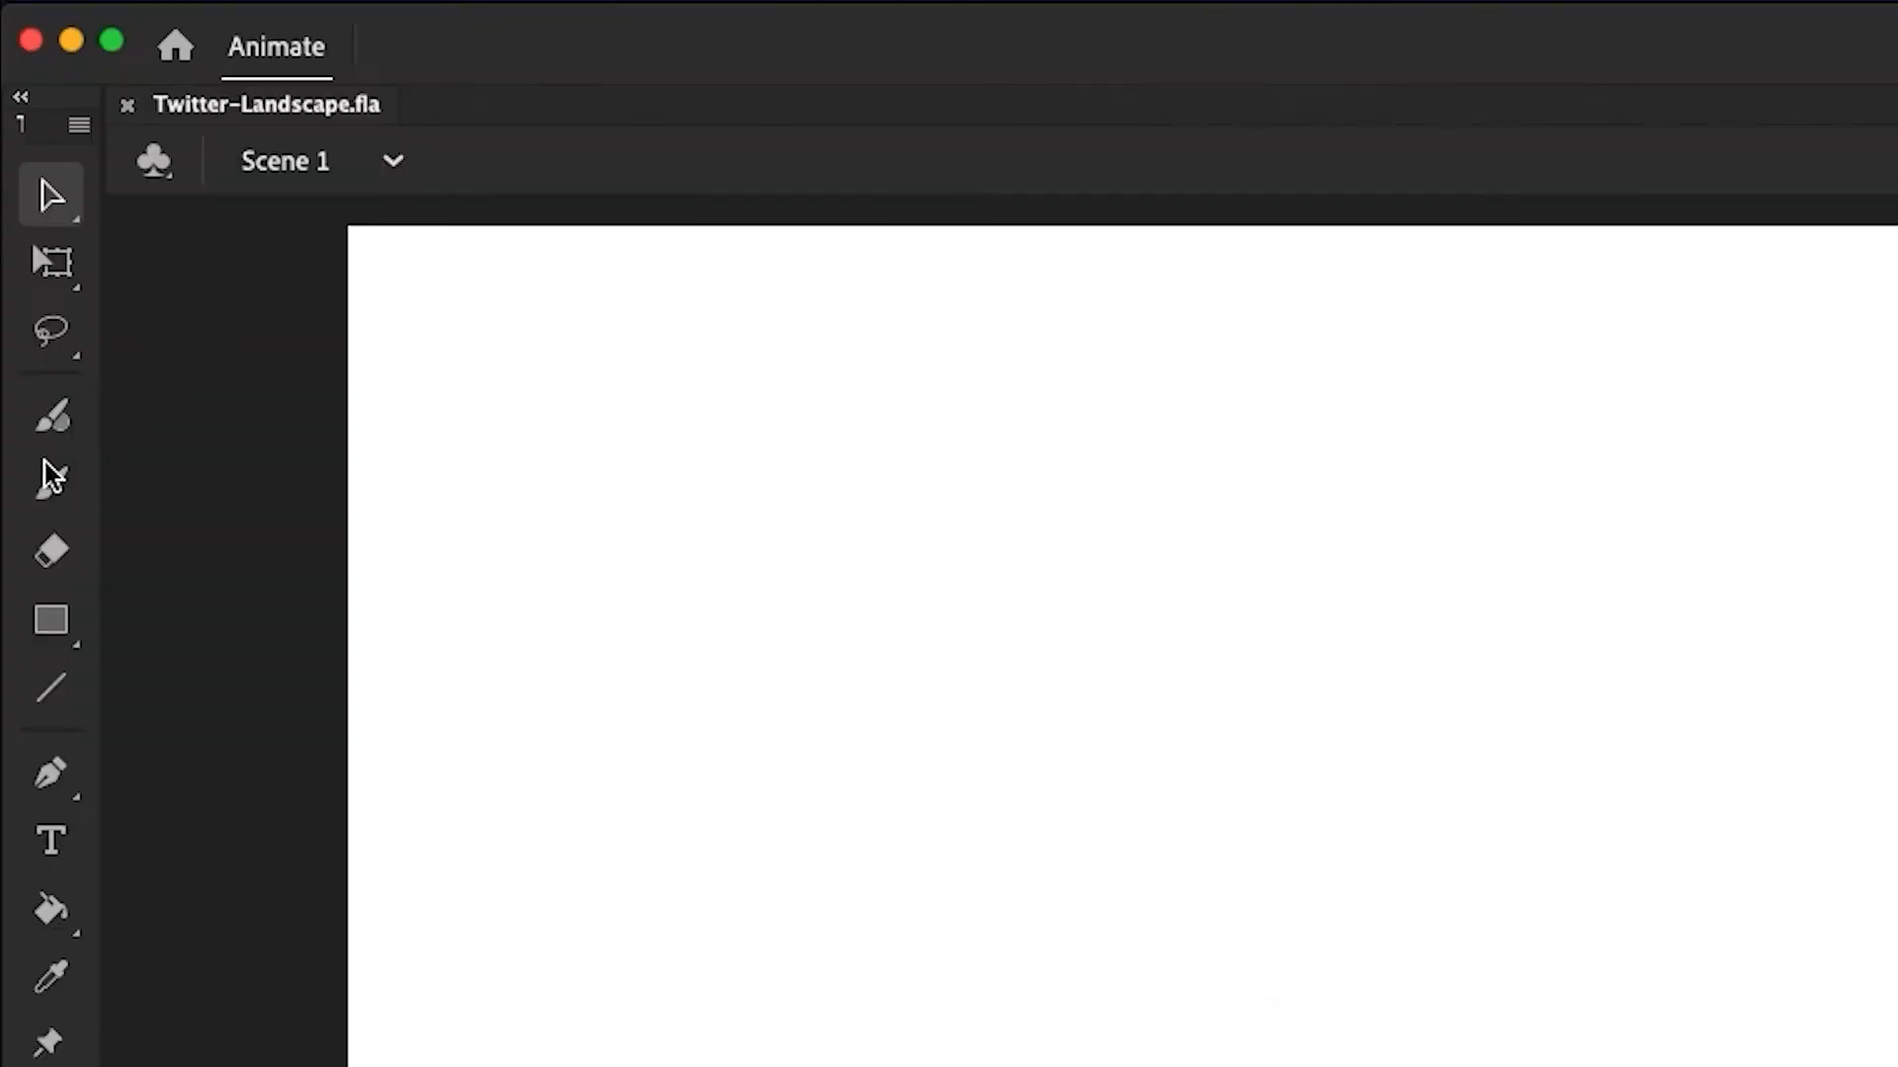
Sketch the character's head, hair and smiling face with the Classic Brush in grey #666666
{"action": "left_click", "coordinate": [27, 257]}
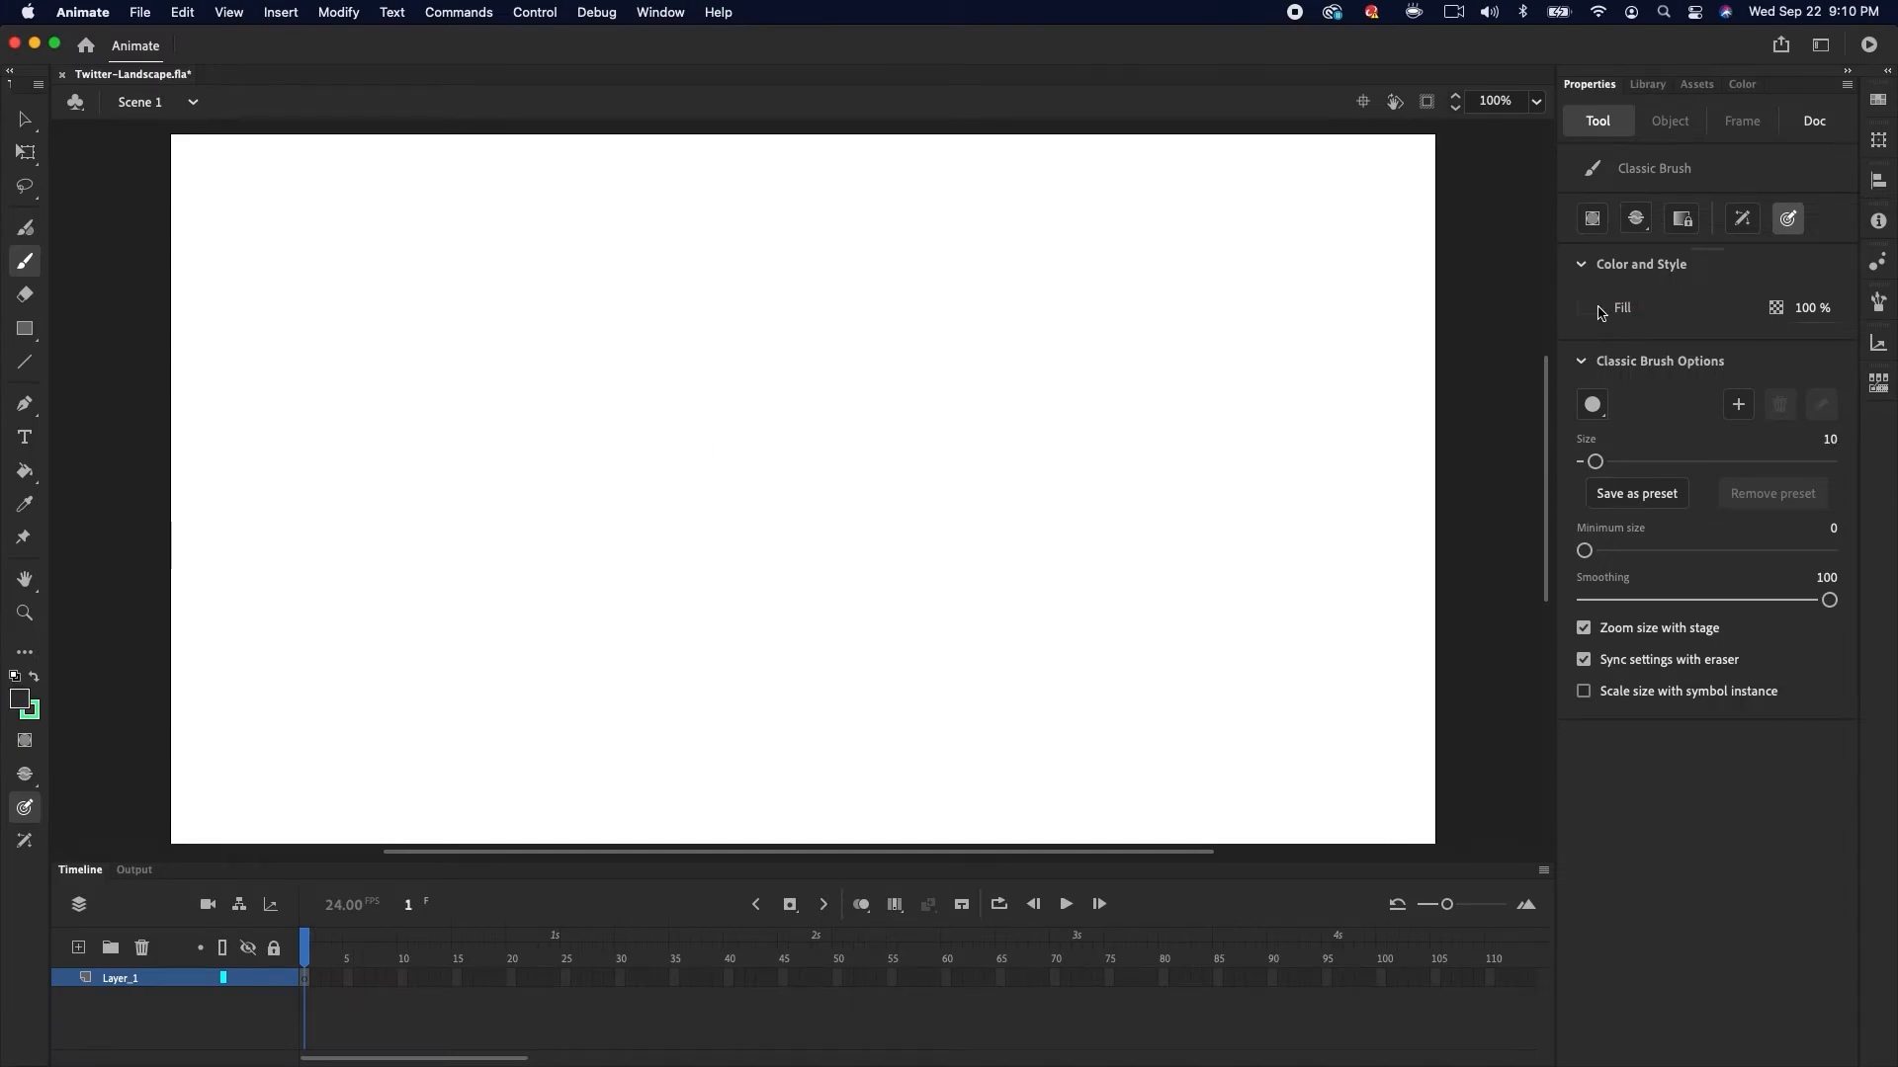
{"action": "left_click", "coordinate": [1593, 310]}
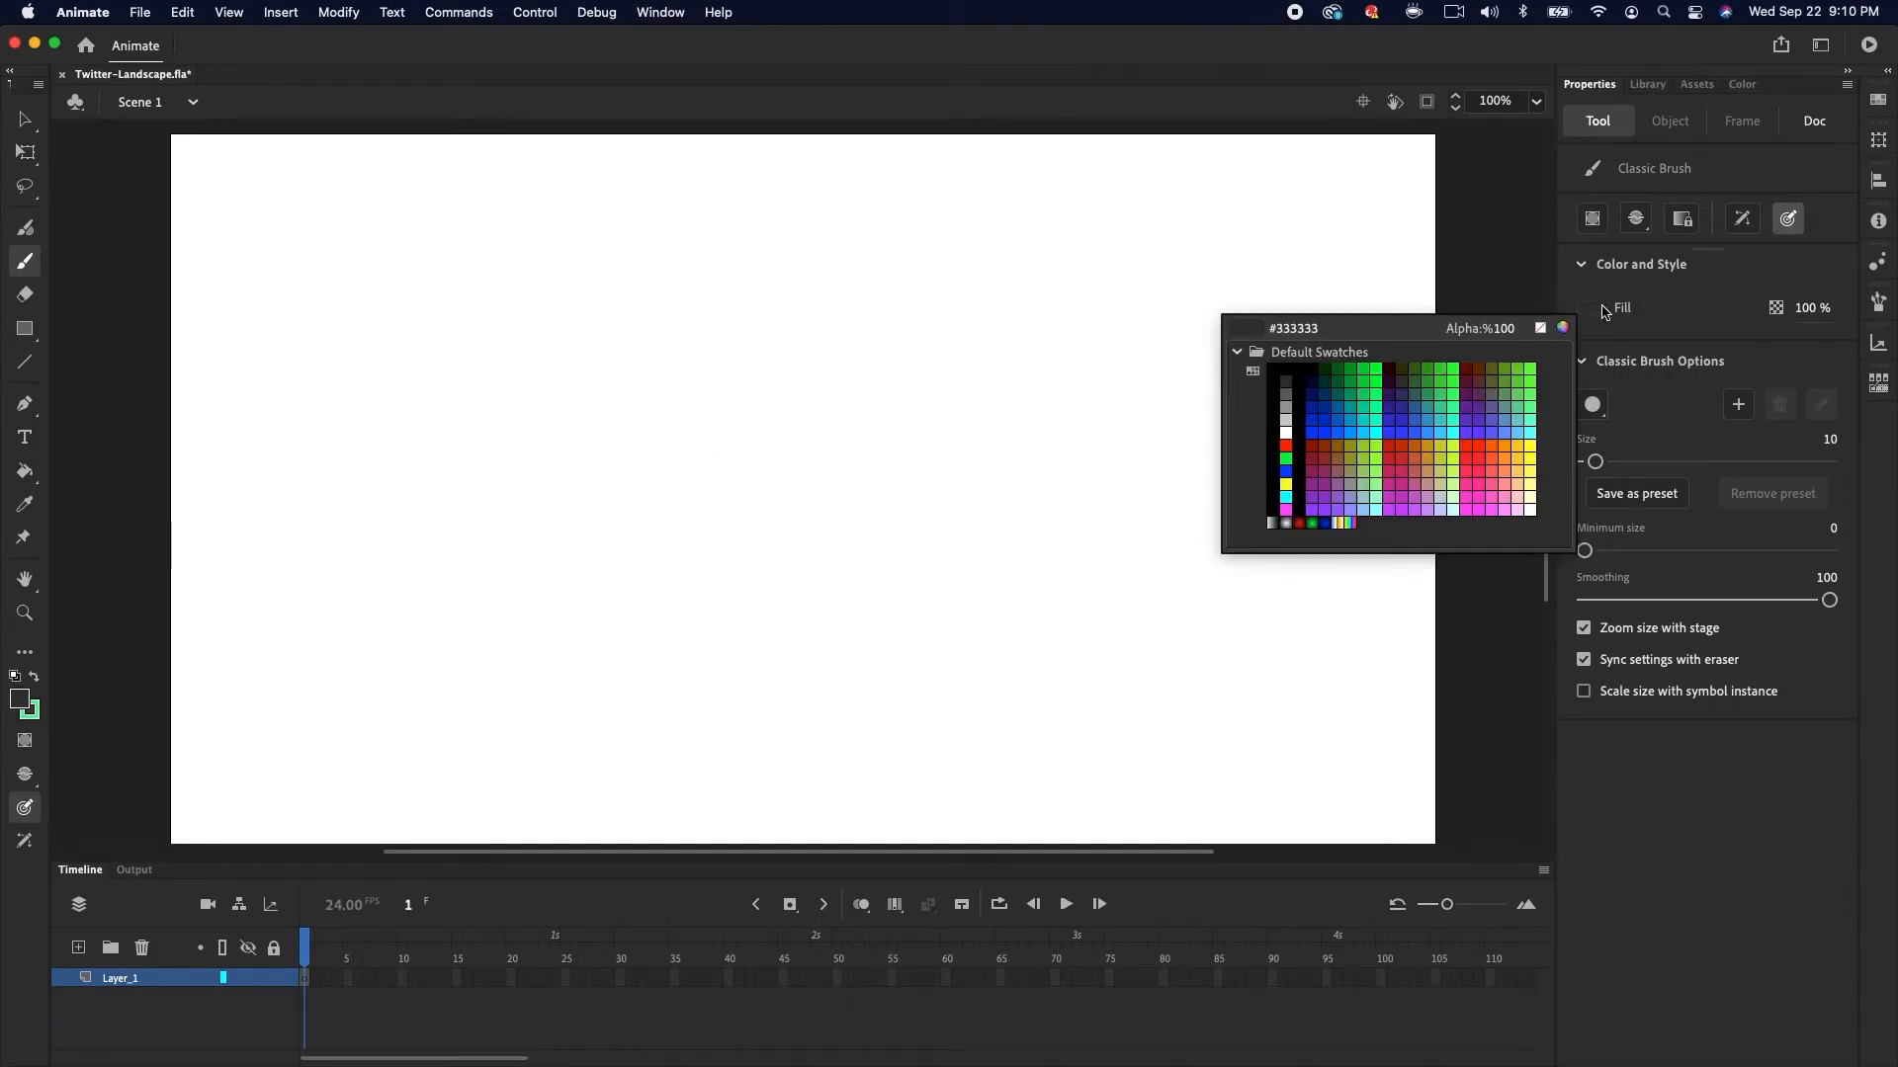
{"action": "left_click", "coordinate": [1286, 393]}
{"action": "left_click_drag", "start_coordinate": [692, 474], "coordinate": [712, 494]}
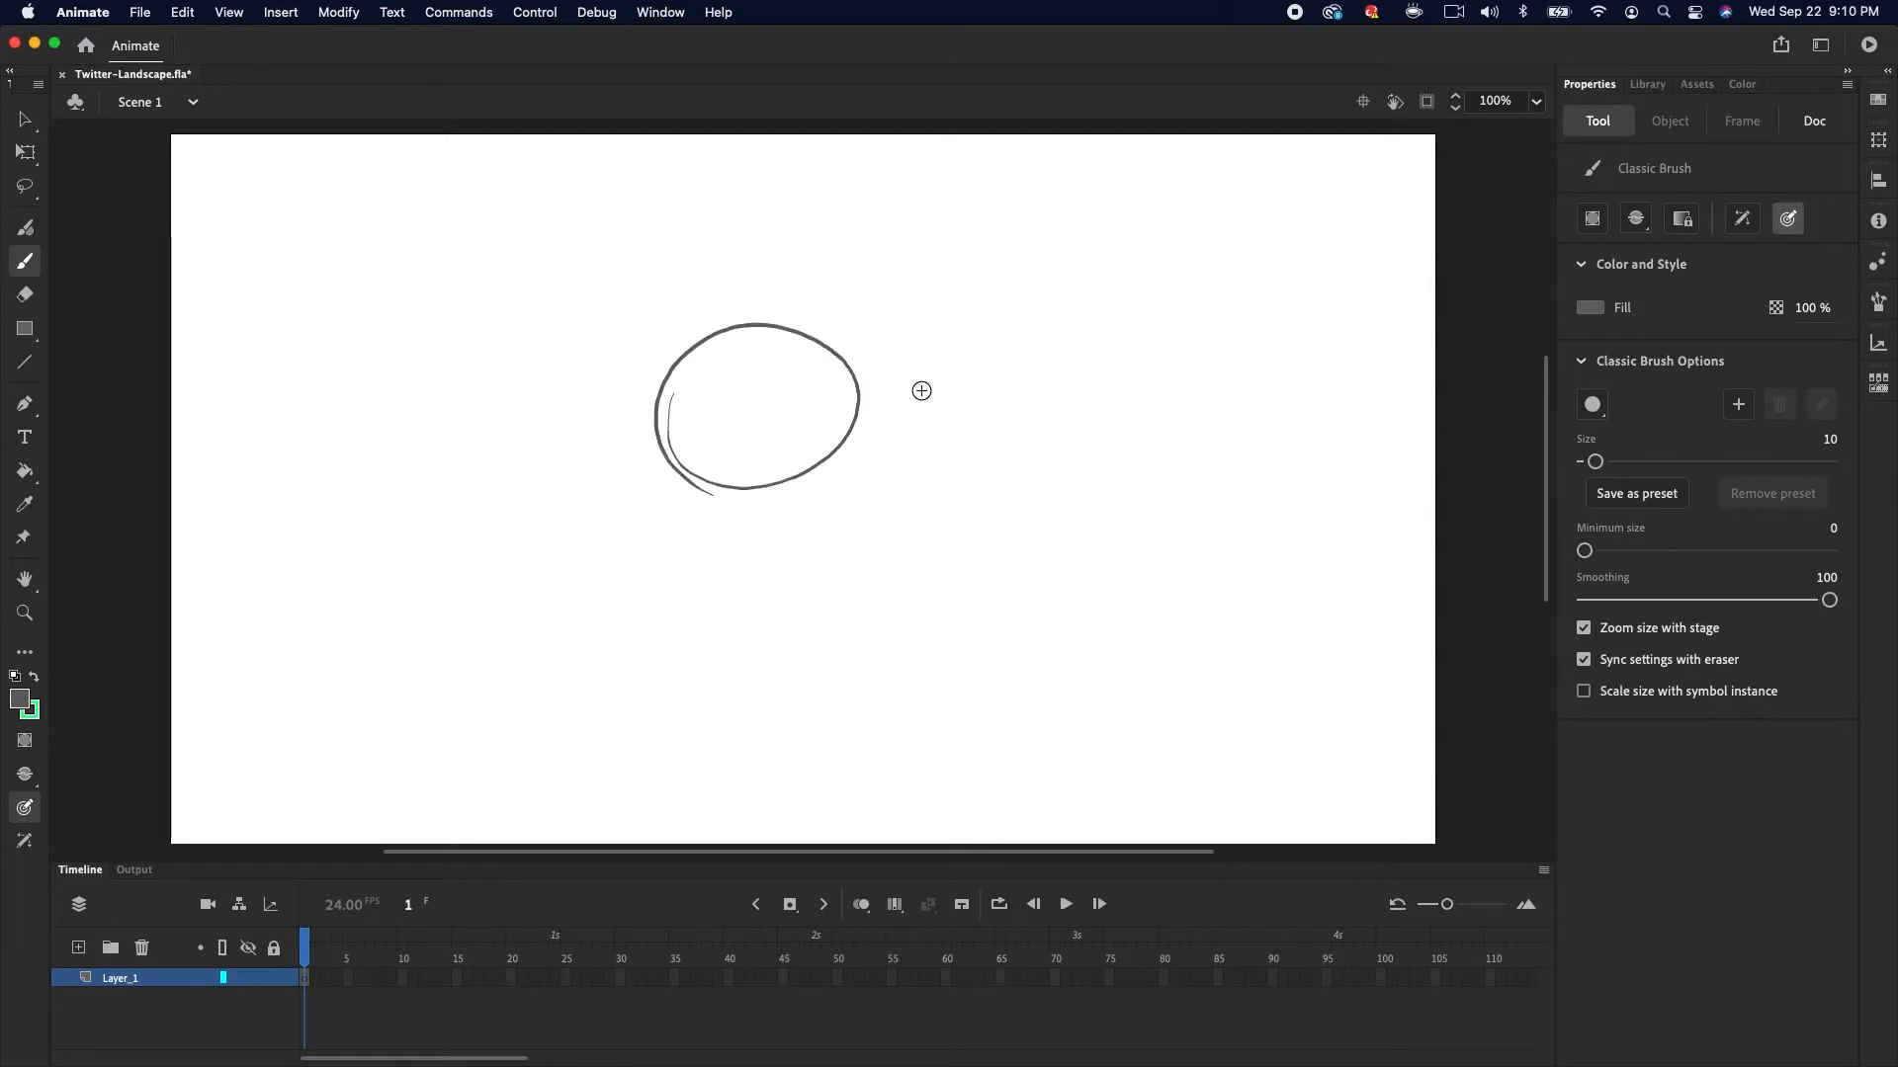
{"action": "mouse_move", "coordinate": [692, 420]}
{"action": "left_mouse_down"}
{"action": "mouse_move", "coordinate": [821, 407]}
{"action": "mouse_move", "coordinate": [740, 388]}
{"action": "left_mouse_up"}
{"action": "left_click_drag", "start_coordinate": [770, 386], "coordinate": [793, 383]}
{"action": "left_click_drag", "start_coordinate": [672, 354], "coordinate": [788, 354]}
{"action": "left_click_drag", "start_coordinate": [761, 341], "coordinate": [880, 390]}
{"action": "left_click_drag", "start_coordinate": [644, 359], "coordinate": [789, 353]}
{"action": "left_click_drag", "start_coordinate": [660, 293], "coordinate": [848, 249]}
{"action": "mouse_move", "coordinate": [645, 351]}
{"action": "left_mouse_down"}
{"action": "mouse_move", "coordinate": [701, 269]}
{"action": "mouse_move", "coordinate": [902, 379]}
{"action": "left_mouse_up"}
{"action": "left_click_drag", "start_coordinate": [824, 253], "coordinate": [882, 387]}
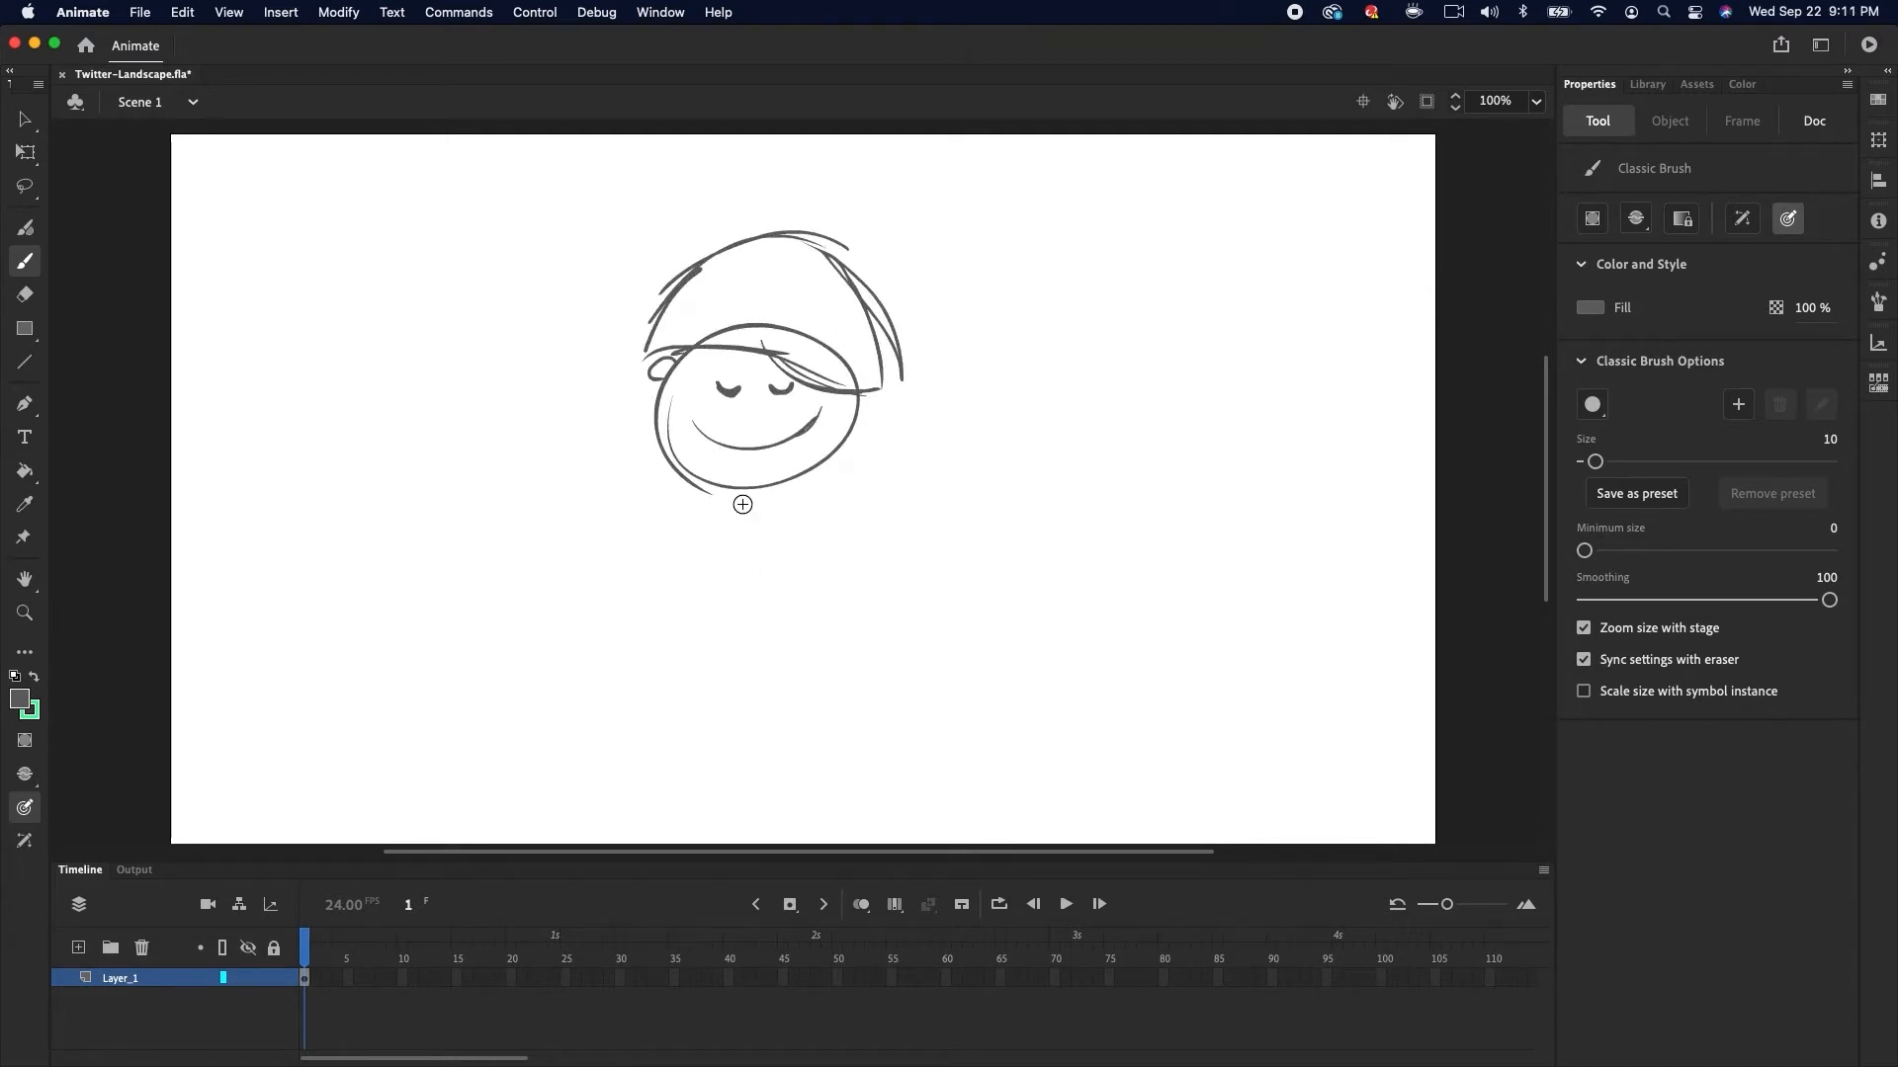
Sketch the character's neck, torso, shorts, raised arm and long hair with the brush
{"action": "left_click_drag", "start_coordinate": [707, 518], "coordinate": [697, 633]}
{"action": "mouse_move", "coordinate": [762, 510]}
{"action": "left_mouse_down"}
{"action": "mouse_move", "coordinate": [700, 631]}
{"action": "mouse_move", "coordinate": [797, 620]}
{"action": "left_mouse_up"}
{"action": "mouse_move", "coordinate": [708, 539]}
{"action": "left_mouse_down"}
{"action": "mouse_move", "coordinate": [788, 540]}
{"action": "mouse_move", "coordinate": [769, 539]}
{"action": "left_mouse_up"}
{"action": "left_click_drag", "start_coordinate": [730, 513], "coordinate": [702, 652]}
{"action": "left_click_drag", "start_coordinate": [742, 491], "coordinate": [739, 514]}
{"action": "left_click_drag", "start_coordinate": [758, 490], "coordinate": [759, 510]}
{"action": "mouse_move", "coordinate": [684, 391]}
{"action": "left_mouse_down"}
{"action": "mouse_move", "coordinate": [740, 452]}
{"action": "mouse_move", "coordinate": [827, 397]}
{"action": "left_mouse_up"}
{"action": "left_click_drag", "start_coordinate": [676, 356], "coordinate": [642, 442]}
{"action": "left_click_drag", "start_coordinate": [634, 425], "coordinate": [689, 558]}
{"action": "left_click_drag", "start_coordinate": [871, 300], "coordinate": [866, 529]}
{"action": "mouse_move", "coordinate": [694, 616]}
{"action": "left_mouse_down"}
{"action": "mouse_move", "coordinate": [794, 619]}
{"action": "mouse_move", "coordinate": [868, 567]}
{"action": "left_mouse_up"}
{"action": "left_click_drag", "start_coordinate": [732, 572], "coordinate": [724, 700]}
Select the whole sketch and resize it with Free Transform
{"action": "key", "text": "super+a"}
{"action": "key", "text": "q"}
{"action": "left_click_drag", "start_coordinate": [911, 701], "coordinate": [887, 651]}
{"action": "left_click_drag", "start_coordinate": [1019, 449], "coordinate": [1008, 559]}
Draw the legs, arms and neck lines with the brush
{"action": "key", "text": "b"}
{"action": "left_click_drag", "start_coordinate": [729, 594], "coordinate": [725, 697]}
{"action": "mouse_move", "coordinate": [756, 590]}
{"action": "left_mouse_down"}
{"action": "mouse_move", "coordinate": [757, 693]}
{"action": "mouse_move", "coordinate": [725, 759]}
{"action": "left_mouse_up"}
{"action": "left_click_drag", "start_coordinate": [758, 677], "coordinate": [757, 761]}
{"action": "mouse_move", "coordinate": [736, 458]}
{"action": "left_mouse_down"}
{"action": "mouse_move", "coordinate": [652, 487]}
{"action": "mouse_move", "coordinate": [613, 555]}
{"action": "left_mouse_up"}
{"action": "mouse_move", "coordinate": [761, 461]}
{"action": "left_mouse_down"}
{"action": "mouse_move", "coordinate": [838, 453]}
{"action": "mouse_move", "coordinate": [891, 400]}
{"action": "left_mouse_up"}
{"action": "left_click_drag", "start_coordinate": [892, 400], "coordinate": [867, 449]}
{"action": "left_click_drag", "start_coordinate": [732, 447], "coordinate": [732, 461]}
Erase stray lines from the hair with the Eraser
{"action": "key", "text": "e"}
{"action": "mouse_move", "coordinate": [761, 312]}
{"action": "left_mouse_down"}
{"action": "mouse_move", "coordinate": [826, 328]}
{"action": "mouse_move", "coordinate": [836, 354]}
{"action": "left_mouse_up"}
{"action": "mouse_move", "coordinate": [761, 311]}
{"action": "left_mouse_down"}
{"action": "mouse_move", "coordinate": [700, 326]}
{"action": "mouse_move", "coordinate": [850, 363]}
{"action": "mouse_move", "coordinate": [851, 560]}
{"action": "left_mouse_up"}
Redraw the hair outline, arm and neck strokes with the brush
{"action": "key", "text": "b"}
{"action": "left_click_drag", "start_coordinate": [657, 488], "coordinate": [694, 614]}
{"action": "left_click_drag", "start_coordinate": [848, 566], "coordinate": [761, 603]}
{"action": "left_click_drag", "start_coordinate": [790, 238], "coordinate": [659, 346]}
{"action": "left_click_drag", "start_coordinate": [806, 244], "coordinate": [841, 336]}
{"action": "left_click_drag", "start_coordinate": [676, 465], "coordinate": [606, 559]}
{"action": "mouse_move", "coordinate": [725, 466]}
{"action": "left_mouse_down"}
{"action": "mouse_move", "coordinate": [703, 566]}
{"action": "mouse_move", "coordinate": [733, 482]}
{"action": "left_mouse_up"}
{"action": "left_click_drag", "start_coordinate": [764, 462], "coordinate": [765, 484]}
{"action": "mouse_move", "coordinate": [770, 464]}
{"action": "left_mouse_down"}
{"action": "mouse_move", "coordinate": [707, 543]}
{"action": "mouse_move", "coordinate": [732, 594]}
{"action": "left_mouse_up"}
Fill the shorts with the Paint Bucket and brush a fringe line across the hair
{"action": "key", "text": "k"}
{"action": "left_click", "coordinate": [753, 575]}
{"action": "key", "text": "b"}
{"action": "left_click_drag", "start_coordinate": [690, 325], "coordinate": [842, 361]}
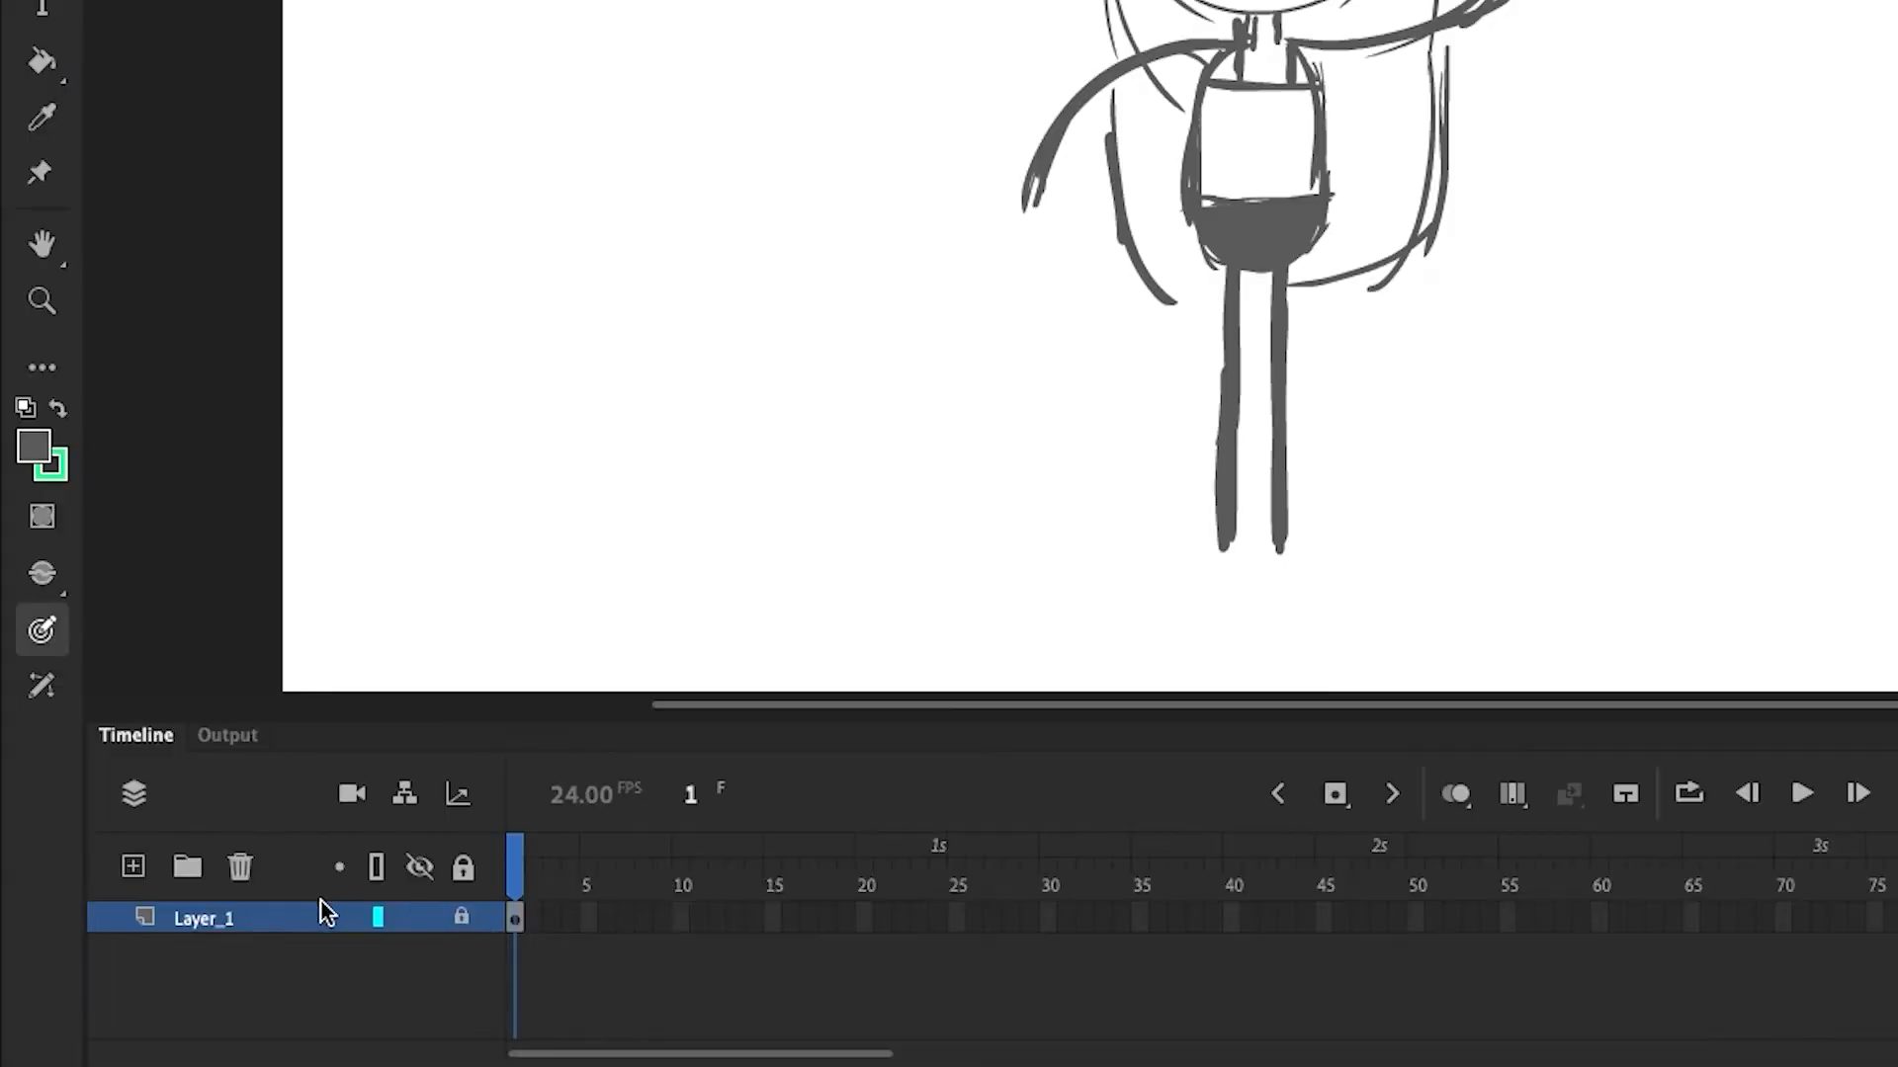
Set Layer_1's visibility to 50% opacity in its layer properties
{"action": "right_click", "coordinate": [295, 916]}
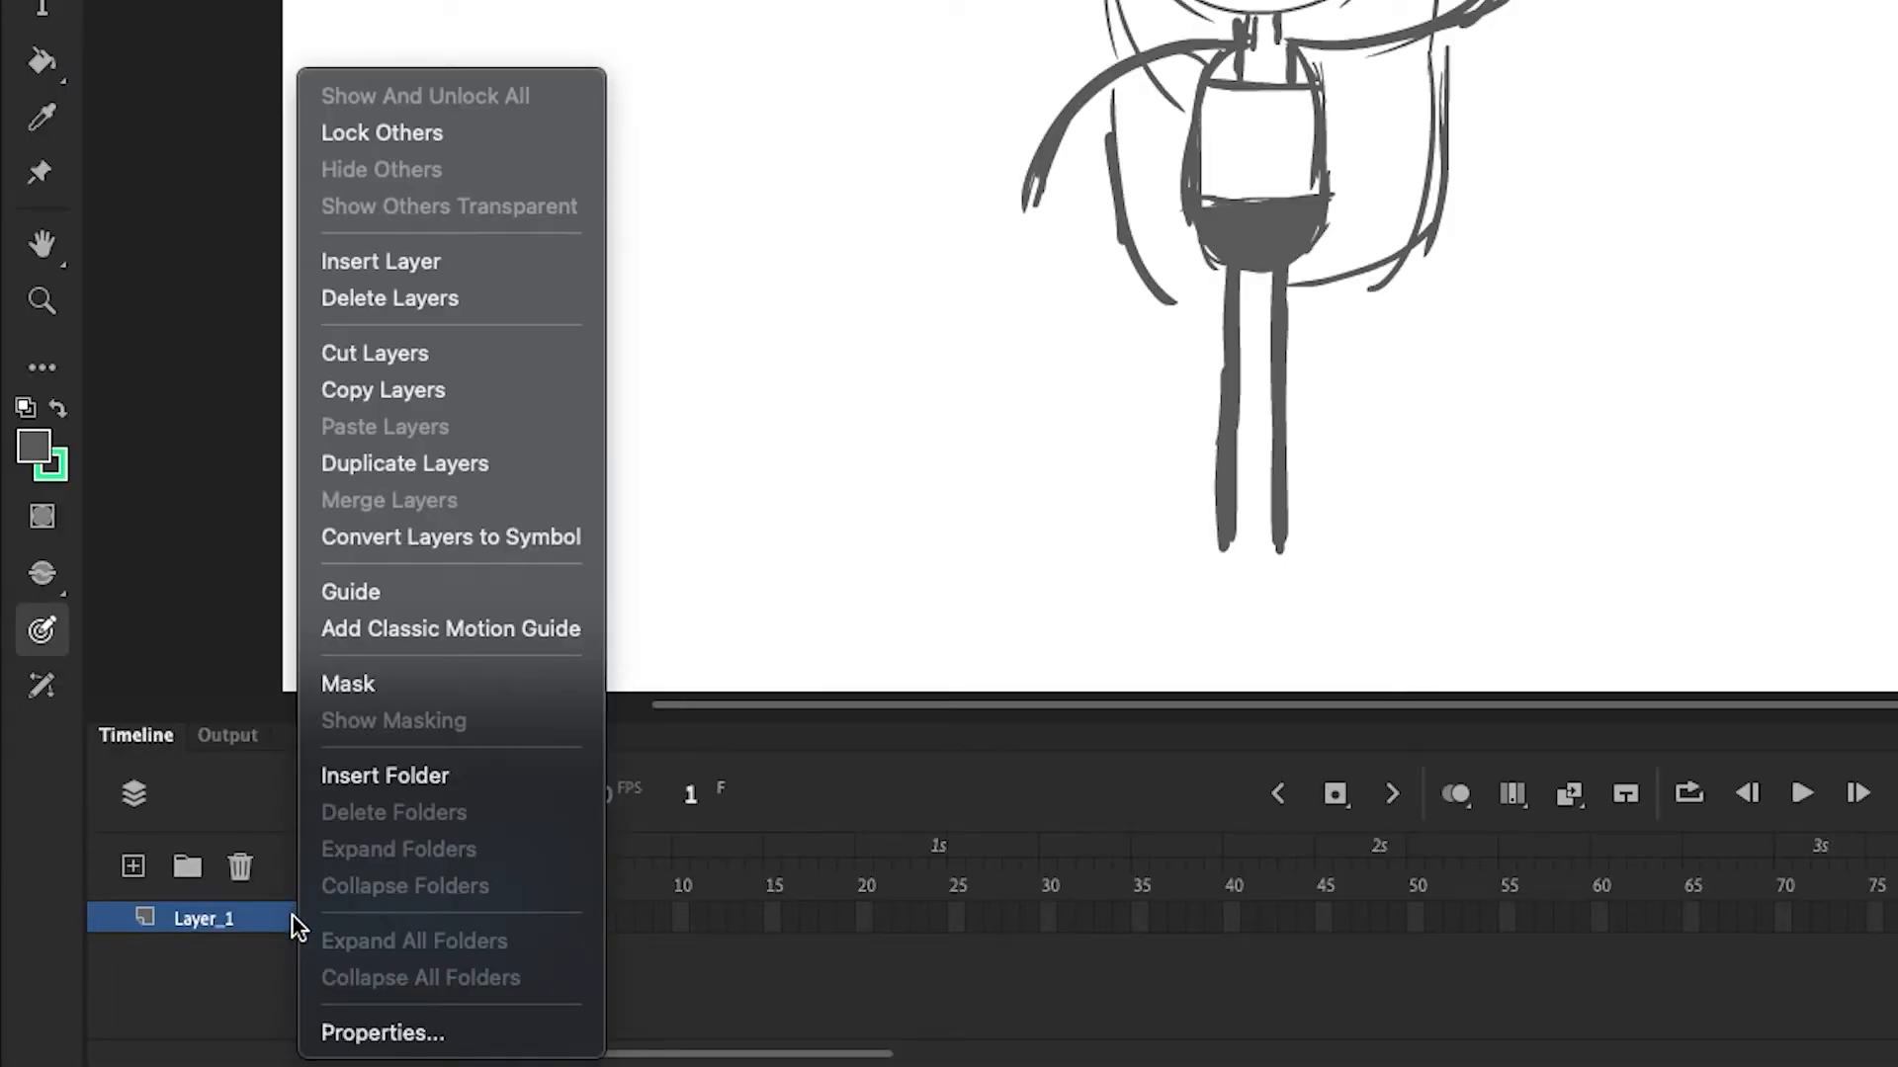
{"action": "left_click", "coordinate": [460, 1036]}
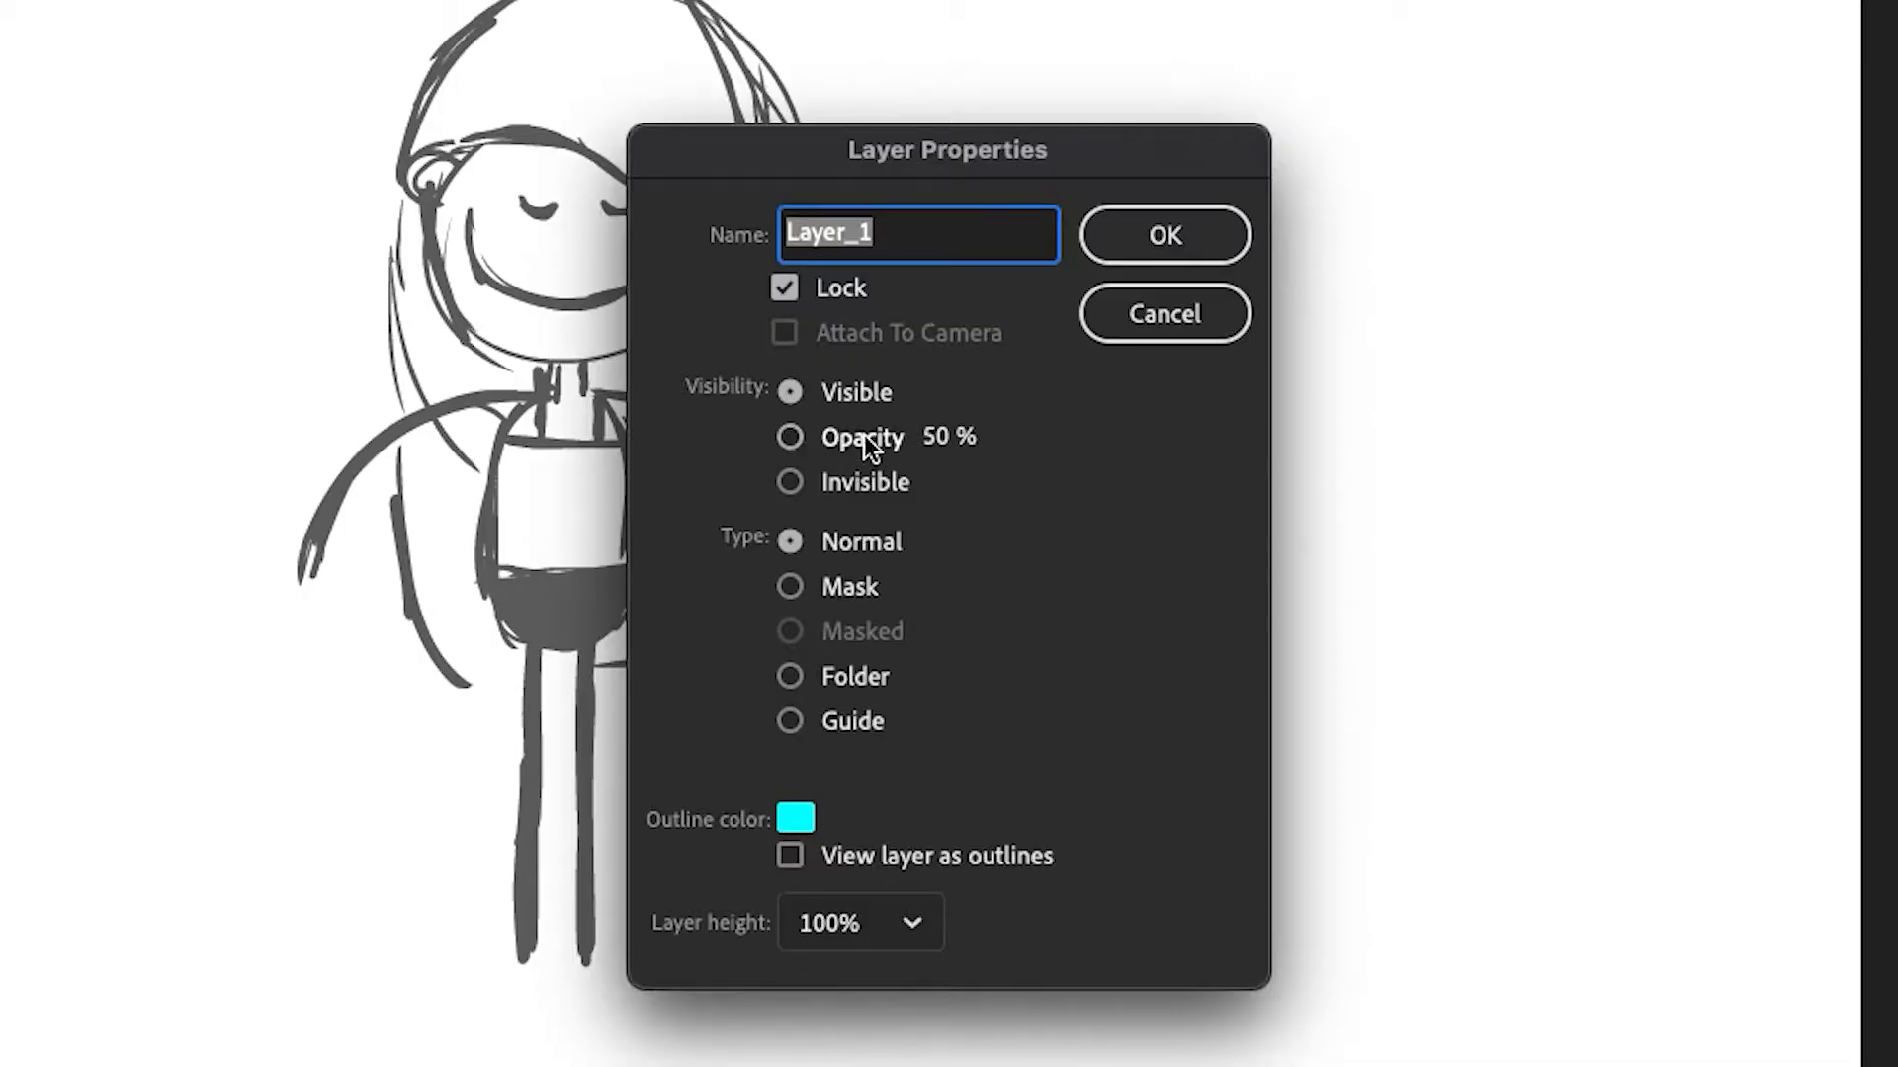
{"action": "left_click", "coordinate": [904, 482]}
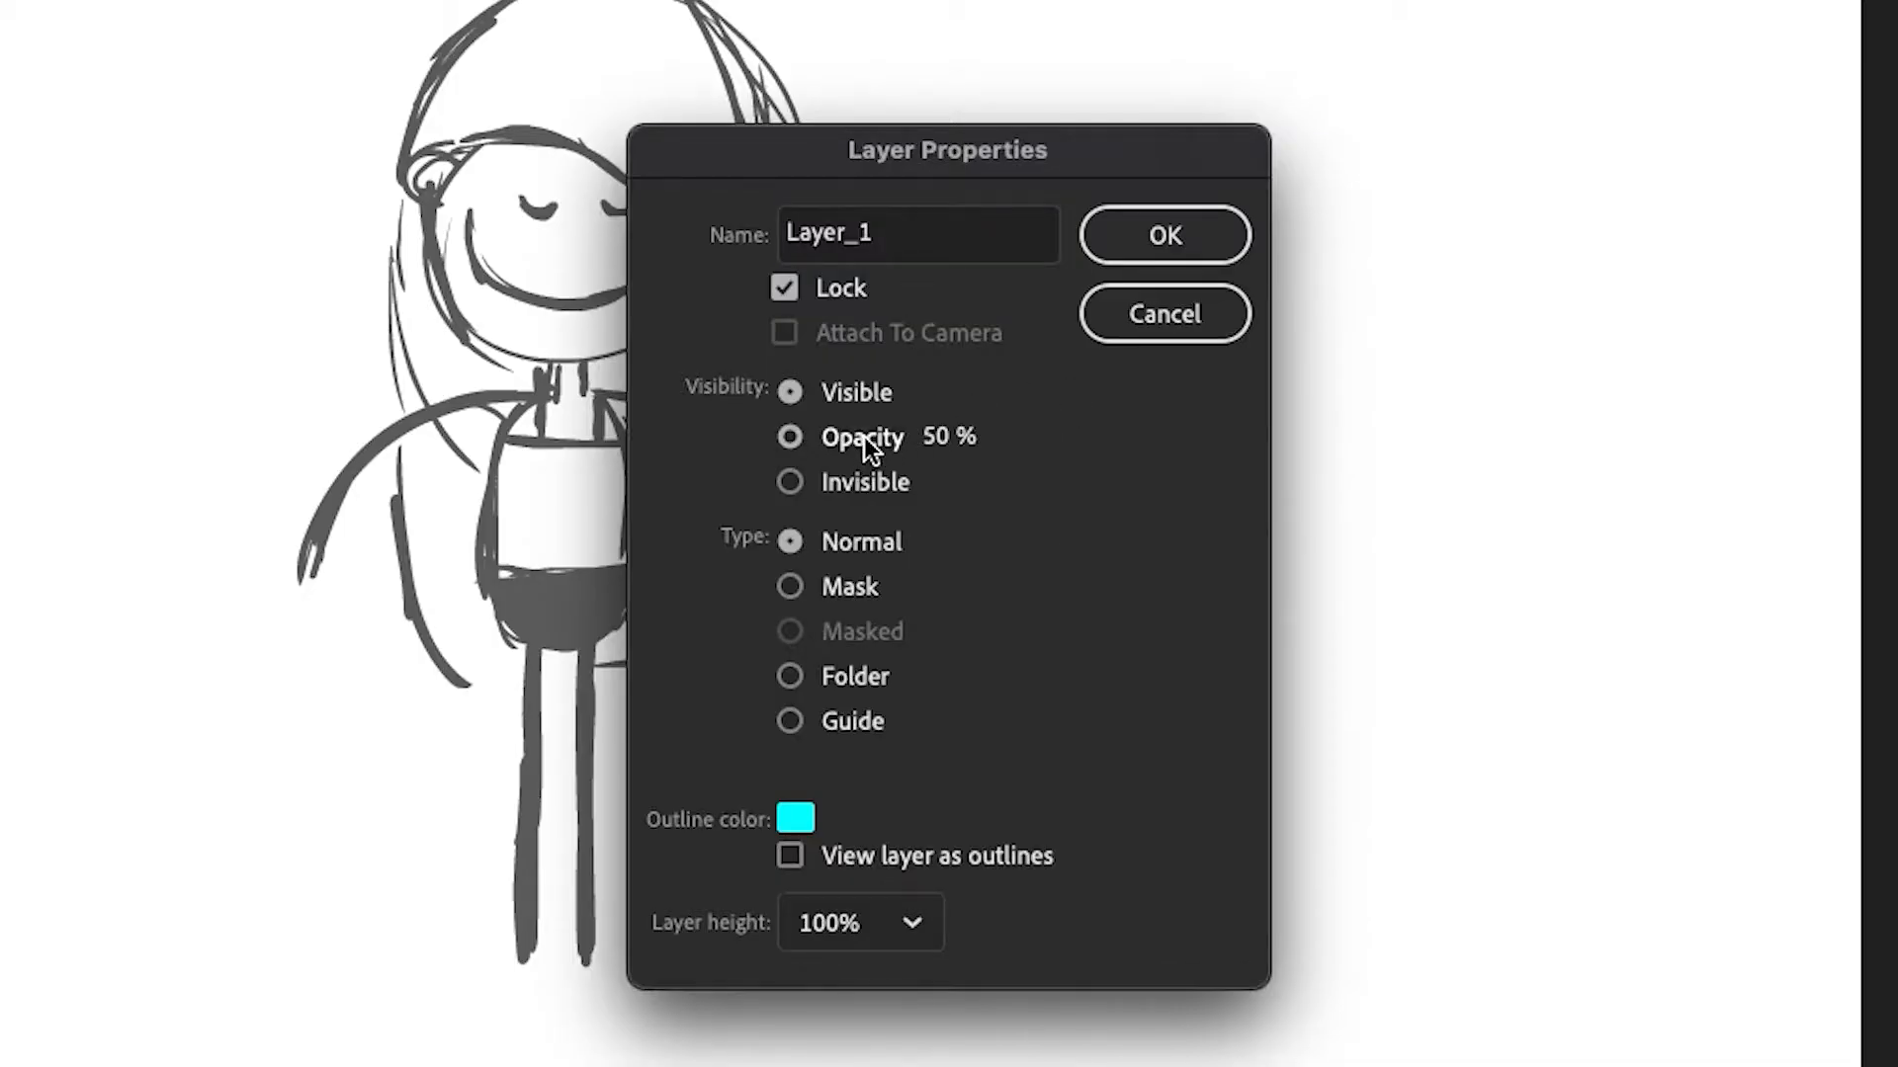
{"action": "left_click", "coordinate": [1186, 239]}
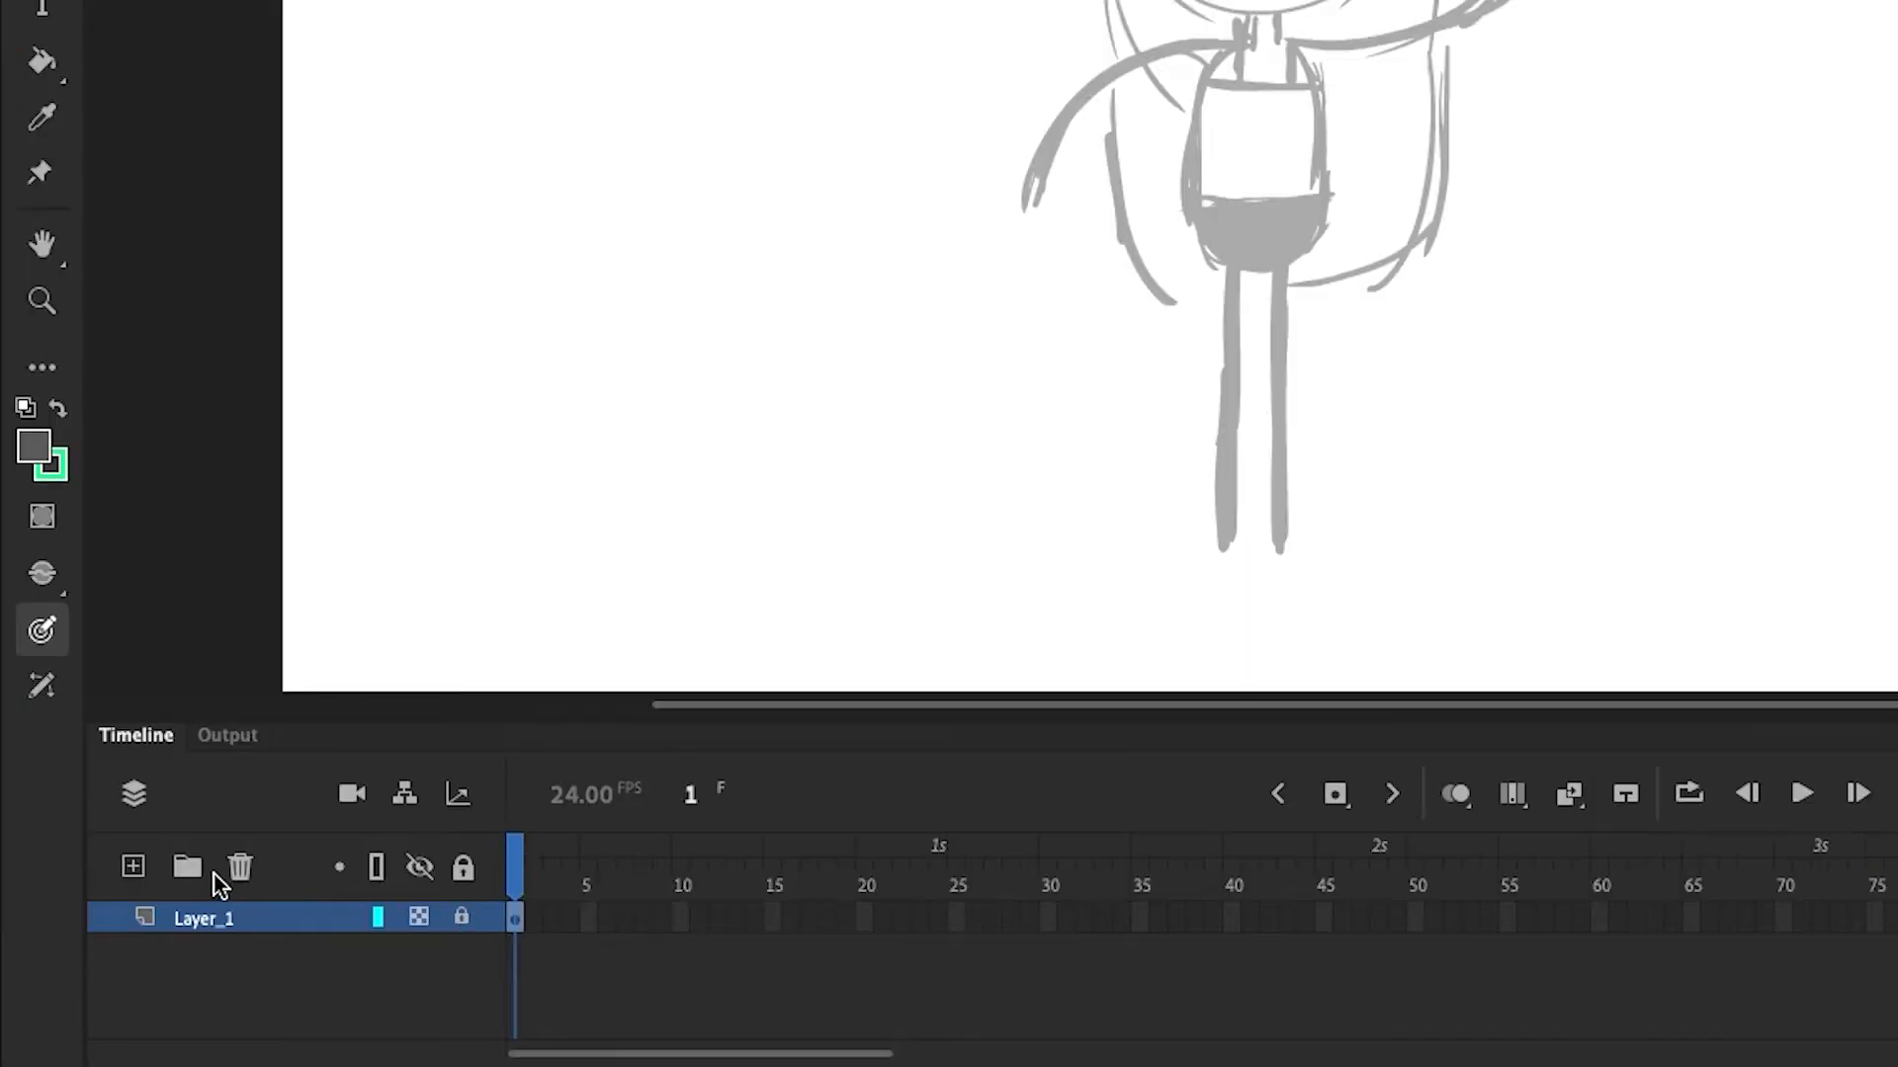
Add a new layer and choose the Oval tool with Object Drawing mode on
{"action": "left_click", "coordinate": [132, 867]}
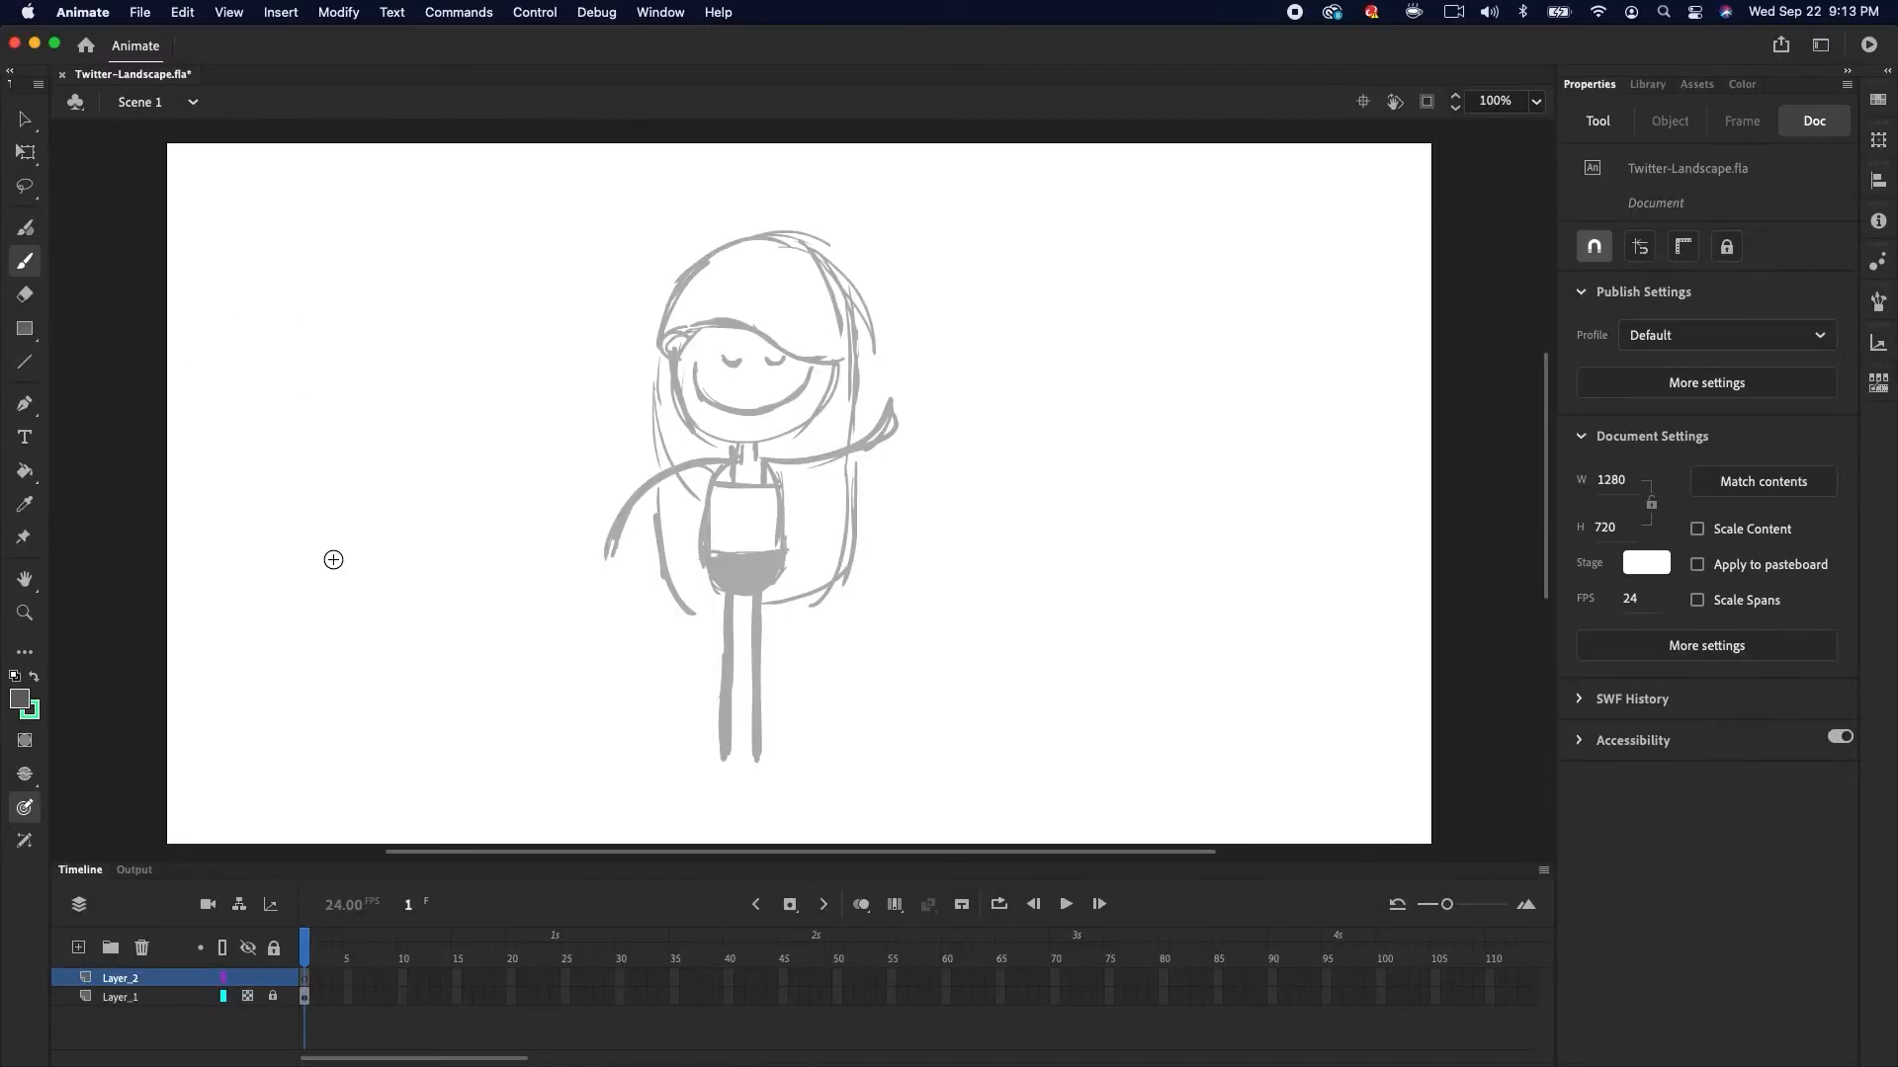
{"action": "left_click", "coordinate": [32, 327]}
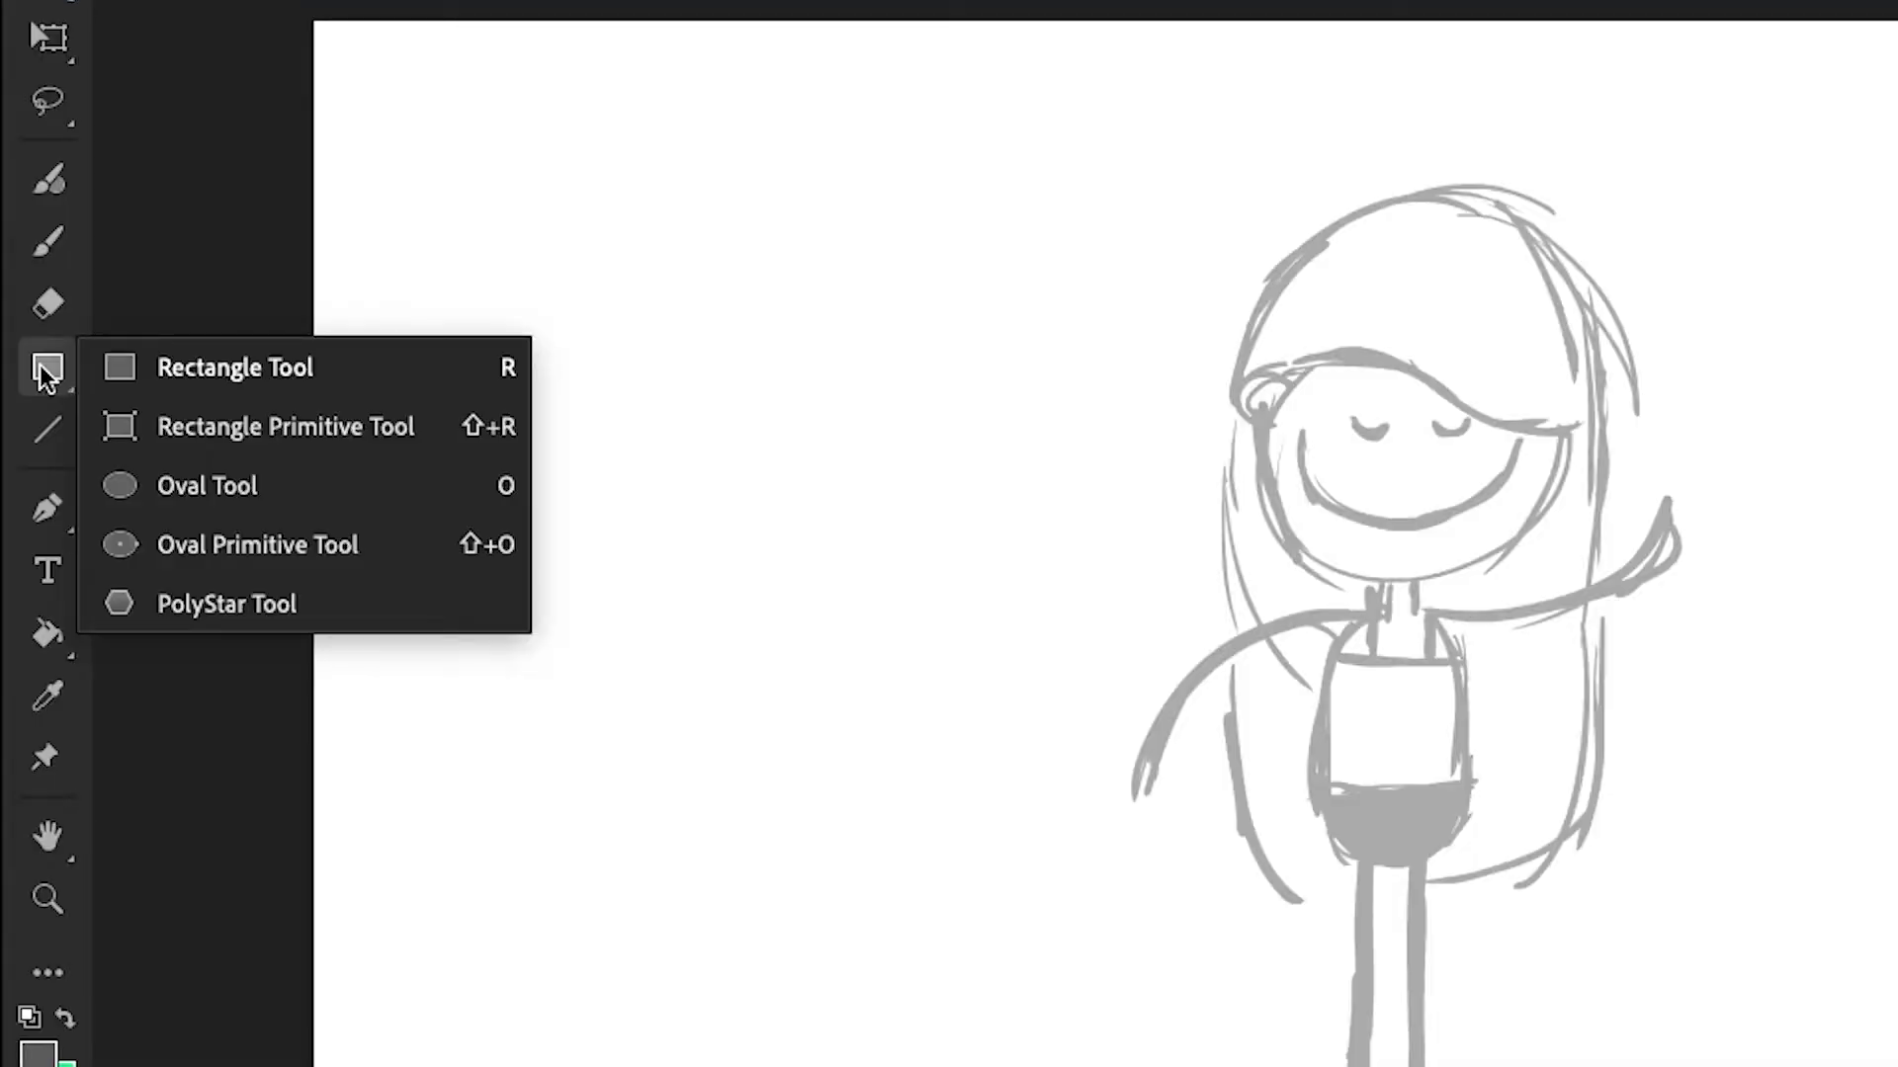
{"action": "left_click", "coordinate": [188, 484]}
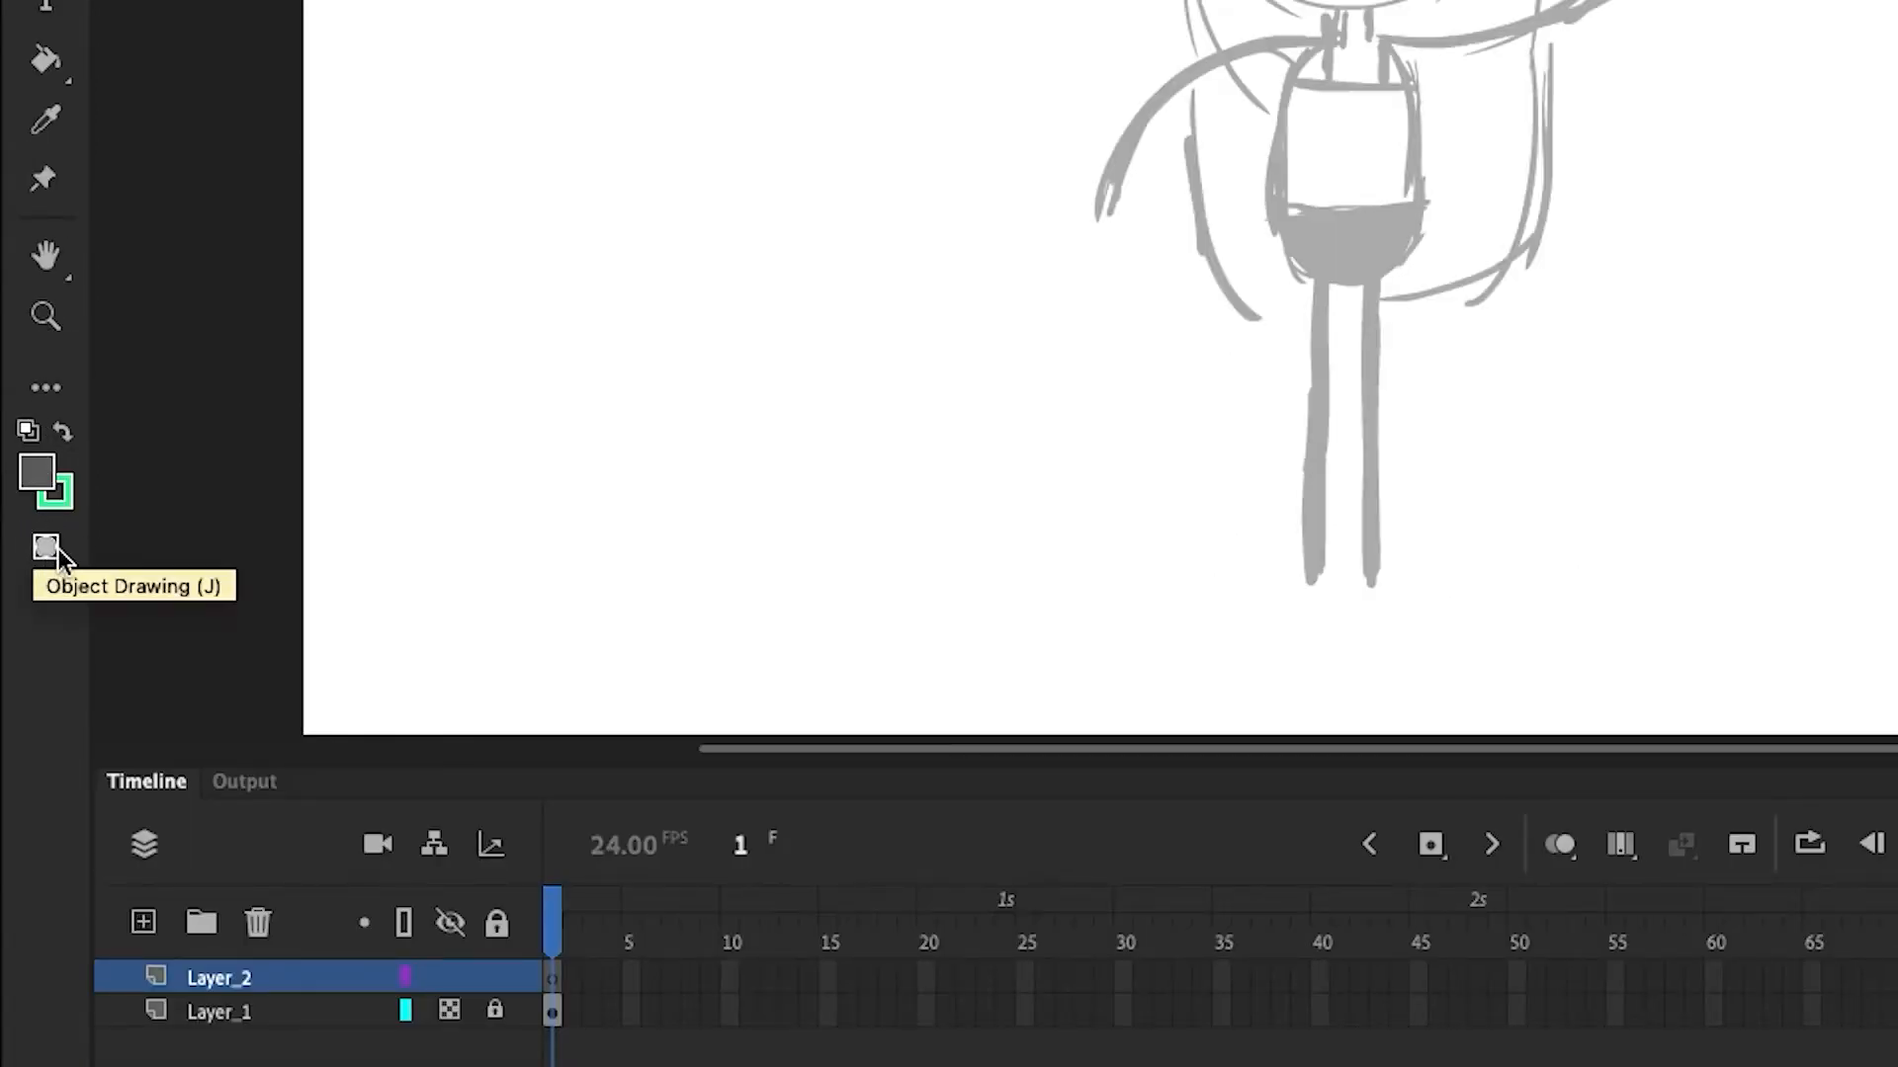
{"action": "left_click", "coordinate": [57, 549]}
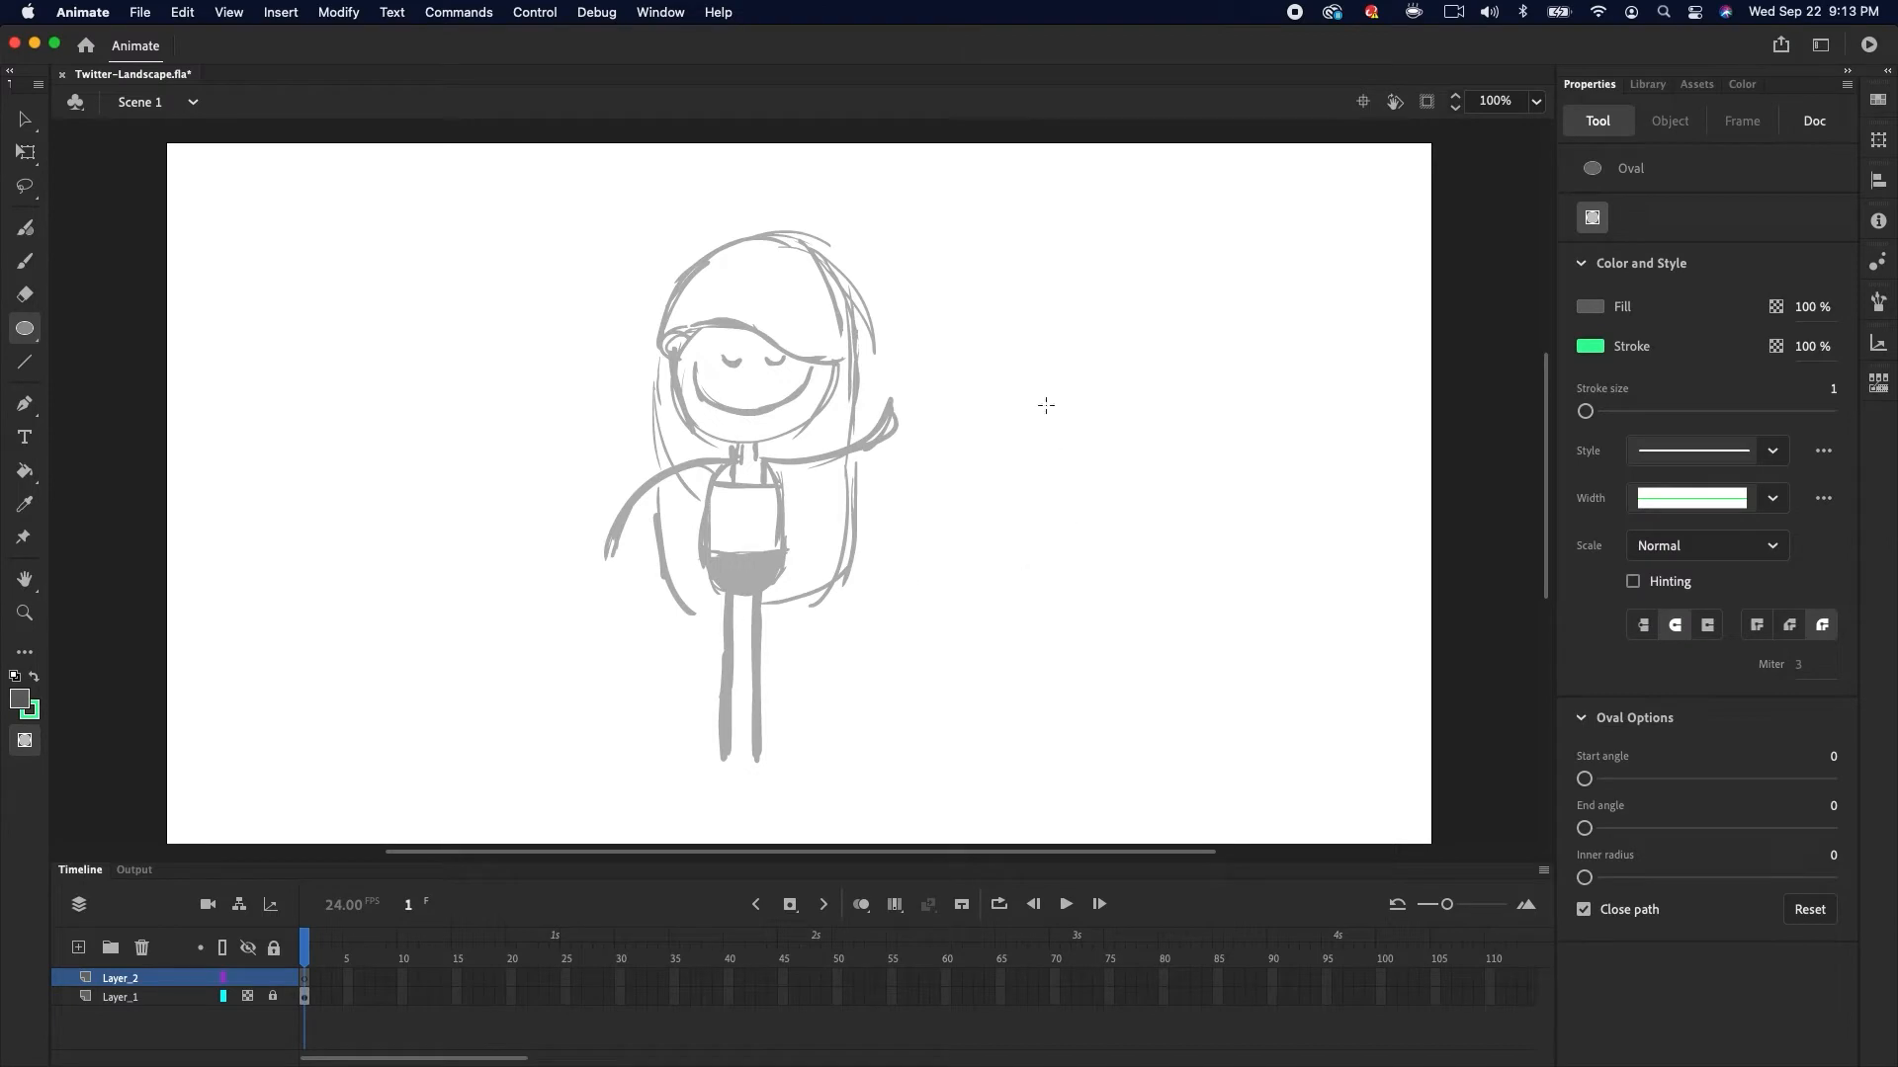
Open the Color panel and float it over the stage
{"action": "left_click", "coordinate": [661, 11]}
{"action": "left_click", "coordinate": [672, 567]}
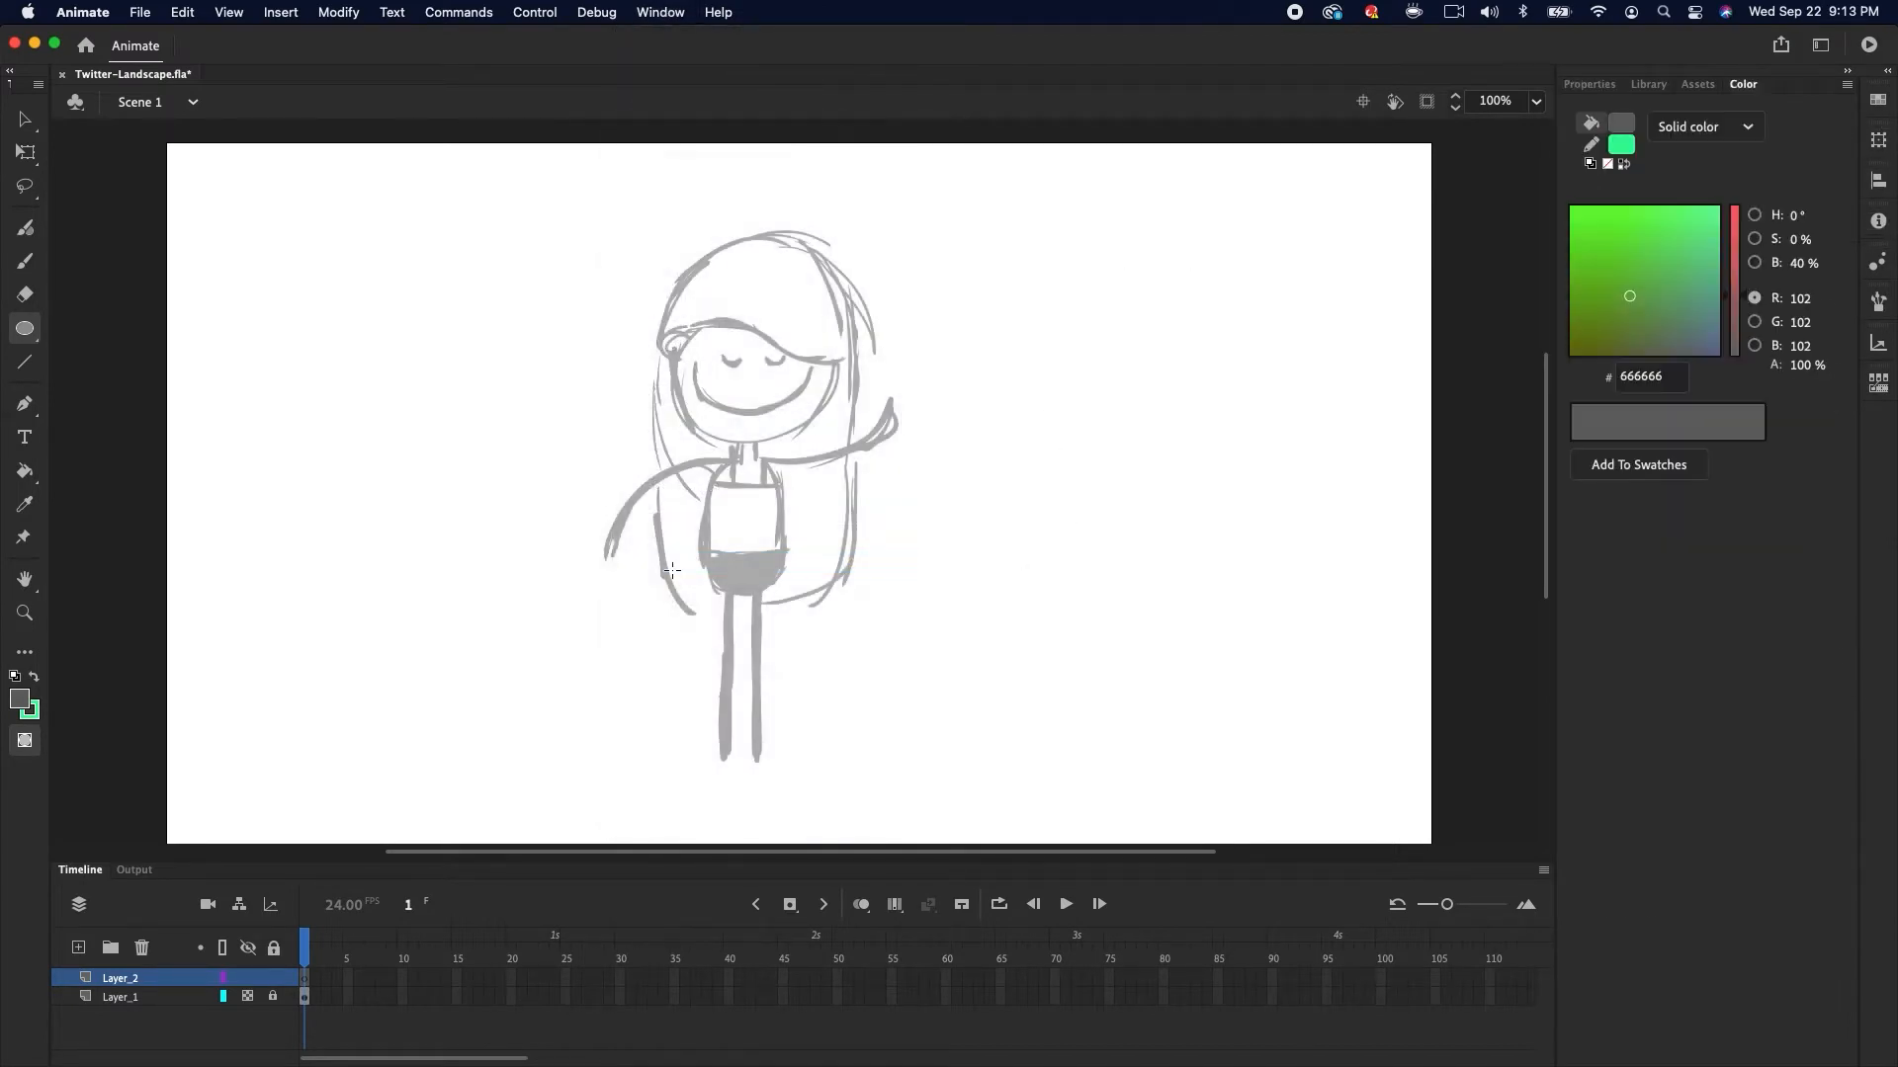
{"action": "left_click_drag", "start_coordinate": [1743, 84], "coordinate": [1131, 200]}
{"action": "left_click_drag", "start_coordinate": [1374, 695], "coordinate": [1302, 670]}
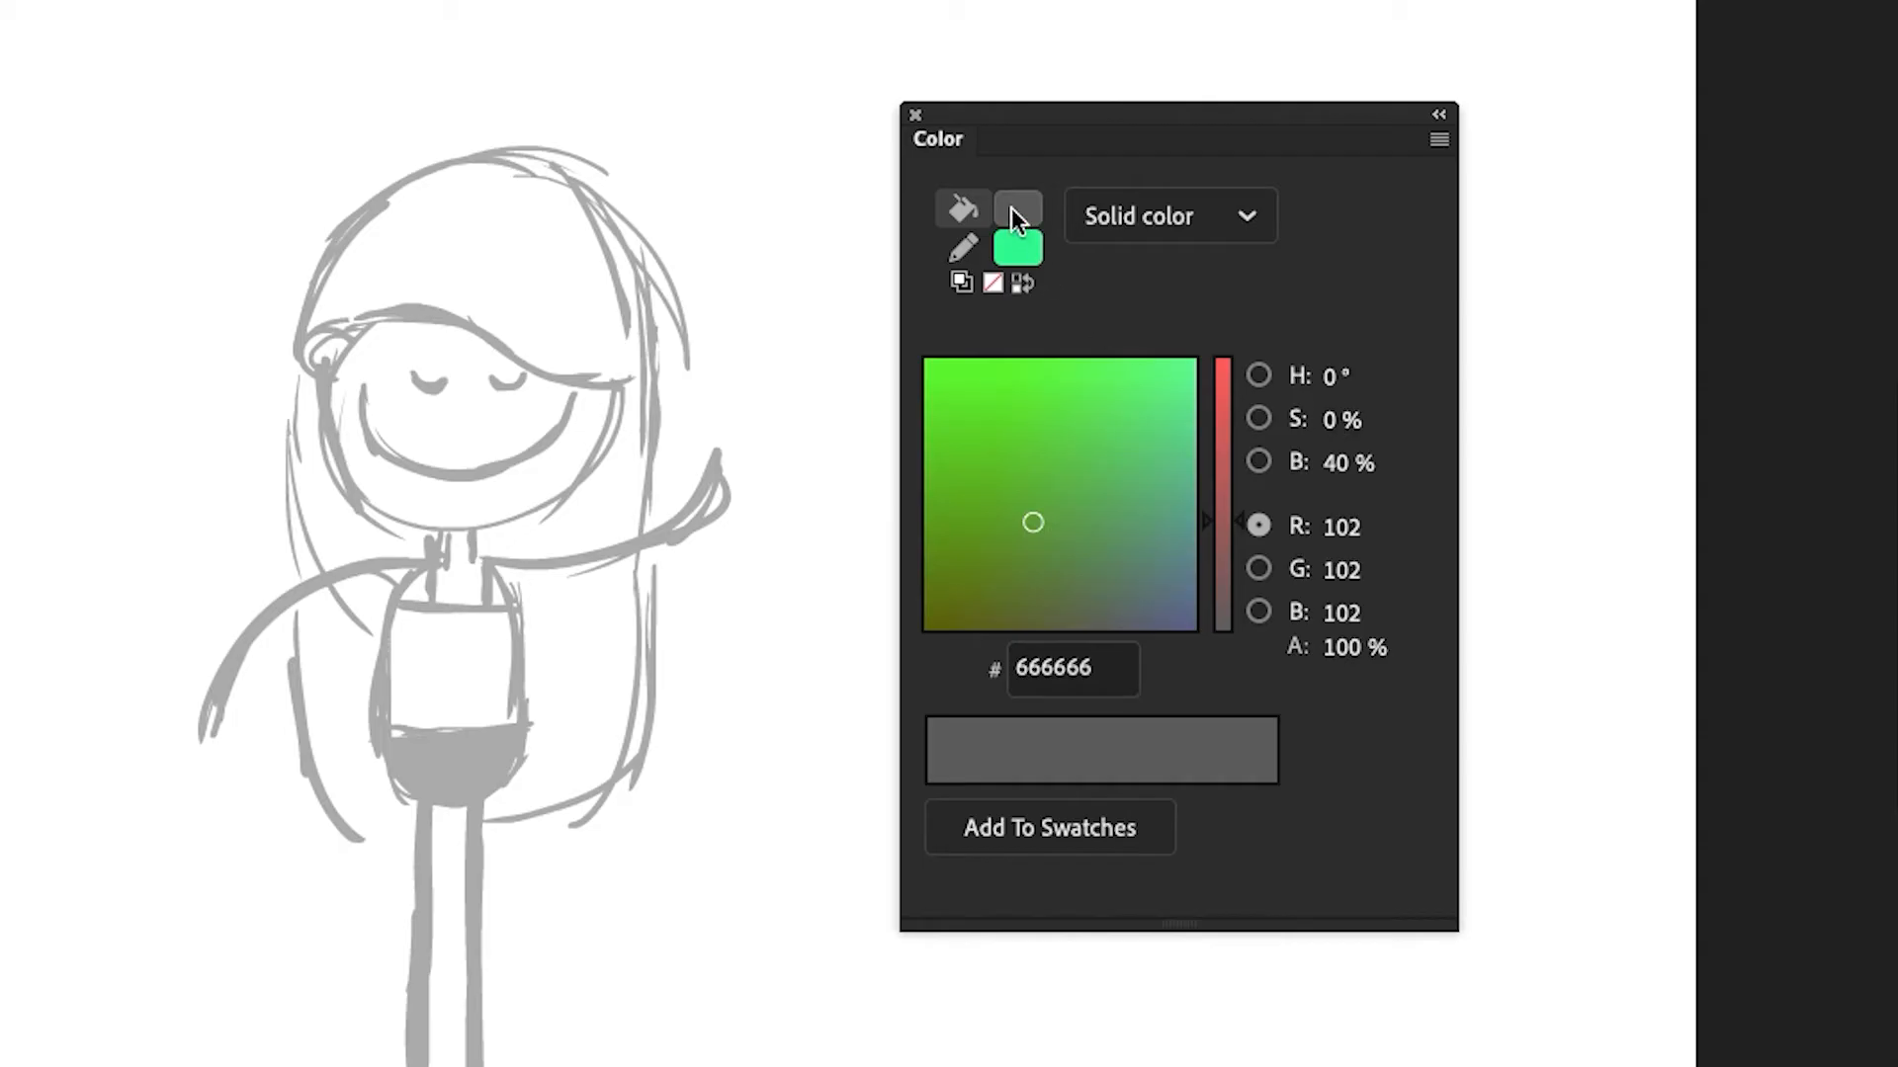
Set the fill color to a light peach, FFD4C1
{"action": "left_click", "coordinate": [1012, 210]}
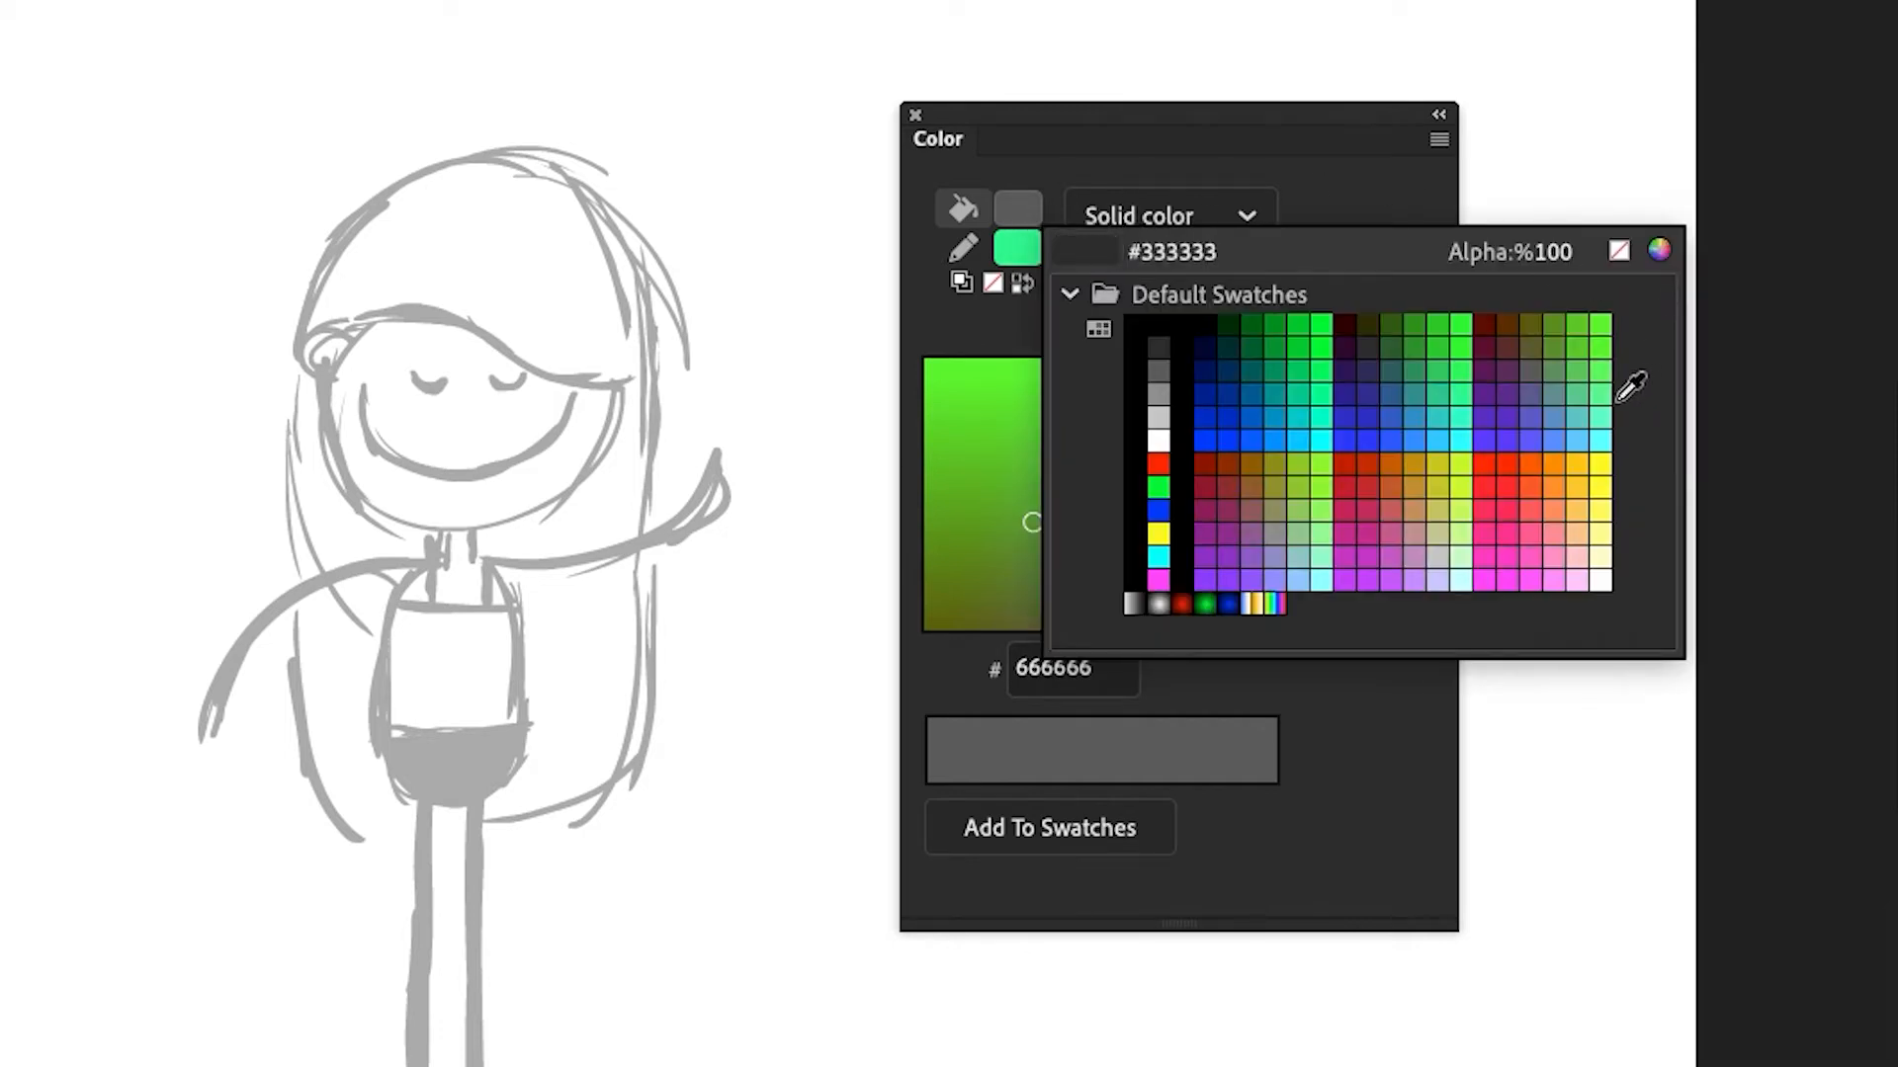
{"action": "left_click", "coordinate": [1588, 489]}
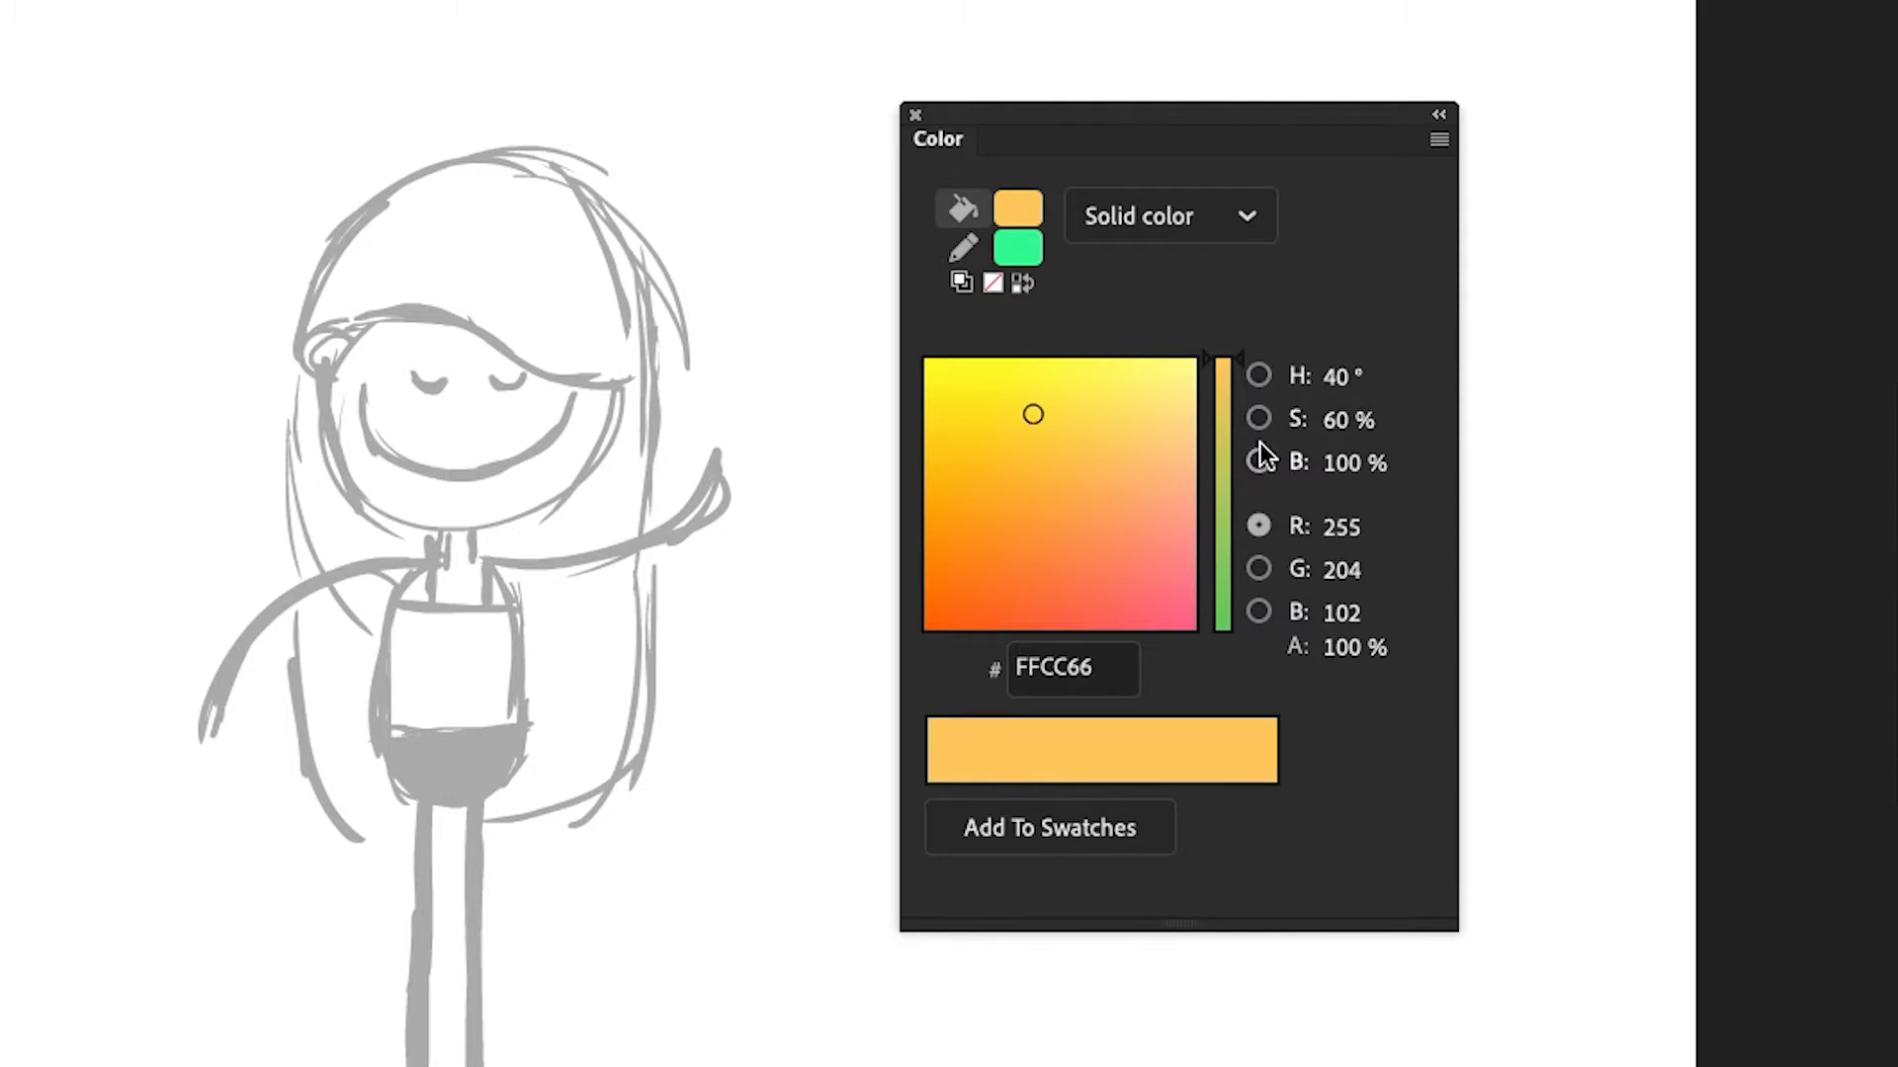
{"action": "left_click", "coordinate": [1108, 434]}
{"action": "left_click_drag", "start_coordinate": [1108, 434], "coordinate": [1129, 406]}
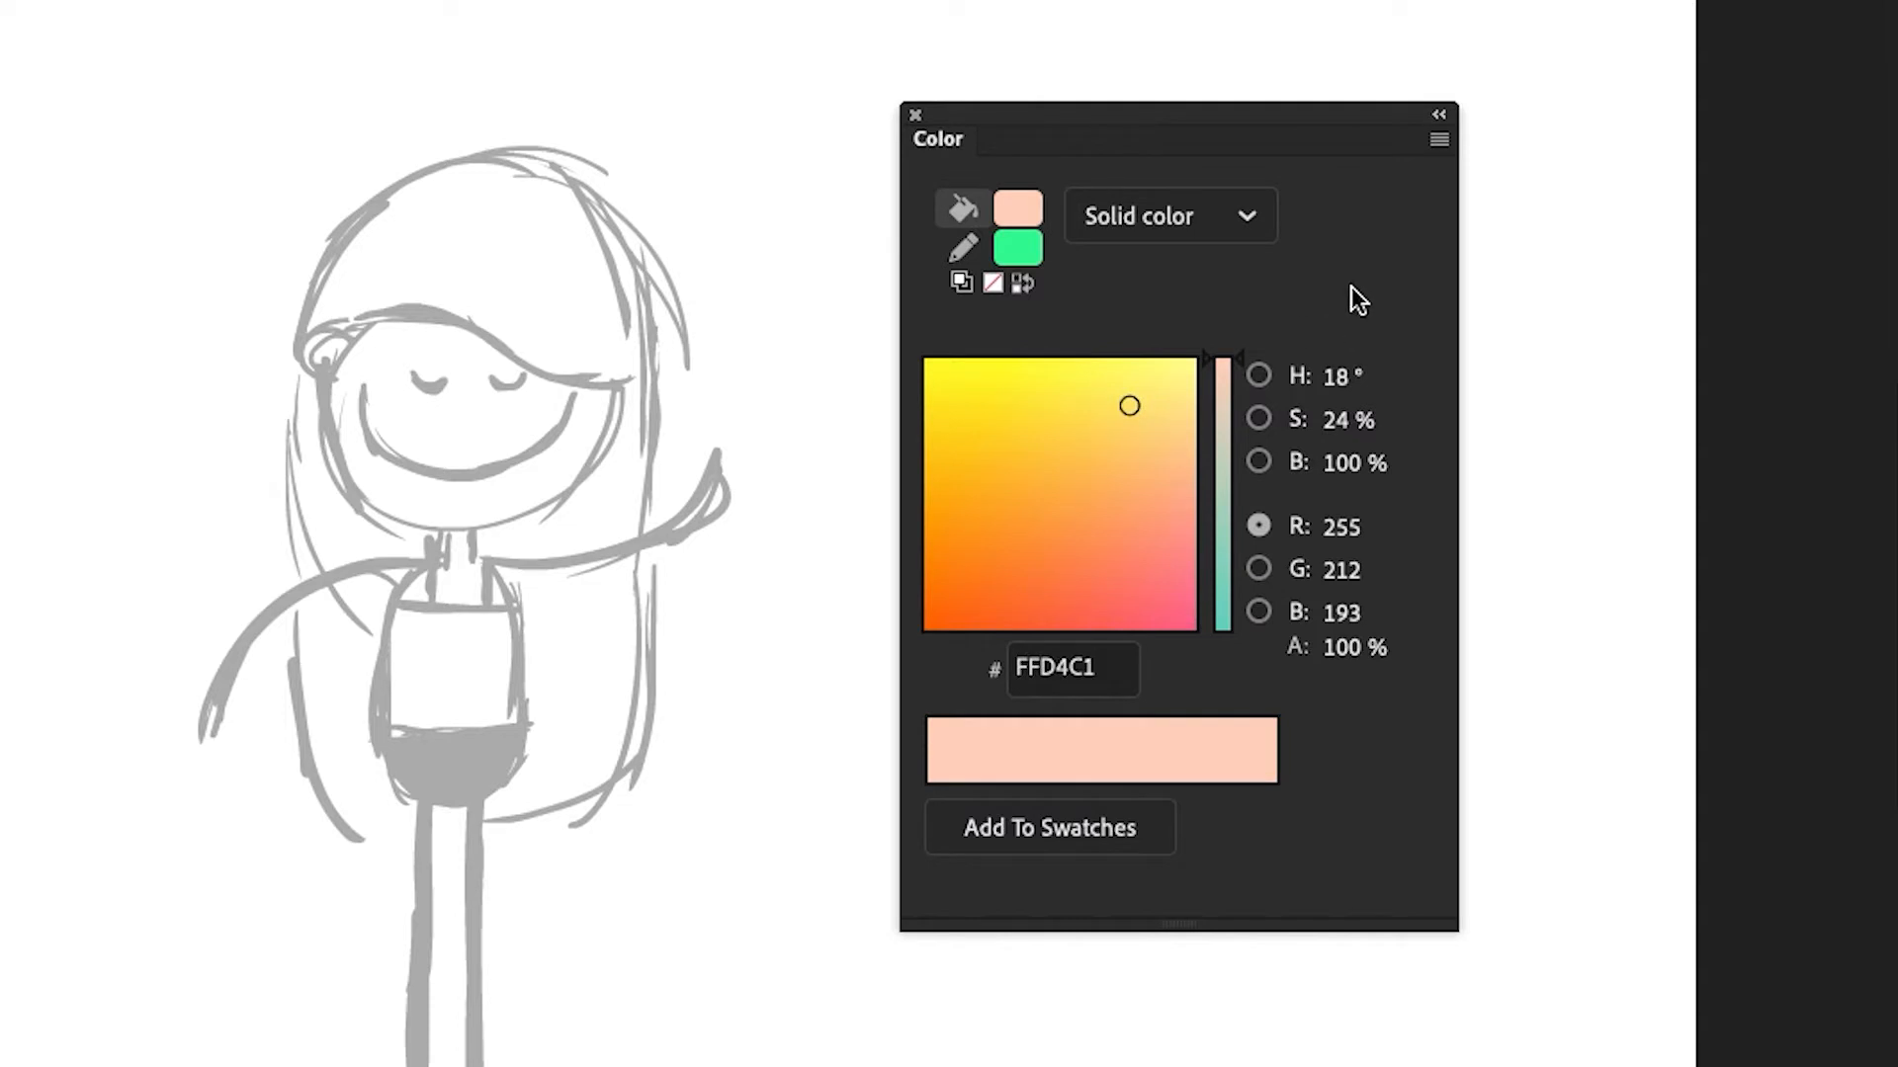
Open the Swatches panel and dock it as a tab beside the Color panel
{"action": "left_click", "coordinate": [1438, 146]}
{"action": "left_click", "coordinate": [1545, 180]}
{"action": "left_click", "coordinate": [660, 13]}
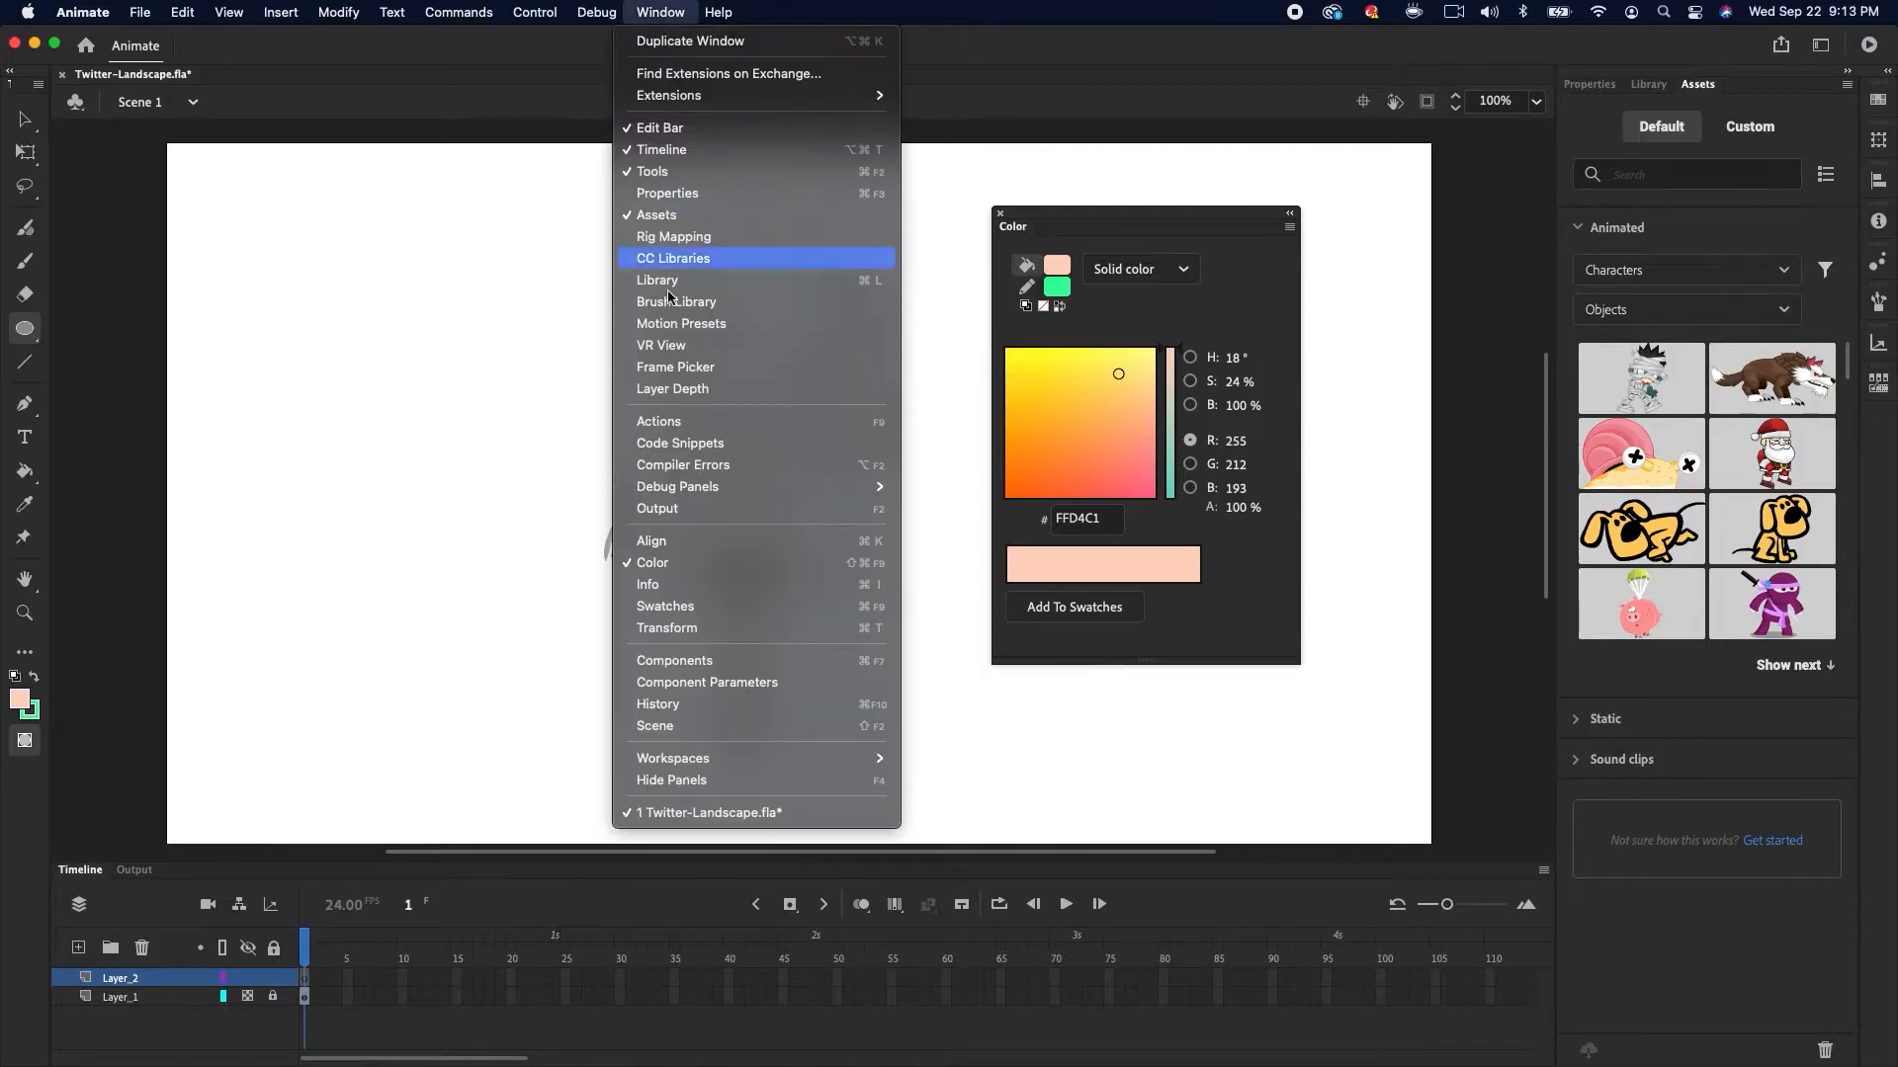
{"action": "left_click", "coordinate": [682, 602]}
{"action": "left_click_drag", "start_coordinate": [1492, 87], "coordinate": [1139, 223]}
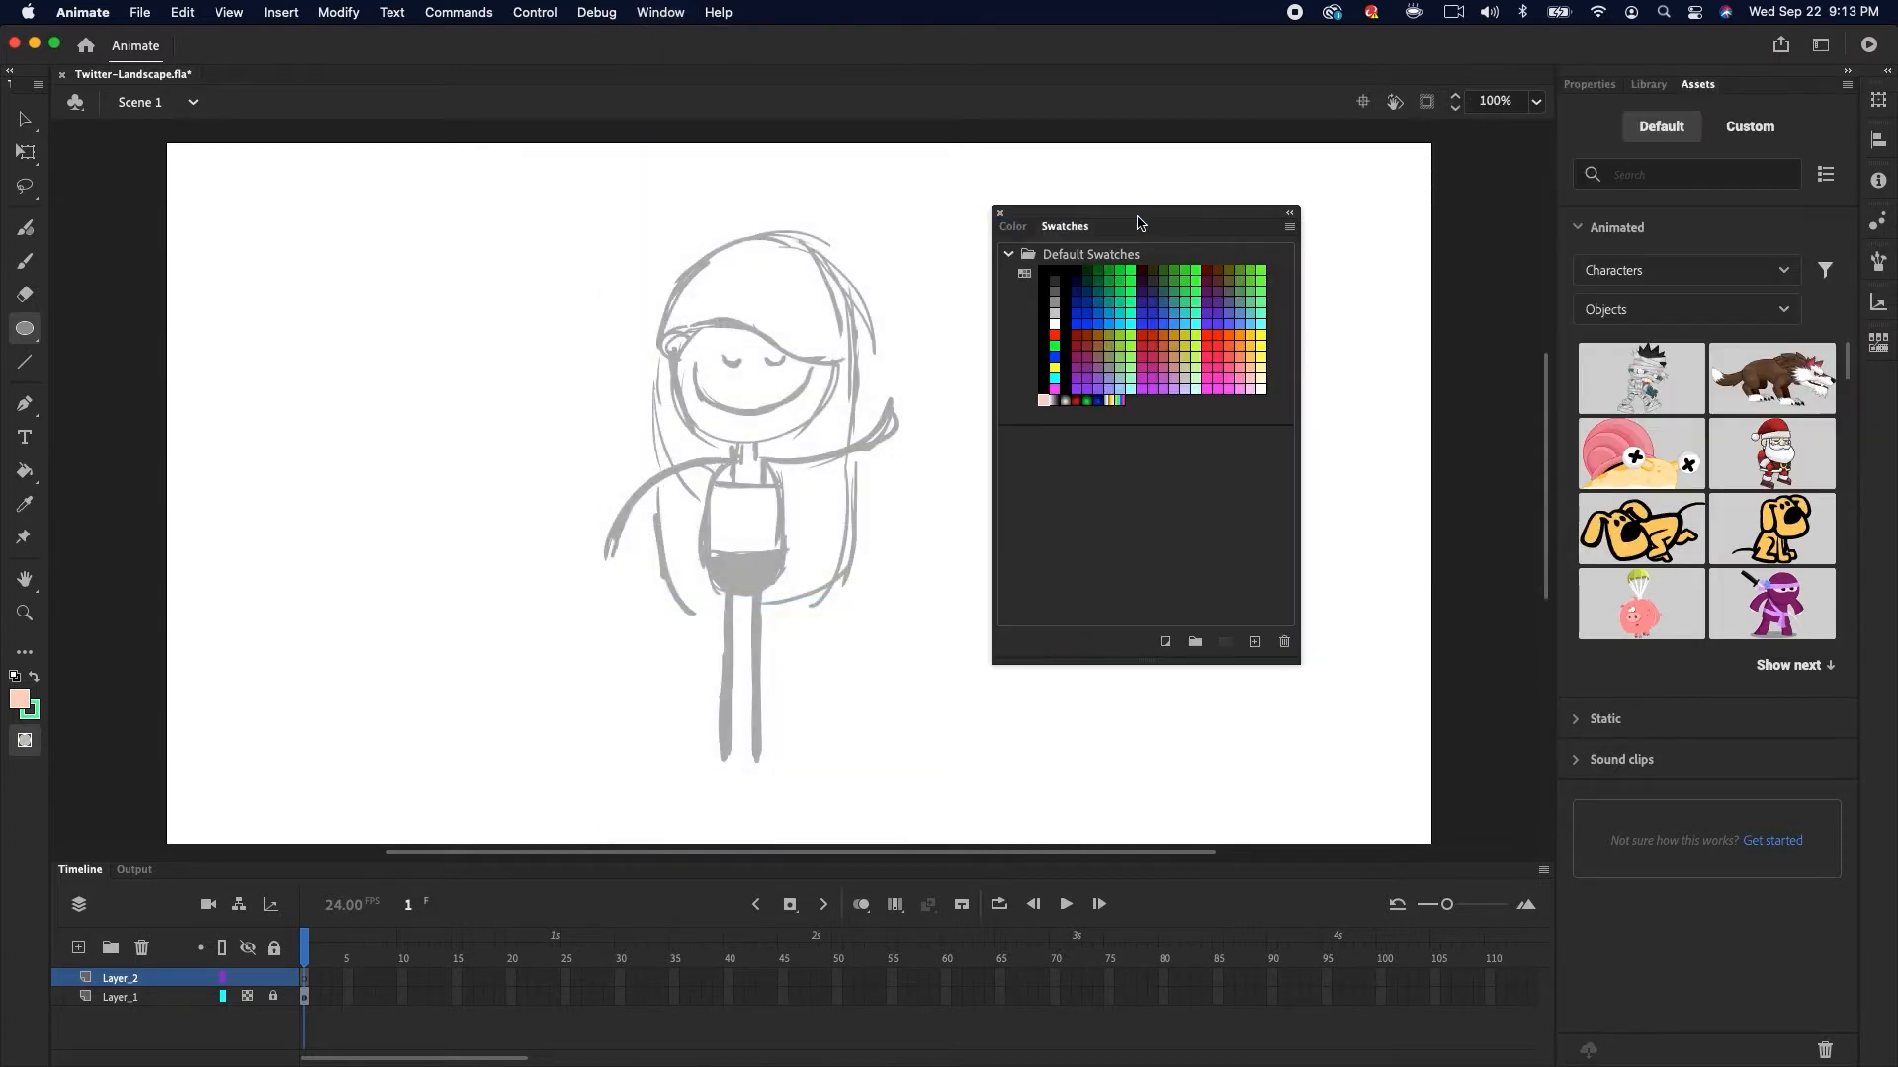
{"action": "left_click", "coordinate": [1032, 227]}
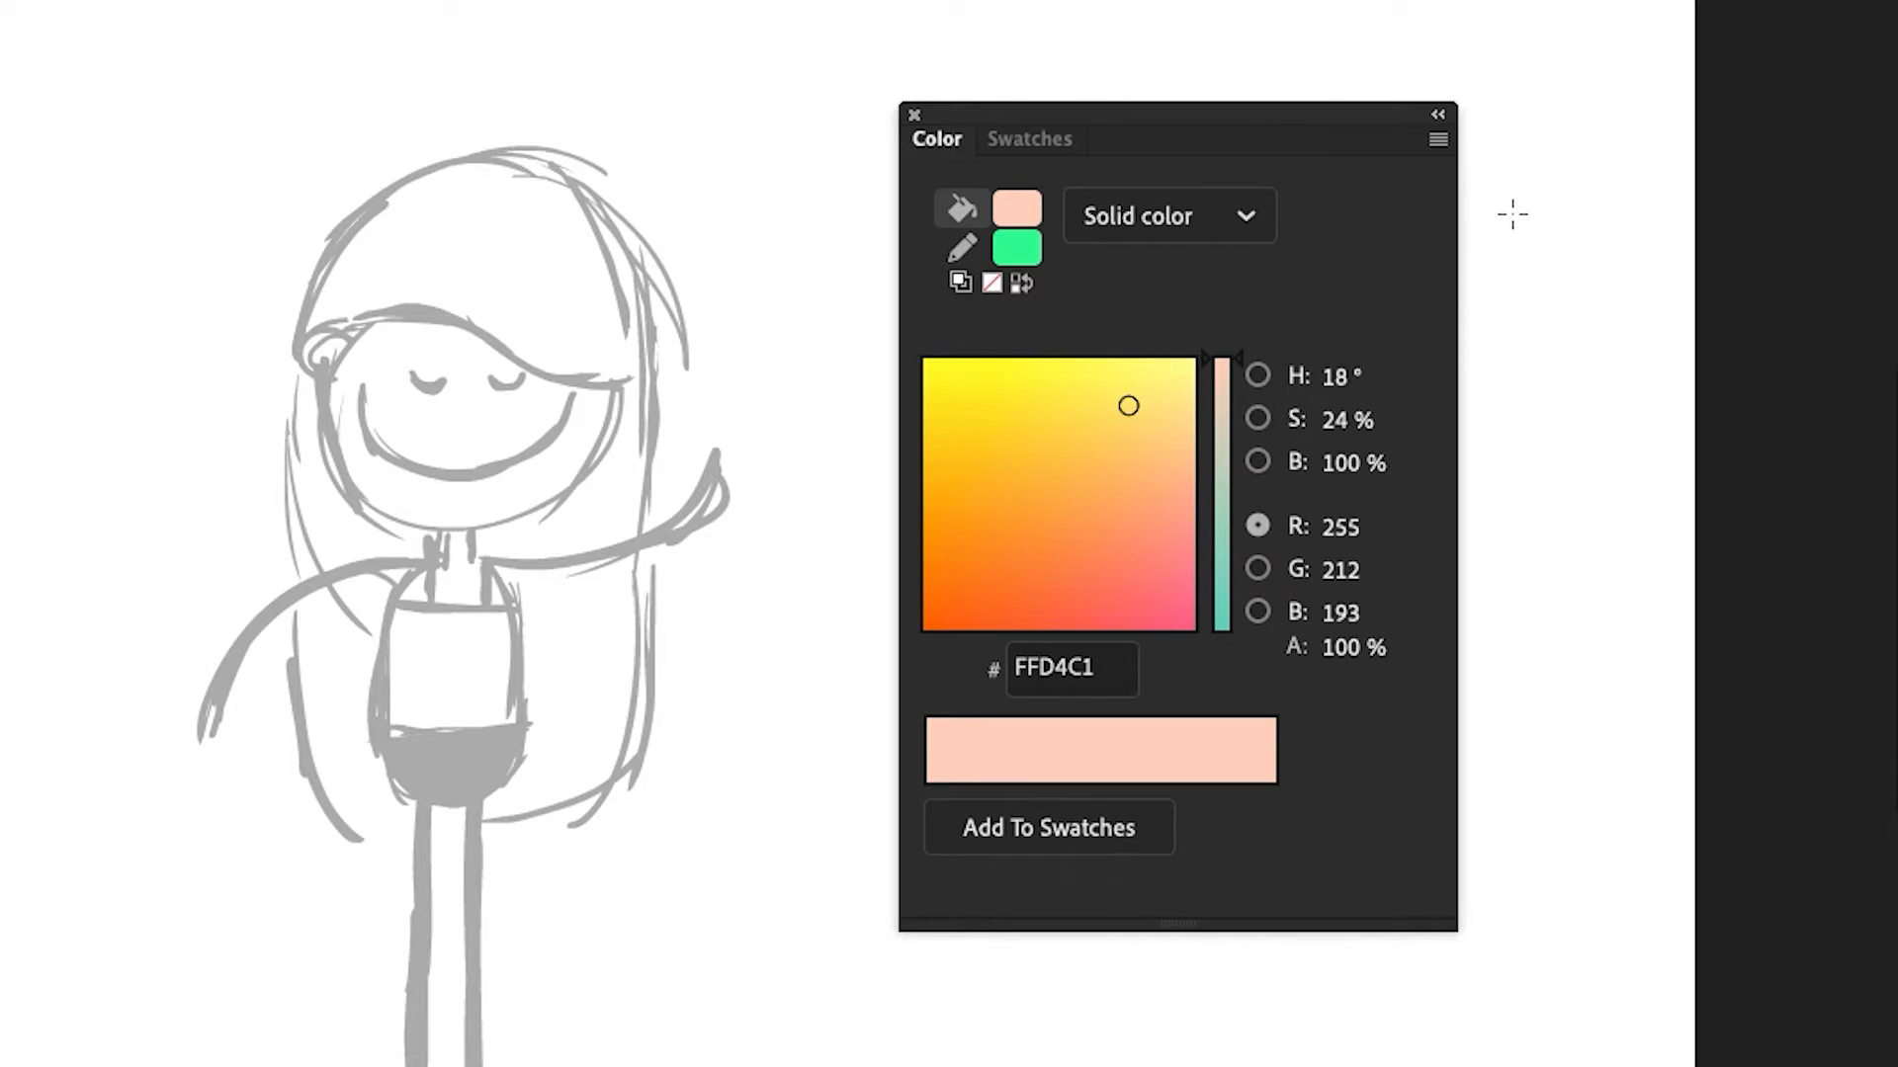
Set the stroke color to none
{"action": "left_click", "coordinate": [1016, 249]}
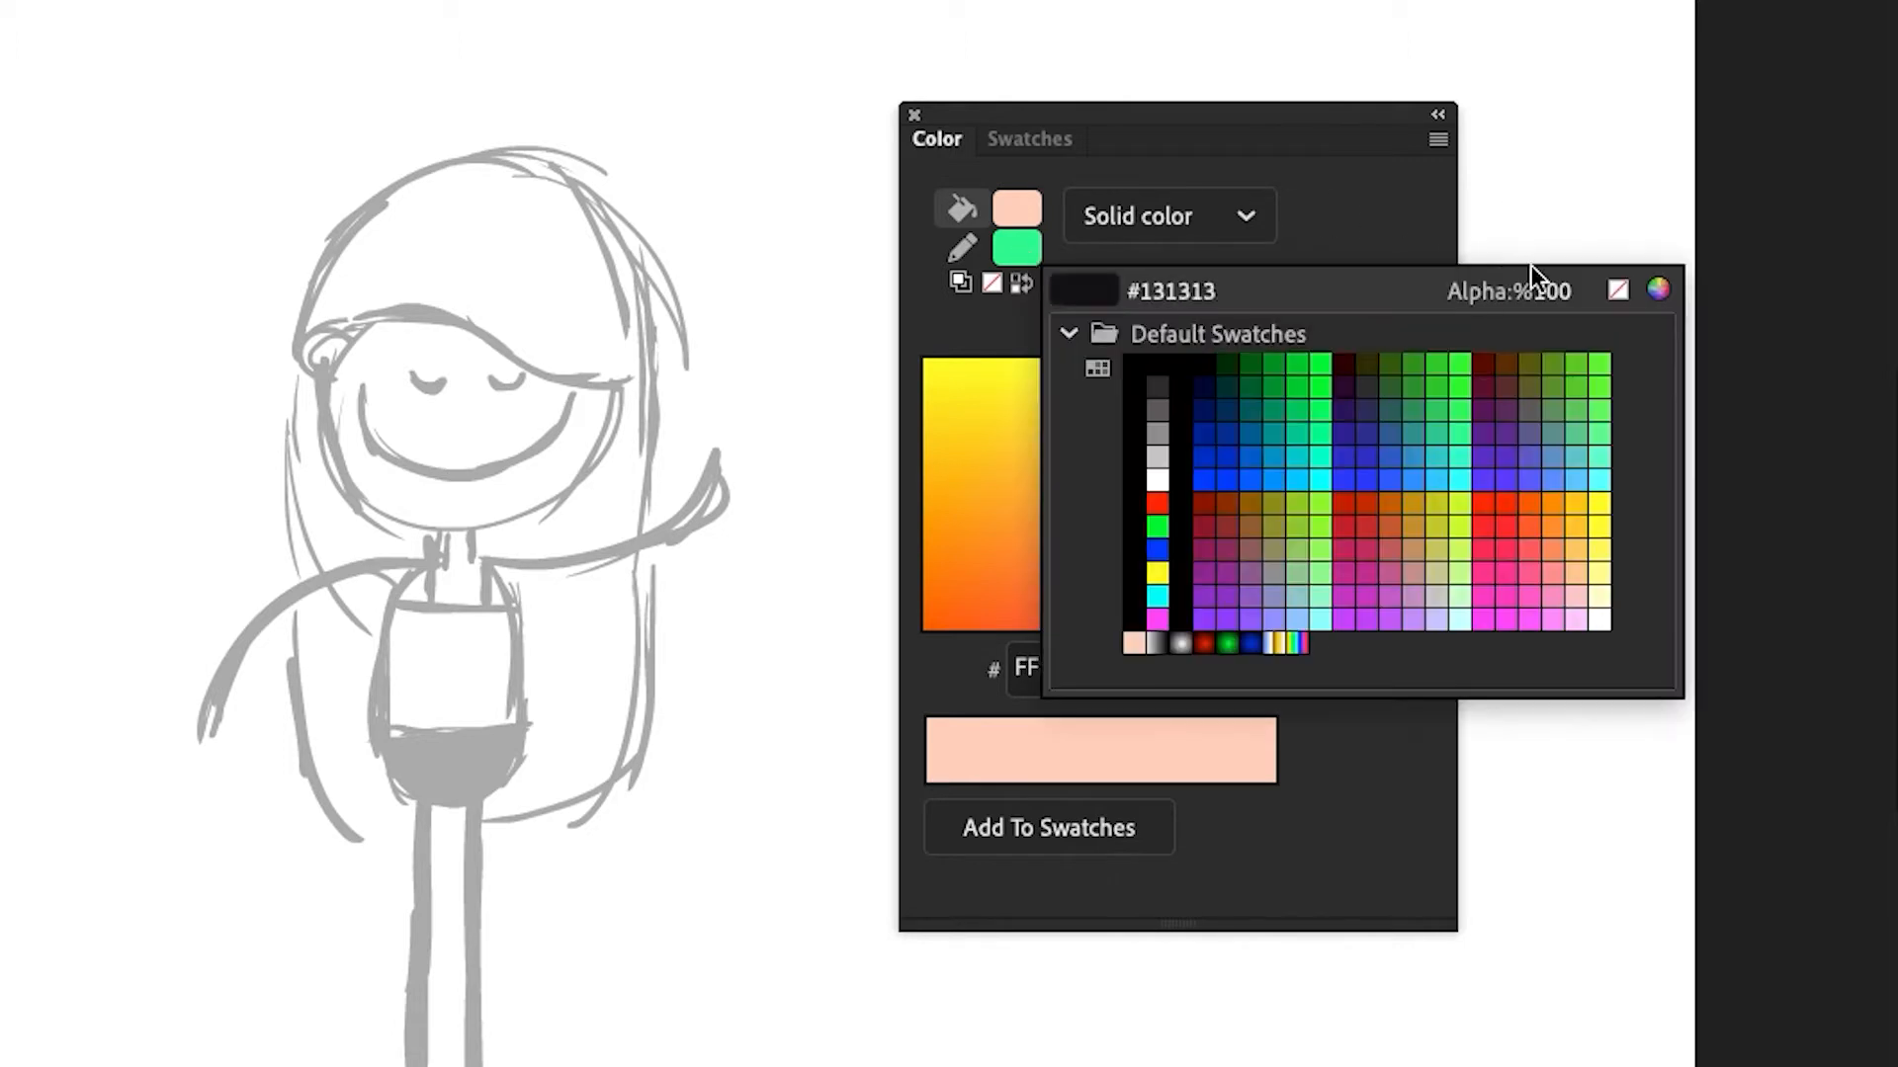
{"action": "left_click", "coordinate": [1611, 287]}
{"action": "left_click_drag", "start_coordinate": [1306, 106], "coordinate": [1414, 99]}
{"action": "left_click", "coordinate": [962, 209]}
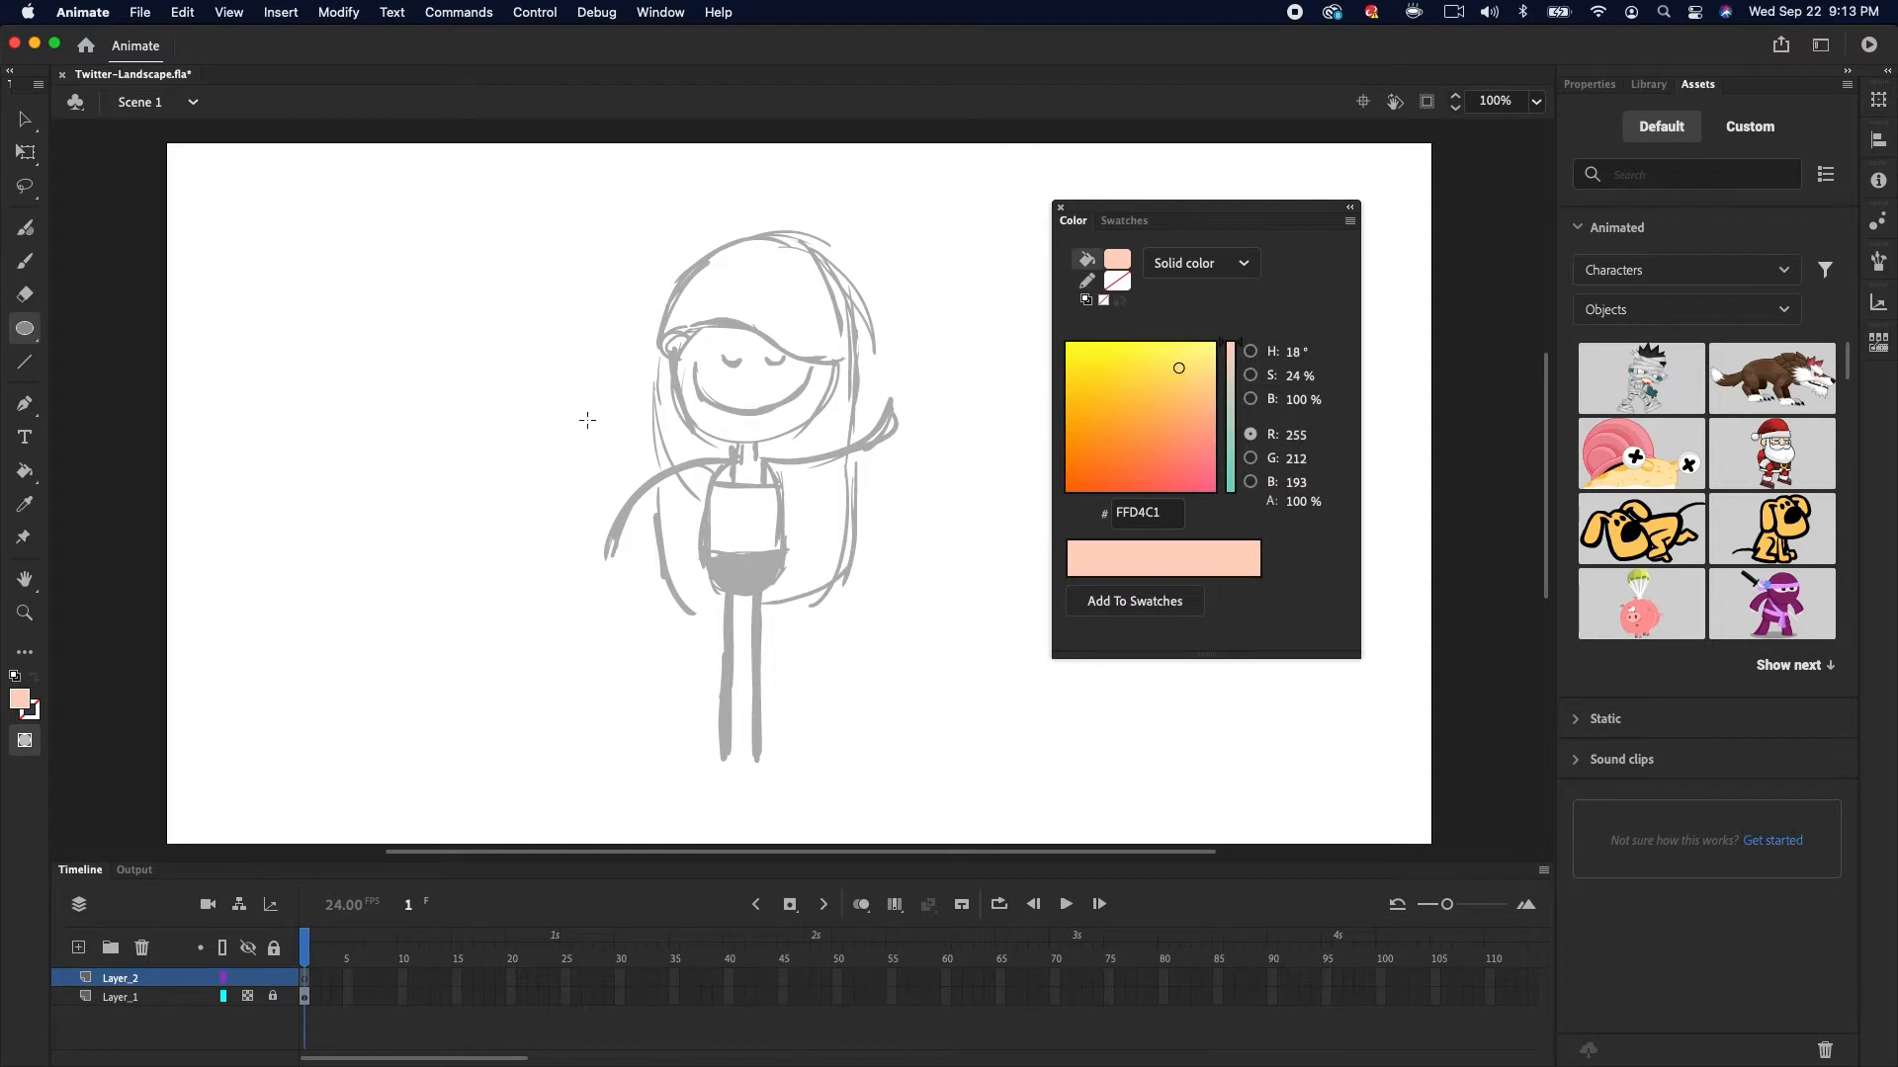
Draw a peach circle about 169 px wide over the character's head with the Oval tool
{"action": "left_click", "coordinate": [24, 330]}
{"action": "left_click_drag", "start_coordinate": [680, 316], "coordinate": [837, 470]}
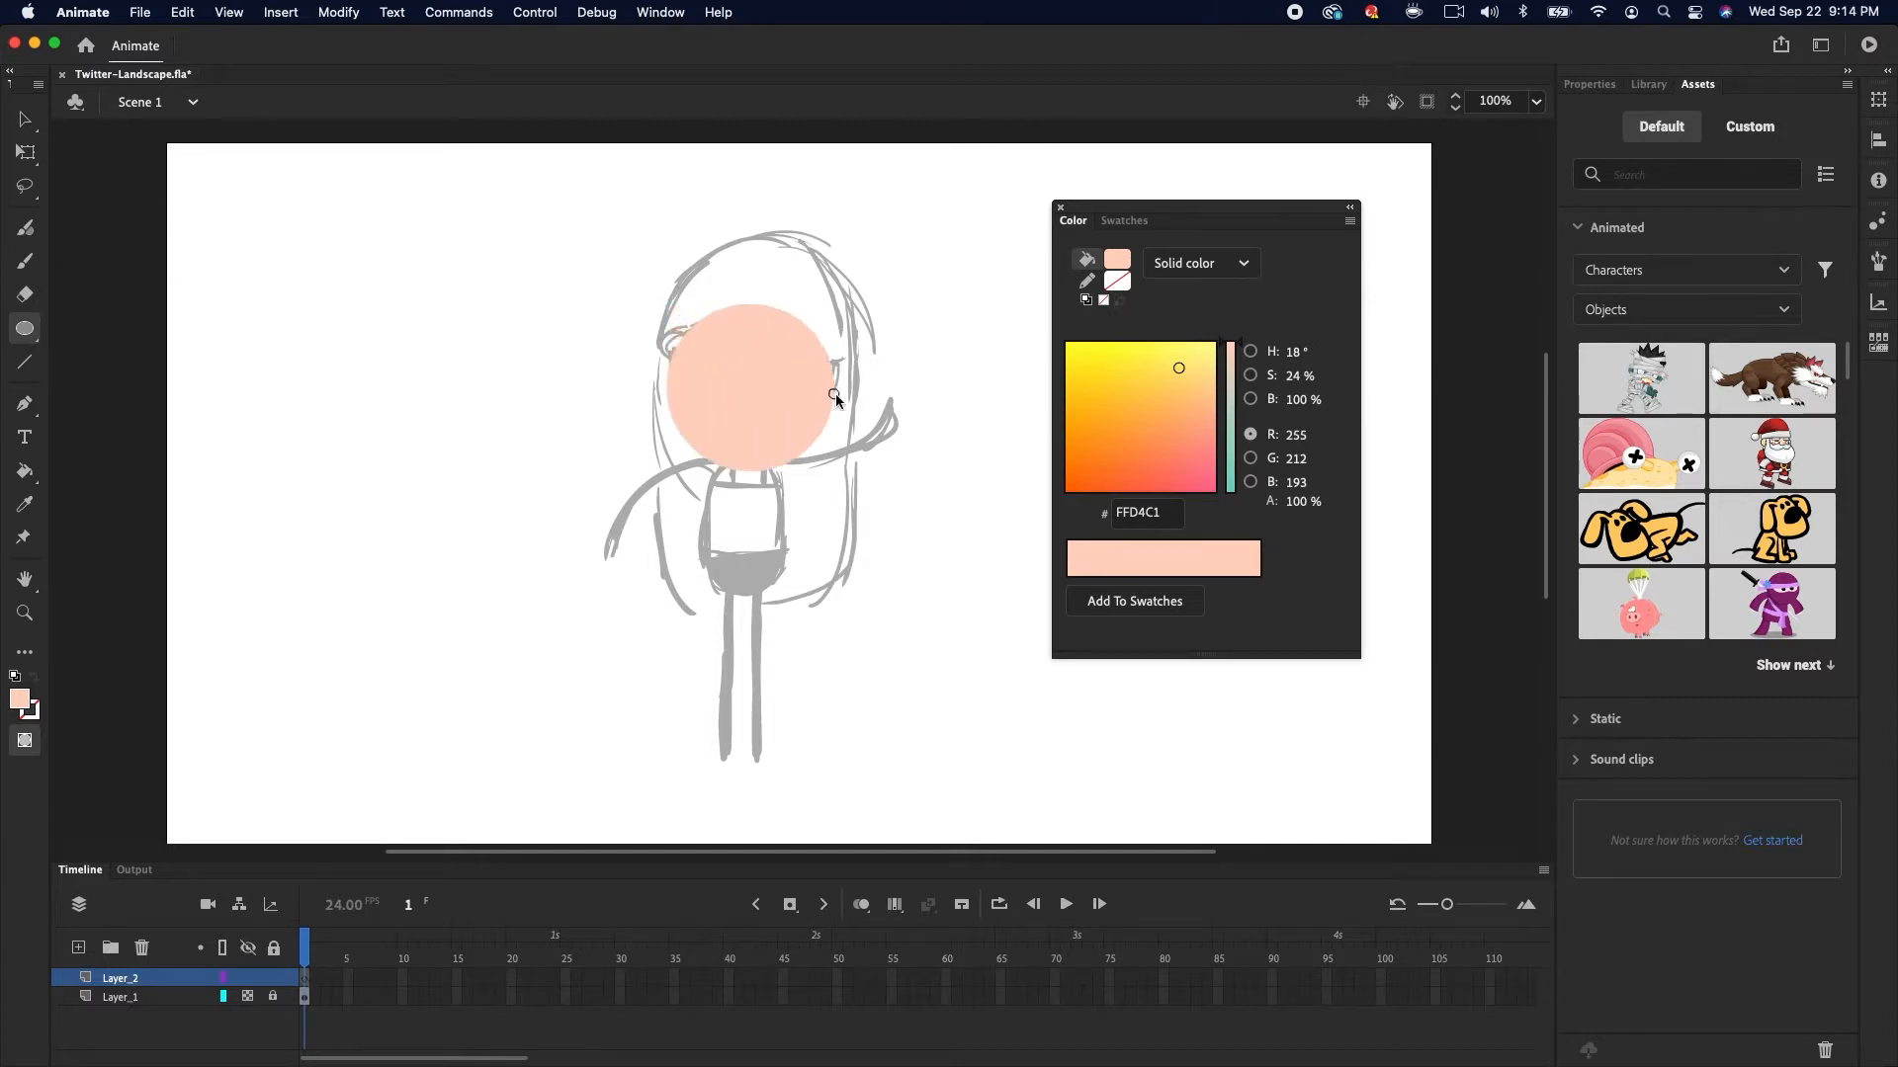
Duplicate the circle to the left of the character
{"action": "key", "text": "v"}
{"action": "left_click_drag", "start_coordinate": [814, 398], "coordinate": [777, 399]}
{"action": "left_click", "coordinate": [777, 400]}
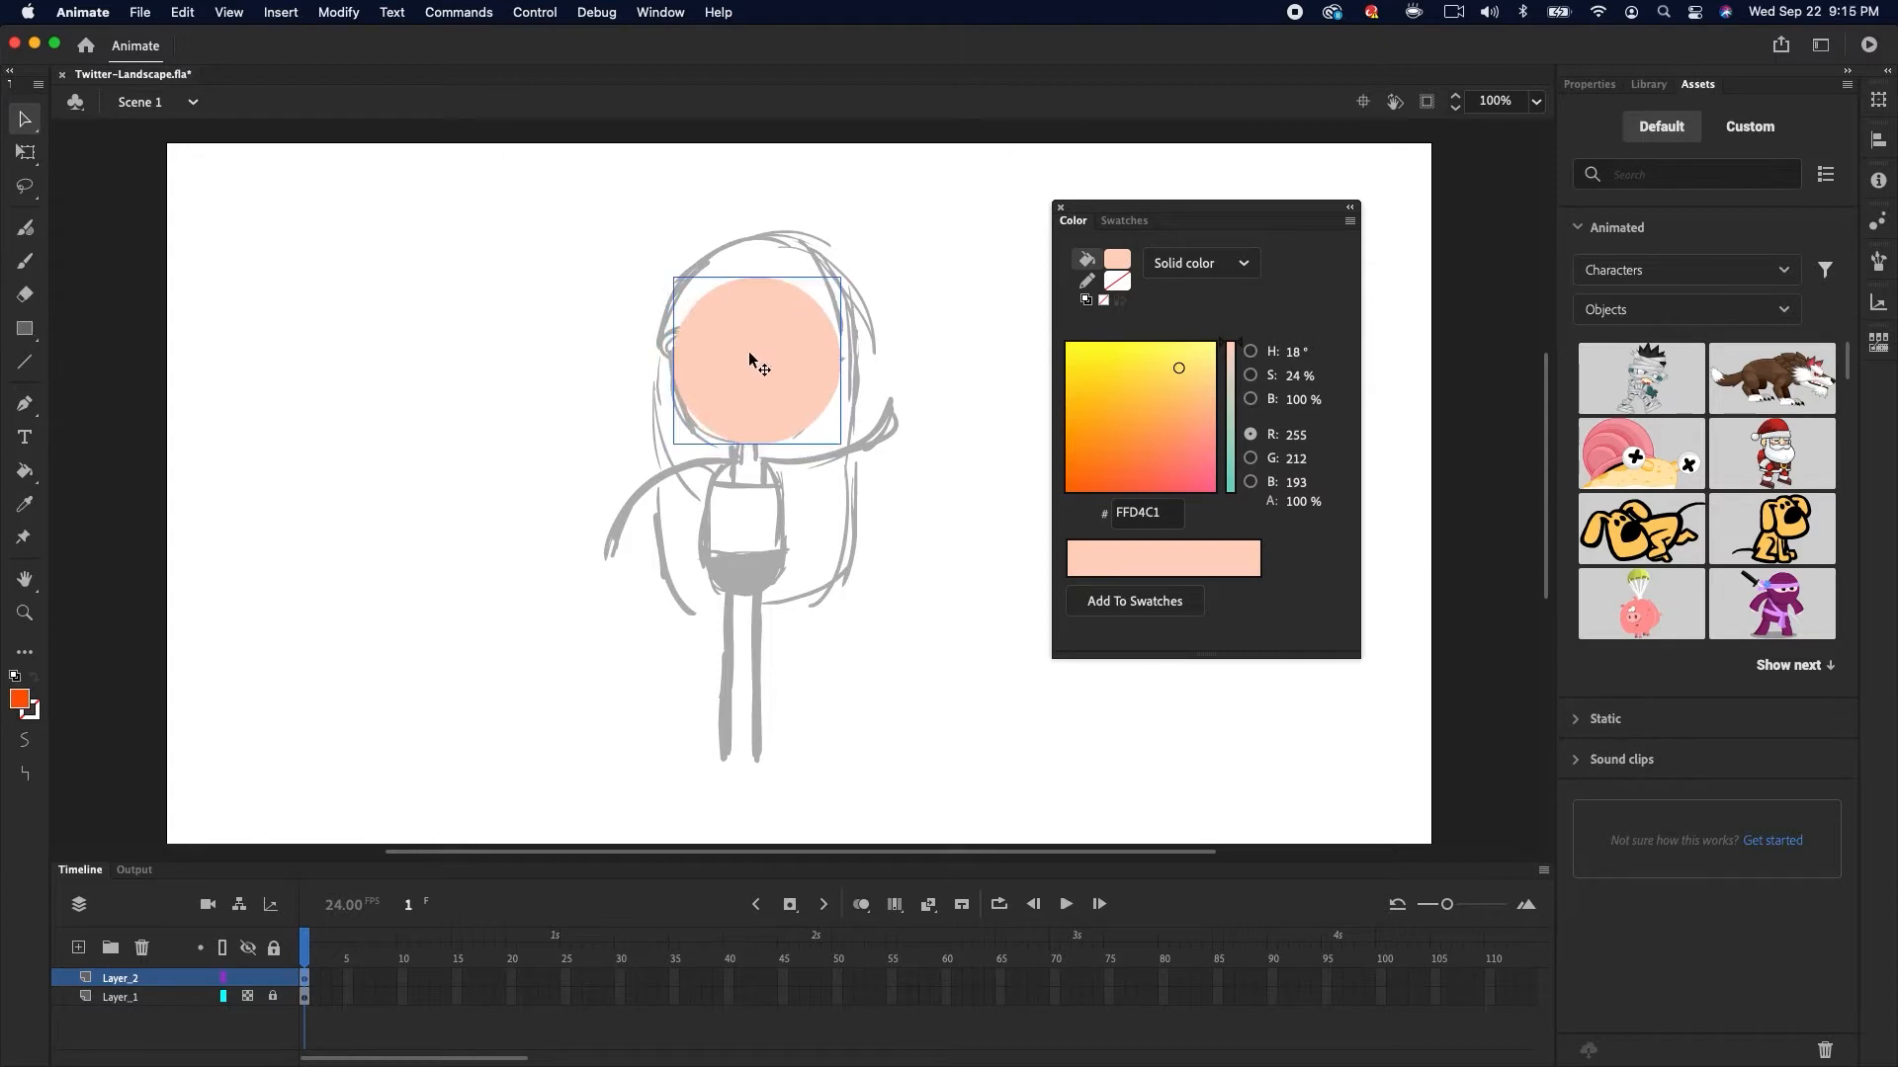
{"action": "left_click_drag", "start_coordinate": [780, 390], "coordinate": [524, 481]}
Set the stroke color to an orange, FF7B47
{"action": "left_click", "coordinate": [492, 551]}
{"action": "left_click", "coordinate": [1088, 282]}
{"action": "left_click", "coordinate": [1117, 281]}
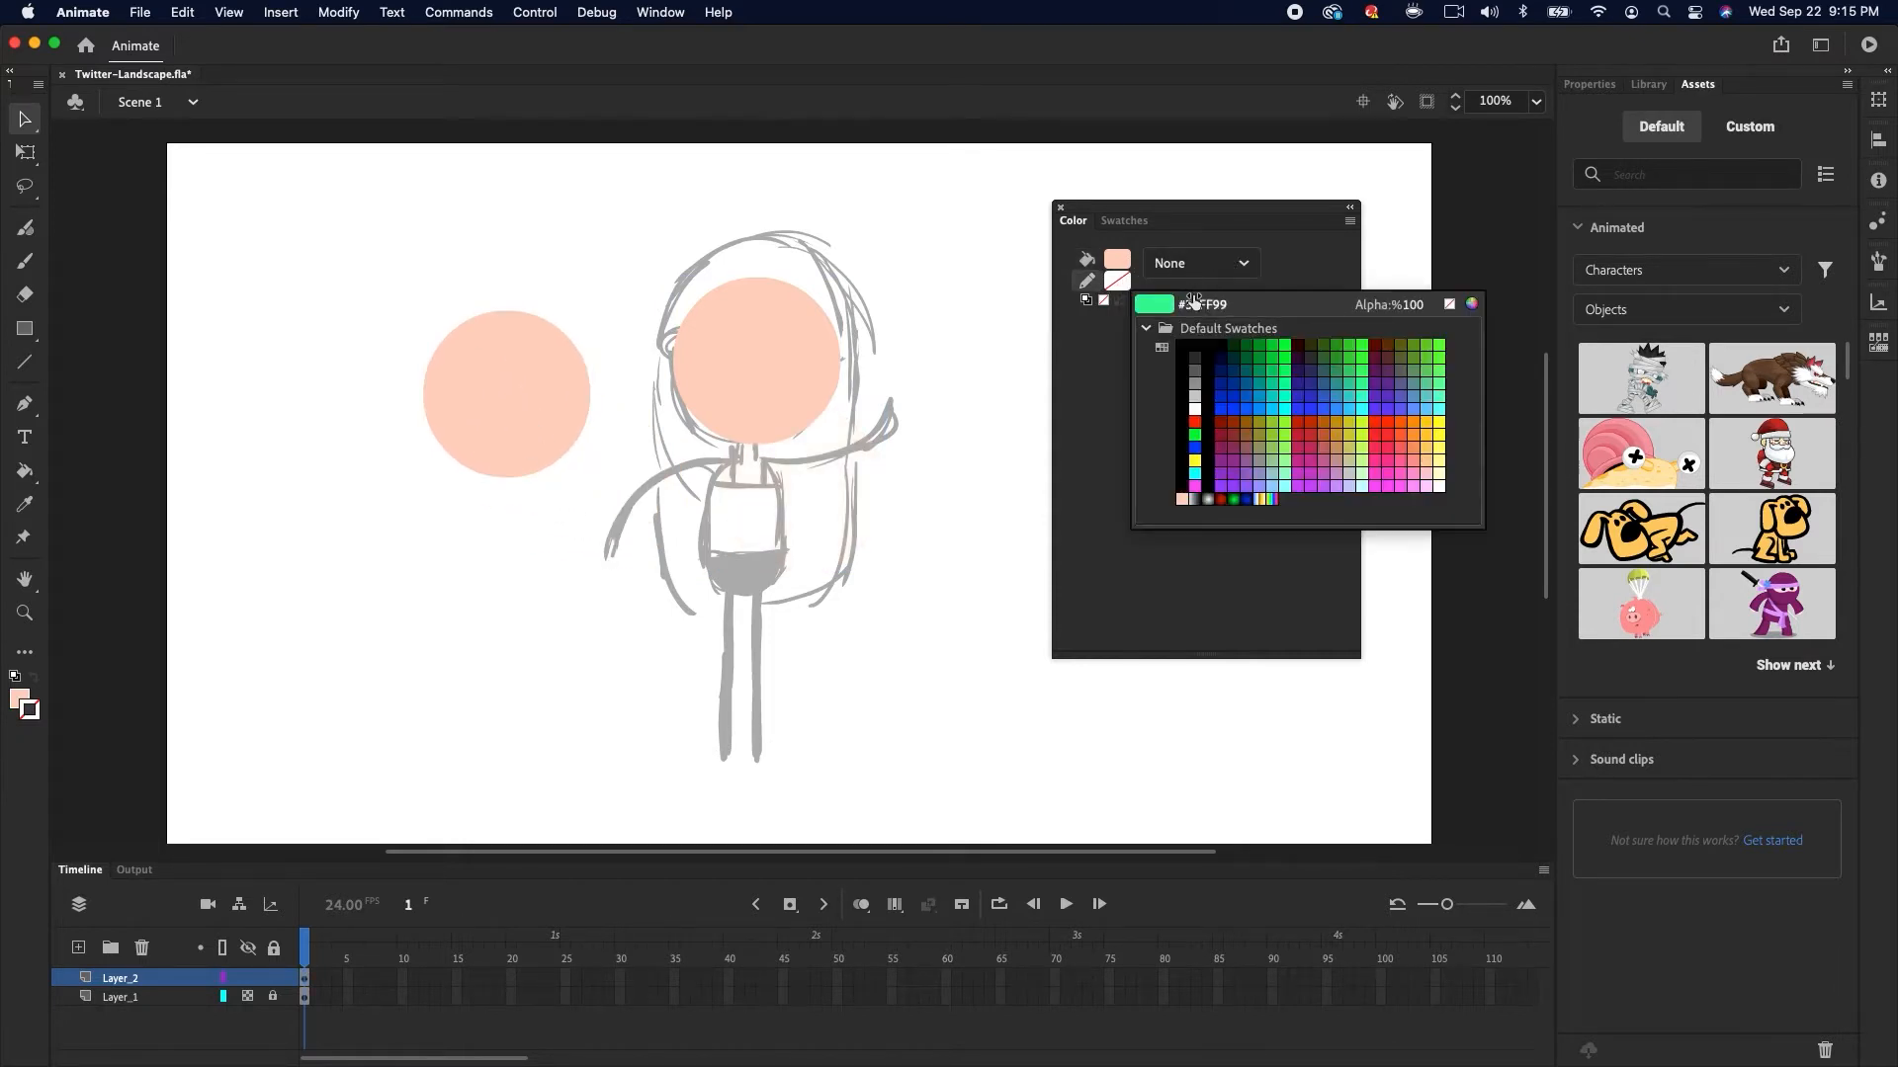
{"action": "left_click", "coordinate": [1182, 500]}
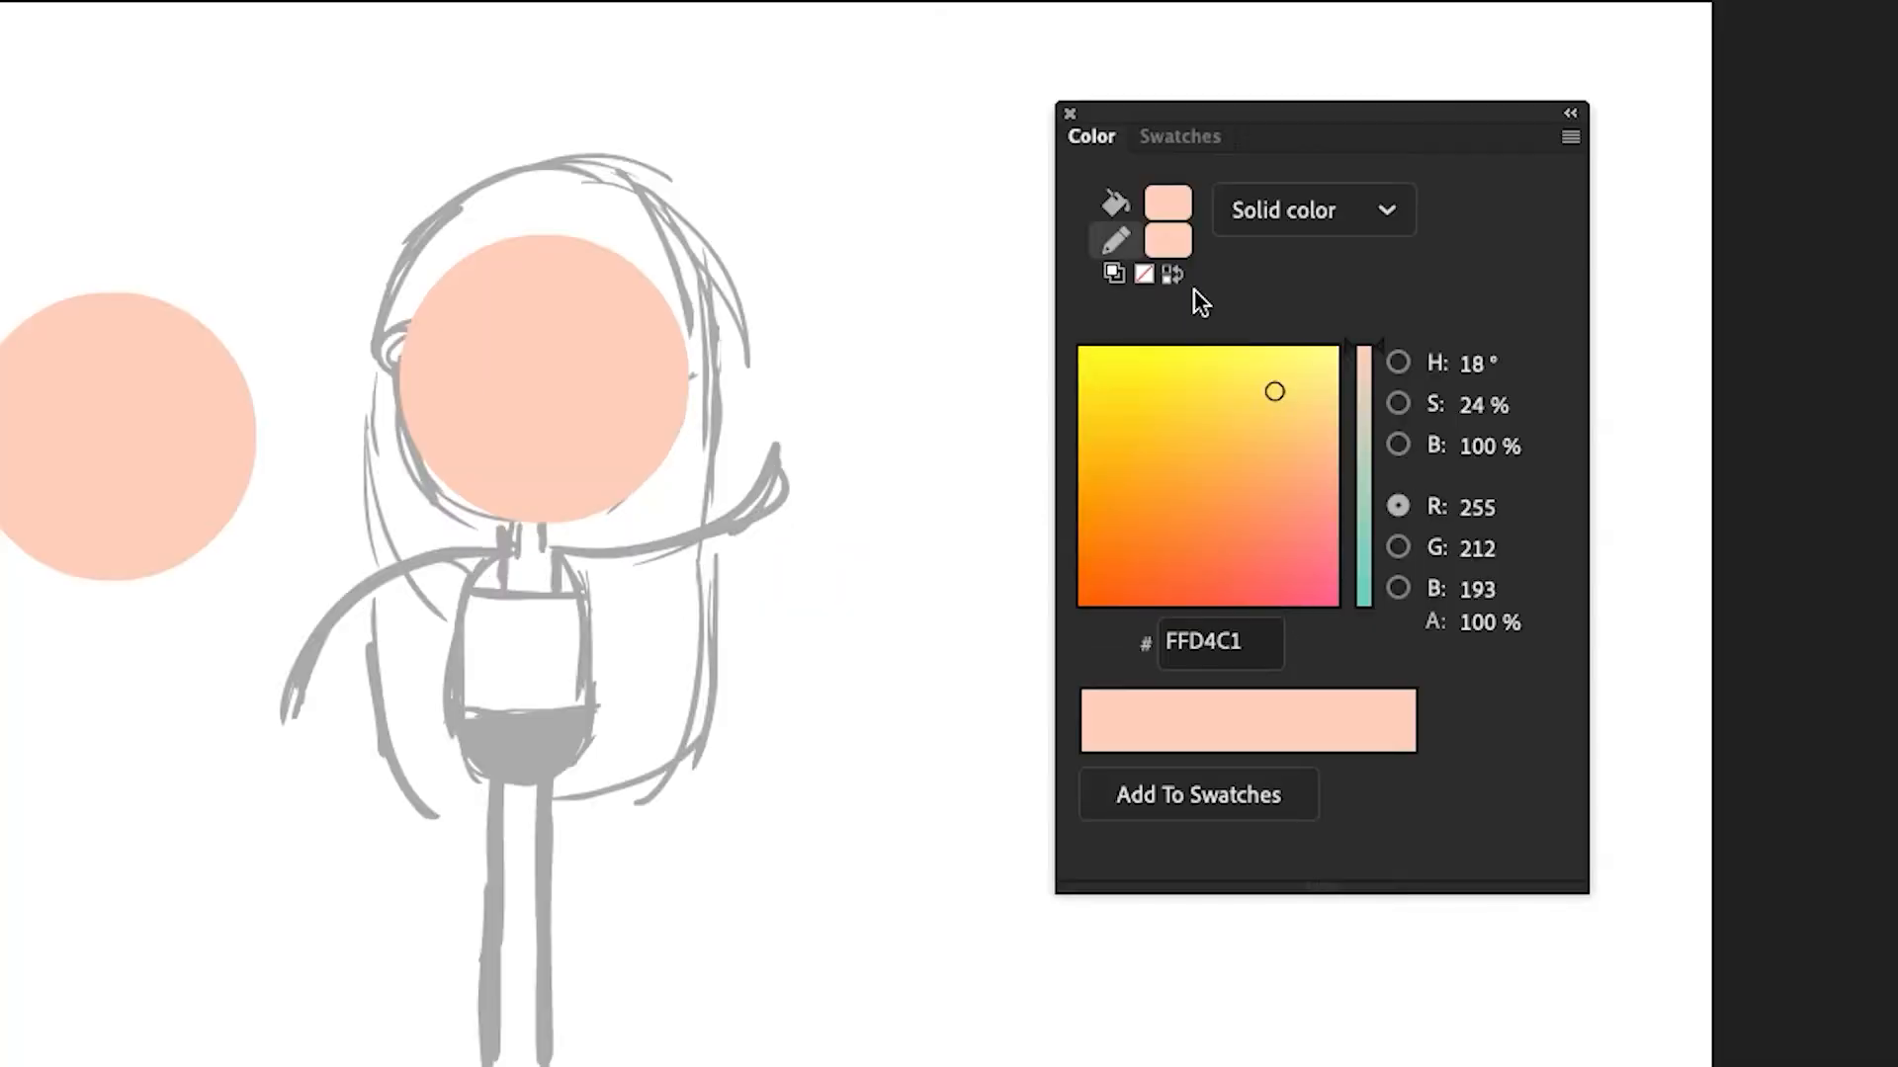
{"action": "mouse_move", "coordinate": [1479, 450]}
{"action": "left_mouse_down"}
{"action": "mouse_move", "coordinate": [1428, 447]}
{"action": "mouse_move", "coordinate": [1566, 398]}
{"action": "mouse_move", "coordinate": [1522, 444]}
{"action": "left_mouse_up"}
{"action": "left_click_drag", "start_coordinate": [1480, 367], "coordinate": [1472, 447]}
{"action": "left_click_drag", "start_coordinate": [1292, 401], "coordinate": [1315, 399]}
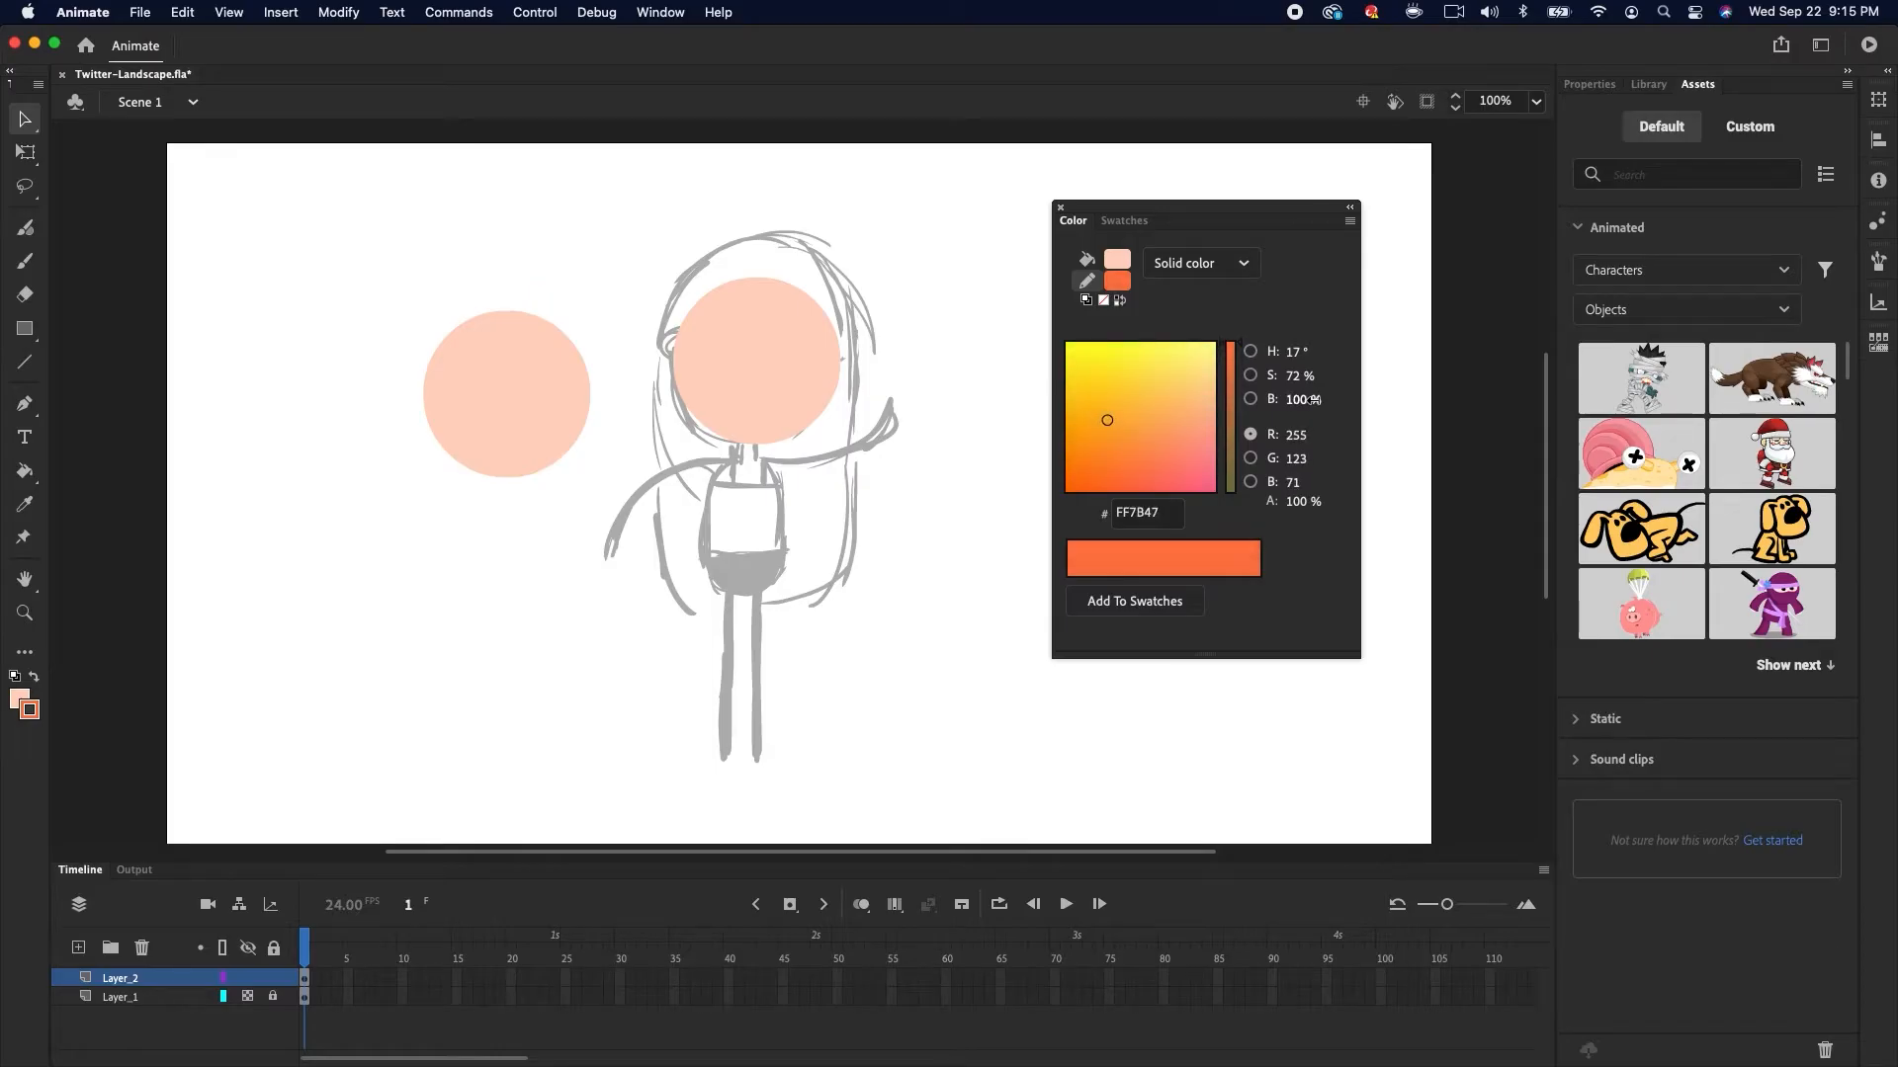
Apply the orange stroke to the left circle and increase its stroke size
{"action": "key", "text": "k"}
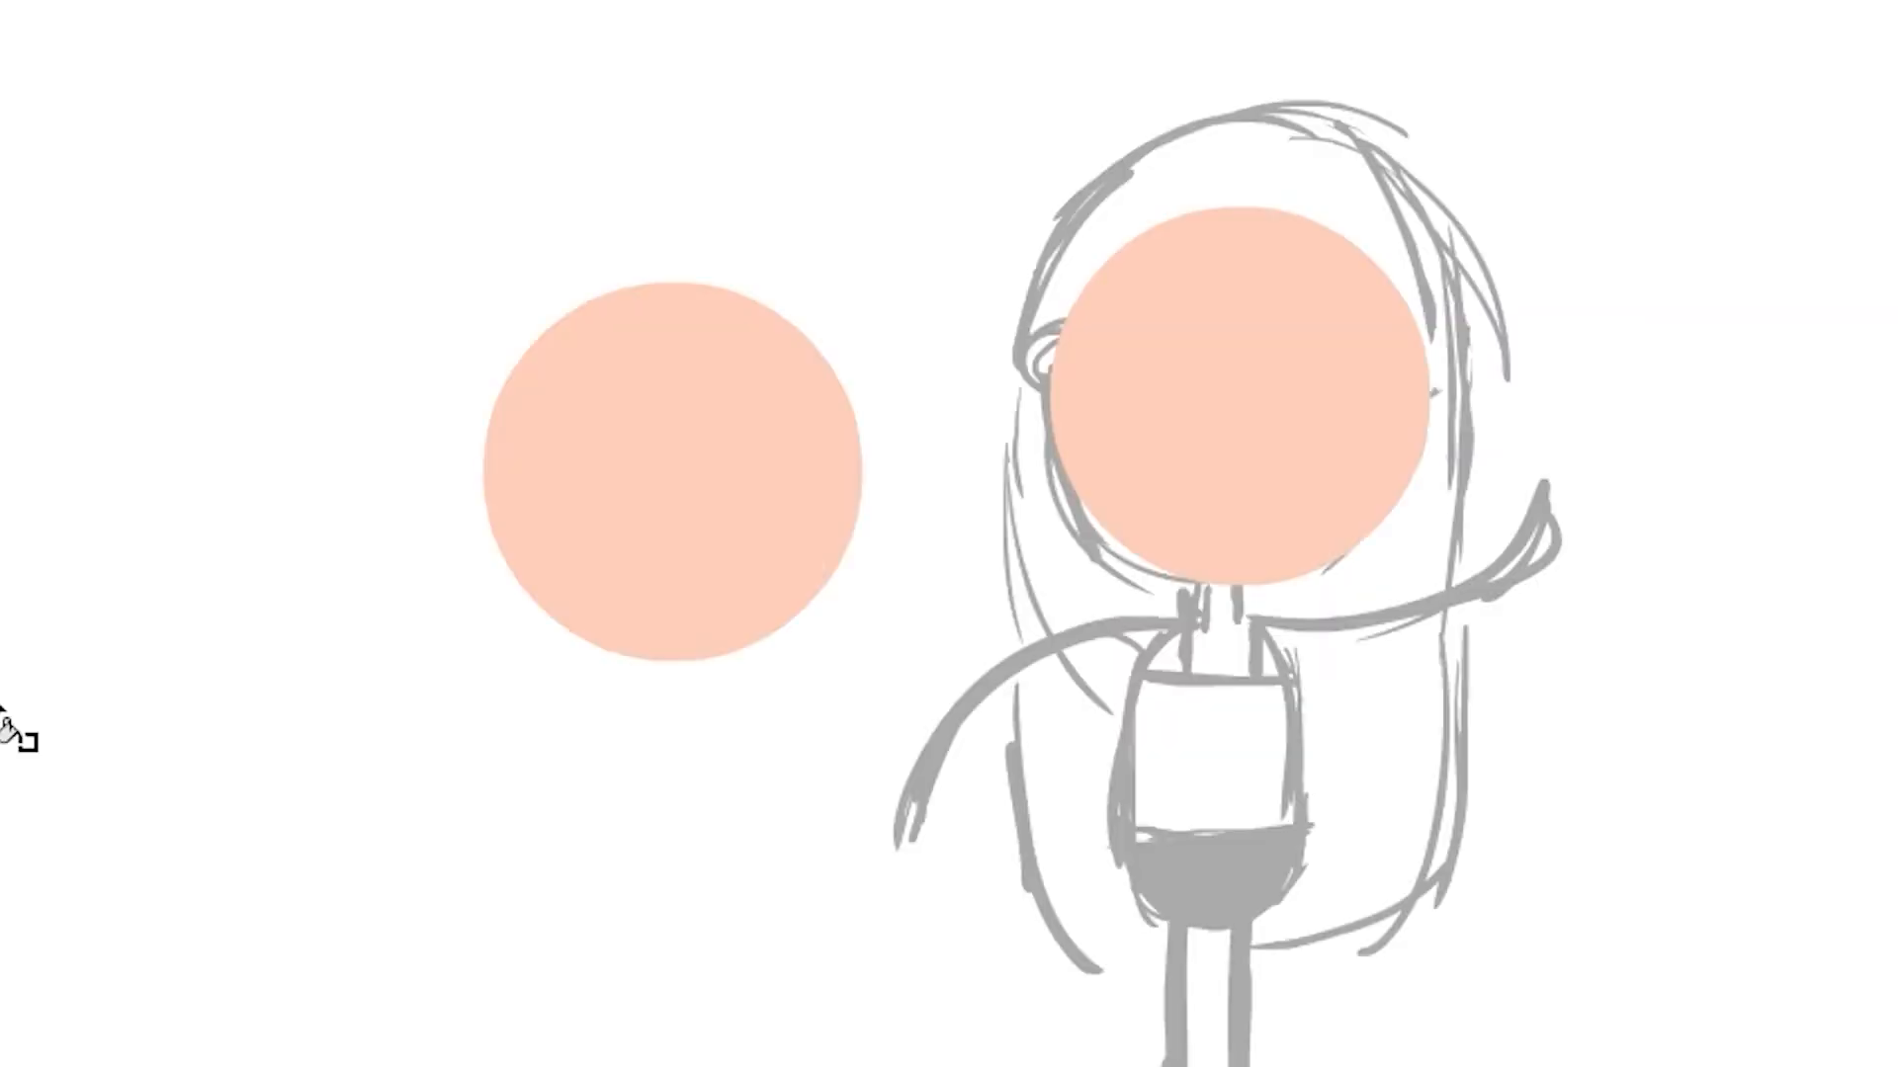
{"action": "left_click", "coordinate": [912, 361]}
{"action": "key", "text": "v"}
{"action": "left_click", "coordinate": [839, 562]}
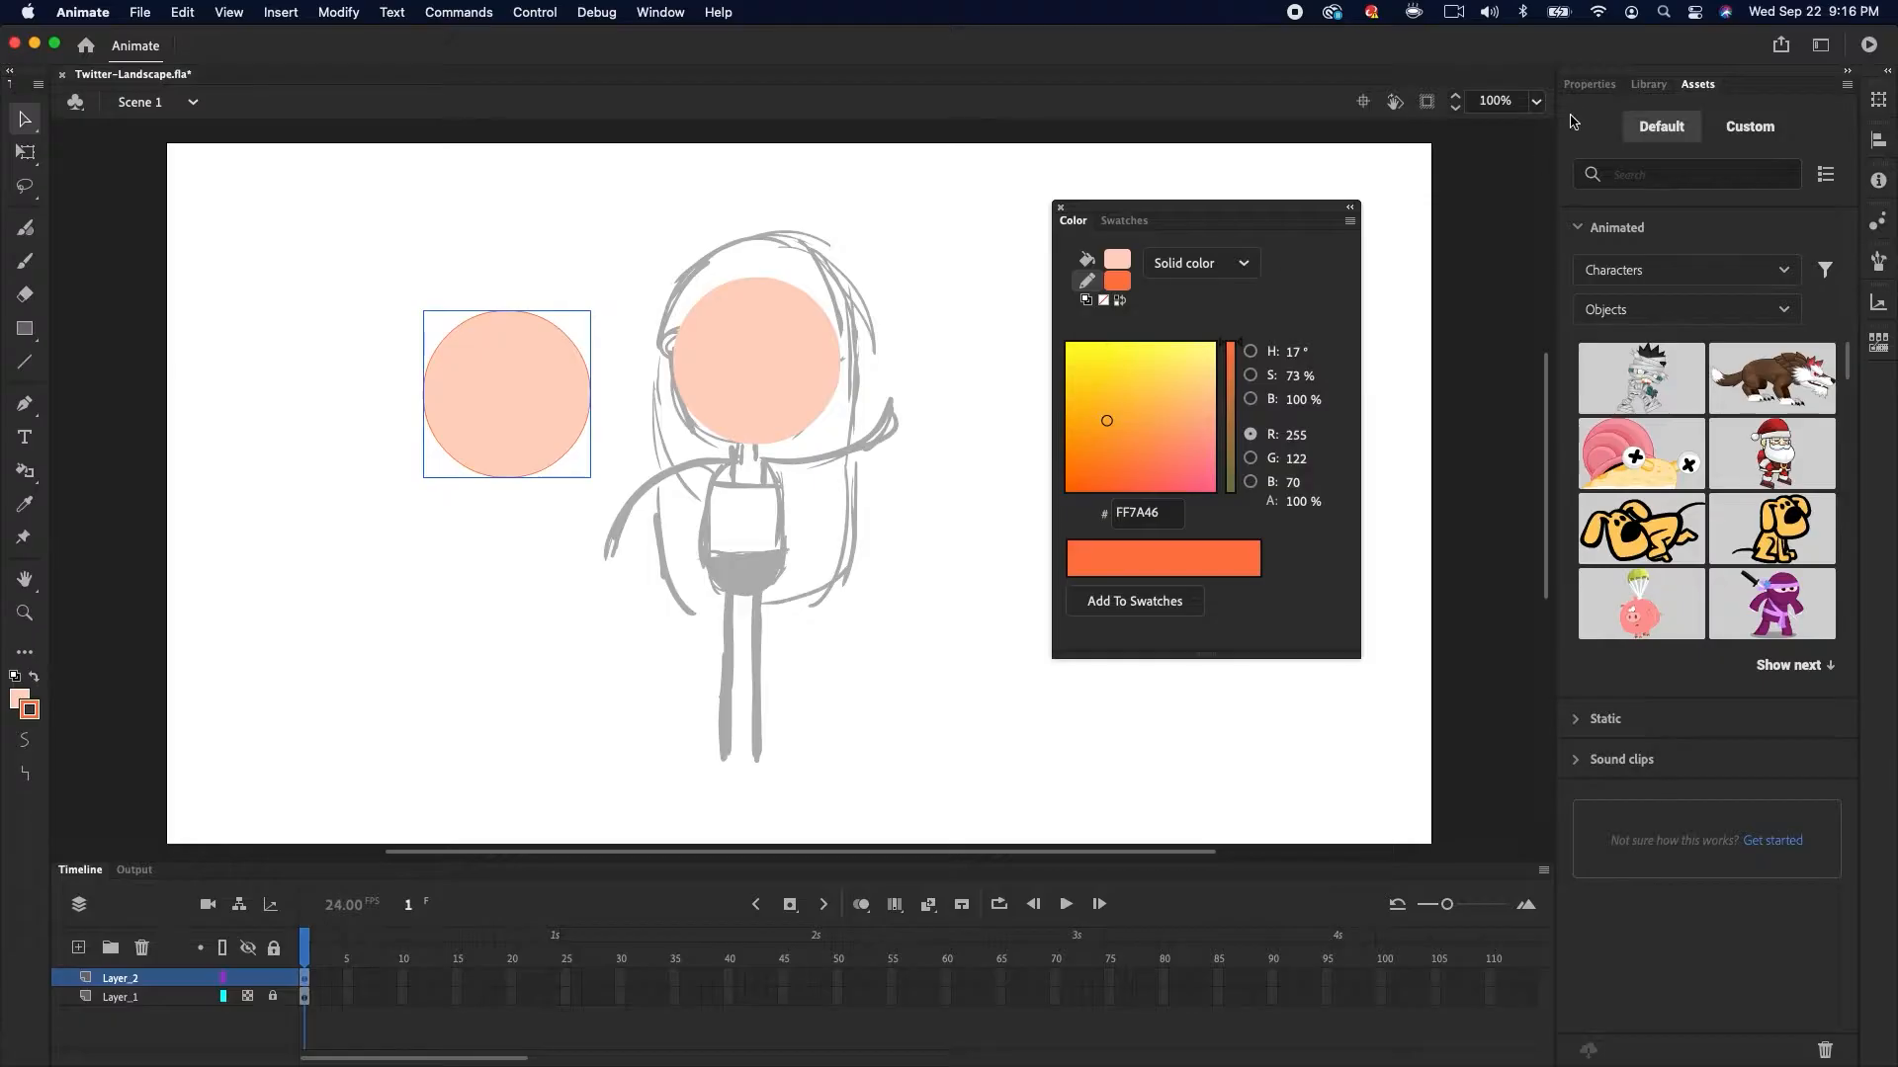
{"action": "left_click", "coordinate": [1606, 85]}
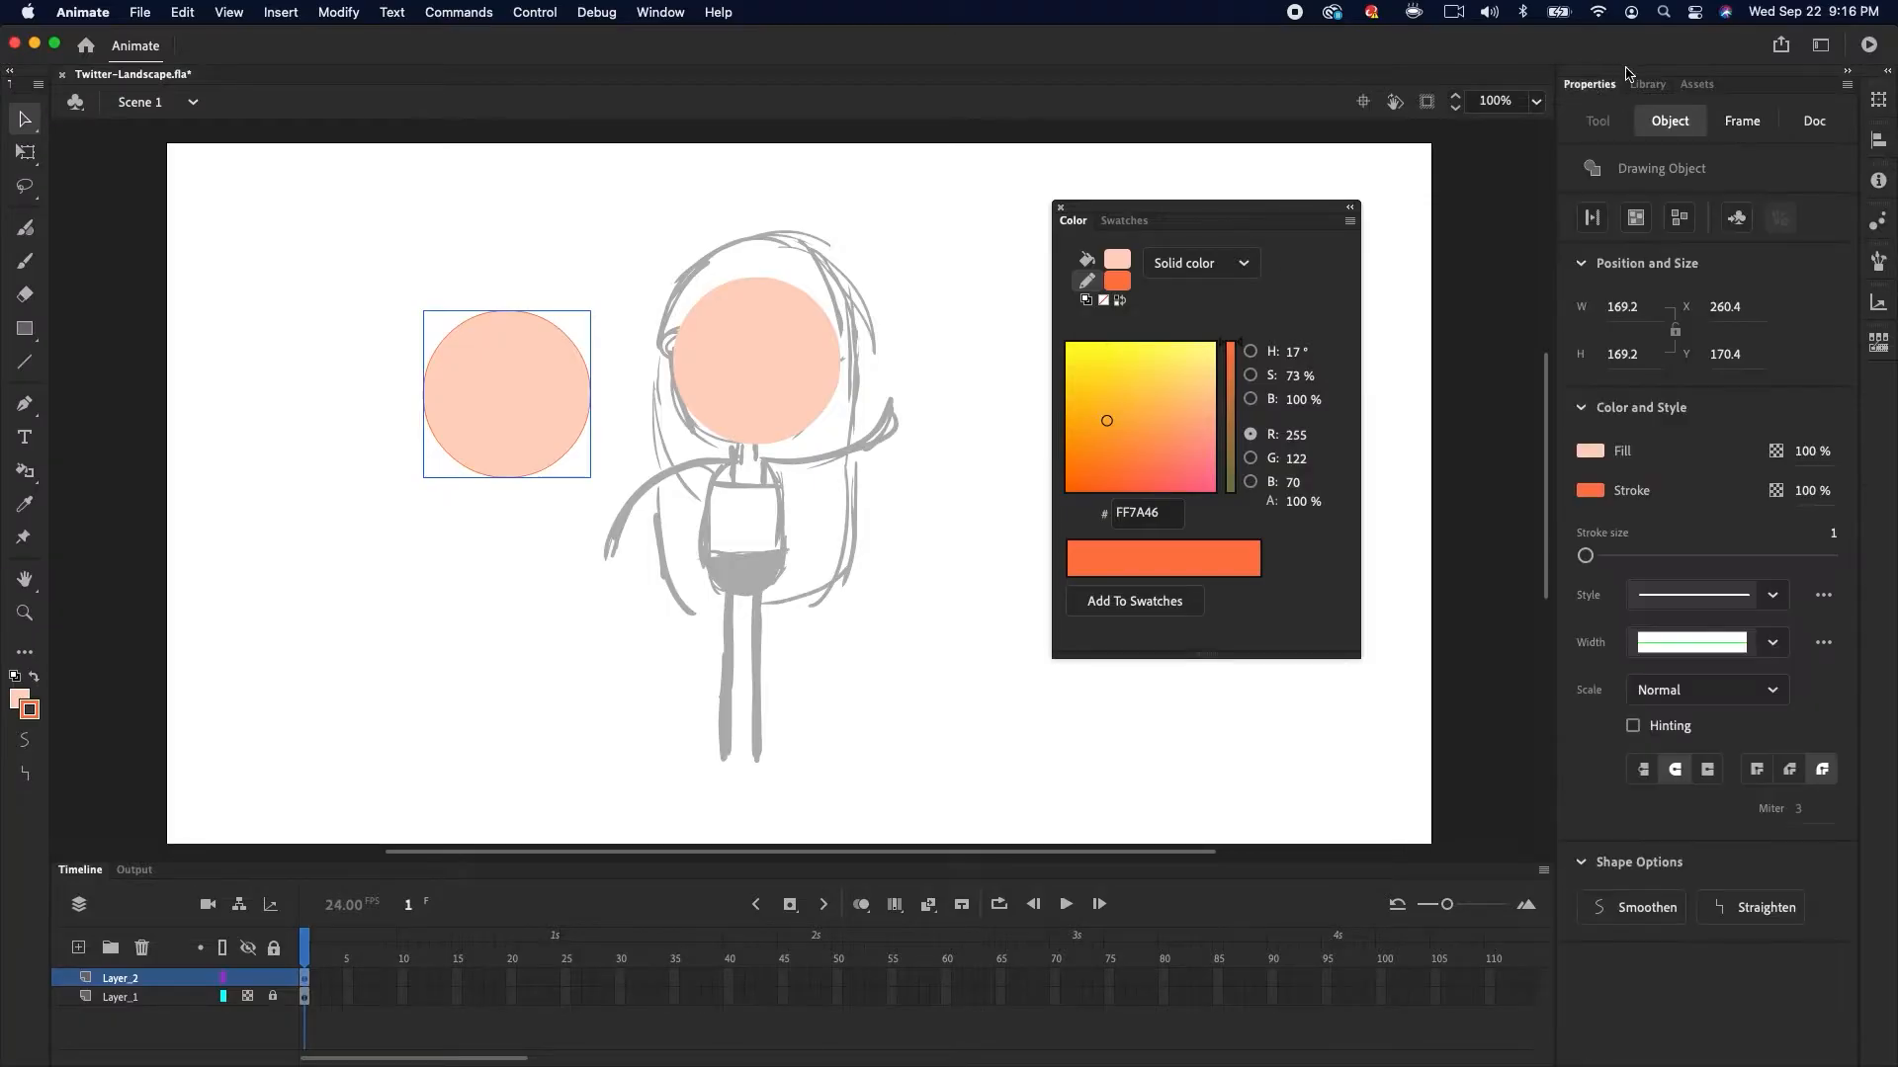
{"action": "mouse_move", "coordinate": [1586, 562]}
{"action": "left_mouse_down"}
{"action": "mouse_move", "coordinate": [1680, 551]}
{"action": "mouse_move", "coordinate": [1601, 560]}
{"action": "left_mouse_up"}
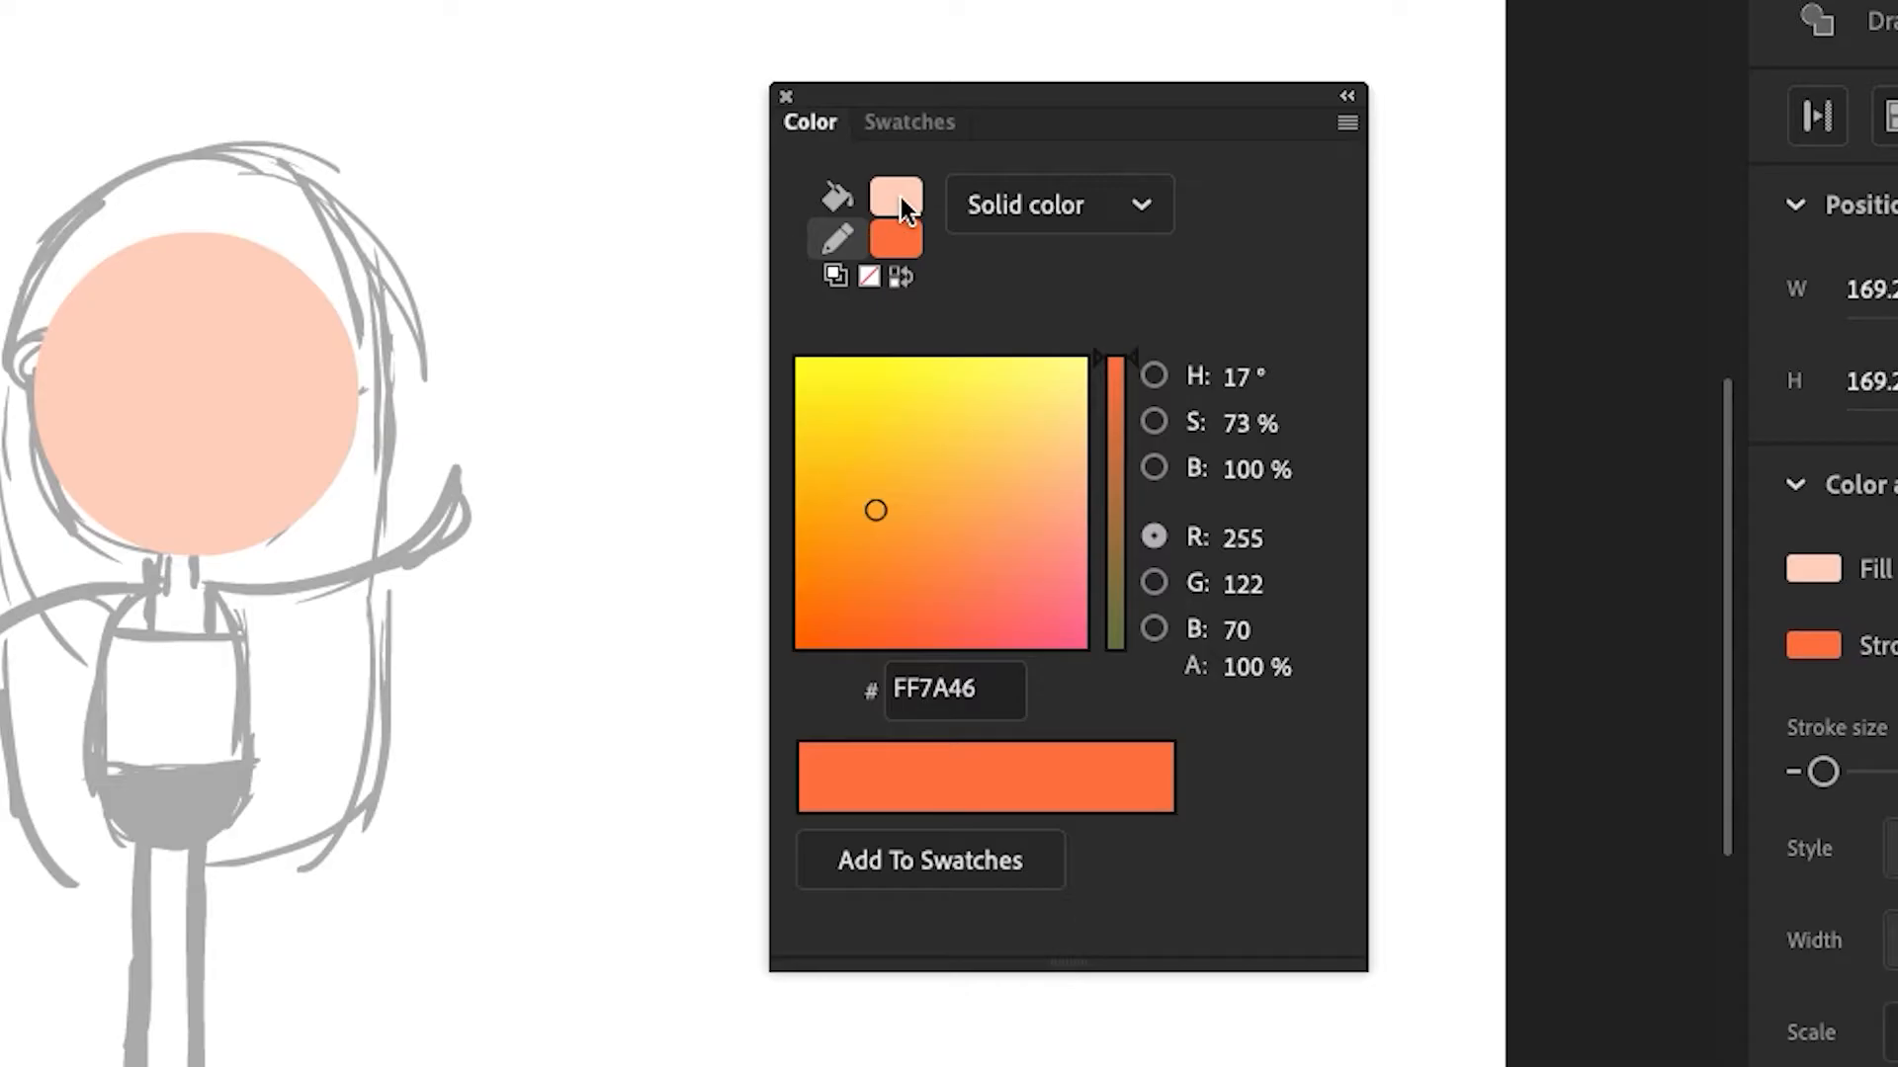
Remove the left circle's fill, then delete its upper half to leave a U-shaped orange arc
{"action": "left_click", "coordinate": [899, 198]}
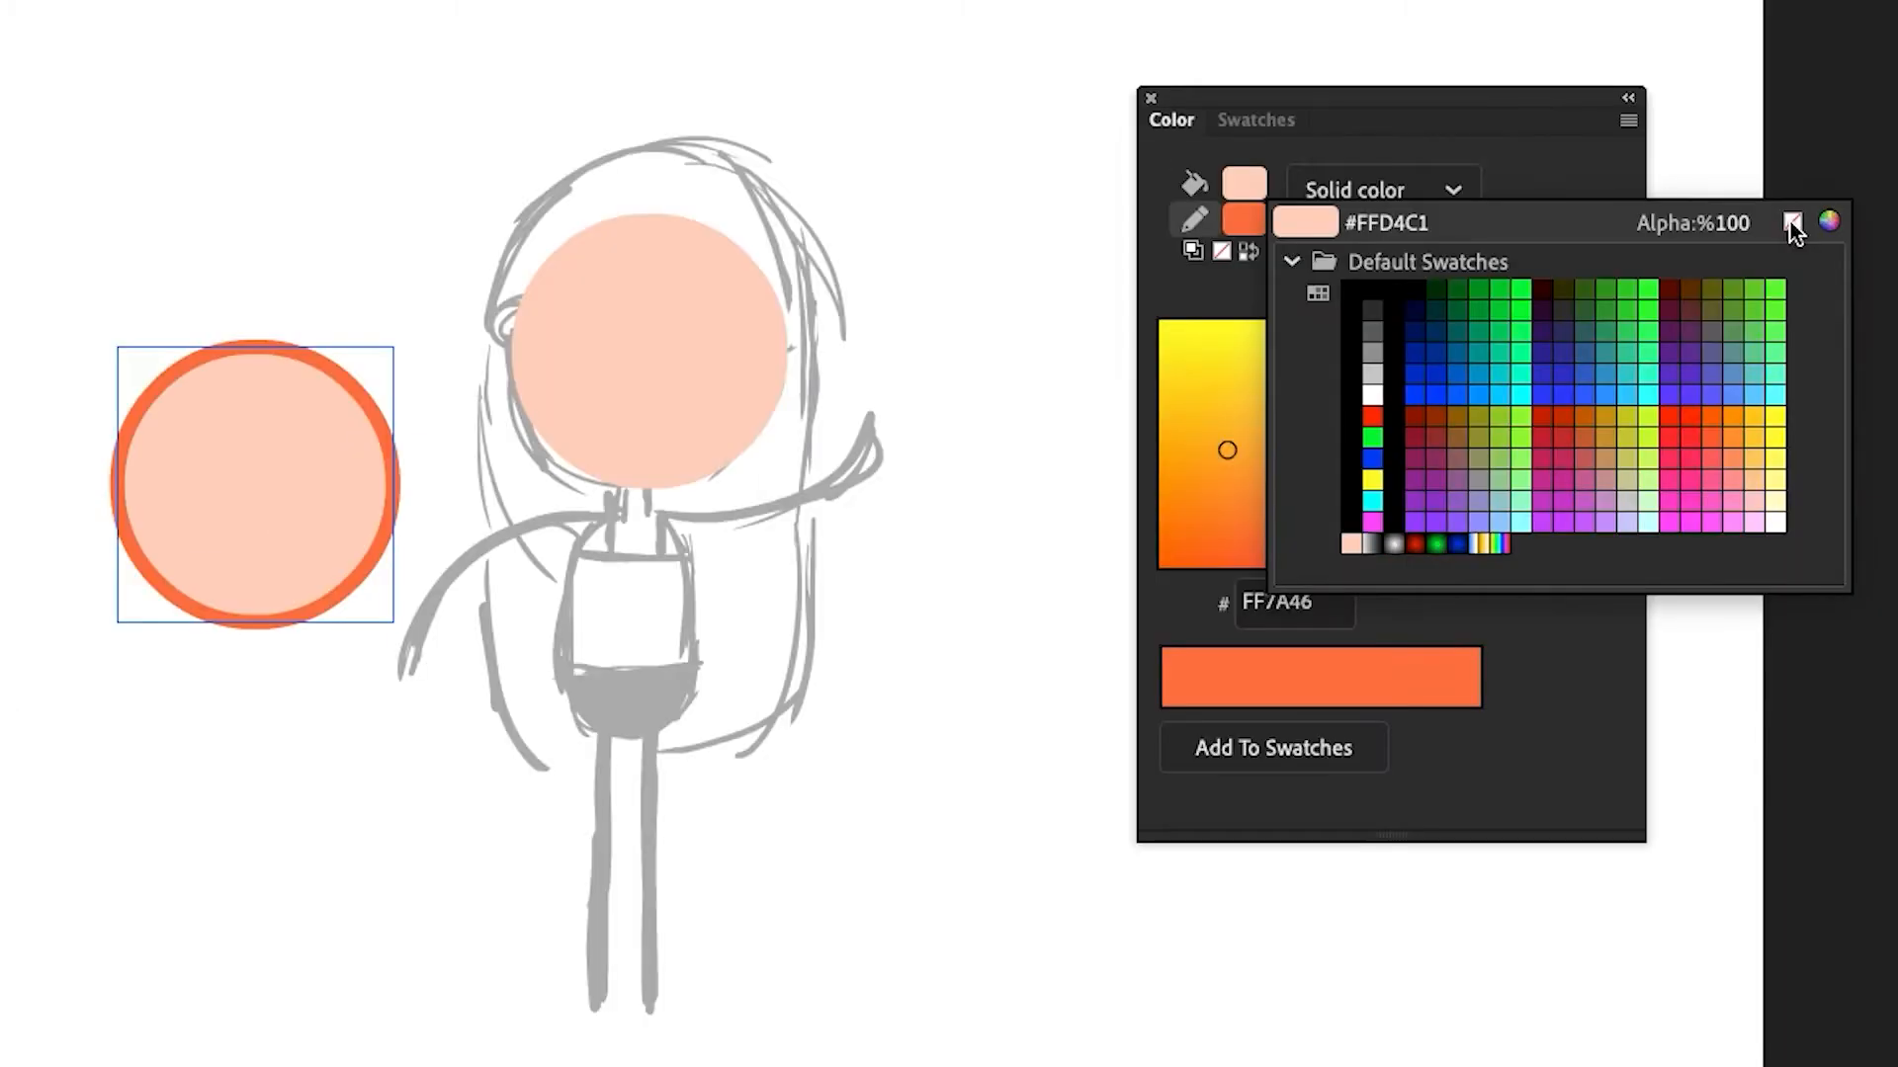
{"action": "left_click", "coordinate": [1539, 241]}
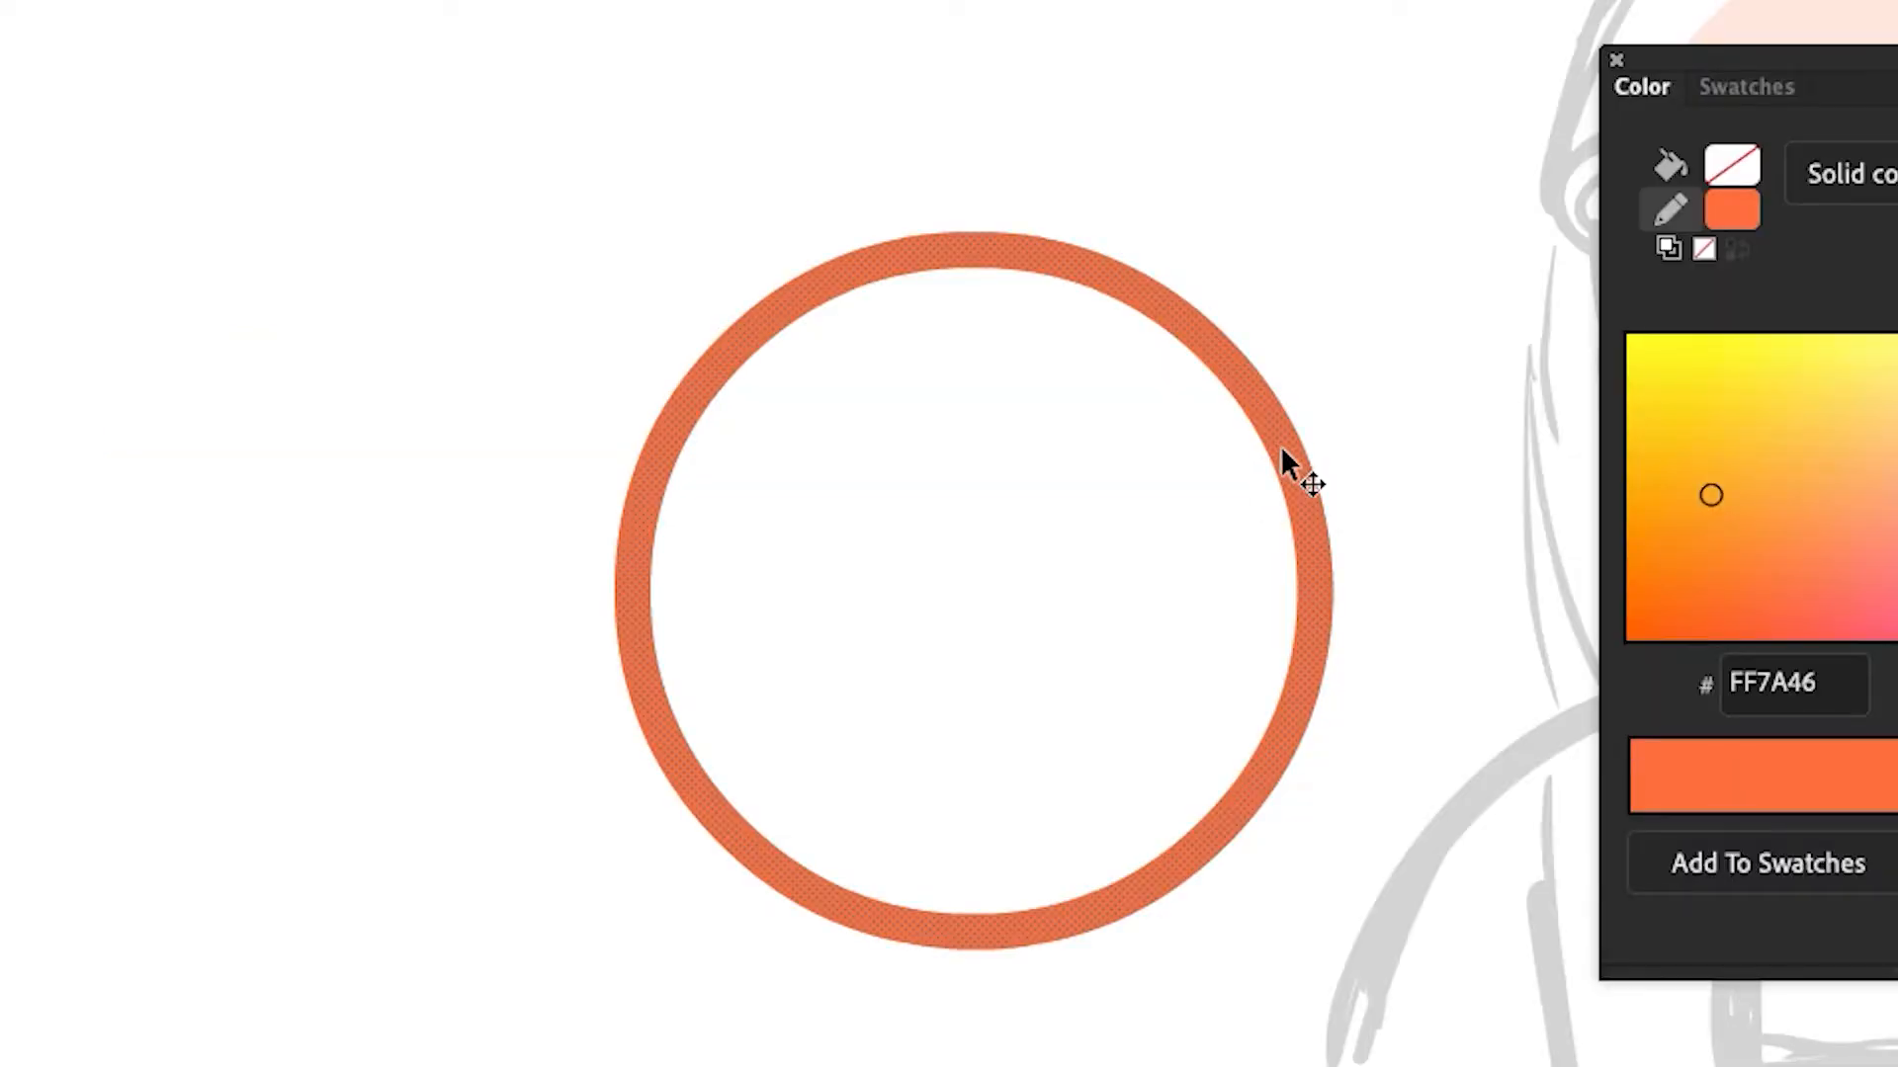
{"action": "mouse_move", "coordinate": [399, 78]}
{"action": "left_mouse_down"}
{"action": "mouse_move", "coordinate": [1395, 629]}
{"action": "mouse_move", "coordinate": [1427, 574]}
{"action": "left_mouse_up"}
{"action": "key", "text": "Delete"}
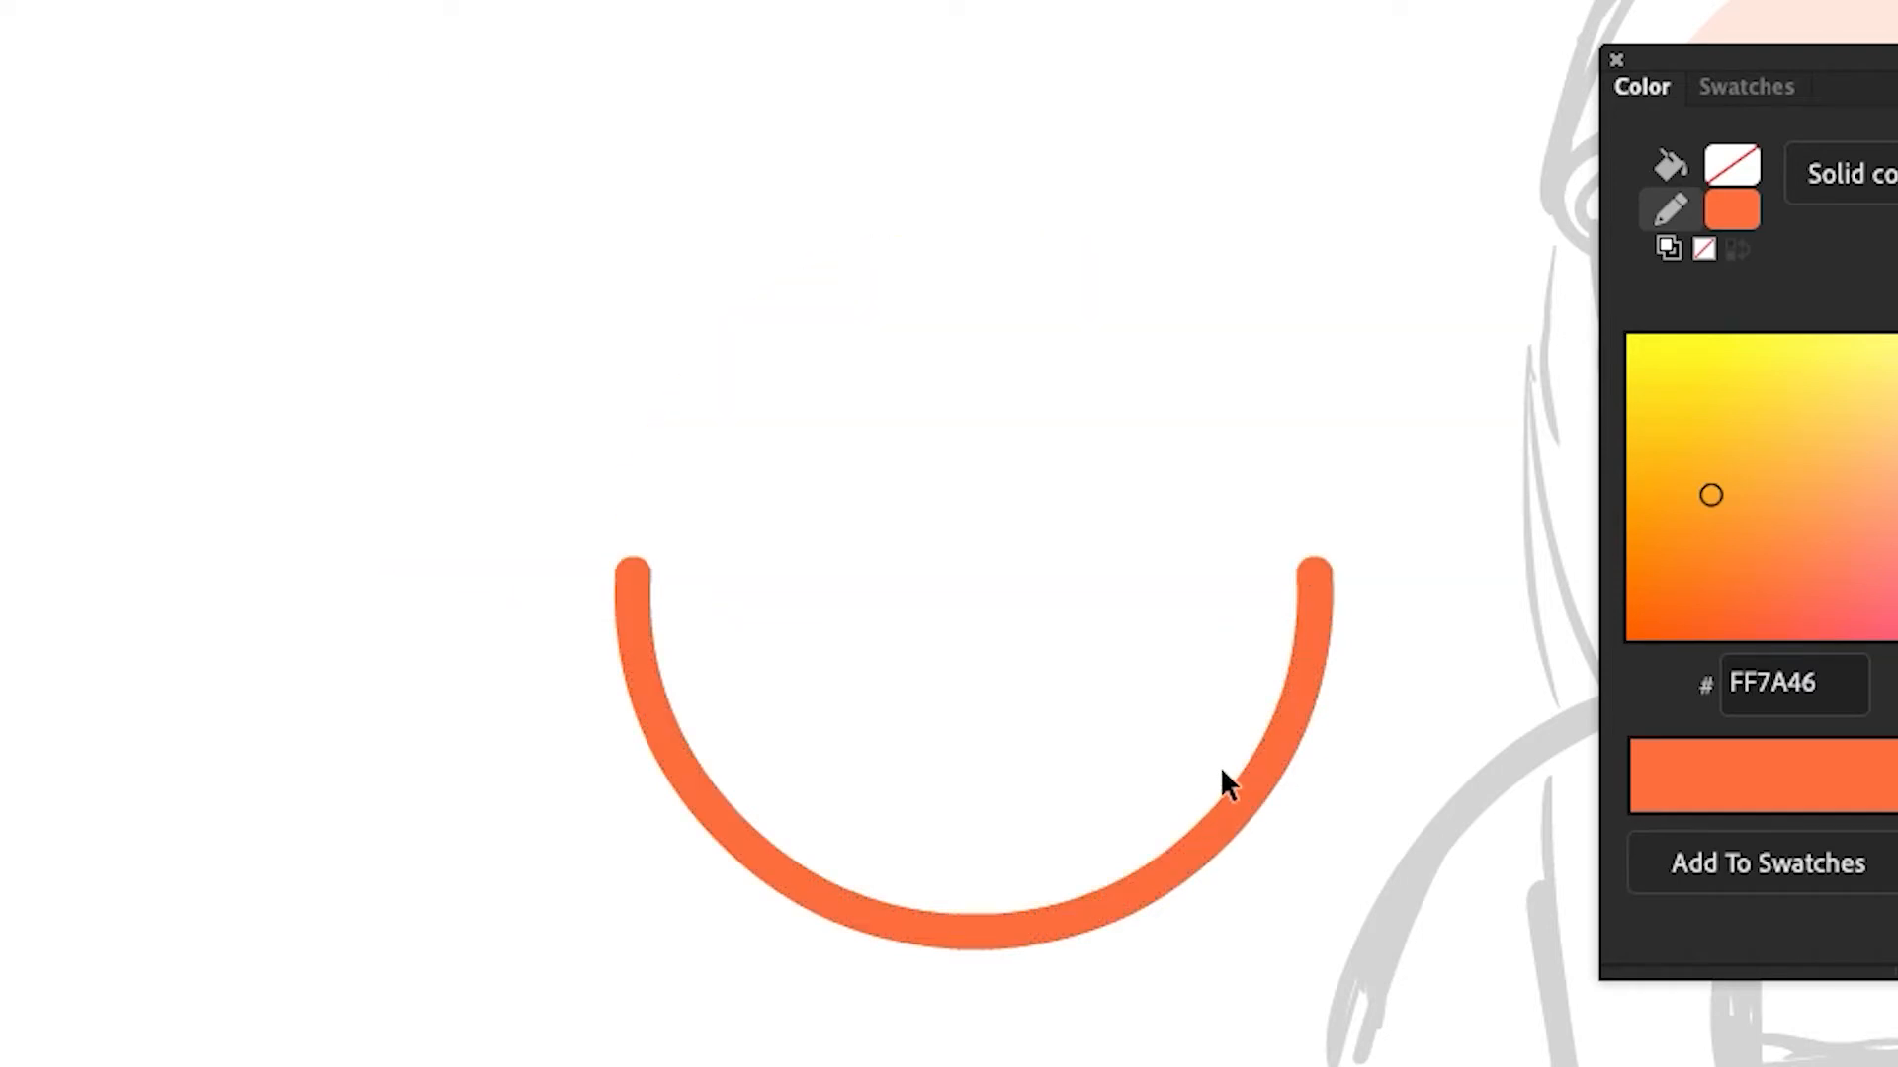
Move the orange arc onto the face as a smiling mouth and scale it to fit inside the head
{"action": "double_click", "coordinate": [1186, 1026]}
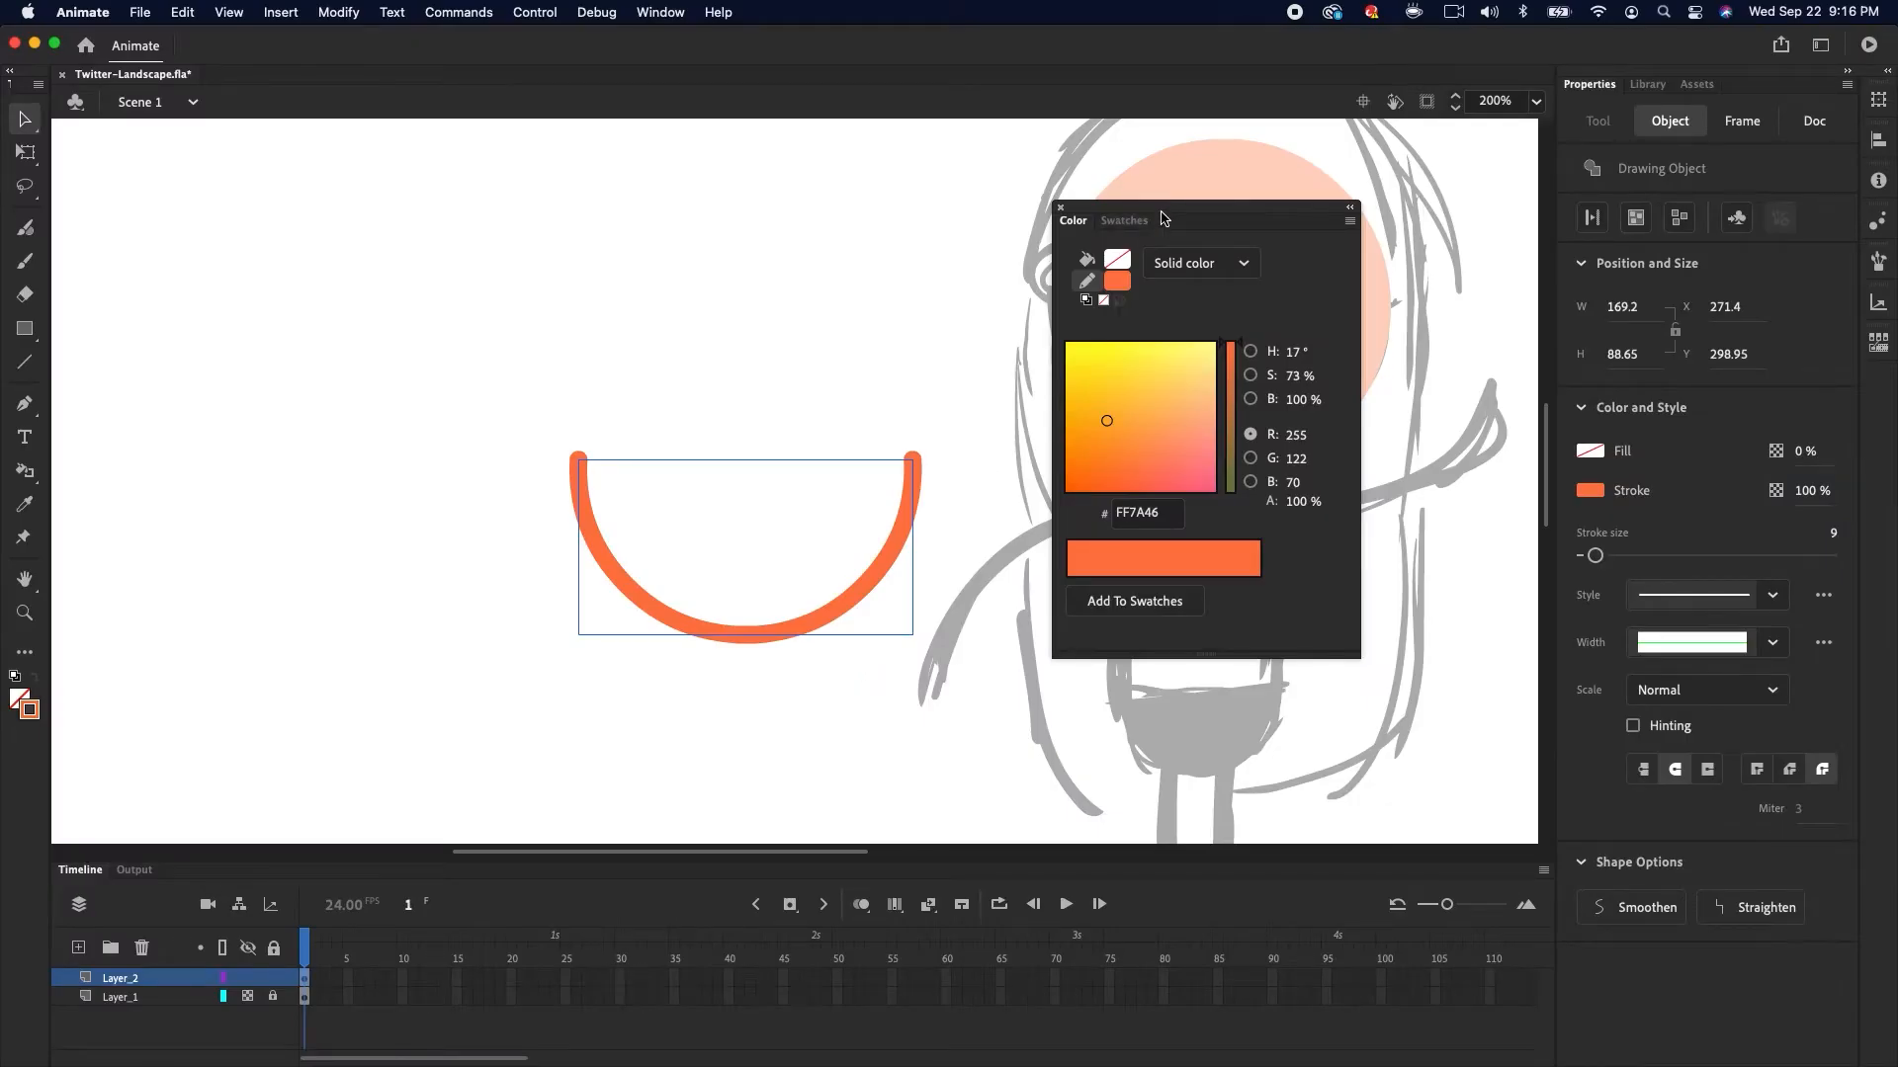
{"action": "left_click_drag", "start_coordinate": [1162, 217], "coordinate": [217, 209]}
{"action": "scroll", "coordinate": [720, 545], "scroll_direction": "right", "scroll_amount": 5}
{"action": "left_click_drag", "start_coordinate": [720, 546], "coordinate": [1130, 432]}
{"action": "key", "text": "q"}
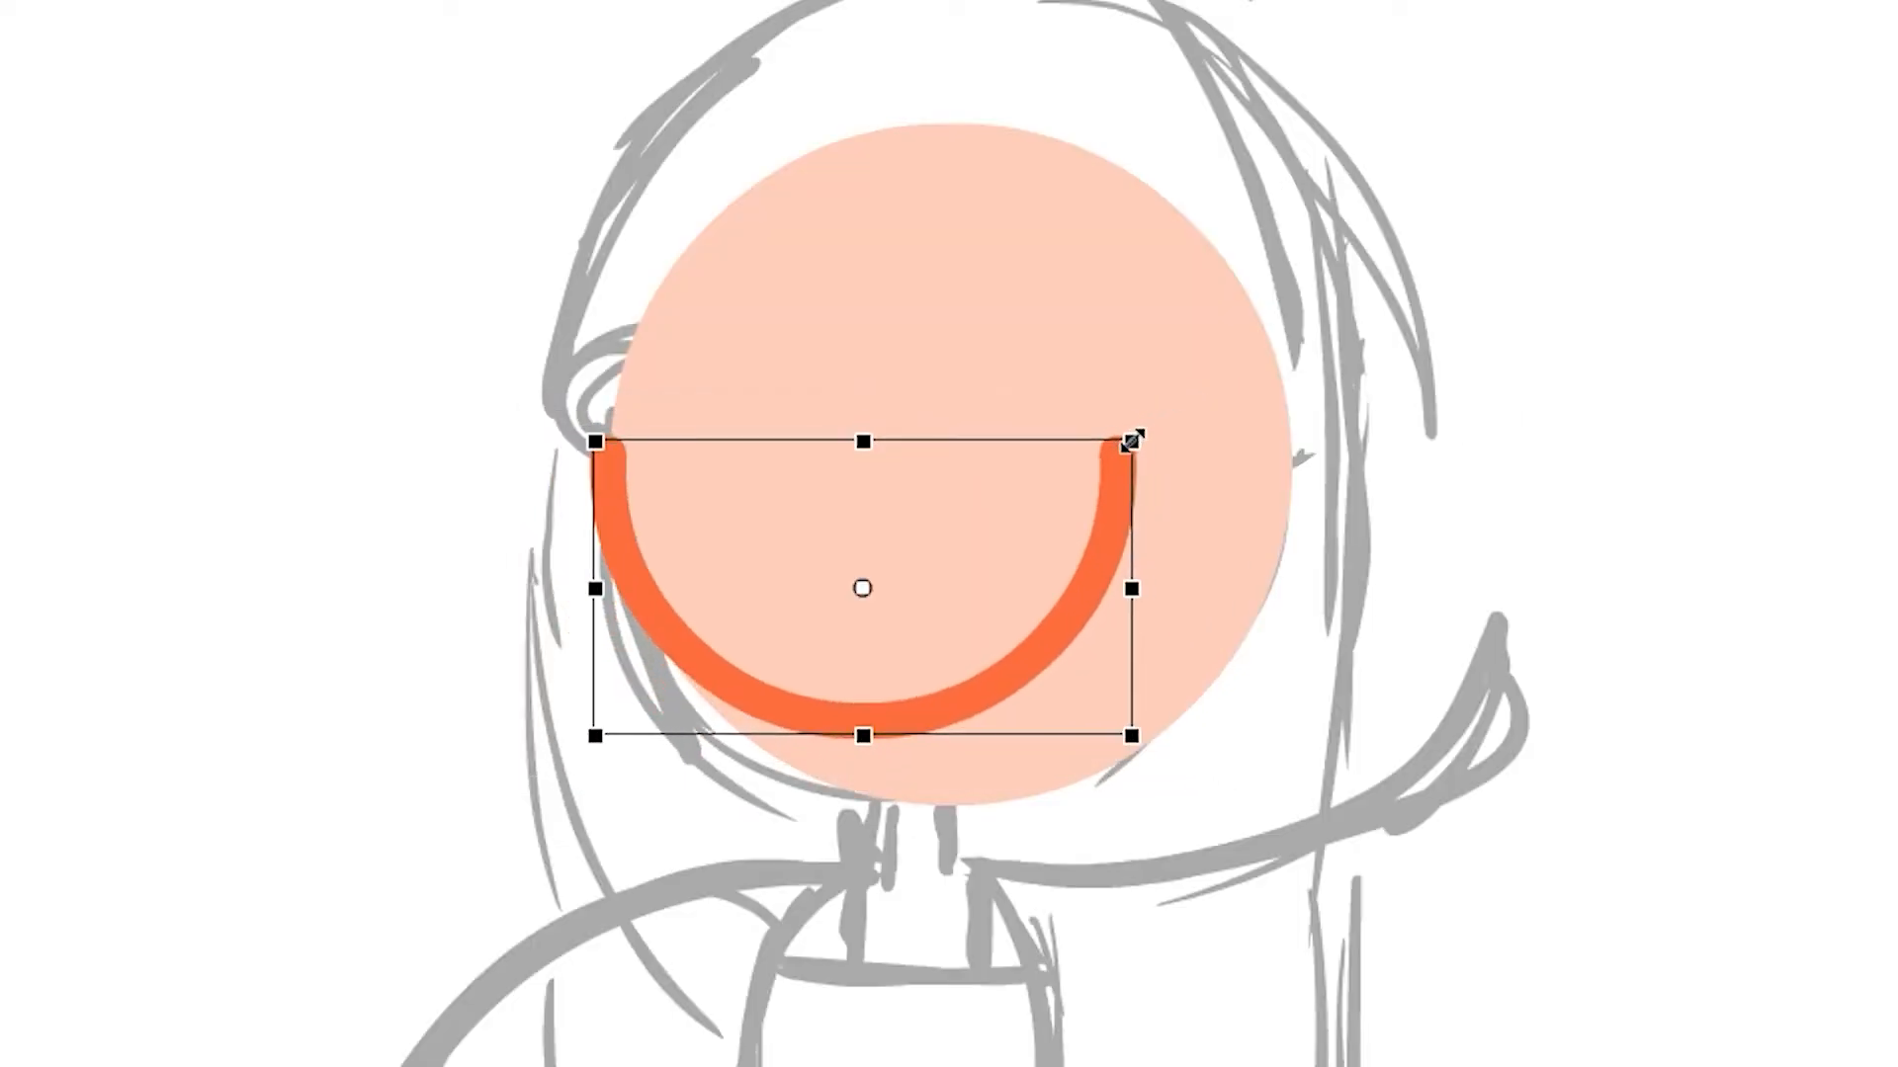
{"action": "left_click_drag", "start_coordinate": [1038, 664], "coordinate": [1158, 622]}
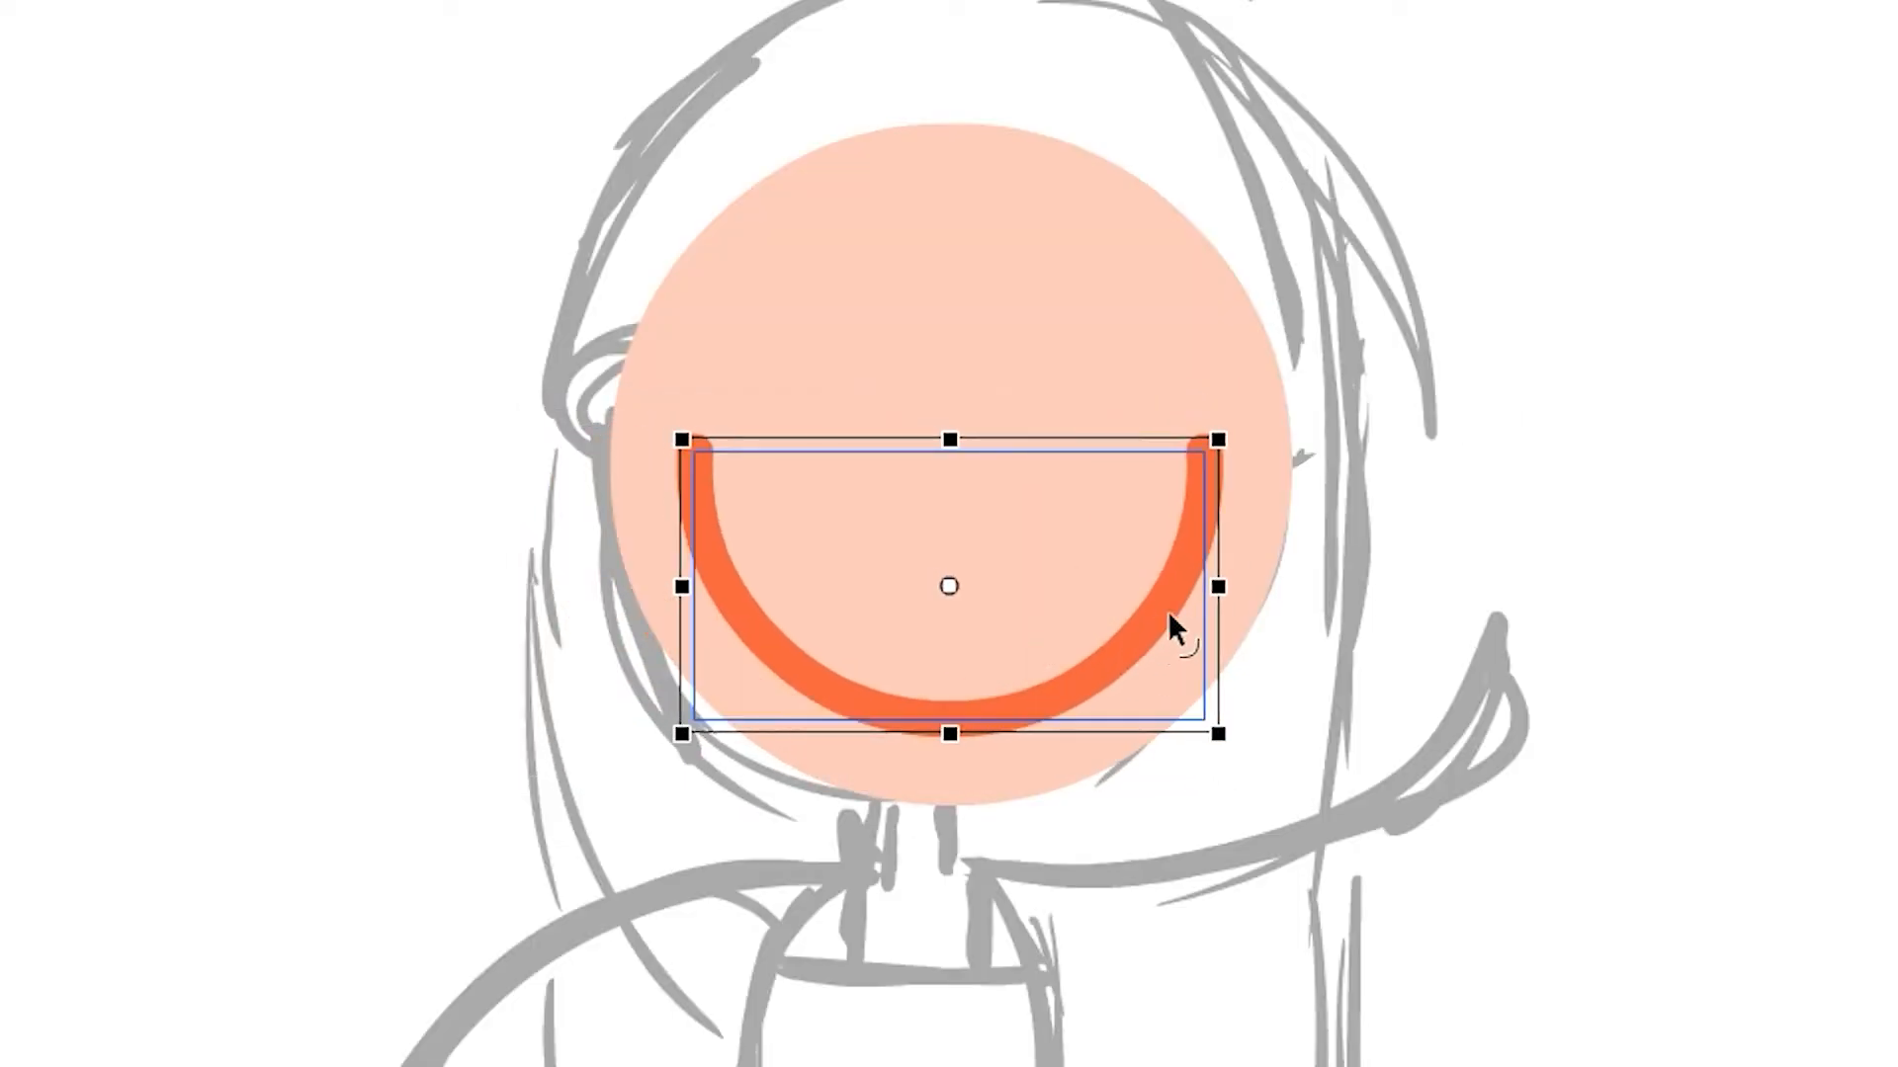
{"action": "left_click_drag", "start_coordinate": [1218, 439], "coordinate": [1204, 448]}
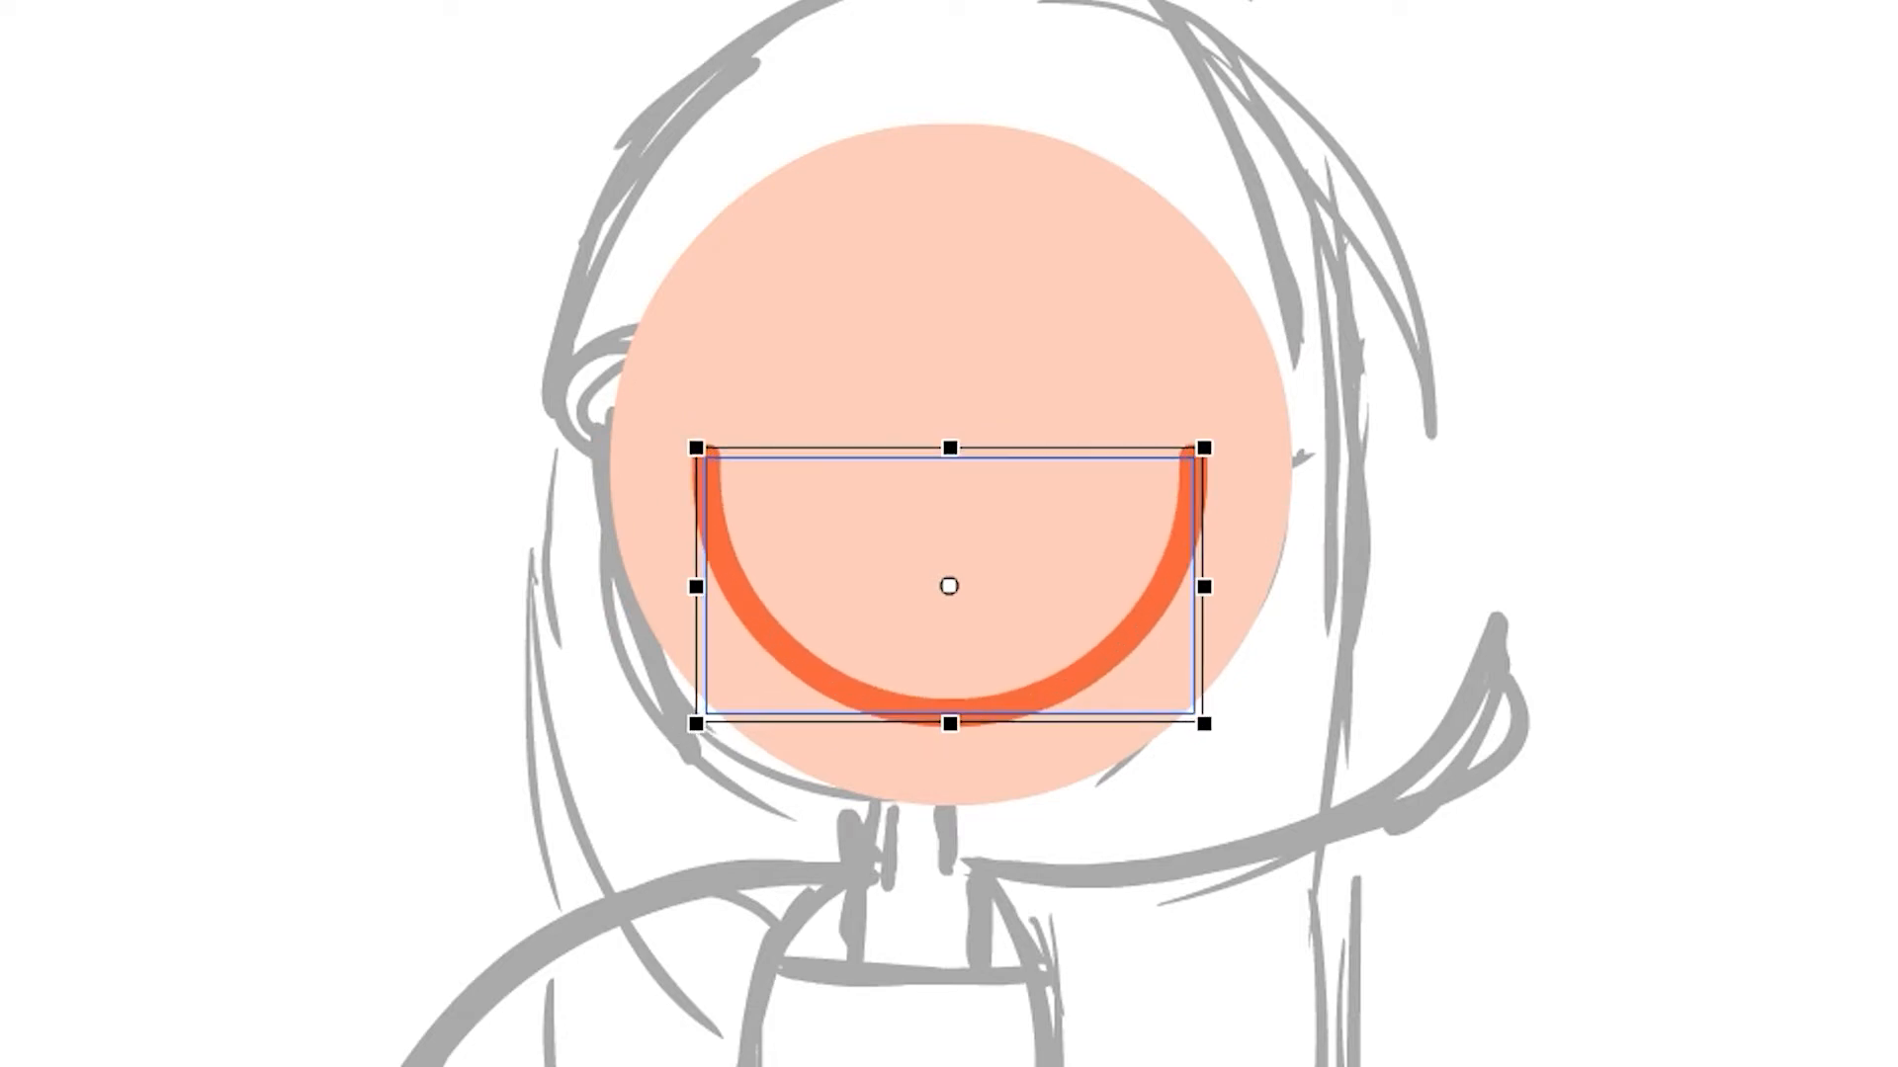
{"action": "left_click", "coordinate": [1298, 522]}
{"action": "left_click", "coordinate": [1033, 690]}
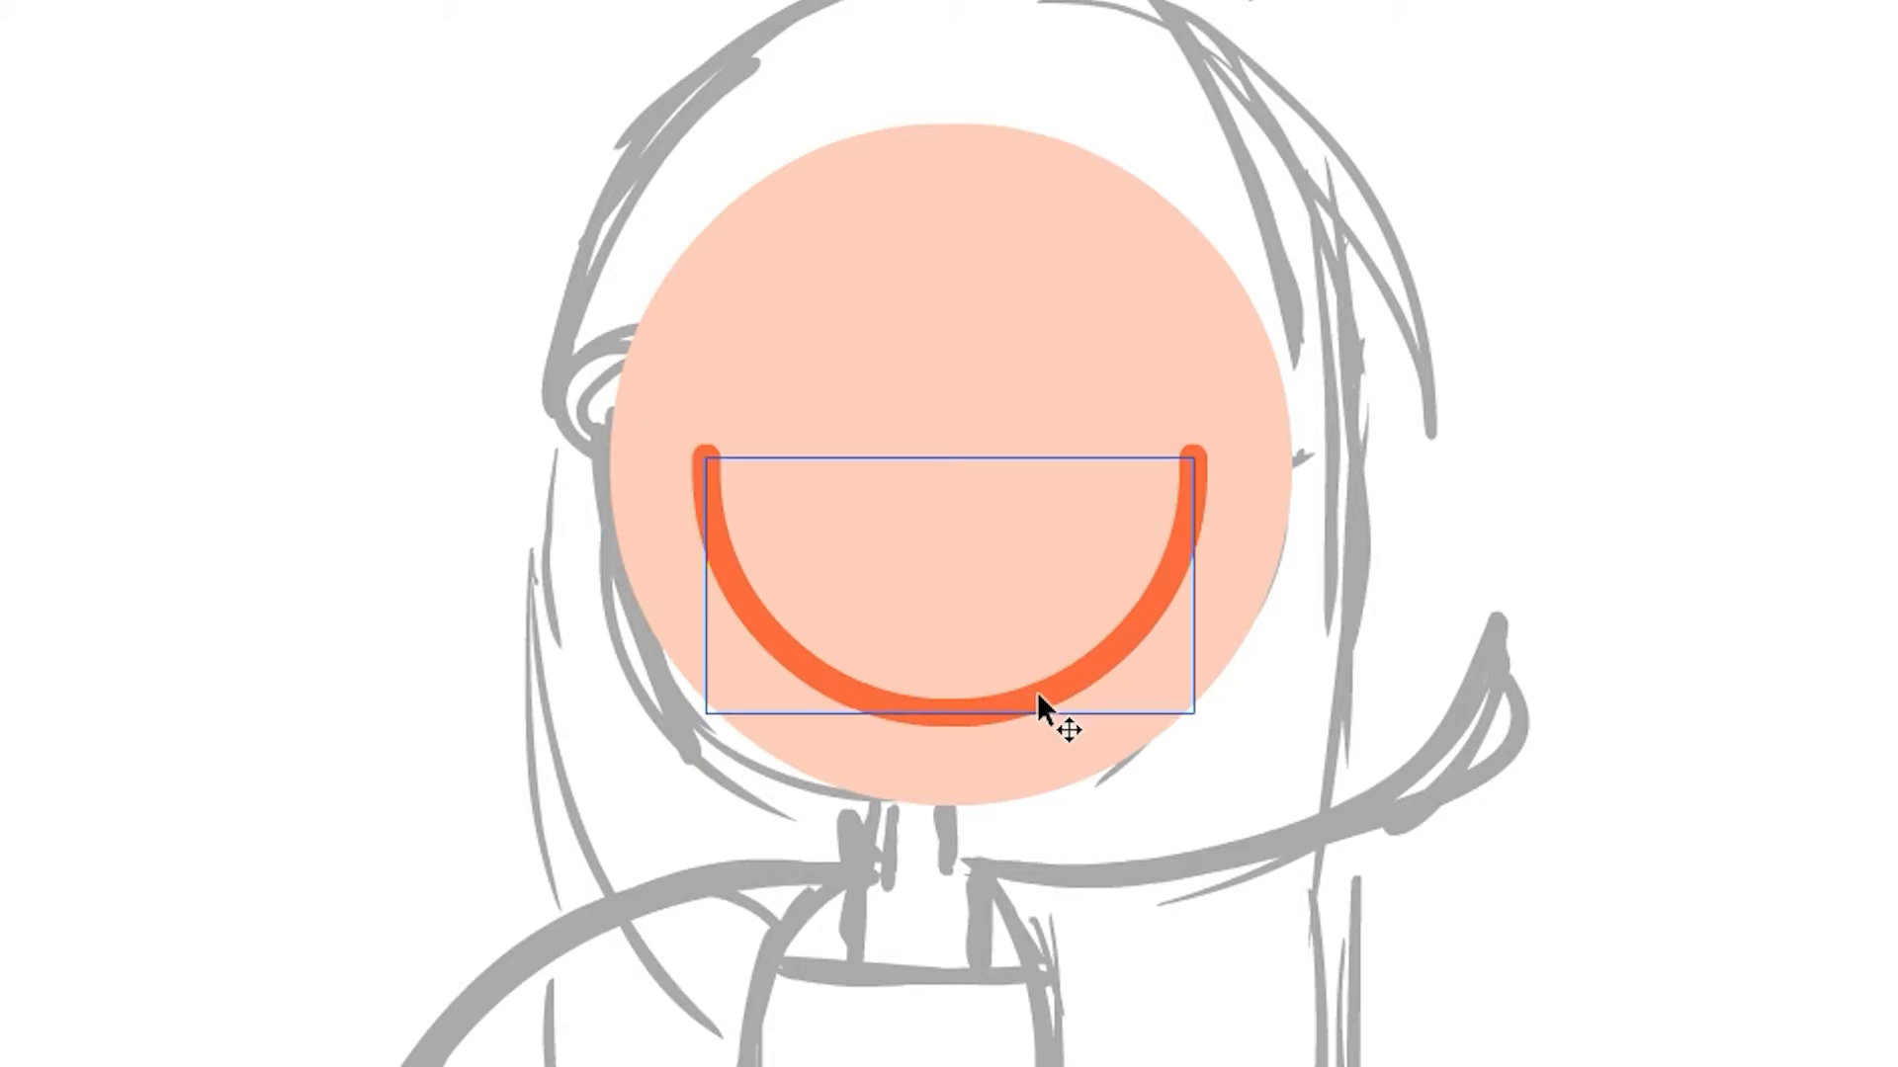
Duplicate the mouth arc and scale the copy down into a small closed eye with a thinner stroke
{"action": "key", "text": "super+c"}
{"action": "key", "text": "super+v"}
{"action": "left_click_drag", "start_coordinate": [901, 514], "coordinate": [1066, 306]}
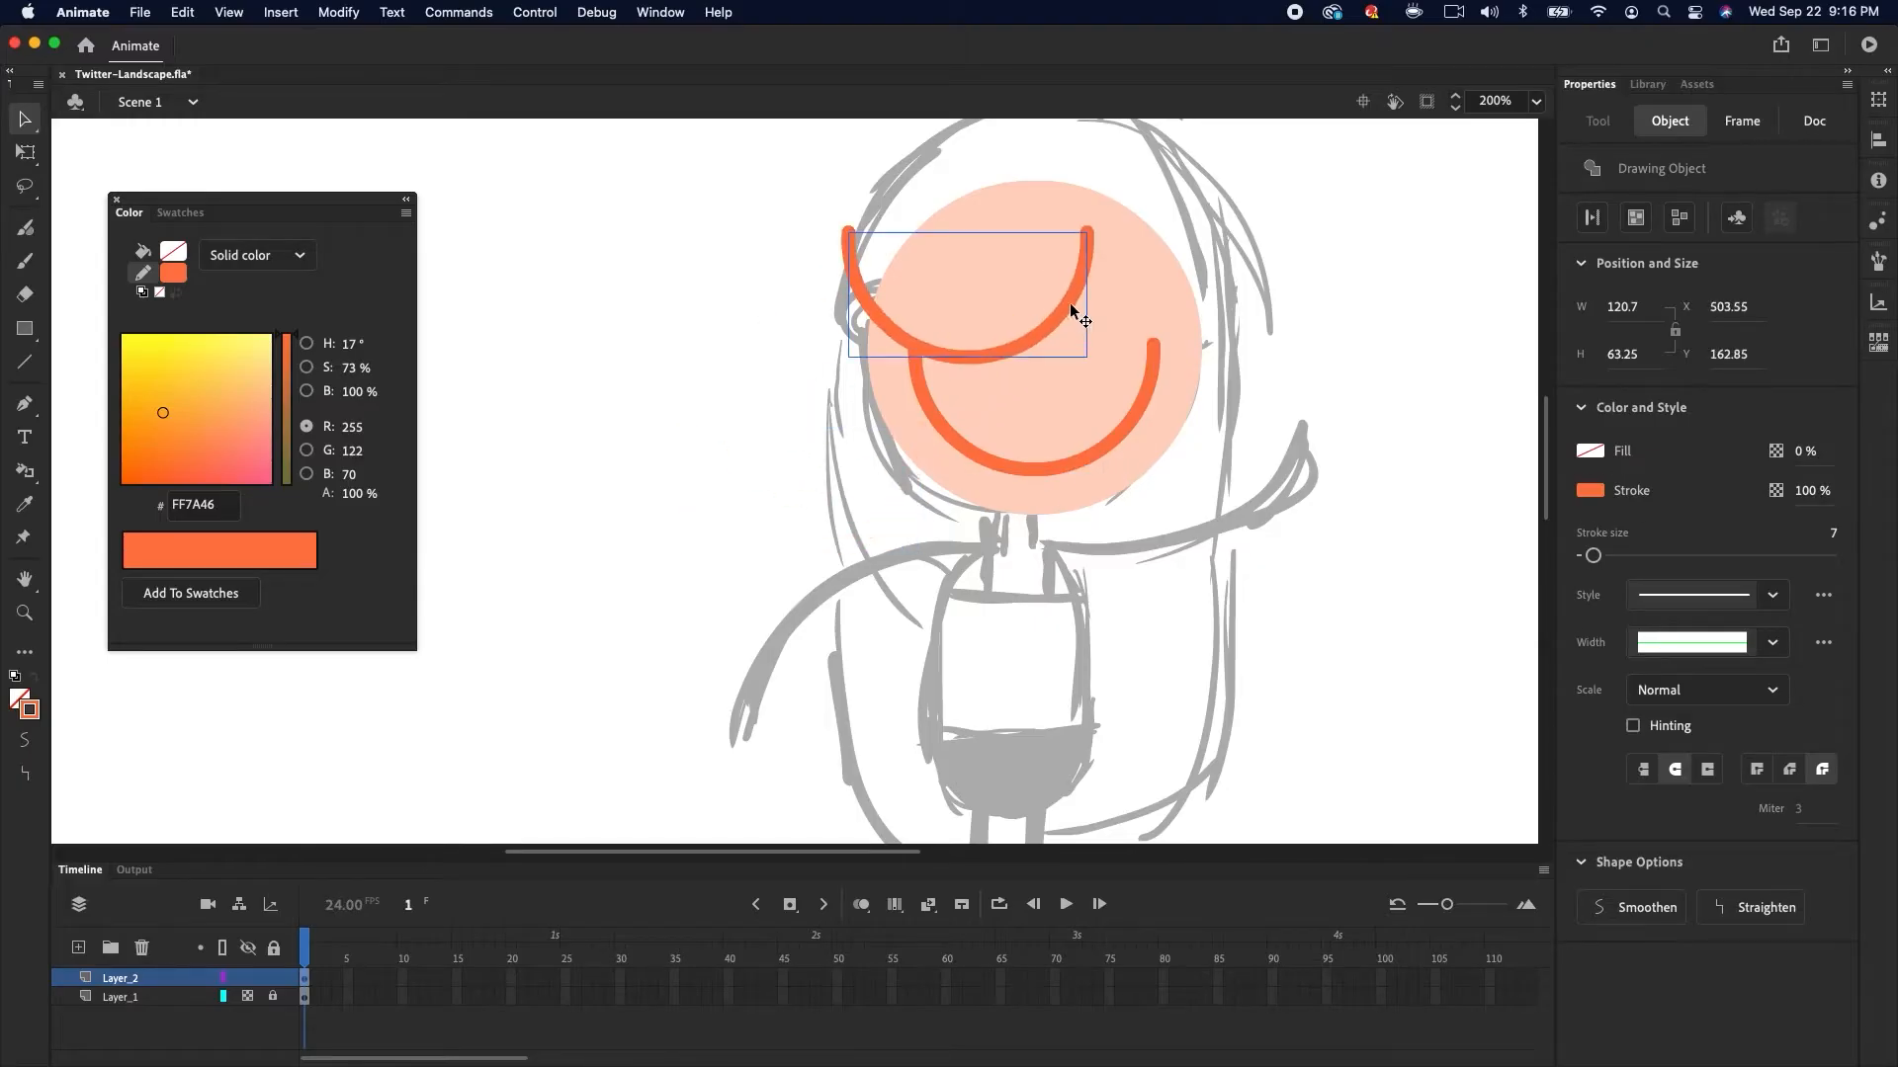
{"action": "key", "text": "q"}
{"action": "left_click_drag", "start_coordinate": [1085, 225], "coordinate": [996, 266]}
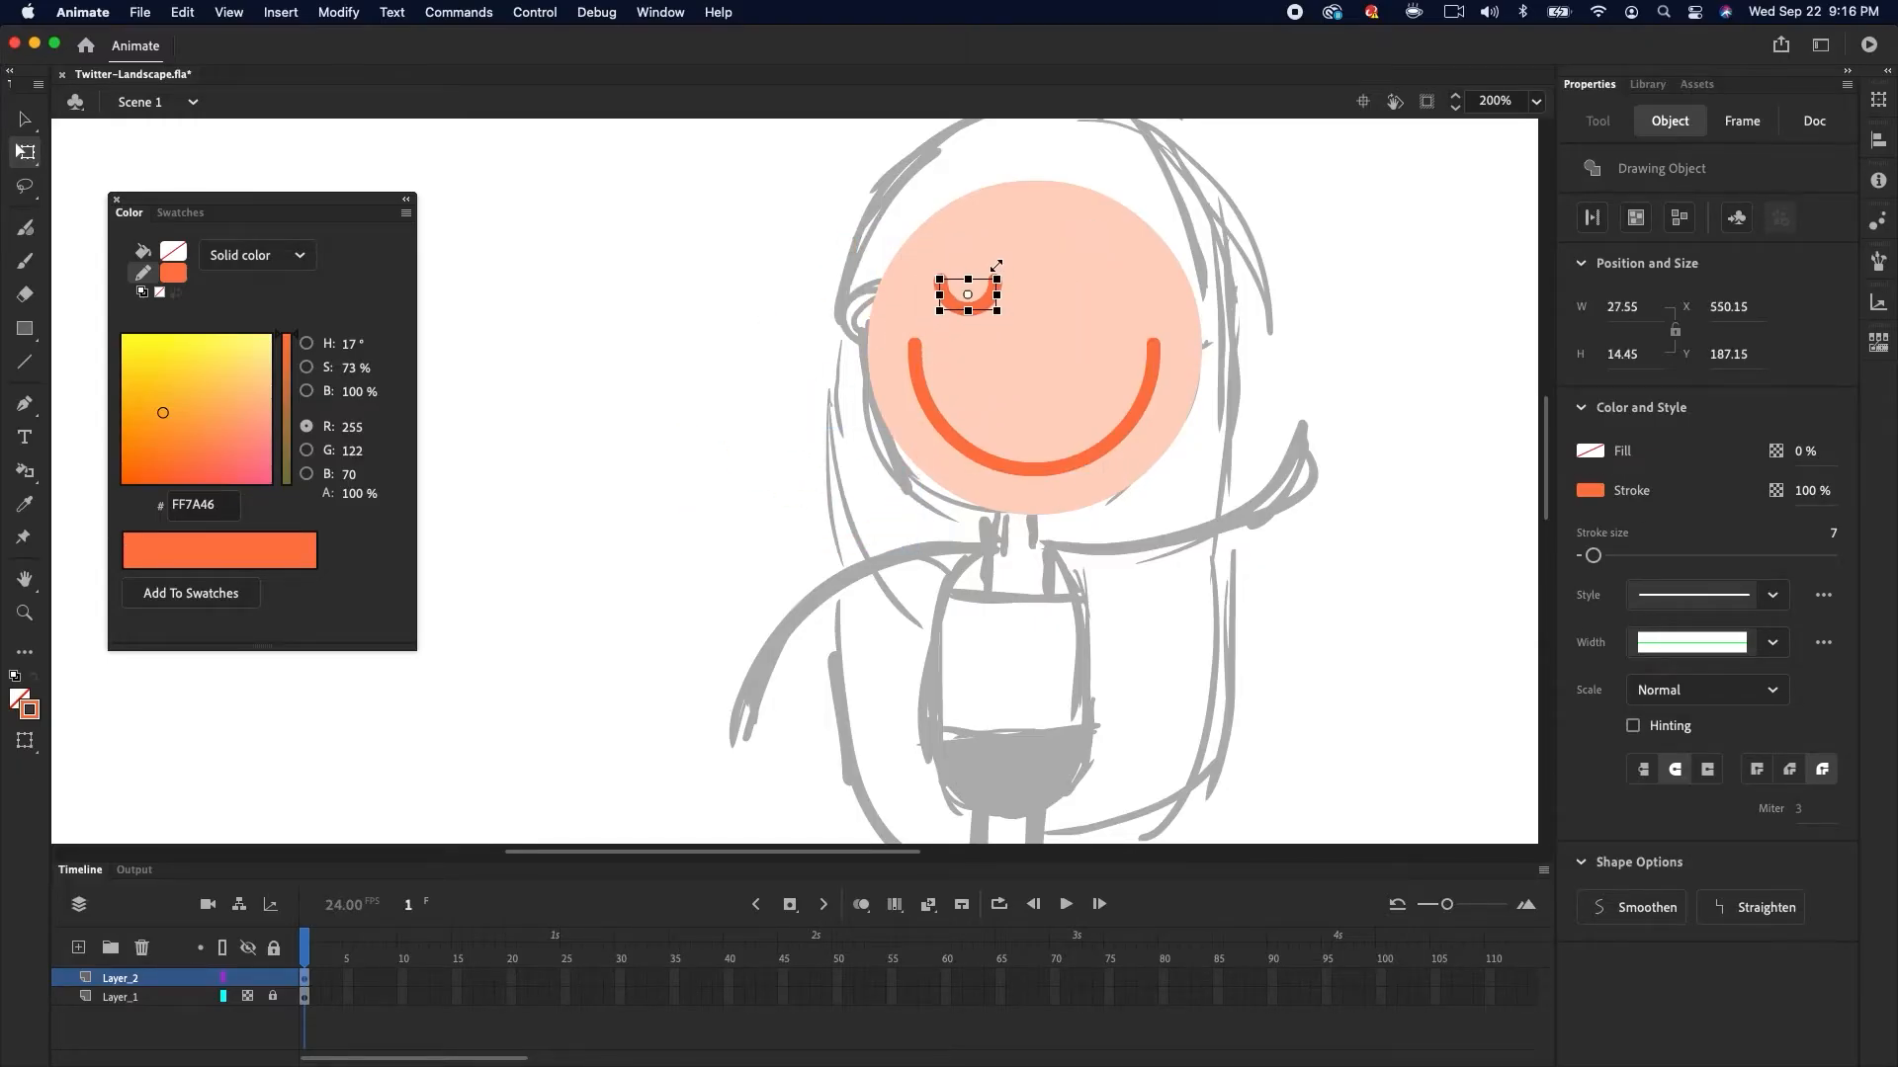
{"action": "left_click_drag", "start_coordinate": [1593, 559], "coordinate": [1589, 557]}
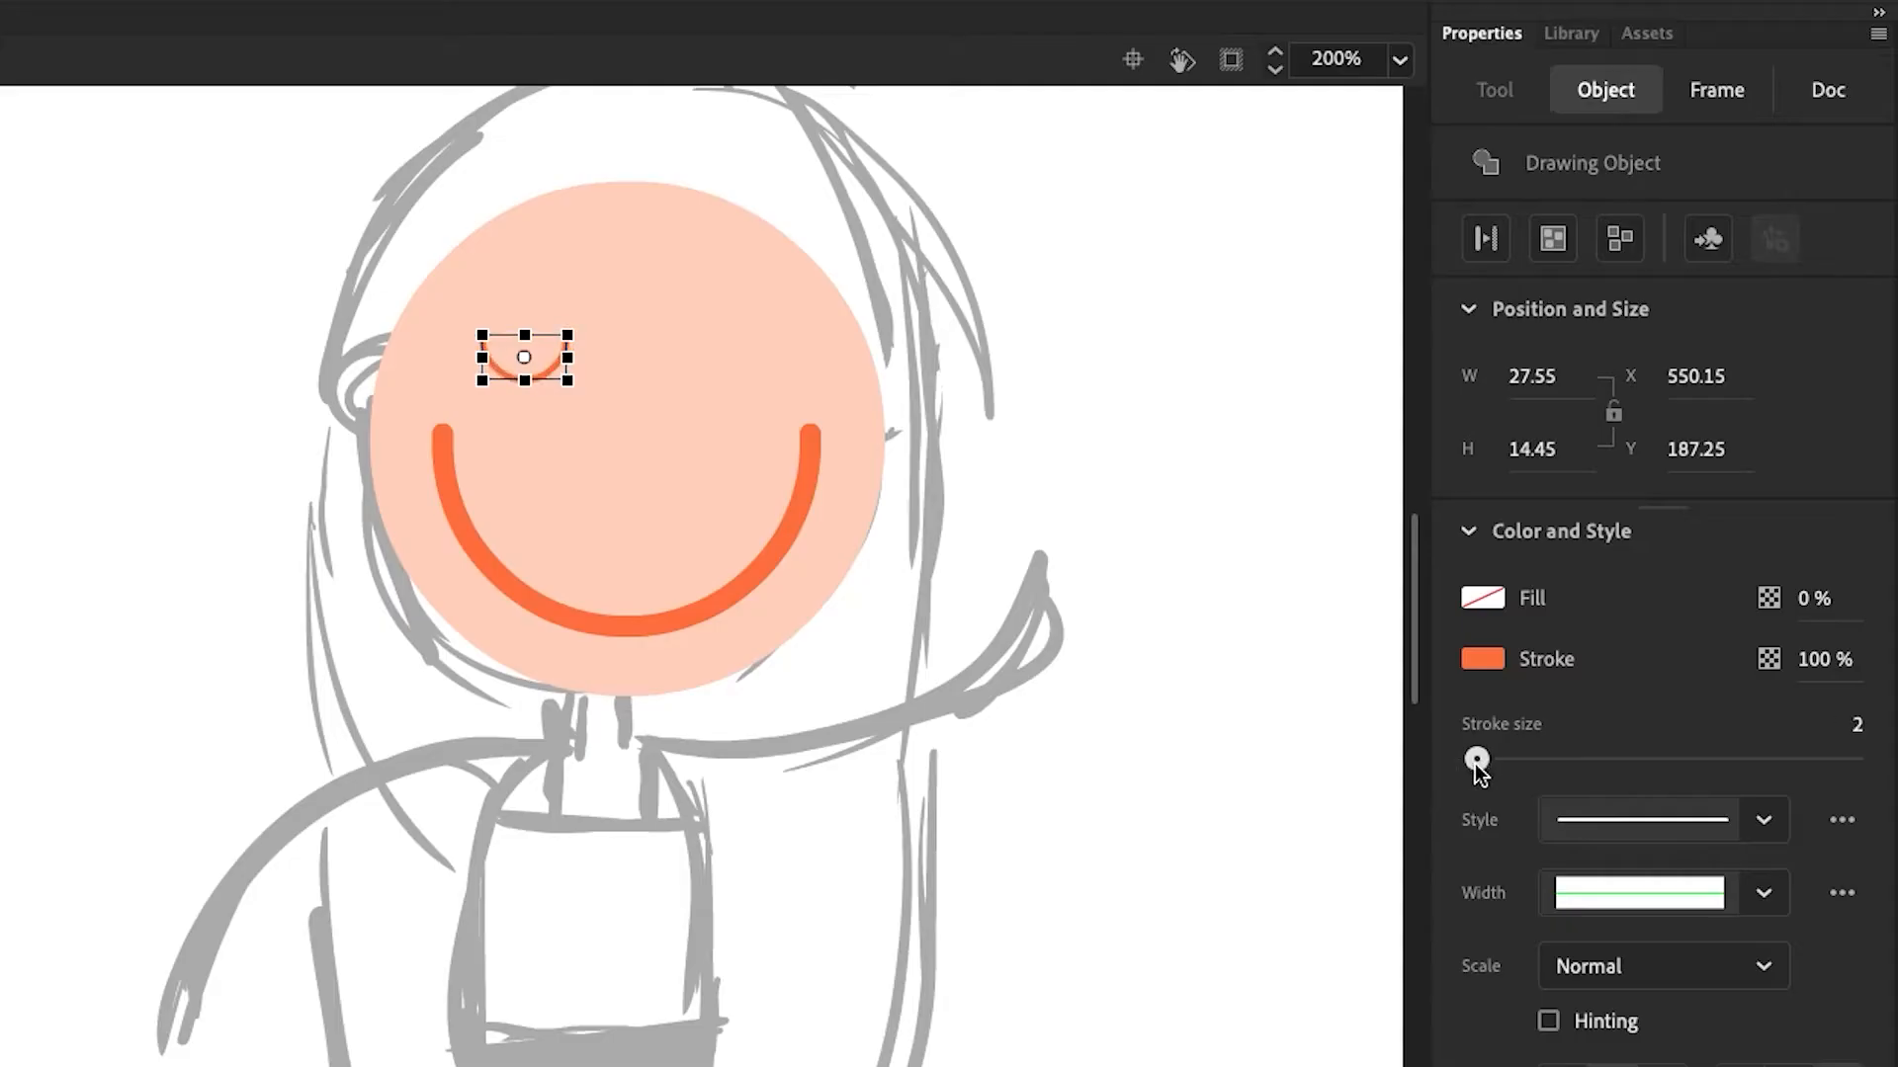
Duplicate the eye for the second eye and position both eyes evenly above the mouth
{"action": "left_click_drag", "start_coordinate": [539, 380], "coordinate": [590, 423]}
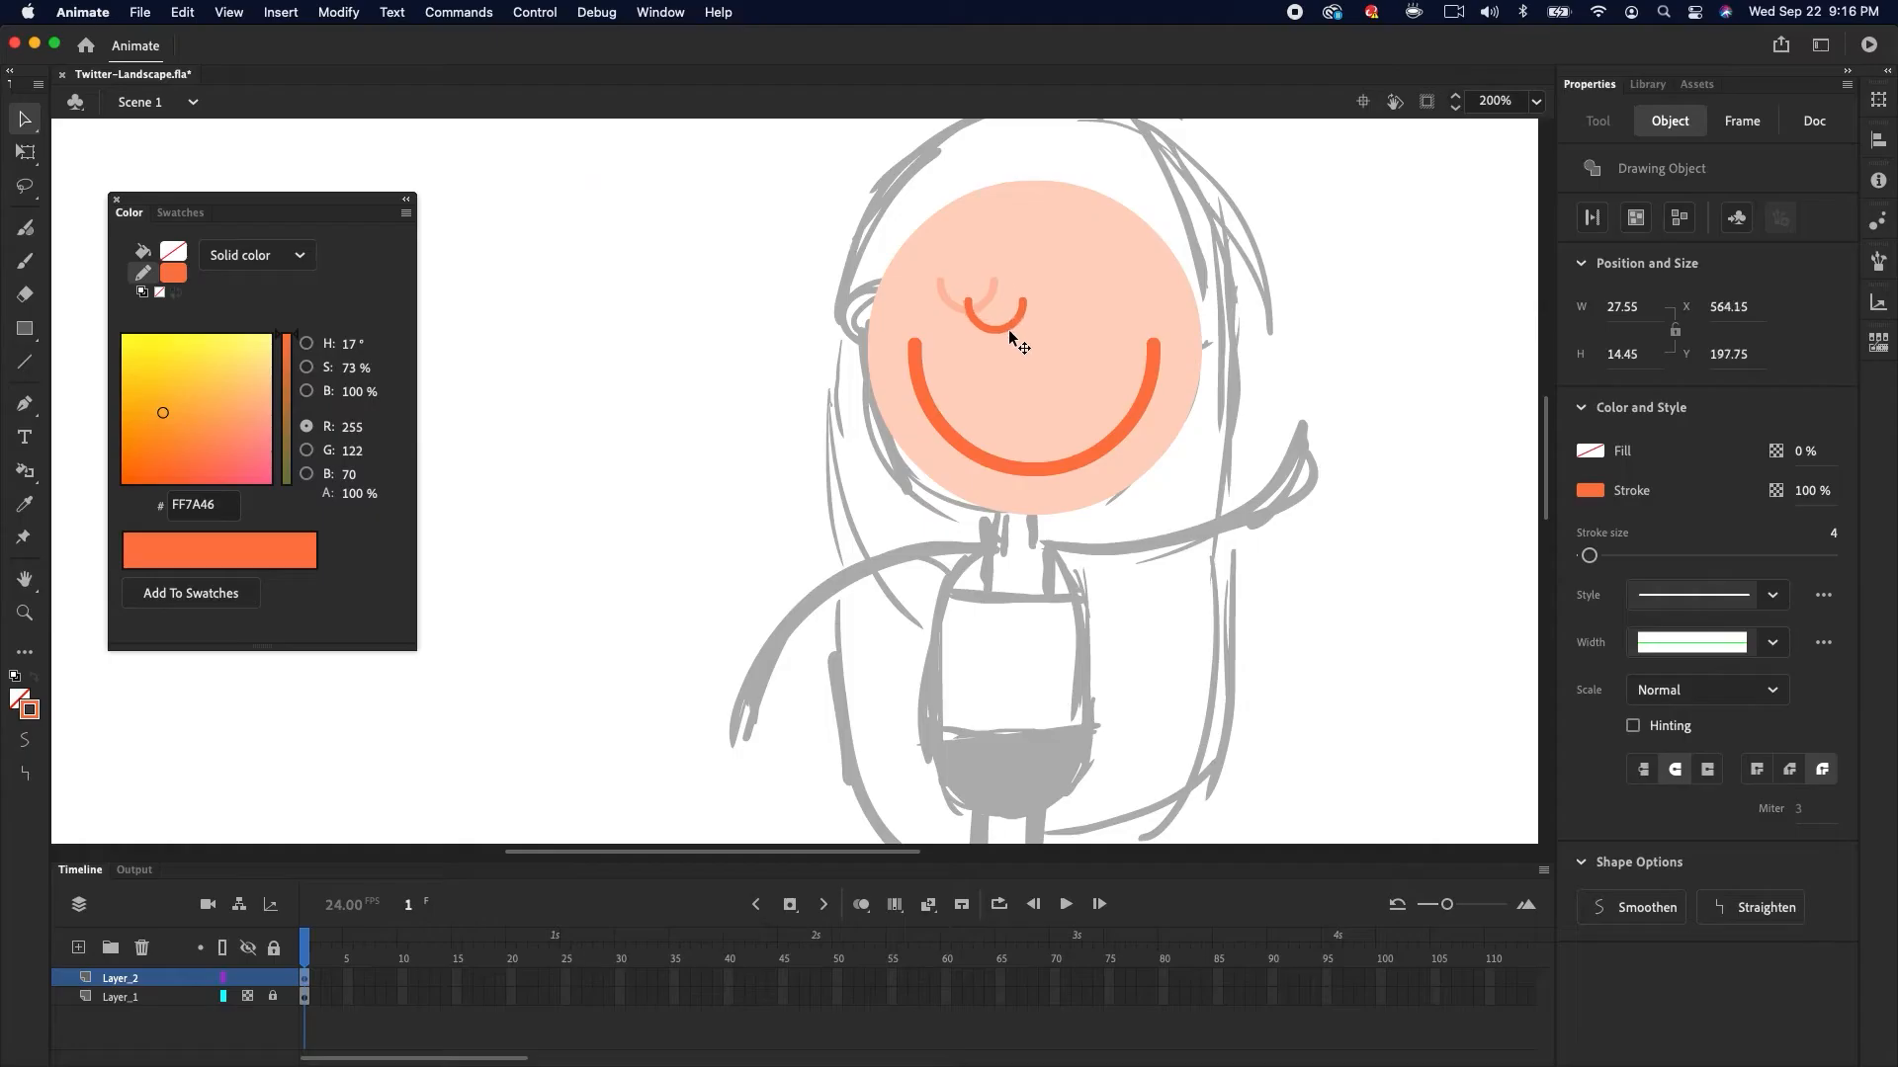
{"action": "left_click_drag", "start_coordinate": [1010, 336], "coordinate": [1136, 393]}
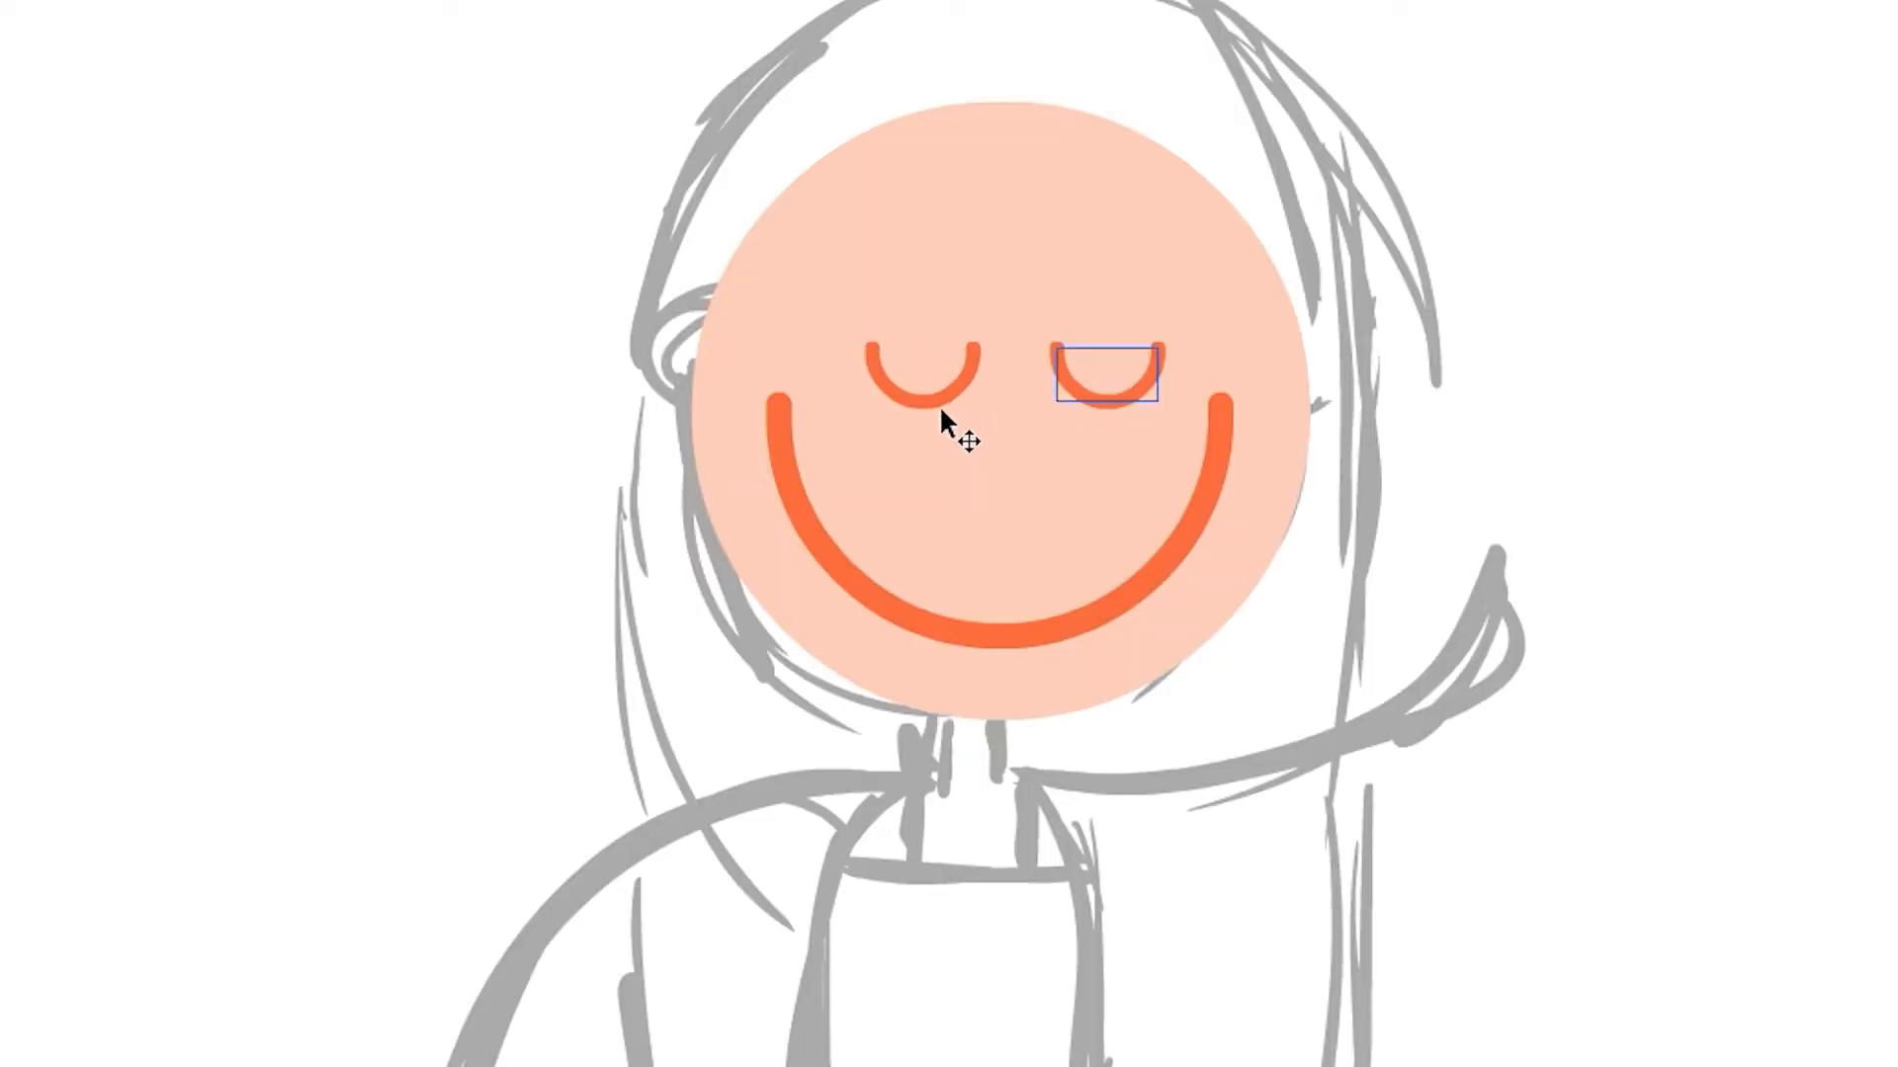
{"action": "left_click", "coordinate": [940, 403]}
{"action": "left_click_drag", "start_coordinate": [943, 395], "coordinate": [915, 395]}
{"action": "left_click", "coordinate": [1469, 333]}
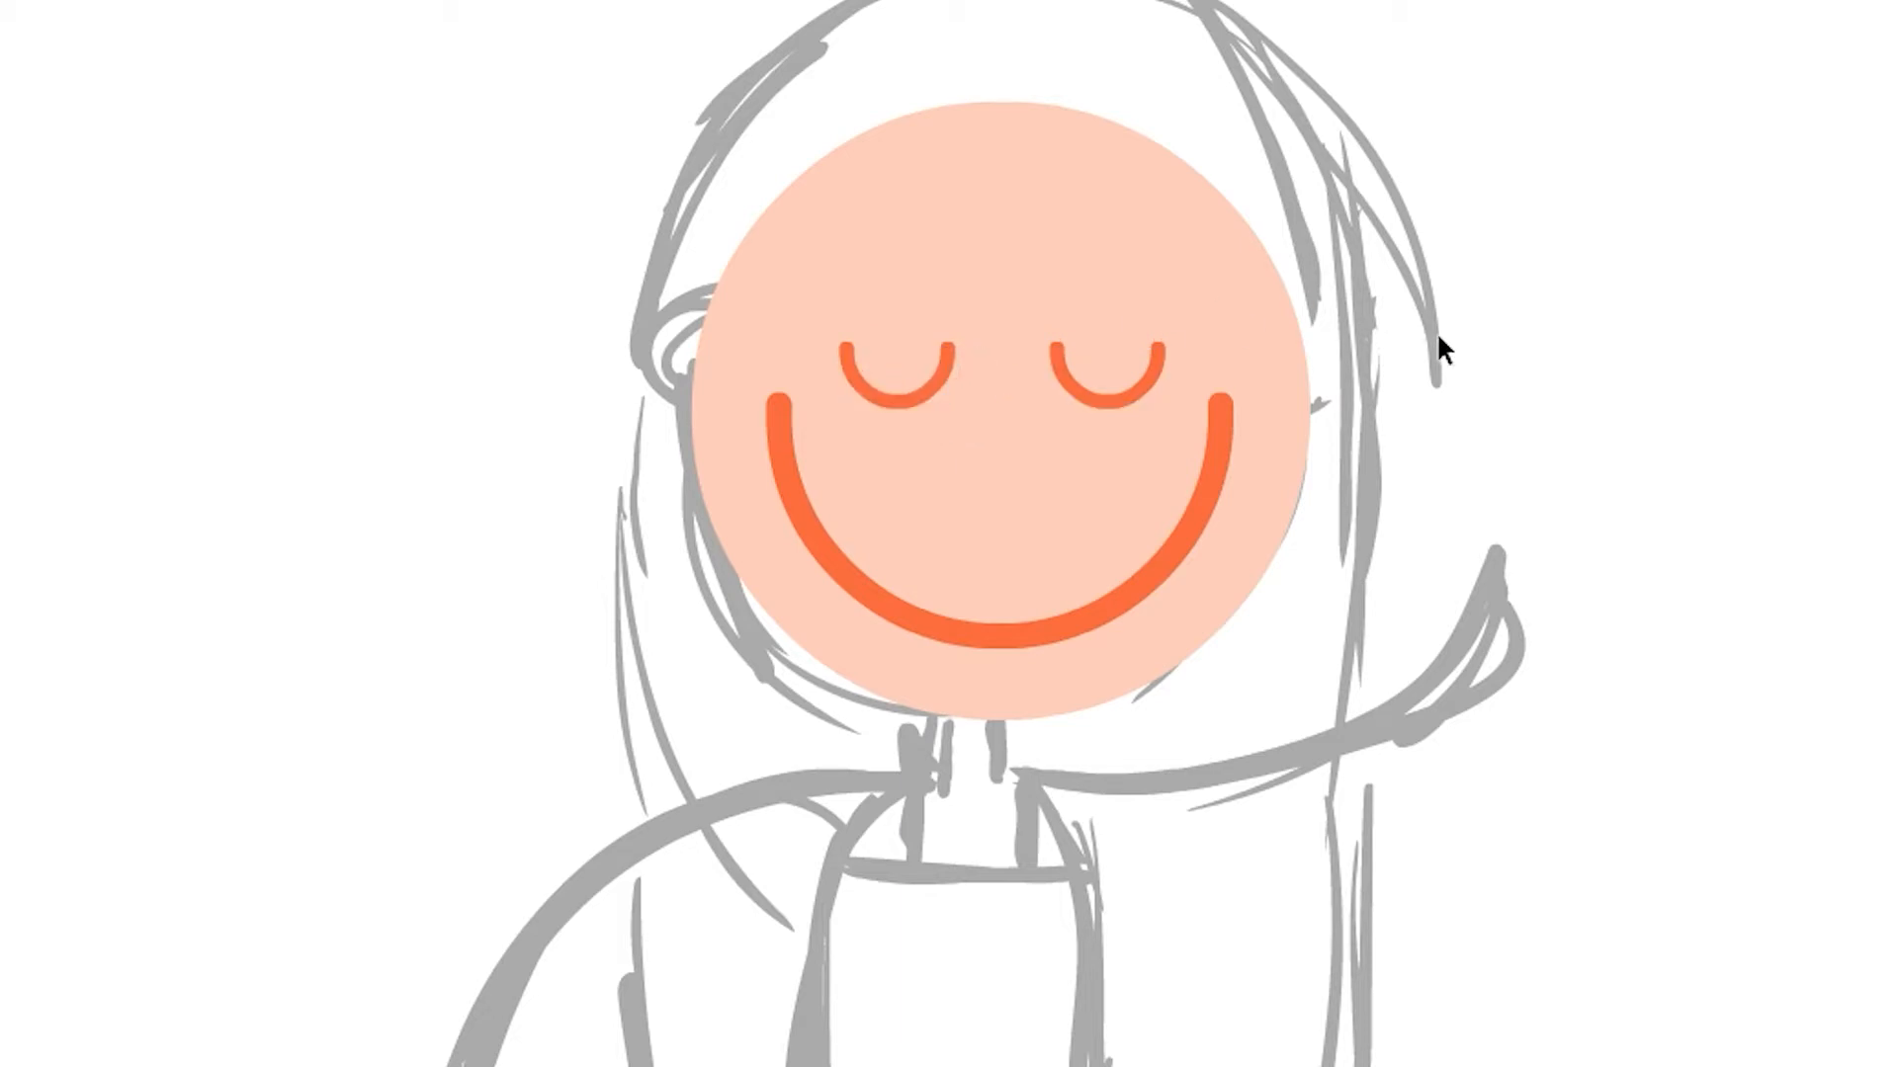
Draw a small pink rectangle below the head for the neck and nudge it into place
{"action": "left_click", "coordinate": [1188, 531]}
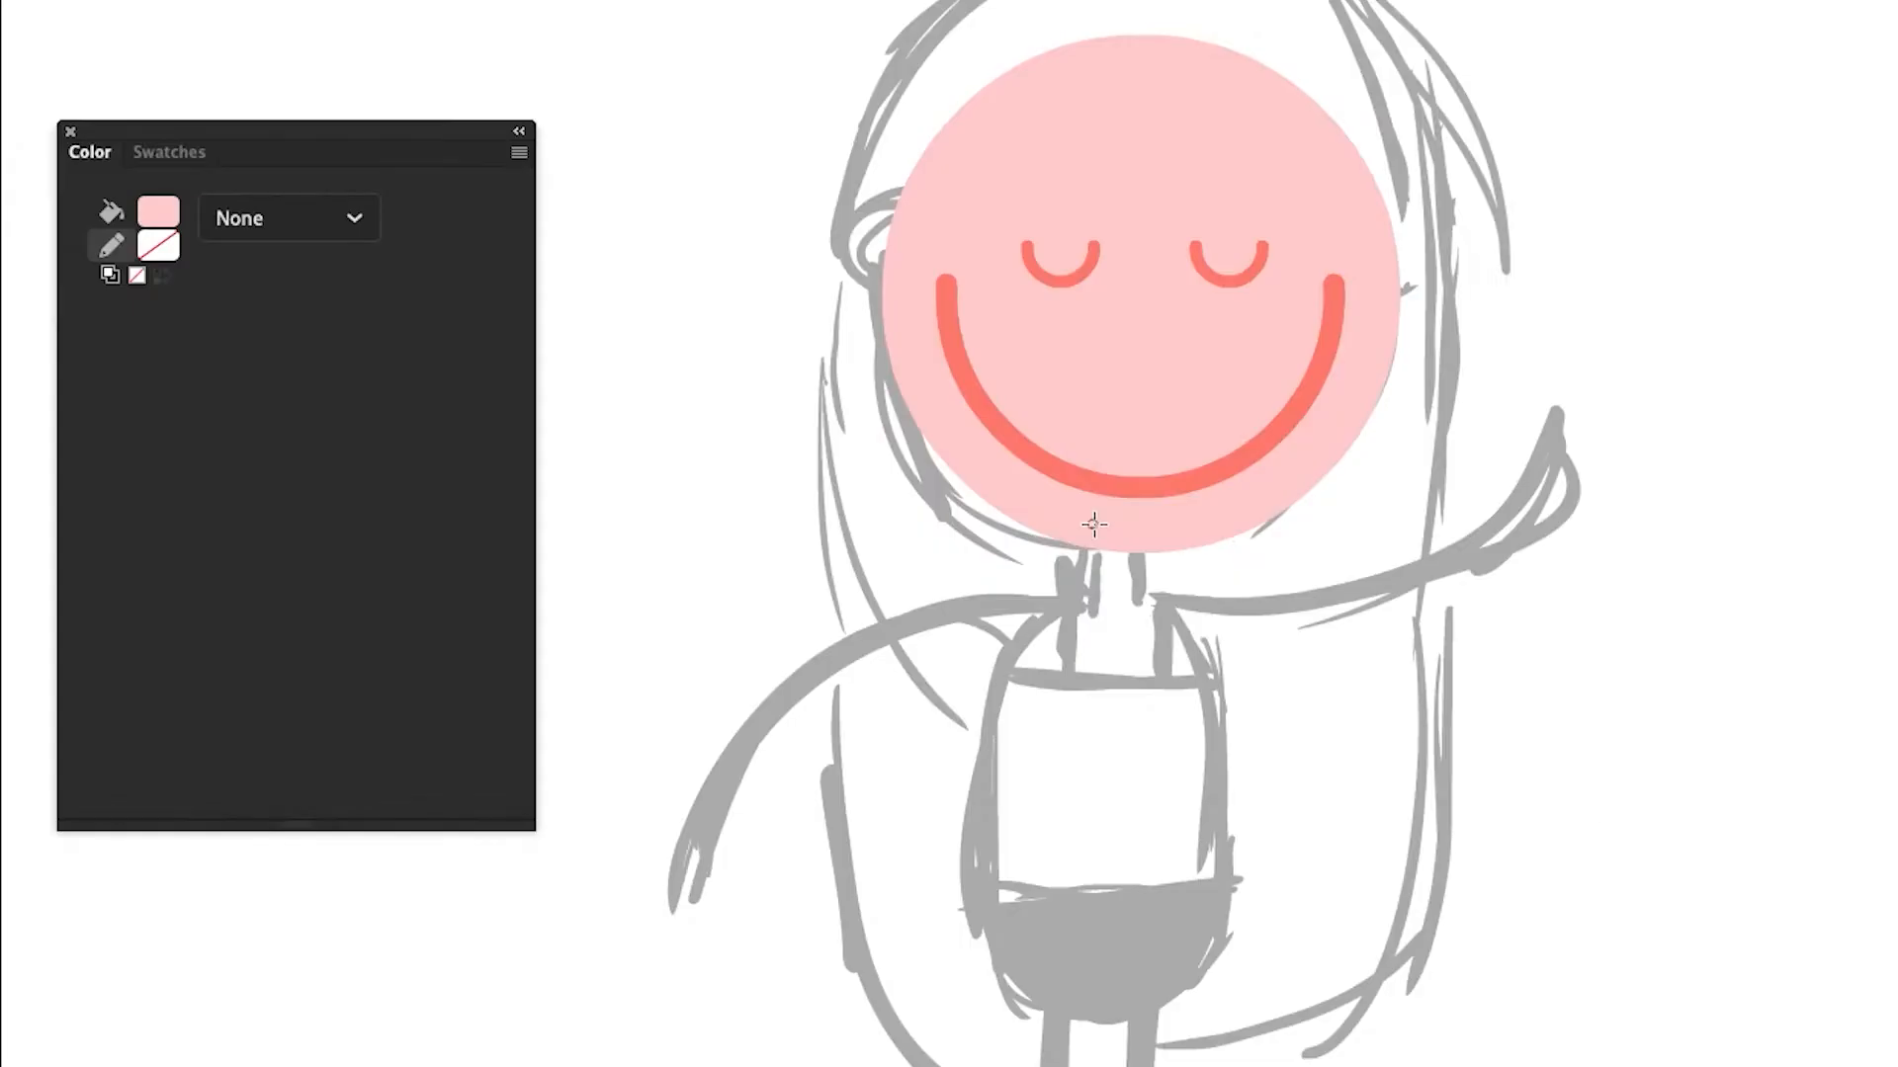
{"action": "left_click_drag", "start_coordinate": [758, 484], "coordinate": [795, 541]}
{"action": "left_click_drag", "start_coordinate": [1152, 619], "coordinate": [1153, 625]}
{"action": "key", "text": "Right"}
{"action": "key", "text": "Right"}
{"action": "key", "text": "Right"}
{"action": "key", "text": "Right"}
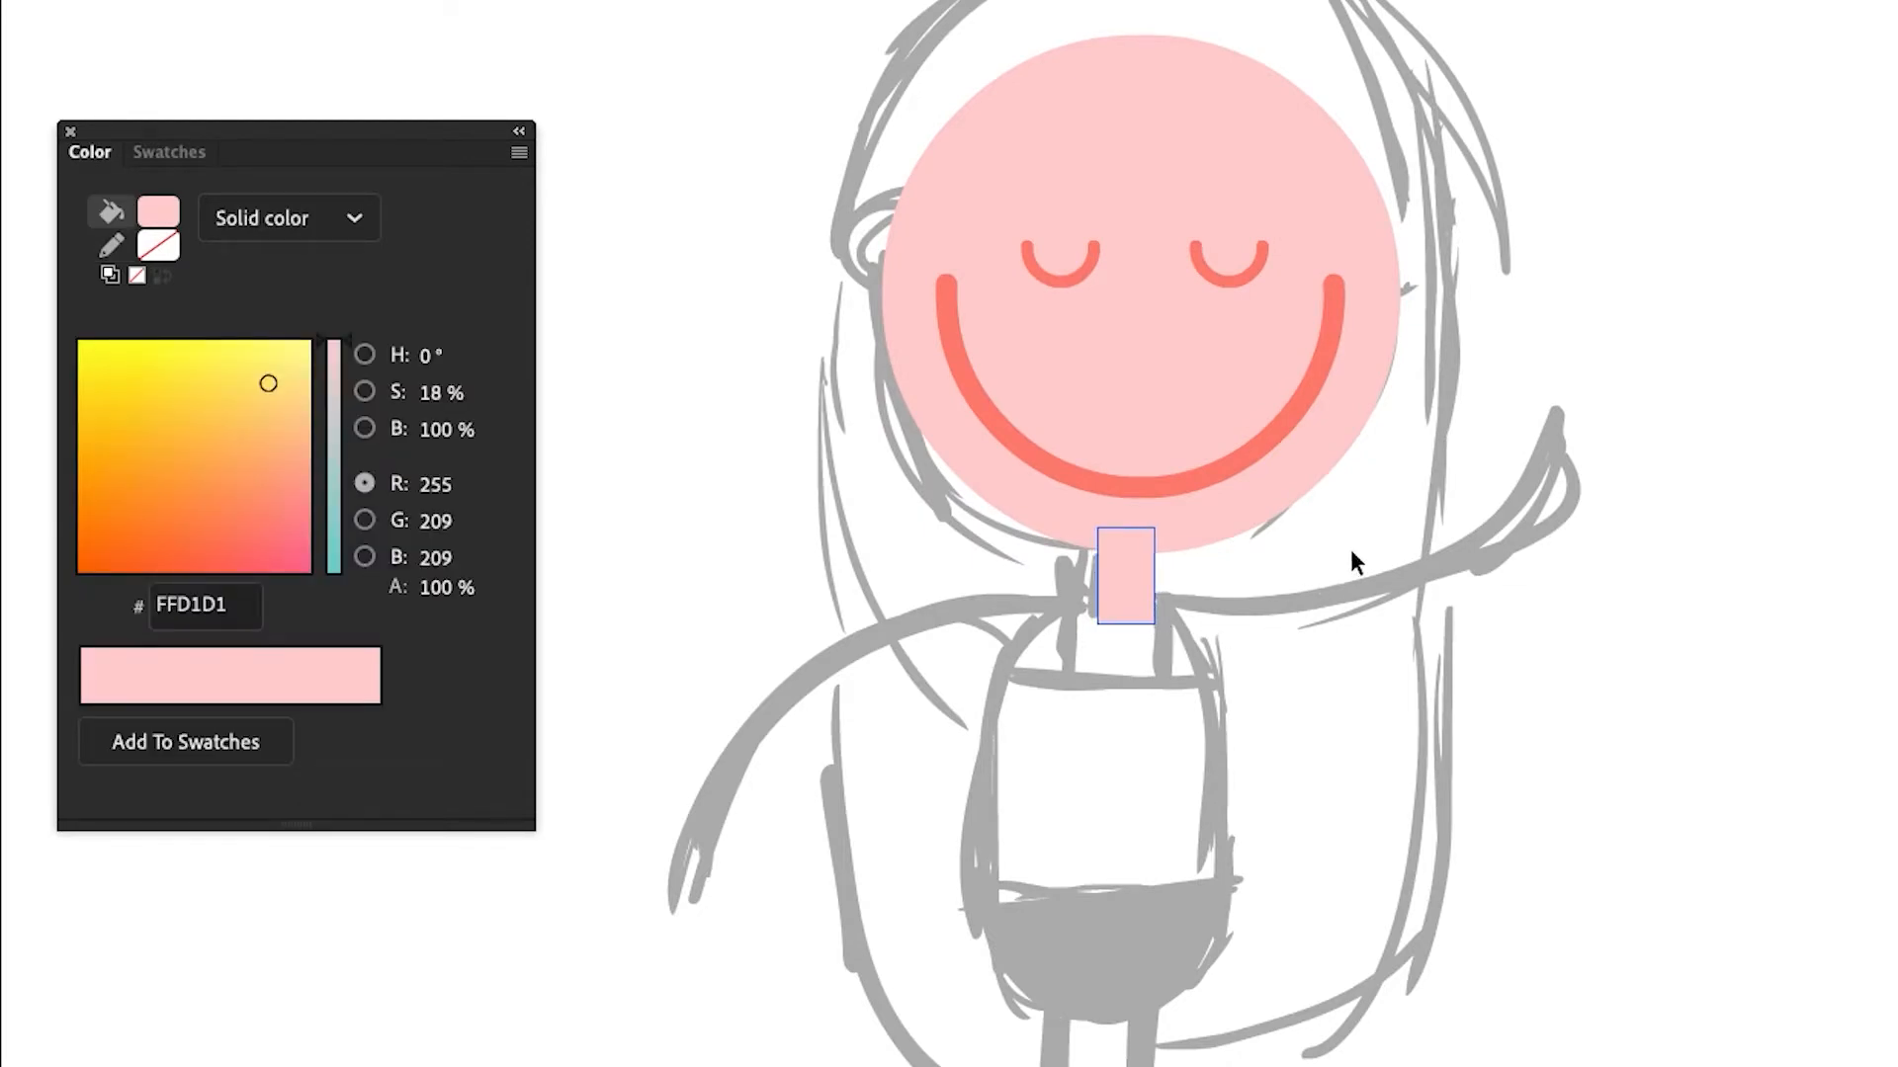
Zoom in on the neck and stretch the rectangle slightly taller
{"action": "key", "text": "z"}
{"action": "left_click", "coordinate": [1137, 605]}
{"action": "key", "text": "v"}
{"action": "key", "text": "q"}
{"action": "left_click_drag", "start_coordinate": [1176, 614], "coordinate": [1175, 644]}
Darken the upper part of the neck to CC9292 and add that color to the swatches
{"action": "key", "text": "v"}
{"action": "double_click", "coordinate": [1182, 595]}
{"action": "left_click_drag", "start_coordinate": [1005, 308], "coordinate": [1313, 506]}
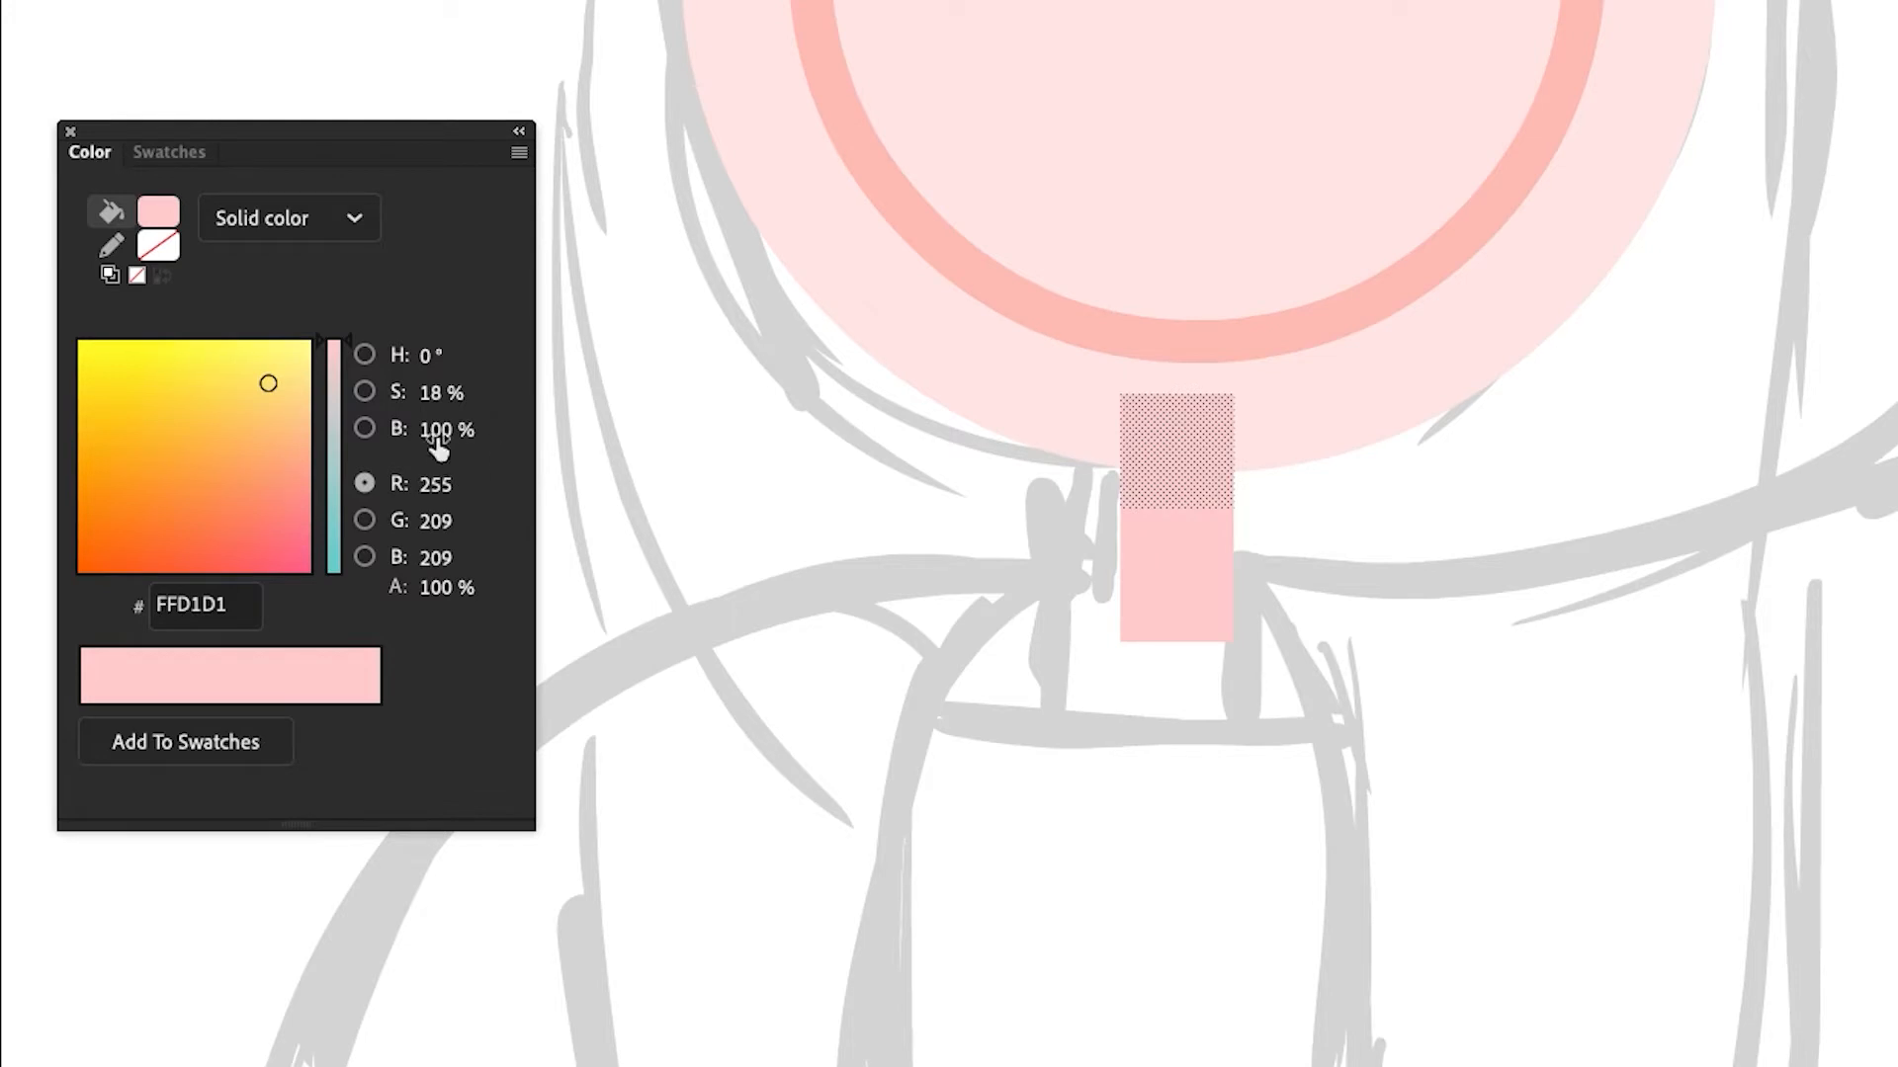
{"action": "left_click_drag", "start_coordinate": [440, 429], "coordinate": [449, 391]}
{"action": "left_click", "coordinate": [519, 152]}
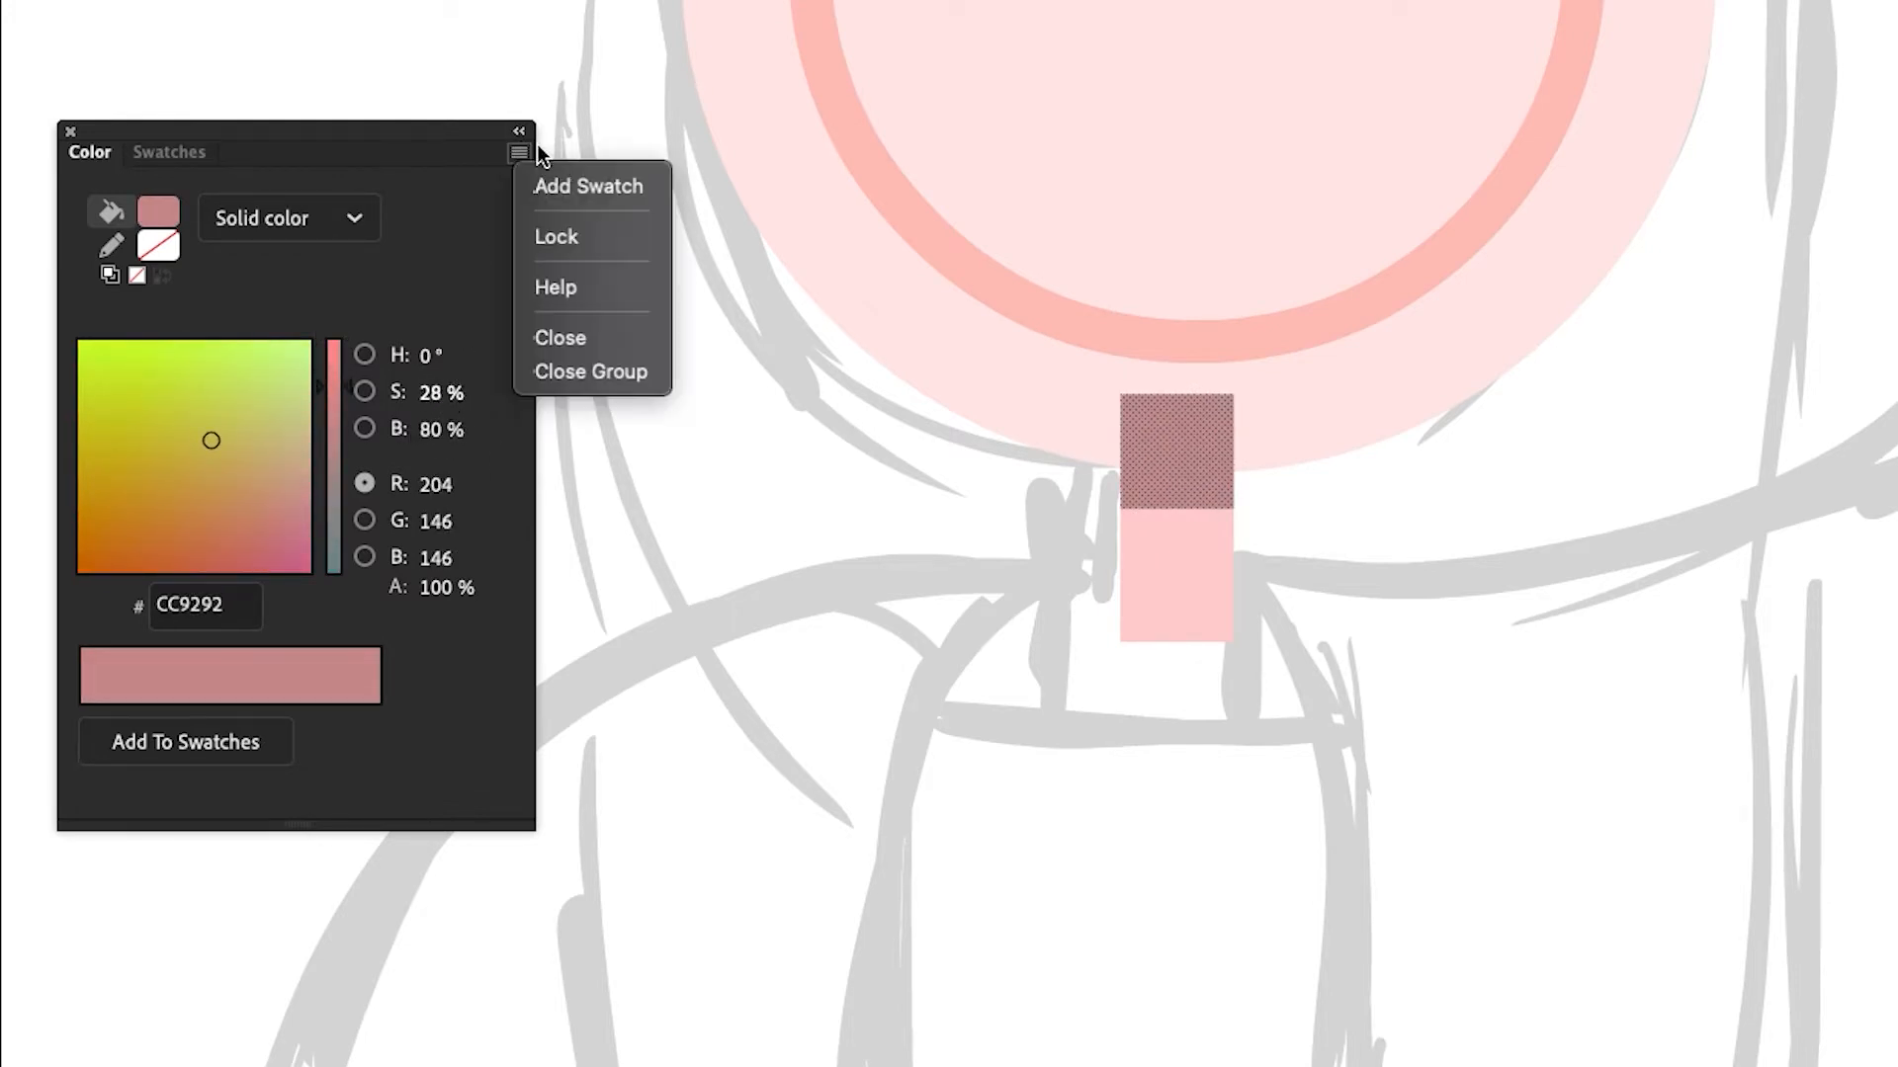
{"action": "left_click", "coordinate": [555, 187]}
Curve the lower edge of the neck's shaded area
{"action": "double_click", "coordinate": [1355, 518]}
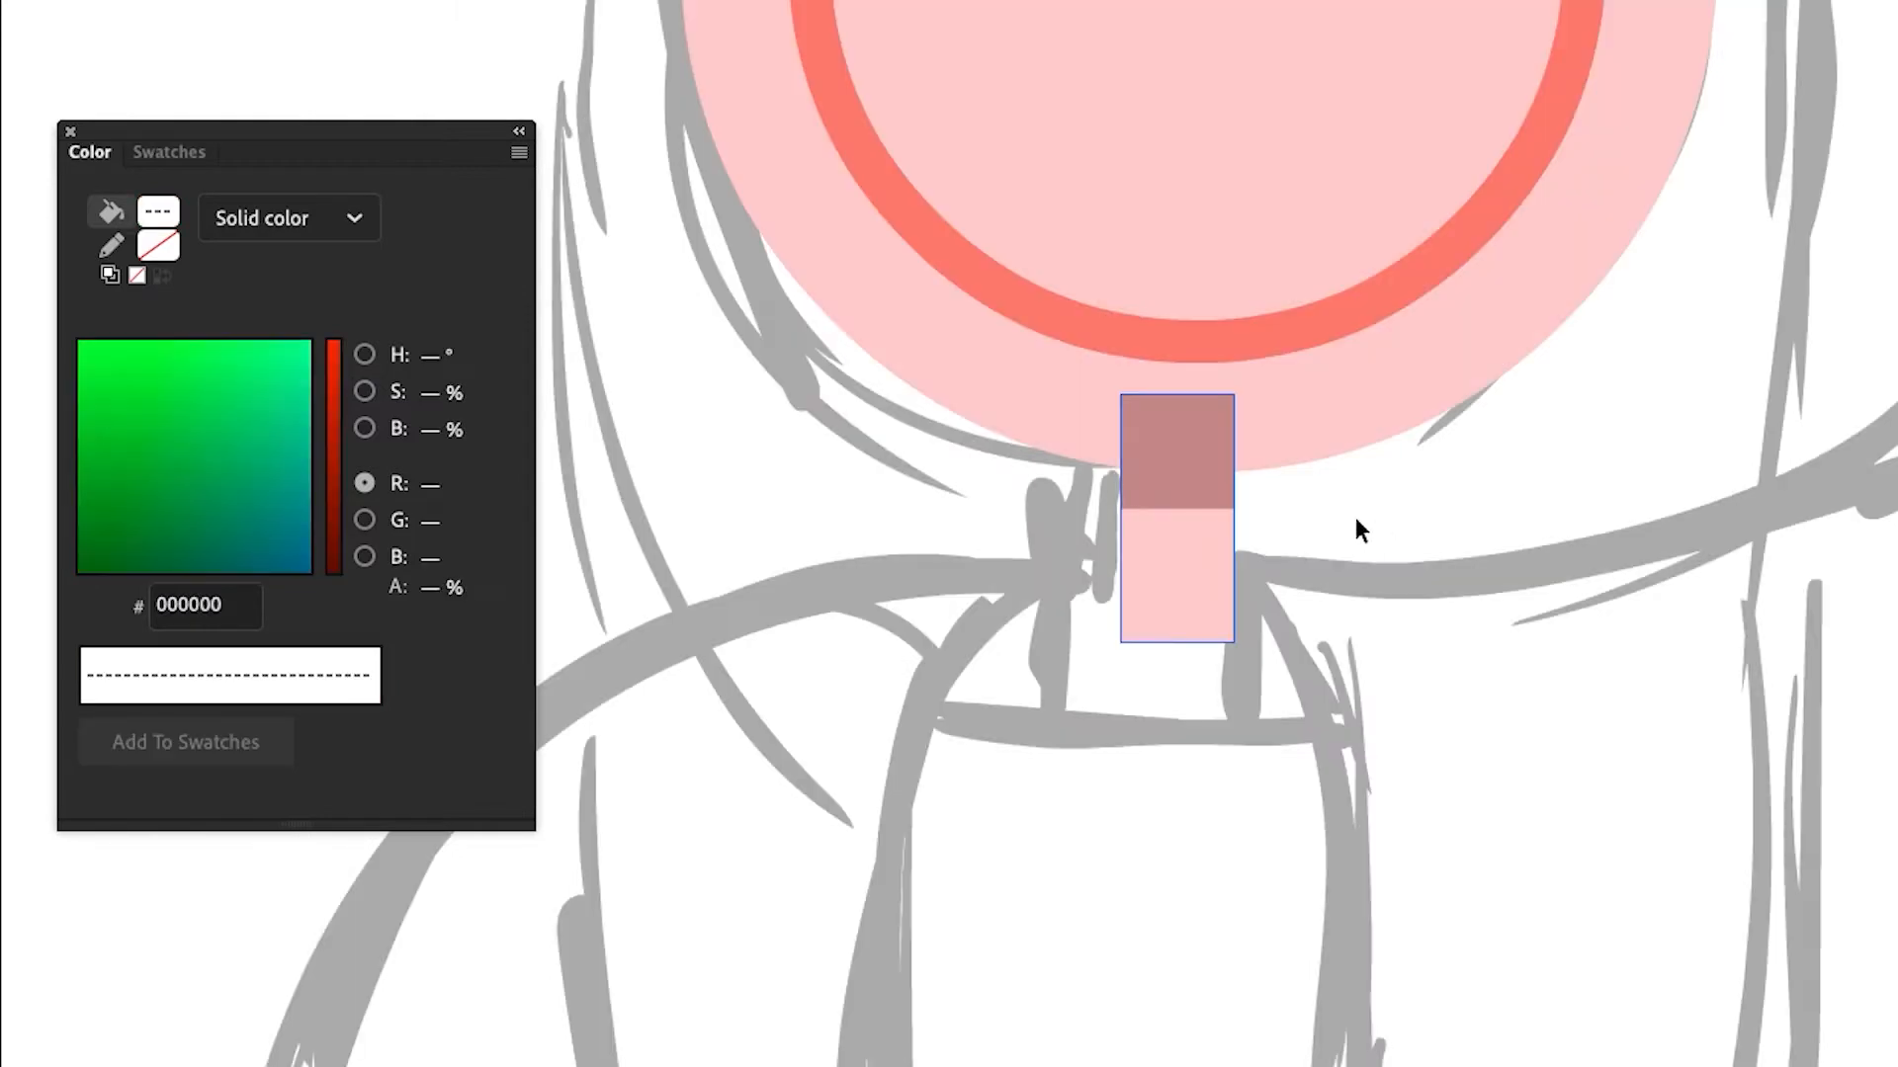
{"action": "left_click", "coordinate": [1190, 506]}
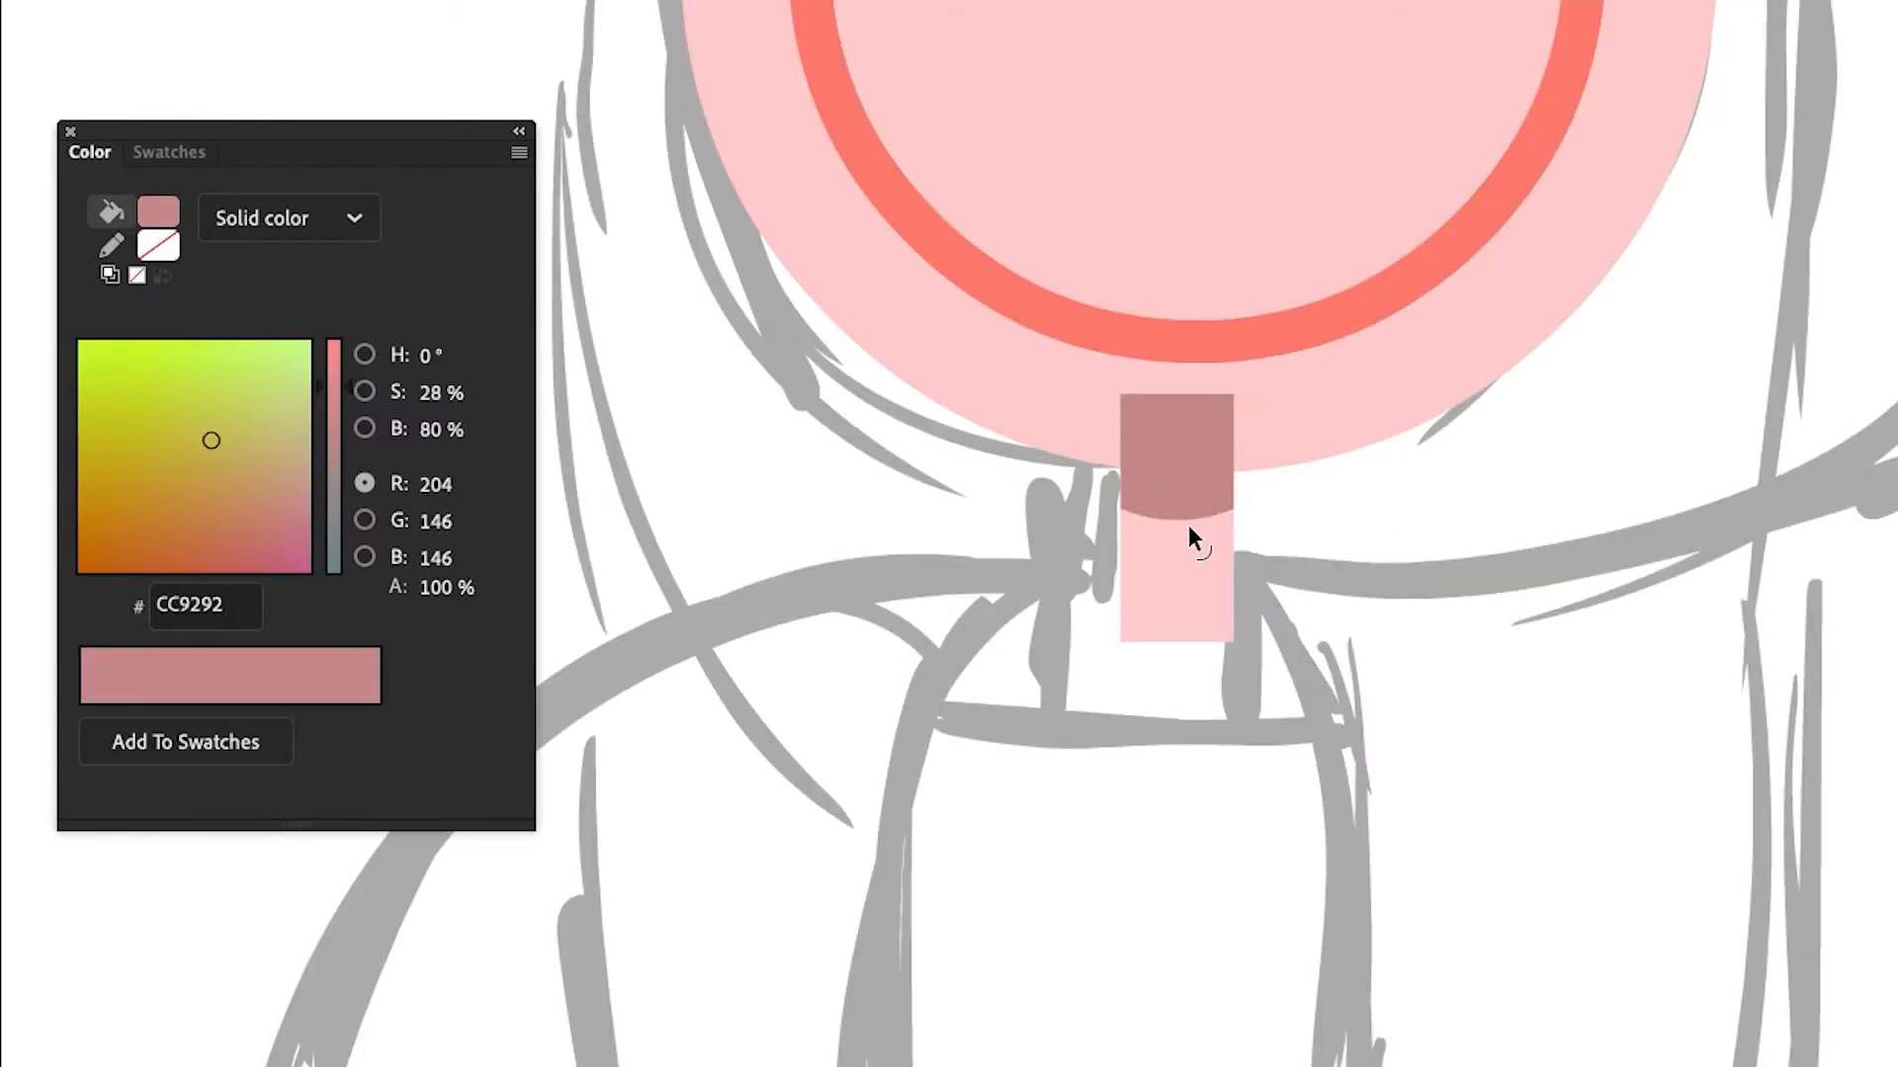
{"action": "left_click", "coordinate": [1202, 509]}
Recolor the neck's shaded area to a salmon, FF9E93
{"action": "double_click", "coordinate": [1136, 479]}
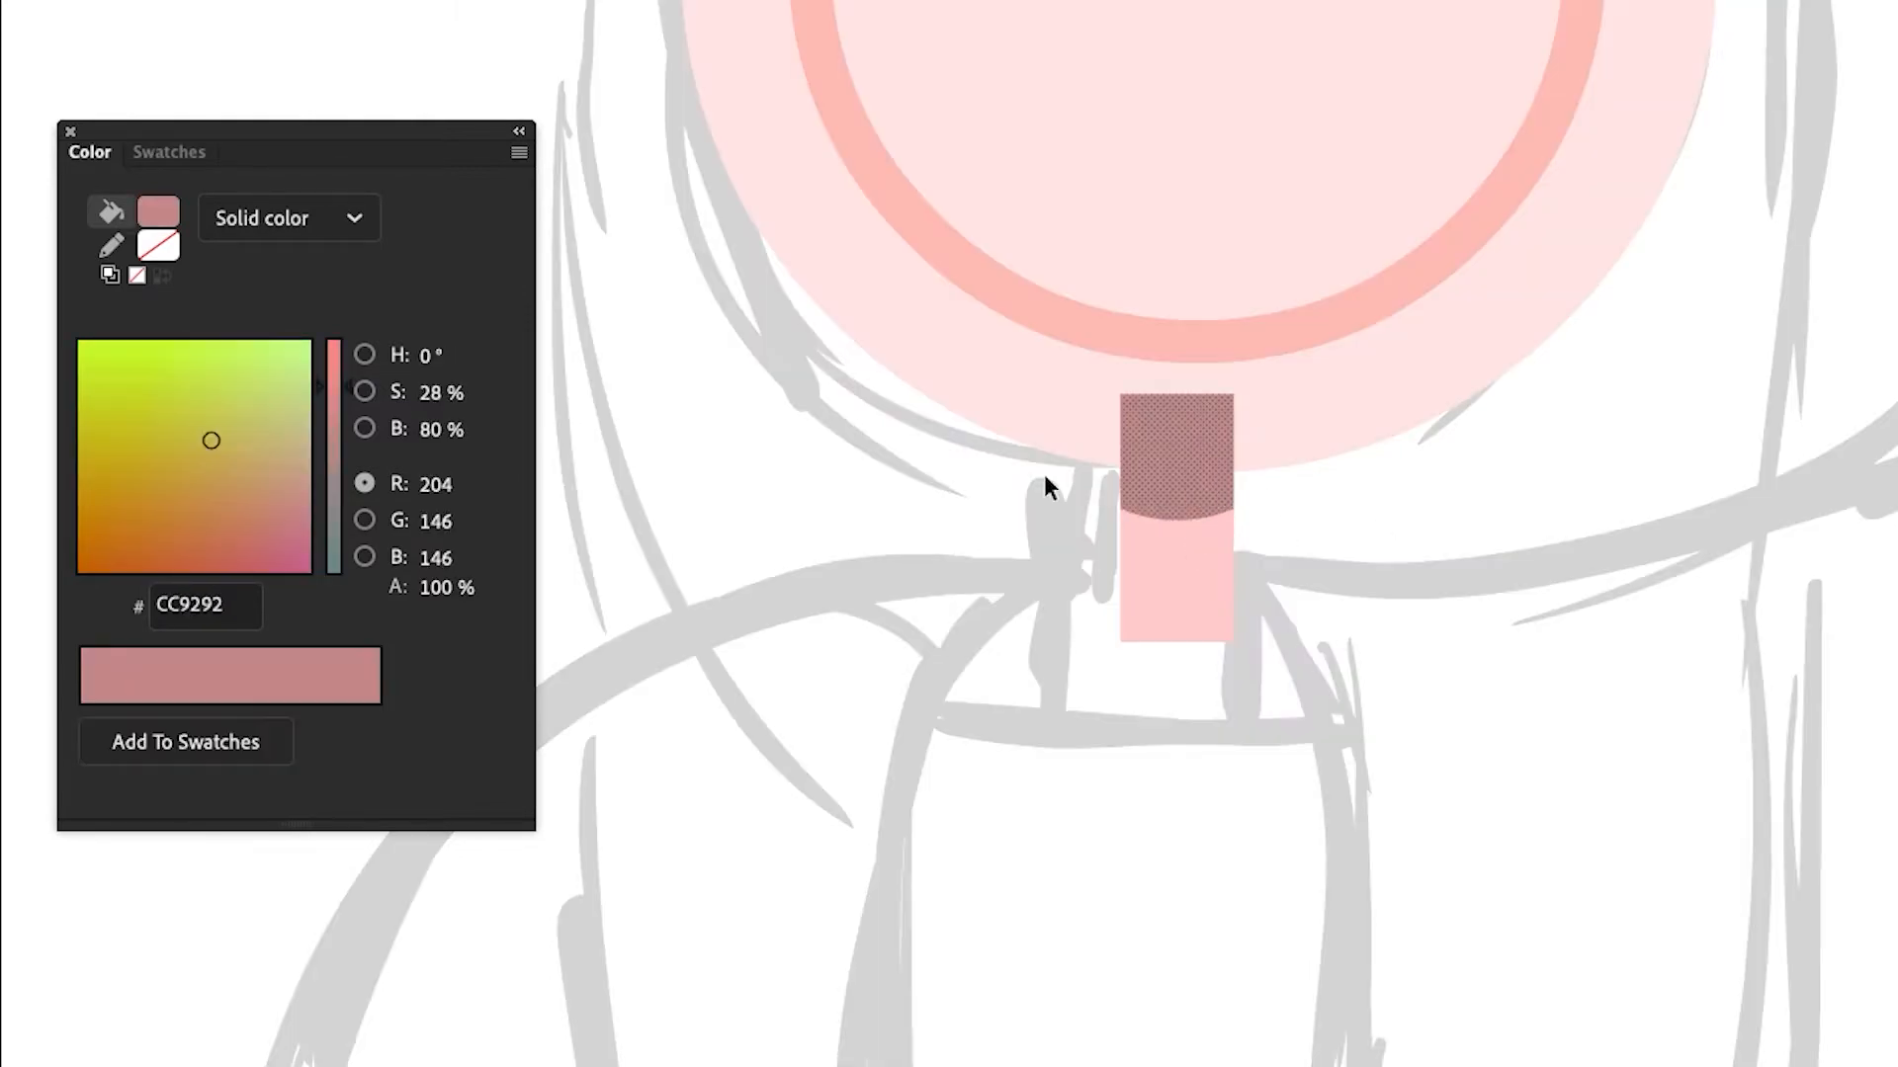
{"action": "left_click", "coordinate": [156, 216]}
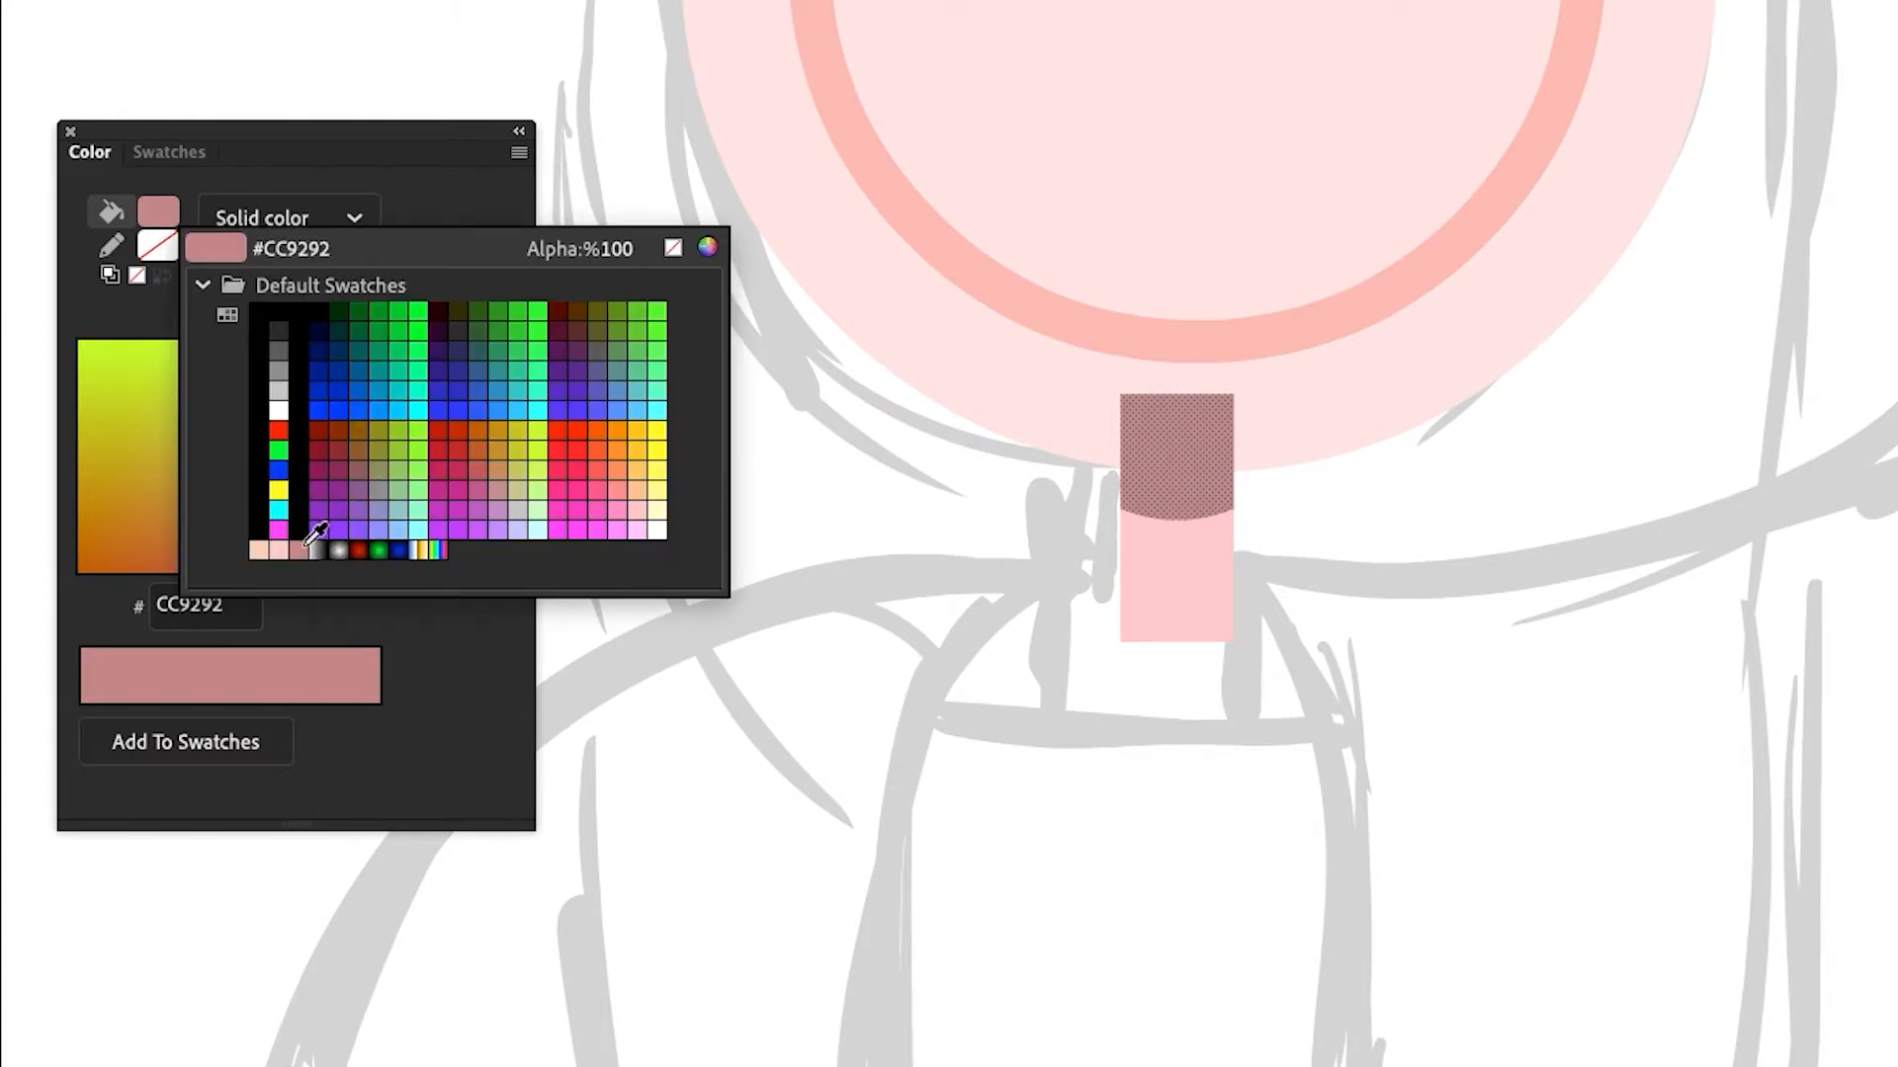
{"action": "left_click", "coordinate": [1183, 326]}
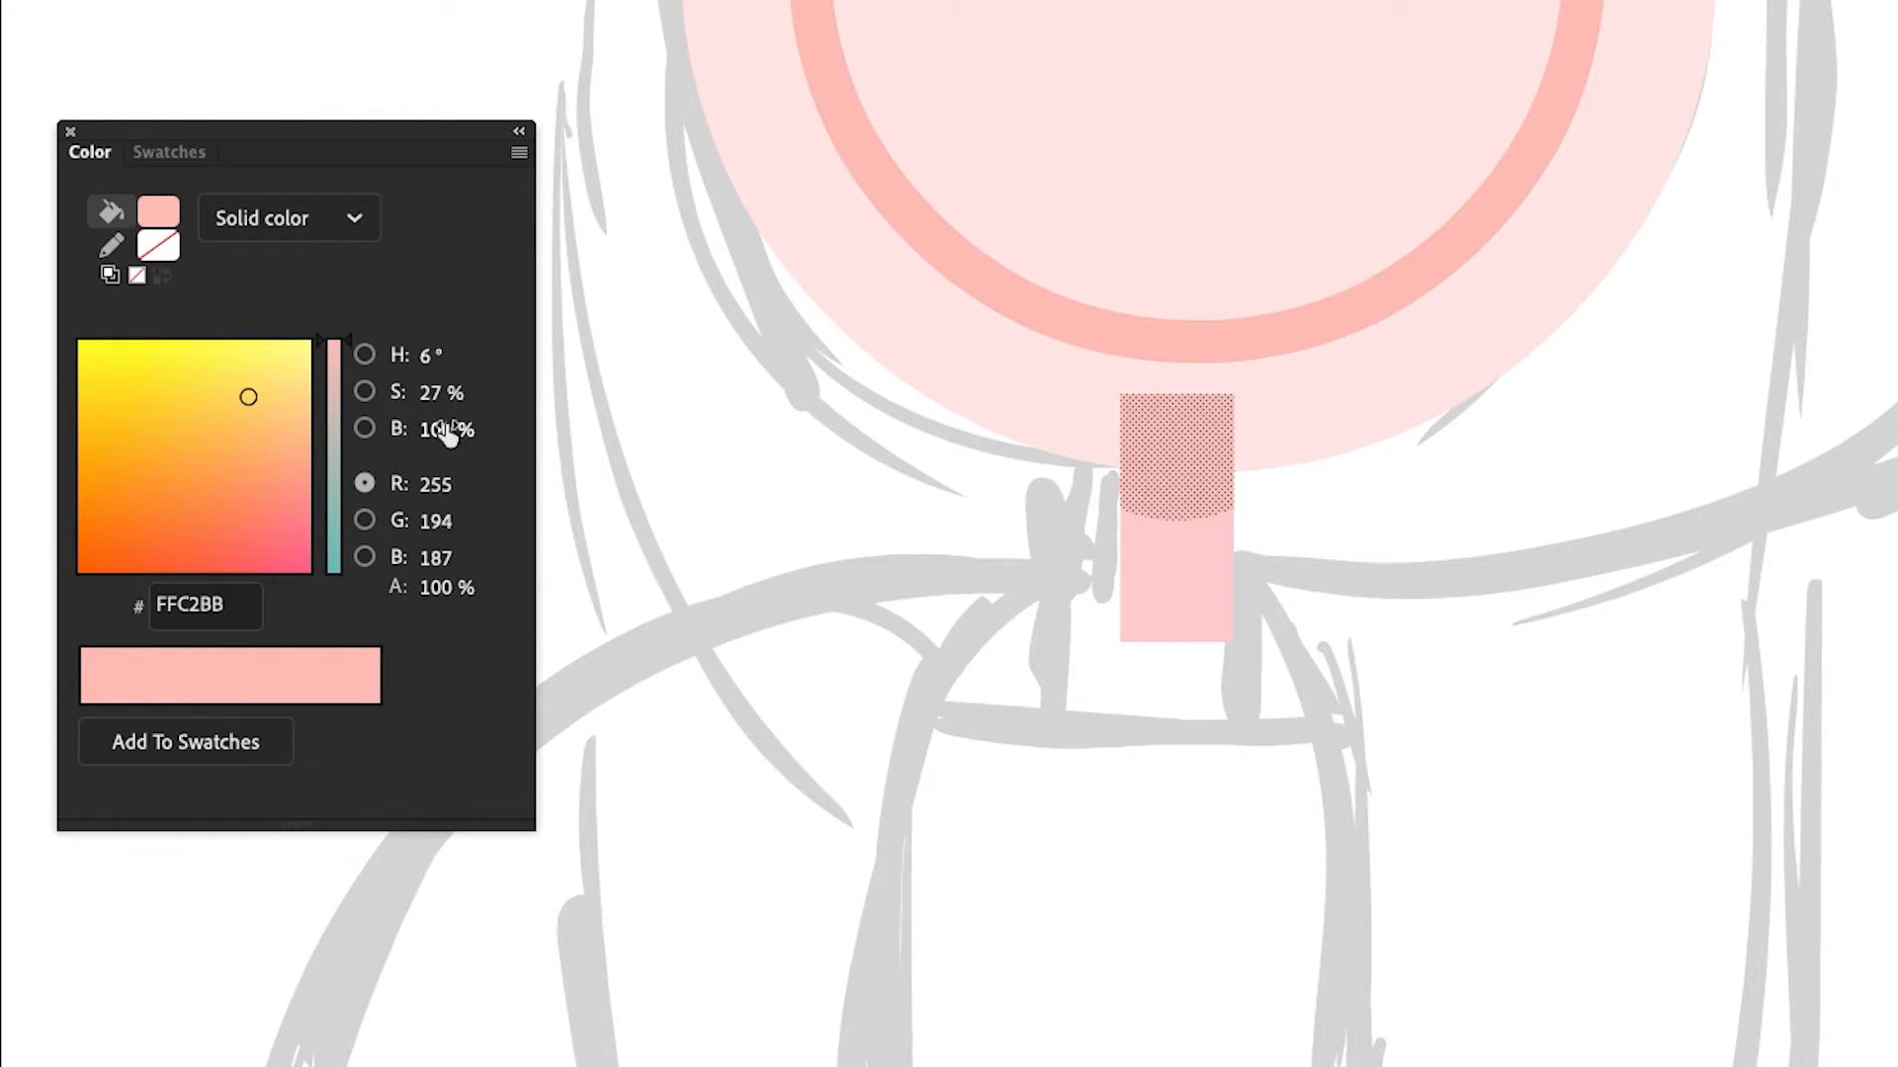
{"action": "left_click_drag", "start_coordinate": [440, 400], "coordinate": [435, 484]}
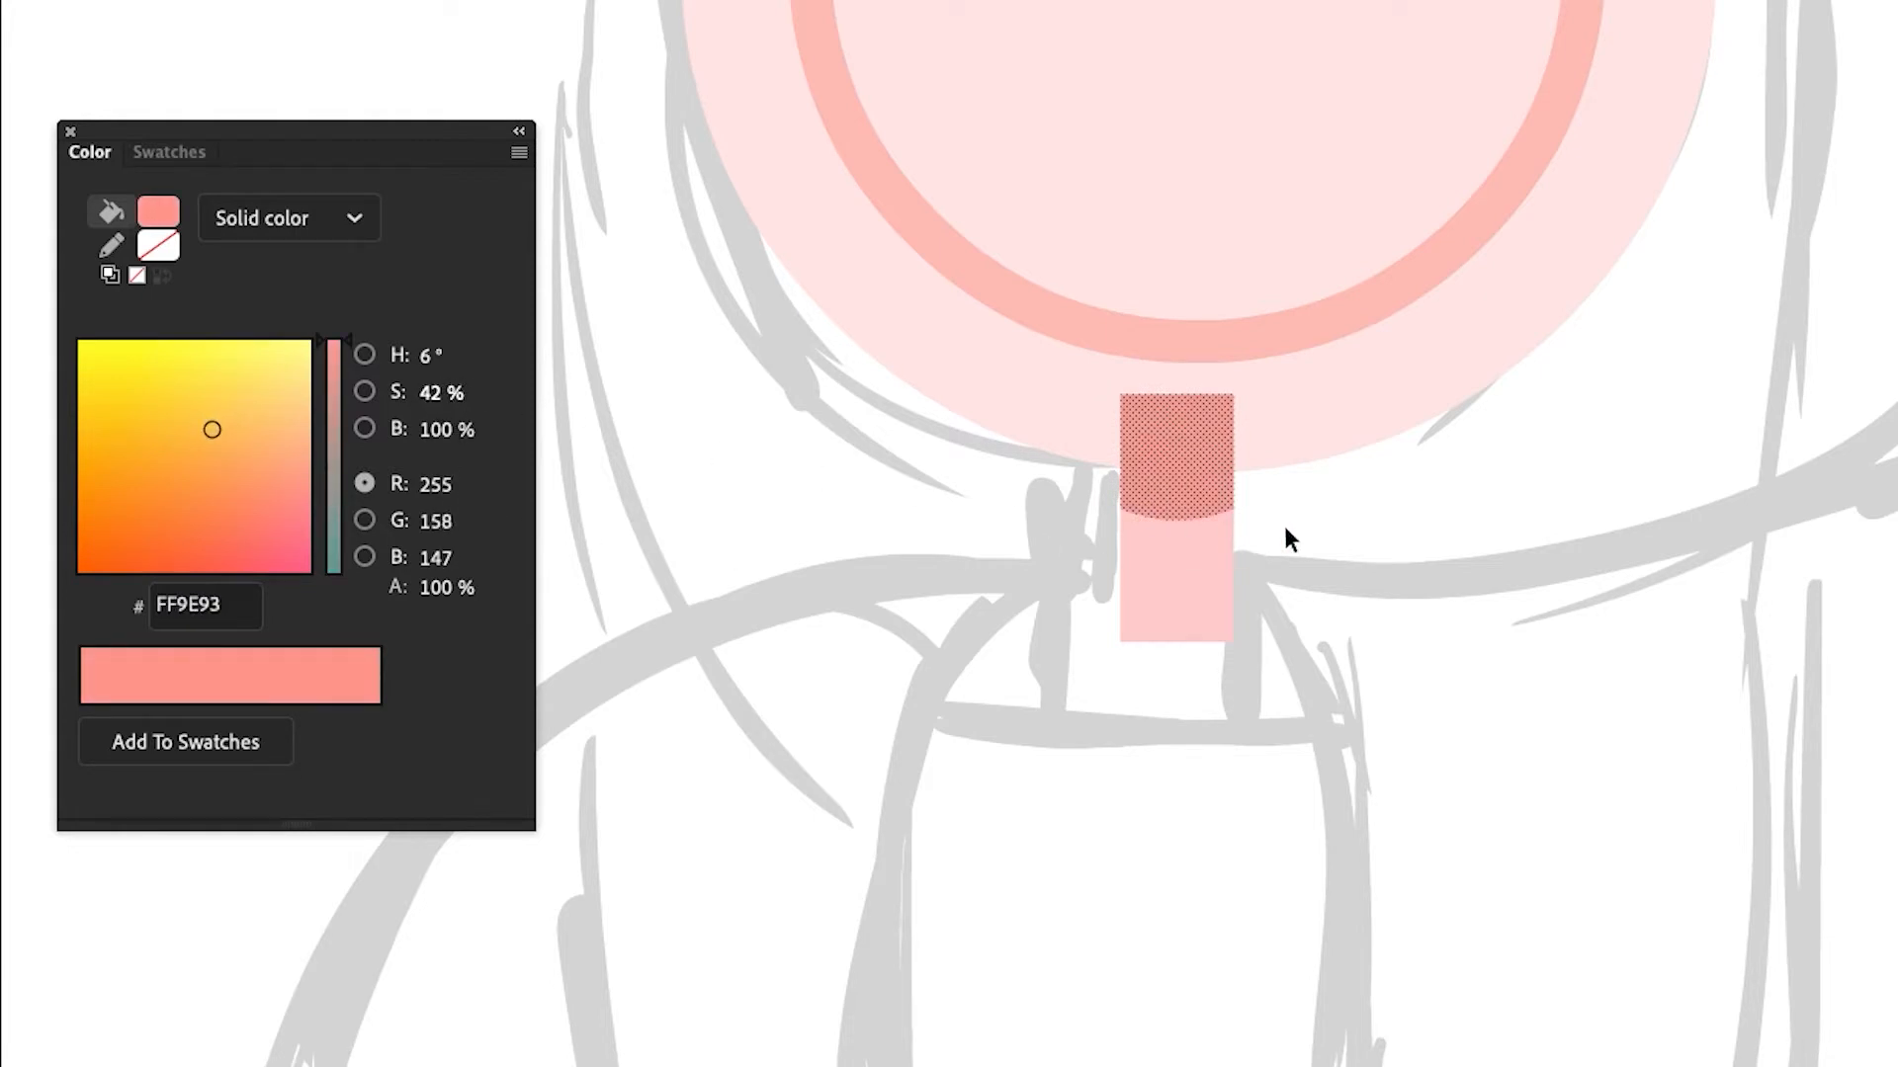
{"action": "double_click", "coordinate": [1310, 520]}
{"action": "left_click", "coordinate": [1325, 518]}
{"action": "left_click", "coordinate": [1218, 550]}
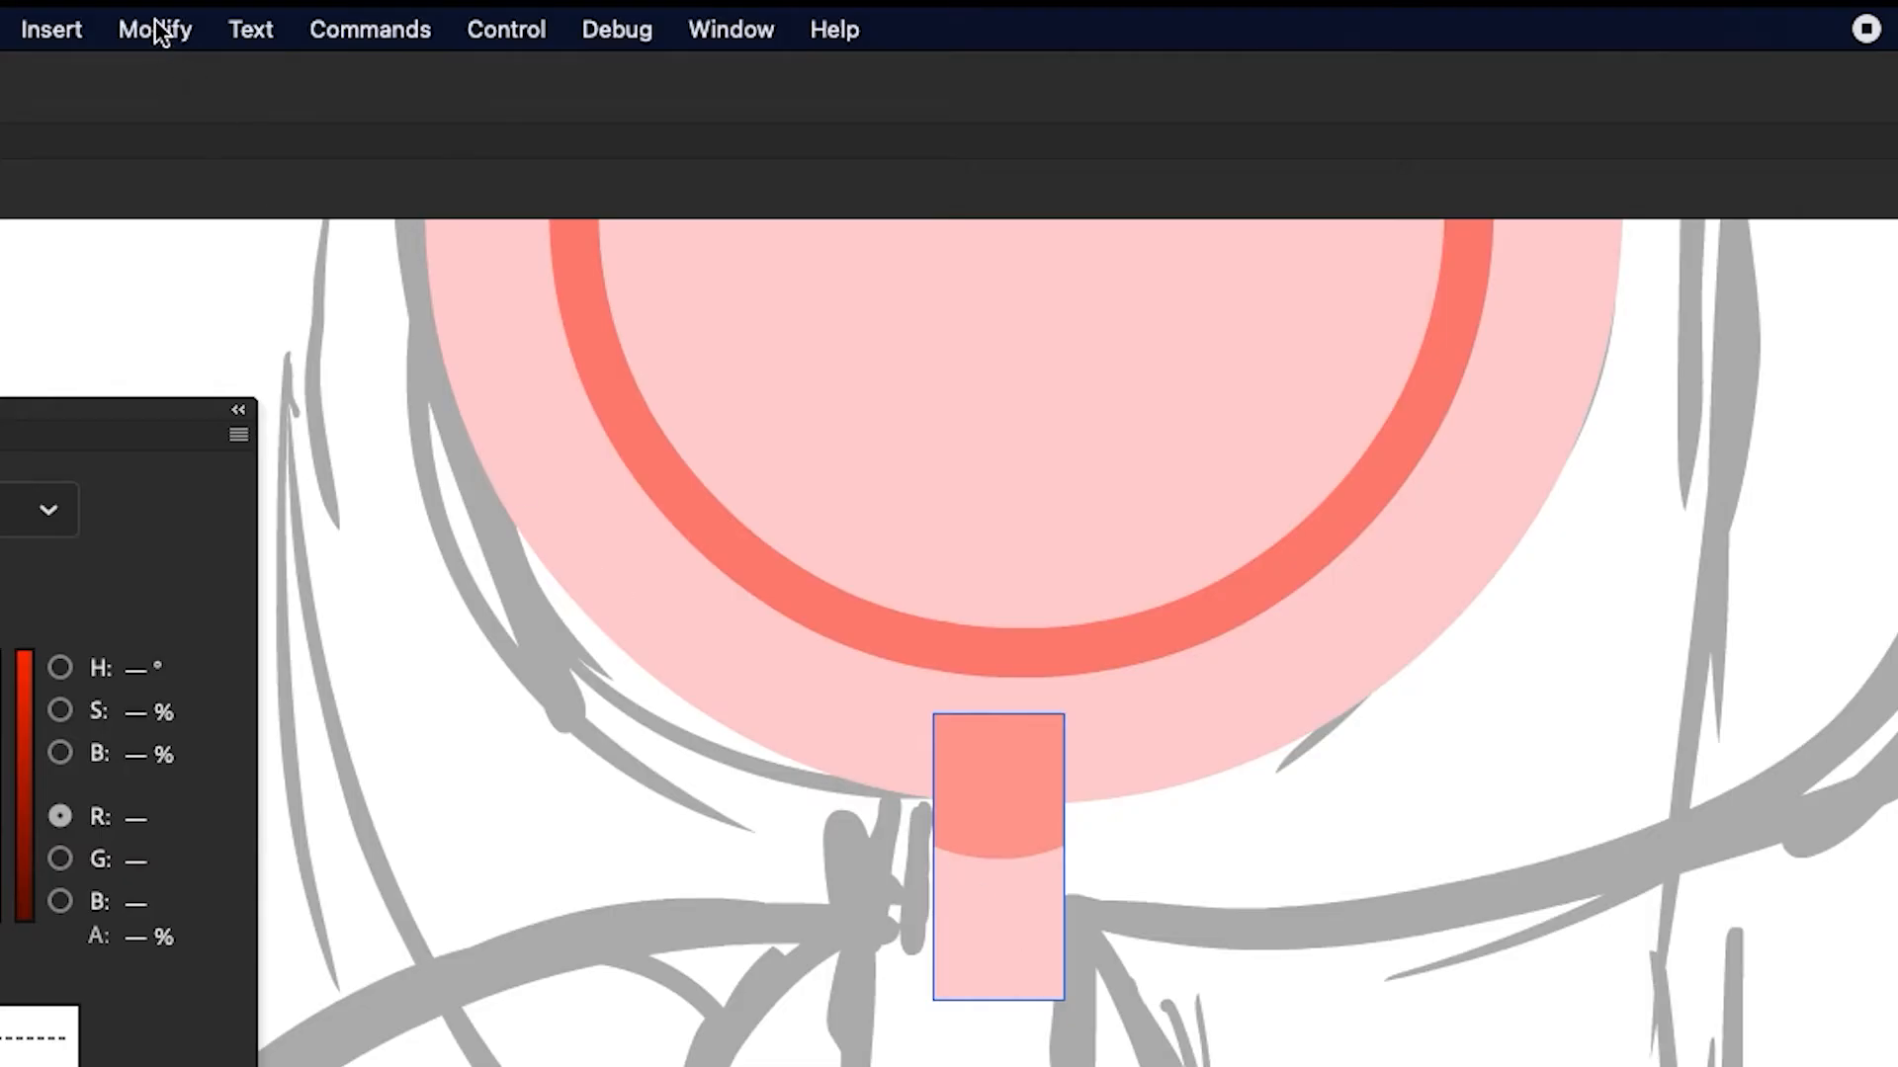
Send the neck rectangle behind the head and zoom back out
{"action": "left_click", "coordinate": [338, 12]}
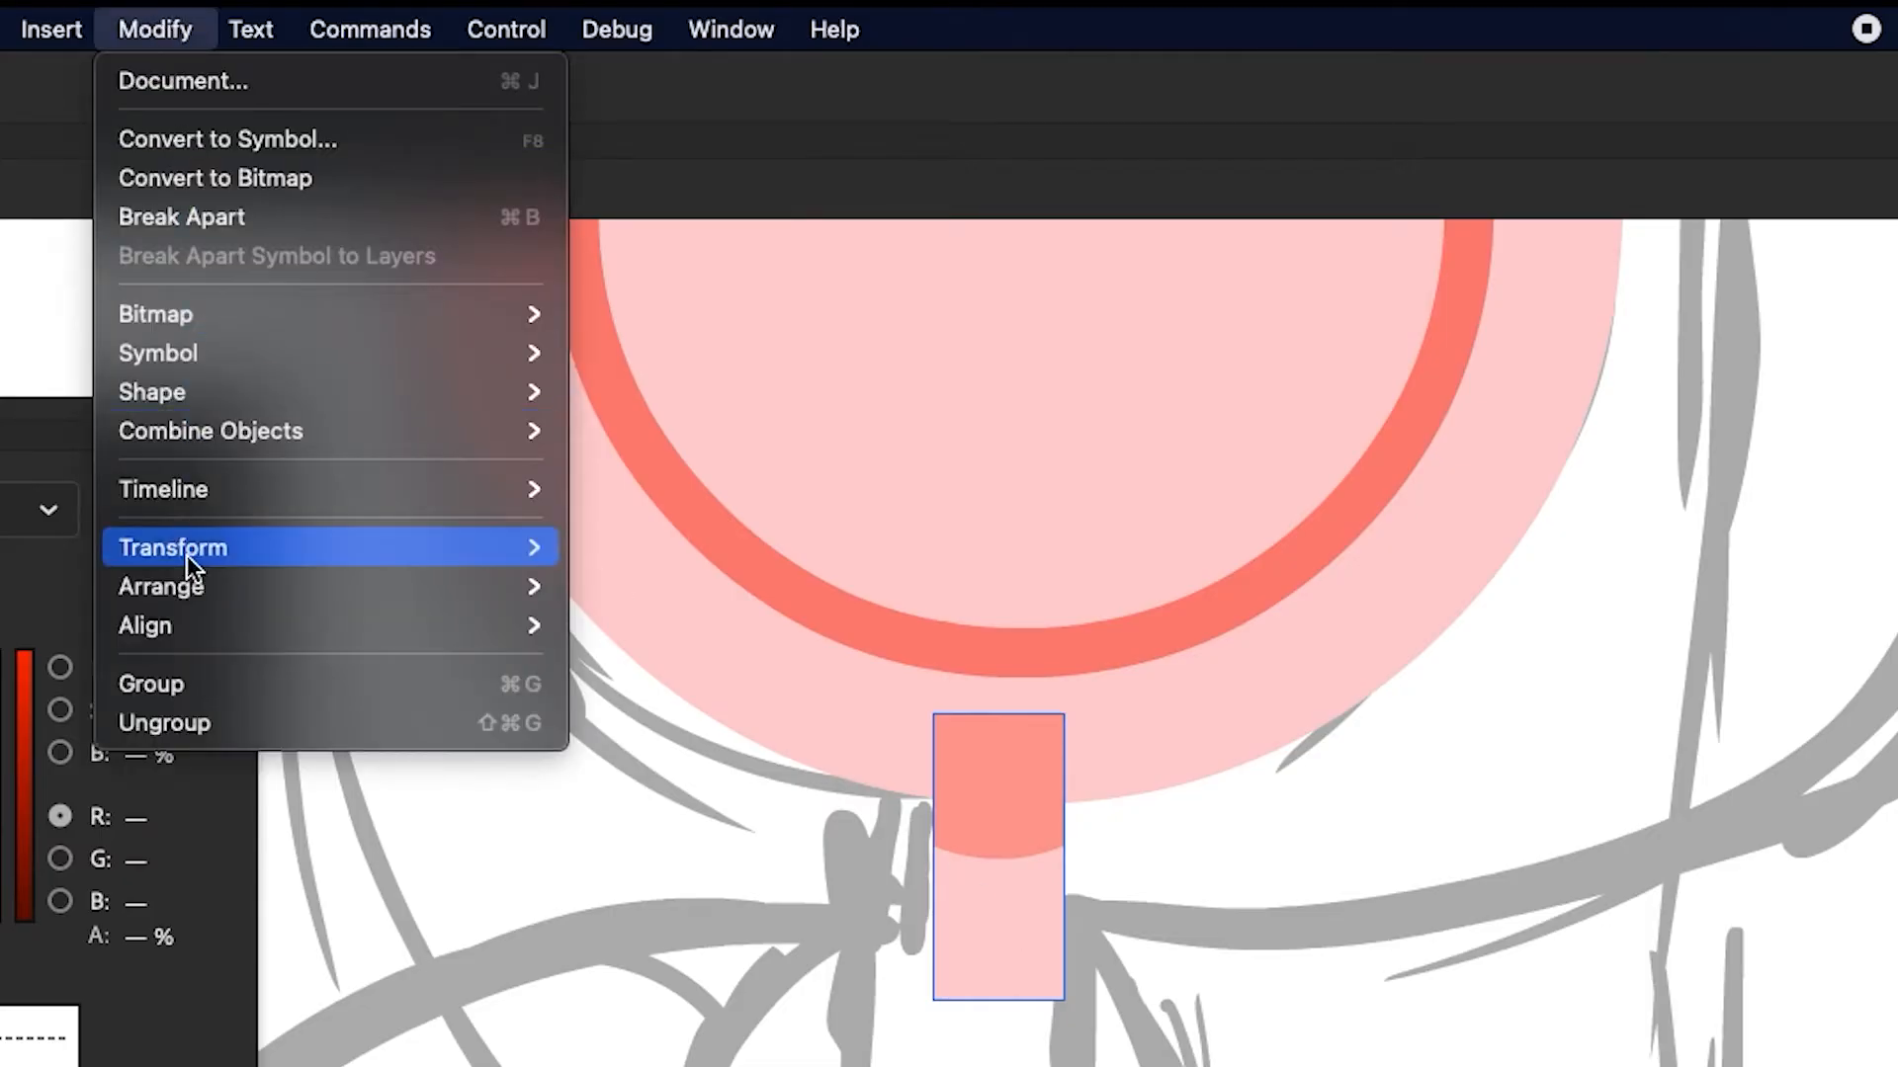
{"action": "mouse_move", "coordinate": [386, 324]}
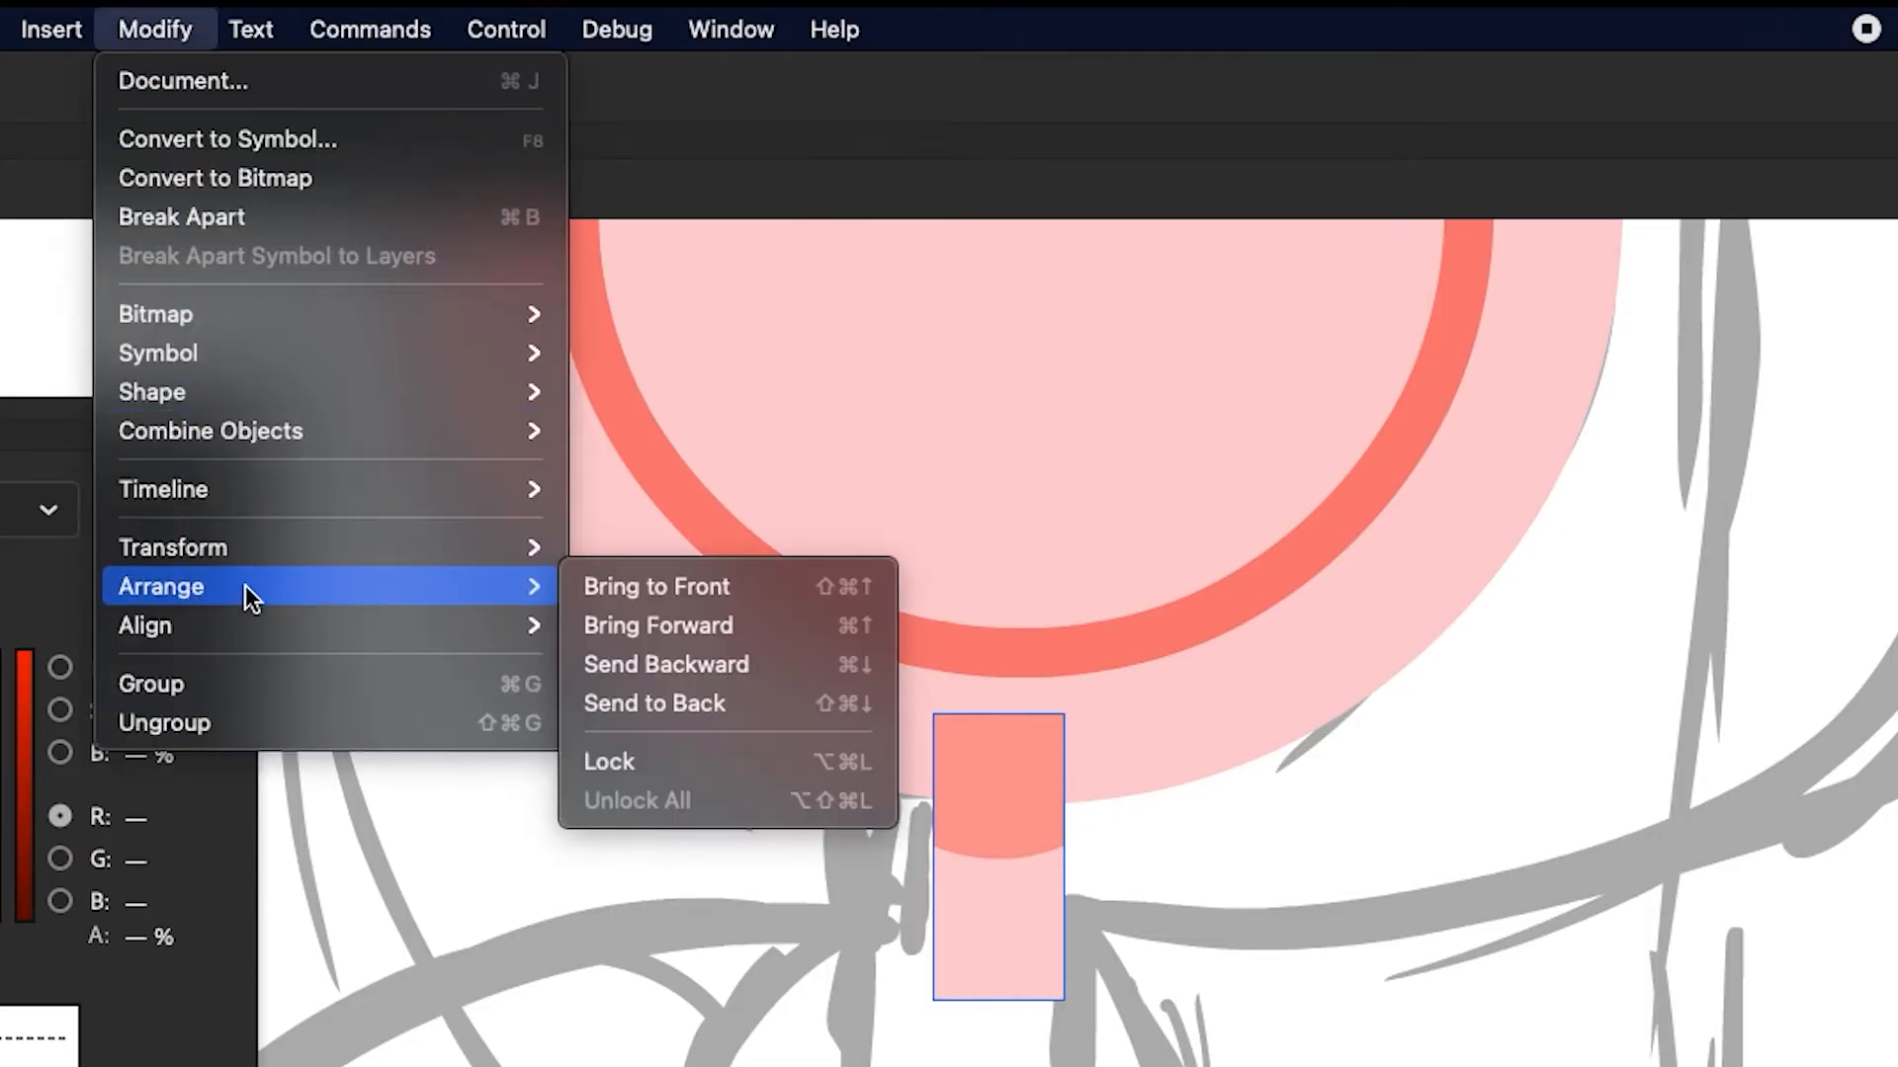
{"action": "left_click", "coordinate": [737, 702]}
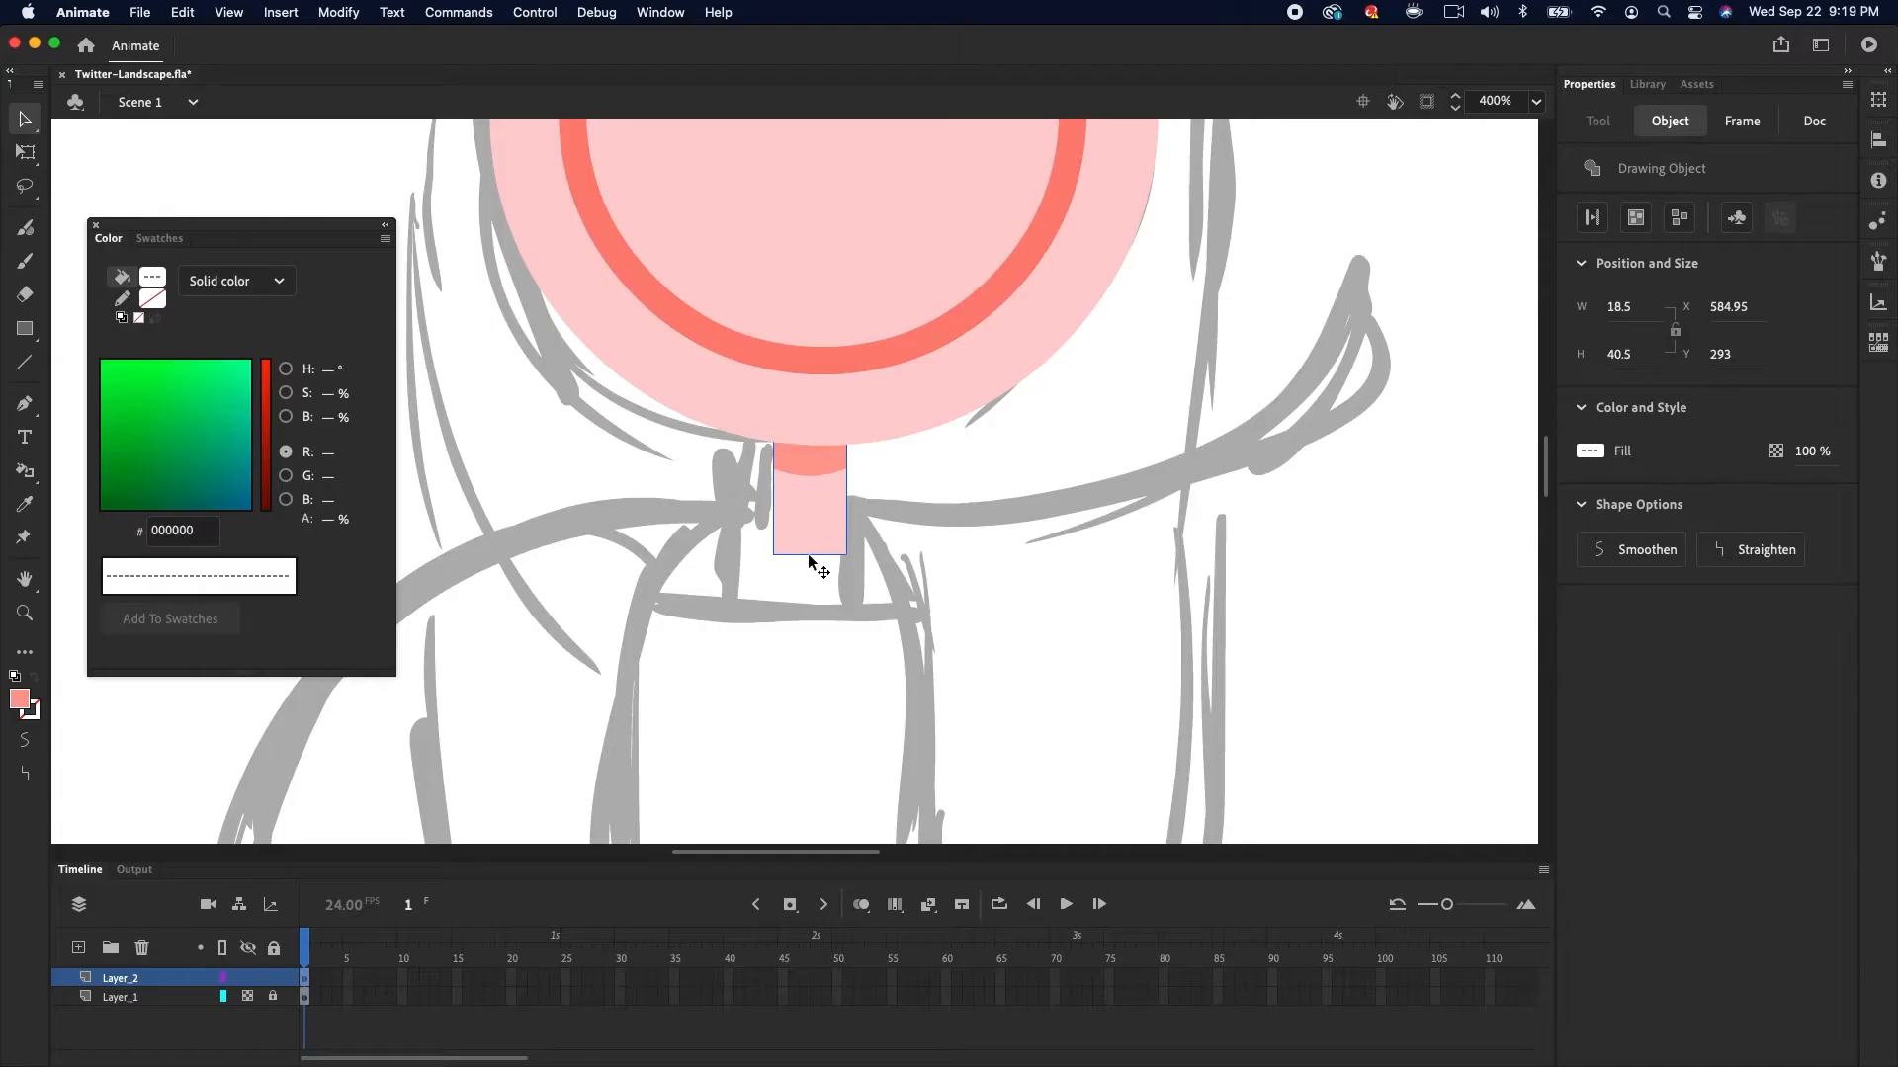
{"action": "key", "text": "super+minus"}
{"action": "left_click", "coordinate": [911, 550]}
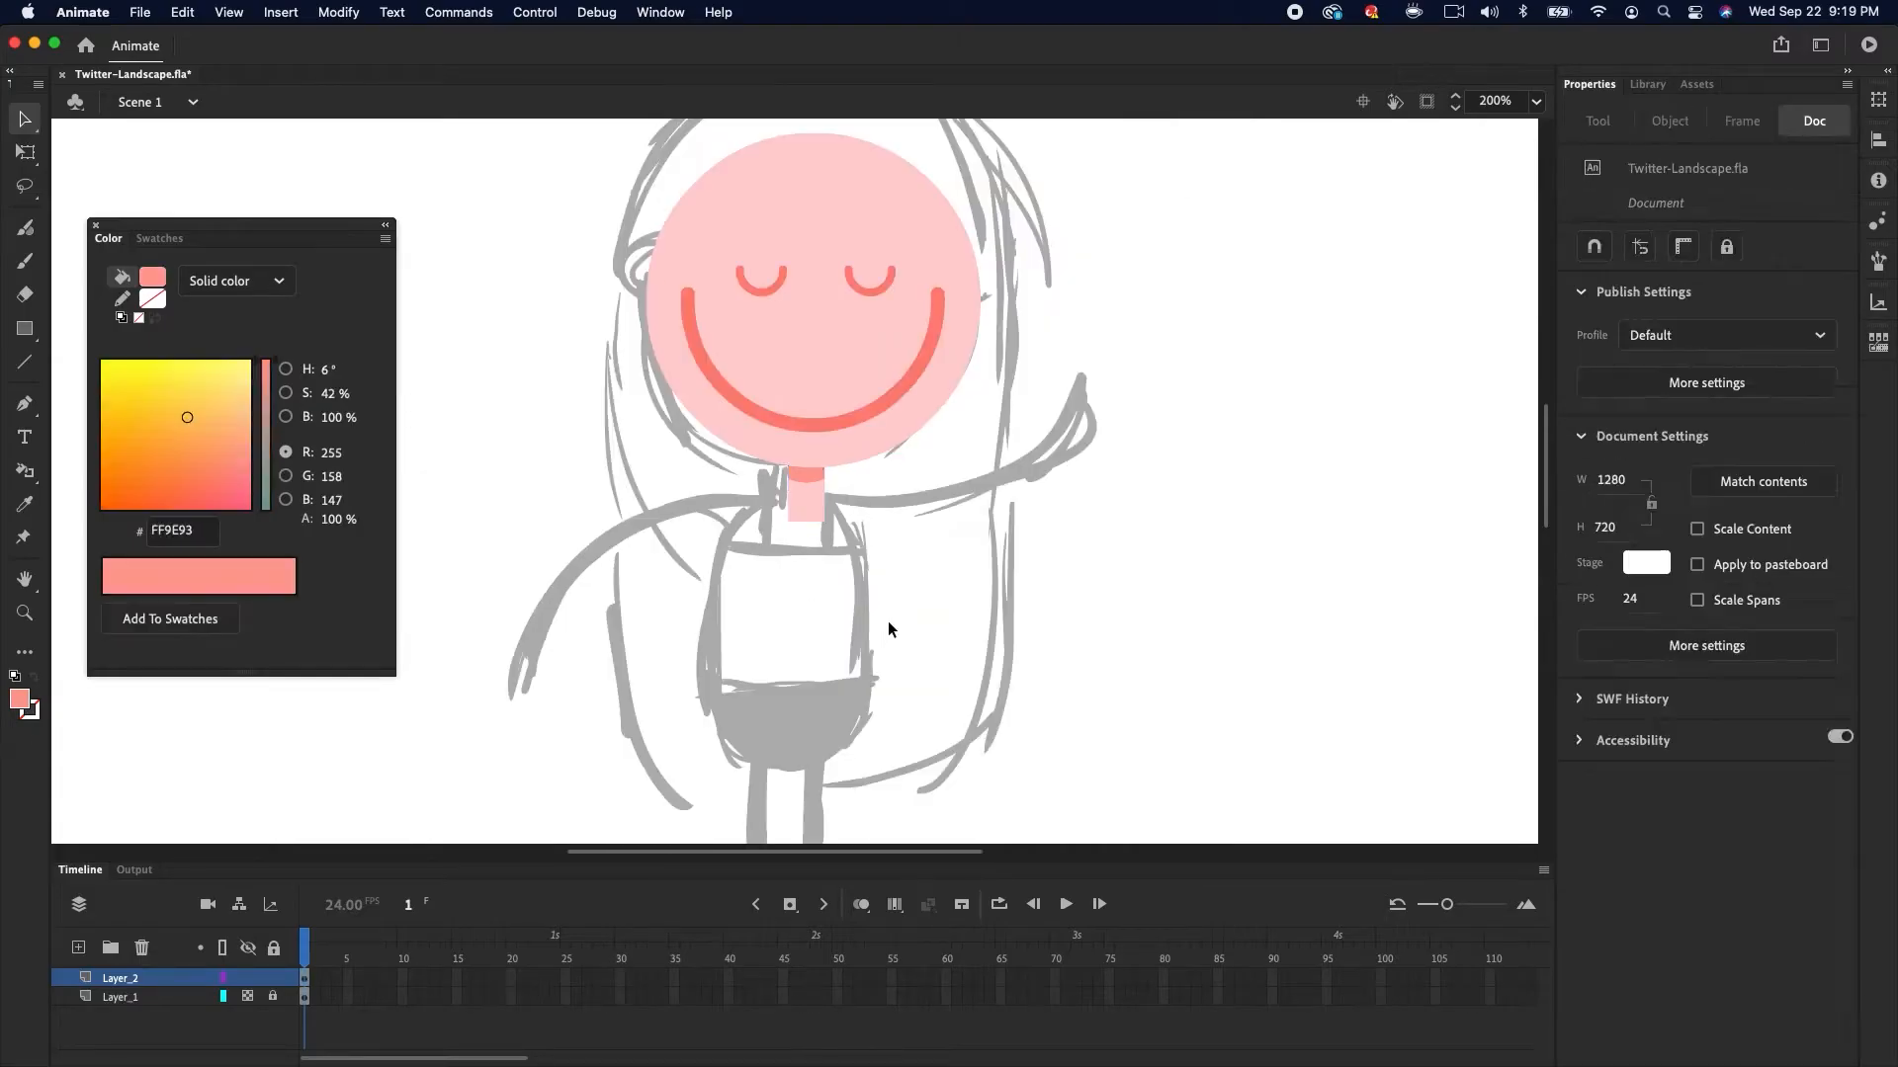
Set the fill to orange FF9933 and draw a circle over the head with the Oval tool for the hair
{"action": "left_click_drag", "start_coordinate": [877, 640], "coordinate": [820, 786]}
{"action": "left_click", "coordinate": [153, 277]}
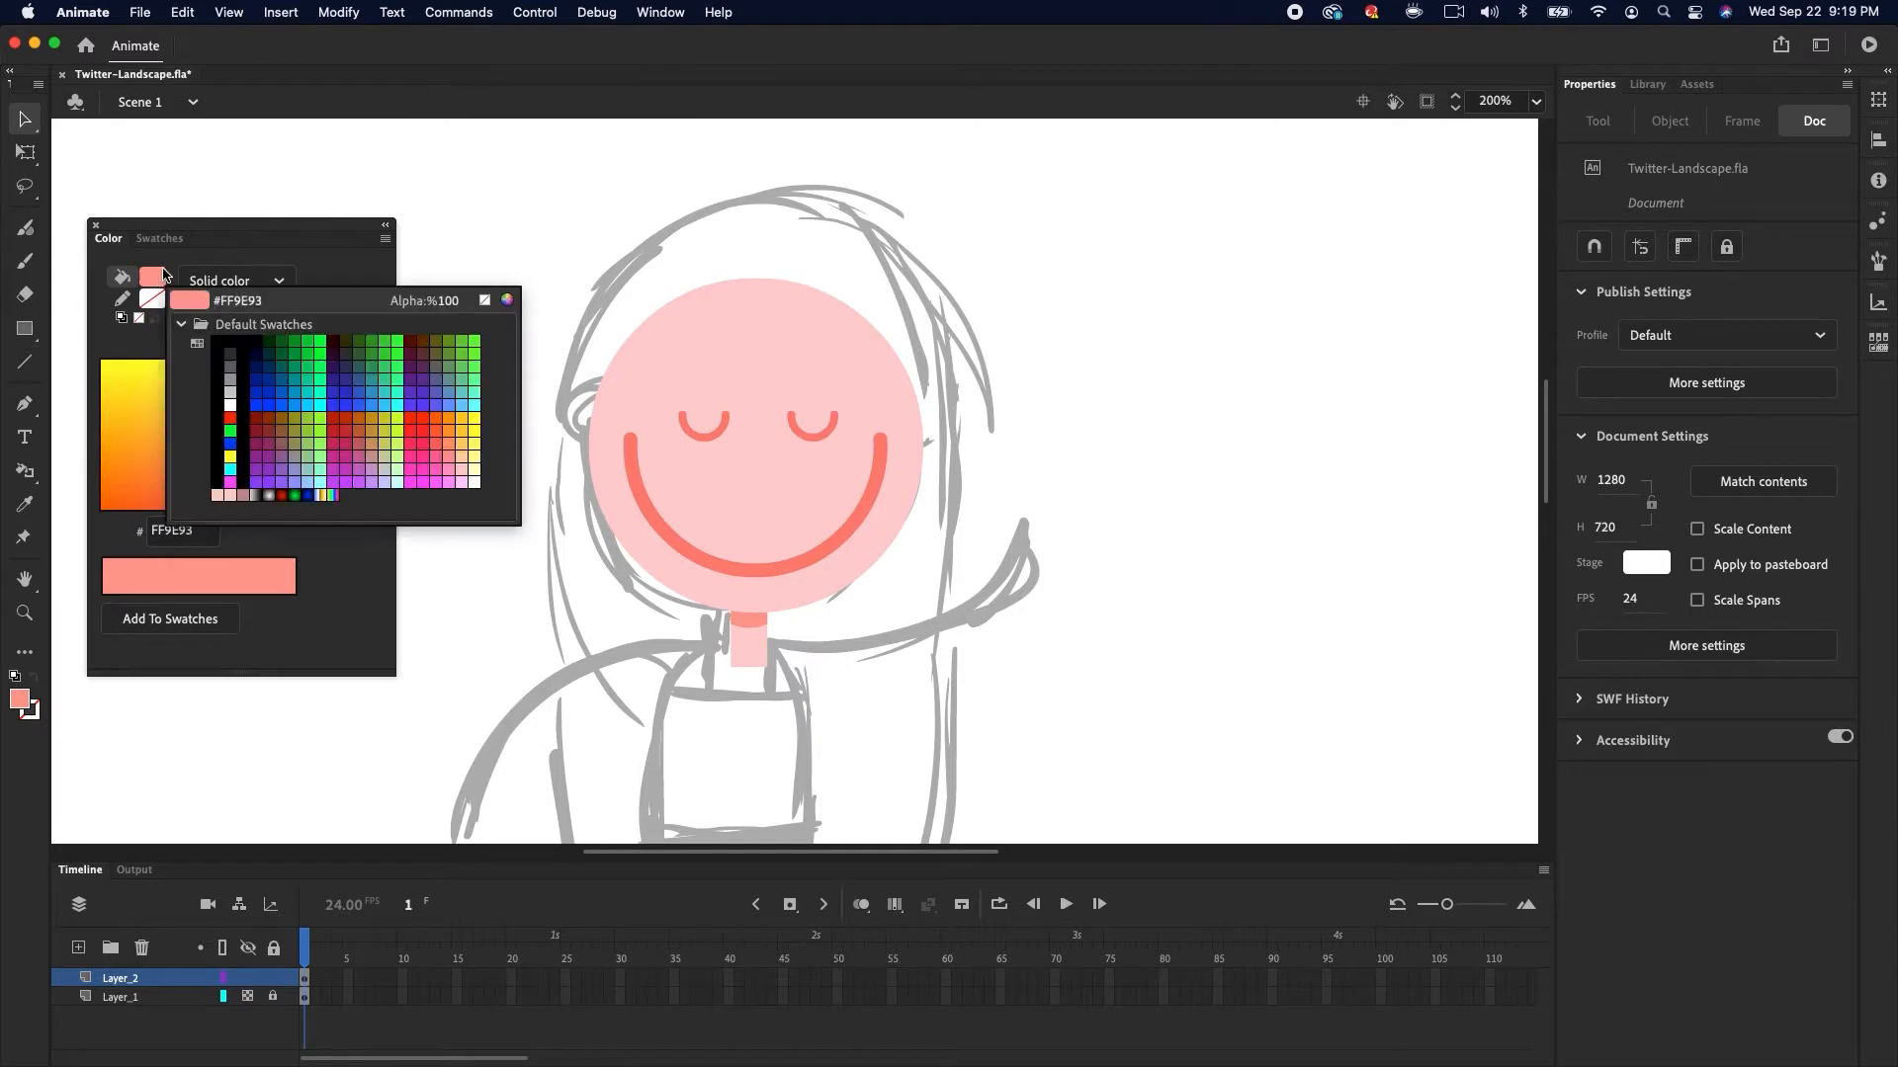
{"action": "left_click", "coordinate": [448, 428]}
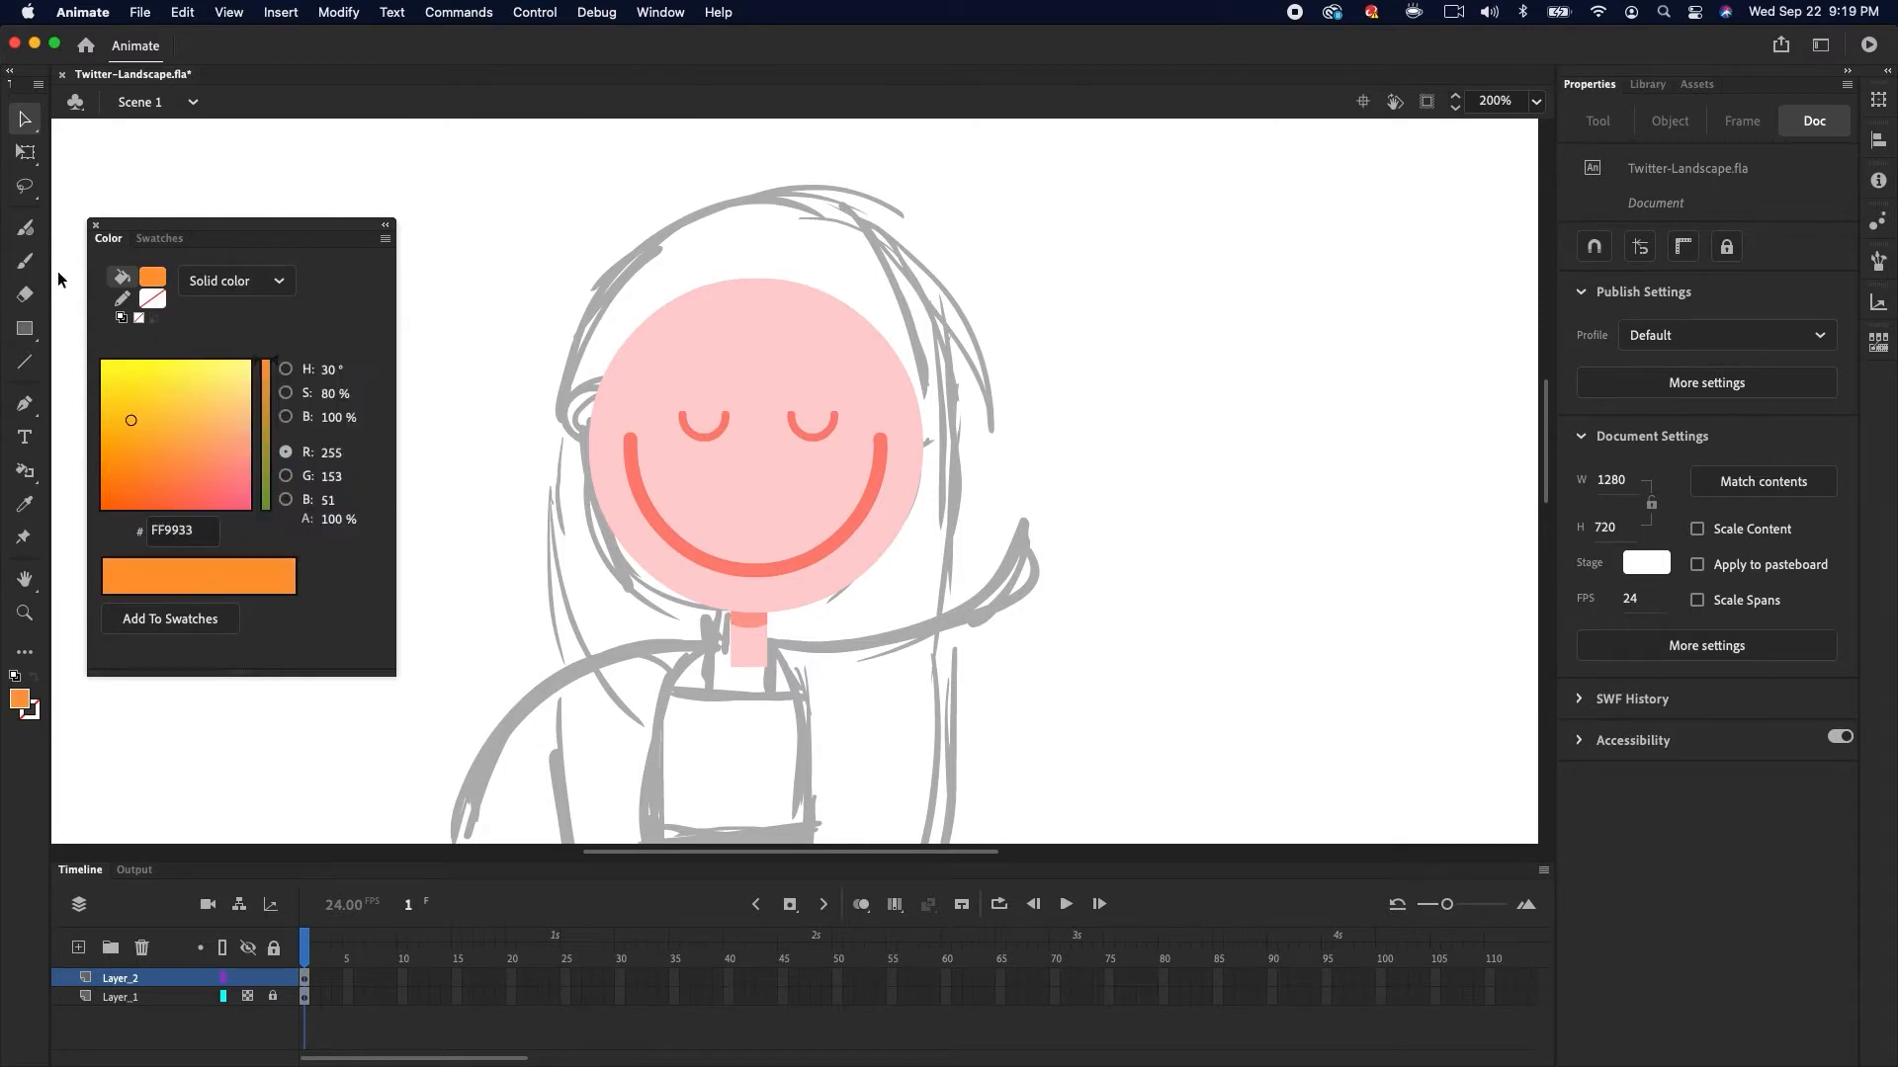
{"action": "left_click", "coordinate": [24, 329]}
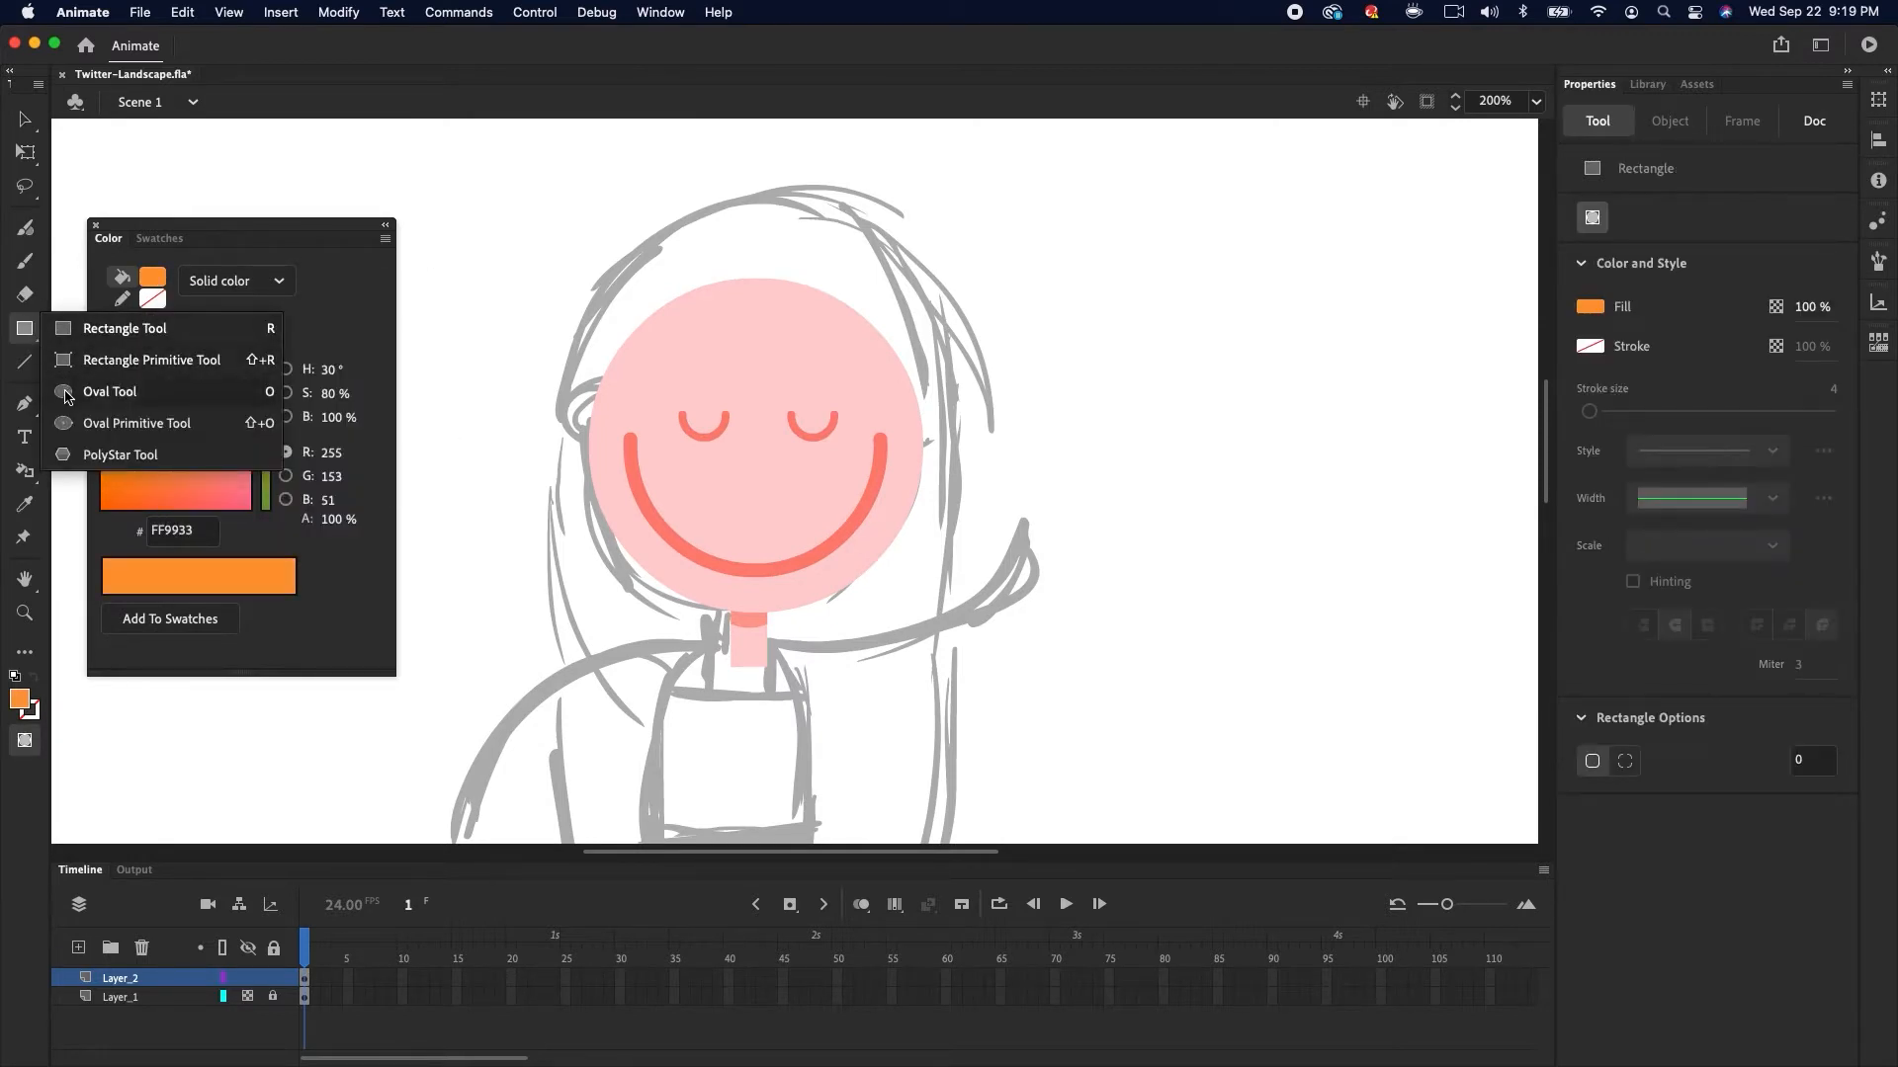
{"action": "left_click", "coordinate": [67, 393]}
{"action": "left_click_drag", "start_coordinate": [558, 215], "coordinate": [985, 547]}
{"action": "key", "text": "v"}
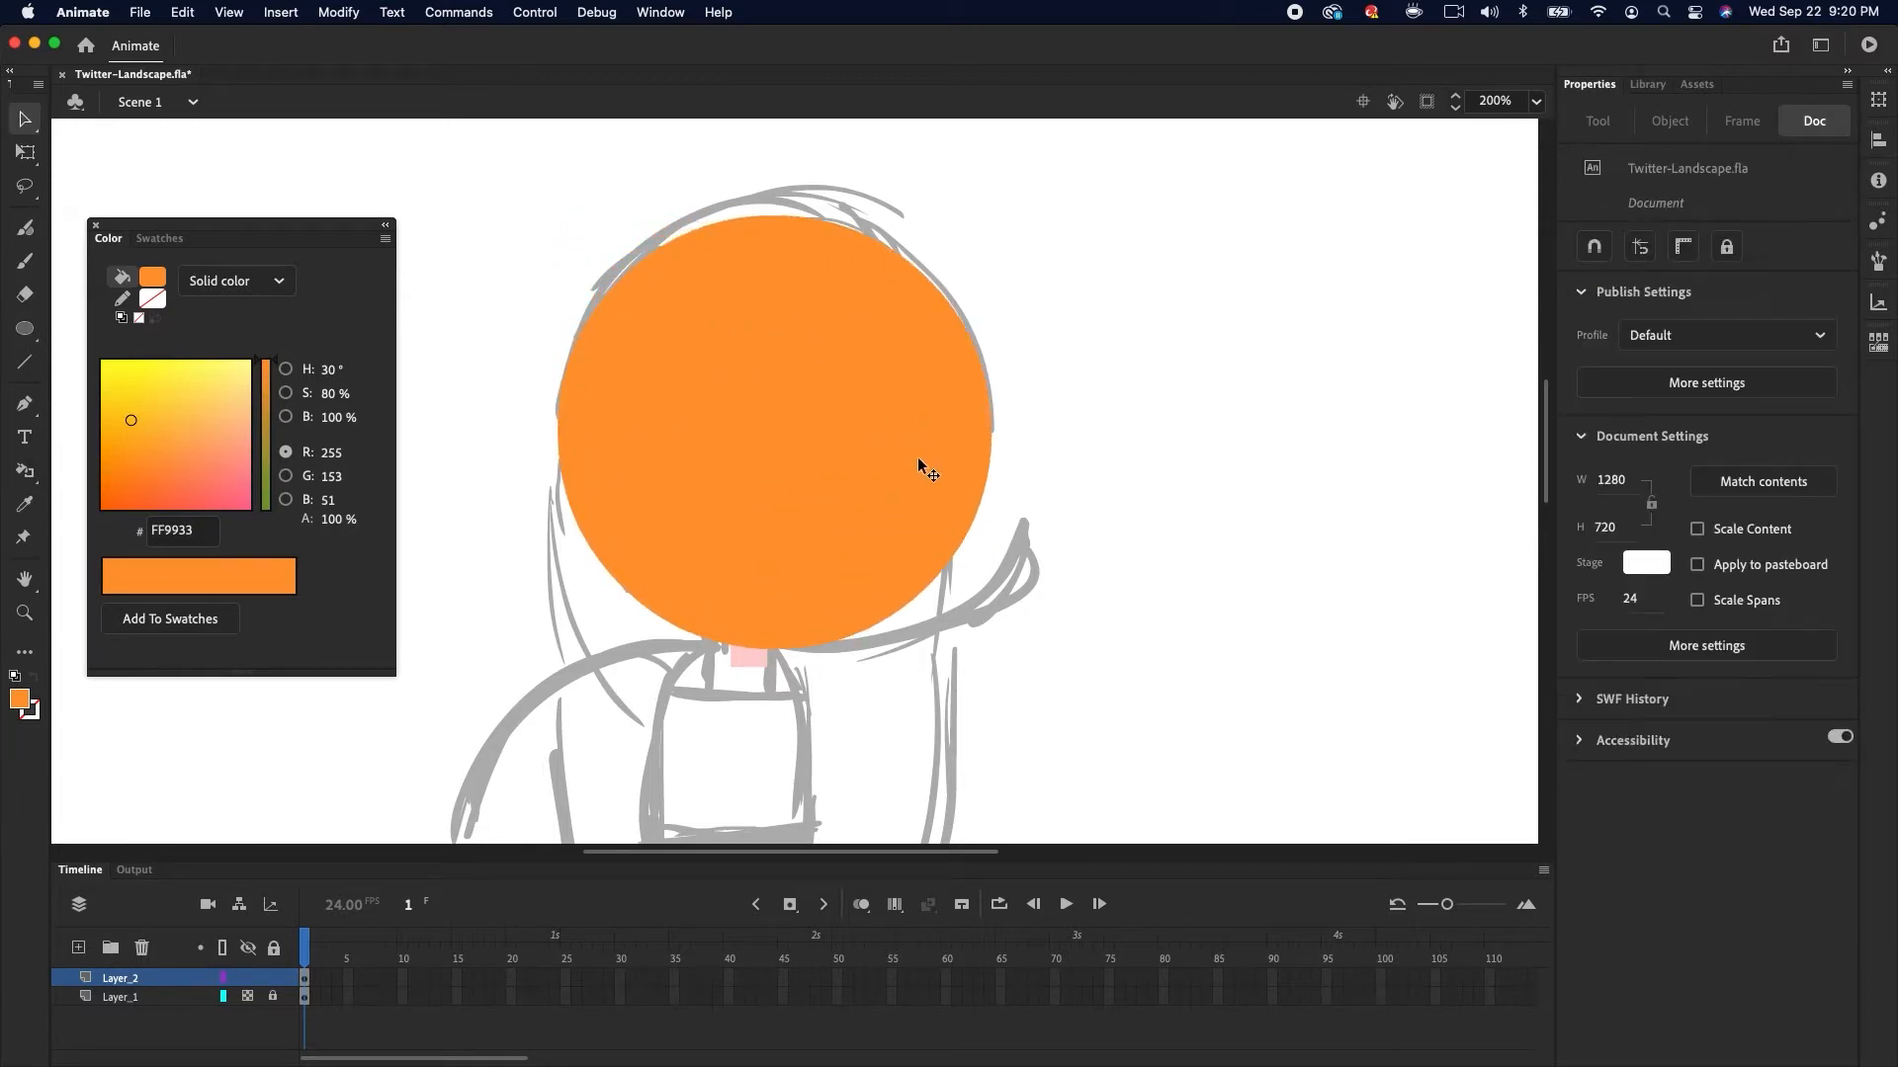
Delete the lower half of the orange circle, leaving a semicircular hair cap
{"action": "left_click", "coordinate": [913, 455]}
{"action": "left_click_drag", "start_coordinate": [913, 454], "coordinate": [911, 431]}
{"action": "double_click", "coordinate": [922, 424]}
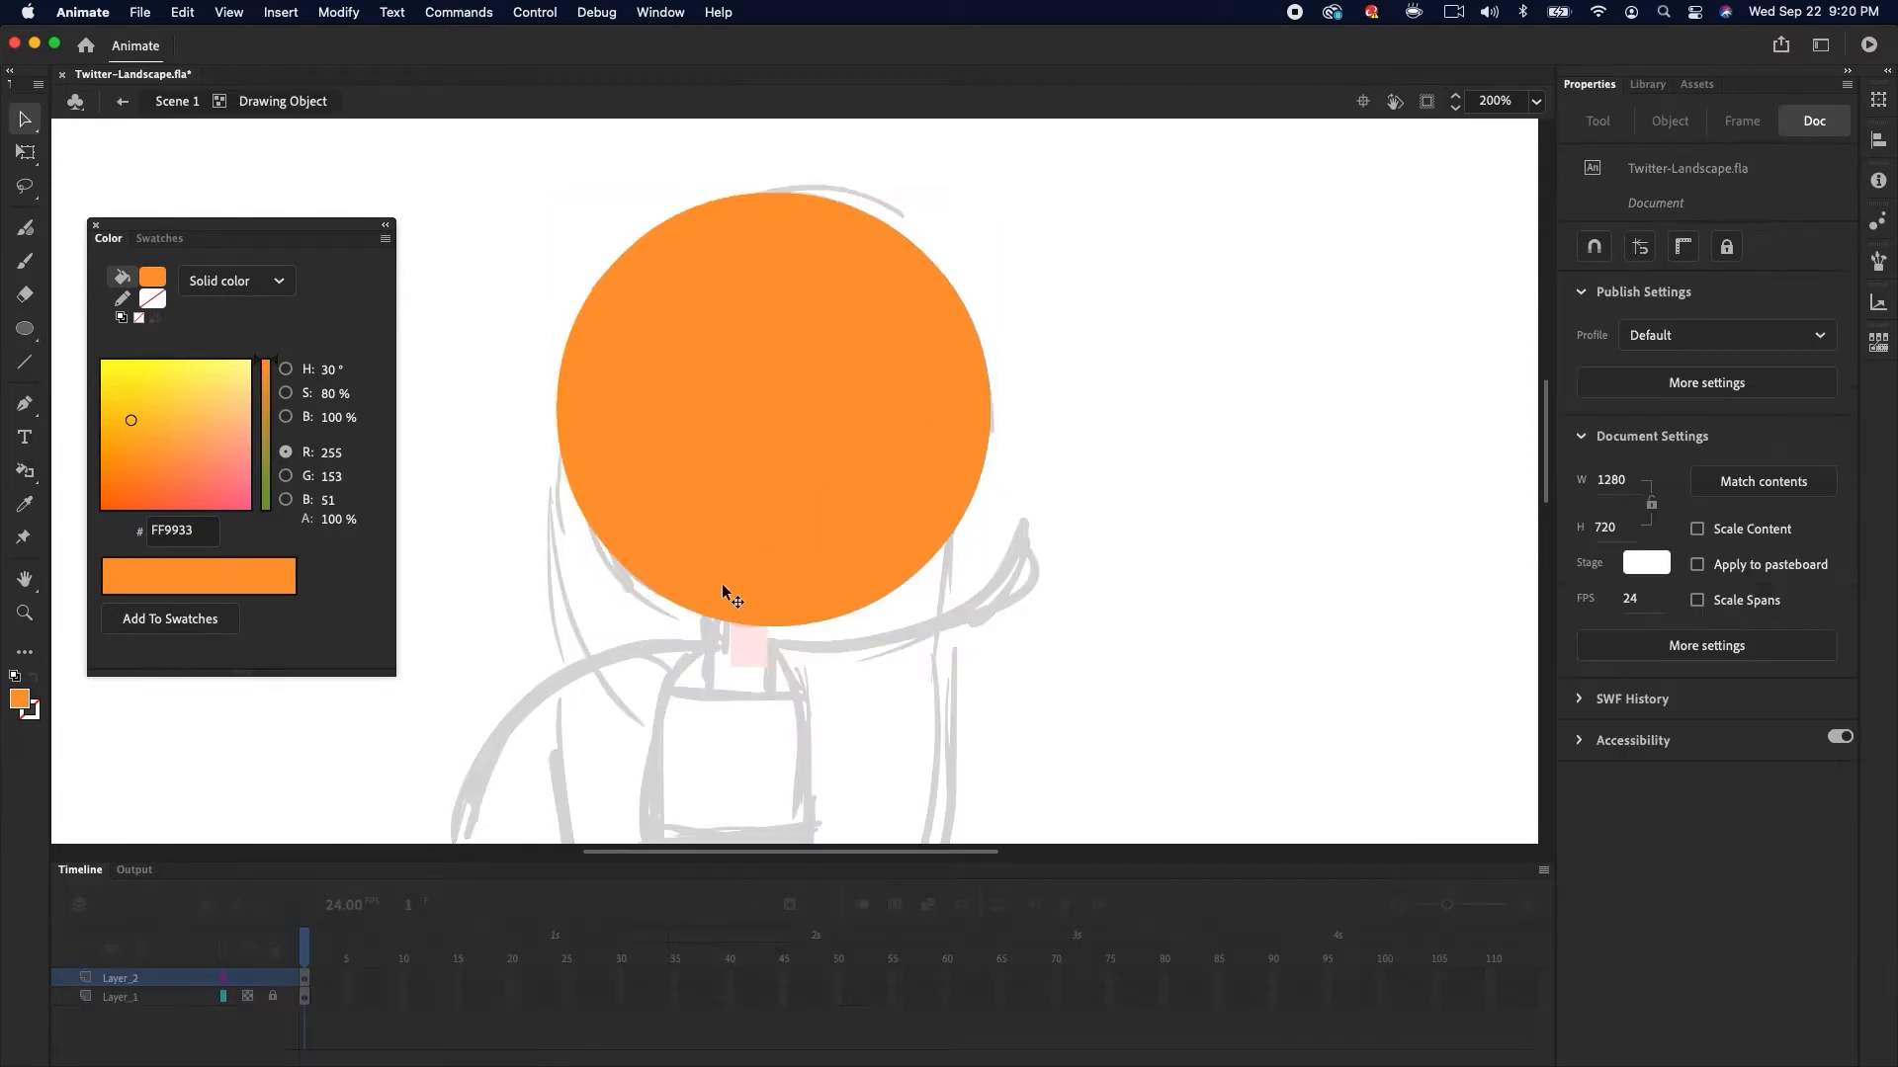
{"action": "left_click_drag", "start_coordinate": [512, 786], "coordinate": [1040, 389]}
{"action": "key", "text": "Delete"}
{"action": "double_click", "coordinate": [1000, 281]}
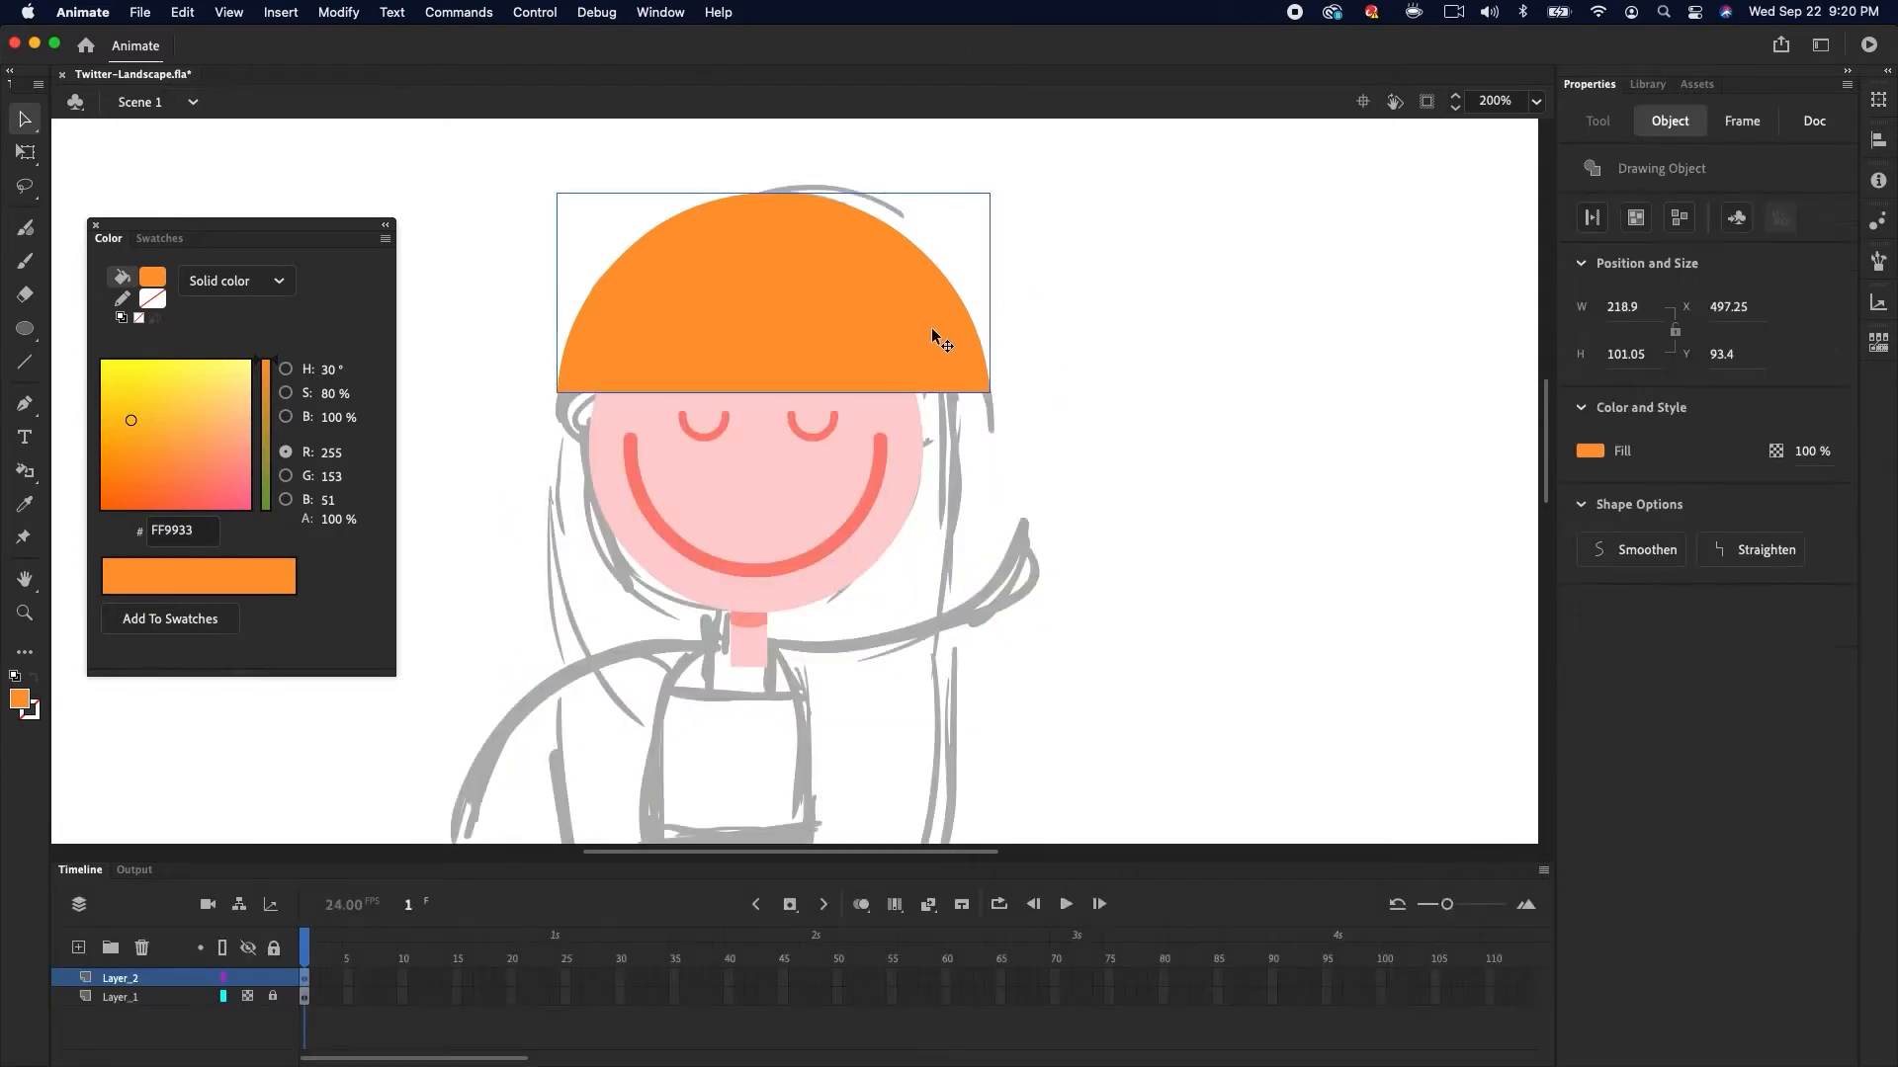
Scale the hair cap down to match the head's width and position it on top
{"action": "key", "text": "q"}
{"action": "left_click_drag", "start_coordinate": [991, 191], "coordinate": [959, 207]}
{"action": "left_click_drag", "start_coordinate": [888, 321], "coordinate": [884, 325]}
{"action": "key", "text": "v"}
{"action": "left_click", "coordinate": [973, 275]}
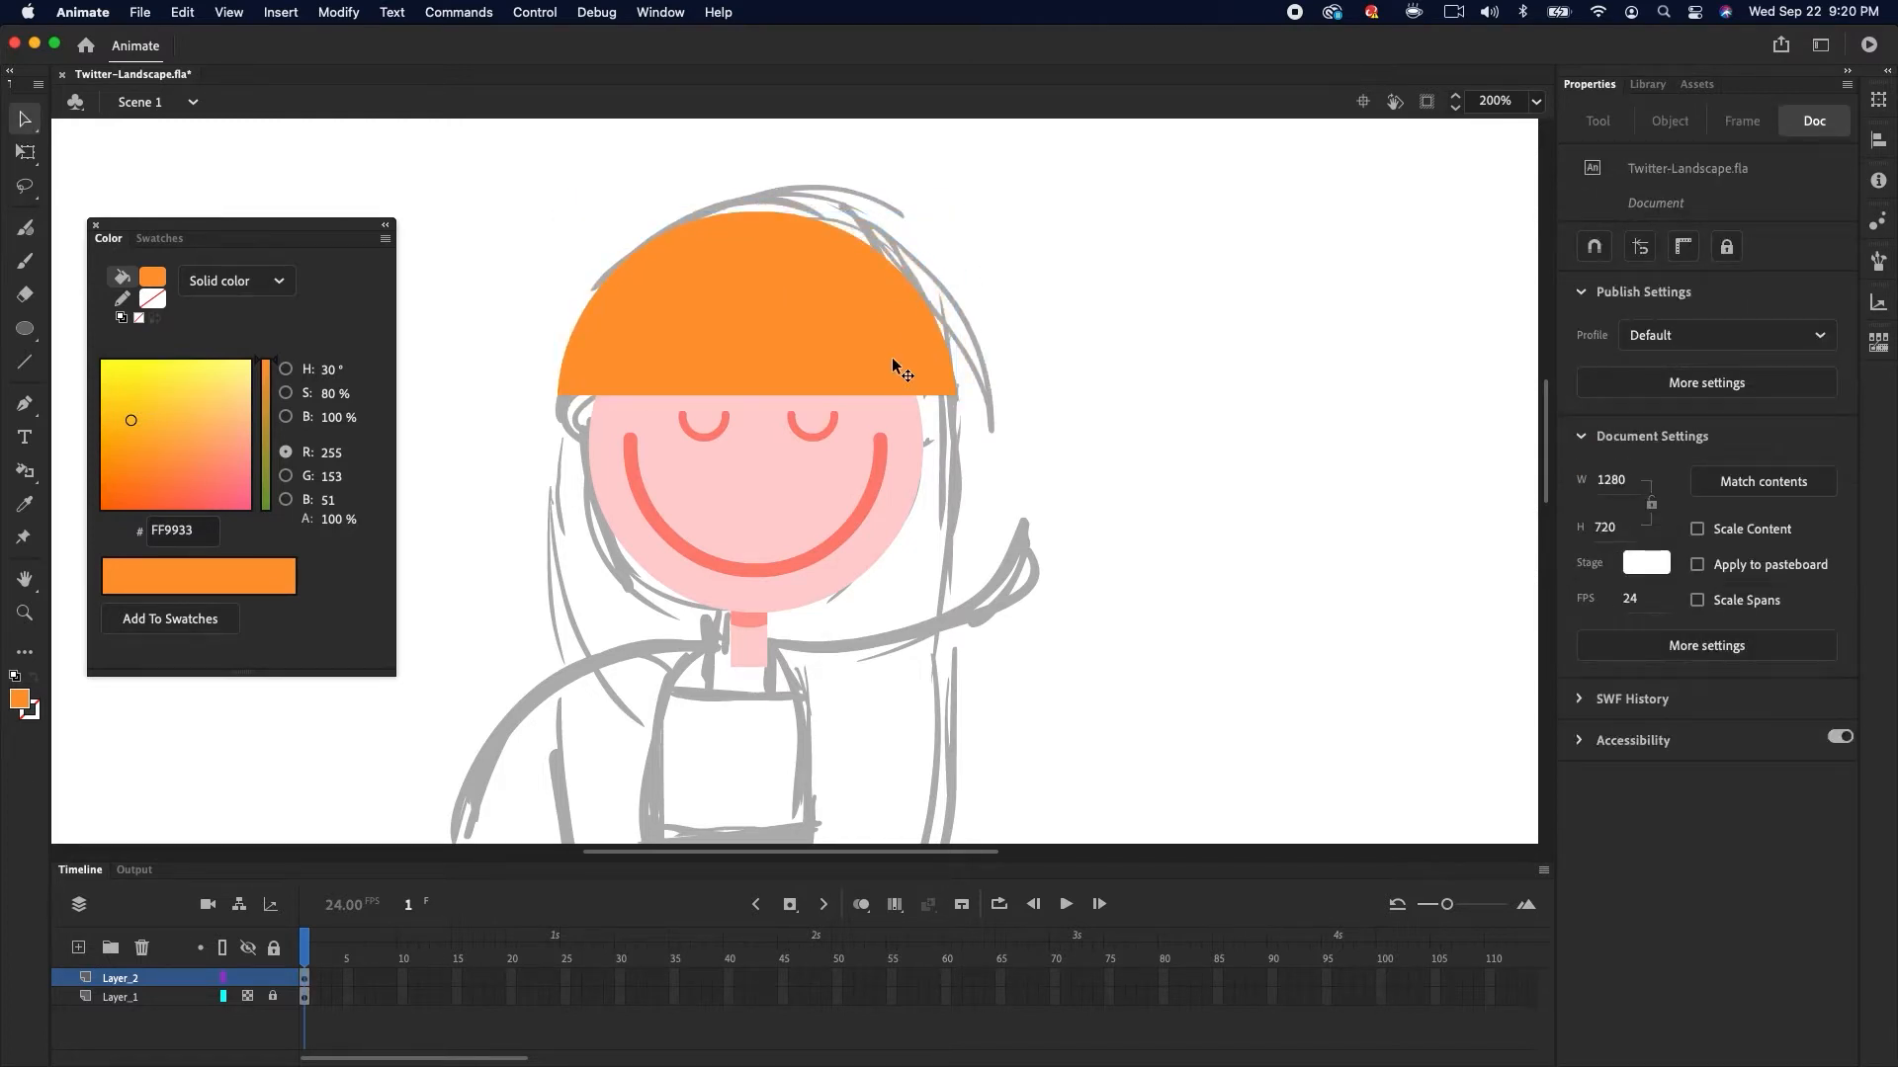
Bend the hair cap's lower edge into a wavy fringe and reshape its side corners
{"action": "left_click_drag", "start_coordinate": [755, 395], "coordinate": [733, 359]}
{"action": "double_click", "coordinate": [741, 340]}
{"action": "left_click_drag", "start_coordinate": [545, 236], "coordinate": [755, 441]}
{"action": "left_click_drag", "start_coordinate": [860, 379], "coordinate": [858, 408]}
{"action": "double_click", "coordinate": [1016, 296]}
{"action": "double_click", "coordinate": [773, 350]}
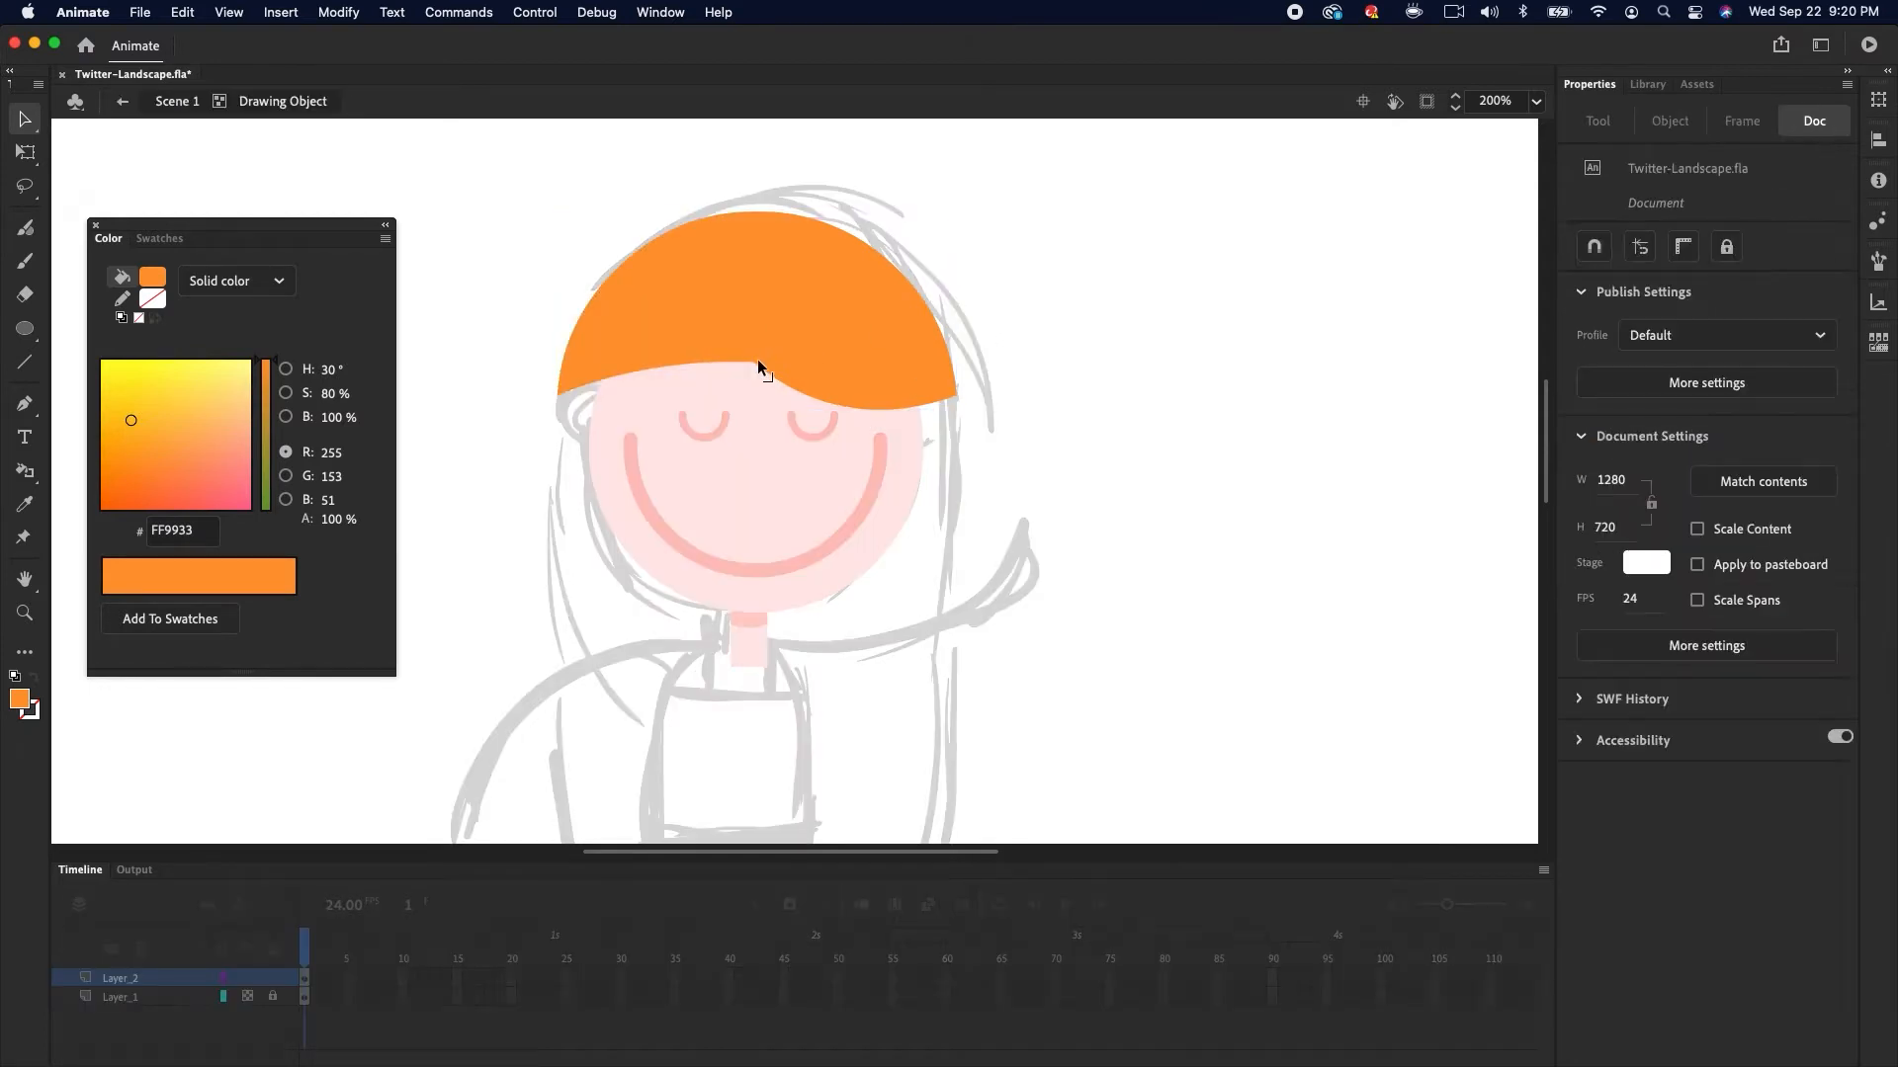
{"action": "left_click_drag", "start_coordinate": [753, 361], "coordinate": [710, 355]}
{"action": "mouse_move", "coordinate": [754, 374]}
{"action": "left_mouse_down"}
{"action": "mouse_move", "coordinate": [773, 385]}
{"action": "mouse_move", "coordinate": [748, 386]}
{"action": "left_mouse_up"}
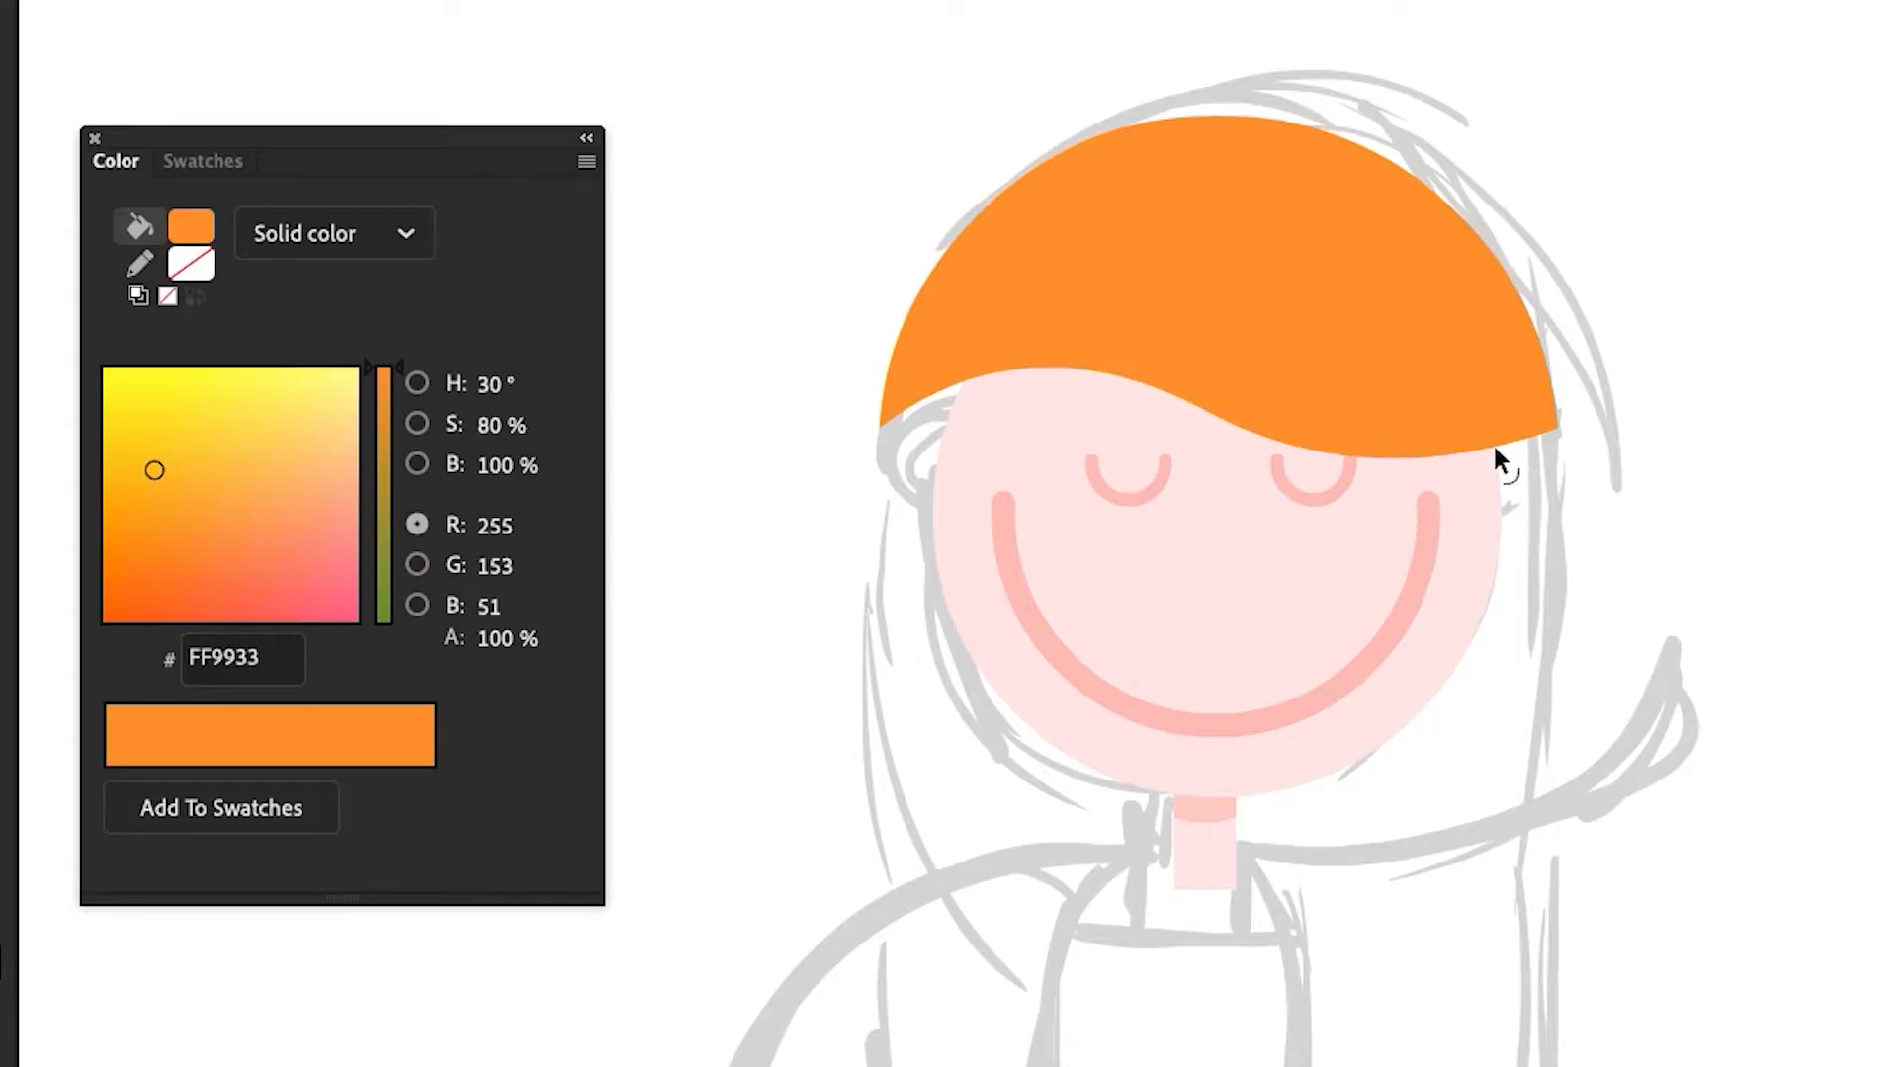
{"action": "left_click_drag", "start_coordinate": [1553, 428], "coordinate": [1518, 441]}
{"action": "left_click_drag", "start_coordinate": [1218, 407], "coordinate": [1146, 322]}
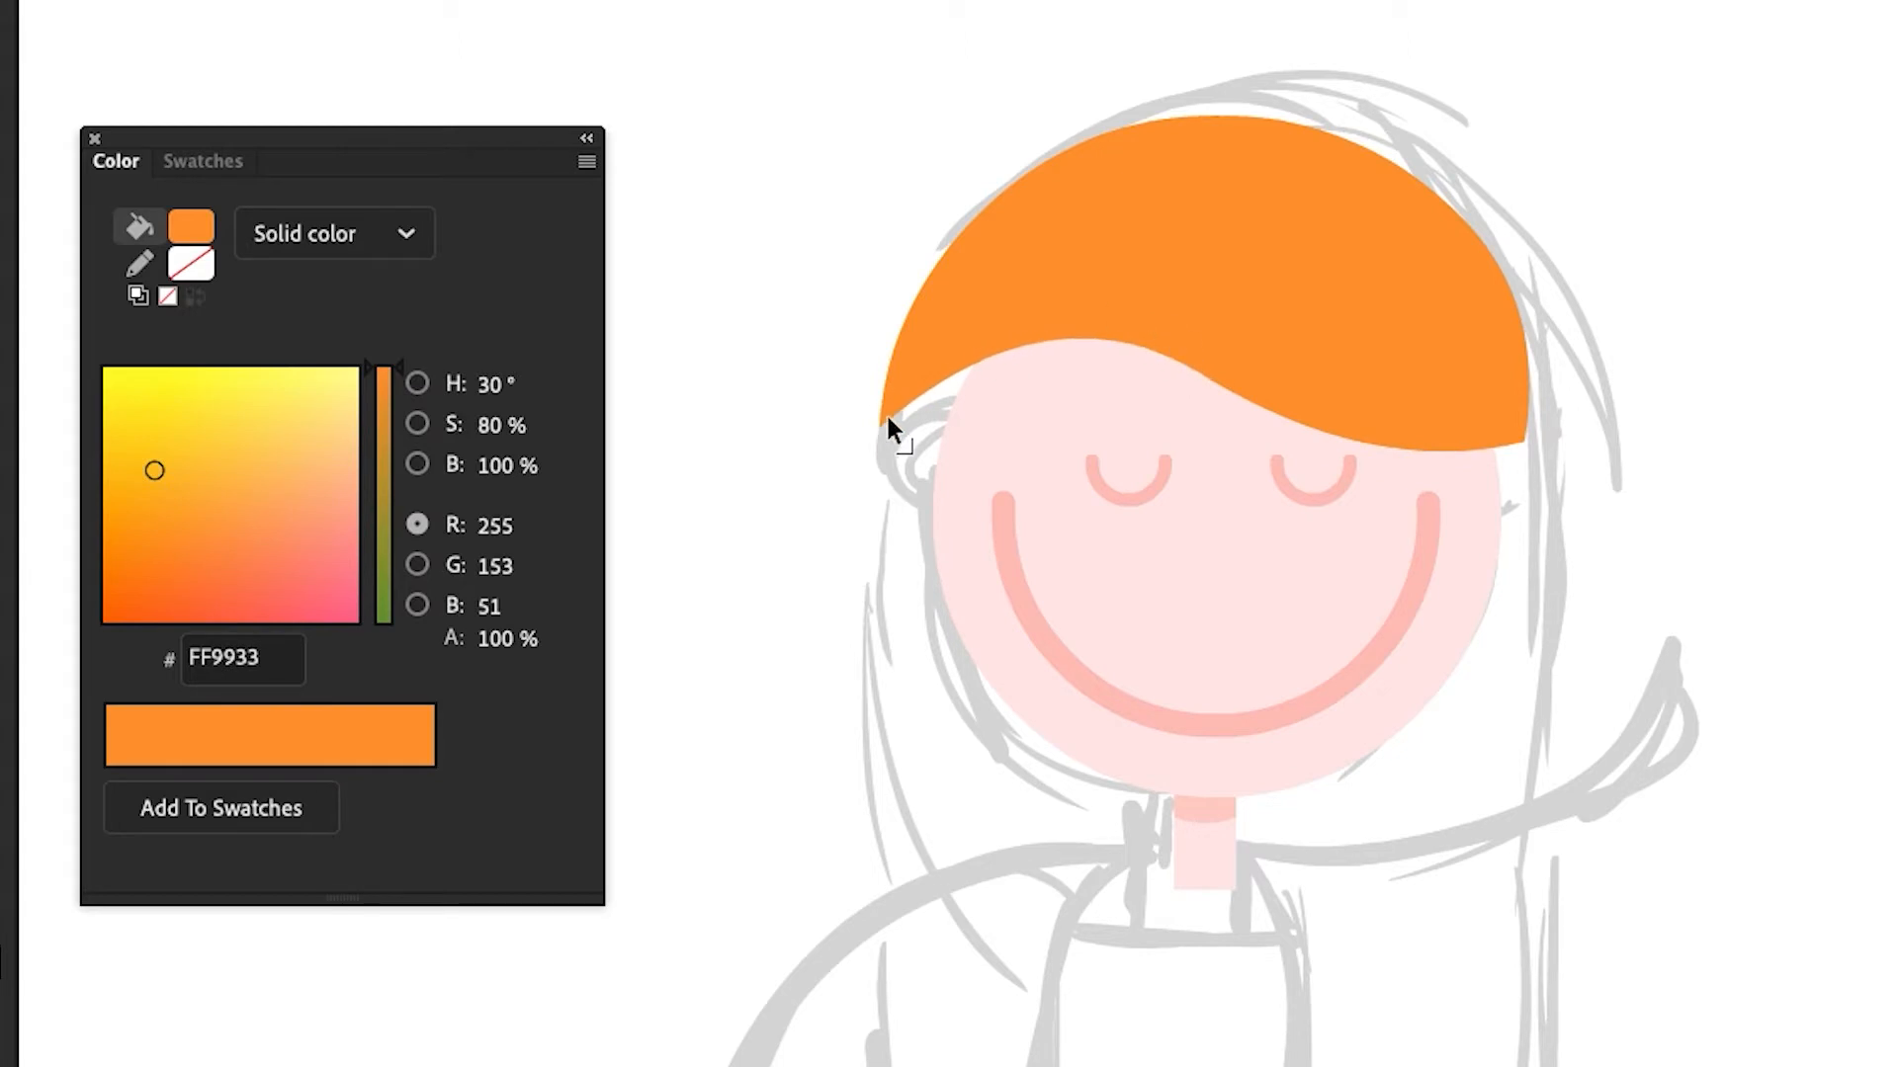
Pull the hair cap's left corner and lower edge so the fringe fits around the face
{"action": "left_click_drag", "start_coordinate": [887, 423], "coordinate": [933, 413]}
{"action": "left_click_drag", "start_coordinate": [1360, 442], "coordinate": [1363, 451]}
{"action": "mouse_move", "coordinate": [1233, 394]}
{"action": "left_mouse_down"}
{"action": "mouse_move", "coordinate": [1241, 372]}
{"action": "mouse_move", "coordinate": [1235, 395]}
{"action": "left_mouse_up"}
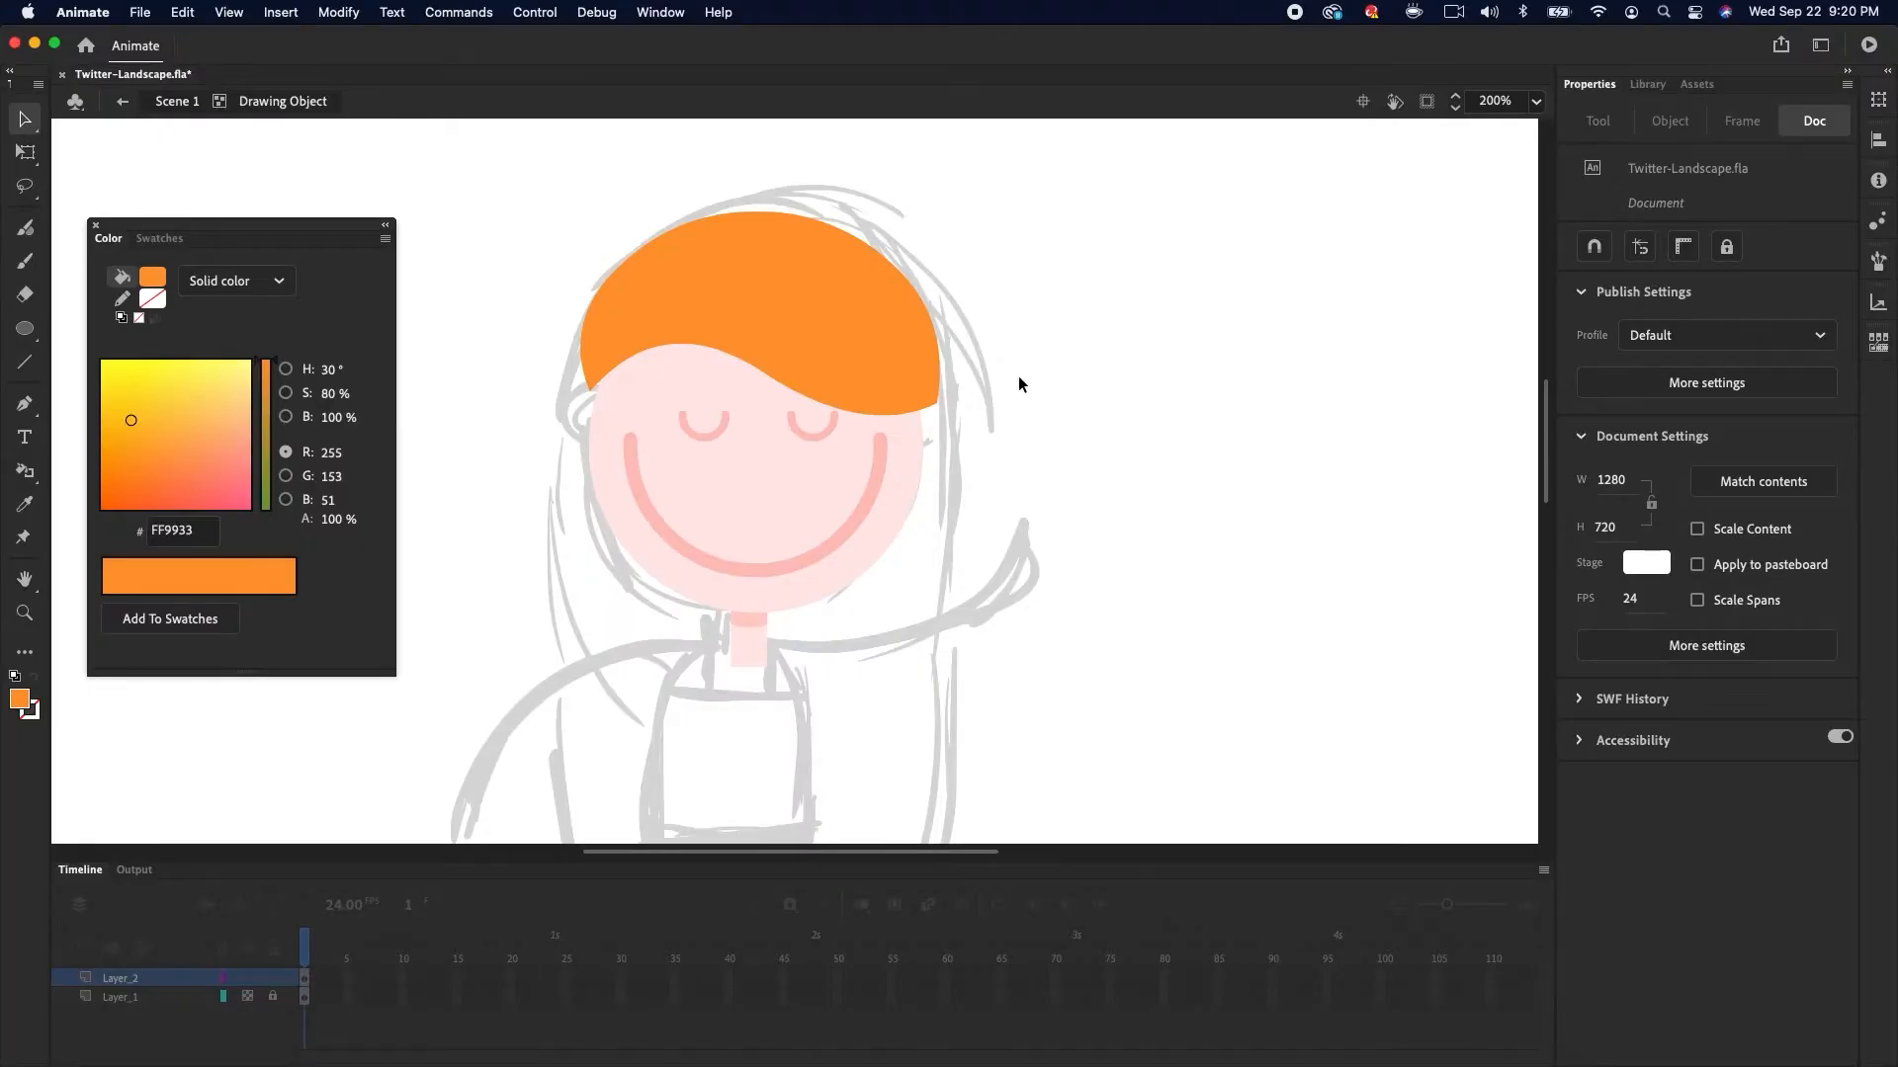
{"action": "double_click", "coordinate": [1663, 399]}
{"action": "left_click", "coordinate": [1686, 392]}
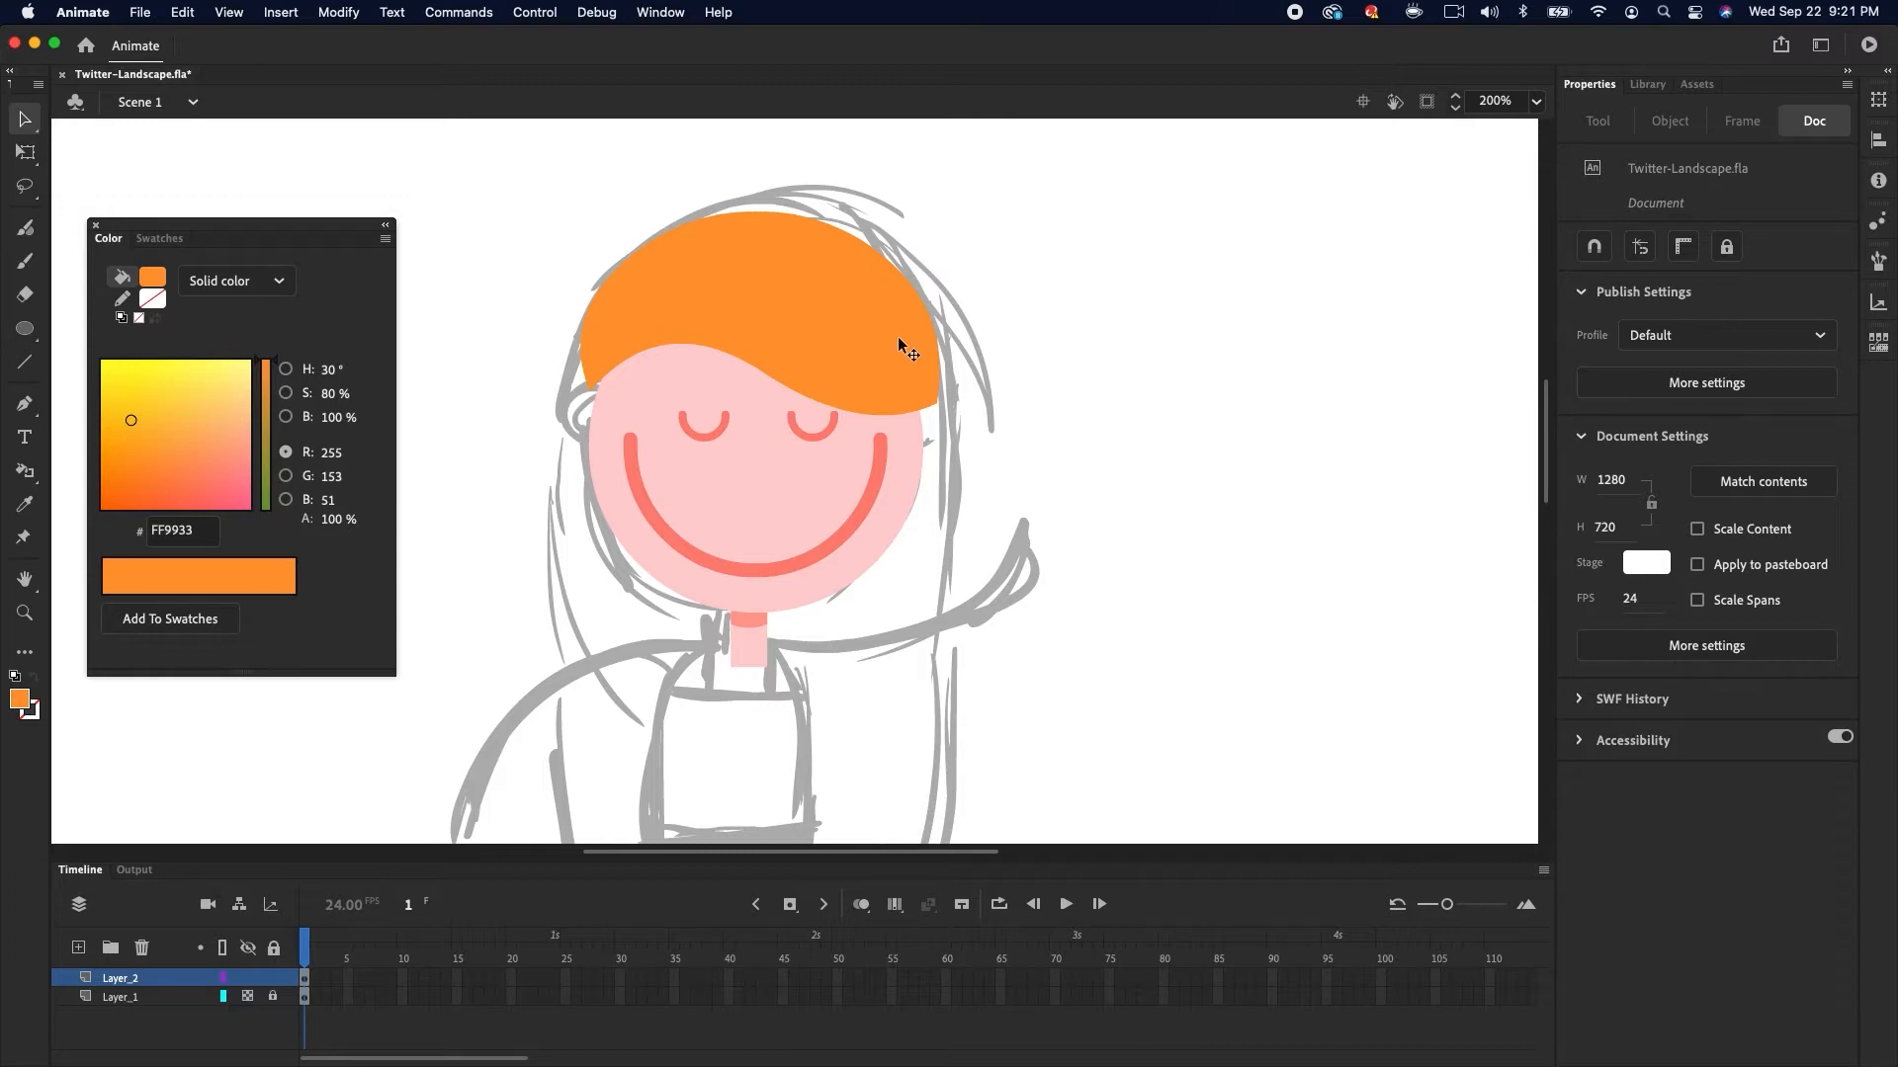
Copy and paste the pink face circle, then scale it down into an ear on the head's left side
{"action": "left_click", "coordinate": [655, 376]}
{"action": "key", "text": "super+c"}
{"action": "left_click", "coordinate": [1016, 344]}
{"action": "key", "text": "super+v"}
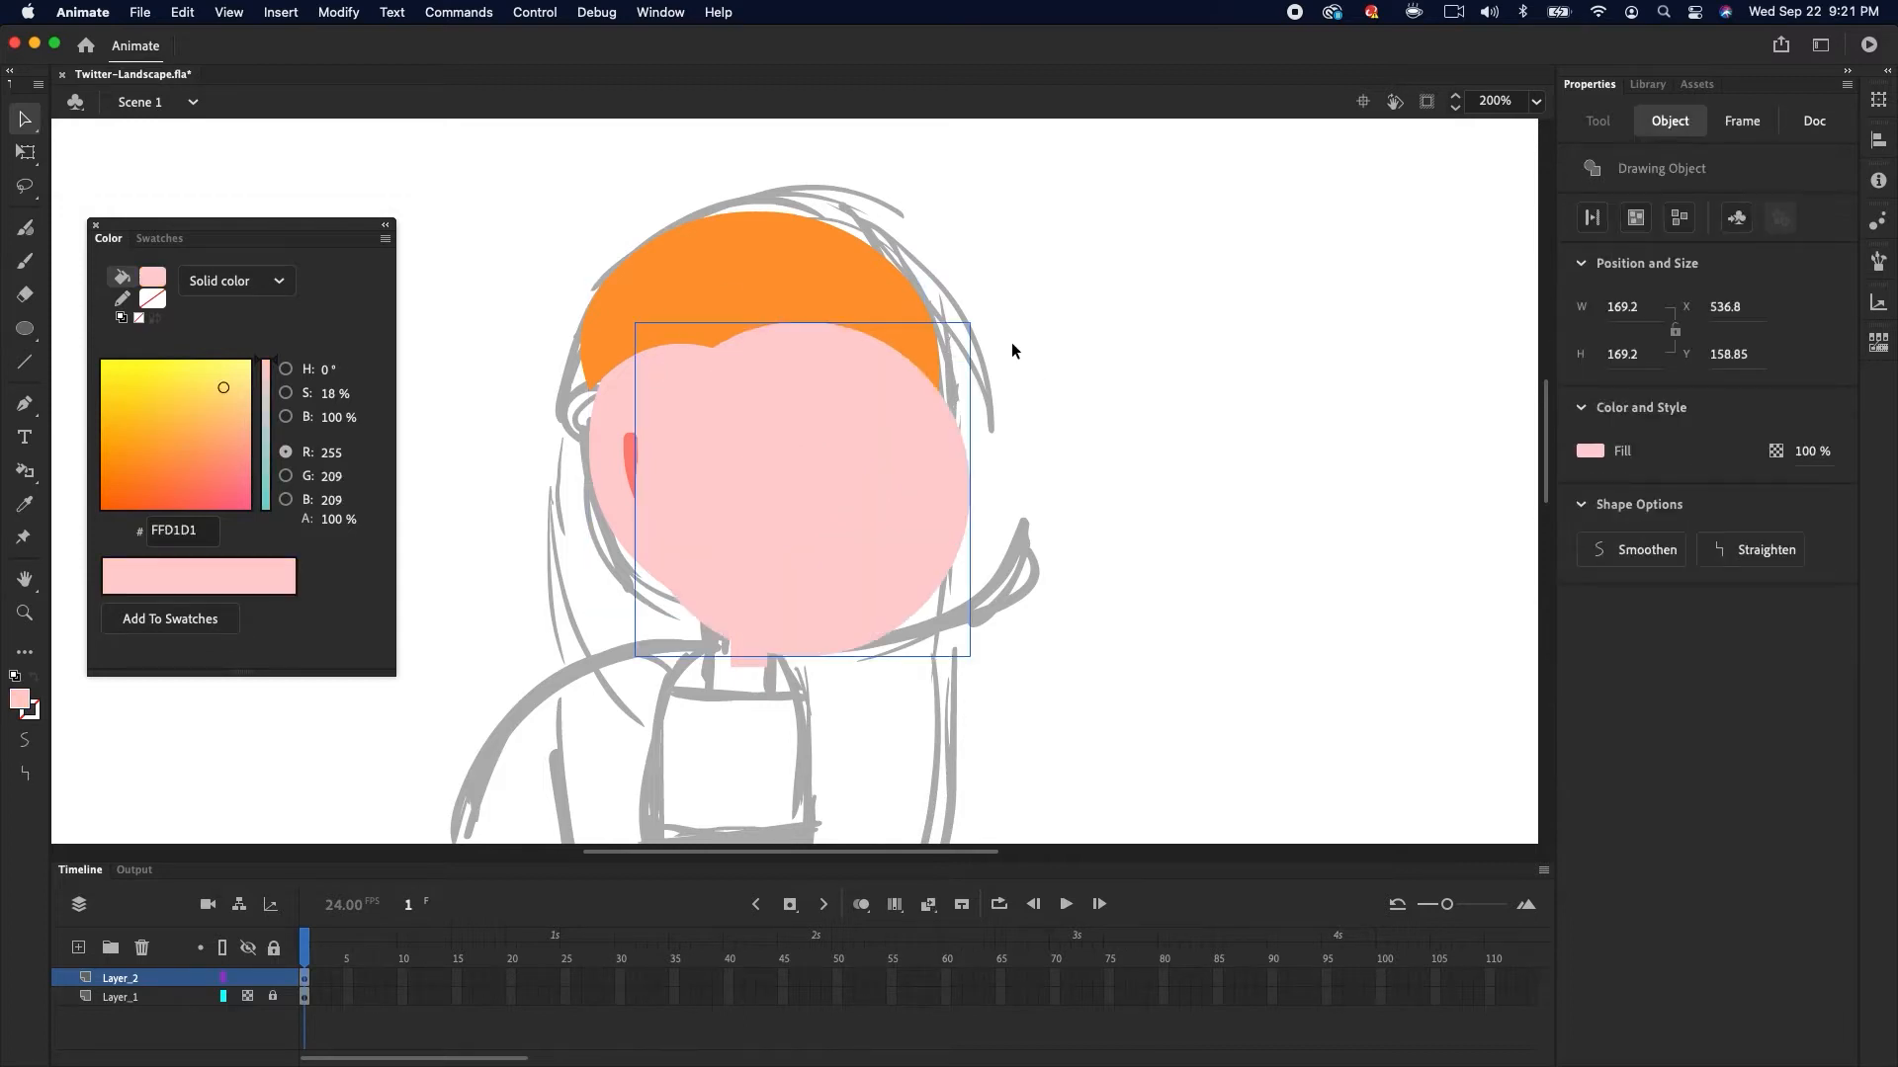
{"action": "key", "text": "q"}
{"action": "left_click_drag", "start_coordinate": [969, 323], "coordinate": [837, 434]}
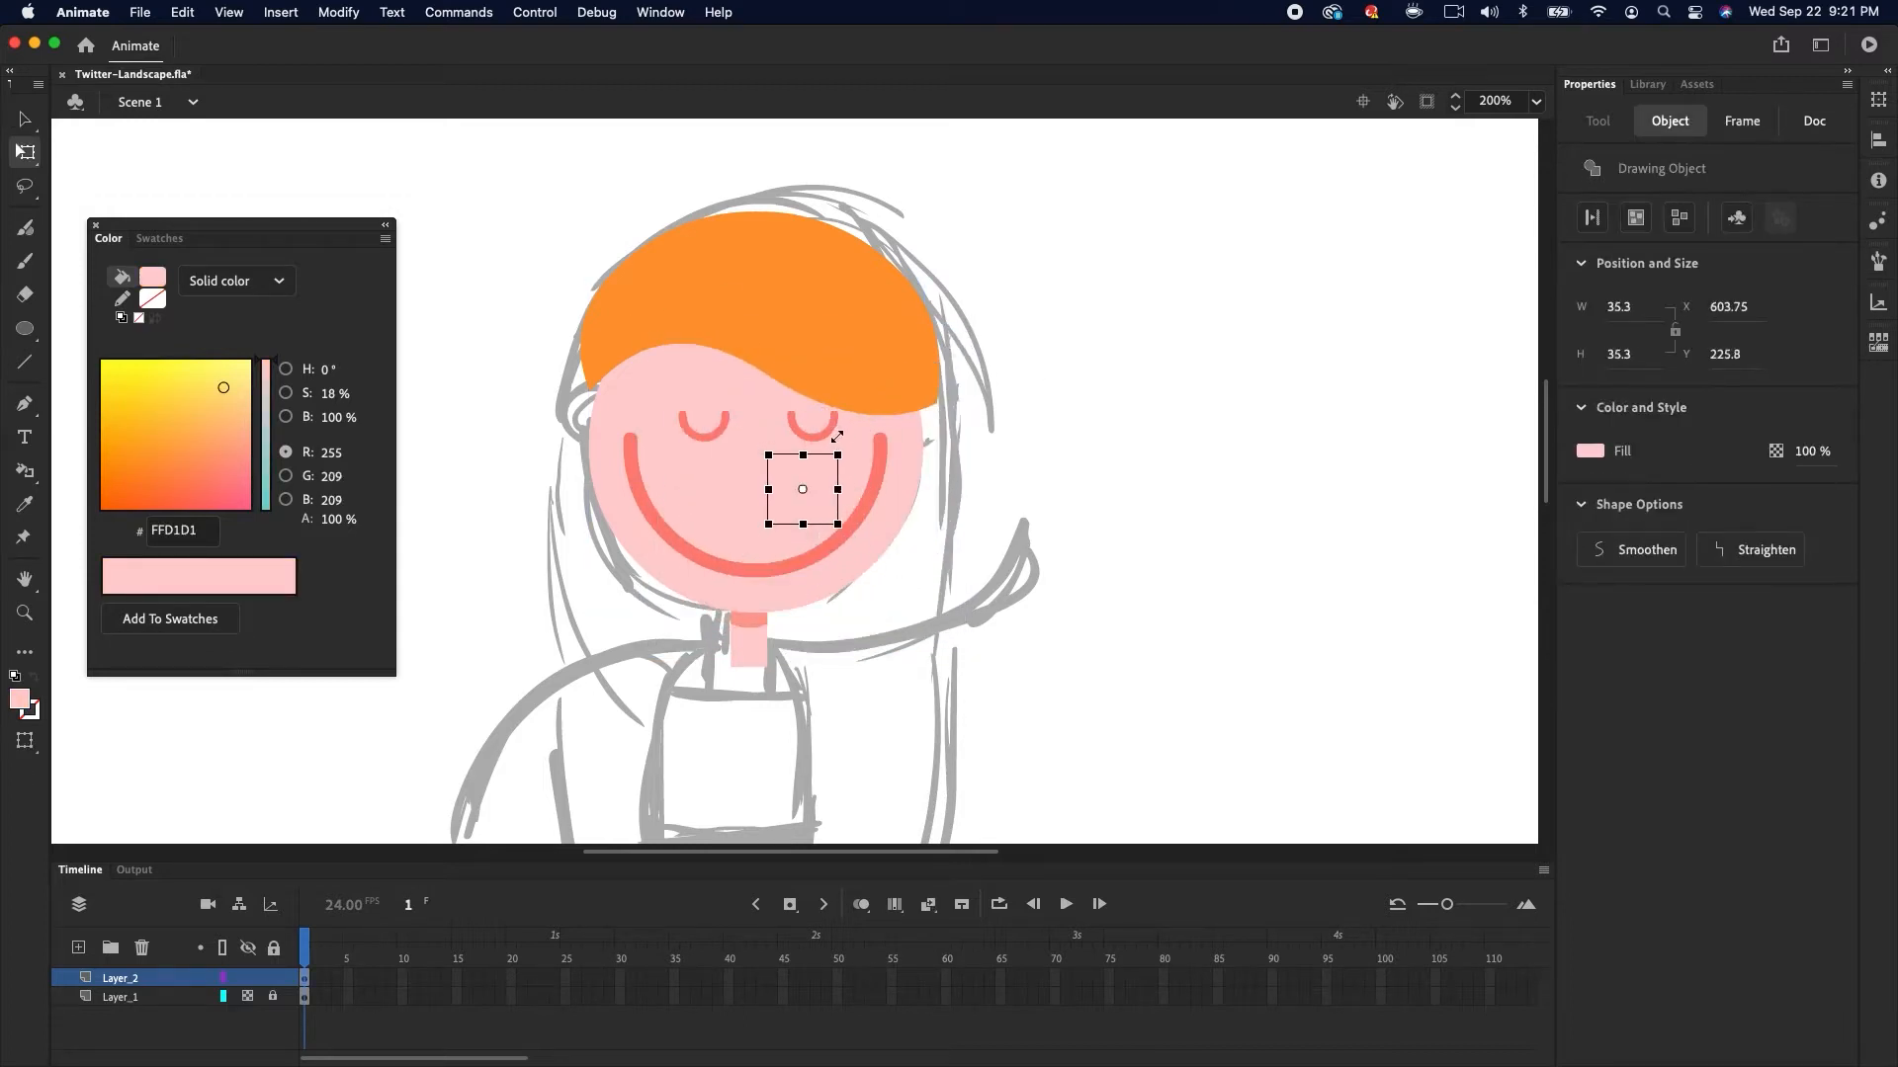
{"action": "left_click_drag", "start_coordinate": [746, 490], "coordinate": [601, 389]}
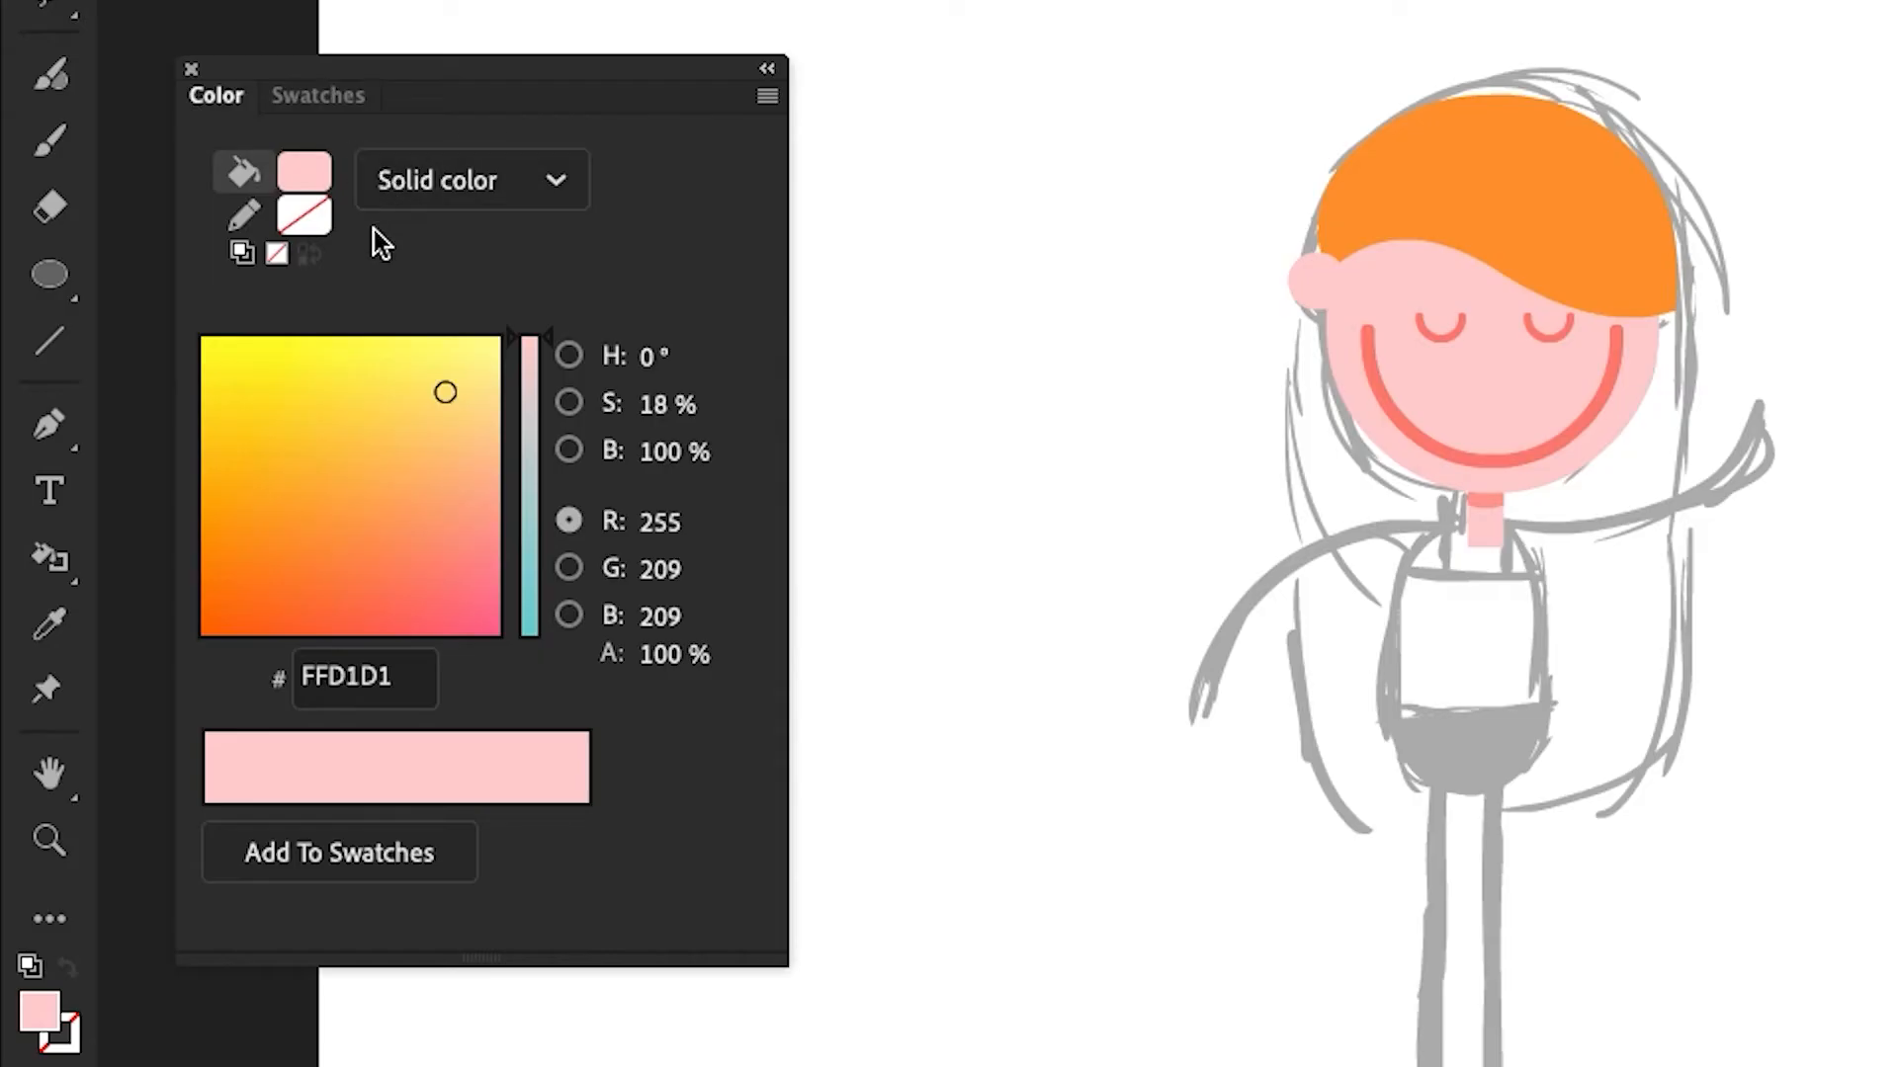
Draw a Rectangle Primitive body with a corner radius of 100 below the neck, about 86 by 137 px
{"action": "left_click", "coordinate": [53, 275]}
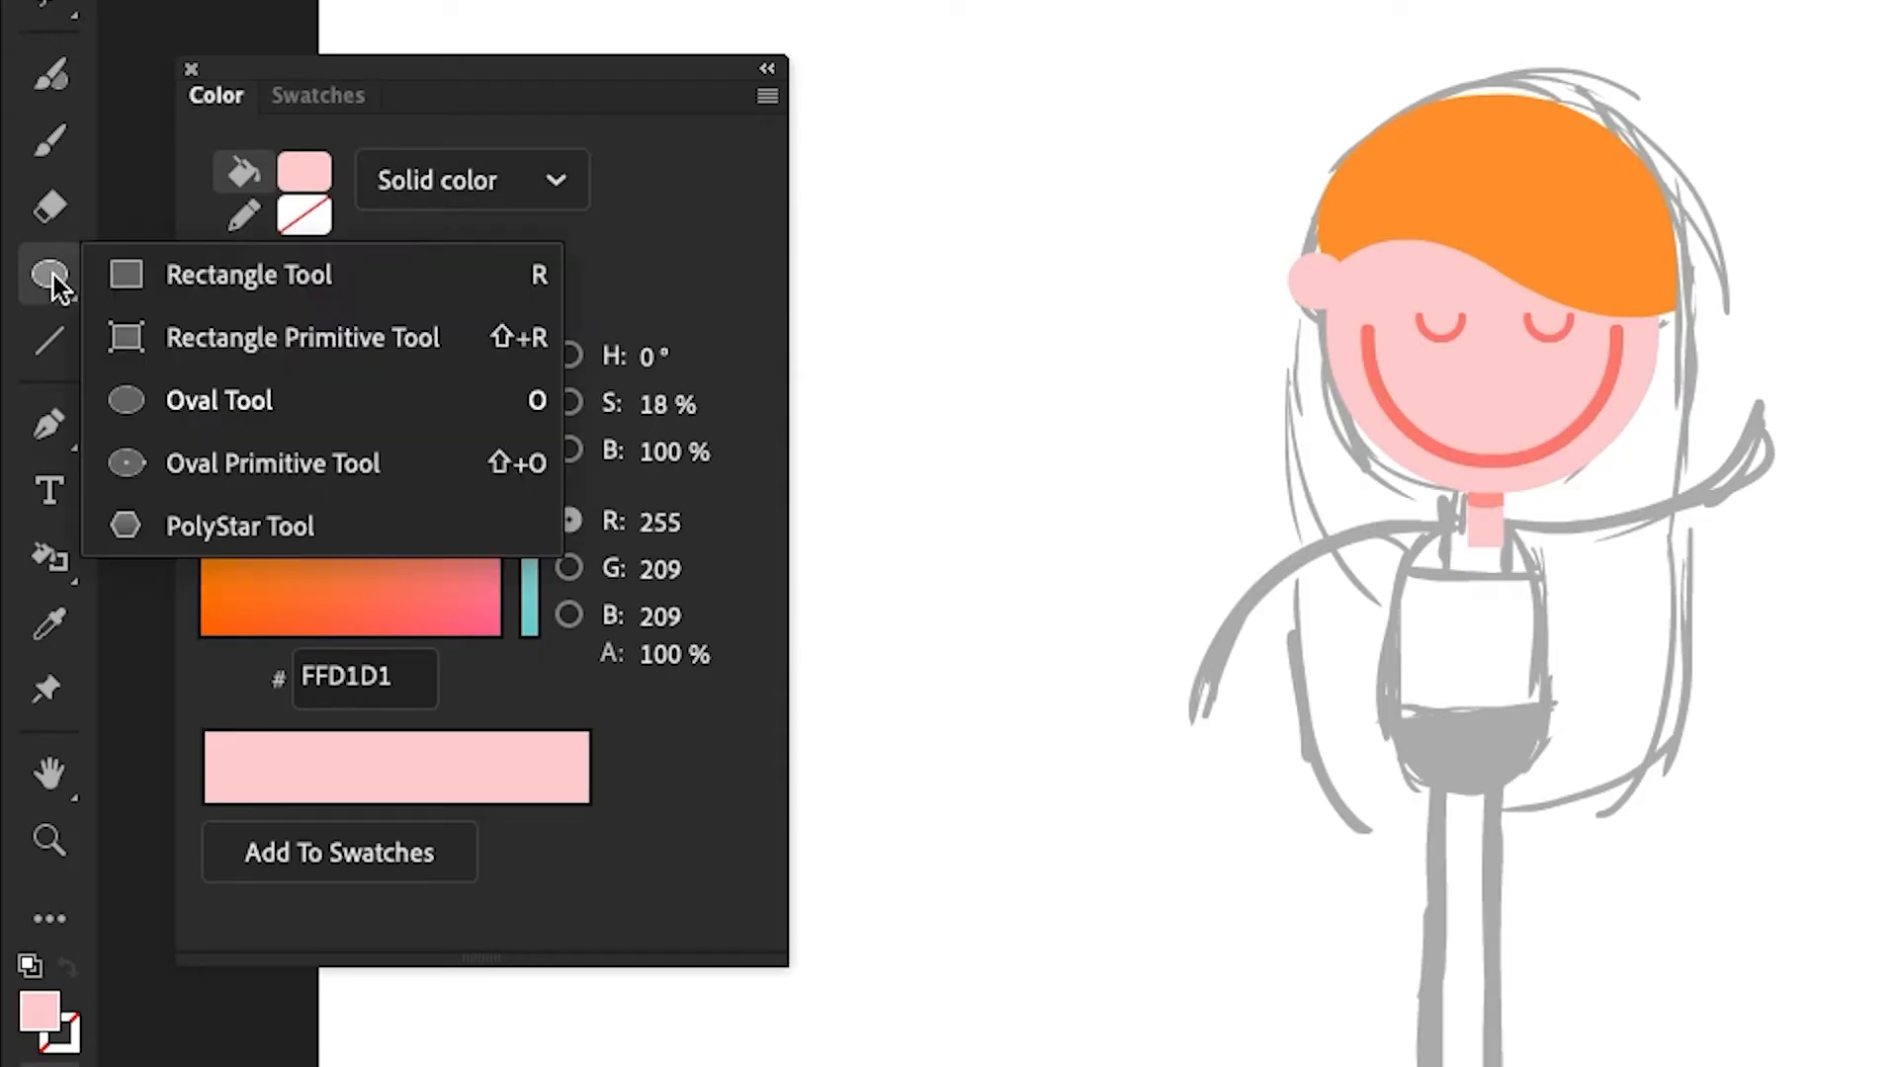
{"action": "left_click", "coordinate": [220, 339]}
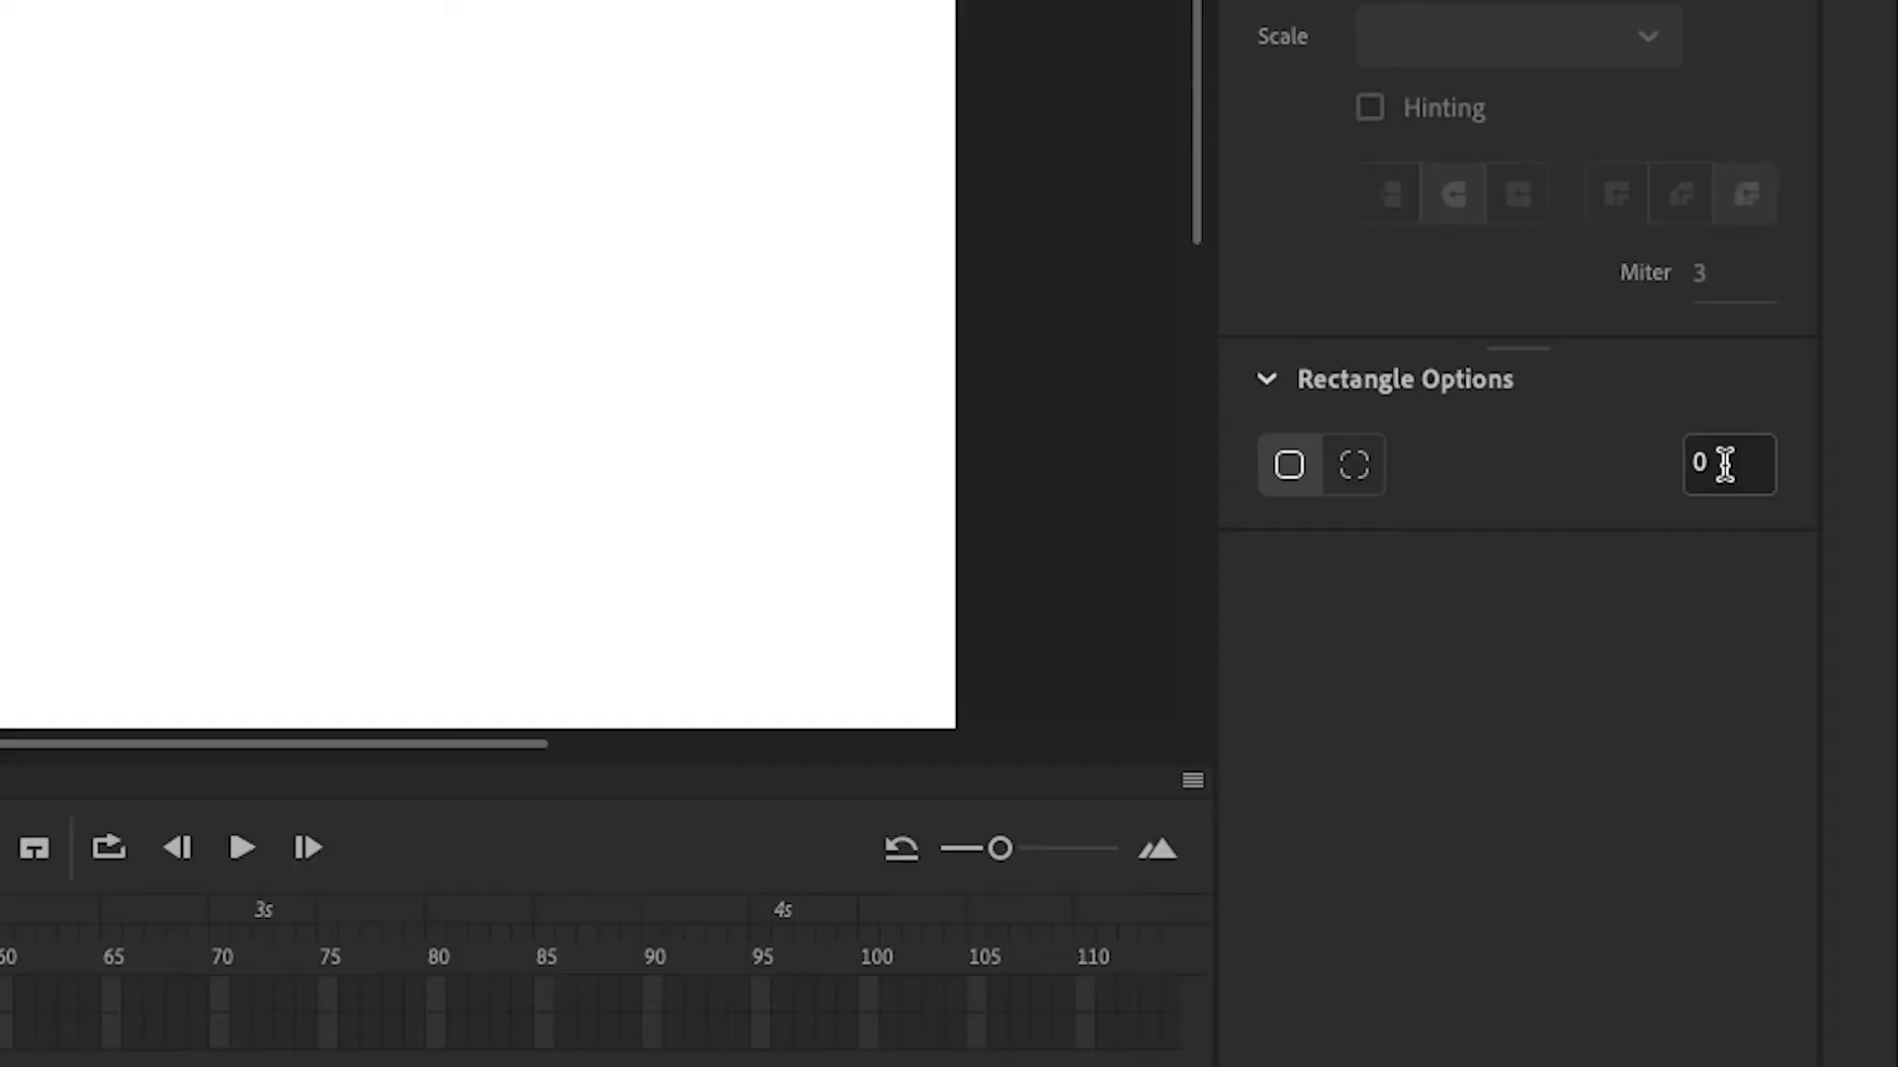
{"action": "left_click", "coordinate": [1771, 724]}
{"action": "type", "text": "100"}
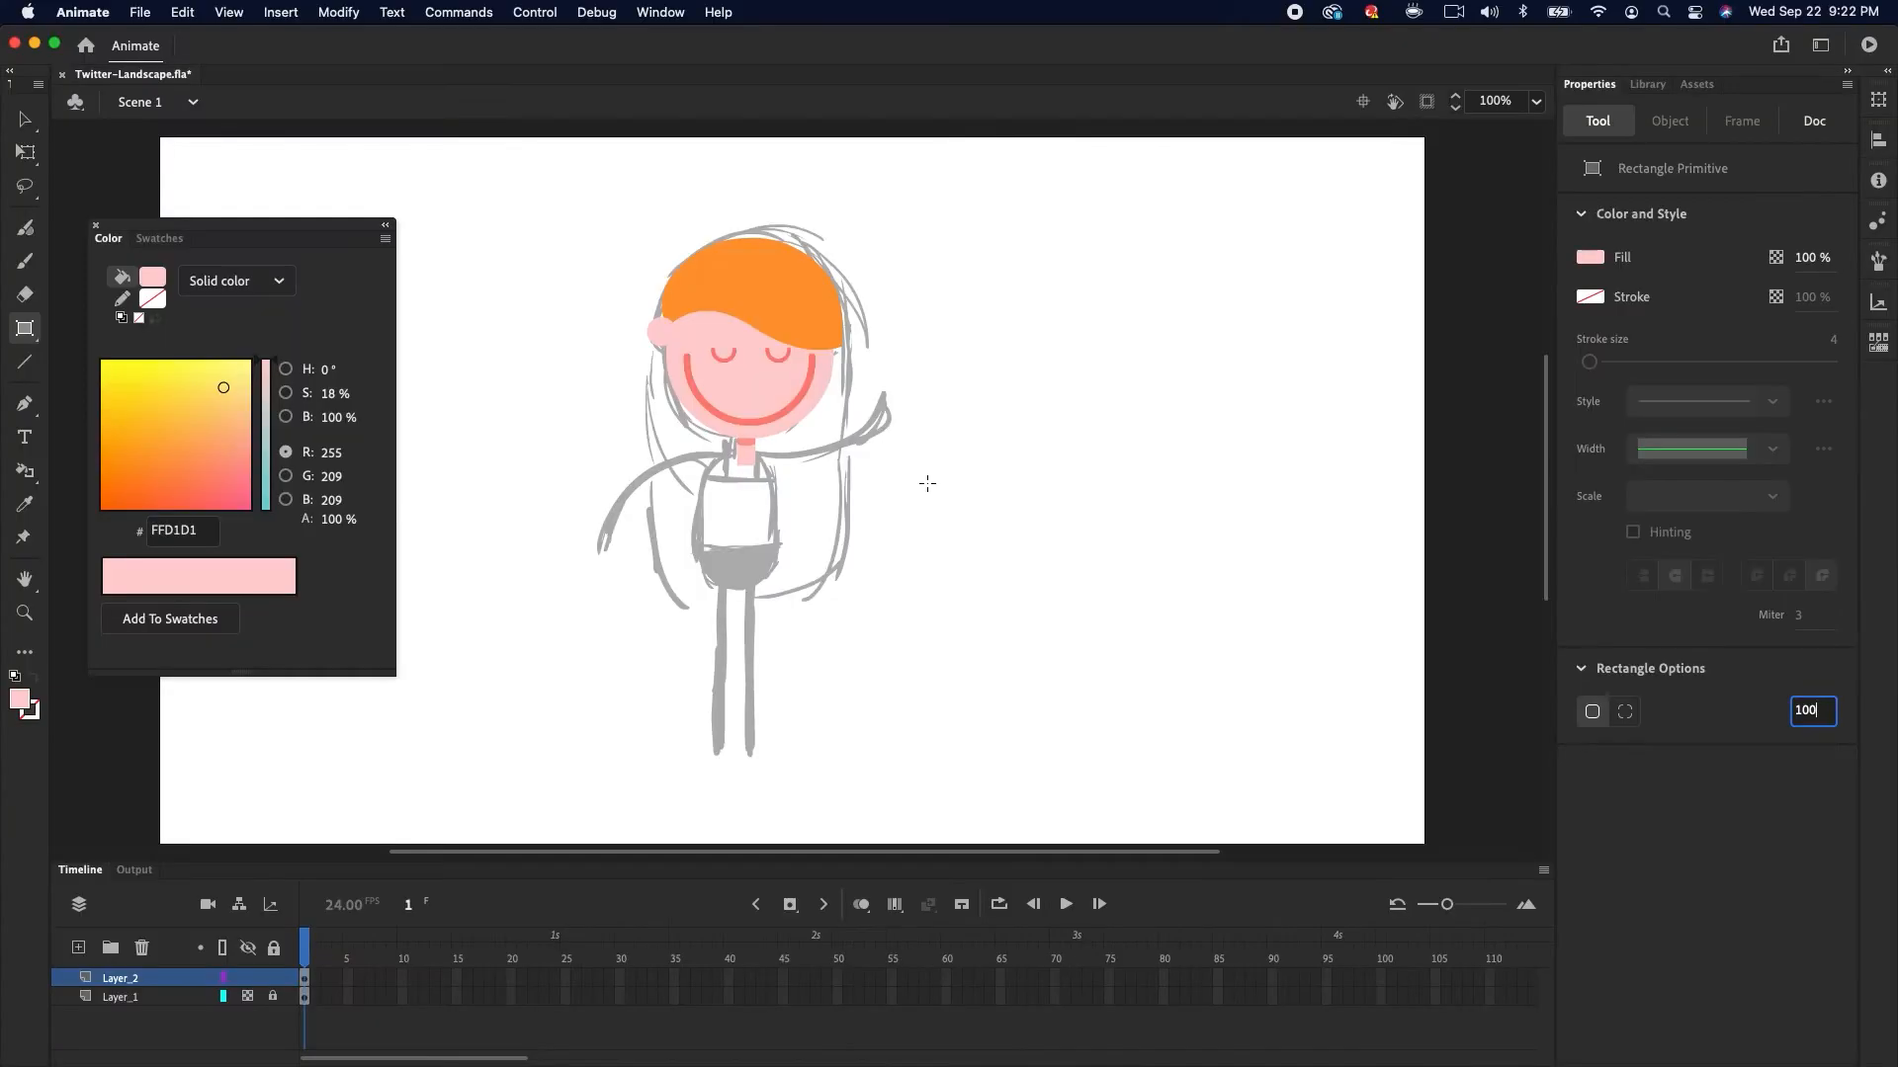
{"action": "mouse_move", "coordinate": [705, 473]}
{"action": "left_mouse_down"}
{"action": "mouse_move", "coordinate": [787, 643]}
{"action": "mouse_move", "coordinate": [784, 613]}
{"action": "left_mouse_up"}
{"action": "key", "text": "v"}
{"action": "key", "text": "super+equal"}
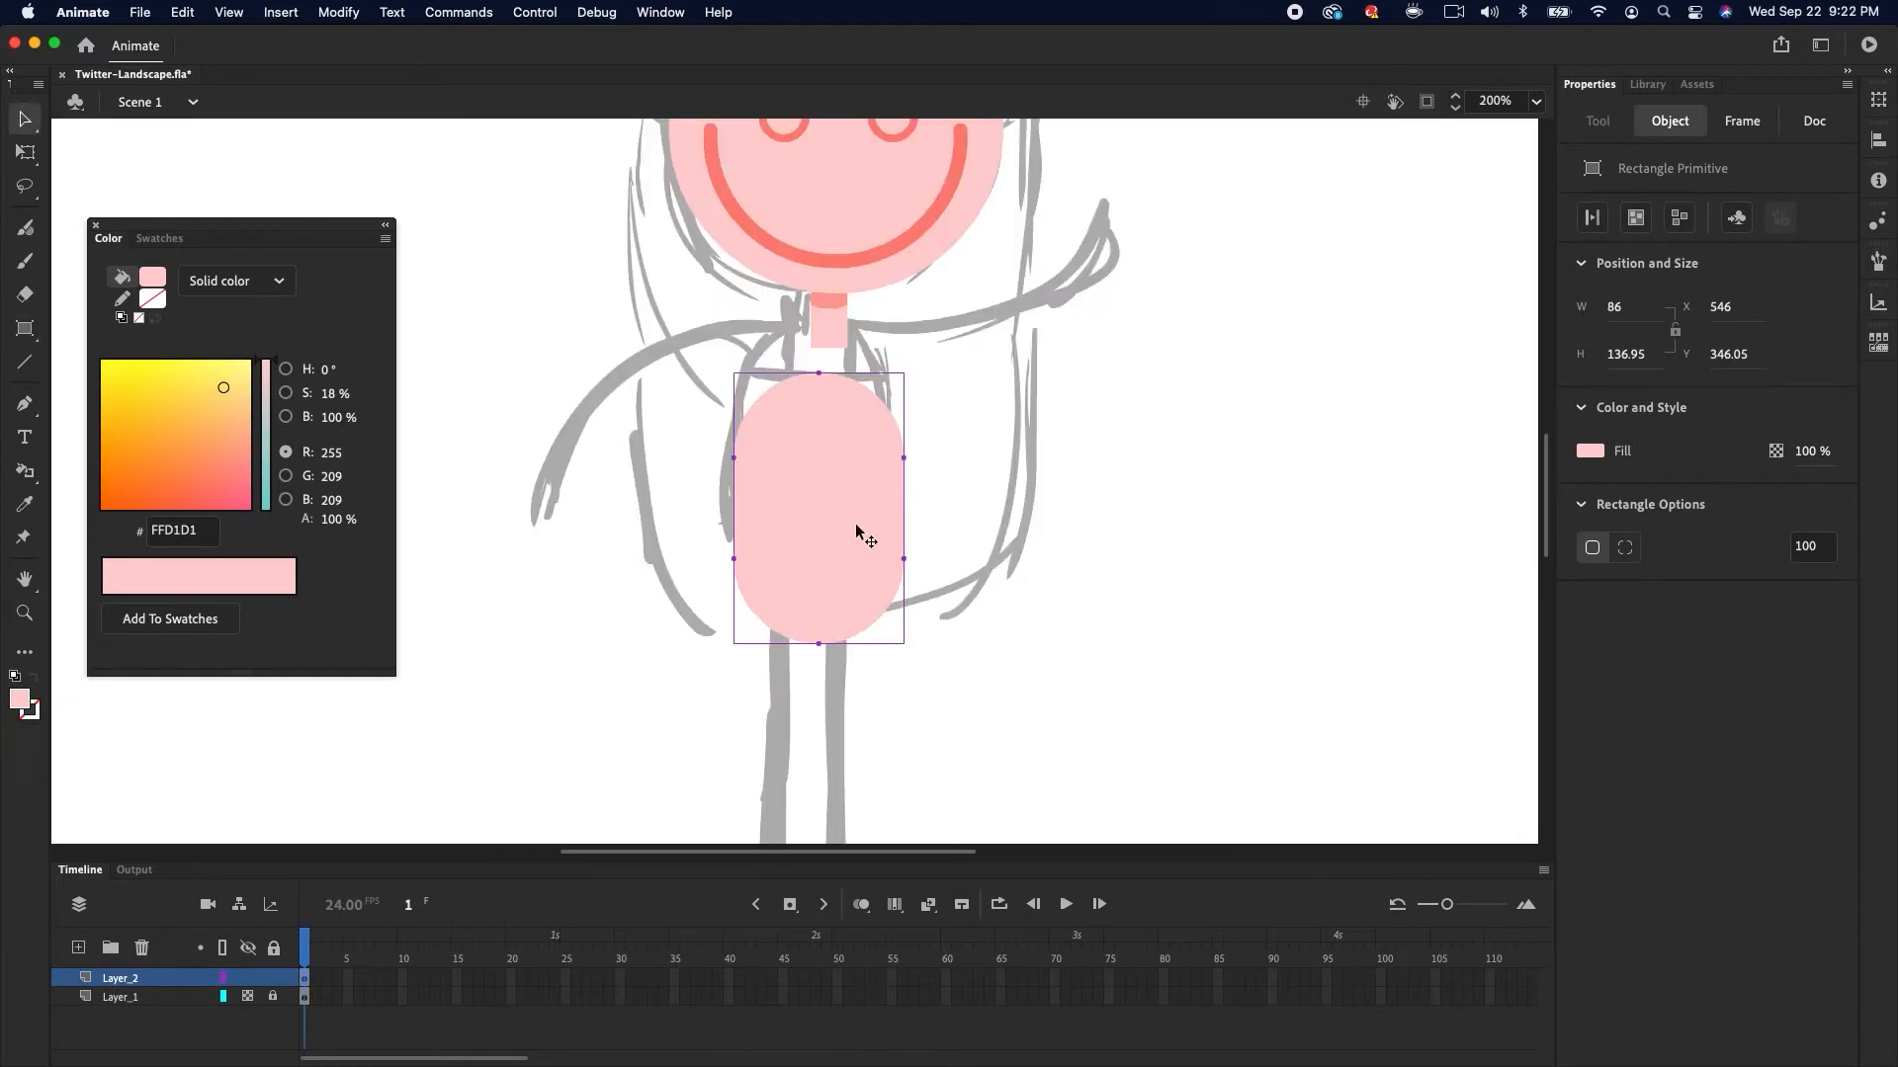
Move the body up under the neck and fill its lower portion with blue 4CADE3 as the top
{"action": "left_click_drag", "start_coordinate": [836, 553], "coordinate": [844, 506]}
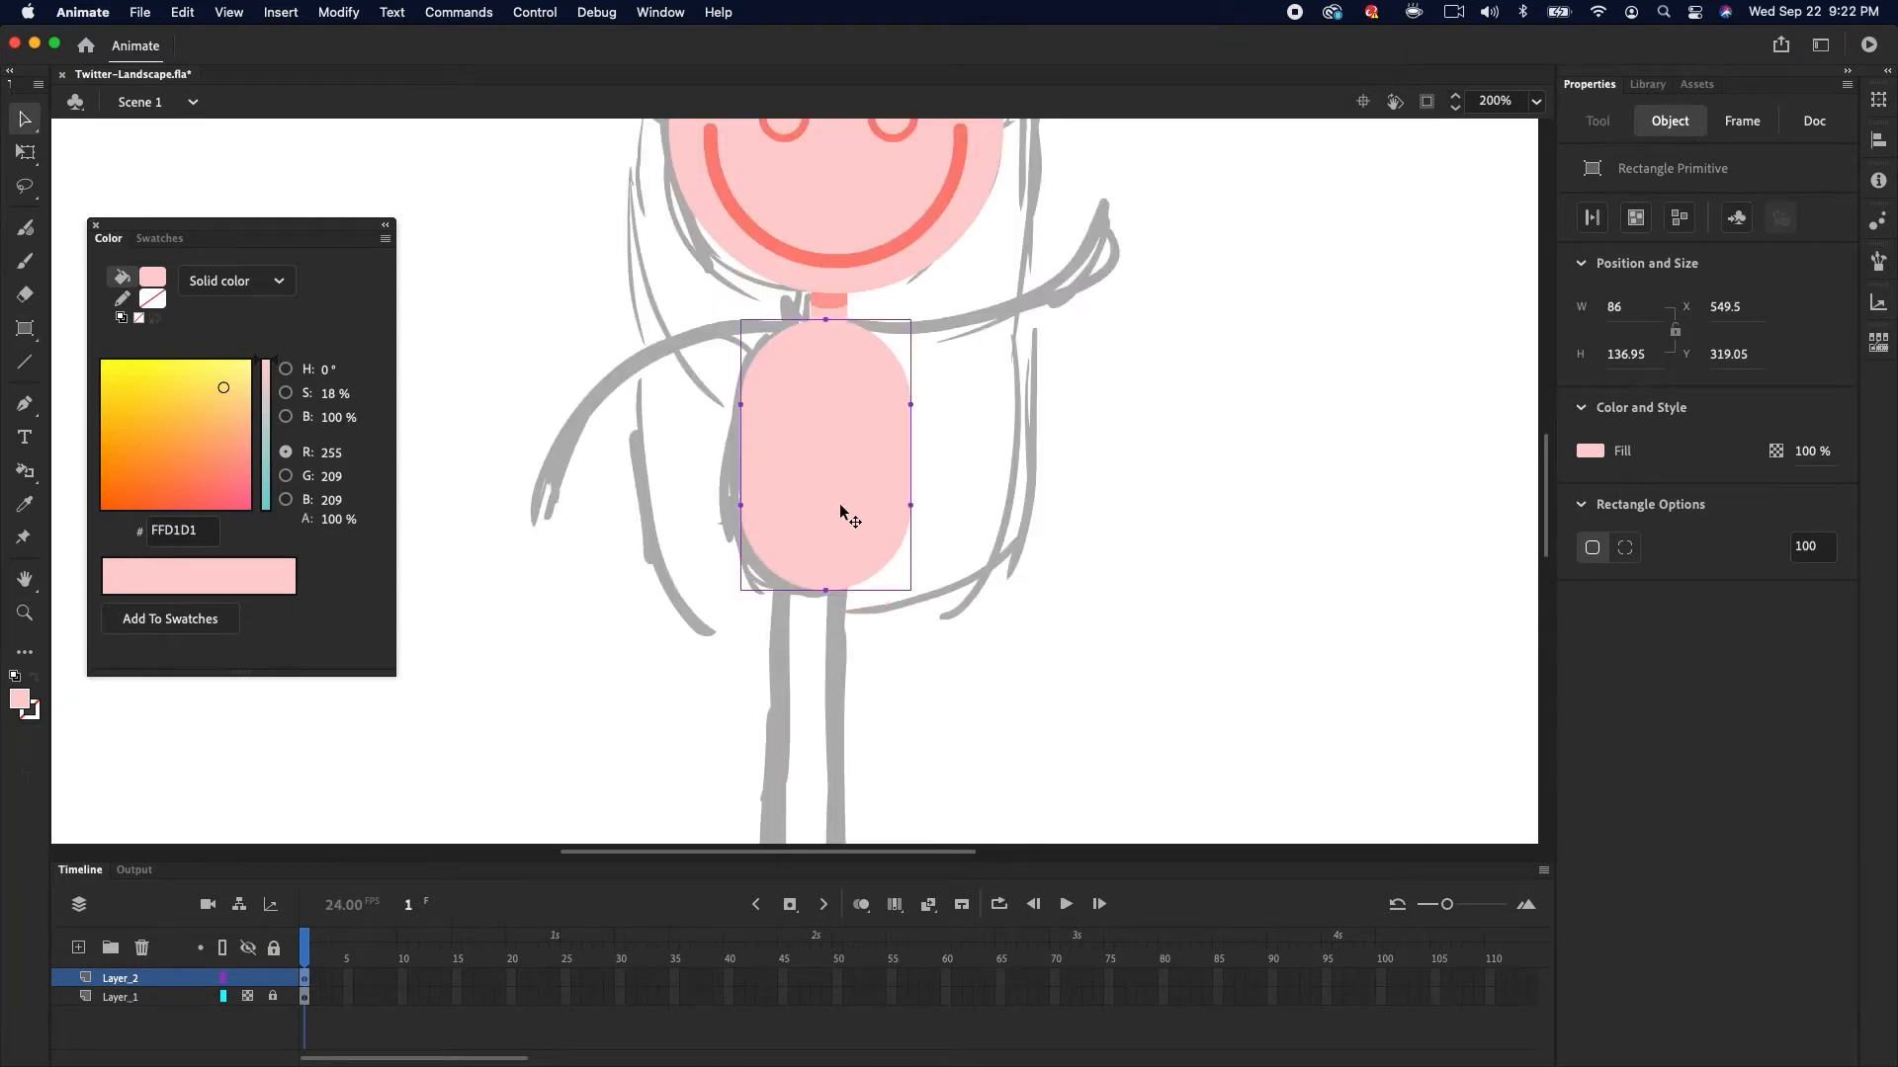
{"action": "double_click", "coordinate": [844, 555]}
{"action": "left_click_drag", "start_coordinate": [692, 705], "coordinate": [1000, 371]}
{"action": "left_click", "coordinate": [152, 281]}
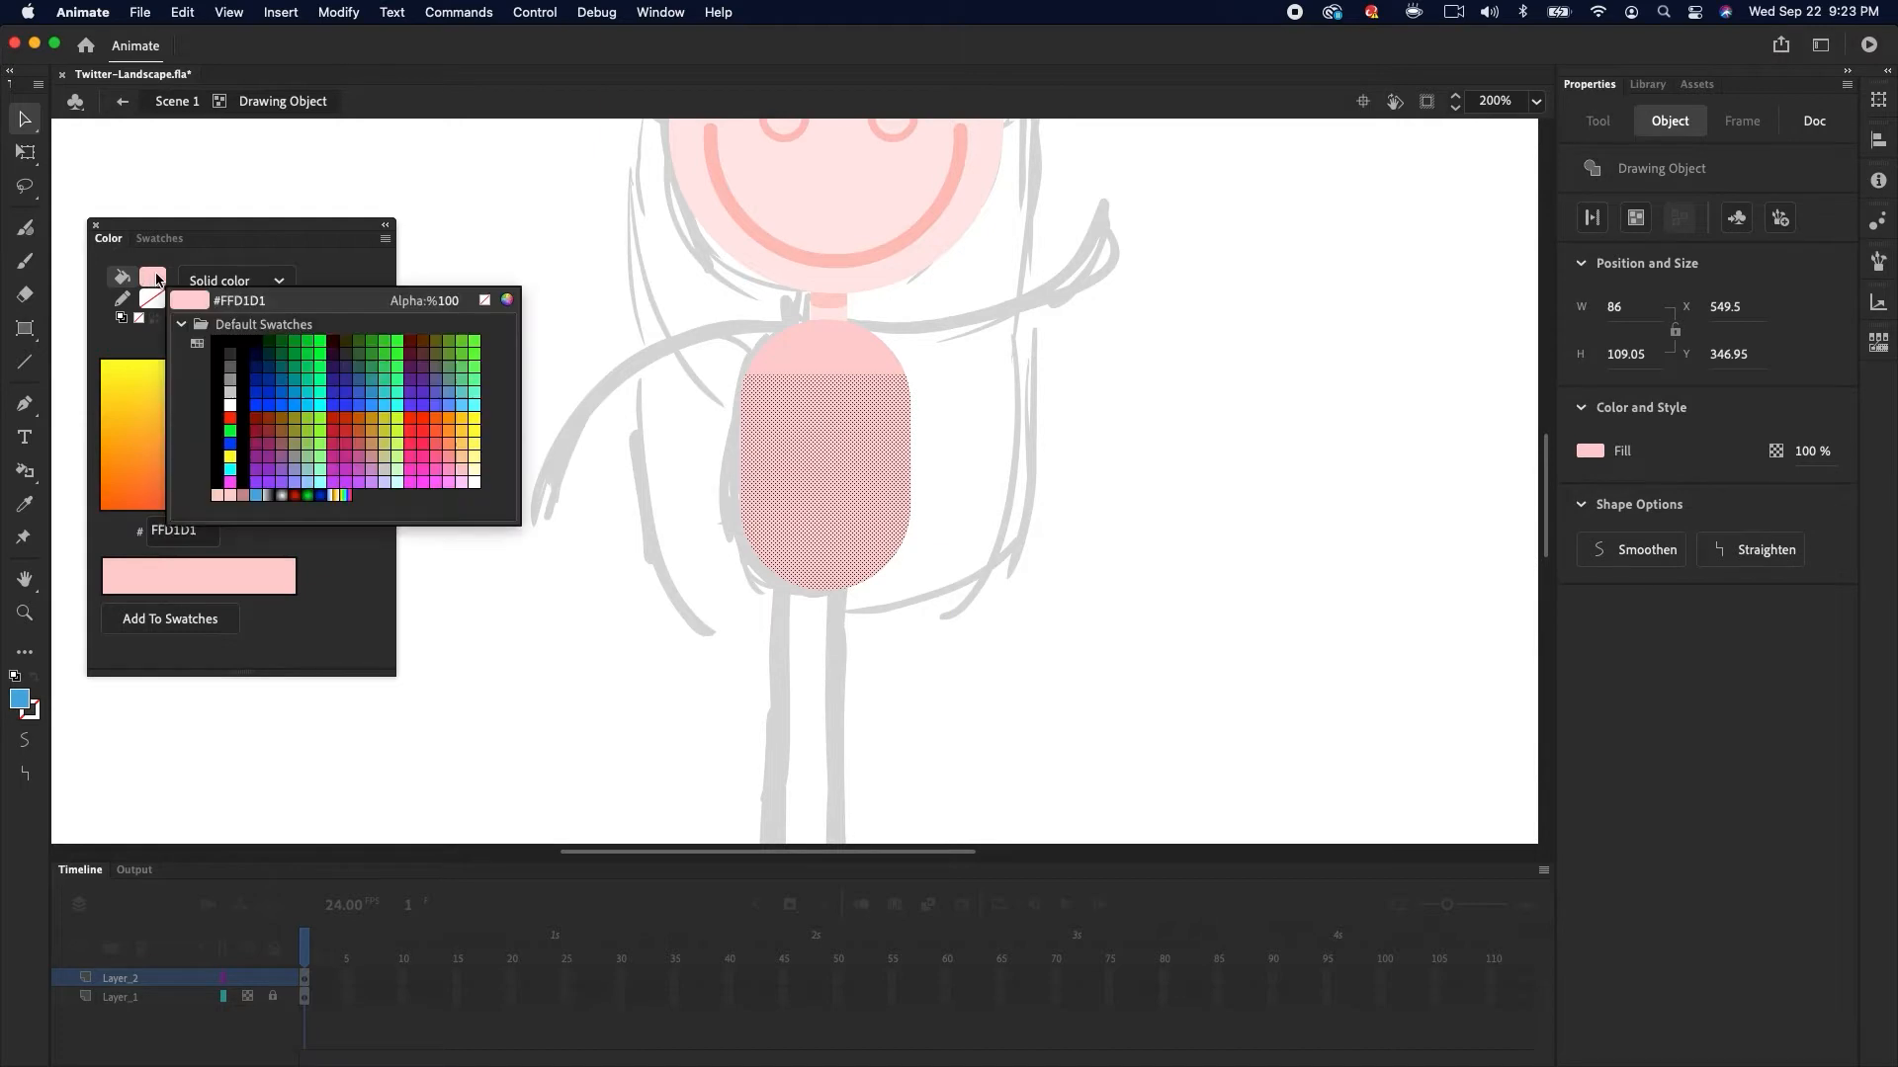
{"action": "left_click", "coordinate": [255, 496]}
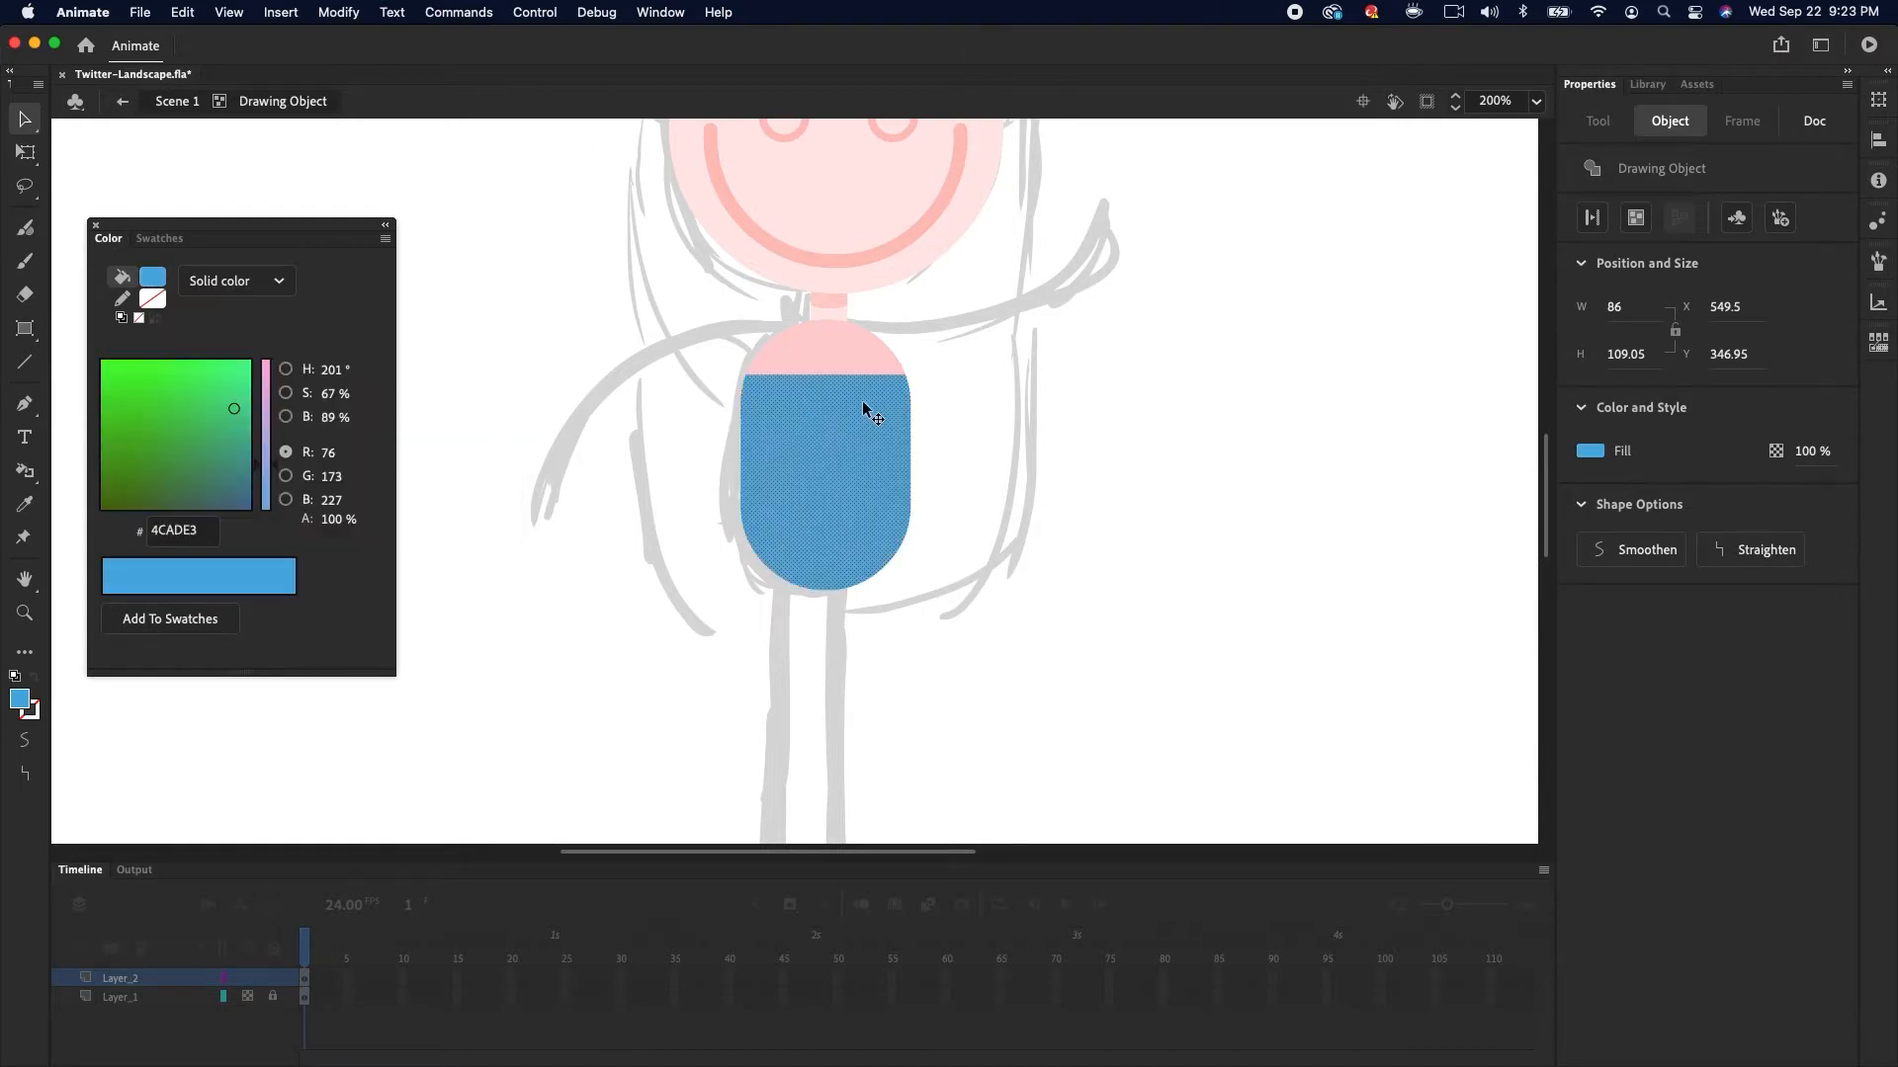
{"action": "left_click", "coordinate": [964, 417]}
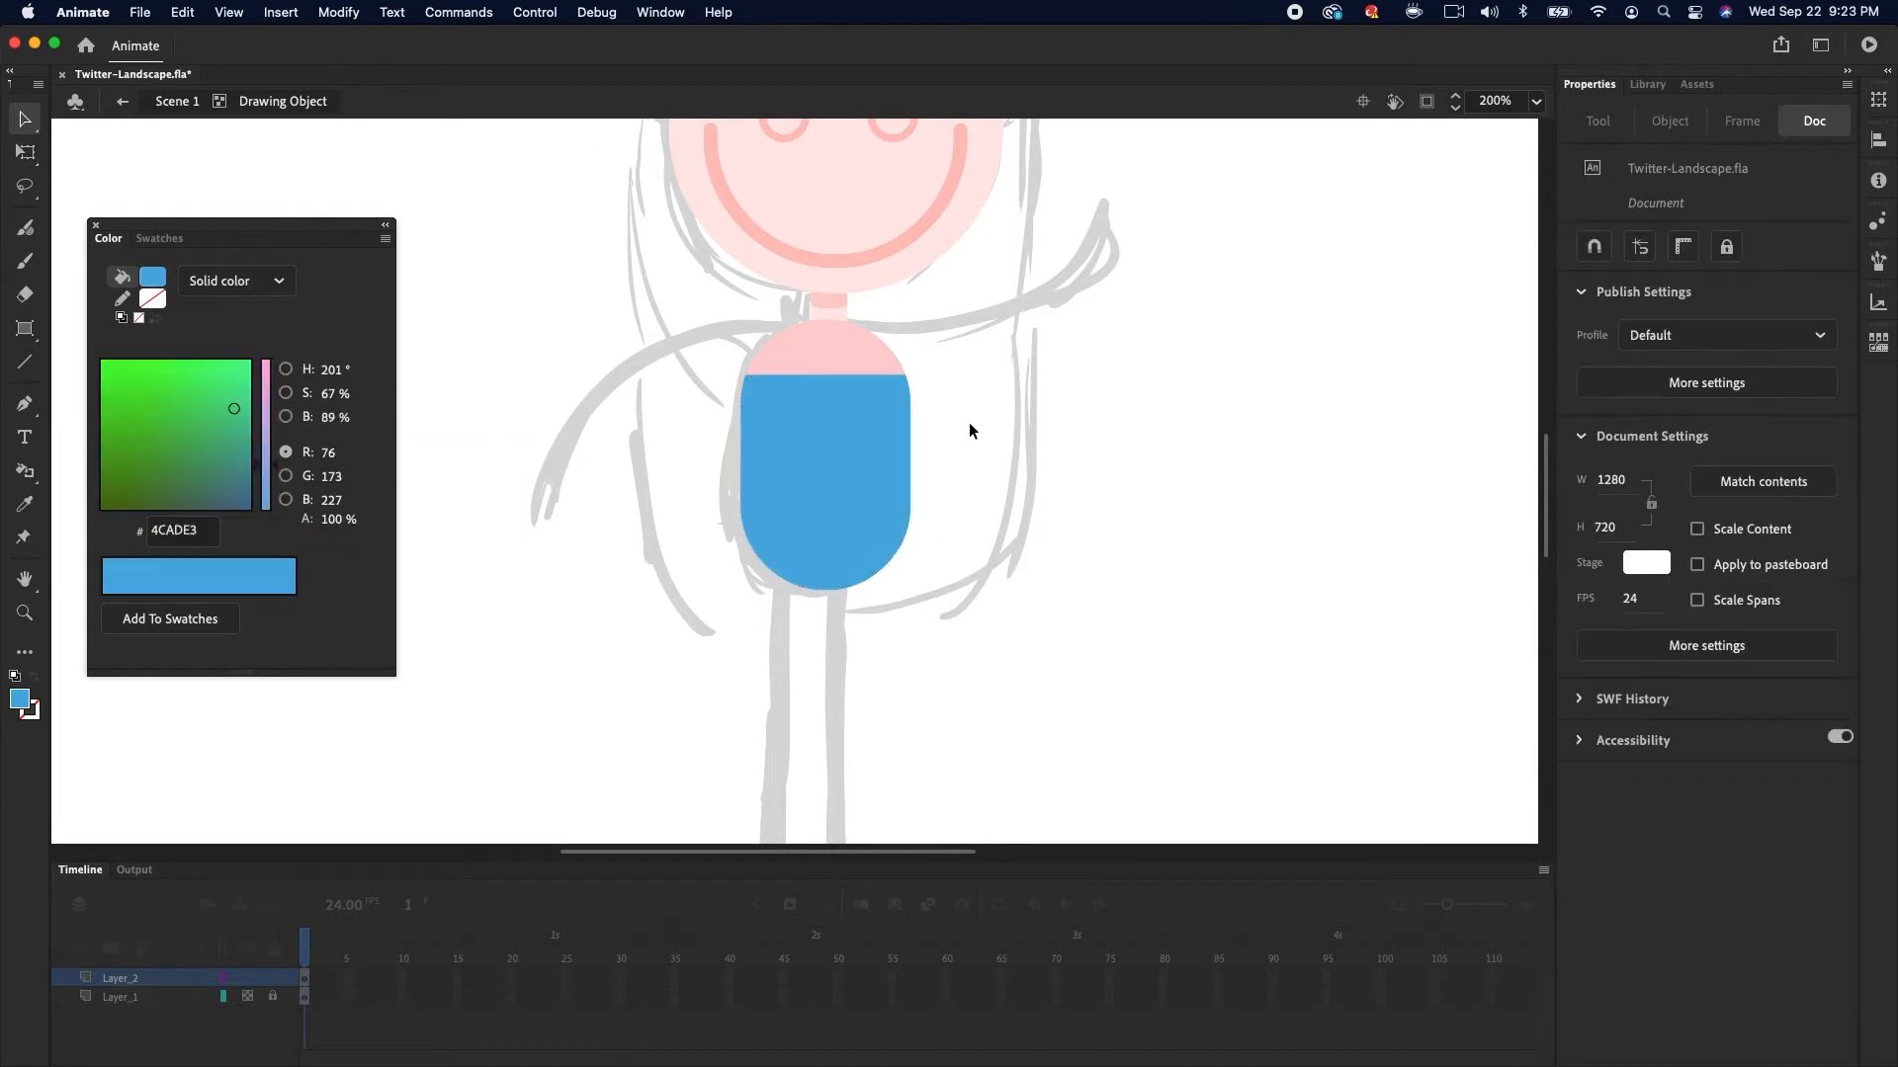
Fill the bottom section of the body with dark navy 173445 for the shorts
{"action": "left_click_drag", "start_coordinate": [334, 418], "coordinate": [265, 423]}
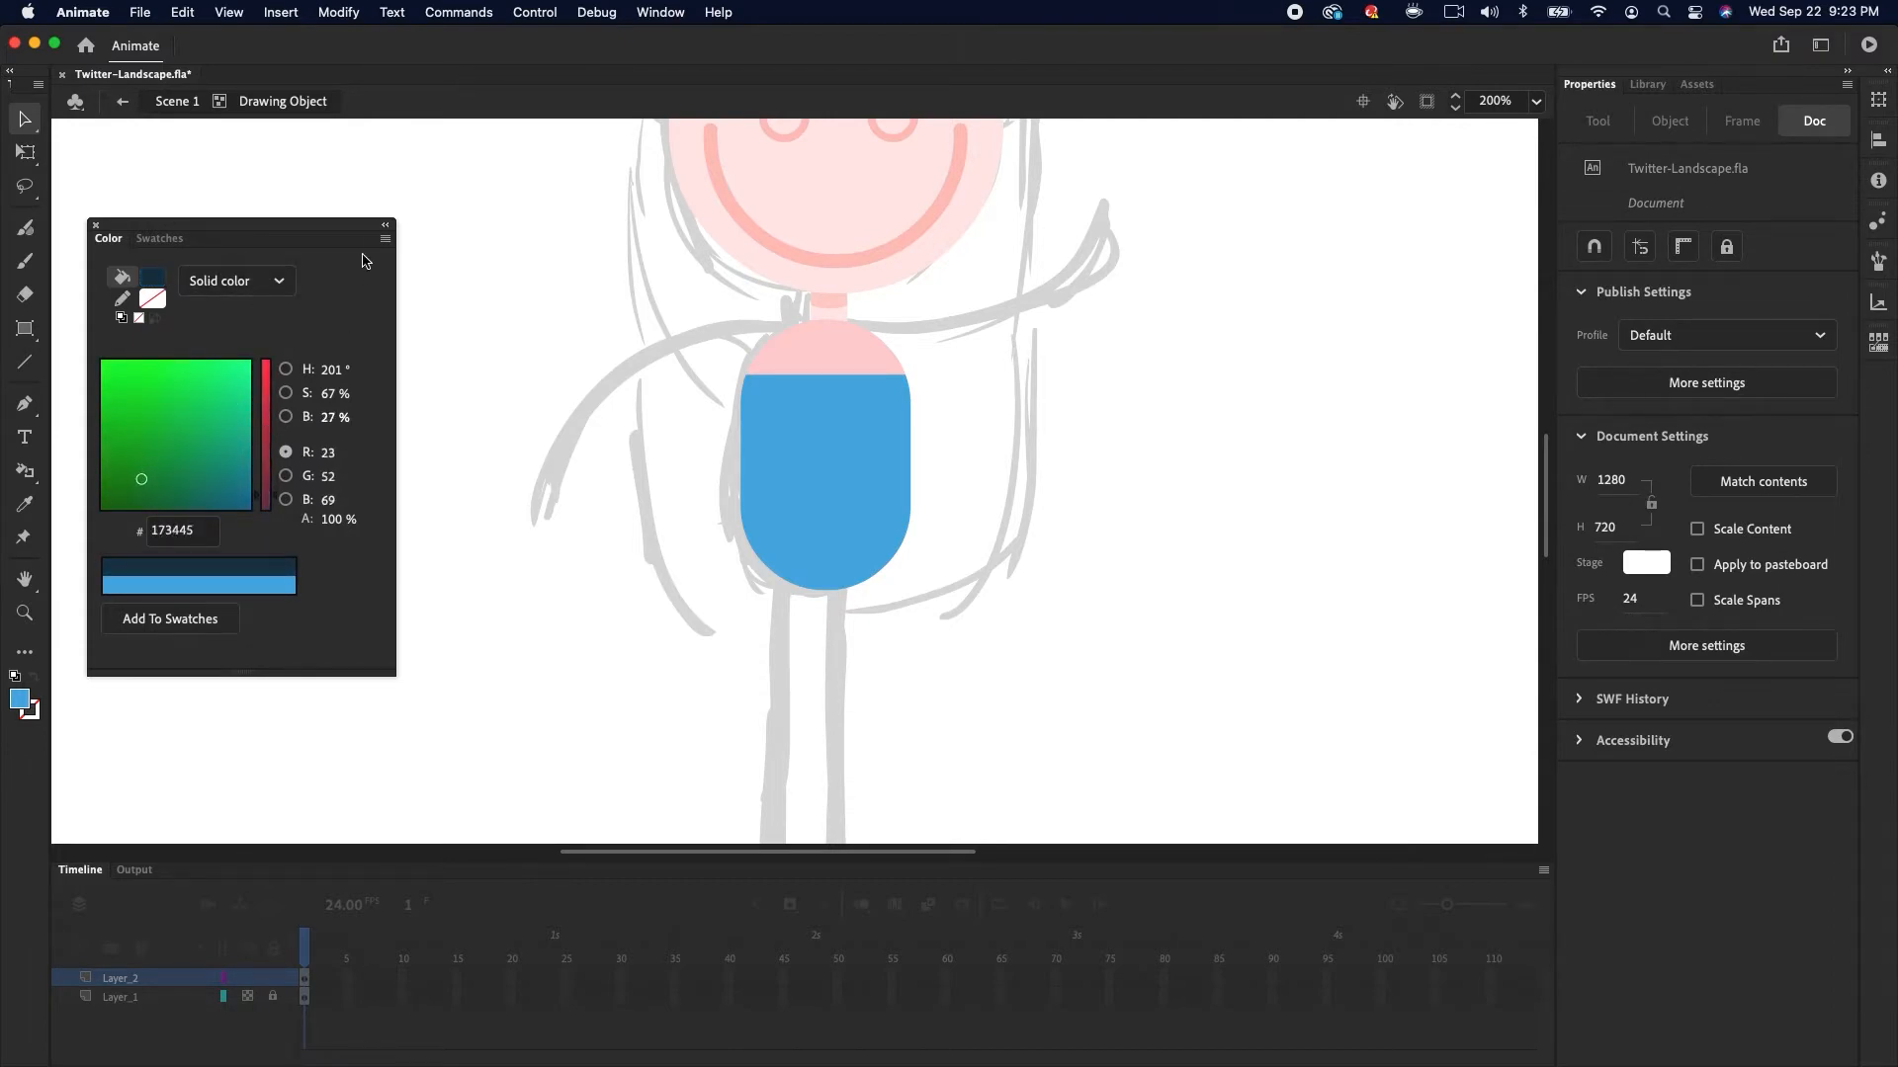
{"action": "left_click", "coordinate": [385, 239]}
{"action": "left_click", "coordinate": [432, 260]}
{"action": "left_click_drag", "start_coordinate": [688, 679], "coordinate": [978, 511]}
{"action": "left_click", "coordinate": [150, 280]}
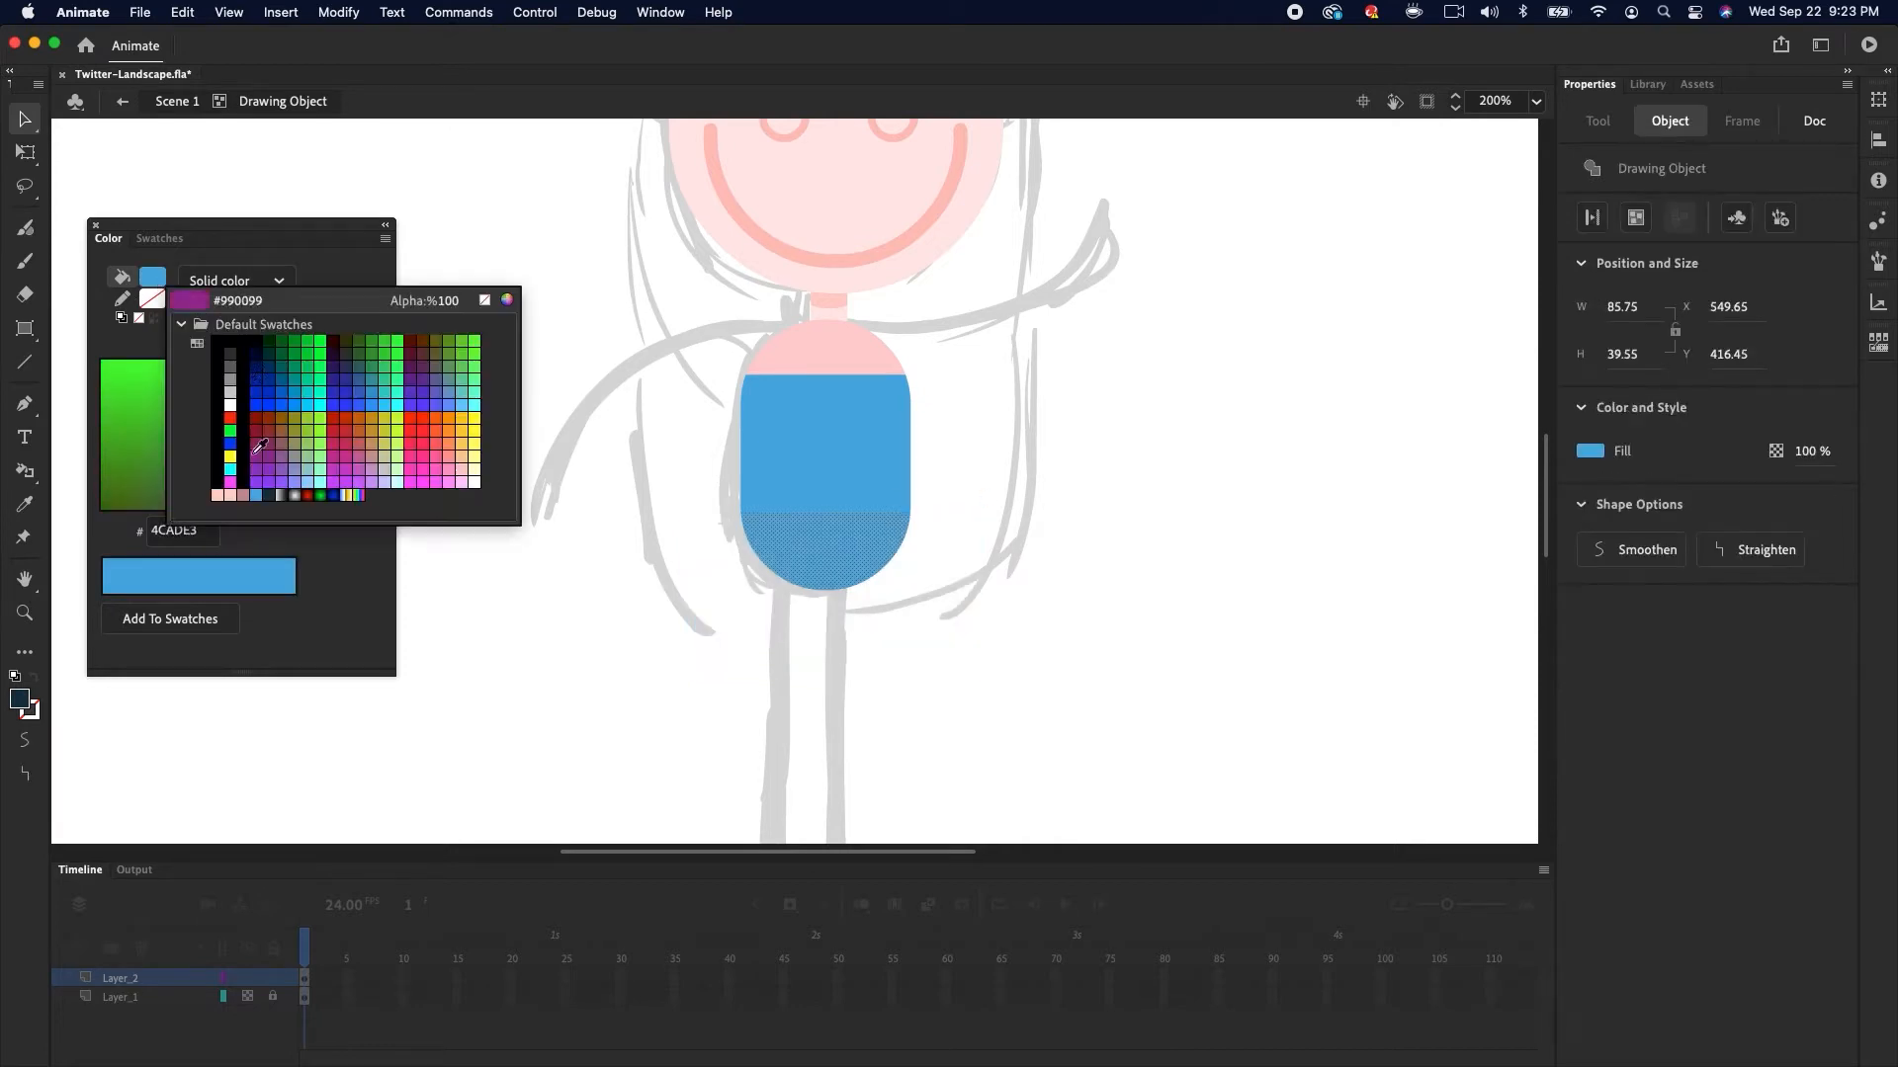
{"action": "left_click", "coordinate": [263, 495]}
{"action": "left_click", "coordinate": [924, 575]}
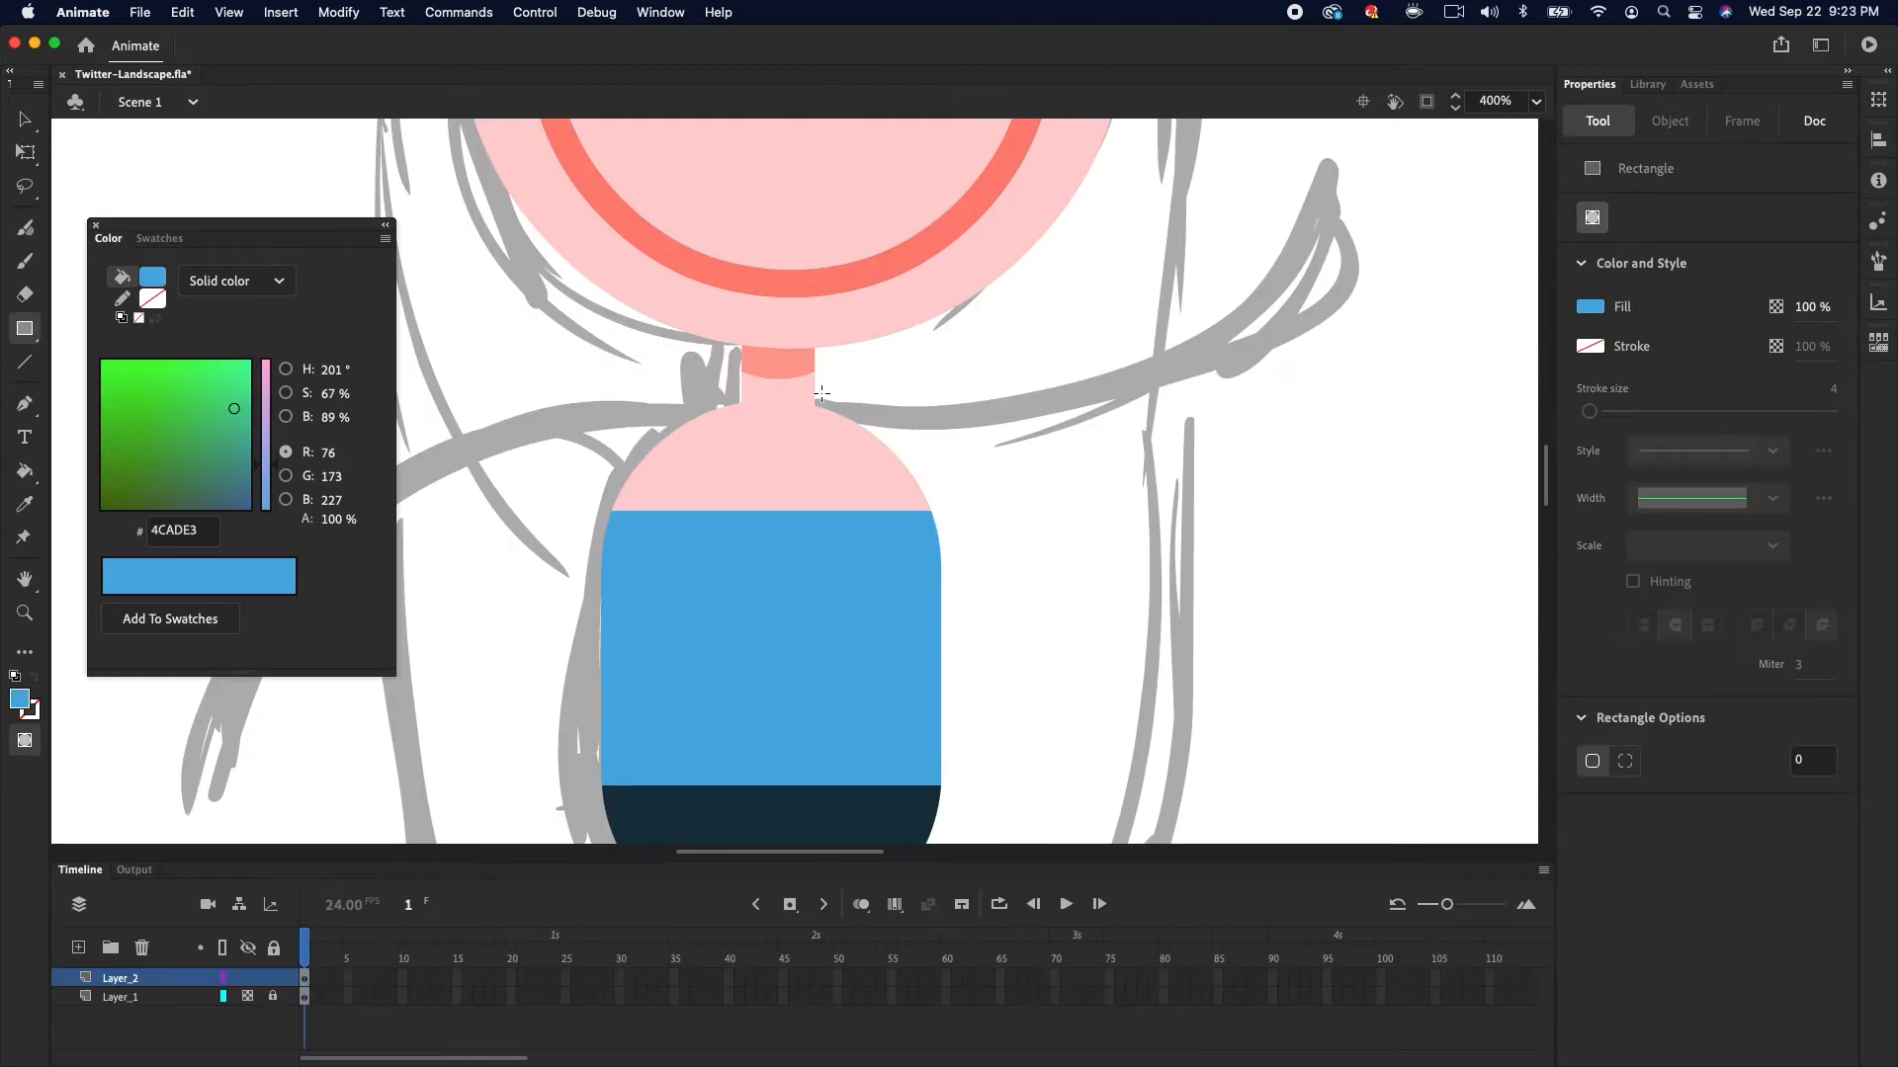
Draw a thin blue strap rectangle from the shoulder to the top and angle its upper corner
{"action": "left_click_drag", "start_coordinate": [820, 391], "coordinate": [847, 542]}
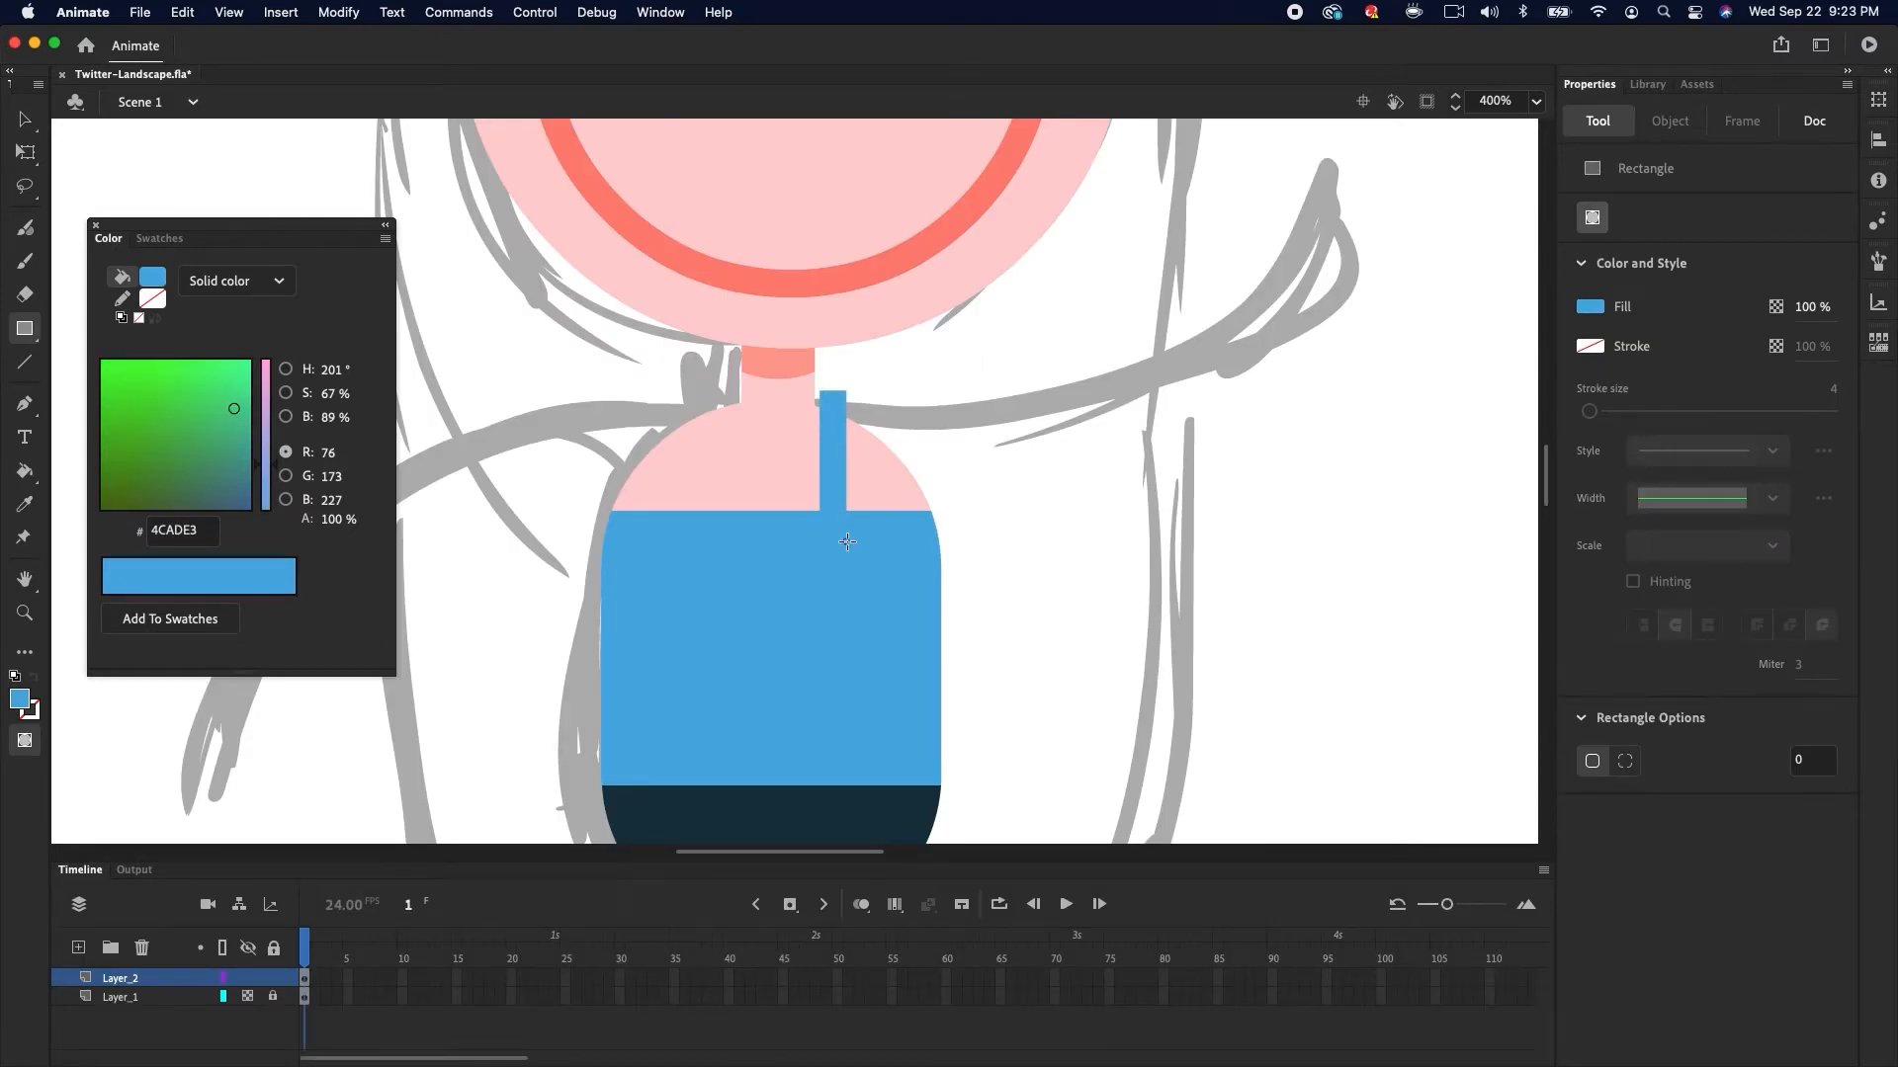
{"action": "key", "text": "v"}
{"action": "left_click", "coordinate": [836, 485]}
{"action": "left_click_drag", "start_coordinate": [835, 431], "coordinate": [836, 440]}
{"action": "left_click", "coordinate": [852, 401]}
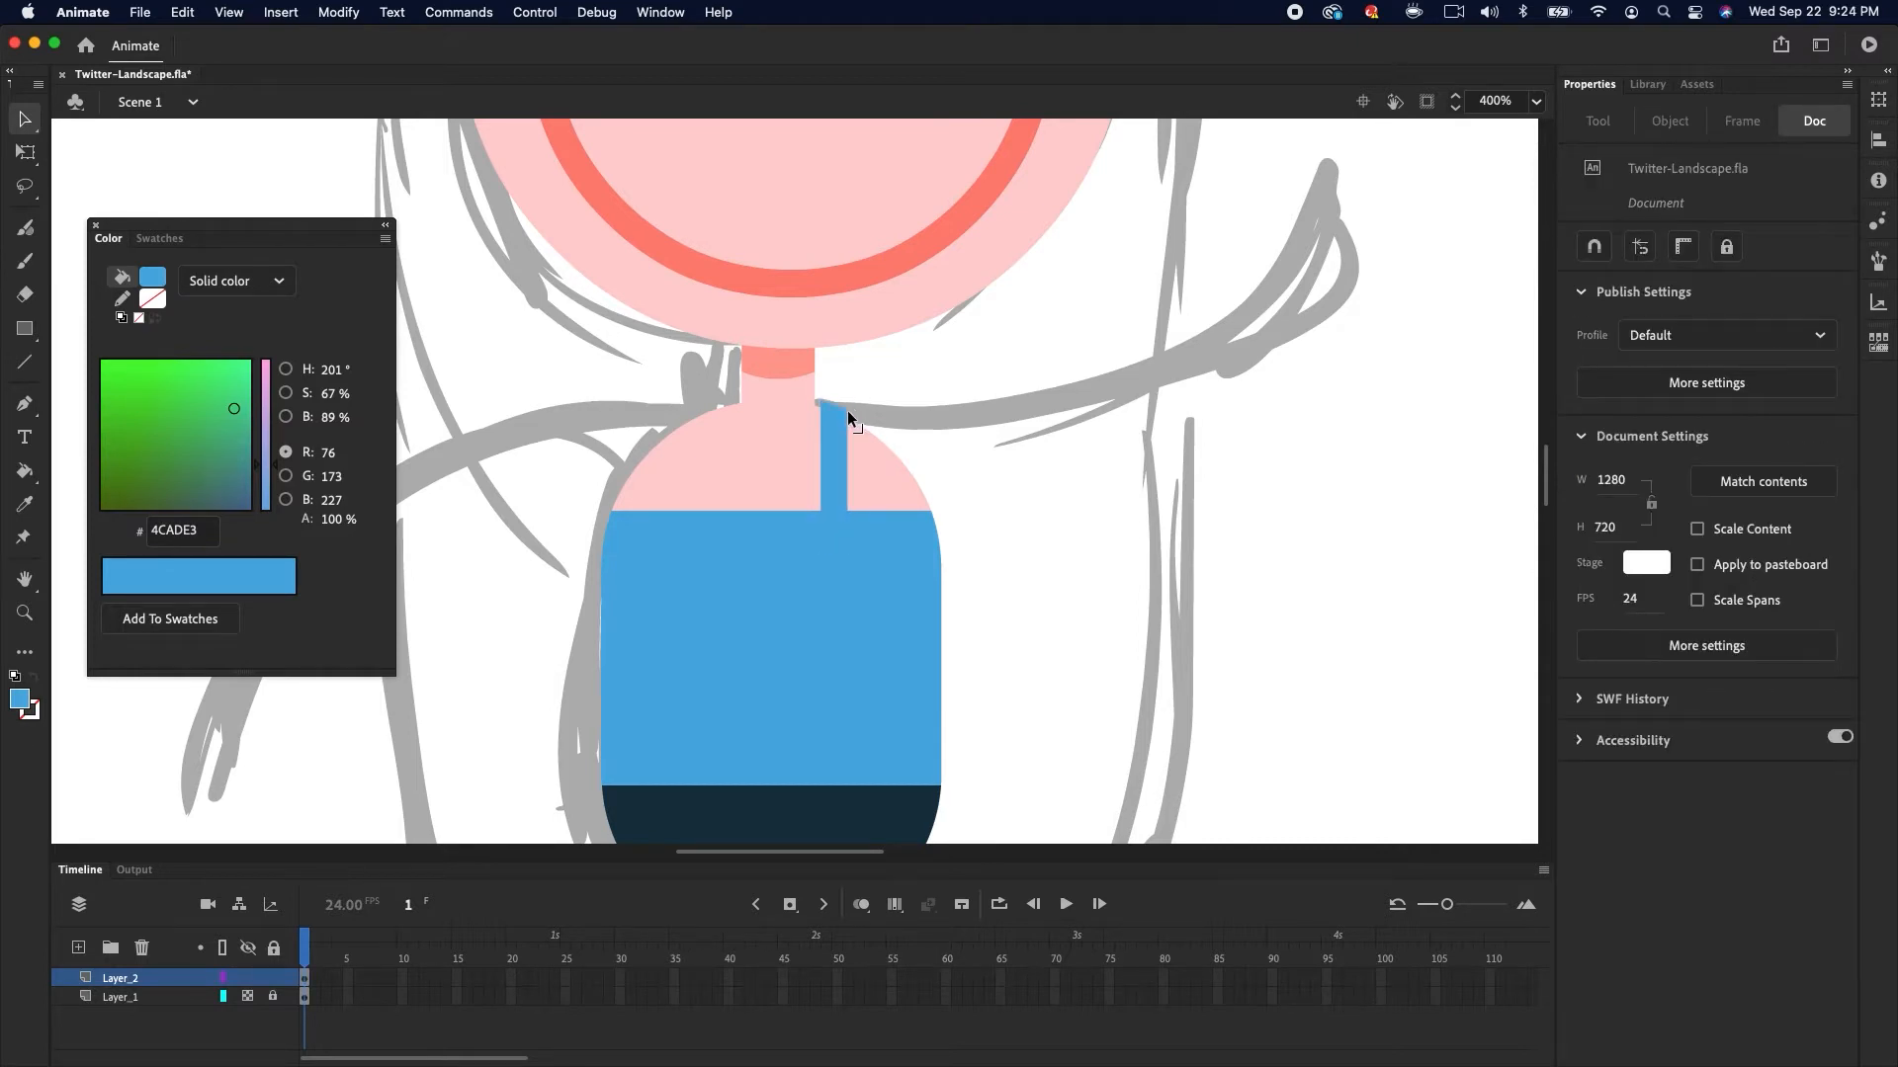
{"action": "key", "text": "z"}
{"action": "left_click", "coordinate": [847, 420]}
{"action": "key", "text": "v"}
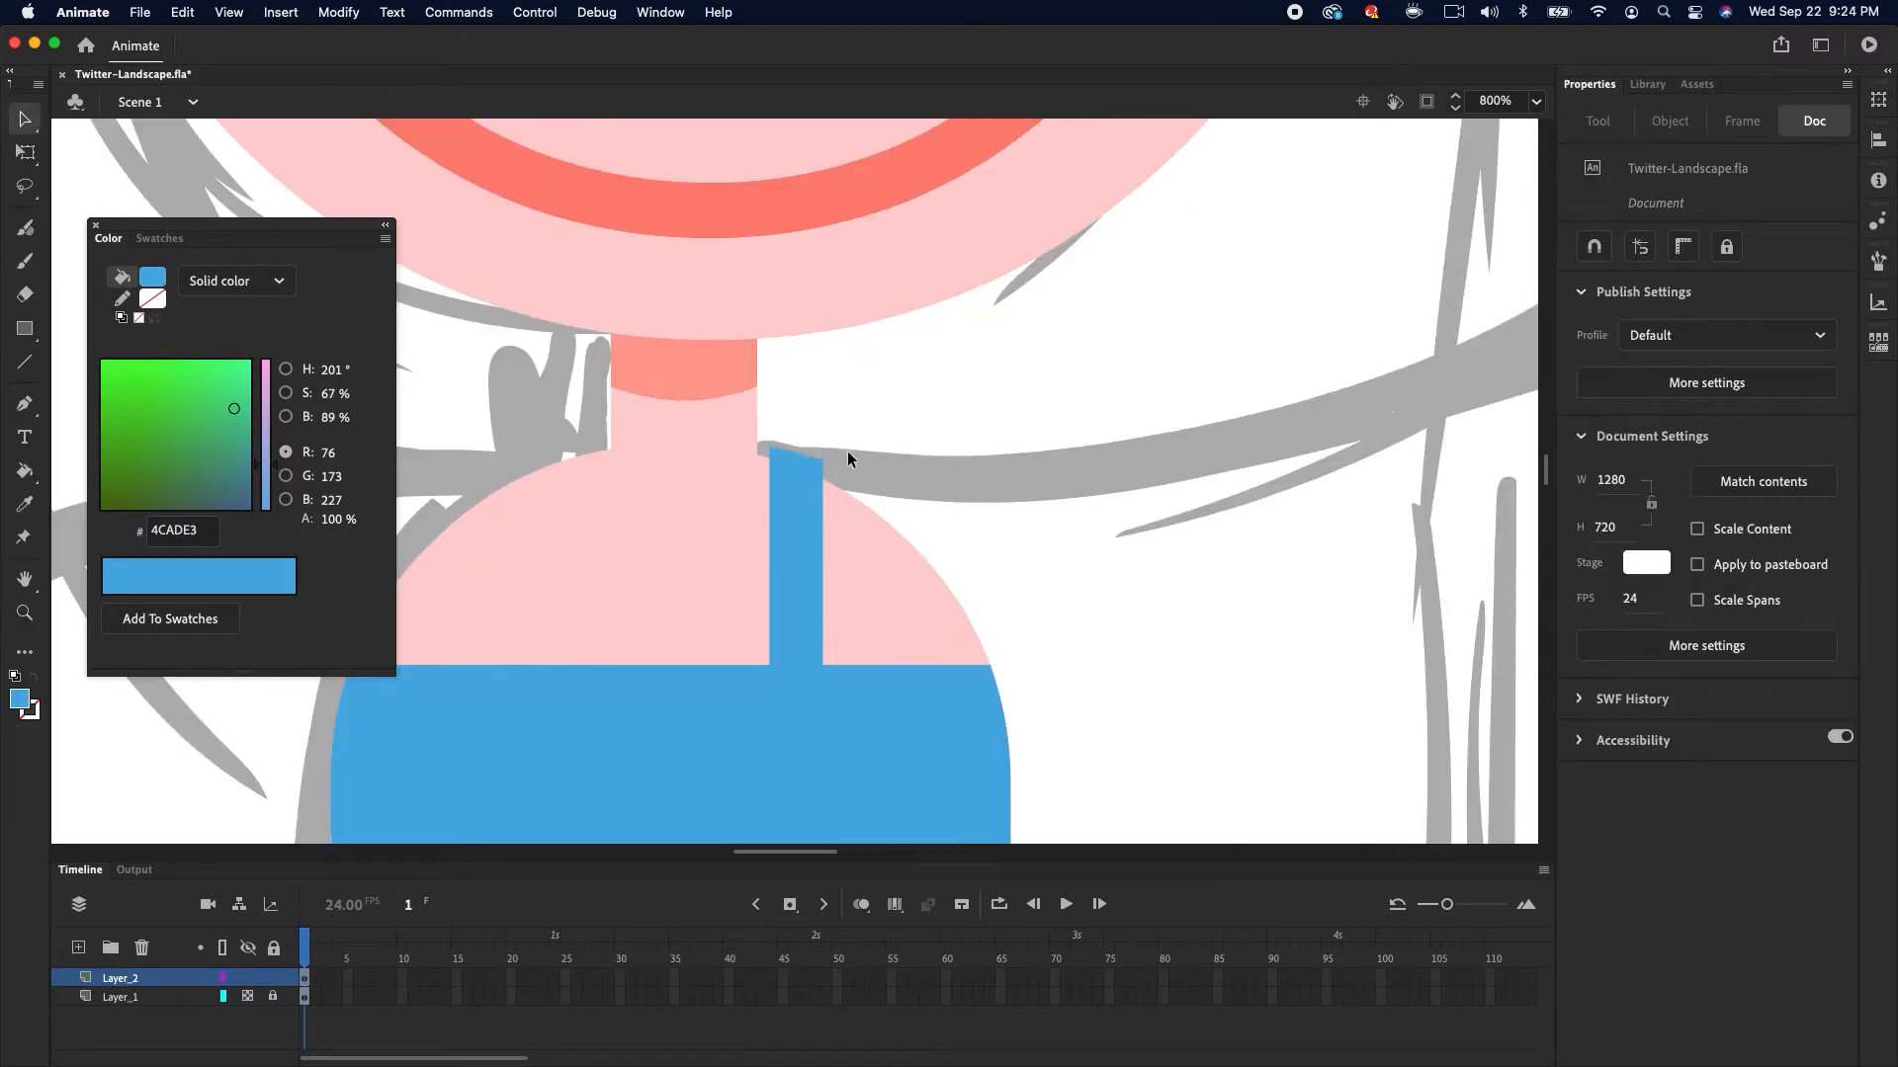
{"action": "left_click_drag", "start_coordinate": [824, 465], "coordinate": [824, 471]}
{"action": "left_click", "coordinate": [797, 536]}
{"action": "scroll", "coordinate": [880, 527], "scroll_direction": "left", "scroll_amount": 5}
{"action": "scroll", "coordinate": [879, 527], "scroll_direction": "down", "scroll_amount": 1}
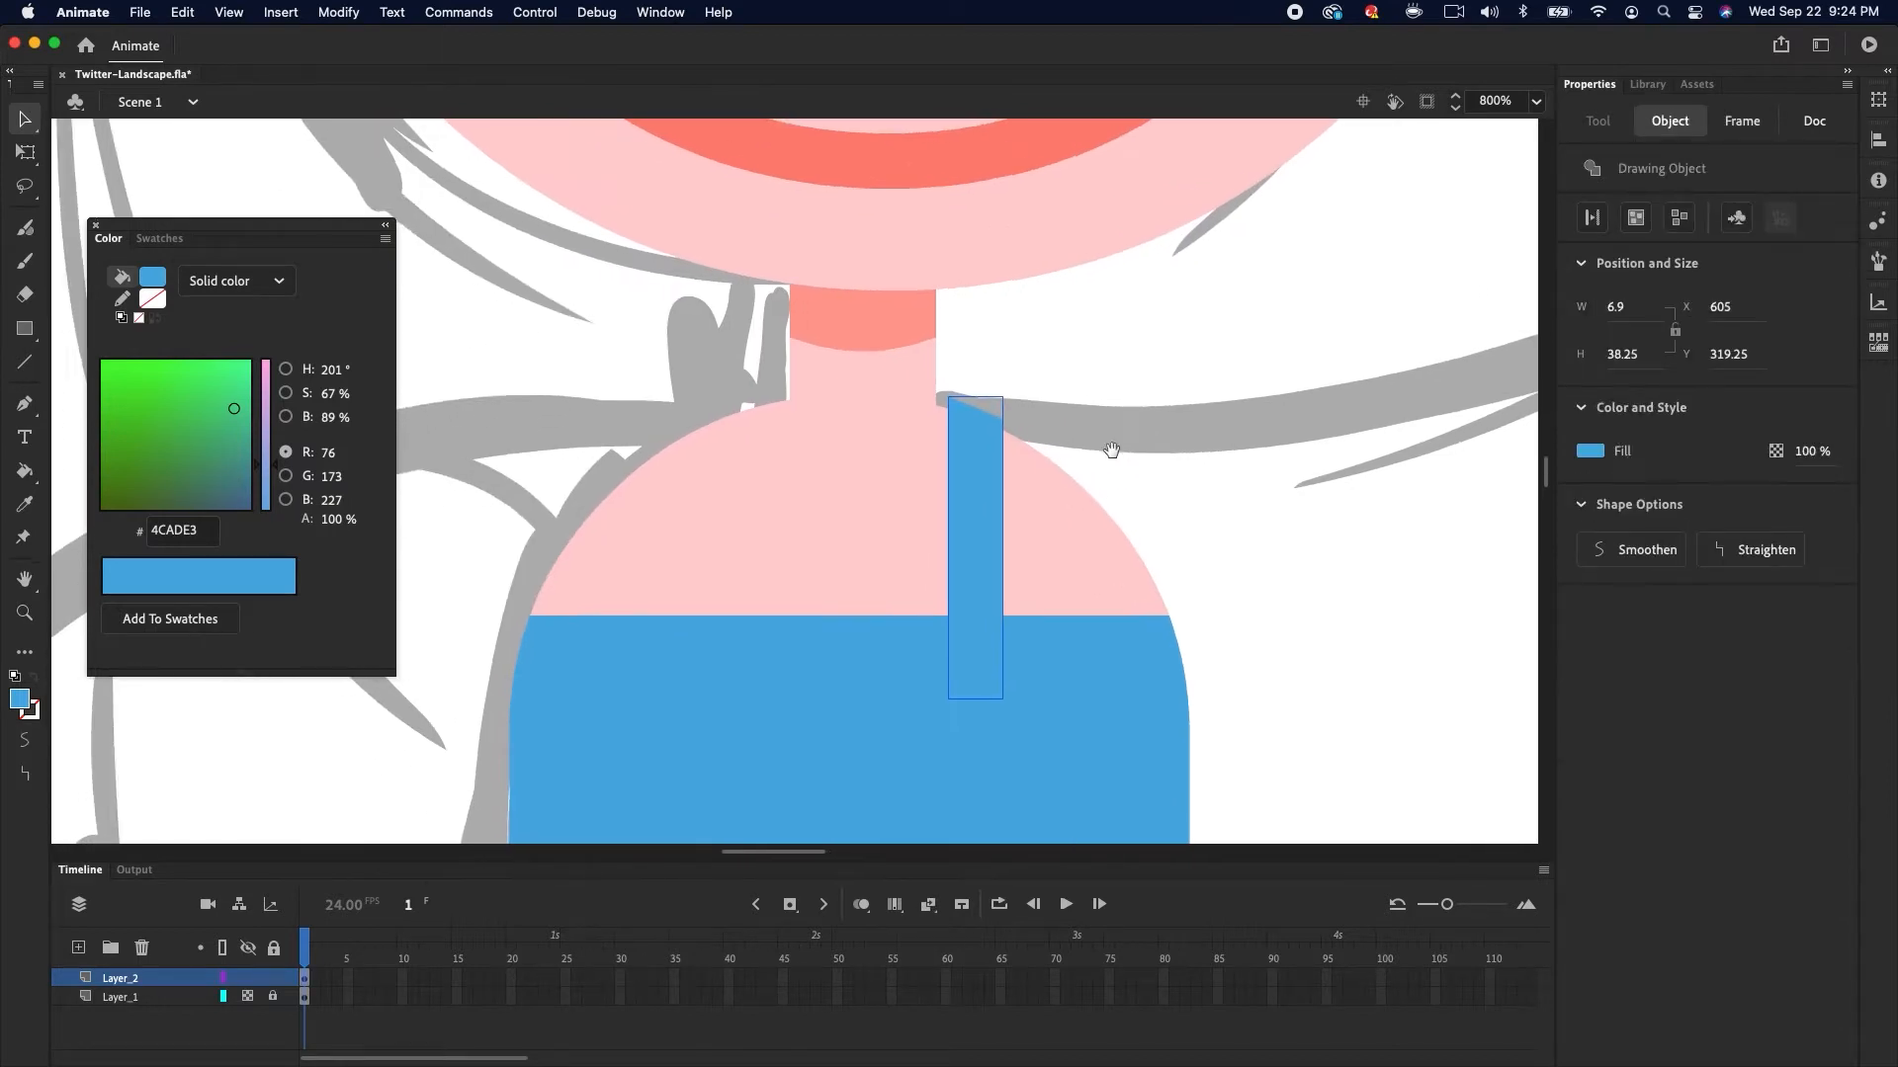
Duplicate the strap onto the other shoulder and nudge both straps into place
{"action": "left_click_drag", "start_coordinate": [1034, 546], "coordinate": [820, 537]}
{"action": "left_click", "coordinate": [344, 14]}
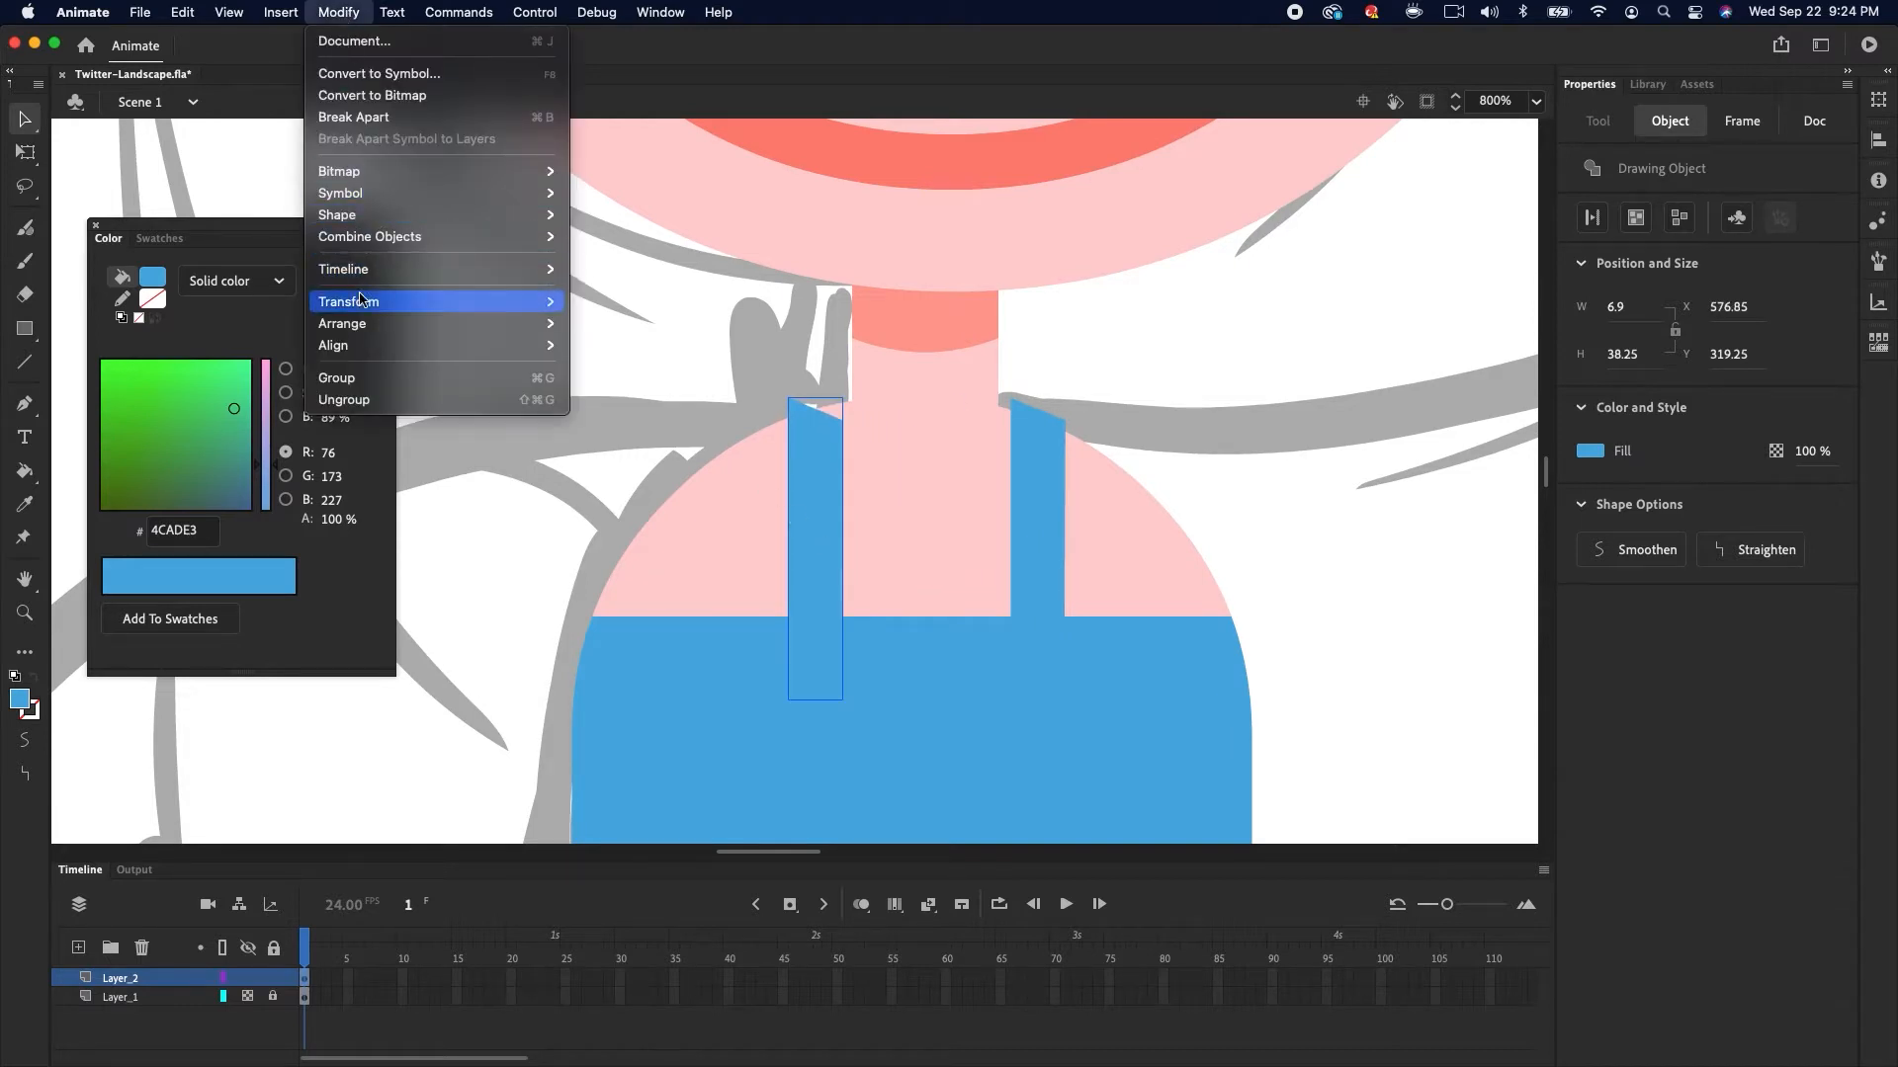
{"action": "mouse_move", "coordinate": [364, 302]}
{"action": "left_click", "coordinate": [623, 518]}
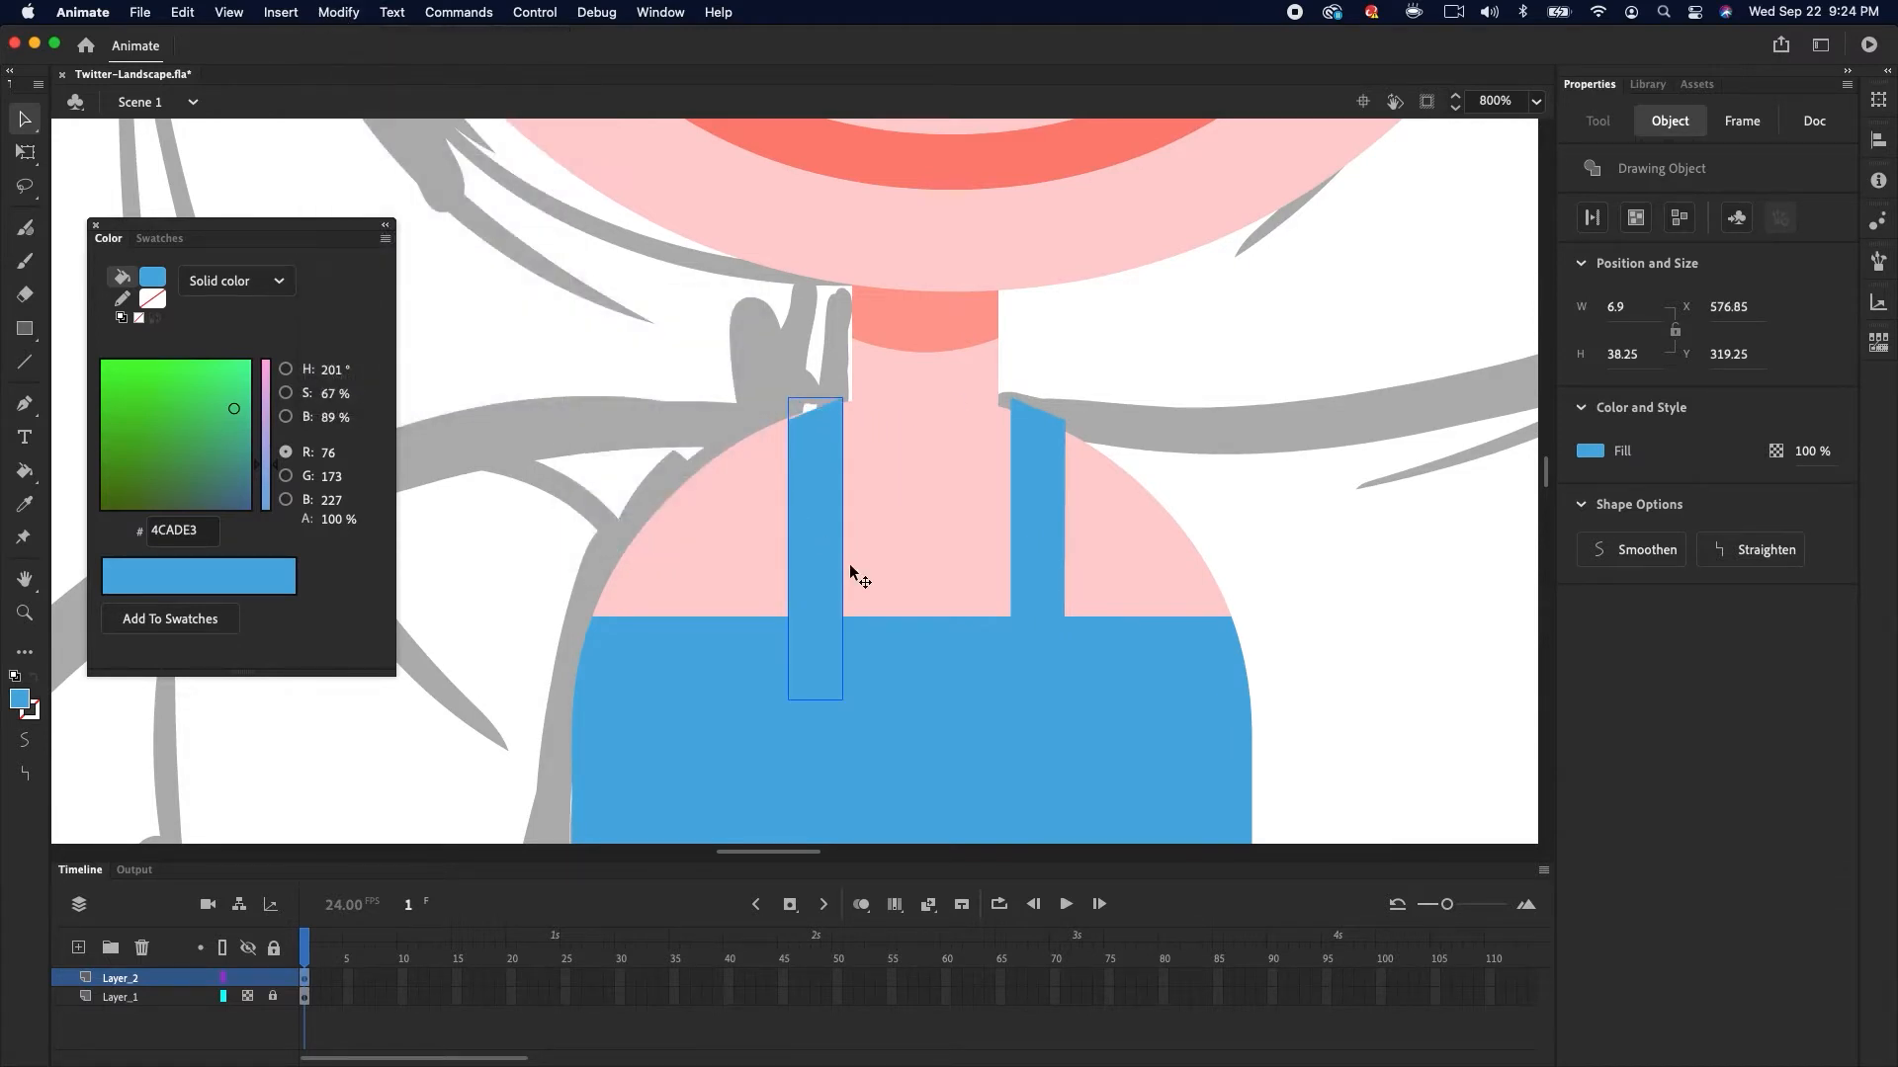
{"action": "left_click_drag", "start_coordinate": [815, 561], "coordinate": [797, 560]}
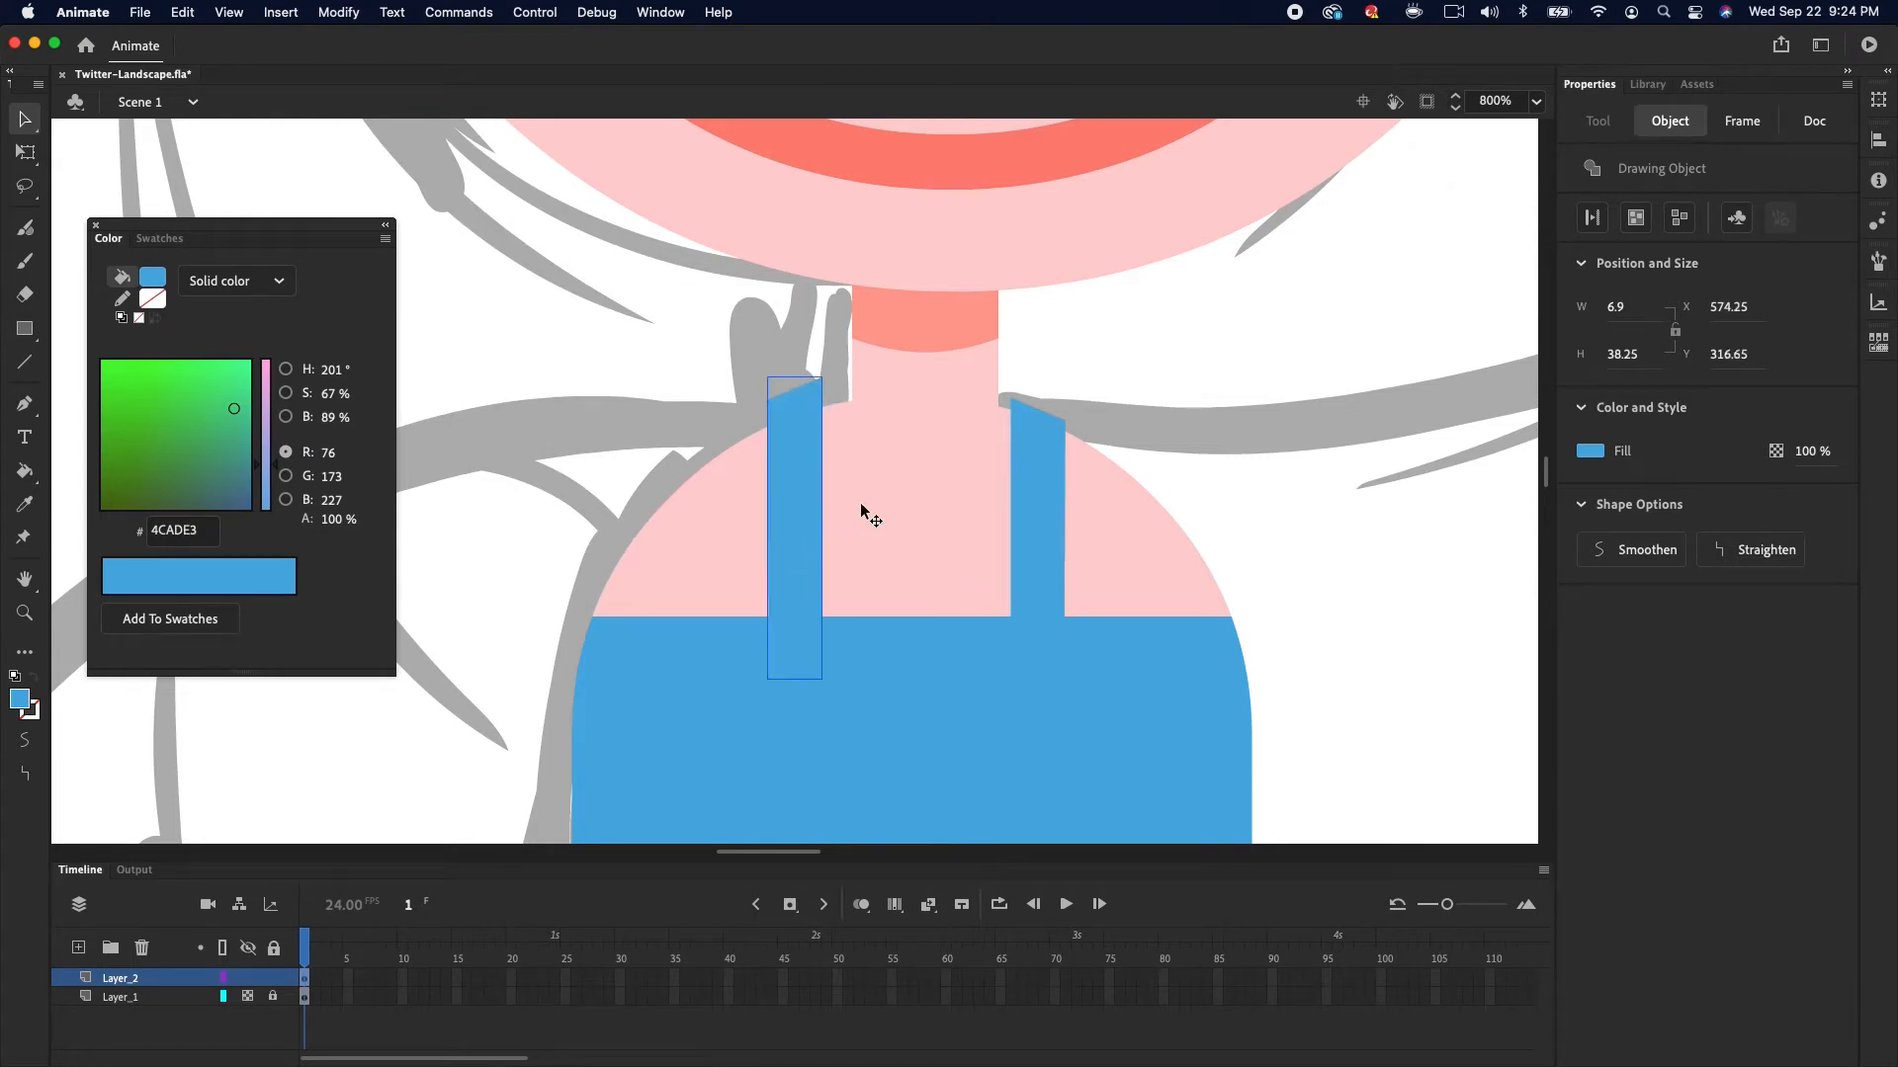
{"action": "left_click", "coordinate": [957, 371]}
{"action": "key", "text": "Left"}
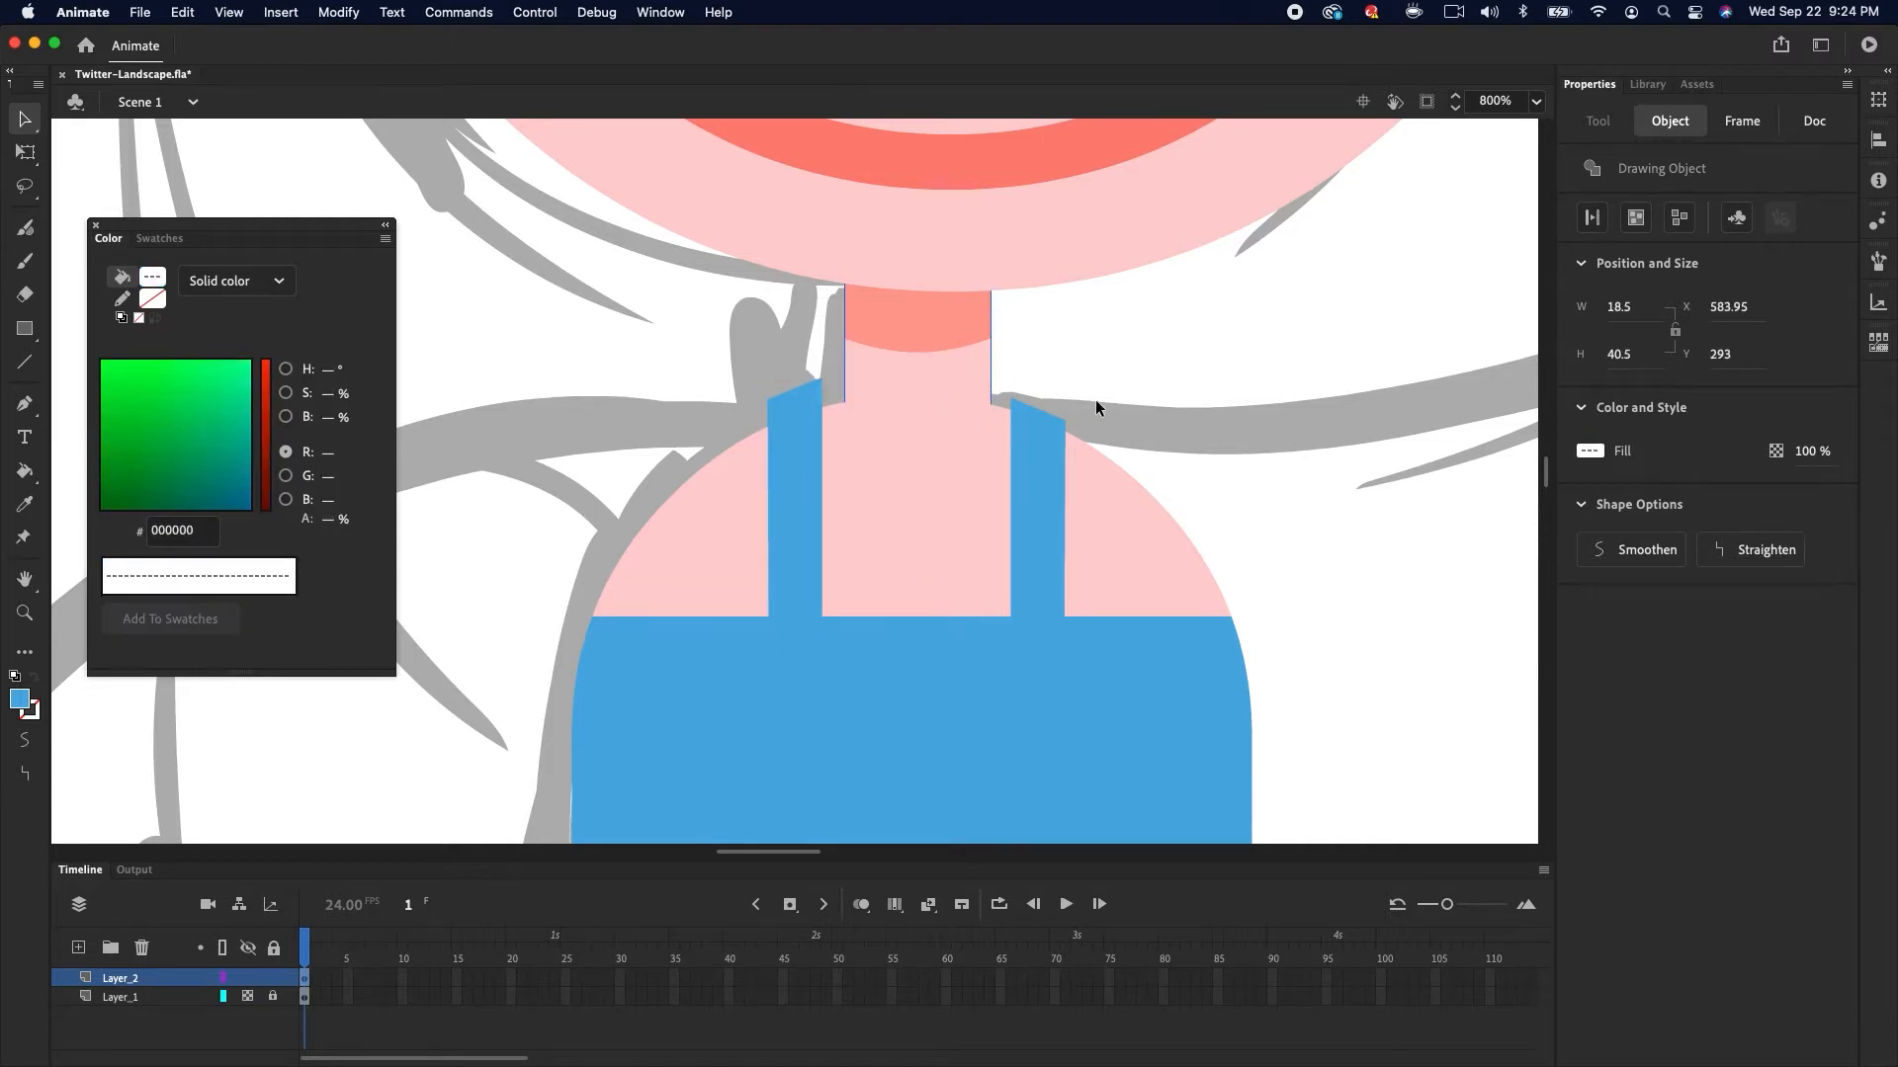
{"action": "left_click", "coordinate": [788, 562]}
{"action": "key", "text": "Down"}
{"action": "key", "text": "Down"}
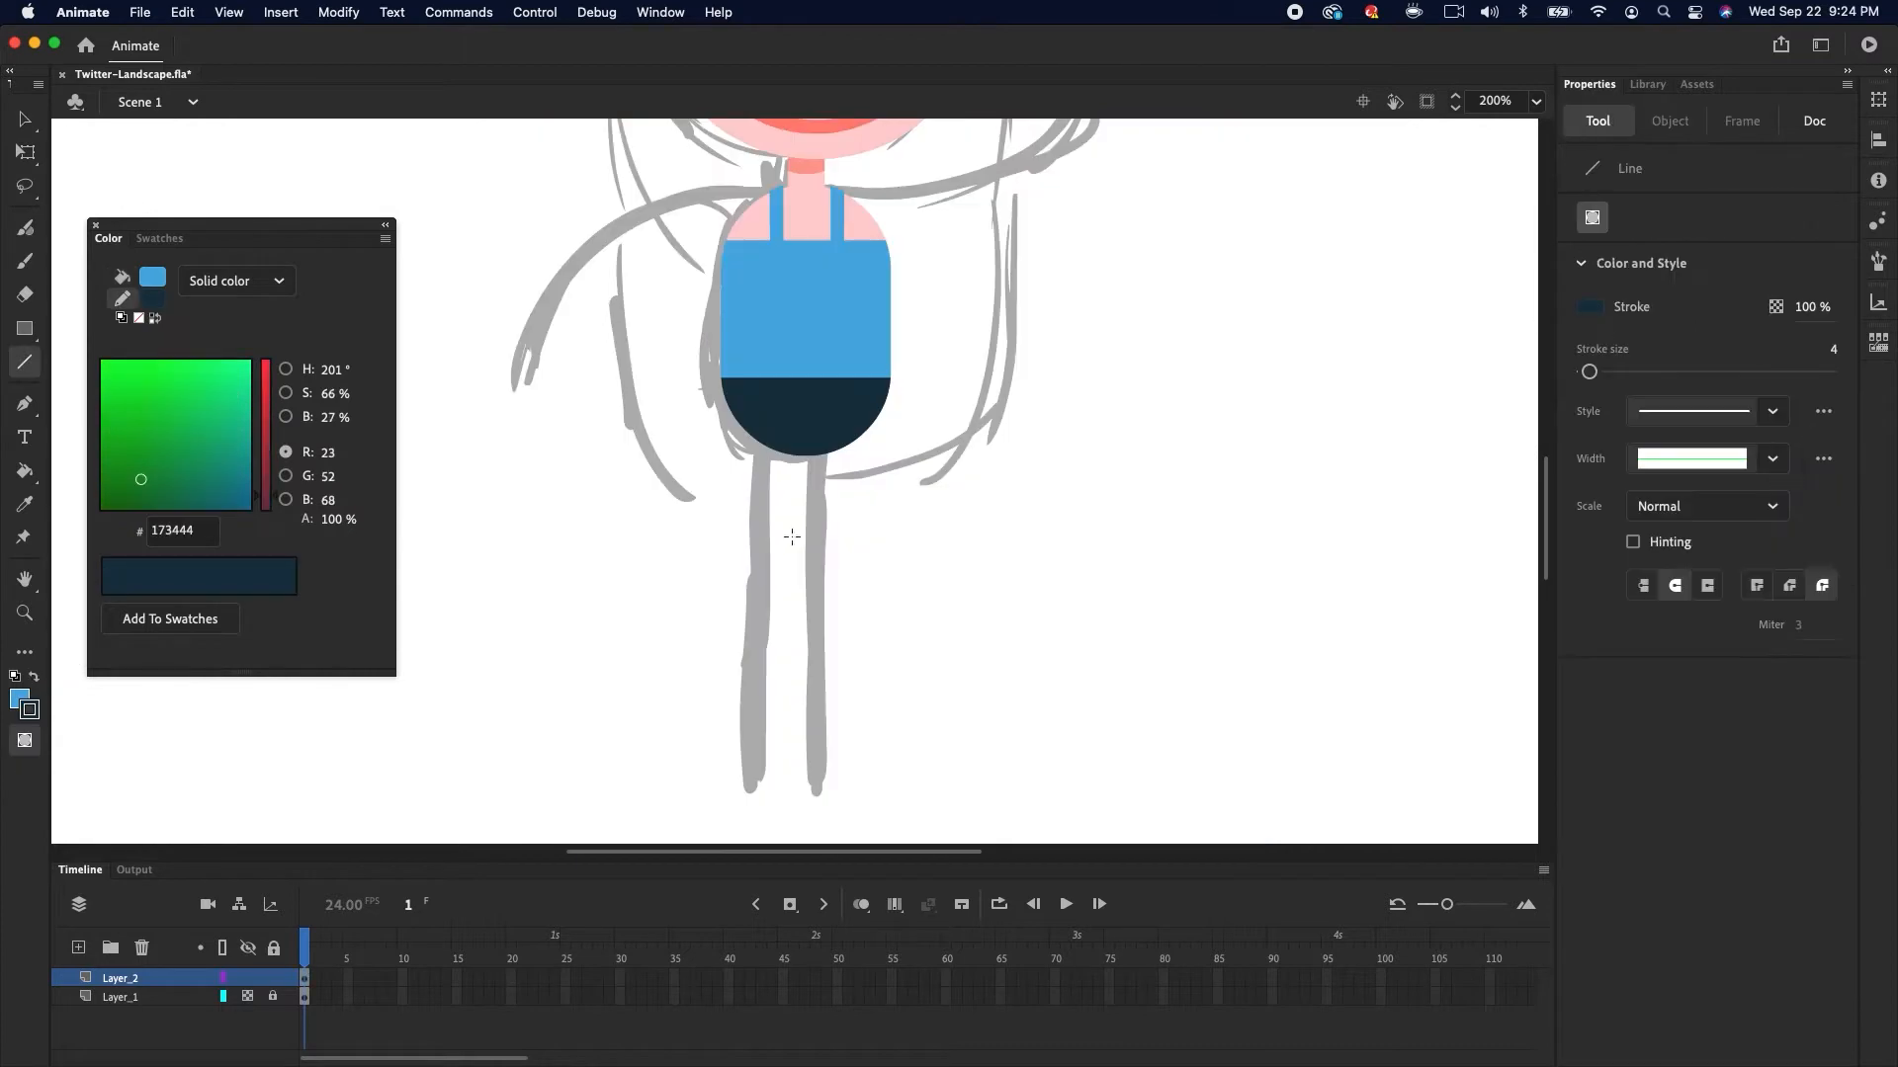
Draw a dark navy line for a leg under the shorts and set its stroke size to 14
{"action": "left_click_drag", "start_coordinate": [755, 416], "coordinate": [770, 626]}
{"action": "key", "text": "v"}
{"action": "left_click", "coordinate": [755, 627]}
{"action": "left_click_drag", "start_coordinate": [1588, 559], "coordinate": [1602, 559]}
{"action": "left_click", "coordinate": [1338, 570]}
{"action": "left_click", "coordinate": [759, 577]}
{"action": "mouse_move", "coordinate": [759, 577]}
{"action": "left_mouse_down"}
{"action": "mouse_move", "coordinate": [755, 607]}
{"action": "mouse_move", "coordinate": [761, 563]}
{"action": "left_mouse_up"}
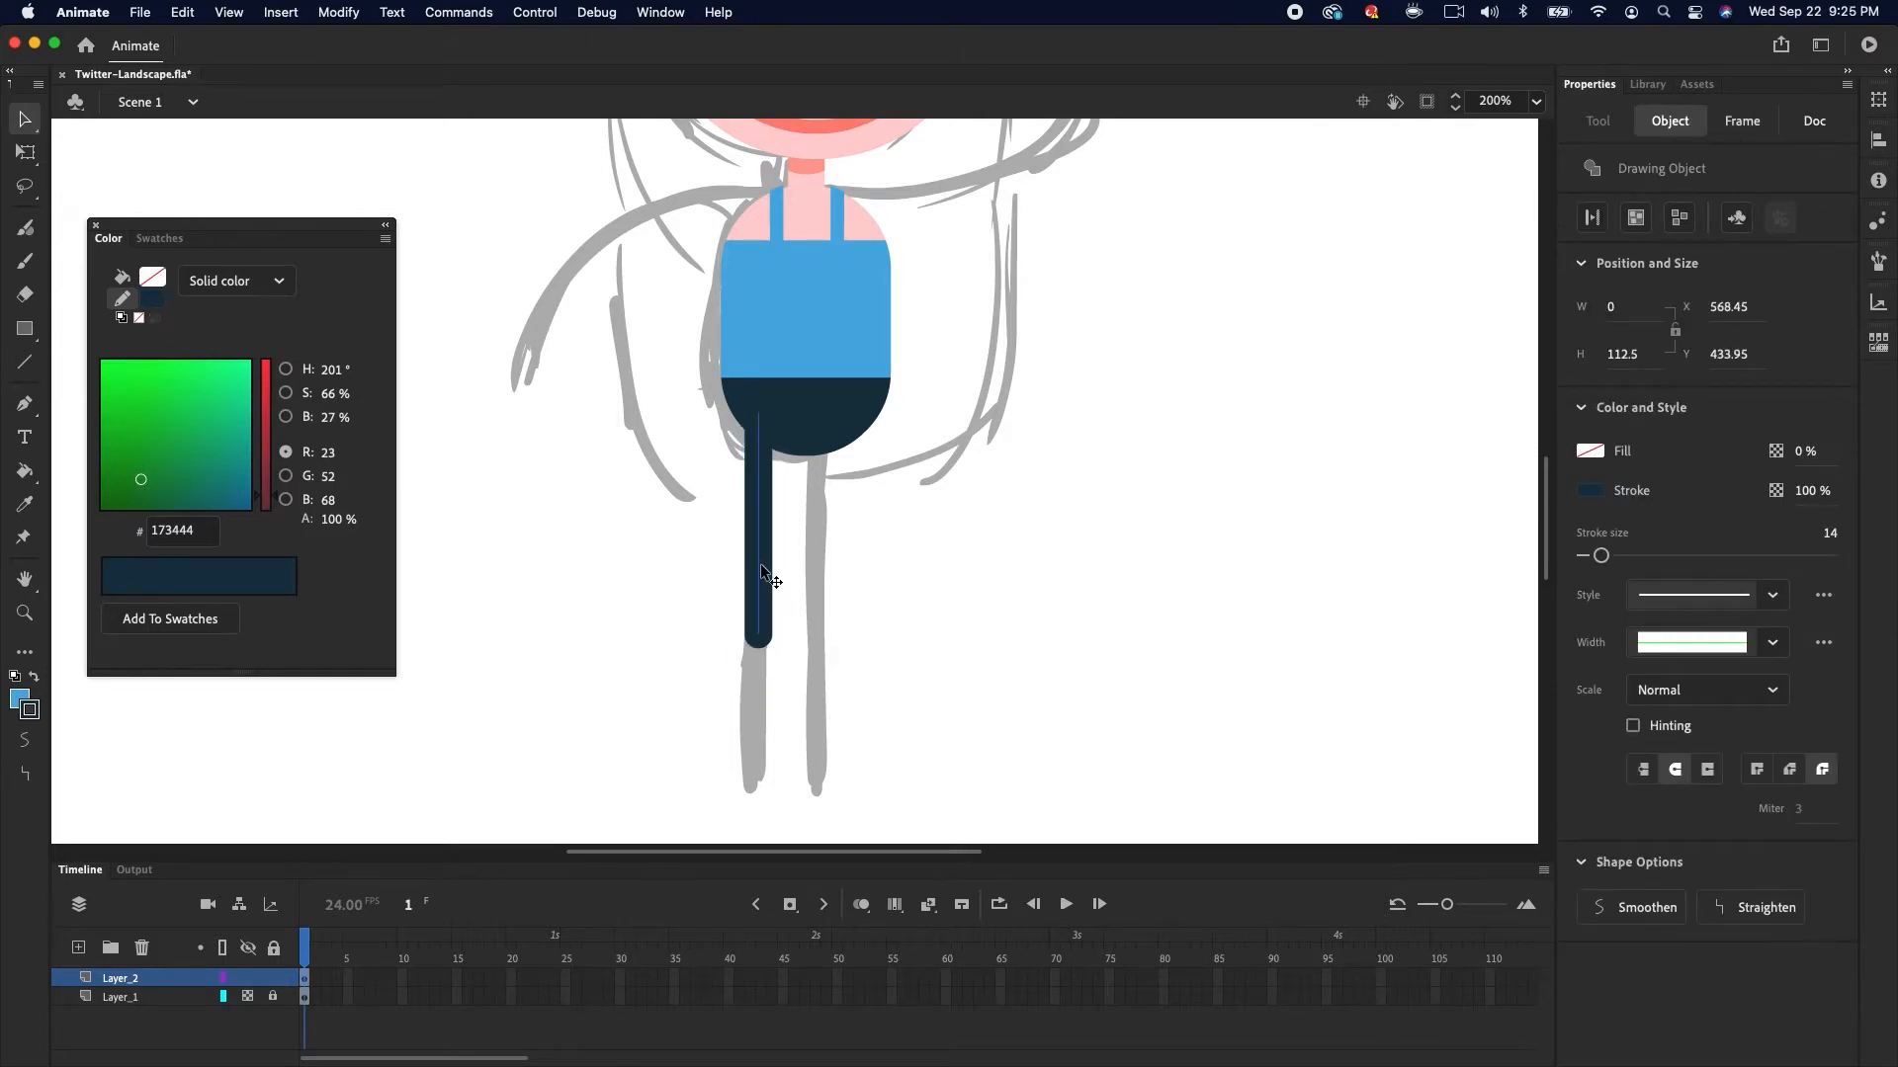
{"action": "scroll", "coordinate": [746, 524], "scroll_direction": "down", "scroll_amount": 3}
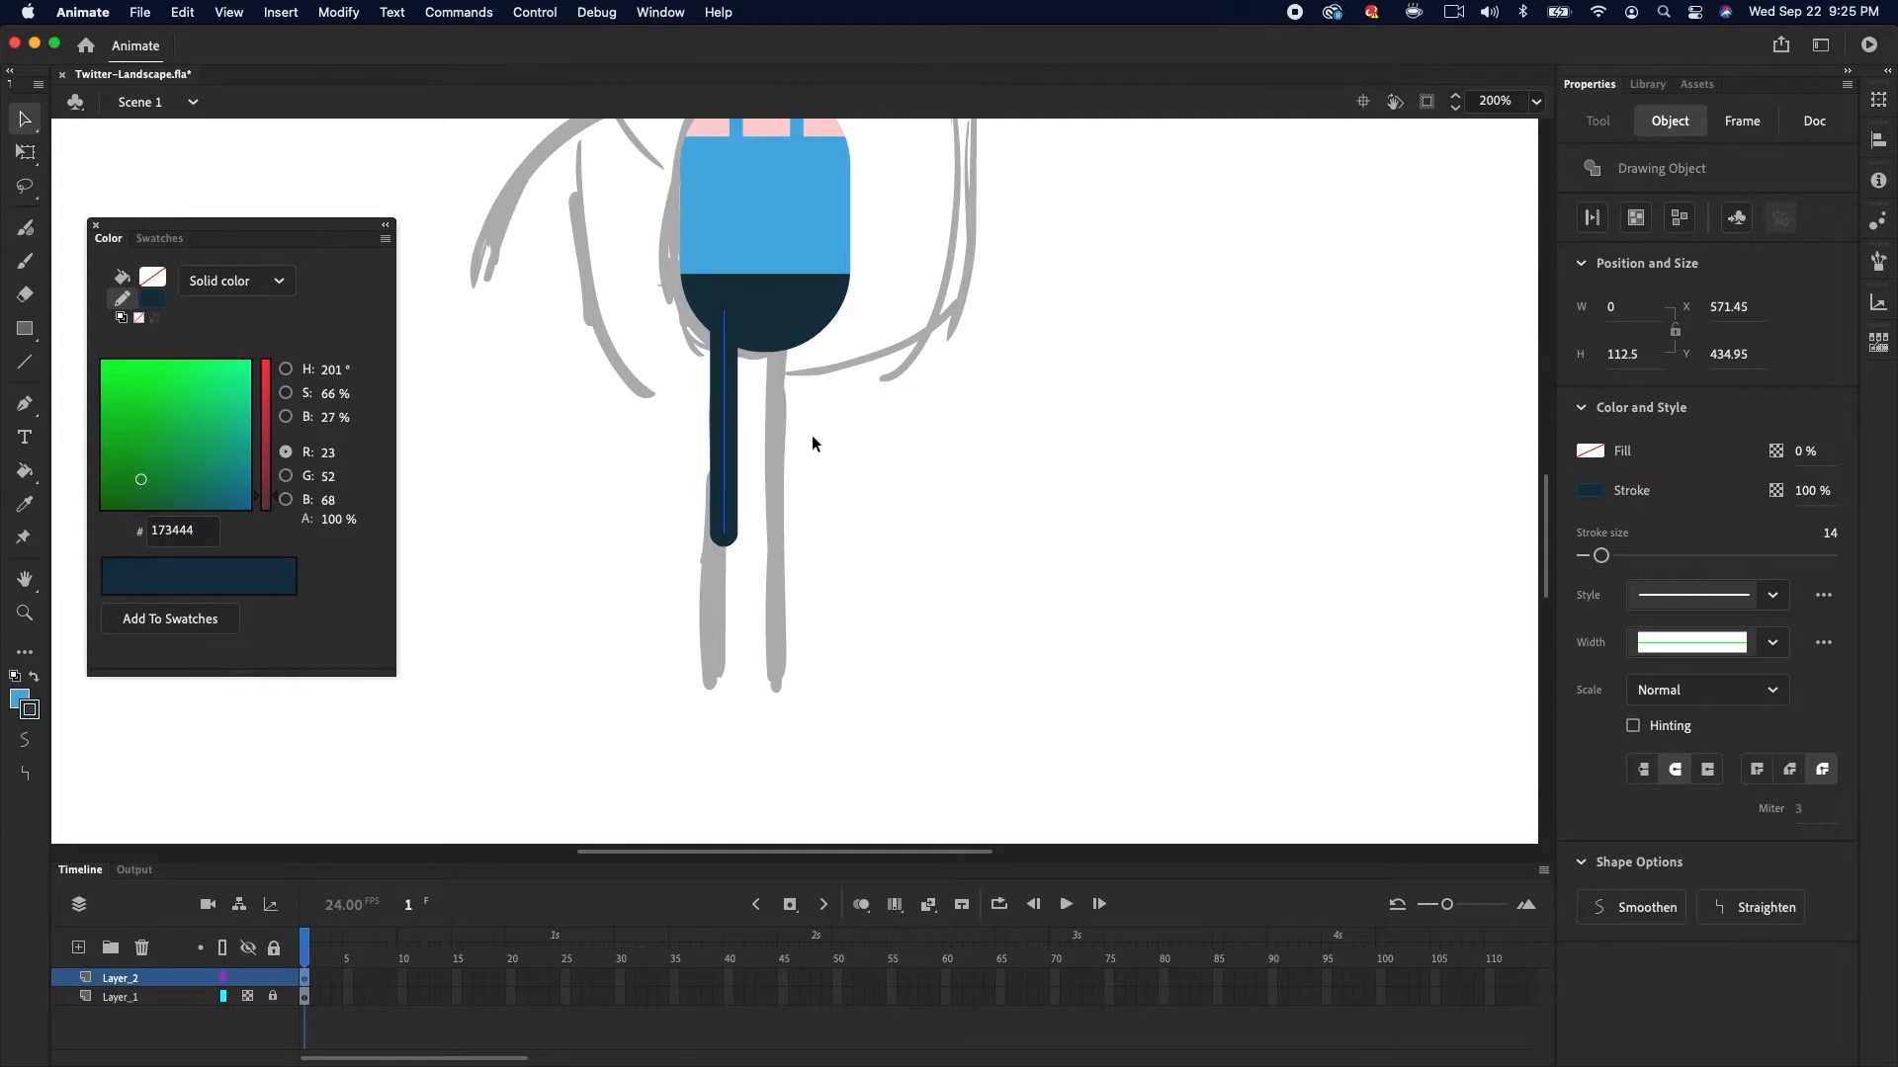
Duplicate the leg line as the left arm, recolor its stroke pink FFD1D1, and rotate it horizontal at the shoulder
{"action": "left_click_drag", "start_coordinate": [910, 288], "coordinate": [994, 509]}
{"action": "mouse_move", "coordinate": [808, 625]}
{"action": "left_mouse_down"}
{"action": "mouse_move", "coordinate": [808, 474]}
{"action": "mouse_move", "coordinate": [620, 387]}
{"action": "left_mouse_up"}
{"action": "left_click", "coordinate": [152, 299]}
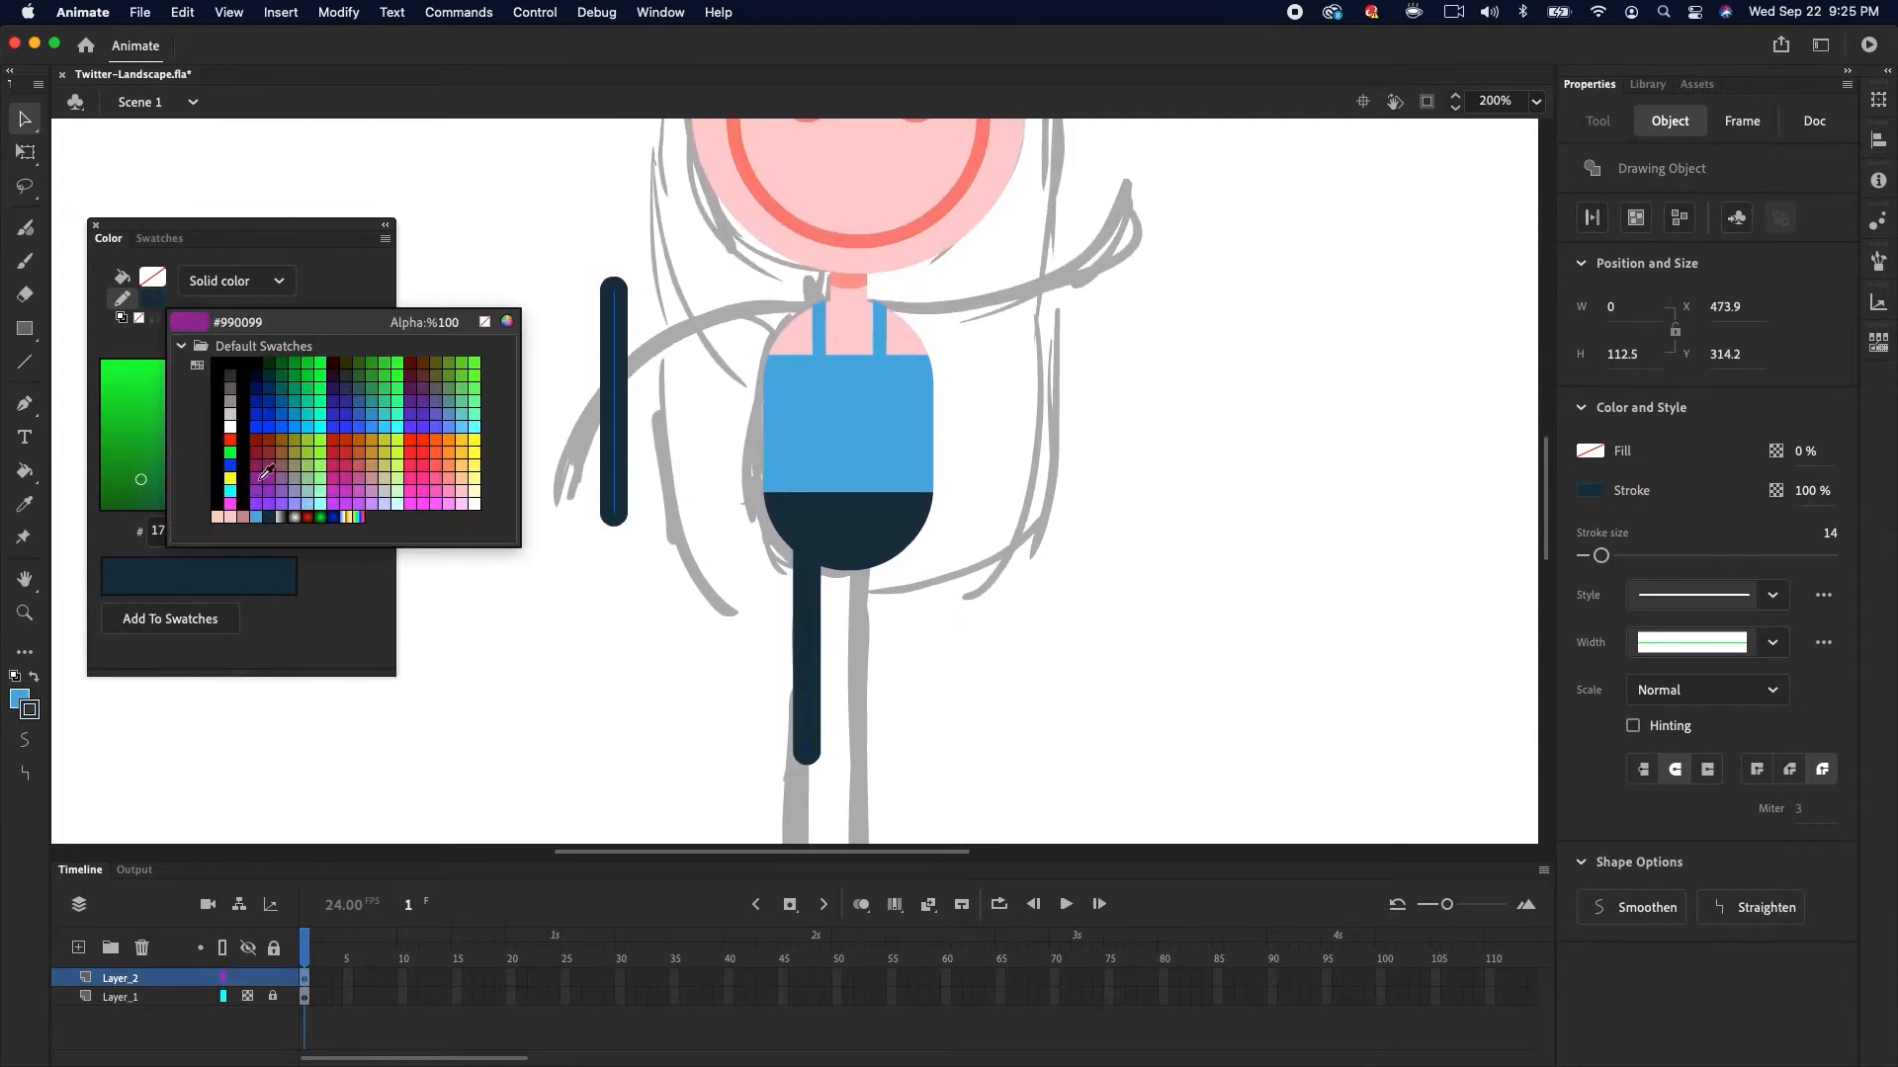
{"action": "left_click", "coordinate": [227, 549]}
{"action": "left_click", "coordinate": [634, 297]}
{"action": "left_click", "coordinate": [614, 338]}
{"action": "left_click", "coordinate": [645, 316]}
{"action": "left_click", "coordinate": [618, 301]}
{"action": "key", "text": "q"}
{"action": "mouse_move", "coordinate": [643, 286]}
{"action": "left_mouse_down"}
{"action": "mouse_move", "coordinate": [692, 306]}
{"action": "mouse_move", "coordinate": [759, 400]}
{"action": "mouse_move", "coordinate": [766, 327]}
{"action": "mouse_move", "coordinate": [761, 346]}
{"action": "mouse_move", "coordinate": [790, 332]}
{"action": "left_mouse_up"}
{"action": "key", "text": "v"}
Bend the pink arm line into a downward curve hanging from the left shoulder
{"action": "left_click", "coordinate": [346, 13]}
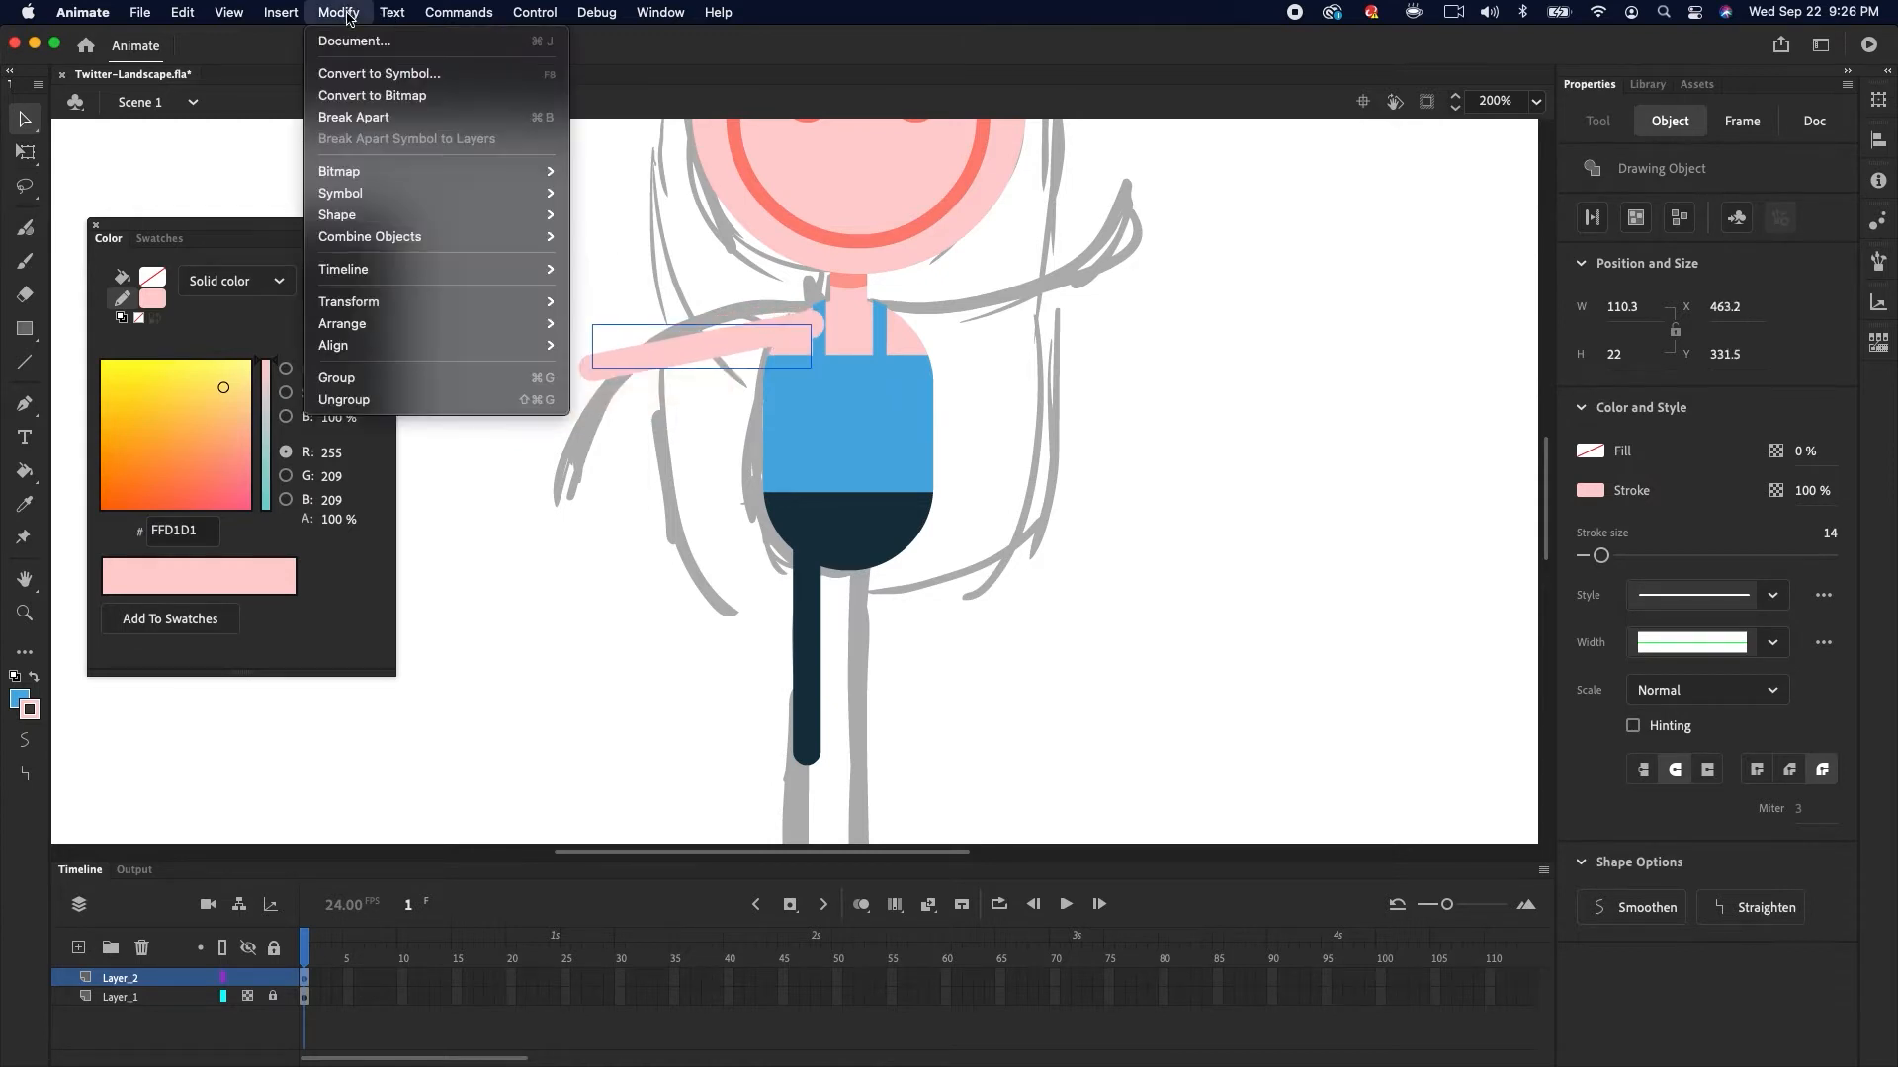
{"action": "mouse_move", "coordinate": [396, 324]}
{"action": "left_click", "coordinate": [633, 367]}
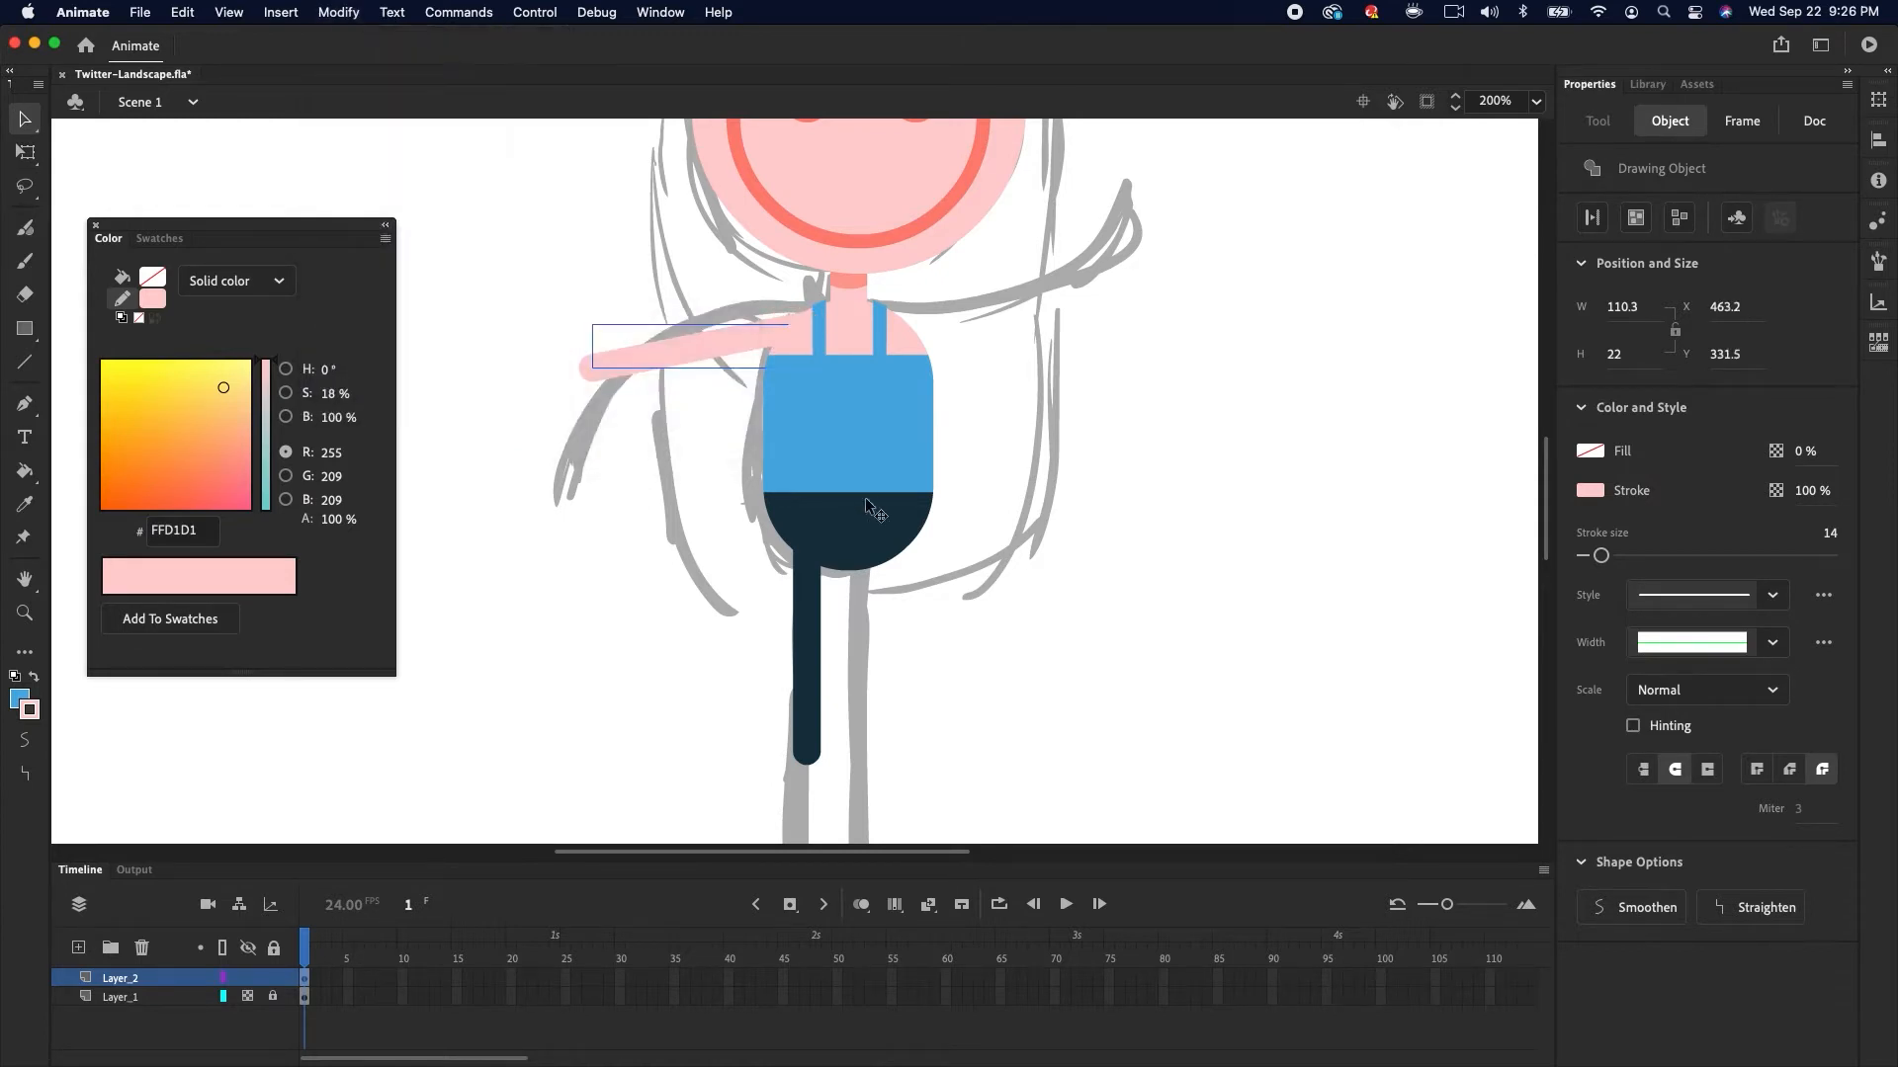
{"action": "left_click", "coordinate": [591, 503]}
{"action": "left_click_drag", "start_coordinate": [587, 369], "coordinate": [654, 304]}
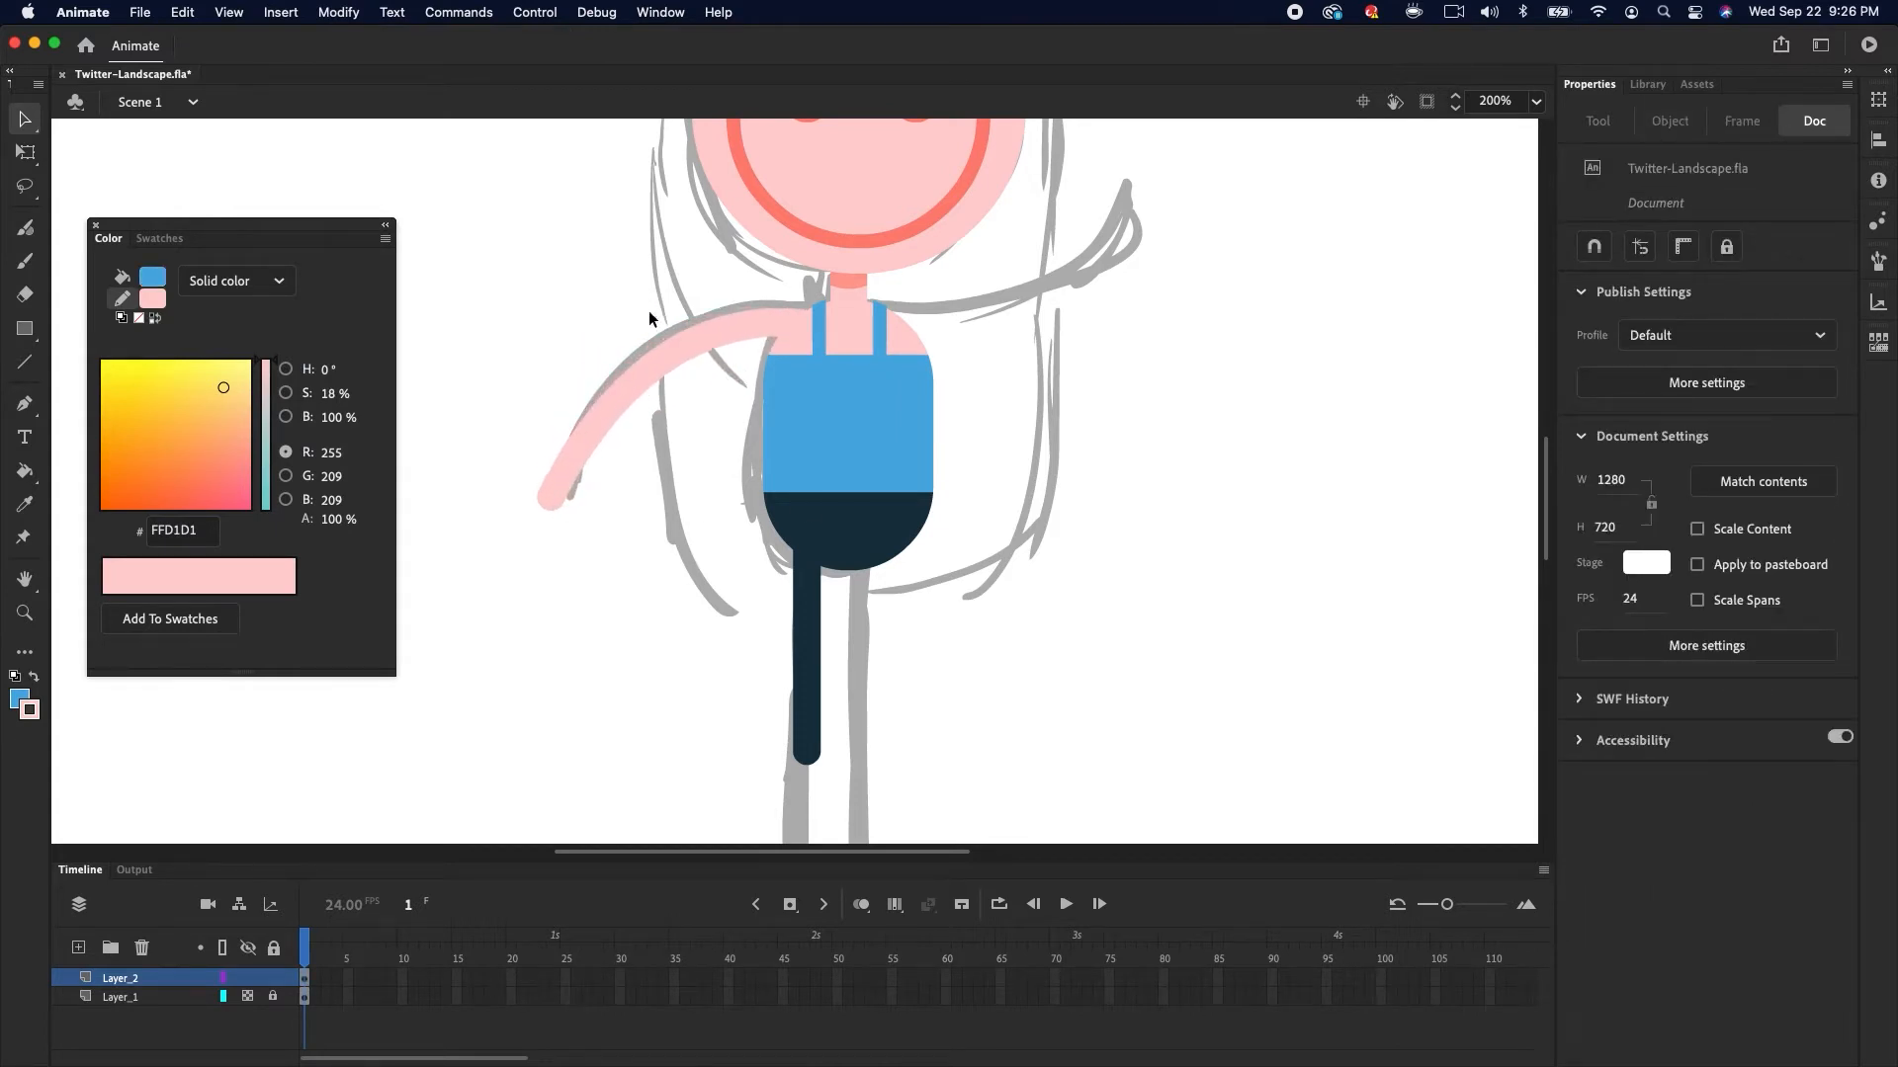
Duplicate the curved arm to the right side and flip it vertically
{"action": "left_click", "coordinate": [621, 415]}
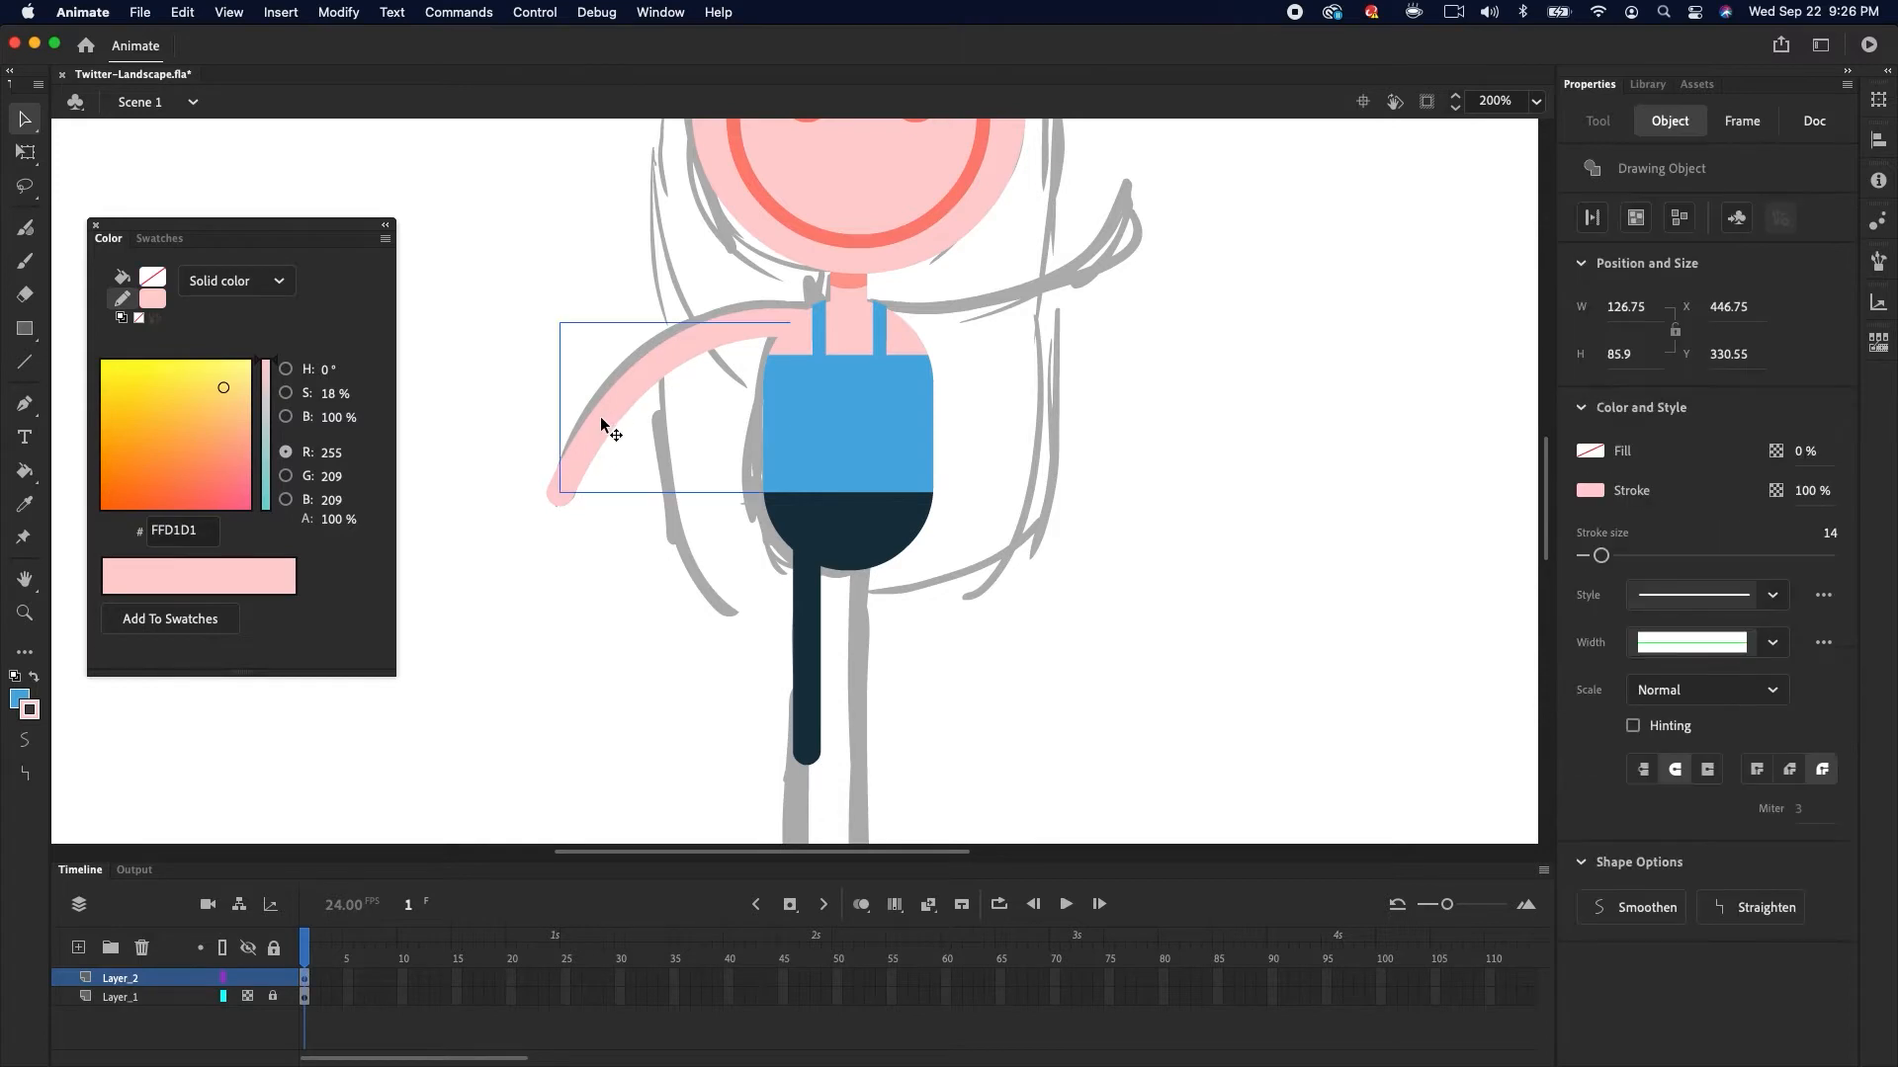
{"action": "left_click_drag", "start_coordinate": [601, 425], "coordinate": [1097, 378]}
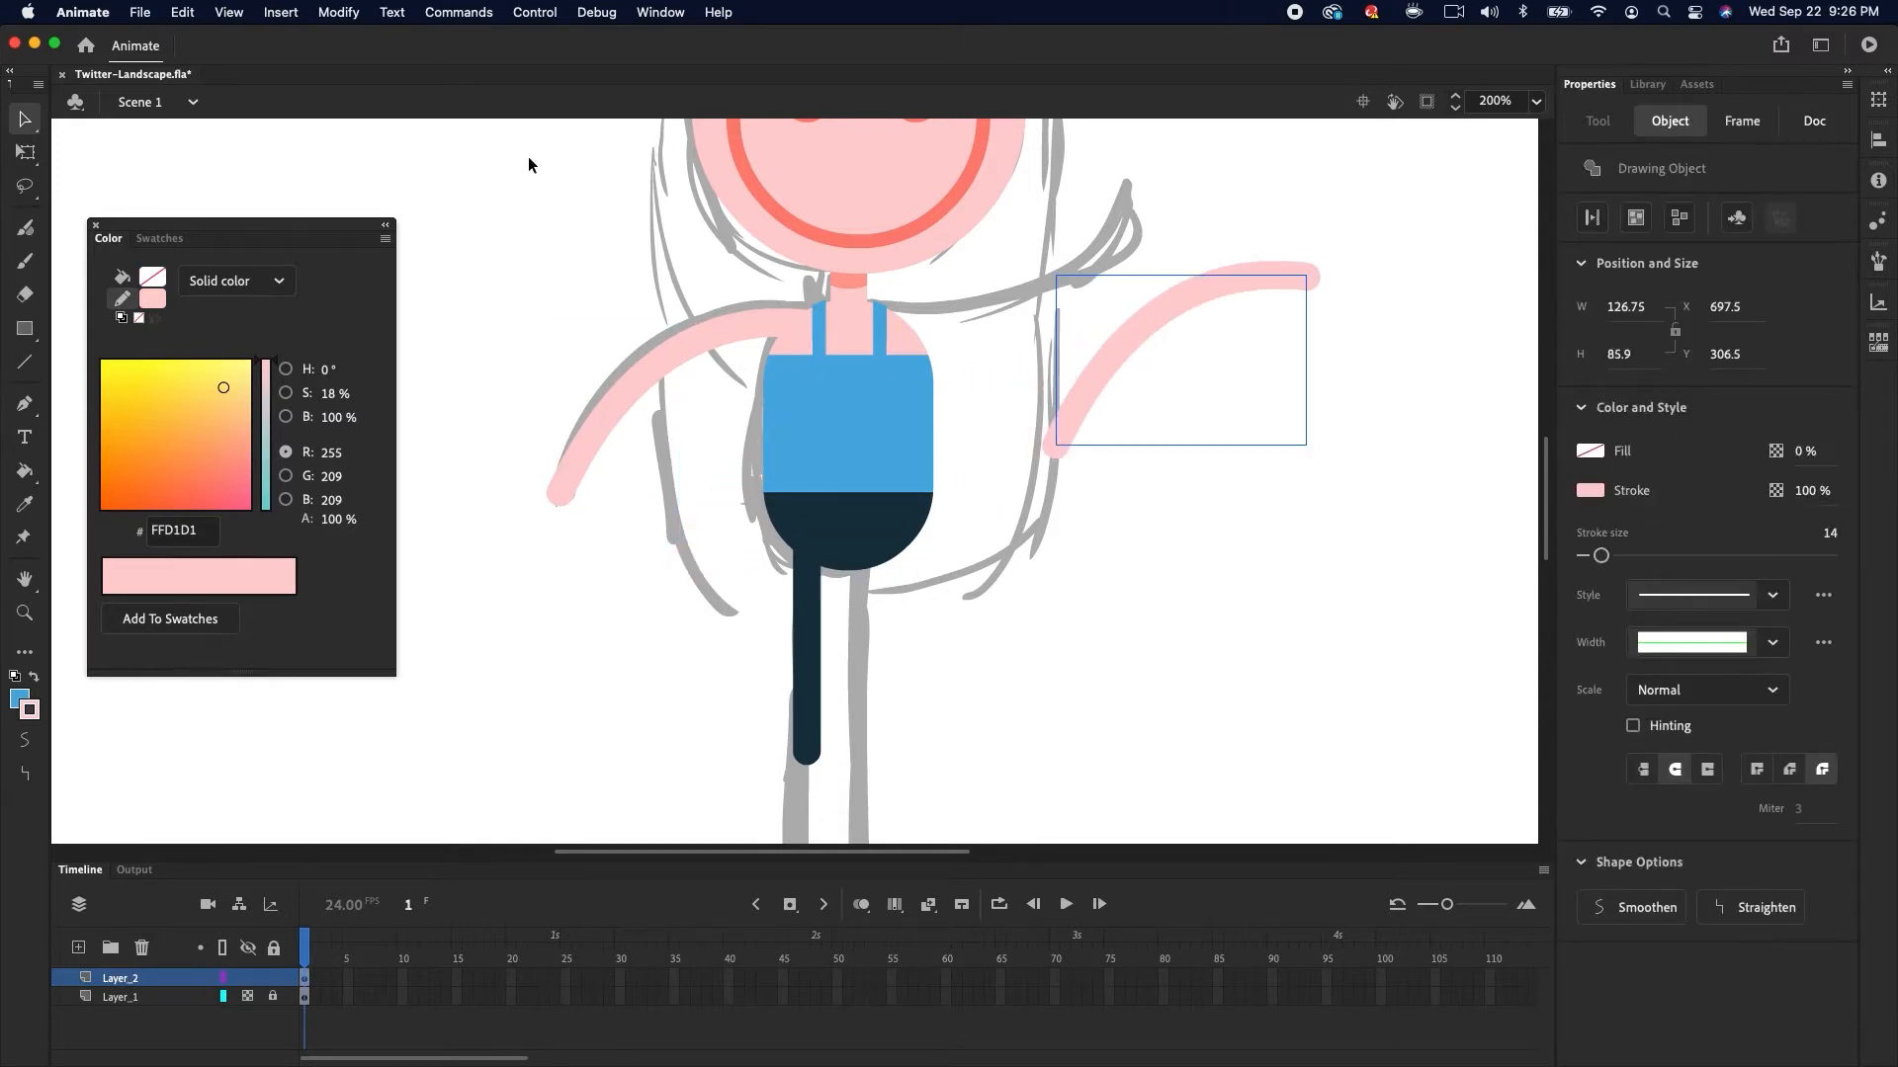
{"action": "left_click", "coordinate": [334, 13]}
{"action": "left_click", "coordinate": [711, 606]}
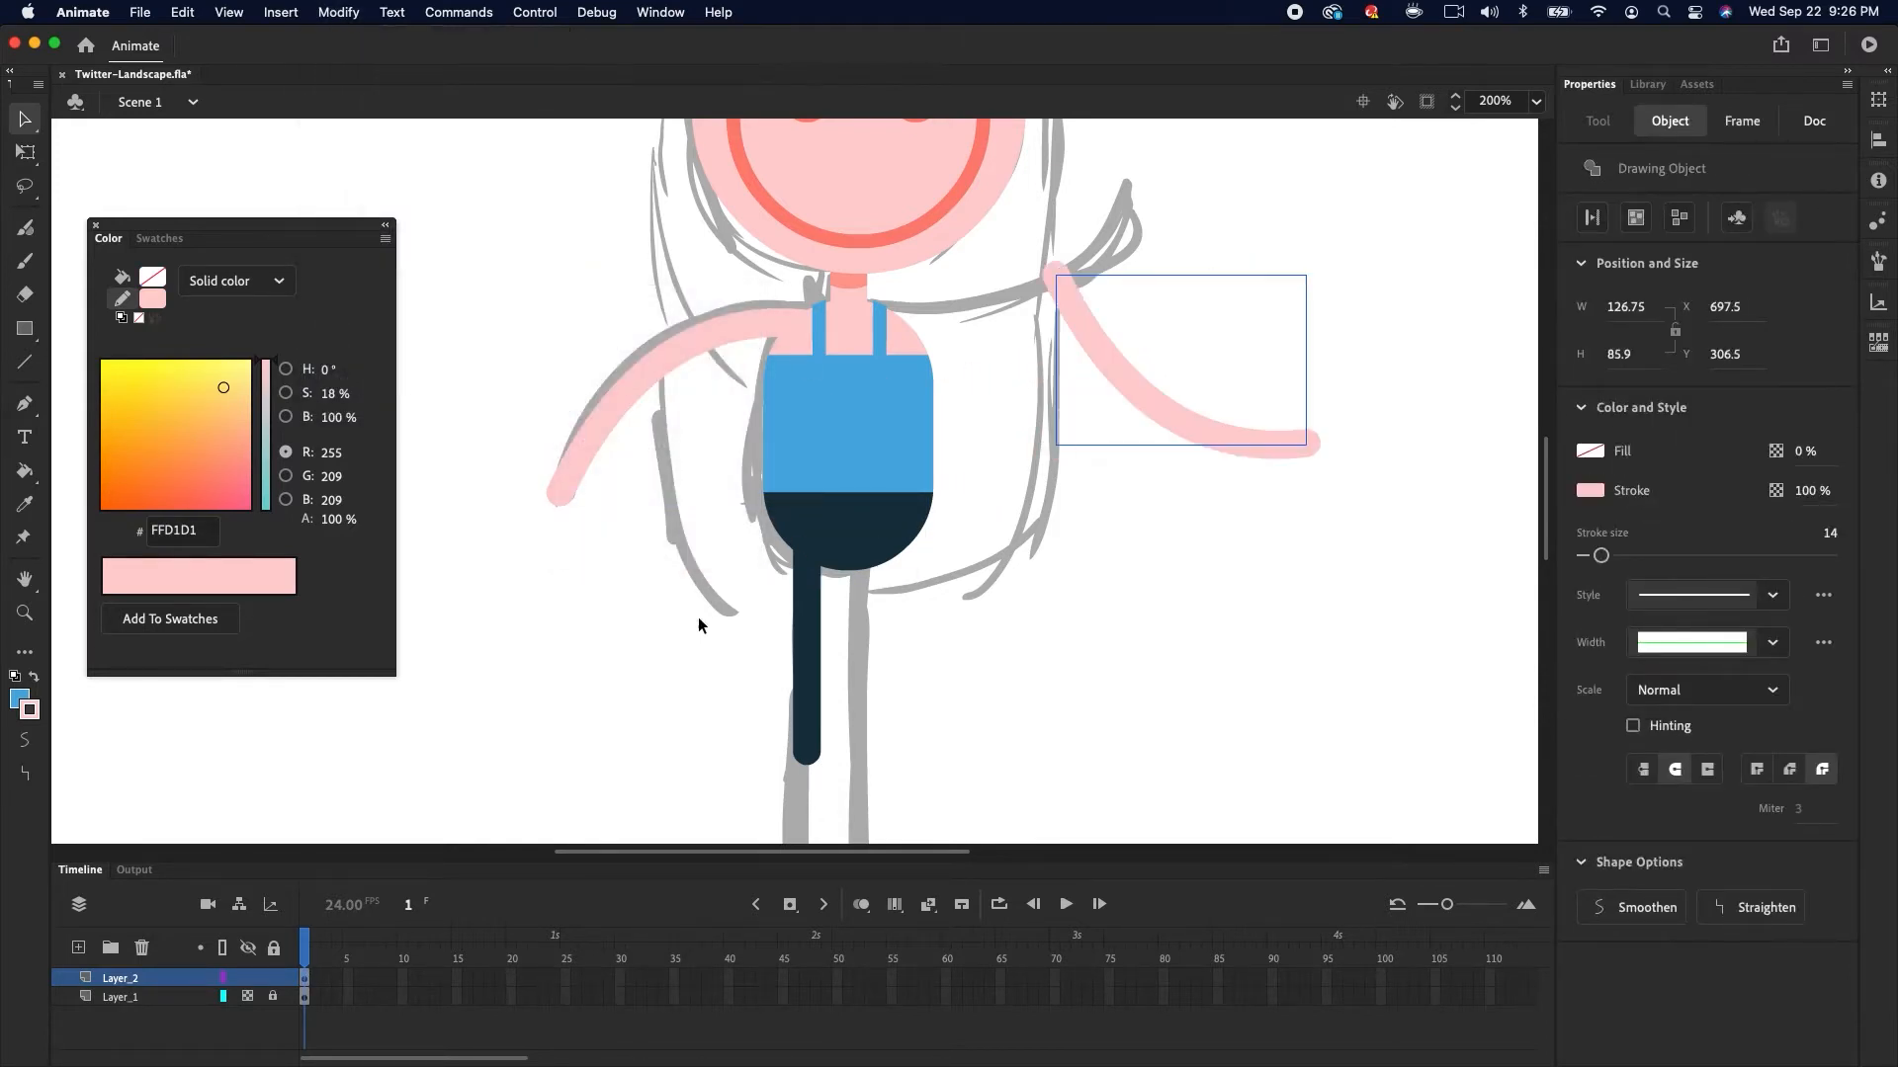
Flip the right arm horizontally and move it up into the raised waving position
{"action": "left_click", "coordinate": [338, 12]}
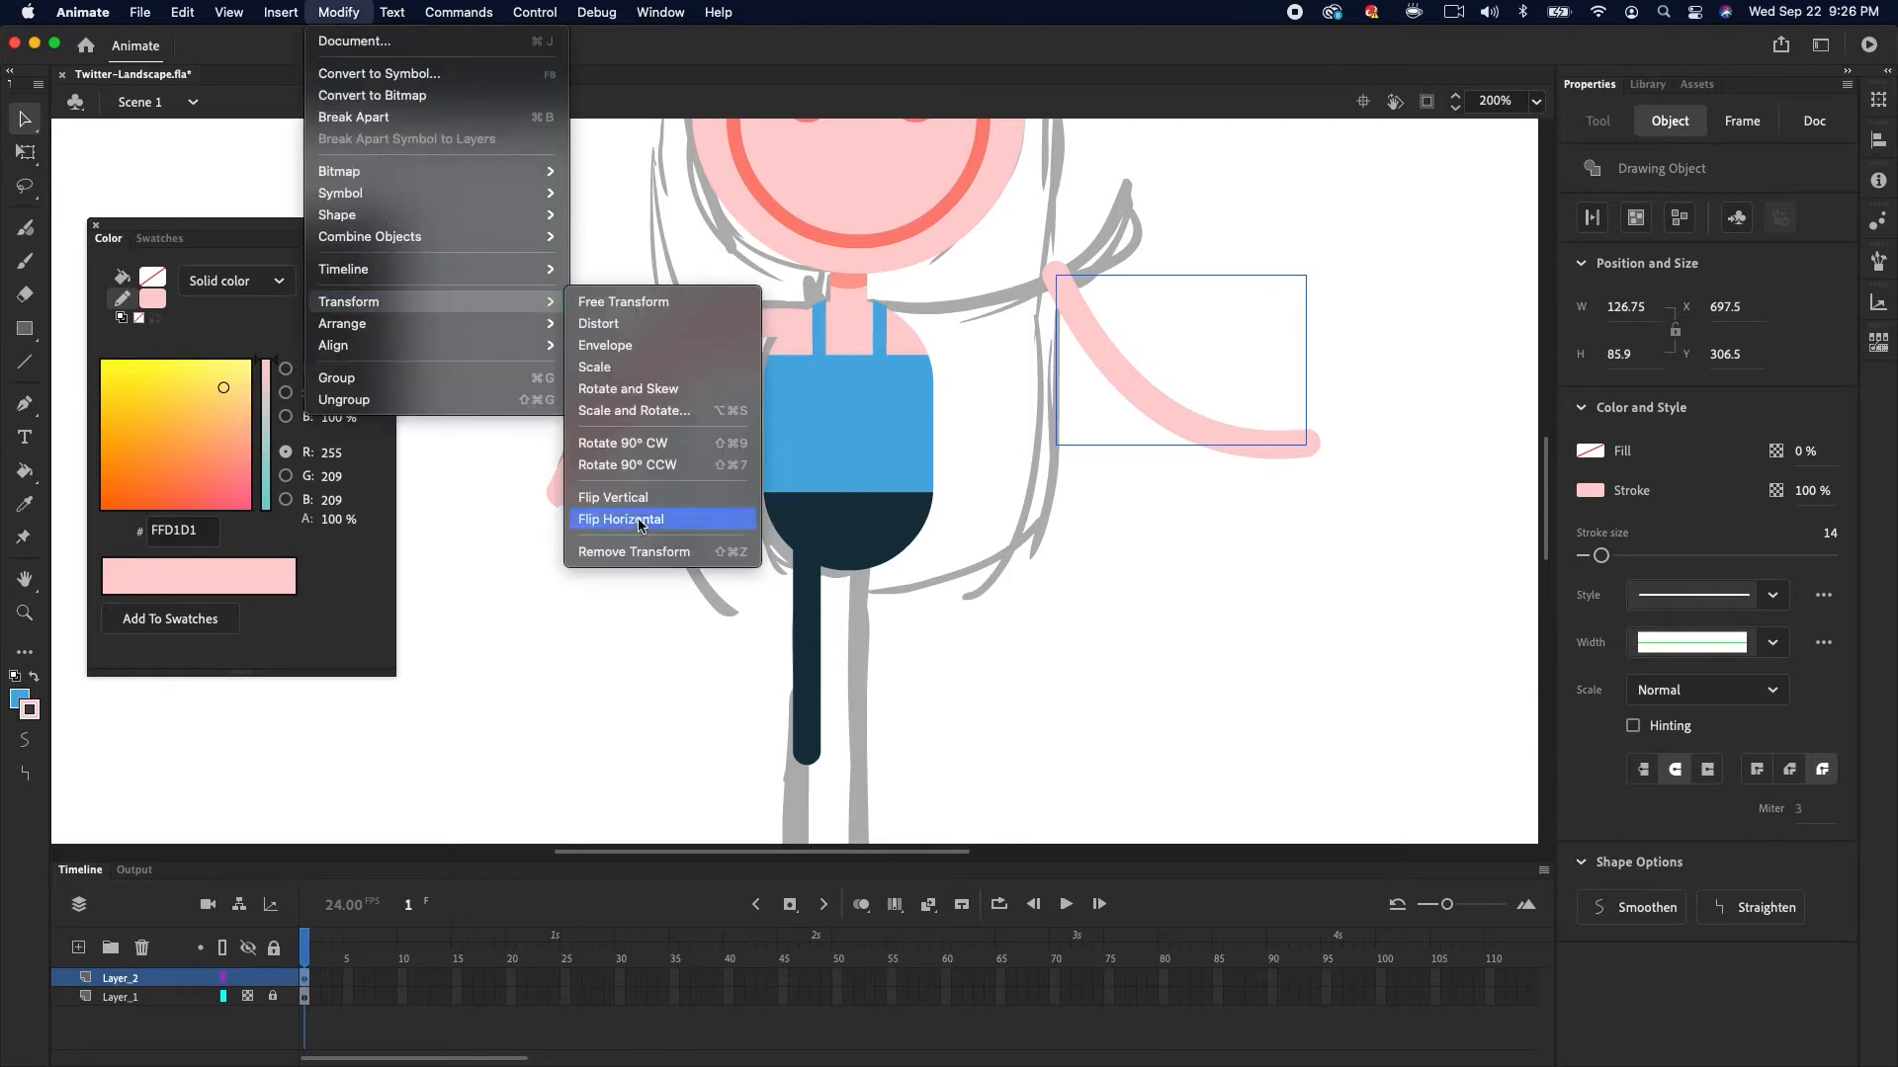
{"action": "left_click", "coordinate": [642, 521]}
{"action": "left_click_drag", "start_coordinate": [1172, 442], "coordinate": [1004, 321]}
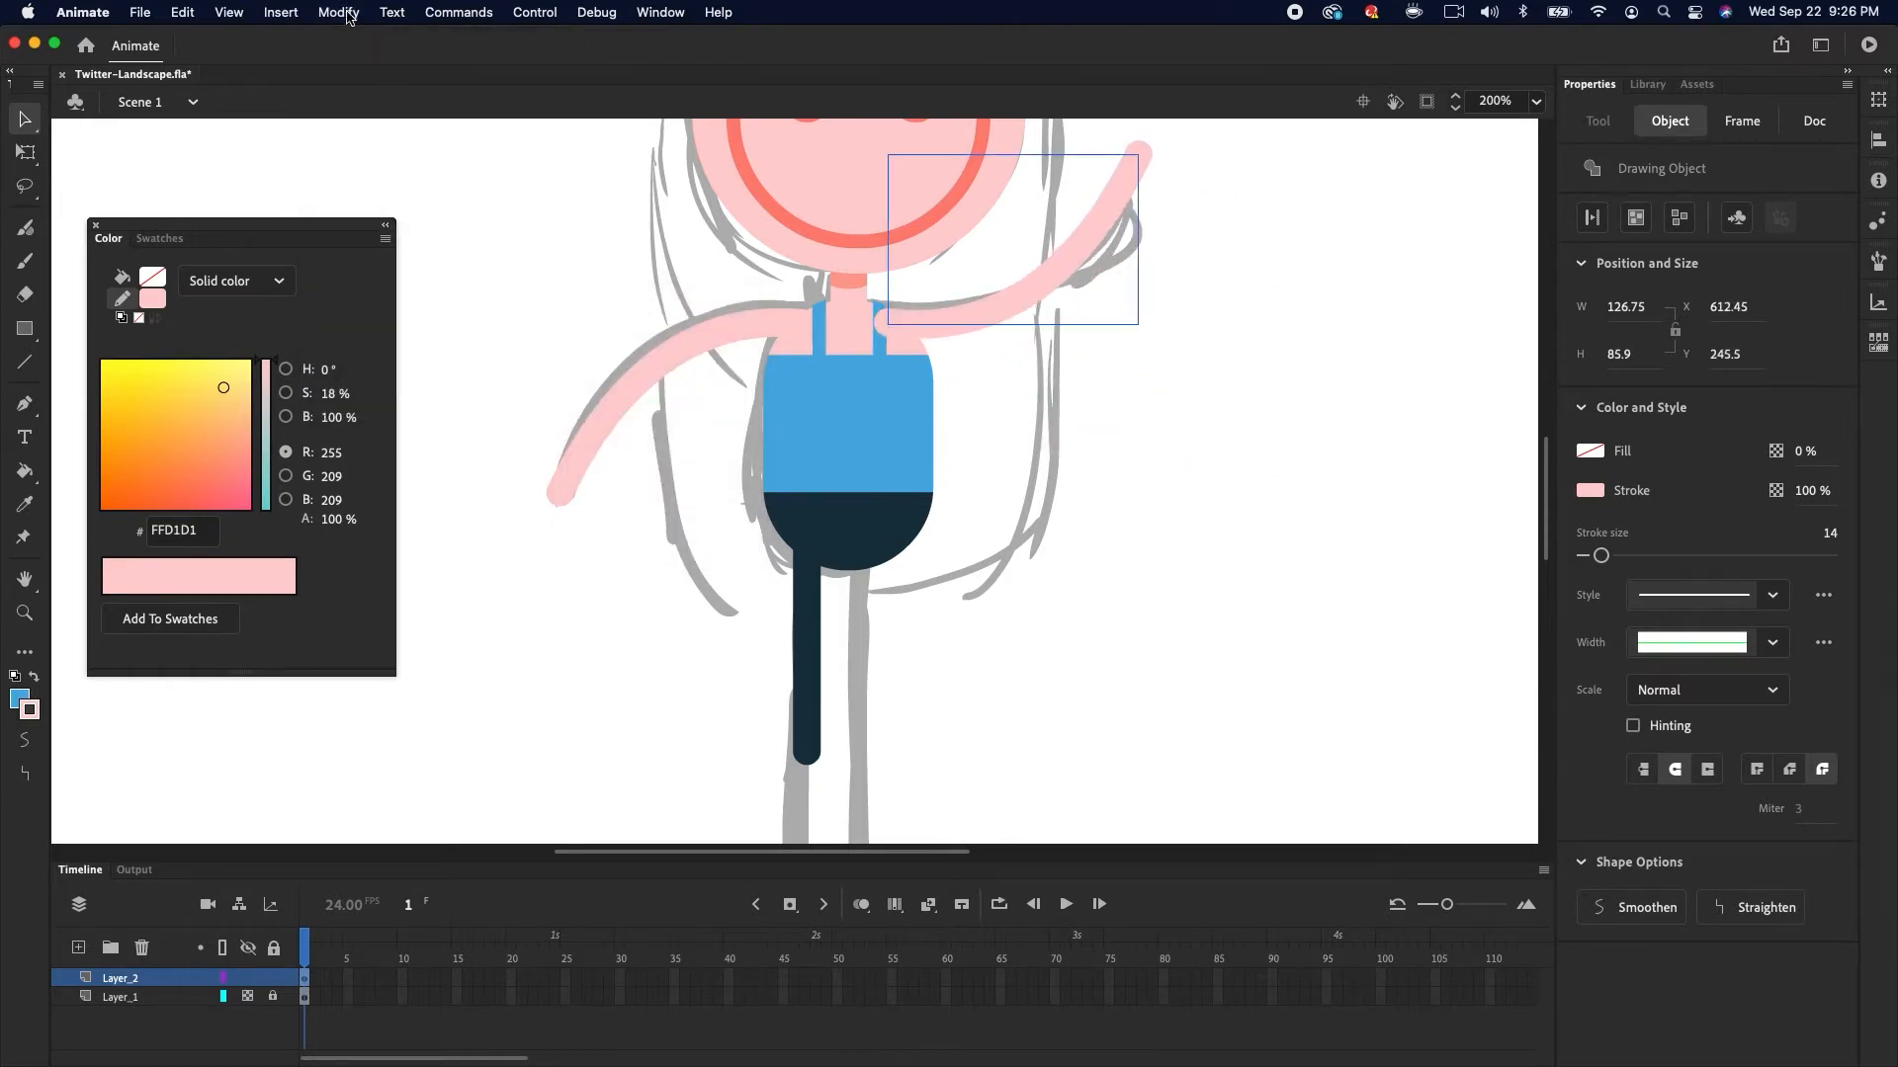
Send the raised arm to the back and nudge it into place at the shoulder, then zoom out to 100%
{"action": "left_click", "coordinate": [338, 12]}
{"action": "left_click", "coordinate": [632, 388]}
{"action": "left_click_drag", "start_coordinate": [1082, 247], "coordinate": [1077, 251]}
{"action": "key", "text": "super+minus"}
{"action": "left_click", "coordinate": [729, 625]}
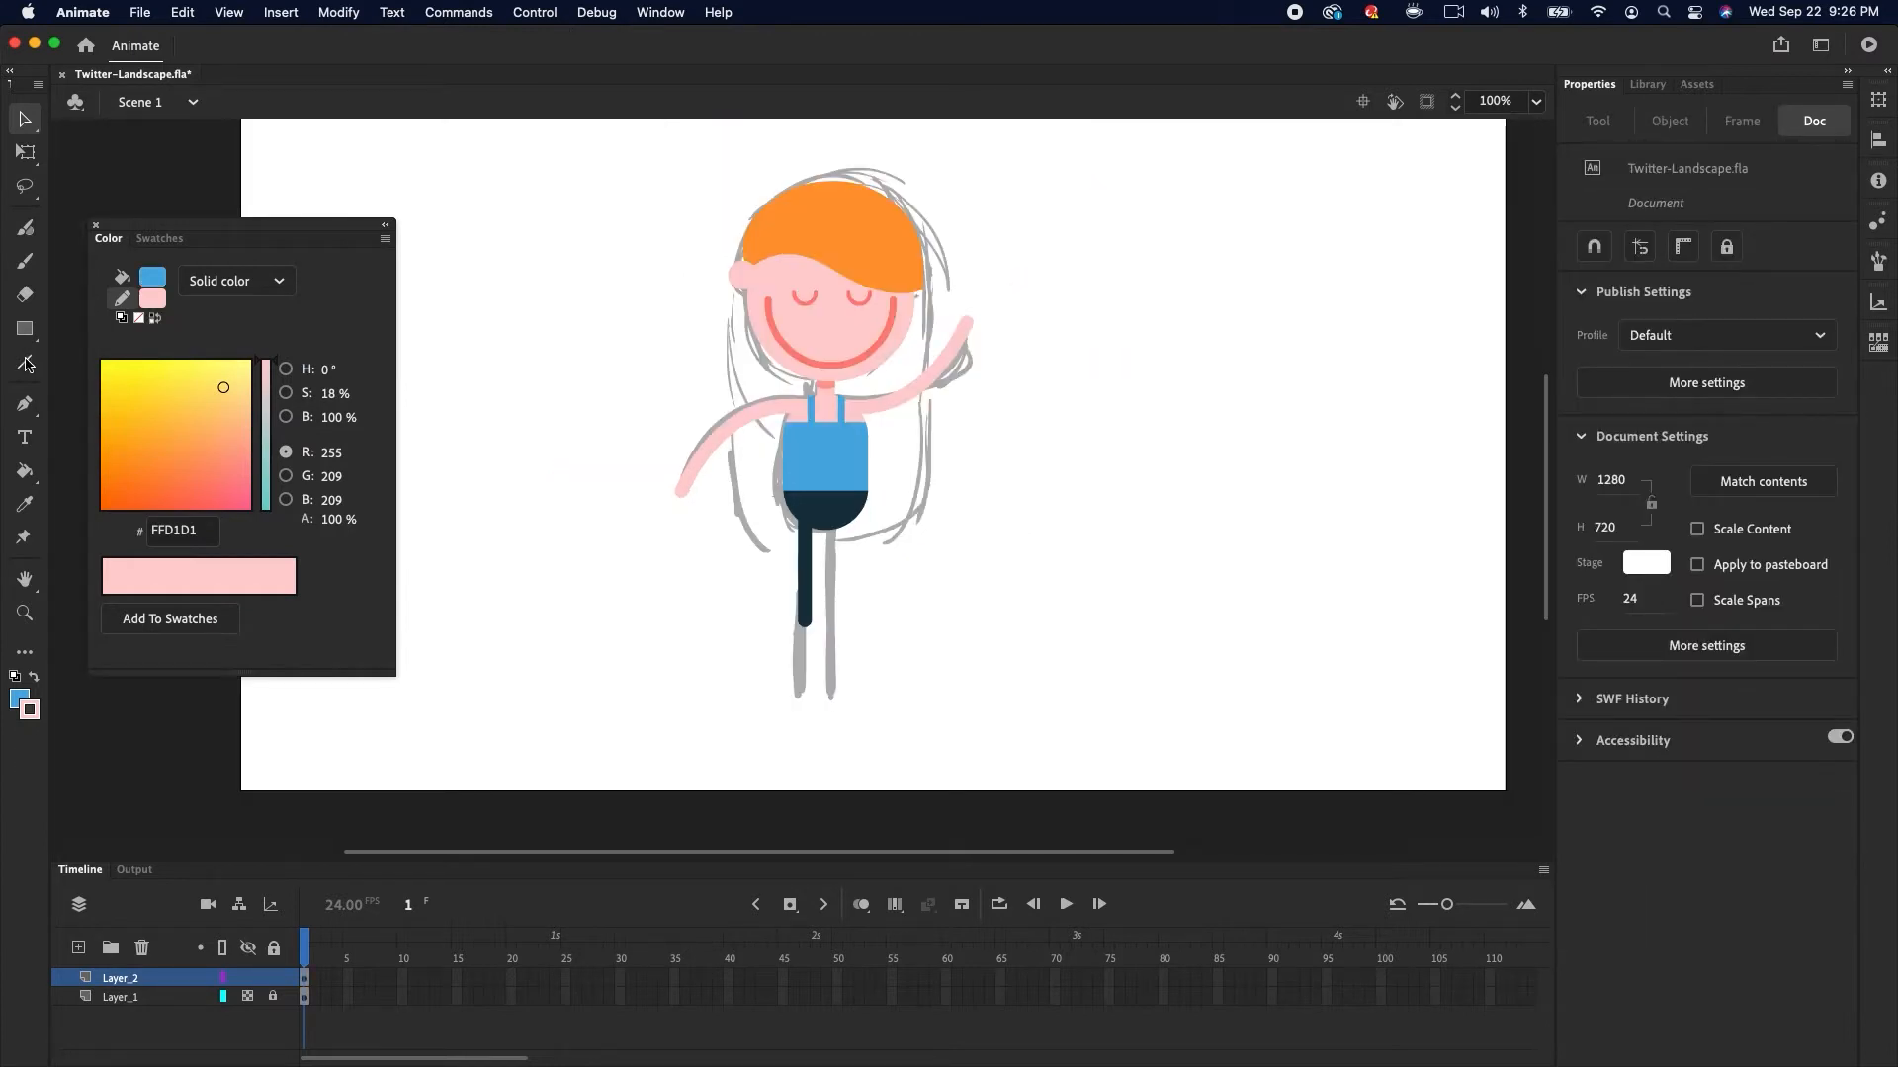
Draw a tall vertical line beside the figure with the Line tool in orange FF9933
{"action": "left_click", "coordinate": [24, 364]}
{"action": "left_click", "coordinate": [153, 298]}
{"action": "left_click", "coordinate": [818, 225]}
{"action": "left_click", "coordinate": [386, 238]}
{"action": "left_click", "coordinate": [421, 257]}
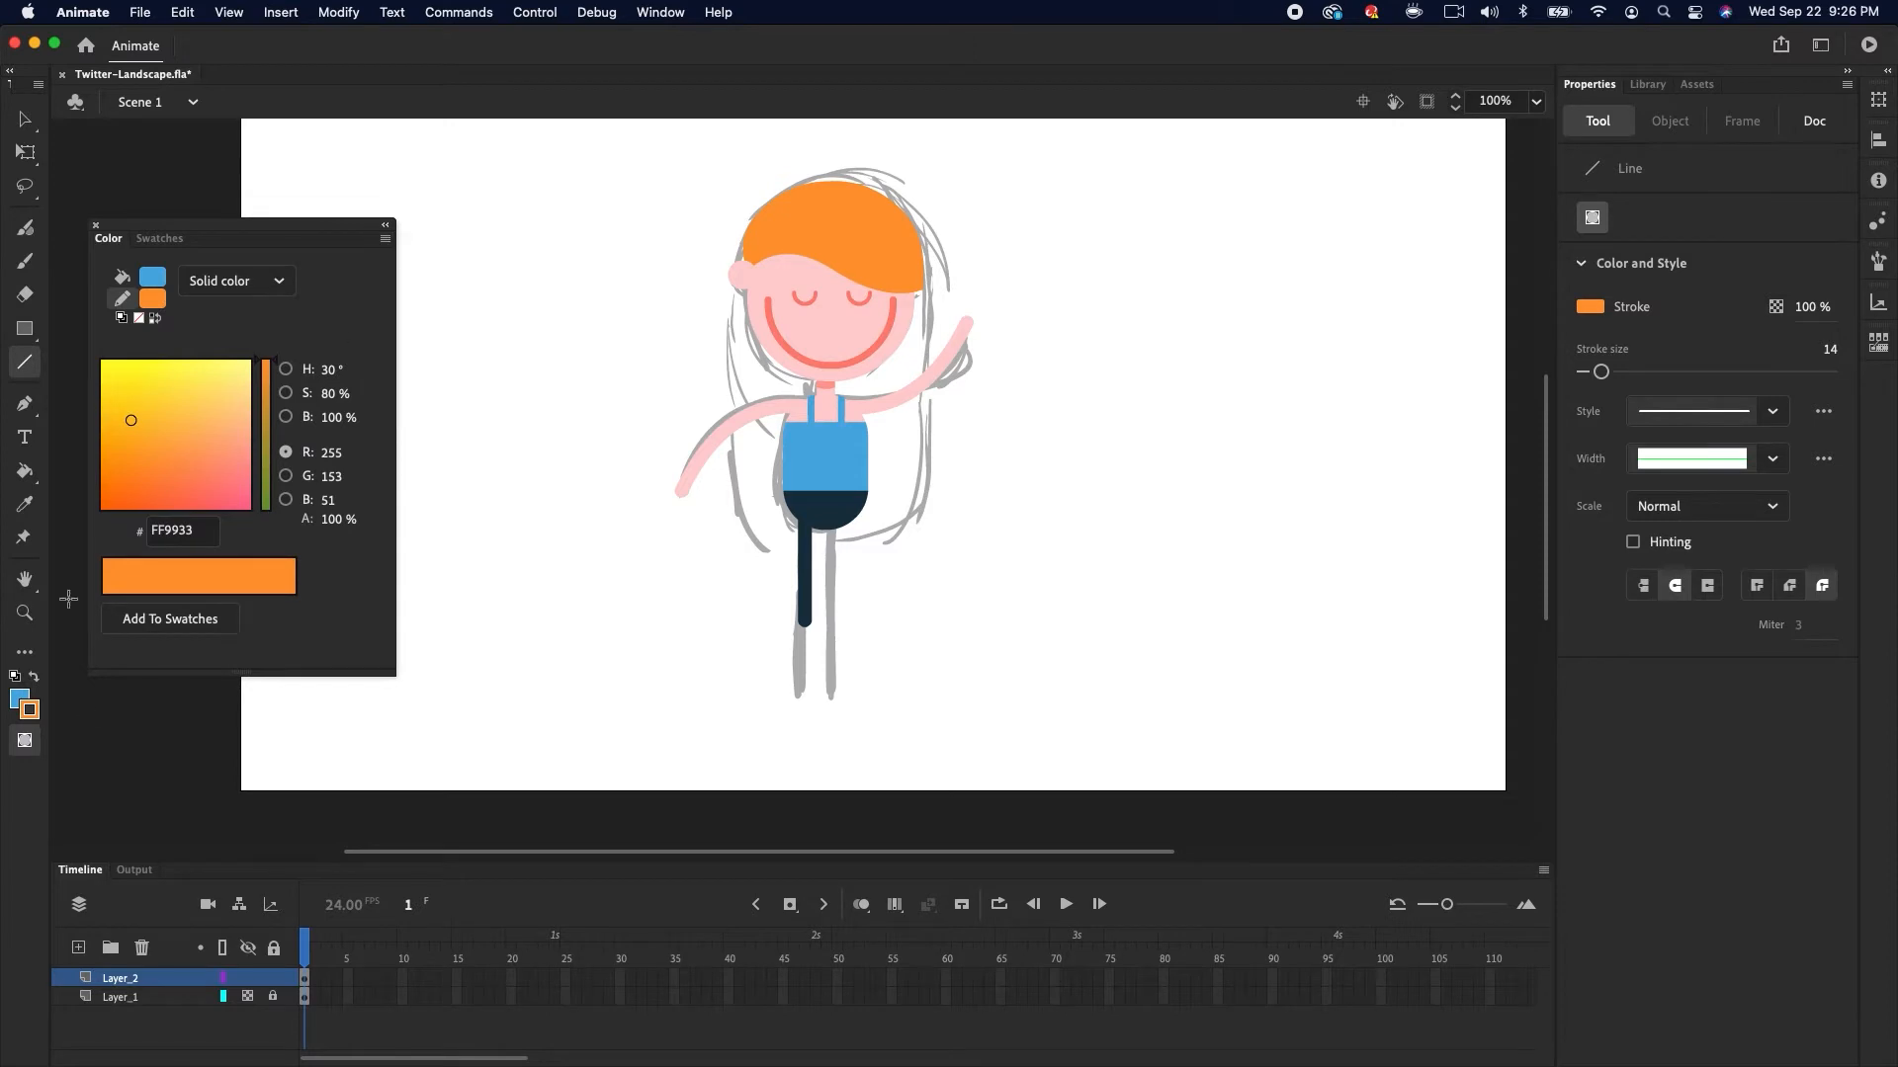
{"action": "mouse_move", "coordinate": [1030, 219]}
{"action": "left_mouse_down"}
{"action": "mouse_move", "coordinate": [1024, 593]}
{"action": "mouse_move", "coordinate": [1028, 529]}
{"action": "left_mouse_up"}
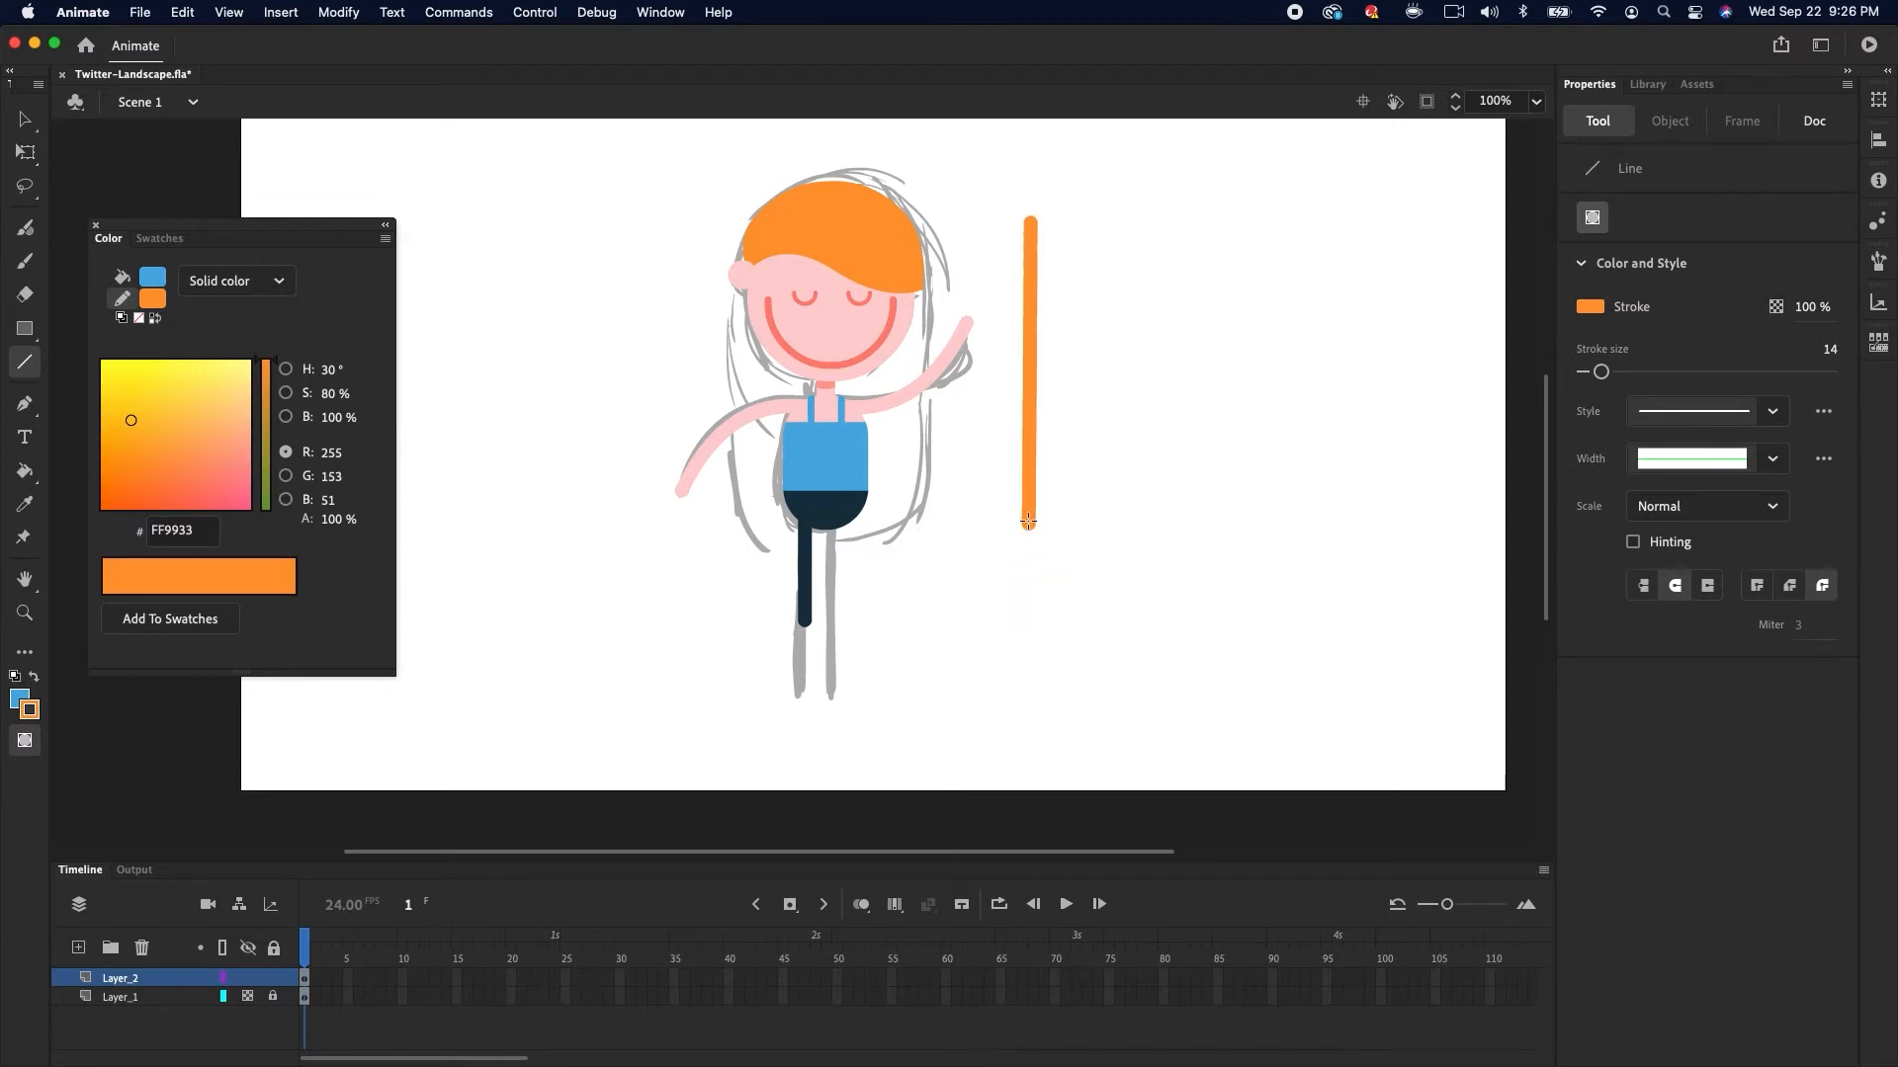
Set the orange line's stroke size to 200 to make a thick rounded hair shape
{"action": "key", "text": "v"}
{"action": "left_click_drag", "start_coordinate": [1600, 555], "coordinate": [1858, 547]}
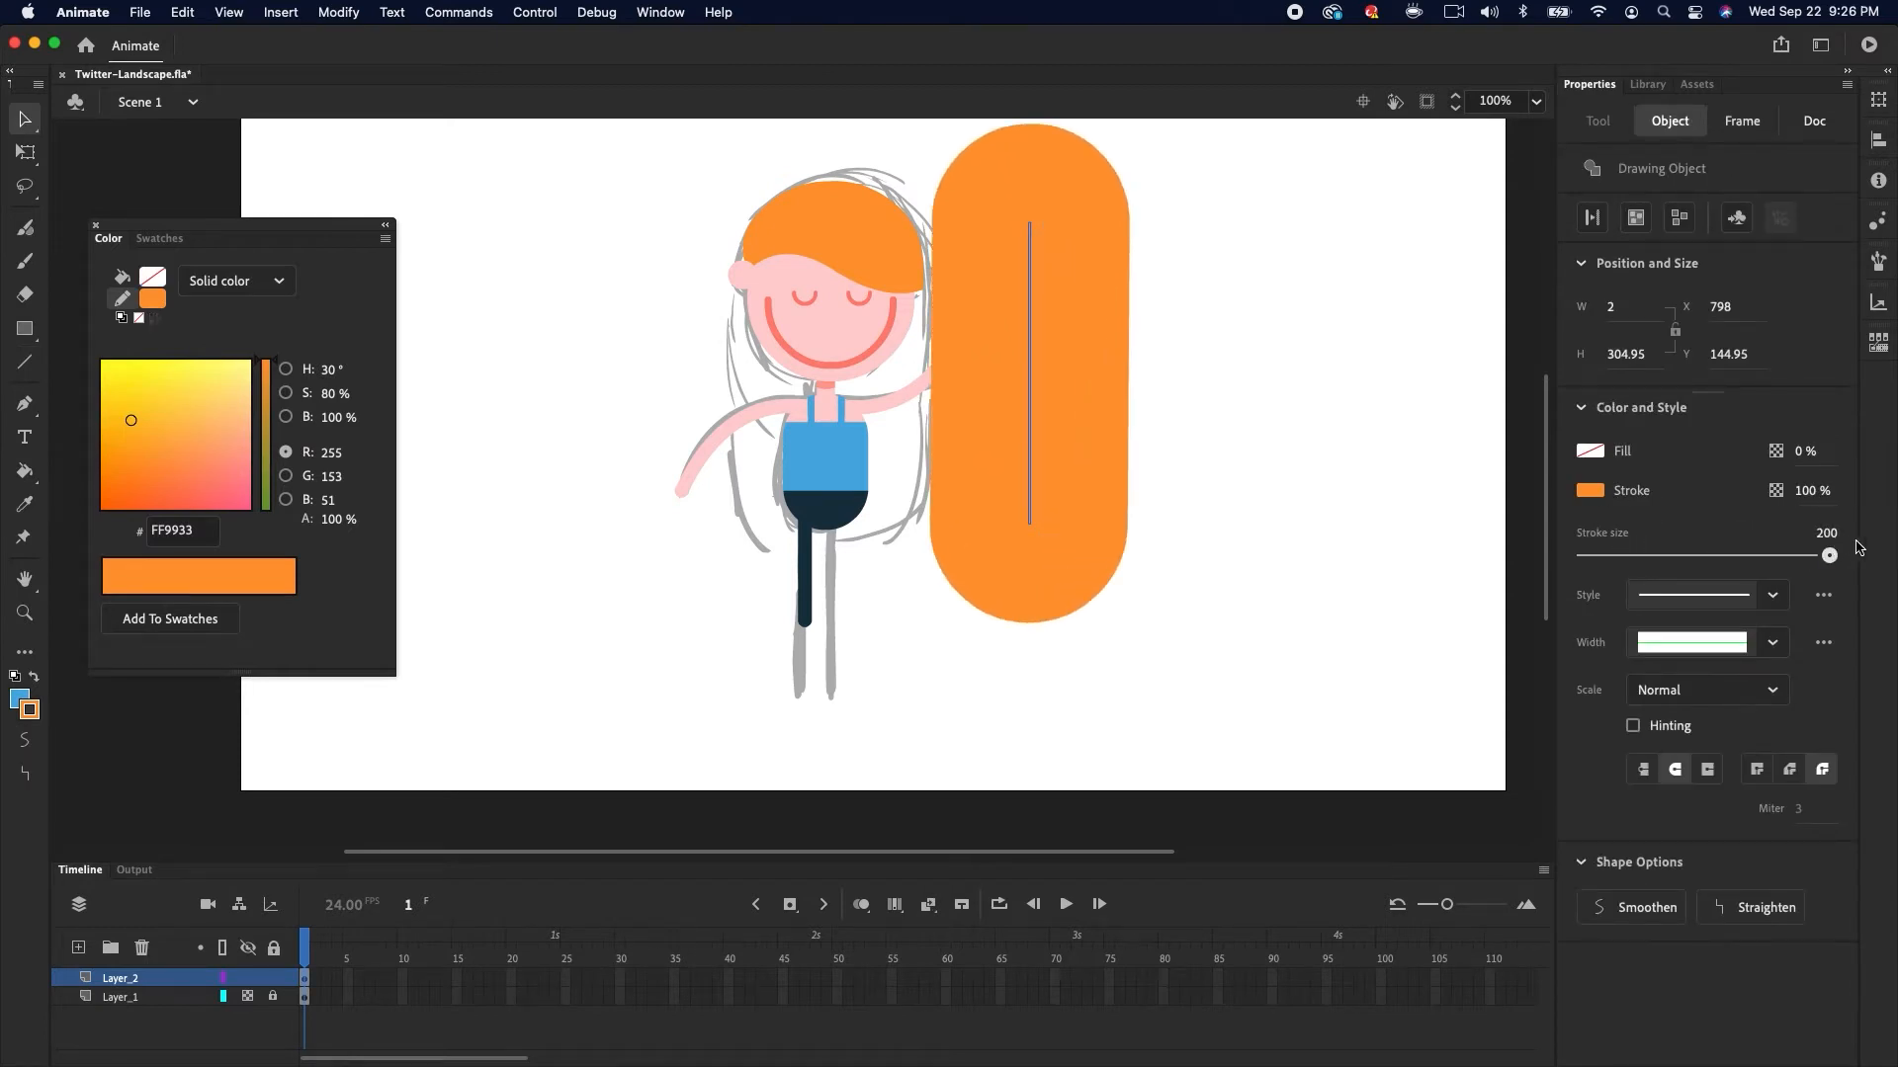
Send the orange hair shape to the back and move it behind the girl's head and body
{"action": "left_click", "coordinate": [354, 15]}
{"action": "mouse_move", "coordinate": [445, 323]}
{"action": "left_click", "coordinate": [618, 389]}
{"action": "left_click_drag", "start_coordinate": [1097, 339], "coordinate": [898, 376]}
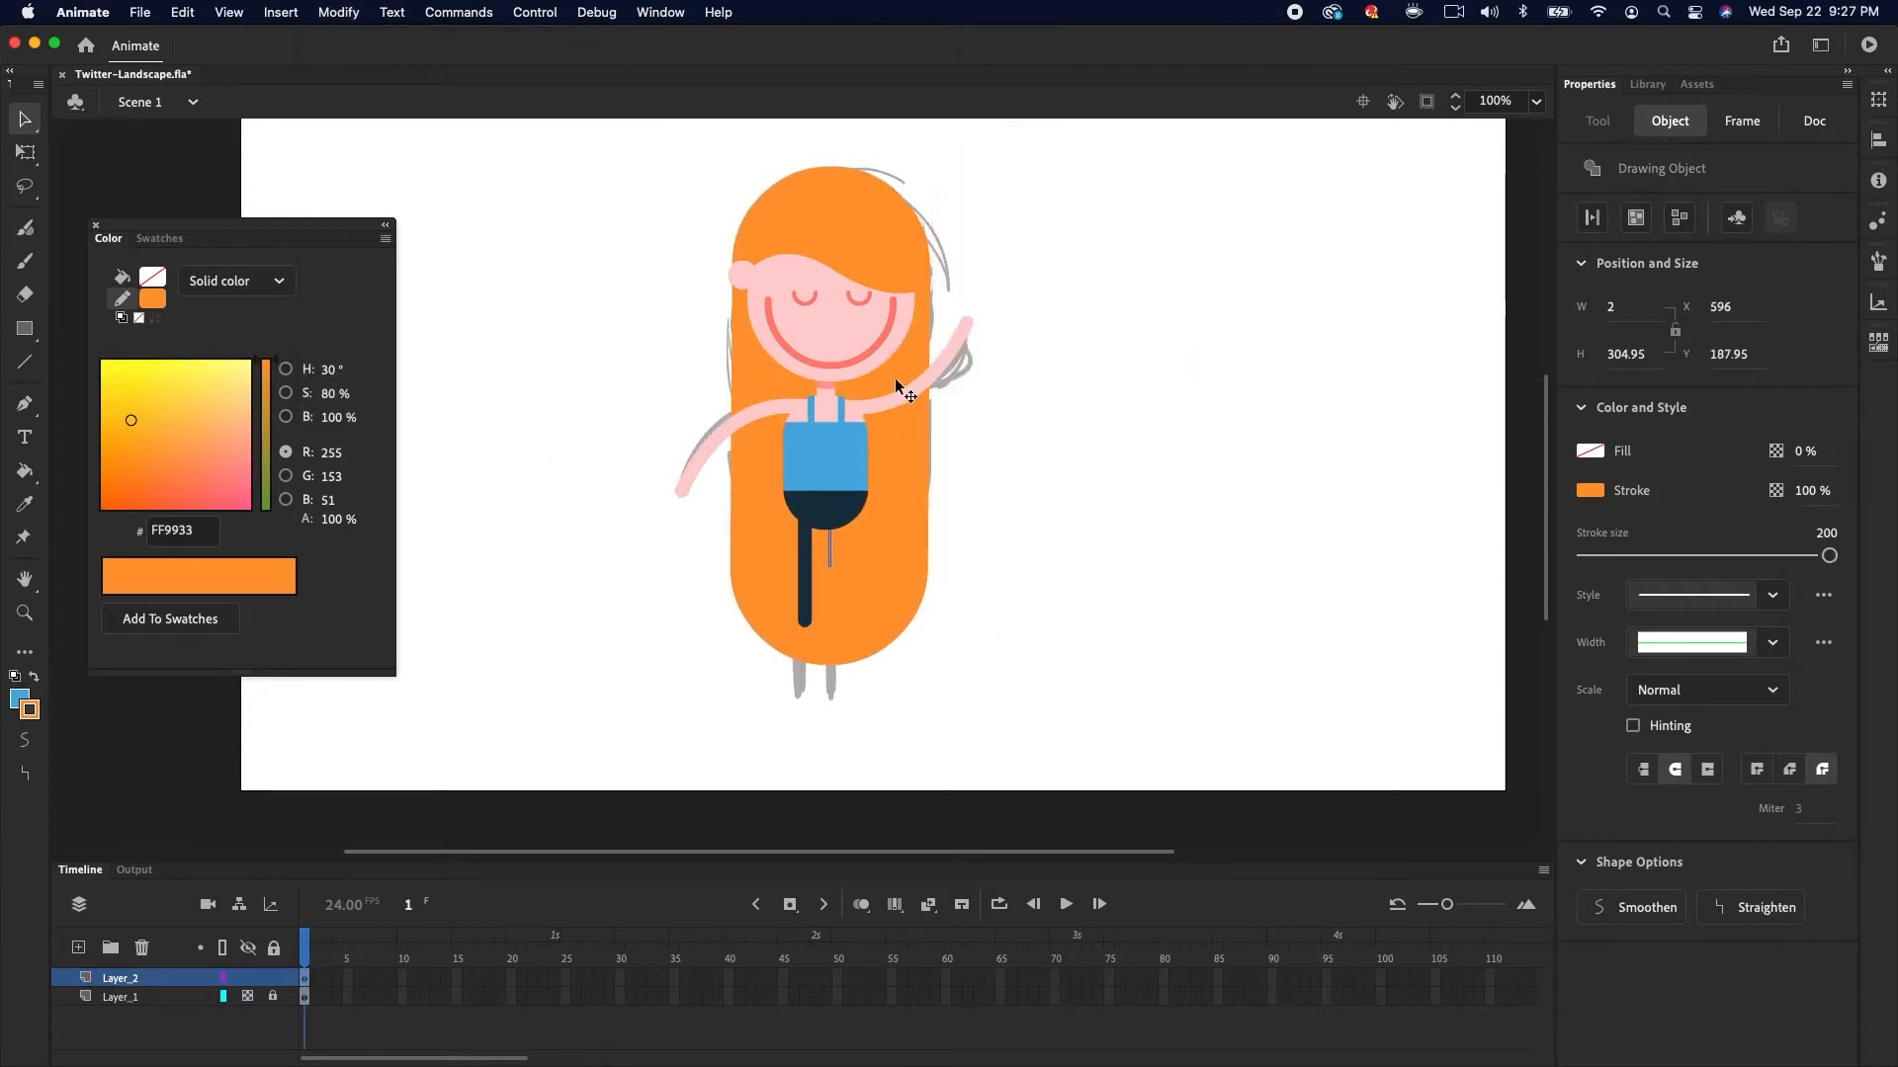
Edit the back hair drawing object and shorten its lower end, then return to the scene
{"action": "double_click", "coordinate": [885, 550]}
{"action": "mouse_move", "coordinate": [836, 613]}
{"action": "left_mouse_down"}
{"action": "mouse_move", "coordinate": [828, 479]}
{"action": "mouse_move", "coordinate": [828, 557]}
{"action": "left_mouse_up"}
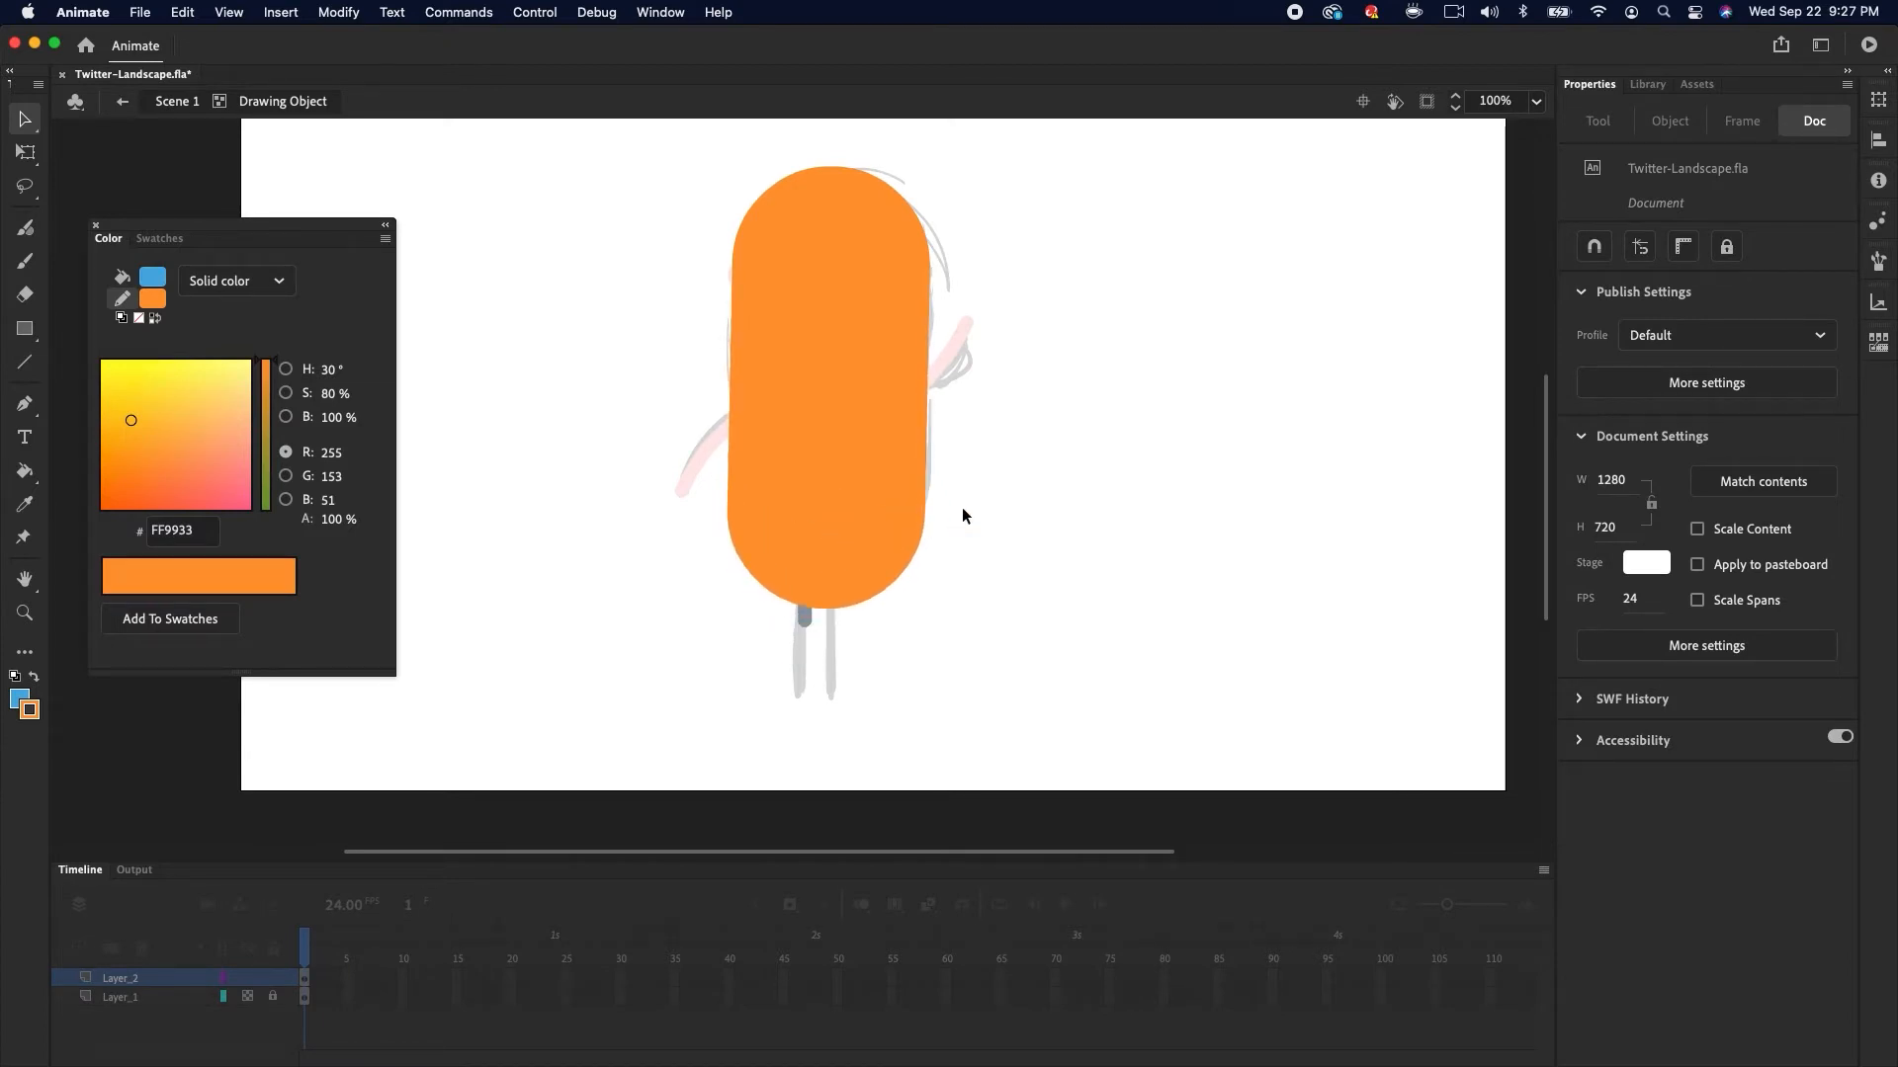
{"action": "double_click", "coordinate": [963, 507]}
{"action": "left_click", "coordinate": [992, 490]}
Delete the sketch layer Layer_1
{"action": "left_click", "coordinate": [808, 566]}
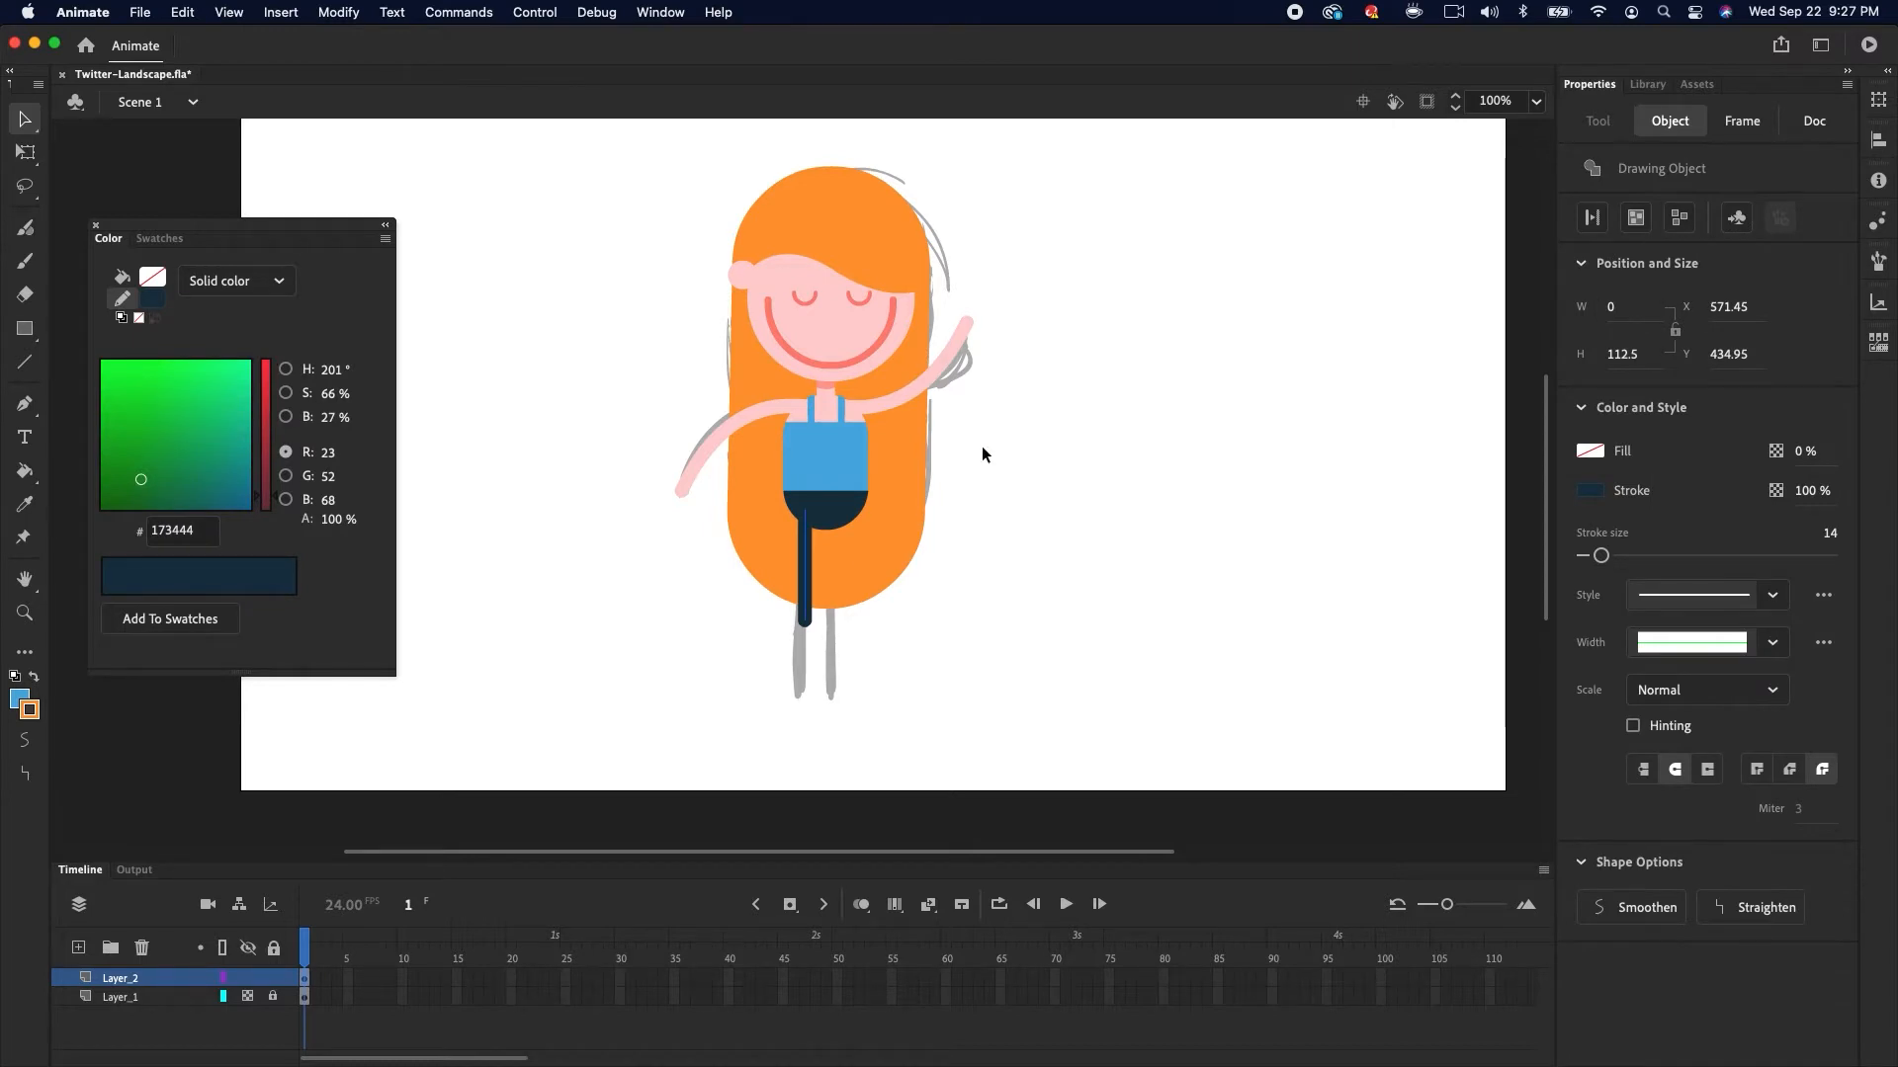
{"action": "left_click", "coordinate": [149, 997]}
{"action": "left_click", "coordinate": [141, 948]}
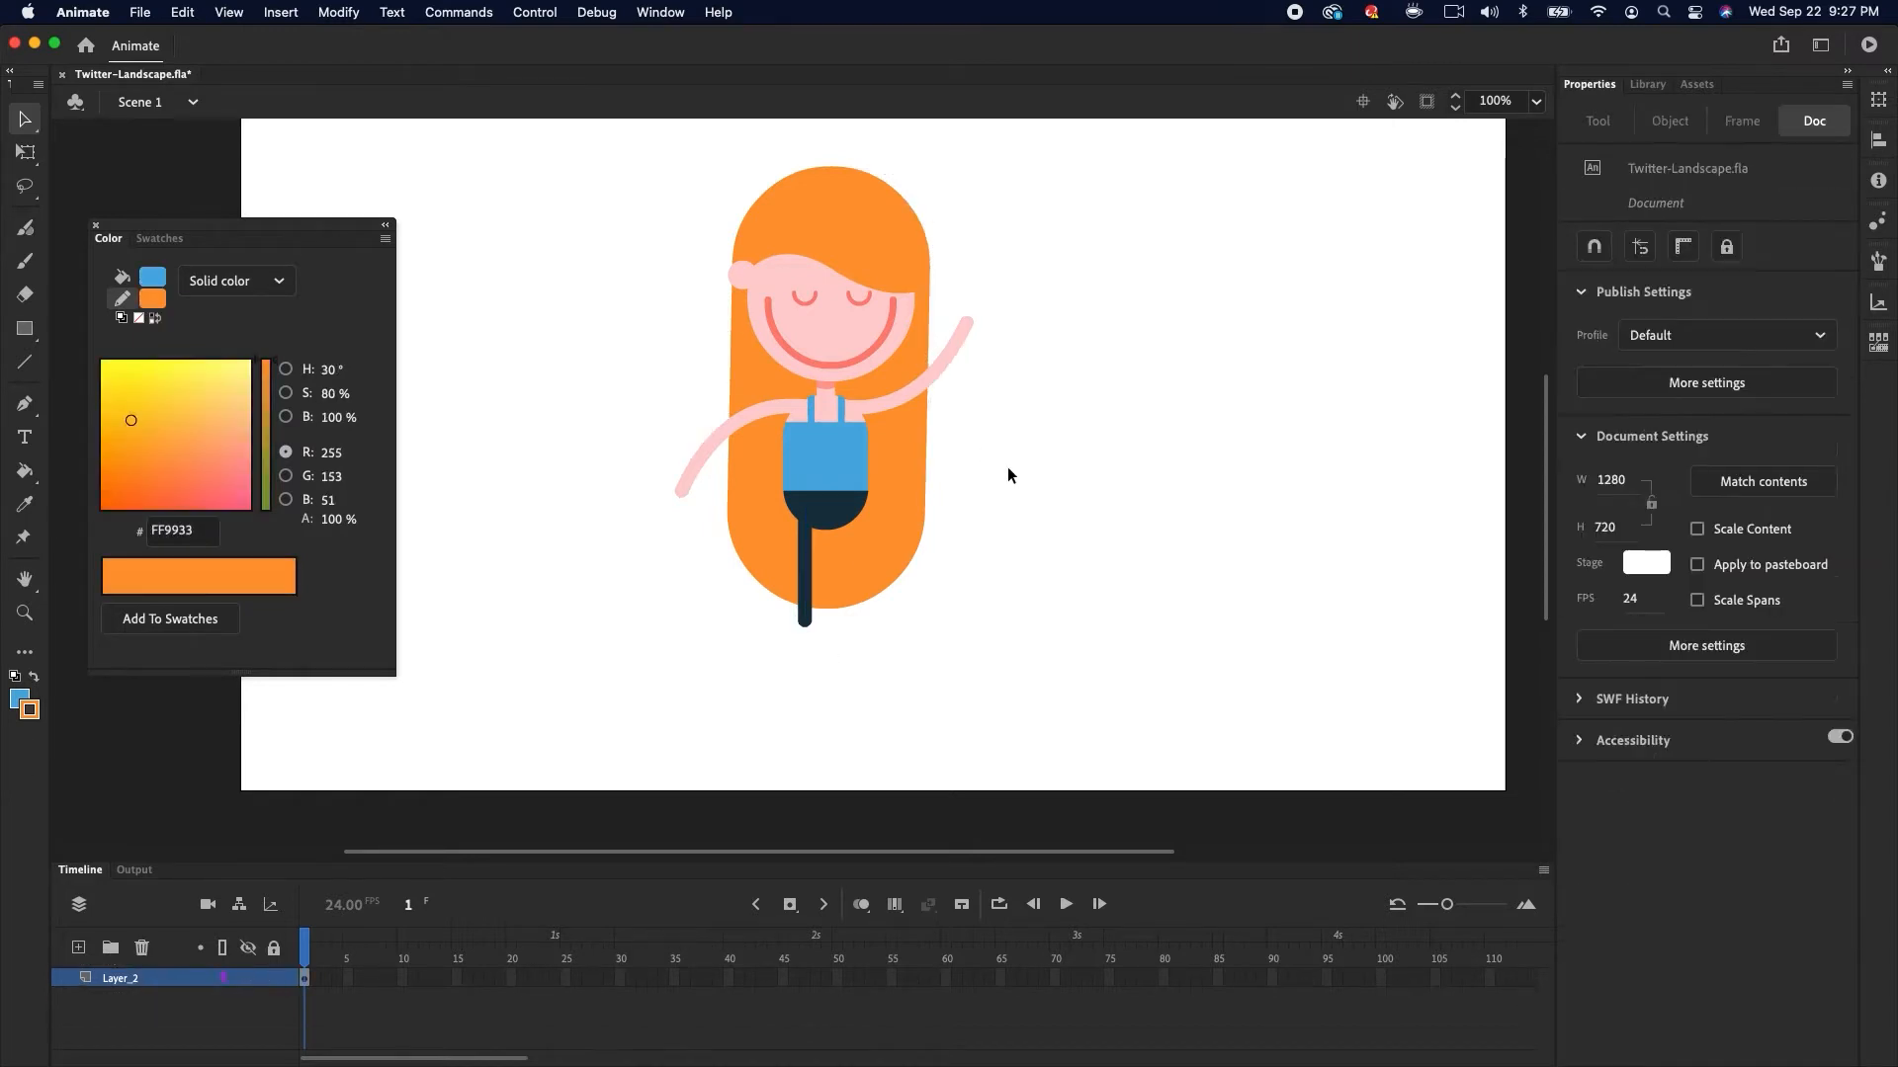
Select both legs and move them down so they extend below the shorts
{"action": "left_click", "coordinate": [803, 600]}
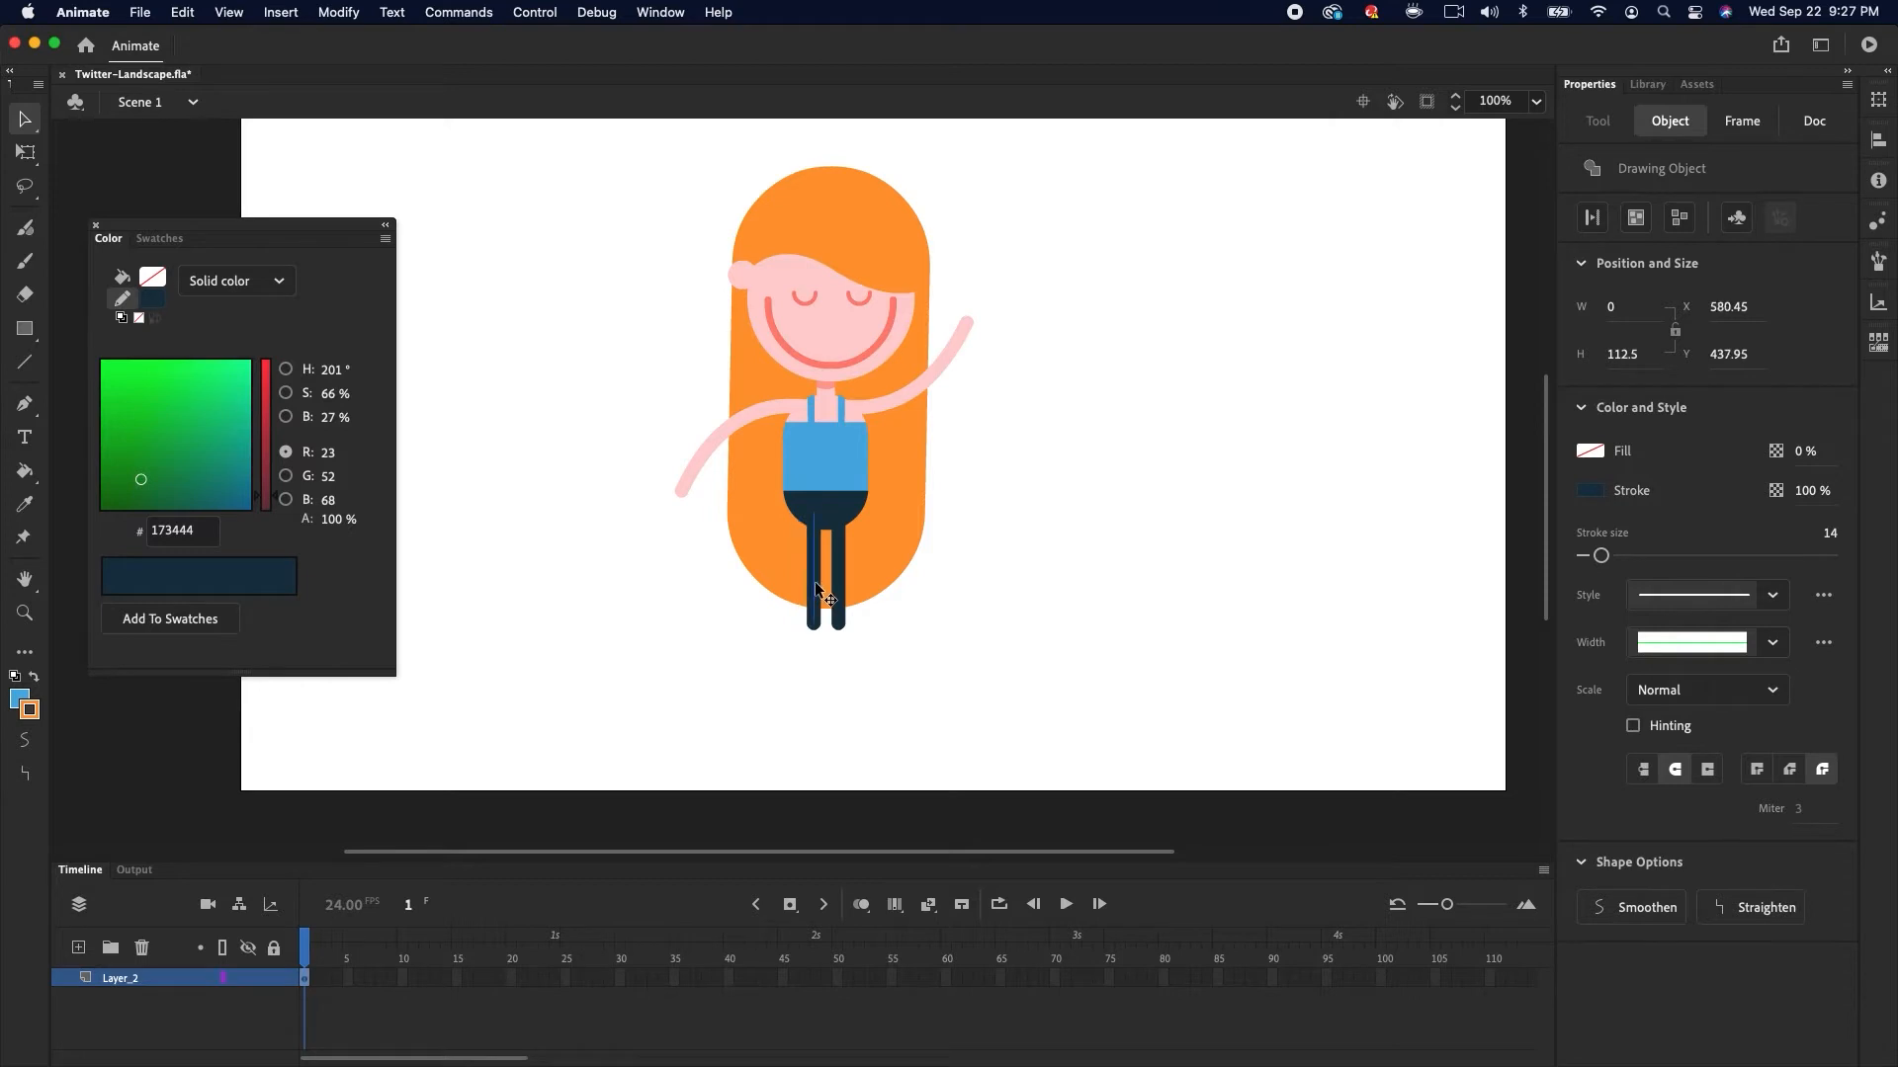
{"action": "left_click", "coordinate": [838, 583], "text": "shift"}
{"action": "left_click_drag", "start_coordinate": [838, 594], "coordinate": [838, 709]}
{"action": "left_click", "coordinate": [931, 603]}
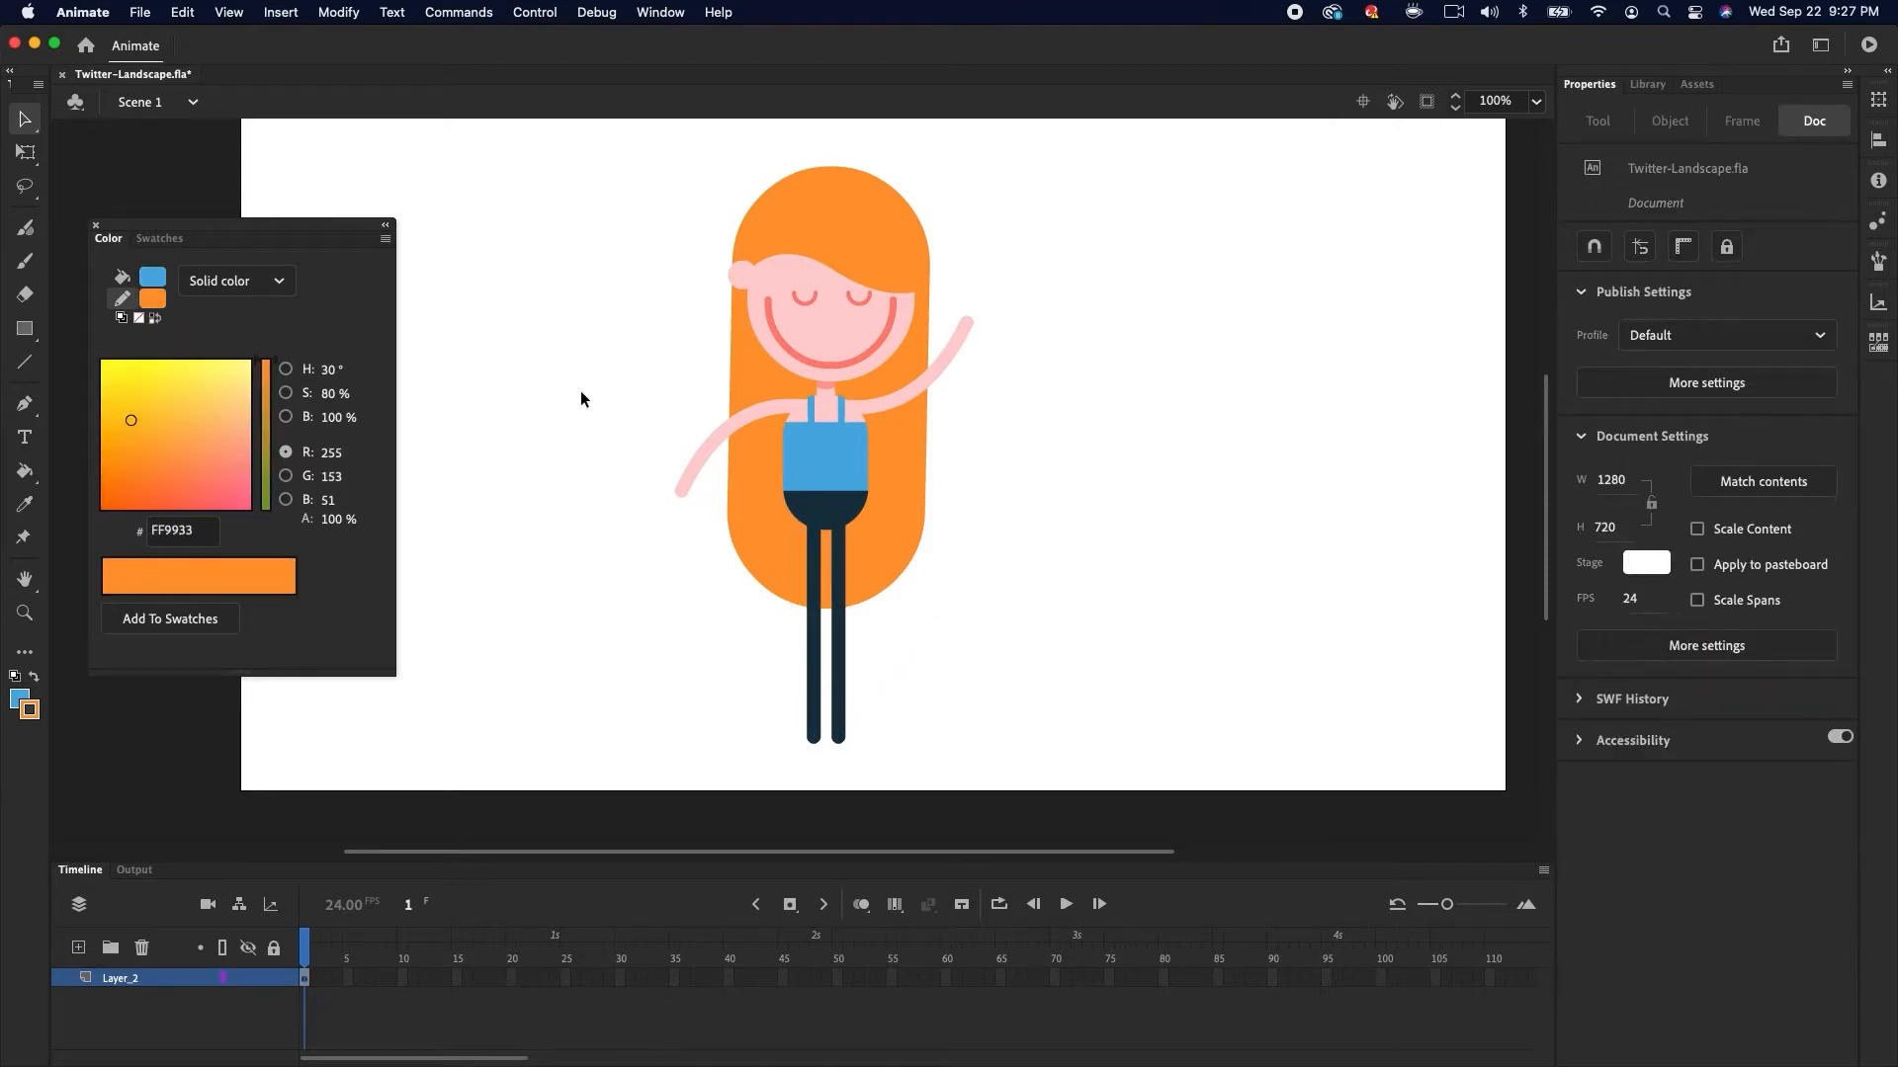
Close the Color panel
{"action": "left_click_drag", "start_coordinate": [584, 178], "coordinate": [954, 623]}
{"action": "mouse_move", "coordinate": [915, 498]}
{"action": "left_mouse_down"}
{"action": "mouse_move", "coordinate": [957, 494]}
{"action": "mouse_move", "coordinate": [954, 465]}
{"action": "mouse_move", "coordinate": [1046, 506]}
{"action": "mouse_move", "coordinate": [910, 503]}
{"action": "left_mouse_up"}
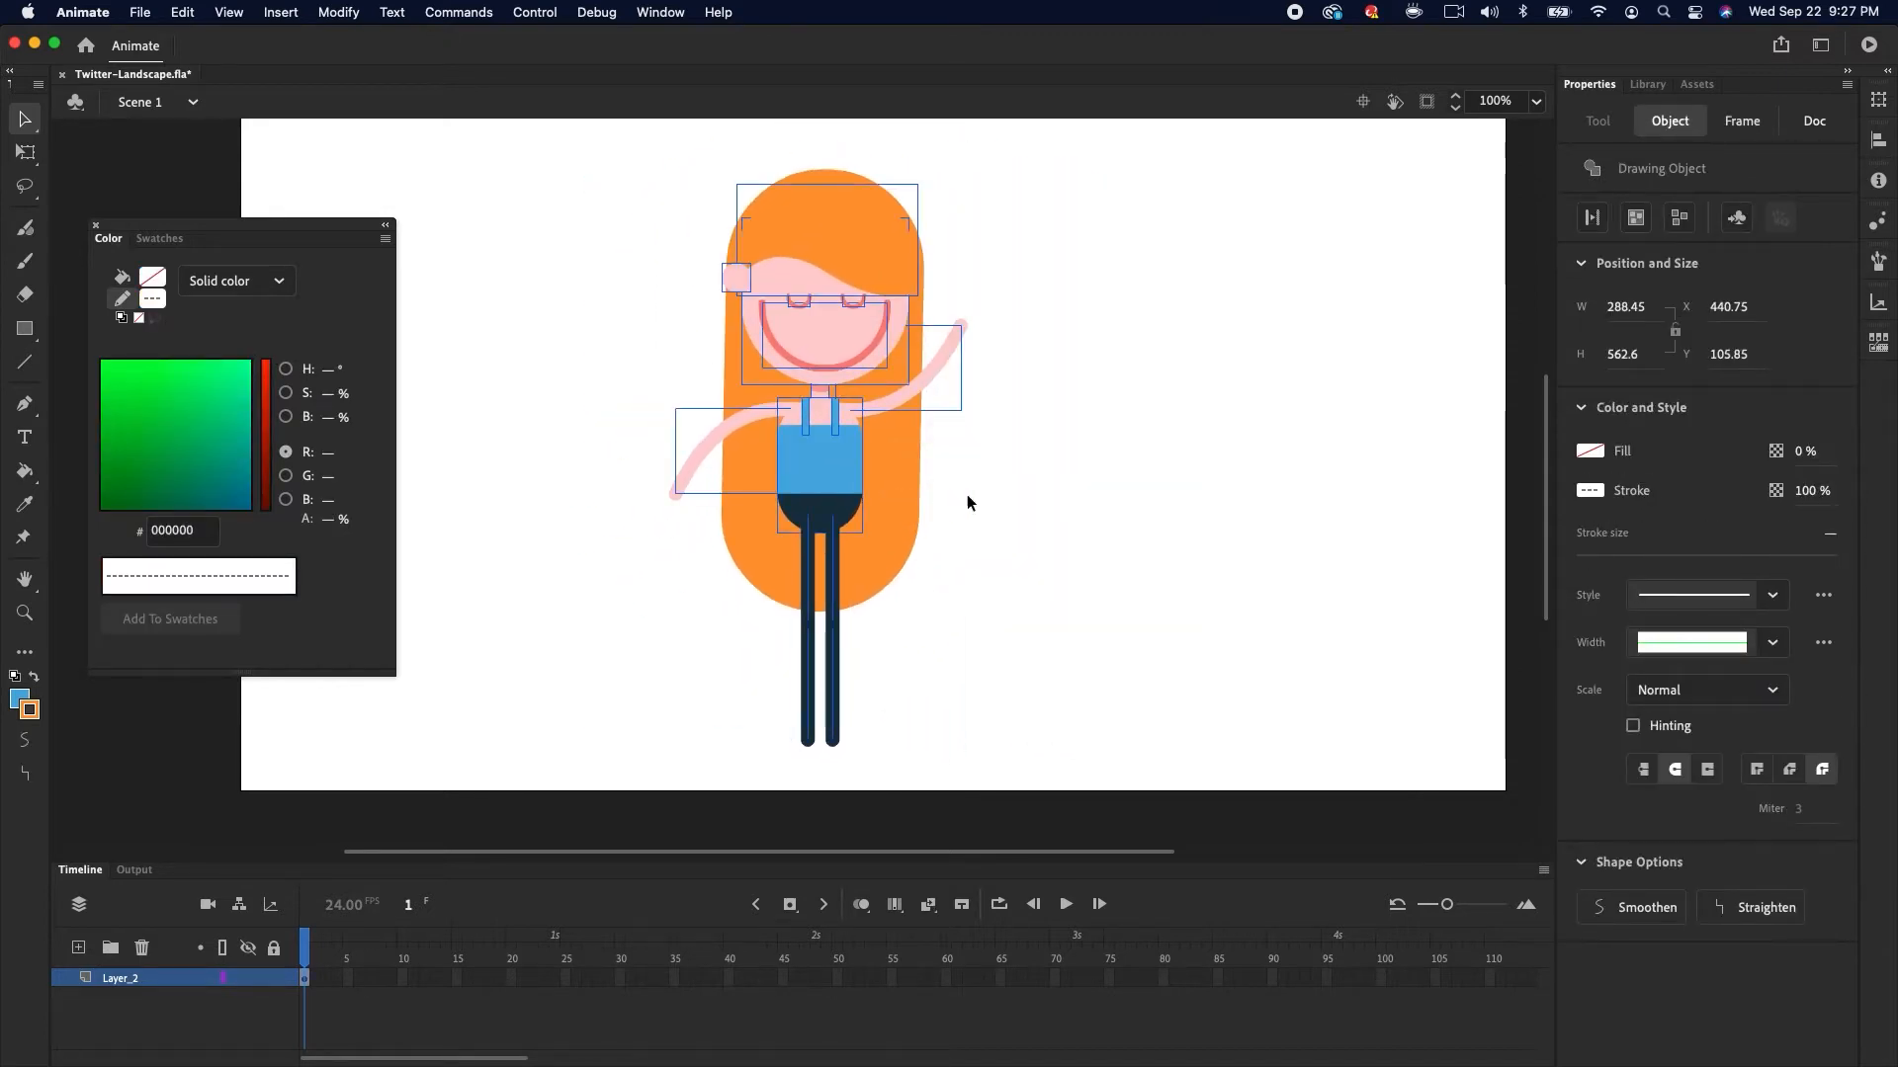
{"action": "left_click", "coordinate": [951, 506]}
{"action": "left_click_drag", "start_coordinate": [265, 229], "coordinate": [1163, 233]}
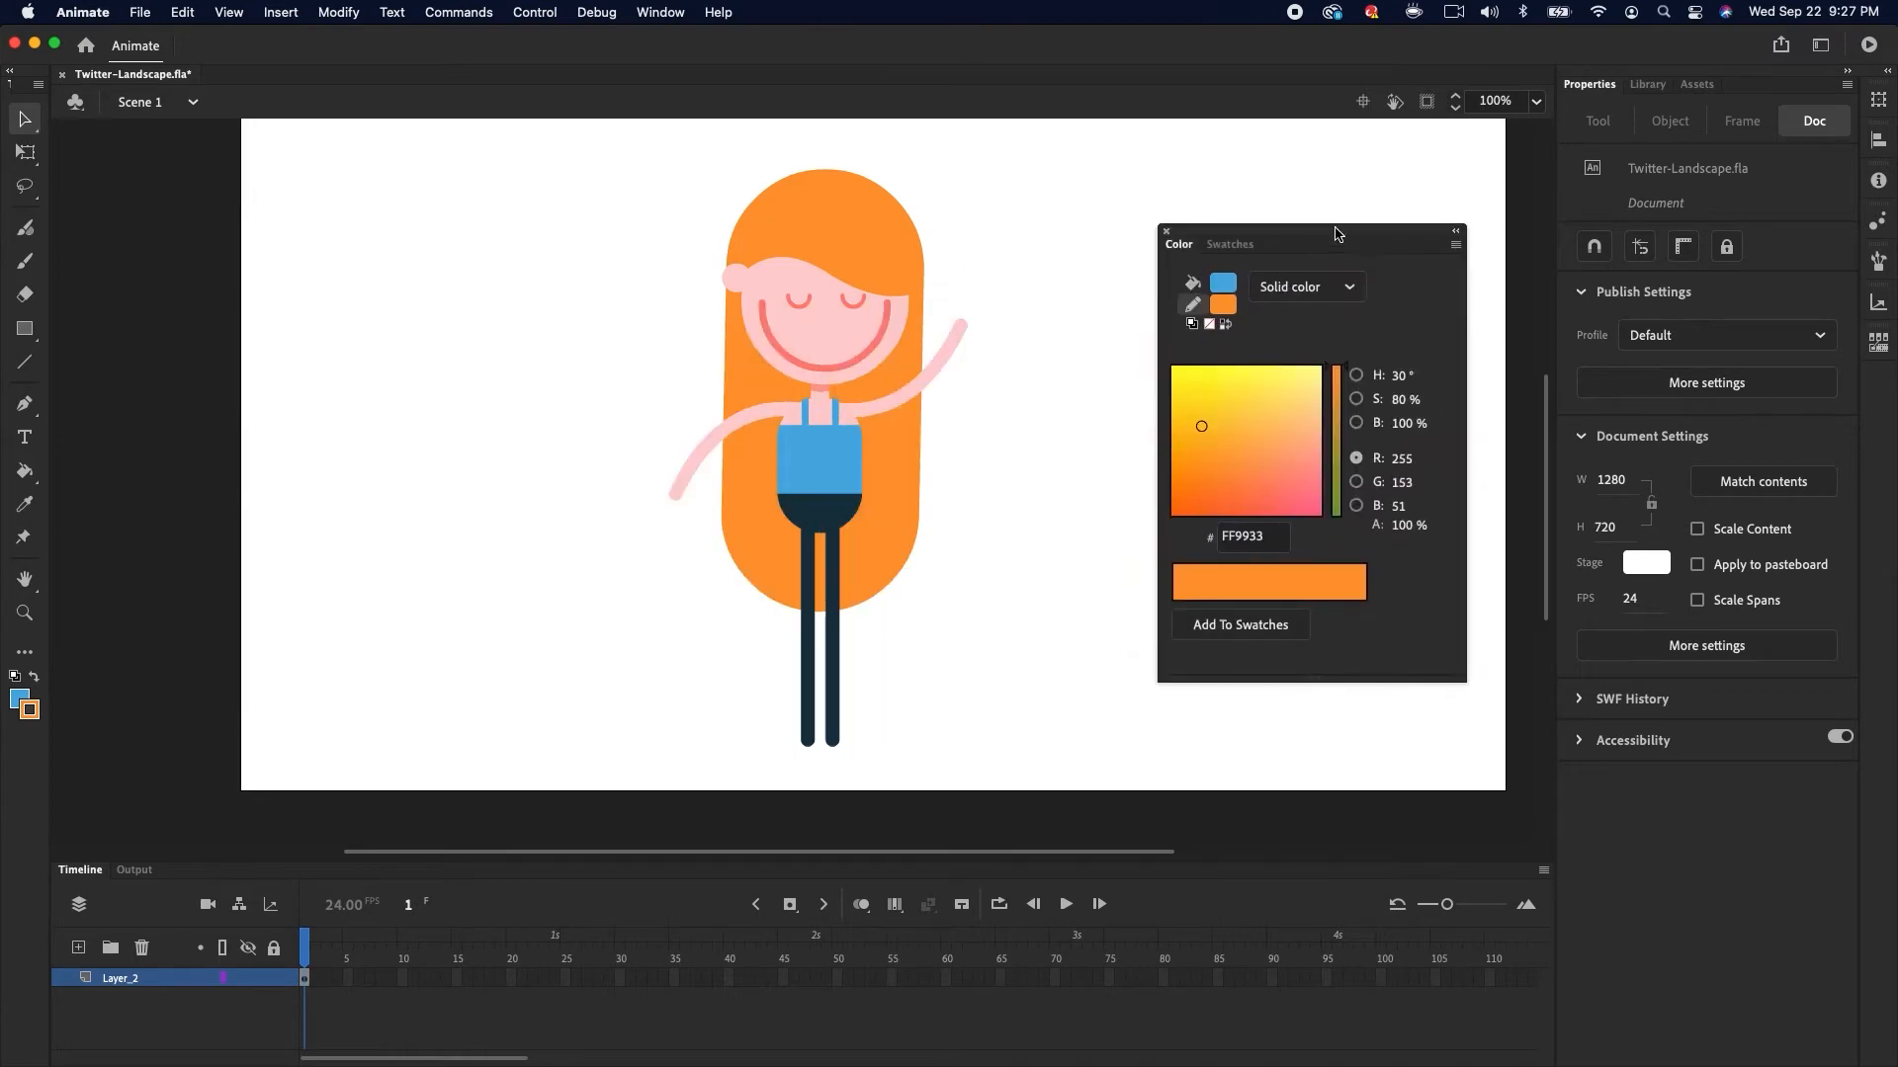
{"action": "left_click", "coordinate": [1165, 233]}
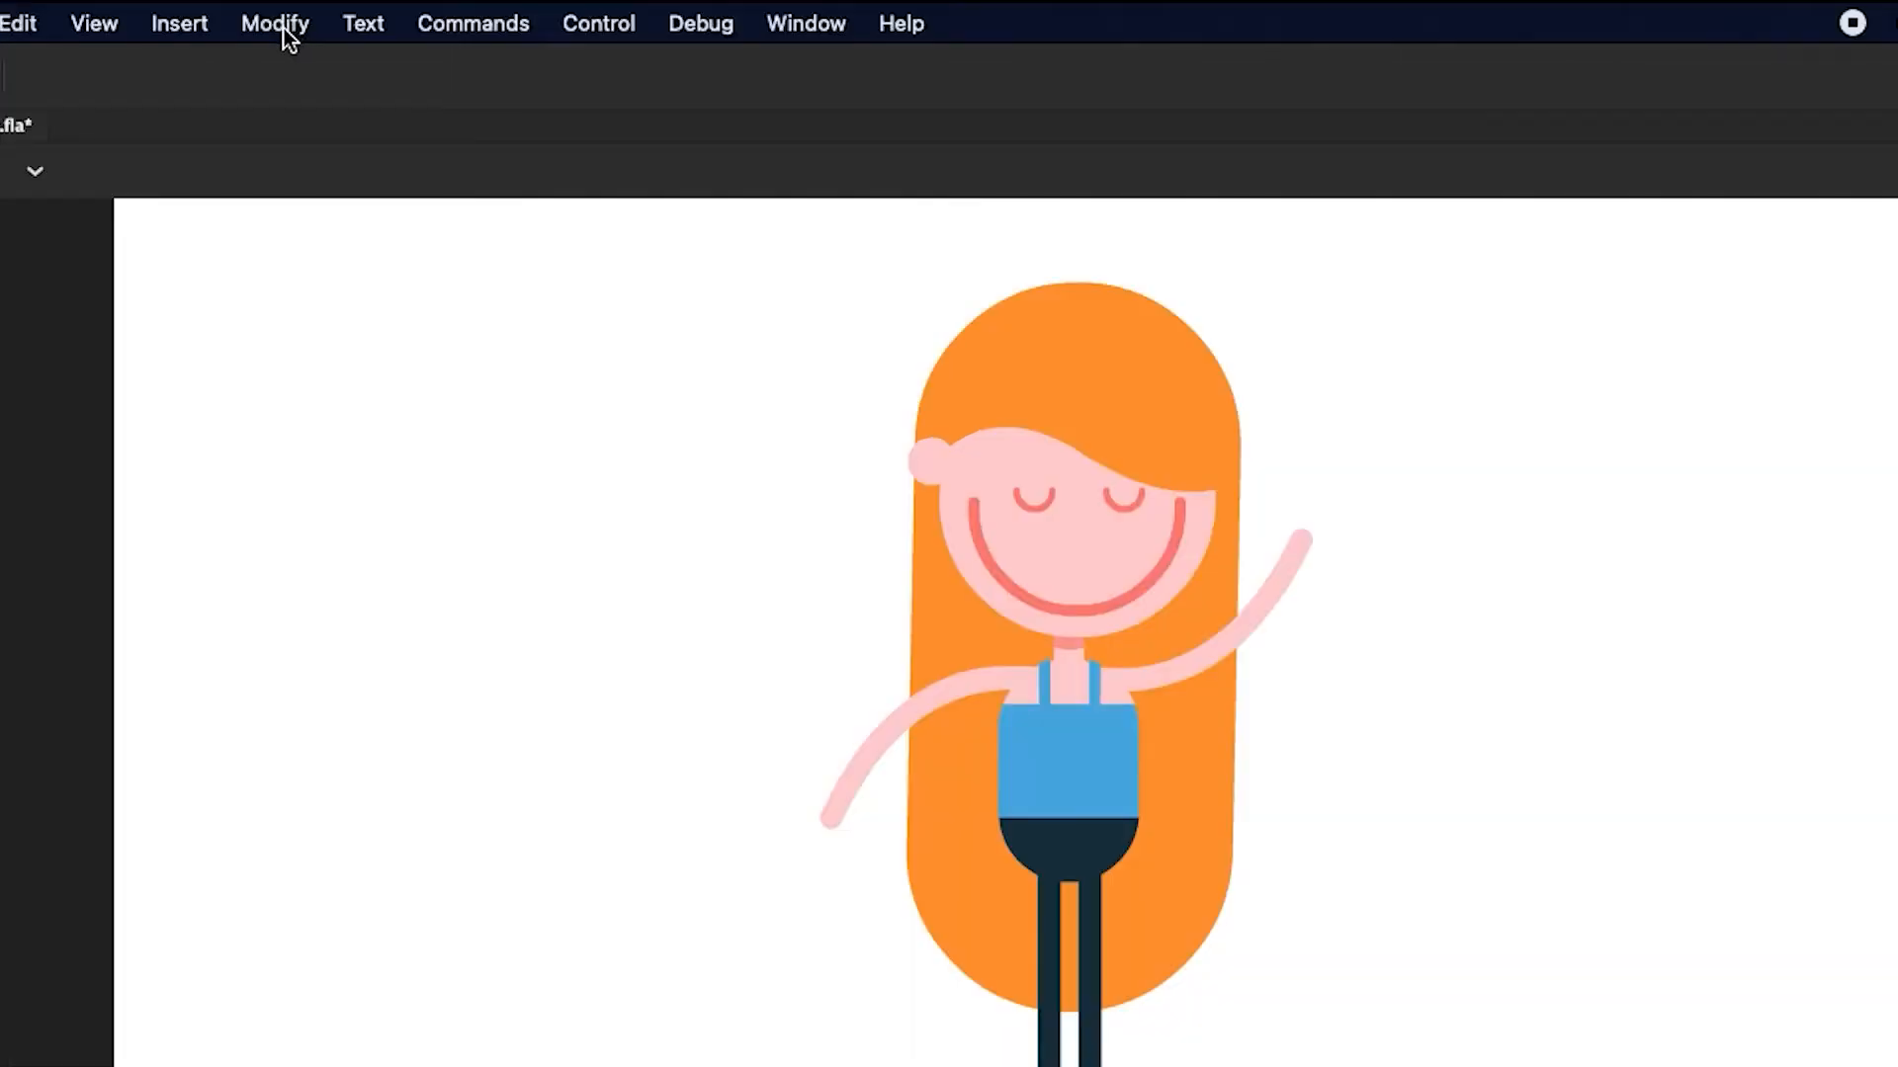
Convert the back hair into a graphic symbol named Hair_Back
{"action": "left_click", "coordinate": [343, 15]}
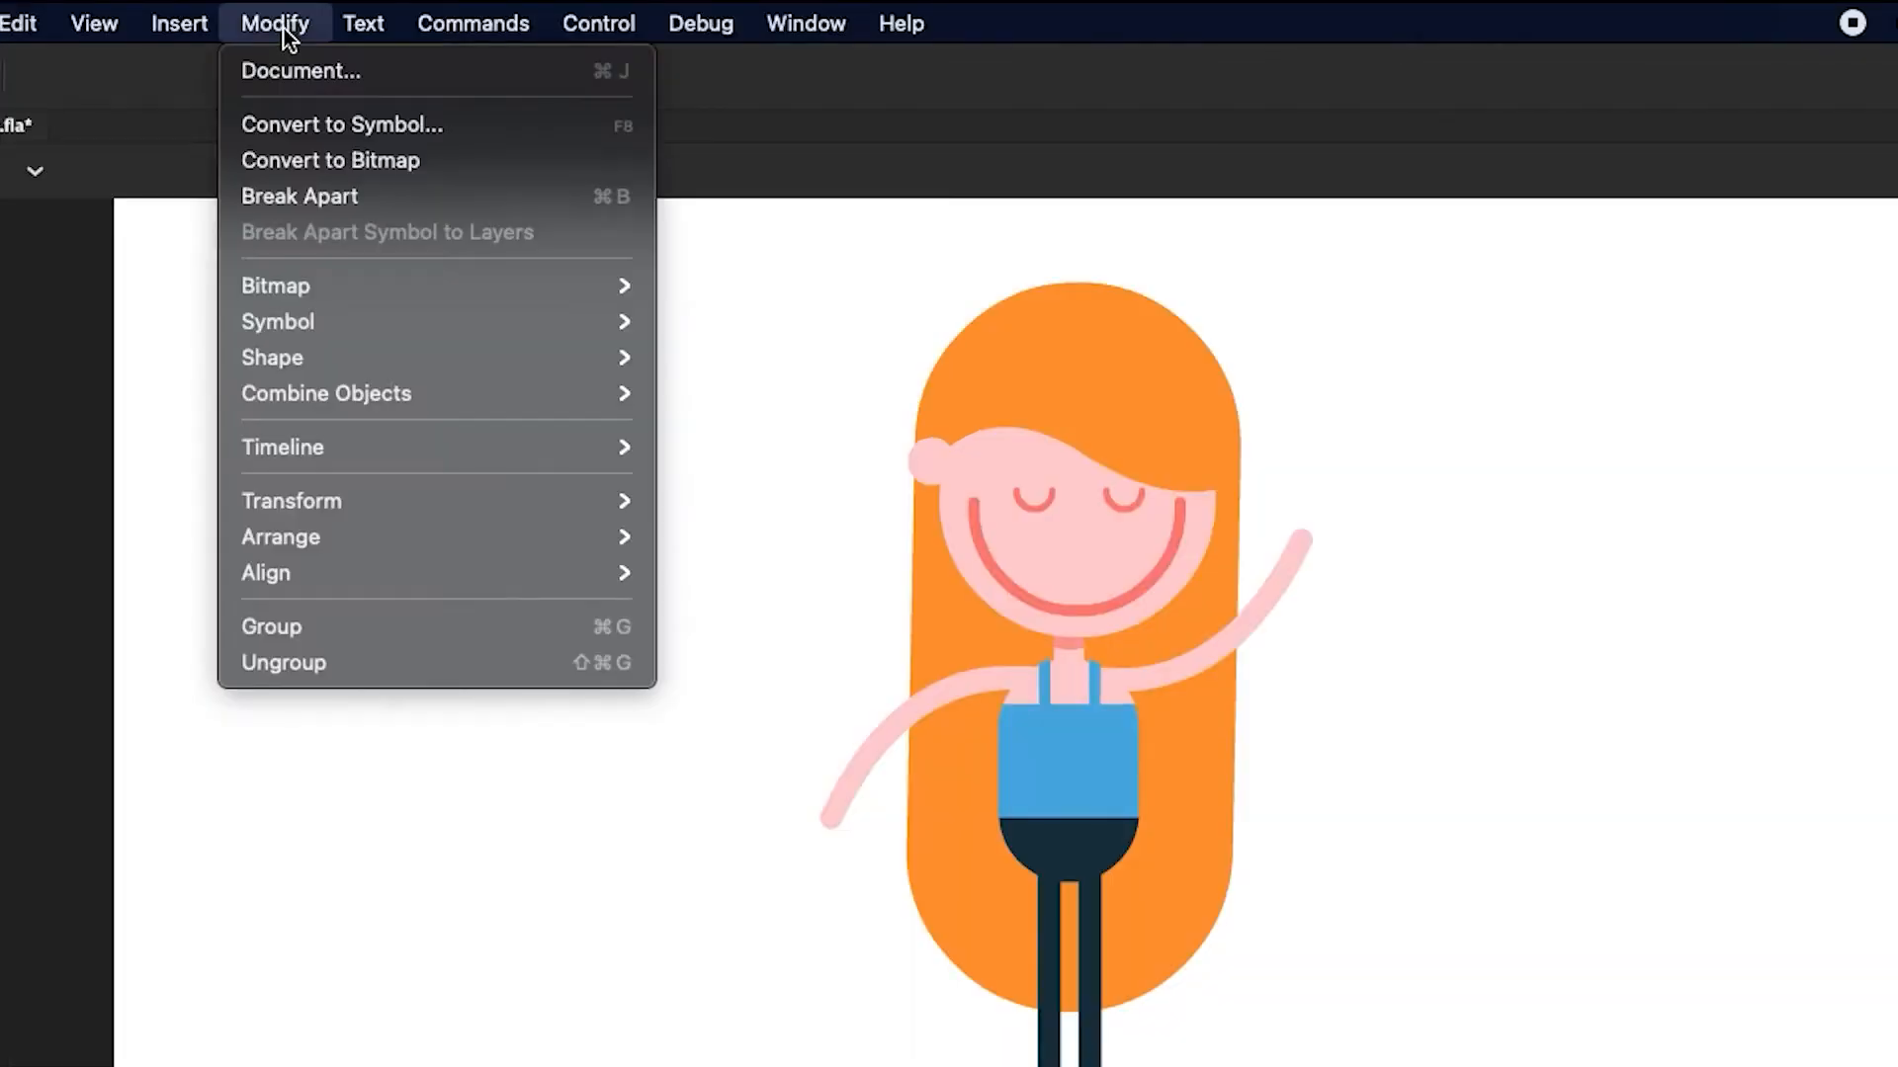
{"action": "left_click", "coordinate": [300, 124]}
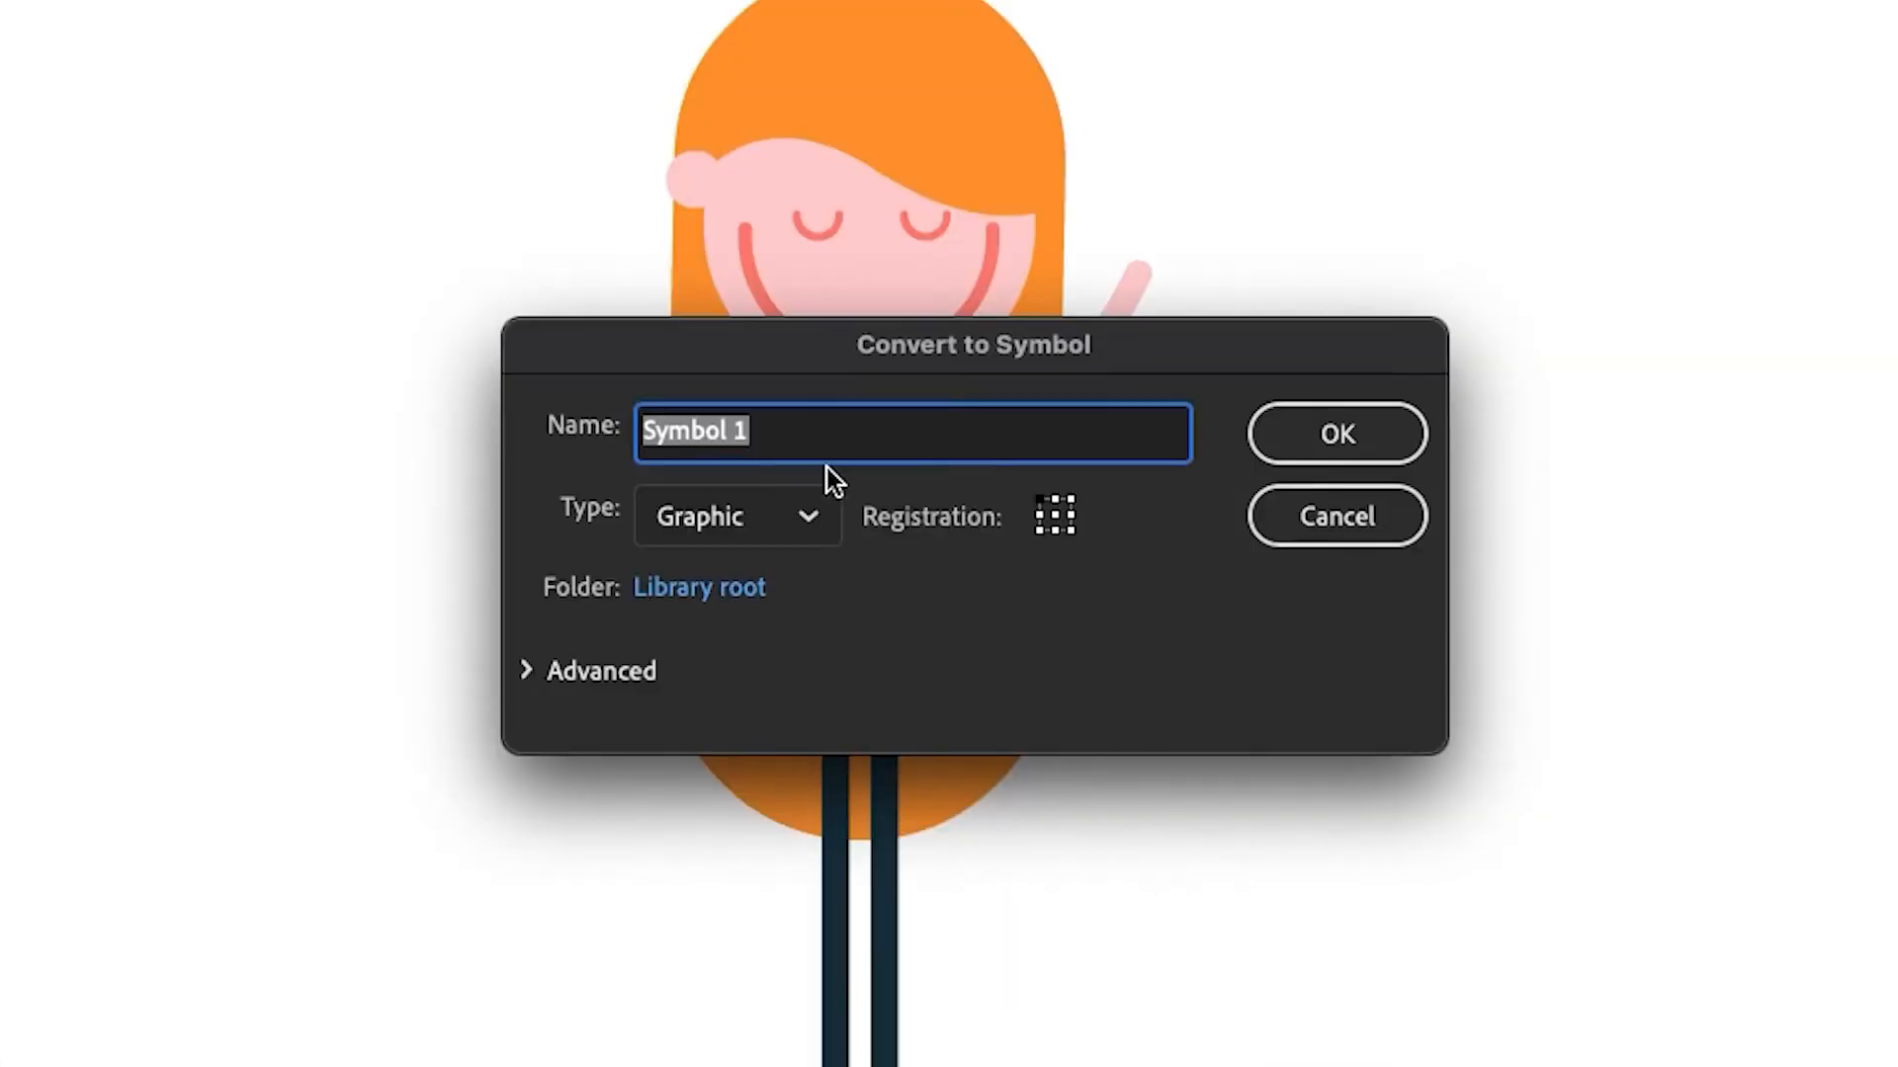
{"action": "type", "text": "Hair_Back"}
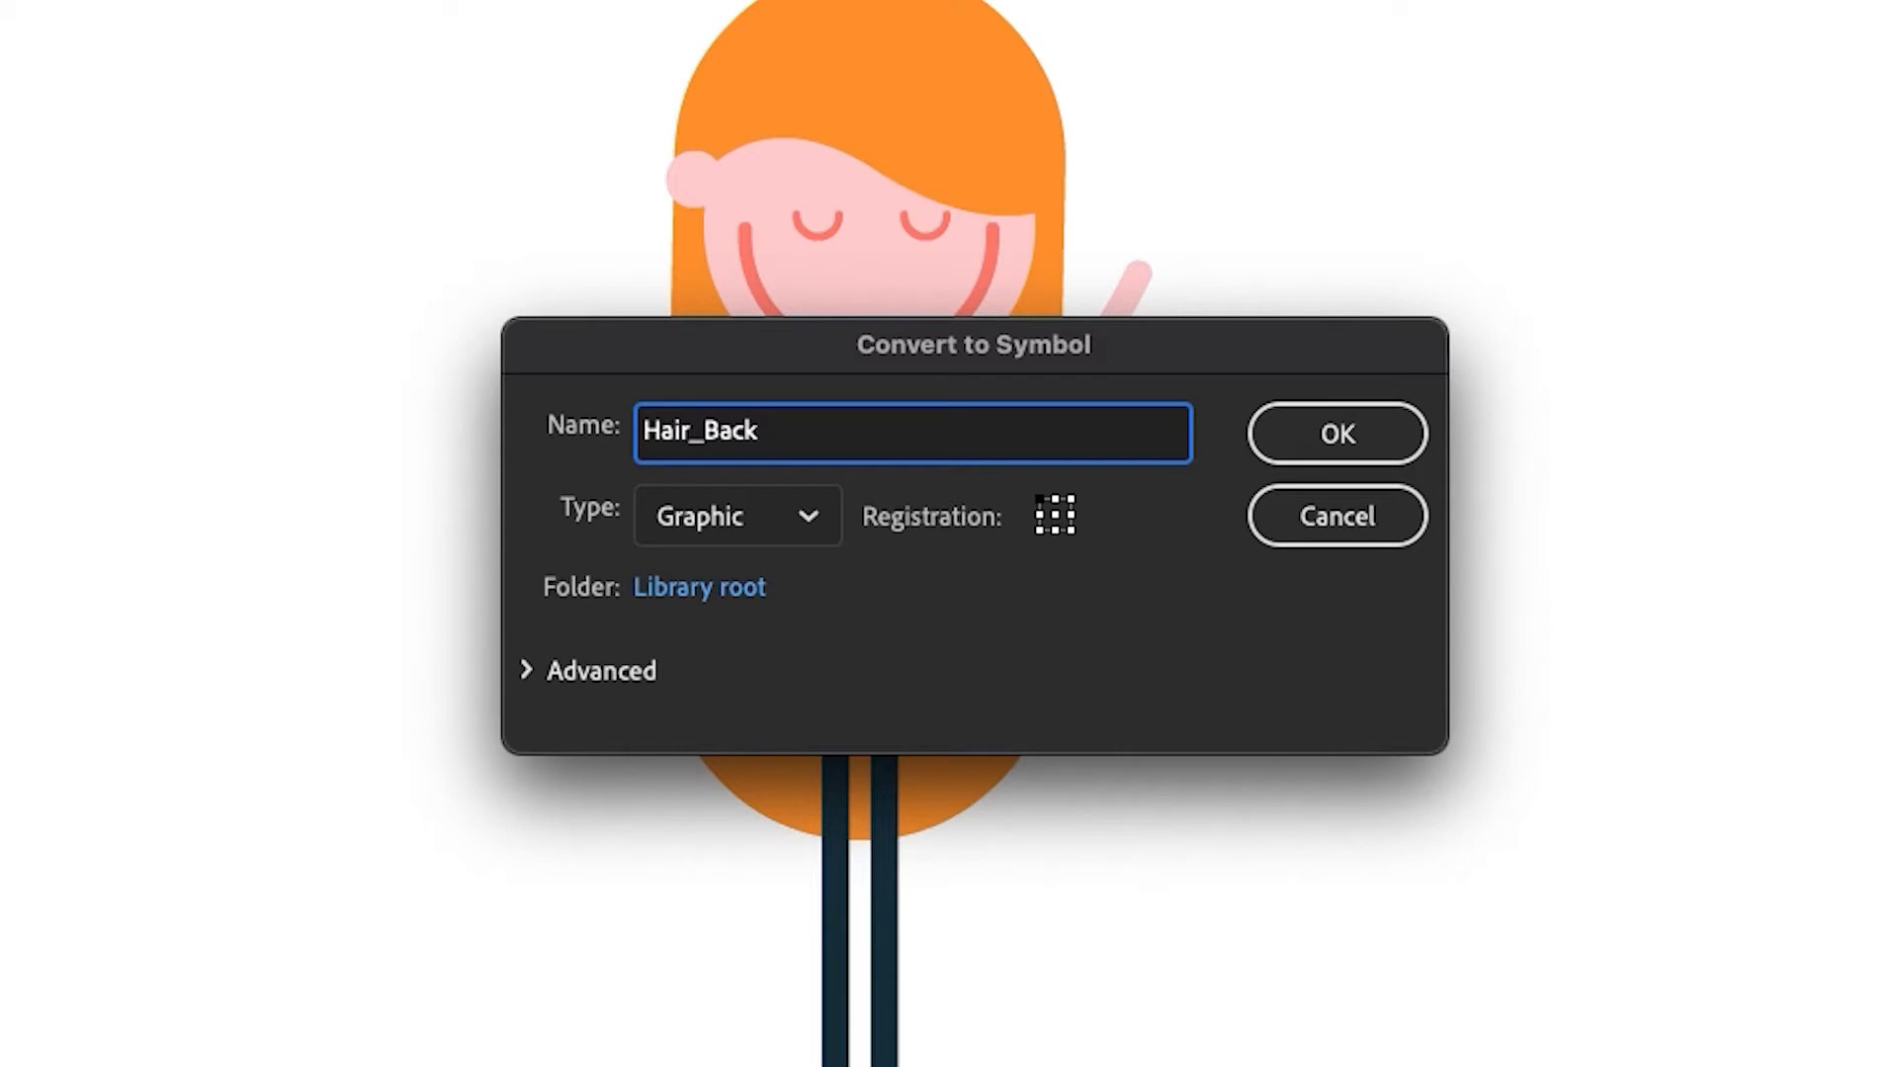
{"action": "left_click", "coordinate": [1368, 430]}
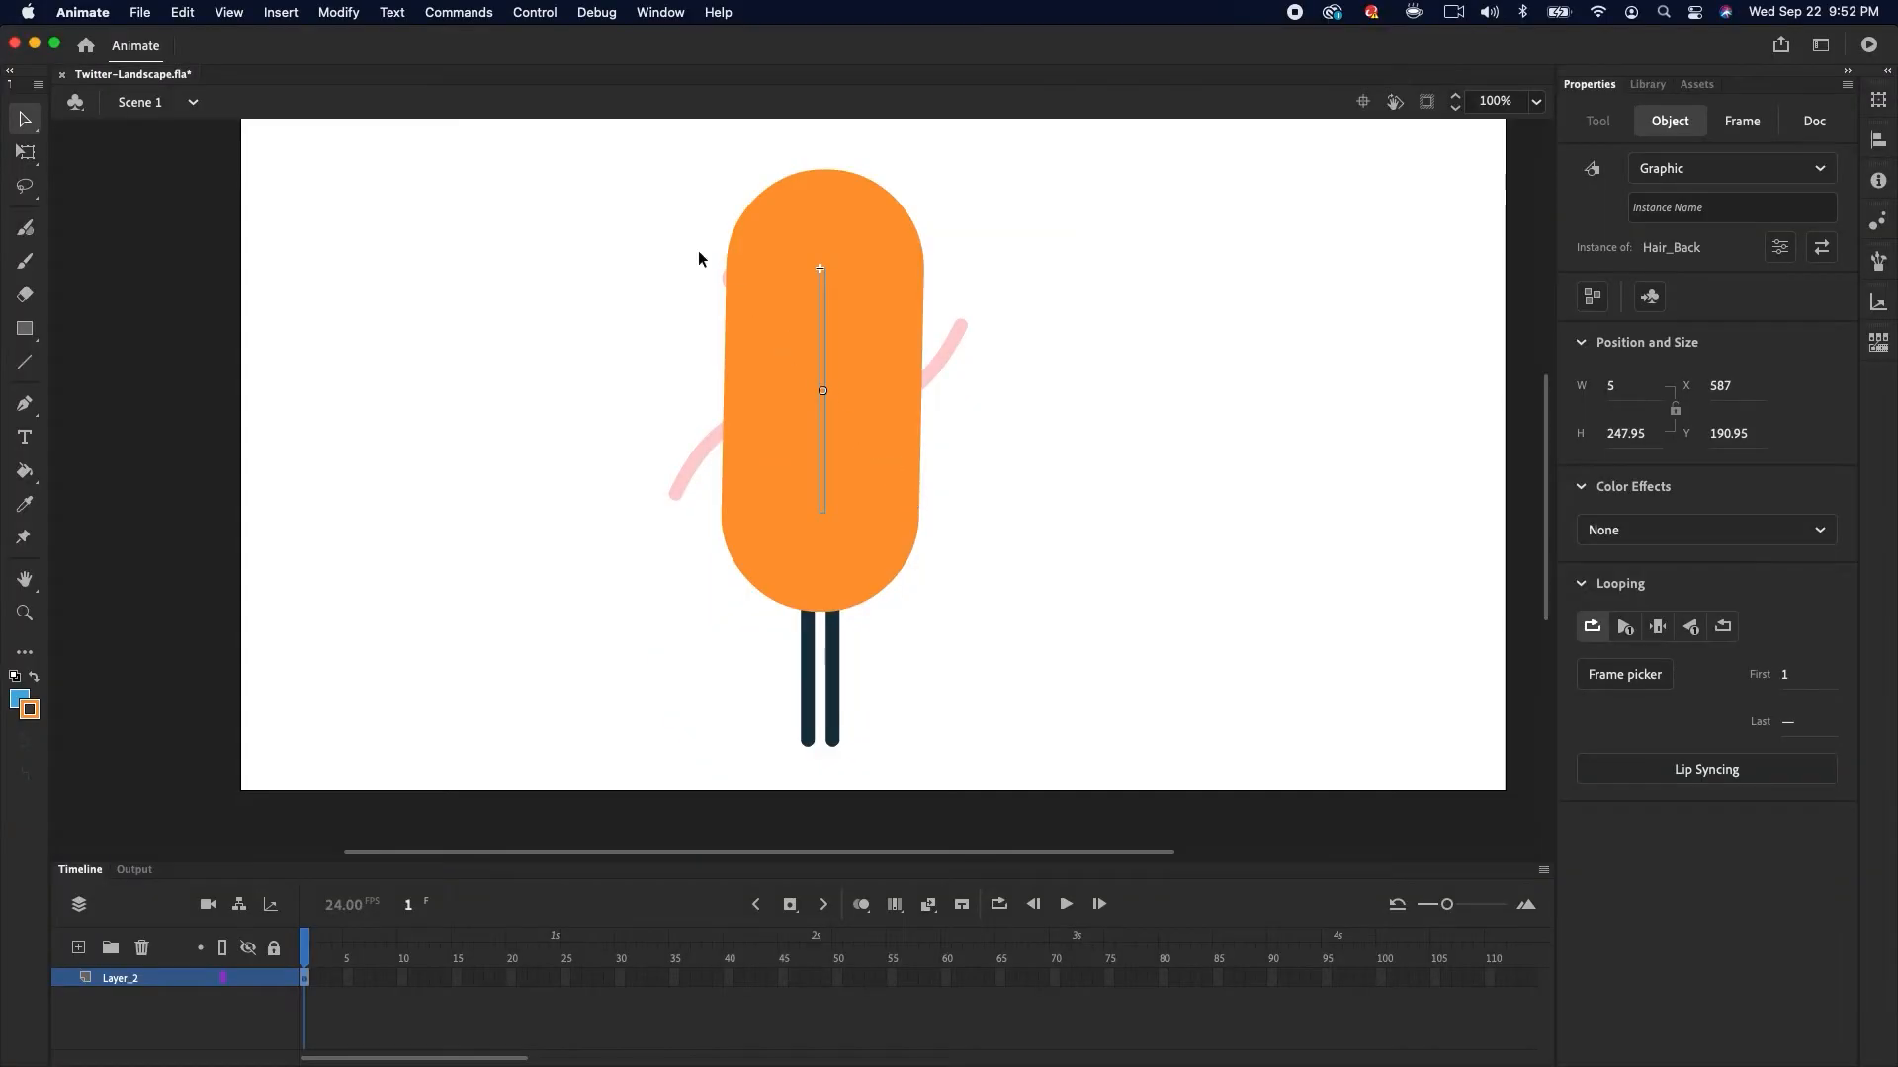
Send the Hair_Back symbol to the back
{"action": "left_click", "coordinate": [346, 14]}
{"action": "mouse_move", "coordinate": [393, 323]}
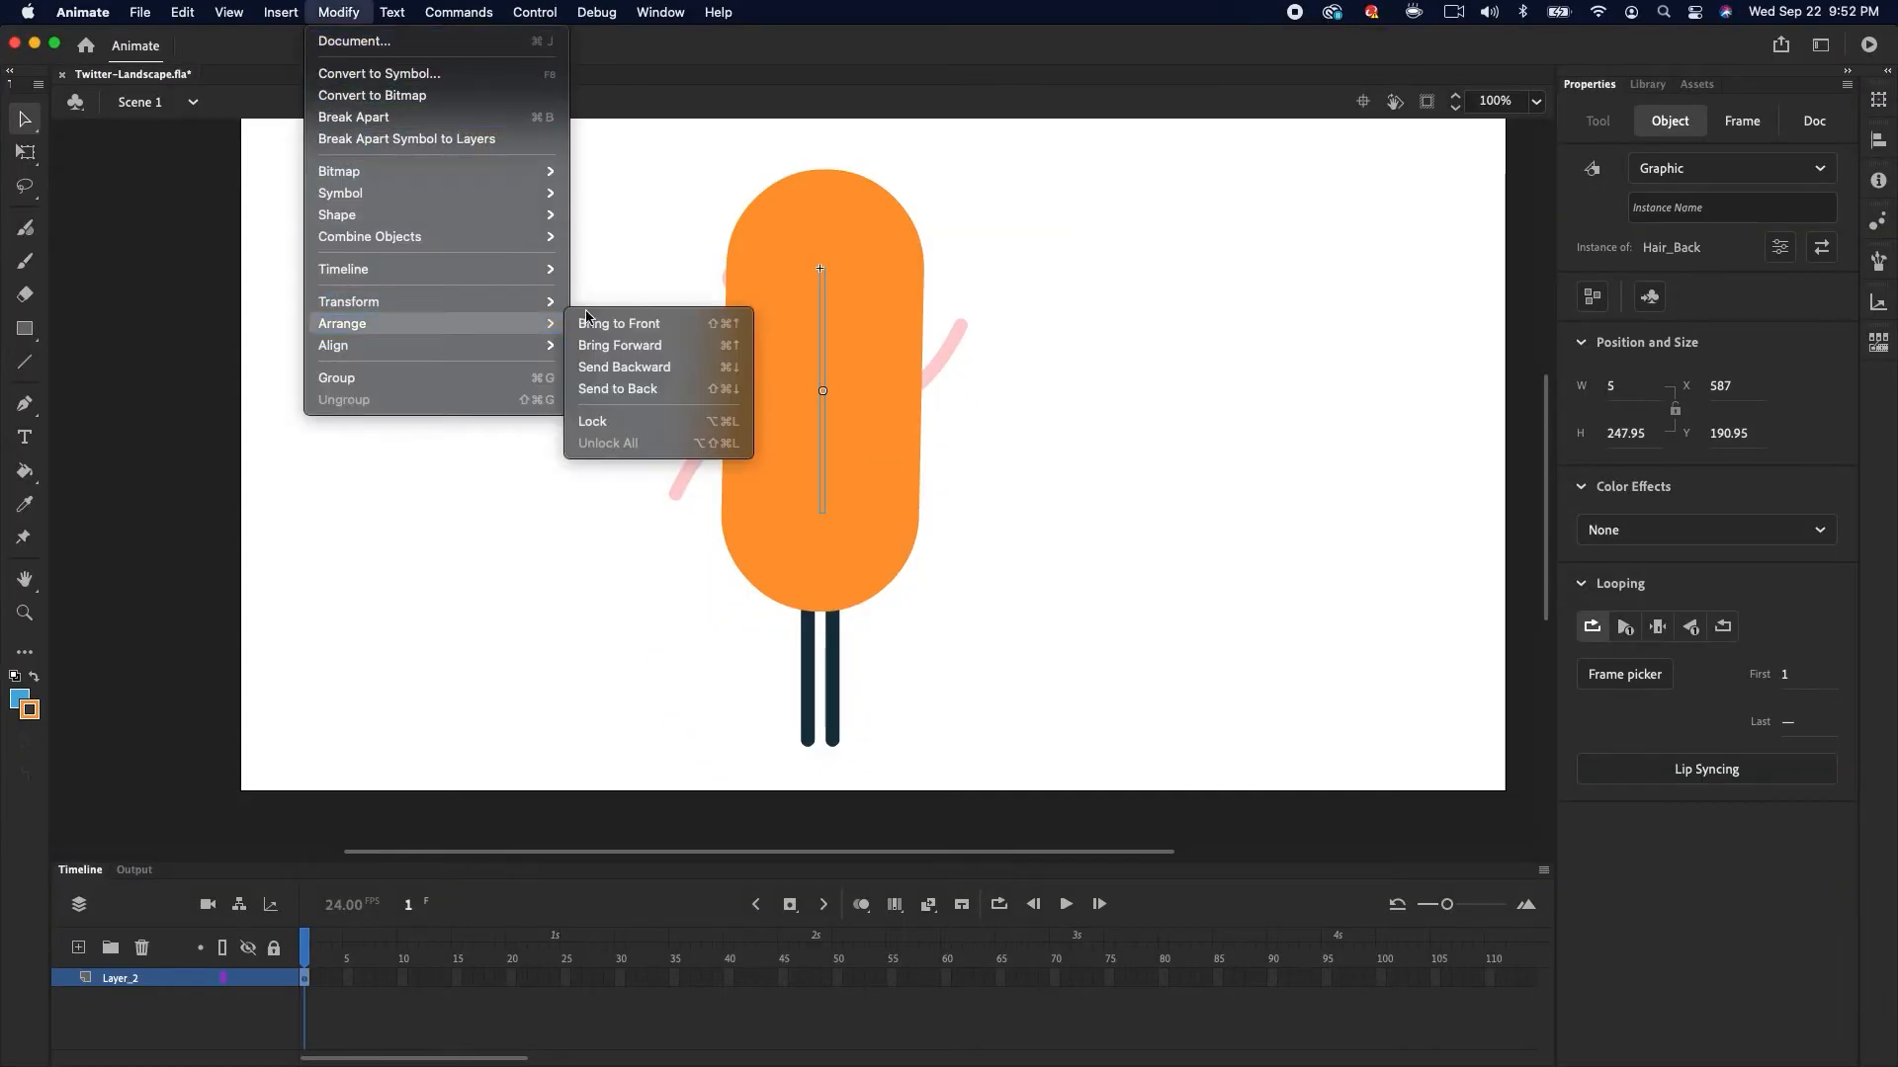
{"action": "left_click", "coordinate": [654, 388]}
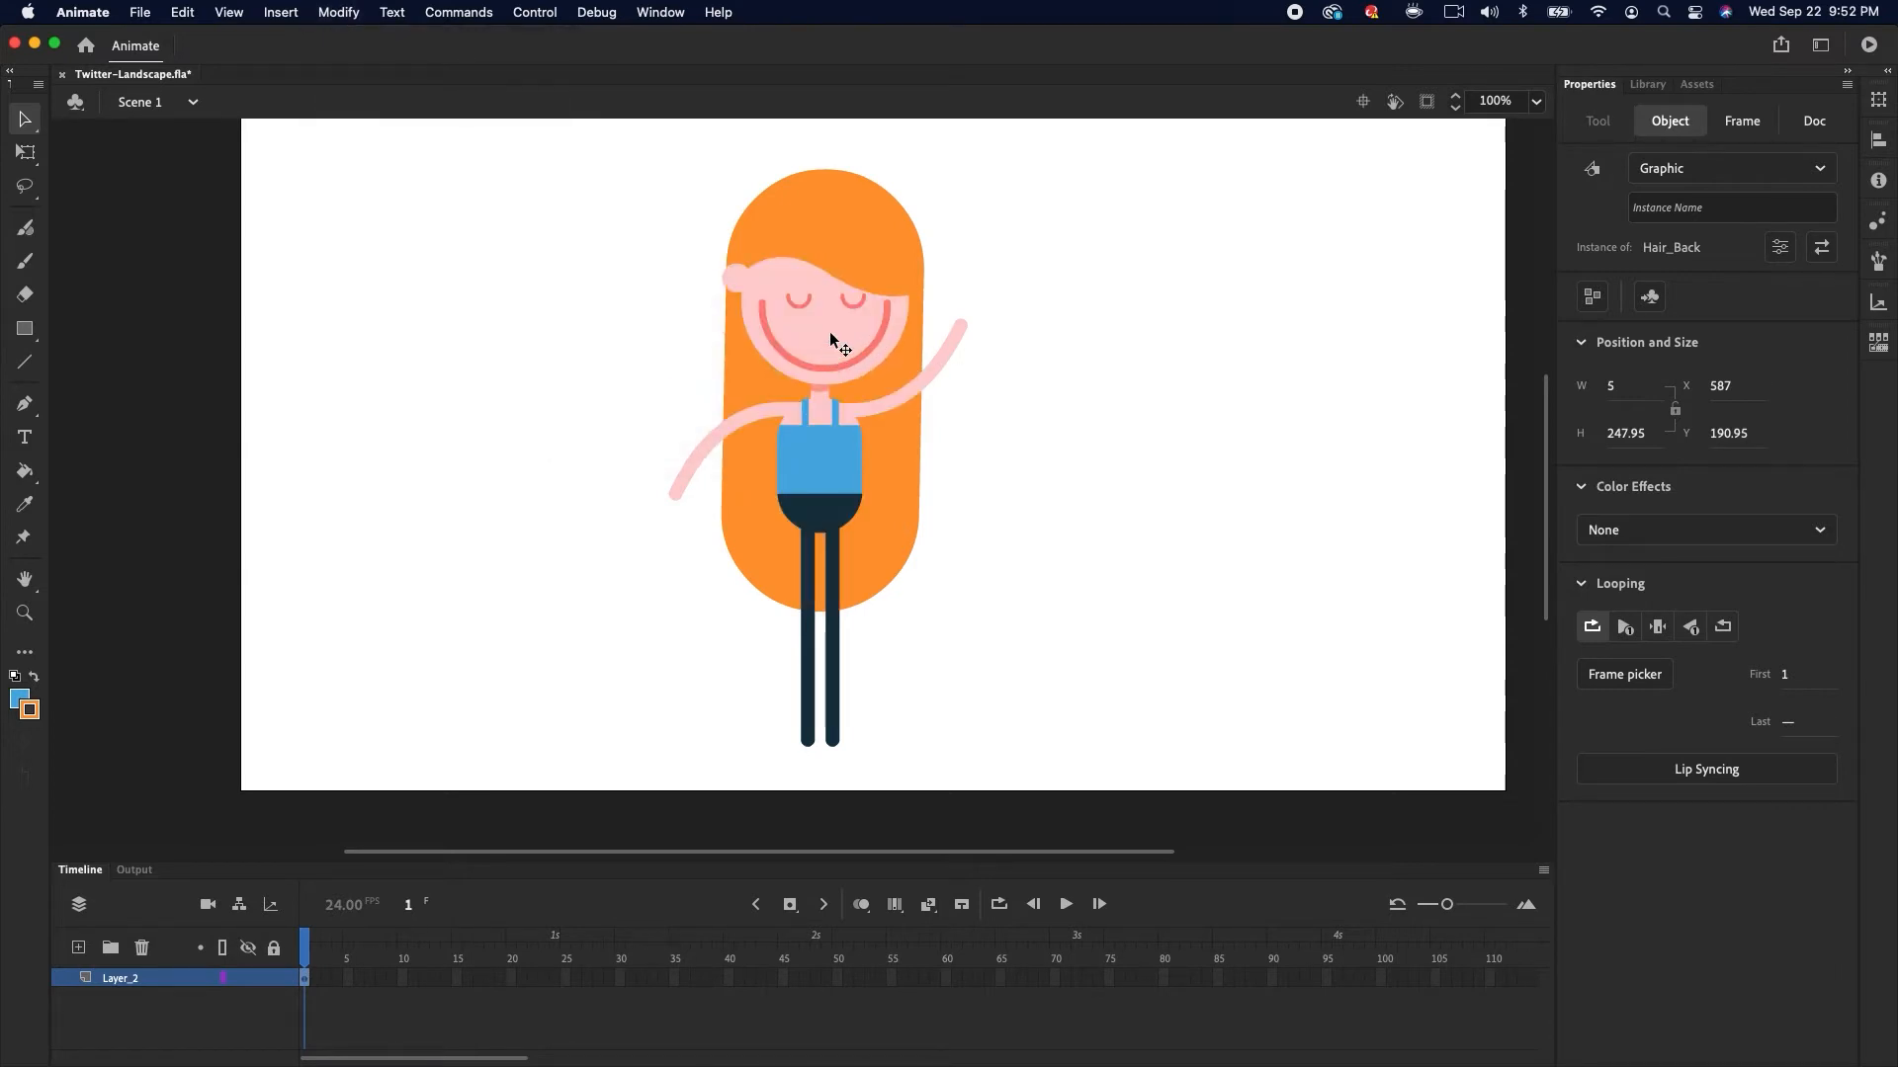
Select the face, bangs, ear and features and convert them into a graphic symbol named Head
{"action": "left_click", "coordinate": [868, 347]}
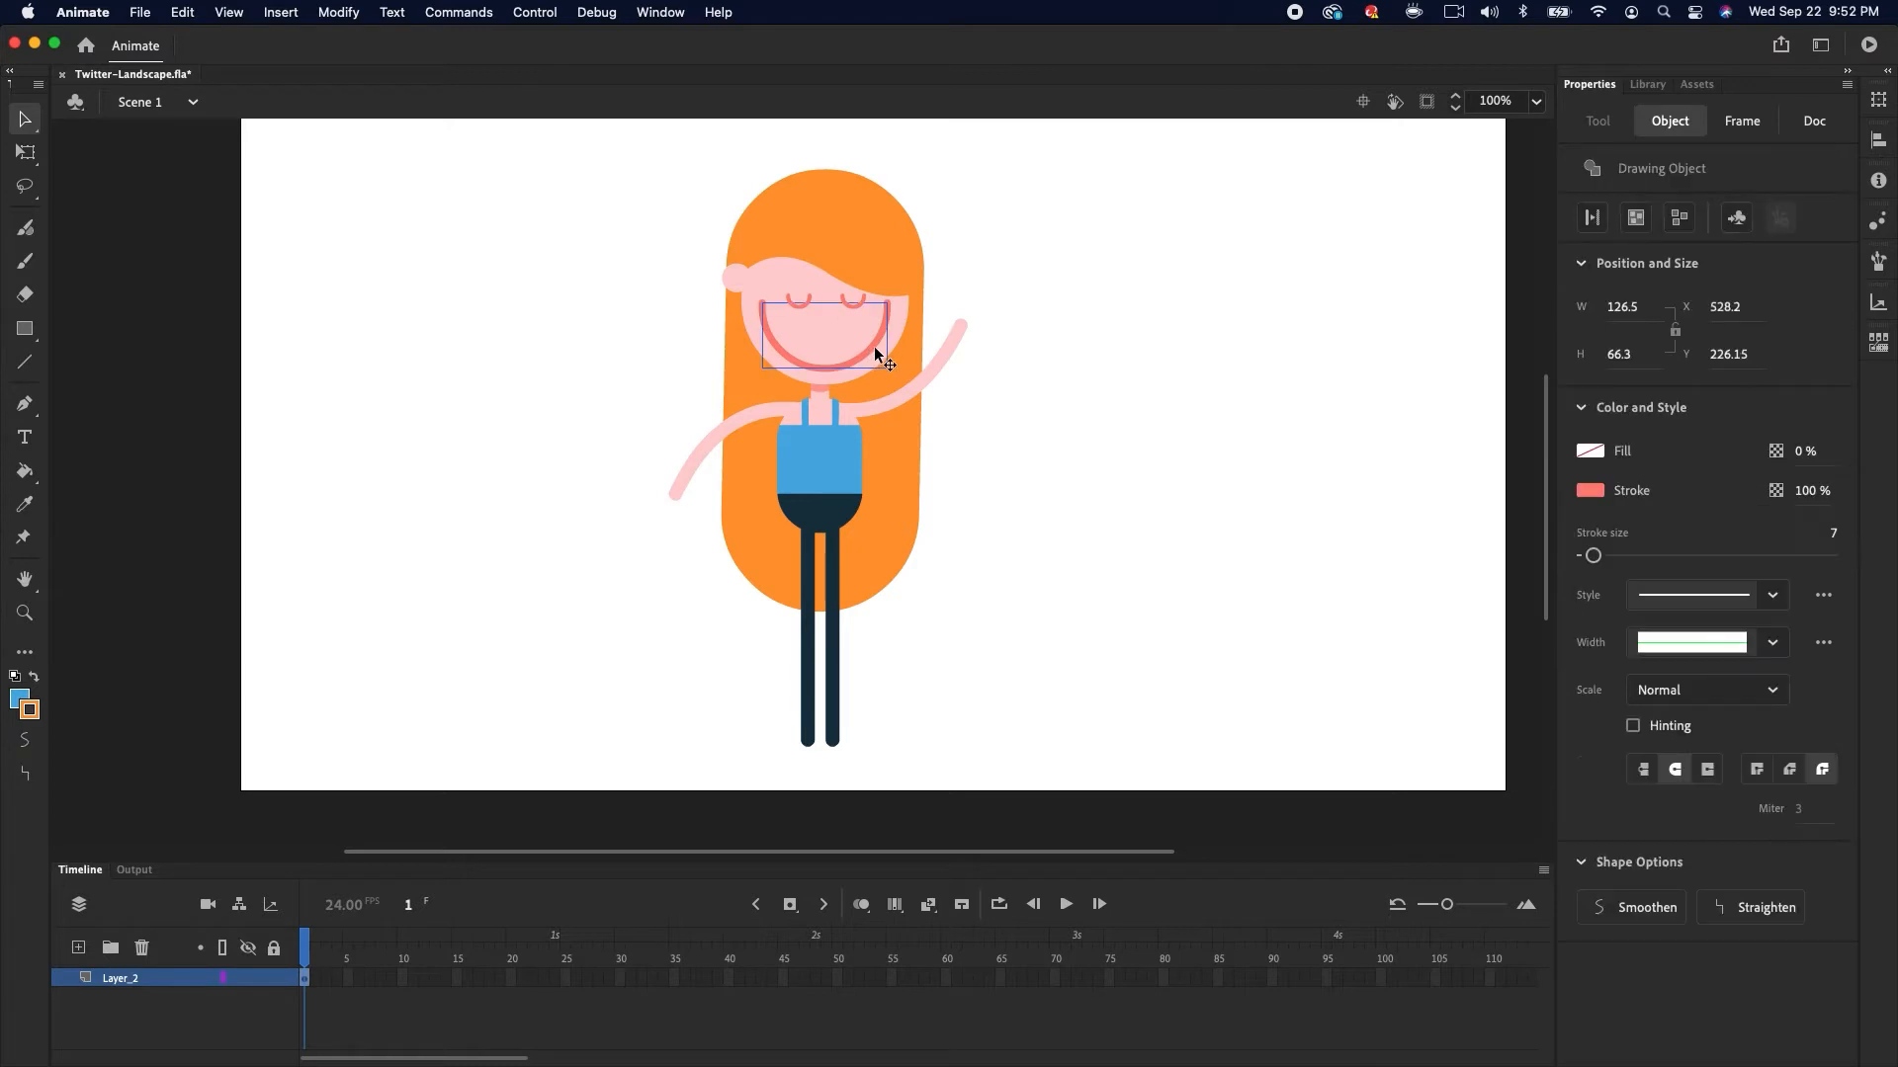
{"action": "left_click_drag", "start_coordinate": [699, 190], "coordinate": [934, 314]}
{"action": "left_click", "coordinate": [338, 12]}
{"action": "left_click", "coordinate": [379, 74]}
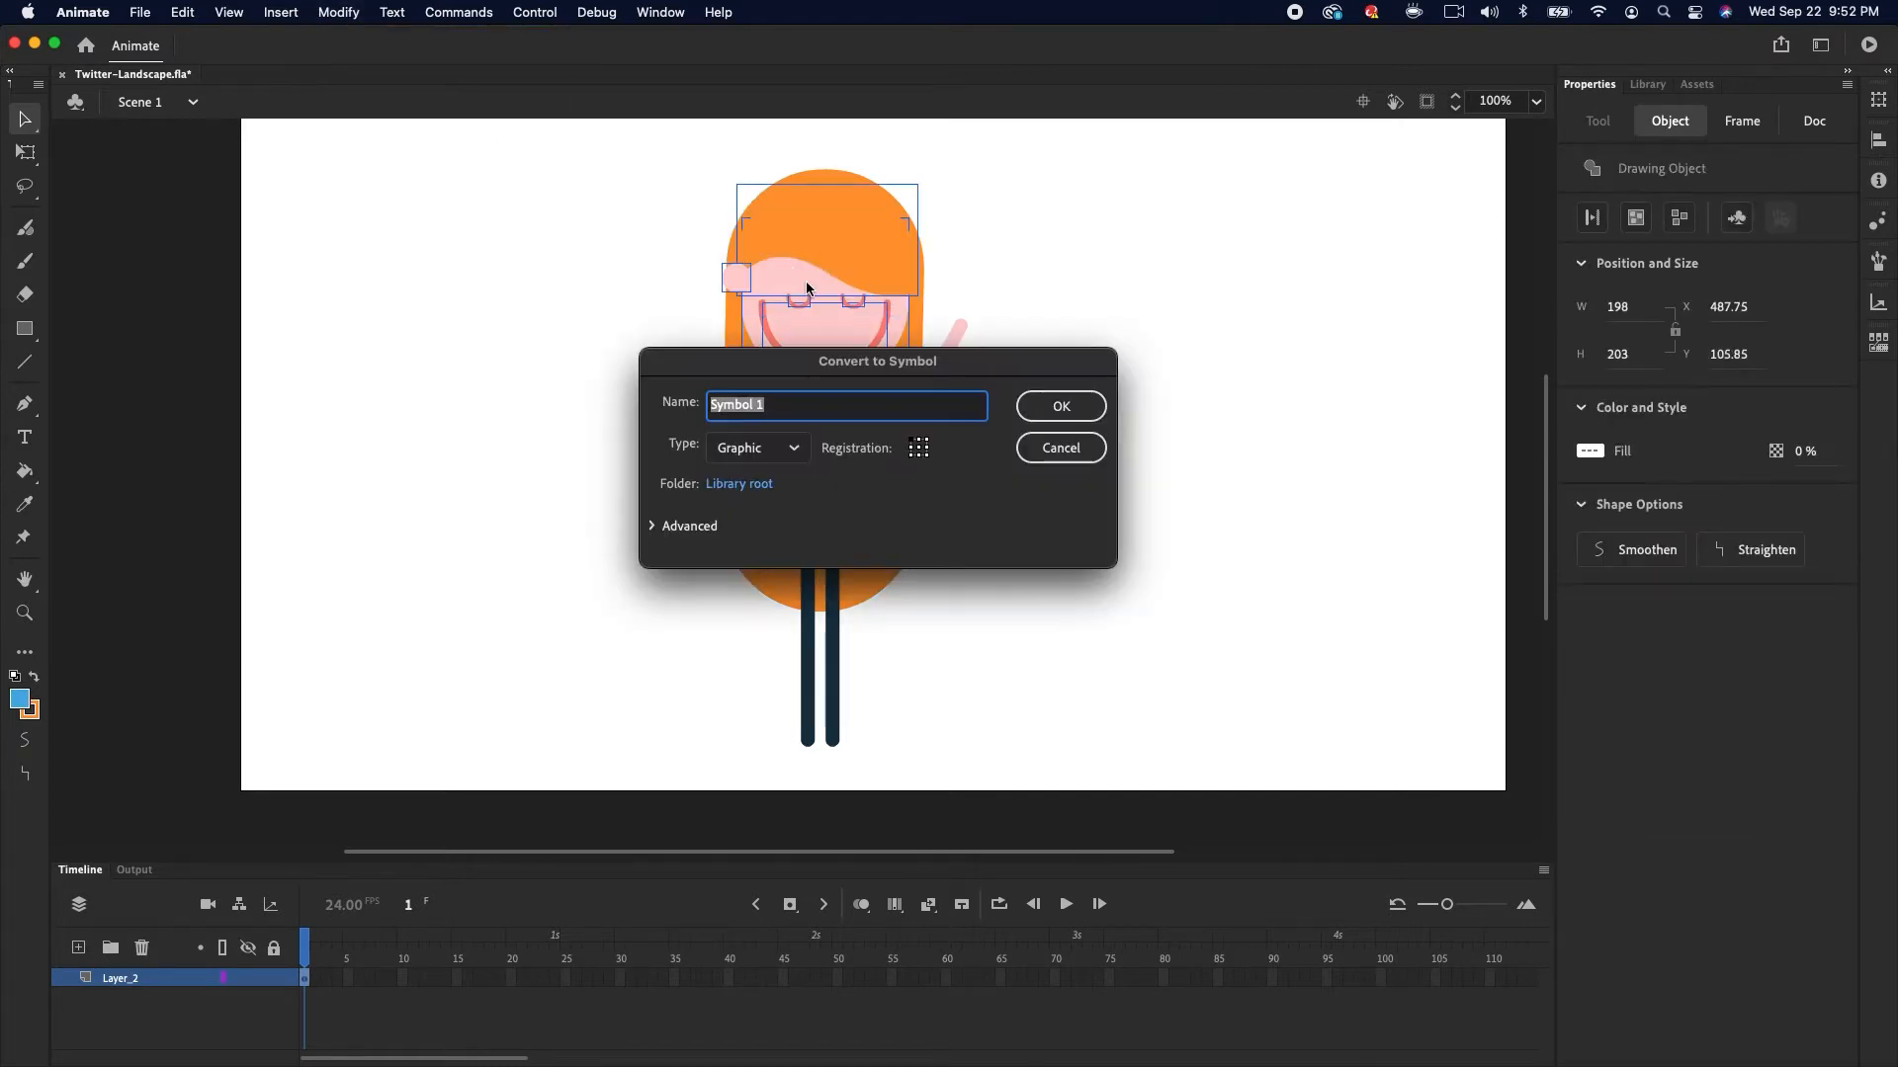
{"action": "type", "text": "Head"}
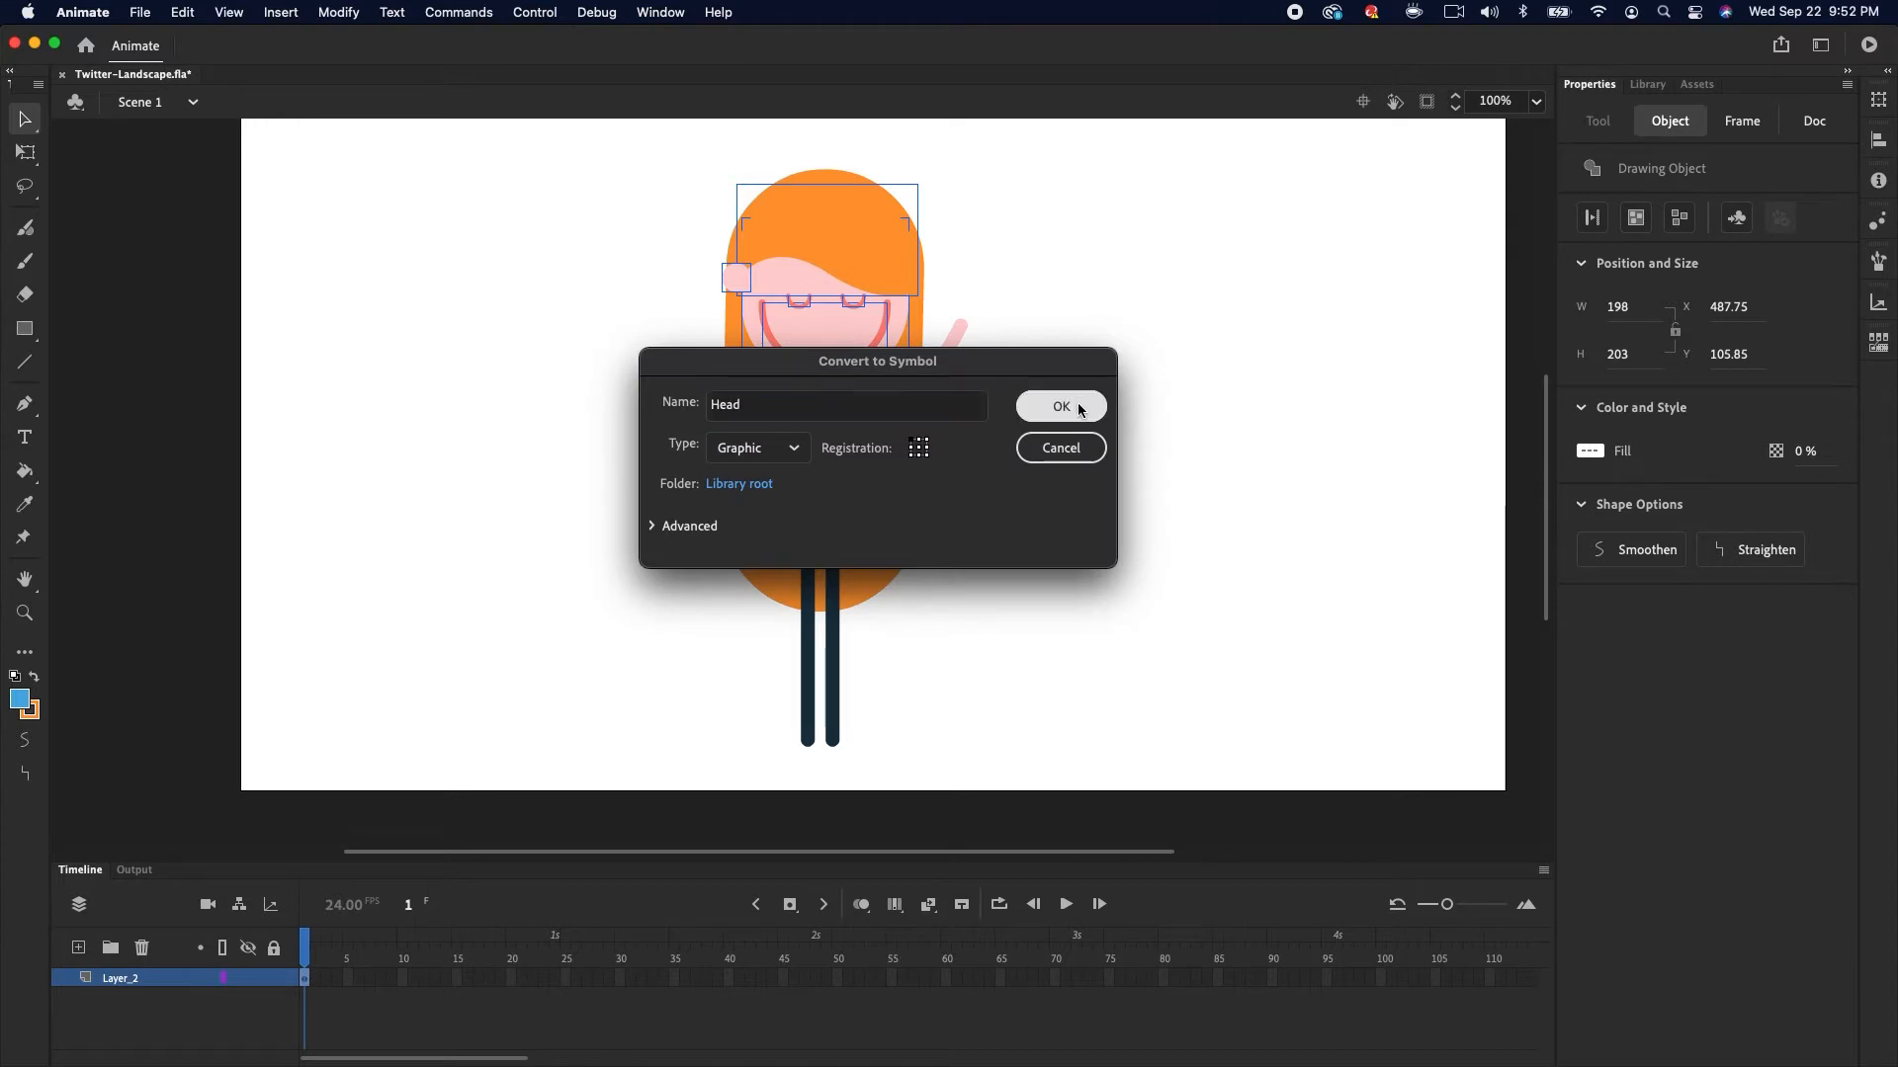
{"action": "left_click", "coordinate": [1076, 401]}
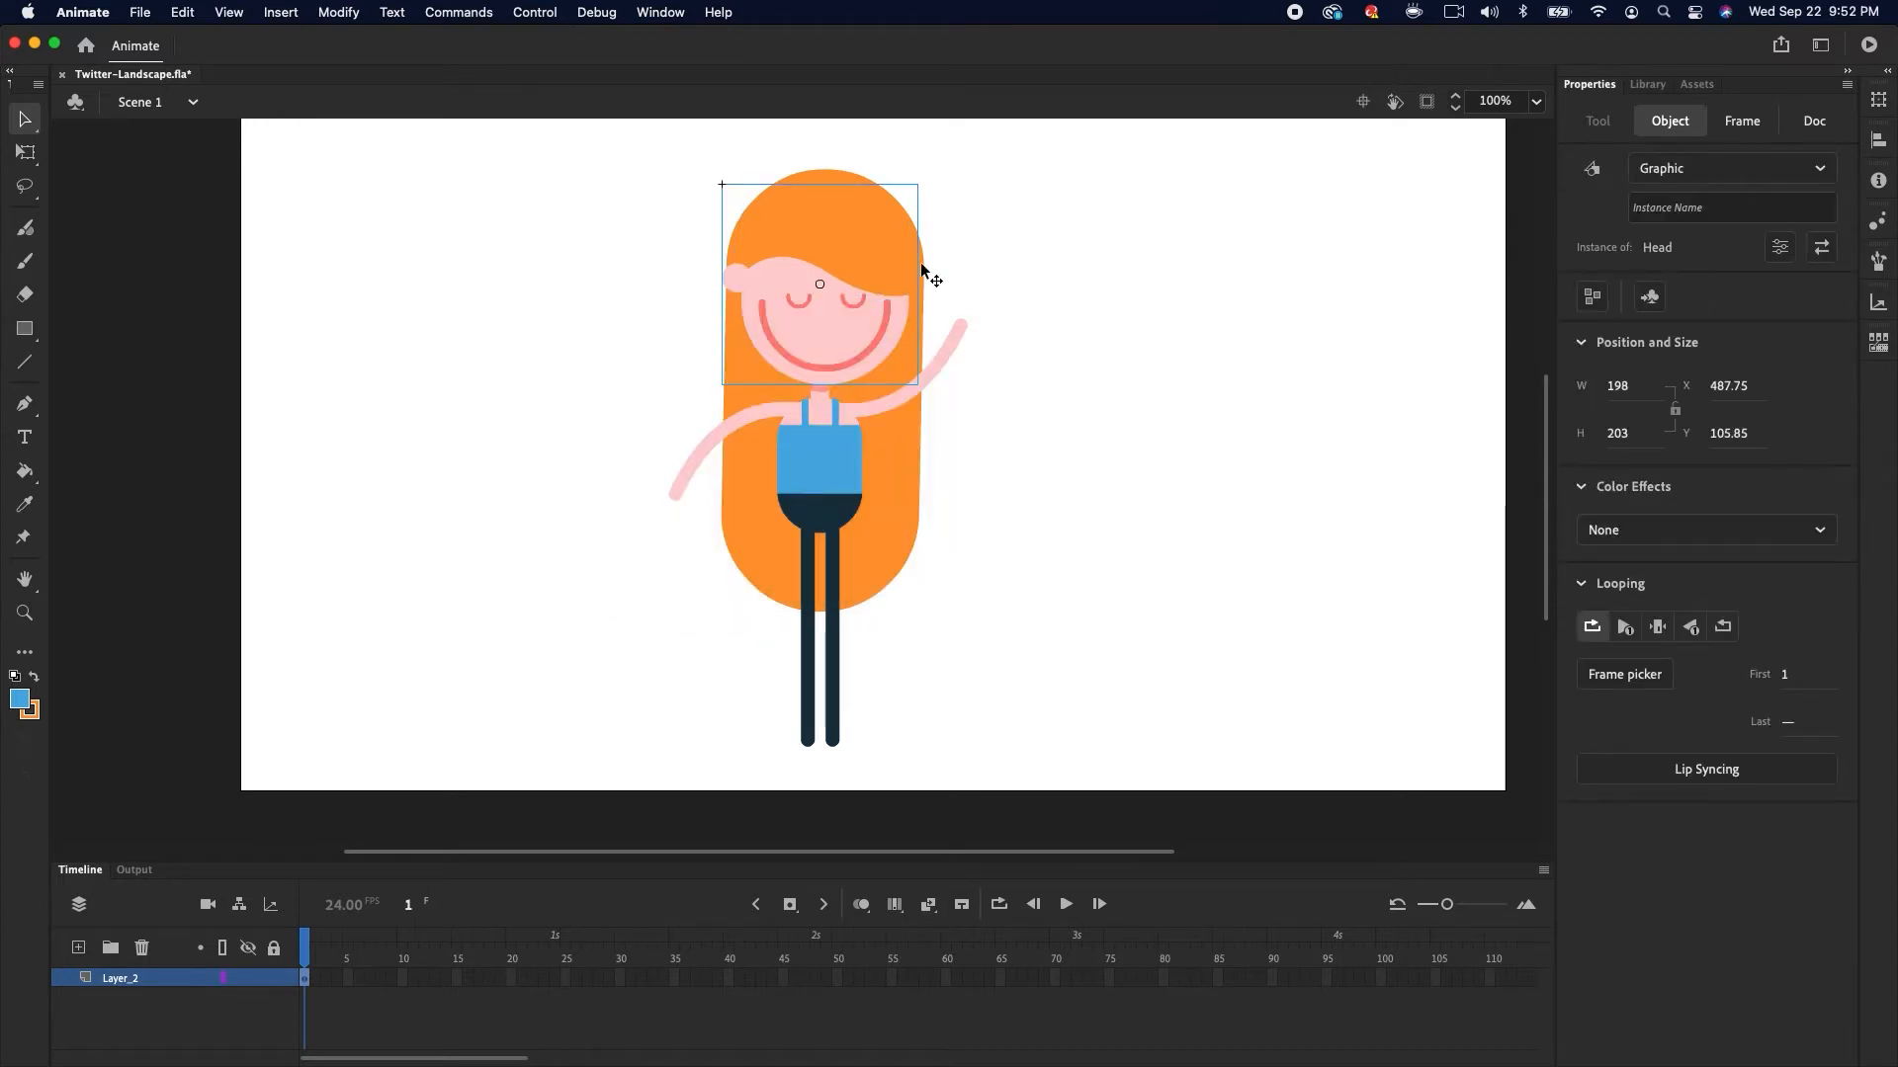
Convert the neck into a graphic symbol named Neck
{"action": "left_click", "coordinate": [830, 391]}
{"action": "left_click", "coordinate": [827, 392]}
{"action": "key", "text": "super+equal"}
{"action": "left_click", "coordinate": [338, 12]}
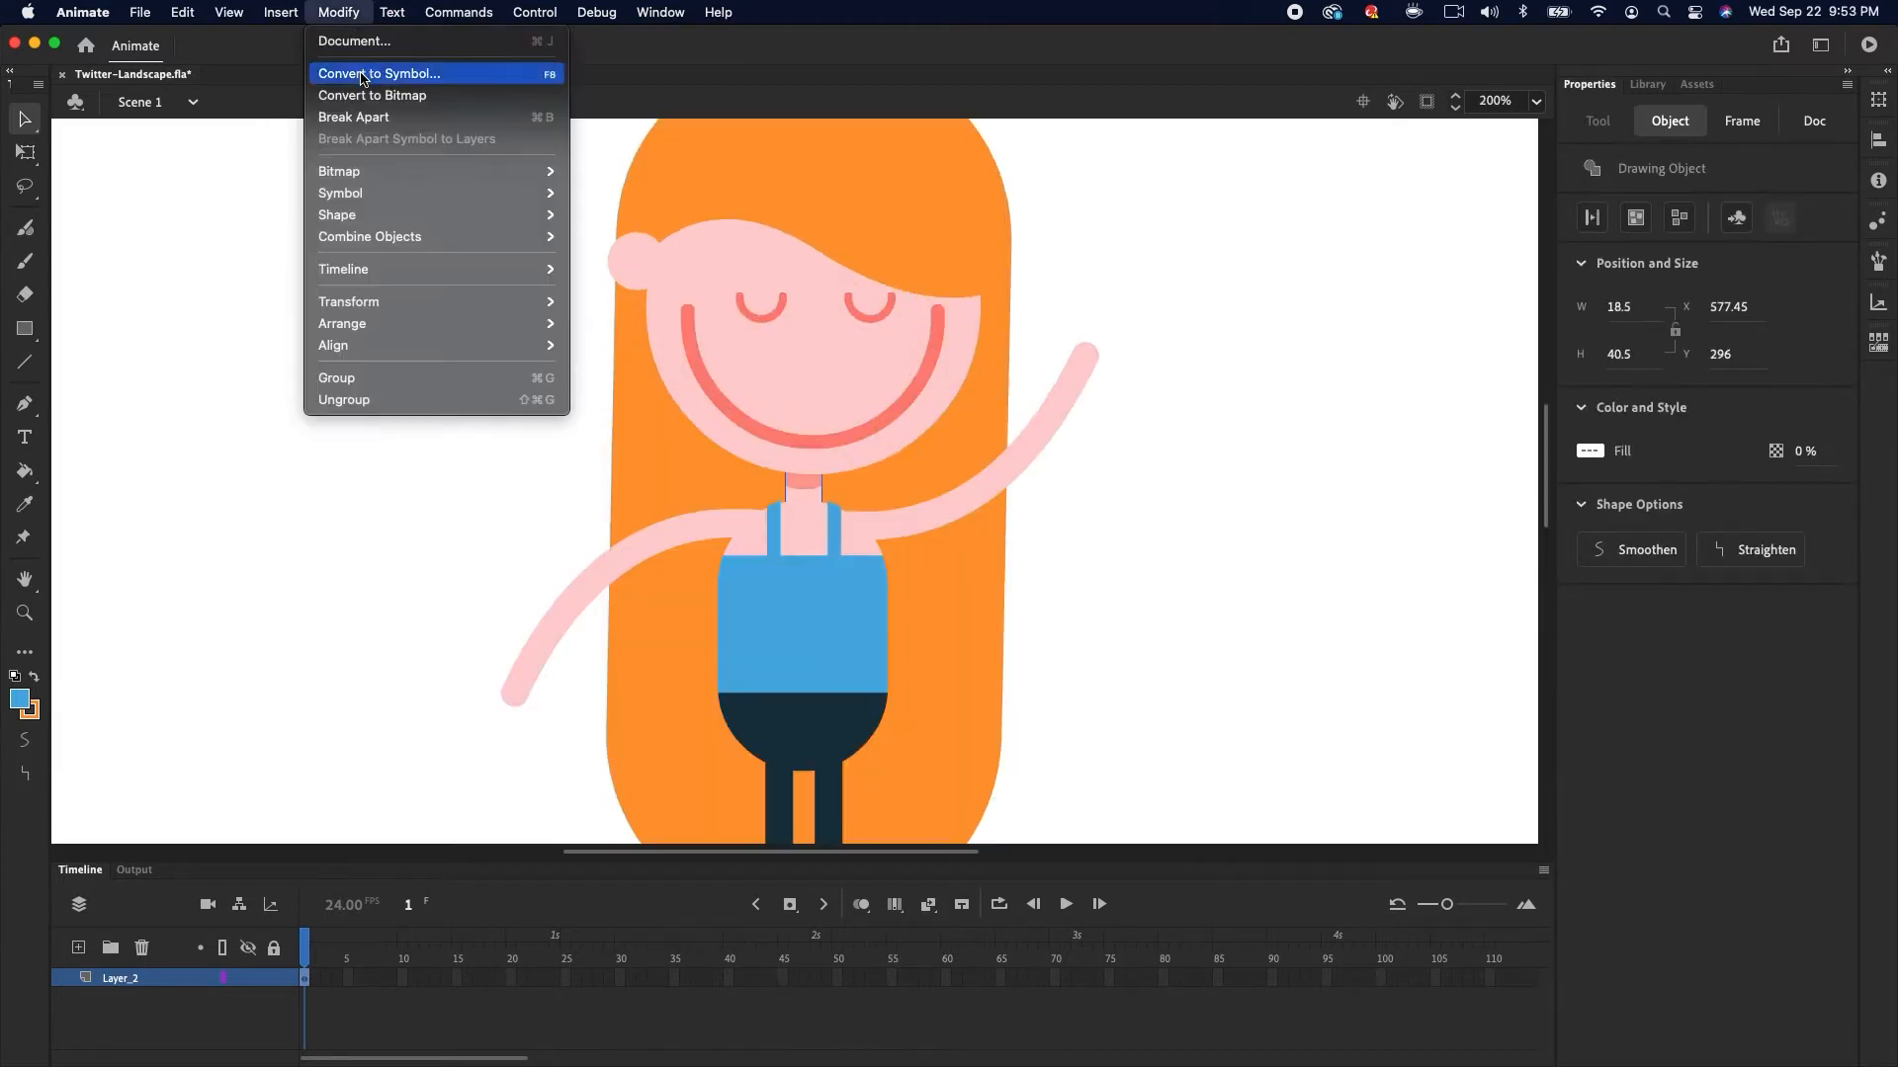
{"action": "left_click", "coordinate": [378, 71]}
{"action": "type", "text": "Necj"}
{"action": "key", "text": "Return"}
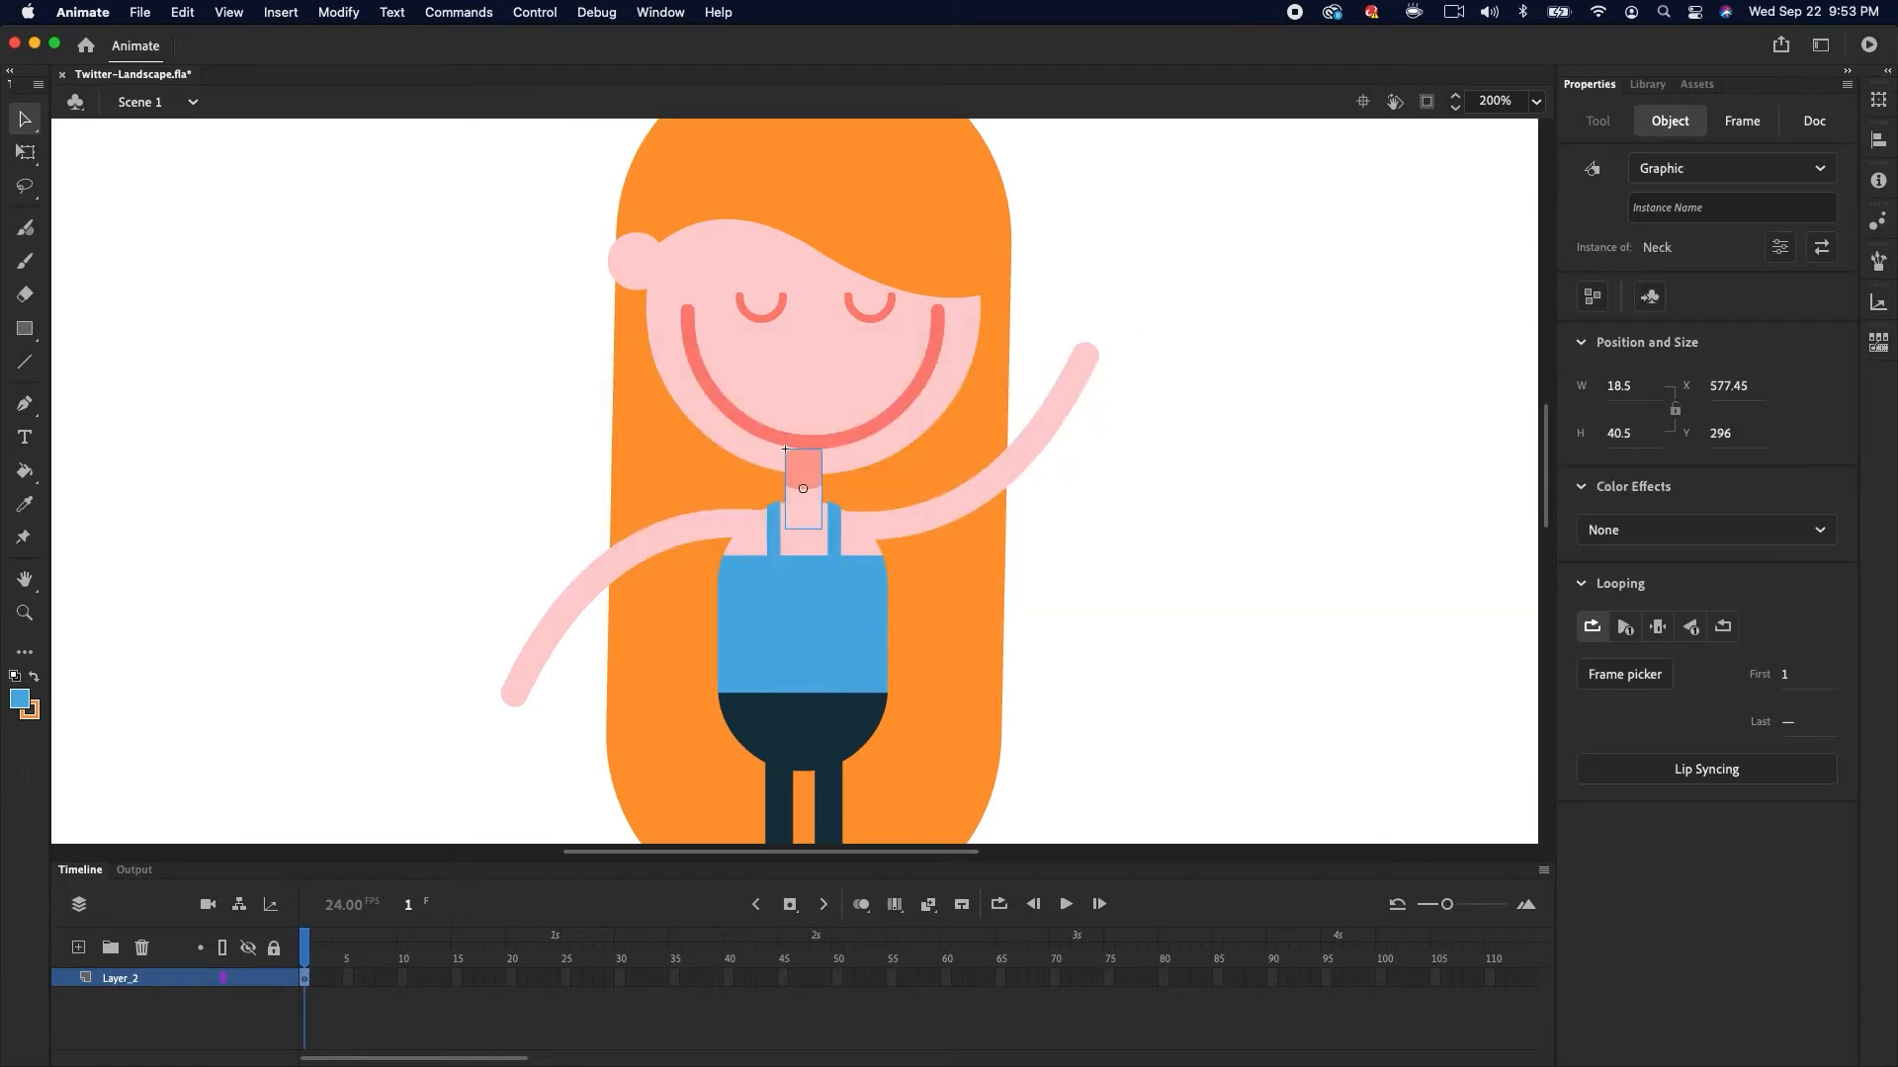
Send the neck backward two levels and convert the shirt, straps and shorts into a graphic symbol named Torso
{"action": "key", "text": "super+Down"}
{"action": "key", "text": "super+Down"}
{"action": "left_click", "coordinate": [834, 545]}
{"action": "left_click", "coordinate": [776, 542], "text": "shift"}
{"action": "left_click", "coordinate": [810, 628], "text": "shift"}
{"action": "key", "text": "F8"}
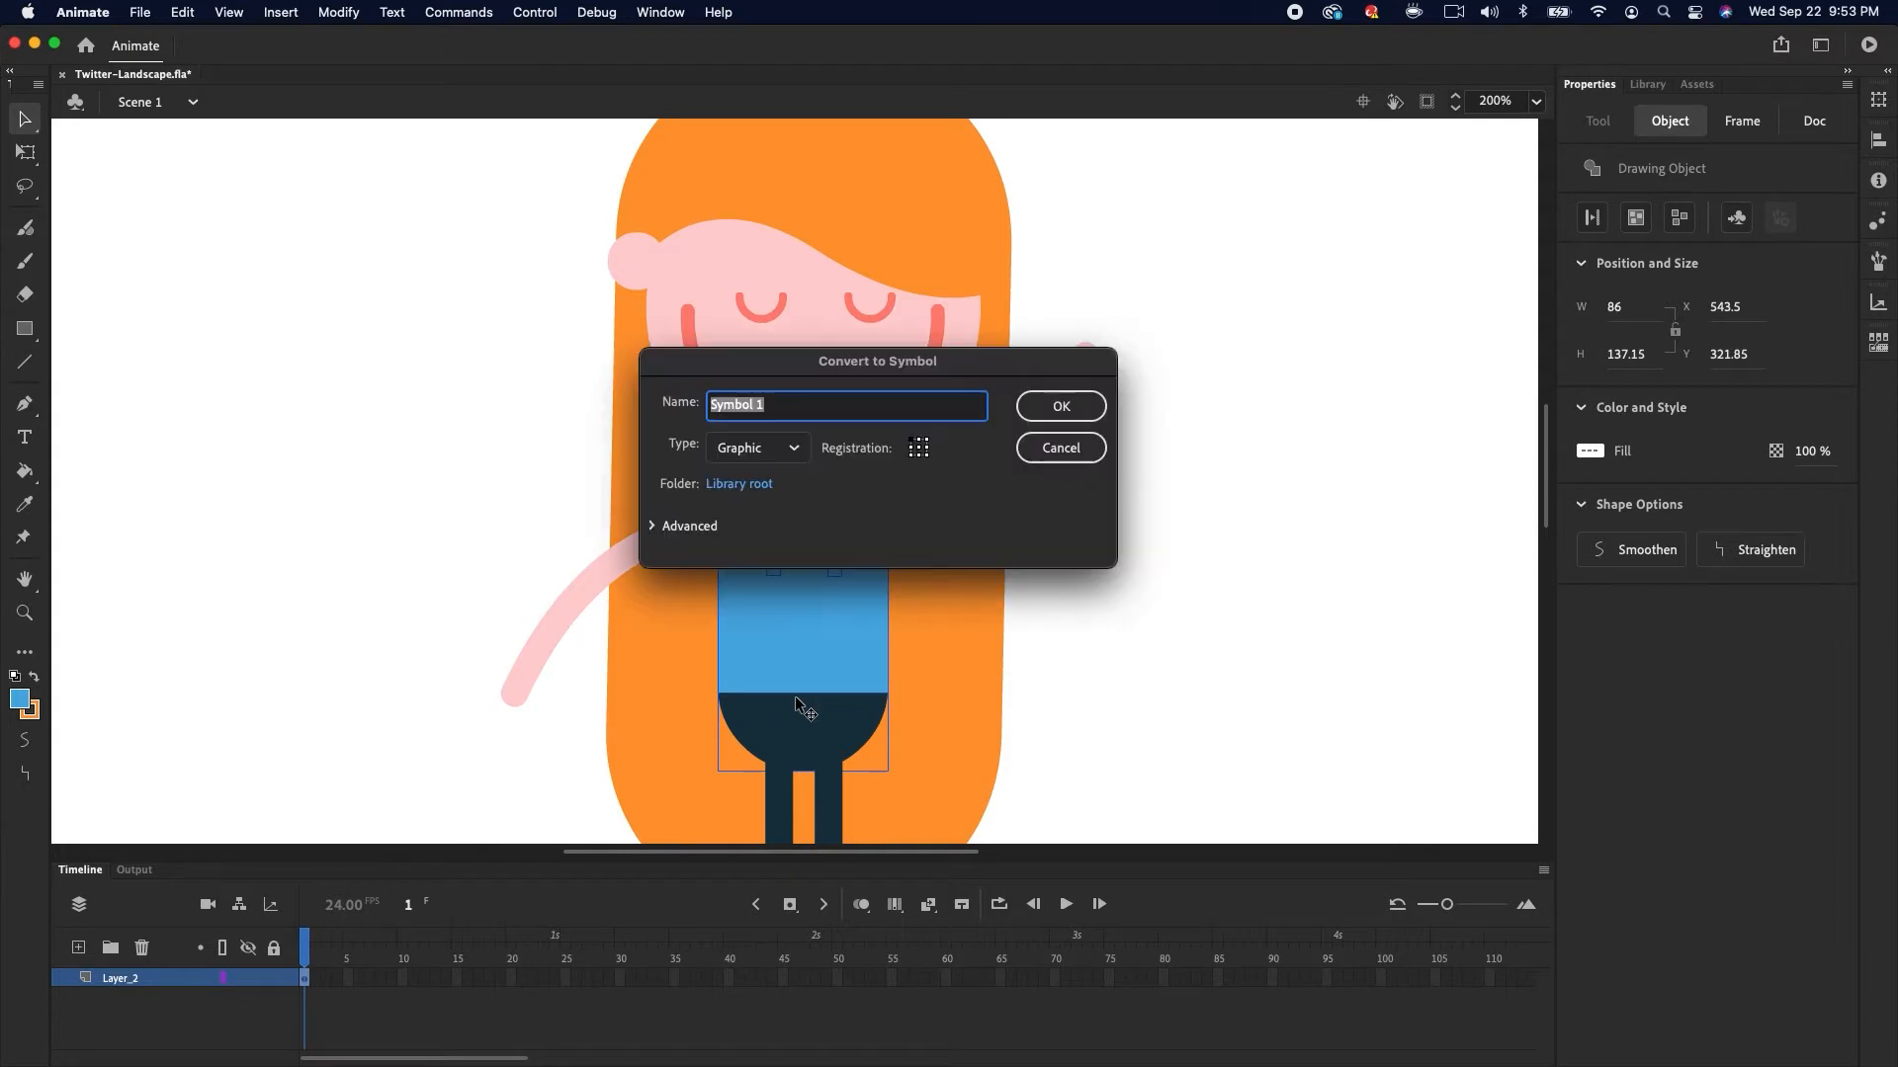
{"action": "type", "text": "Torso"}
{"action": "key", "text": "Return"}
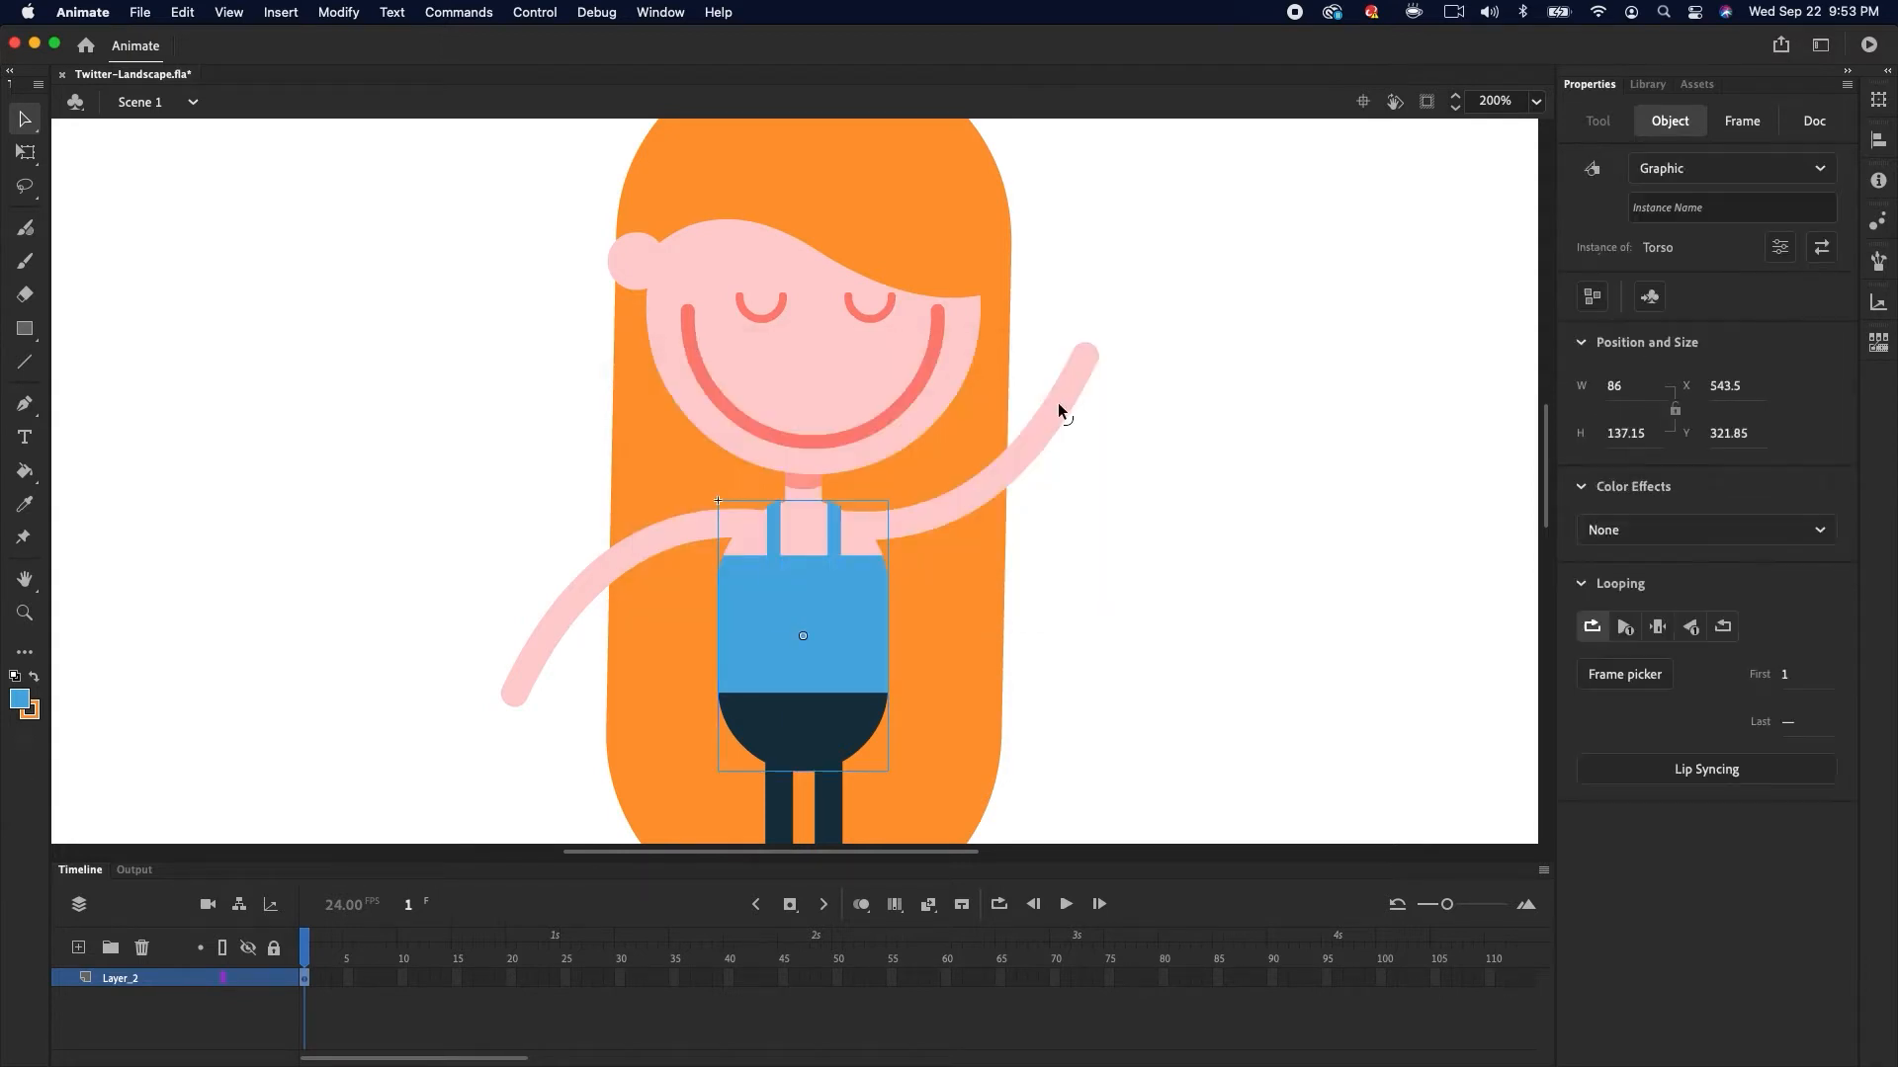
Convert the hanging left arm into a graphic symbol named Arm
{"action": "left_click", "coordinate": [644, 529]}
{"action": "key", "text": "F8"}
{"action": "type", "text": "Arm"}
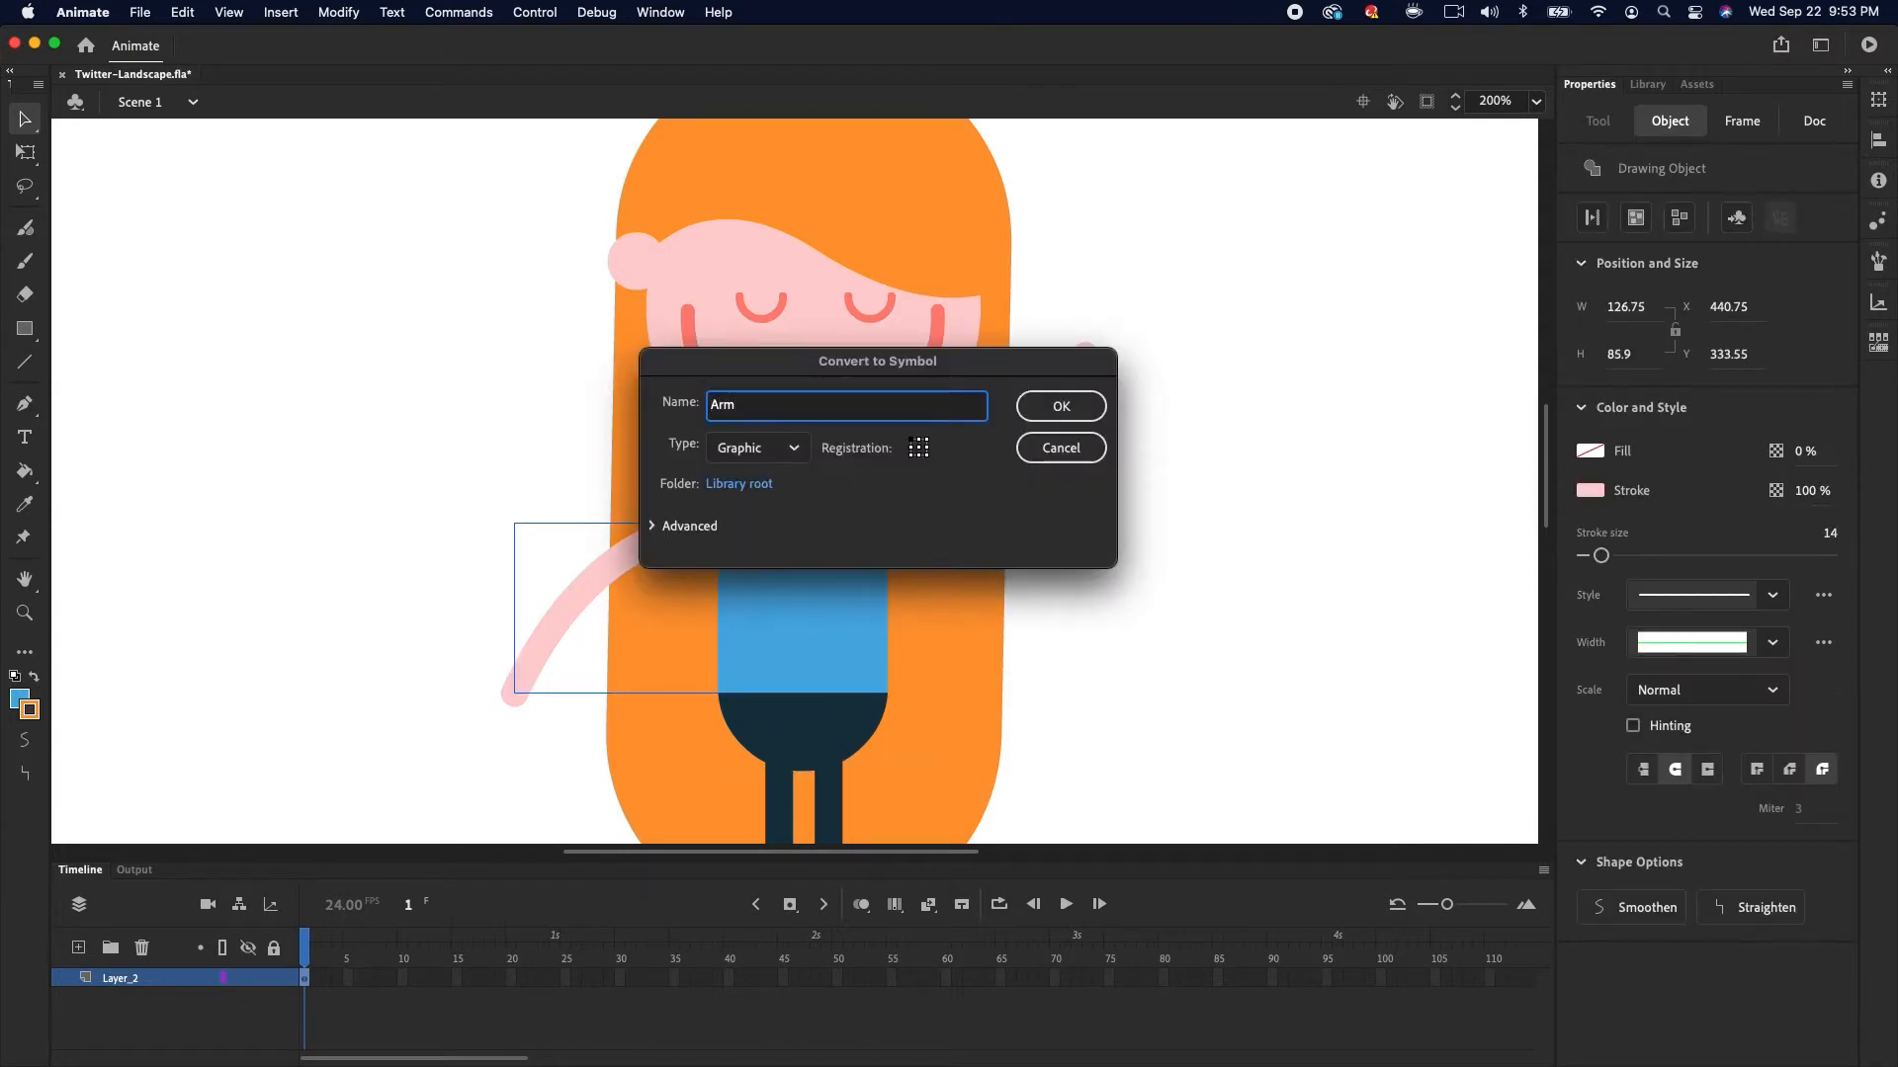
{"action": "left_click", "coordinate": [1084, 406]}
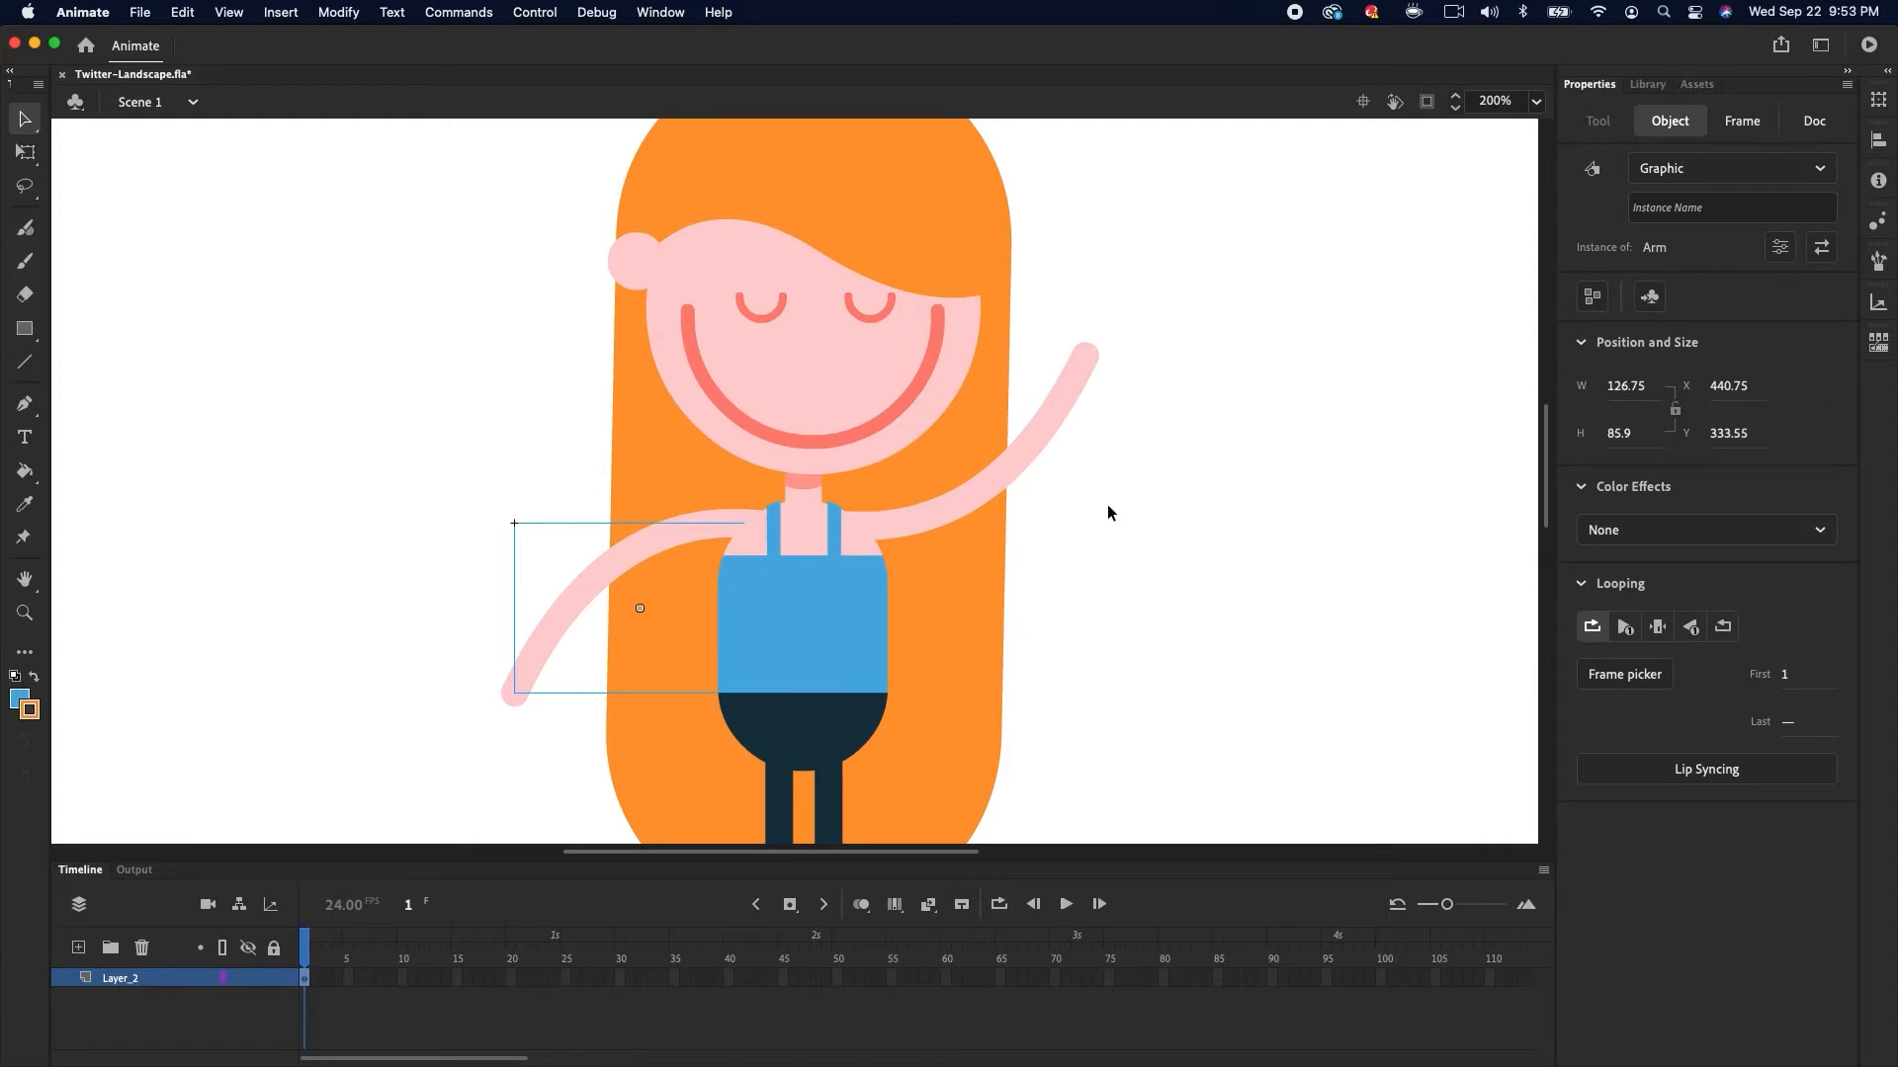
Convert the left leg into a graphic symbol named Leg
{"action": "scroll", "coordinate": [1093, 602], "scroll_direction": "down", "scroll_amount": 5}
{"action": "left_click", "coordinate": [791, 548]}
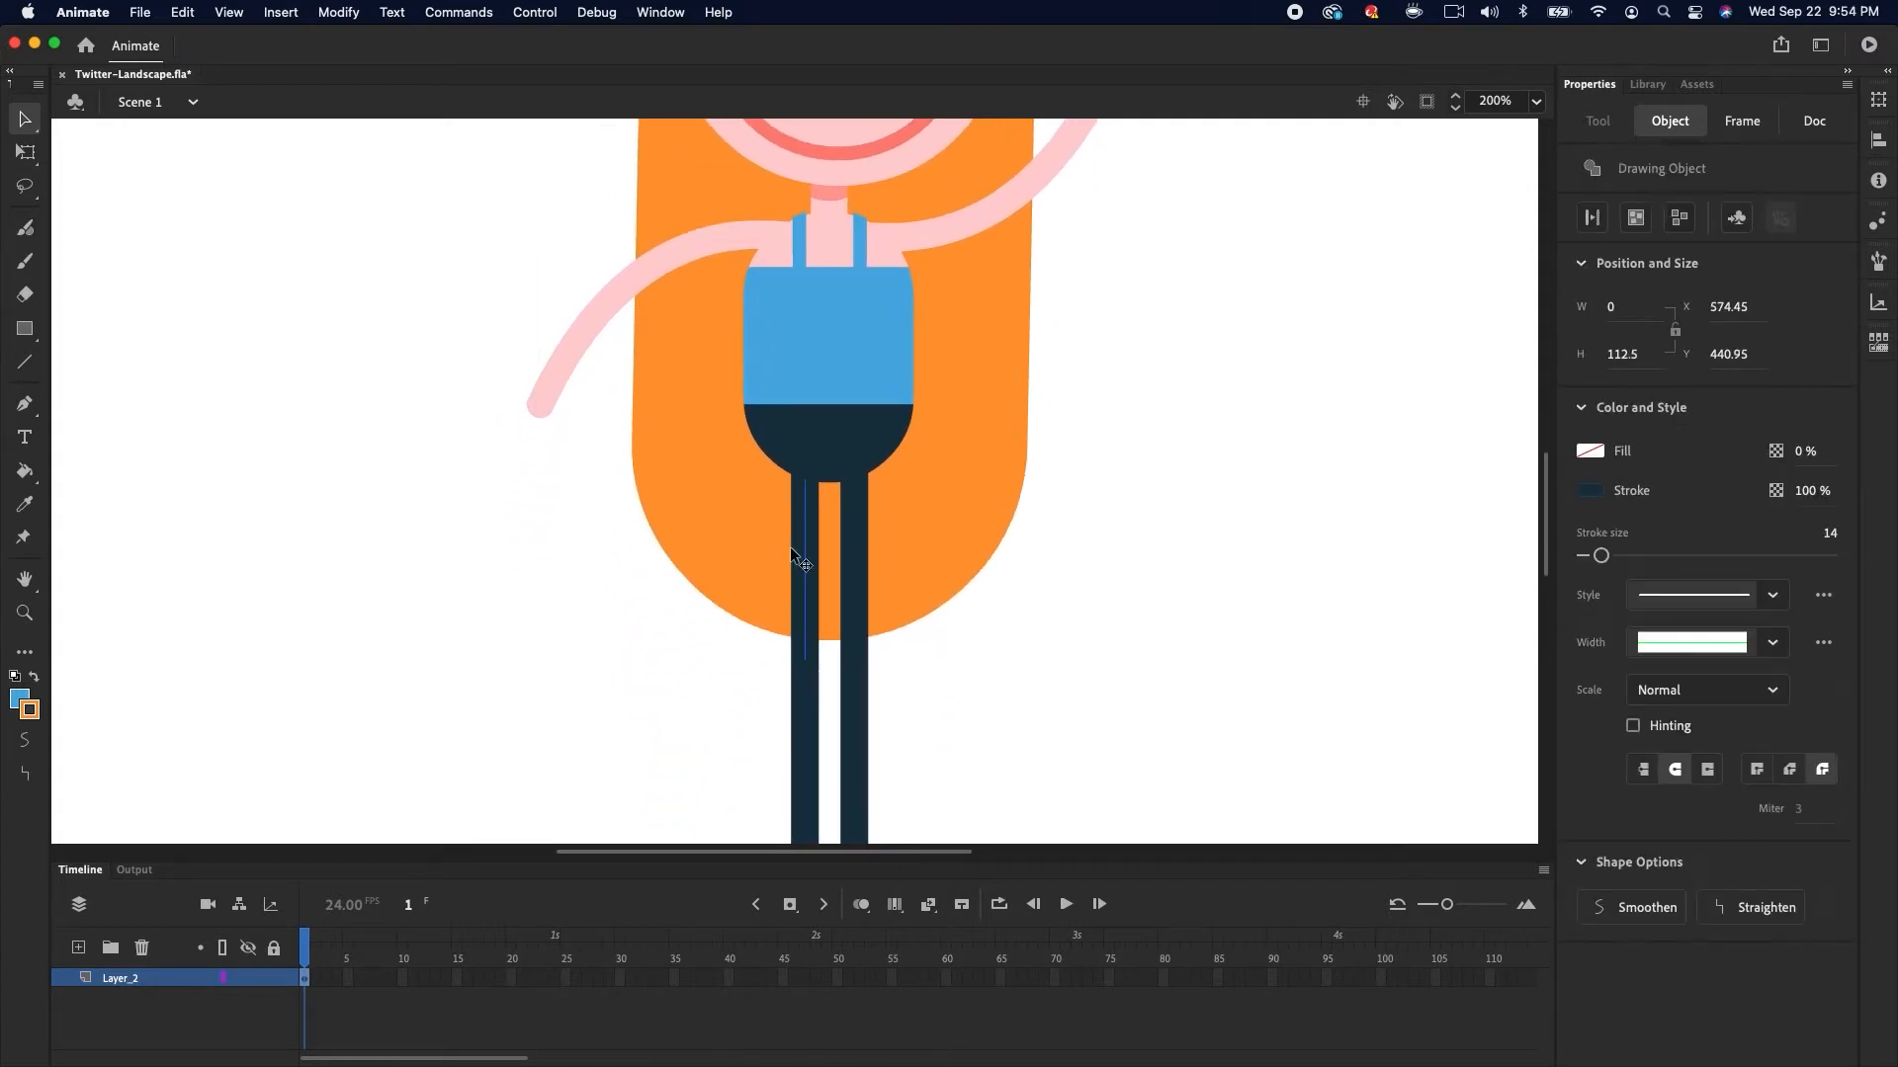
{"action": "key", "text": "F8"}
{"action": "type", "text": "Leg"}
{"action": "left_click", "coordinate": [1076, 403]}
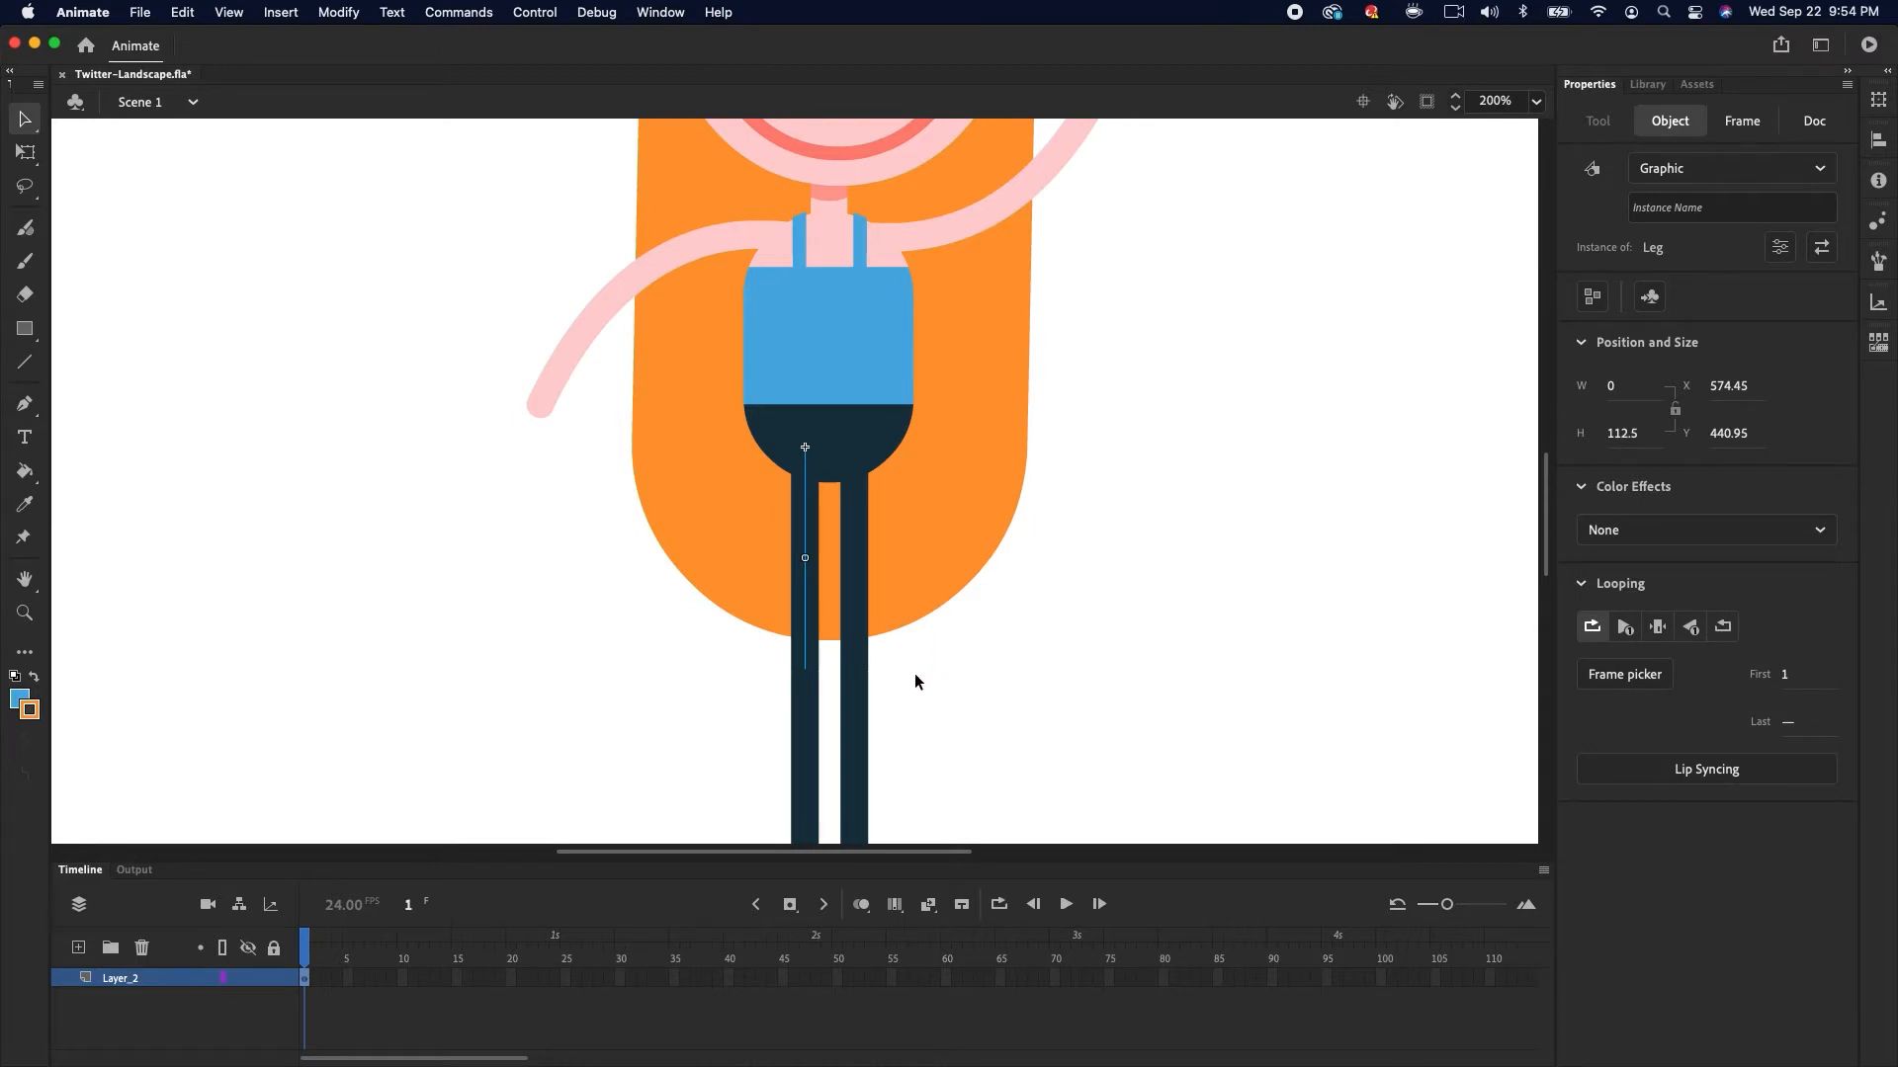
Edit the Leg symbol and convert its stroke line into a fill
{"action": "double_click", "coordinate": [806, 591]}
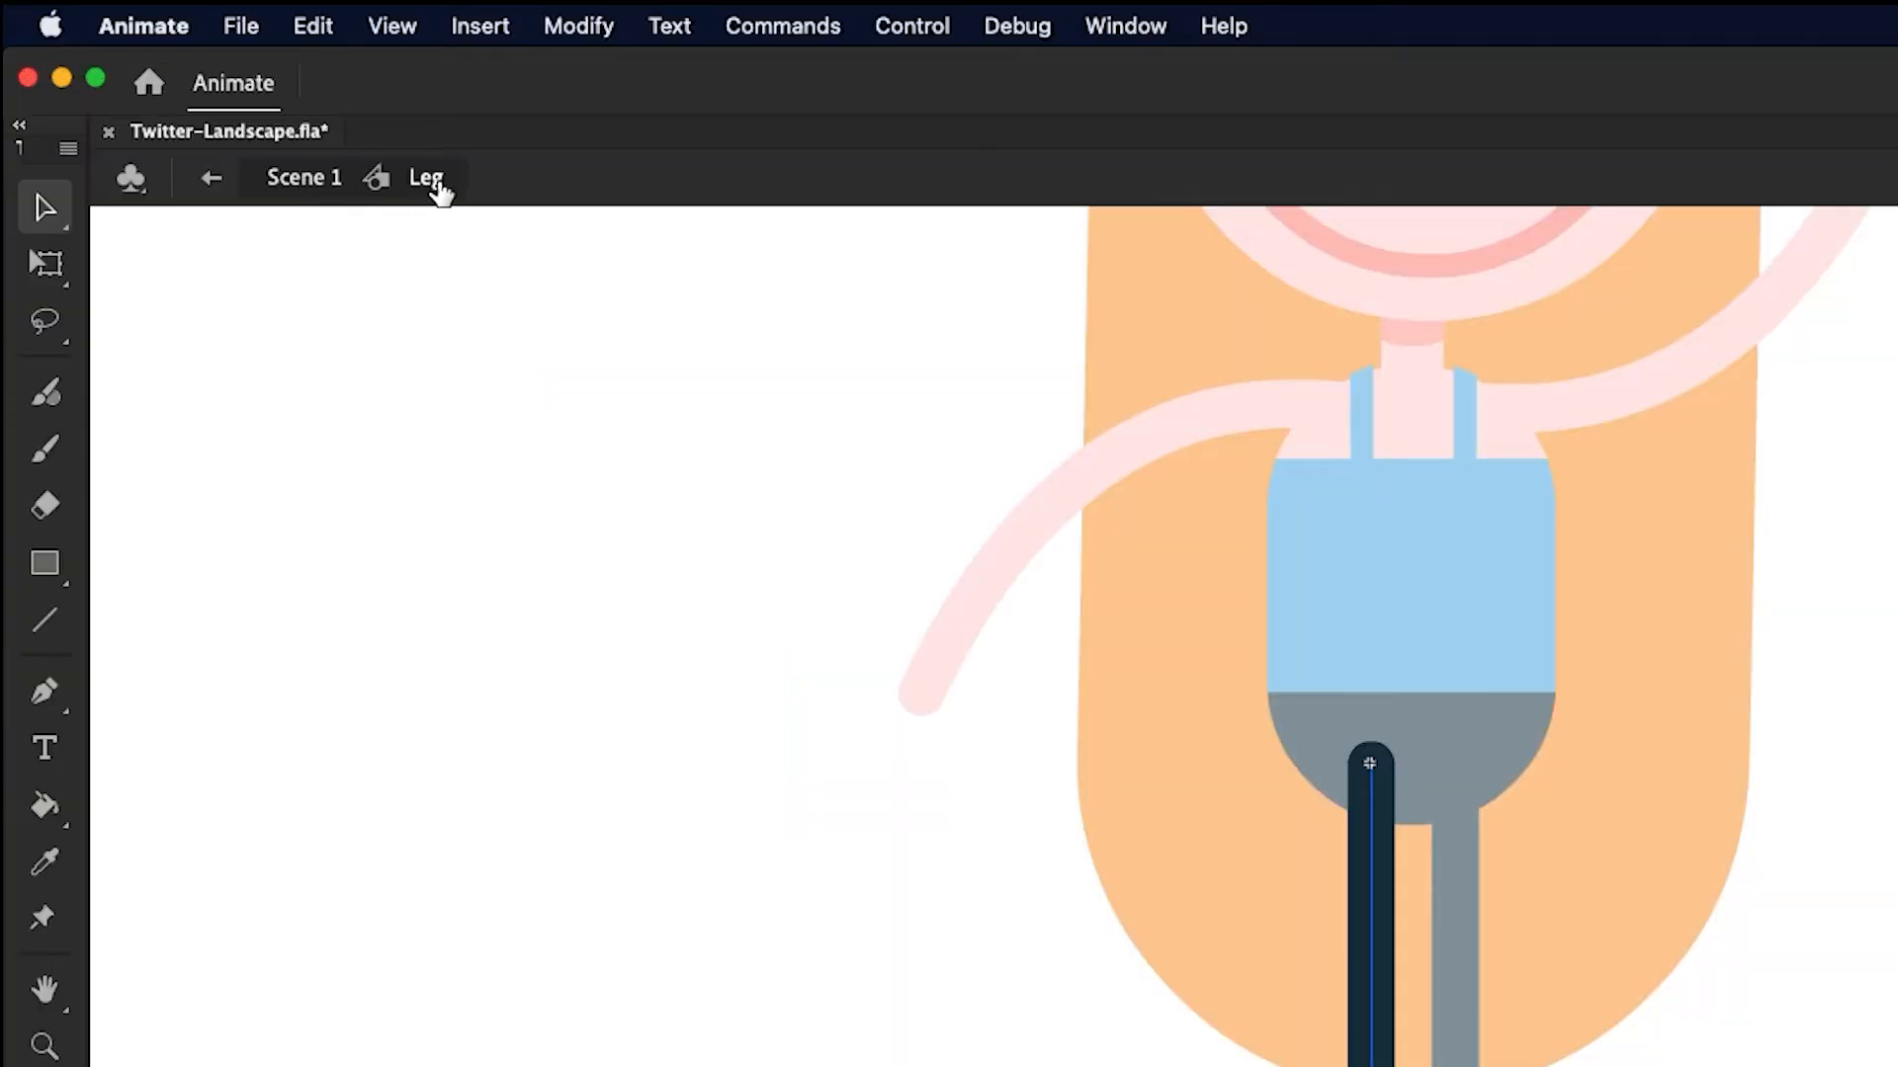
{"action": "left_click", "coordinate": [589, 27]}
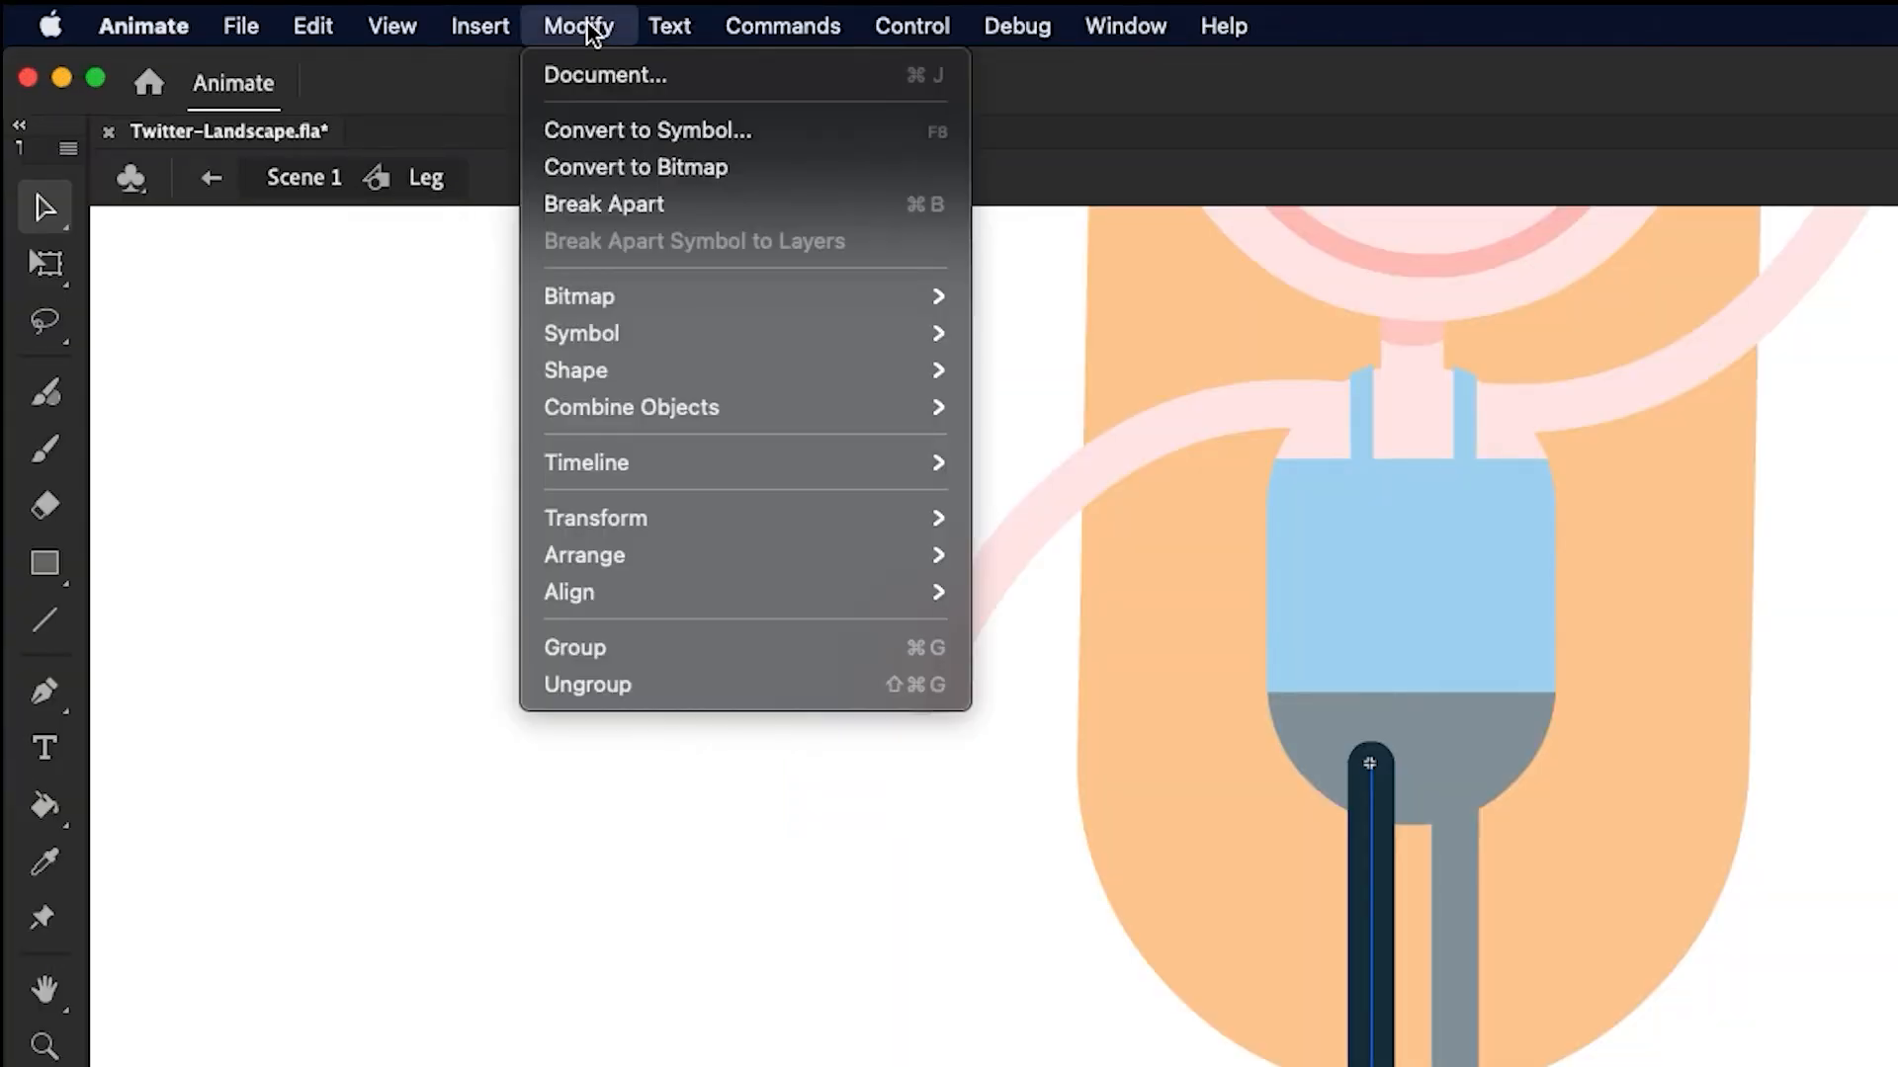
{"action": "mouse_move", "coordinate": [824, 372]}
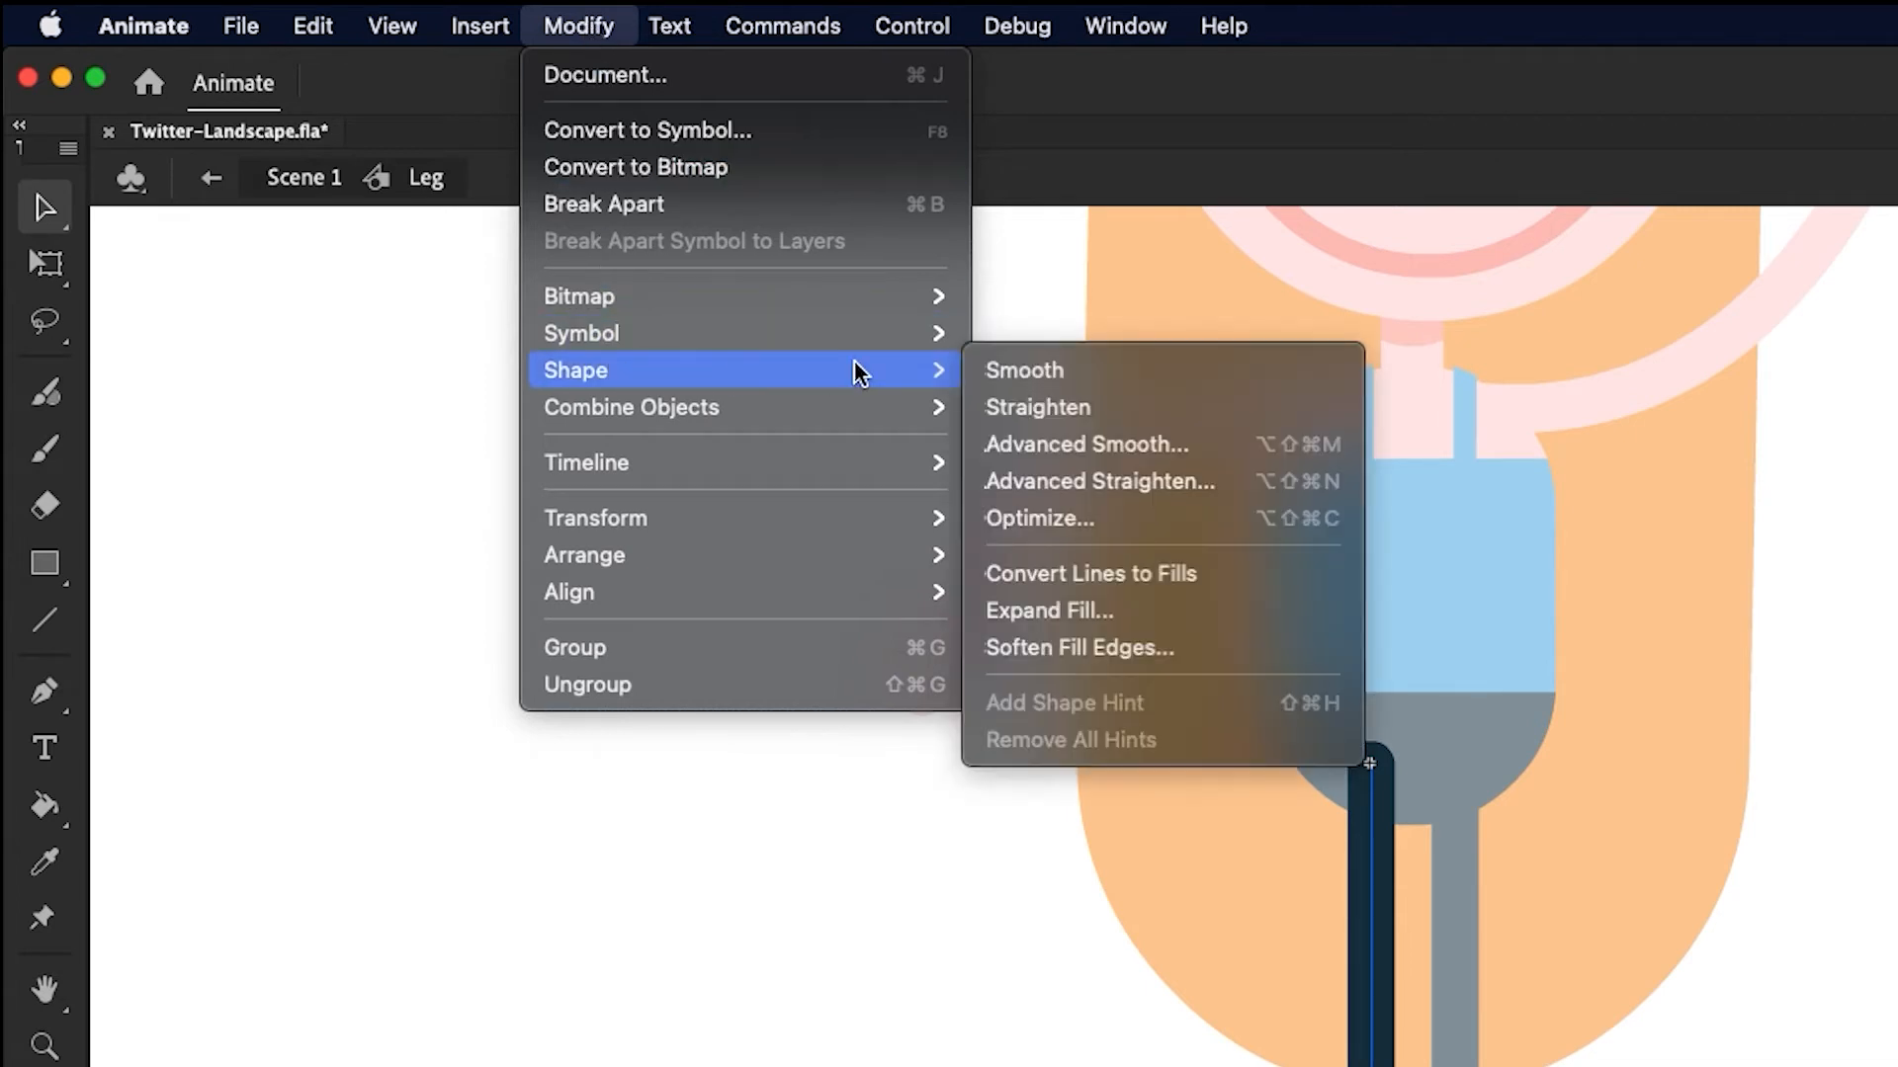
{"action": "left_click", "coordinate": [1117, 573]}
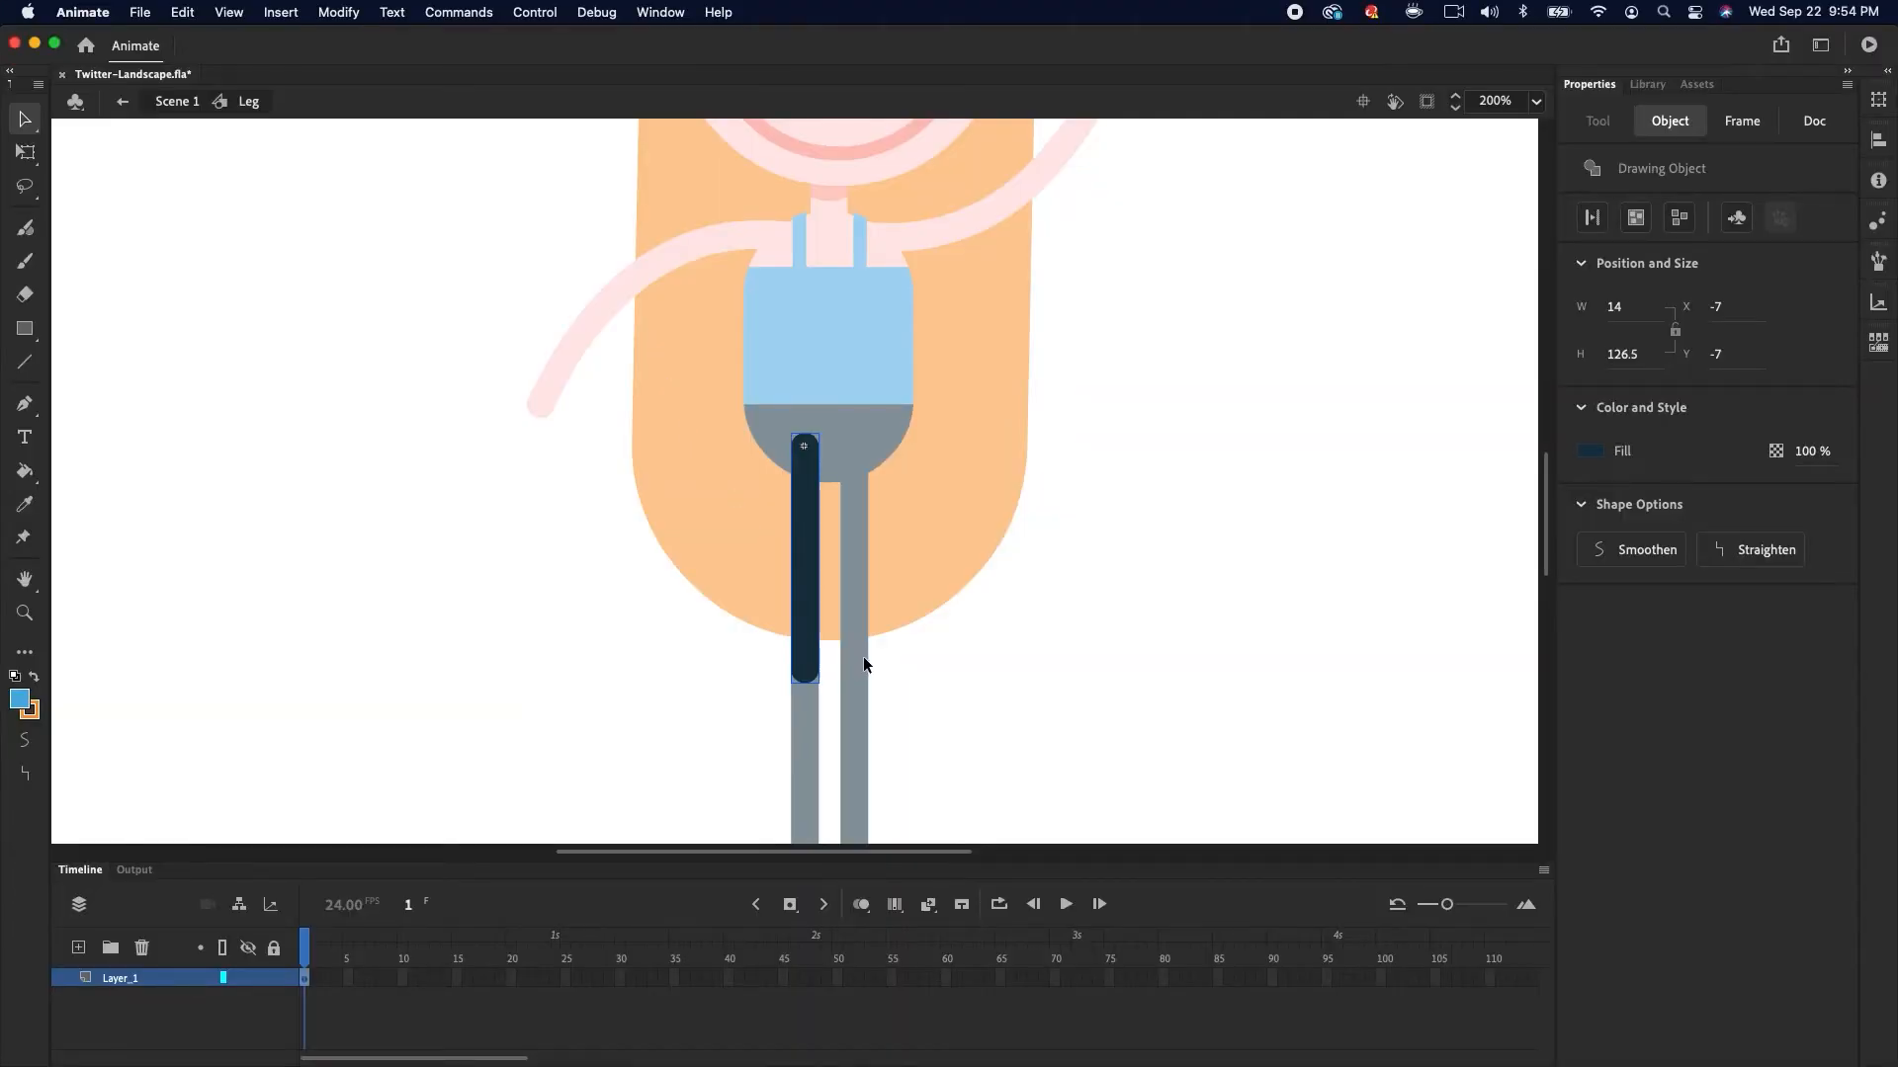
Return to the main scene and delete the leftover stroke lines of the original legs
{"action": "double_click", "coordinate": [914, 660]}
{"action": "left_click", "coordinate": [806, 733]}
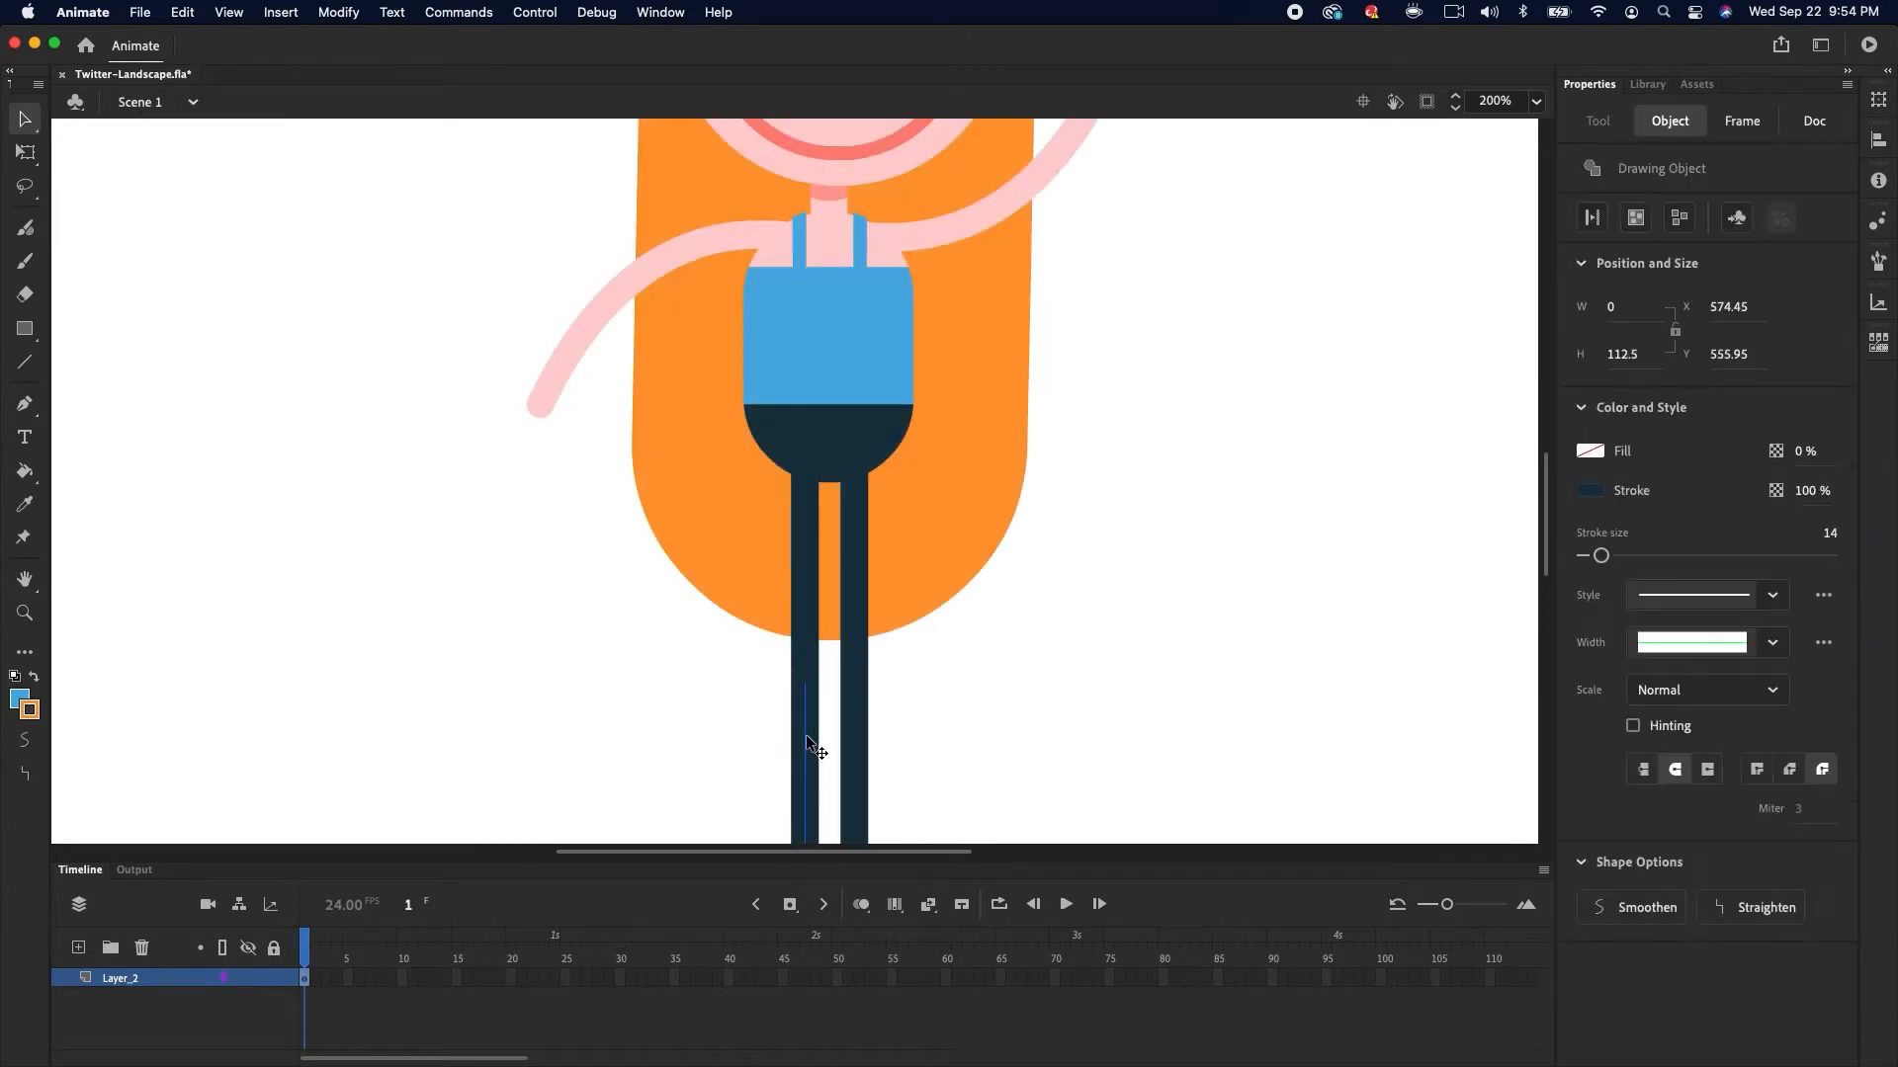
{"action": "key", "text": "Delete"}
{"action": "left_click", "coordinate": [853, 728]}
{"action": "key", "text": "Delete"}
{"action": "left_click", "coordinate": [859, 636]}
{"action": "key", "text": "Delete"}
Duplicate the Leg instance as the second leg and send both legs behind the torso
{"action": "left_click", "coordinate": [808, 625]}
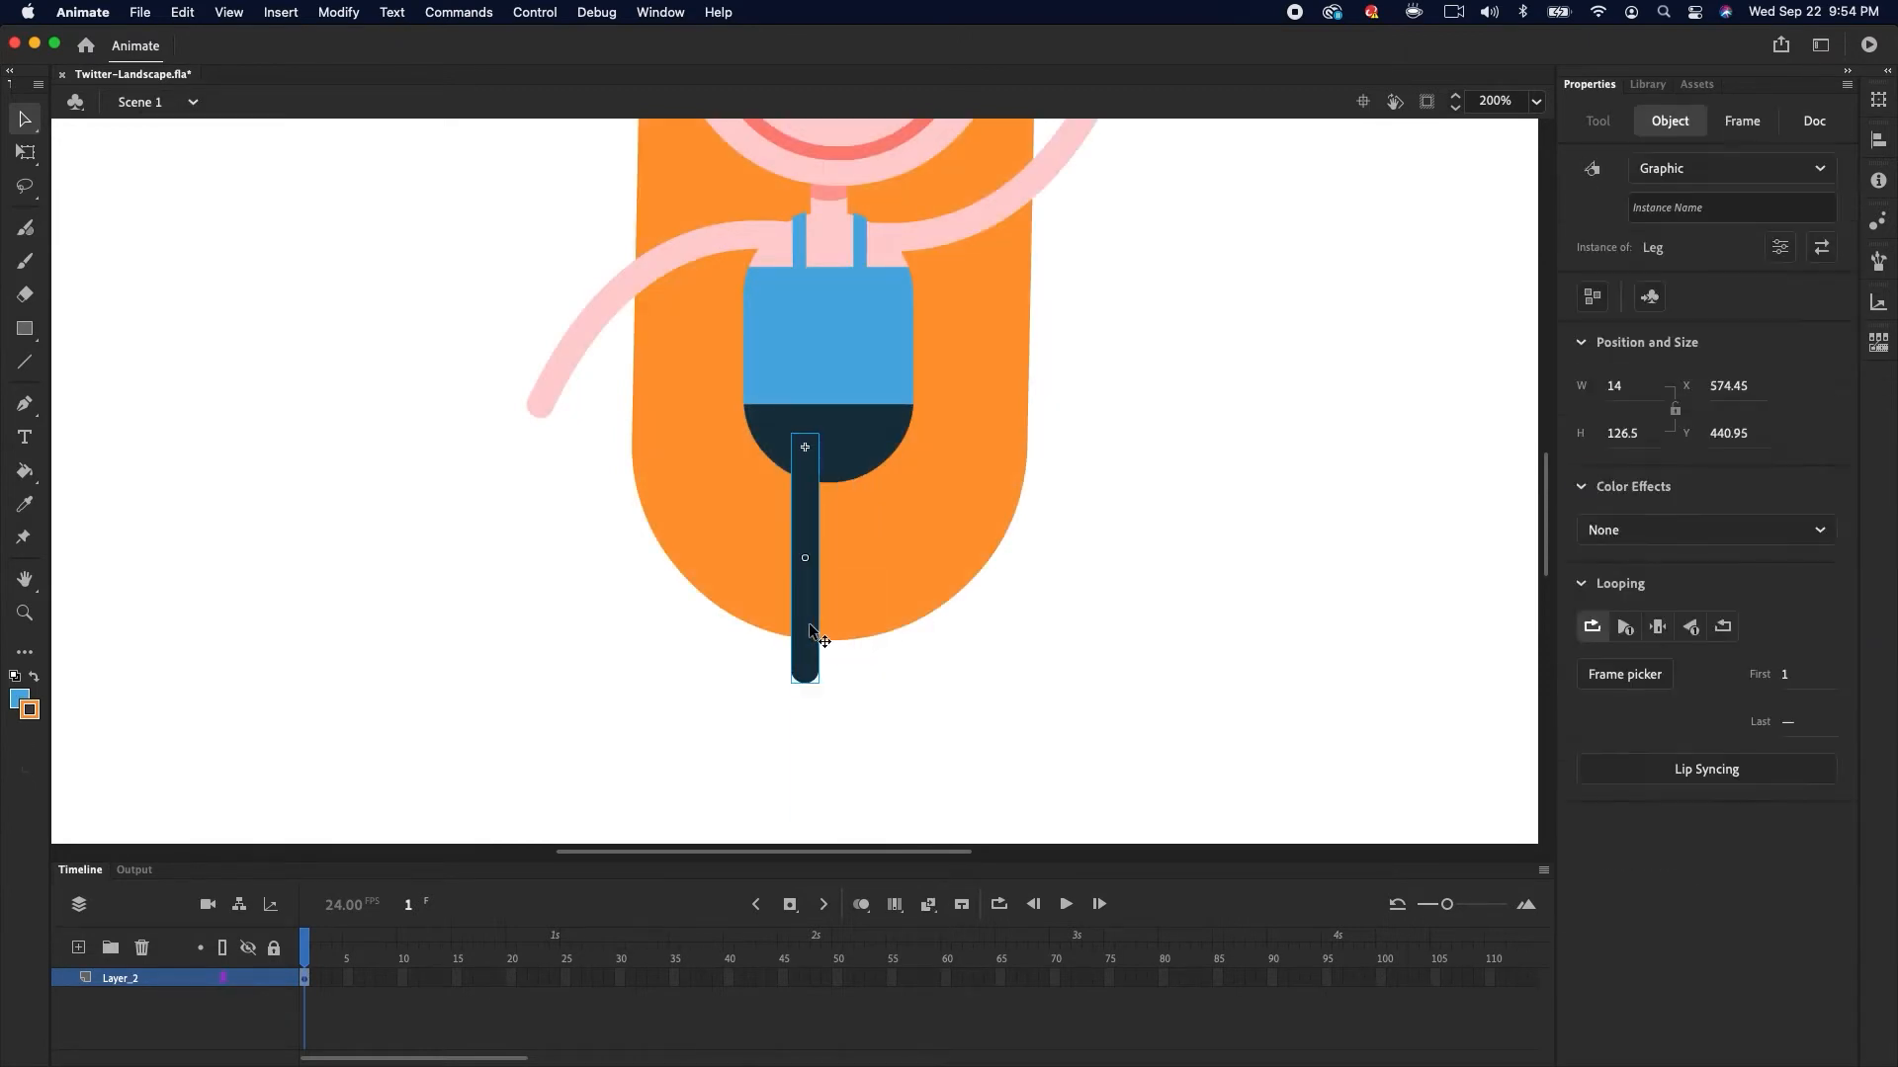
{"action": "left_click_drag", "start_coordinate": [809, 624], "coordinate": [853, 630], "text": "alt"}
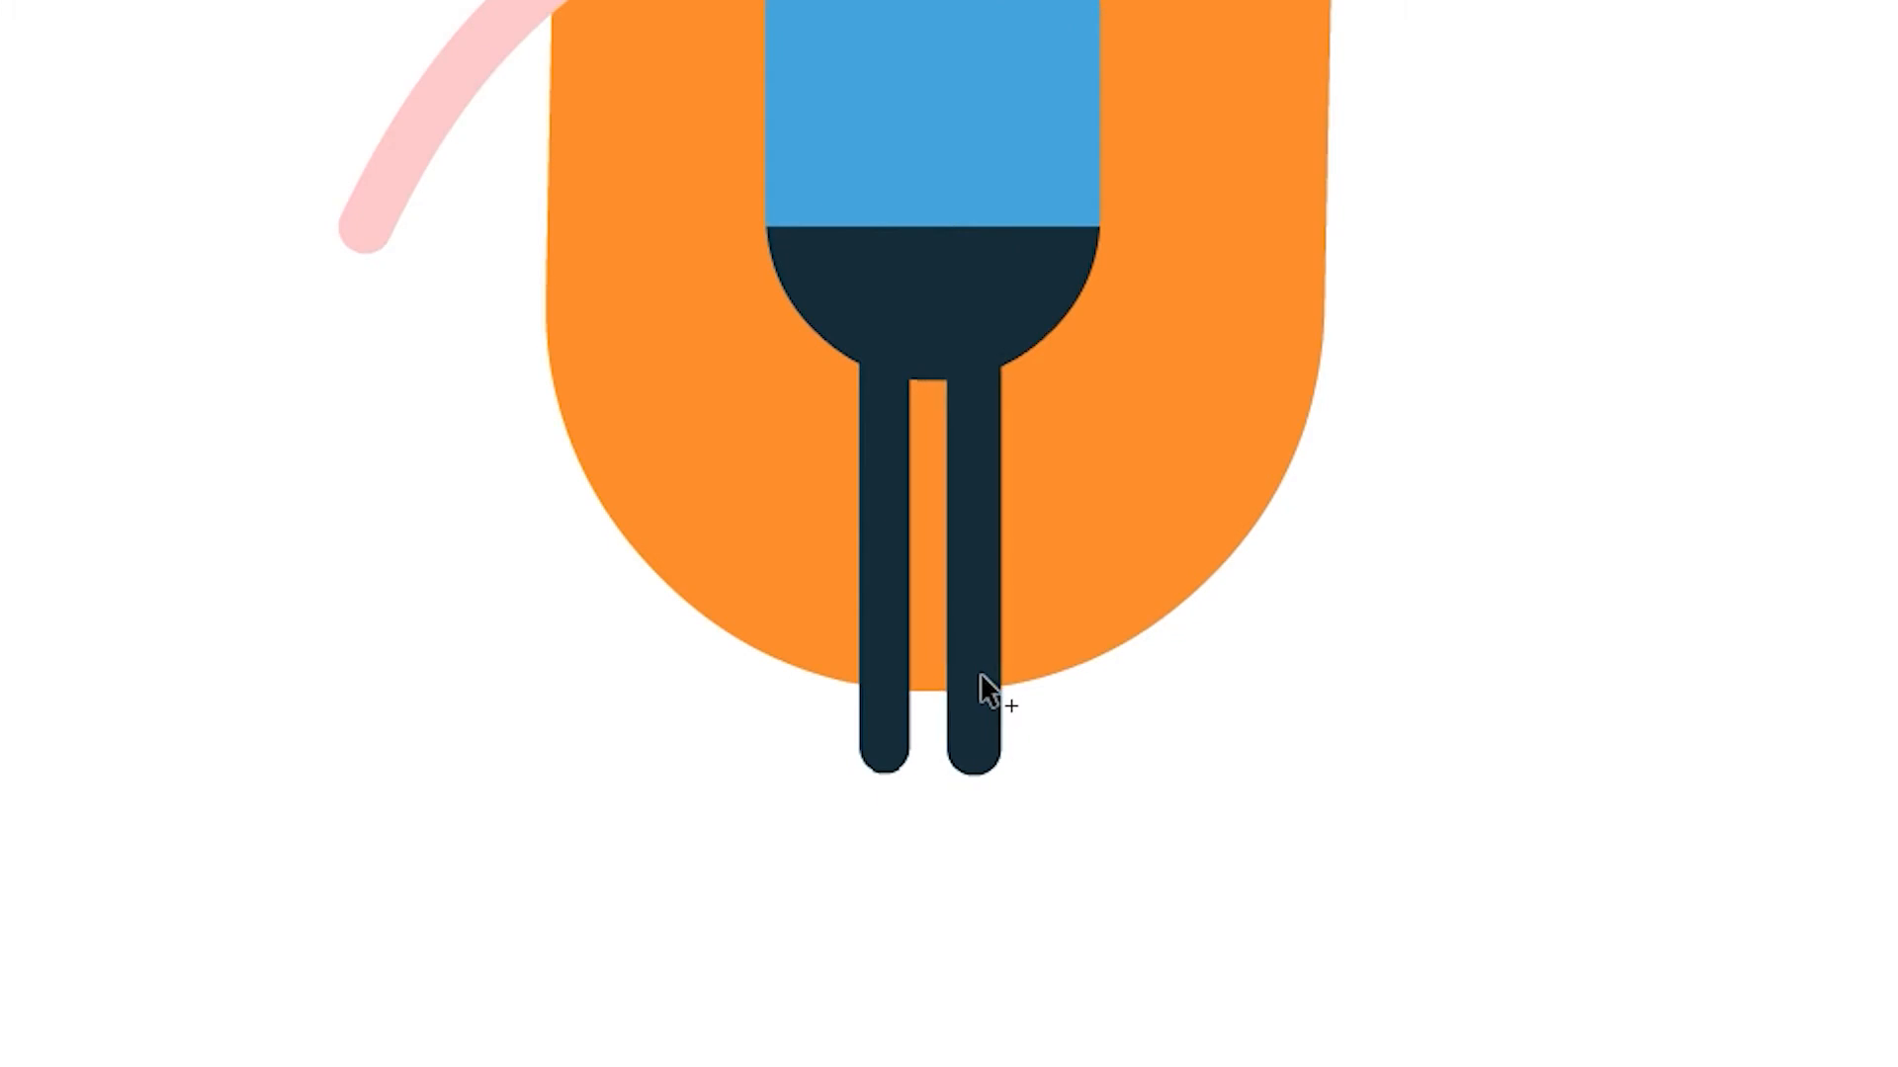
{"action": "left_click_drag", "start_coordinate": [979, 674], "coordinate": [985, 677], "text": "alt"}
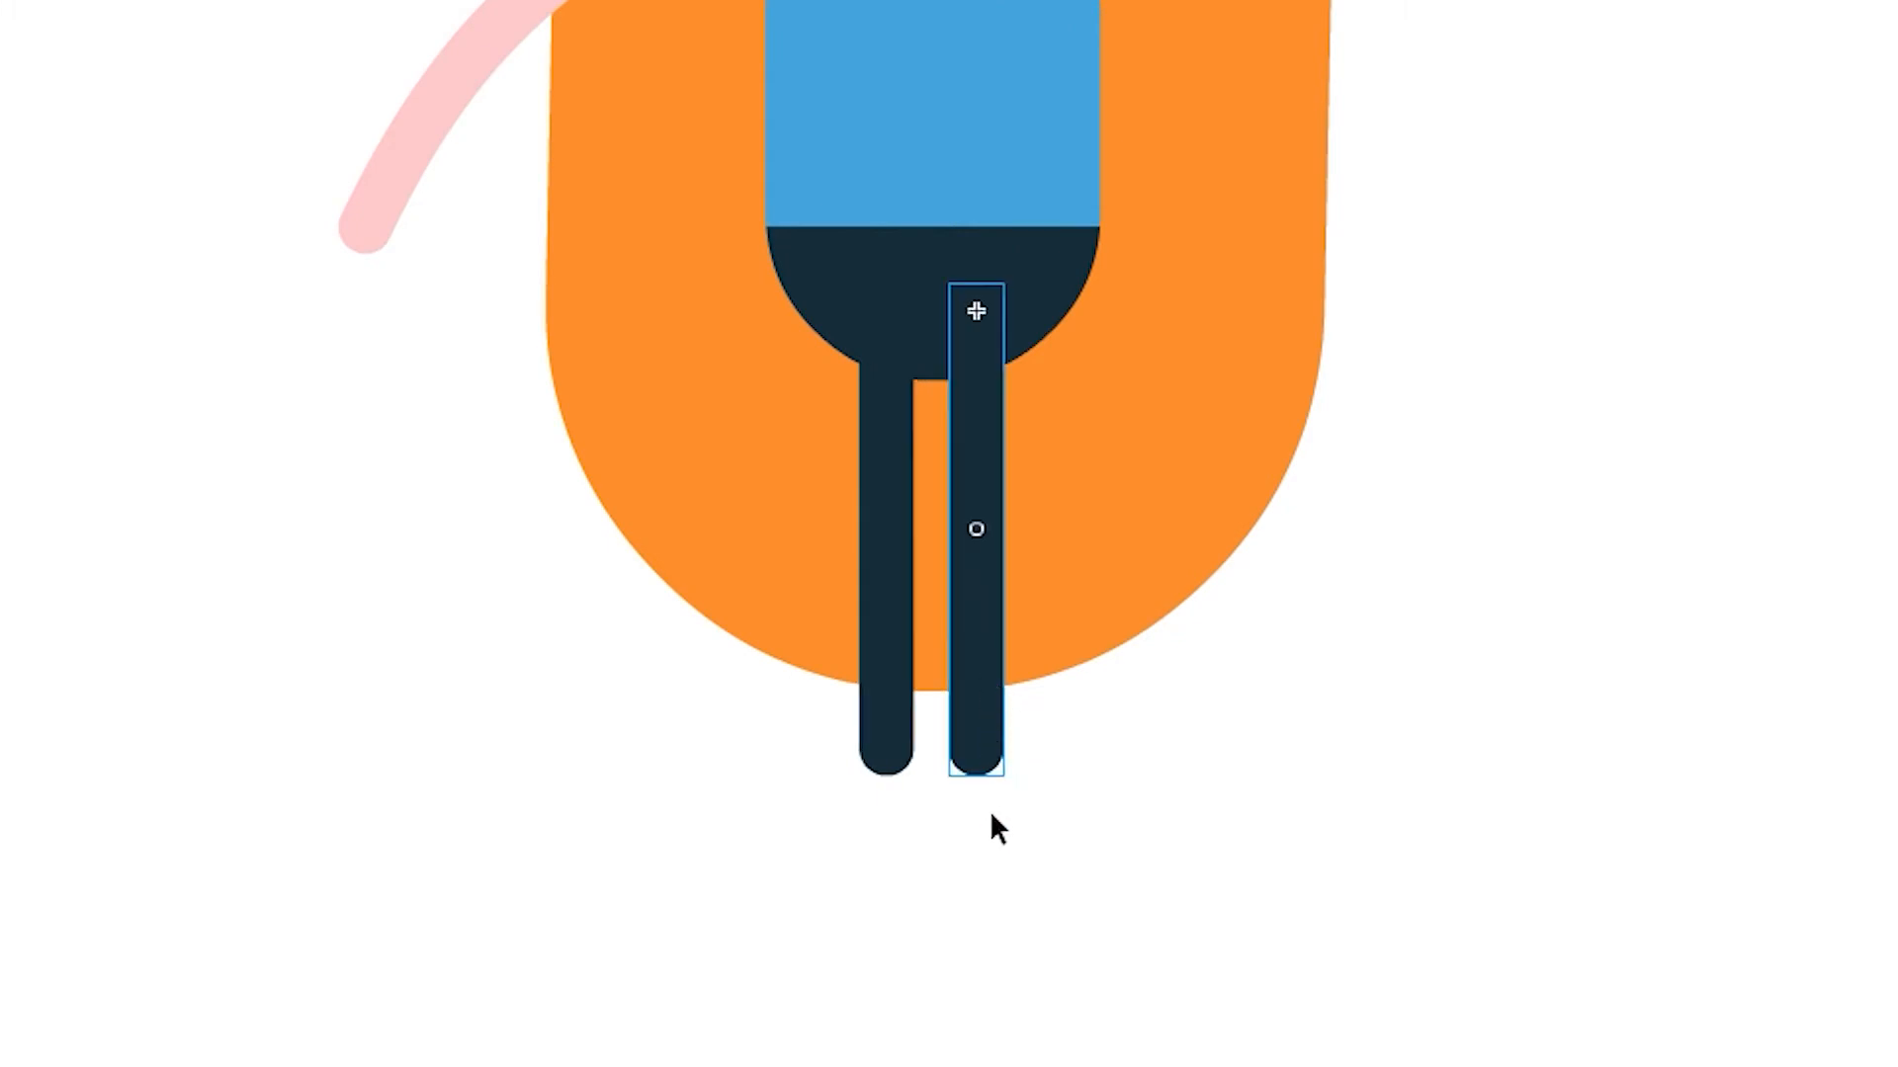
{"action": "key", "text": "ctrl+shift+Down"}
{"action": "left_click", "coordinate": [909, 736], "text": "shift"}
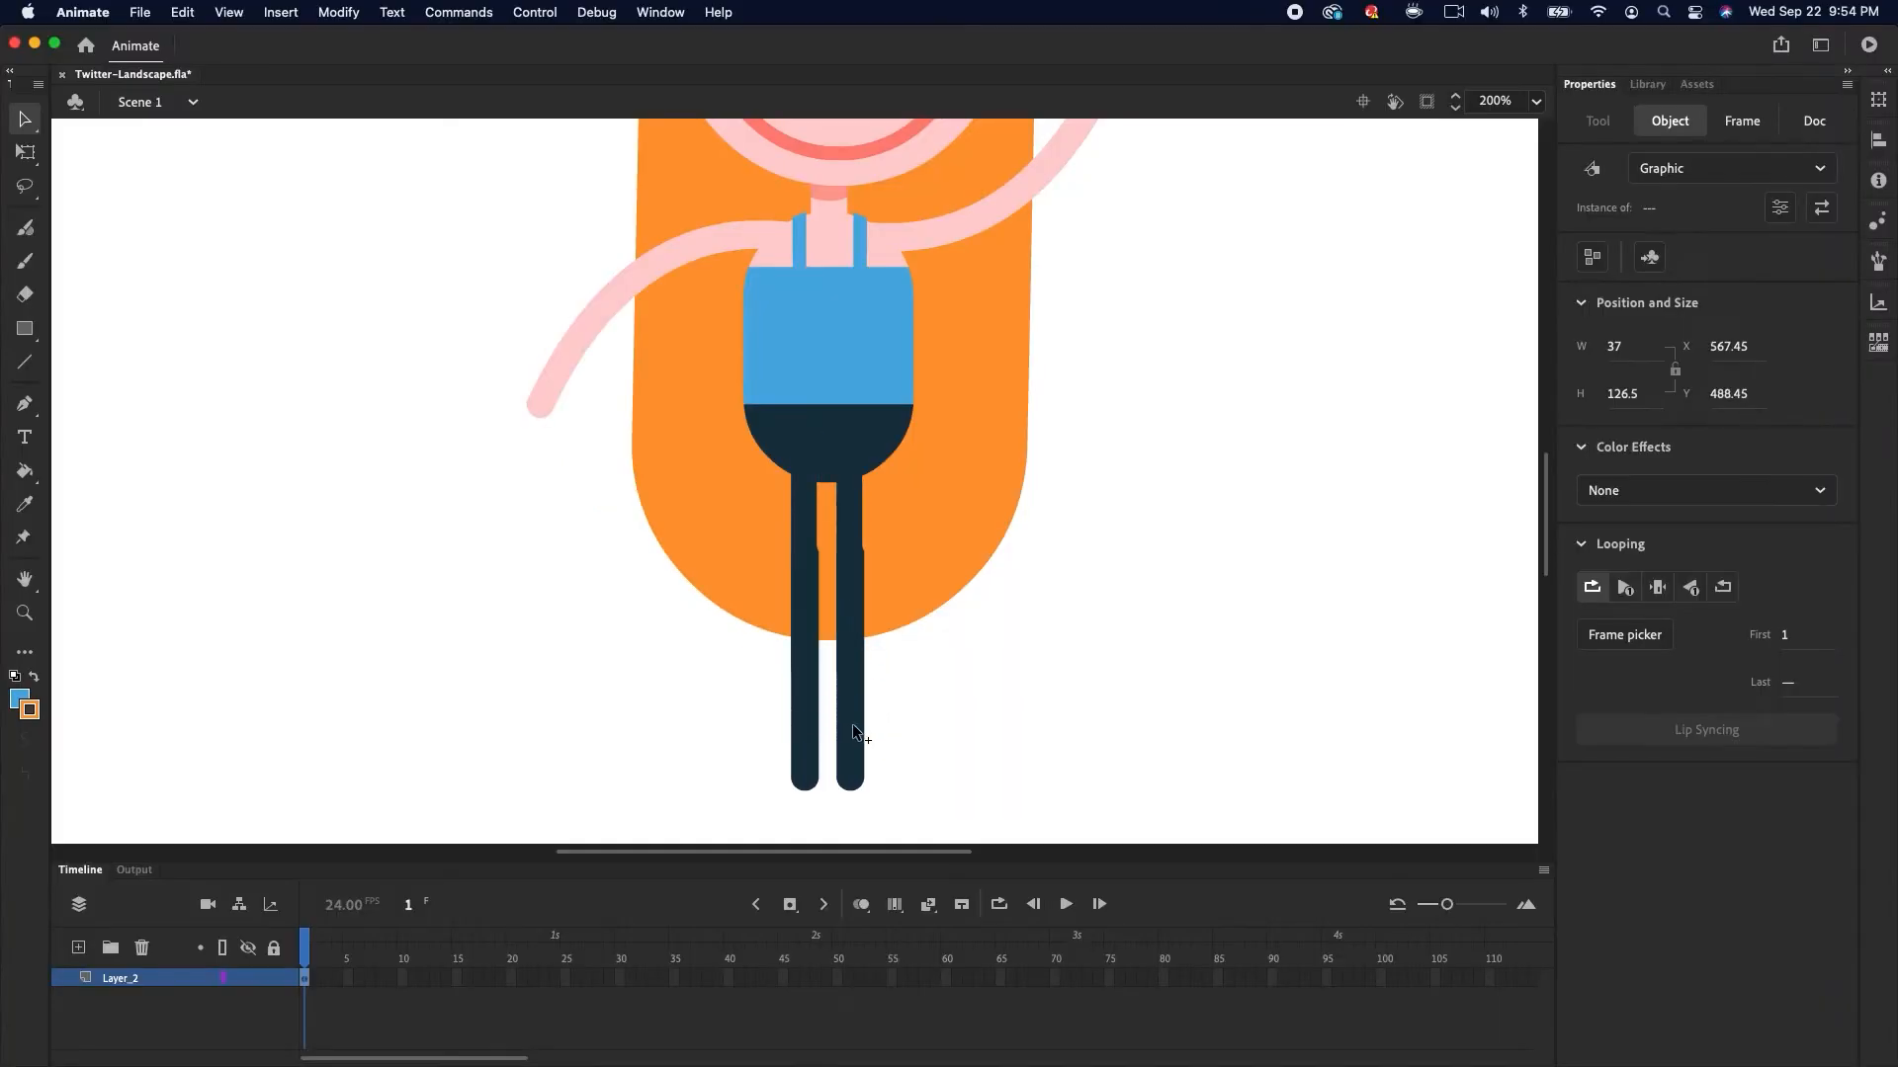
{"action": "key", "text": "shift+Down"}
{"action": "key", "text": "shift+Down"}
{"action": "key", "text": "shift+Down"}
{"action": "key", "text": "shift+Down"}
{"action": "key", "text": "shift+Down"}
{"action": "key", "text": "shift+Down"}
{"action": "mouse_move", "coordinate": [851, 709]}
{"action": "left_mouse_down"}
{"action": "mouse_move", "coordinate": [851, 744]}
{"action": "mouse_move", "coordinate": [853, 691]}
{"action": "left_mouse_up"}
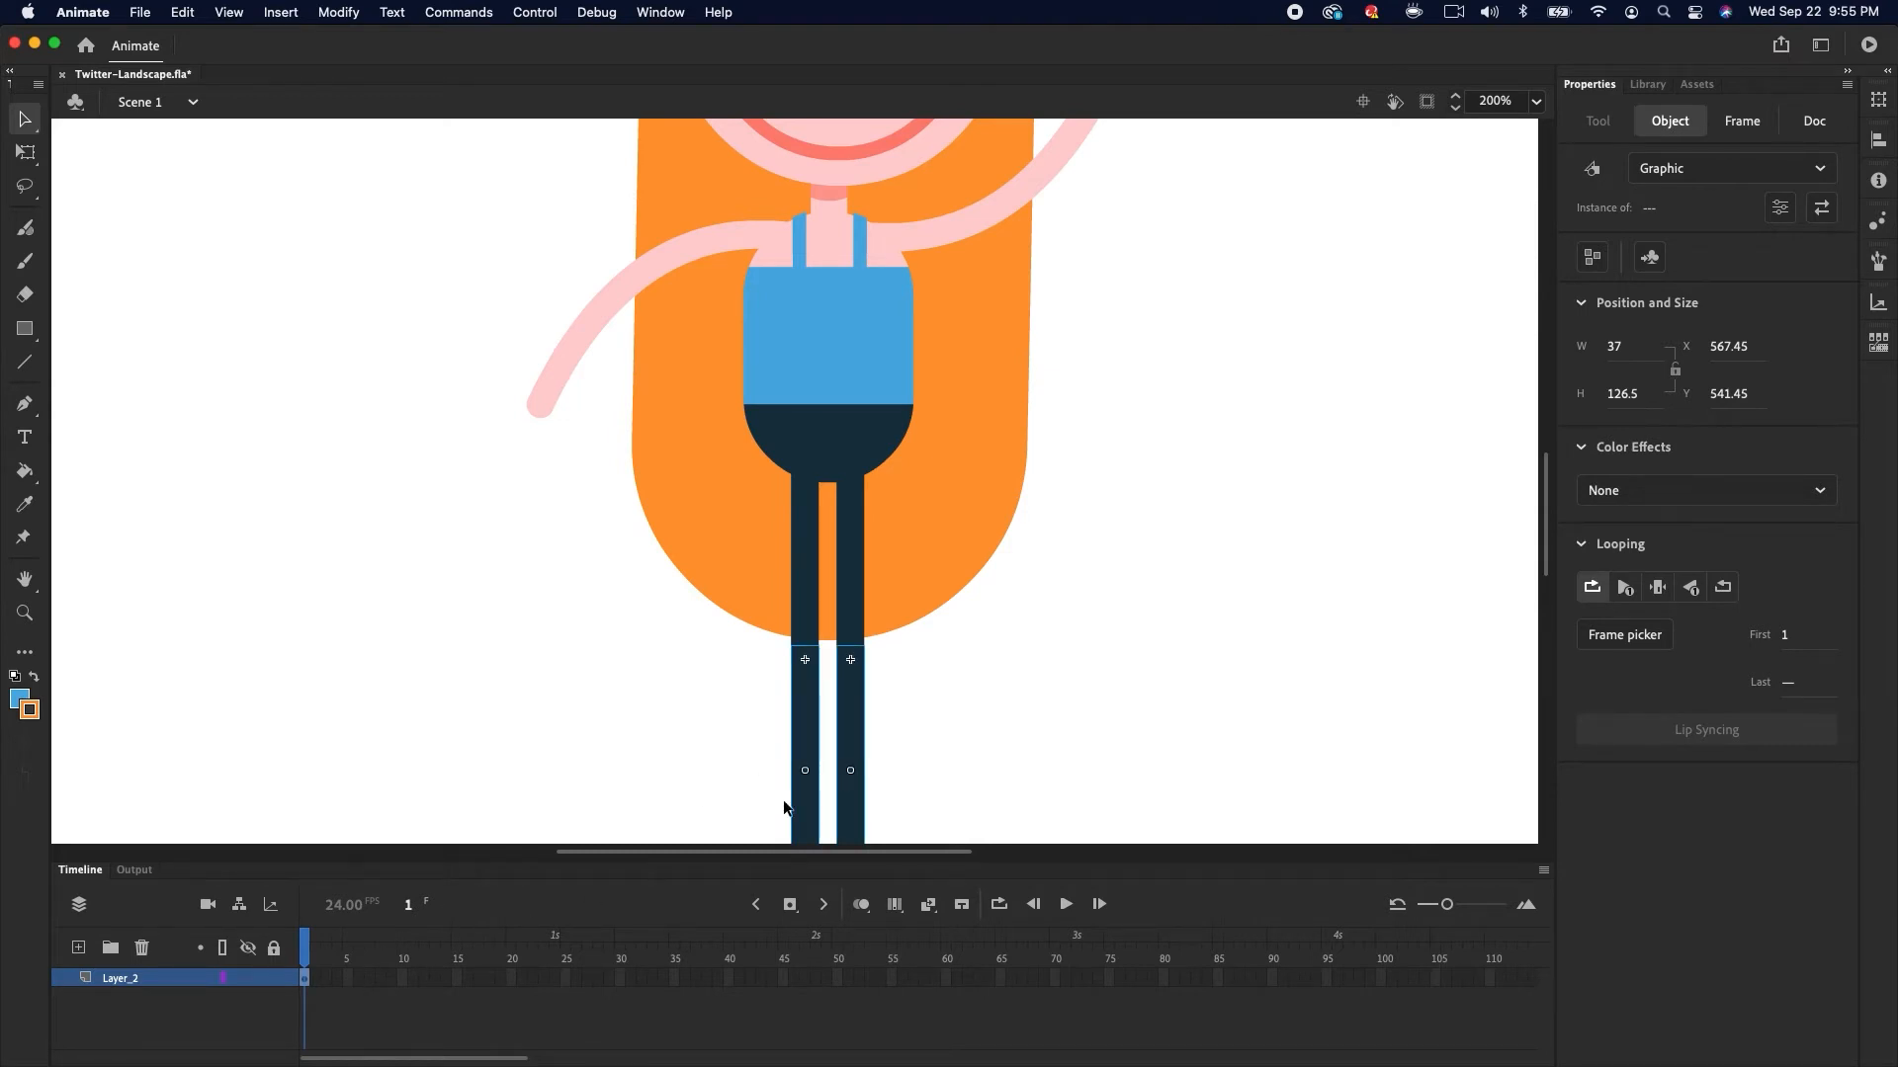
Duplicate the Arm instance, flip it horizontally and vertically, and place it as the raised arm behind the torso
{"action": "left_click", "coordinate": [975, 744]}
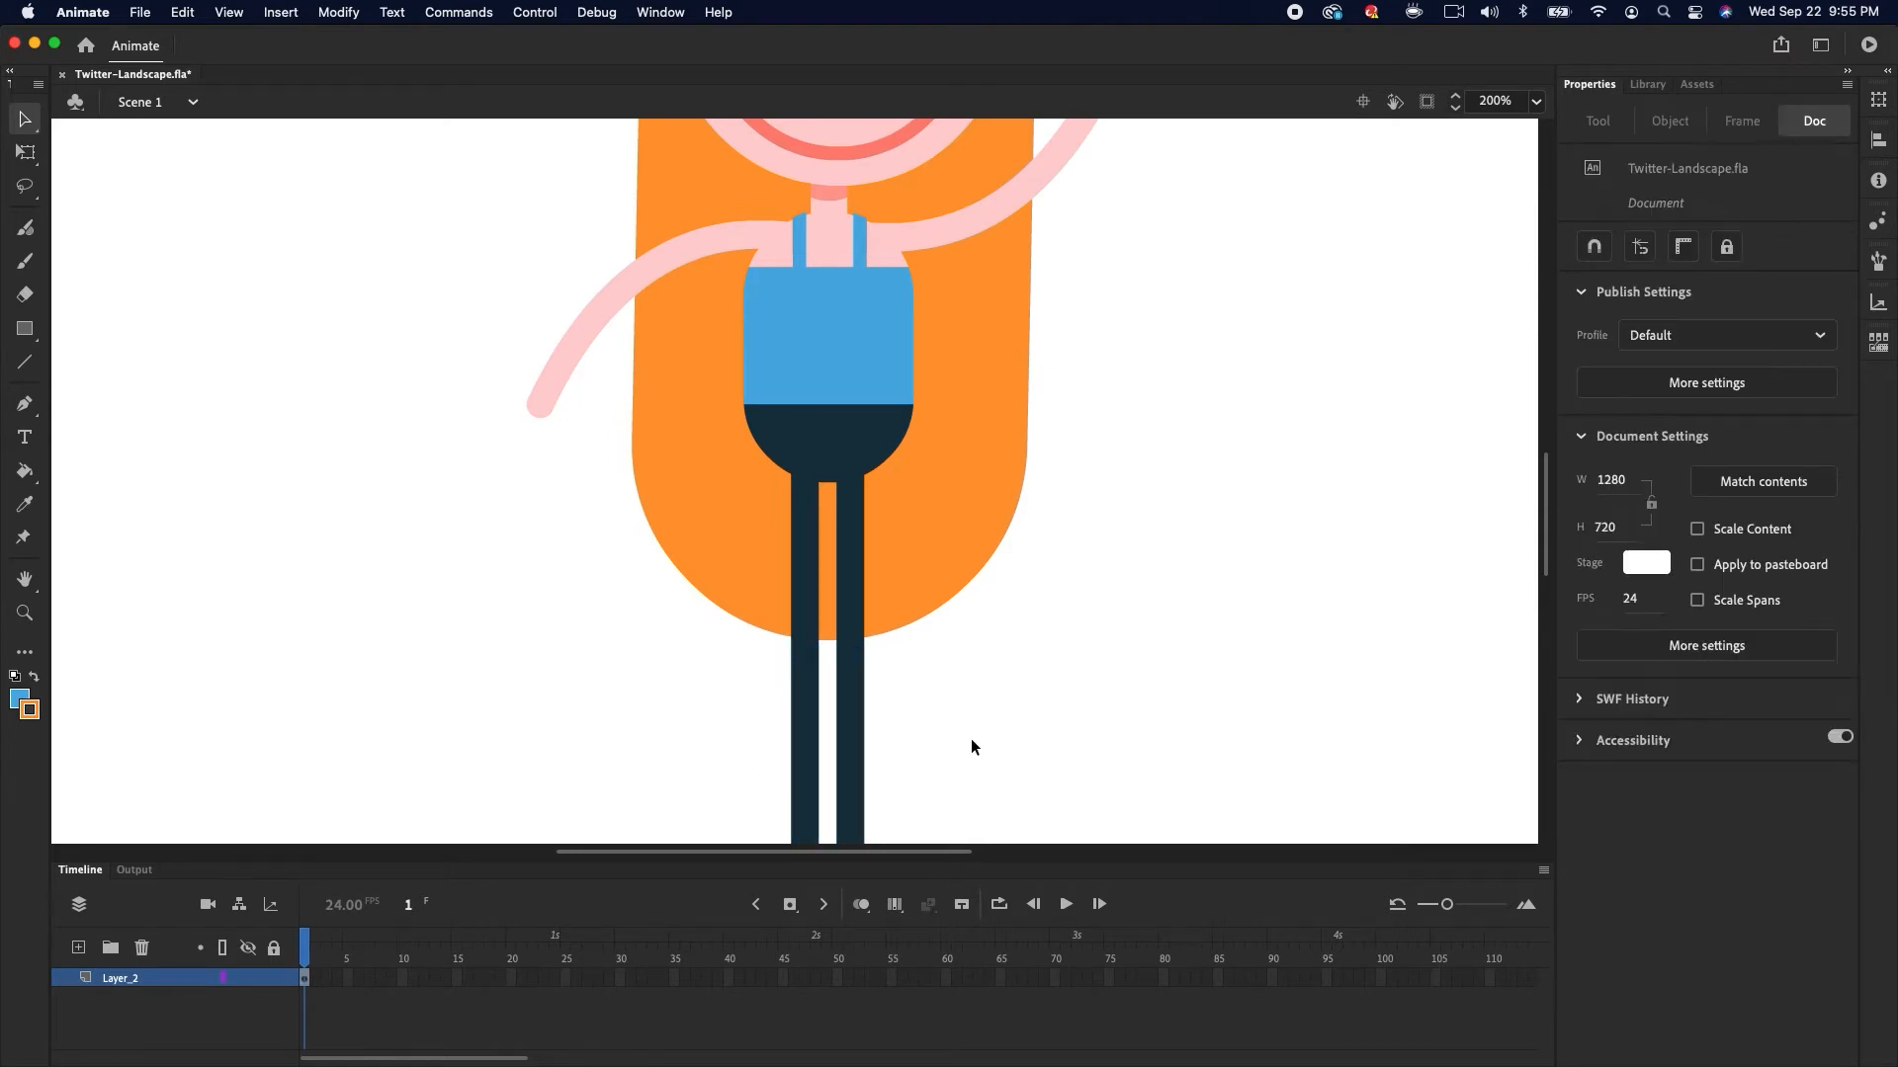
{"action": "key", "text": "super+1"}
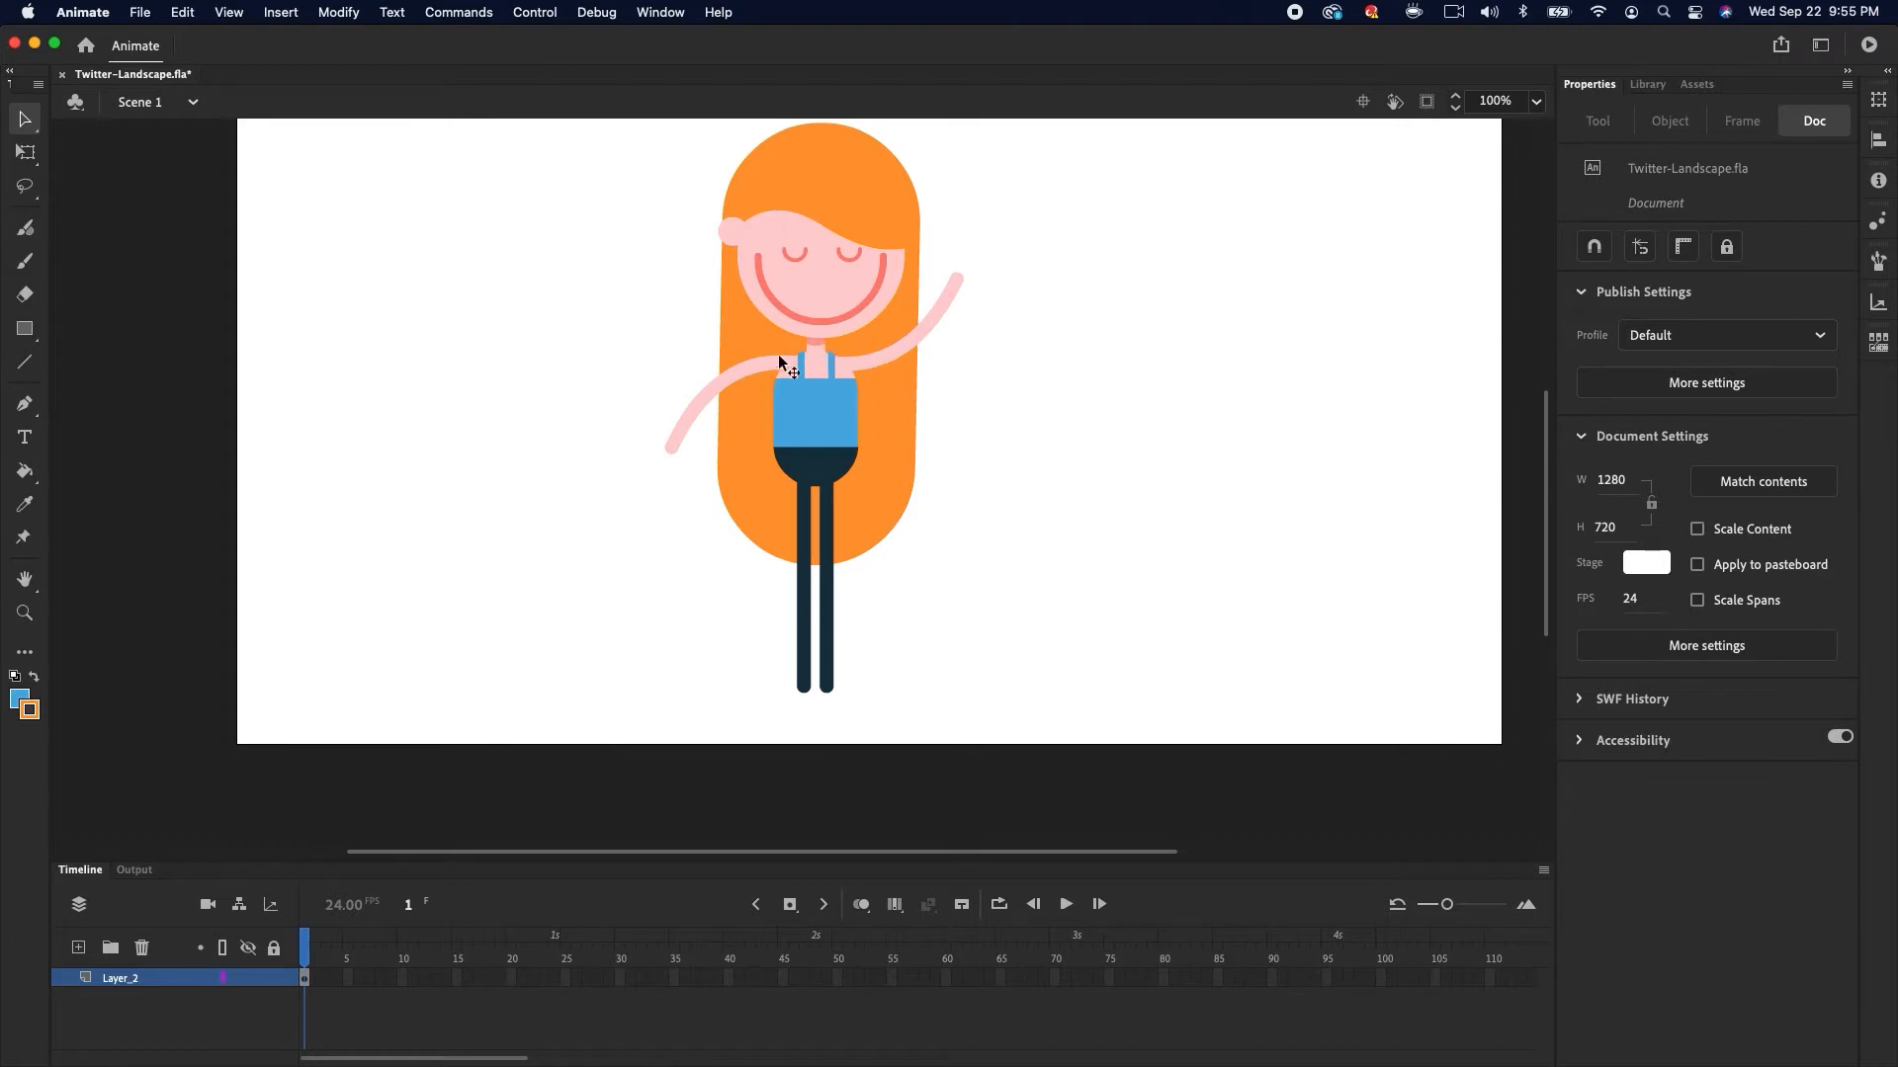
{"action": "left_click", "coordinate": [747, 368]}
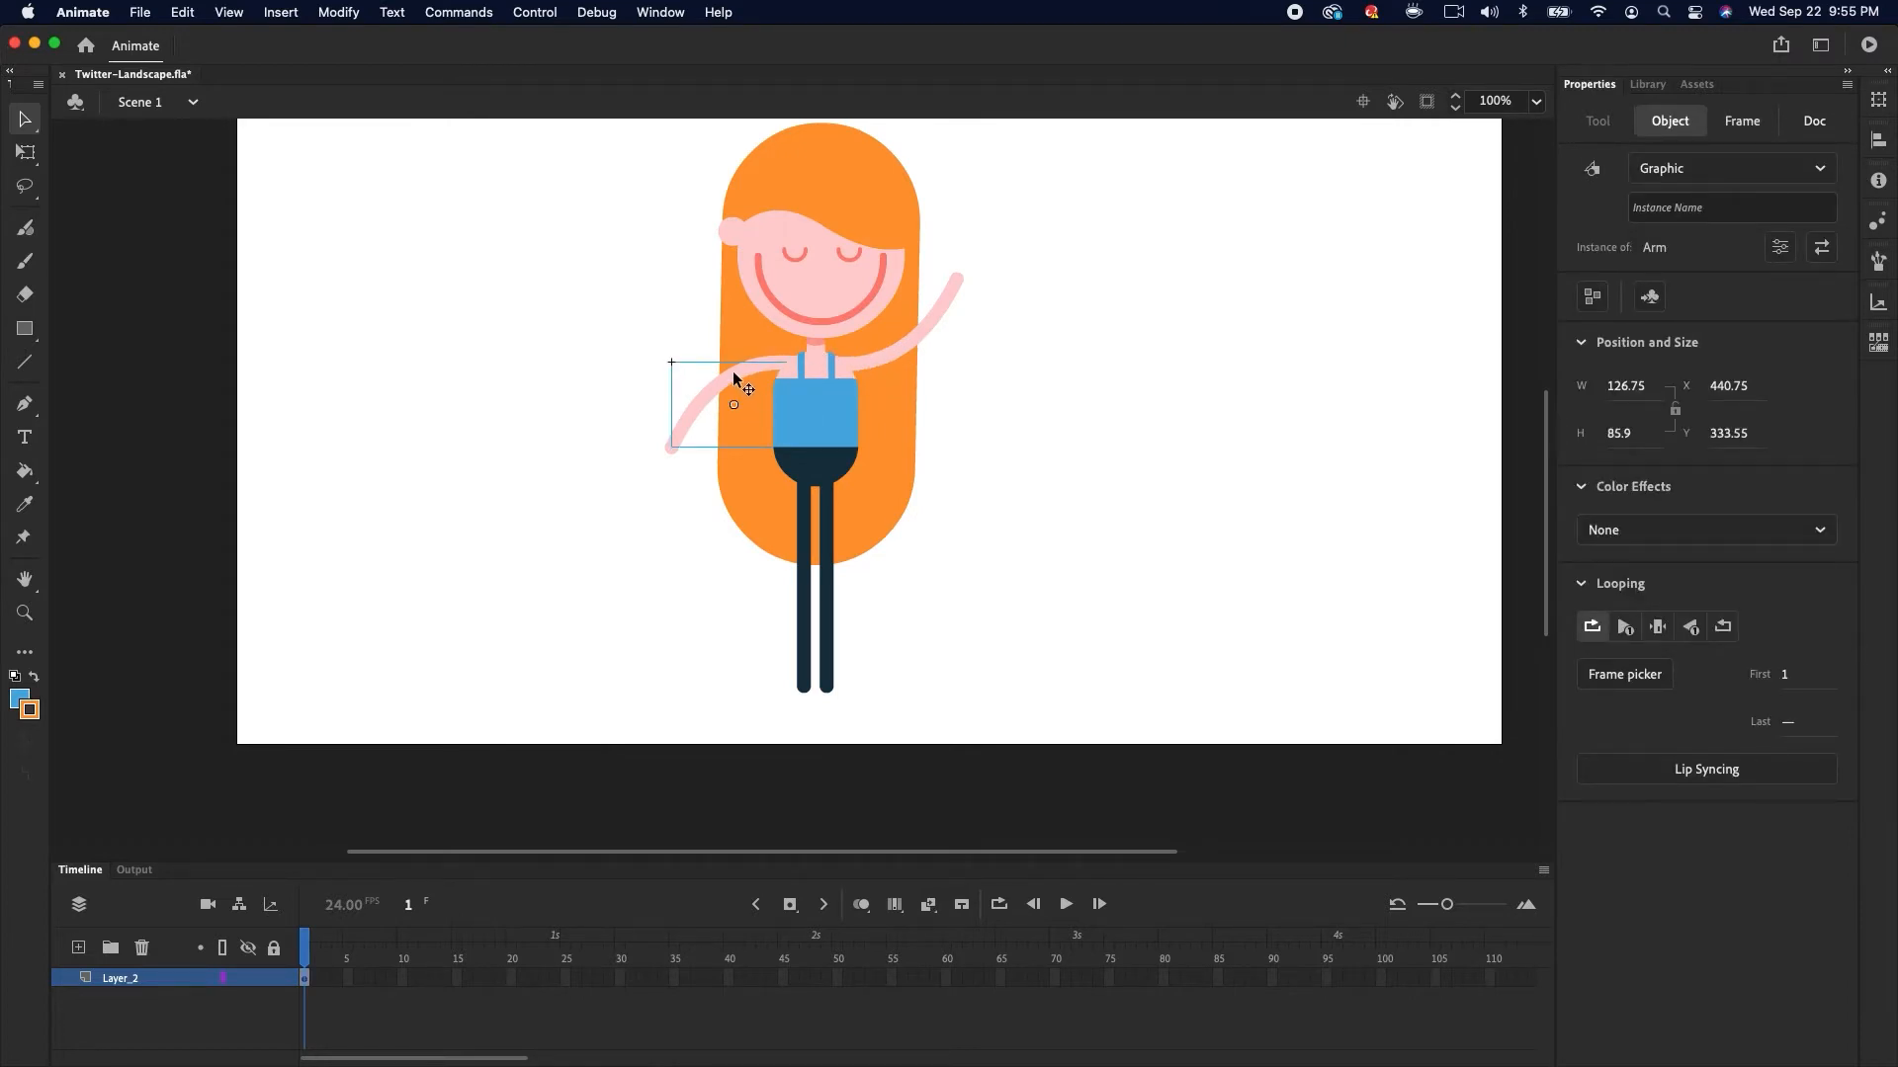
{"action": "left_click_drag", "start_coordinate": [737, 376], "coordinate": [1019, 395]}
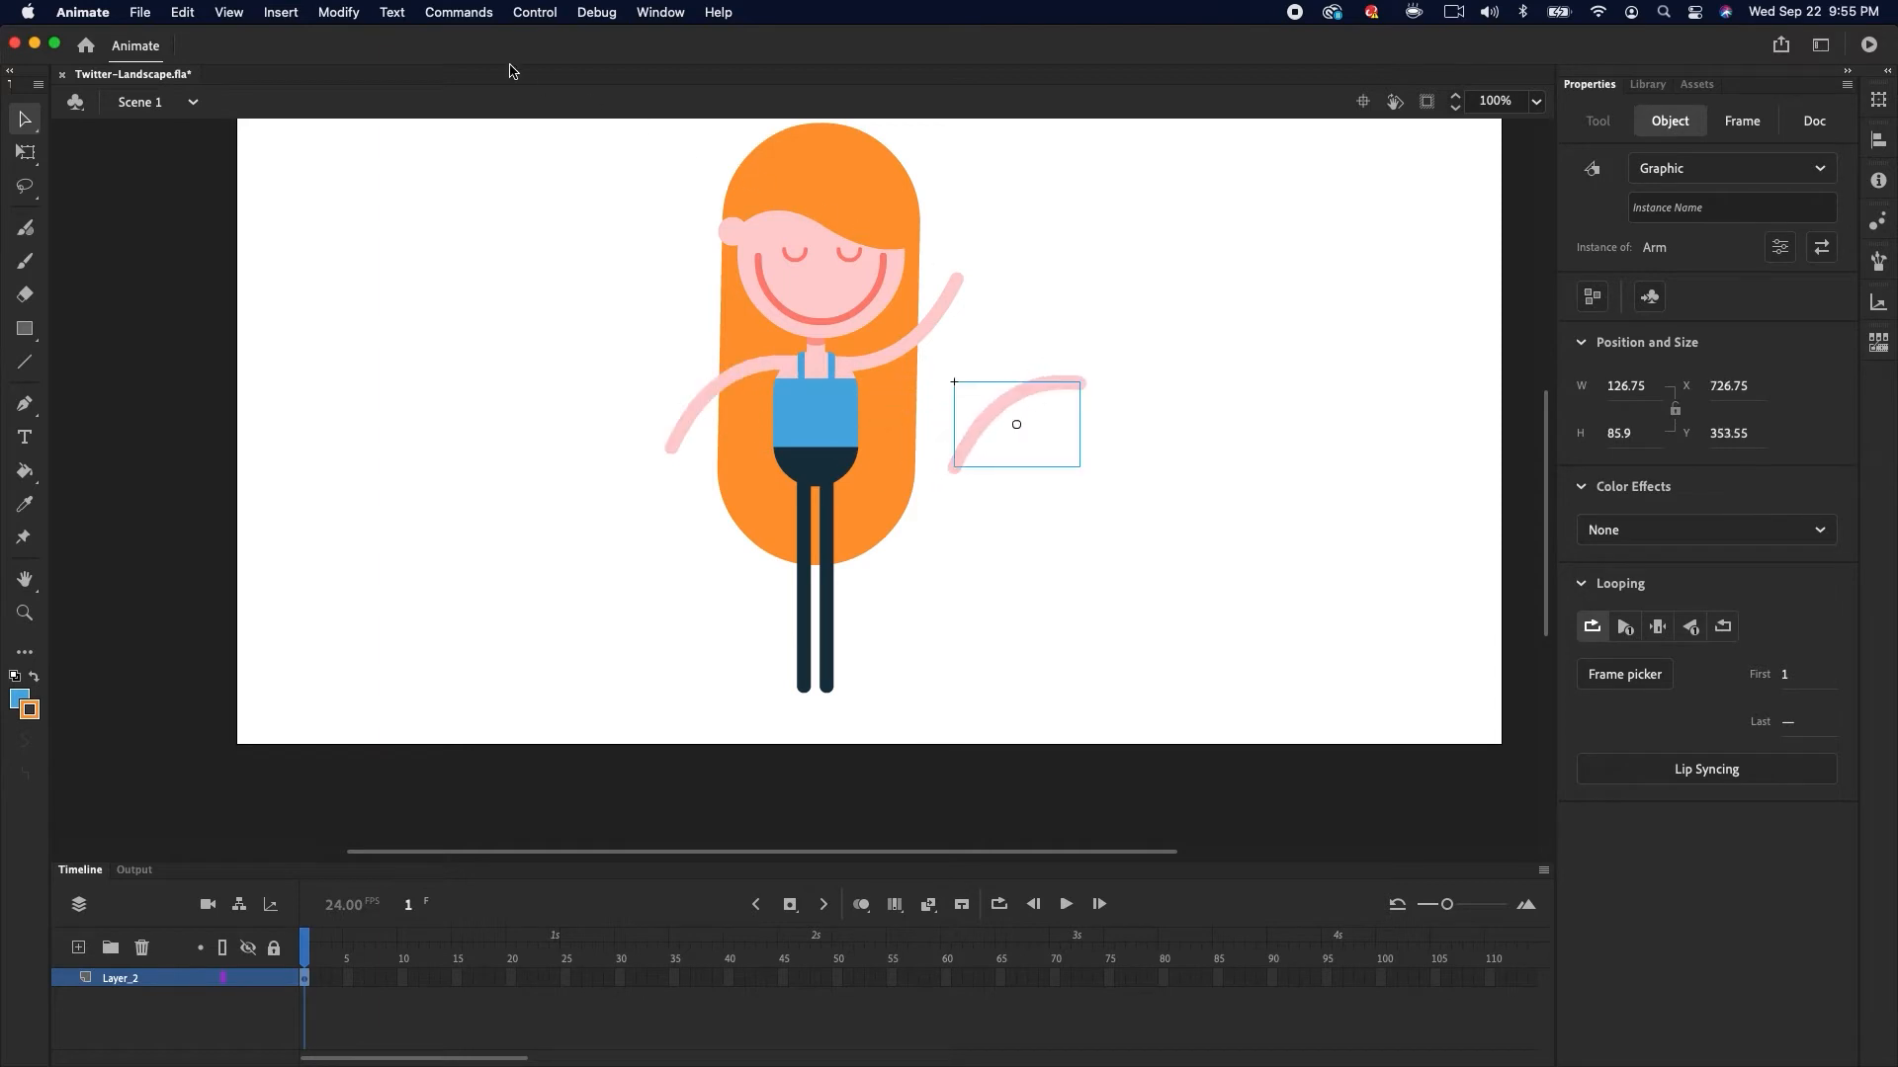
{"action": "left_click", "coordinate": [338, 12]}
{"action": "mouse_move", "coordinate": [365, 305]}
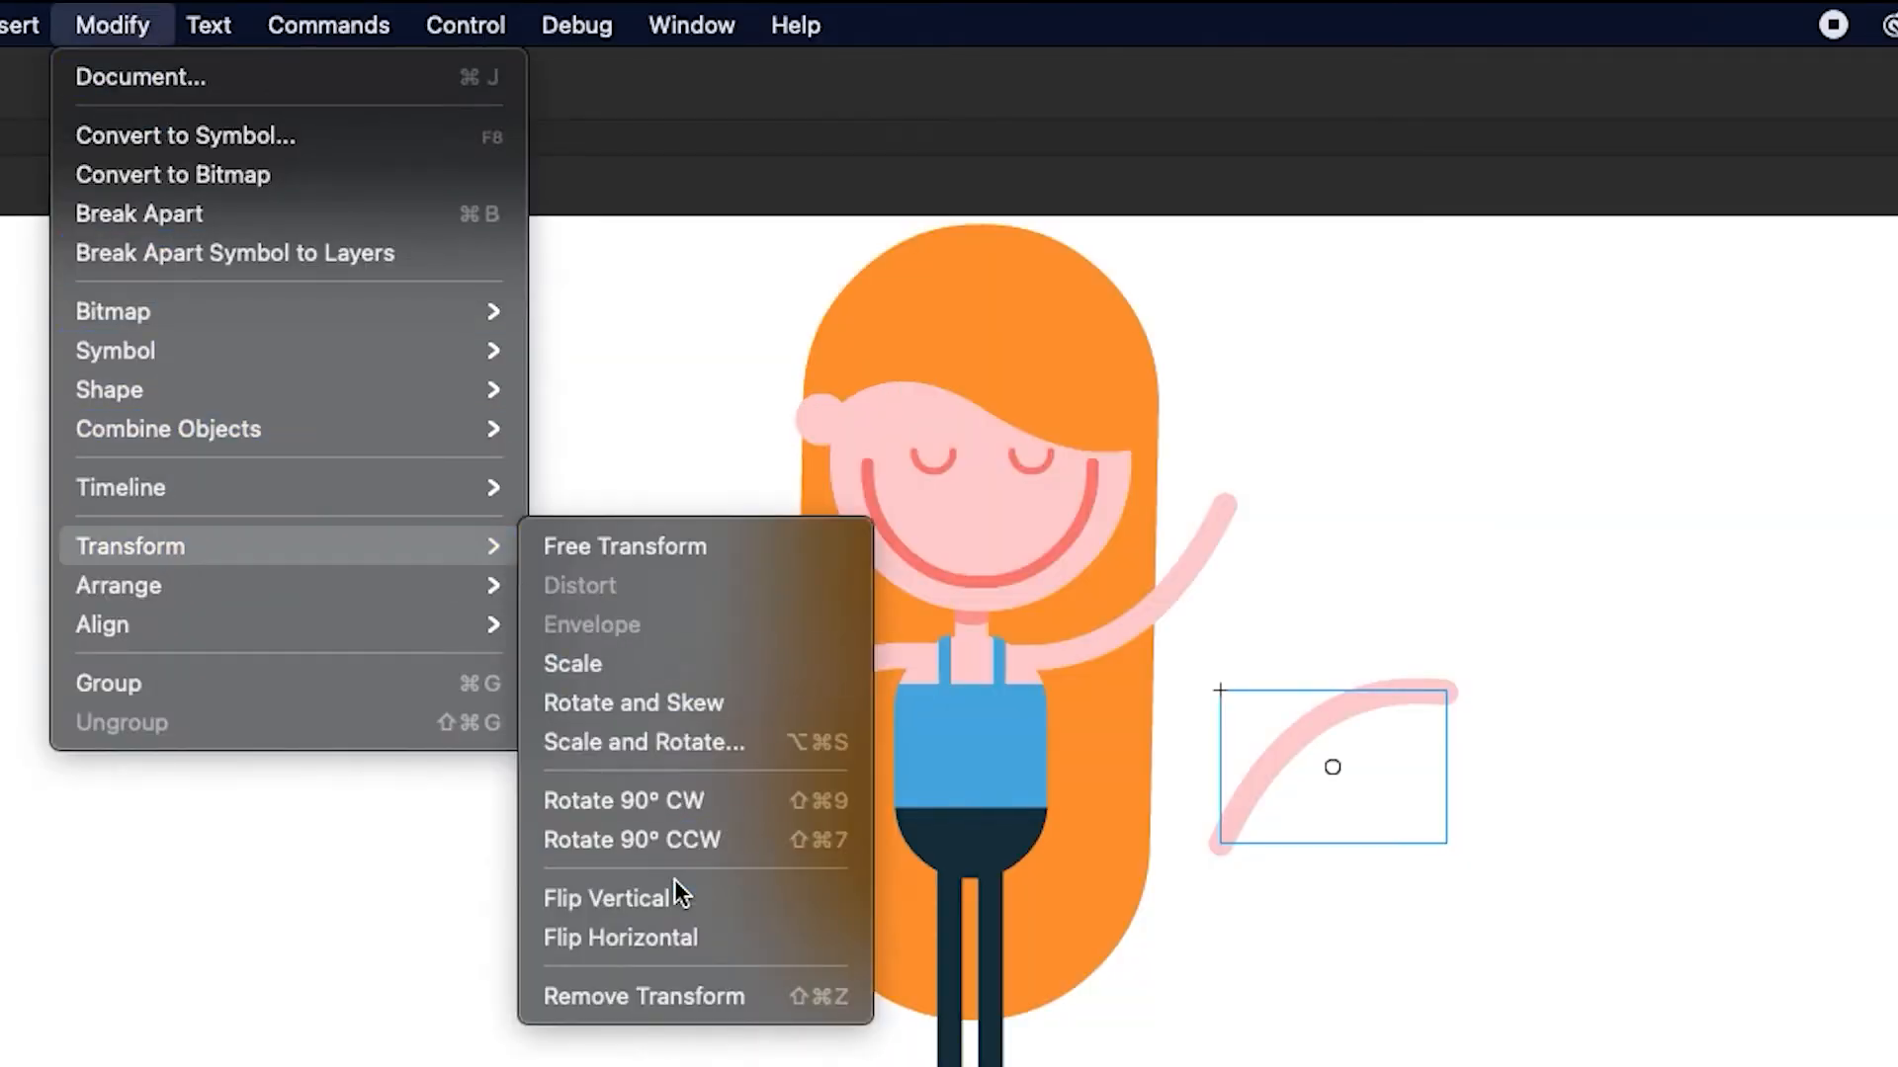
{"action": "left_click", "coordinate": [710, 929]}
{"action": "left_click", "coordinate": [120, 26]}
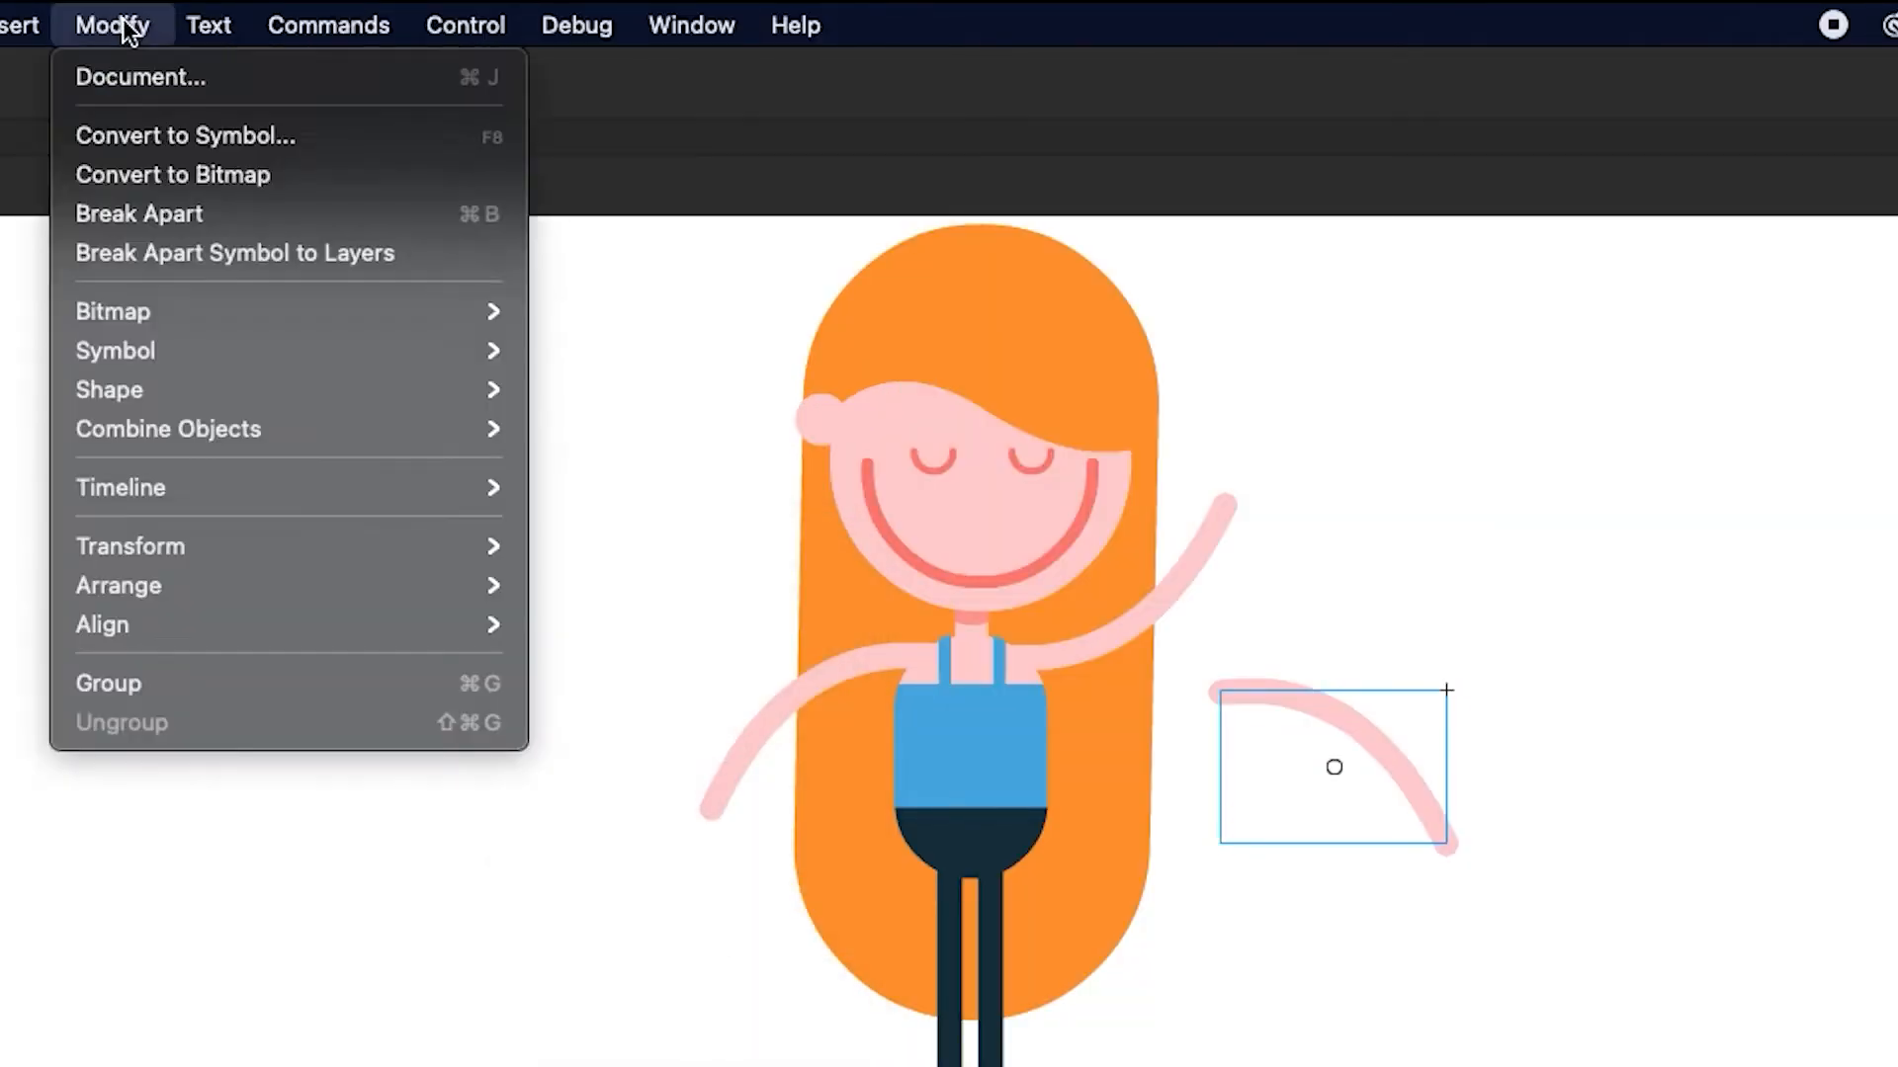
{"action": "mouse_move", "coordinate": [178, 541]}
{"action": "left_click", "coordinate": [678, 897]}
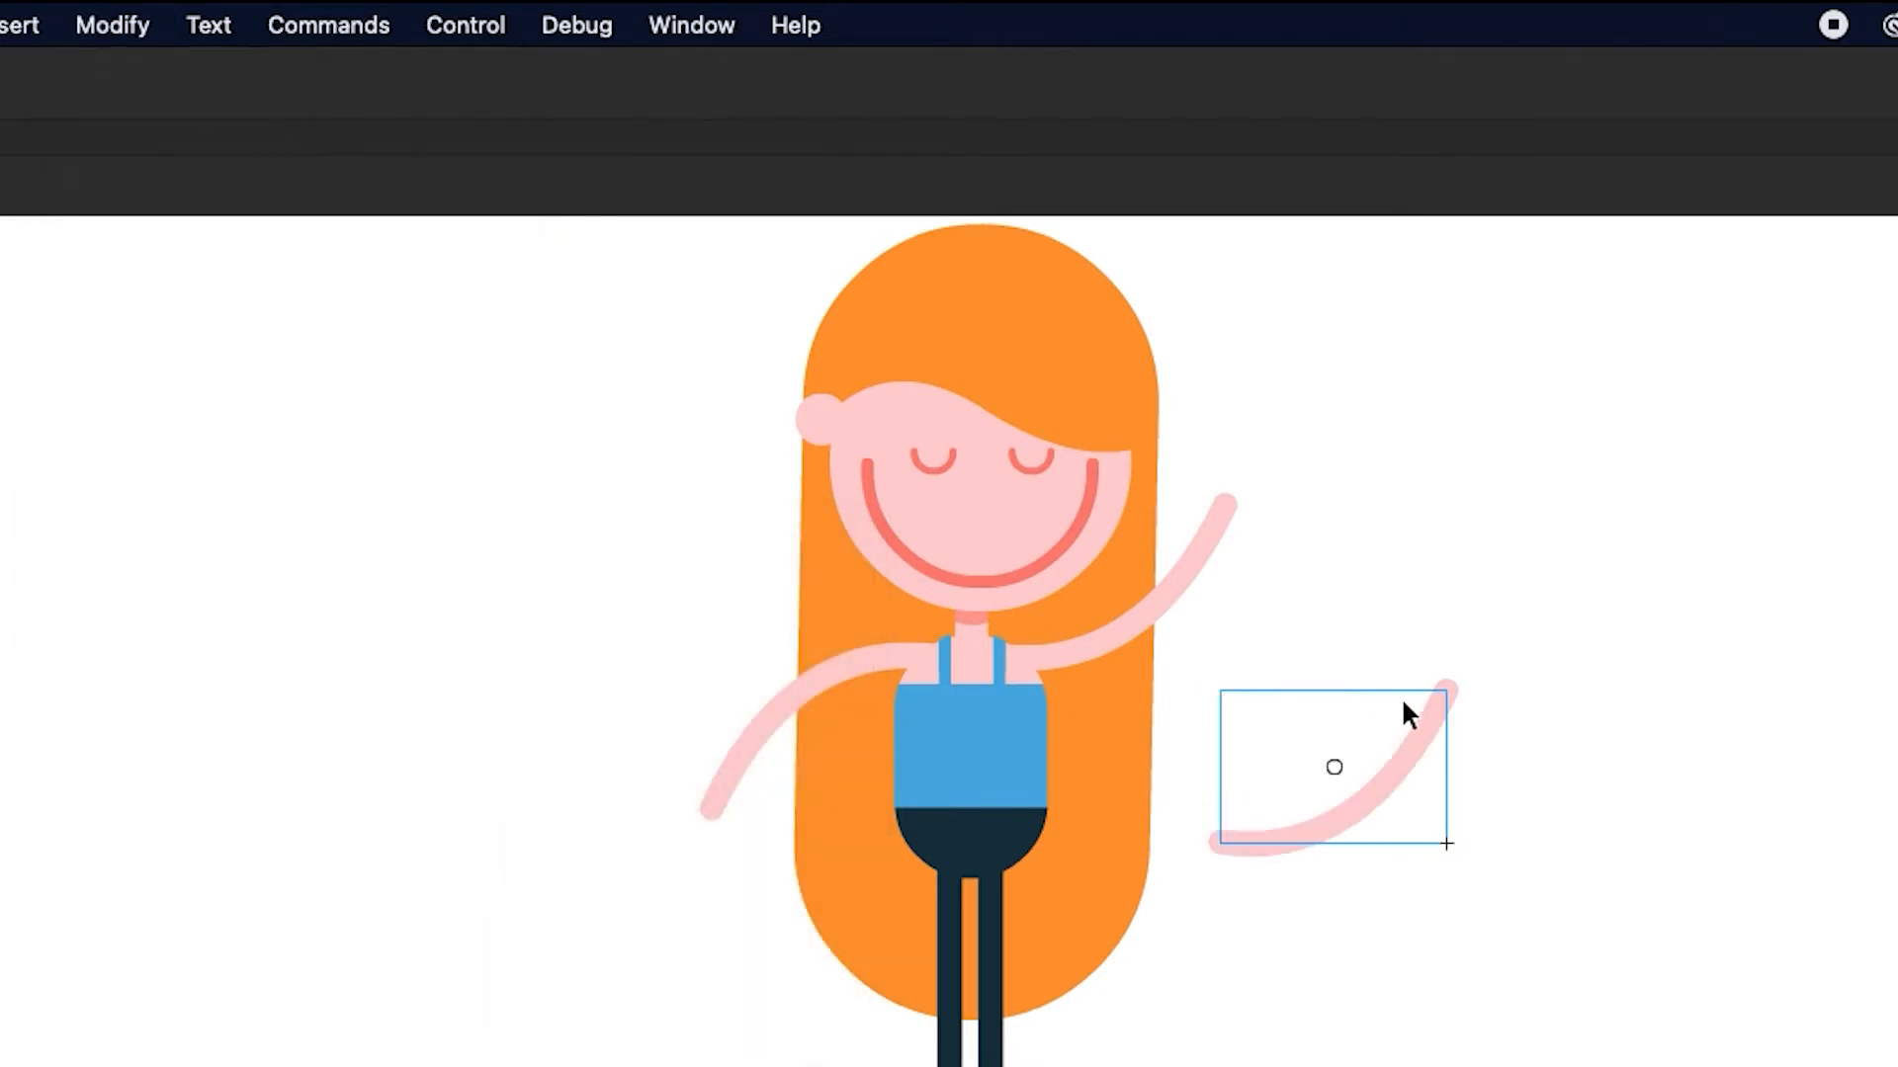
{"action": "left_click", "coordinate": [1165, 602]}
{"action": "left_click", "coordinate": [1377, 813]}
{"action": "left_click_drag", "start_coordinate": [1364, 820], "coordinate": [1149, 625]}
{"action": "key", "text": "super+Down"}
{"action": "left_click", "coordinate": [1192, 680]}
Select all body parts and convert them into a graphic symbol named Girl_Rig
{"action": "left_click_drag", "start_coordinate": [617, 269], "coordinate": [1083, 649]}
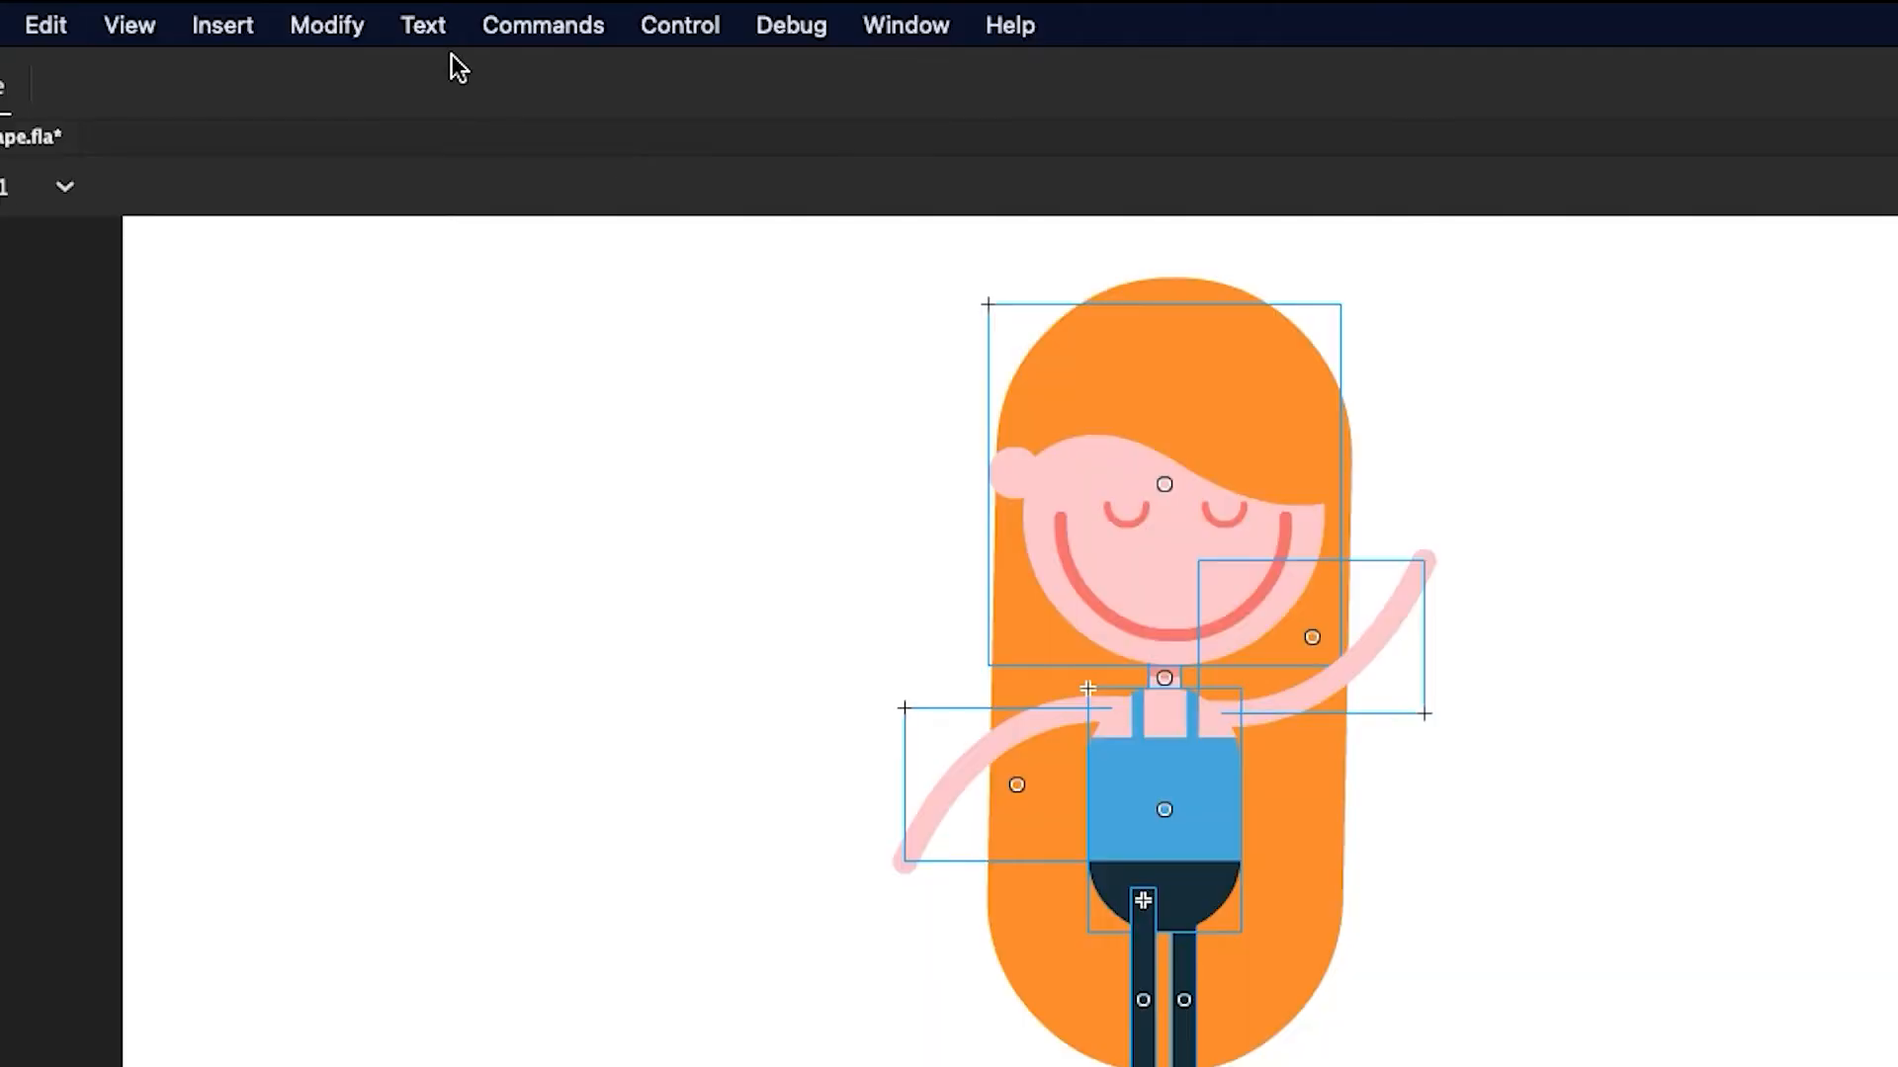
{"action": "left_click", "coordinate": [346, 12]}
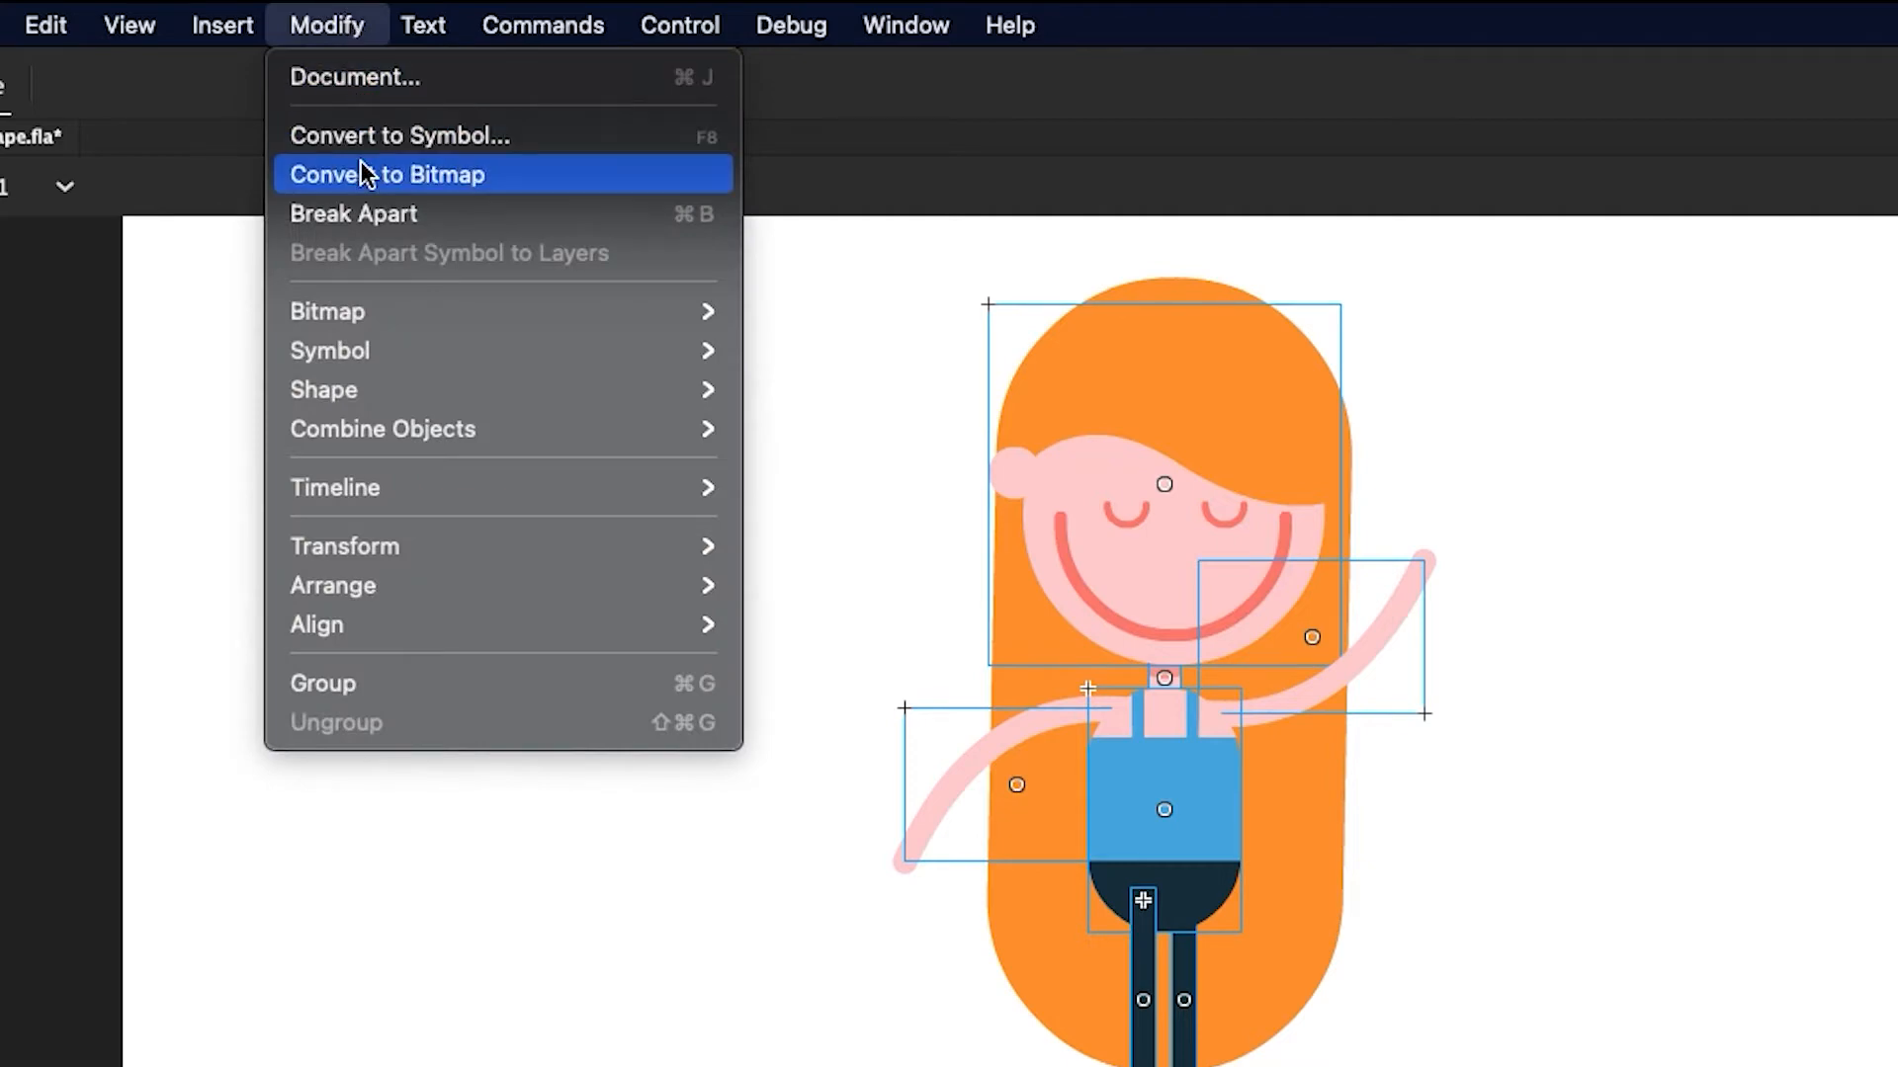
{"action": "left_click", "coordinate": [346, 136]}
{"action": "type", "text": "Gi"}
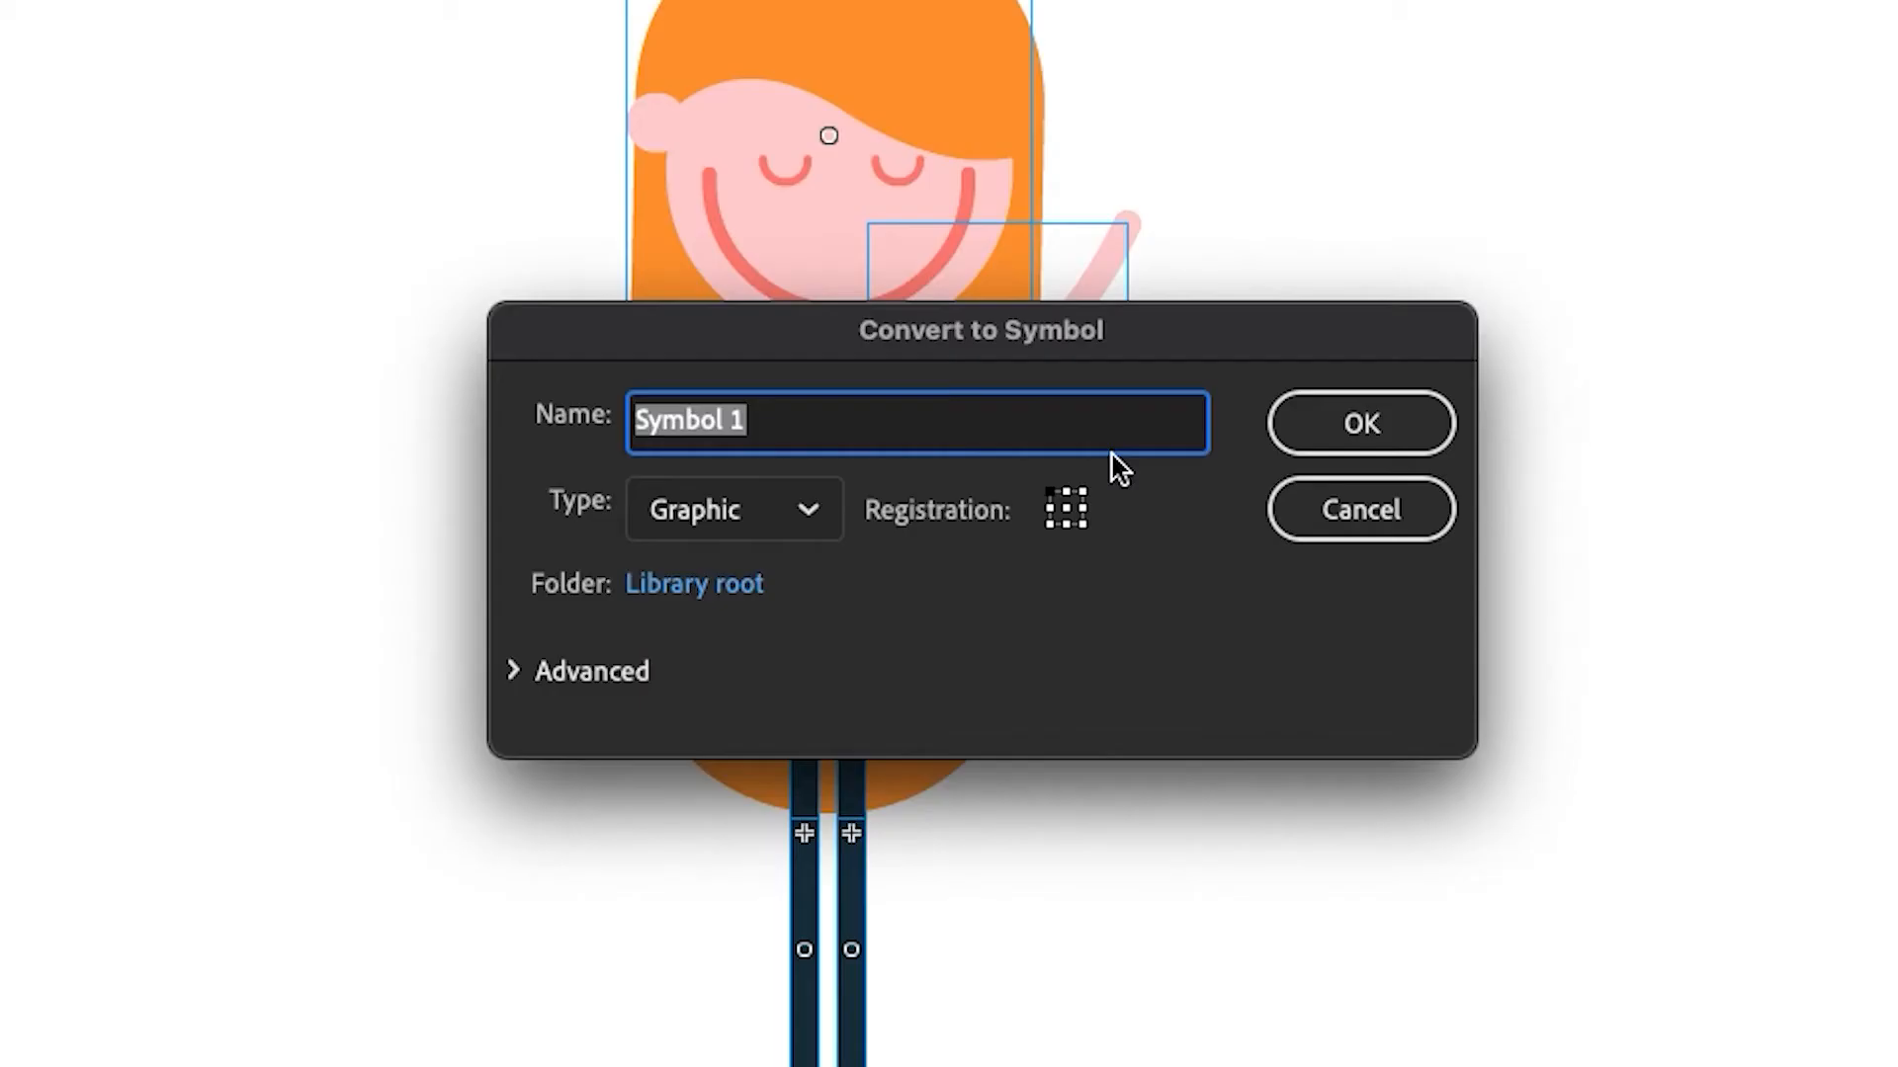
{"action": "type", "text": "rl_Rig"}
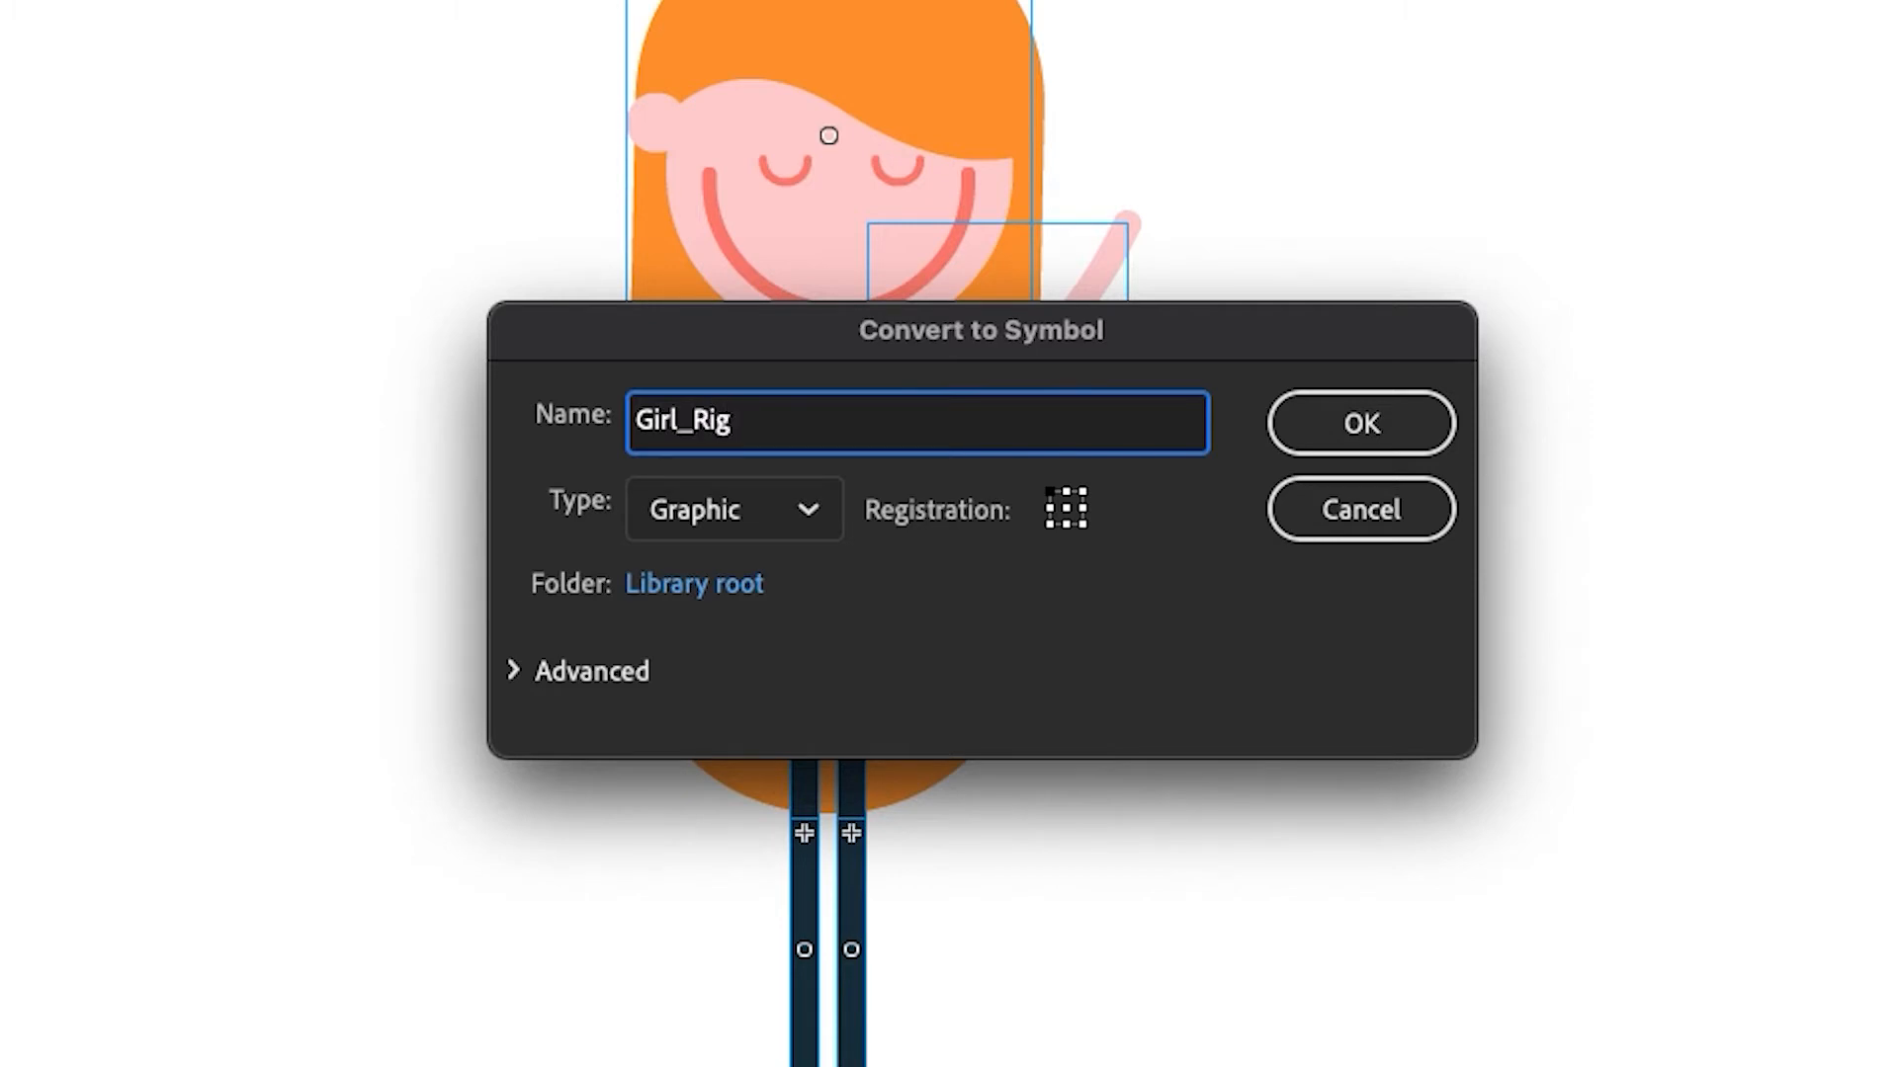
{"action": "left_click", "coordinate": [1385, 415]}
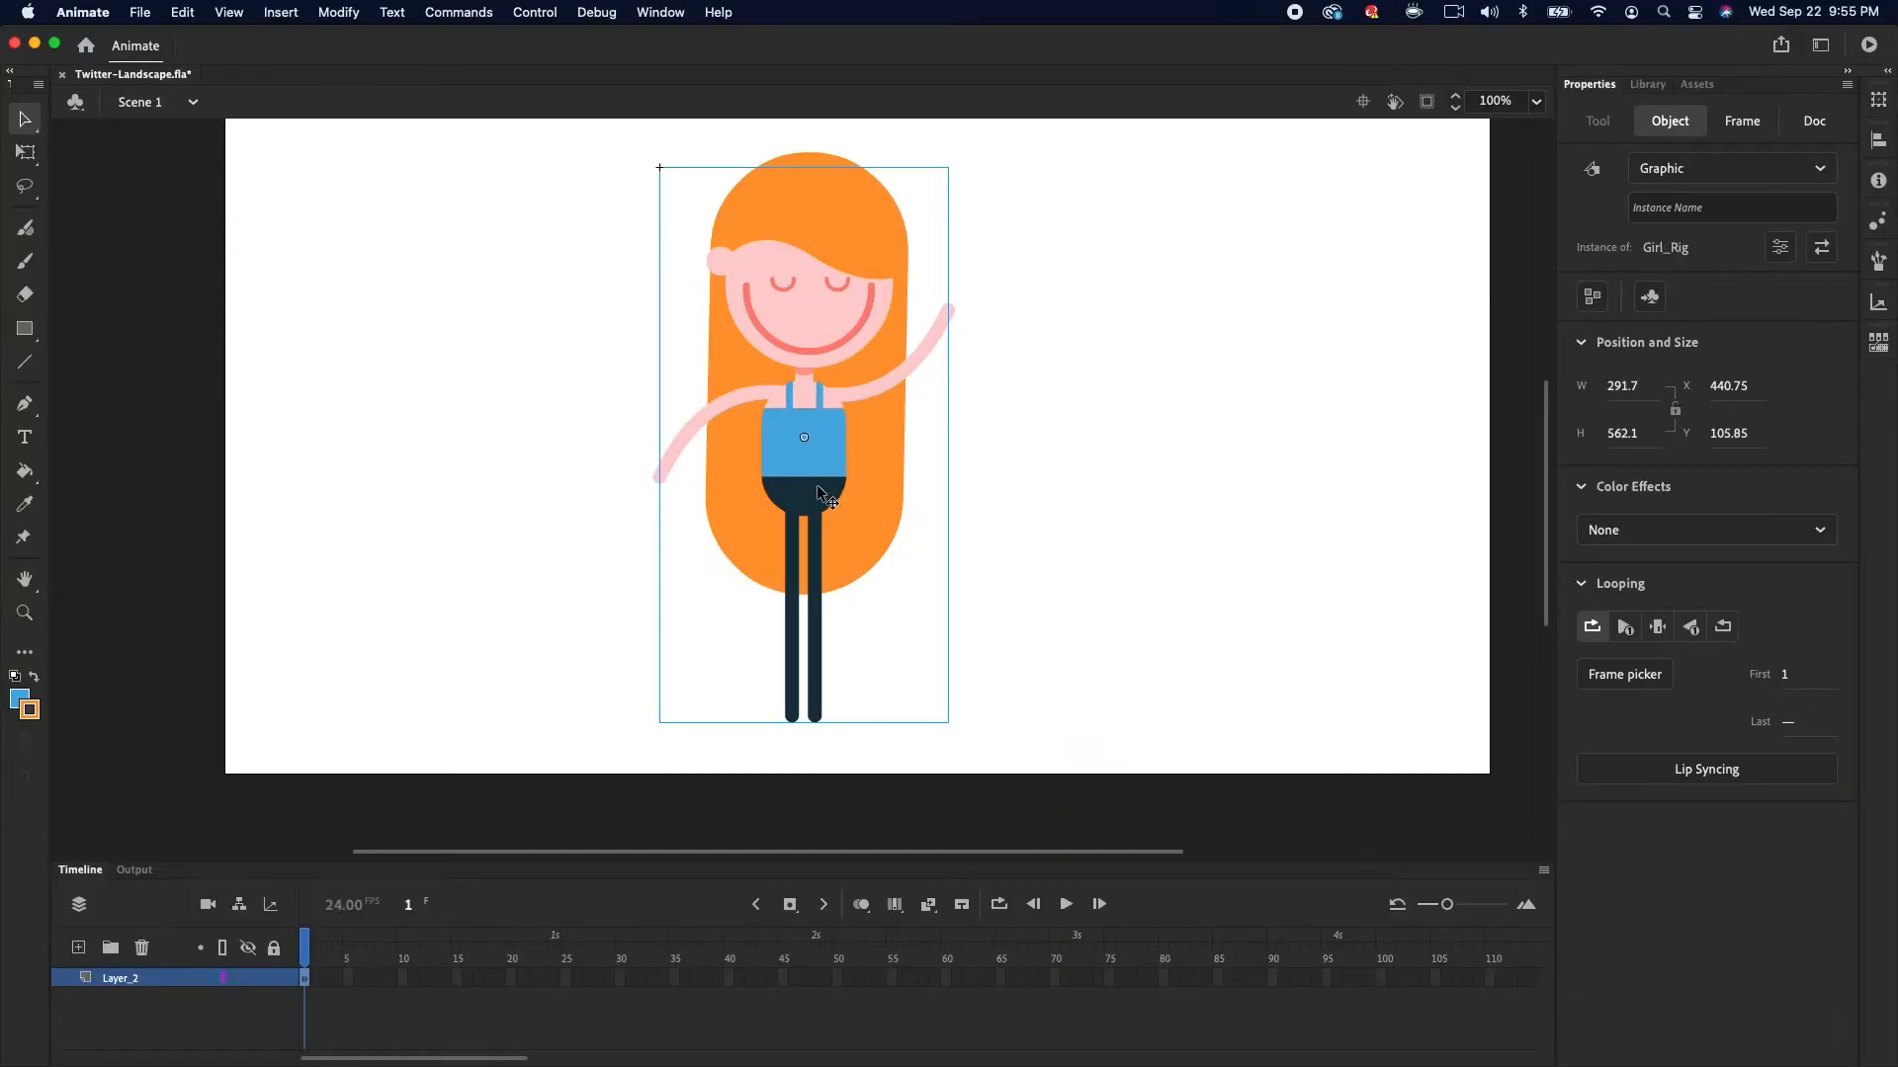
Reposition the Girl_Rig instance slightly on the stage
{"action": "mouse_move", "coordinate": [836, 476]}
{"action": "left_mouse_down"}
{"action": "mouse_move", "coordinate": [815, 512]}
{"action": "mouse_move", "coordinate": [847, 481]}
{"action": "left_mouse_up"}
{"action": "key", "text": "space"}
{"action": "left_click_drag", "start_coordinate": [1034, 364], "coordinate": [1014, 420]}
{"action": "left_click_drag", "start_coordinate": [848, 530], "coordinate": [856, 521]}
{"action": "left_click", "coordinate": [1116, 453]}
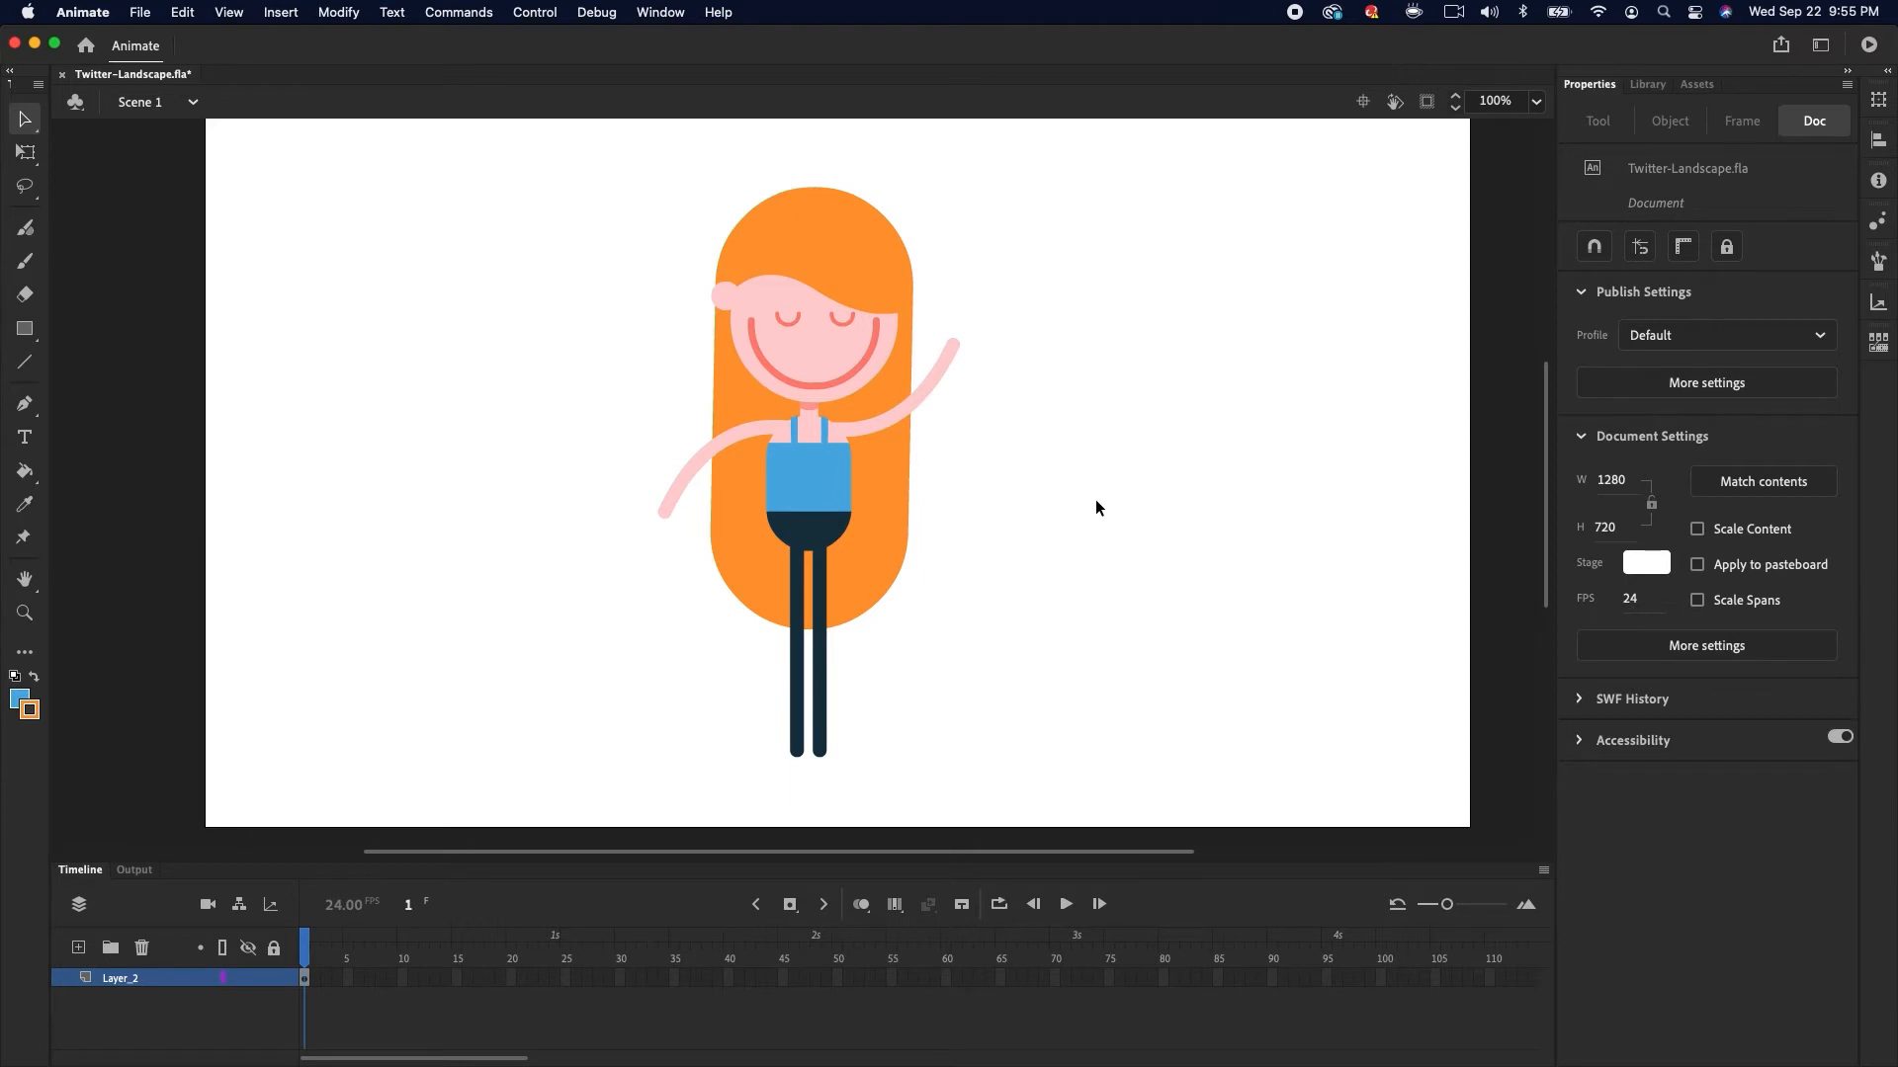
Edit the Girl_Rig symbol and distribute its parts to separate layers
{"action": "double_click", "coordinate": [838, 480]}
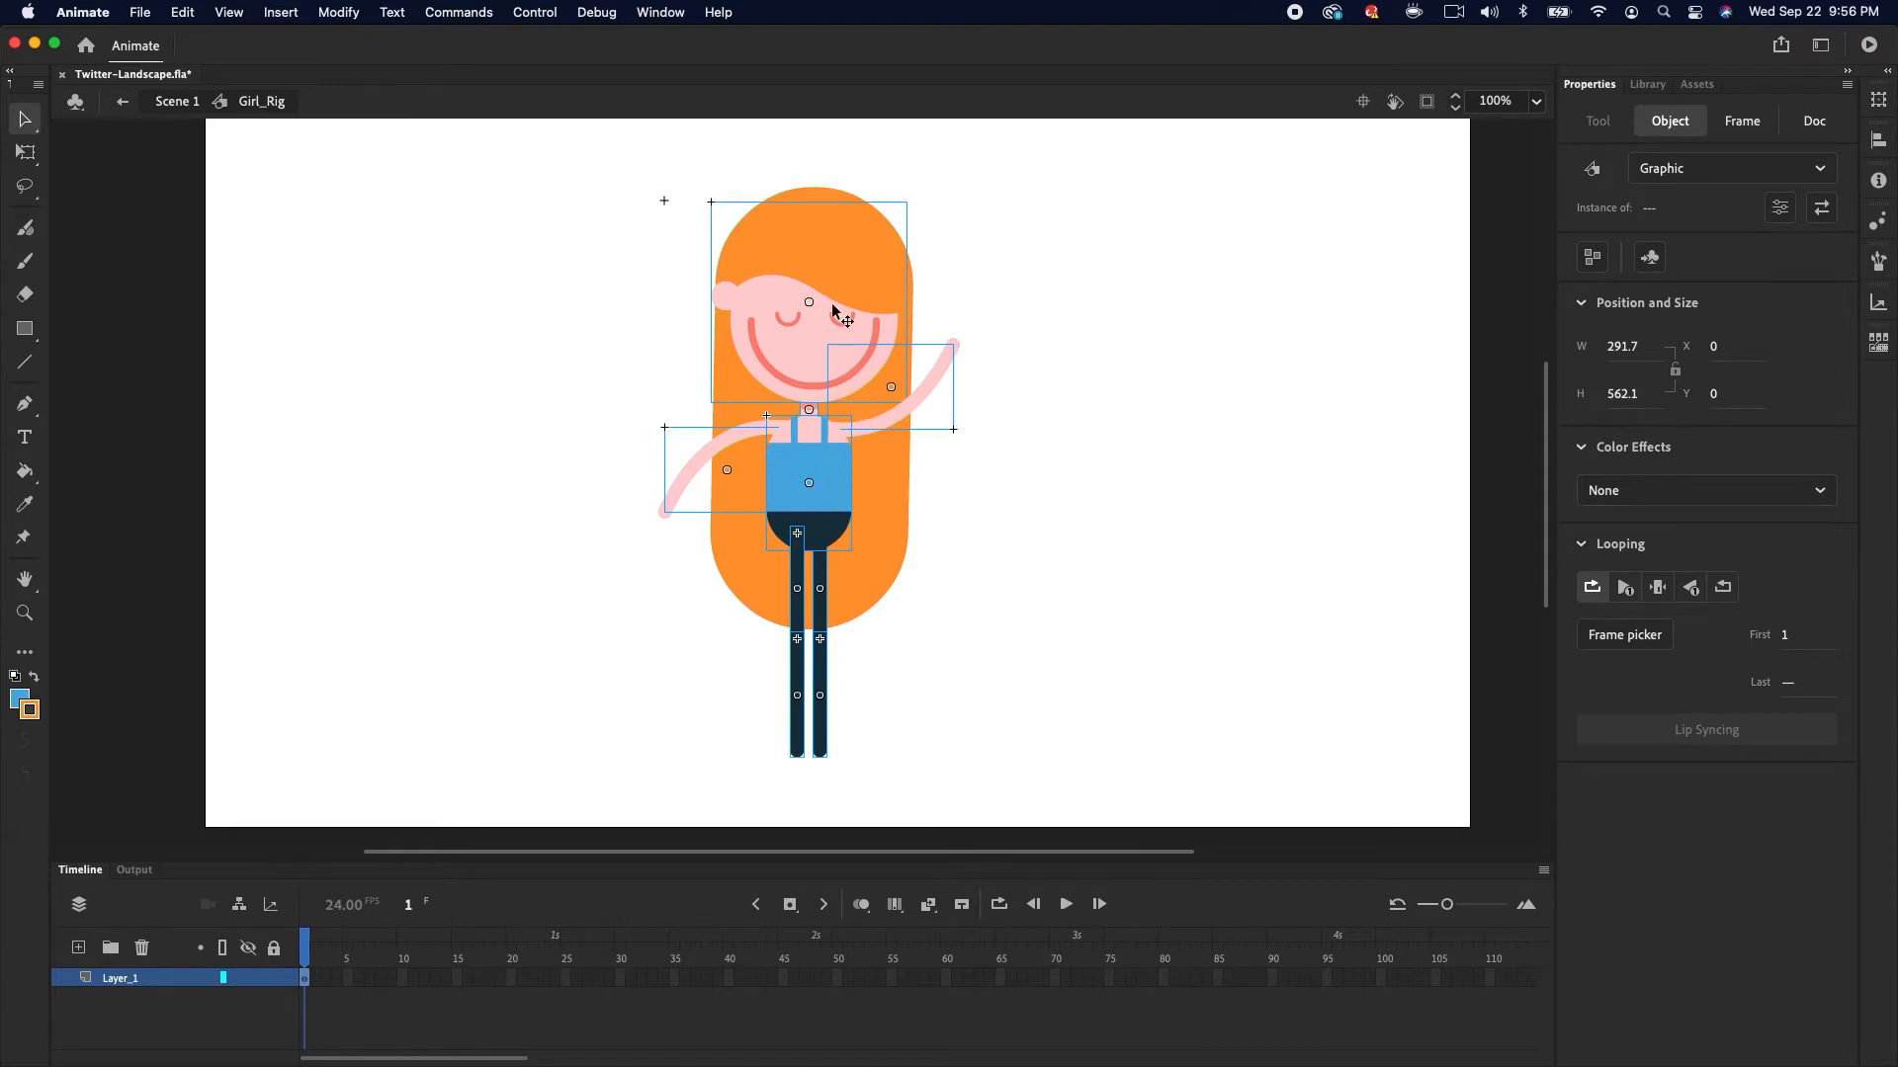
{"action": "right_click", "coordinate": [800, 255]}
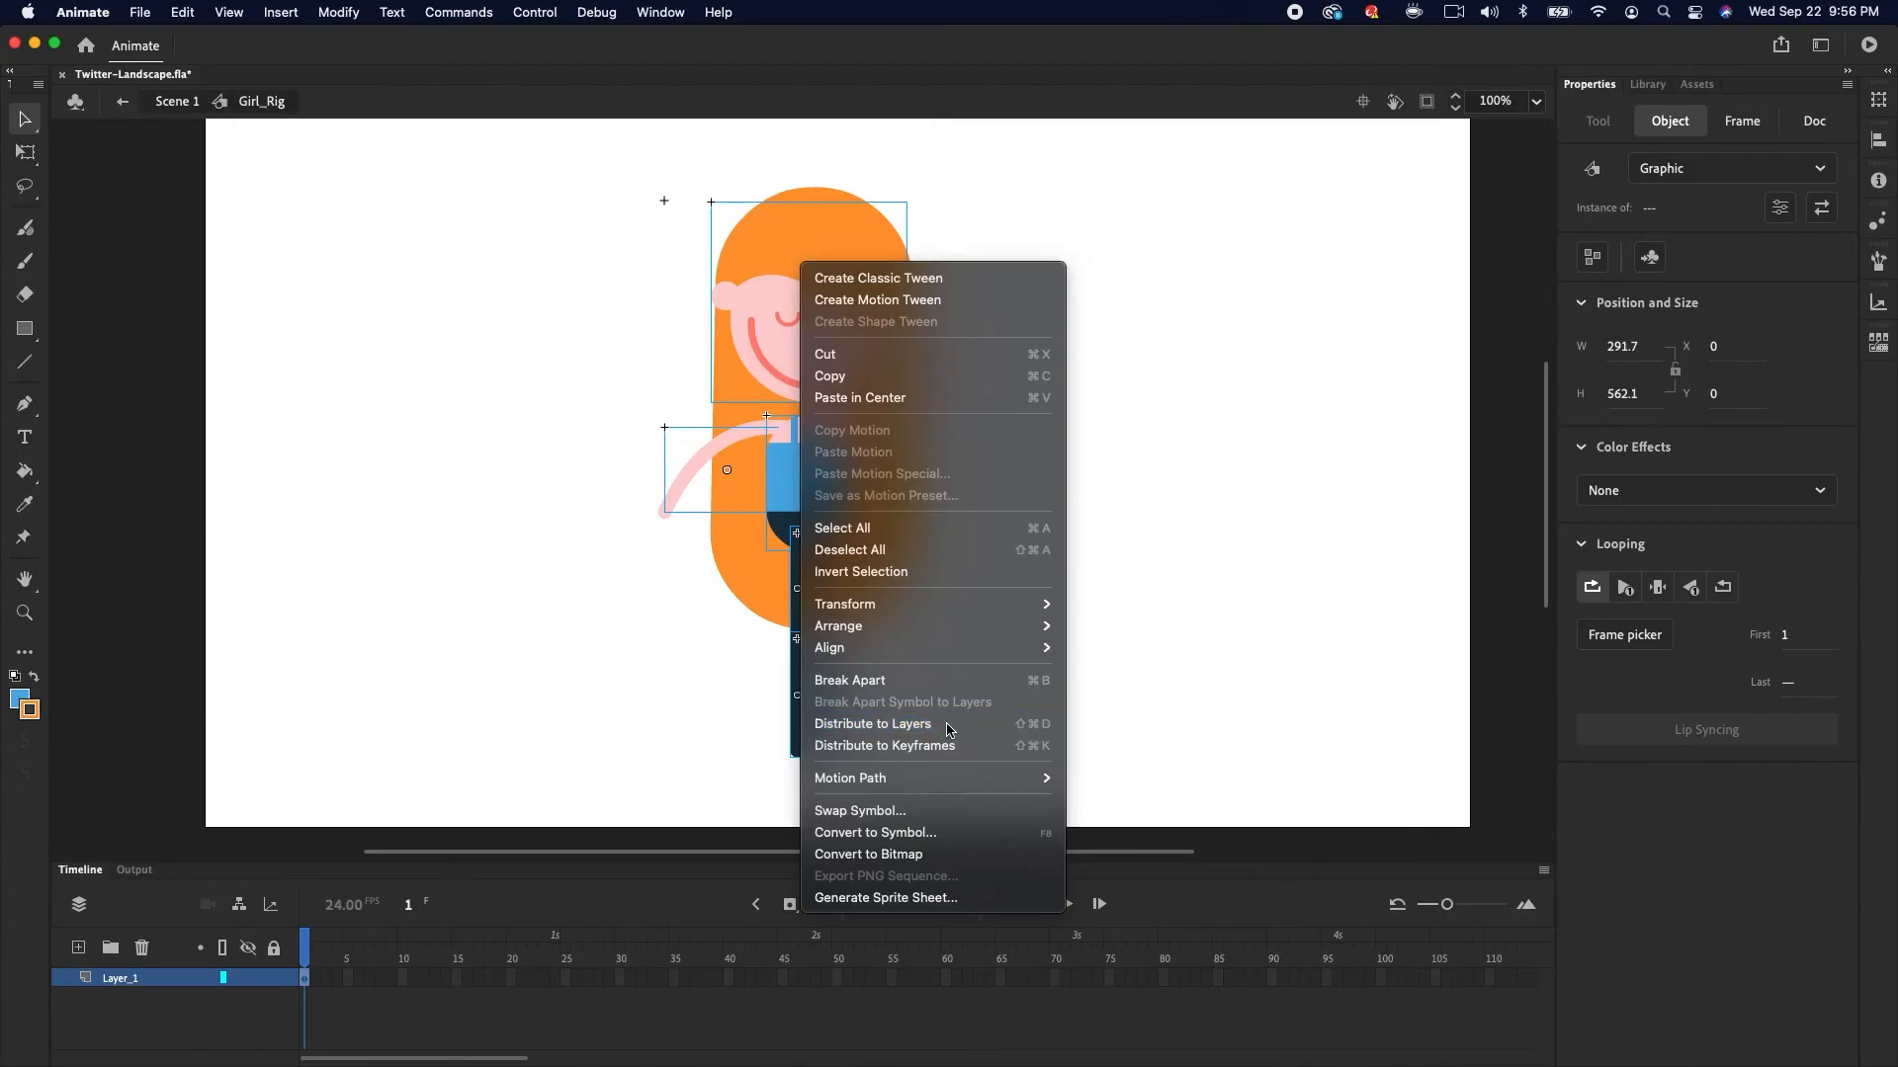
{"action": "left_click", "coordinate": [949, 730]}
{"action": "left_click_drag", "start_coordinate": [884, 862], "coordinate": [904, 732]}
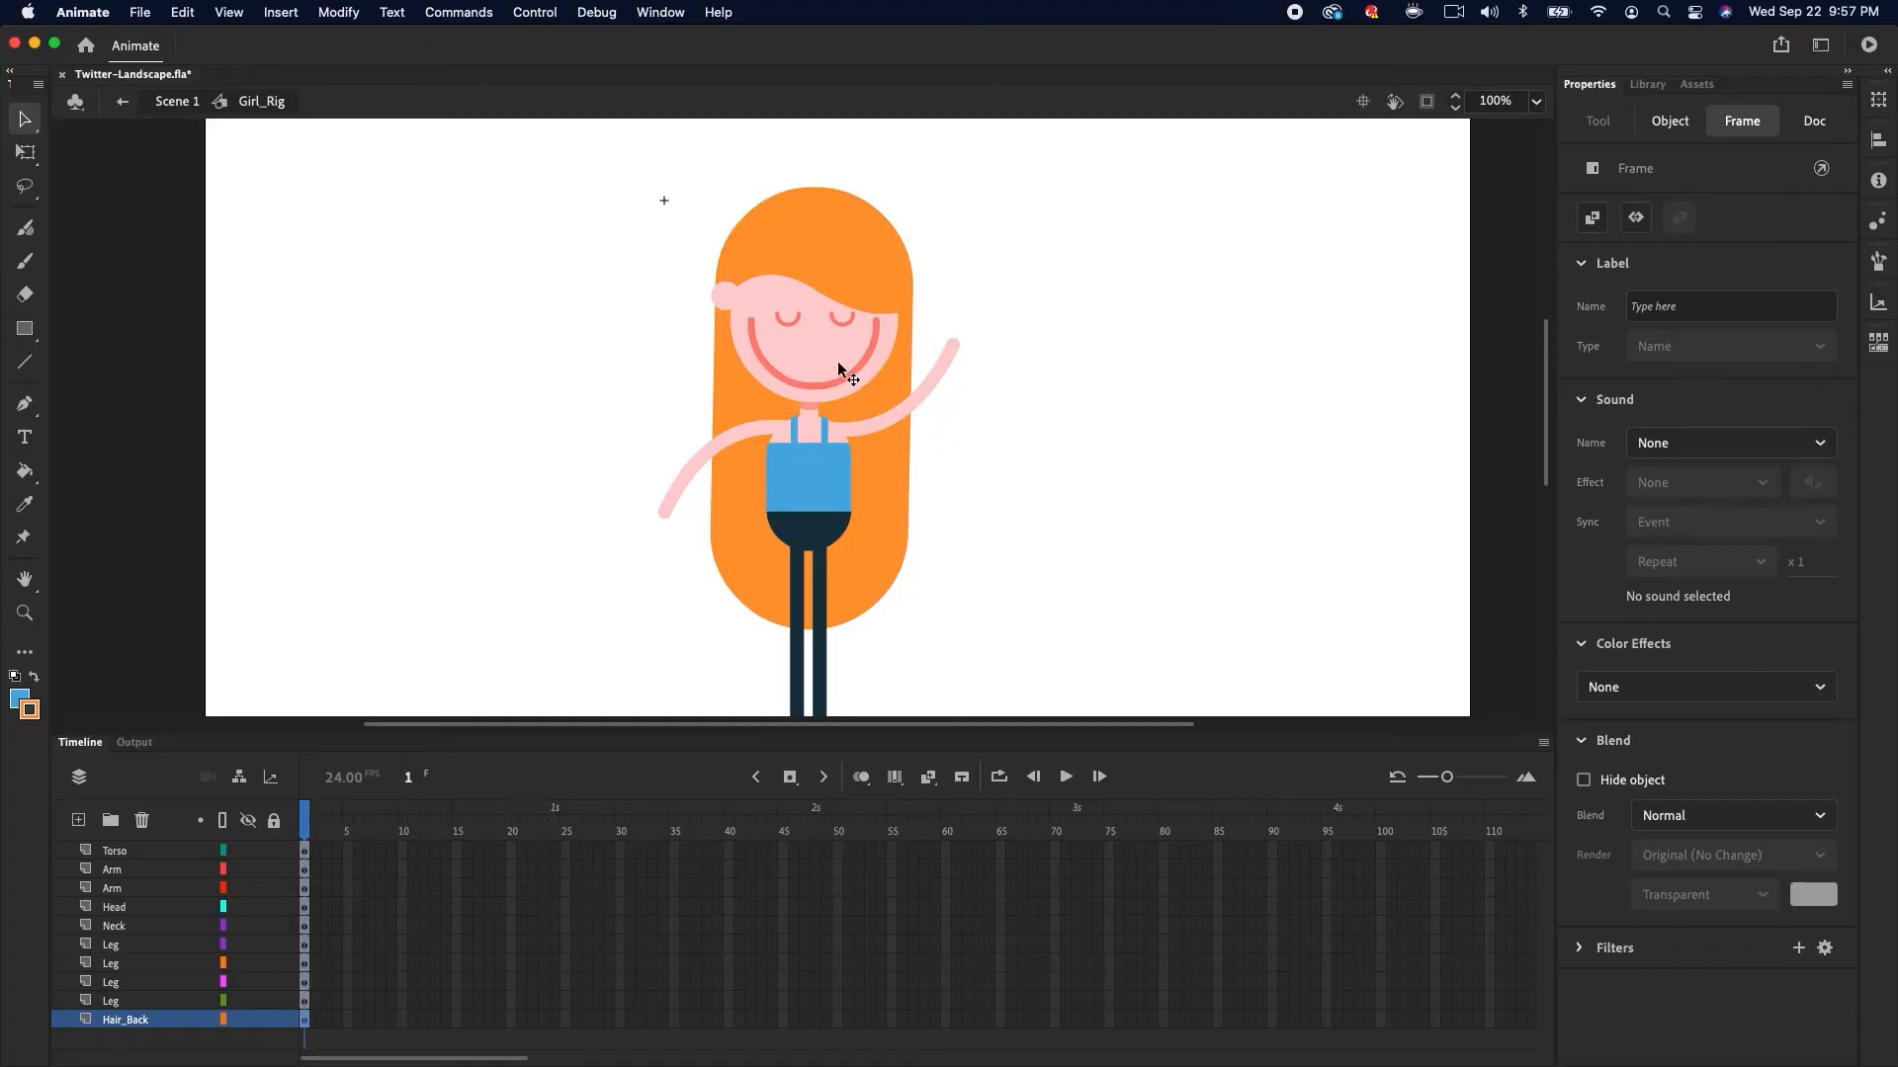
Test rotating the head with the Free Transform tool and undo it
{"action": "left_click", "coordinate": [840, 371]}
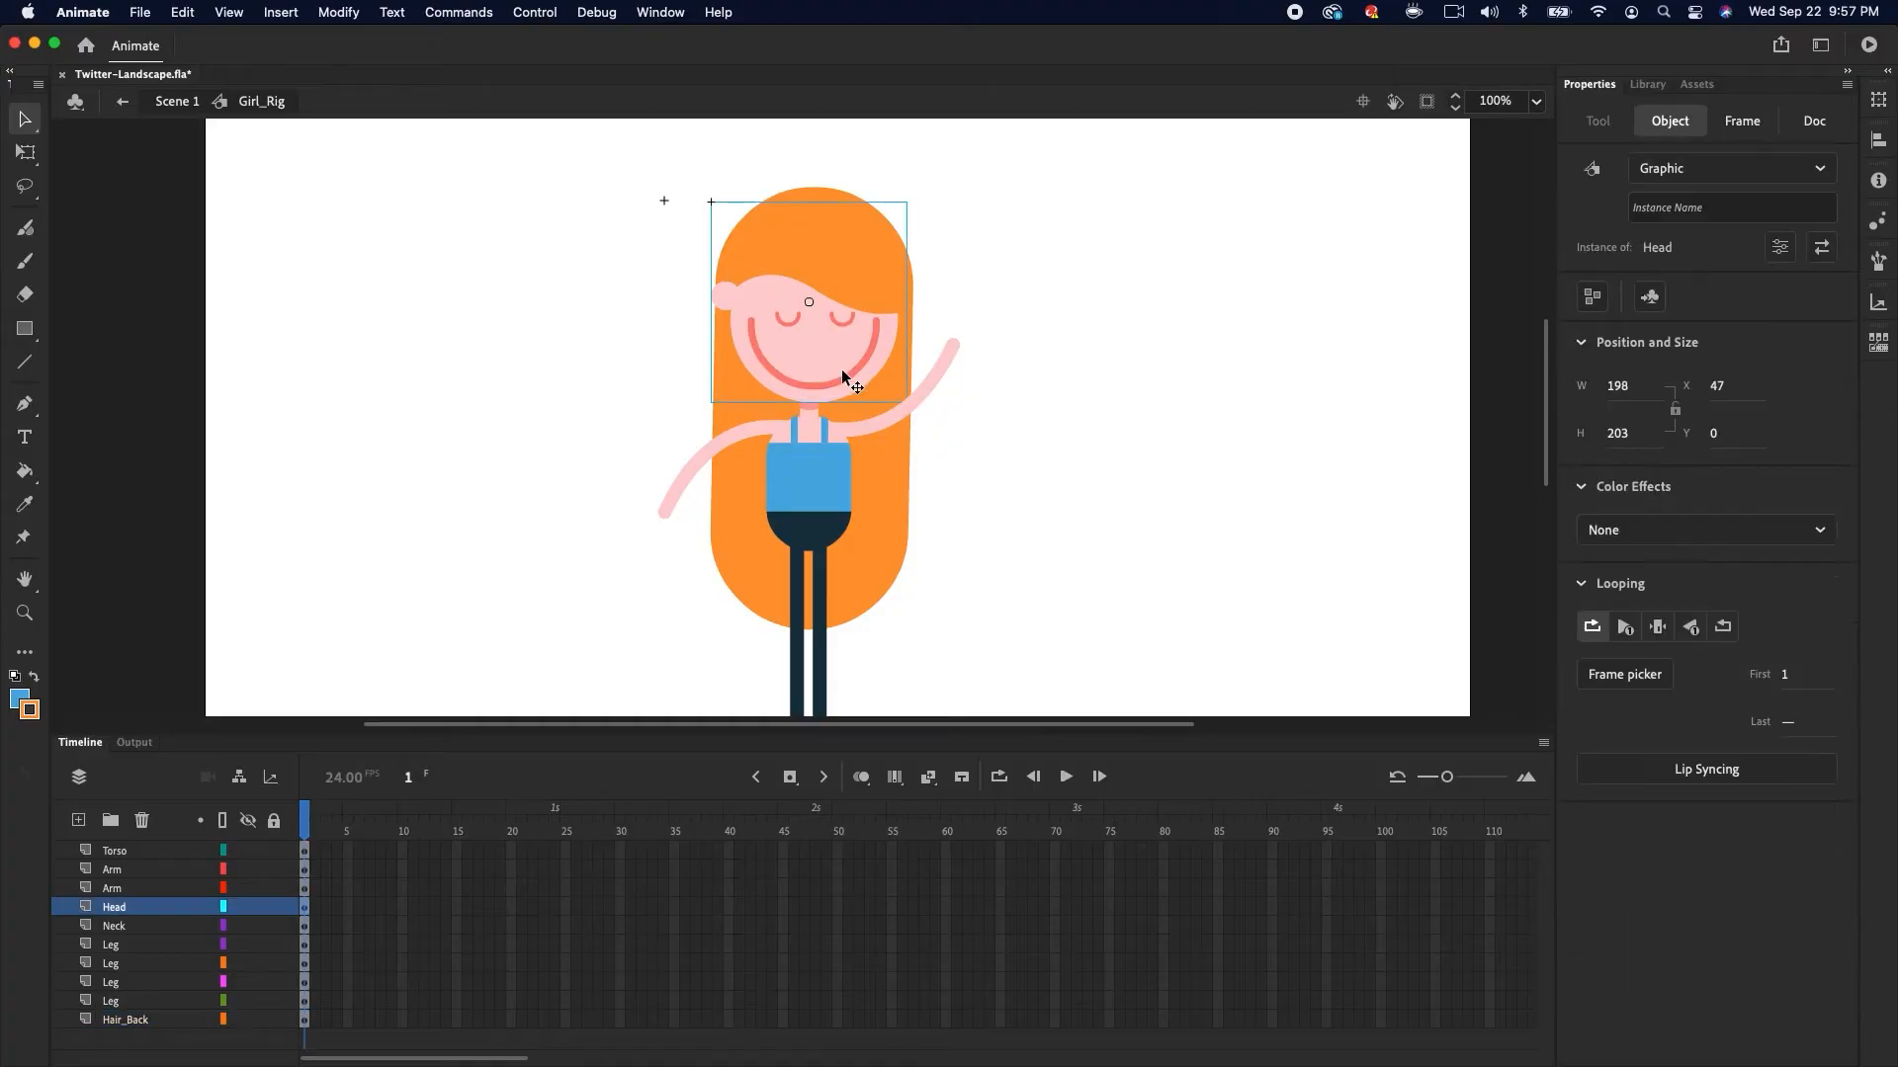
{"action": "left_click", "coordinate": [24, 155]}
{"action": "left_click_drag", "start_coordinate": [921, 203], "coordinate": [926, 327]}
{"action": "key", "text": "super+z"}
{"action": "key", "text": "super+space"}
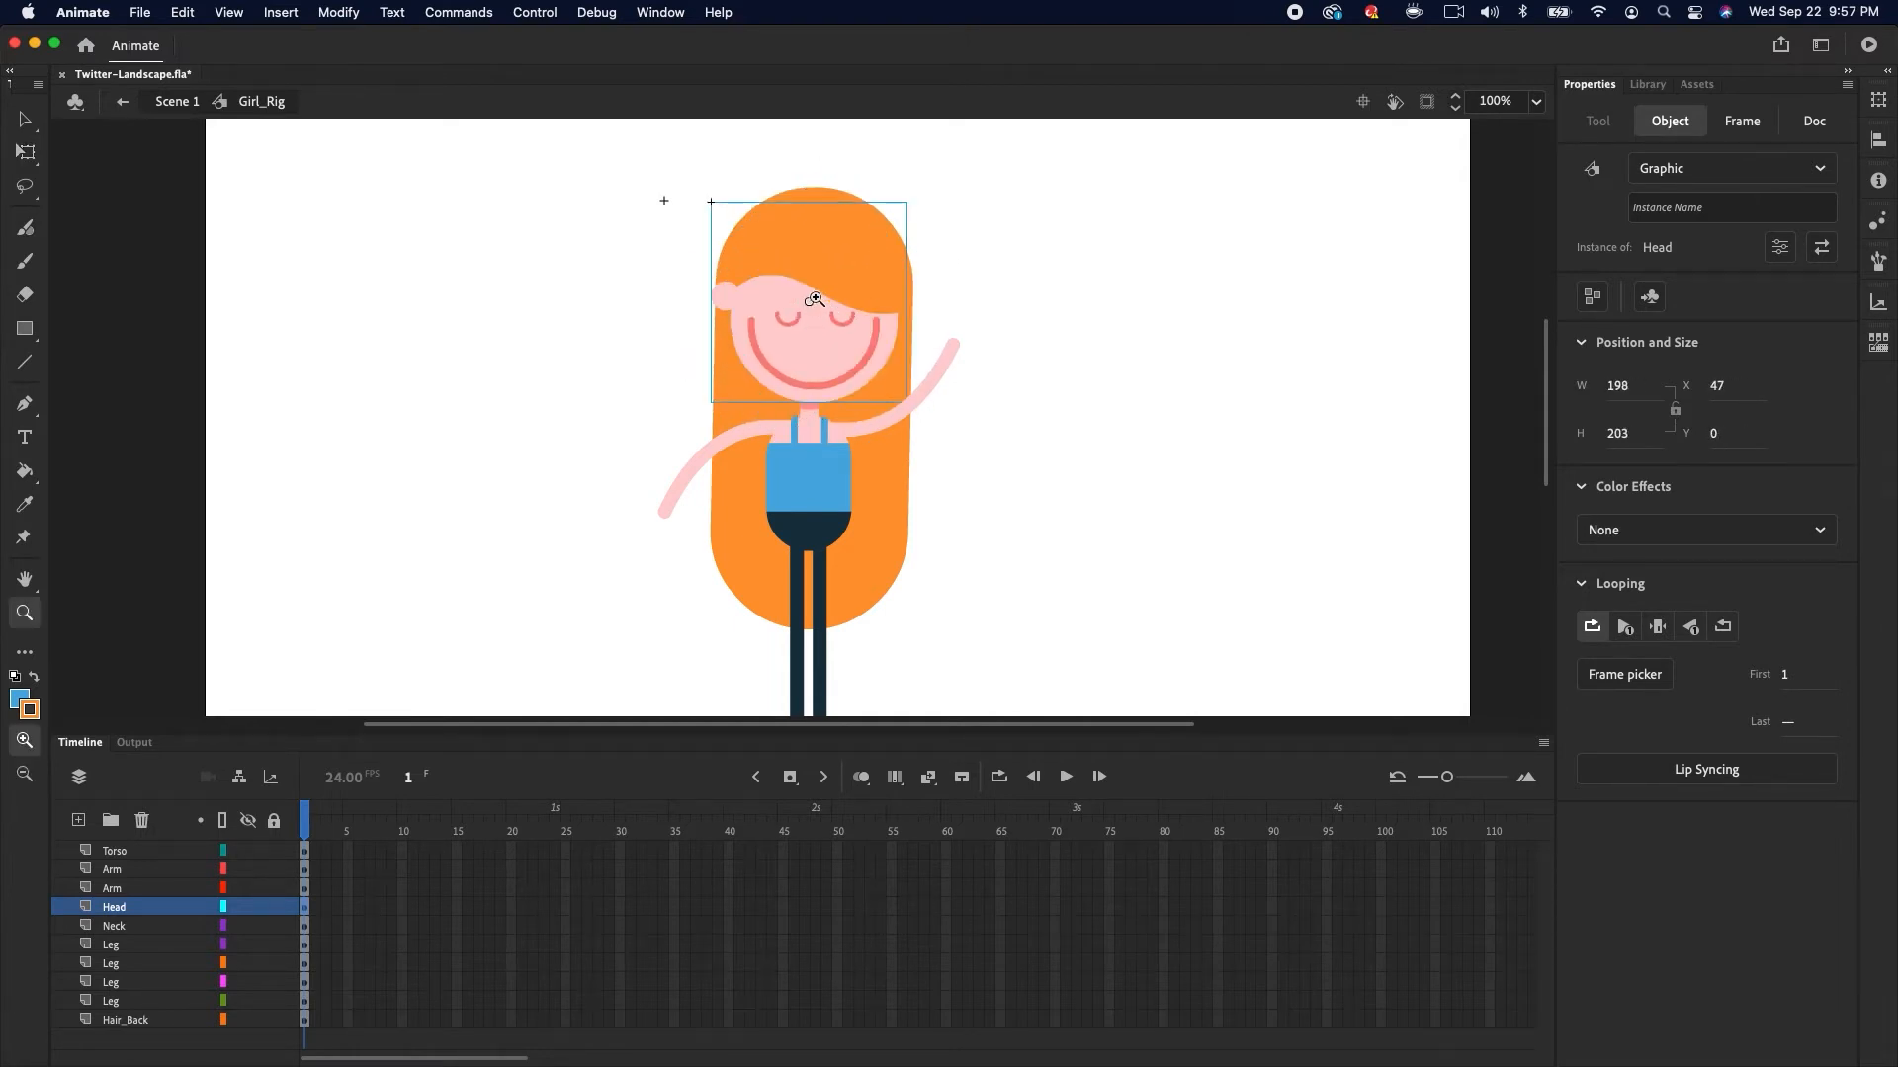
{"action": "left_click", "coordinate": [811, 299], "text": "super"}
{"action": "left_click_drag", "start_coordinate": [796, 427], "coordinate": [800, 496]}
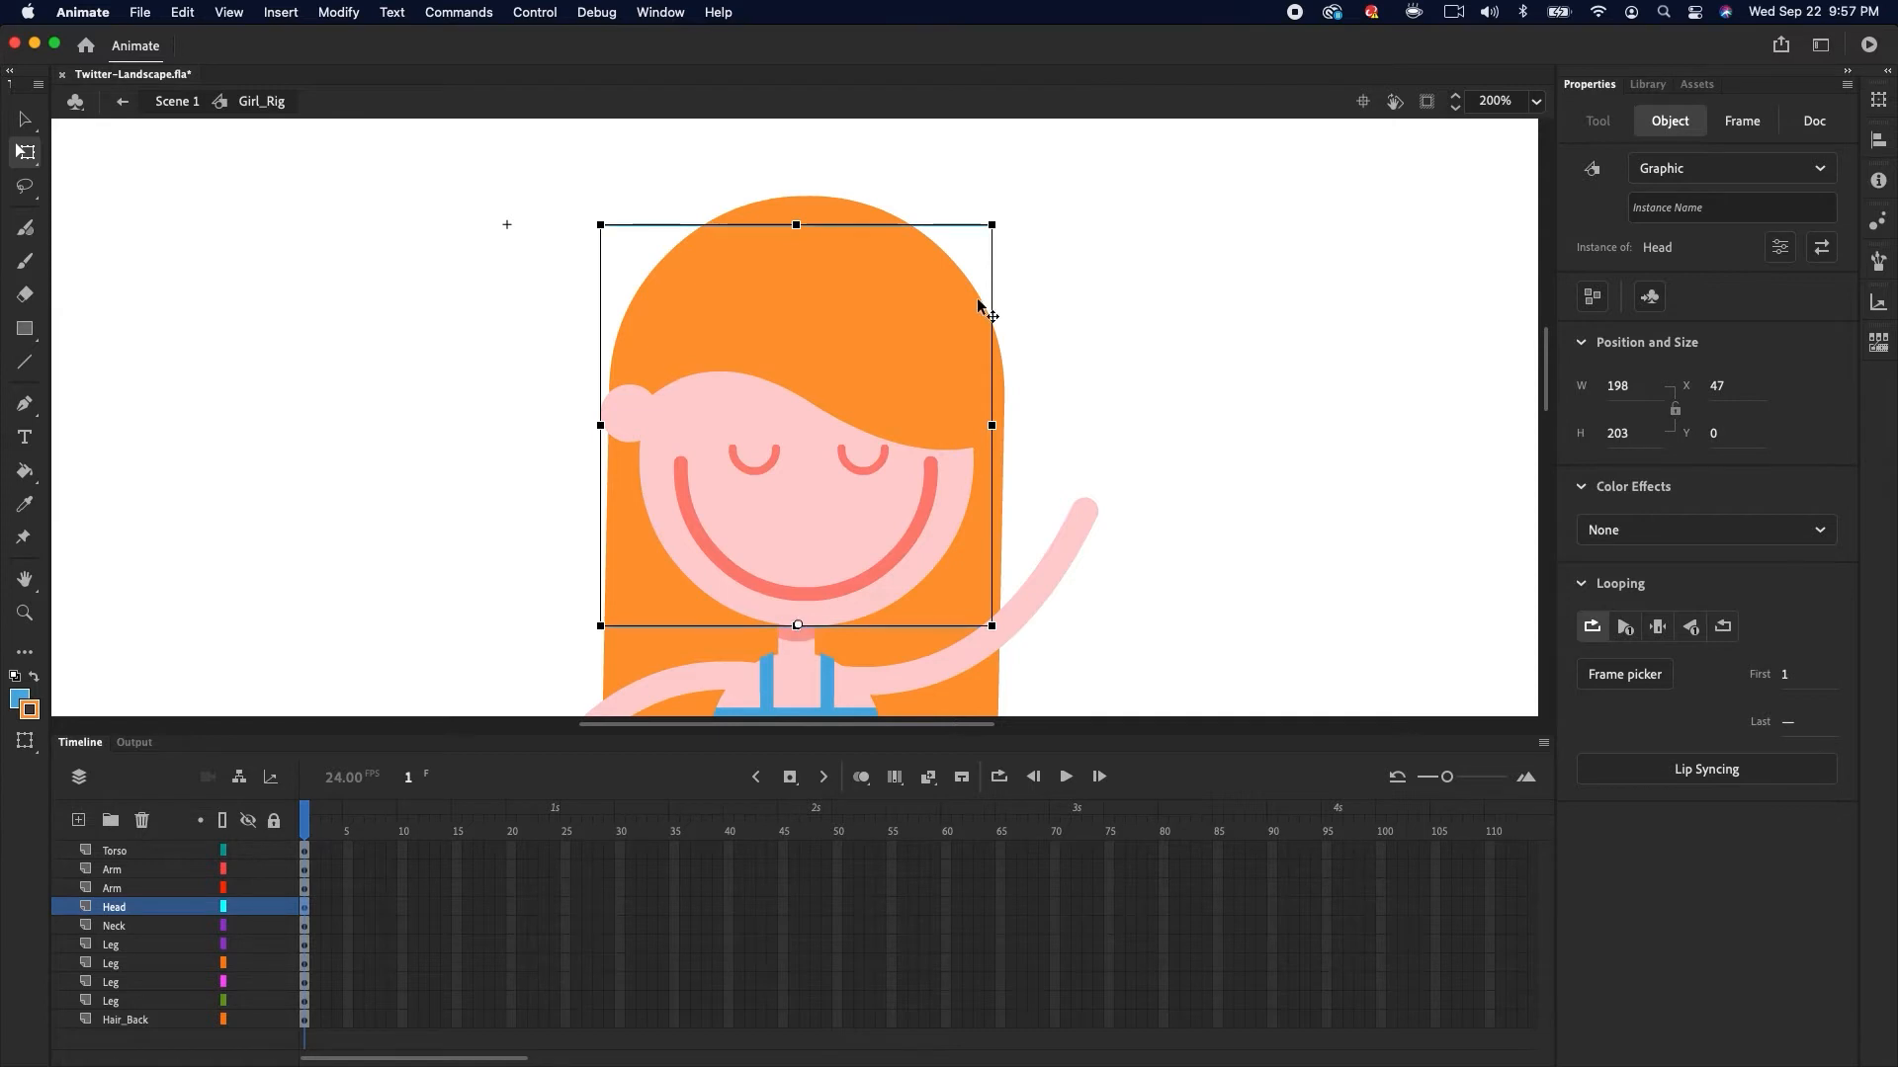
{"action": "left_click_drag", "start_coordinate": [1006, 229], "coordinate": [1018, 311]}
{"action": "key", "text": "super+z"}
Test transforming the neck and torso, undoing each change
{"action": "left_click", "coordinate": [804, 650]}
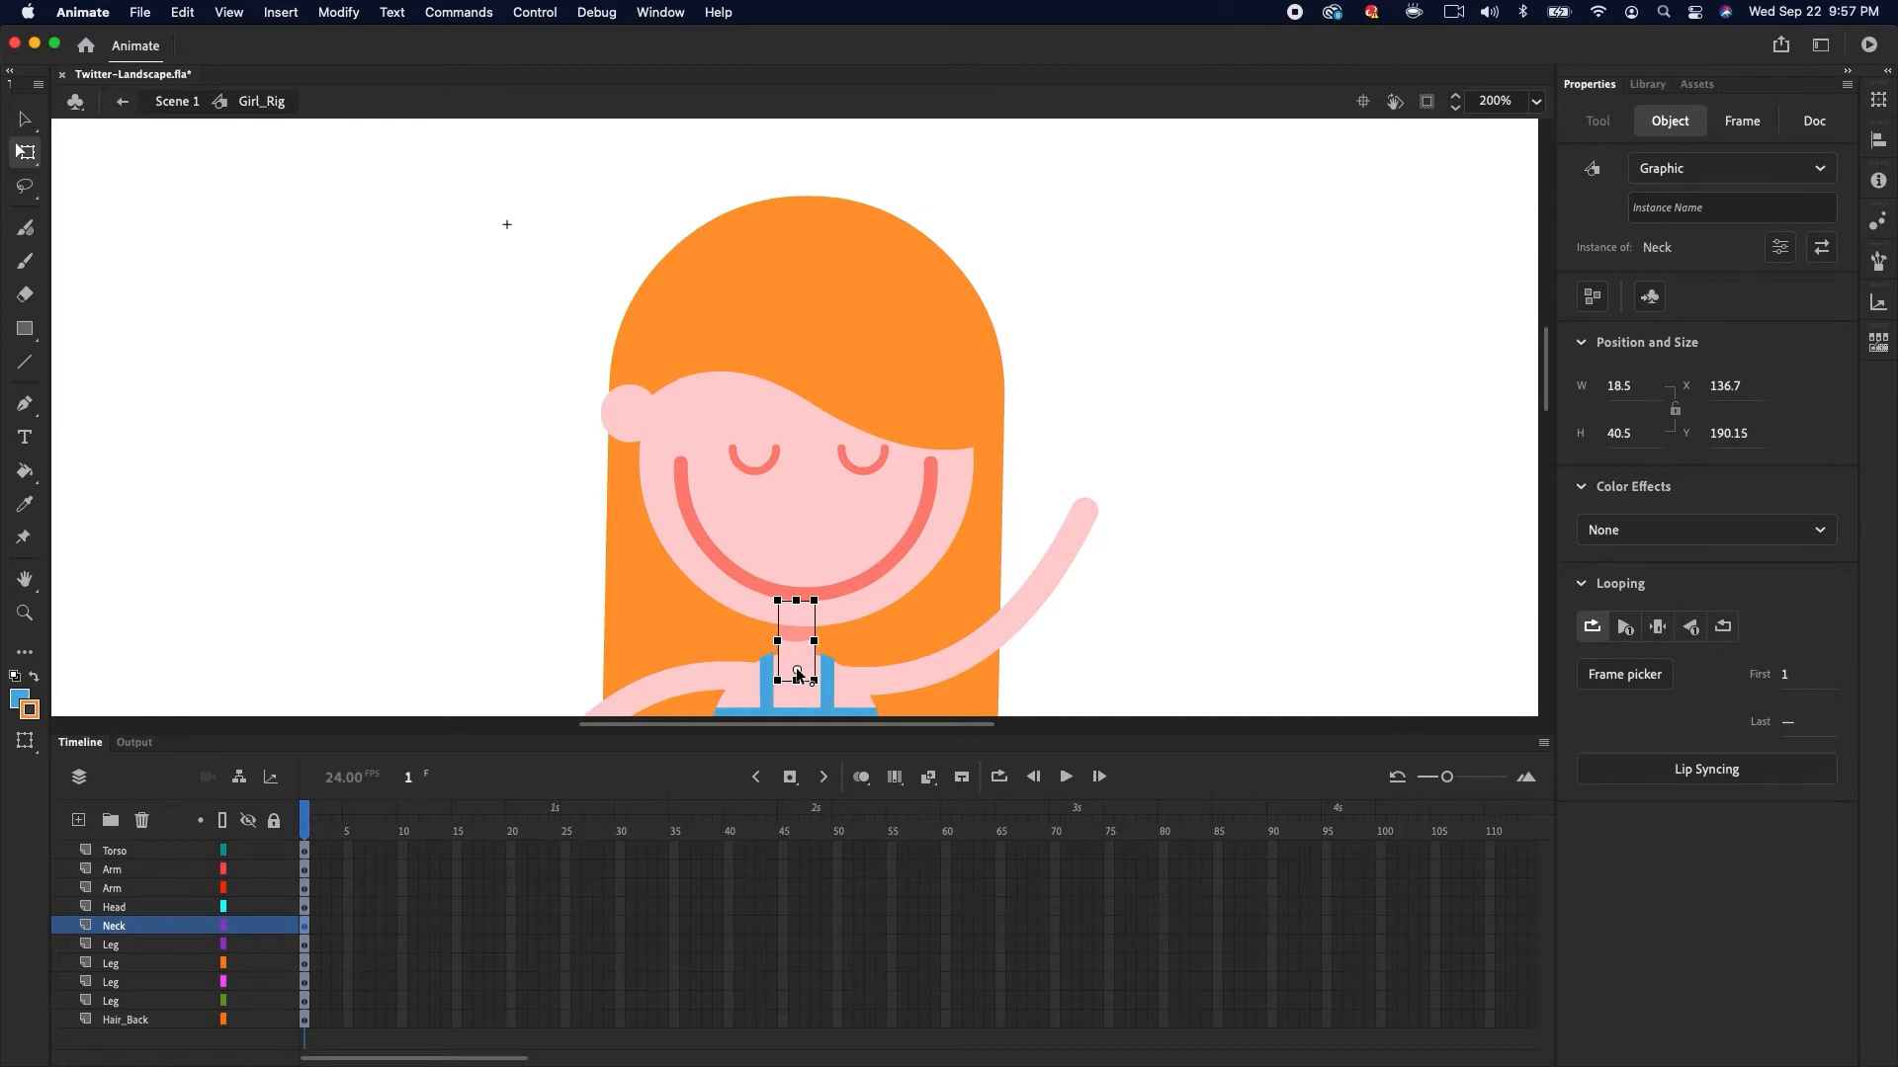
{"action": "left_click_drag", "start_coordinate": [828, 607], "coordinate": [828, 609]}
{"action": "key", "text": "super+z"}
{"action": "left_click_drag", "start_coordinate": [960, 649], "coordinate": [889, 325]}
{"action": "left_click", "coordinate": [784, 457]}
{"action": "key", "text": "super+z"}
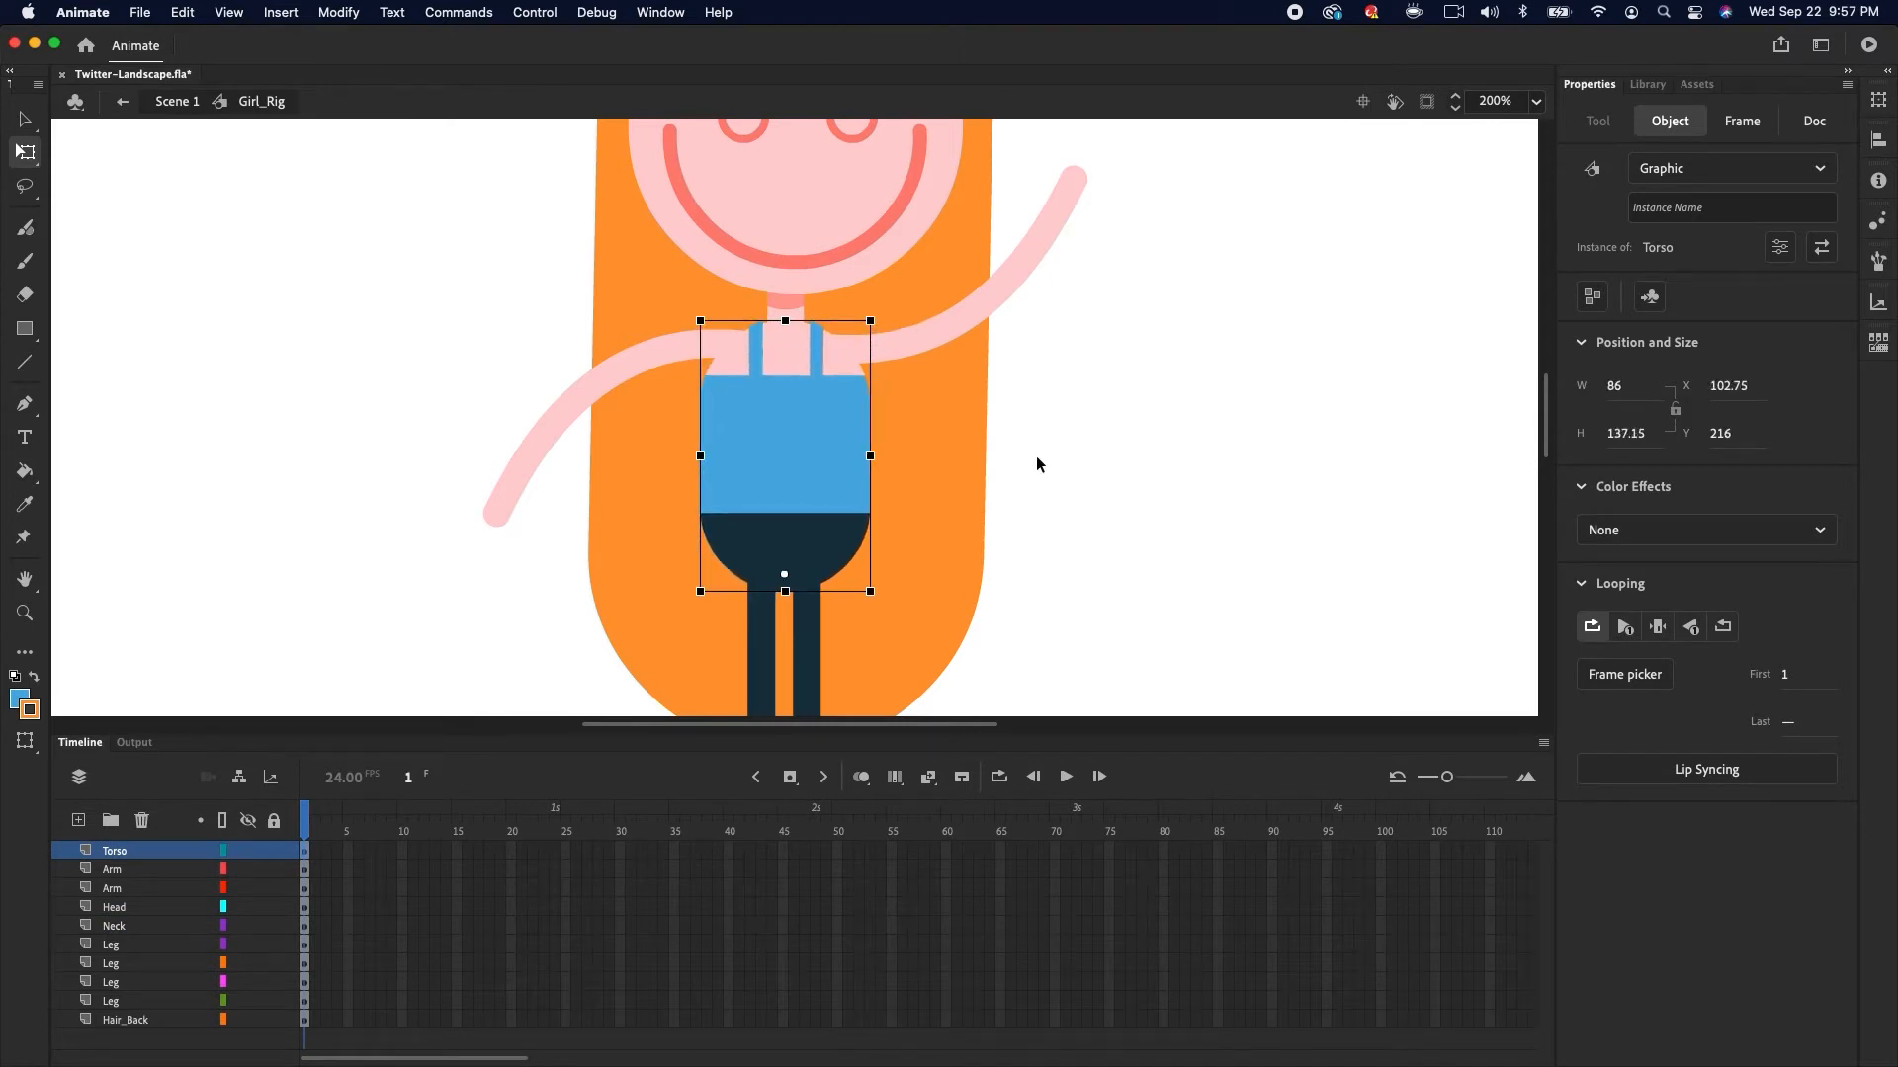
Test rotating the right leg and undo it
{"action": "left_click", "coordinate": [1036, 455]}
{"action": "left_click_drag", "start_coordinate": [930, 616], "coordinate": [893, 374]}
{"action": "scroll", "coordinate": [860, 371], "scroll_direction": "down", "scroll_amount": 3}
{"action": "left_click", "coordinate": [767, 519]}
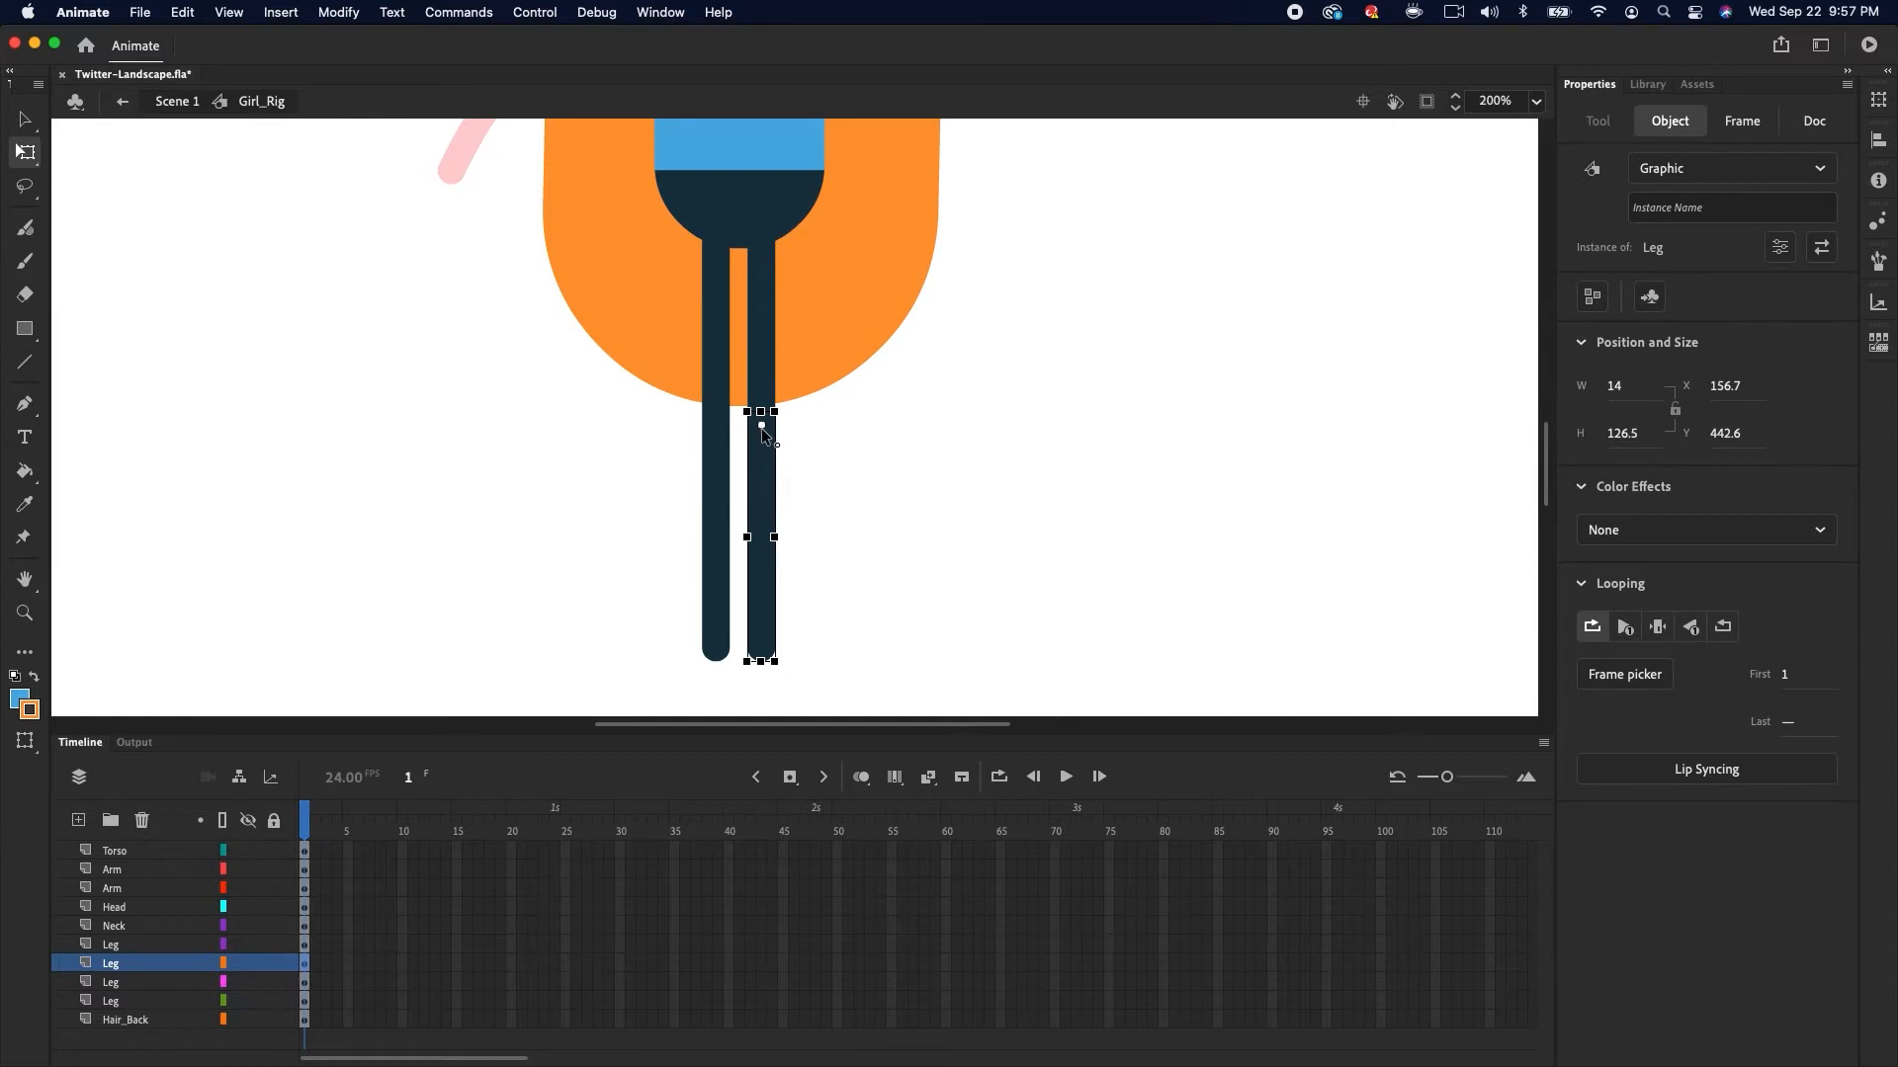
{"action": "left_click_drag", "start_coordinate": [787, 672], "coordinate": [900, 578]}
{"action": "key", "text": "super+z"}
Show the leg layers as outlines, select both legs and nudge them down slightly
{"action": "mouse_move", "coordinate": [233, 971]}
{"action": "left_mouse_down"}
{"action": "mouse_move", "coordinate": [229, 1003]}
{"action": "mouse_move", "coordinate": [230, 955]}
{"action": "left_mouse_up"}
{"action": "left_click_drag", "start_coordinate": [789, 469], "coordinate": [691, 544]}
{"action": "key", "text": "z"}
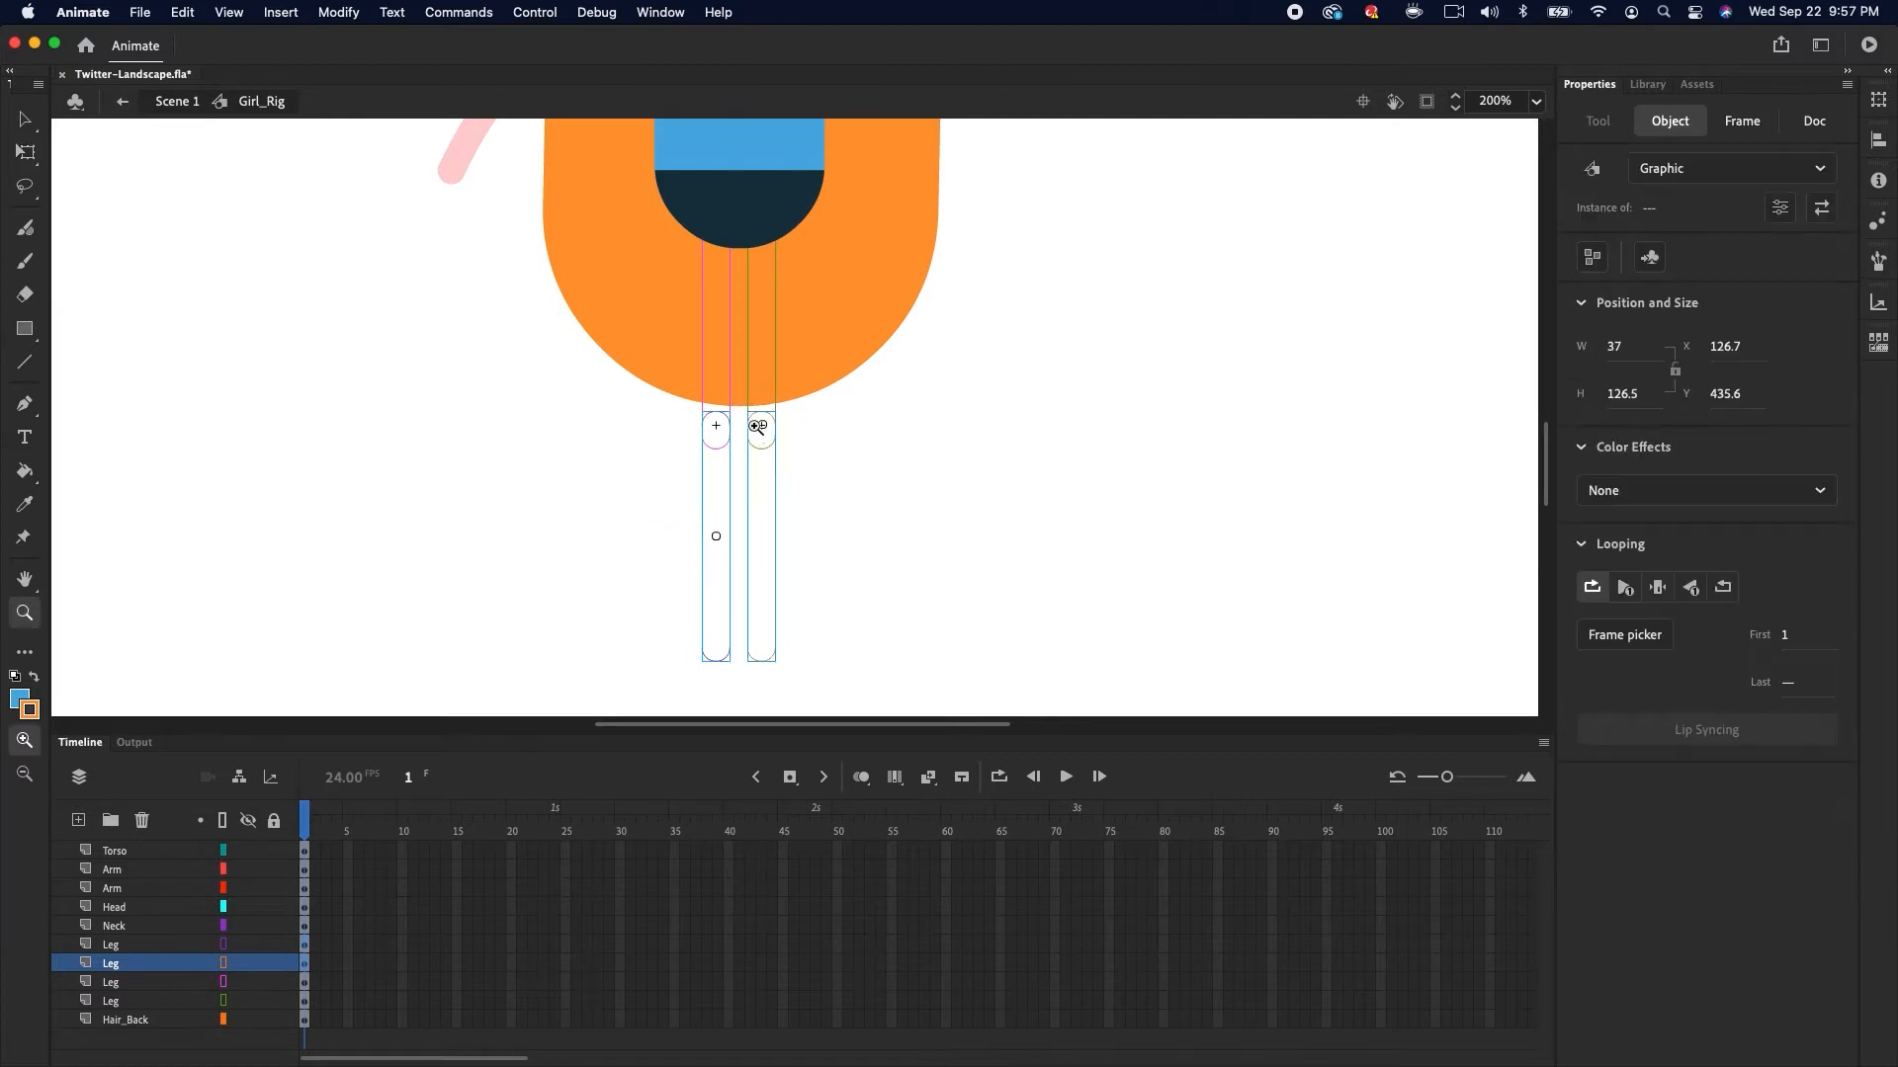
{"action": "left_click", "coordinate": [759, 429]}
{"action": "key", "text": "Down"}
{"action": "key", "text": "Down"}
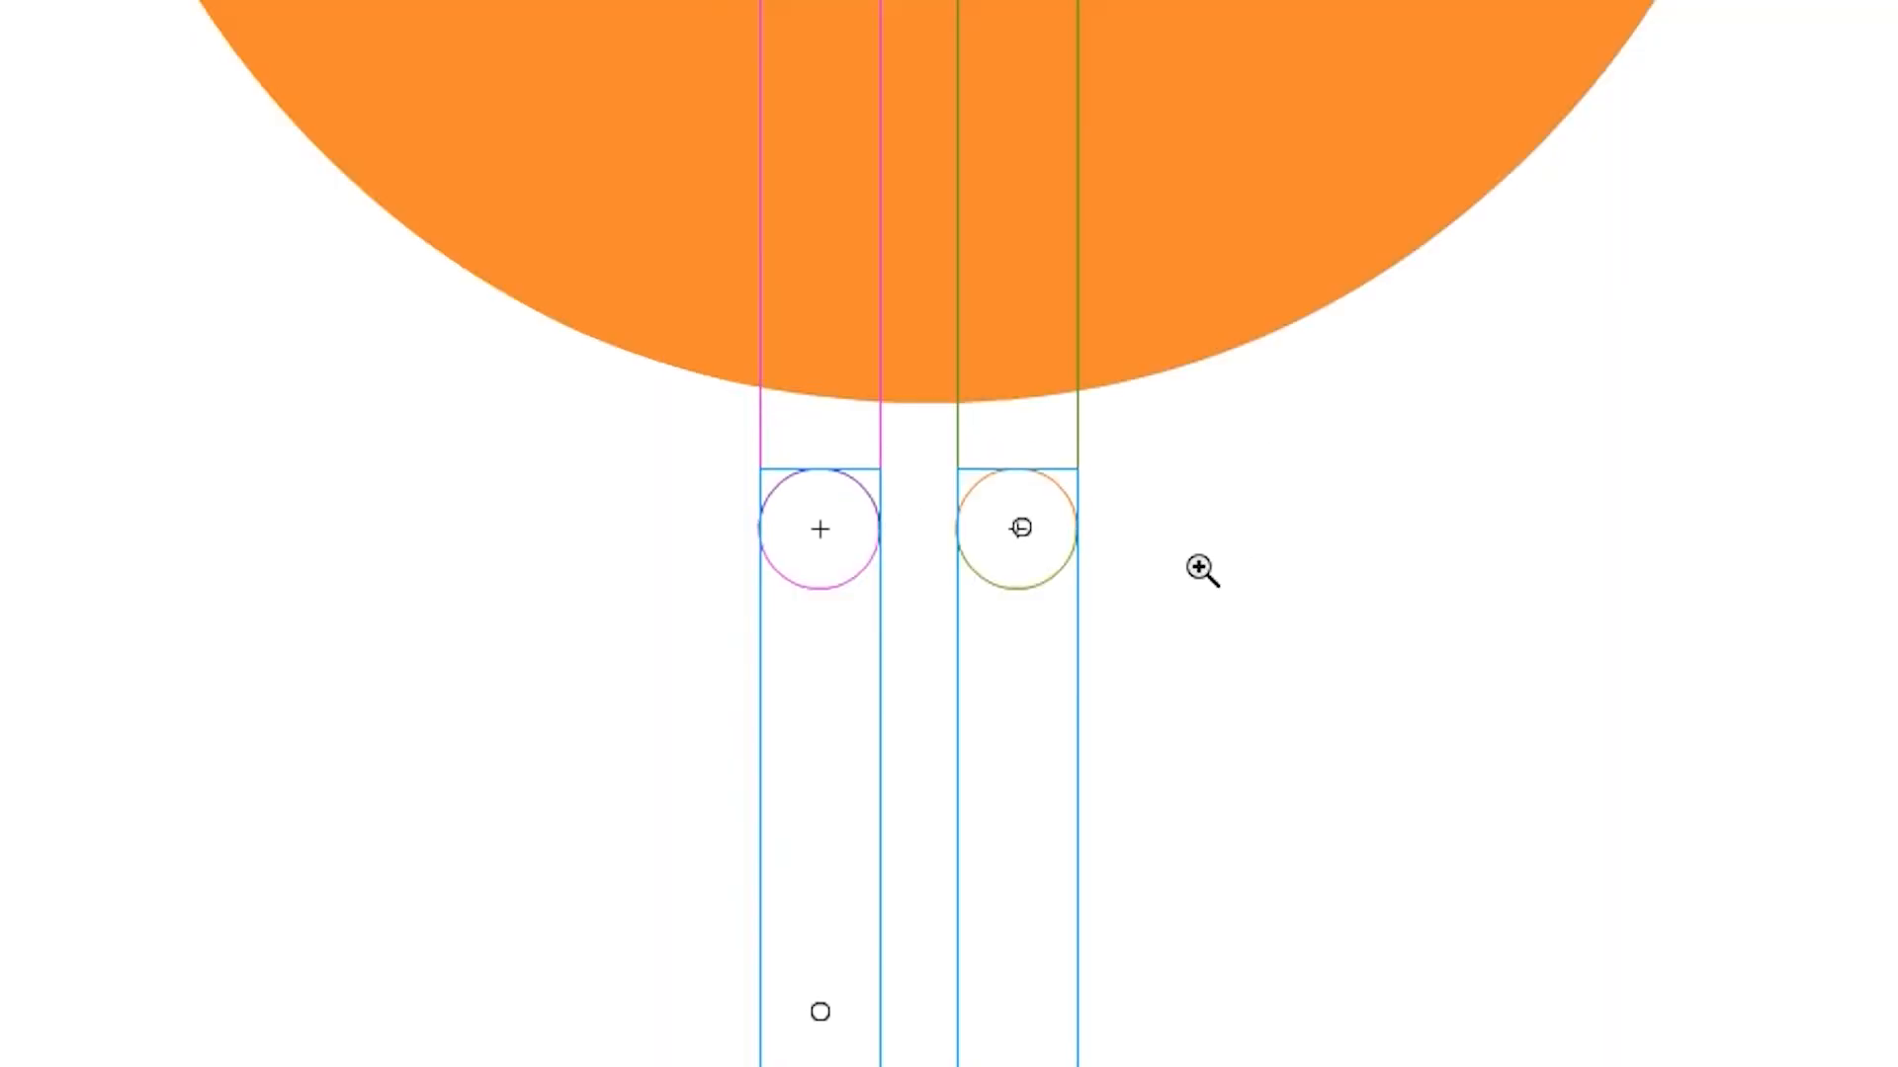
{"action": "key", "text": "v"}
{"action": "key", "text": "super+minus"}
Try rotating the right leg outward at the hip with Free Transform, then rotate it back
{"action": "left_click", "coordinate": [898, 478]}
{"action": "left_click", "coordinate": [822, 667]}
{"action": "key", "text": "q"}
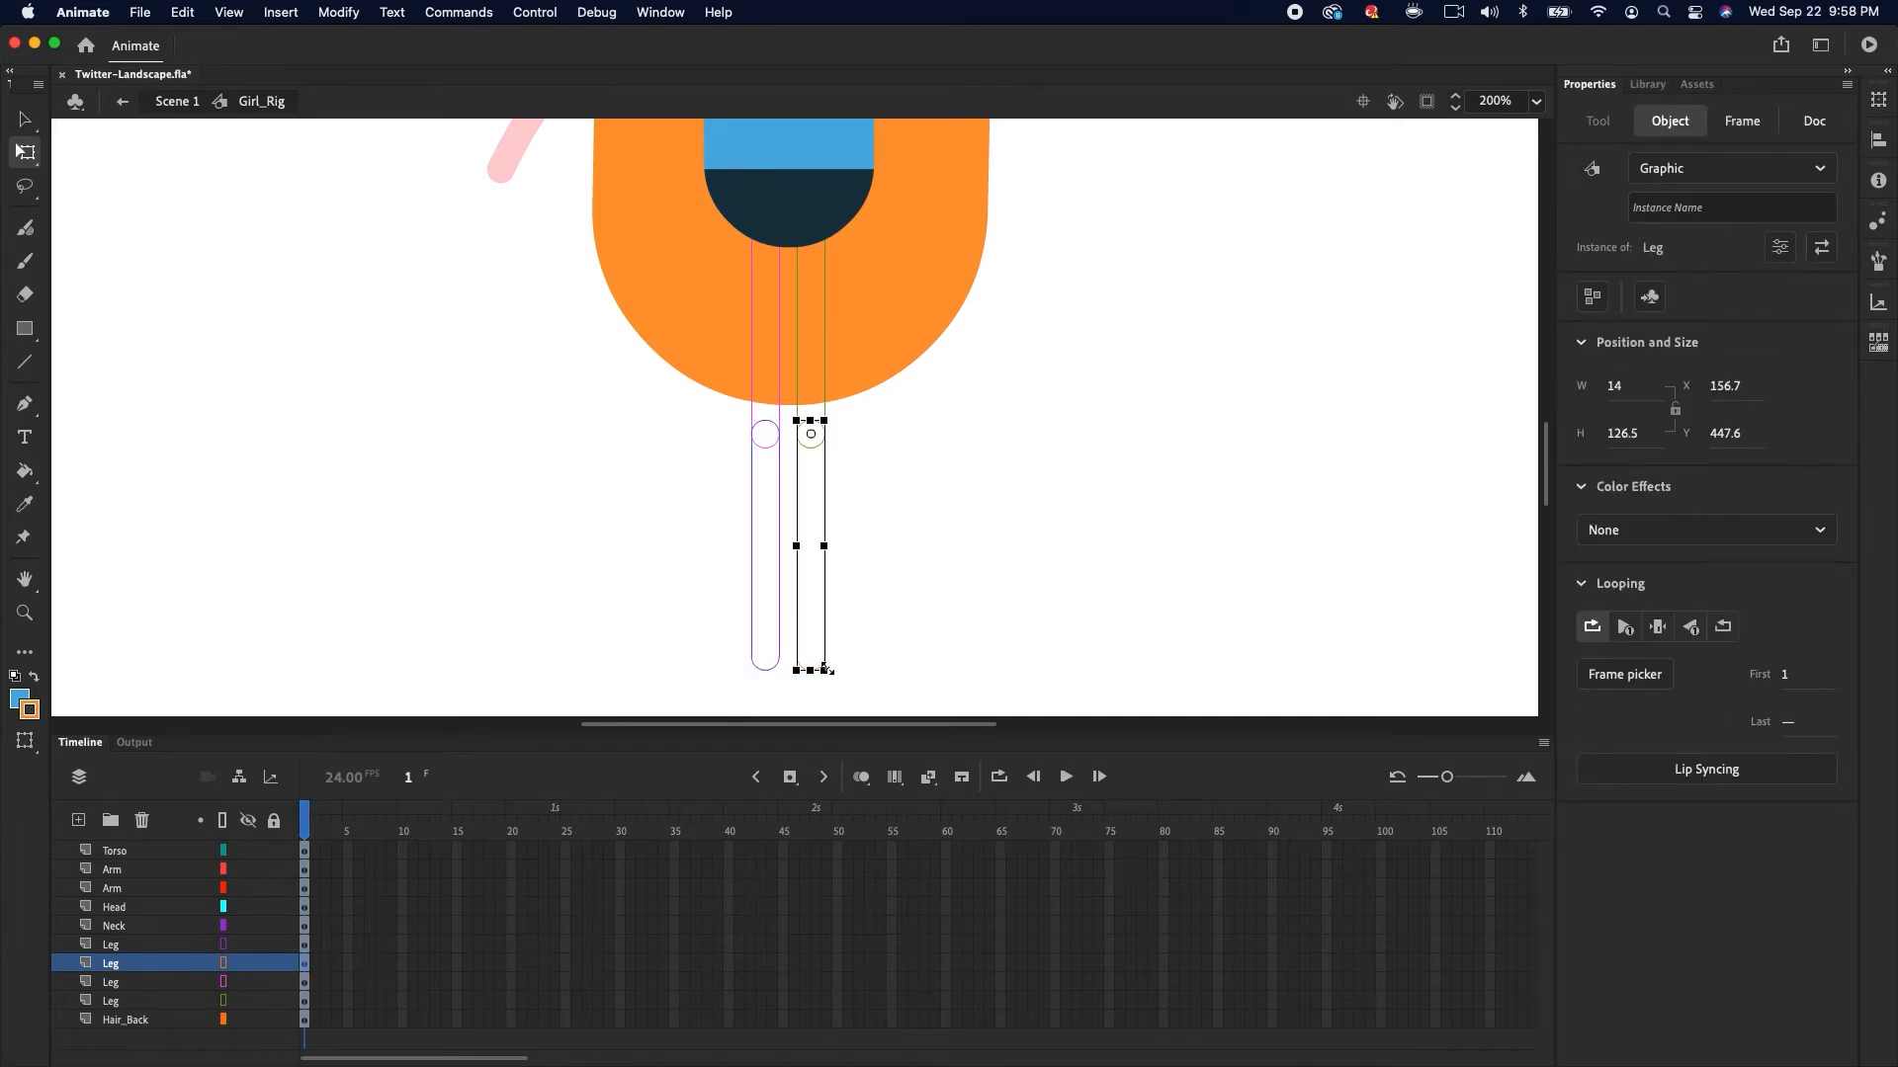
{"action": "left_click_drag", "start_coordinate": [834, 681], "coordinate": [977, 501]}
{"action": "left_click_drag", "start_coordinate": [225, 946], "coordinate": [229, 1002]}
{"action": "left_click", "coordinate": [761, 617]}
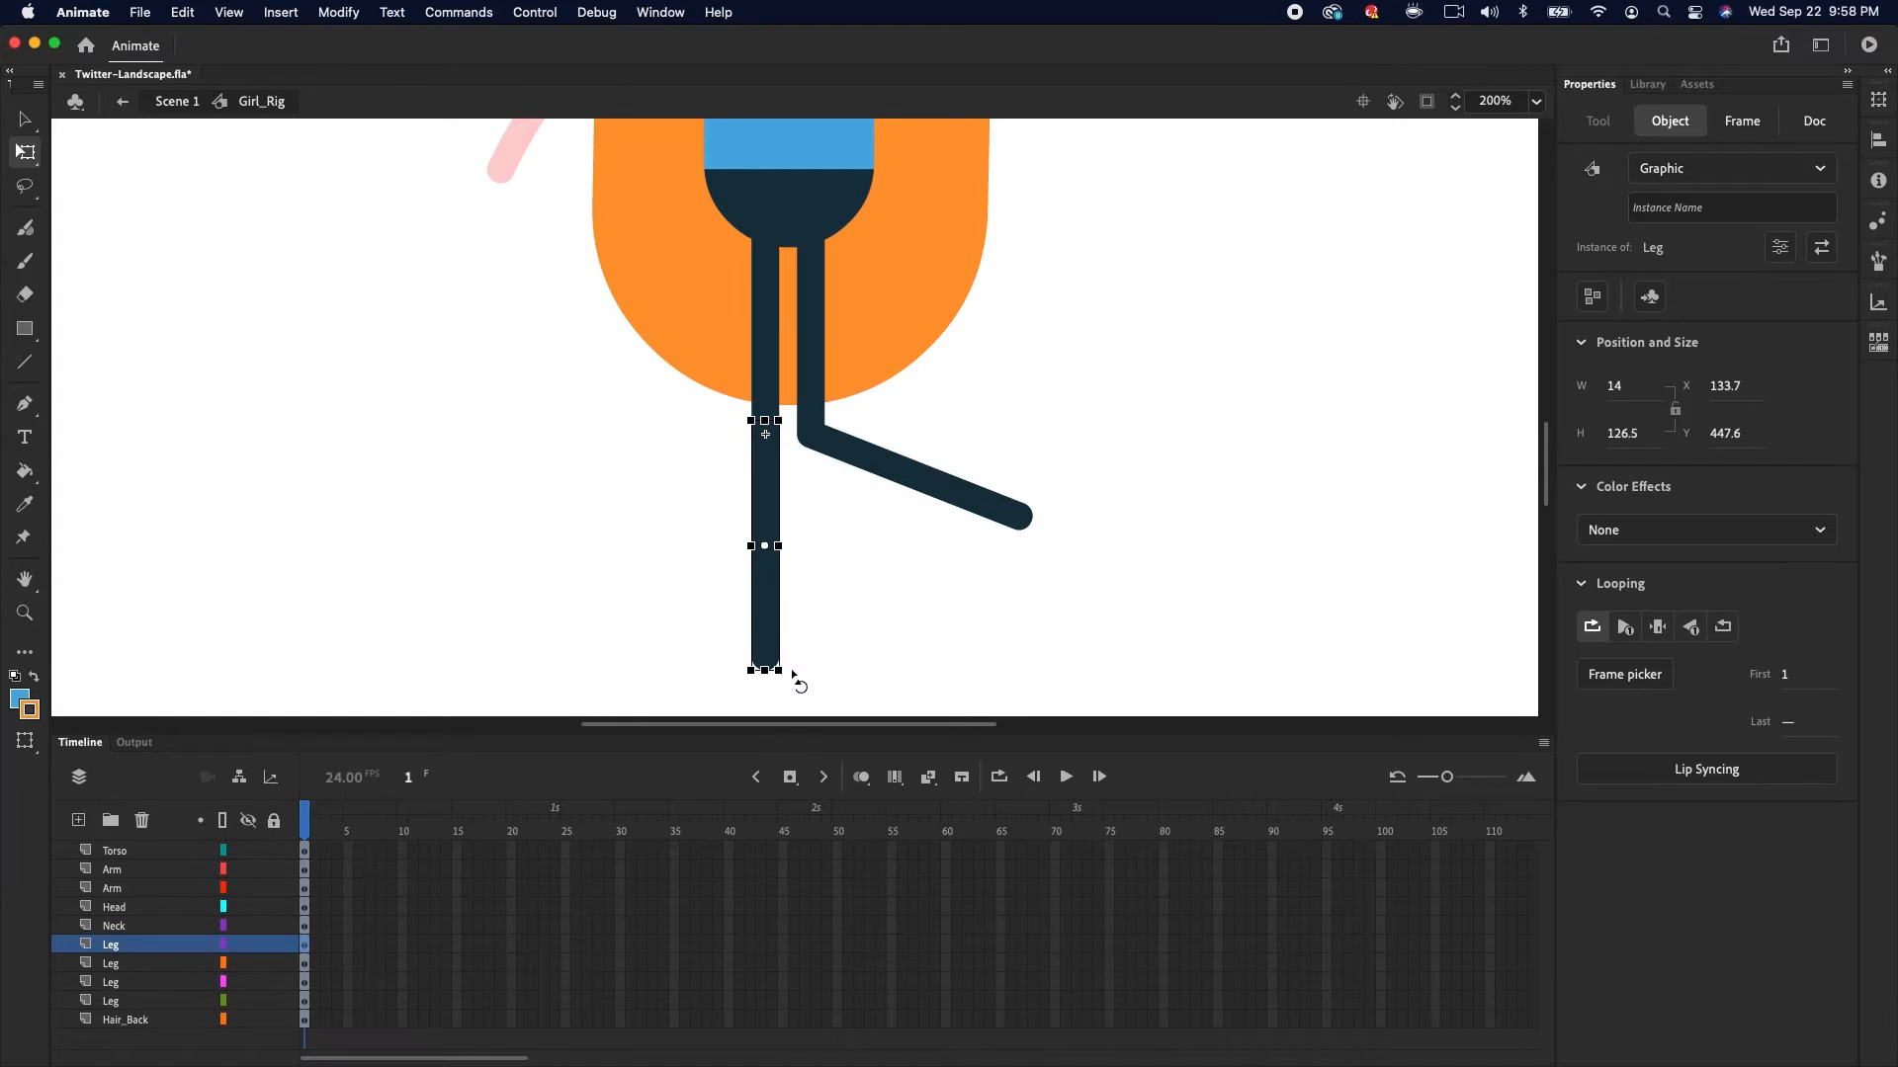
{"action": "key", "text": "k"}
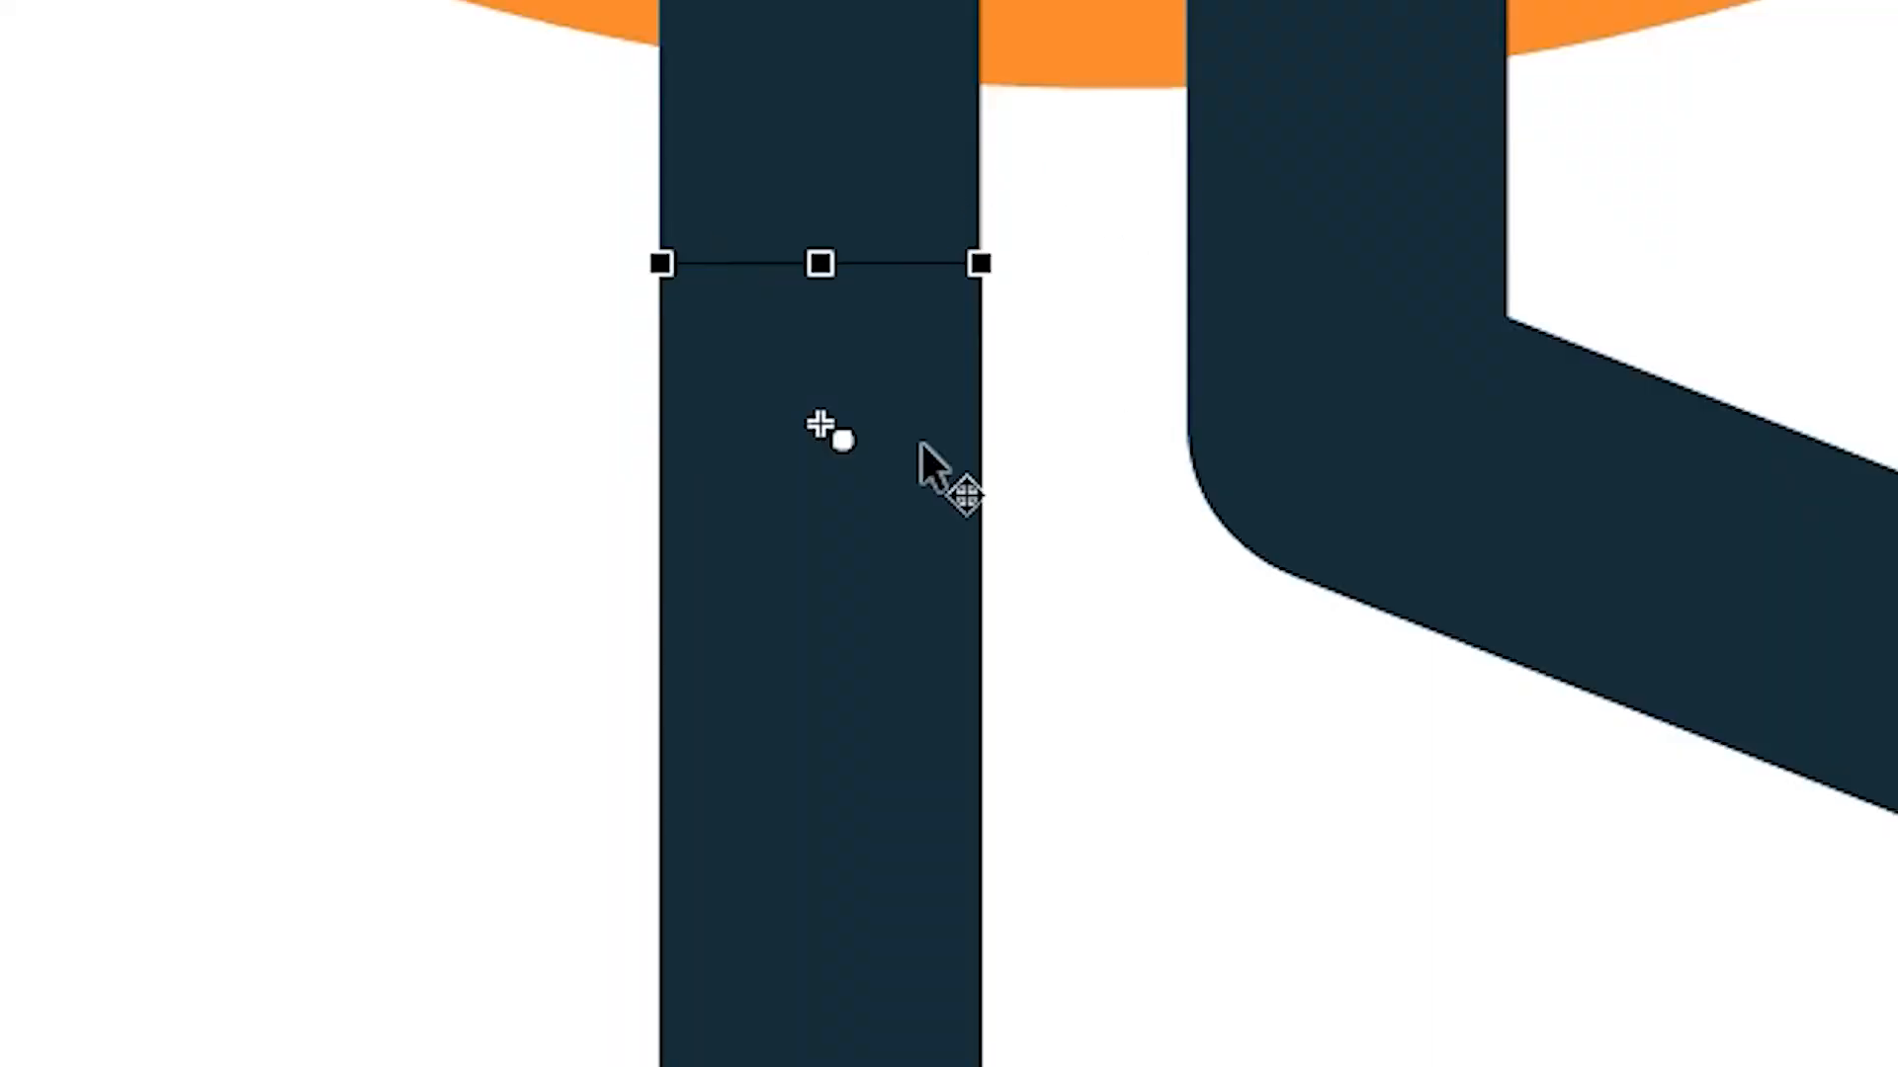
{"action": "left_click_drag", "start_coordinate": [1034, 286], "coordinate": [900, 222]}
{"action": "key", "text": "super+z"}
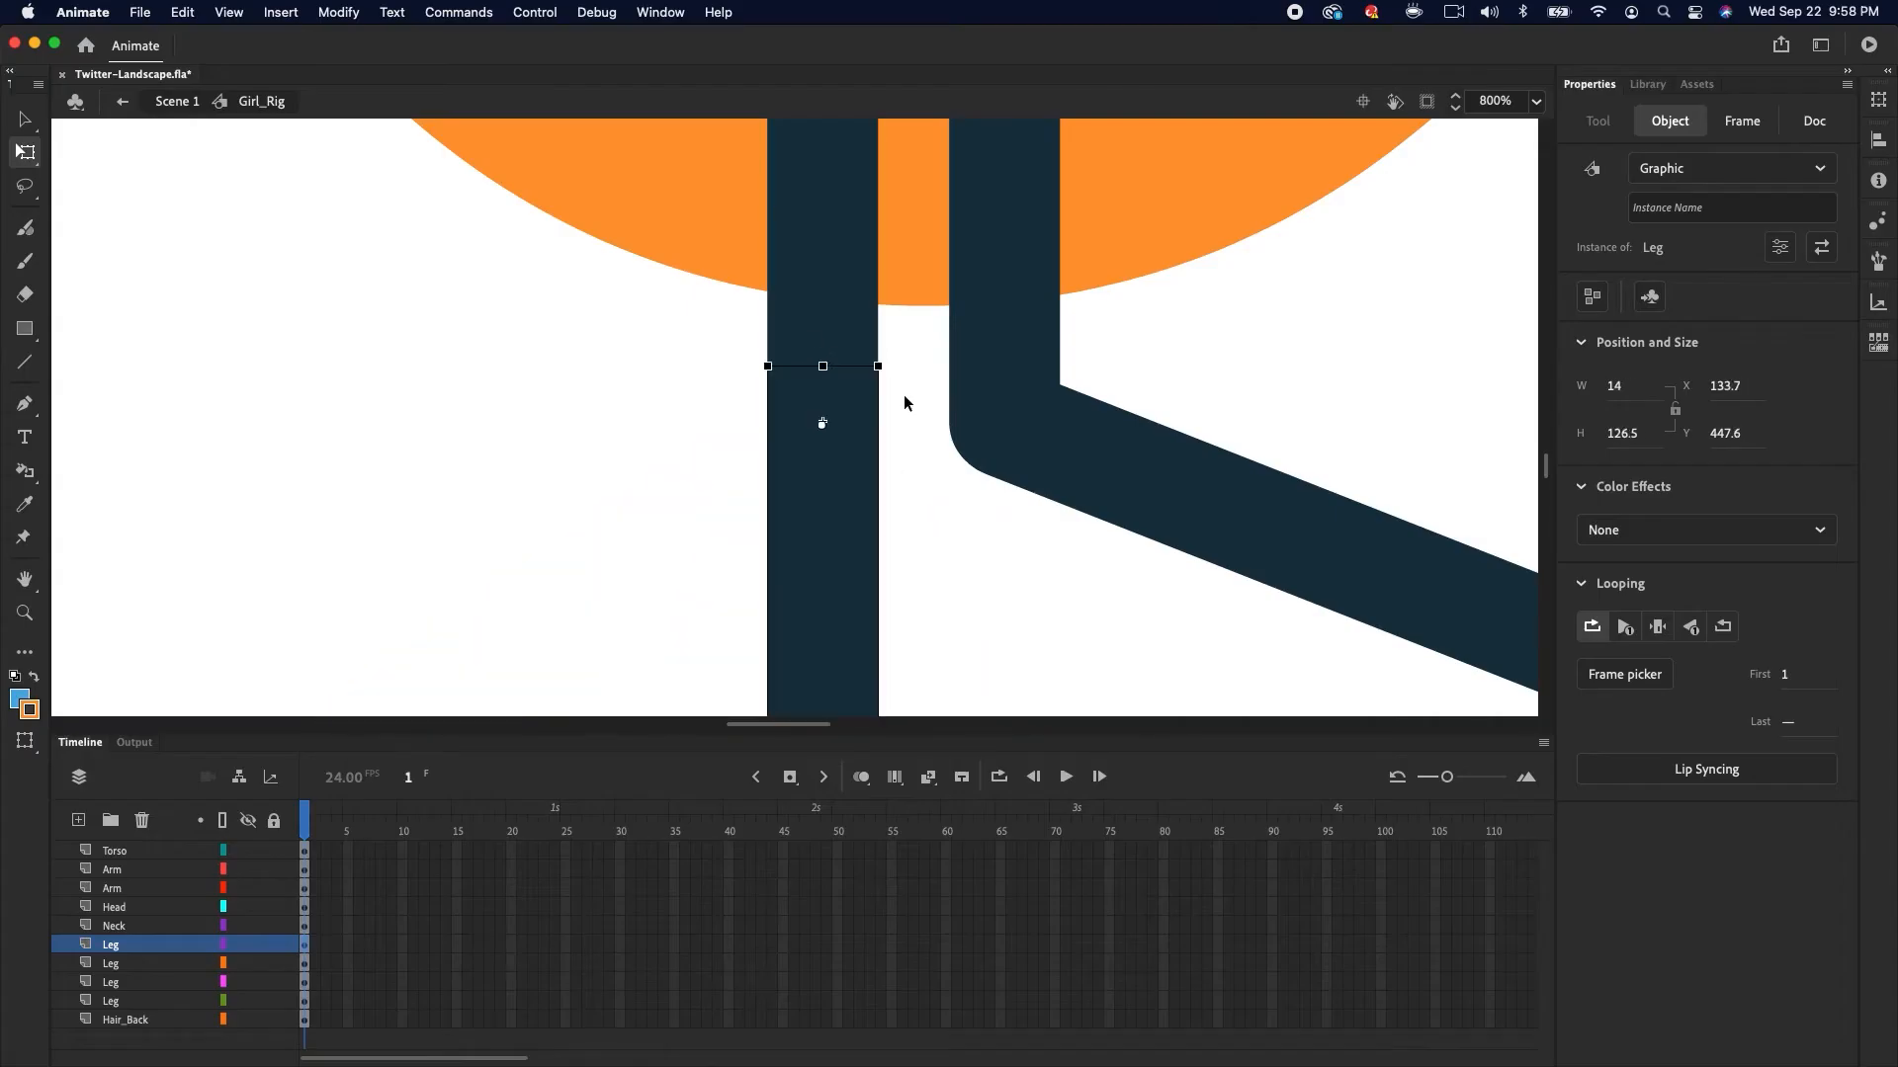
{"action": "key", "text": "super+minus"}
{"action": "key", "text": "super+minus"}
{"action": "left_click", "coordinate": [1054, 507]}
{"action": "left_click_drag", "start_coordinate": [1086, 494], "coordinate": [888, 720]}
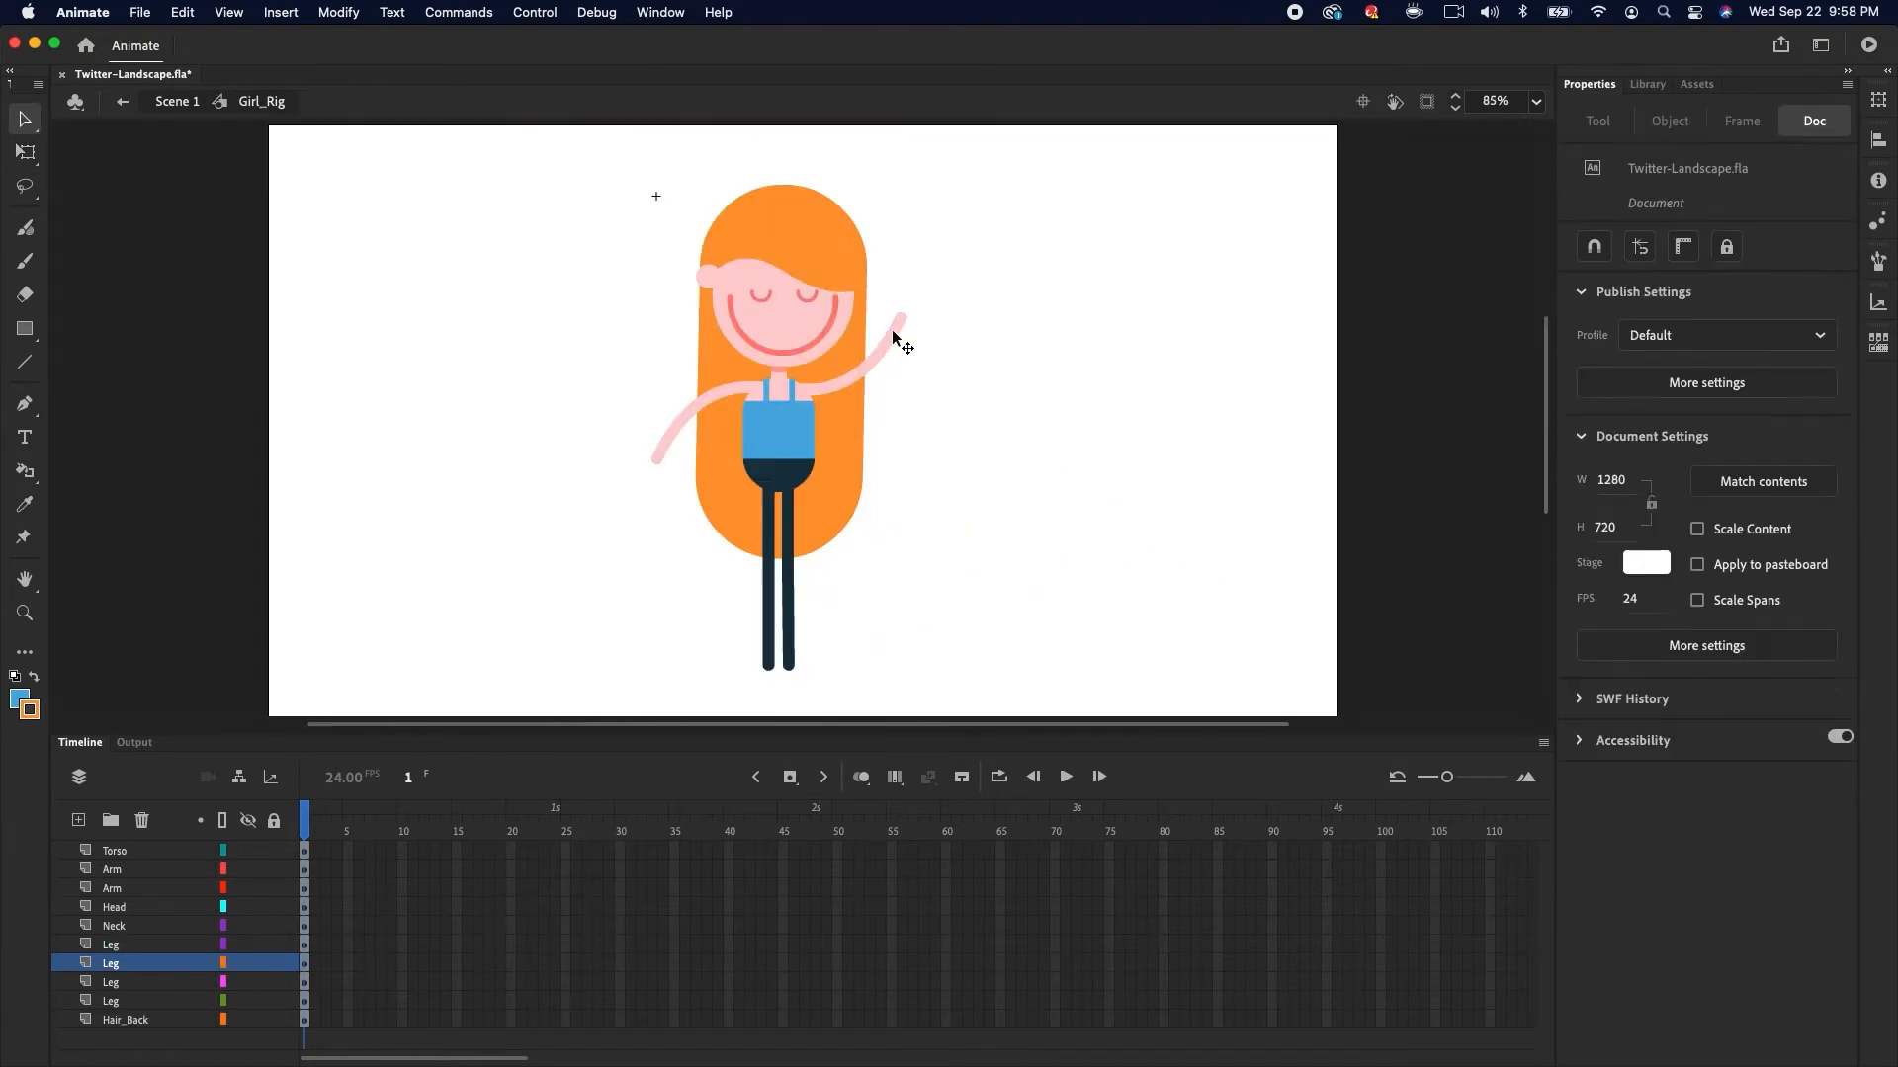
Select the arms with Free Transform and test rotating the raised arm slightly
{"action": "left_click", "coordinate": [894, 338]}
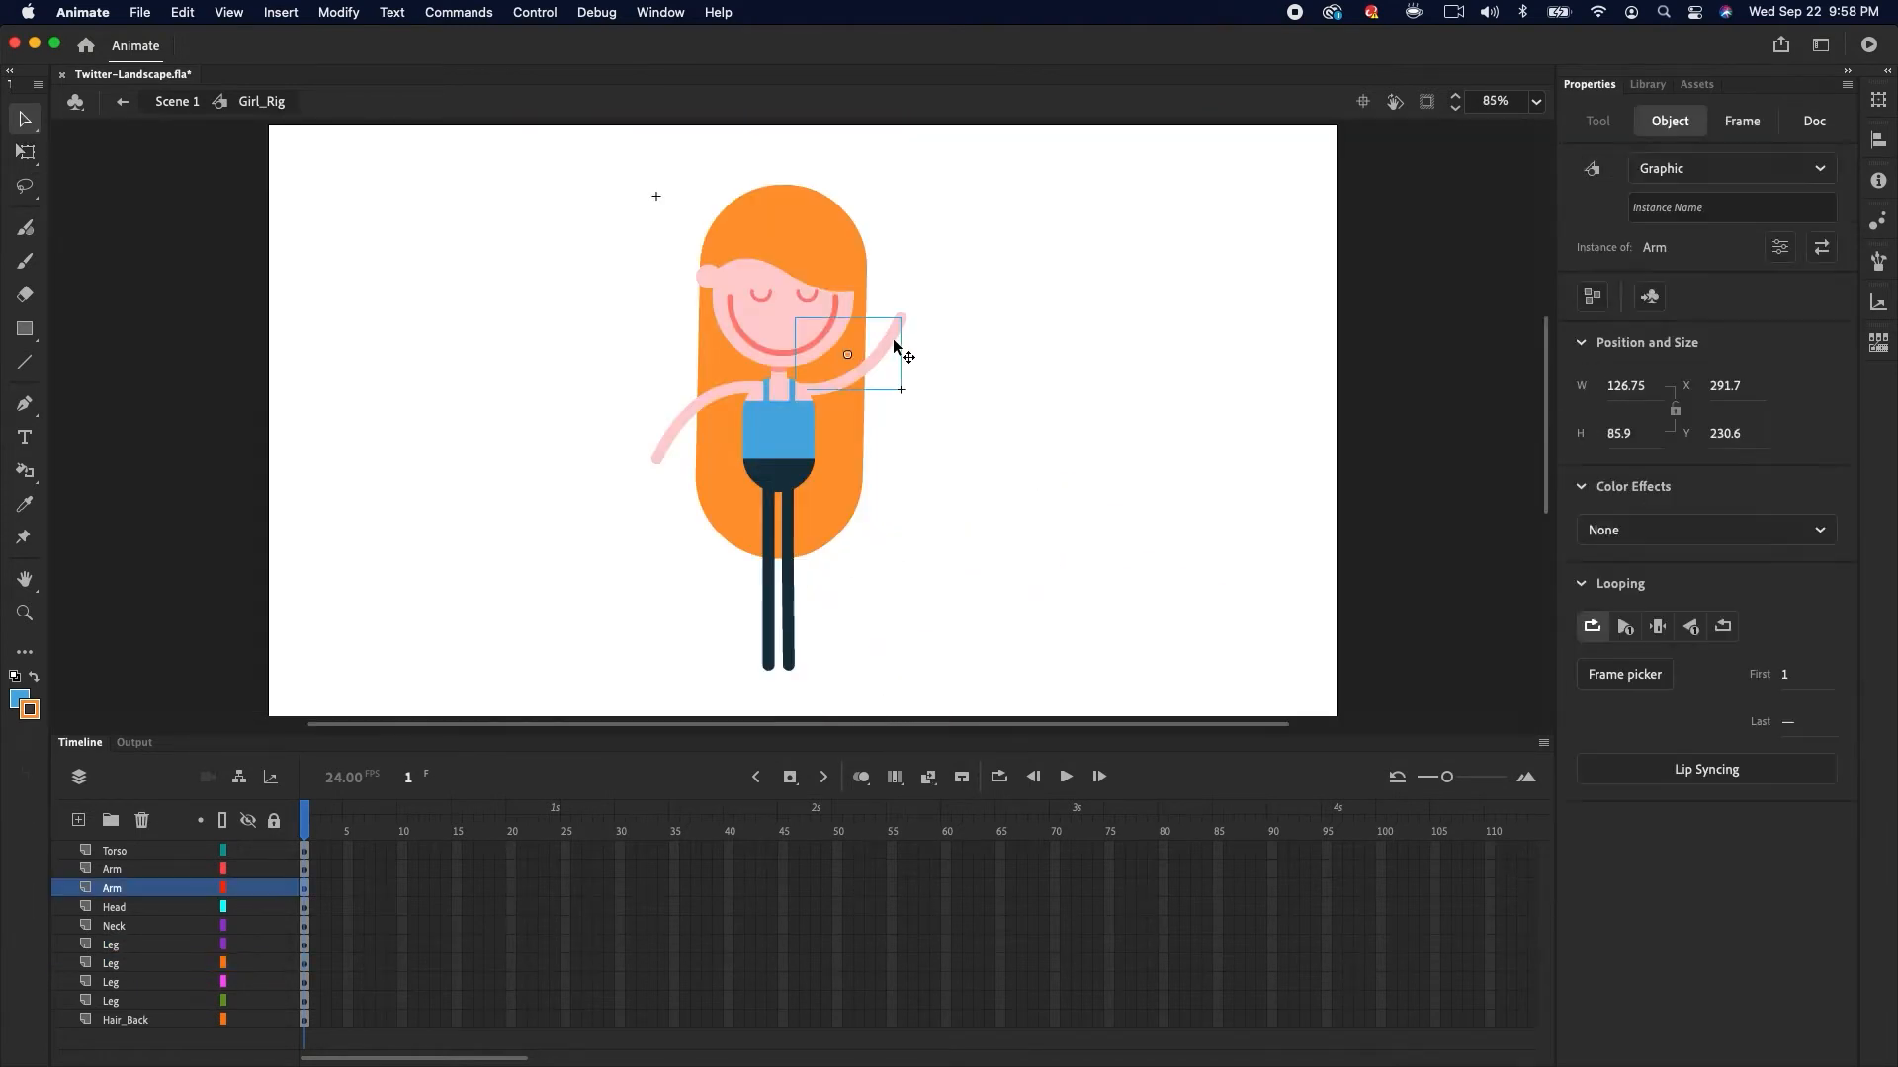
{"action": "key", "text": "q"}
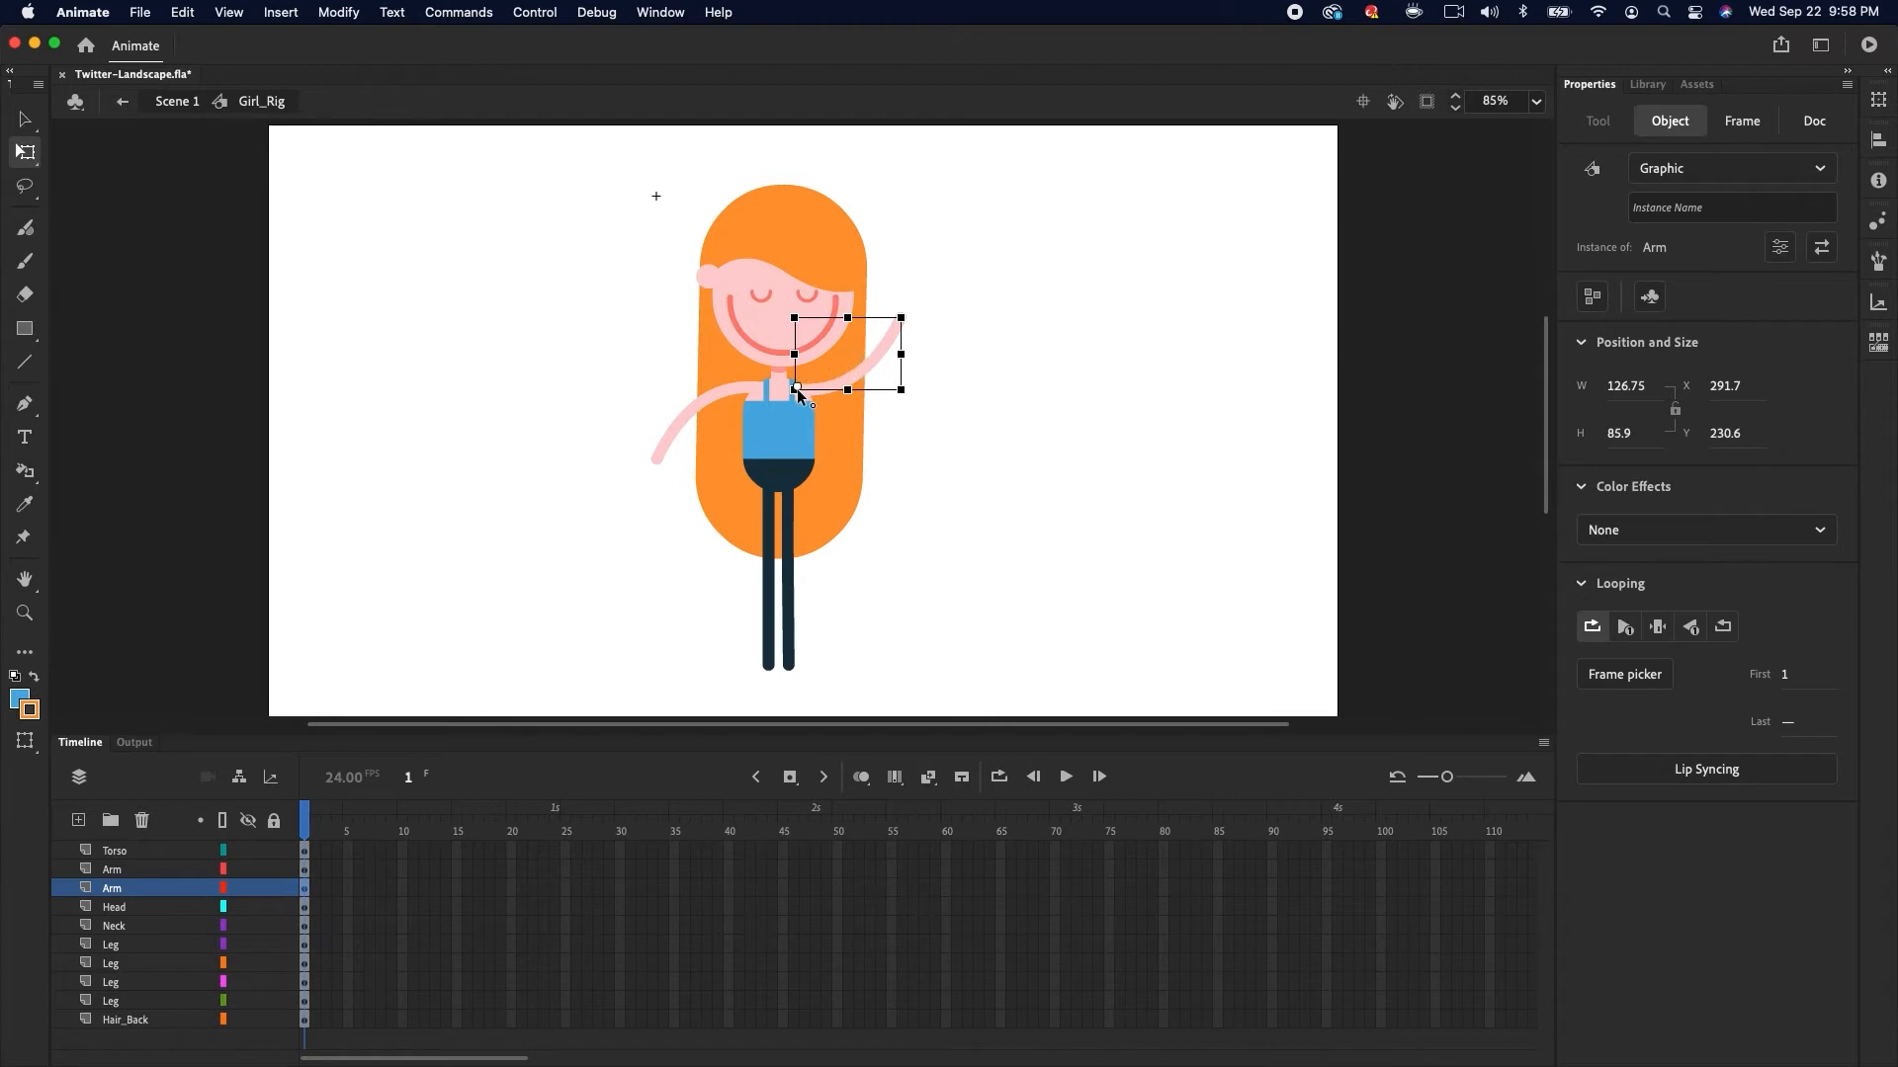
{"action": "left_click", "coordinate": [696, 419]}
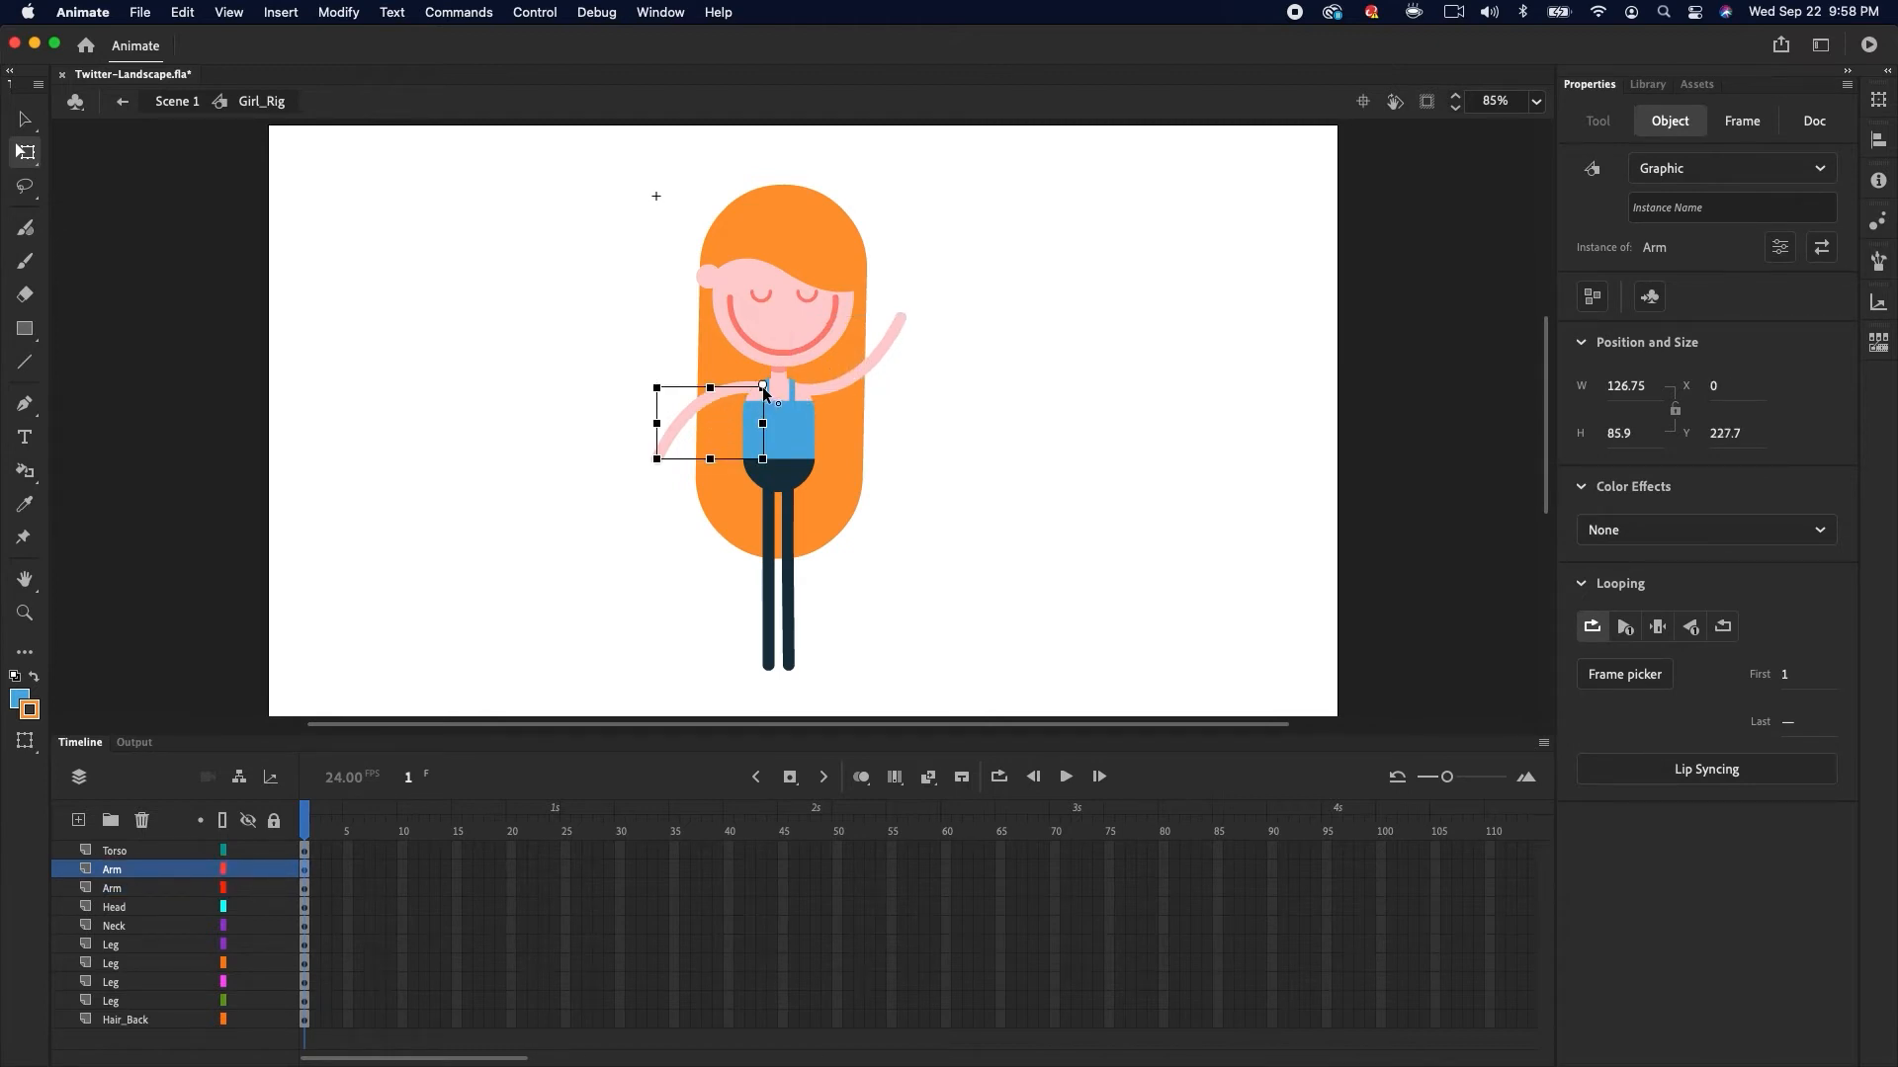
{"action": "mouse_move", "coordinate": [659, 474]}
{"action": "left_mouse_down"}
{"action": "mouse_move", "coordinate": [676, 542]}
{"action": "mouse_move", "coordinate": [652, 479]}
{"action": "left_mouse_up"}
{"action": "left_click", "coordinate": [888, 349]}
{"action": "left_click_drag", "start_coordinate": [917, 323], "coordinate": [920, 326]}
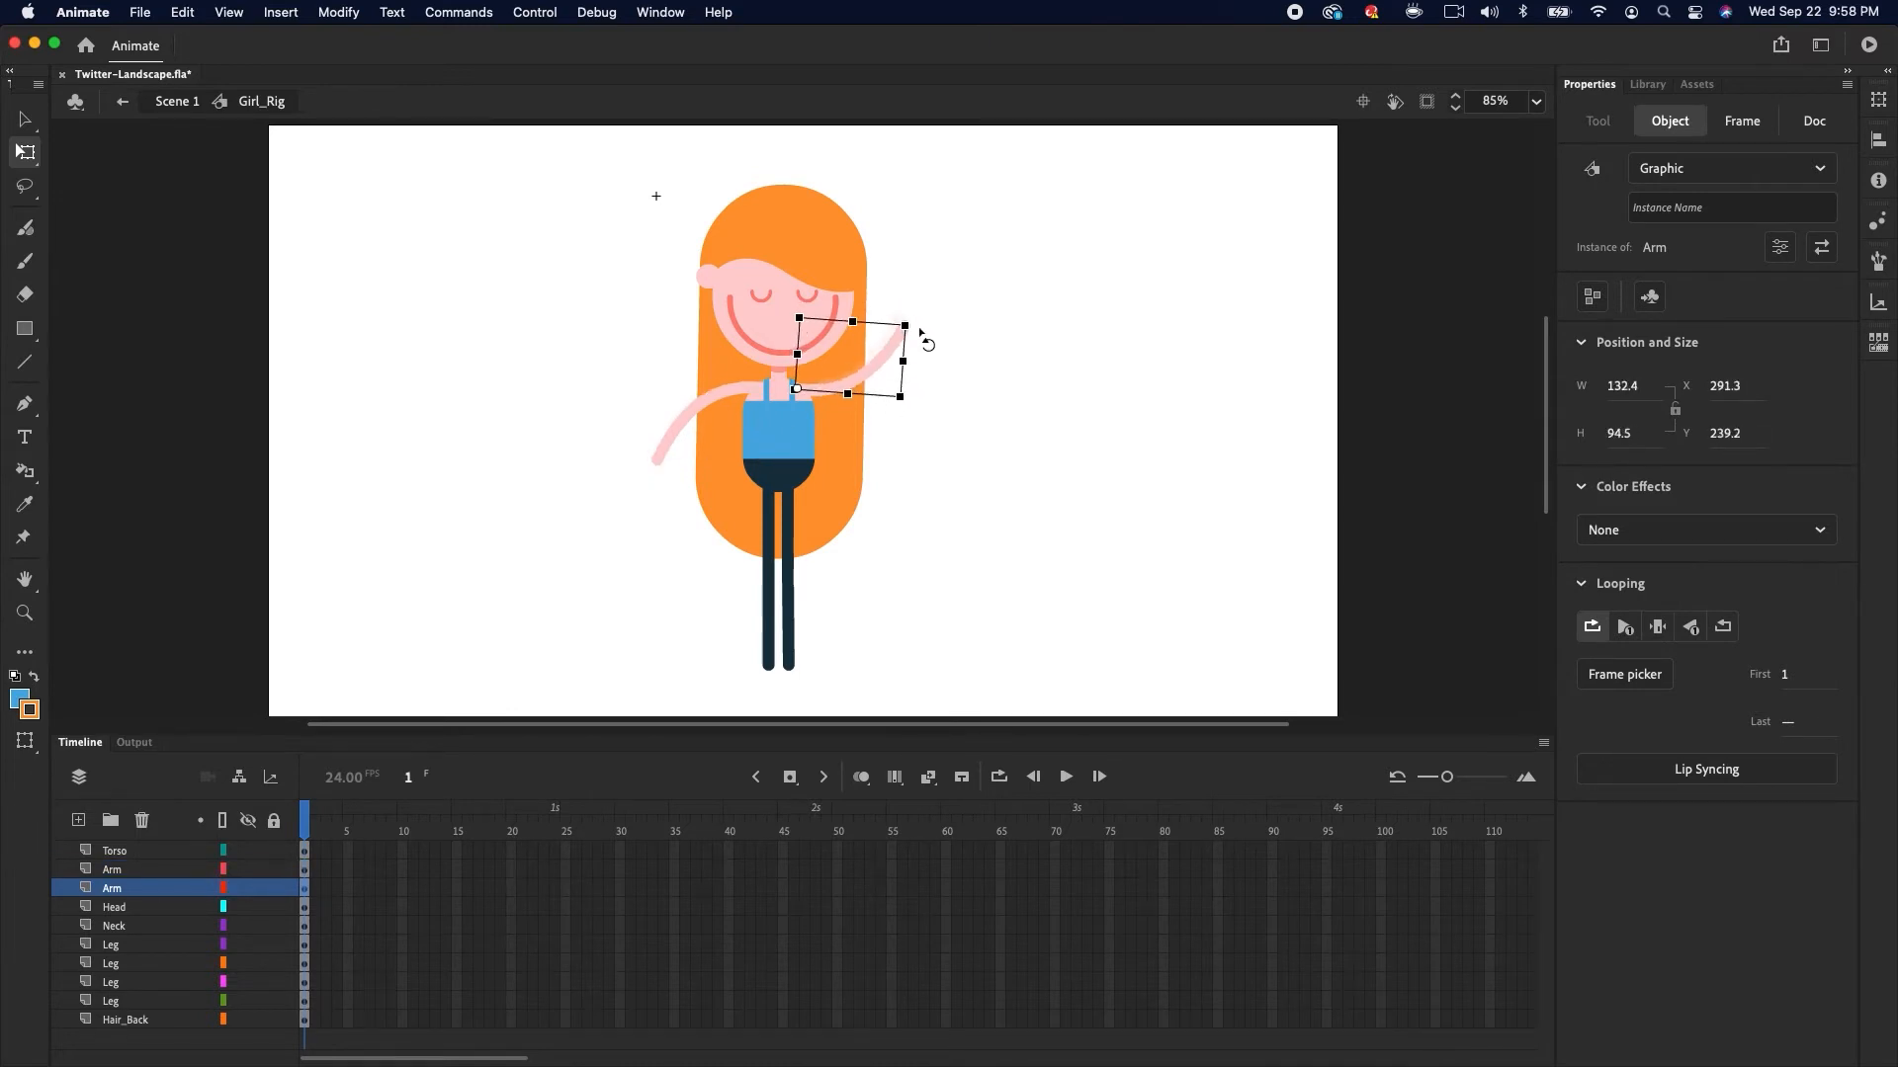
{"action": "left_click", "coordinate": [949, 289]}
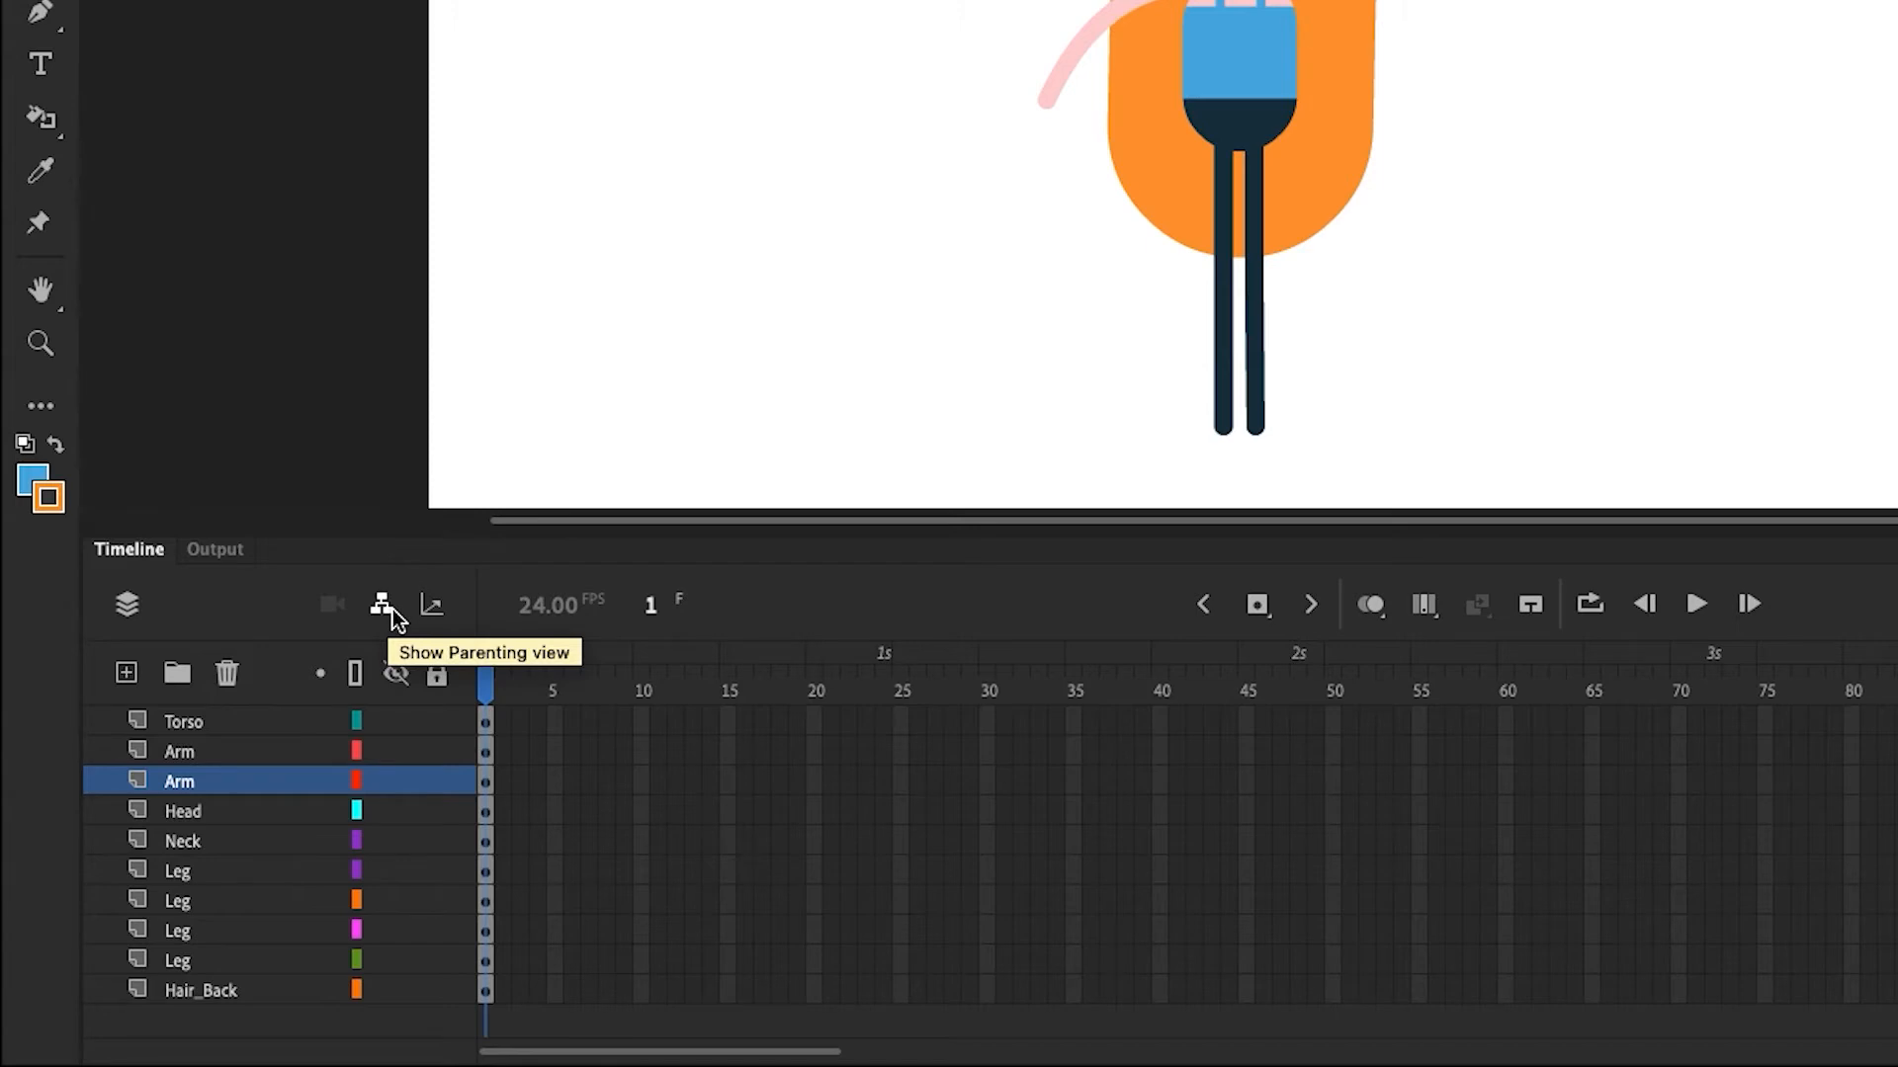
Show the timeline's parenting view, widen it, and parent the Neck layer to the Torso
{"action": "left_click", "coordinate": [392, 610]}
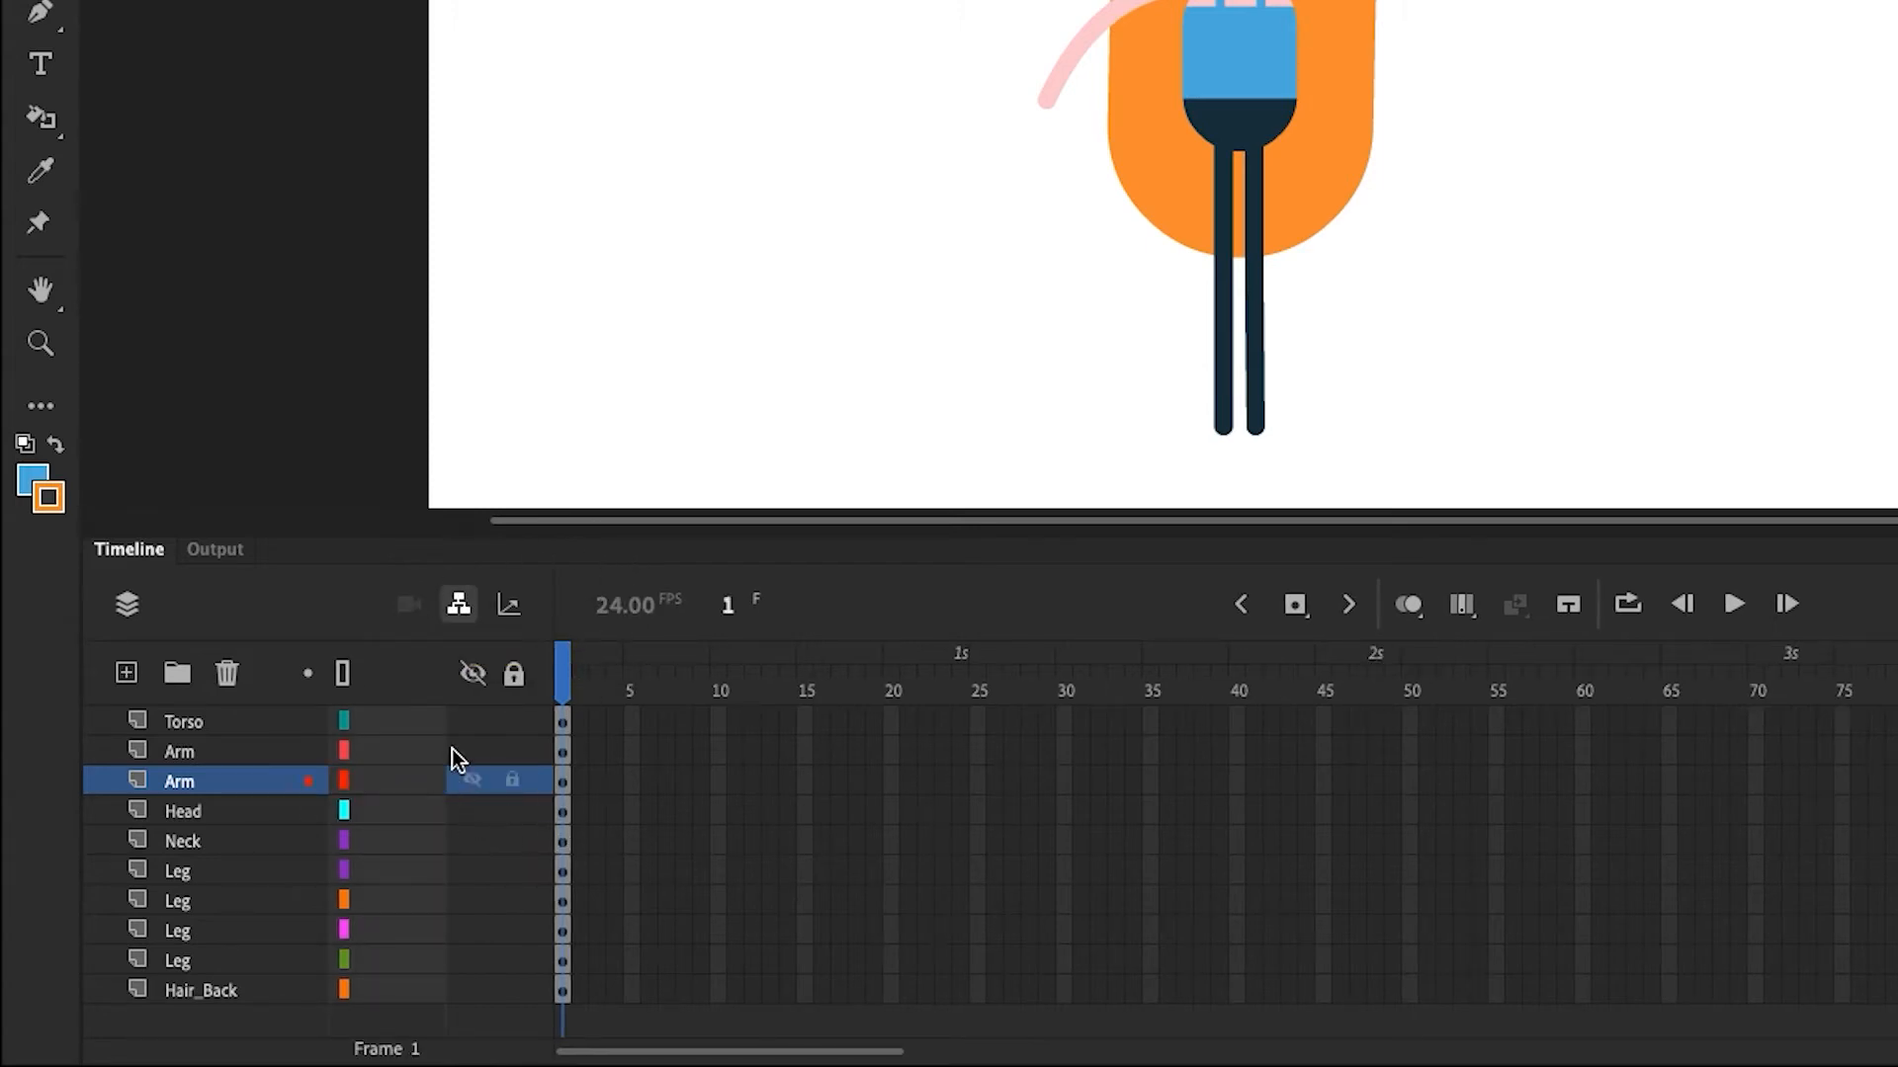
{"action": "left_click_drag", "start_coordinate": [552, 754], "coordinate": [622, 750]}
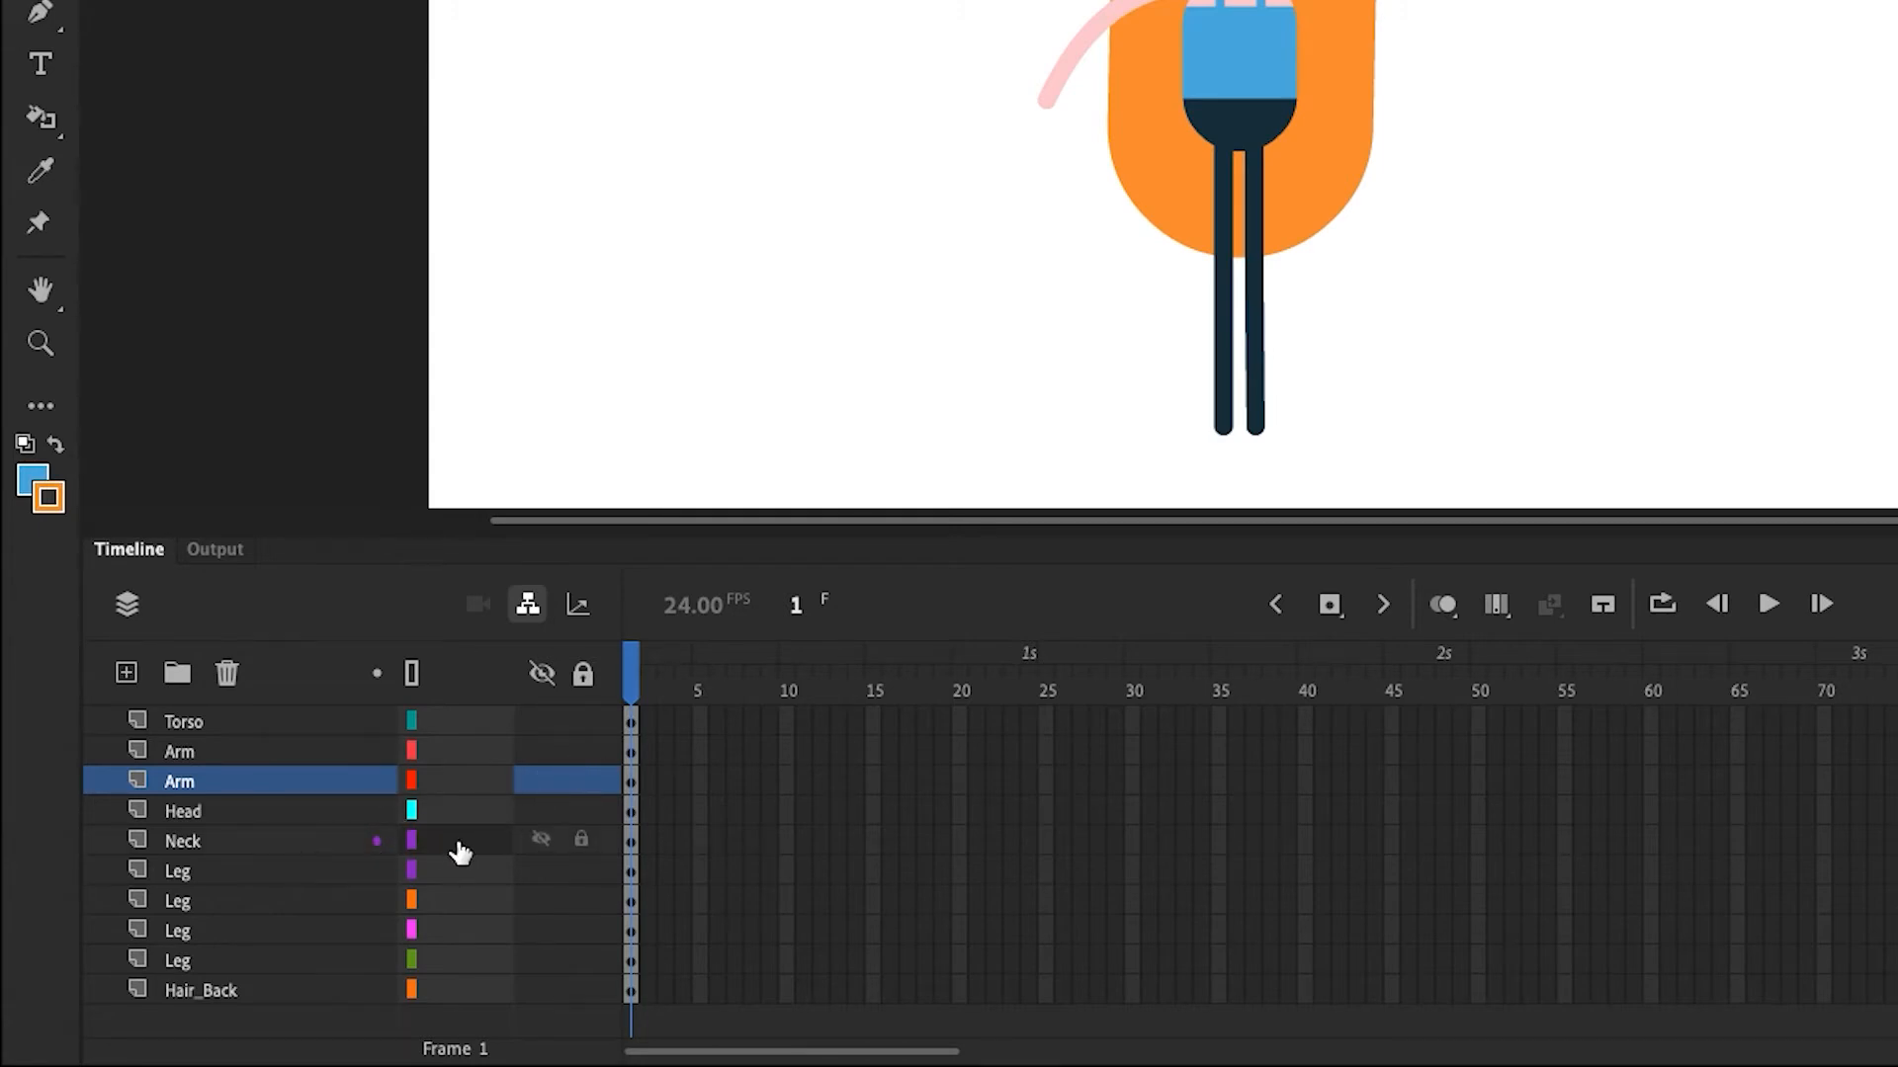
{"action": "left_click_drag", "start_coordinate": [460, 852], "coordinate": [461, 739]}
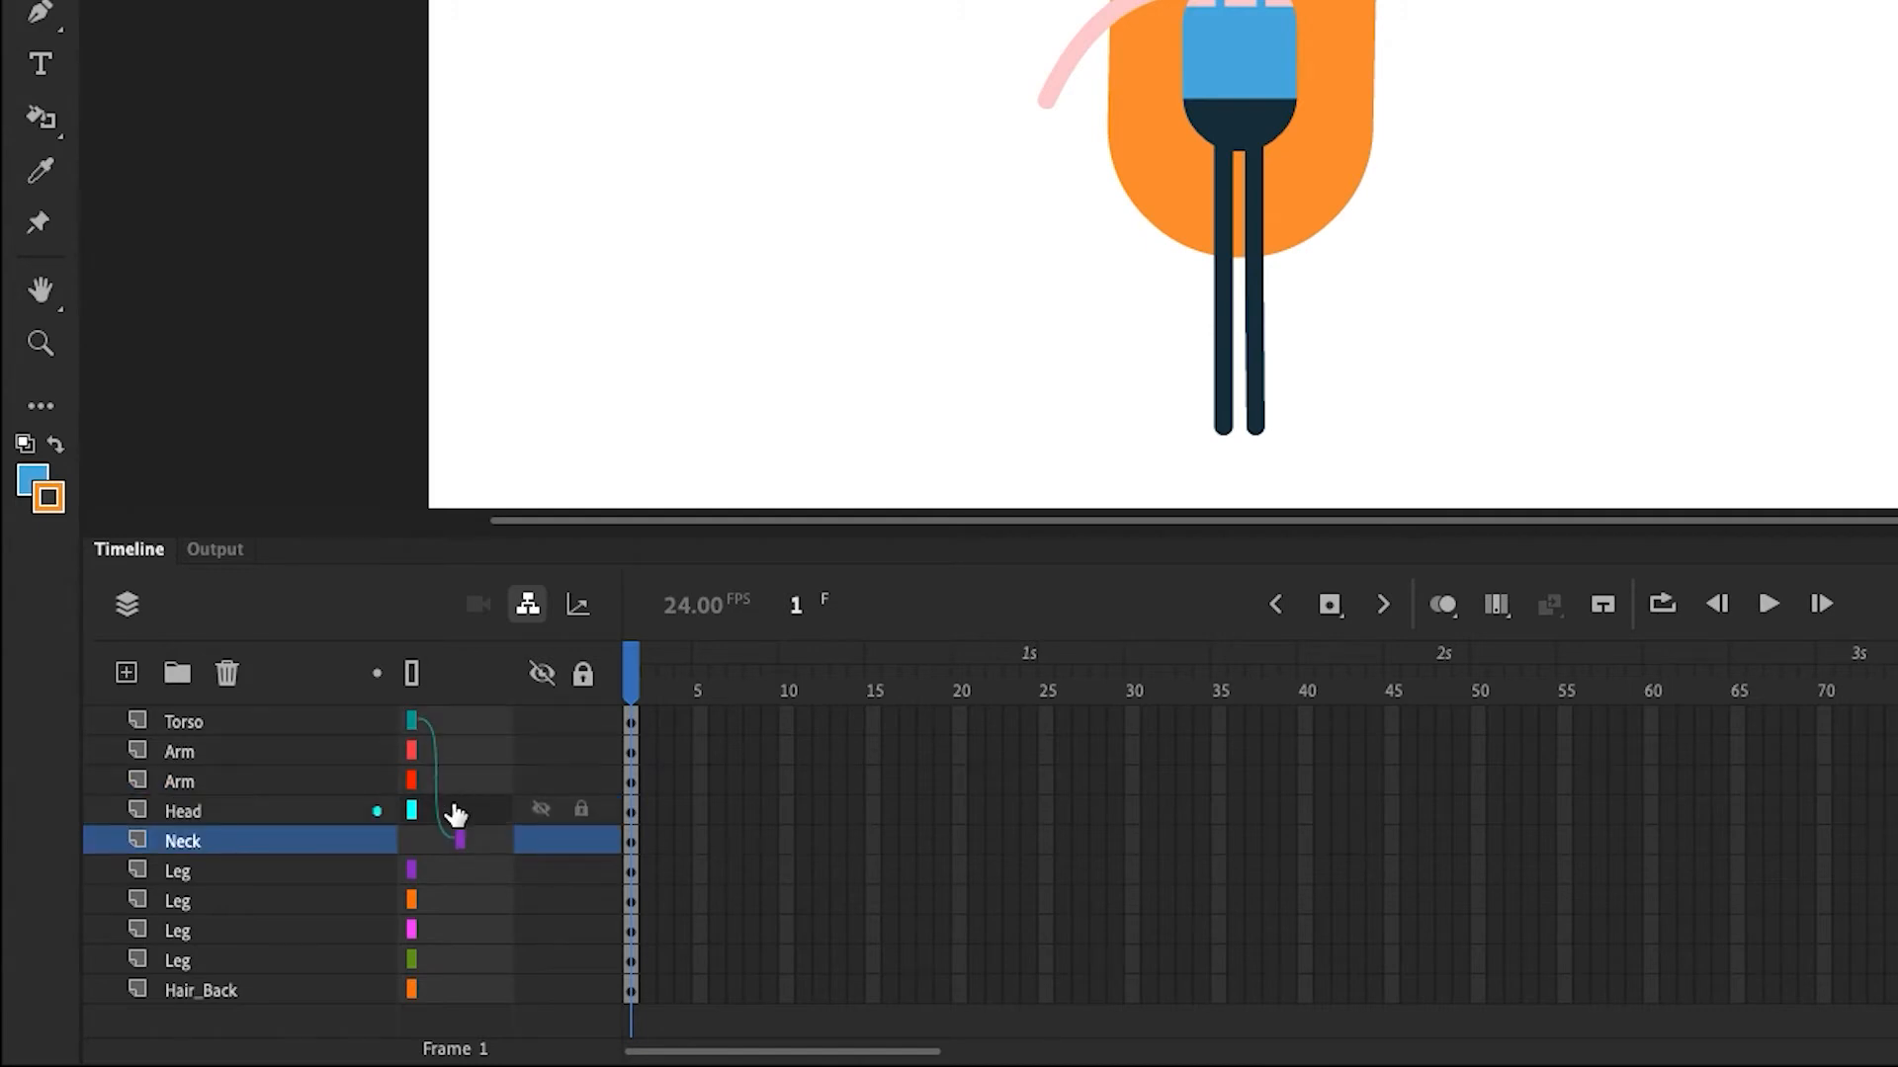
Parent the Head layer to the Neck and the Arm layer to the Torso
{"action": "left_click_drag", "start_coordinate": [461, 816], "coordinate": [489, 850]}
{"action": "left_click_drag", "start_coordinate": [458, 786], "coordinate": [473, 729]}
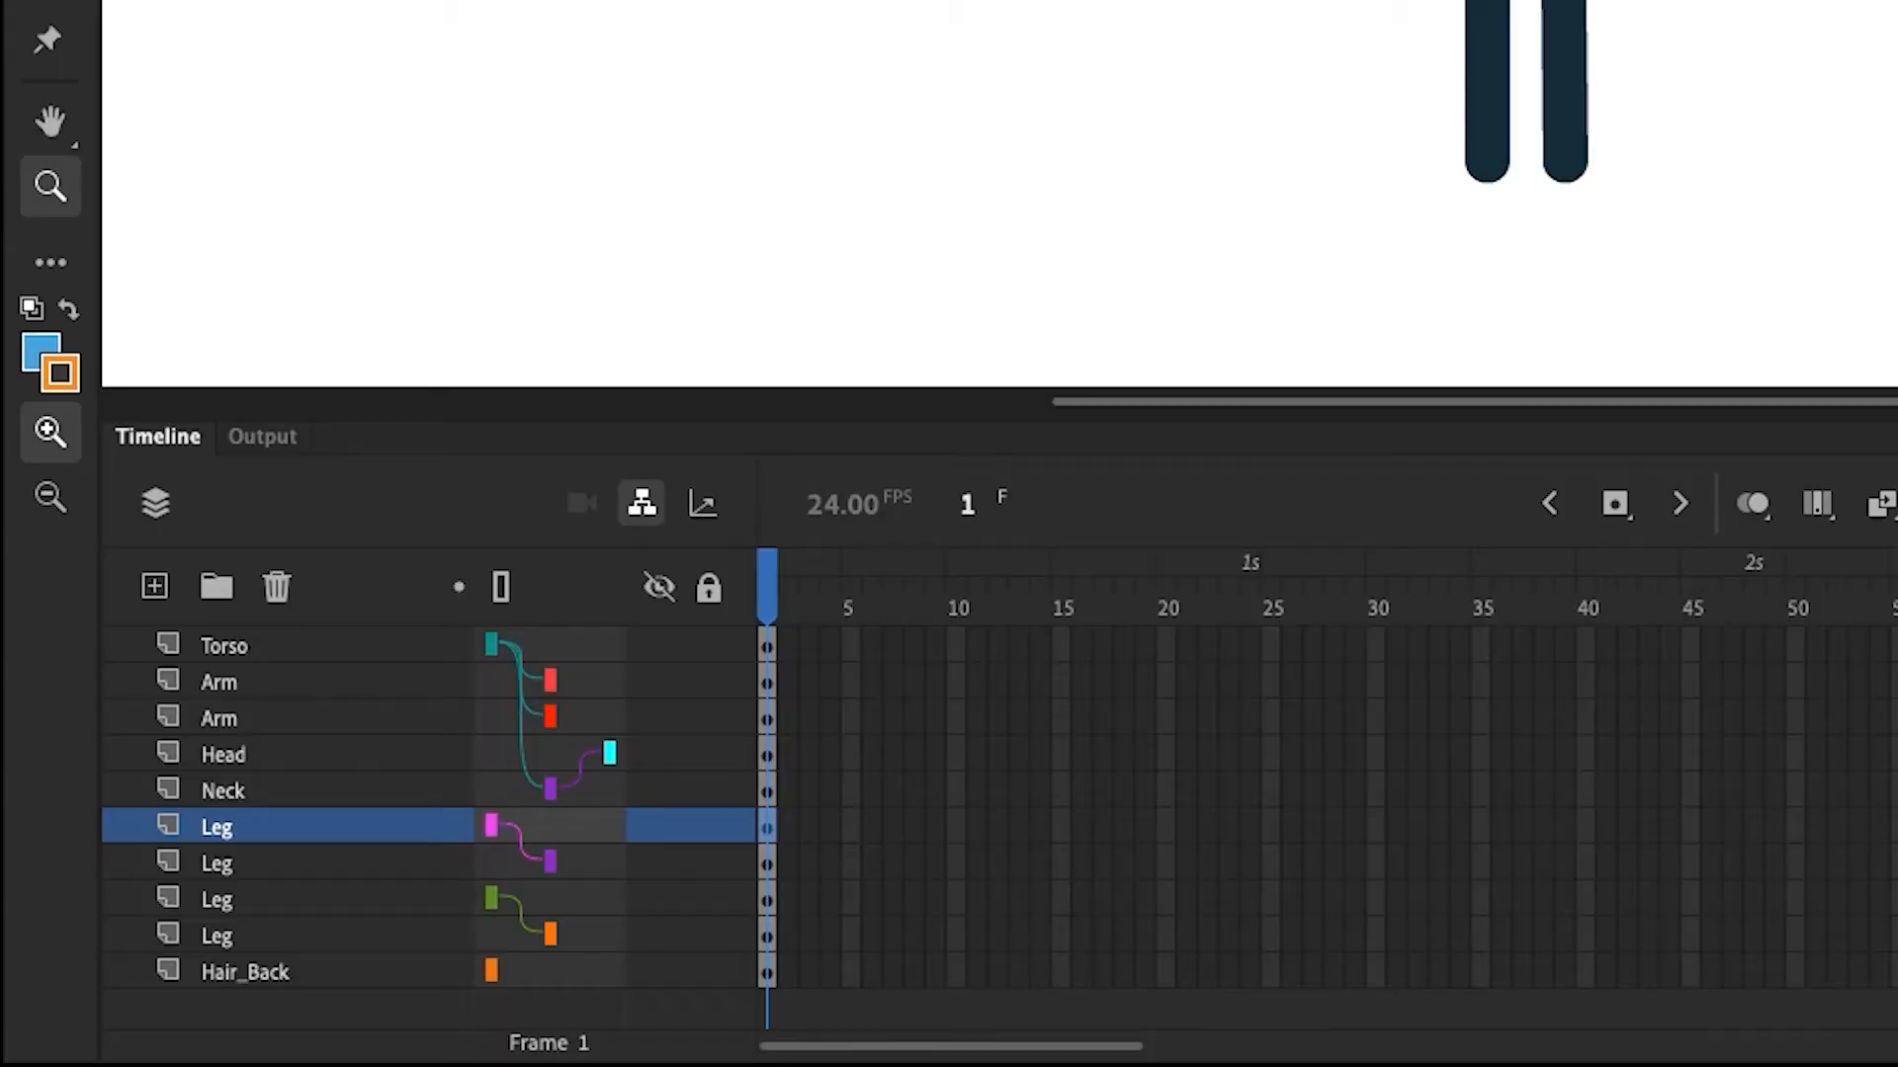
Try rotating a lower leg with Free Transform and undo it
{"action": "key", "text": "q"}
{"action": "left_click", "coordinate": [218, 899]}
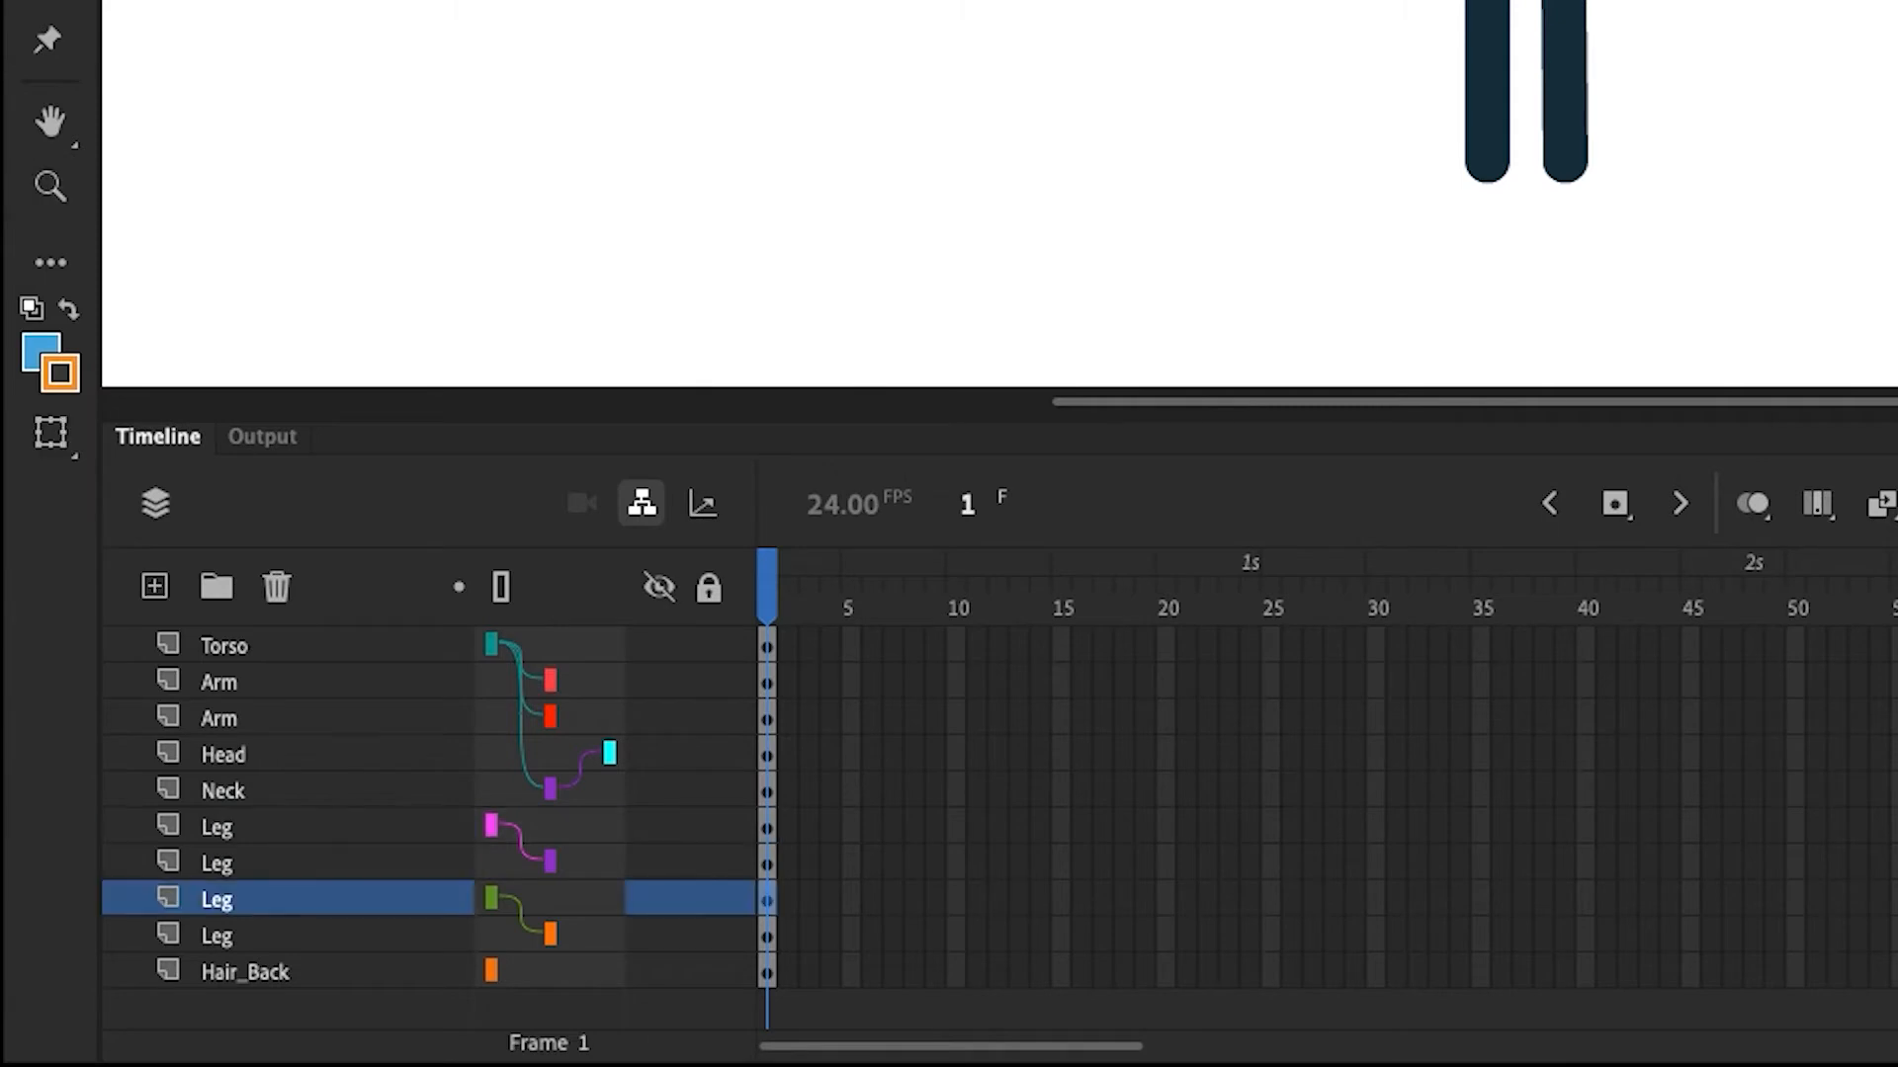
{"action": "left_click_drag", "start_coordinate": [1564, 161], "coordinate": [1642, 155]}
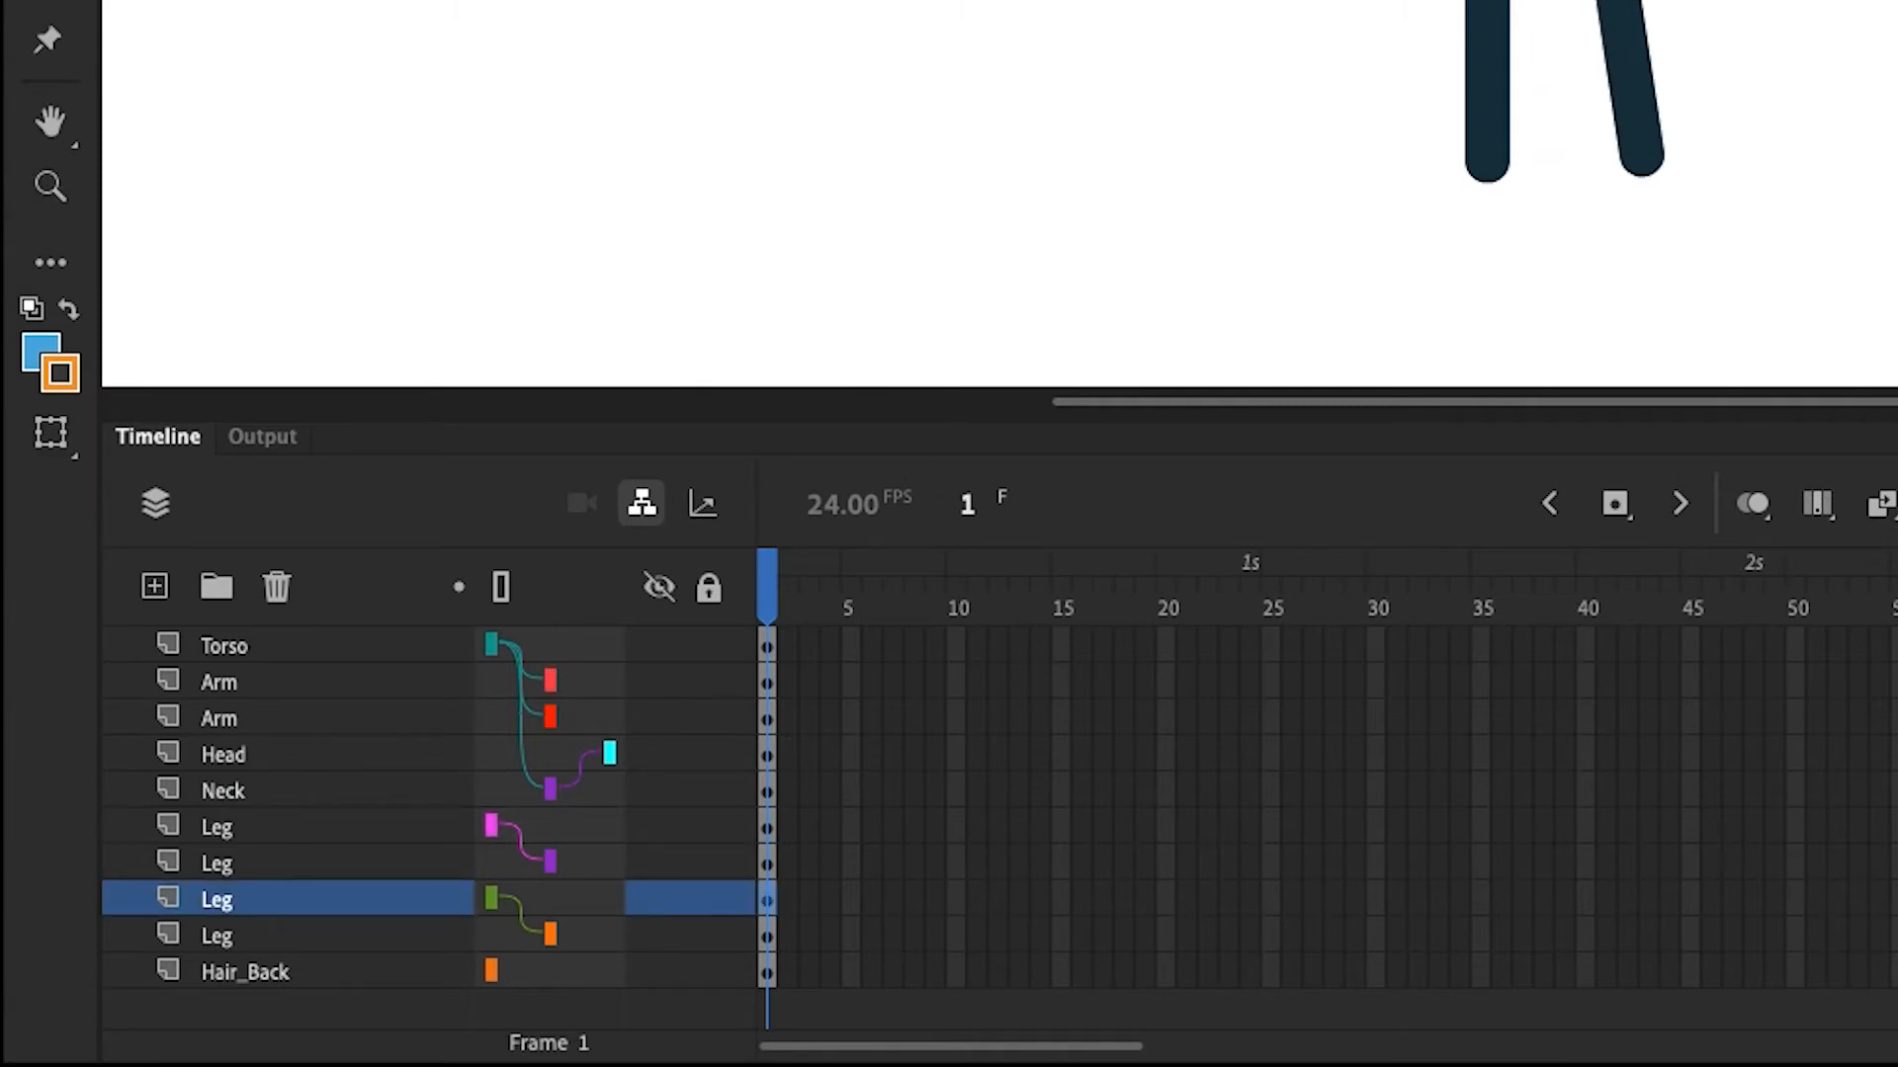
{"action": "key", "text": "ctrl+z"}
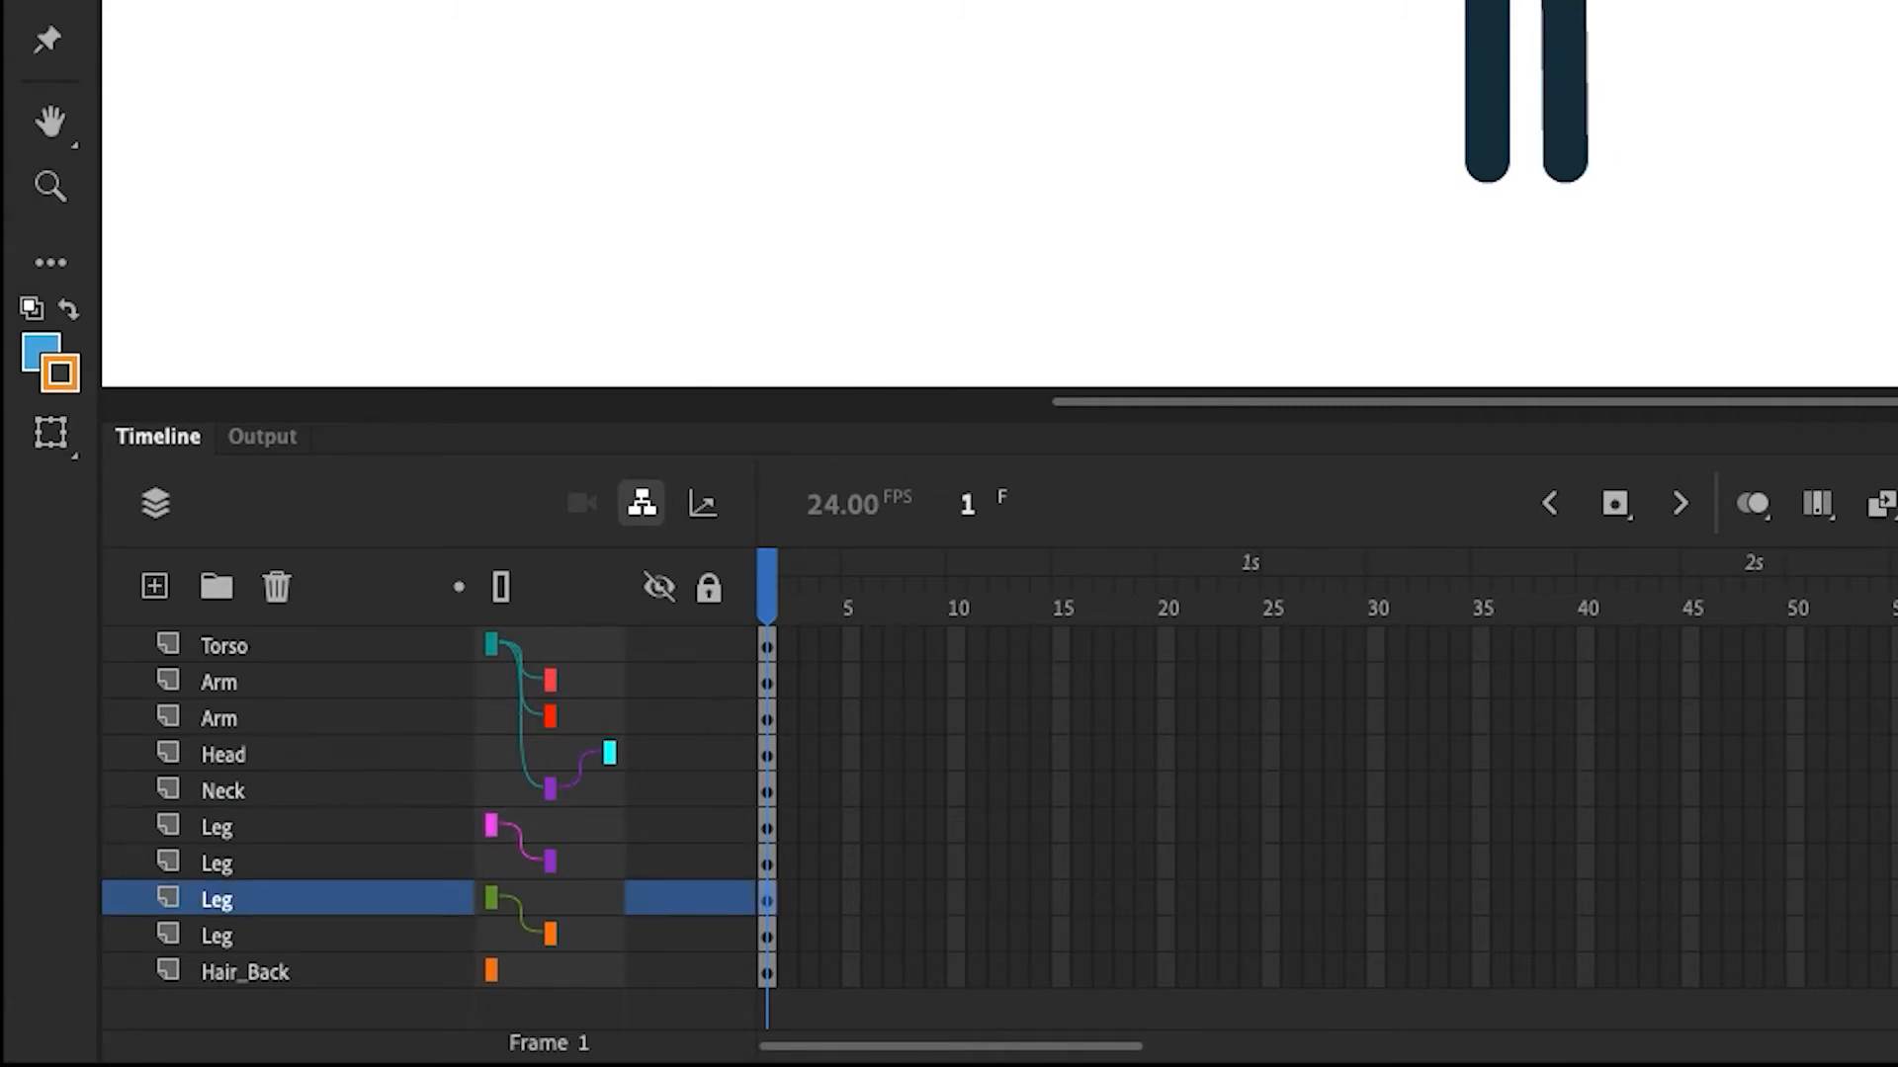
Parent the Hair_Back layer to the Head layer
{"action": "left_click", "coordinate": [218, 827]}
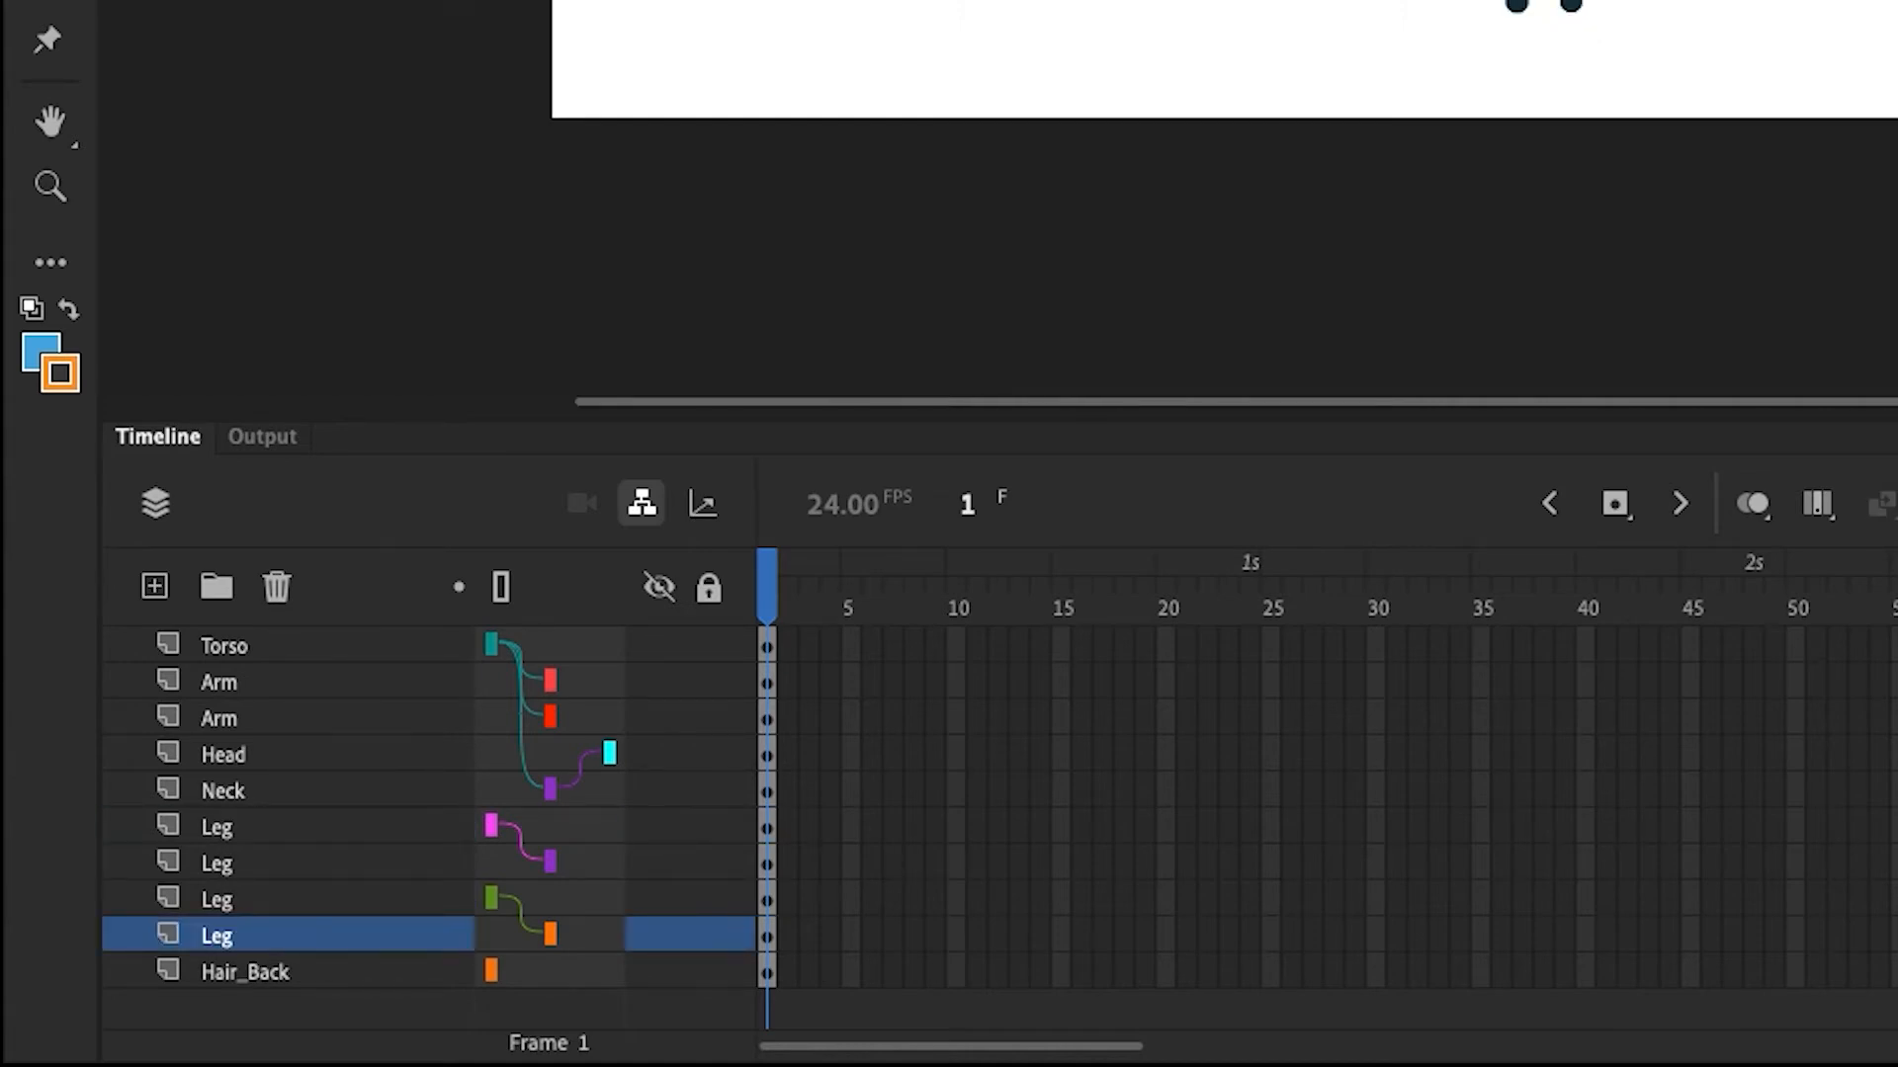
{"action": "scroll", "coordinate": [1147, 194], "scroll_direction": "up", "scroll_amount": 5}
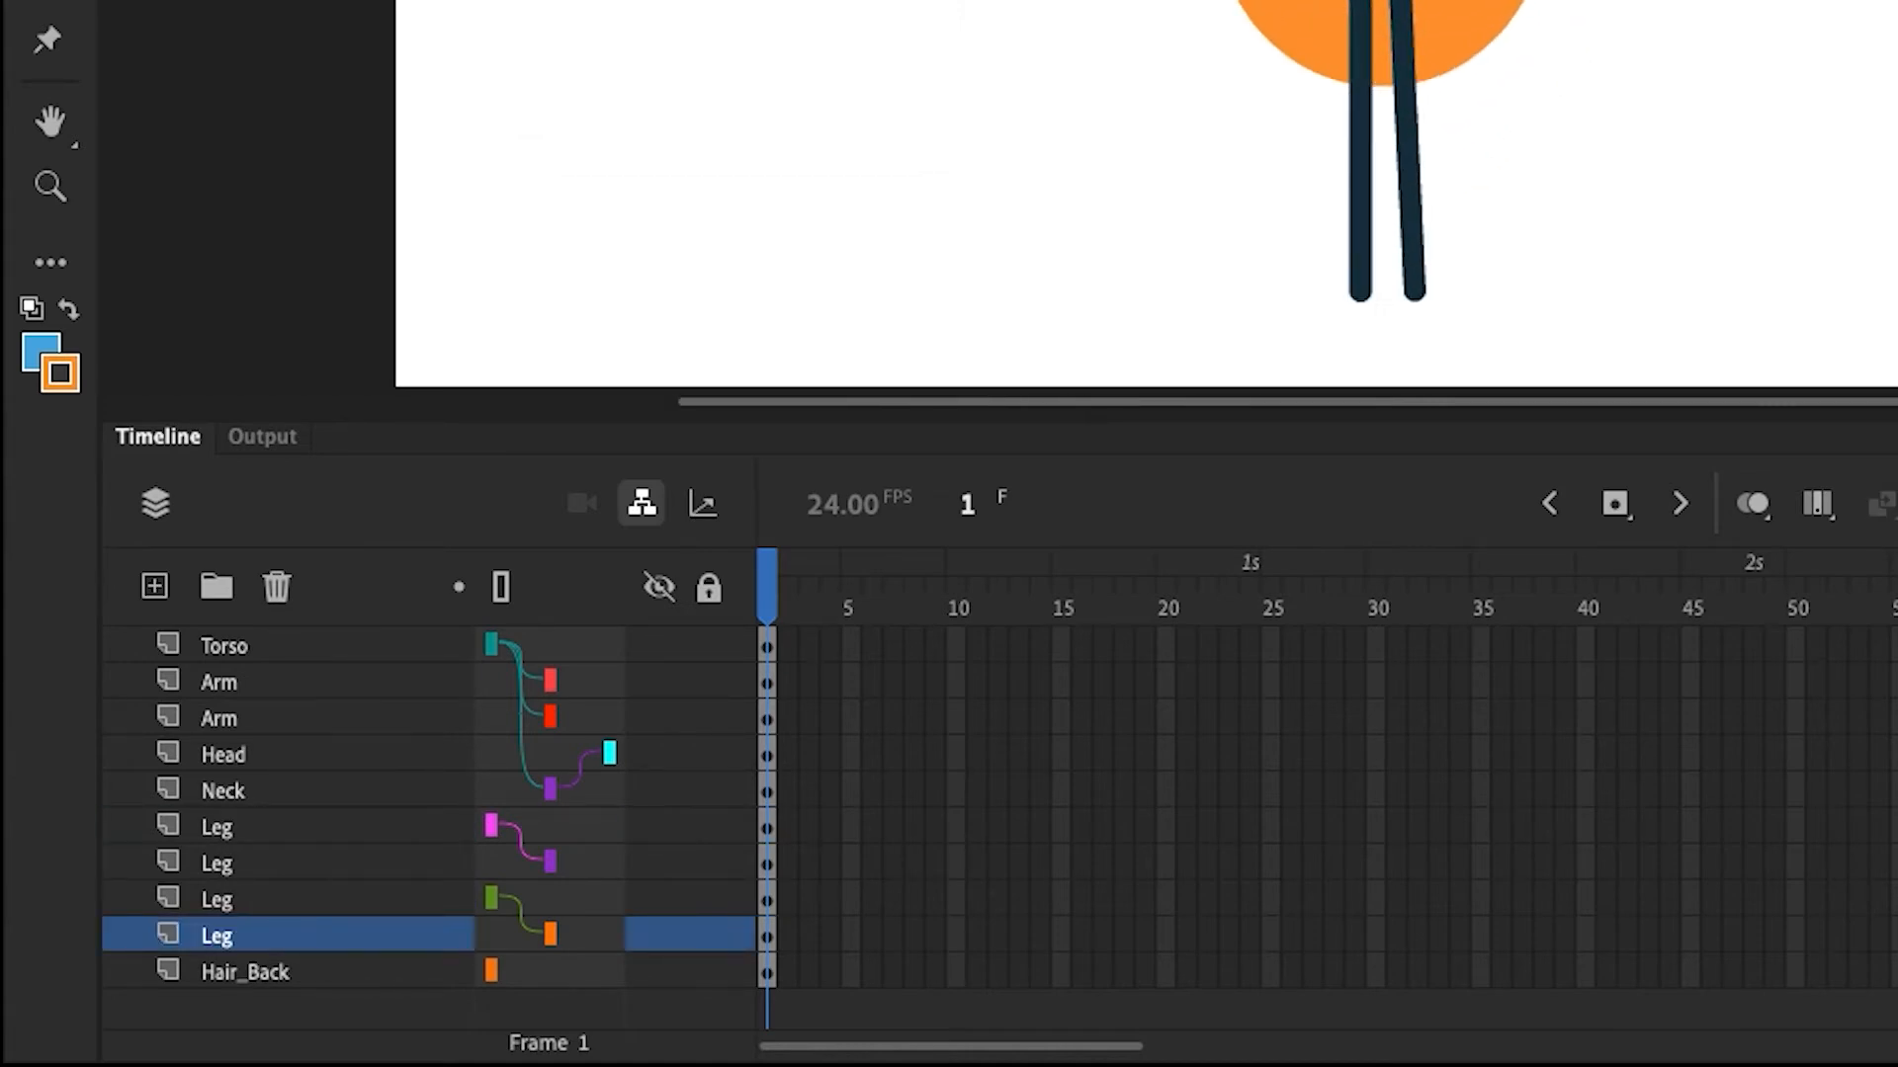
{"action": "left_click", "coordinate": [542, 971]}
{"action": "left_click", "coordinate": [571, 957]}
{"action": "left_click_drag", "start_coordinate": [534, 939], "coordinate": [542, 754]}
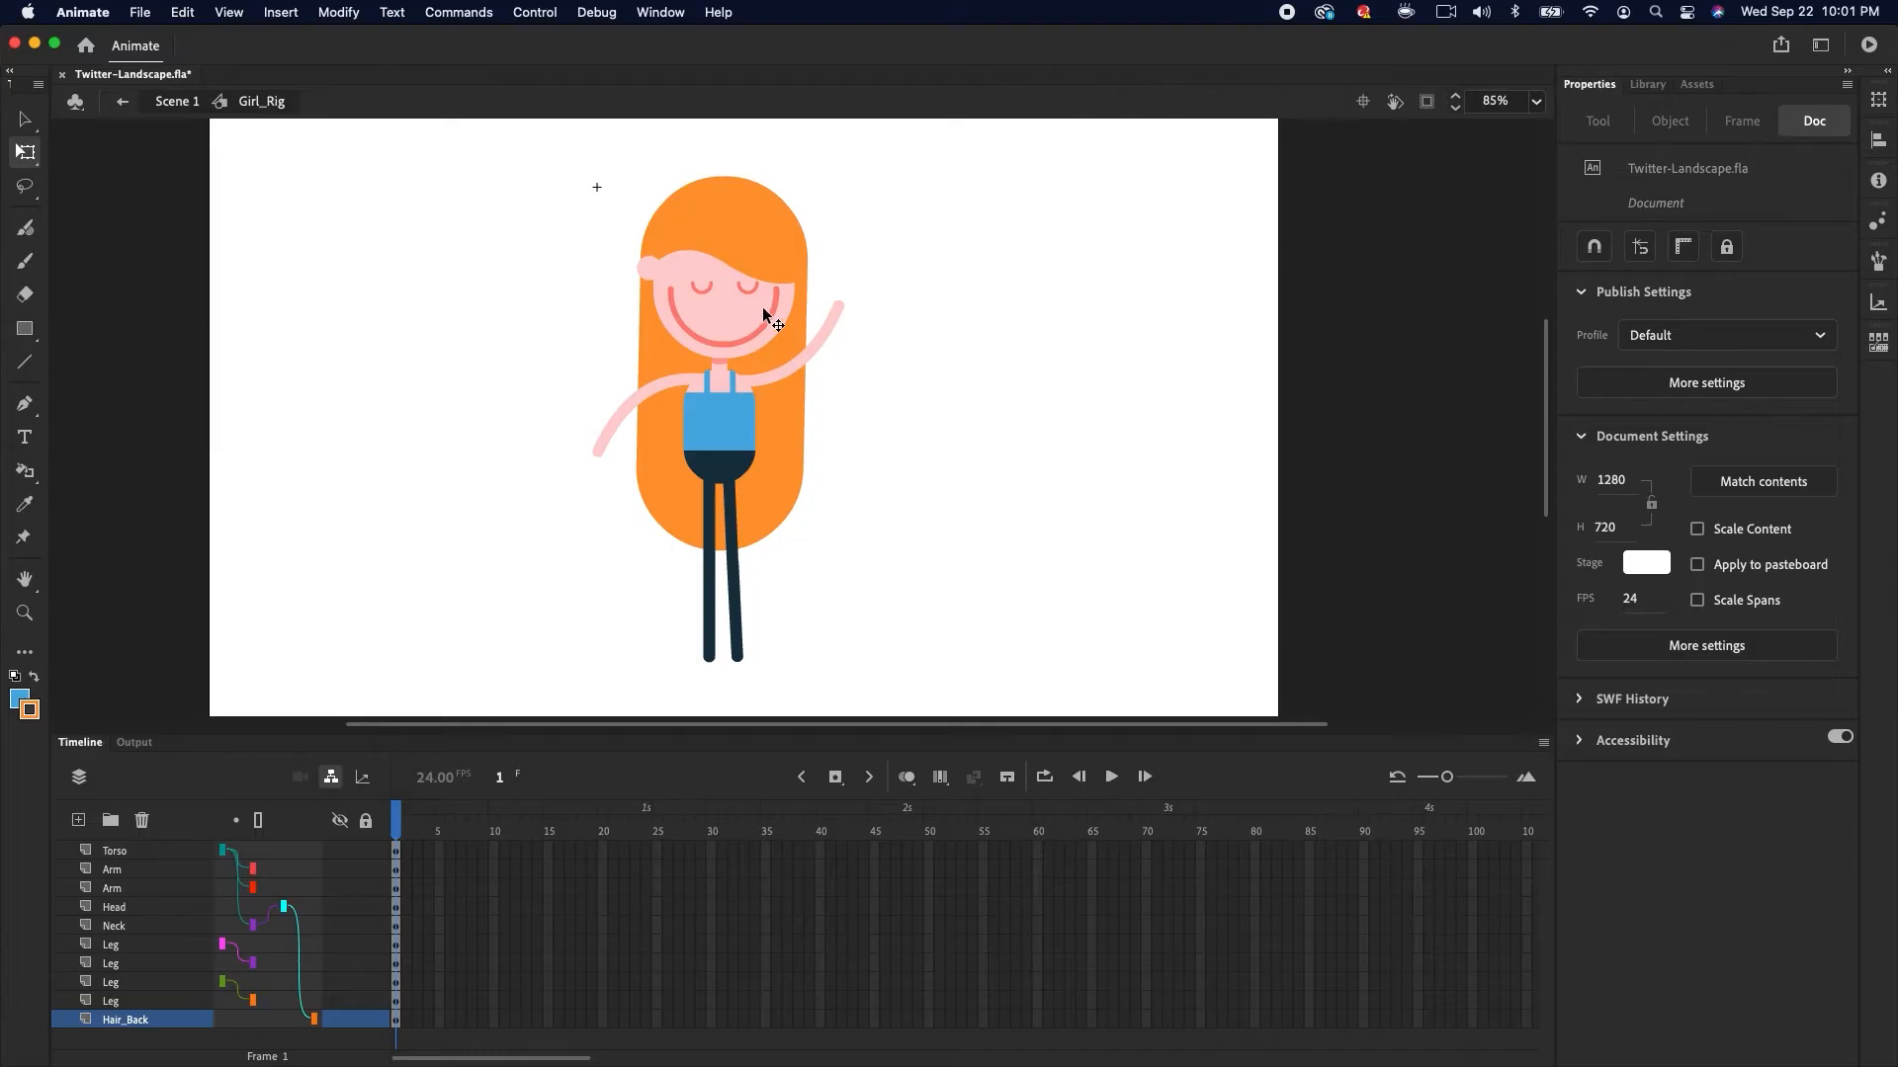
Test posing the rig by moving and rotating the head, torso and limbs on the stage
{"action": "left_click", "coordinate": [754, 316]}
{"action": "mouse_move", "coordinate": [819, 191]}
{"action": "left_mouse_down"}
{"action": "mouse_move", "coordinate": [834, 198]}
{"action": "mouse_move", "coordinate": [726, 173]}
{"action": "mouse_move", "coordinate": [831, 201]}
{"action": "mouse_move", "coordinate": [800, 193]}
{"action": "left_mouse_up"}
{"action": "left_click", "coordinate": [739, 431]}
{"action": "left_click_drag", "start_coordinate": [766, 362], "coordinate": [808, 348]}
{"action": "left_click", "coordinate": [802, 317]}
{"action": "left_click_drag", "start_coordinate": [898, 239], "coordinate": [837, 175]}
{"action": "left_click", "coordinate": [740, 425]}
{"action": "left_click_drag", "start_coordinate": [799, 387], "coordinate": [812, 201]}
{"action": "left_click", "coordinate": [696, 318]}
{"action": "left_click", "coordinate": [731, 415]}
{"action": "left_click", "coordinate": [803, 265]}
Select frame 40 on all layers and insert frames to extend the timeline to frame 40
{"action": "left_click", "coordinate": [808, 562]}
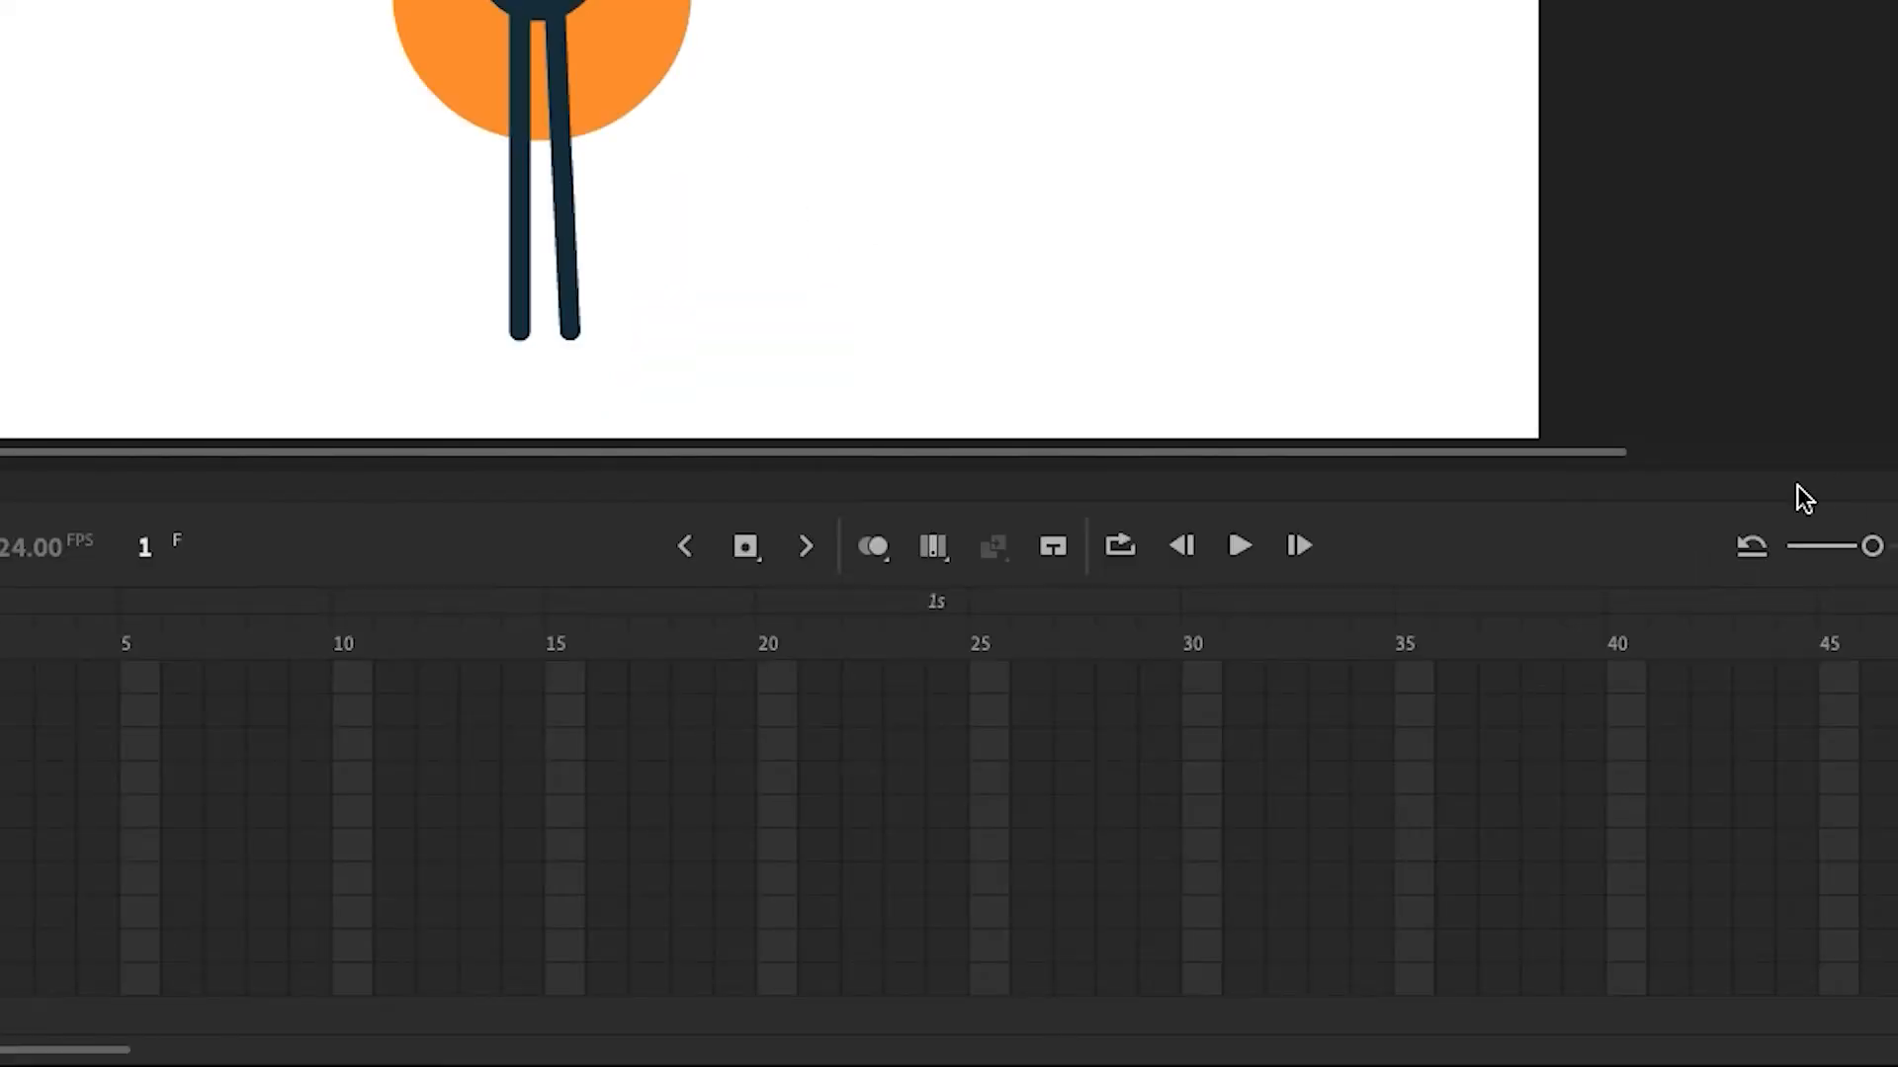
{"action": "left_click_drag", "start_coordinate": [1623, 695], "coordinate": [1626, 983]}
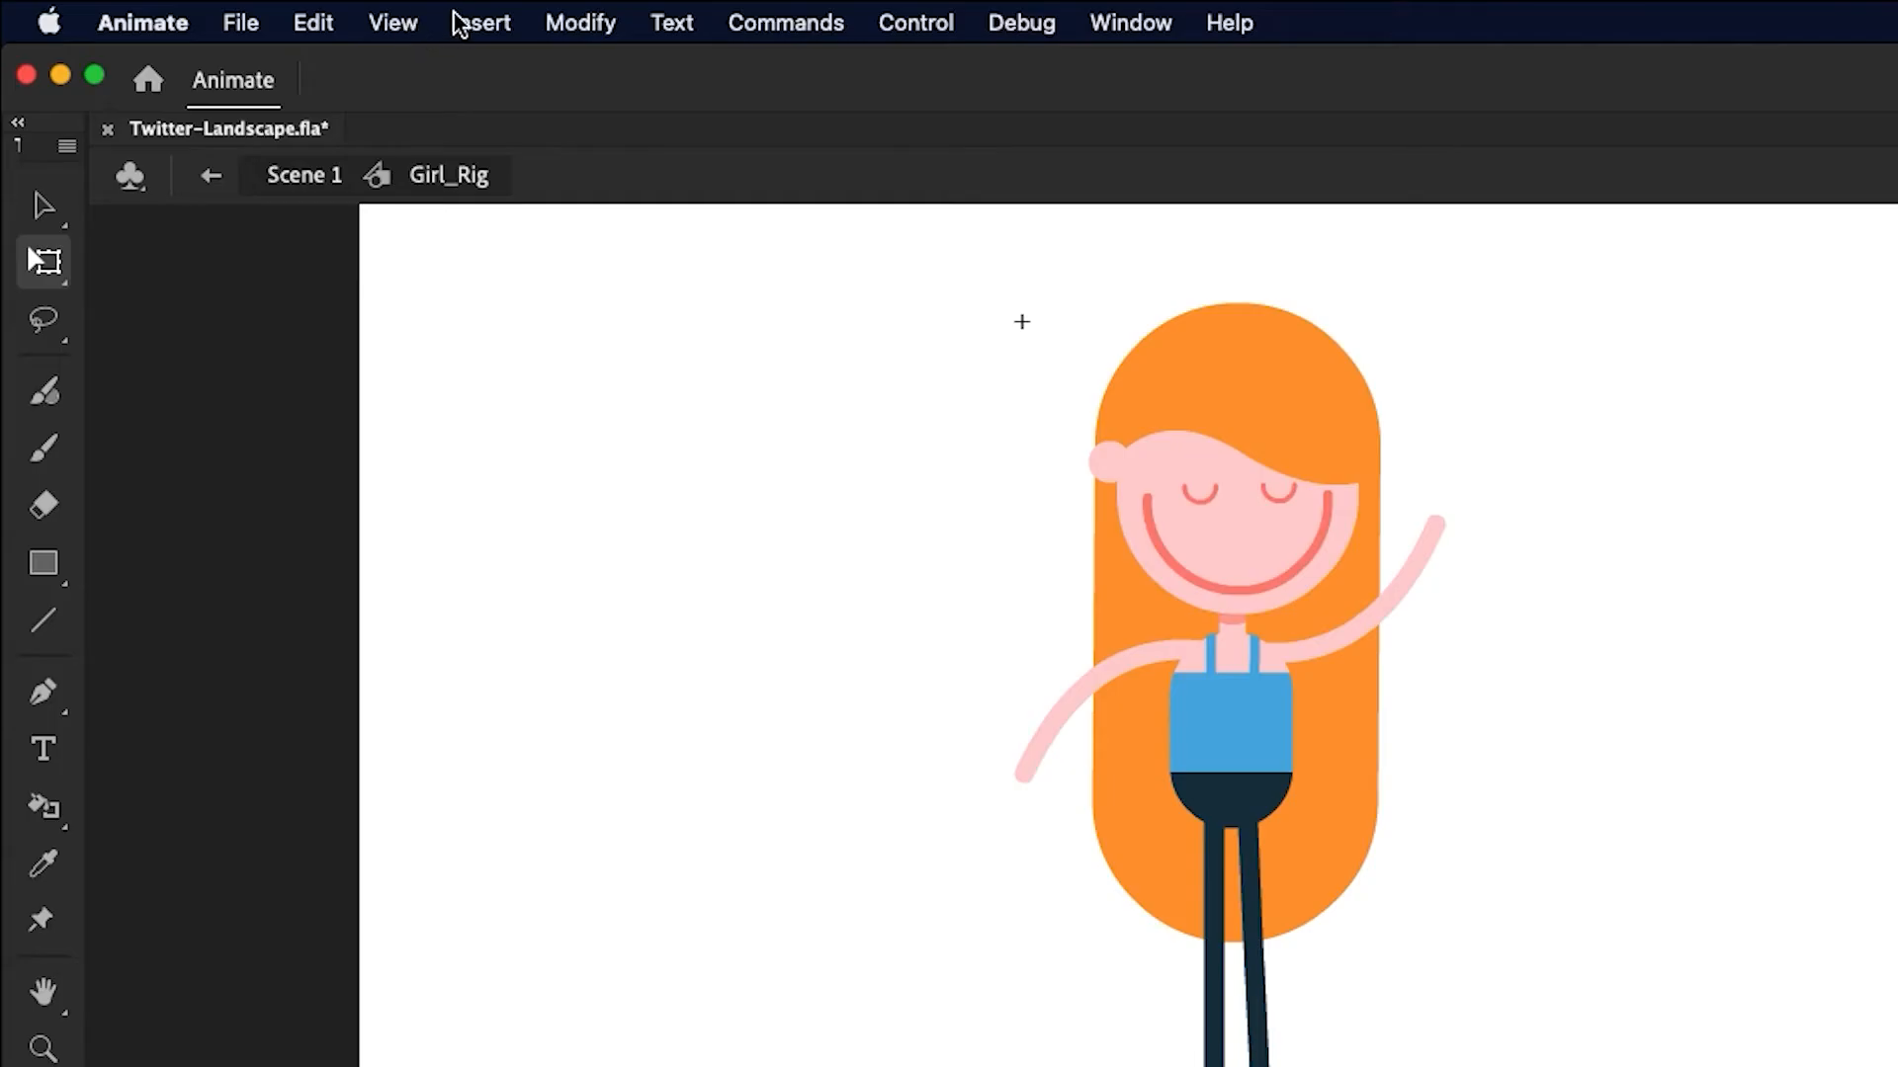
{"action": "left_click", "coordinate": [461, 21]}
{"action": "mouse_move", "coordinate": [584, 258]}
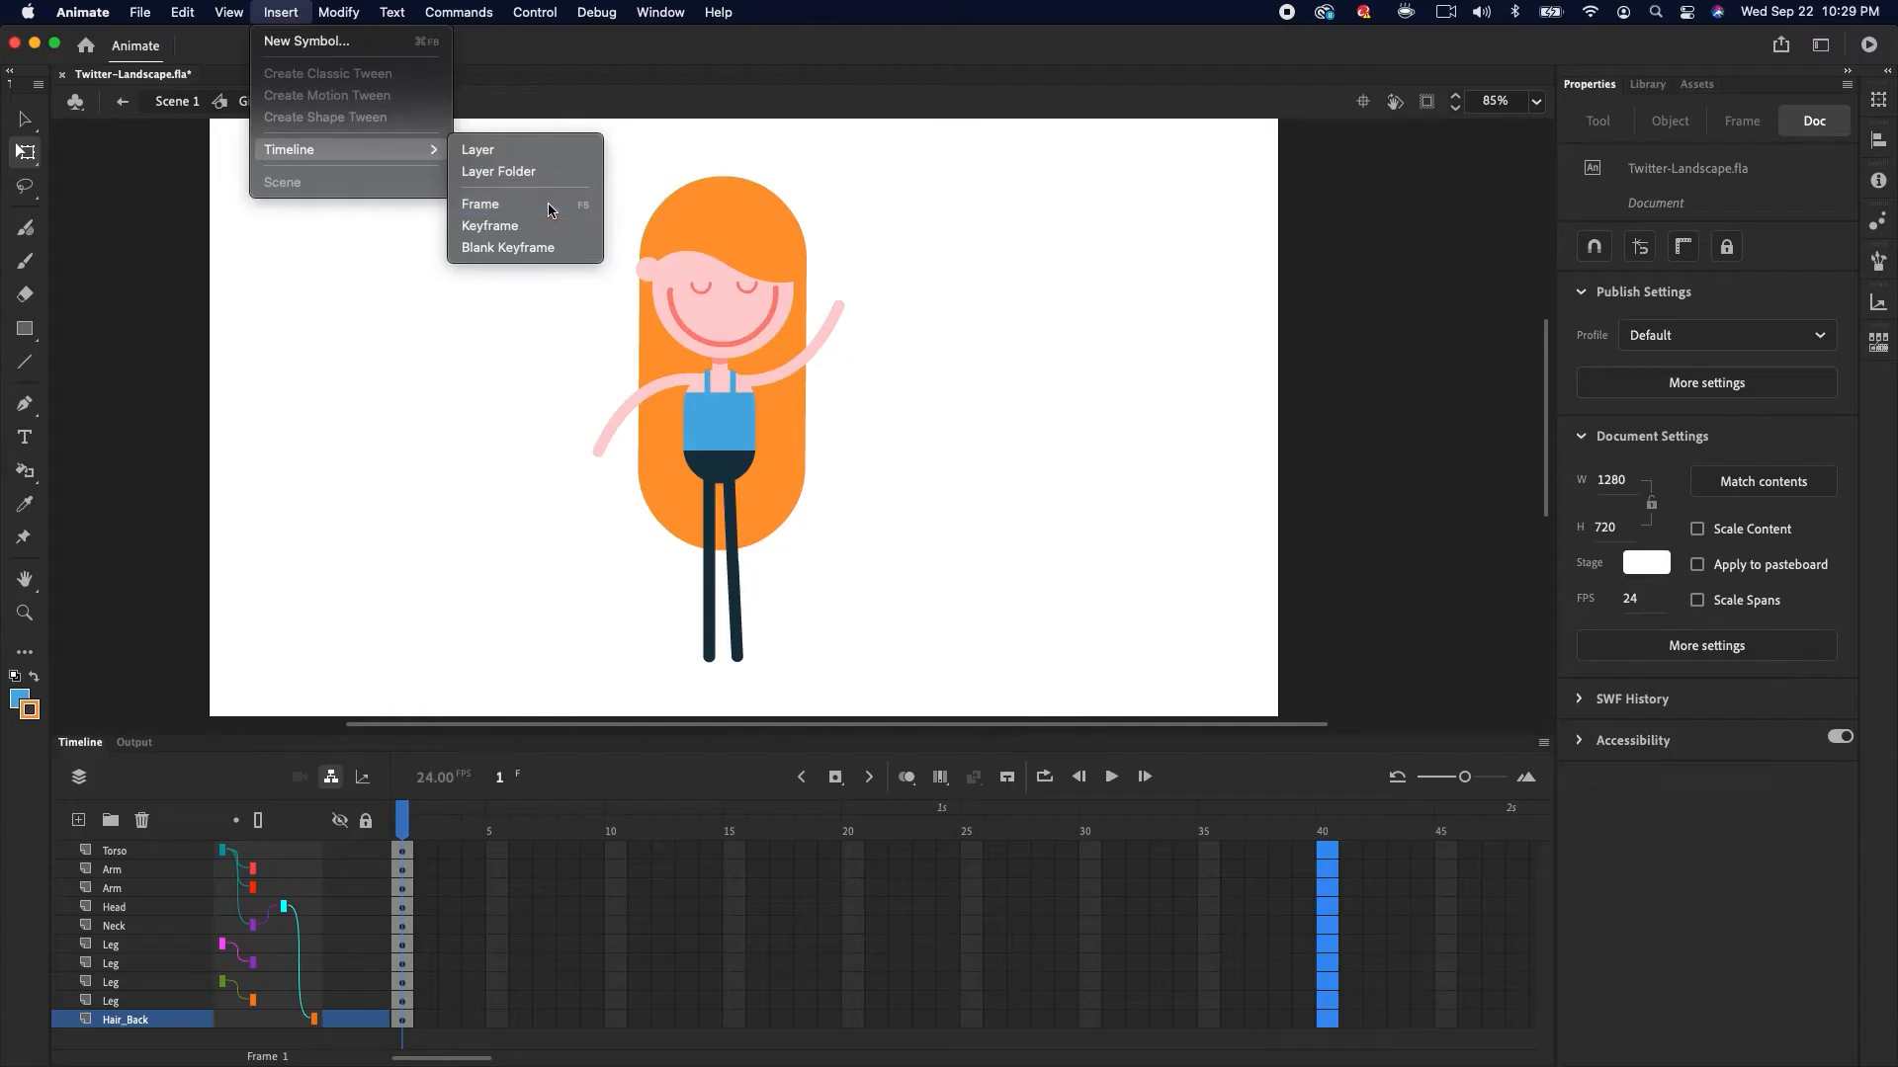
{"action": "left_click", "coordinate": [986, 352]}
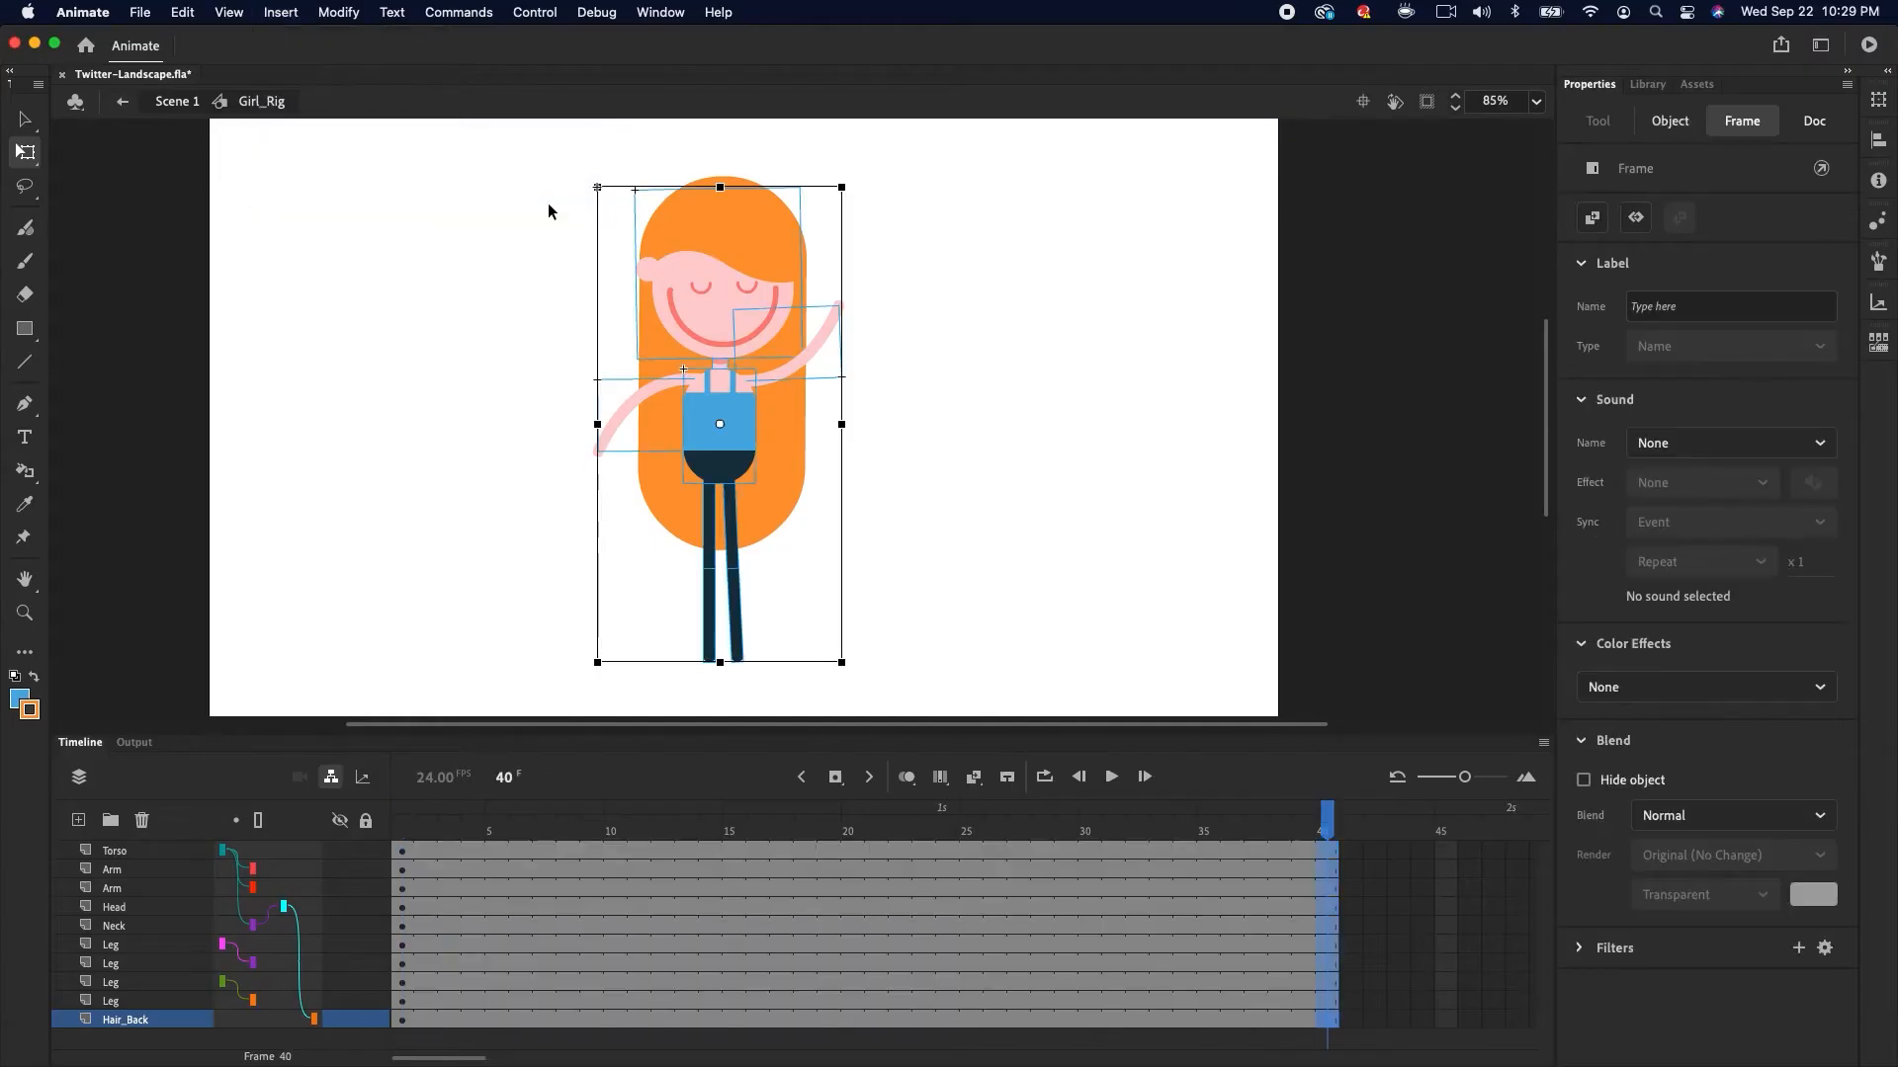
Select frame 6 across all layers
{"action": "left_click", "coordinate": [25, 120]}
{"action": "left_click_drag", "start_coordinate": [450, 828], "coordinate": [371, 870]}
{"action": "left_click", "coordinate": [501, 832]}
{"action": "left_click_drag", "start_coordinate": [520, 851], "coordinate": [525, 895]}
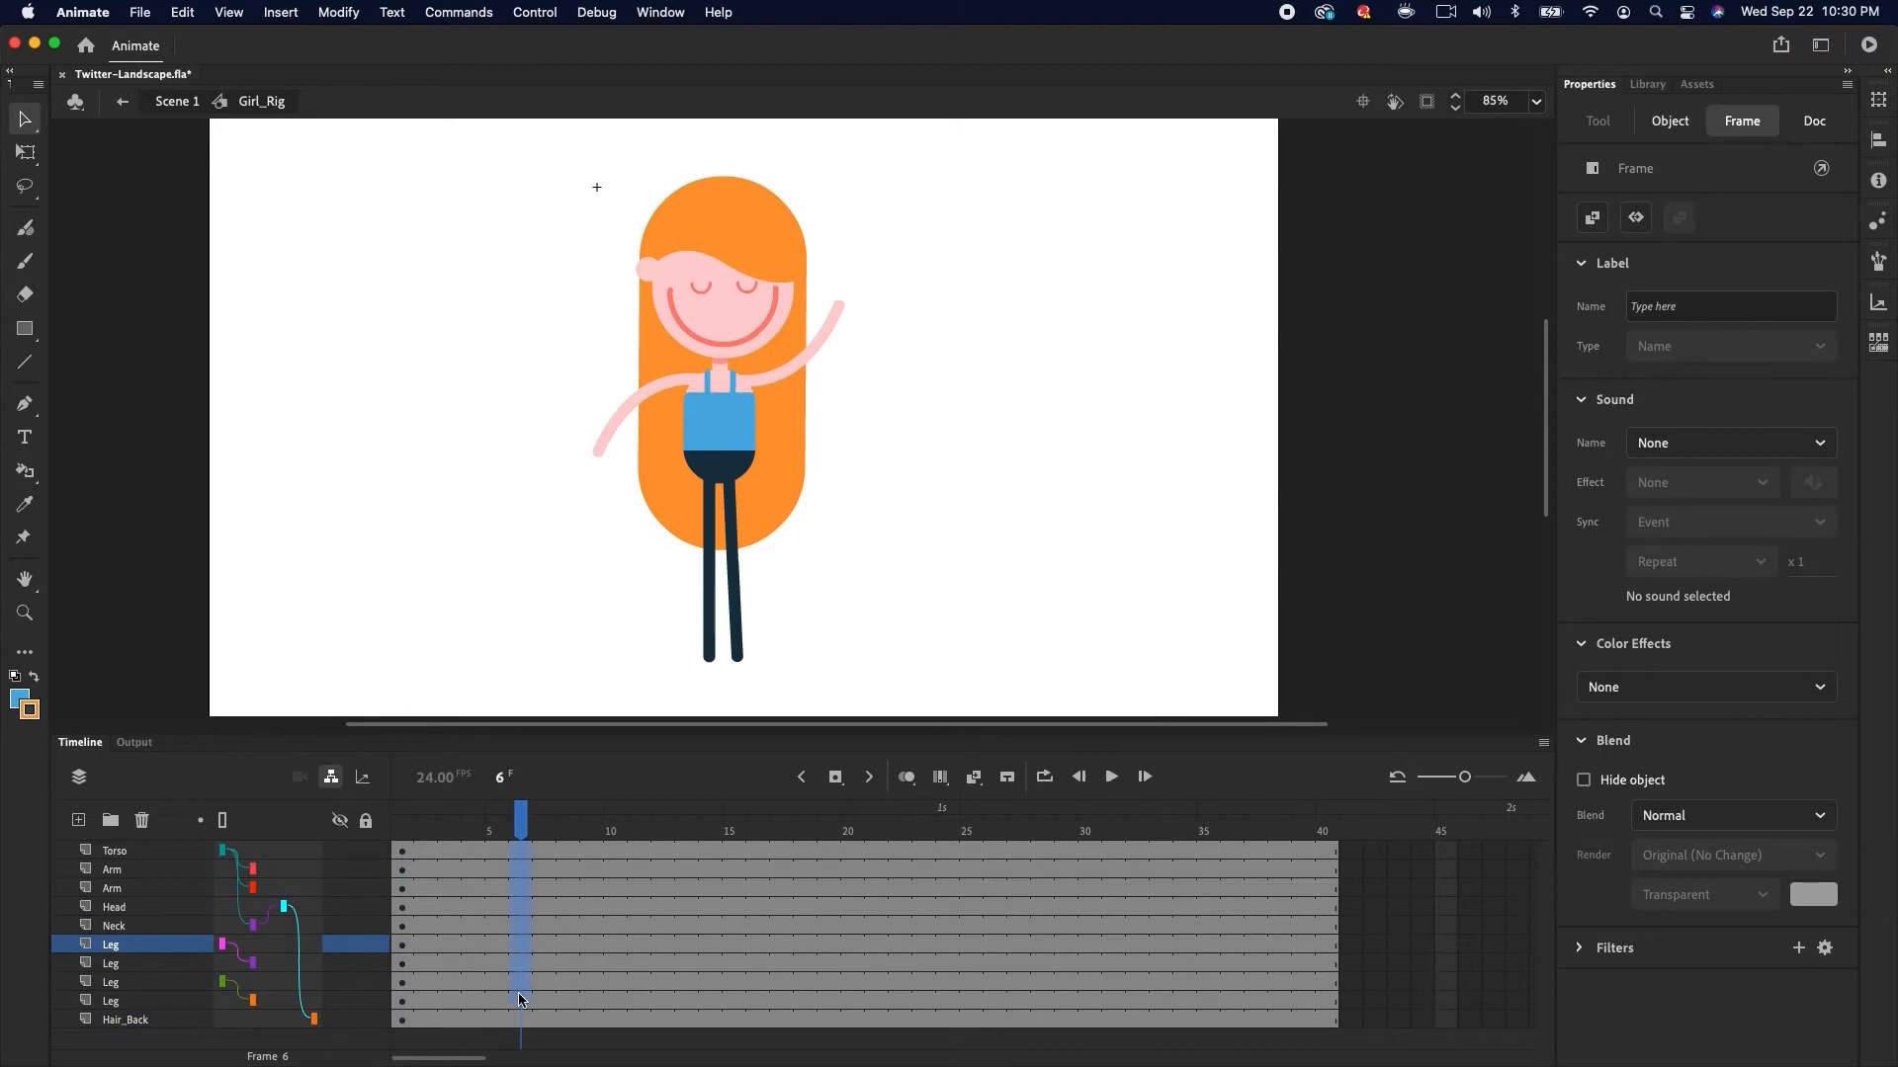
{"action": "left_click_drag", "start_coordinate": [520, 1018], "coordinate": [522, 1015]}
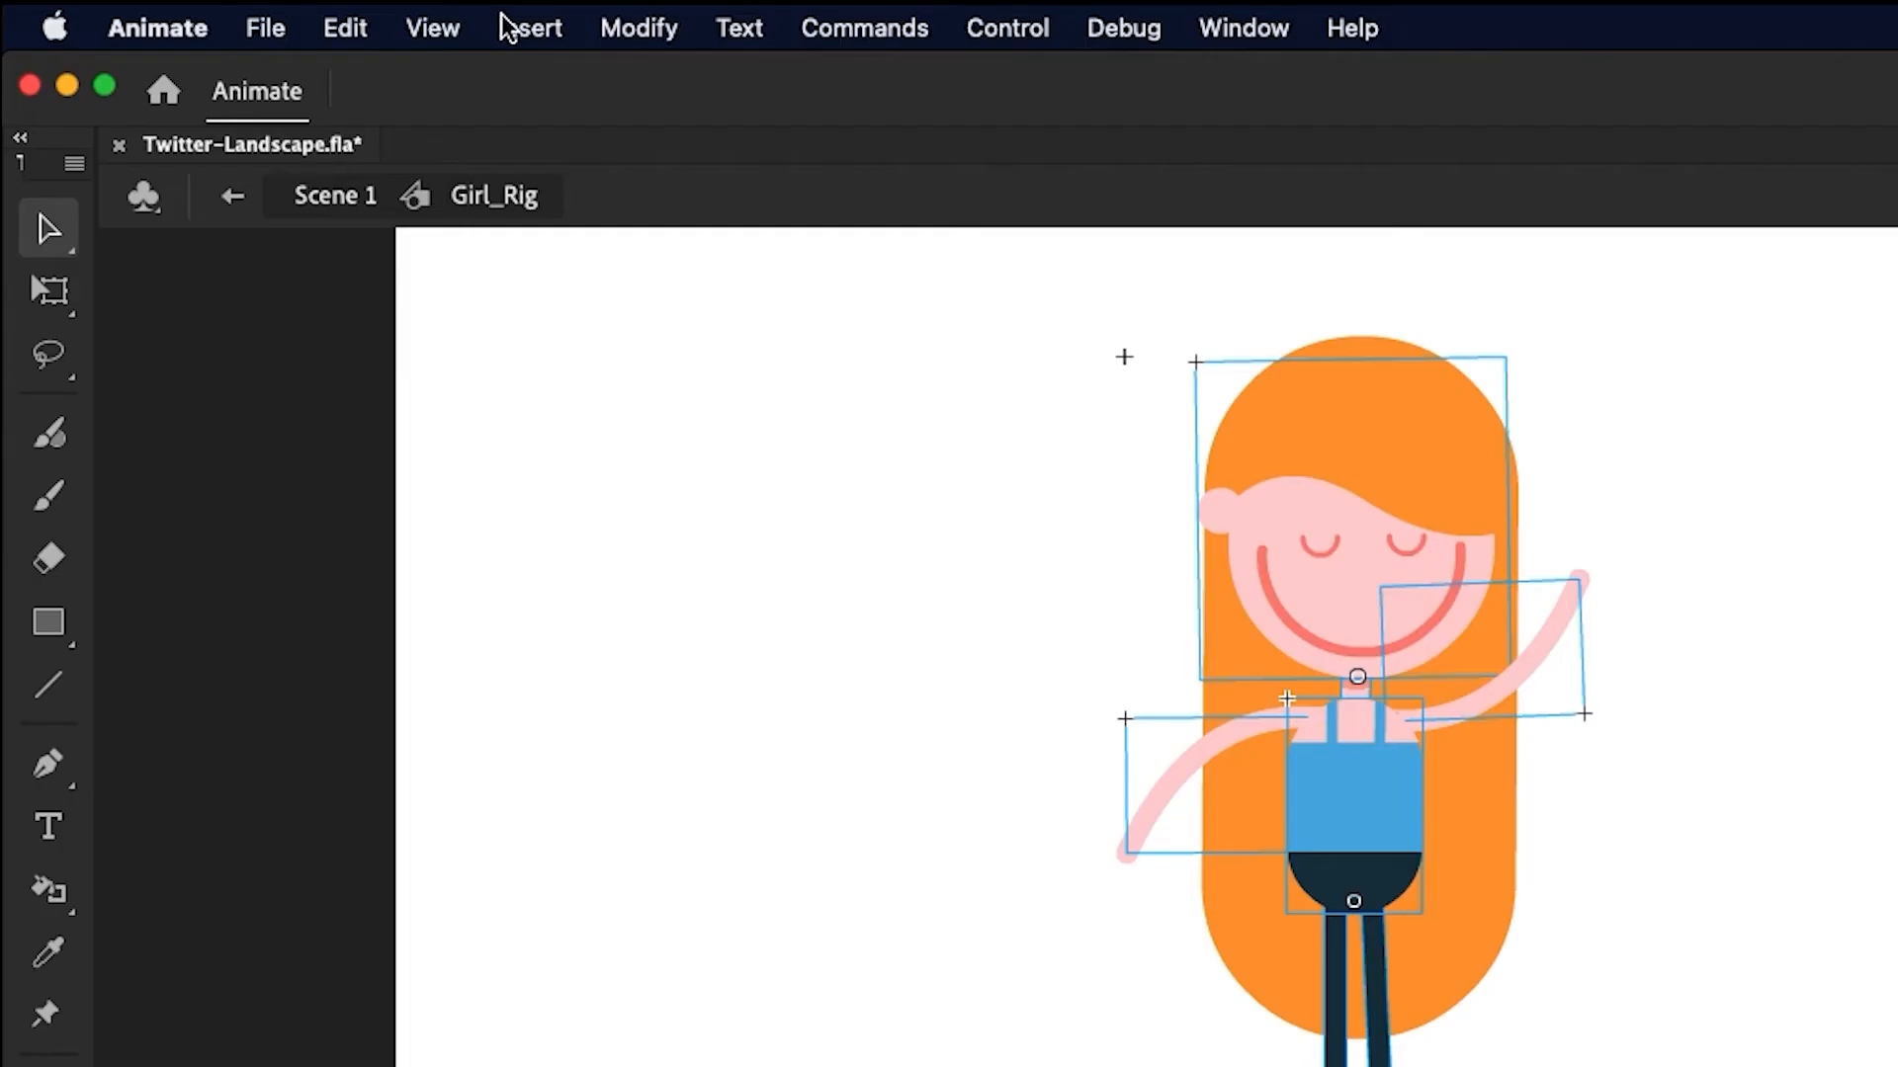
{"action": "left_click", "coordinate": [269, 11]}
{"action": "mouse_move", "coordinate": [332, 155]}
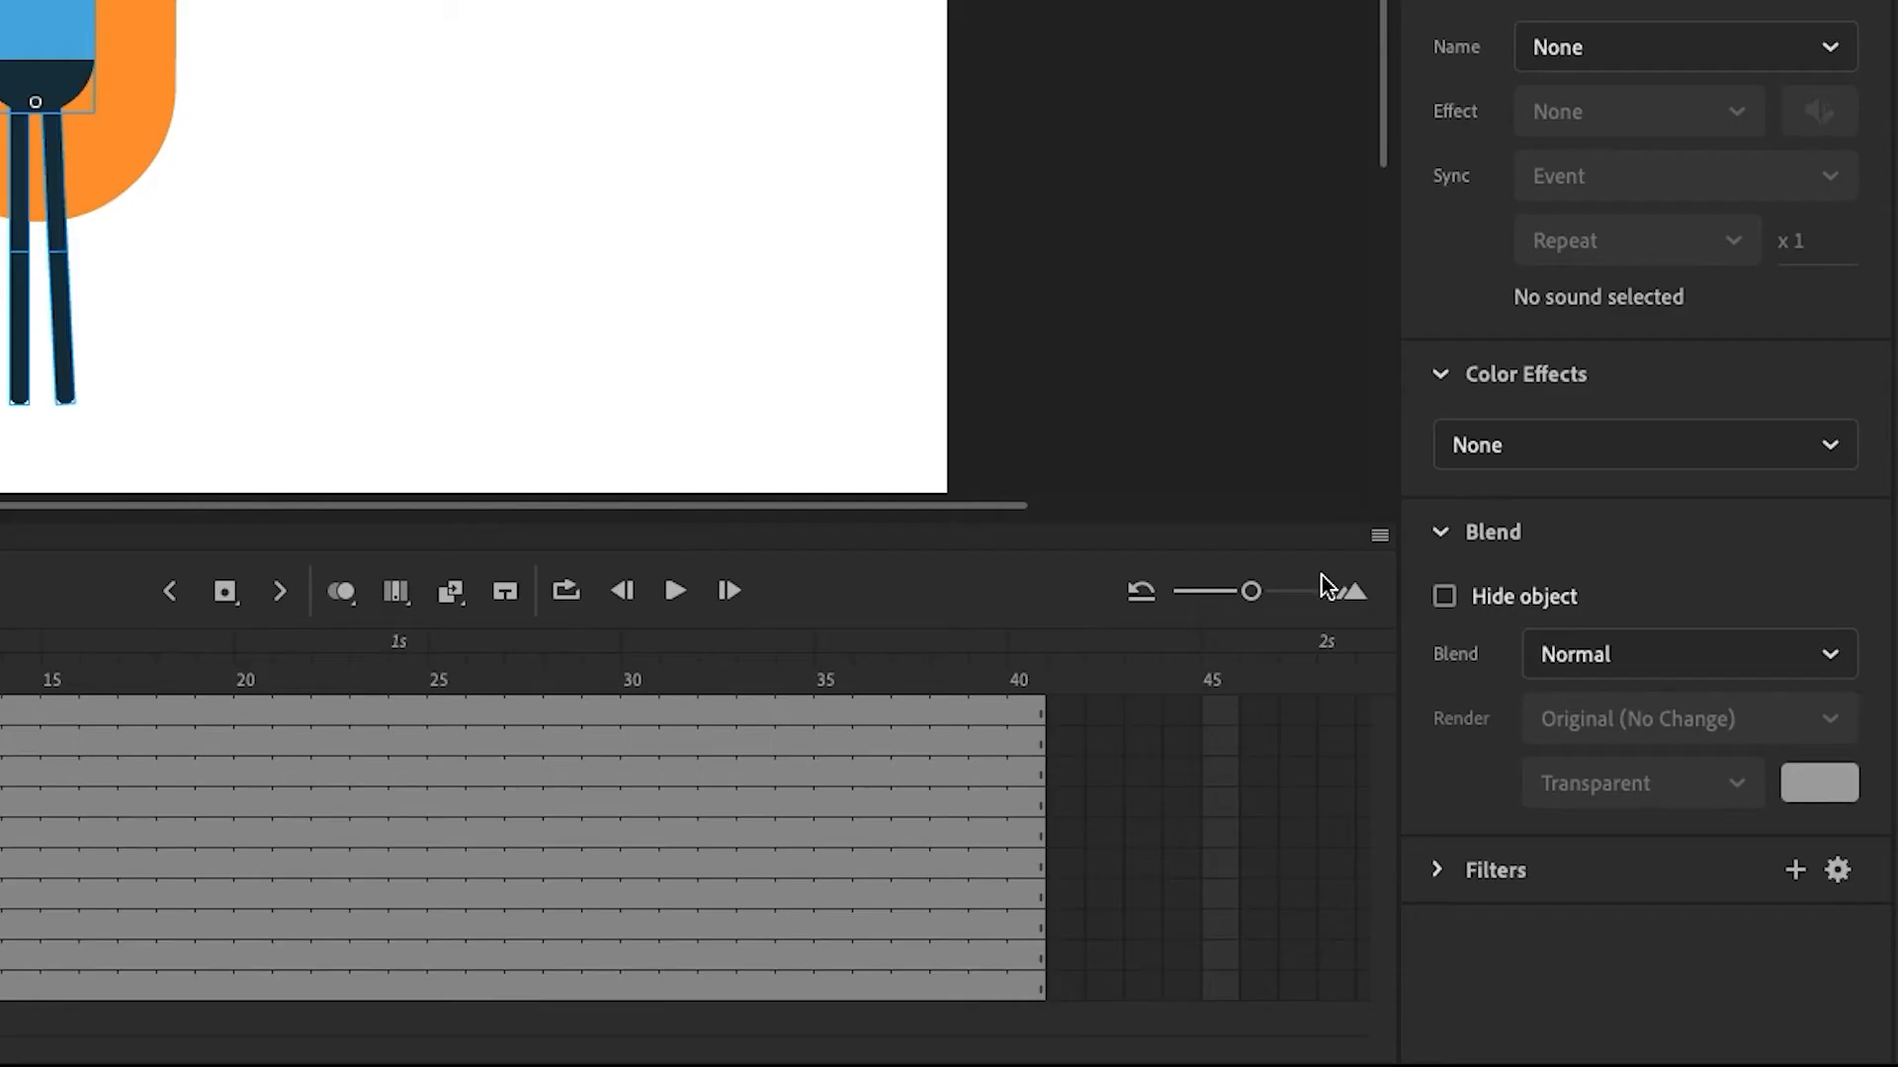
Customize the timeline tools to add the insert keyframe and frame group buttons
{"action": "left_click", "coordinate": [1379, 537]}
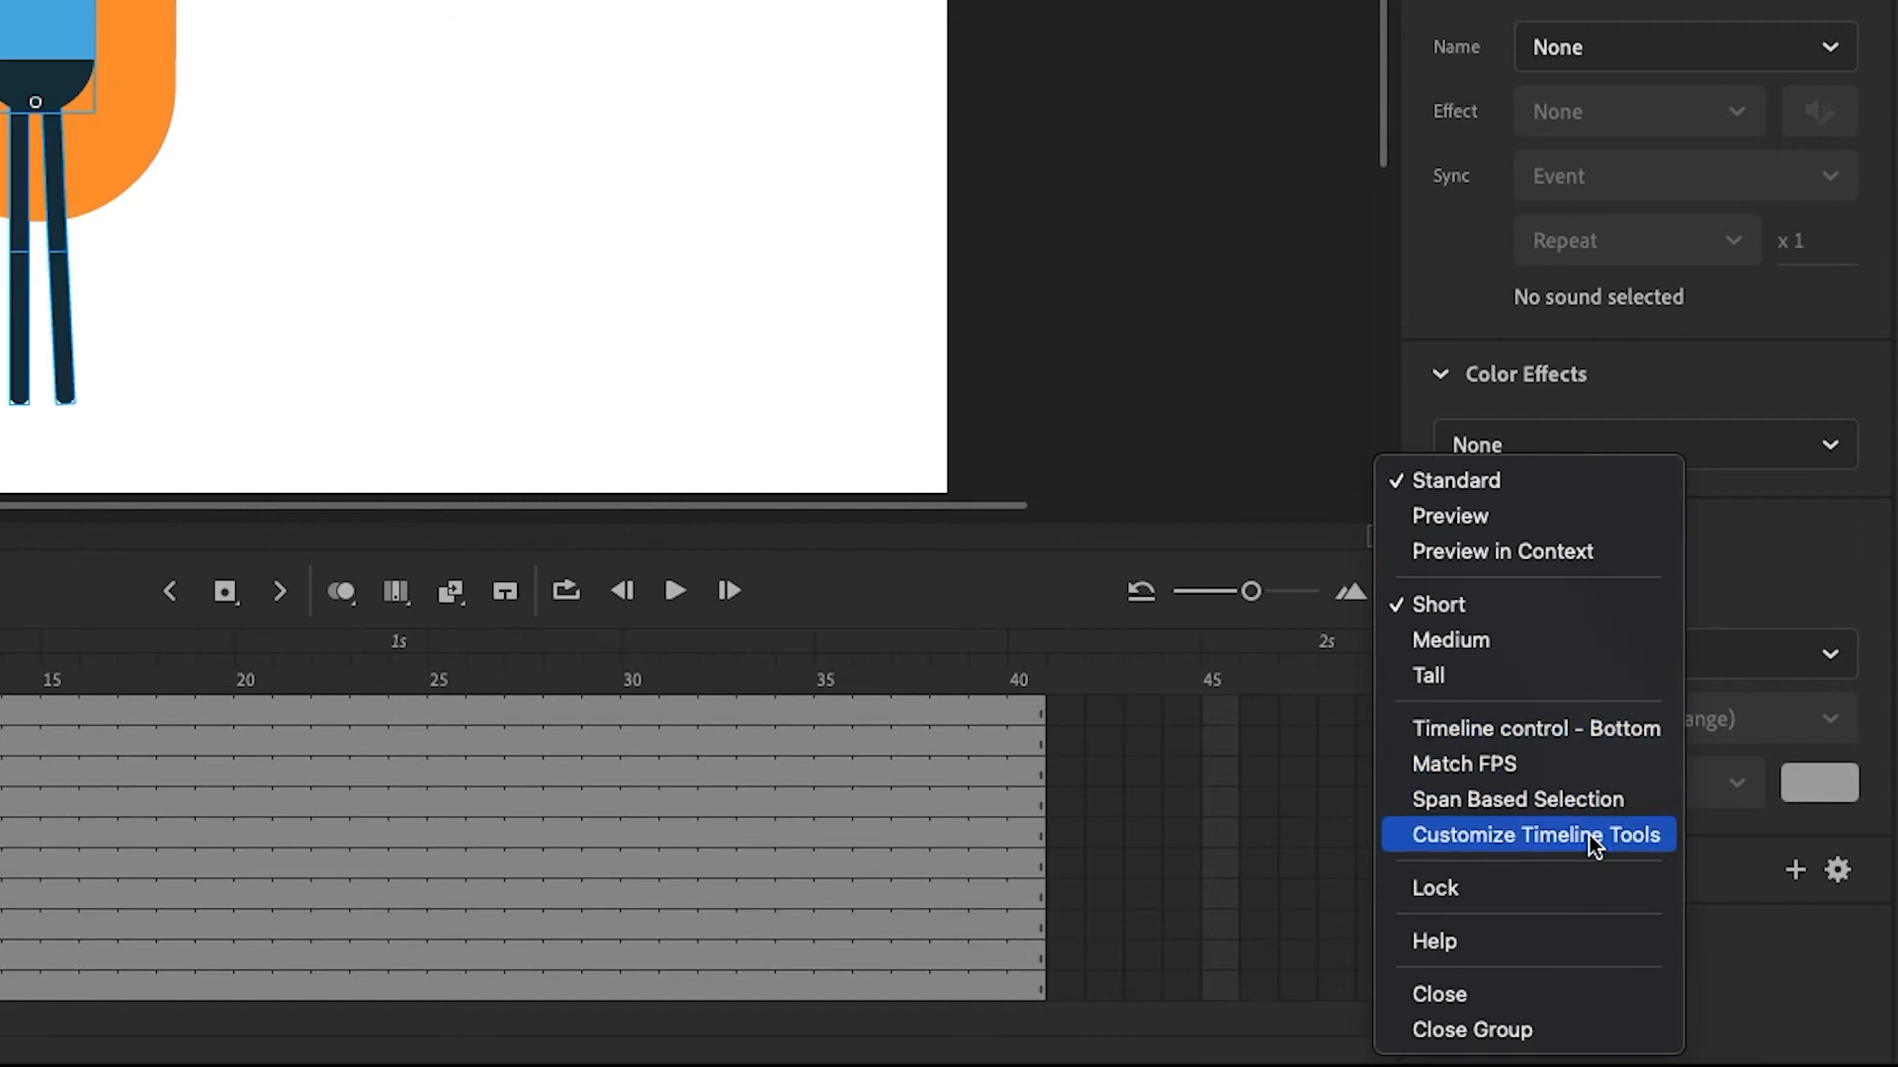
{"action": "left_click", "coordinate": [1536, 835]}
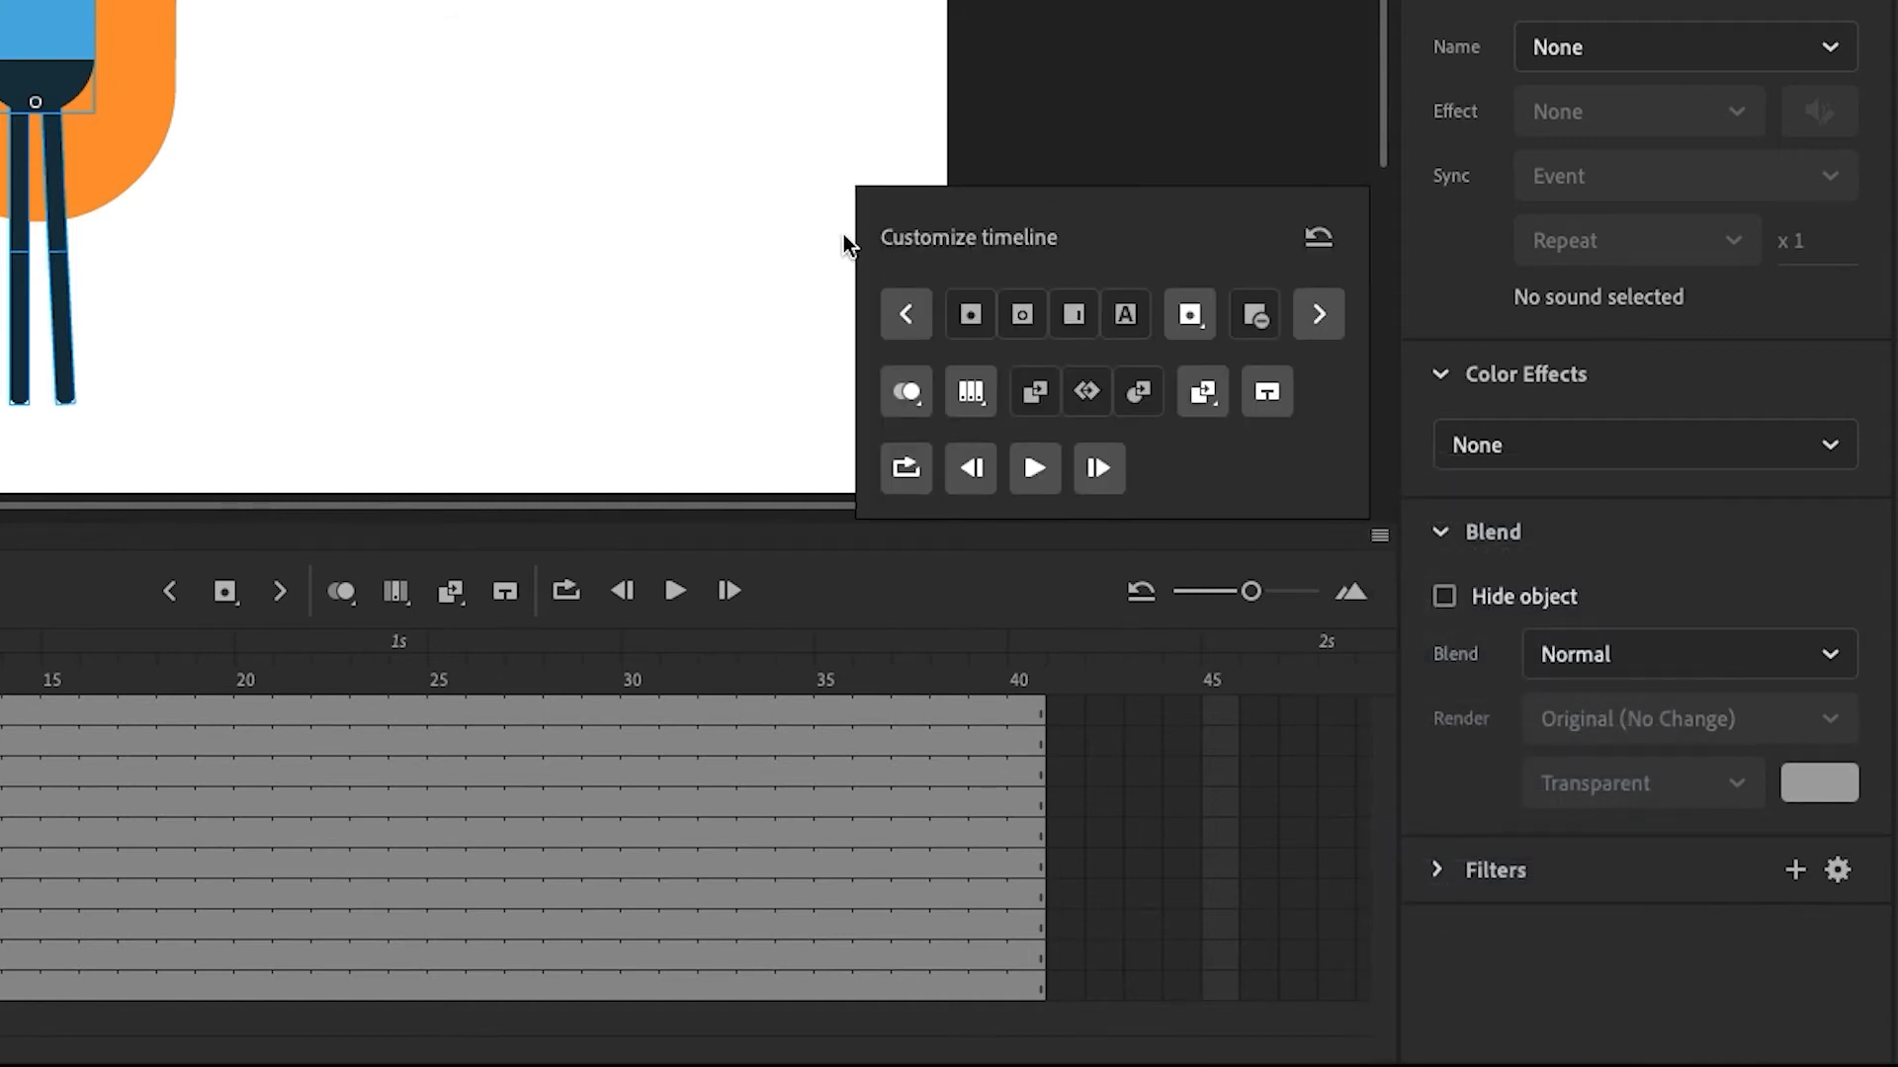
{"action": "left_click", "coordinate": [1189, 316]}
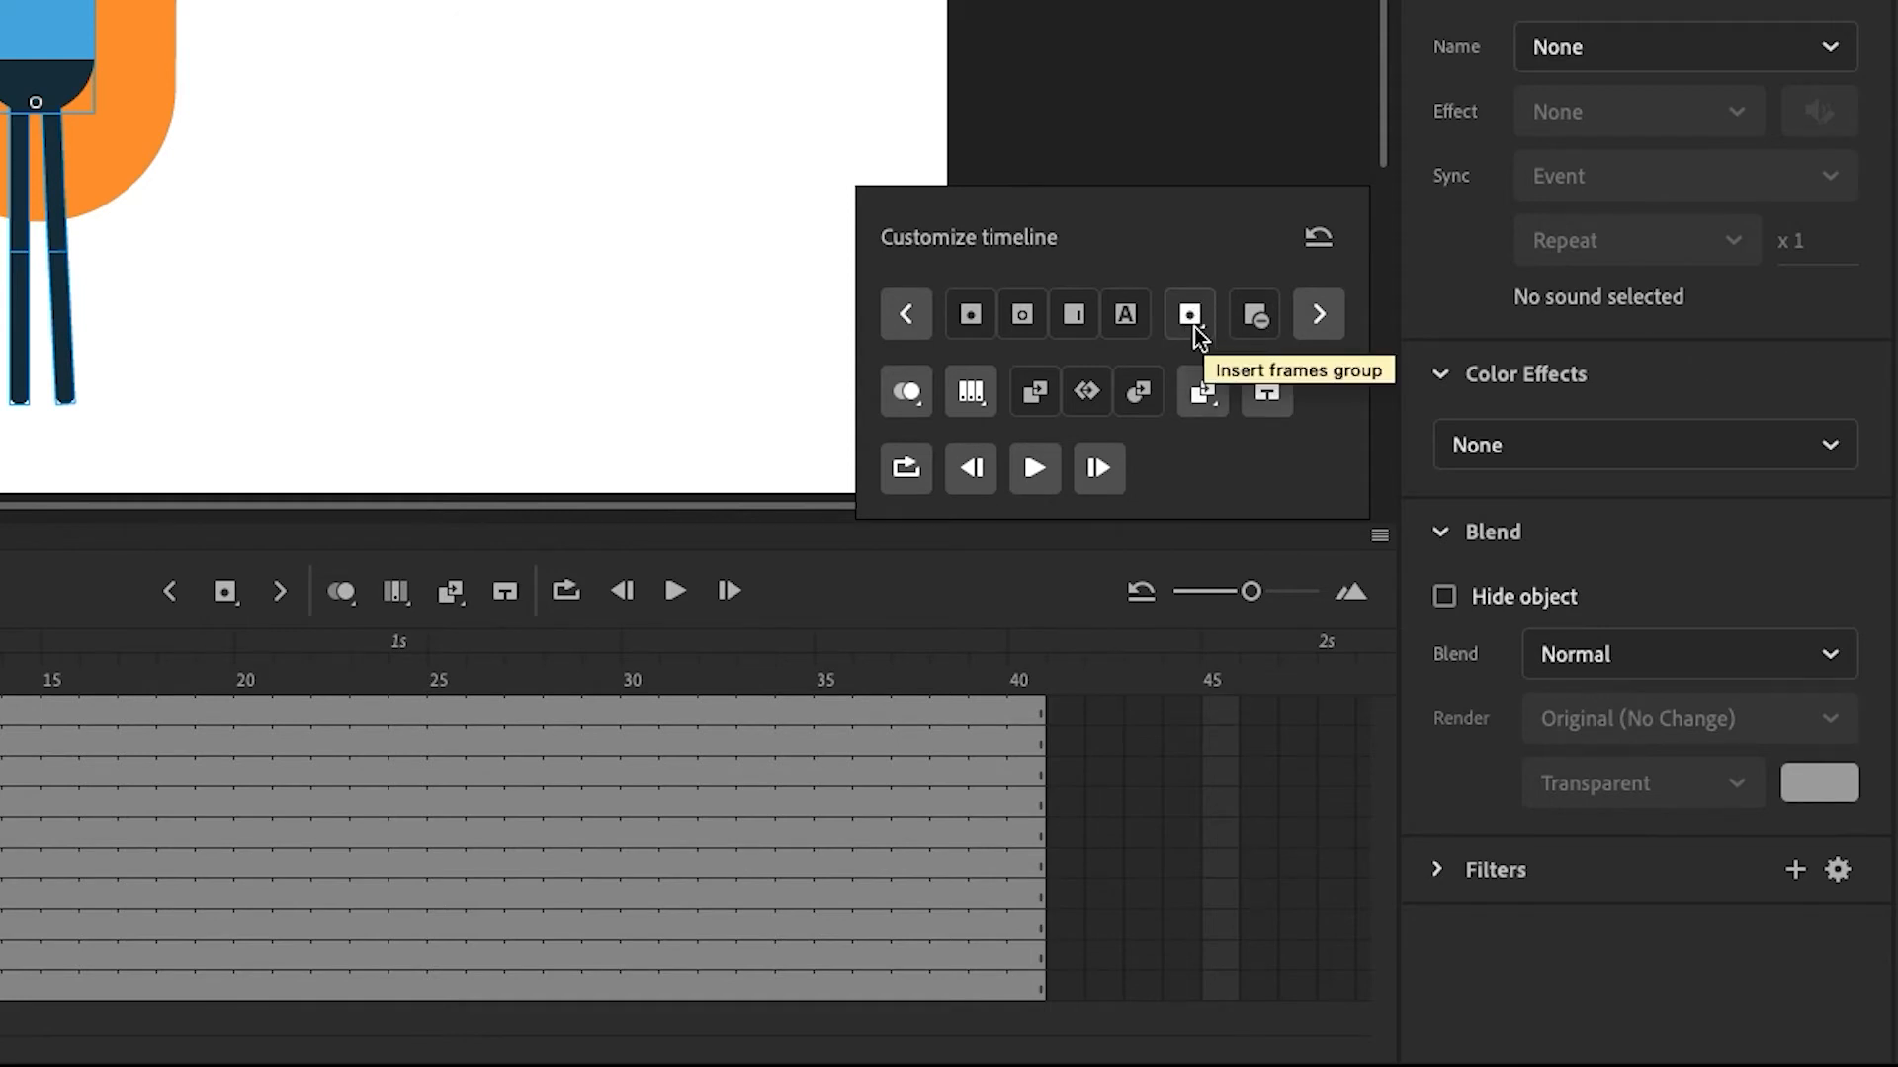
{"action": "left_click", "coordinate": [1034, 393]}
{"action": "left_click", "coordinate": [1038, 400]}
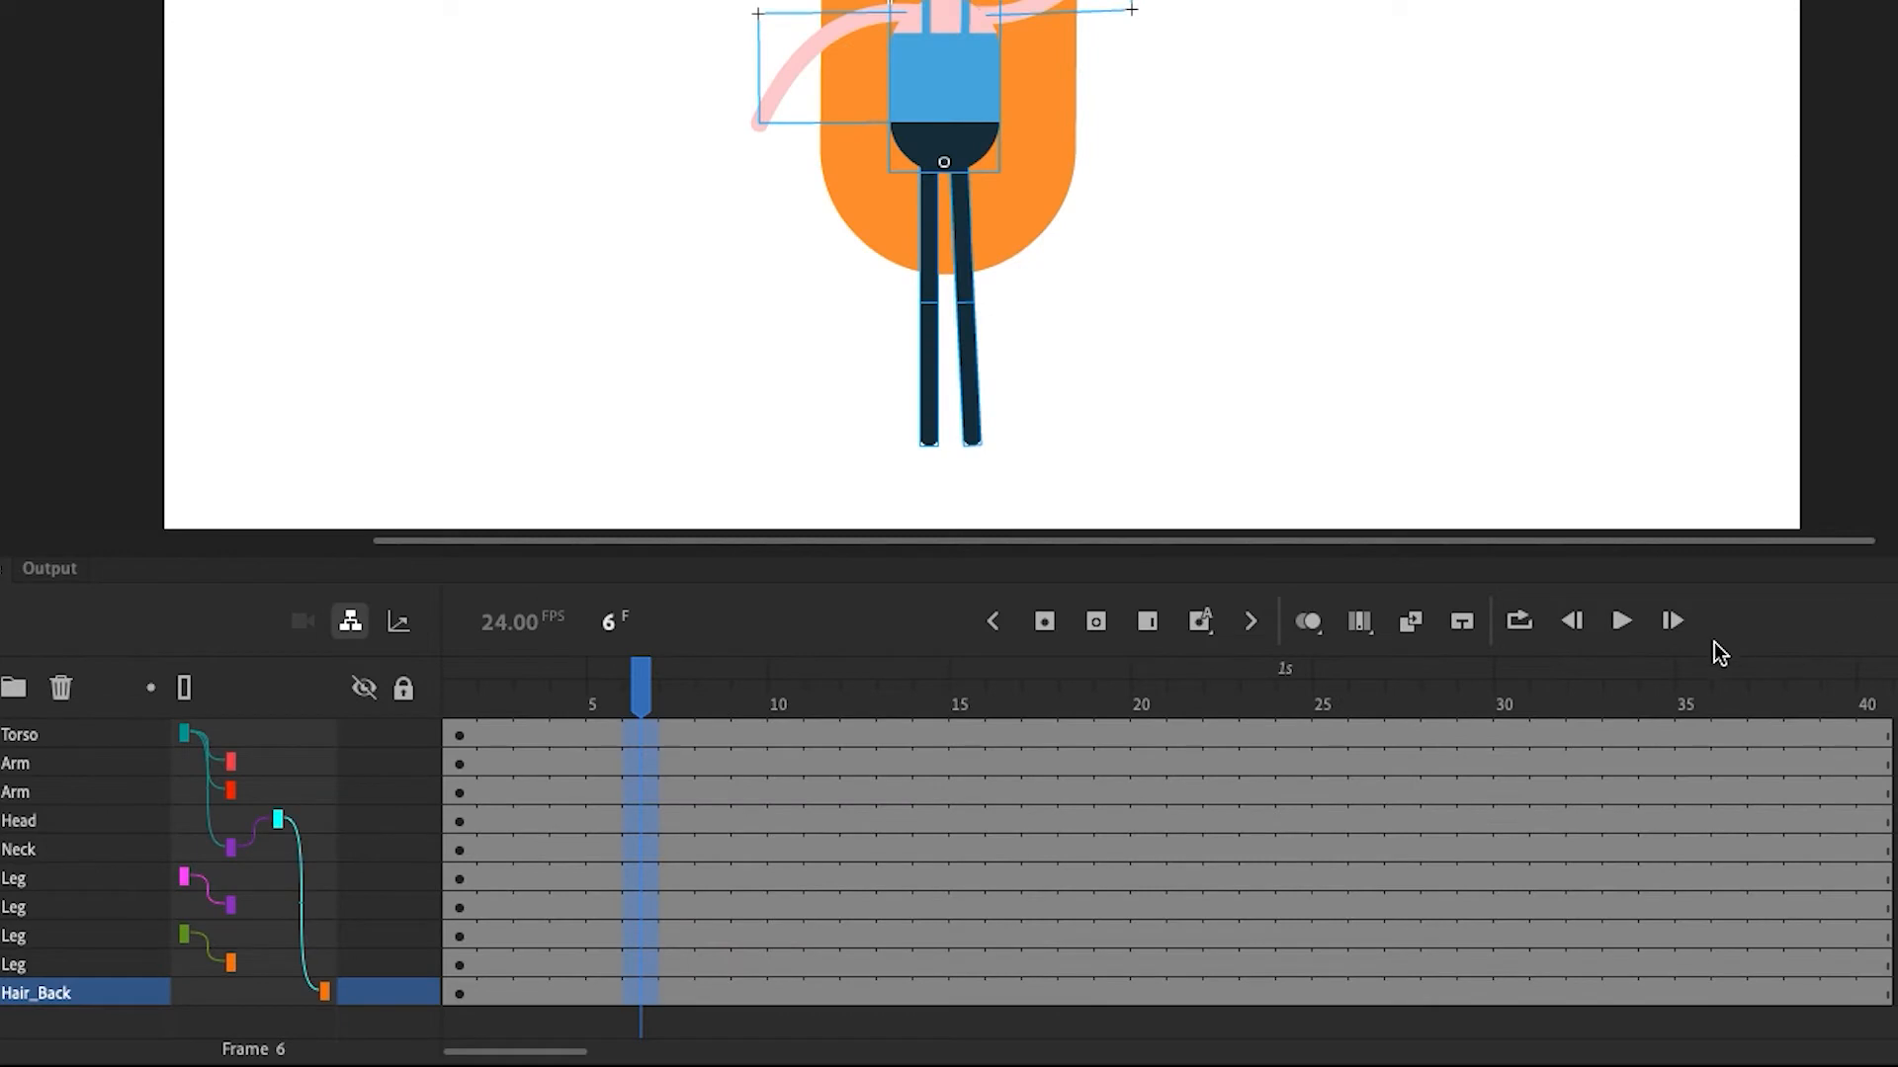
Insert keyframes on all layers at frame 6
{"action": "left_click", "coordinate": [1045, 620]}
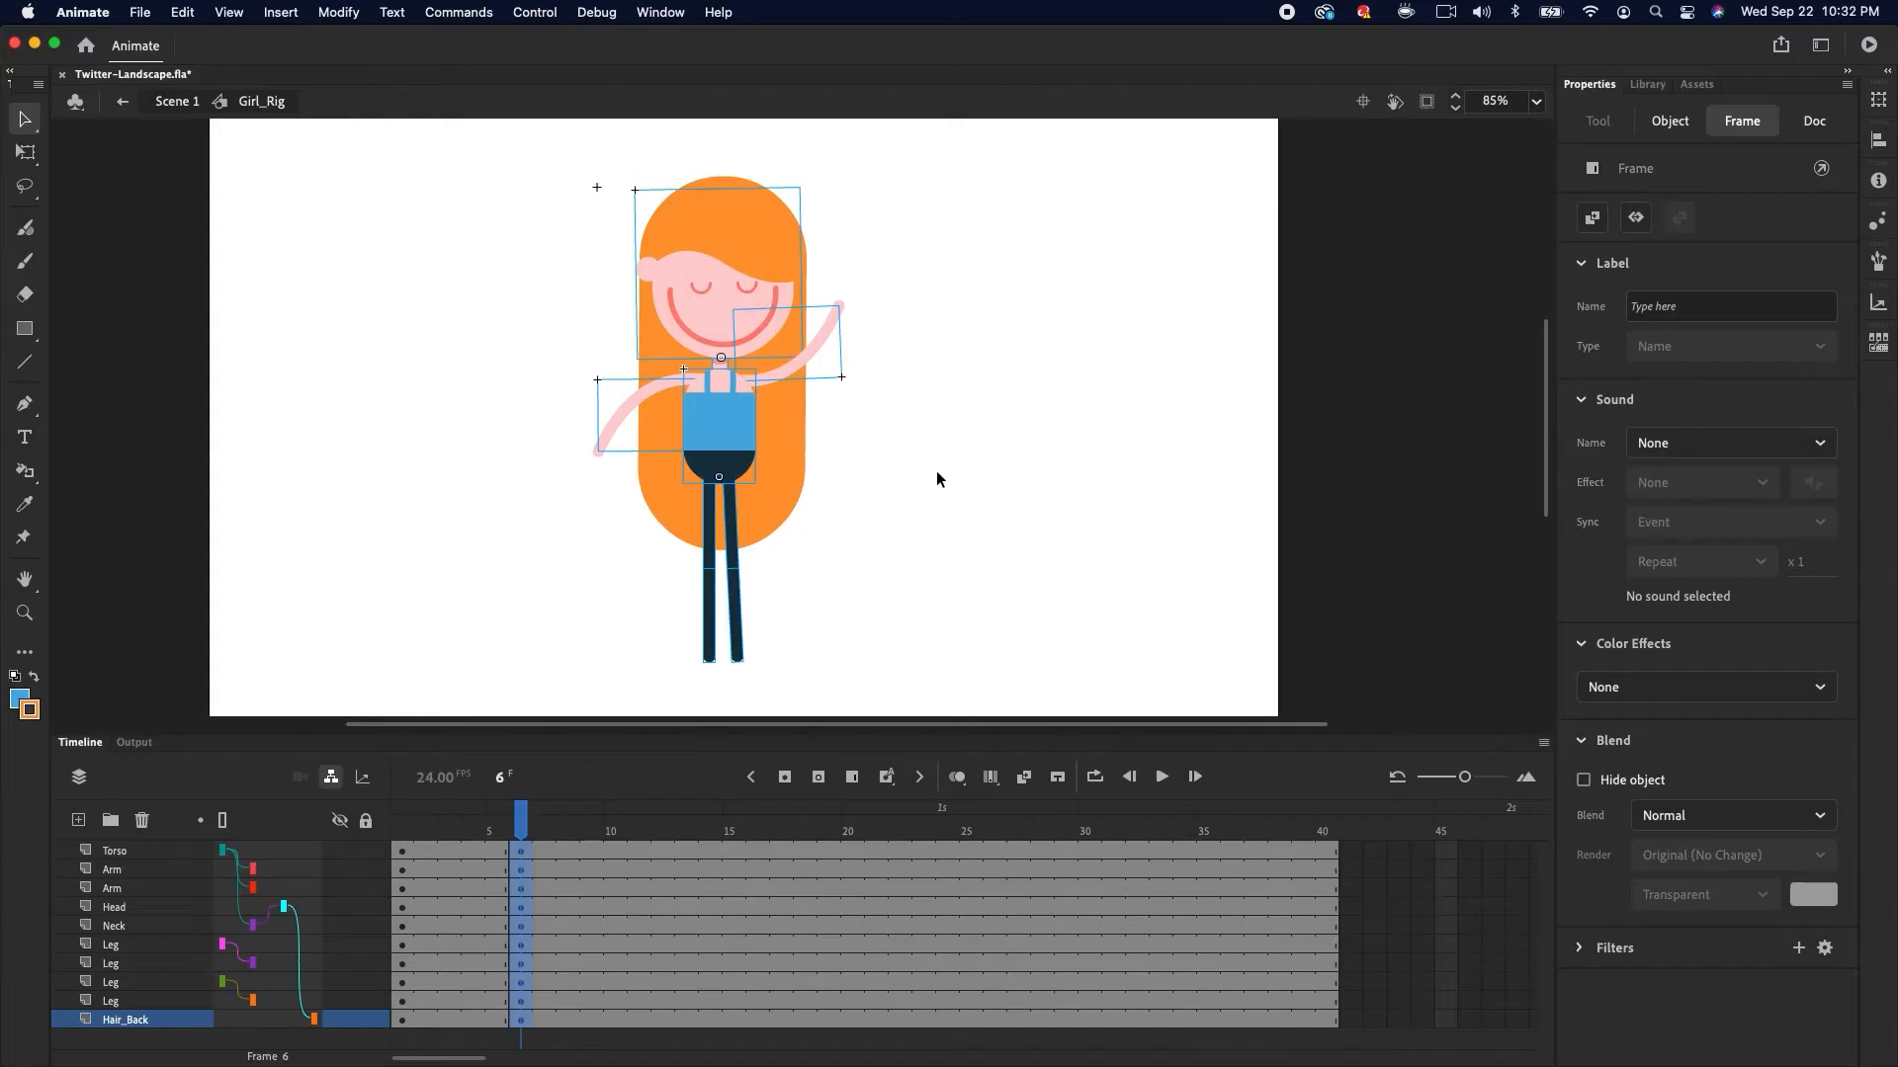
{"action": "left_click", "coordinate": [1277, 158]}
{"action": "left_click", "coordinate": [981, 86]}
Pose the character at frame 6 with Free Transform, tilting the torso and head and bending both legs
{"action": "left_click", "coordinate": [26, 153]}
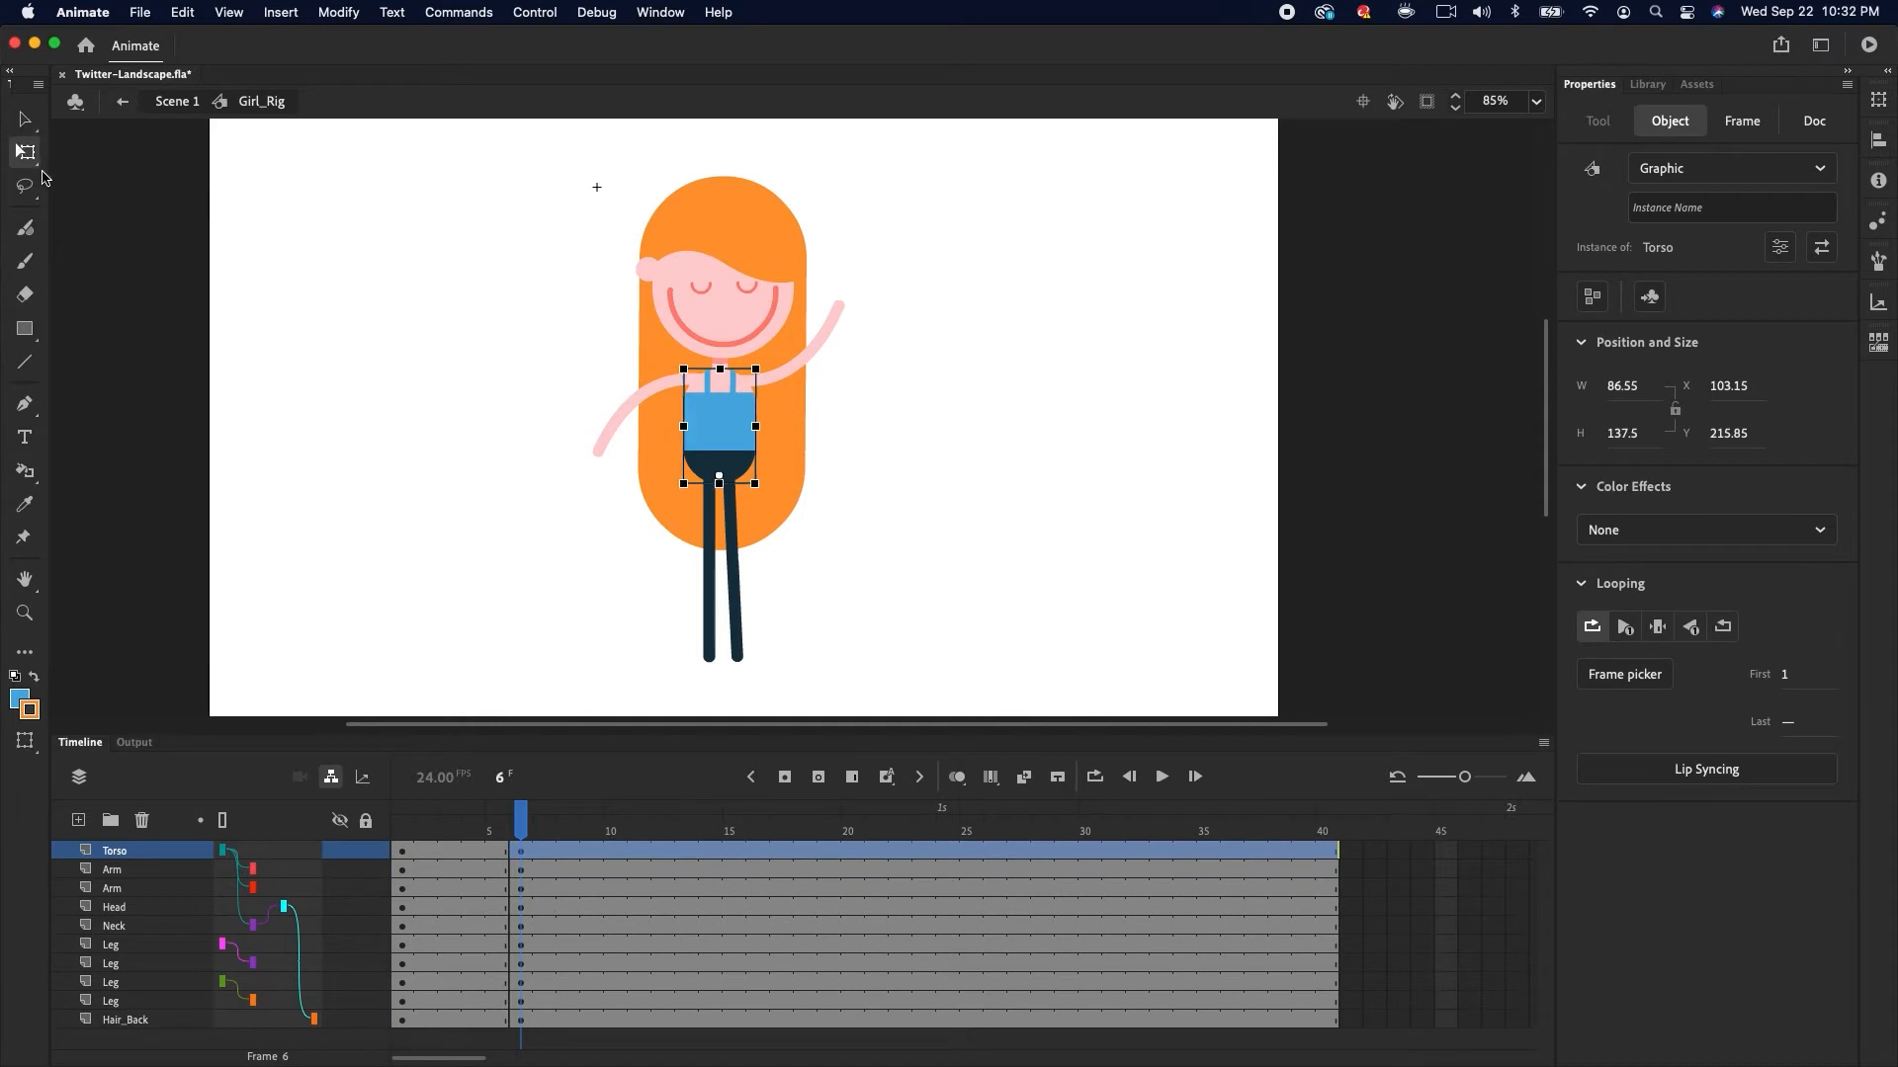
{"action": "left_click_drag", "start_coordinate": [779, 367], "coordinate": [804, 385]}
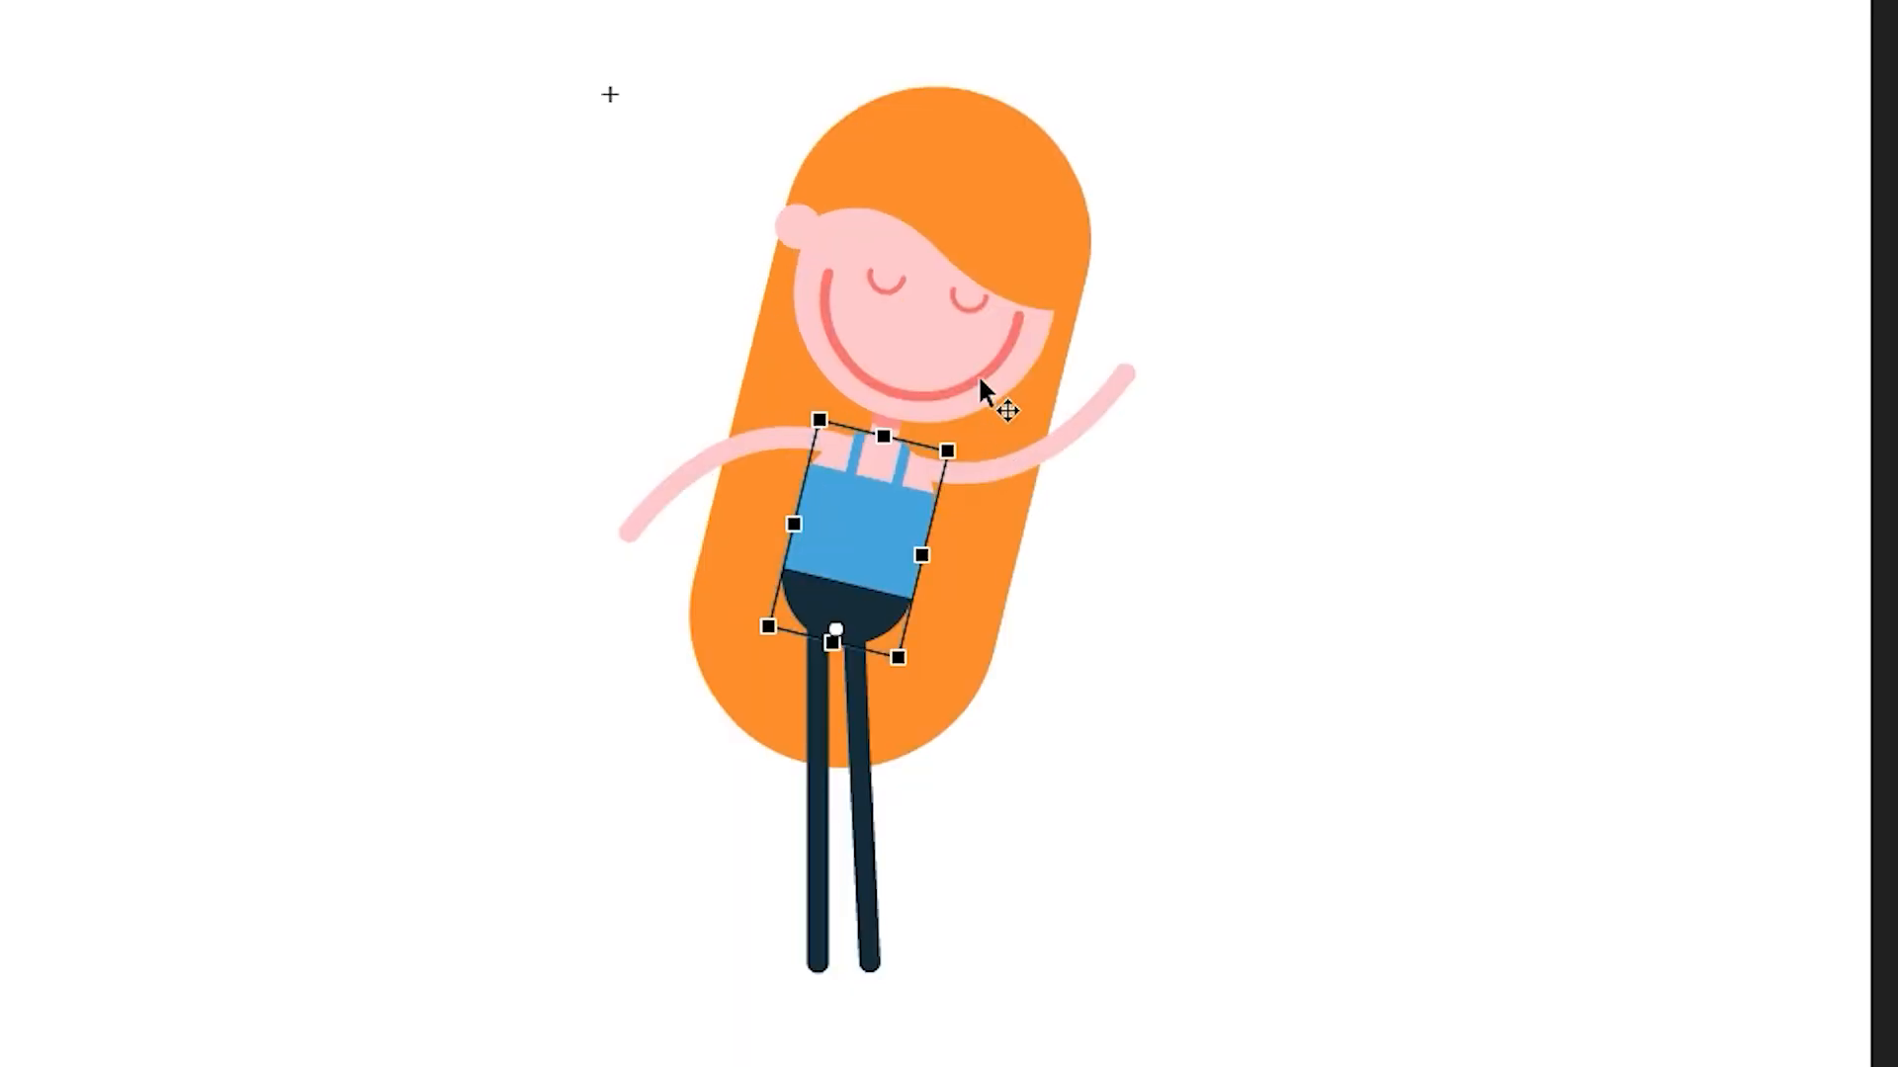
{"action": "left_click", "coordinate": [979, 380]}
{"action": "left_click_drag", "start_coordinate": [1117, 204], "coordinate": [1000, 139]}
{"action": "left_click", "coordinate": [823, 726]}
{"action": "left_click_drag", "start_coordinate": [845, 811], "coordinate": [747, 756]}
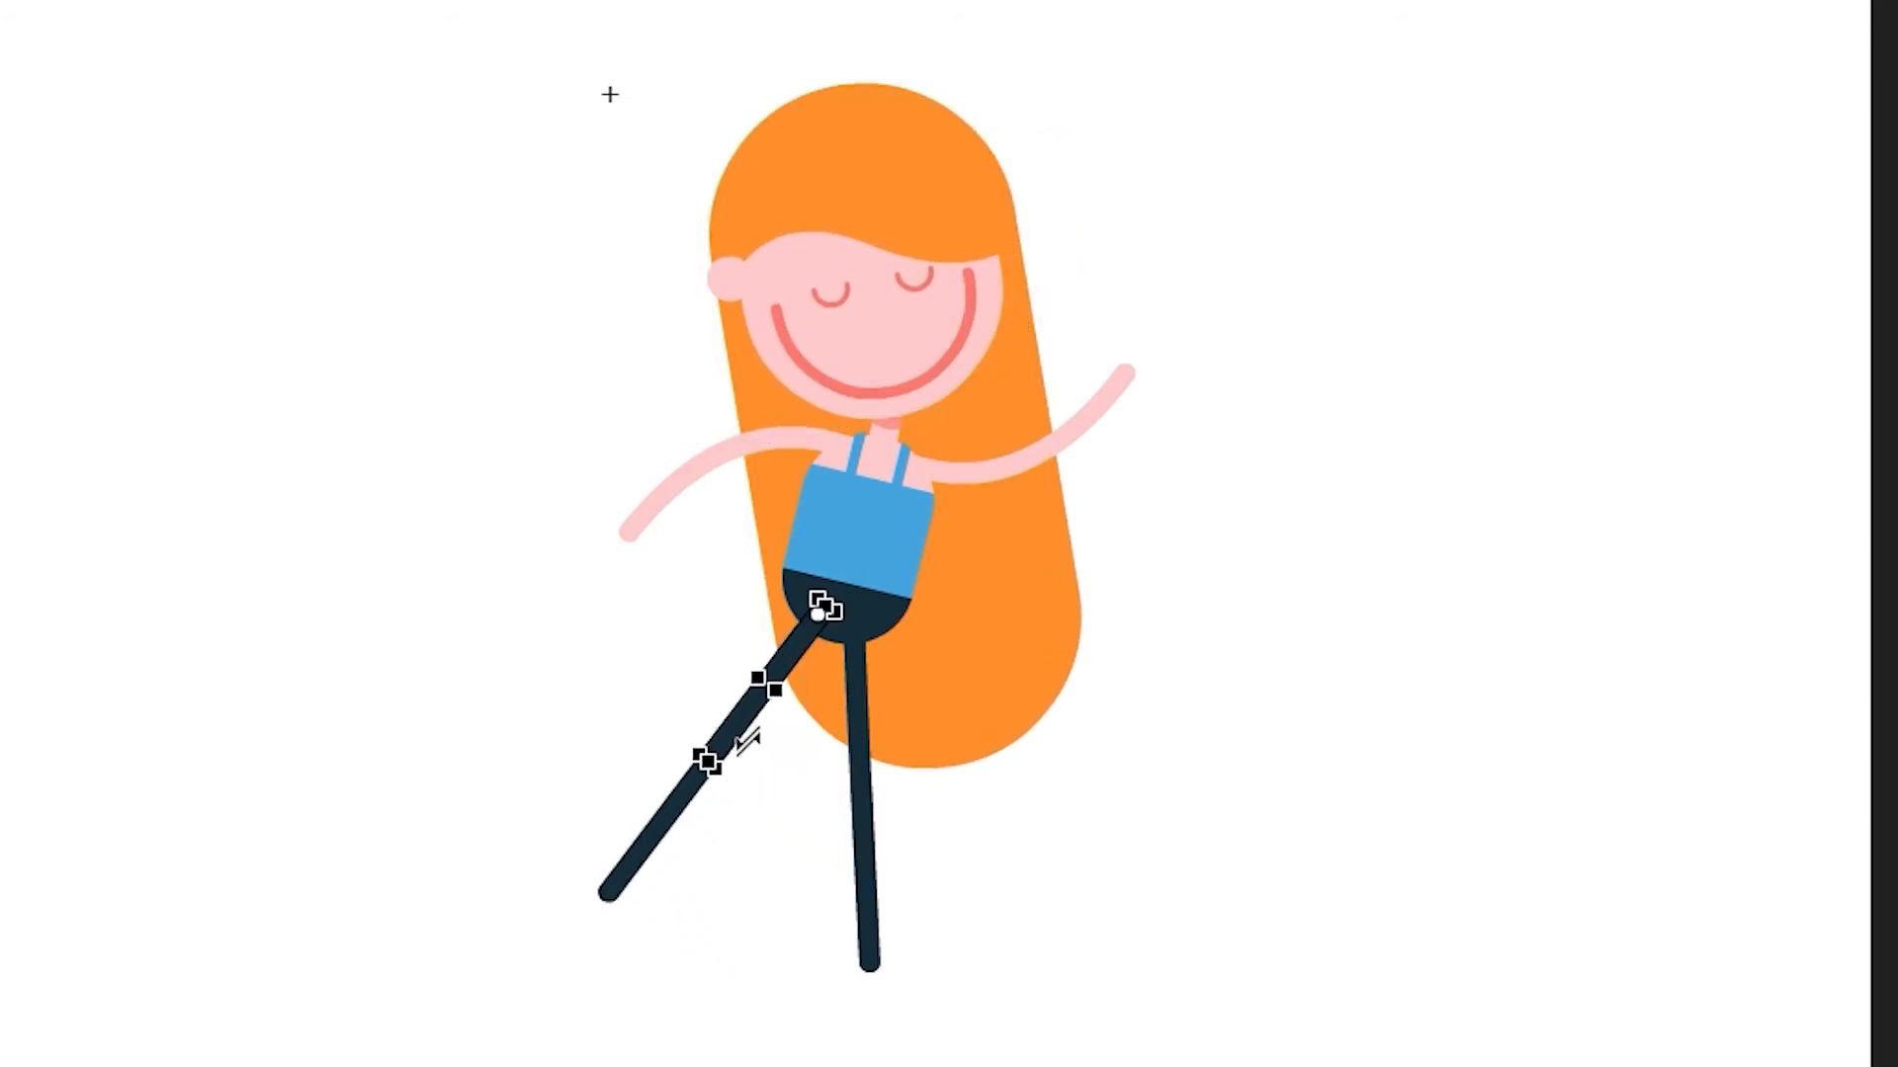
{"action": "left_click", "coordinate": [671, 838]}
{"action": "left_click_drag", "start_coordinate": [635, 949], "coordinate": [791, 949]}
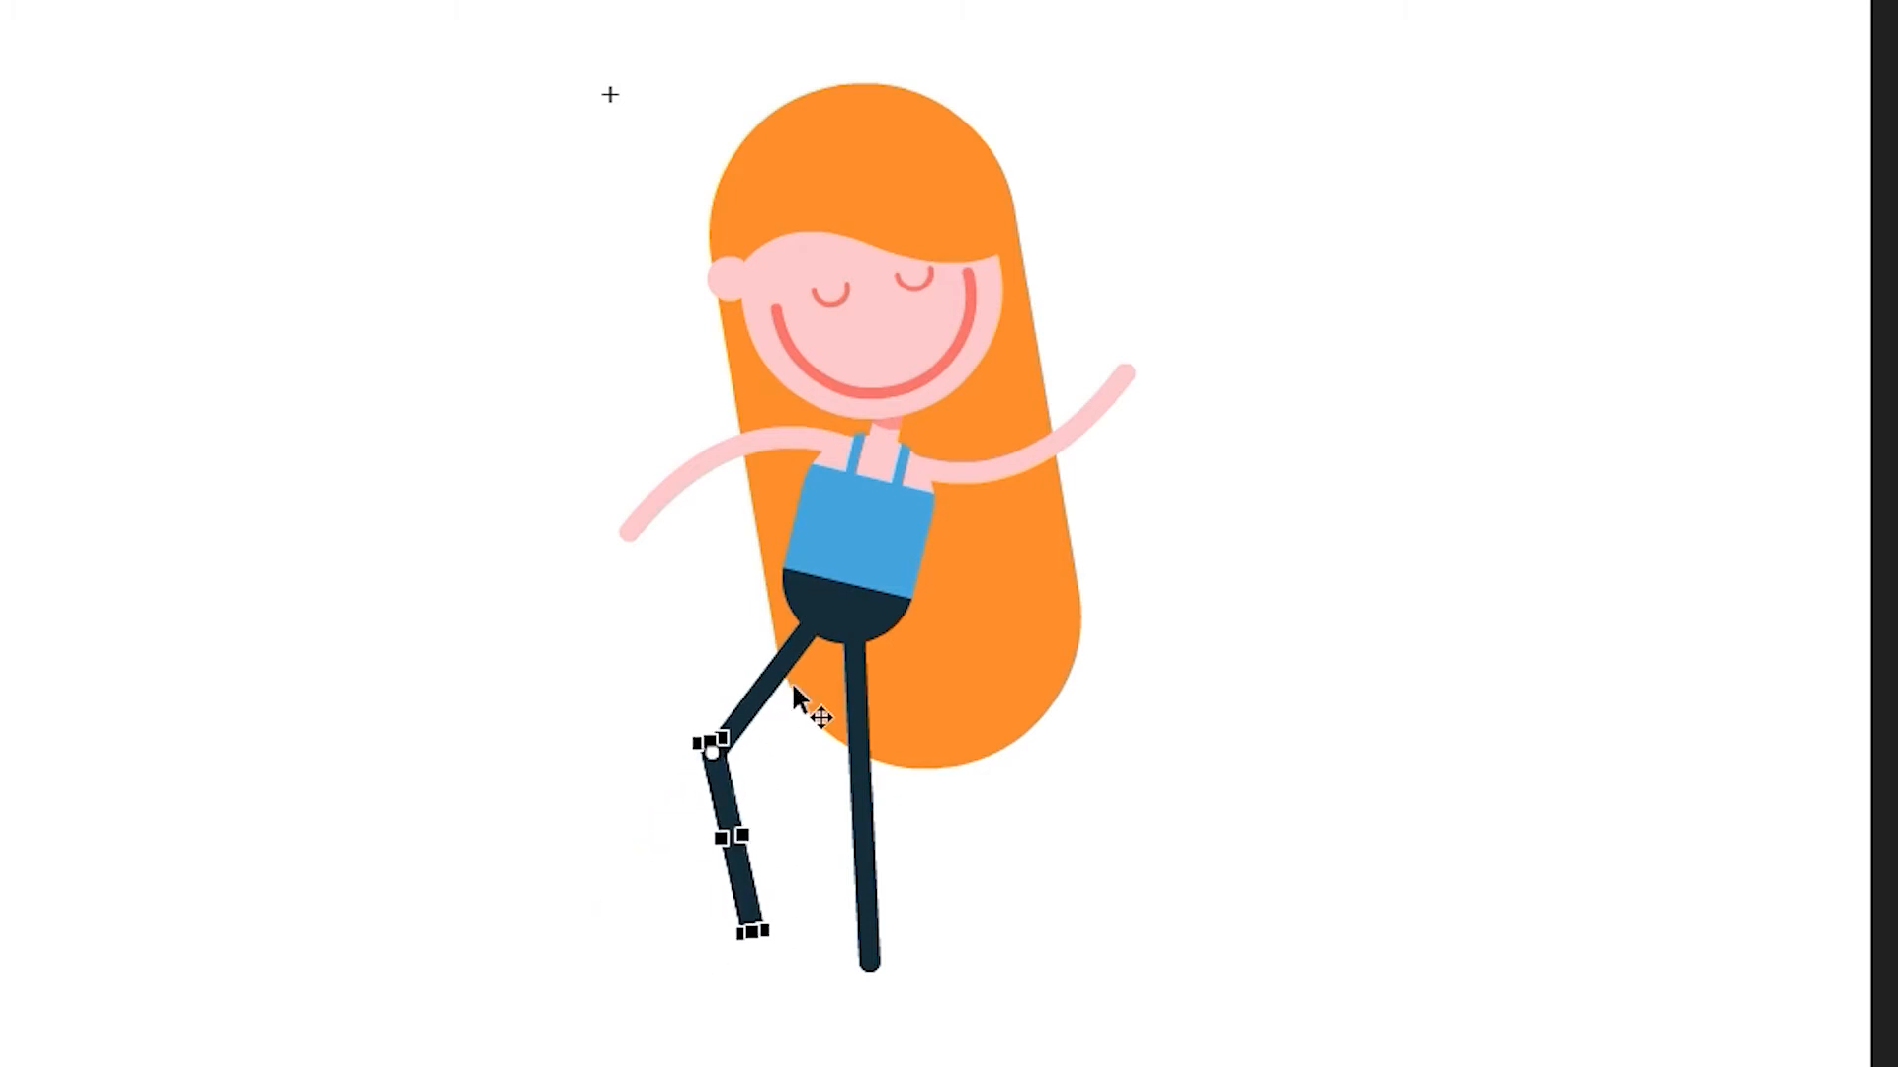
{"action": "left_click", "coordinate": [862, 755]}
{"action": "left_click_drag", "start_coordinate": [891, 797], "coordinate": [870, 803]}
{"action": "left_click", "coordinate": [843, 876]}
{"action": "left_click_drag", "start_coordinate": [867, 963], "coordinate": [905, 988]}
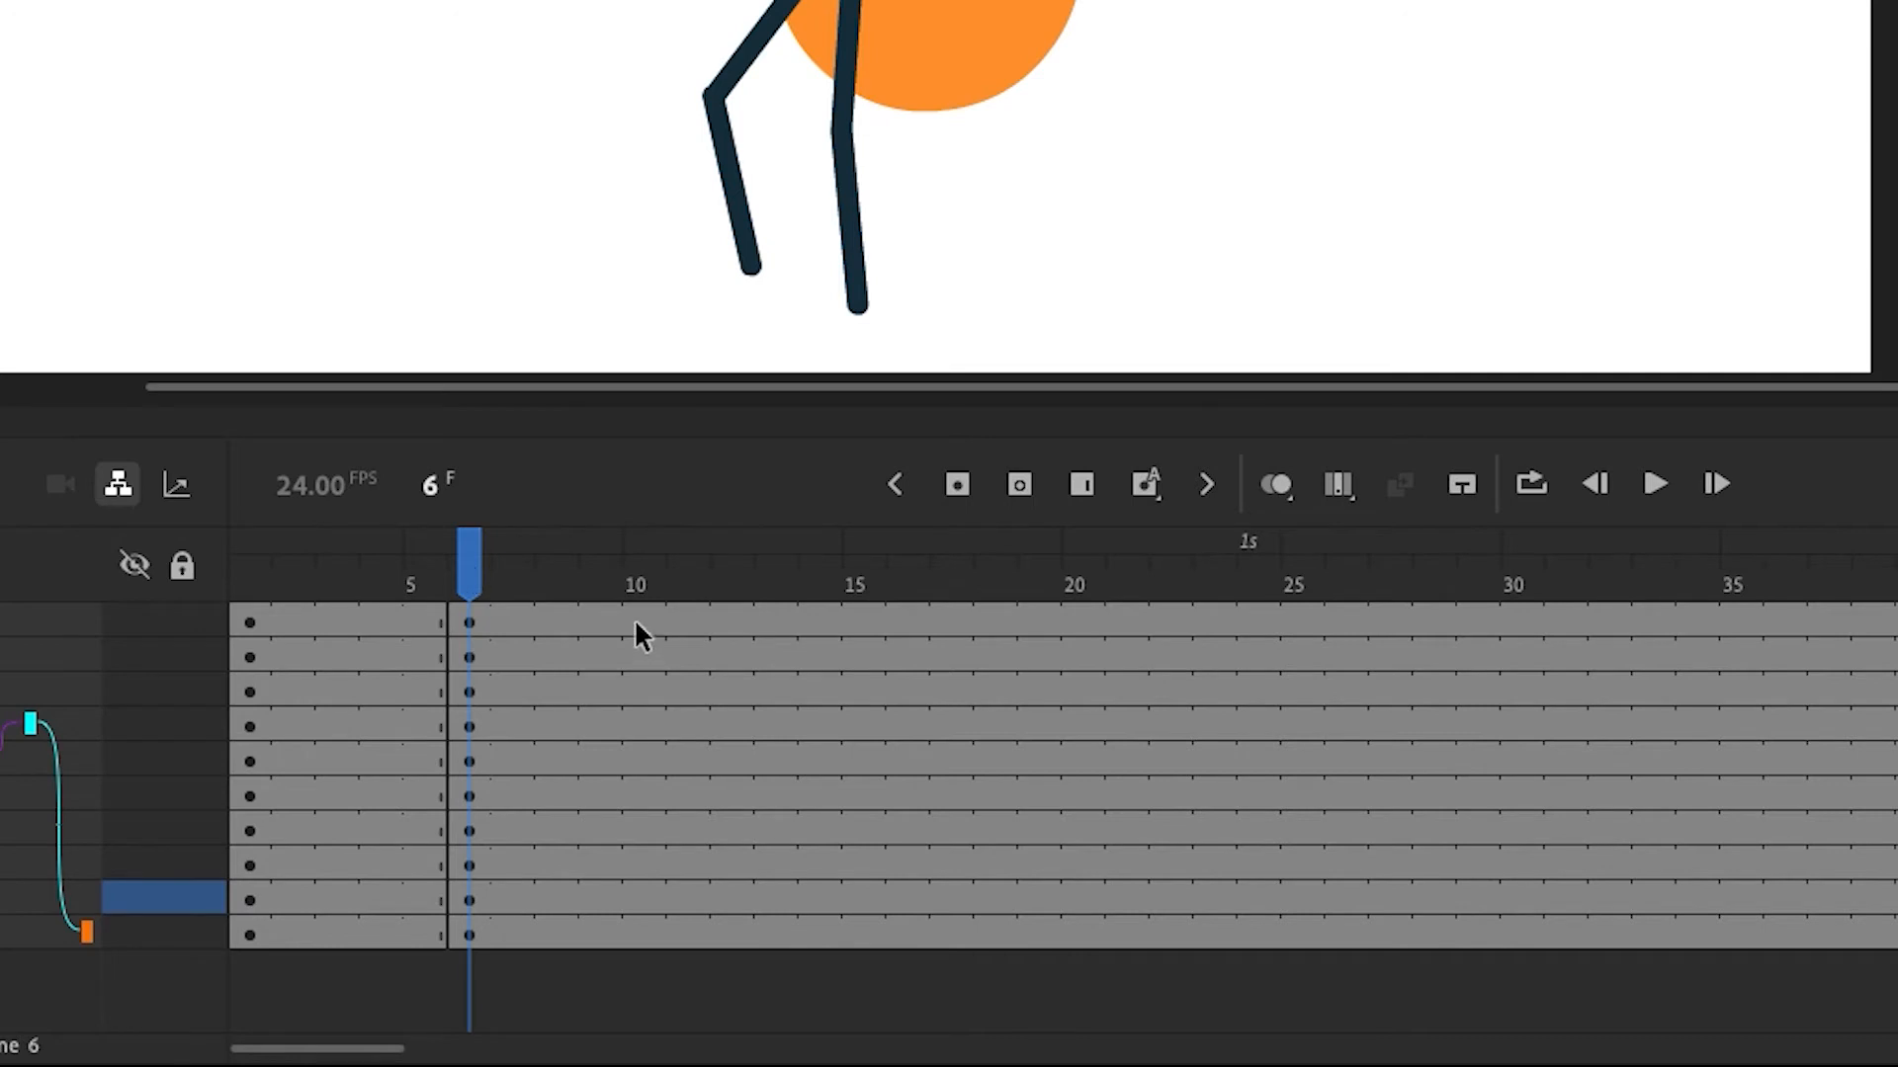
Insert keyframes on all layers at frame 10
{"action": "left_click_drag", "start_coordinate": [635, 625], "coordinate": [638, 818]}
{"action": "left_click_drag", "start_coordinate": [642, 934], "coordinate": [644, 937]}
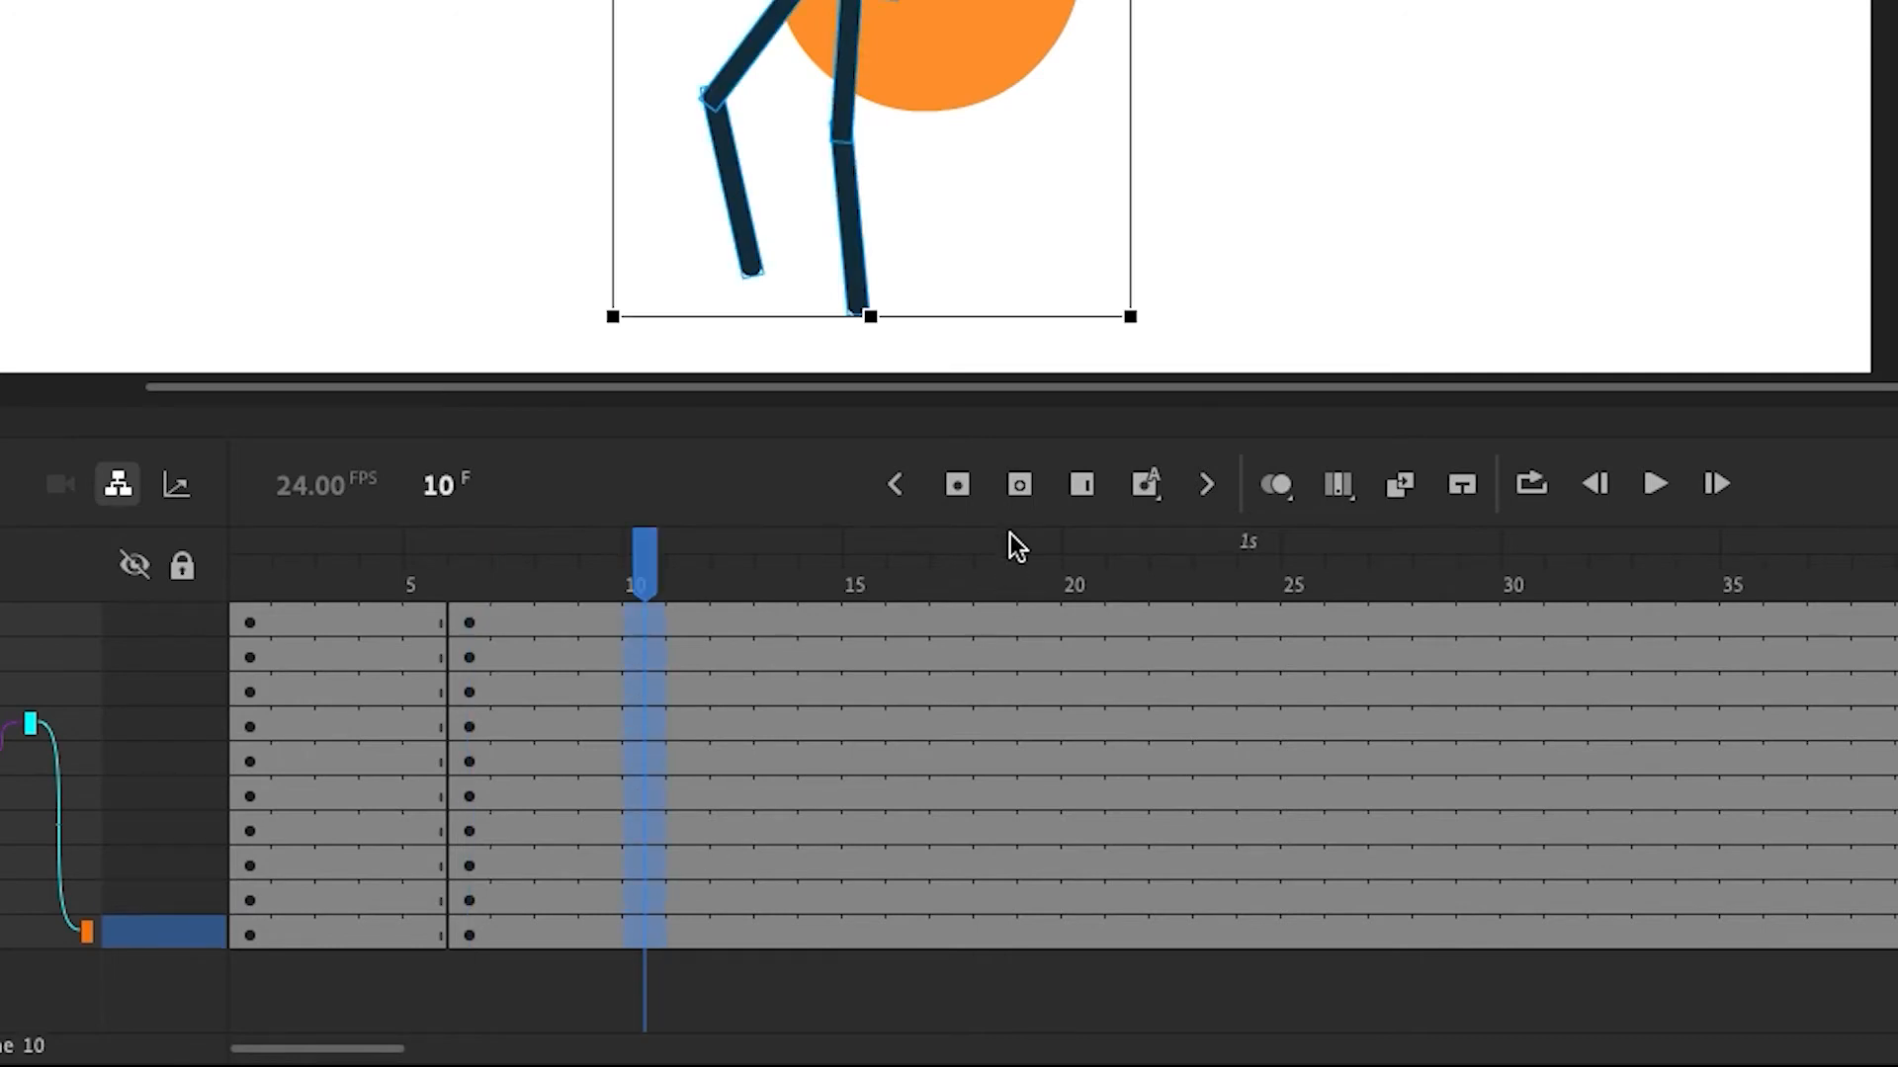
{"action": "left_click", "coordinate": [956, 484]}
{"action": "key", "text": "Escape"}
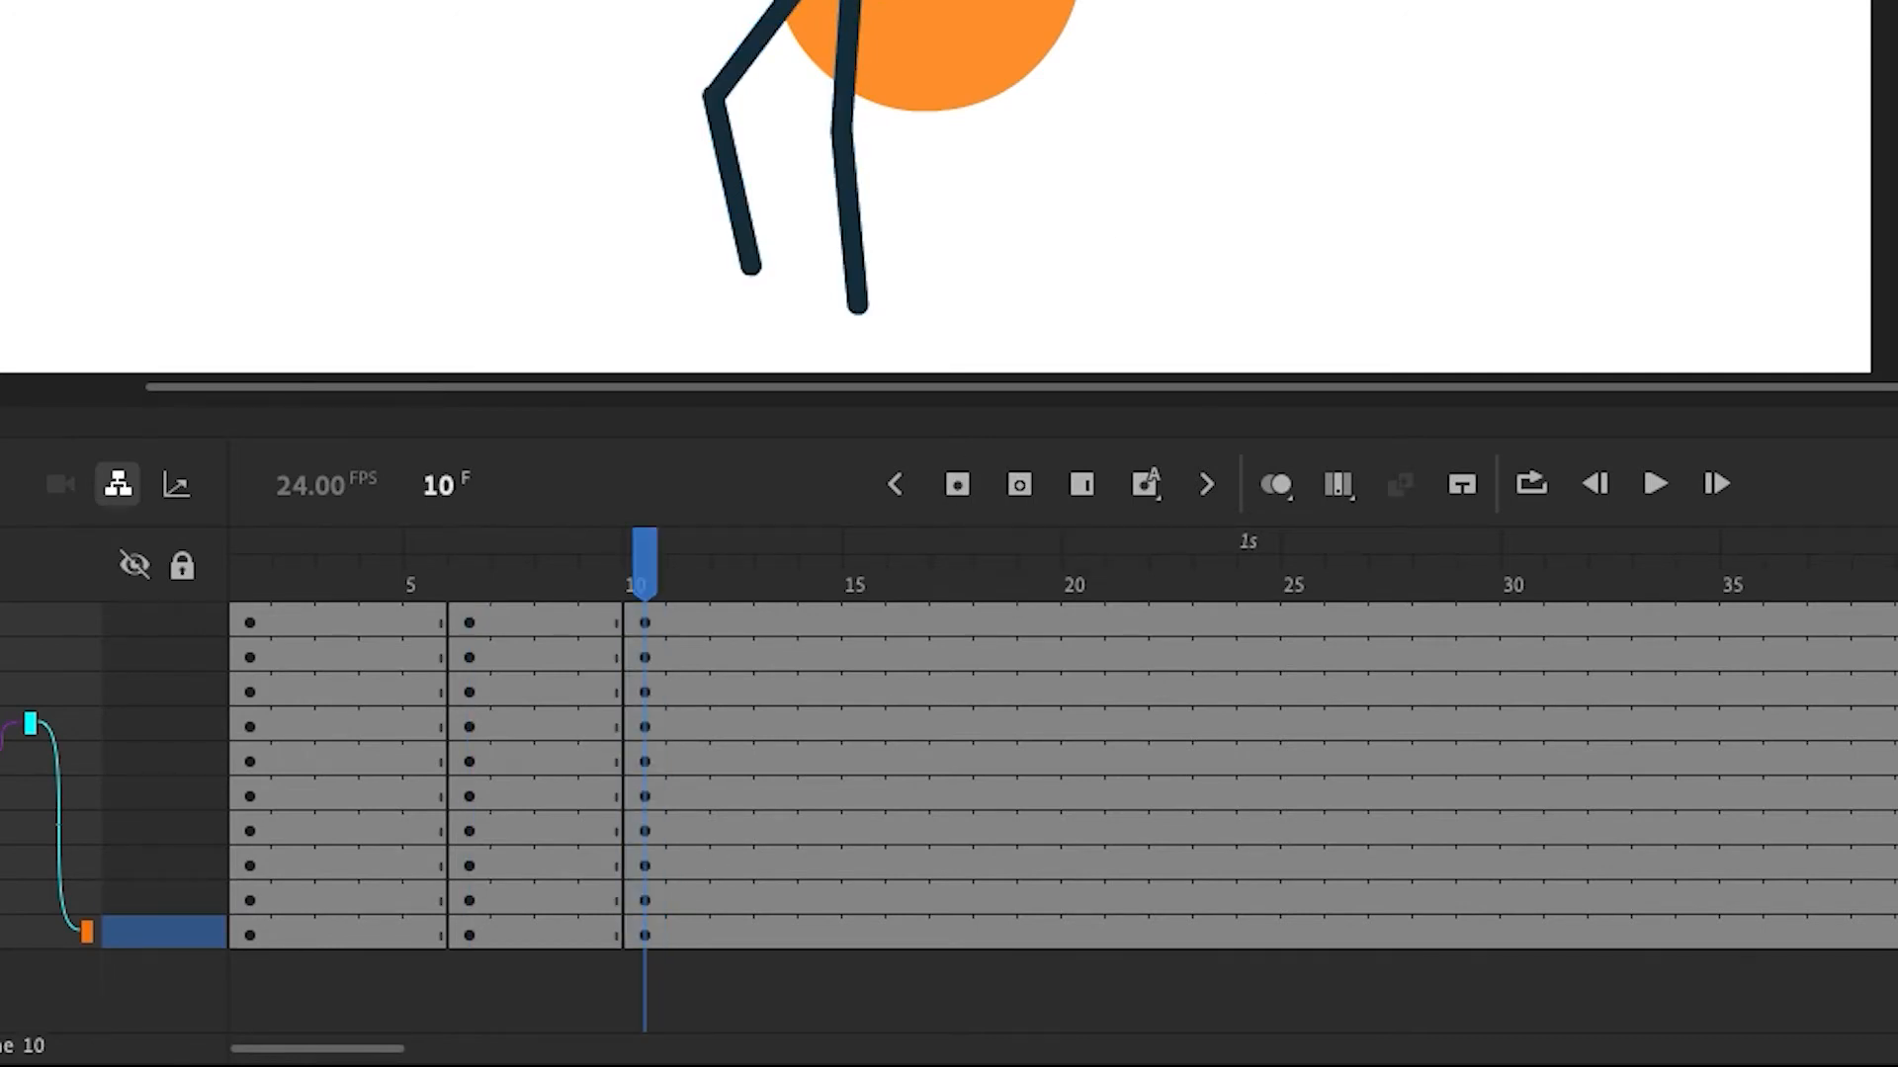
Rotate the torso, head and legs at frame 10 back into the upright standing pose
{"action": "left_click", "coordinate": [897, 3]}
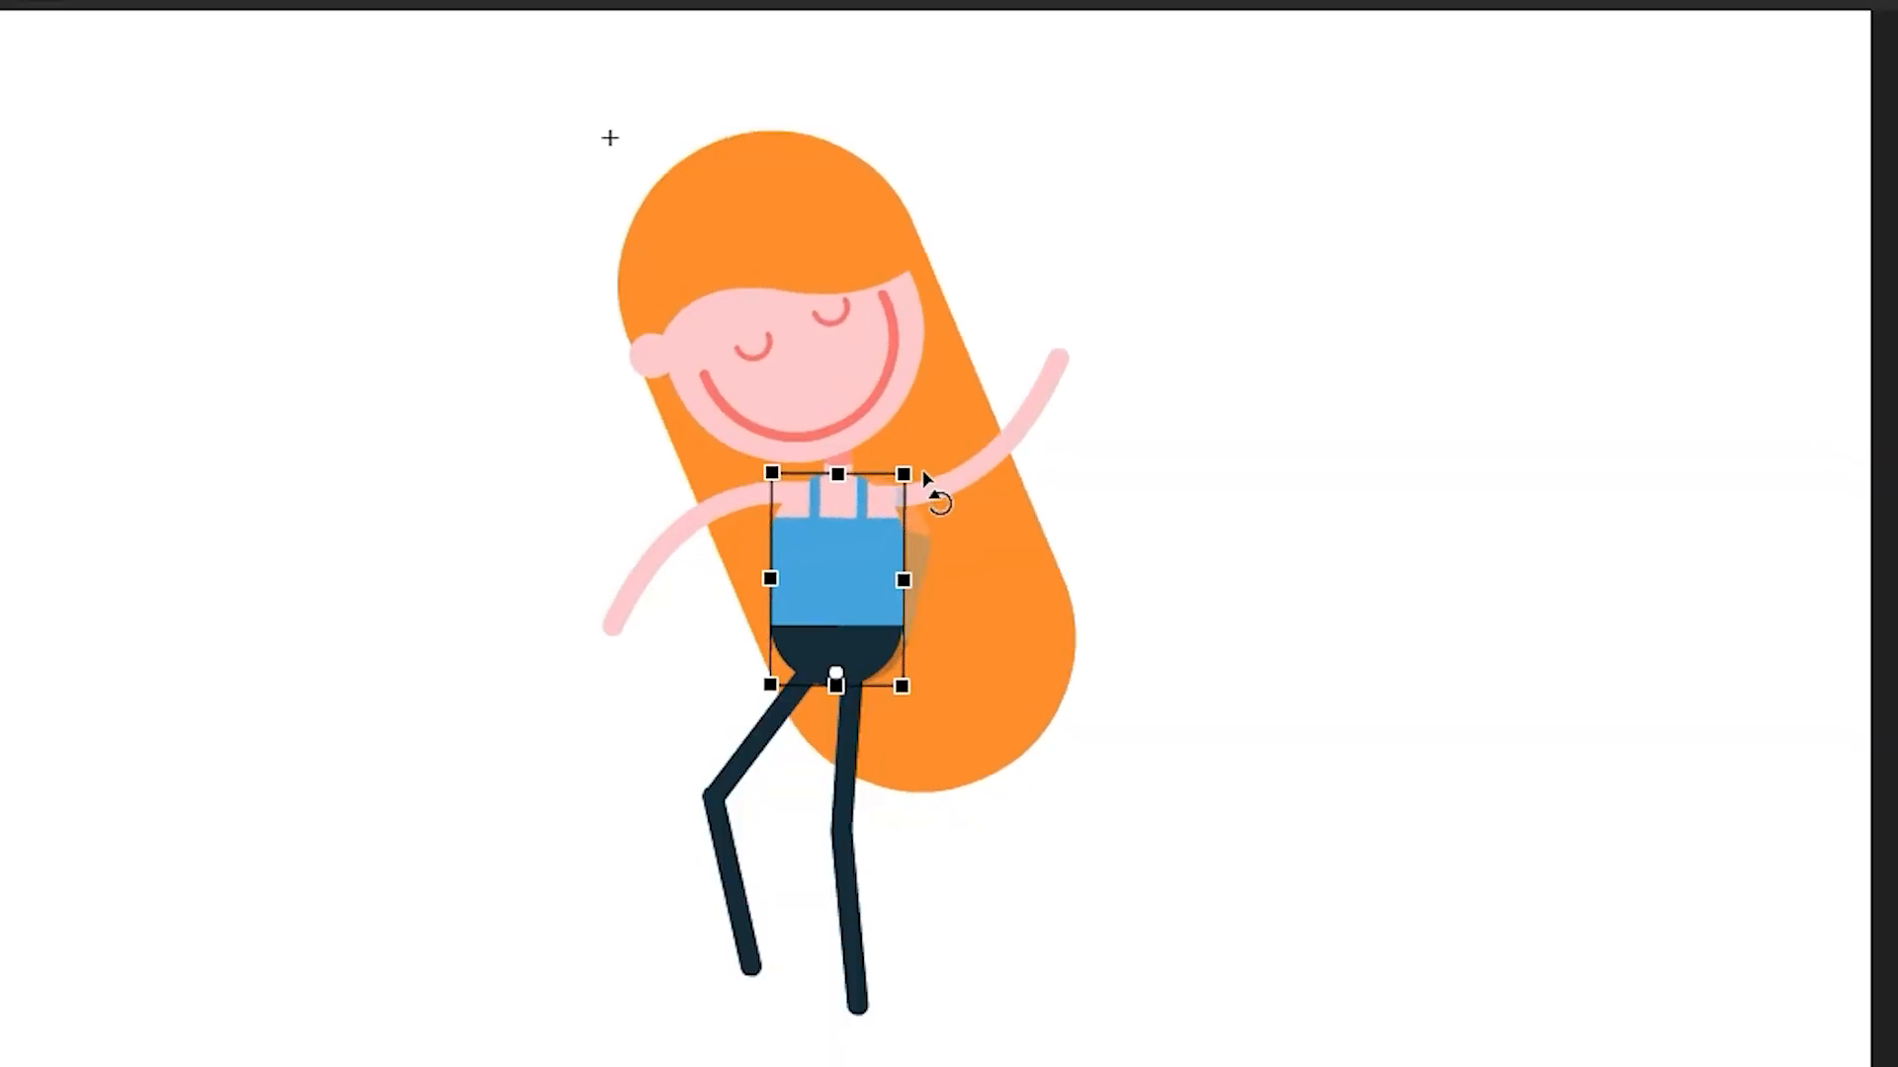
{"action": "left_click", "coordinate": [880, 360]}
{"action": "left_click_drag", "start_coordinate": [883, 105], "coordinate": [1038, 140]}
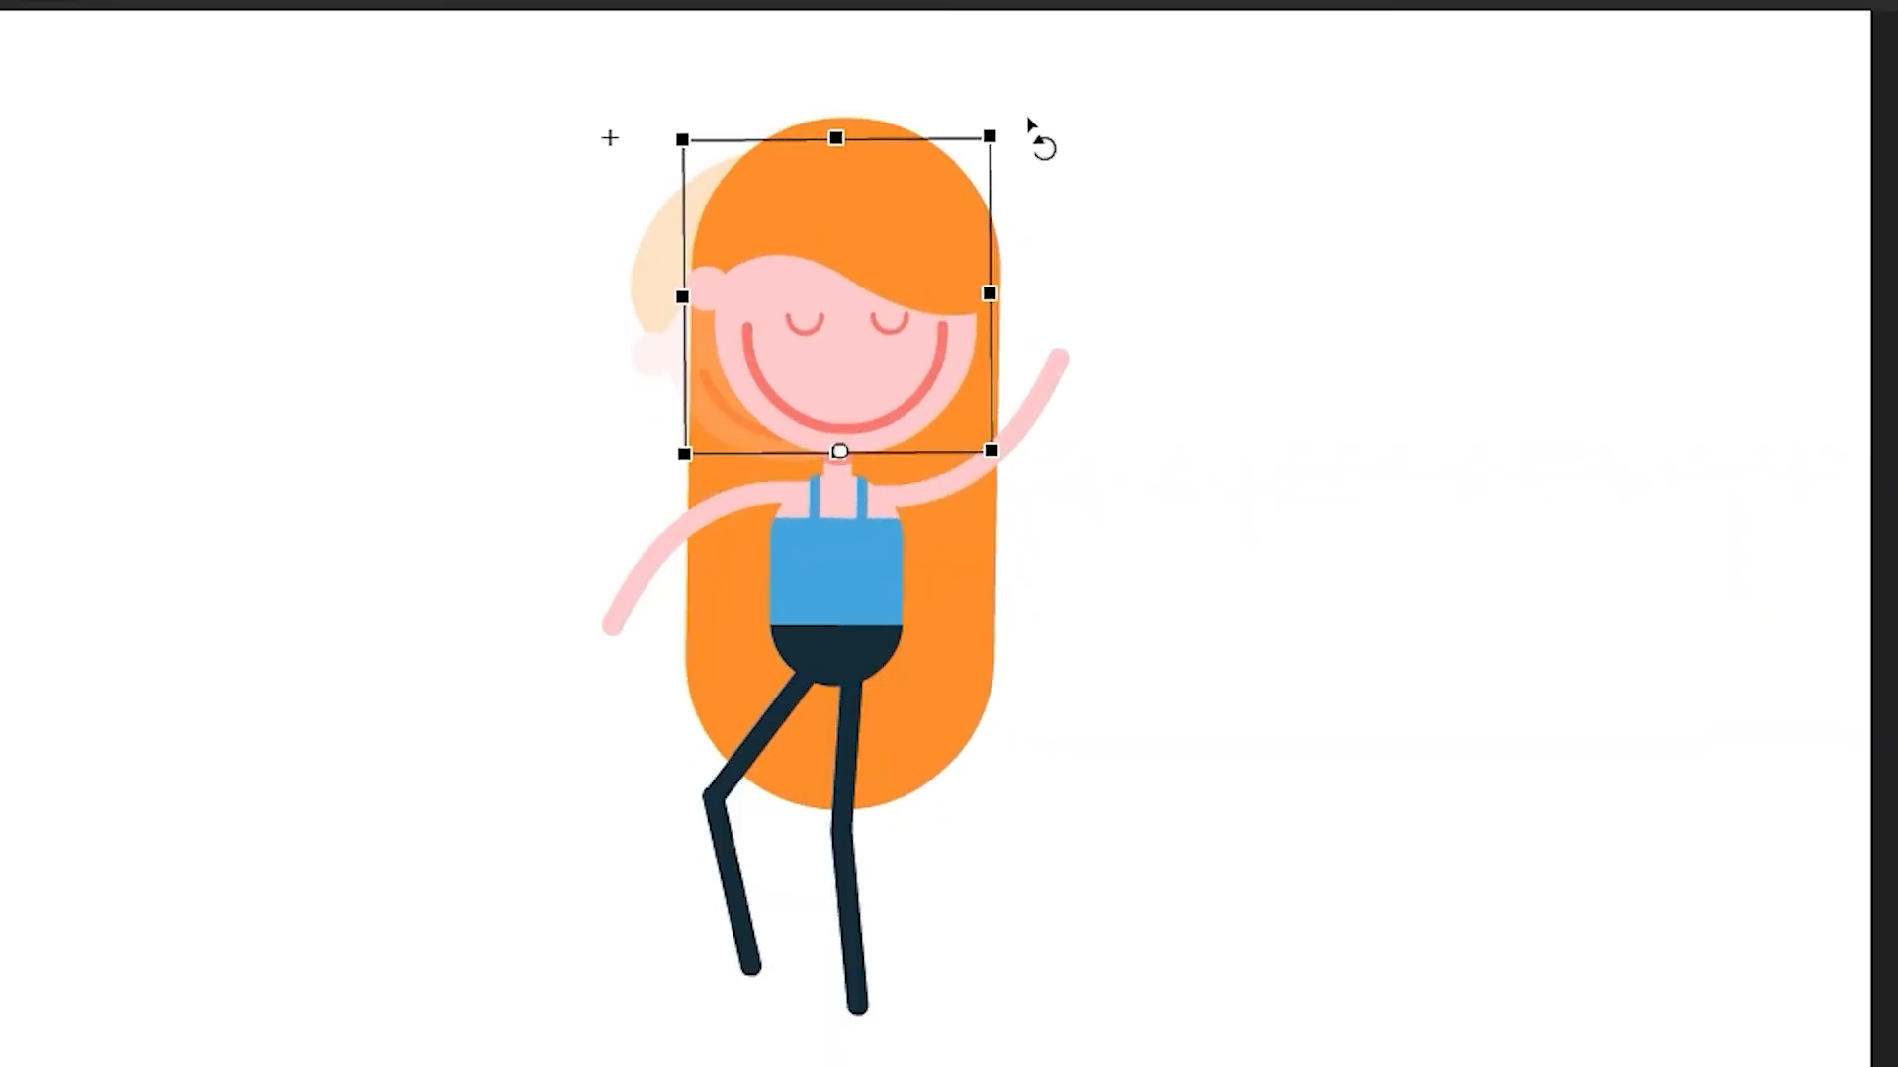
{"action": "left_click", "coordinate": [775, 750]}
{"action": "left_click_drag", "start_coordinate": [736, 835], "coordinate": [780, 1035]}
{"action": "left_click", "coordinate": [795, 783]}
{"action": "left_click_drag", "start_coordinate": [824, 851], "coordinate": [886, 838]}
{"action": "left_click", "coordinate": [848, 779]}
{"action": "left_click", "coordinate": [867, 926]}
{"action": "left_click_drag", "start_coordinate": [913, 1014], "coordinate": [882, 1021]}
{"action": "mouse_move", "coordinate": [614, 803]}
{"action": "left_mouse_down"}
{"action": "mouse_move", "coordinate": [498, 820]}
{"action": "mouse_move", "coordinate": [607, 818]}
{"action": "left_mouse_up"}
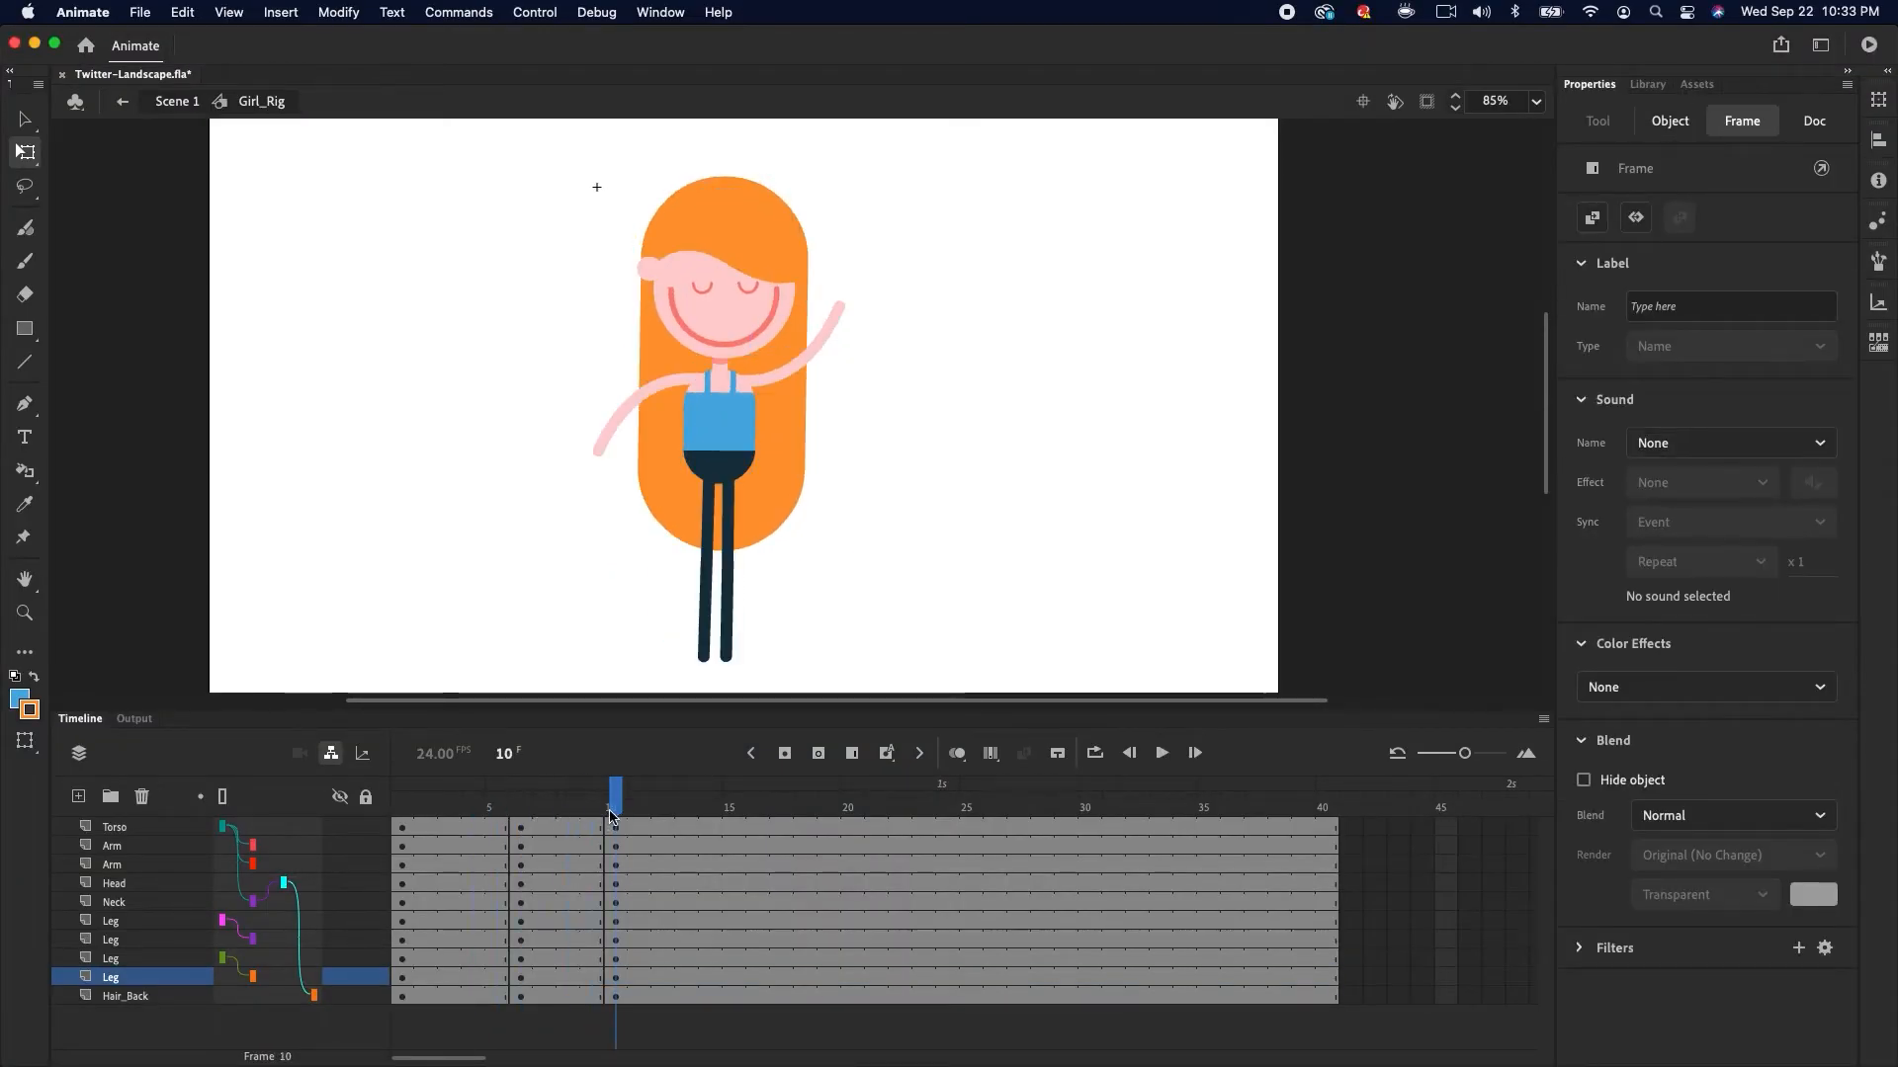
Insert keyframes on all layers at frame 15 and pose the character, tilting the torso and head and adjusting the legs
{"action": "left_click_drag", "start_coordinate": [733, 833], "coordinate": [734, 995]}
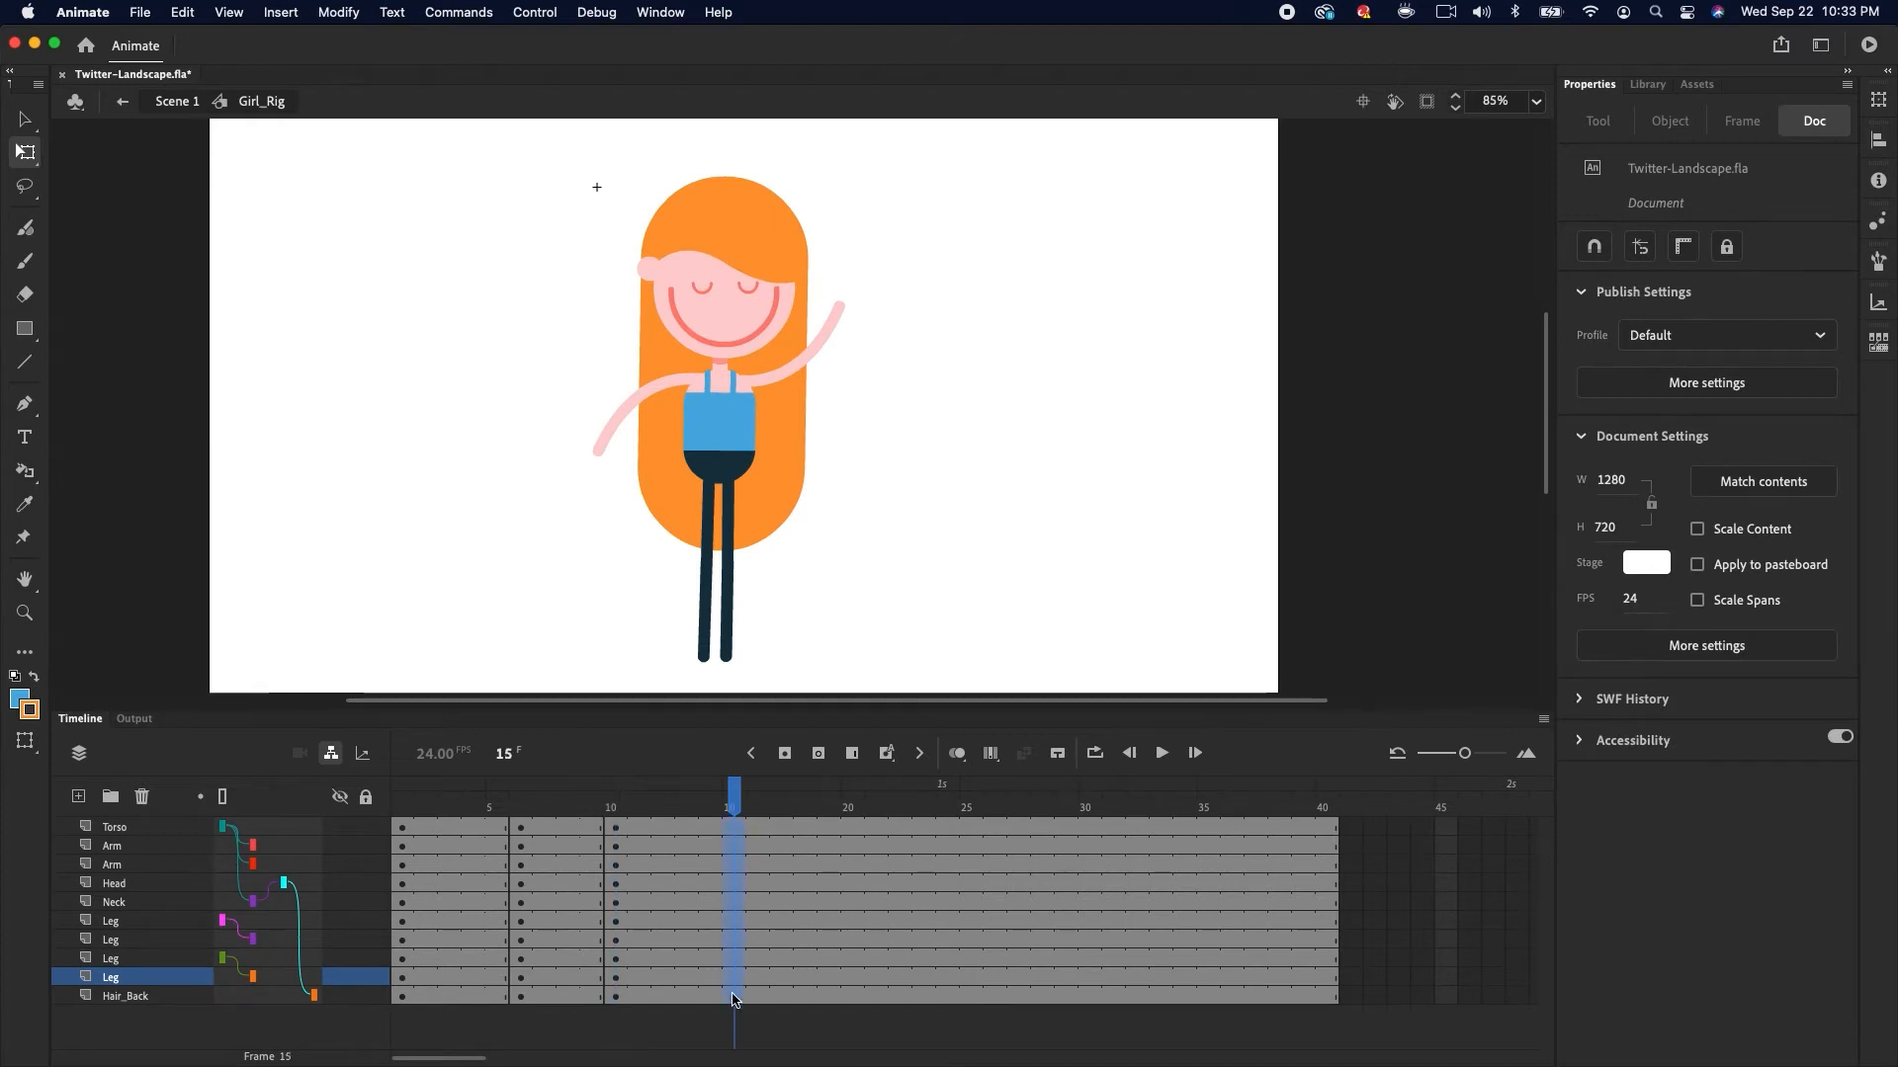
{"action": "left_click", "coordinate": [888, 286]}
{"action": "left_click", "coordinate": [732, 426]}
{"action": "left_click_drag", "start_coordinate": [771, 373], "coordinate": [749, 372]}
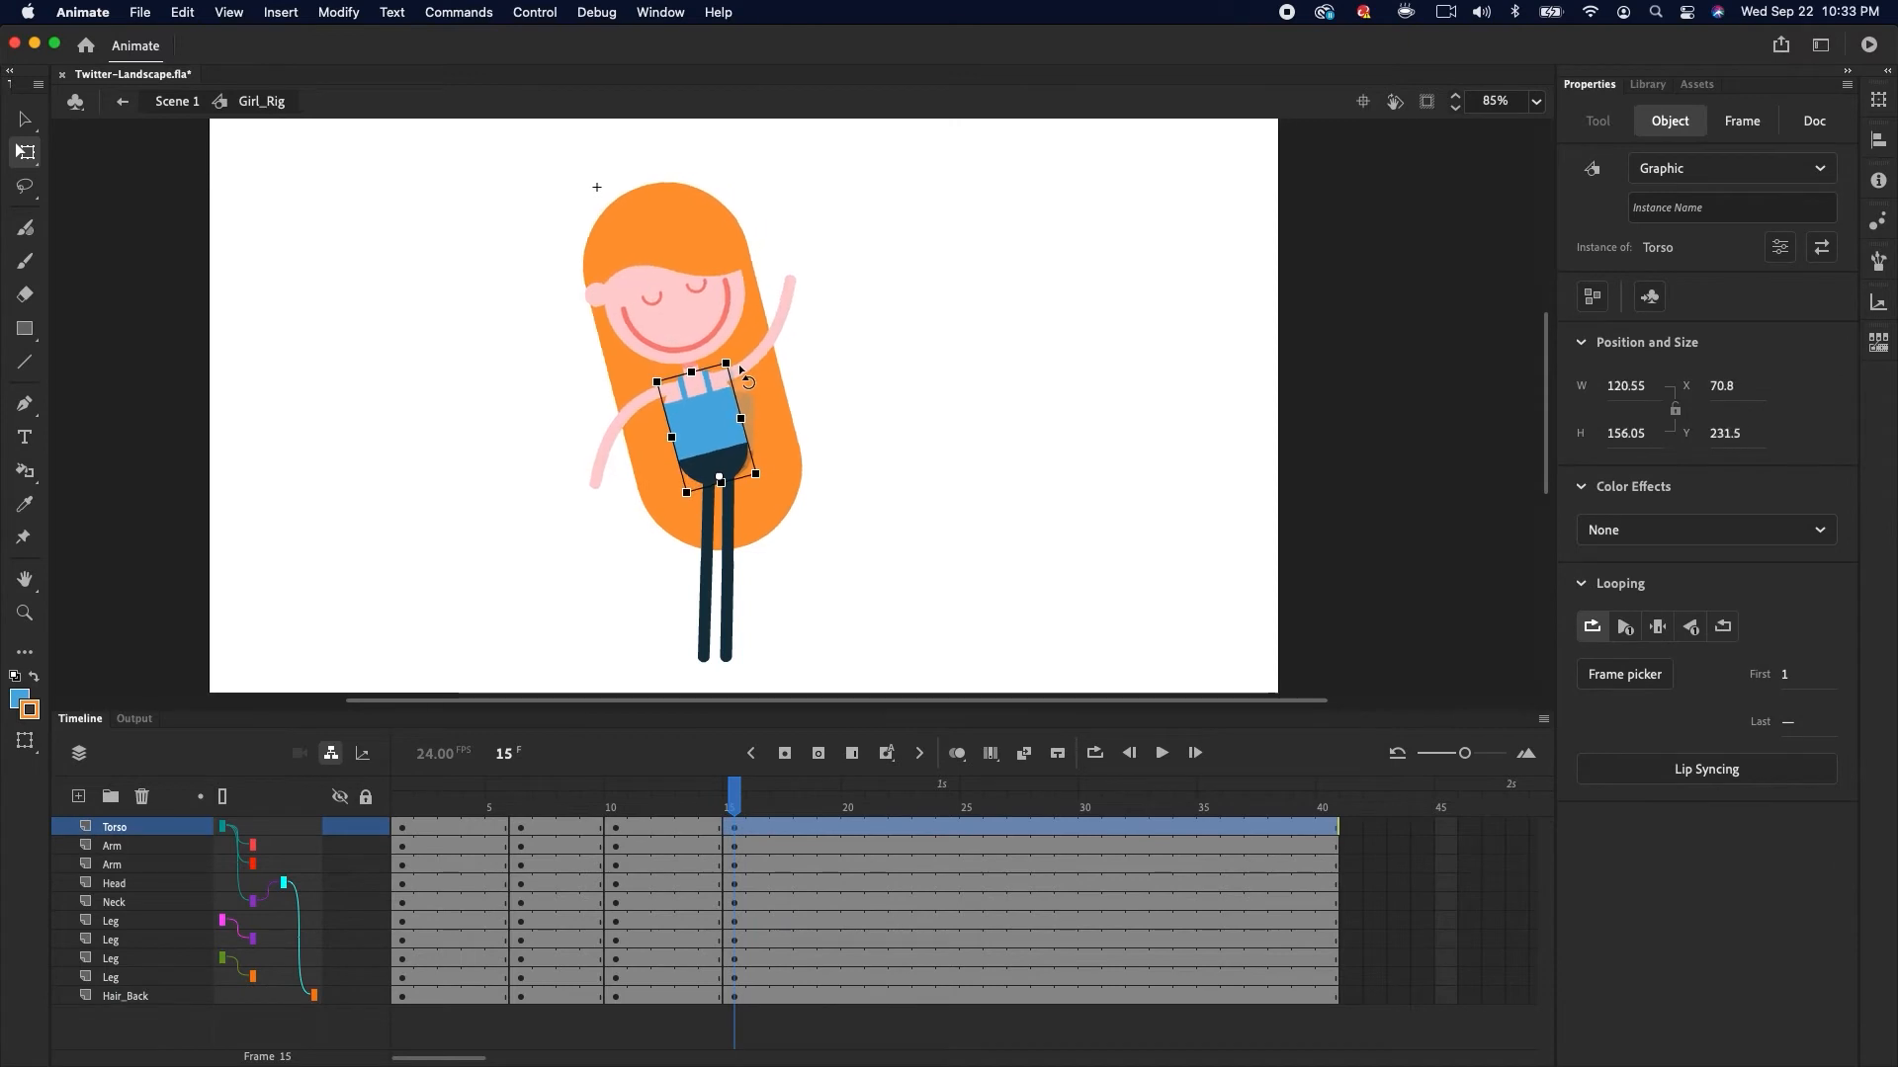
{"action": "left_click", "coordinate": [725, 329]}
{"action": "left_click_drag", "start_coordinate": [747, 187], "coordinate": [804, 190]}
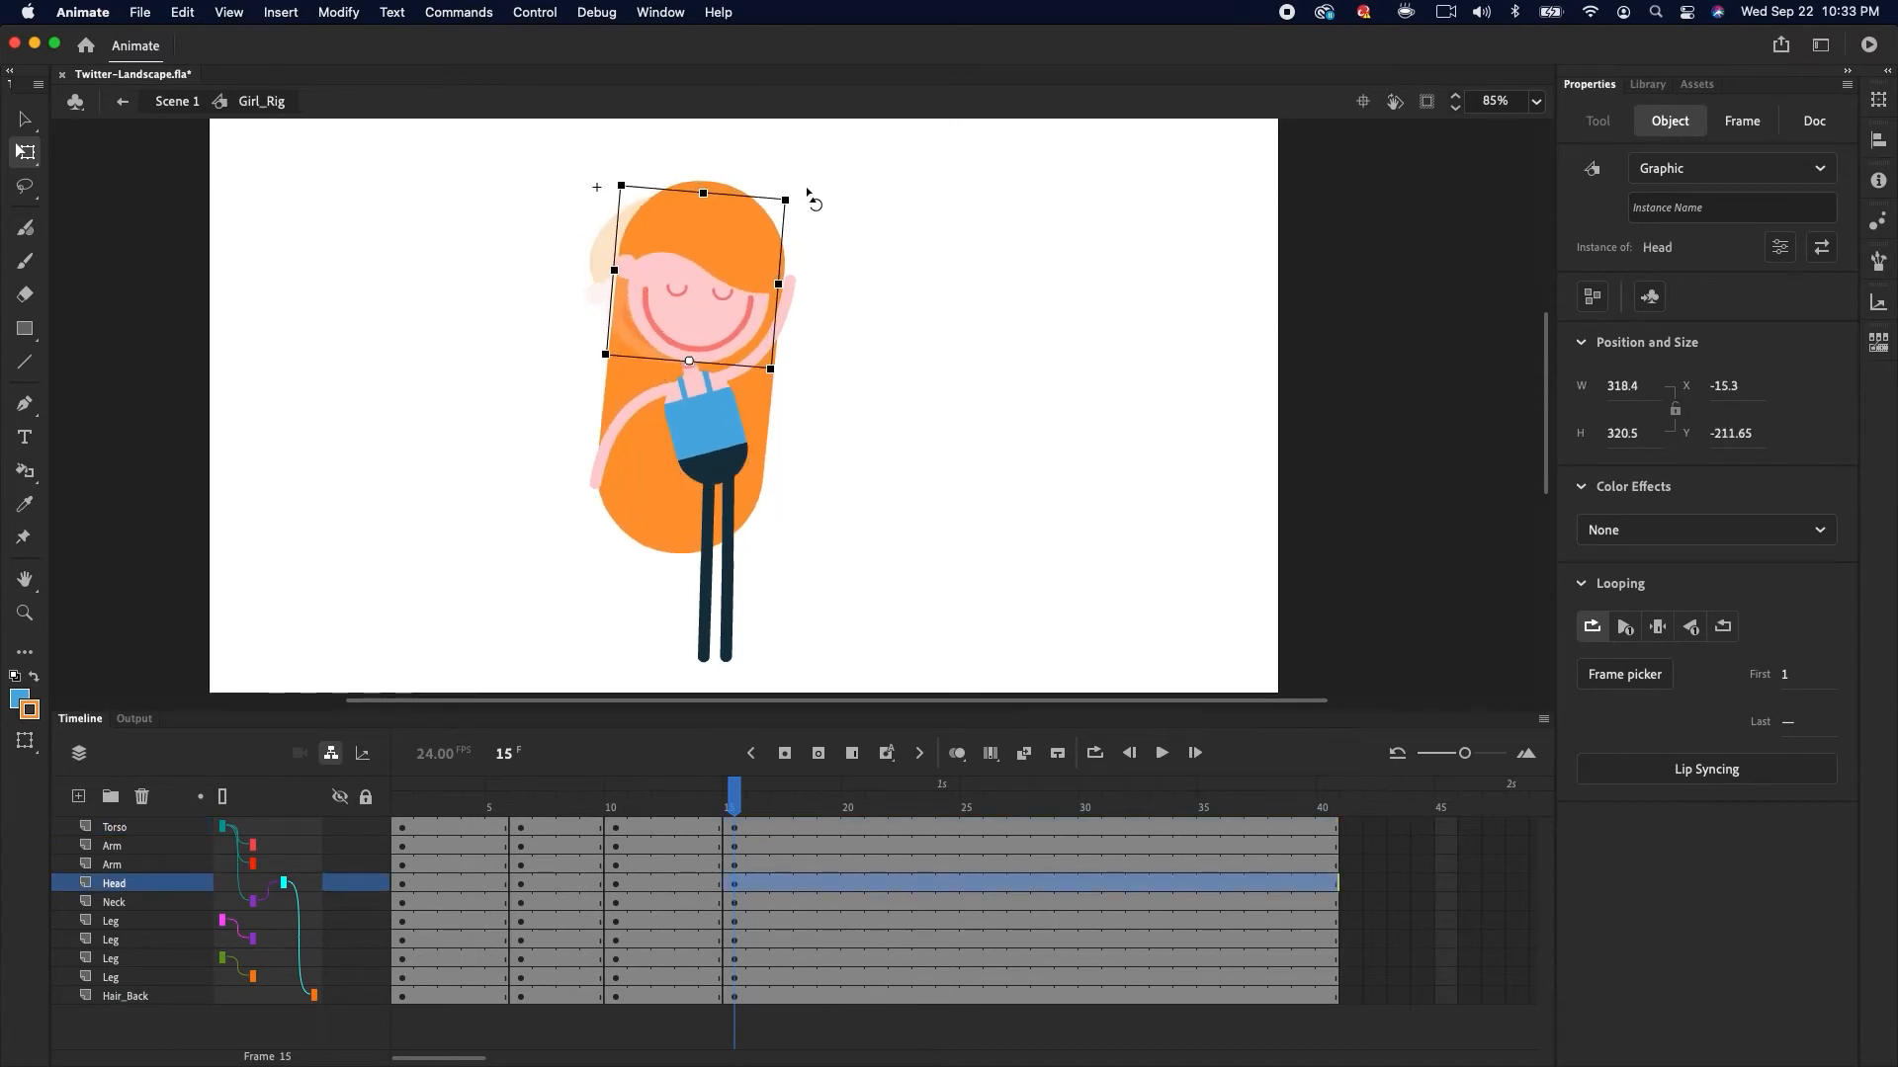
{"action": "left_click", "coordinate": [729, 542]}
{"action": "mouse_move", "coordinate": [758, 570]}
{"action": "left_mouse_down"}
{"action": "mouse_move", "coordinate": [865, 632]}
{"action": "mouse_move", "coordinate": [882, 598]}
{"action": "mouse_move", "coordinate": [816, 637]}
{"action": "mouse_move", "coordinate": [735, 573]}
{"action": "left_mouse_up"}
{"action": "left_click", "coordinate": [870, 585]}
{"action": "left_click", "coordinate": [709, 534]}
{"action": "left_click", "coordinate": [720, 605]}
{"action": "left_click_drag", "start_coordinate": [730, 662], "coordinate": [729, 680]}
Insert keyframes on all layers at frame 20
{"action": "left_click", "coordinate": [411, 850]}
{"action": "left_click_drag", "start_coordinate": [410, 850], "coordinate": [727, 806]}
{"action": "left_click_drag", "start_coordinate": [852, 833], "coordinate": [861, 995]}
{"action": "left_click", "coordinate": [786, 755]}
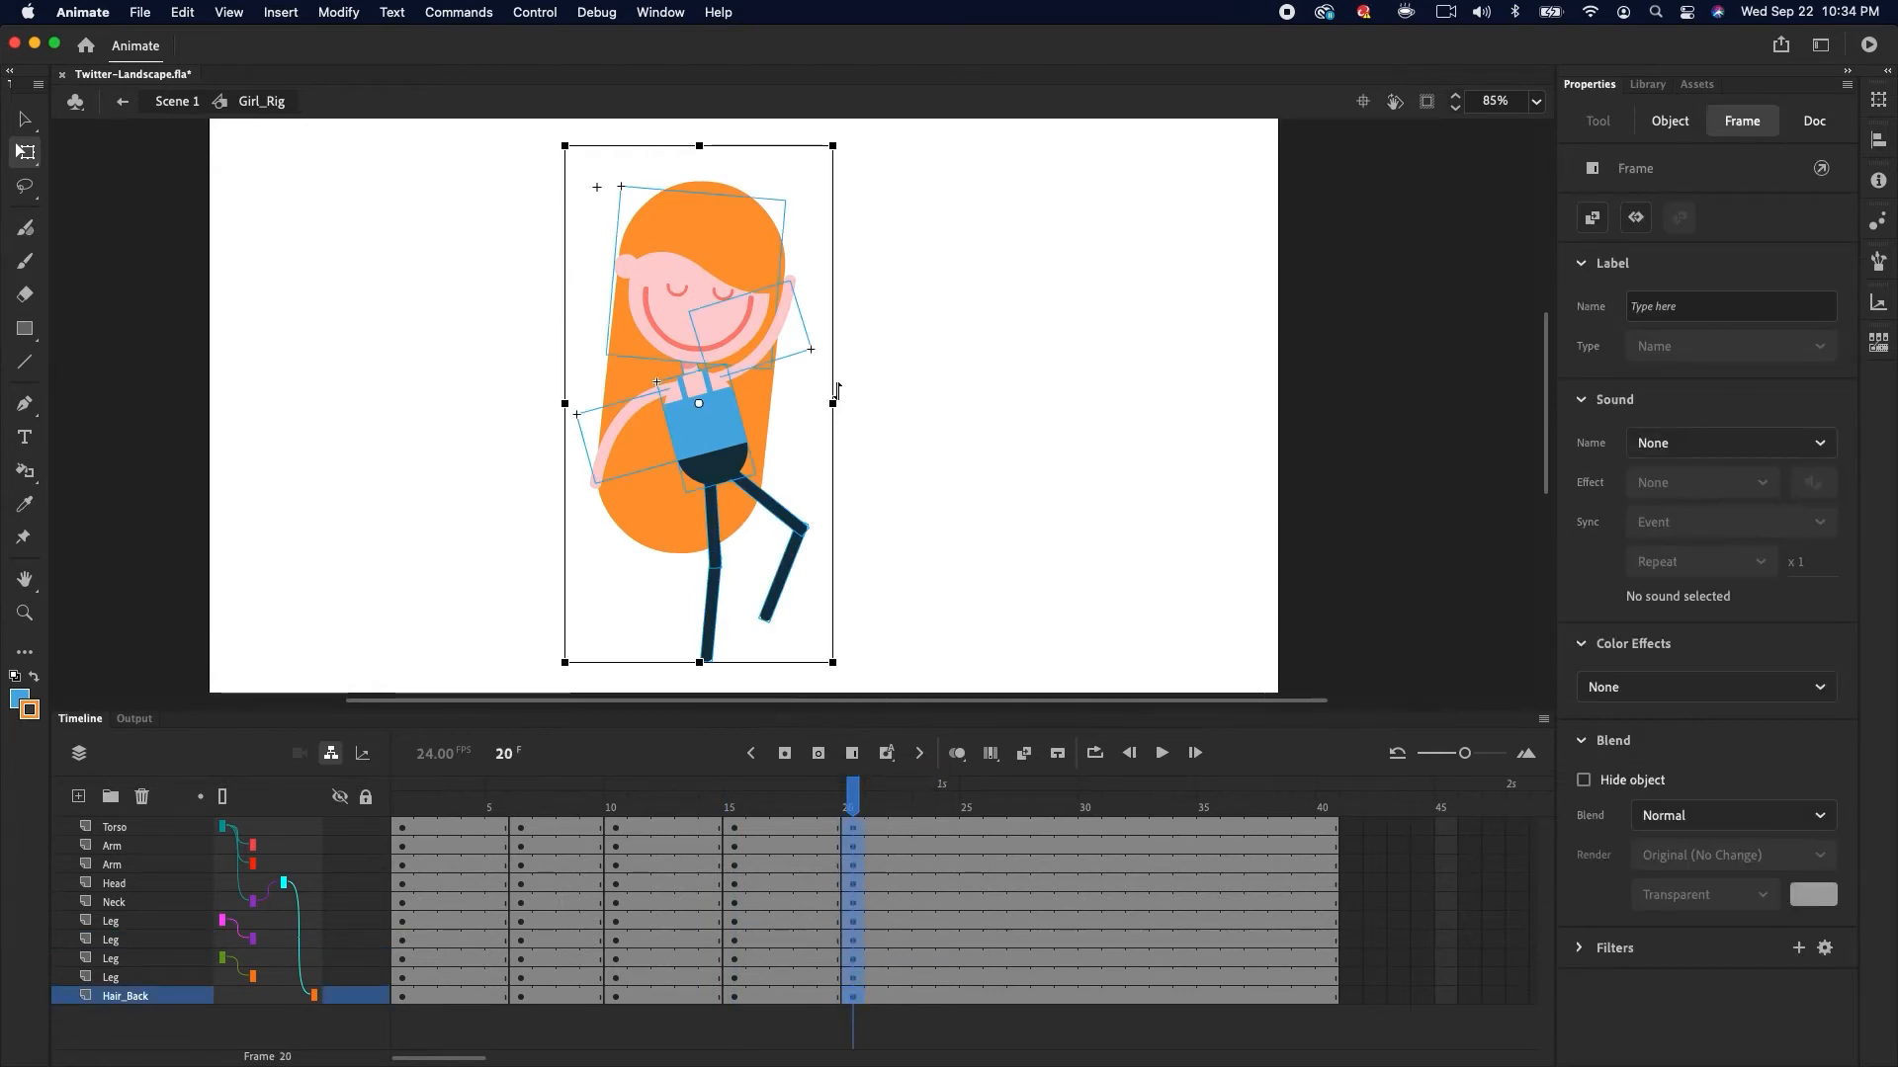
Rotate the torso and head at frame 20 back to an upright position
{"action": "left_click", "coordinate": [870, 385]}
{"action": "left_click", "coordinate": [736, 410]}
{"action": "left_click_drag", "start_coordinate": [758, 366], "coordinate": [768, 370]}
{"action": "left_click", "coordinate": [779, 337]}
{"action": "left_click_drag", "start_coordinate": [866, 239], "coordinate": [810, 205]}
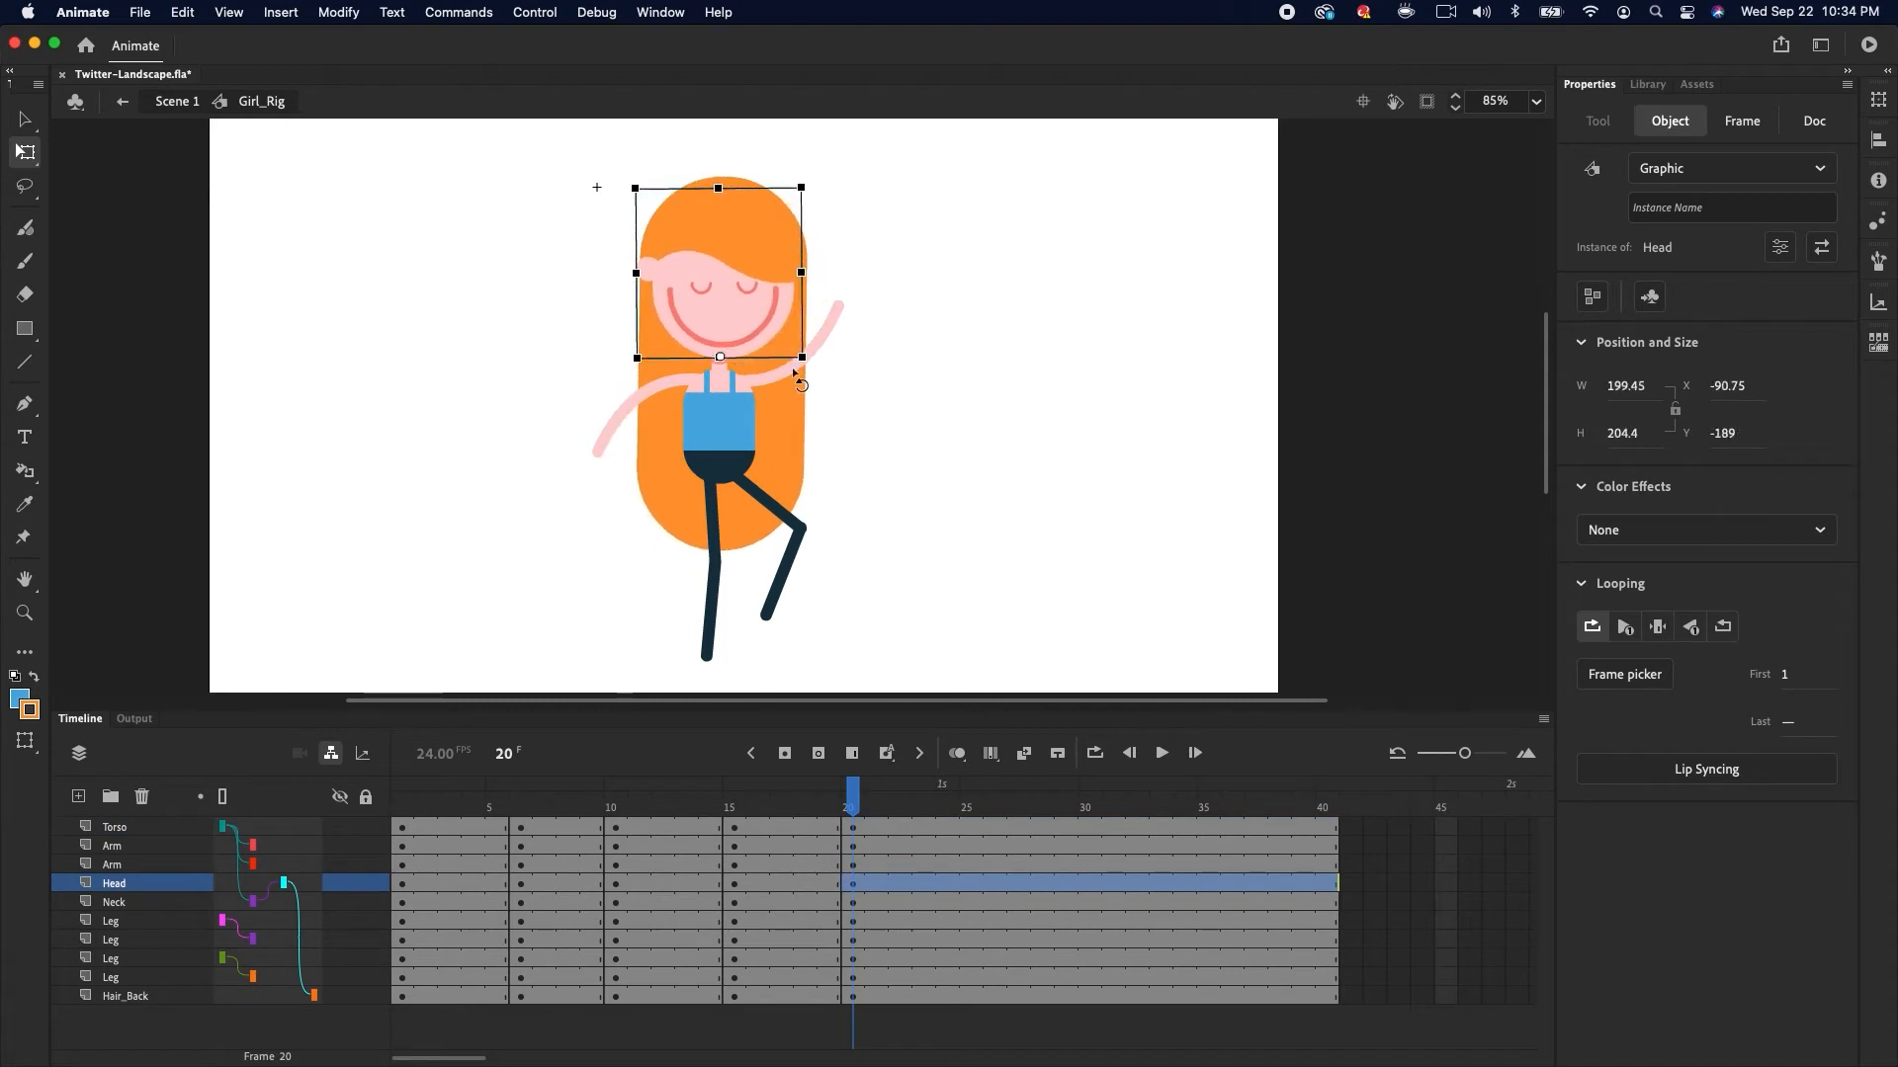
Bend the legs at frame 20, lifting one leg with the knee bent outward
{"action": "left_click", "coordinate": [711, 515]}
{"action": "left_click_drag", "start_coordinate": [725, 565], "coordinate": [716, 569]}
{"action": "left_click", "coordinate": [698, 608]}
{"action": "left_click_drag", "start_coordinate": [704, 664], "coordinate": [714, 664]}
{"action": "left_click", "coordinate": [780, 511]}
{"action": "left_click_drag", "start_coordinate": [818, 524], "coordinate": [790, 552]}
{"action": "left_click", "coordinate": [744, 587]}
{"action": "left_click_drag", "start_coordinate": [722, 632], "coordinate": [816, 636]}
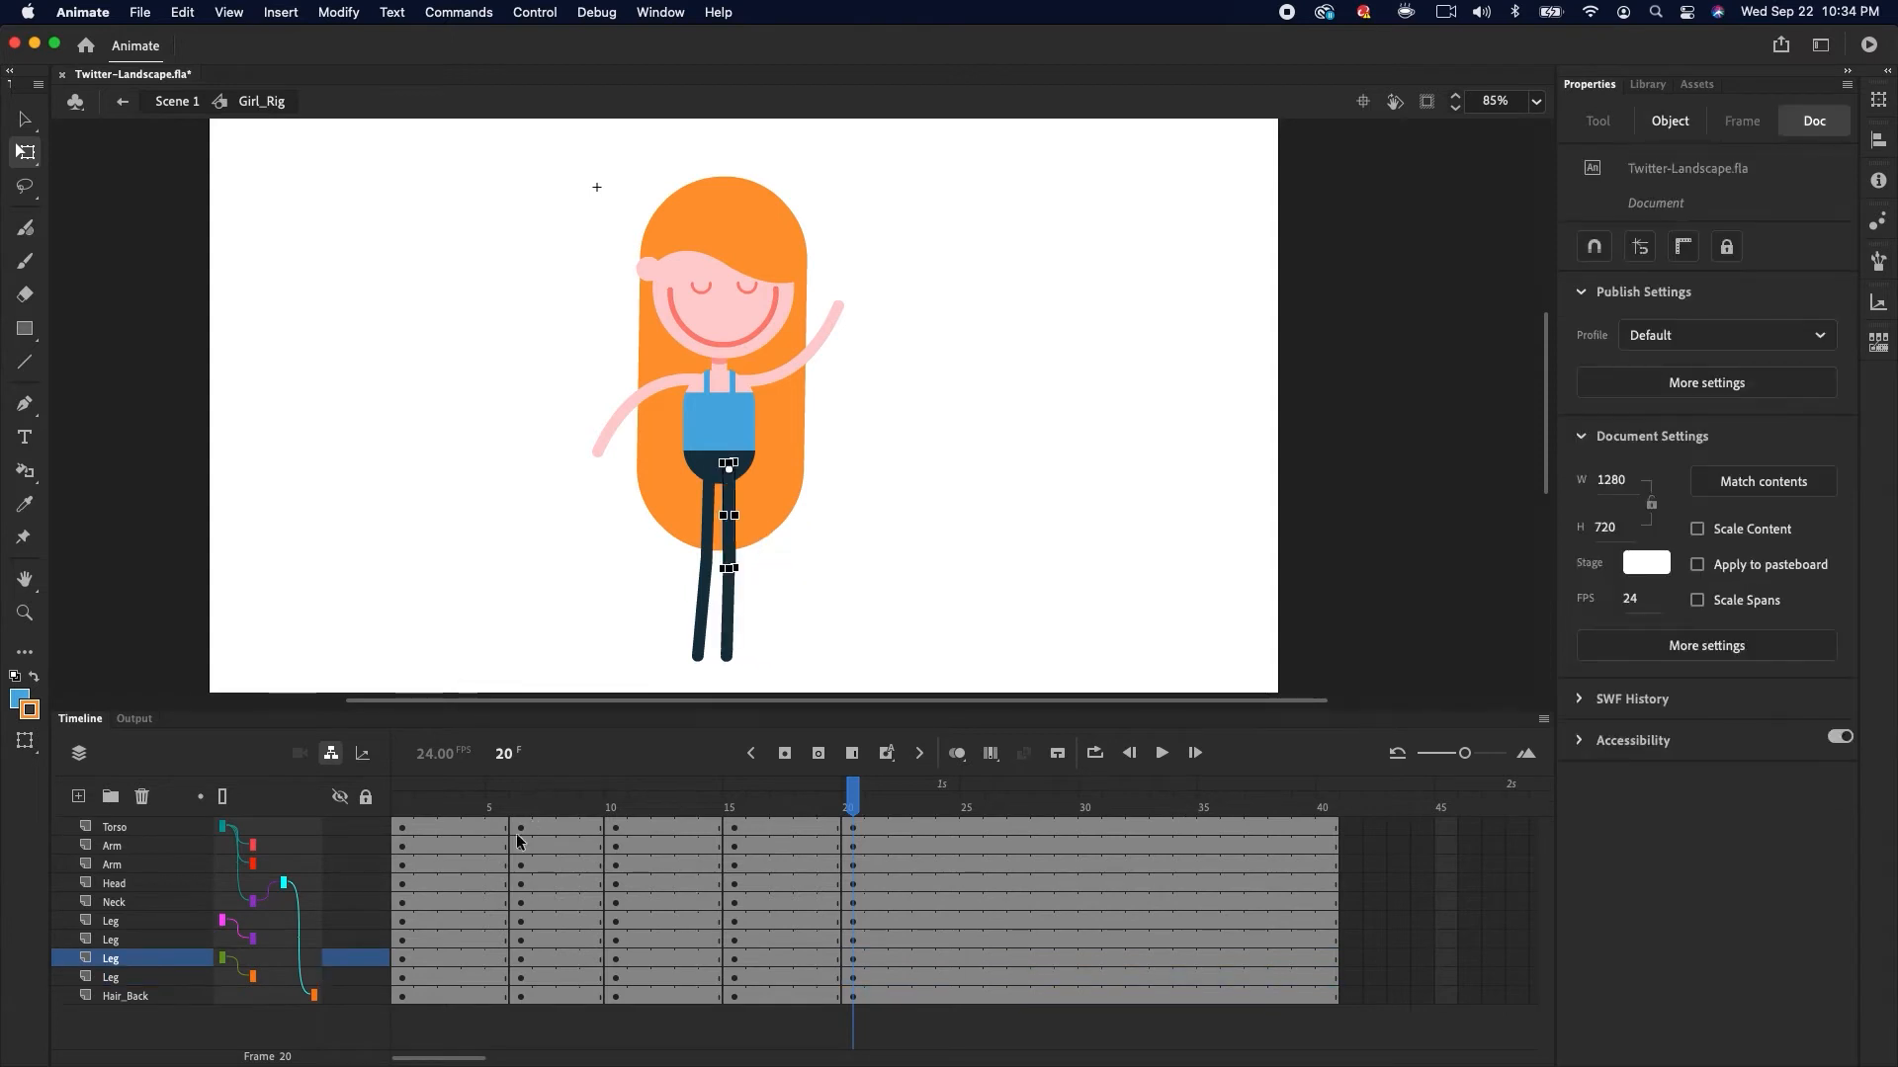
Duplicate the keyframed poses from frames 5 to 20 further along the timeline up to frame 39
{"action": "left_click_drag", "start_coordinate": [521, 828], "coordinate": [848, 996]}
{"action": "left_click_drag", "start_coordinate": [728, 941], "coordinate": [1027, 935]}
{"action": "left_click", "coordinate": [1304, 818]}
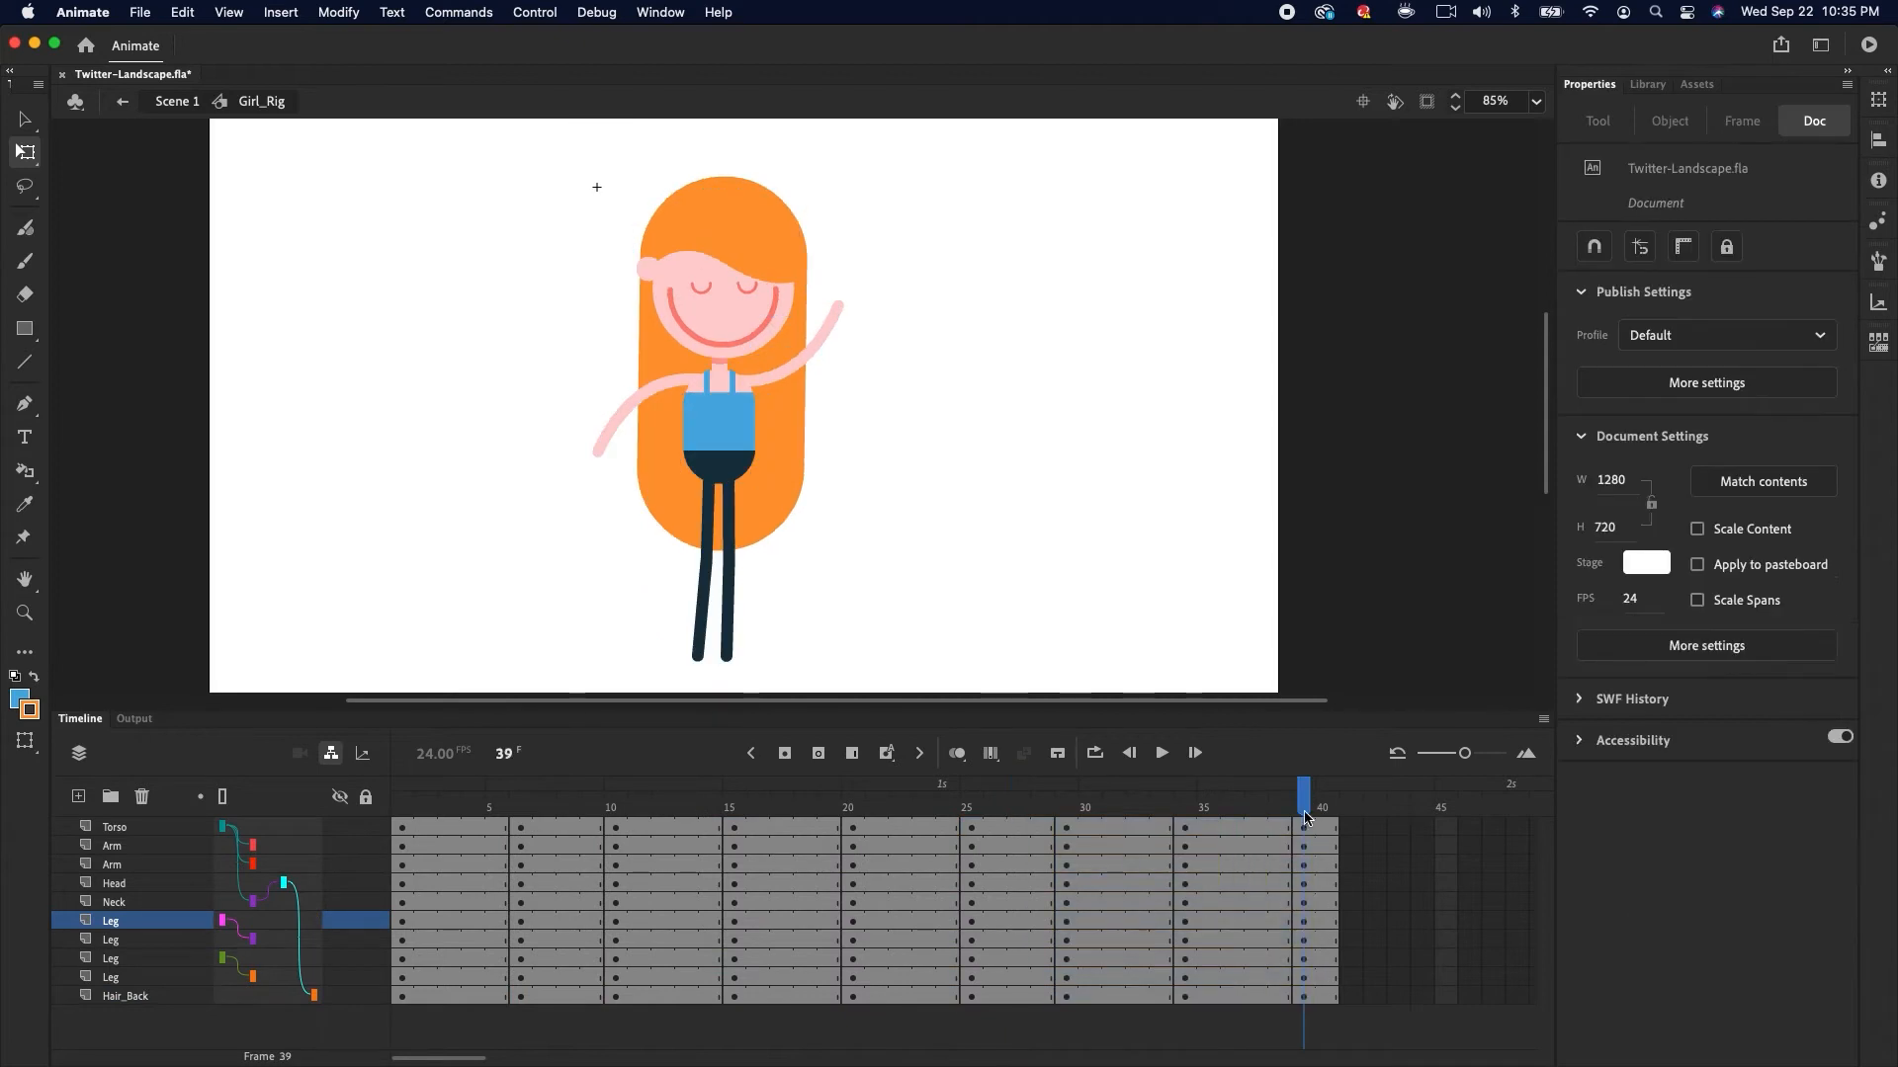
Slightly rotate one leg at frame 1 to adjust the starting pose
{"action": "left_click", "coordinate": [405, 813]}
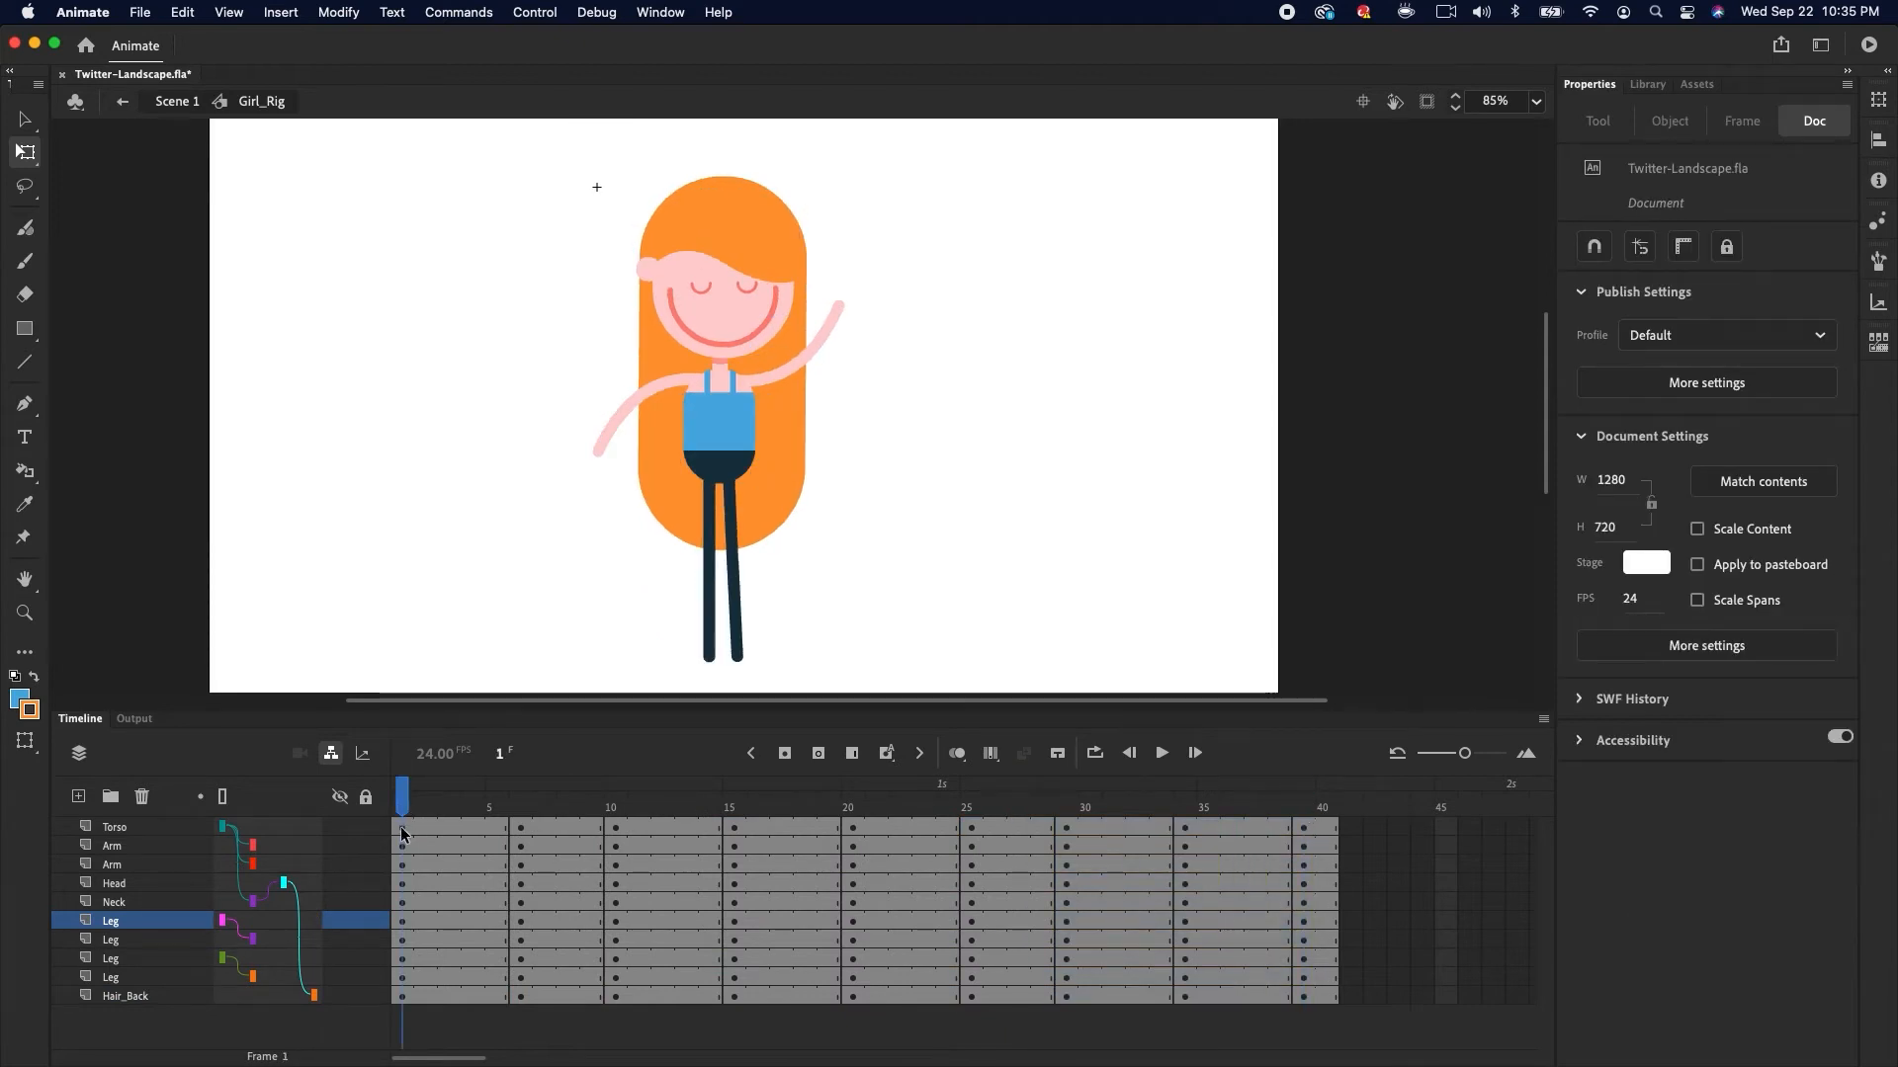
{"action": "left_click", "coordinate": [734, 539]}
{"action": "left_click_drag", "start_coordinate": [758, 584], "coordinate": [751, 585]}
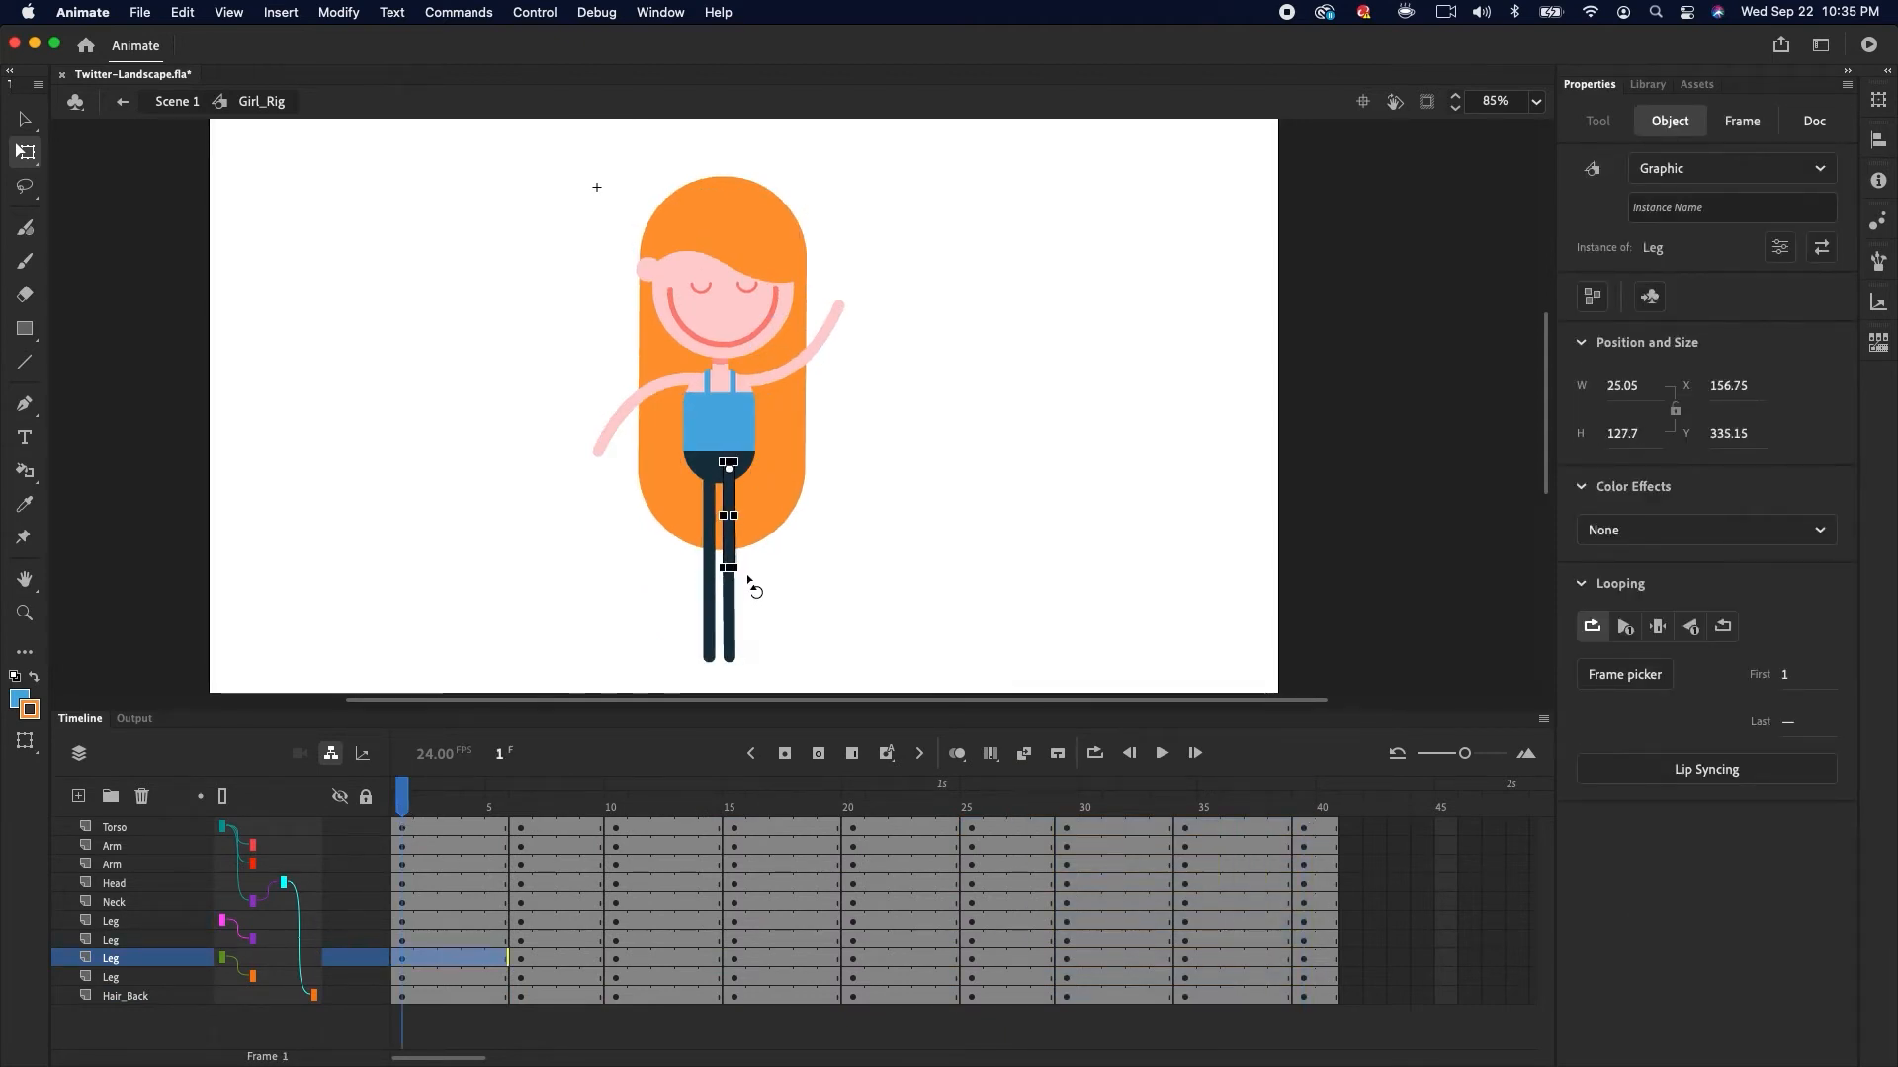
Rearrange the keyframes on all layers so the final pose lands on frame 40
{"action": "left_click_drag", "start_coordinate": [402, 830], "coordinate": [1327, 998]}
{"action": "left_click_drag", "start_coordinate": [1184, 831], "coordinate": [1208, 998]}
{"action": "left_click_drag", "start_coordinate": [1067, 830], "coordinate": [1068, 997]}
{"action": "left_click_drag", "start_coordinate": [1067, 998], "coordinate": [1091, 998]}
{"action": "left_click_drag", "start_coordinate": [1091, 807], "coordinate": [1327, 812]}
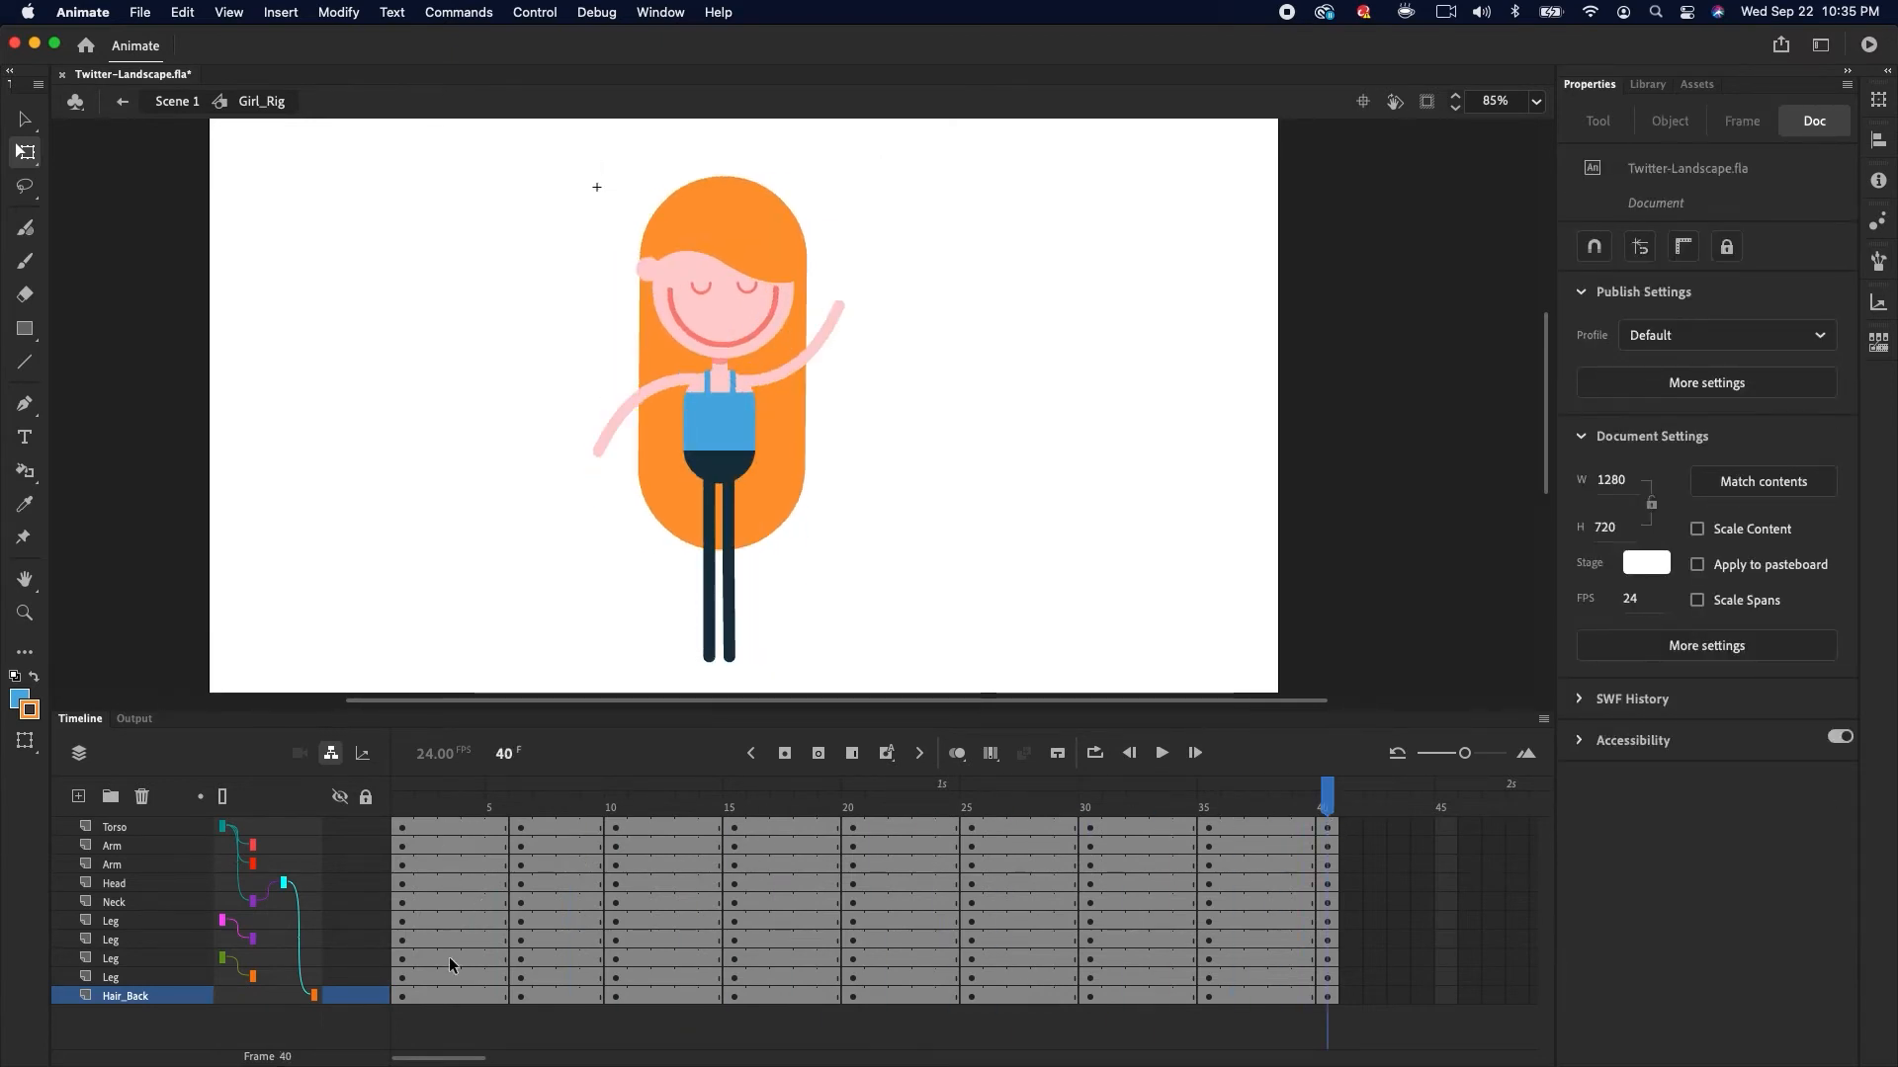
Apply a classic tween to all layers across the keyframed span up to frame 40
{"action": "left_click_drag", "start_coordinate": [442, 828], "coordinate": [1275, 993]}
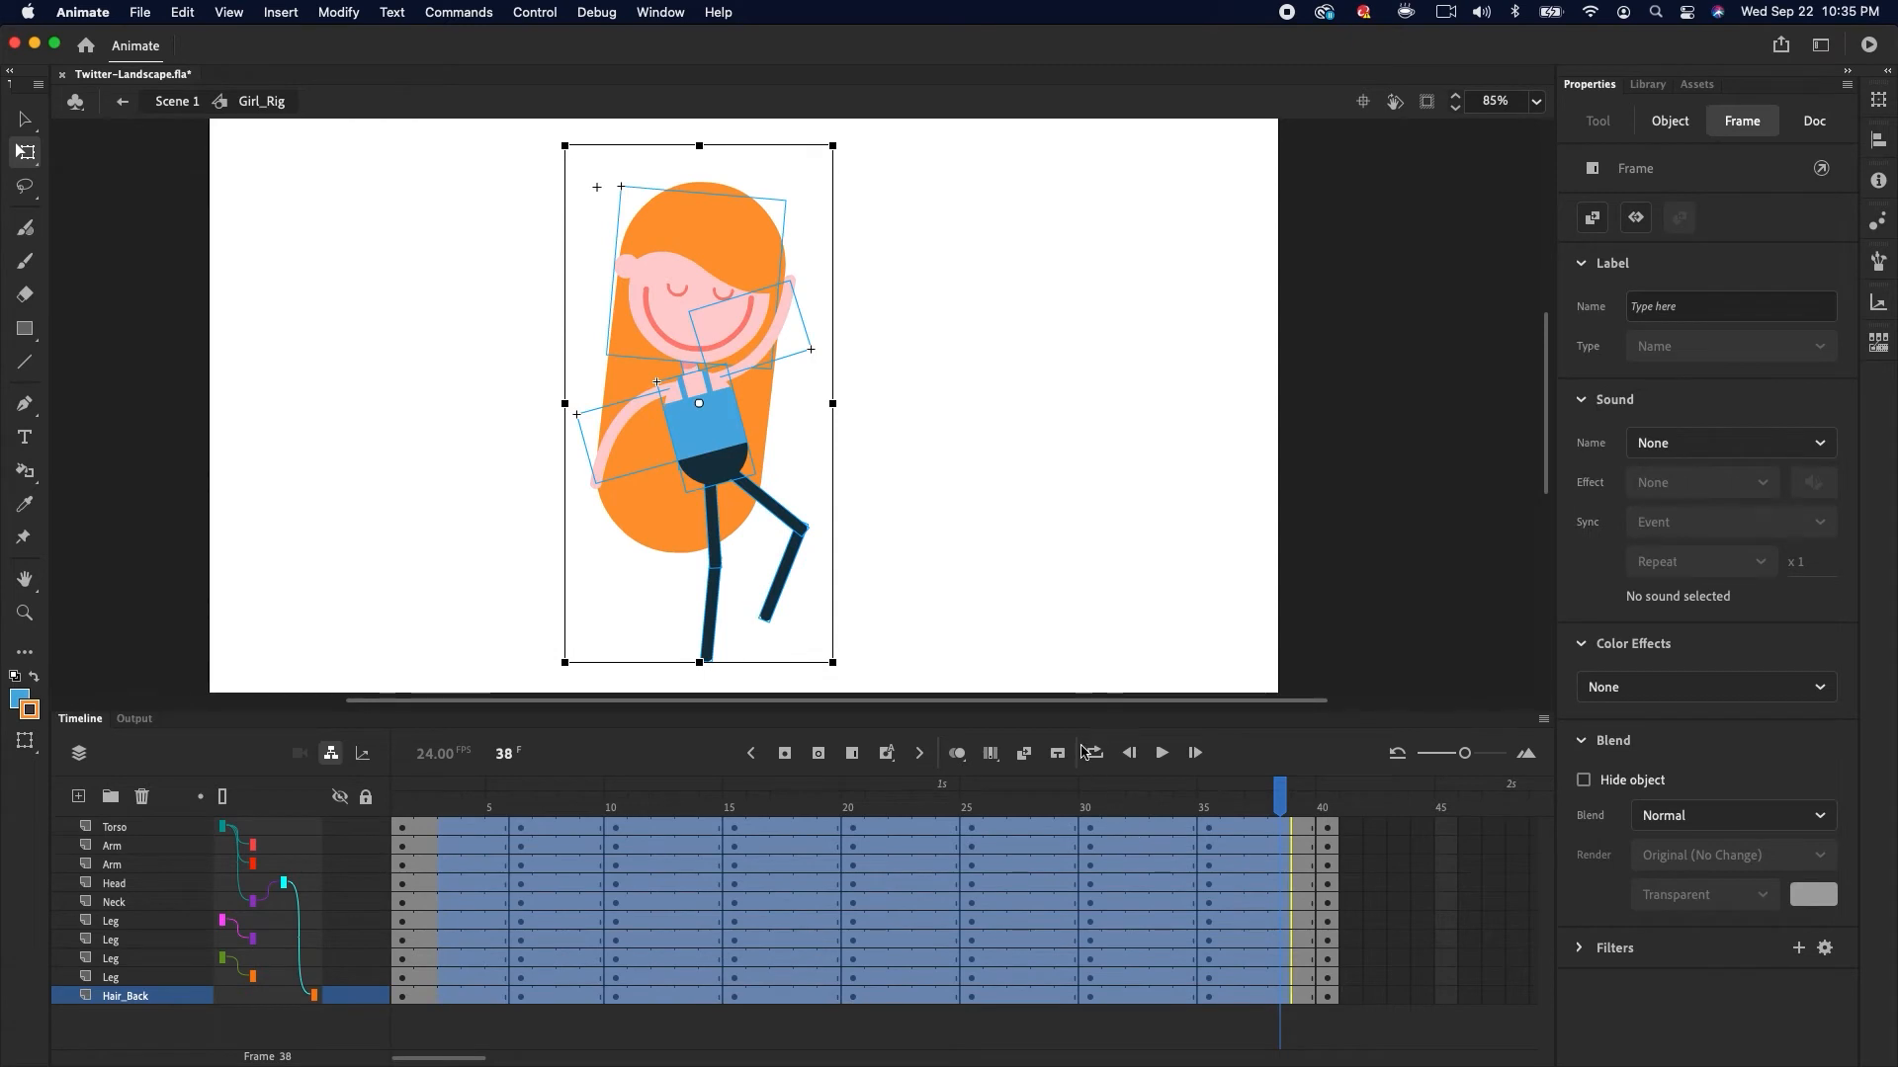
{"action": "left_click", "coordinate": [1024, 754]}
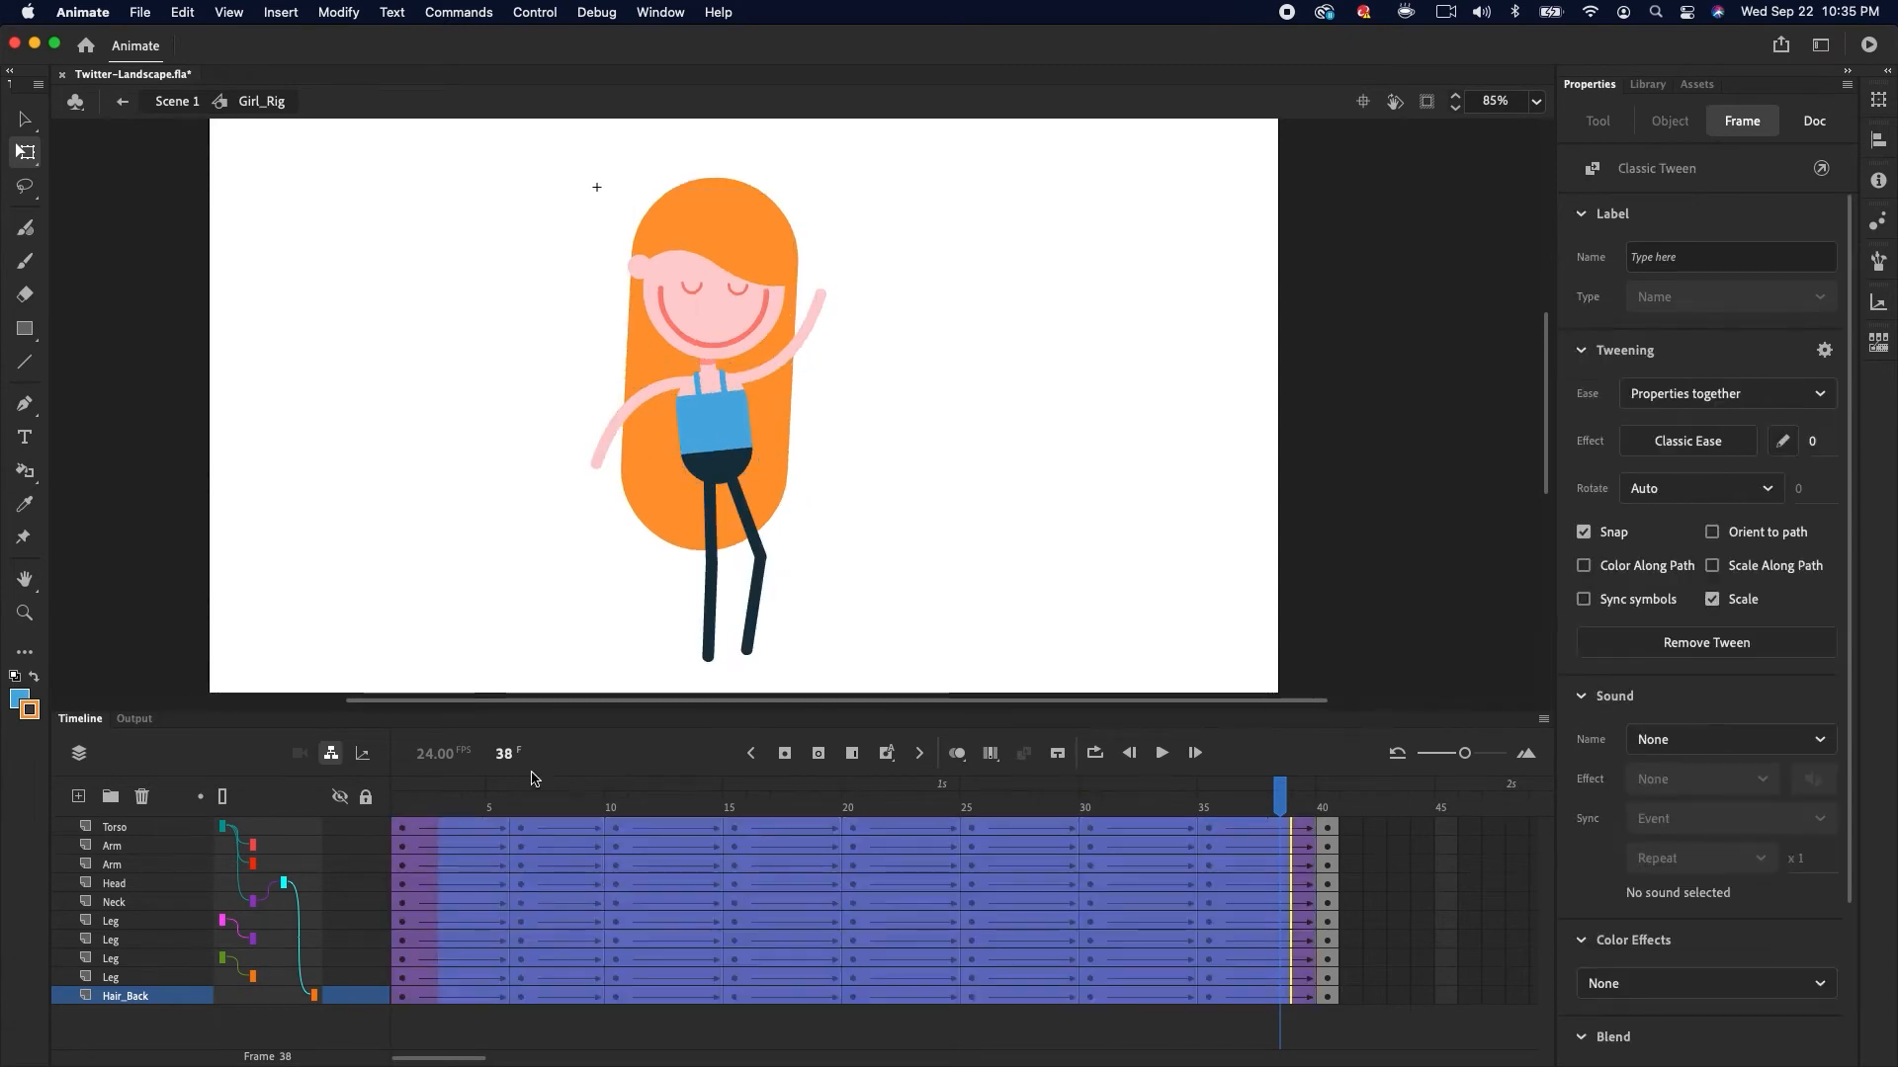
{"action": "left_click", "coordinate": [601, 813]}
{"action": "left_click_drag", "start_coordinate": [605, 813], "coordinate": [1326, 789]}
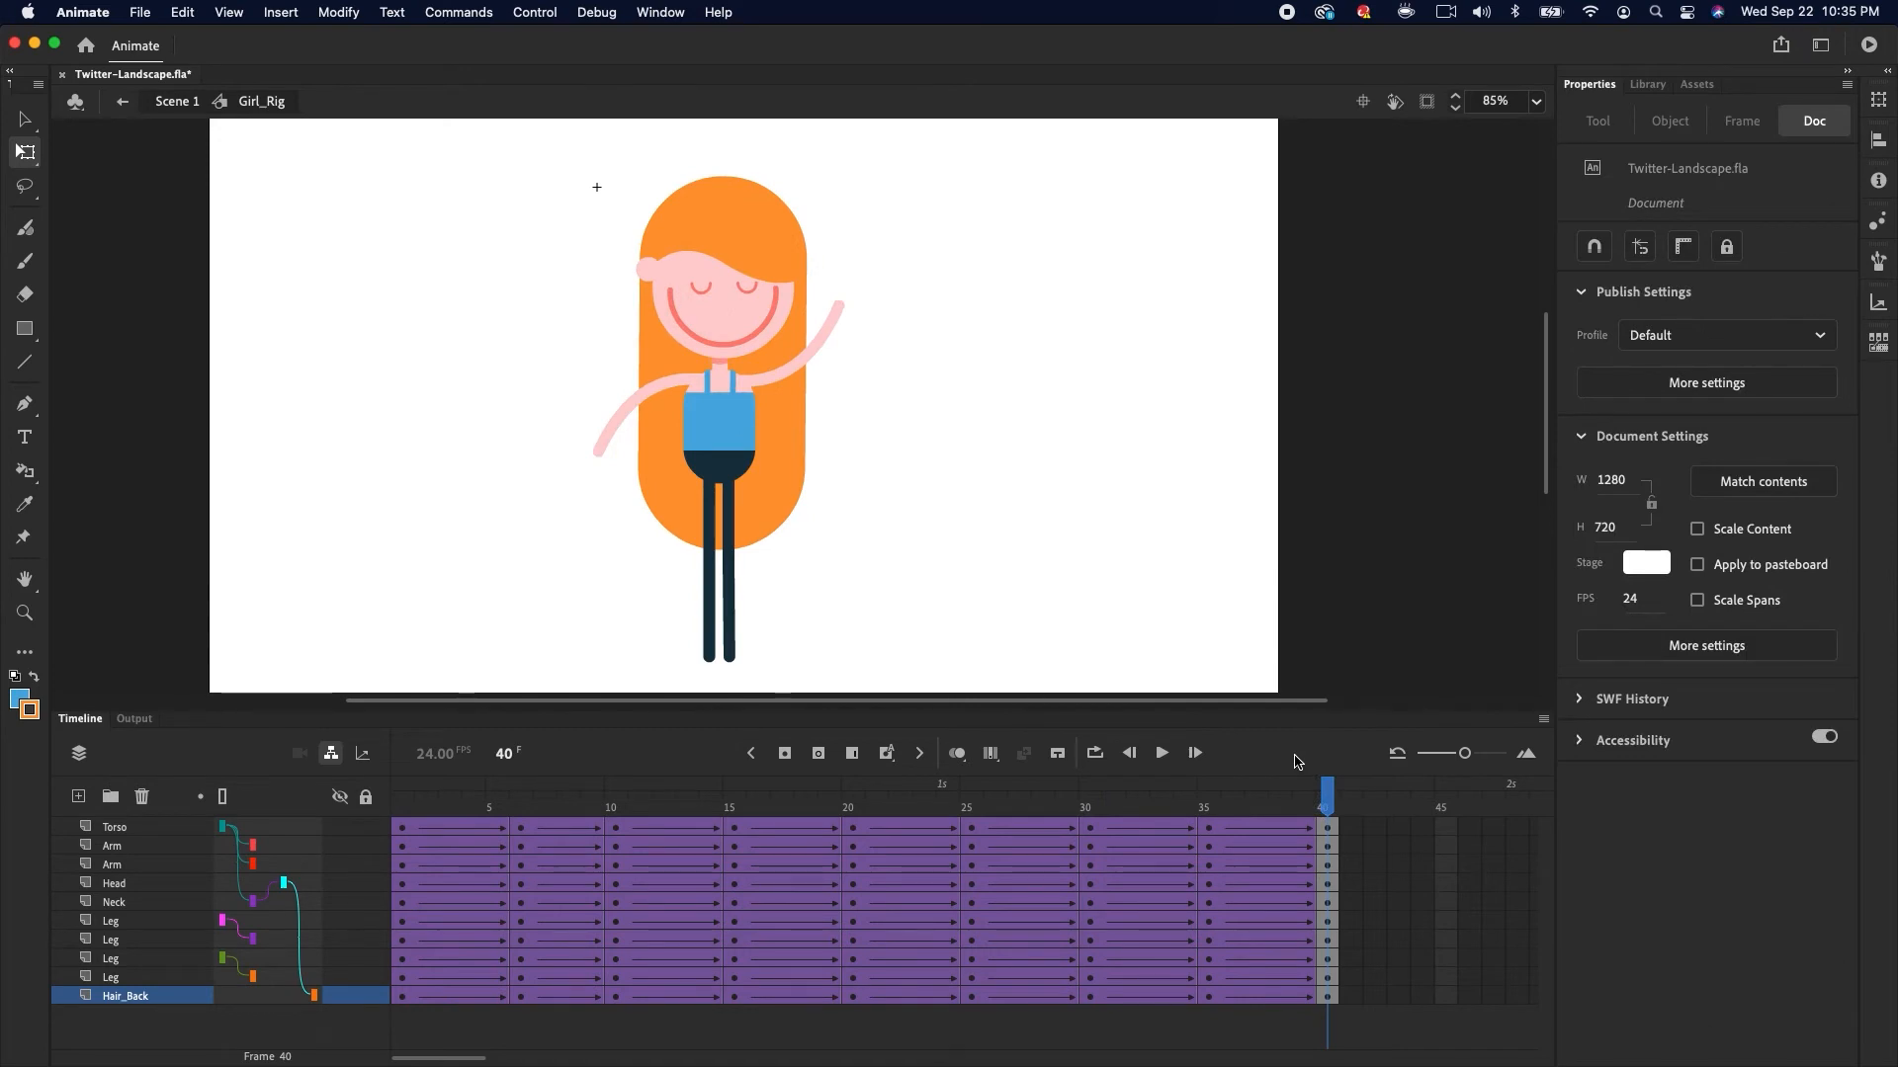
Play the animation and scrub through the timeline to preview the motion
{"action": "left_click", "coordinate": [25, 119]}
{"action": "key", "text": "Return"}
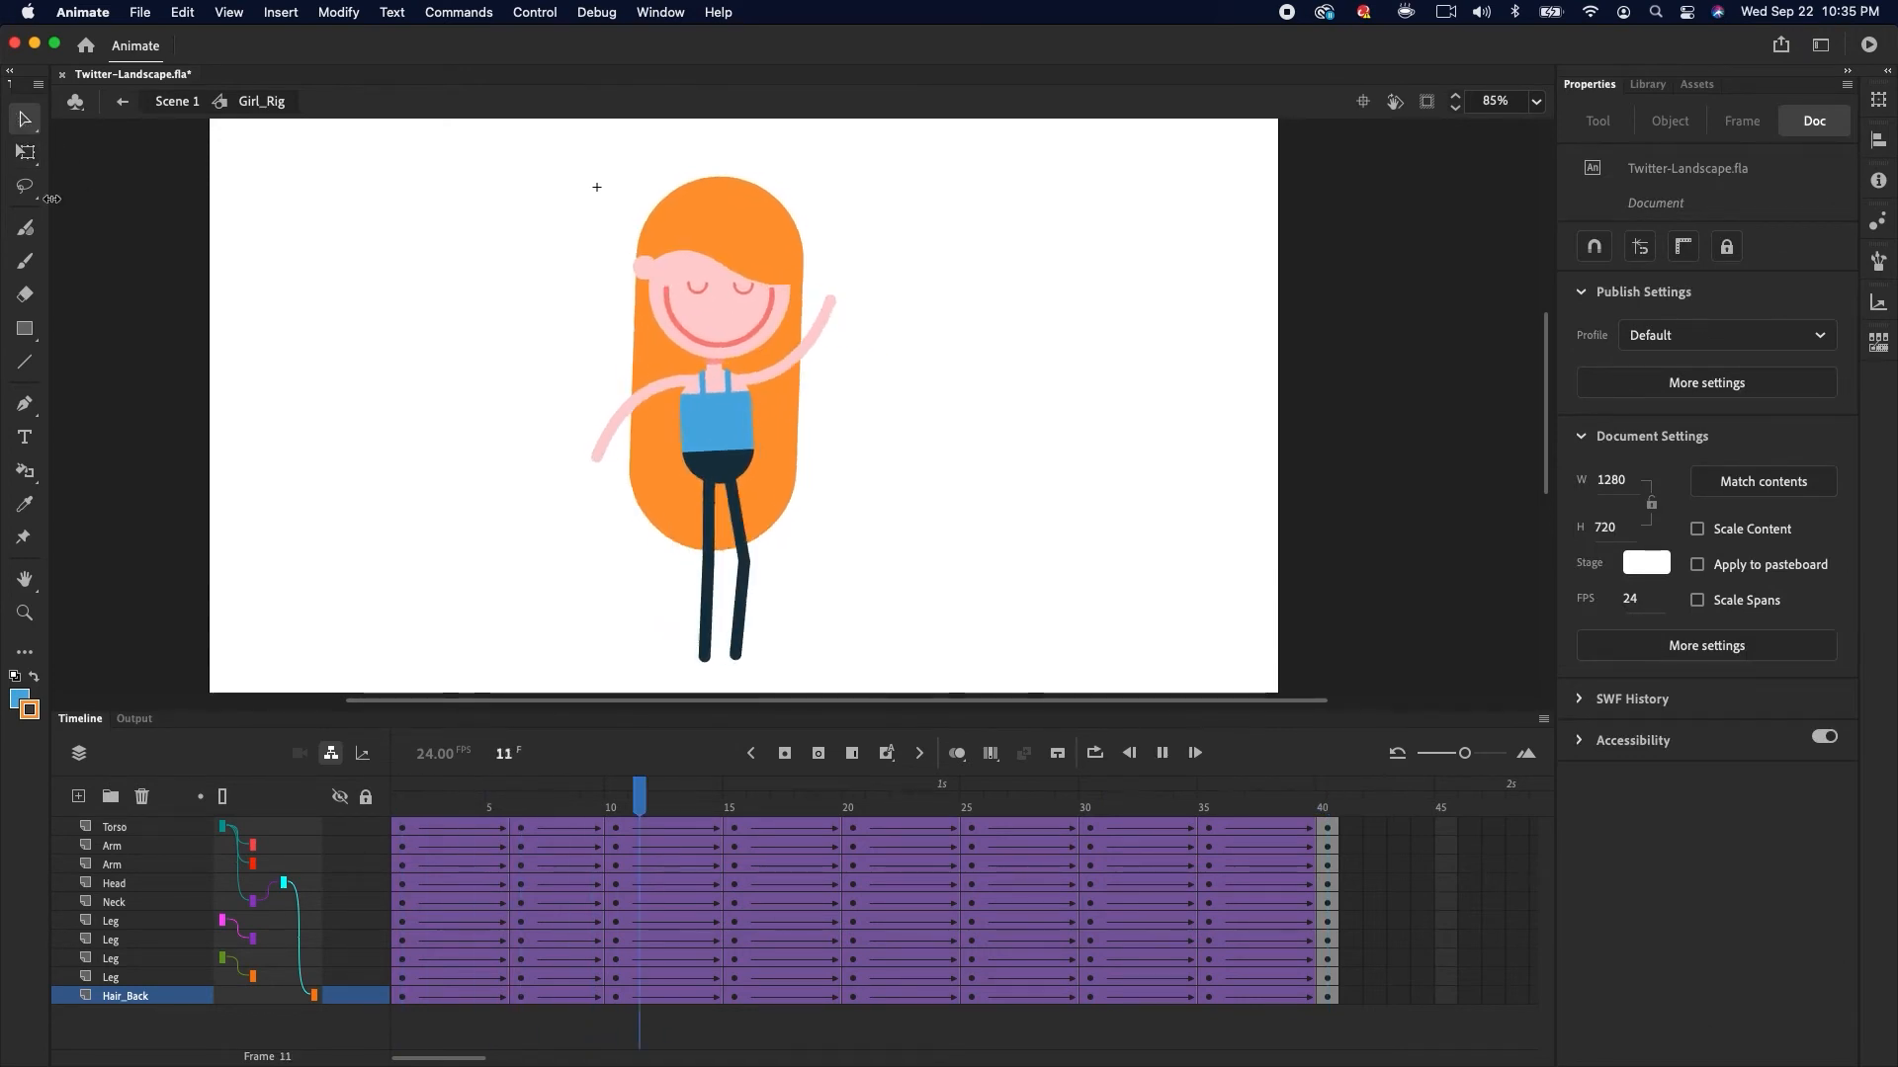
{"action": "left_click_drag", "start_coordinate": [709, 799], "coordinate": [455, 855]}
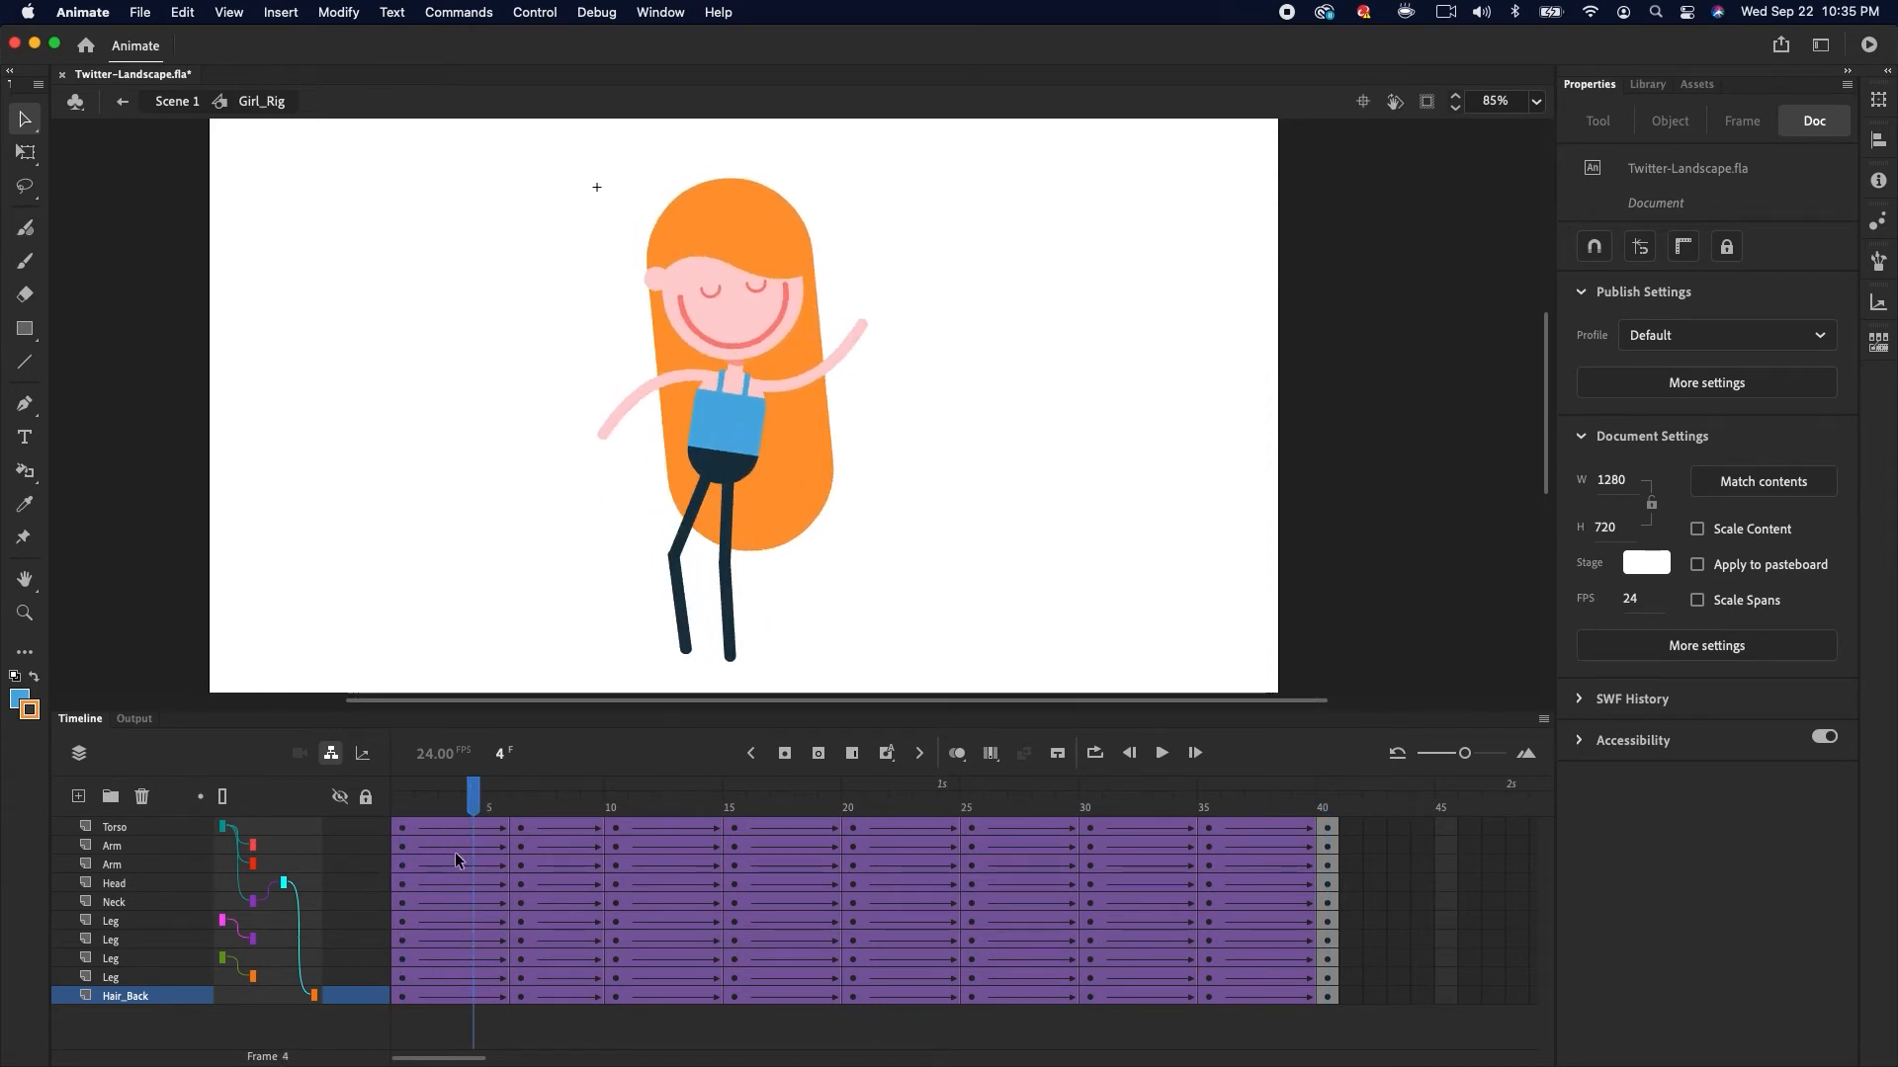
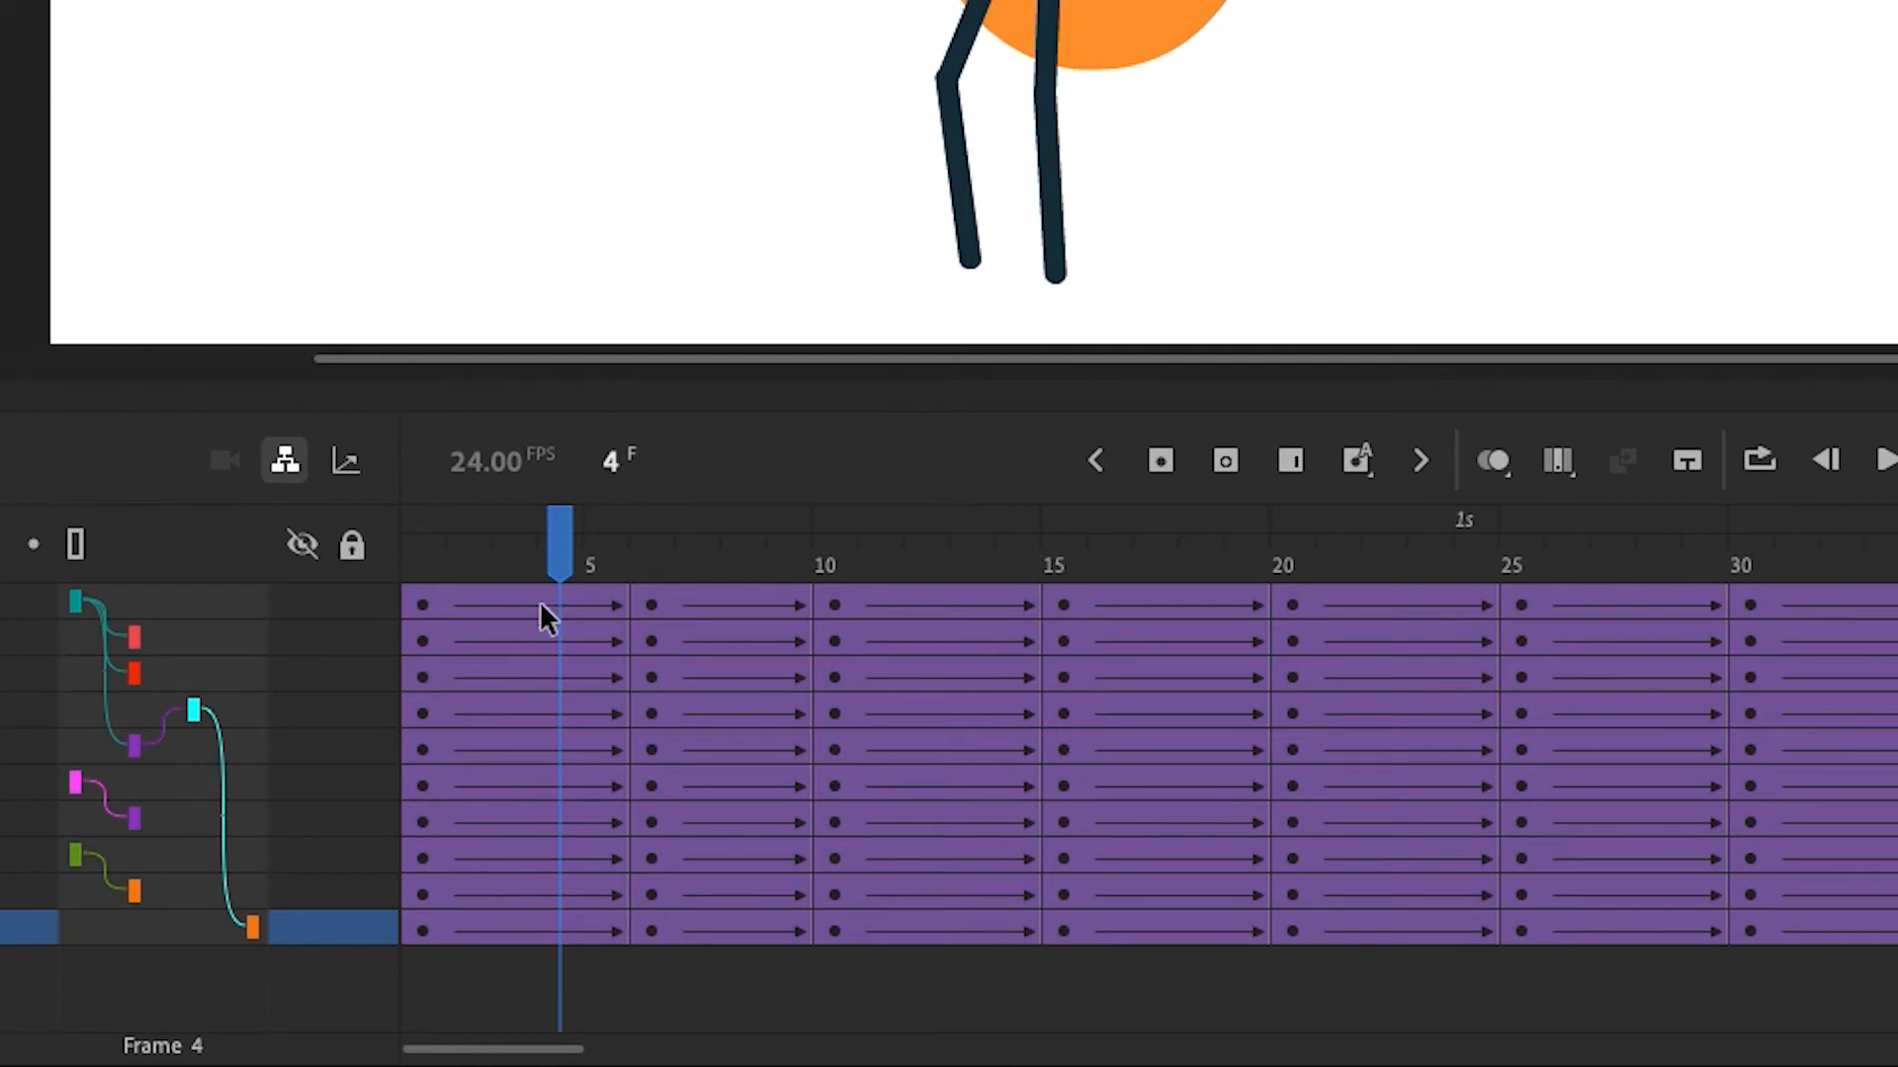
Open the tween's ease presets and preview the Ease Out curves from Quad through Quint
{"action": "left_click", "coordinate": [550, 605]}
{"action": "left_click_drag", "start_coordinate": [559, 555], "coordinate": [520, 587]}
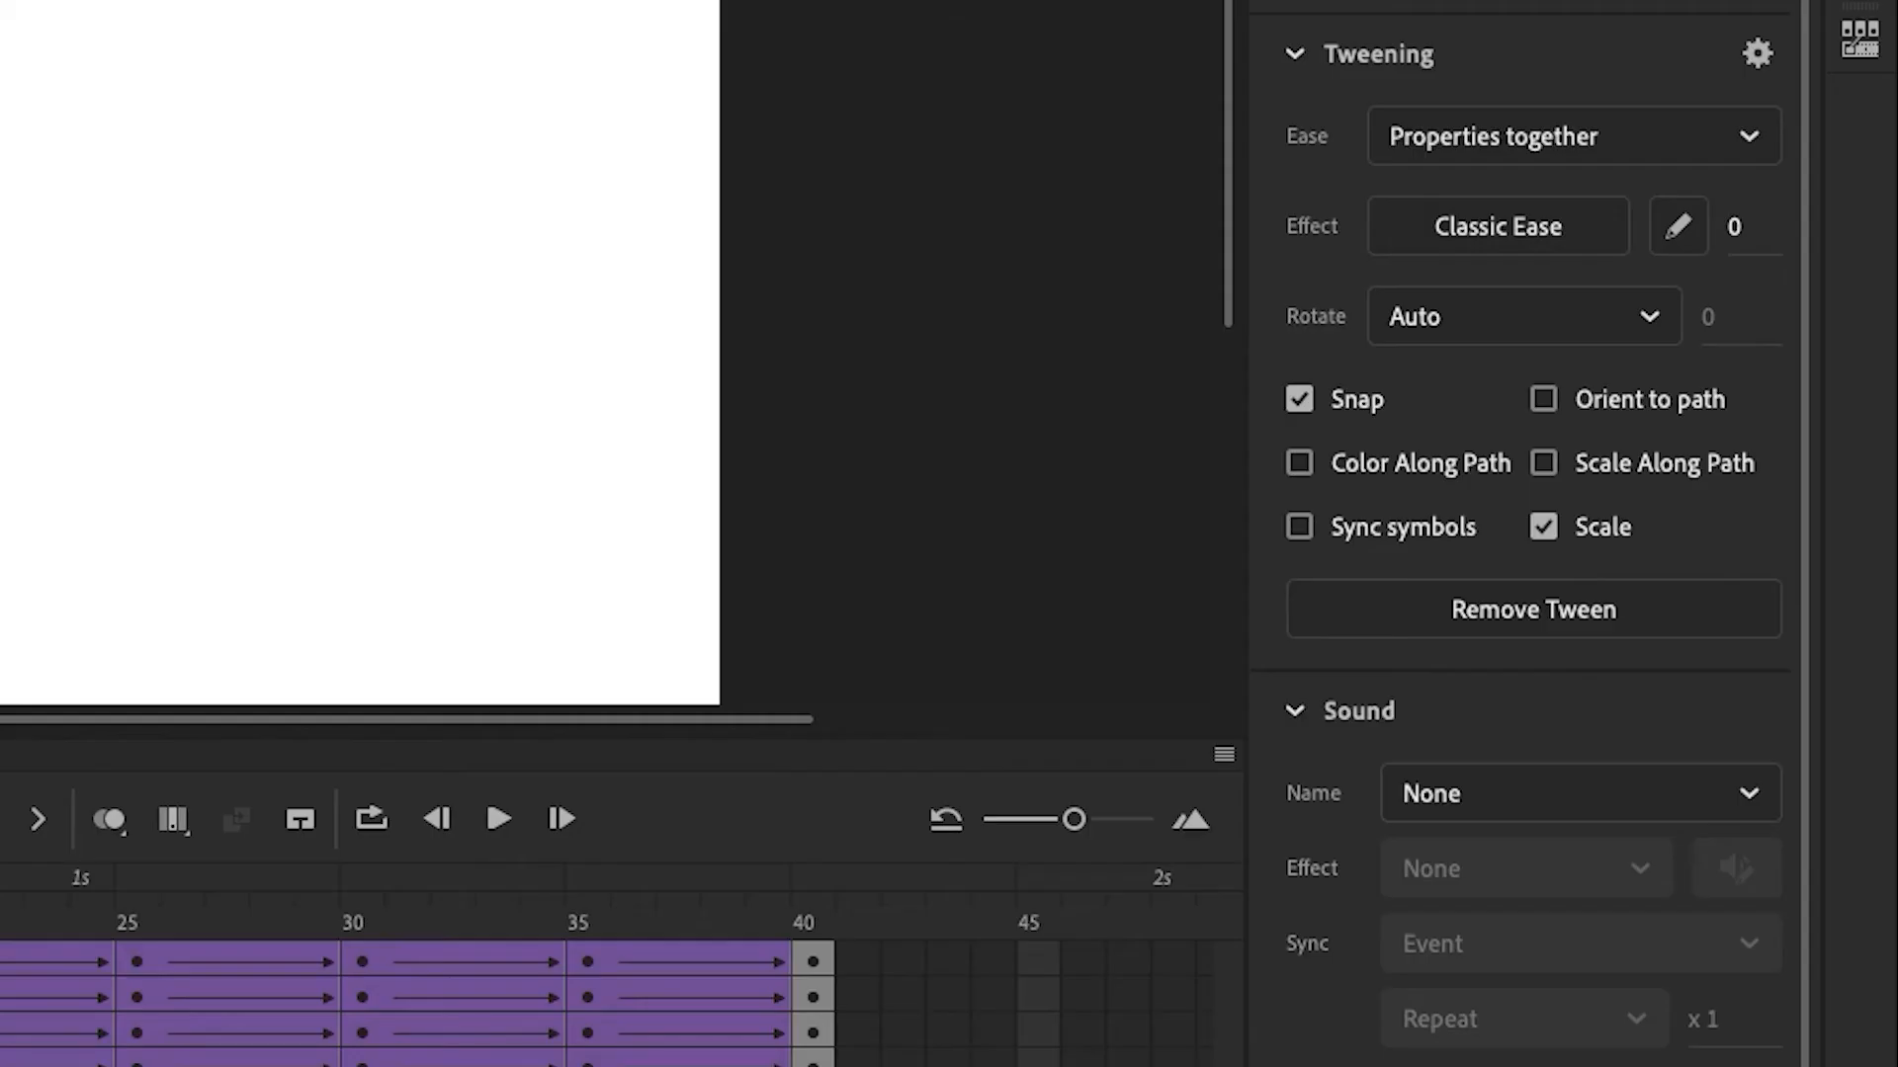
{"action": "left_click", "coordinate": [1508, 225]}
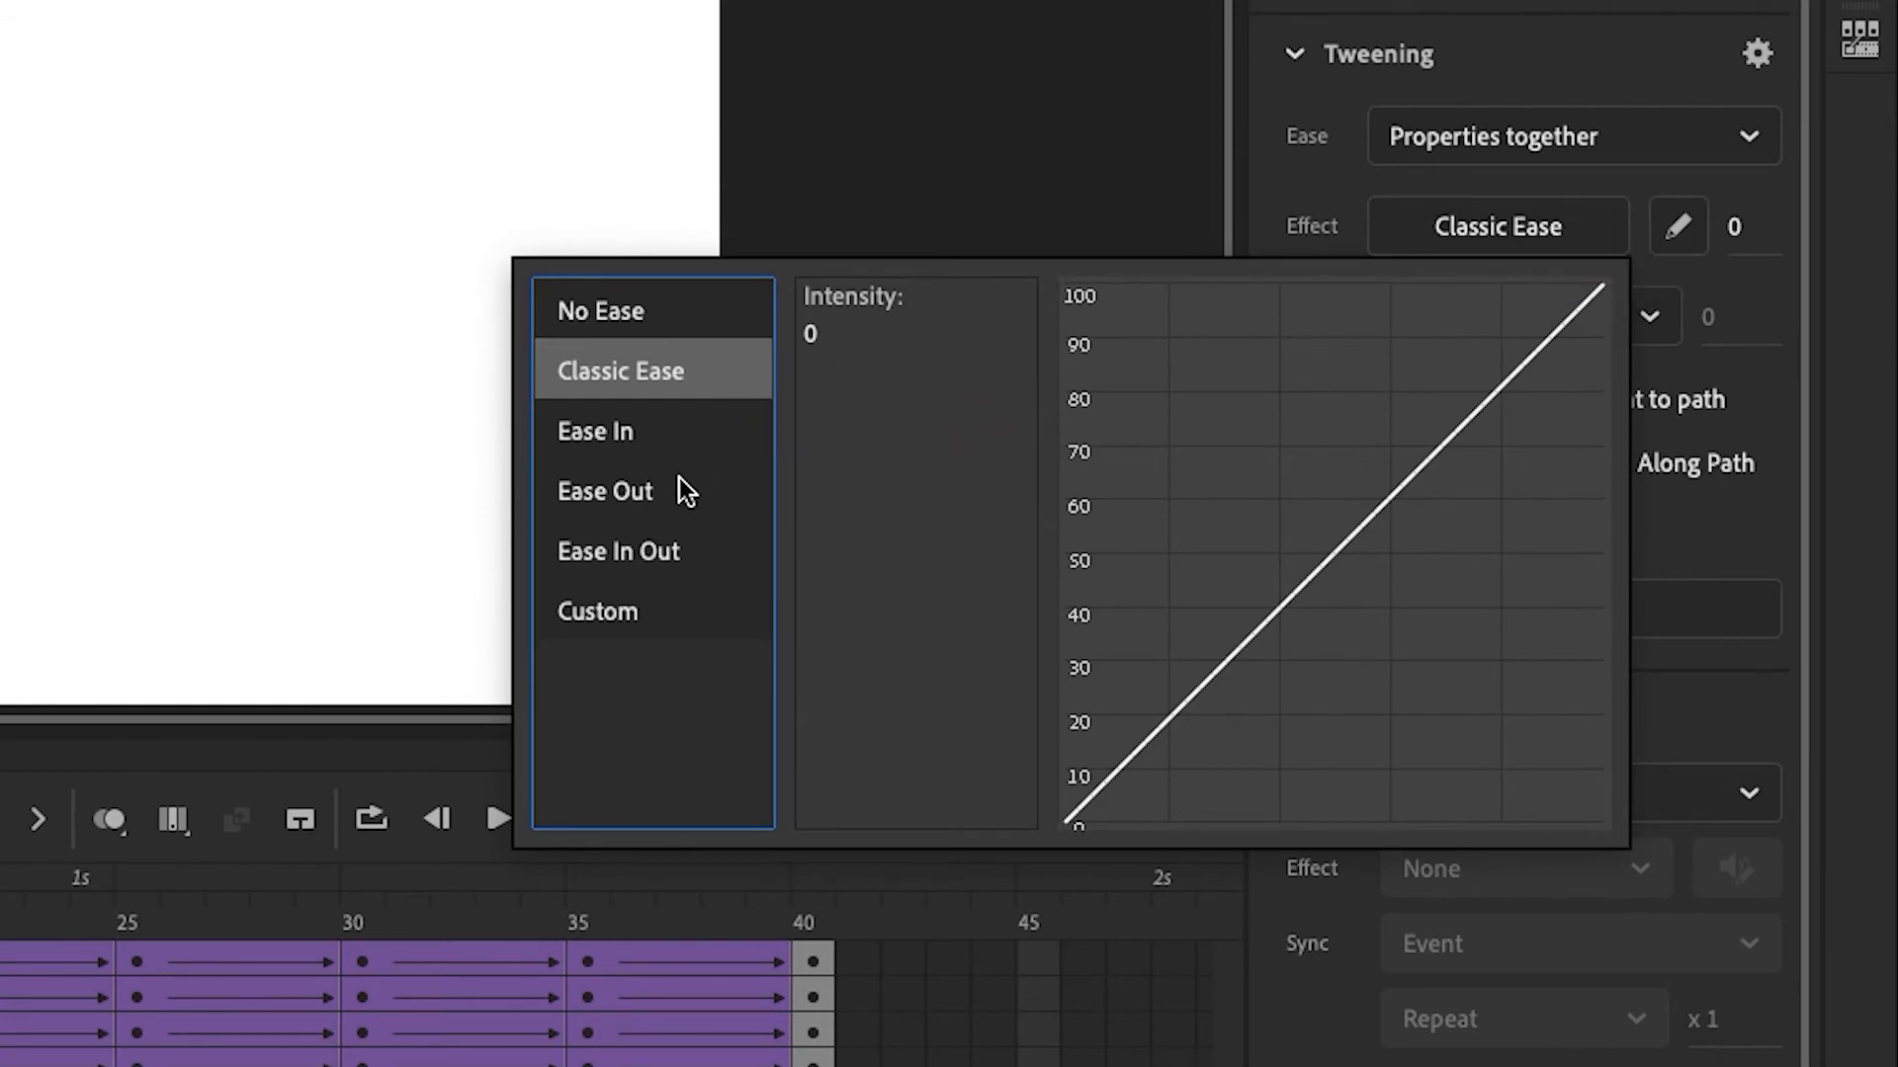
{"action": "mouse_move", "coordinate": [680, 494]}
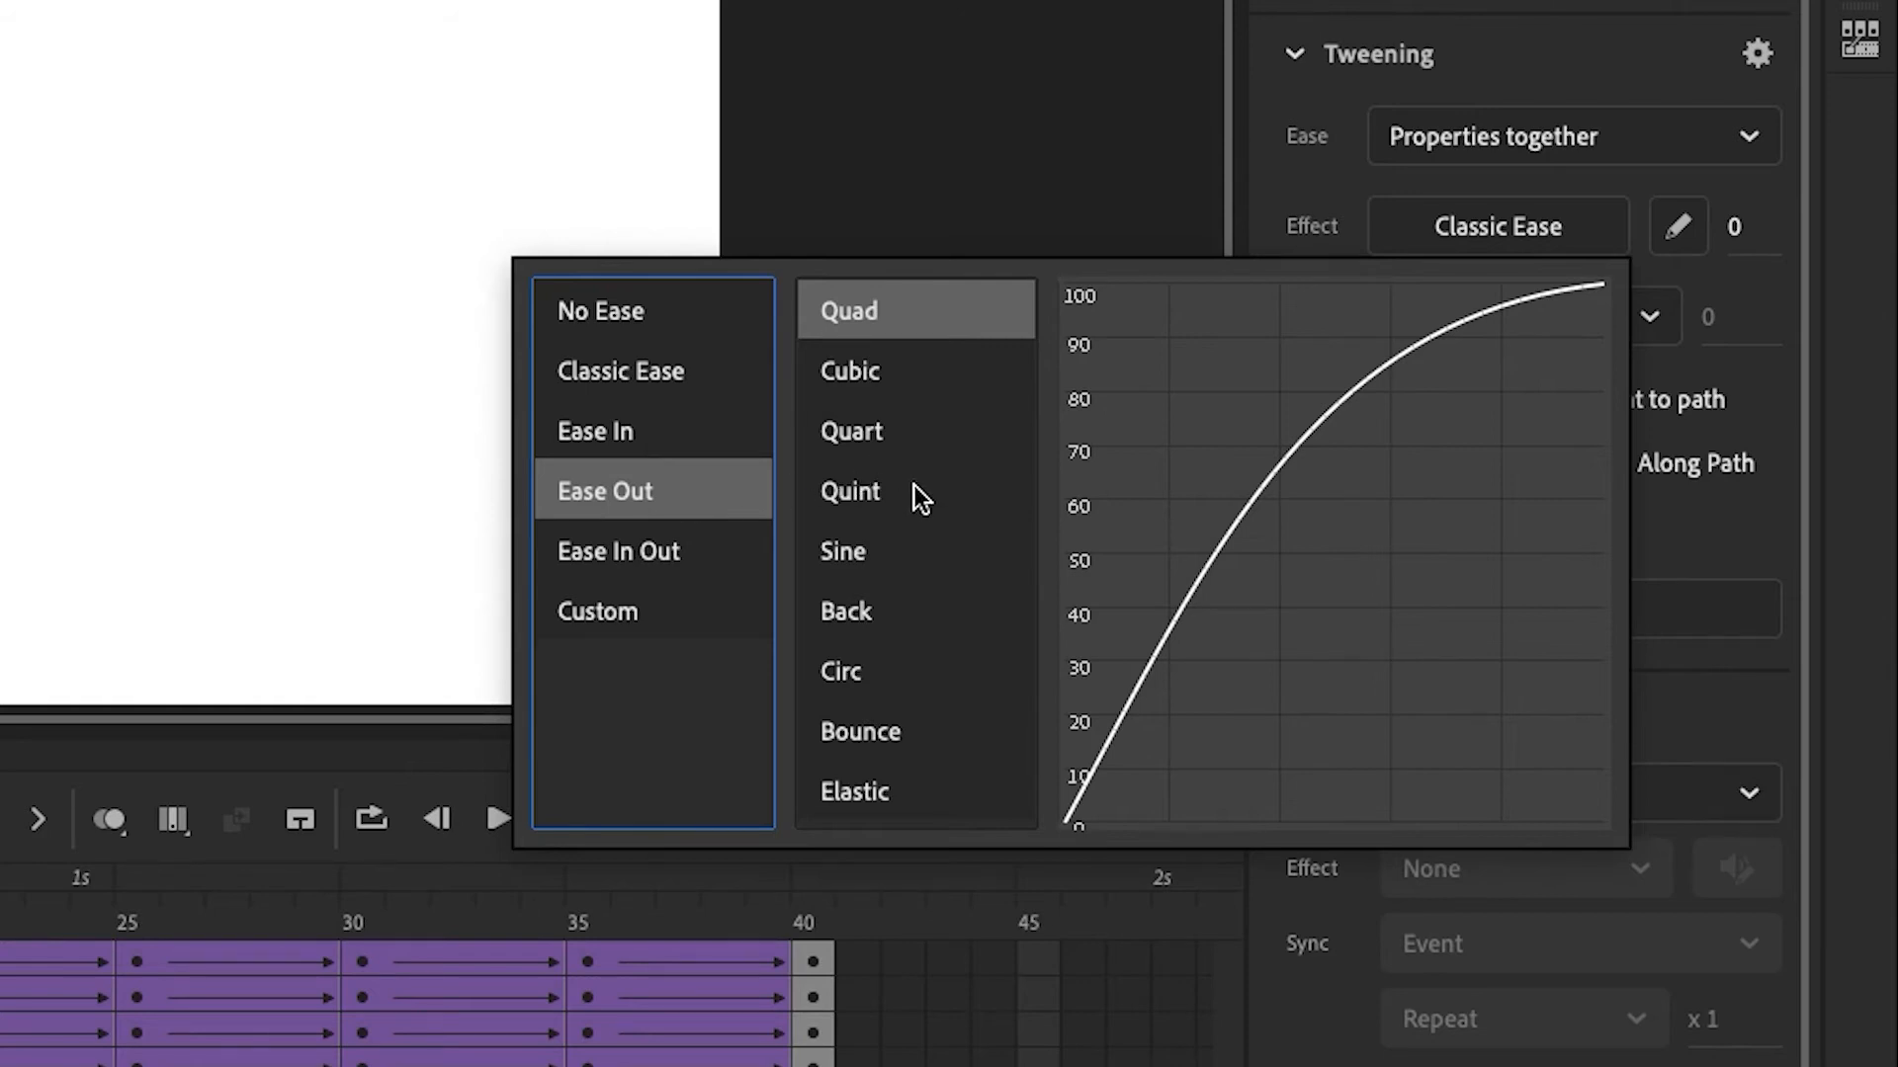
{"action": "left_click", "coordinate": [904, 429]}
{"action": "left_click", "coordinate": [917, 308]}
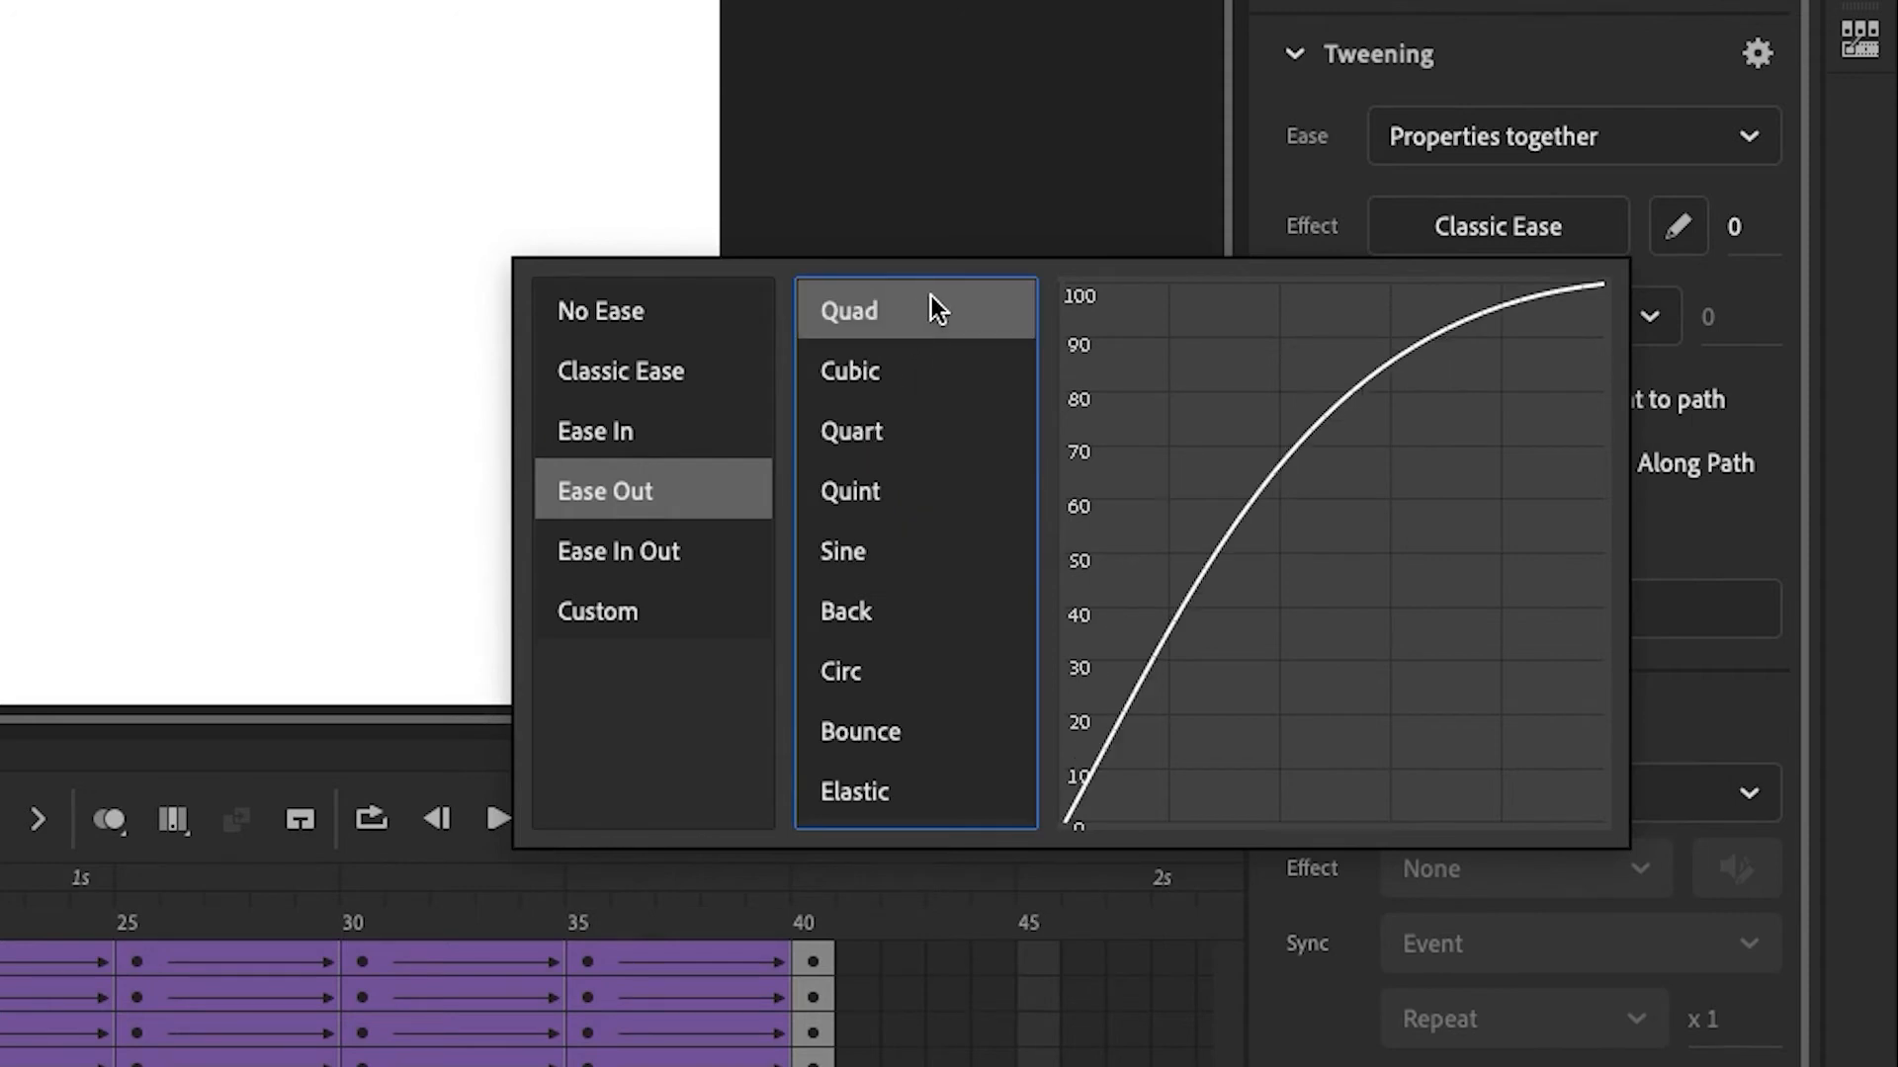
{"action": "left_click", "coordinate": [956, 368]}
{"action": "left_click", "coordinate": [994, 429]}
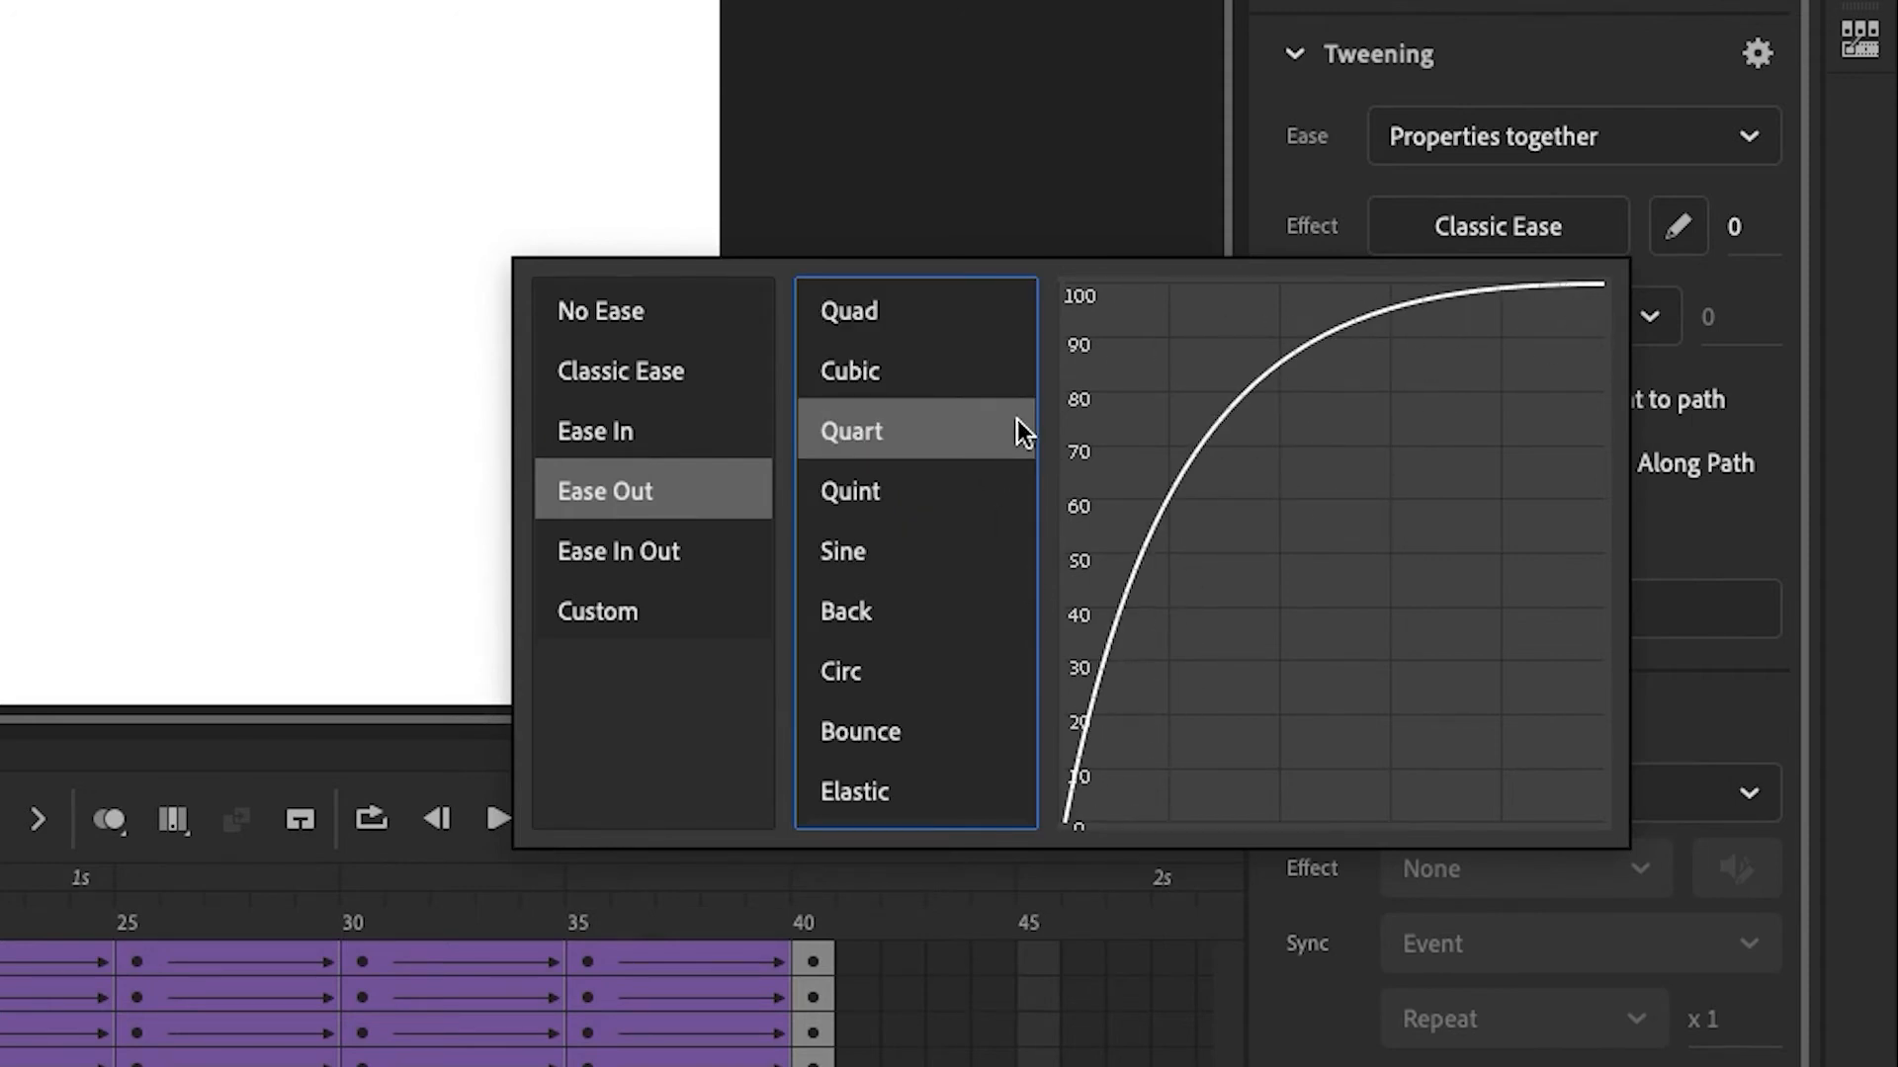
{"action": "left_click", "coordinate": [1018, 491]}
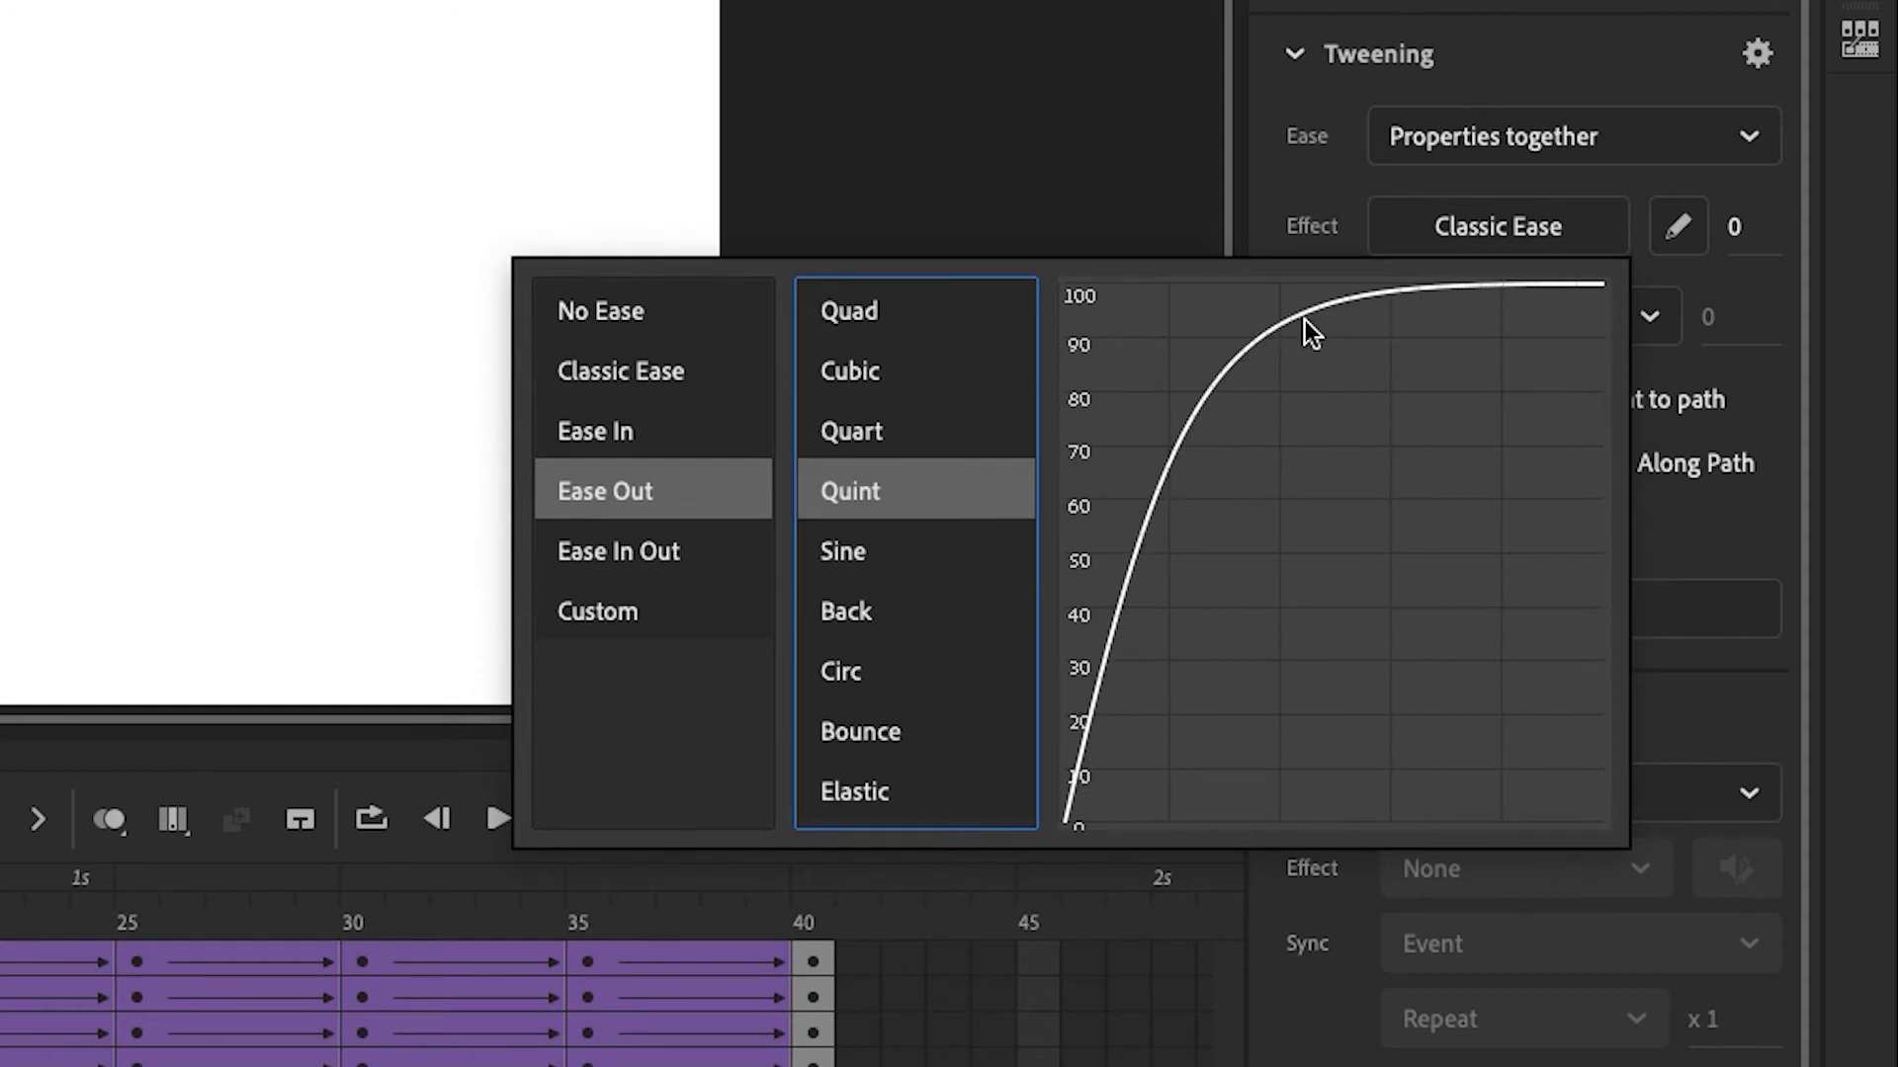
{"action": "left_click", "coordinate": [919, 432]}
Set the Torso layer's tween at frame 7 to an Ease In Quart ease
{"action": "left_click", "coordinate": [267, 529]}
{"action": "left_click", "coordinate": [0, 941]}
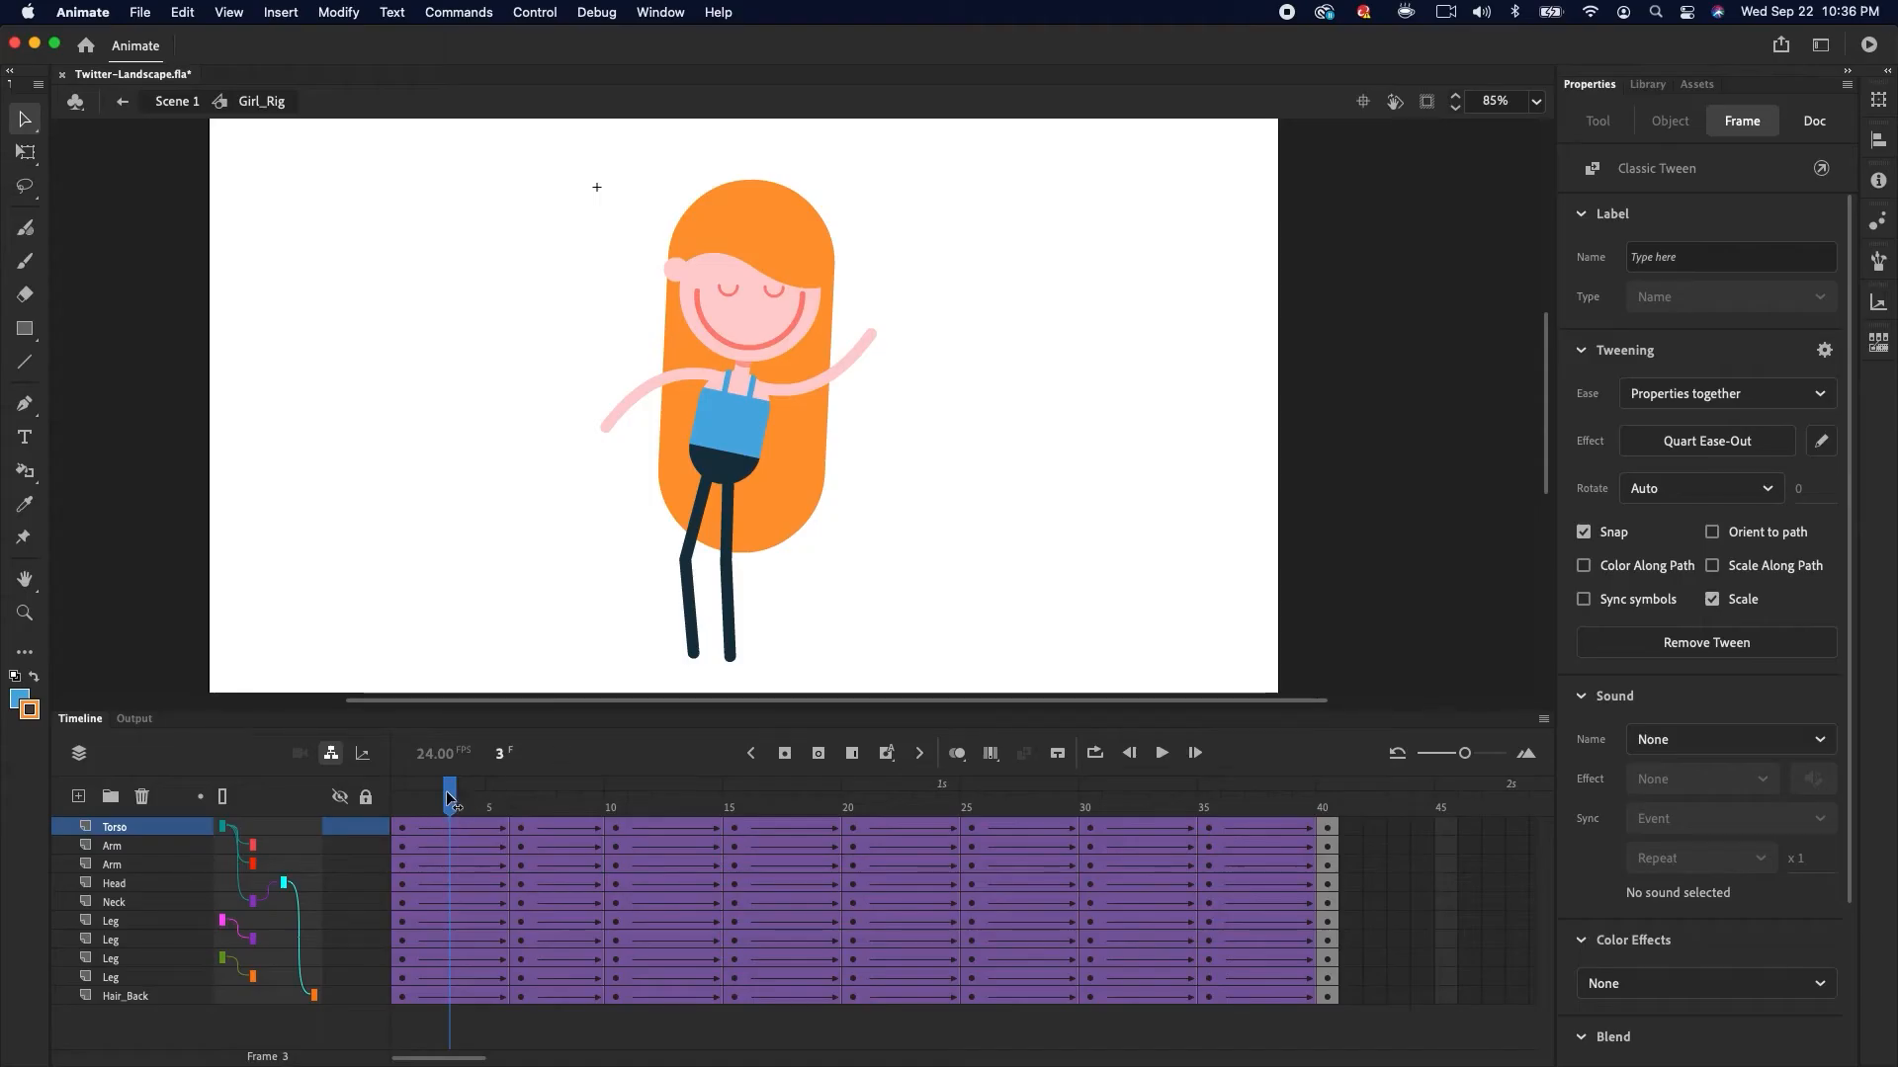
{"action": "left_click_drag", "start_coordinate": [418, 796], "coordinate": [509, 787]}
{"action": "left_click", "coordinate": [545, 826]}
{"action": "left_click", "coordinate": [1692, 443]}
{"action": "left_click", "coordinate": [1260, 548]}
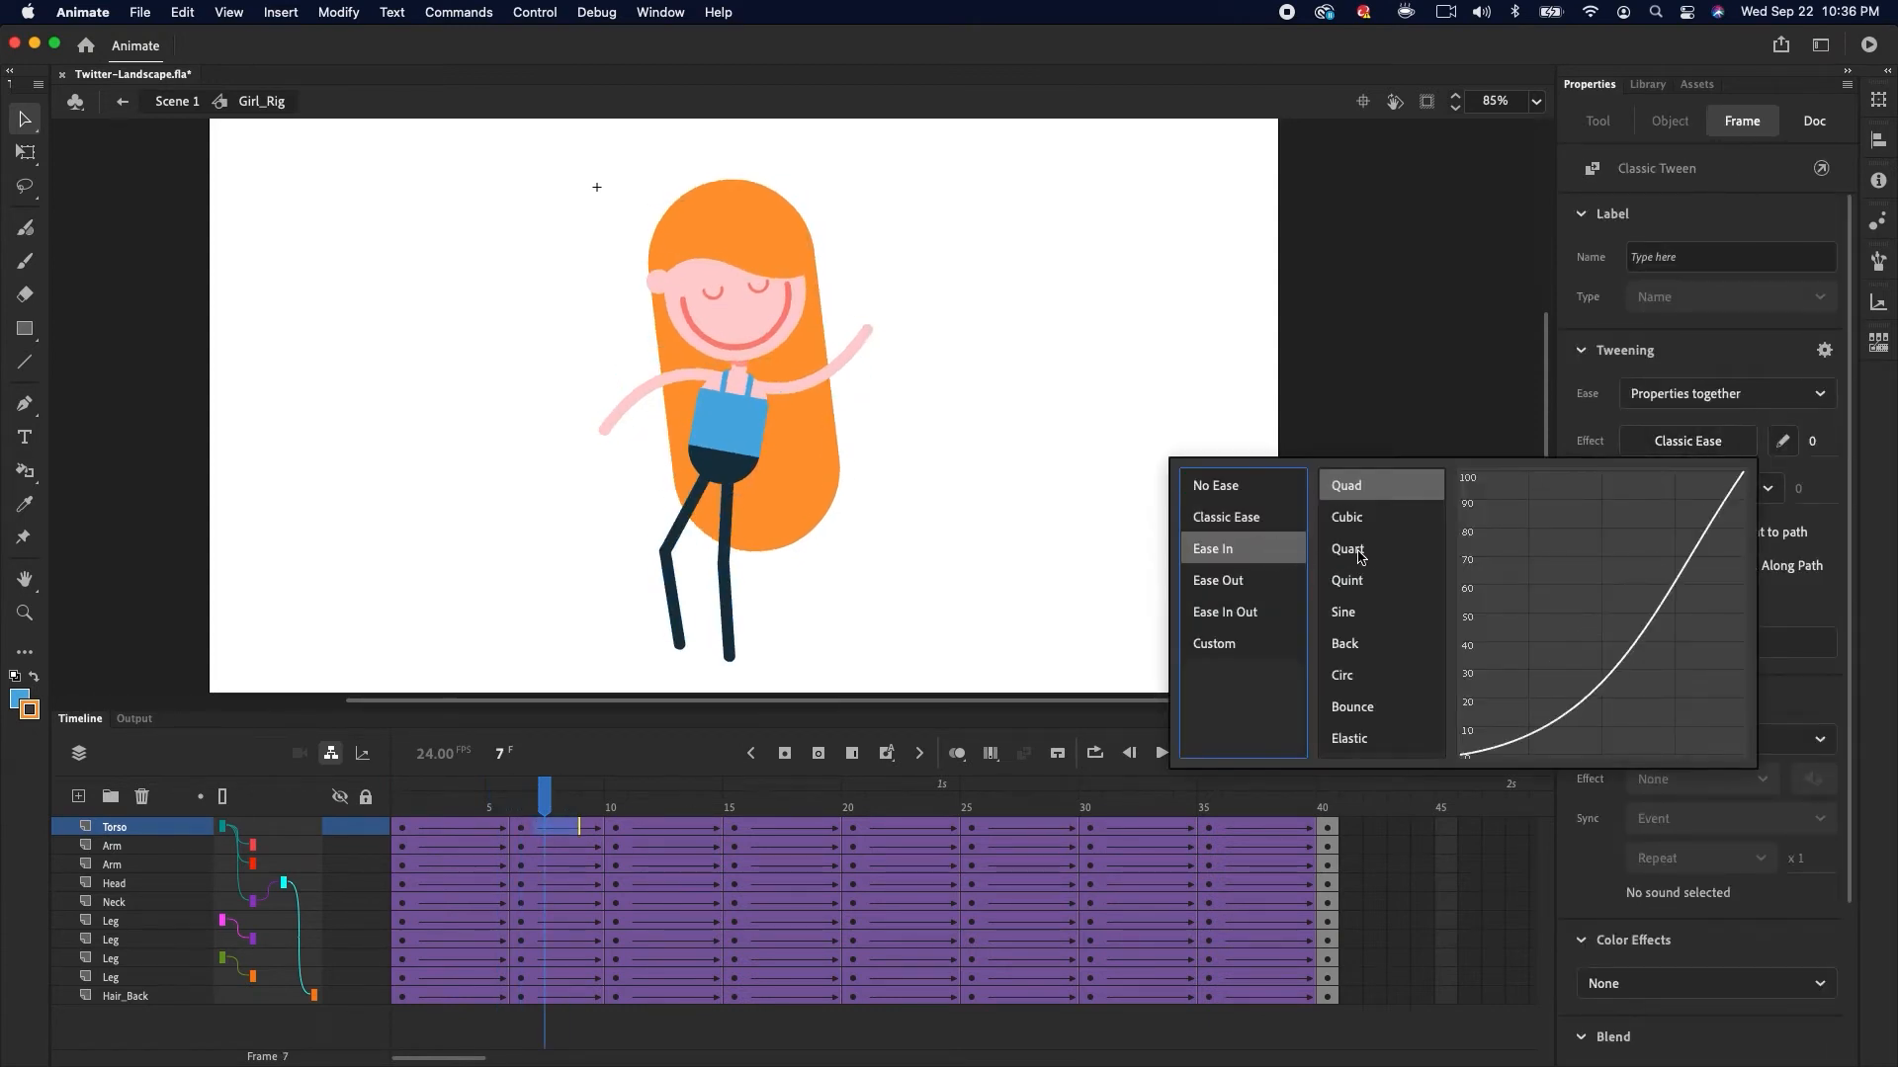
{"action": "left_click", "coordinate": [1374, 554]}
Ease the Torso tweens at frames 13 and 17 with Ease Out Cubic and Ease In Quart
{"action": "left_click", "coordinate": [689, 828]}
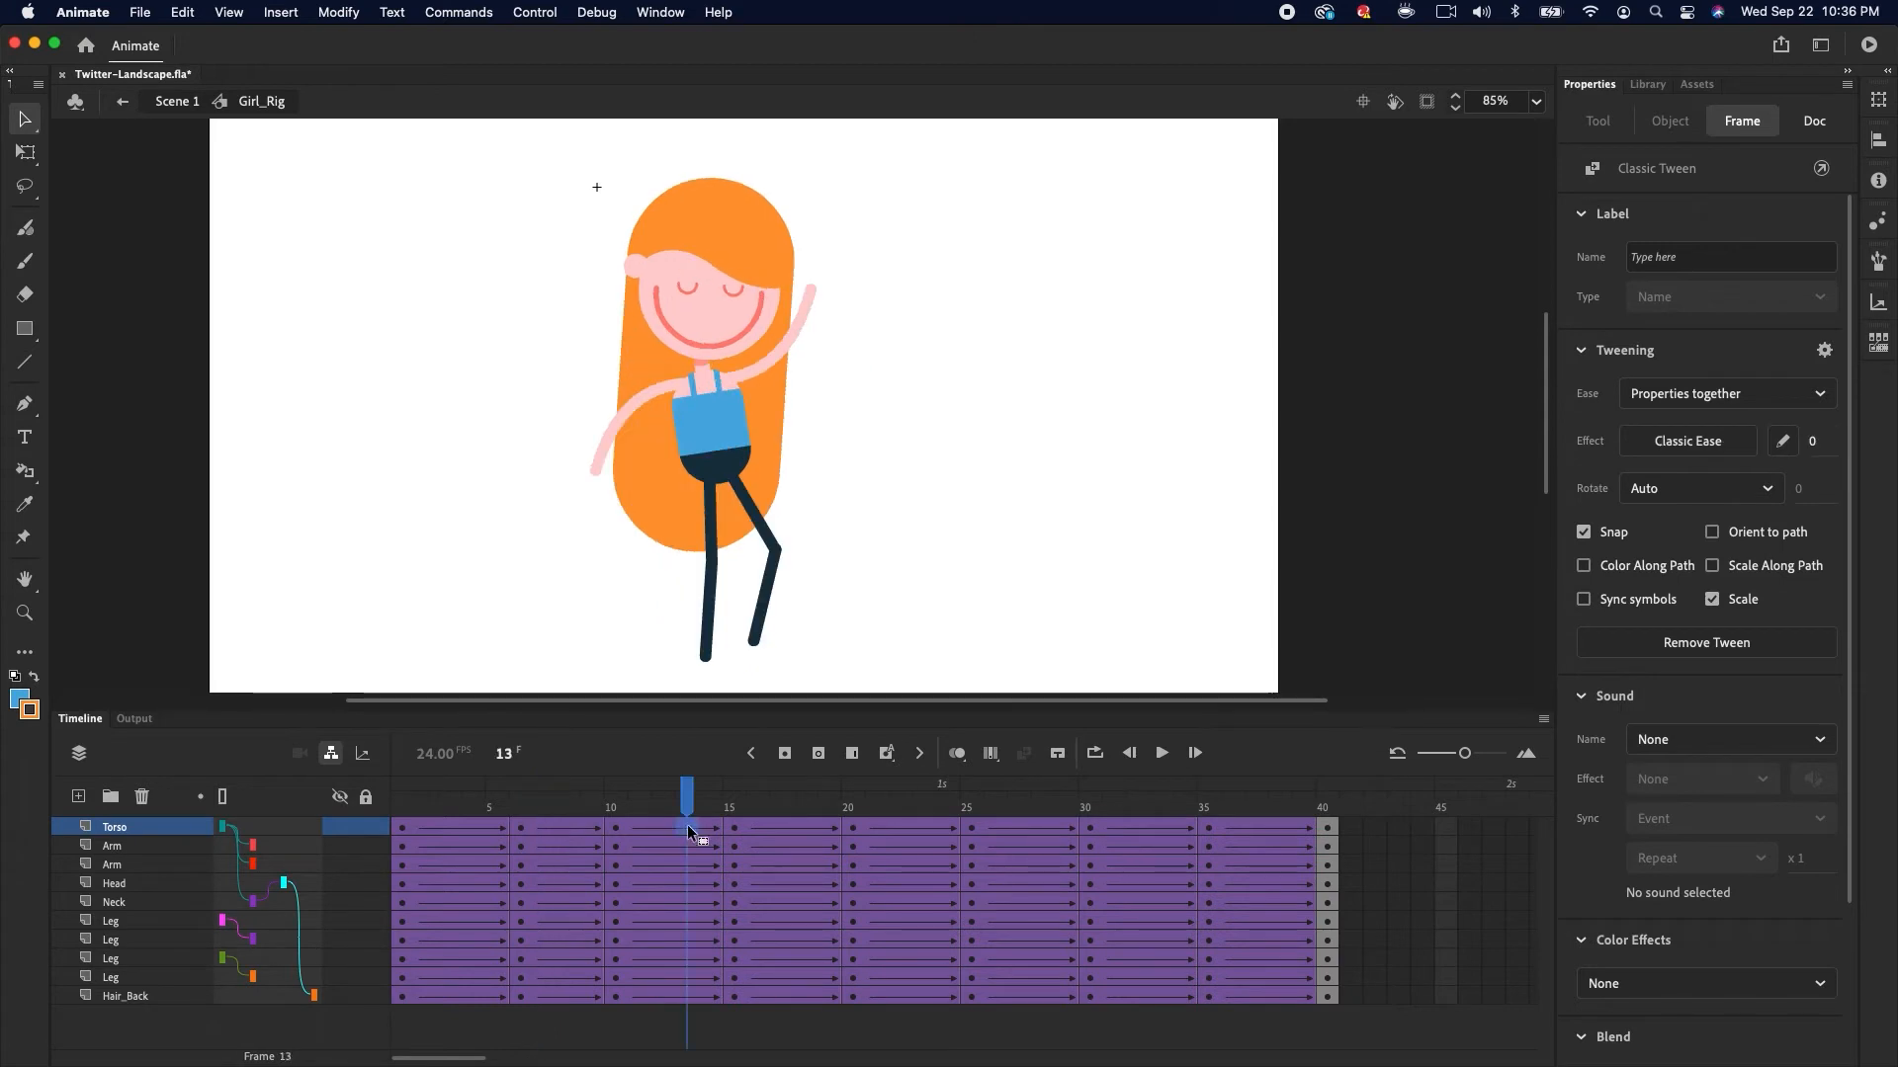
{"action": "left_click", "coordinate": [1702, 444]}
{"action": "left_click", "coordinate": [1273, 549]}
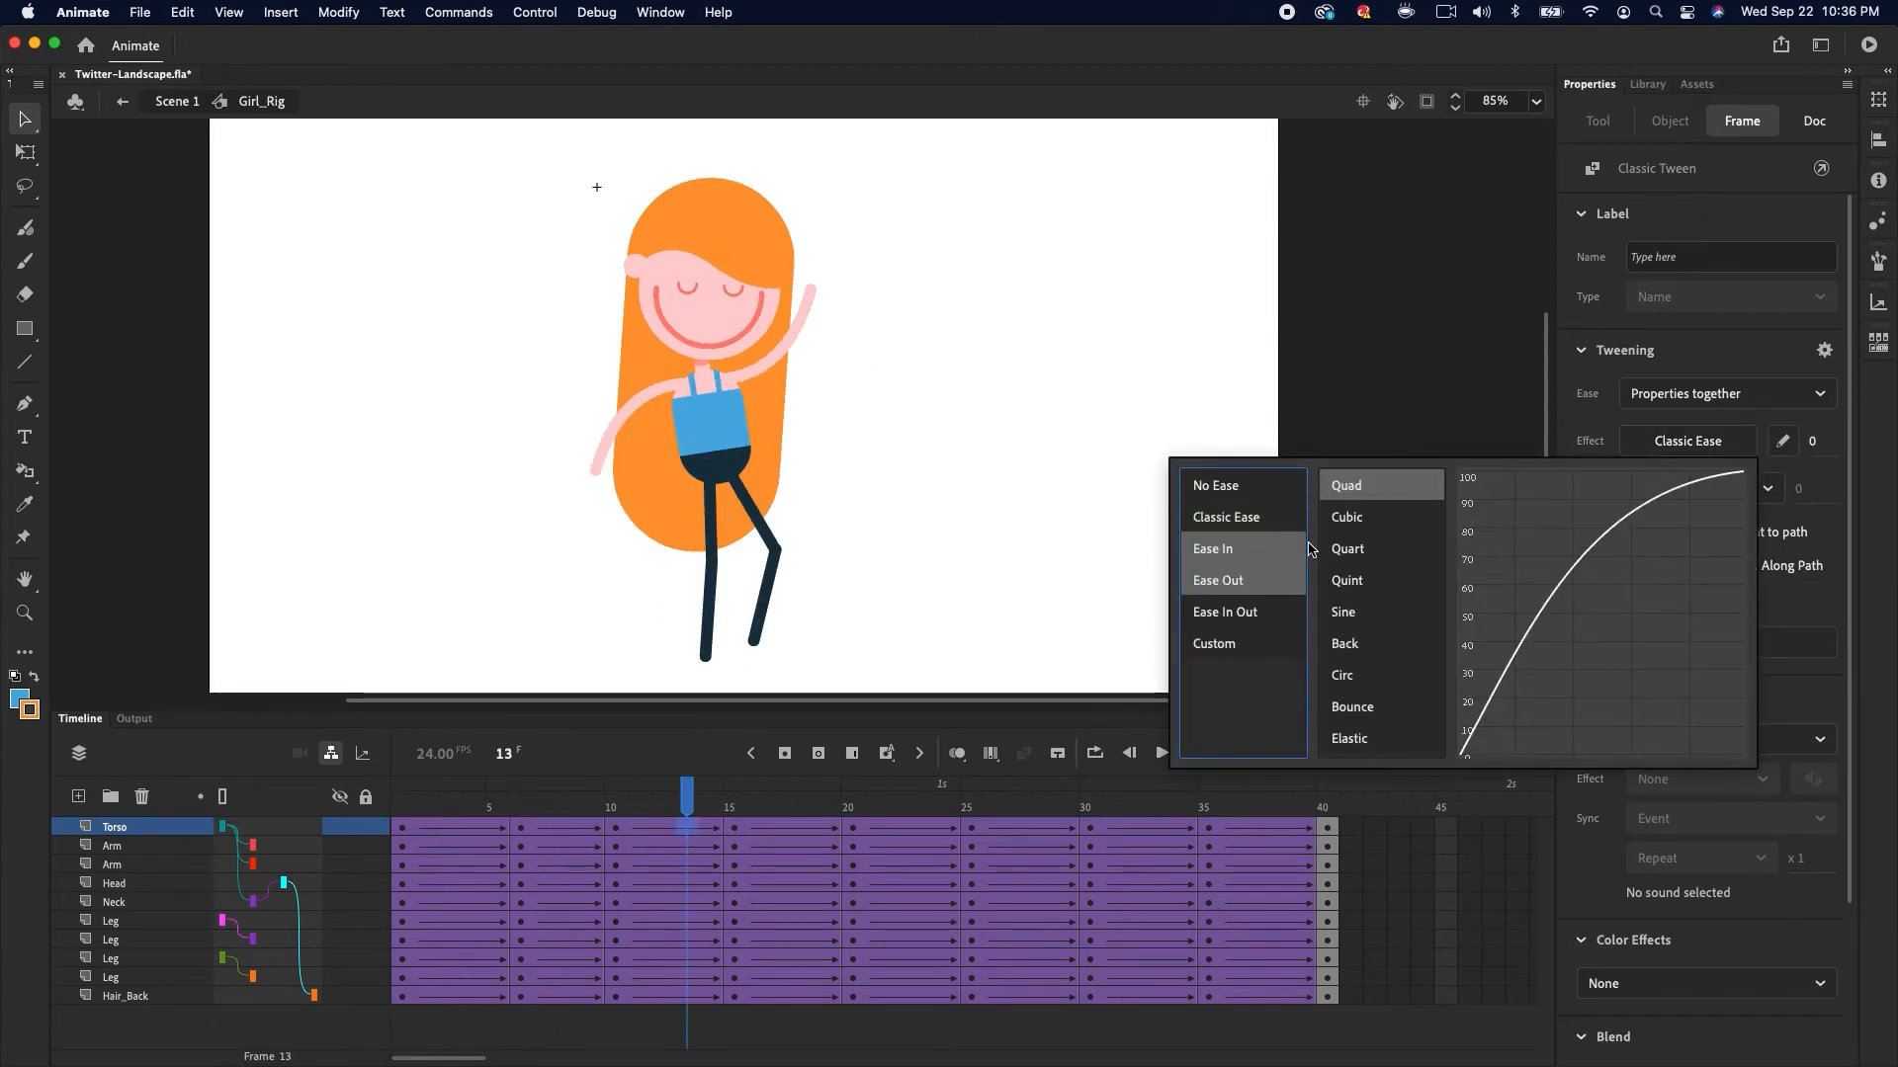
{"action": "double_click", "coordinate": [1361, 518]}
{"action": "left_click", "coordinate": [781, 829]}
{"action": "left_click", "coordinate": [1692, 443]}
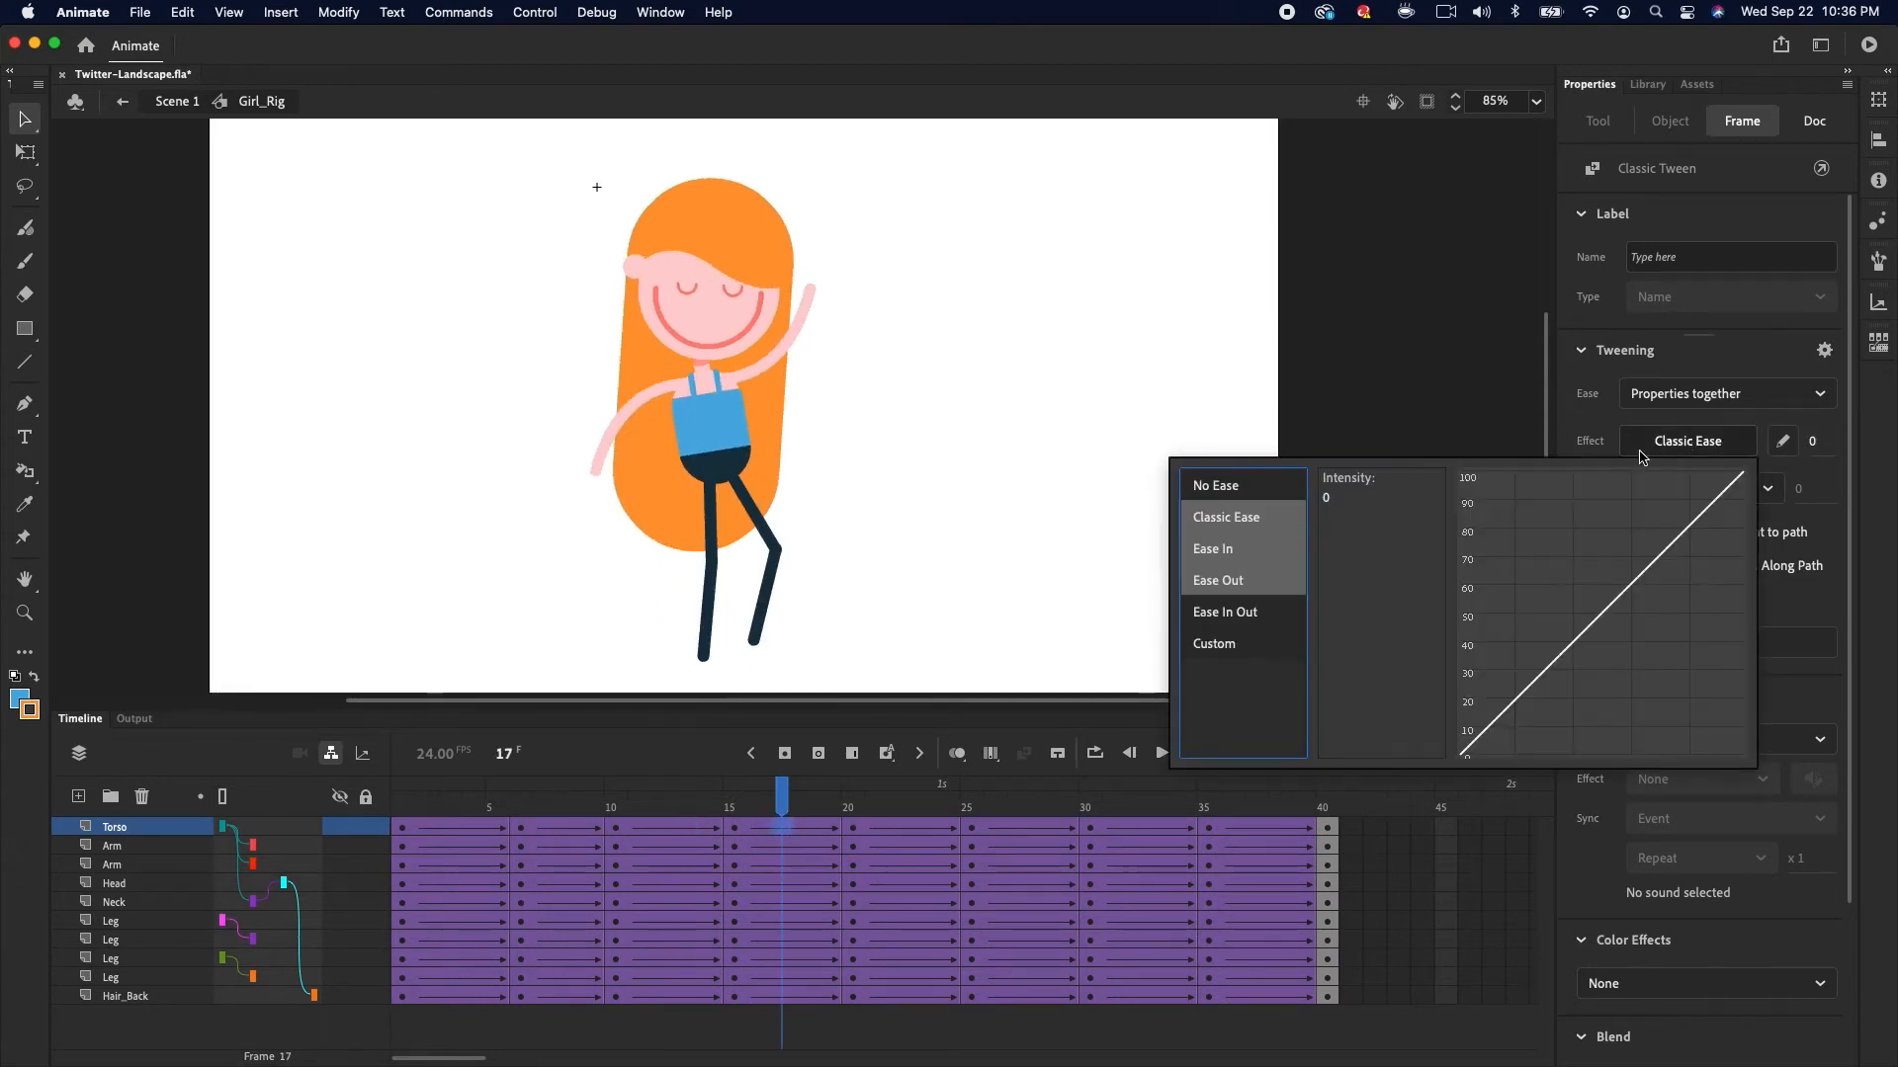
{"action": "mouse_move", "coordinate": [1275, 553]}
{"action": "double_click", "coordinate": [1353, 521]}
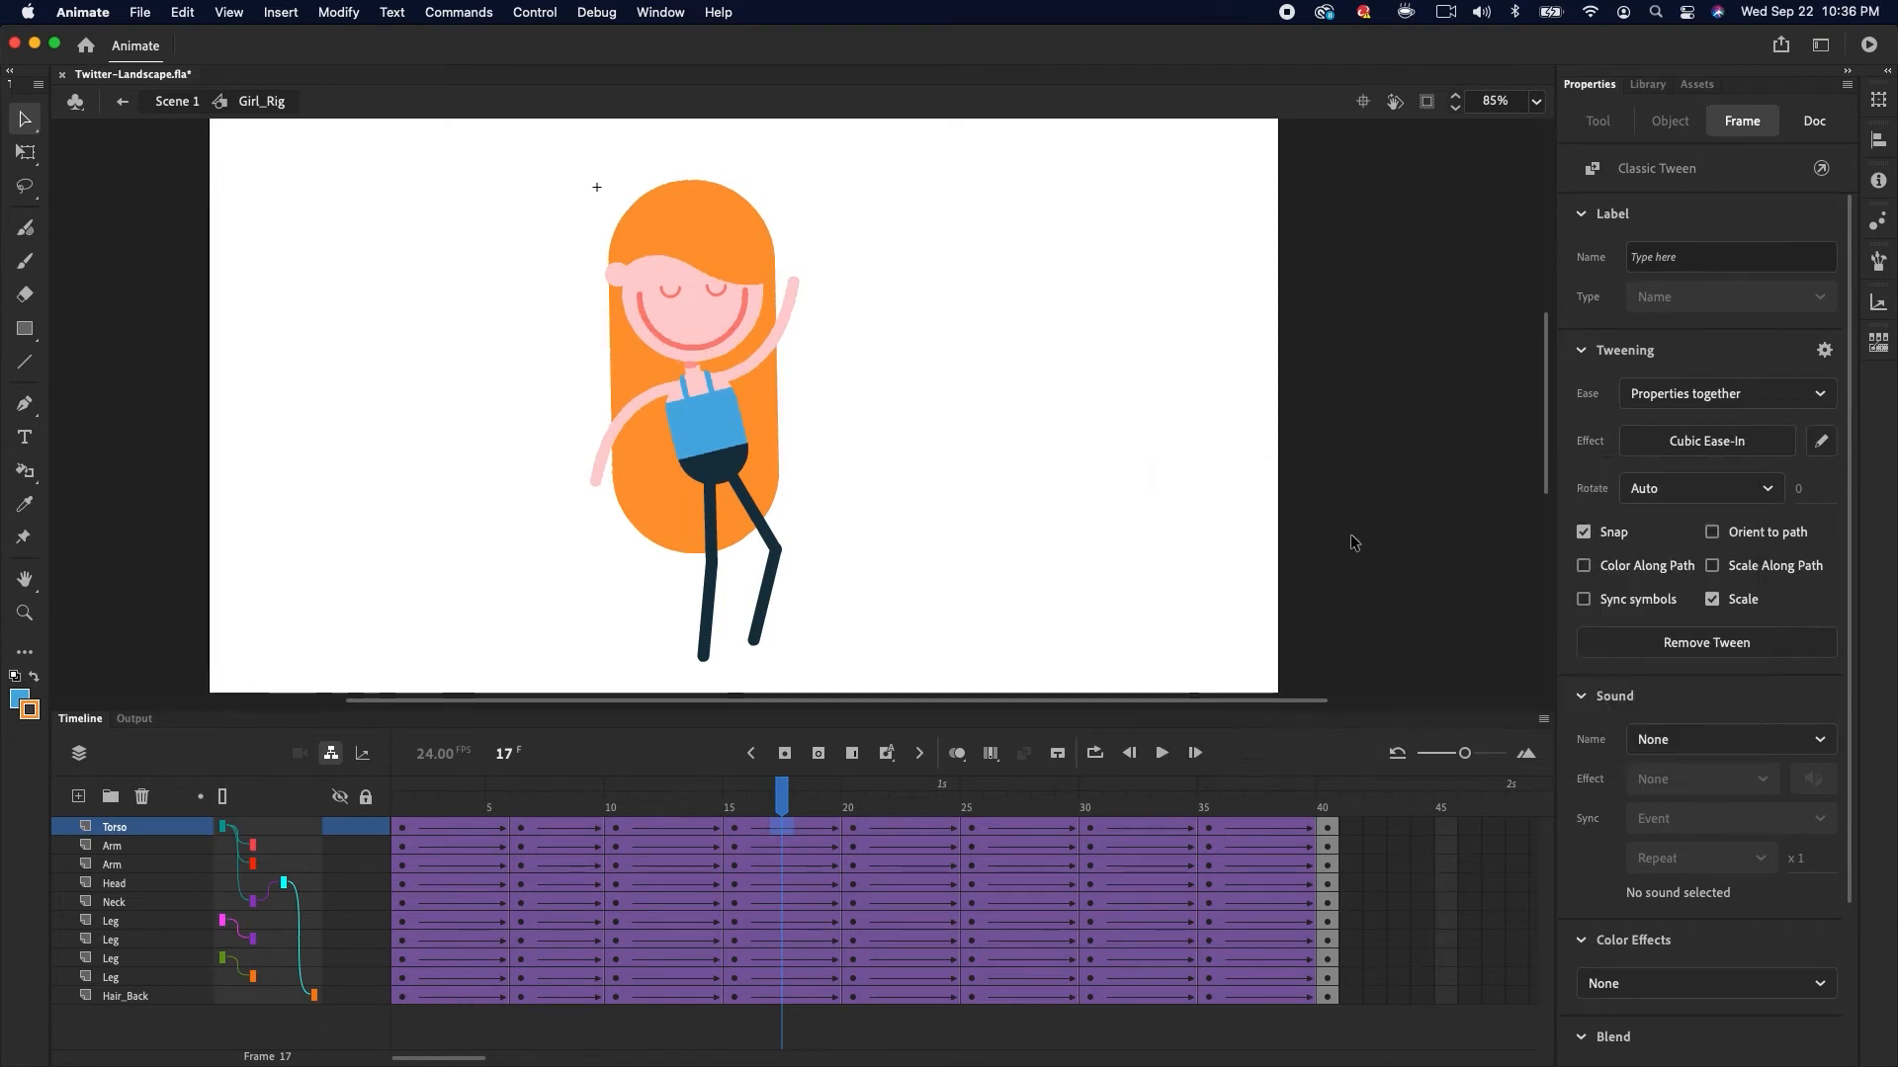
{"action": "left_click", "coordinate": [1688, 445]}
{"action": "double_click", "coordinate": [1408, 556]}
Ease the Torso tweens at frames 21 and 26 with Ease Out Quart and Ease In Quart
{"action": "left_click", "coordinate": [877, 828]}
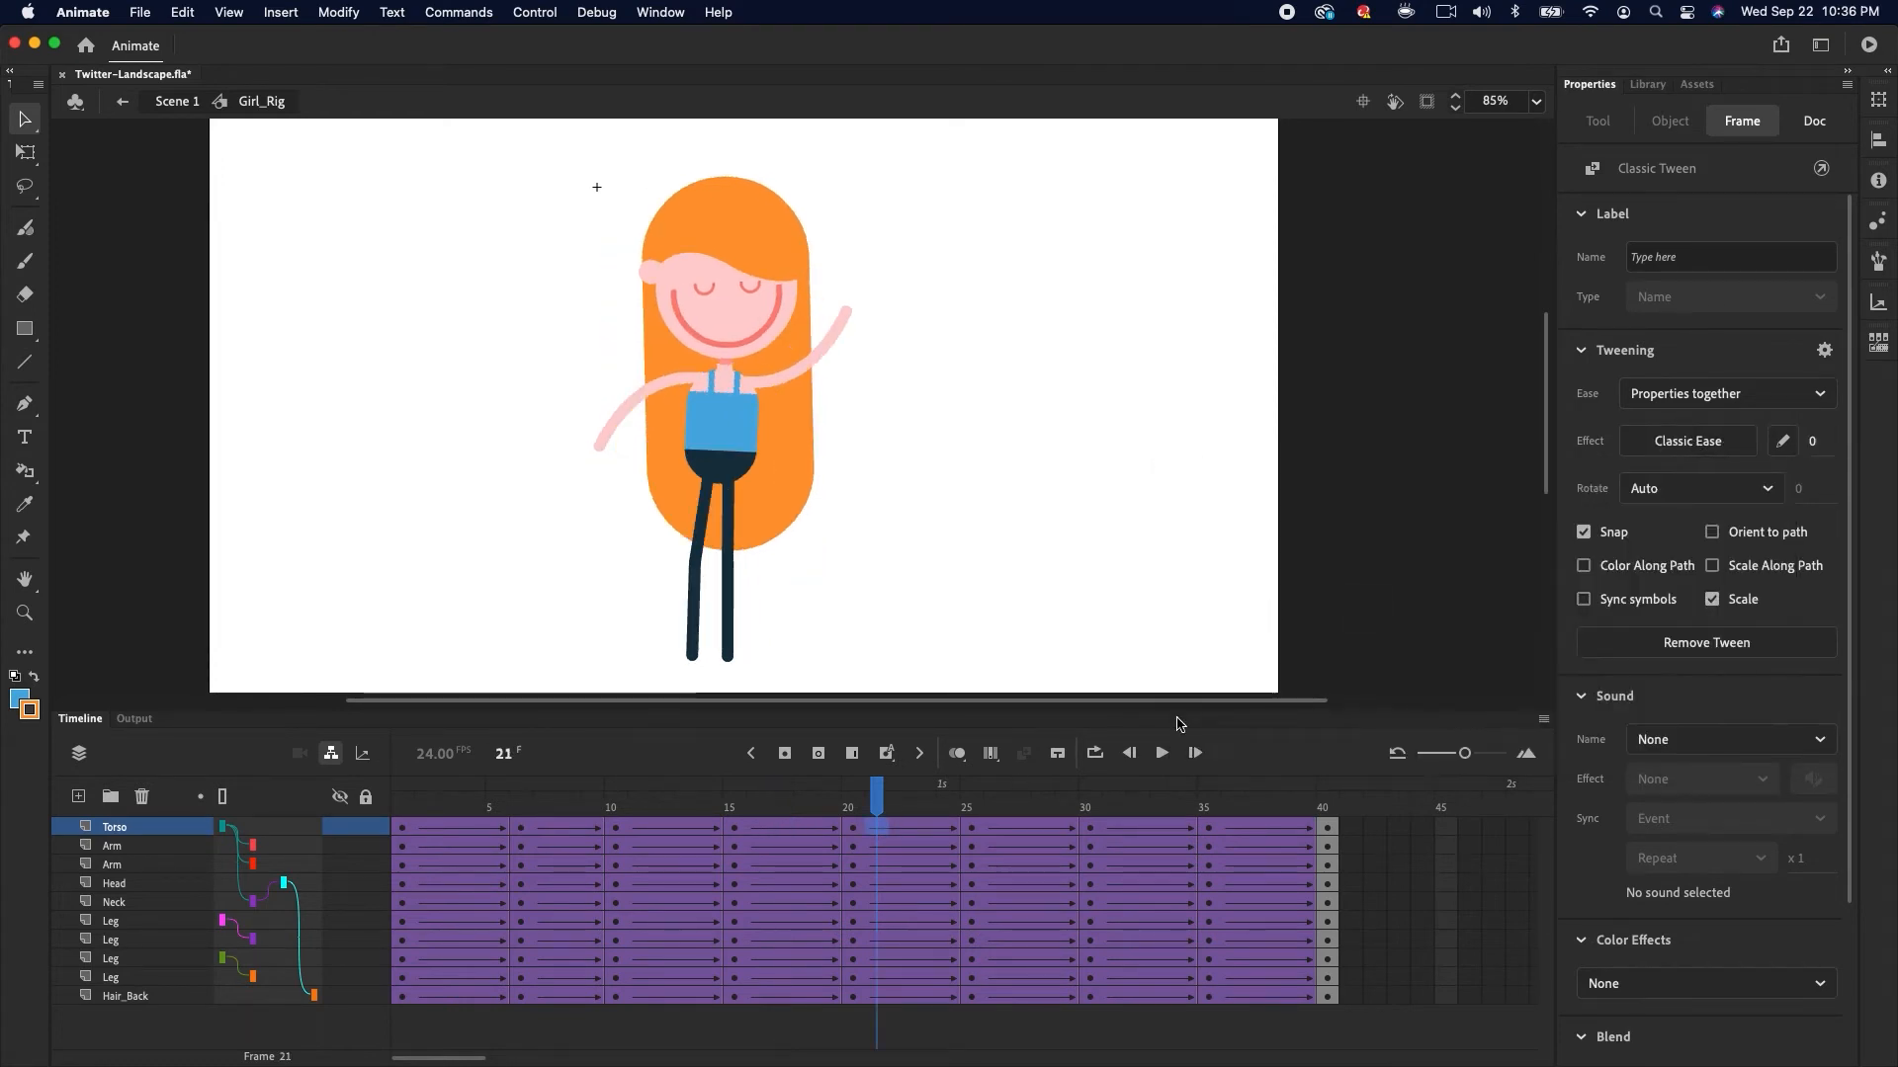
{"action": "left_click", "coordinate": [1702, 442]}
{"action": "mouse_move", "coordinate": [1265, 582]}
{"action": "double_click", "coordinate": [1386, 548]}
{"action": "left_click", "coordinate": [995, 828]}
{"action": "left_click", "coordinate": [1668, 440]}
{"action": "mouse_move", "coordinate": [1241, 549]}
{"action": "double_click", "coordinate": [1355, 550]}
Ease the Torso tweens at frames 32 and 37 with Ease Out Quart and Ease In Quart
{"action": "left_click", "coordinate": [1137, 828]}
{"action": "left_click", "coordinate": [1656, 444]}
{"action": "mouse_move", "coordinate": [1260, 581]}
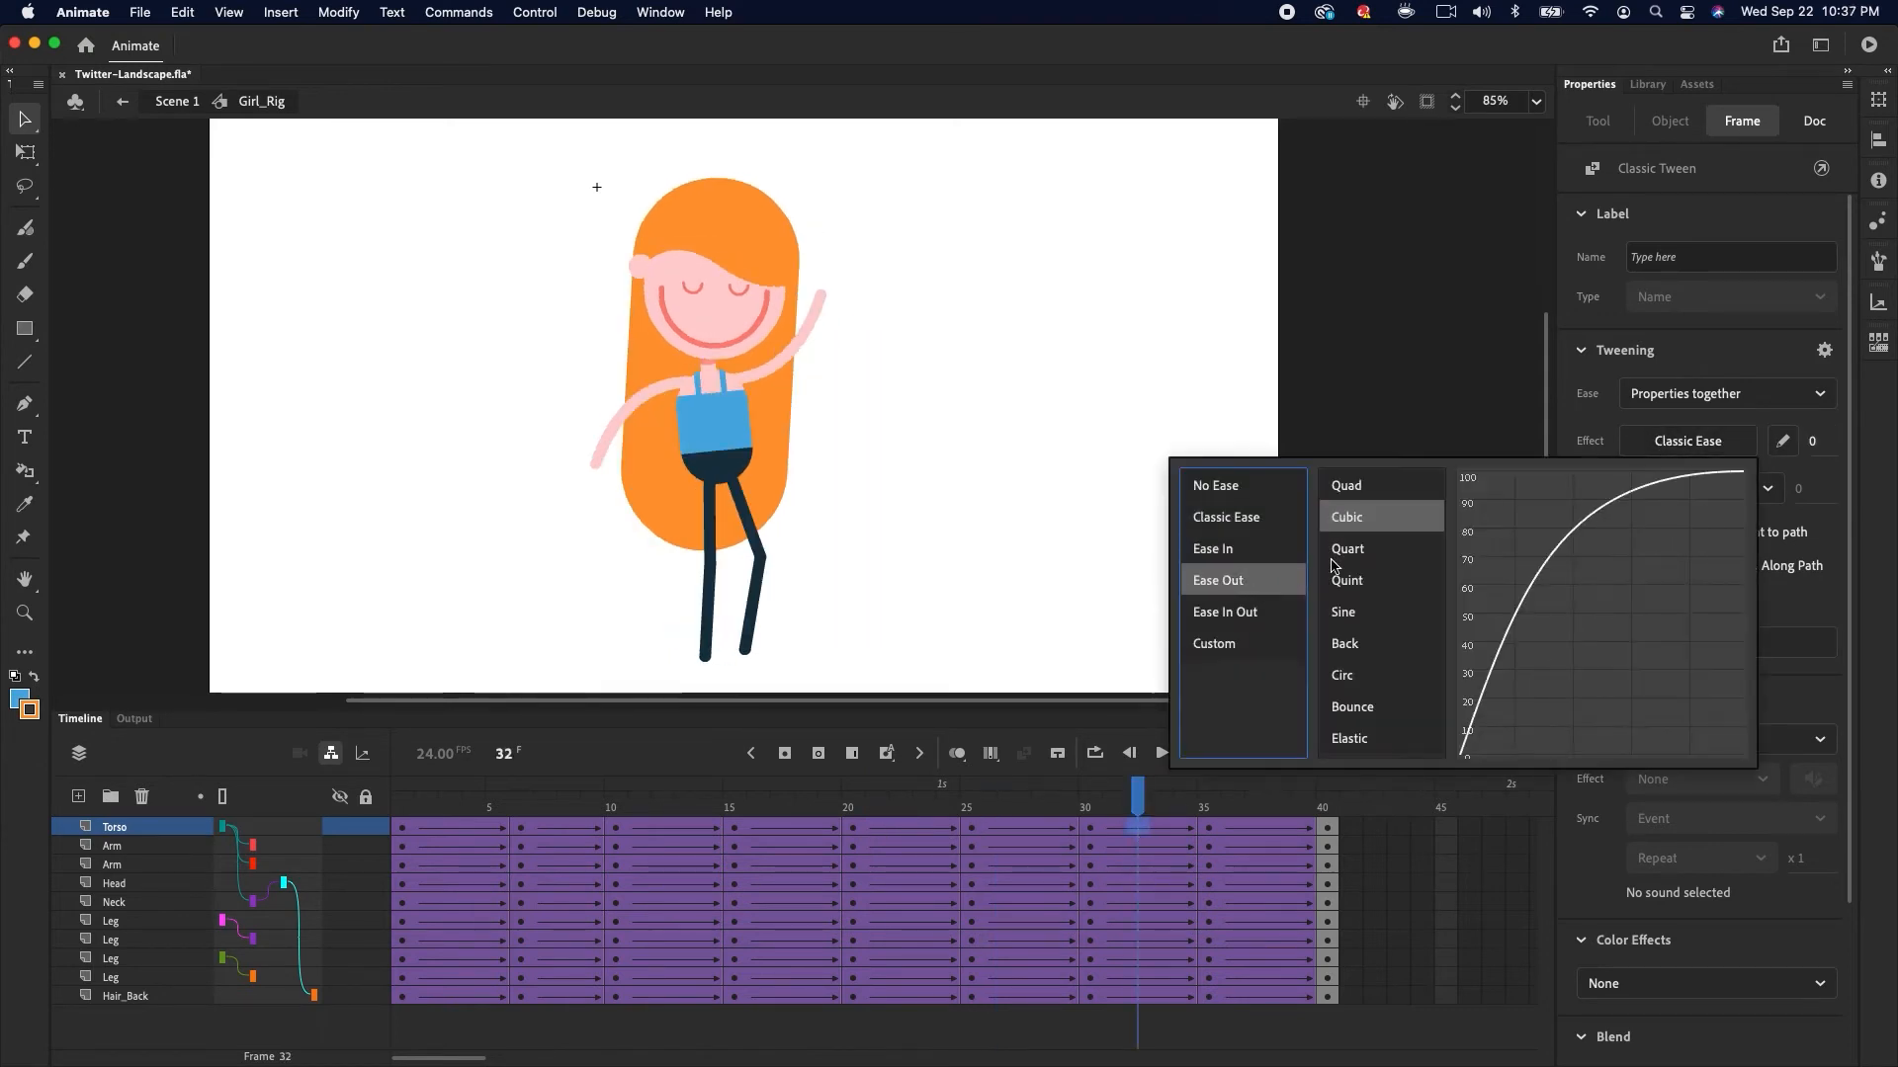
{"action": "double_click", "coordinate": [1360, 550]}
{"action": "left_click", "coordinate": [1256, 828]}
{"action": "left_click", "coordinate": [1668, 443]}
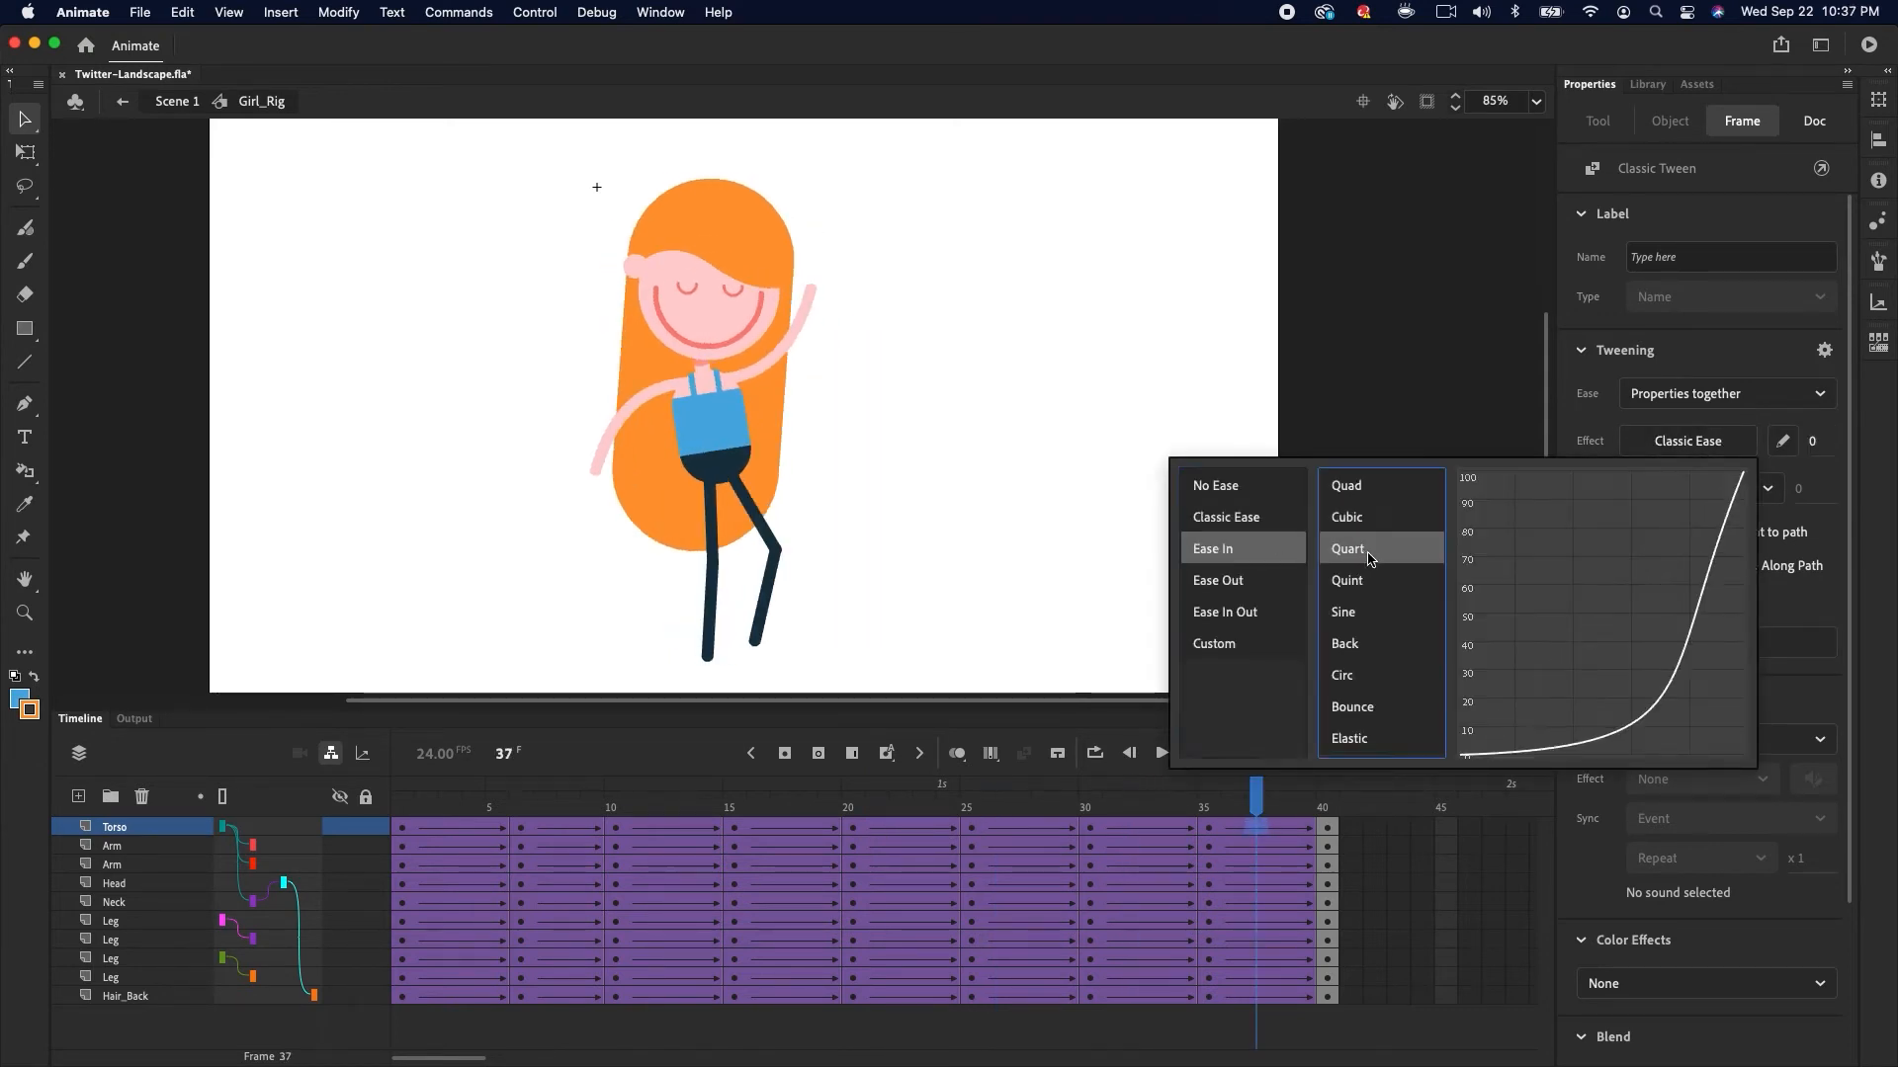
{"action": "double_click", "coordinate": [1364, 551]}
Play the animation from the middle to preview the eased motion
{"action": "left_click_drag", "start_coordinate": [1010, 807], "coordinate": [927, 796]}
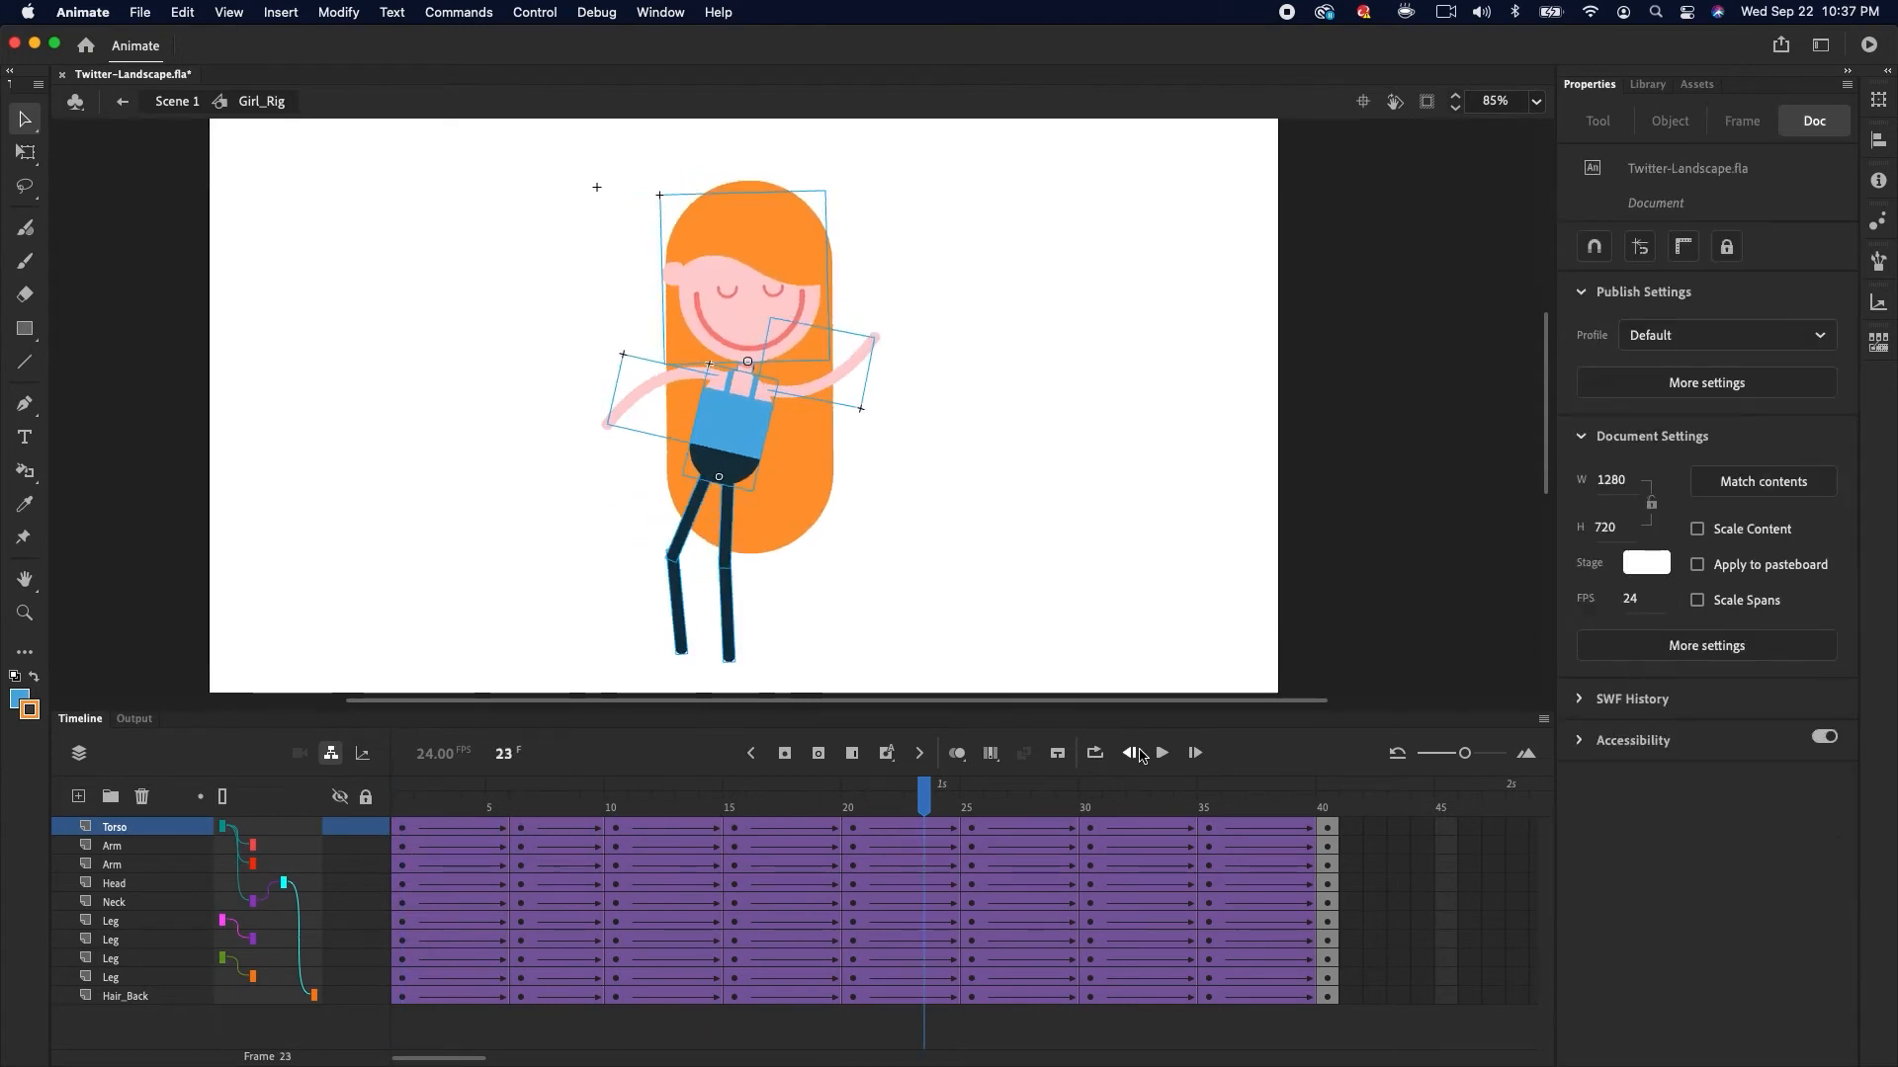
{"action": "left_click", "coordinate": [1162, 753]}
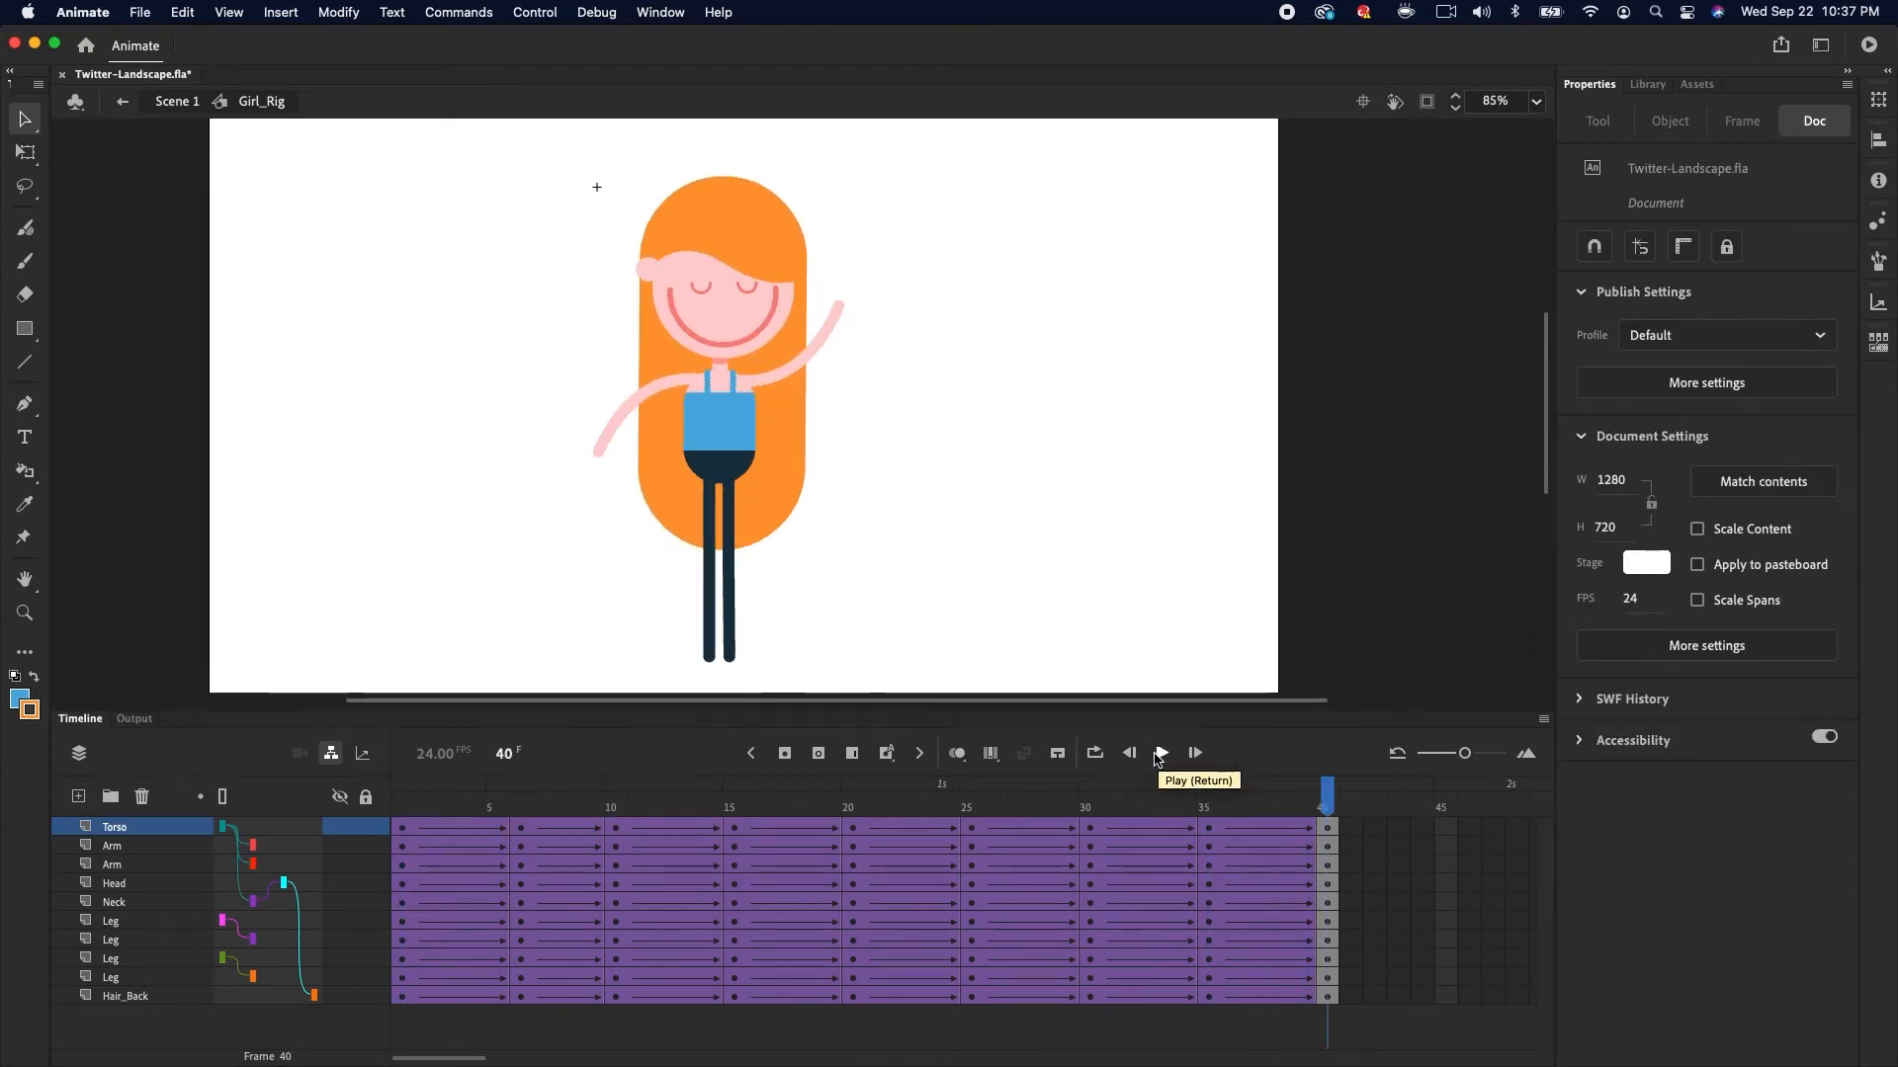
{"action": "left_click", "coordinate": [1168, 757]}
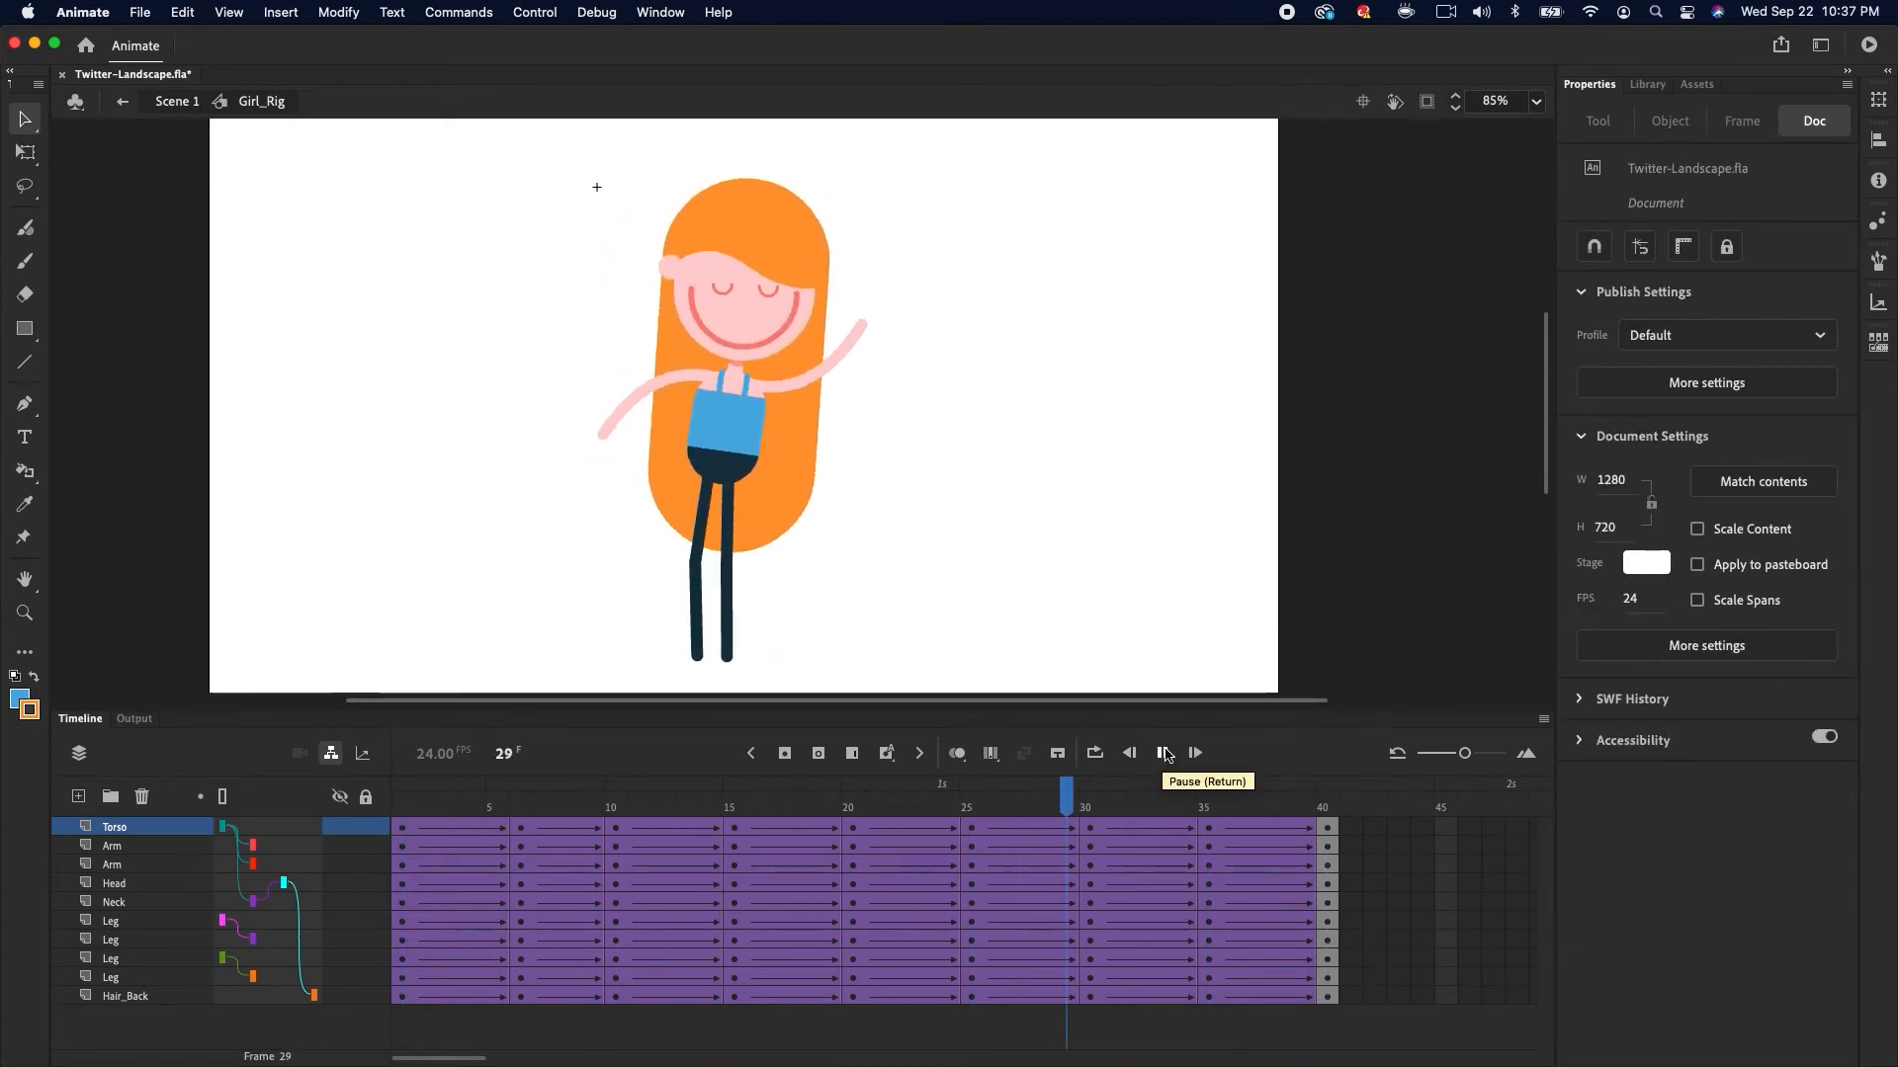
Set the Head layer's tween at frame 3 to an Ease Out Cubic ease
{"action": "left_click", "coordinate": [446, 881]}
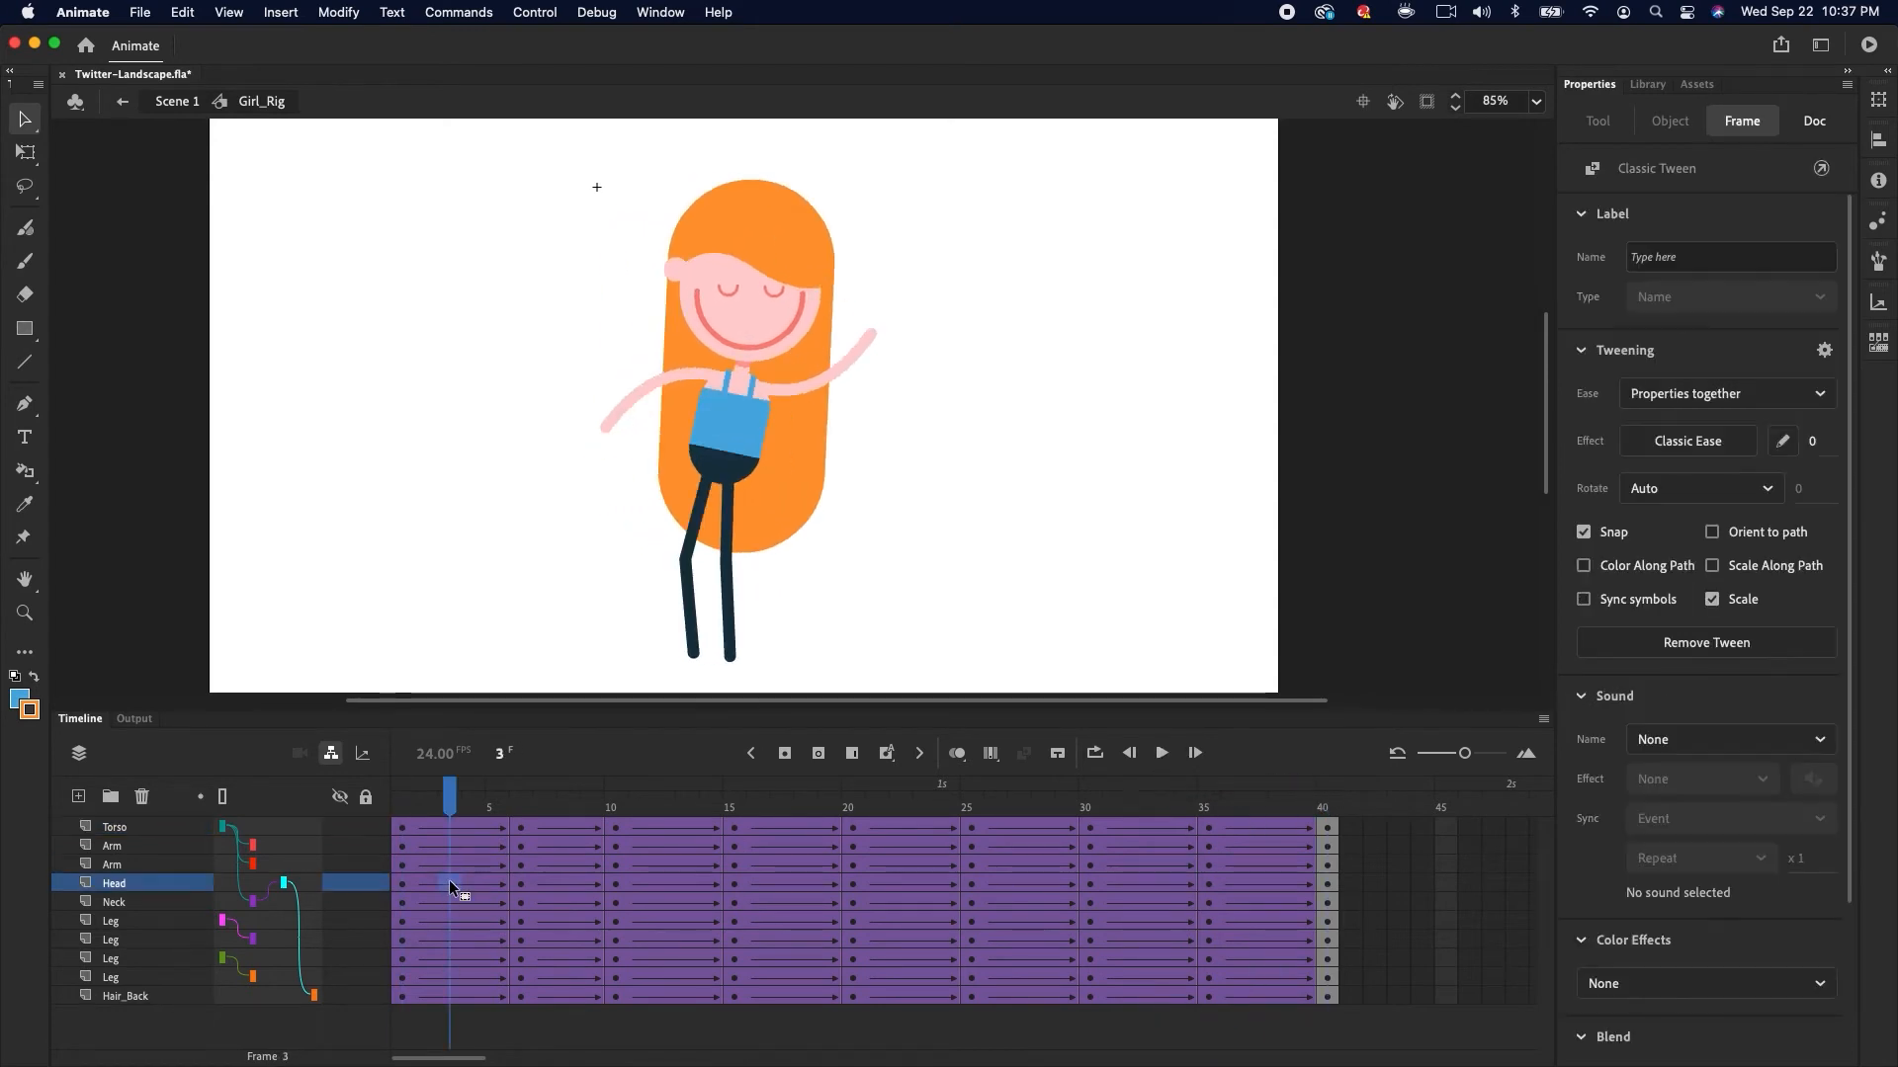
{"action": "left_click", "coordinate": [1687, 441]}
{"action": "mouse_move", "coordinate": [1251, 587]}
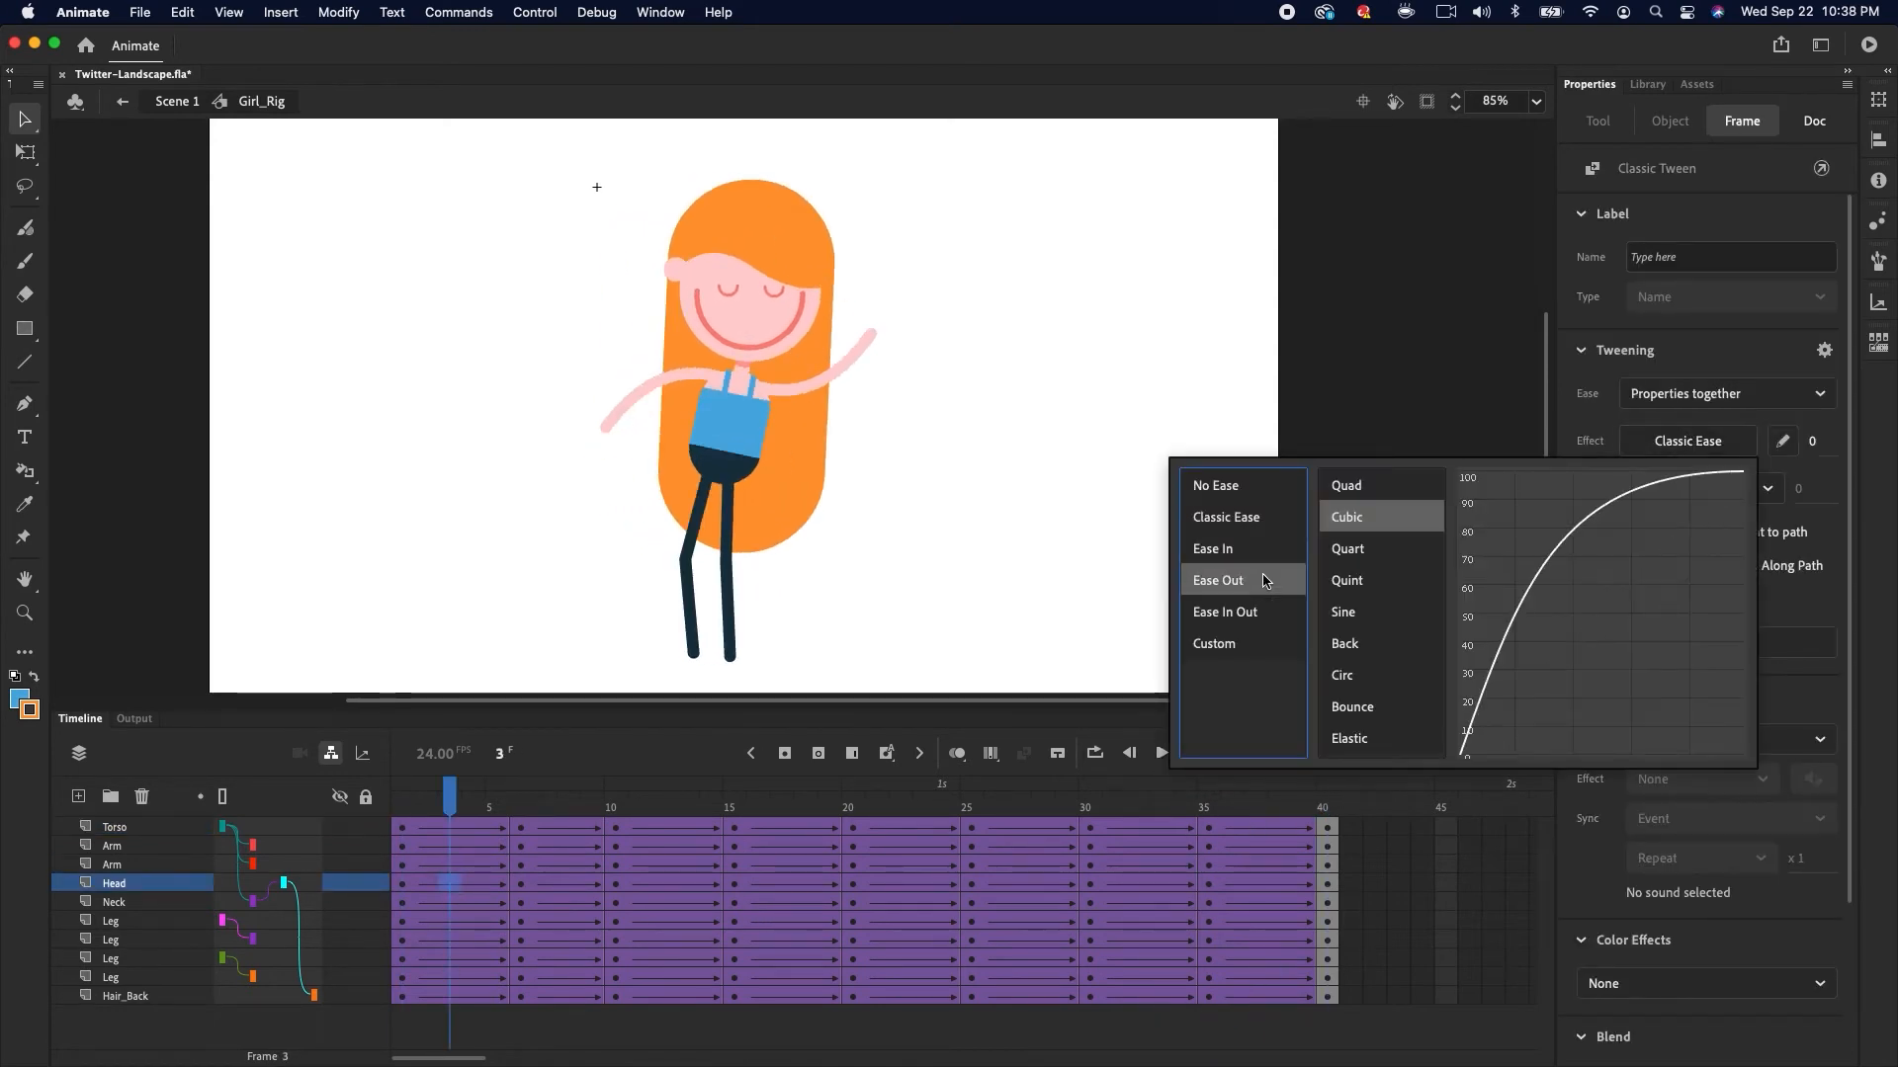
{"action": "double_click", "coordinate": [1369, 522]}
Ease the Head tweens at frames 7 and 13 with Ease In Cubic and Ease Out Cubic
{"action": "left_click_drag", "start_coordinate": [454, 797], "coordinate": [505, 801]}
{"action": "left_click", "coordinate": [546, 882]}
{"action": "left_click", "coordinate": [1687, 441]}
{"action": "mouse_move", "coordinate": [1251, 552]}
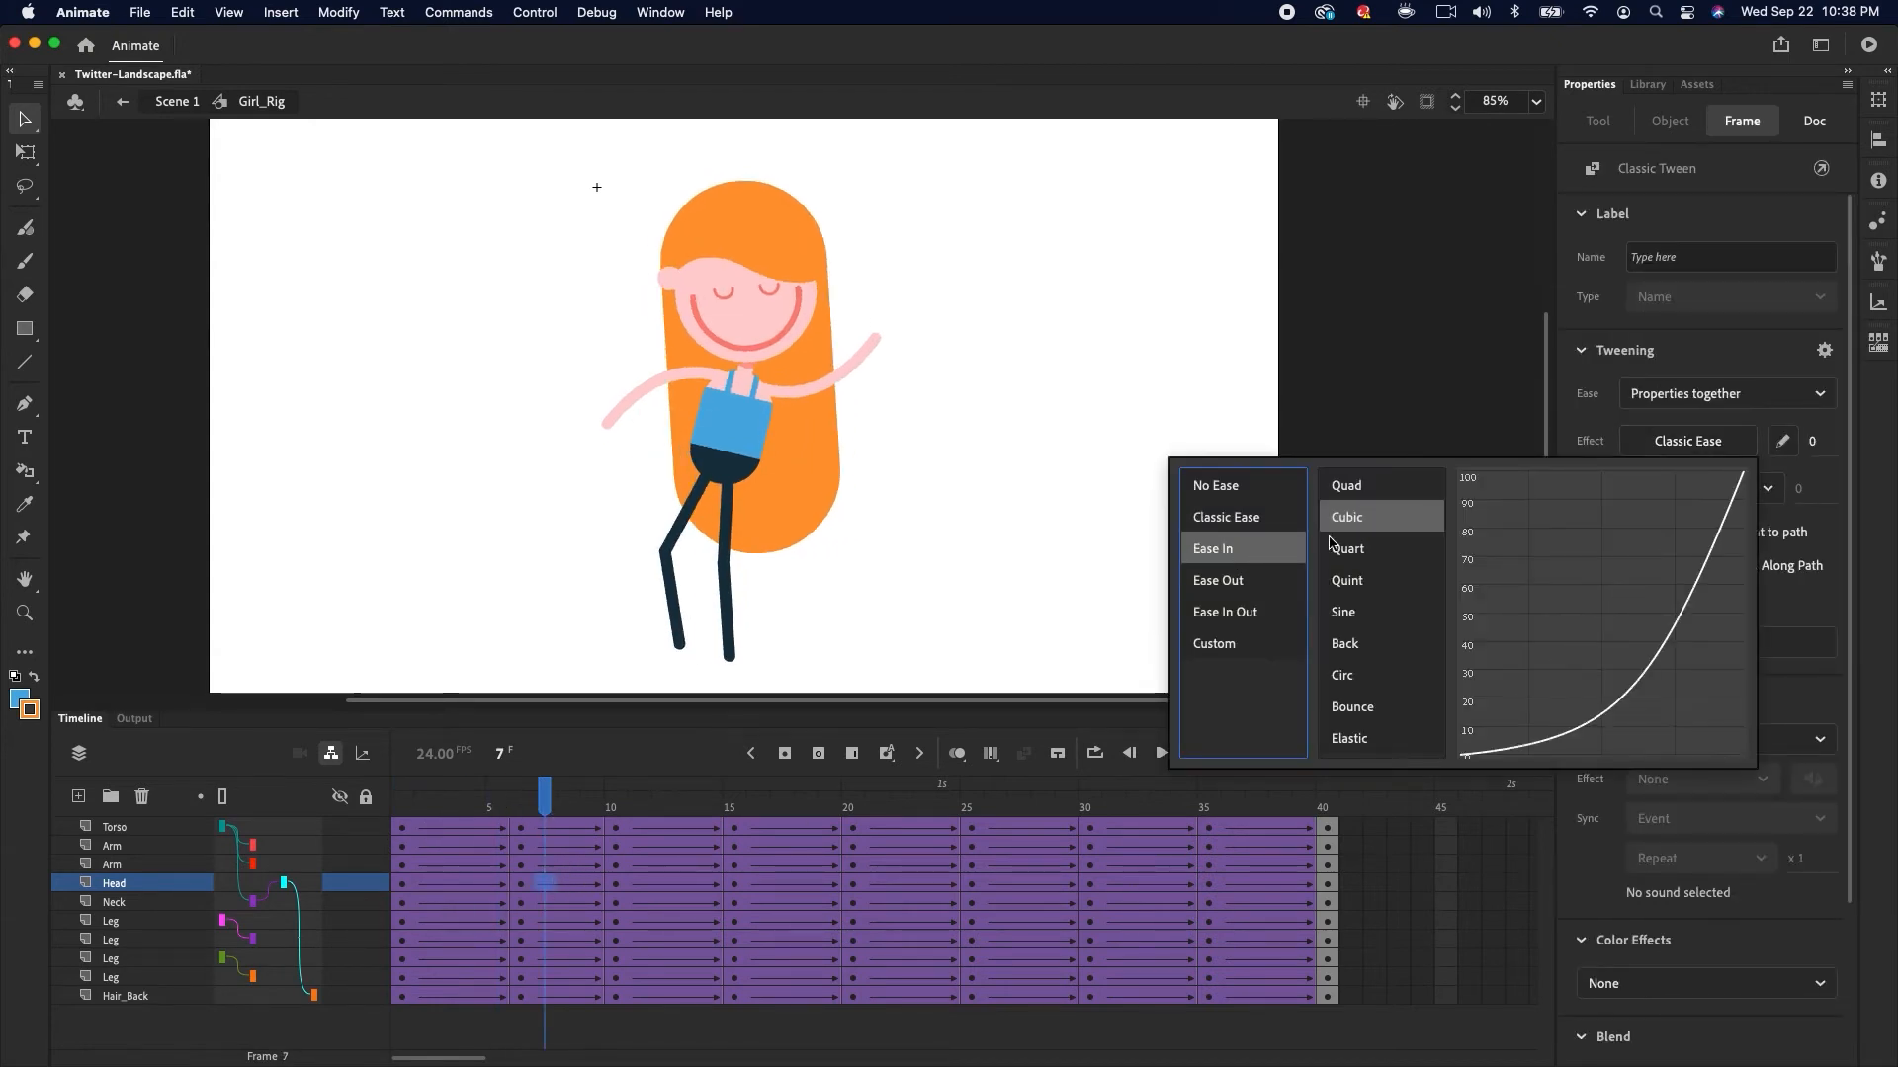
{"action": "double_click", "coordinate": [1369, 518]}
{"action": "key", "text": "Return"}
{"action": "left_click", "coordinate": [1687, 441]}
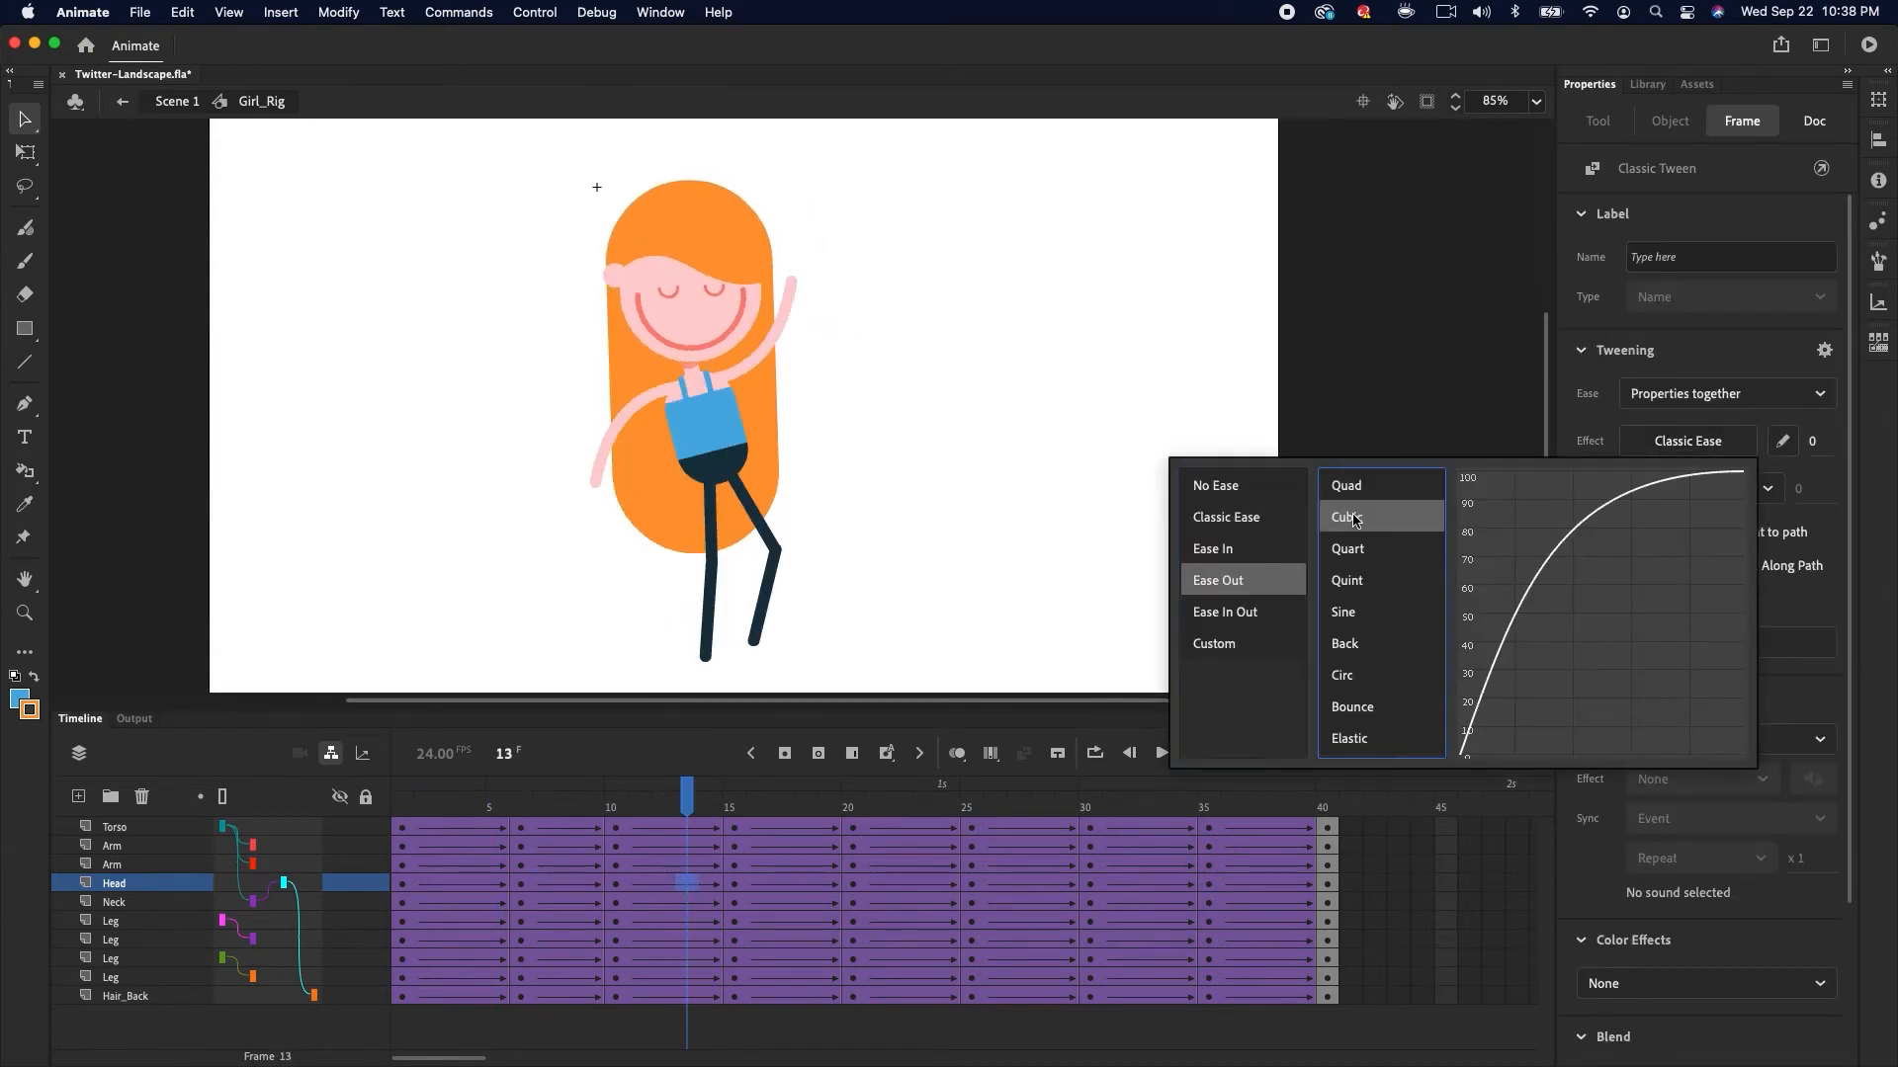
{"action": "double_click", "coordinate": [1368, 519]}
Apply Cubic eases to the Head tweens at frames 17 and 21
{"action": "left_click", "coordinate": [781, 882]}
{"action": "left_click", "coordinate": [1687, 441]}
{"action": "double_click", "coordinate": [1369, 514]}
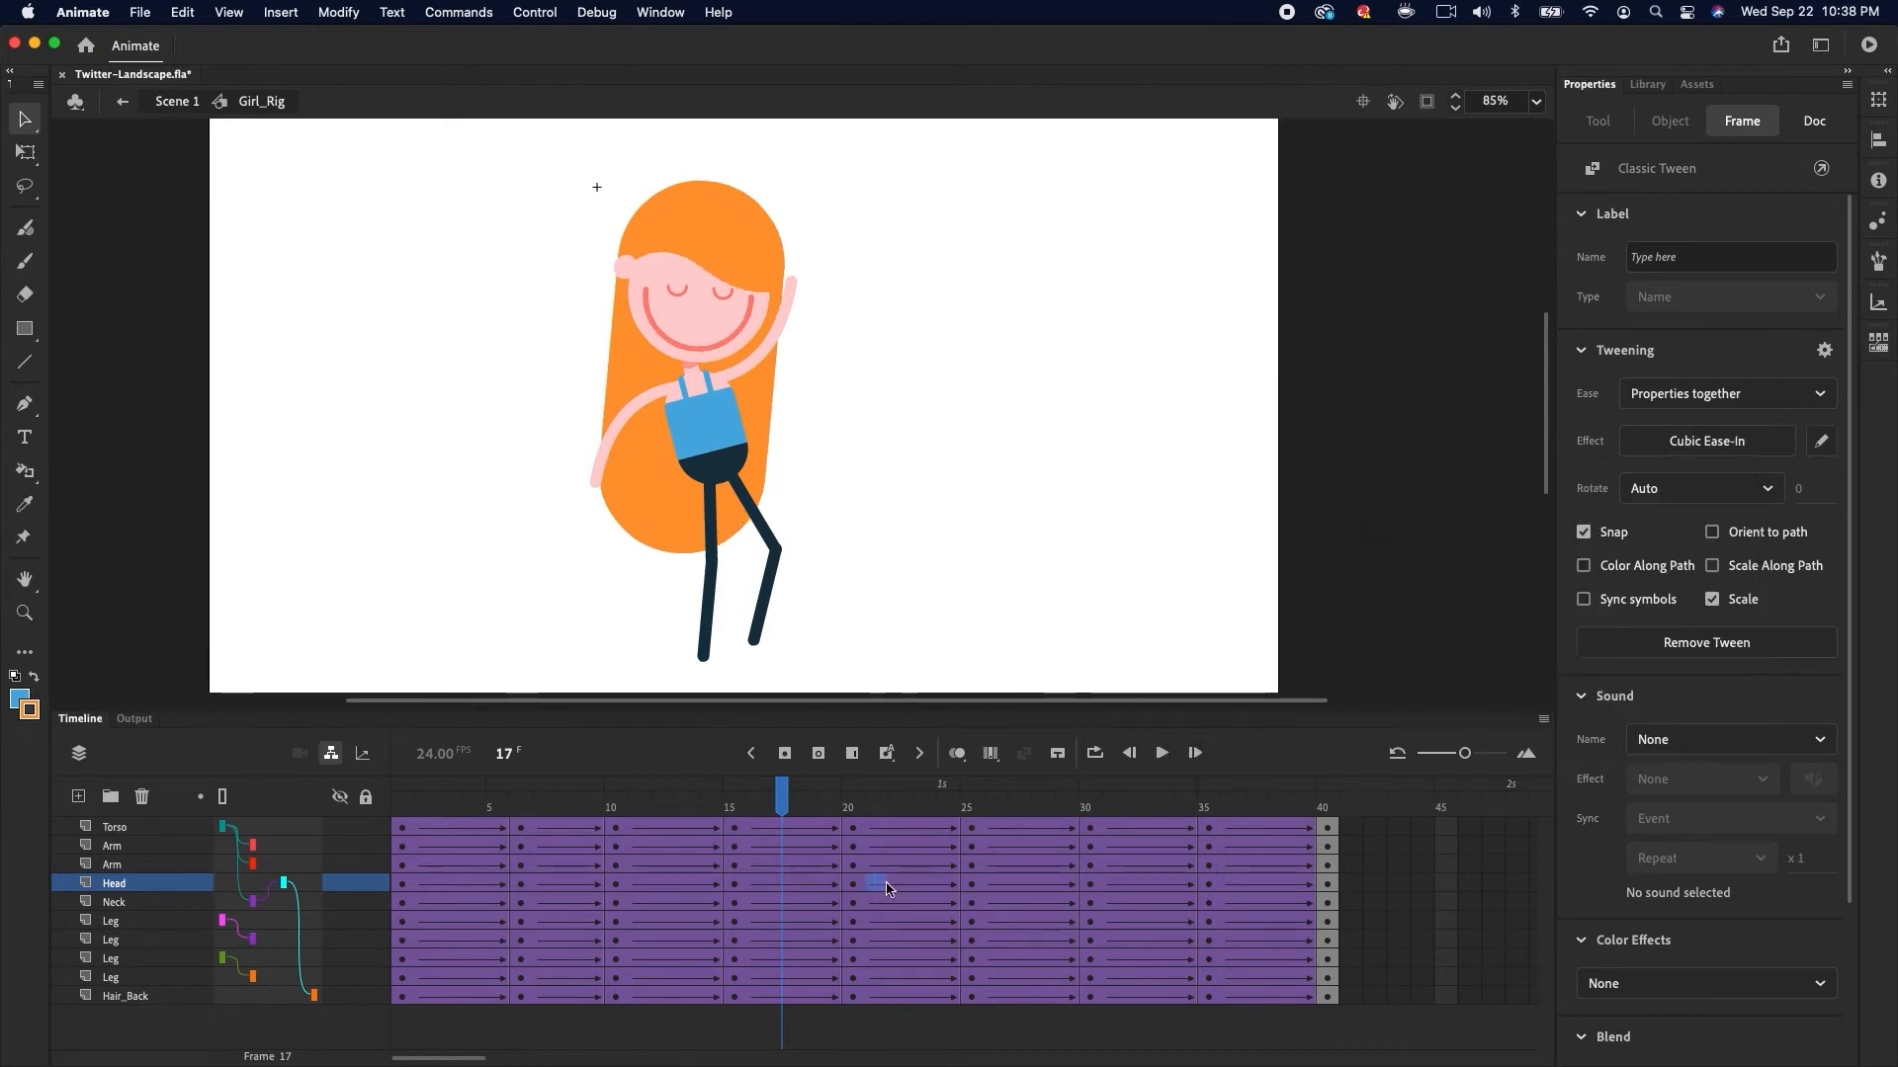
{"action": "left_click", "coordinate": [876, 883]}
{"action": "left_click", "coordinate": [1687, 441]}
{"action": "double_click", "coordinate": [1369, 520]}
{"action": "left_click", "coordinate": [996, 882]}
{"action": "mouse_move", "coordinate": [402, 806]}
{"action": "left_mouse_down"}
{"action": "mouse_move", "coordinate": [508, 838]}
{"action": "mouse_move", "coordinate": [712, 838]}
{"action": "mouse_move", "coordinate": [902, 796]}
{"action": "mouse_move", "coordinate": [1254, 791]}
{"action": "mouse_move", "coordinate": [411, 795]}
{"action": "left_mouse_up"}
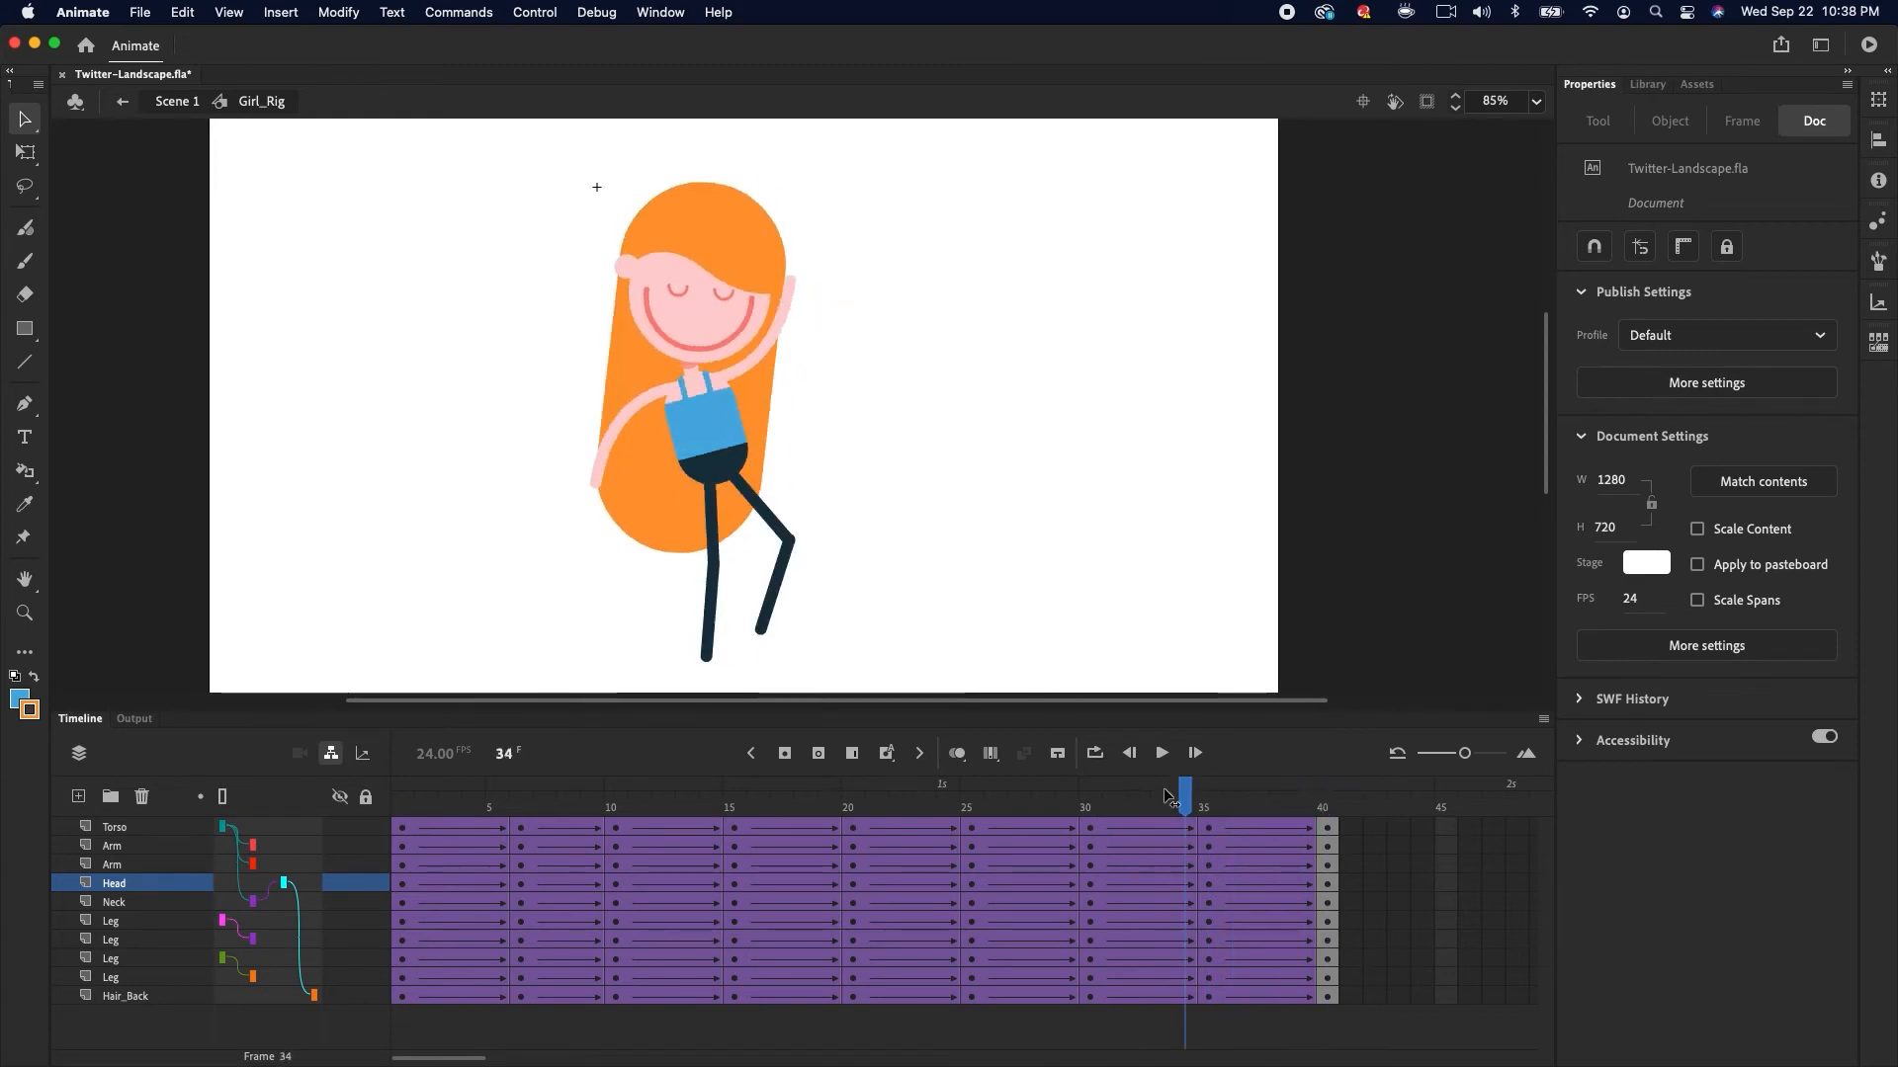
{"action": "key", "text": "q"}
{"action": "left_click", "coordinate": [629, 541]}
{"action": "key", "text": "v"}
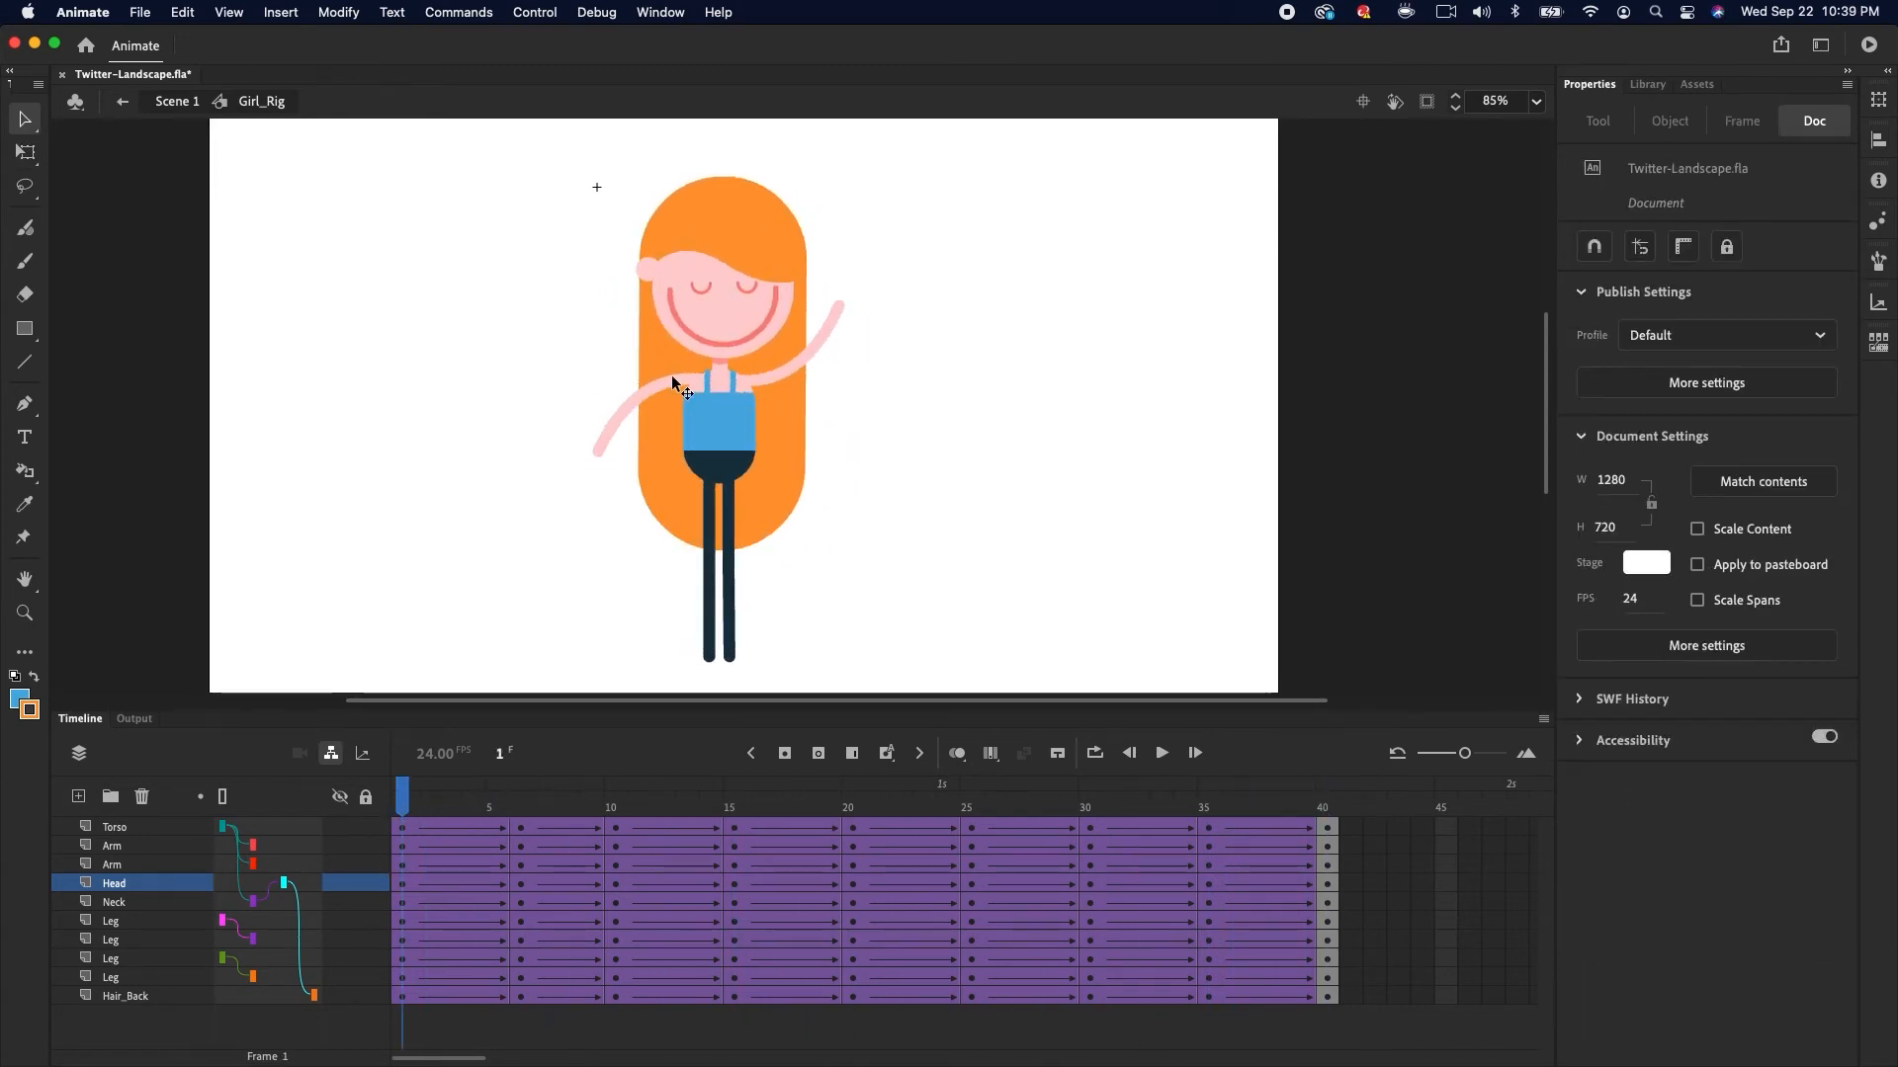
Enter the Arm symbol for editing and insert a keyframe at frame 40 of its layer
{"action": "left_click", "coordinate": [667, 393]}
{"action": "key", "text": "super+equal"}
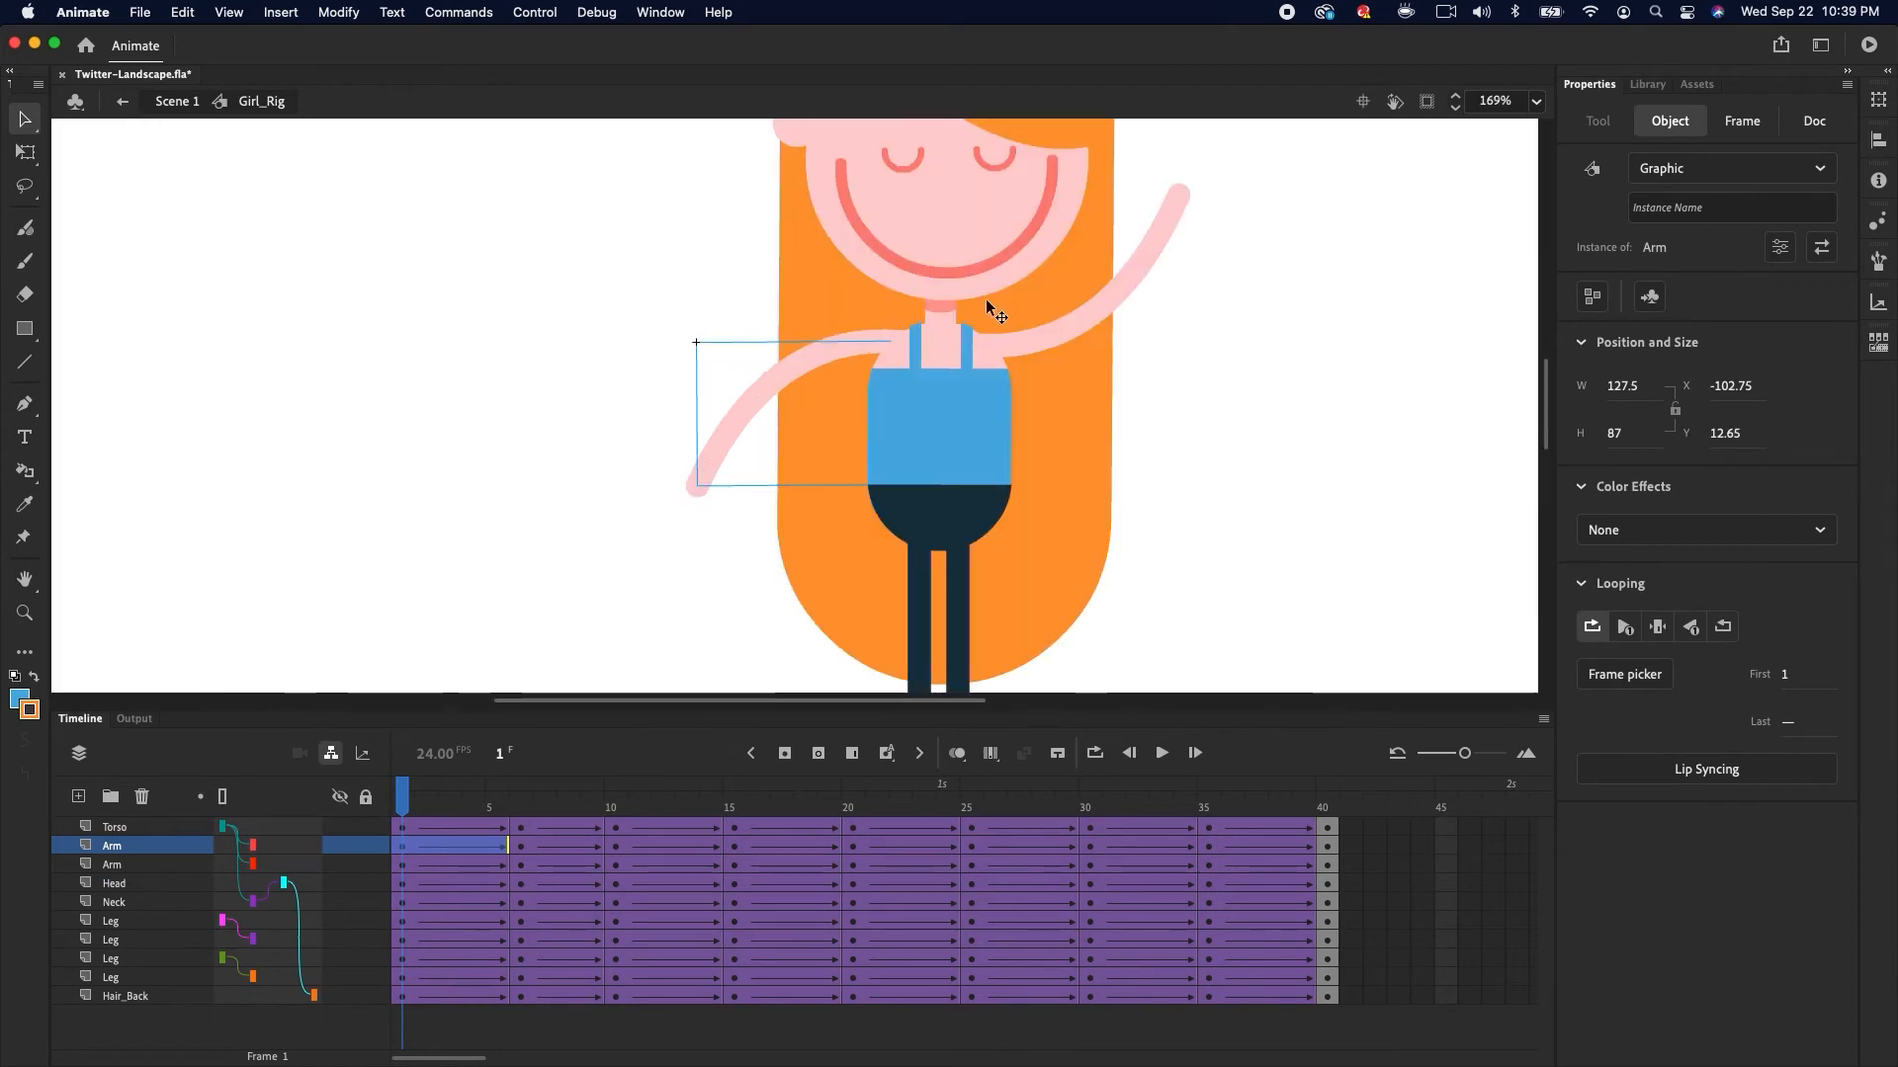
{"action": "double_click", "coordinate": [798, 367]}
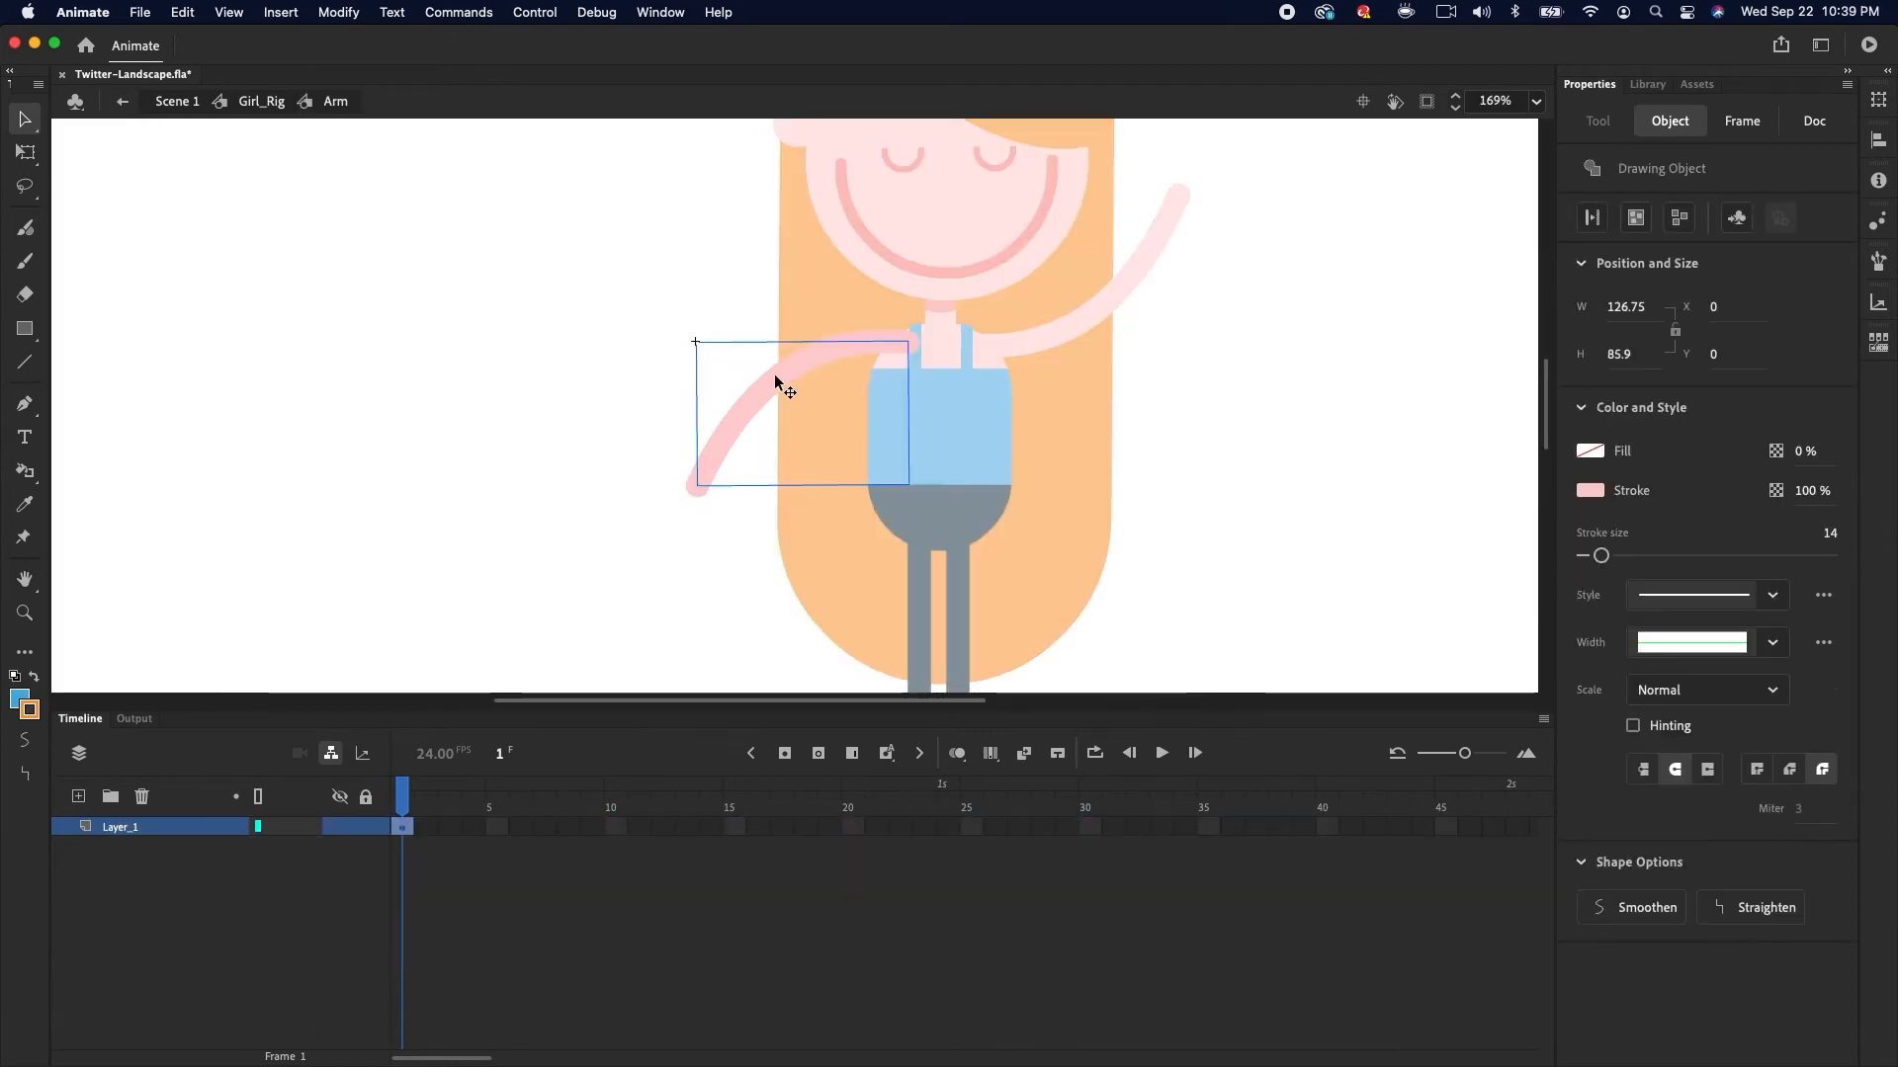
{"action": "left_click", "coordinate": [1326, 826]}
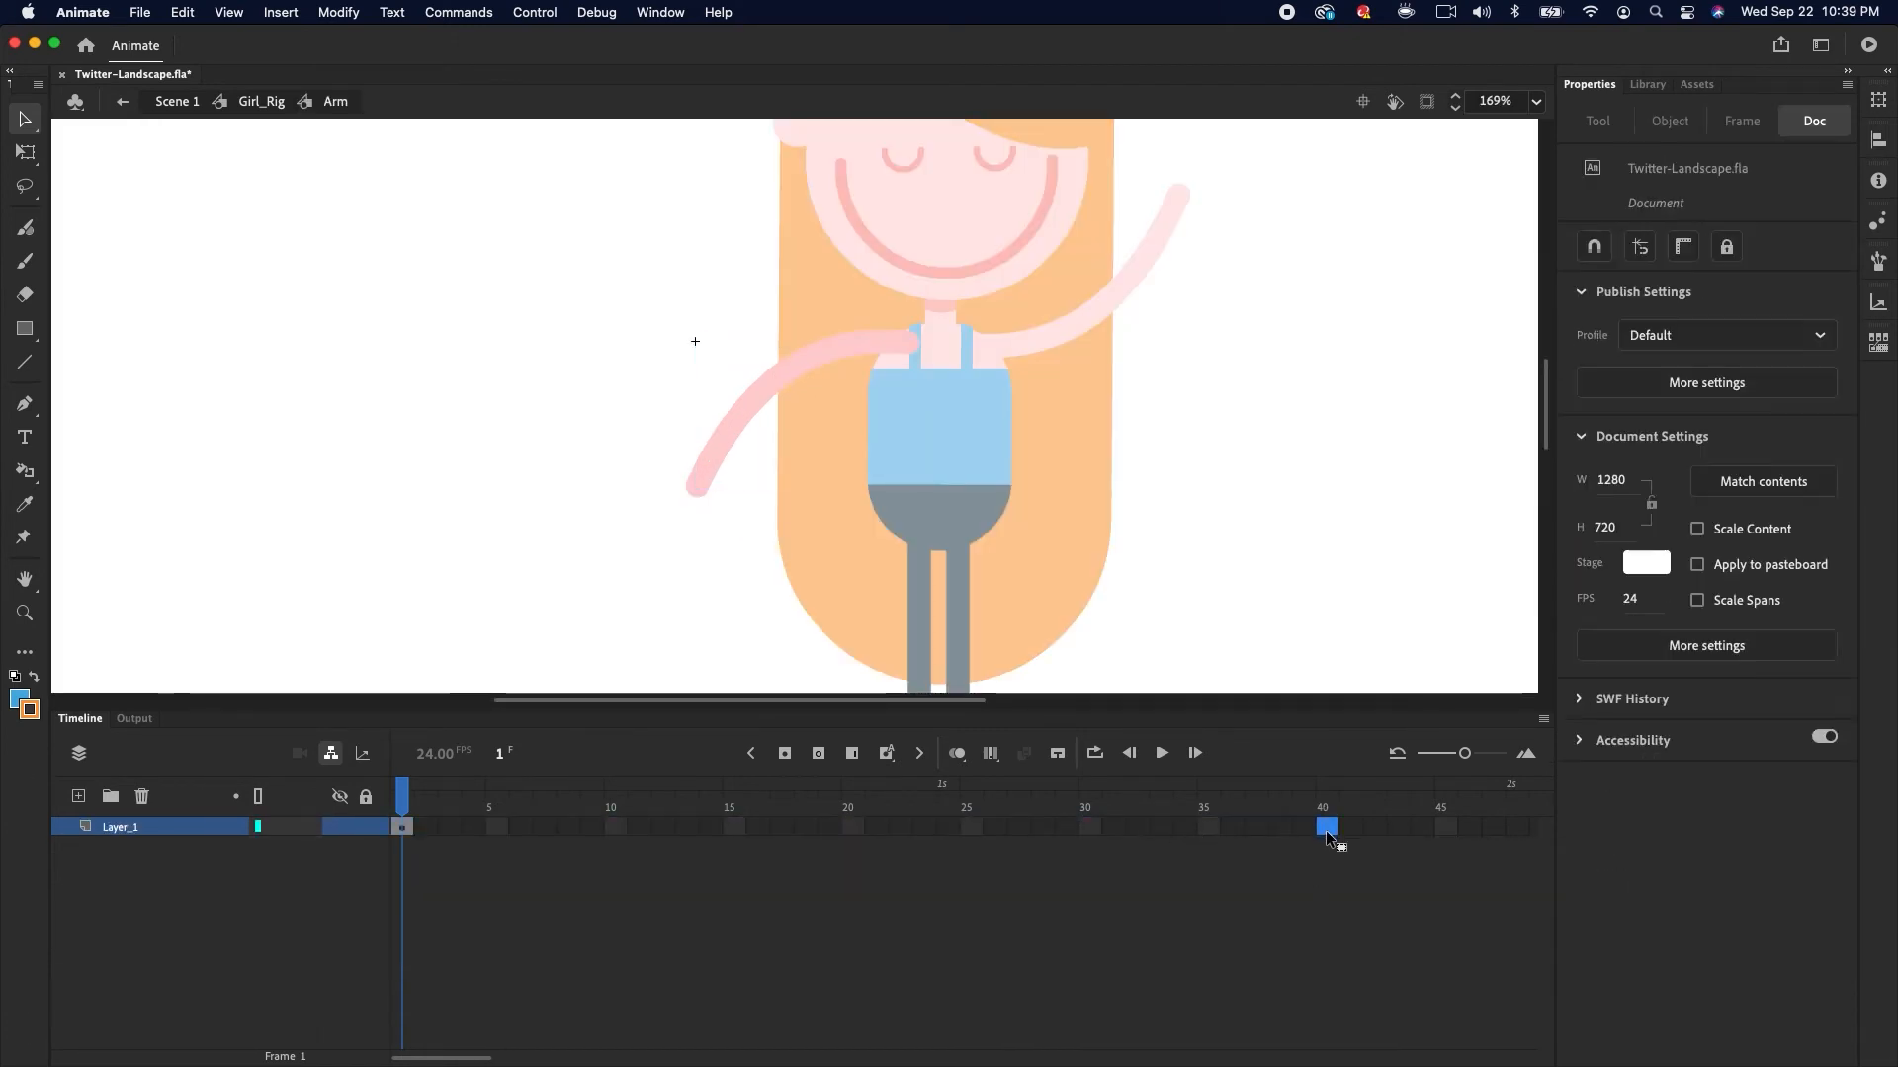
{"action": "left_click", "coordinate": [784, 755]}
Reshape the arm stroke at frame 5 into a bent, raised curve
{"action": "left_click_drag", "start_coordinate": [1326, 802], "coordinate": [403, 802]}
{"action": "left_click", "coordinate": [759, 416]}
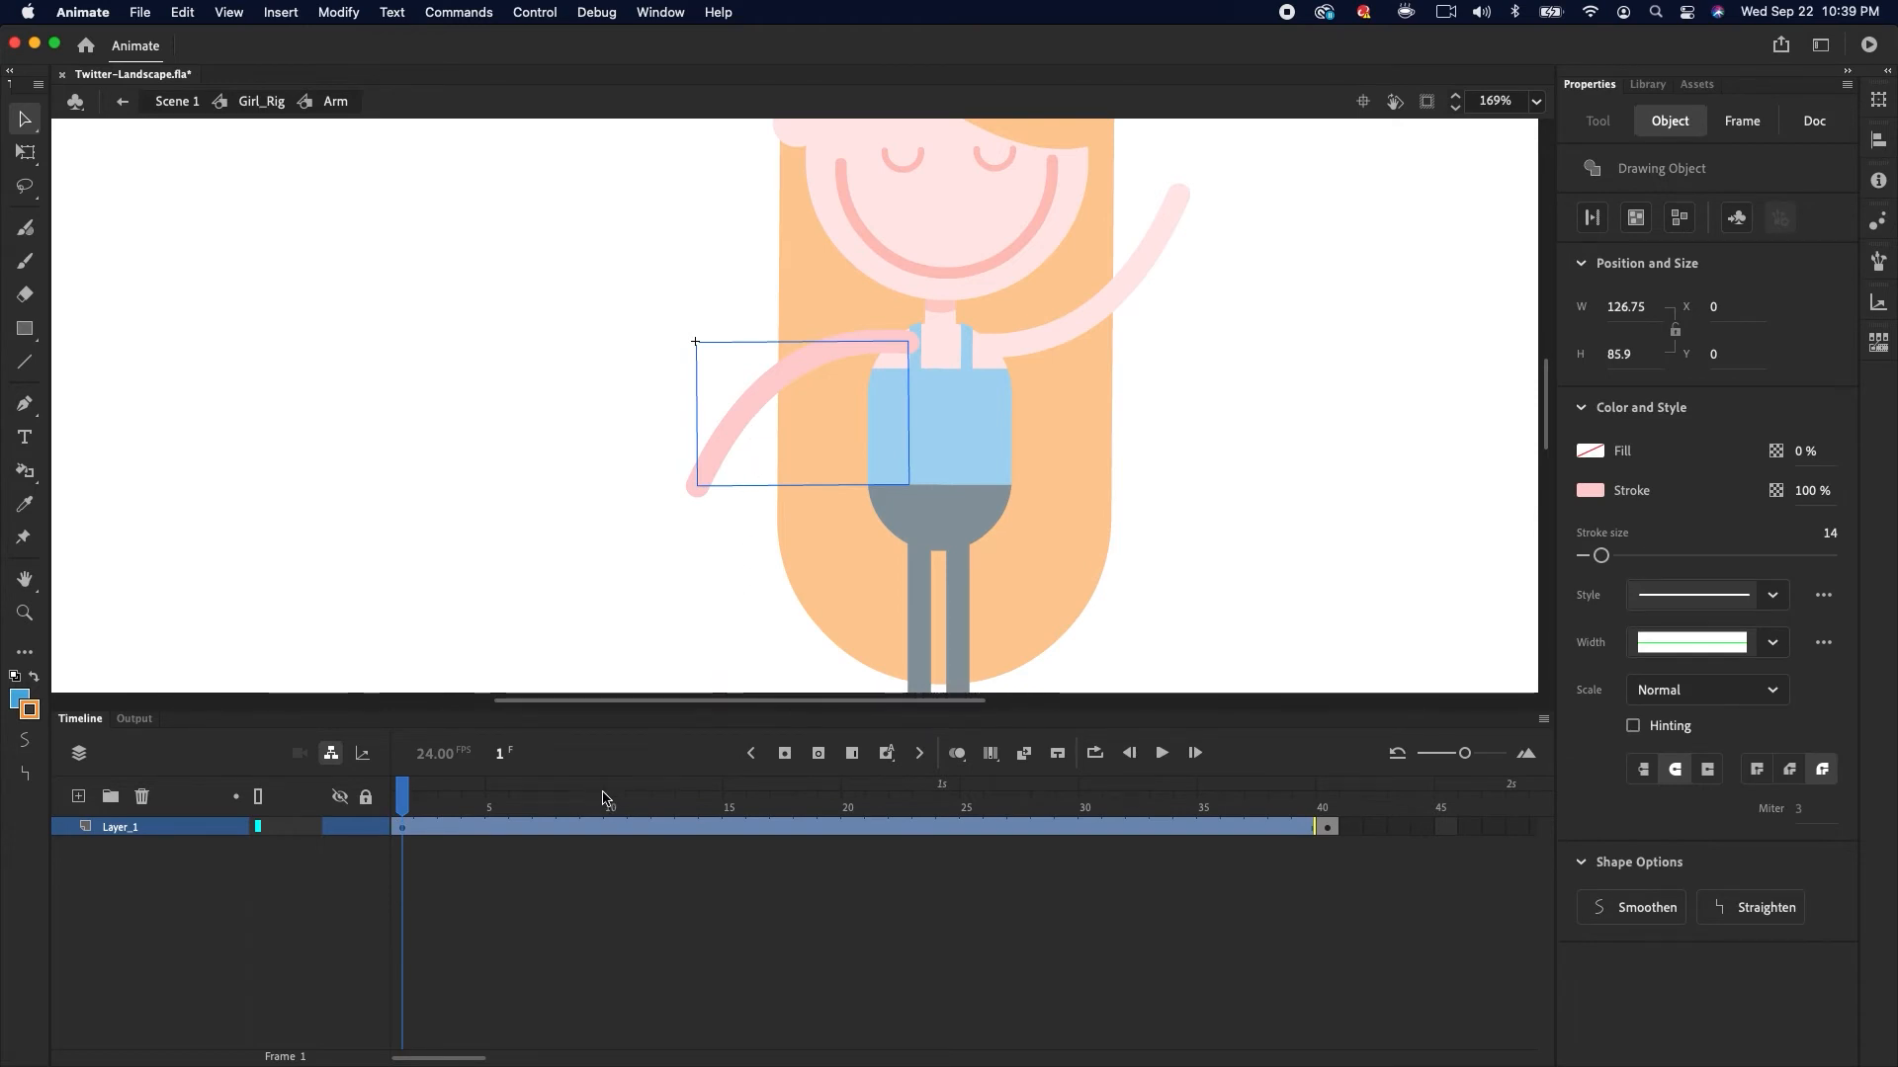
{"action": "left_click", "coordinate": [496, 830]}
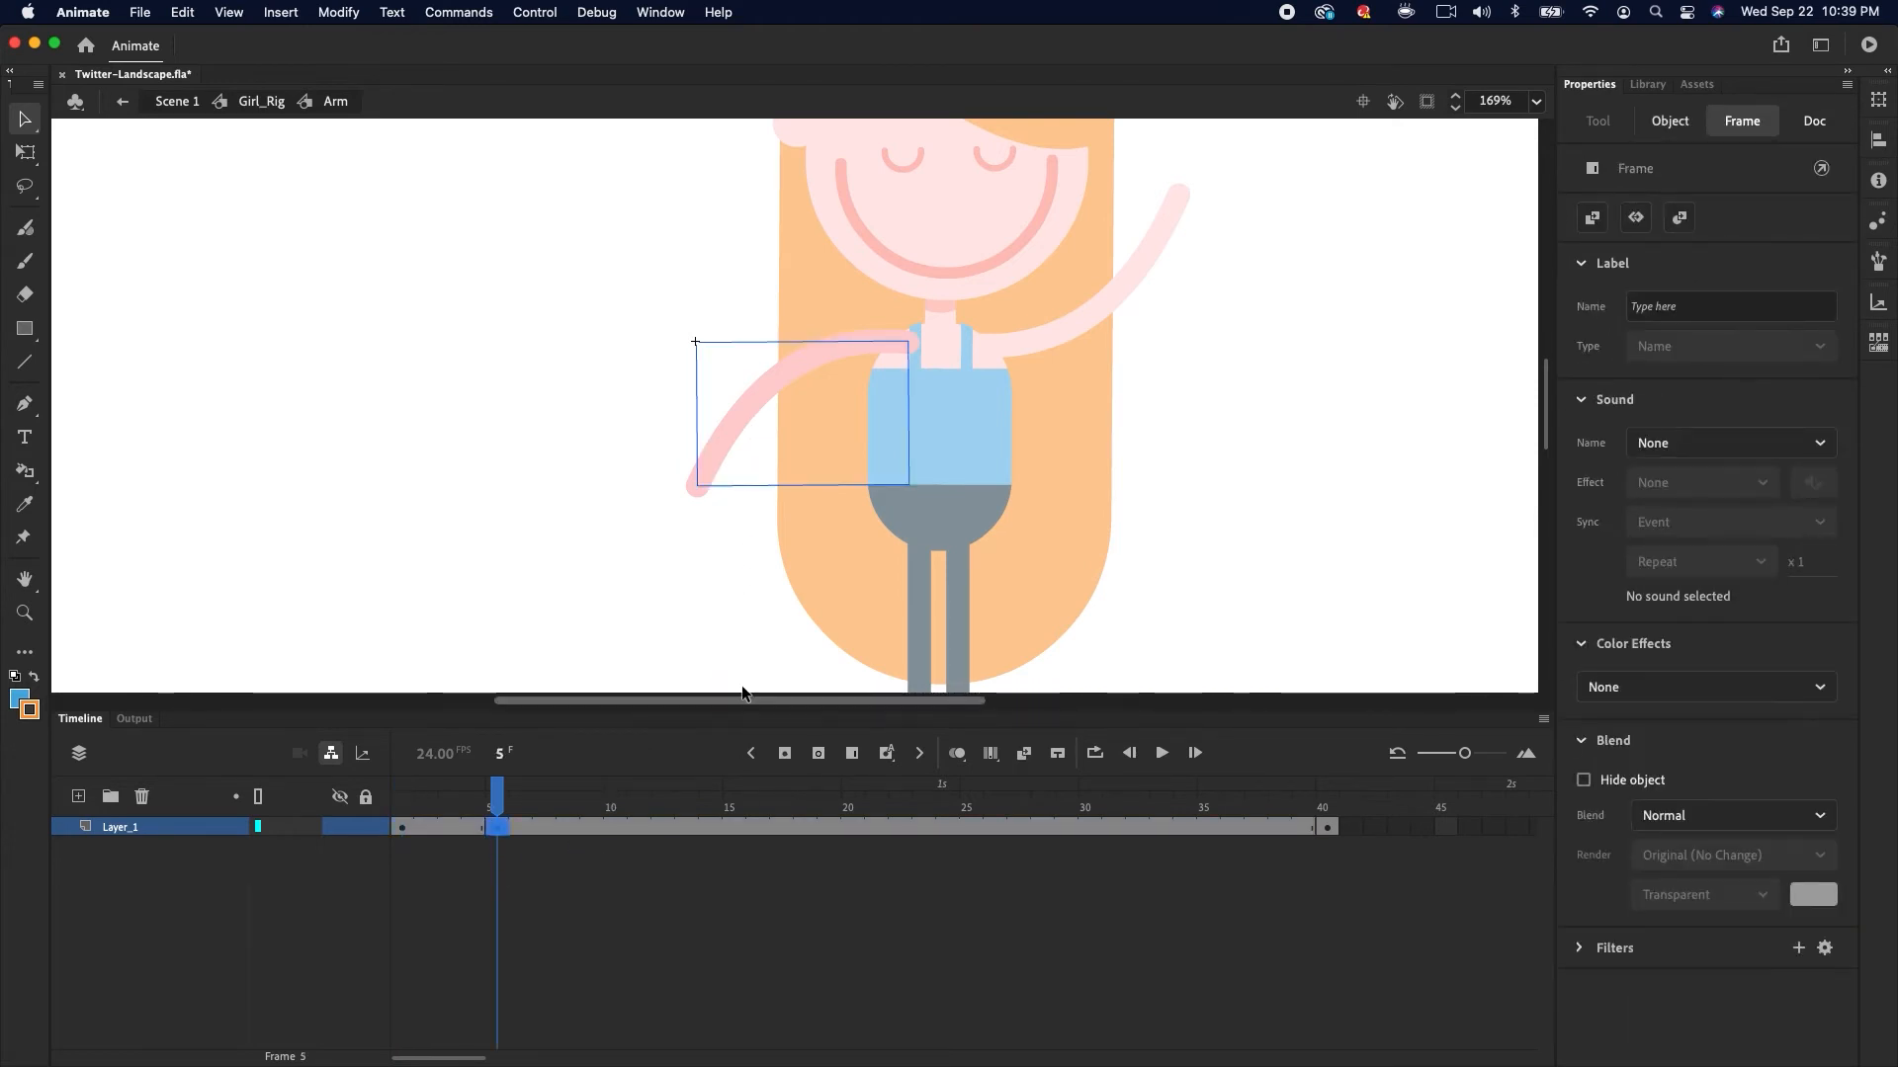
{"action": "left_click", "coordinate": [714, 524]}
{"action": "left_click_drag", "start_coordinate": [807, 364], "coordinate": [801, 323]}
{"action": "left_click_drag", "start_coordinate": [703, 473], "coordinate": [691, 435]}
{"action": "left_click_drag", "start_coordinate": [773, 353], "coordinate": [784, 334]}
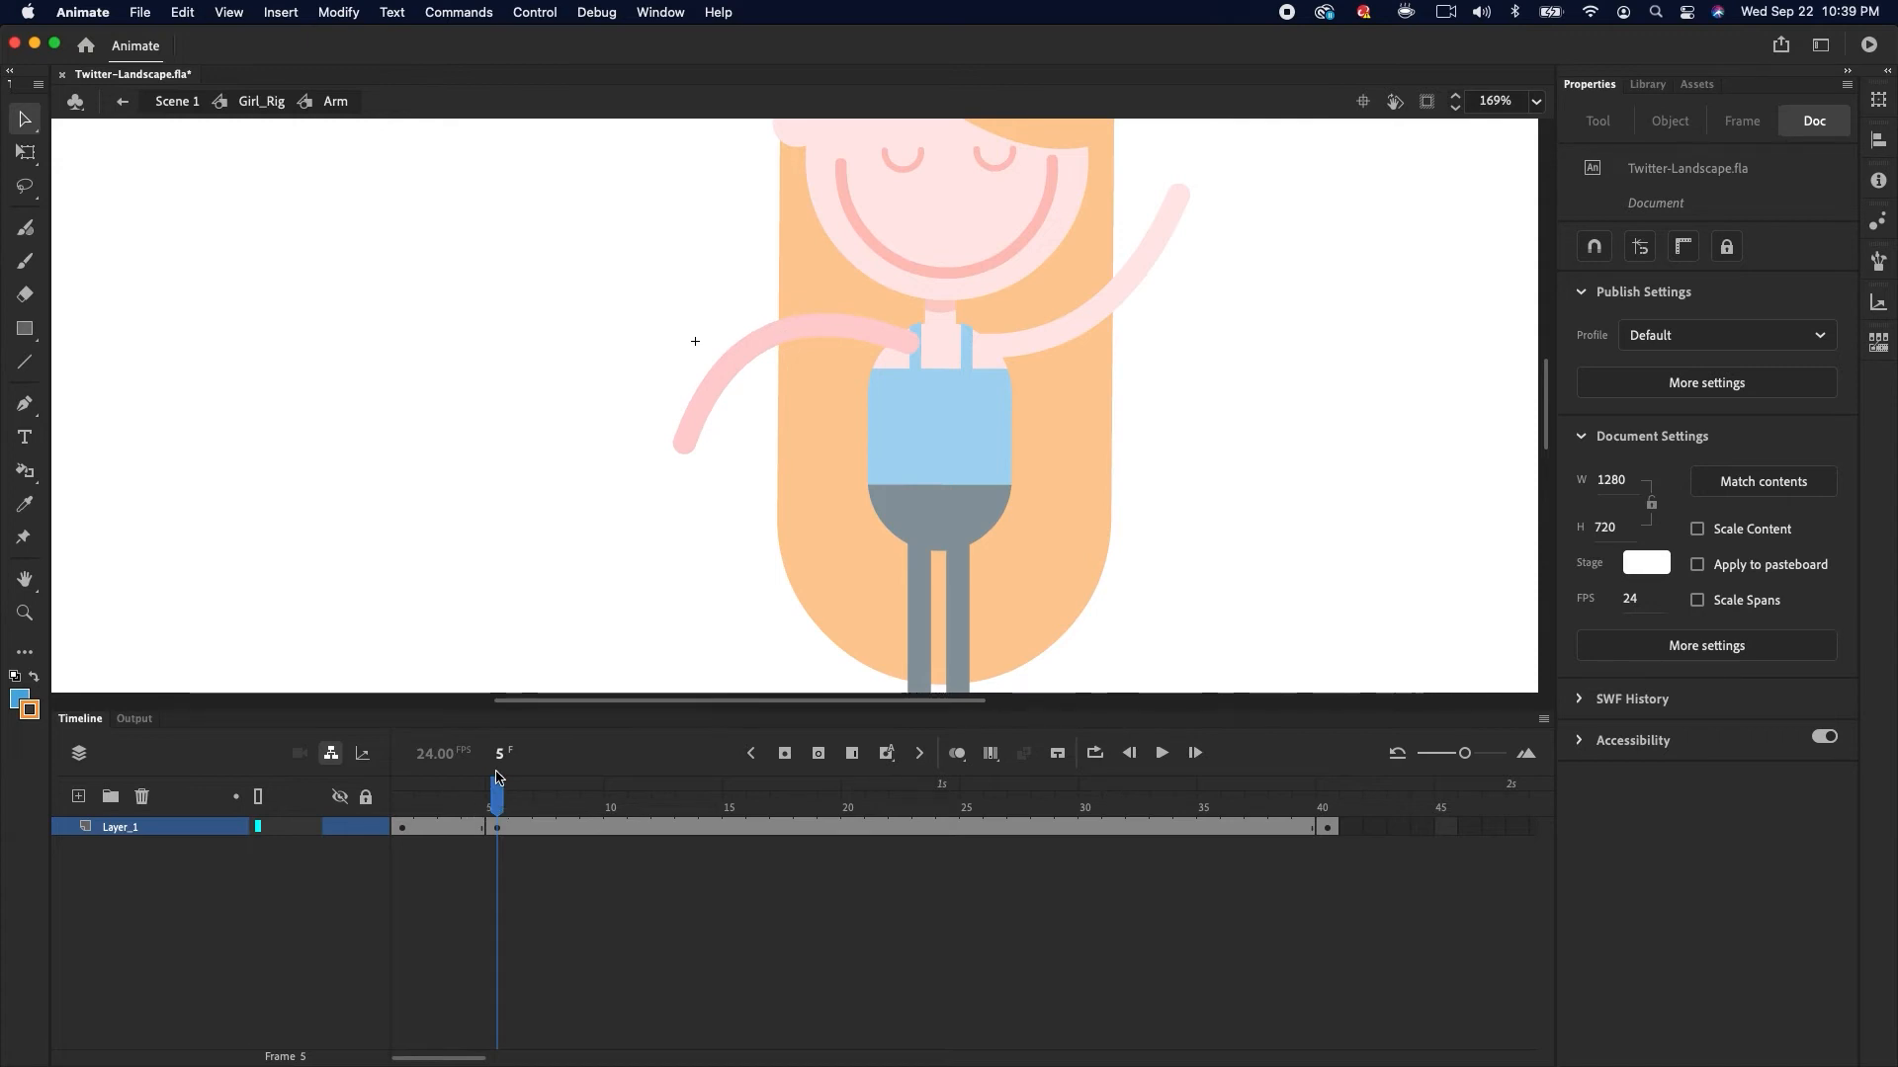
Reshape the arm stroke at frame 9 into a wavy curve with the hand lifted, then select all
{"action": "left_click", "coordinate": [591, 826]}
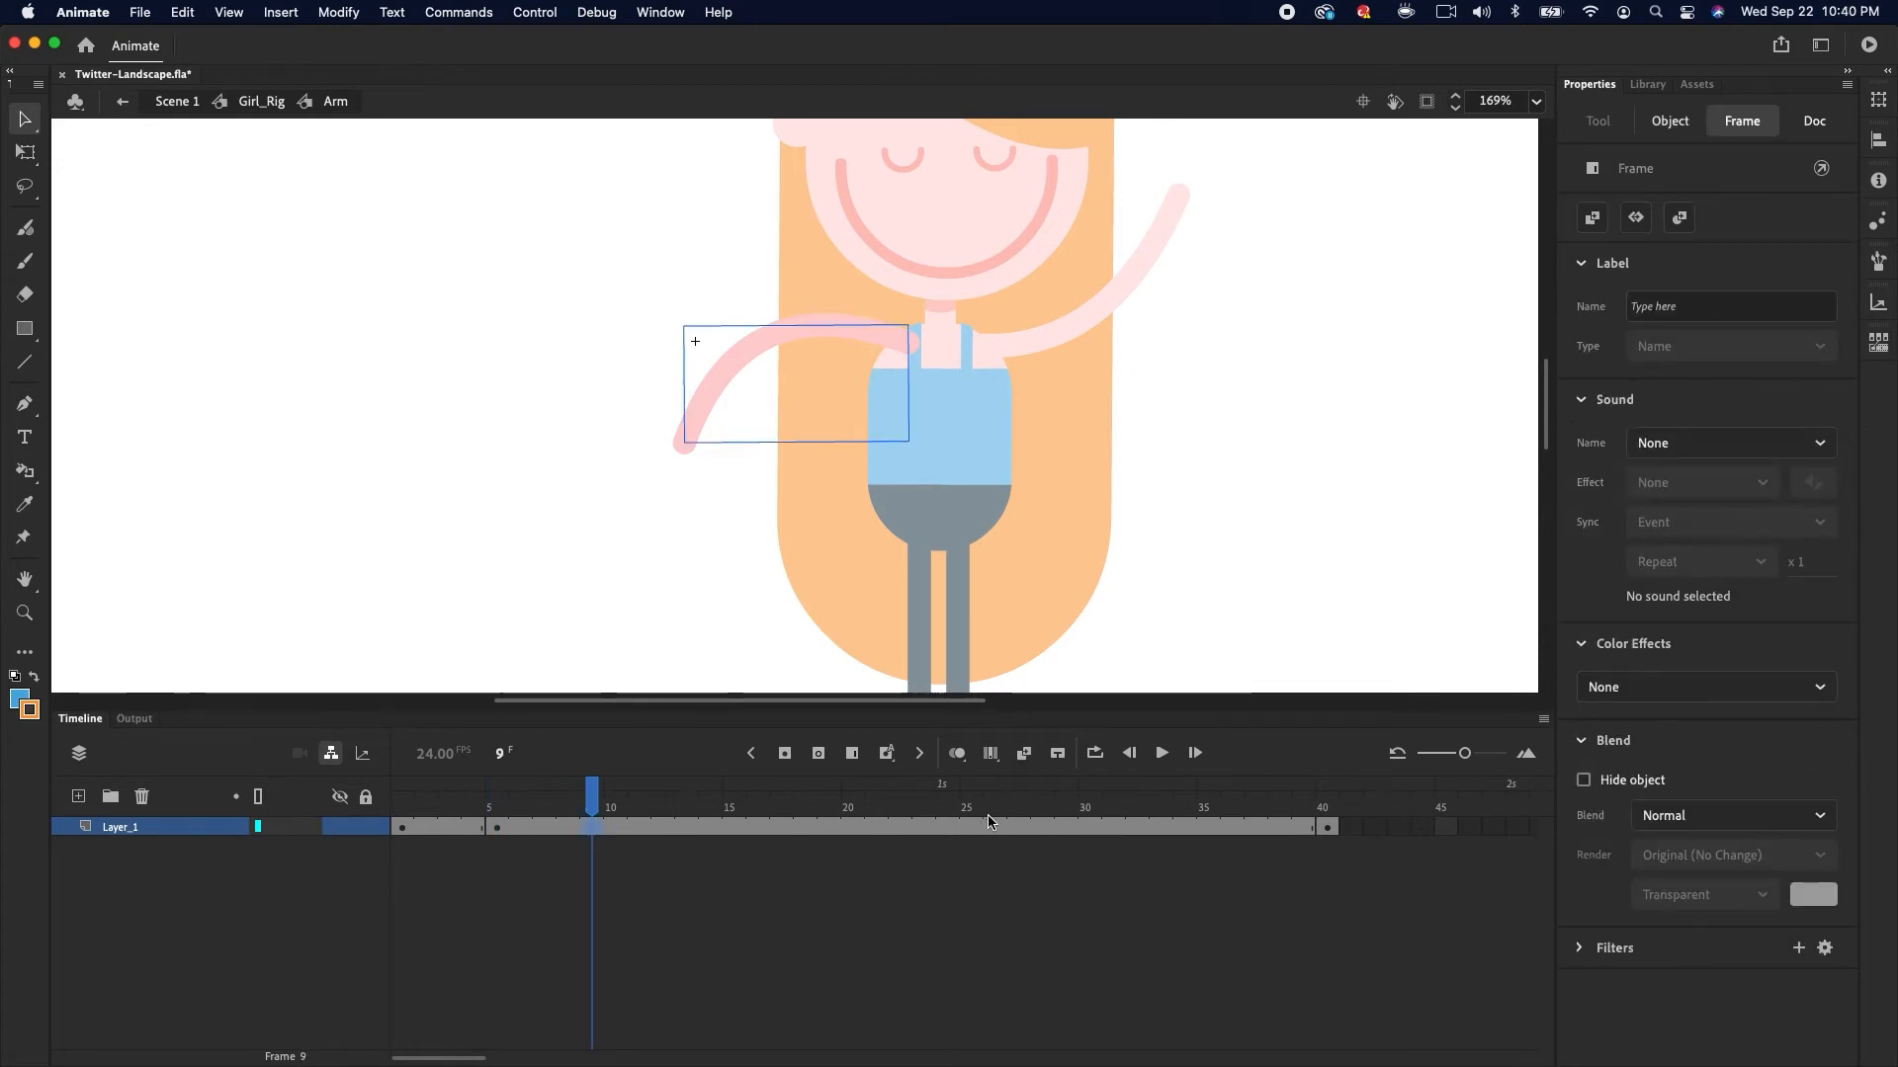
{"action": "left_click", "coordinate": [691, 494]}
{"action": "left_click_drag", "start_coordinate": [685, 442], "coordinate": [672, 350]}
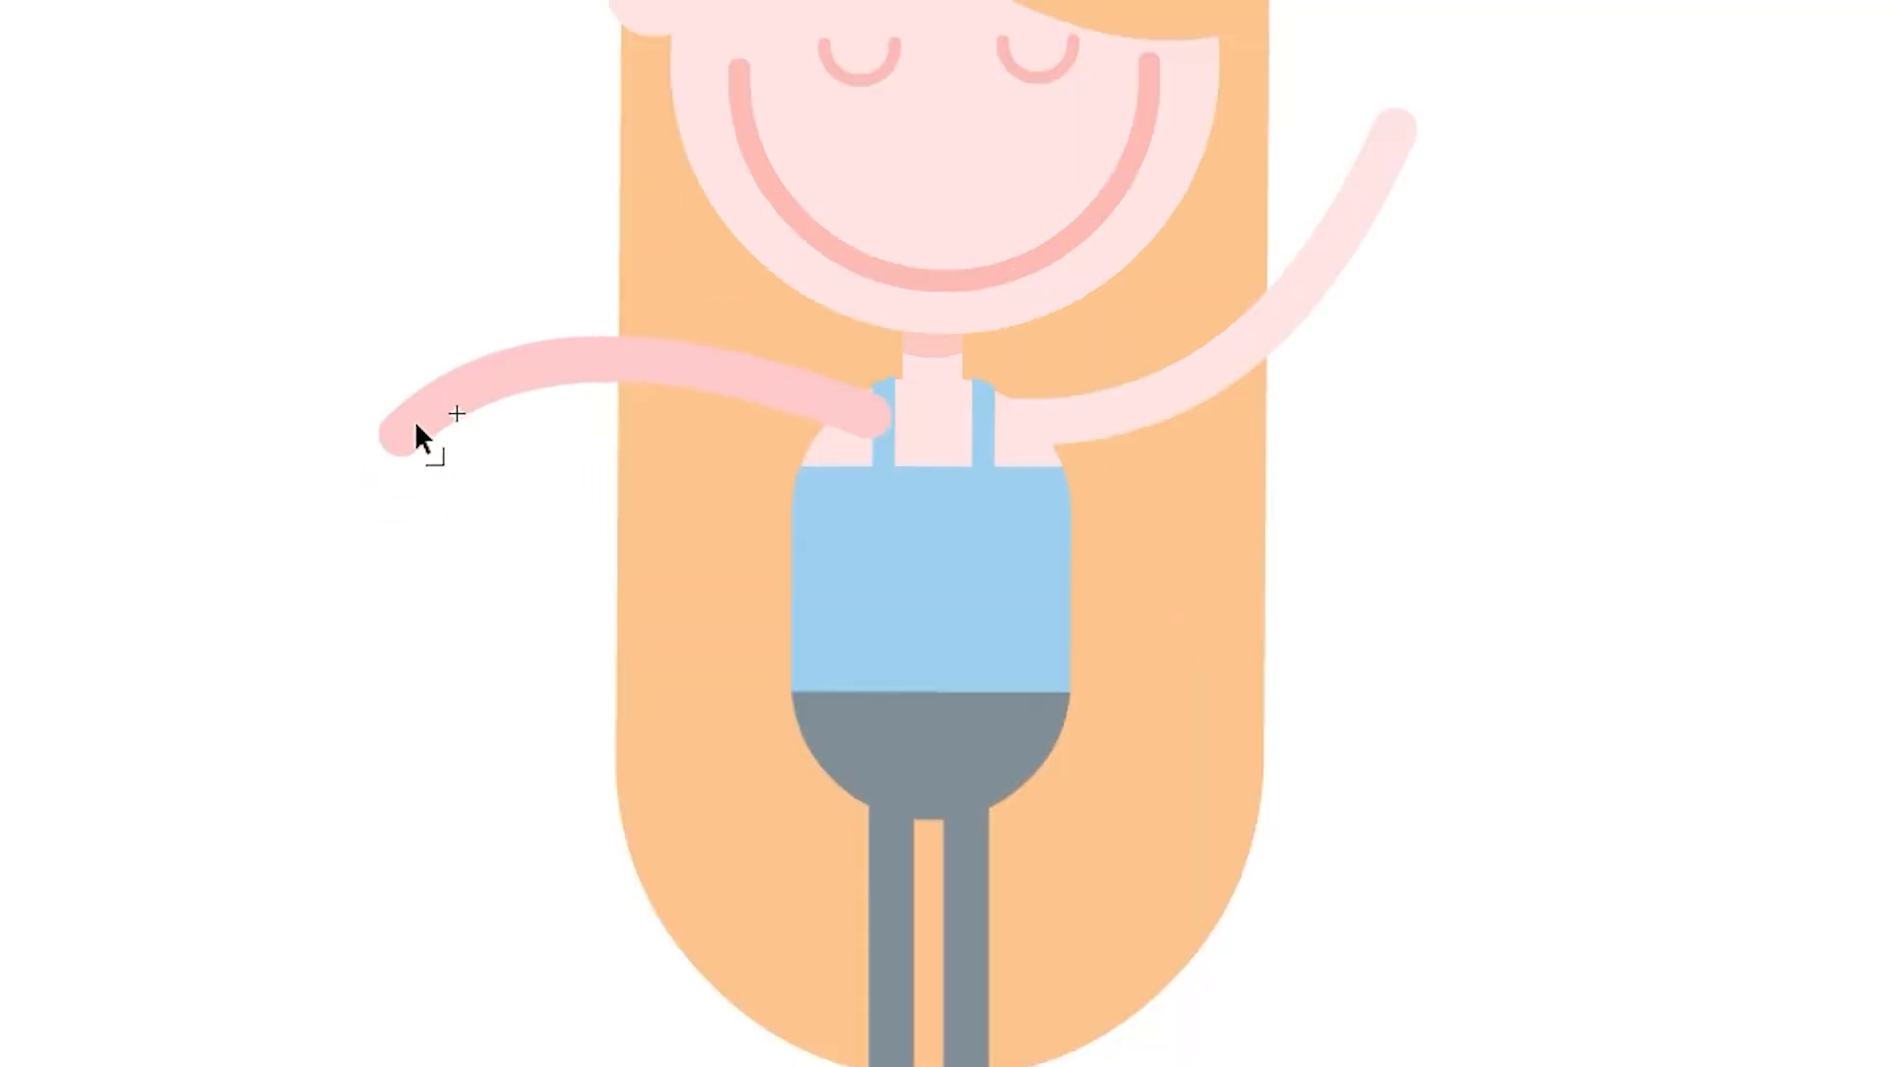
{"action": "left_click_drag", "start_coordinate": [822, 400], "coordinate": [775, 385]}
{"action": "left_click_drag", "start_coordinate": [575, 358], "coordinate": [573, 360]}
{"action": "left_click_drag", "start_coordinate": [323, 235], "coordinate": [608, 516]}
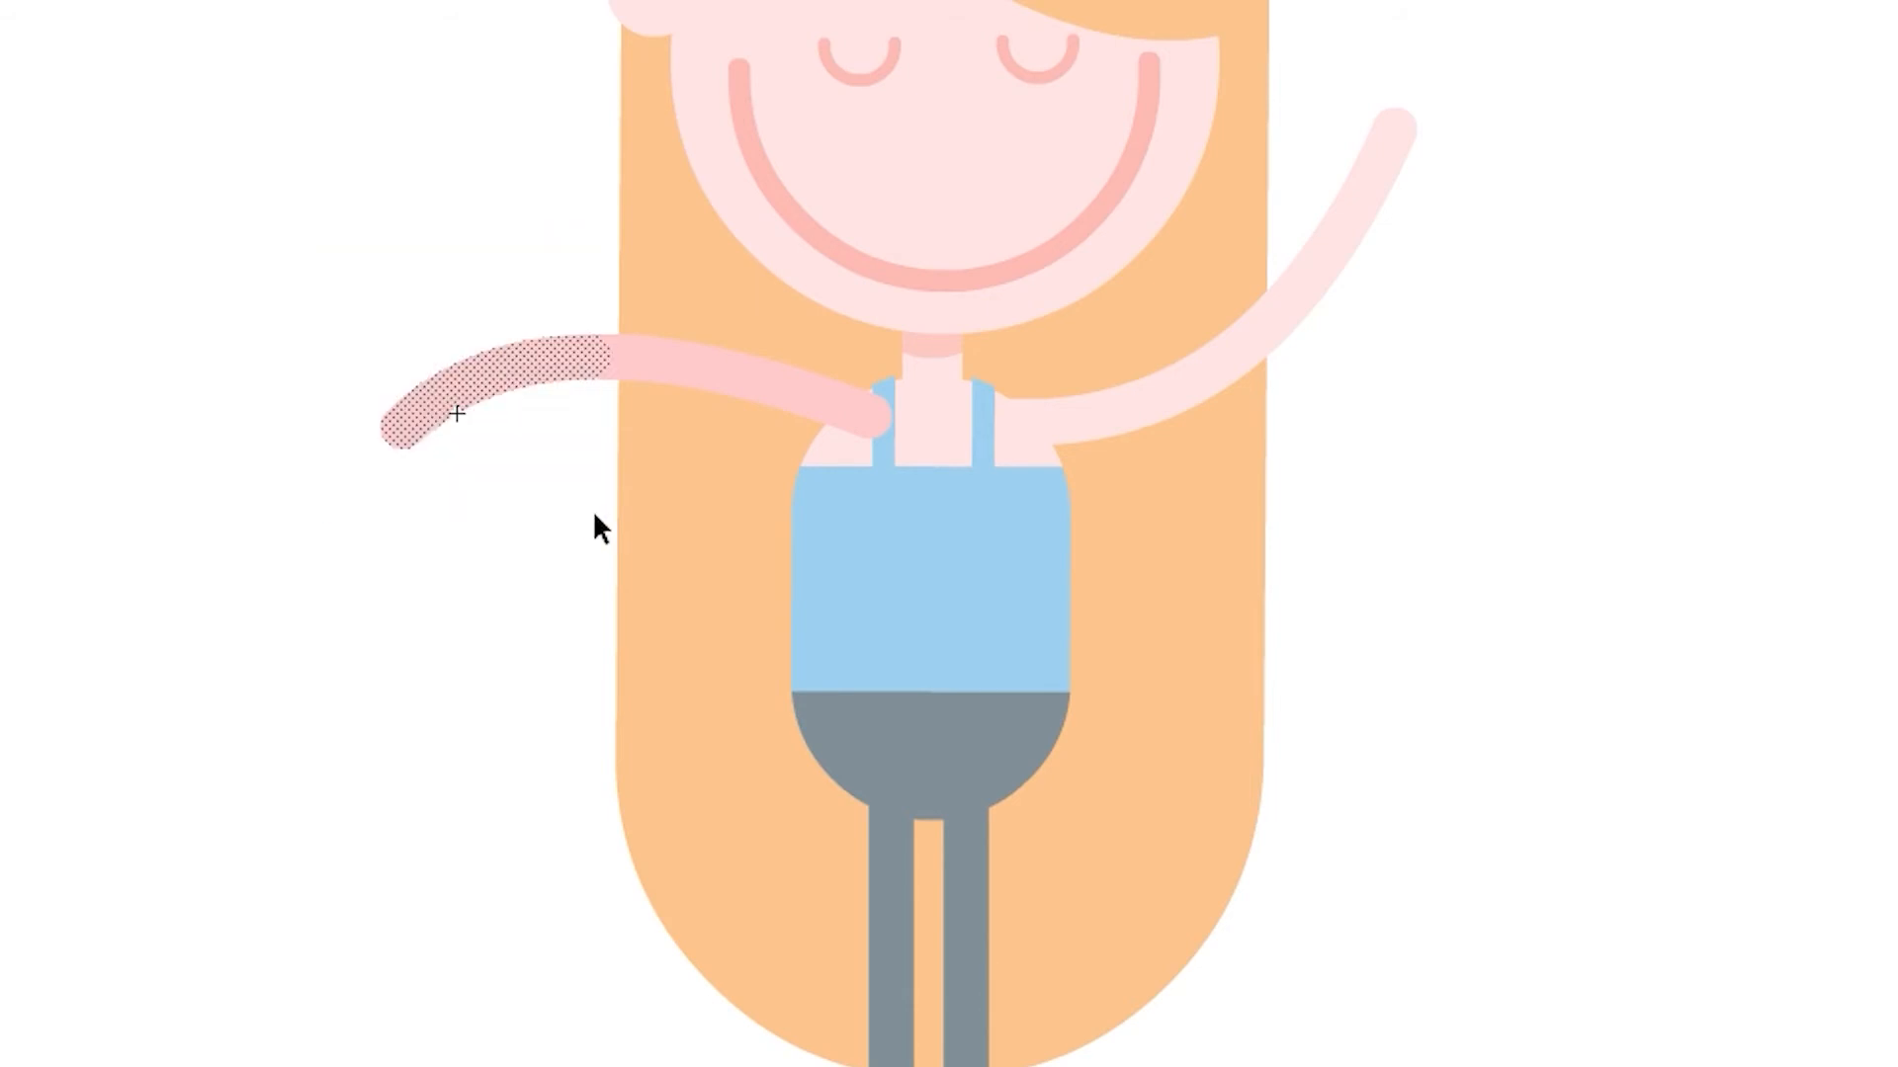
{"action": "left_click_drag", "start_coordinate": [739, 391], "coordinate": [764, 445]}
{"action": "left_click", "coordinate": [573, 535]}
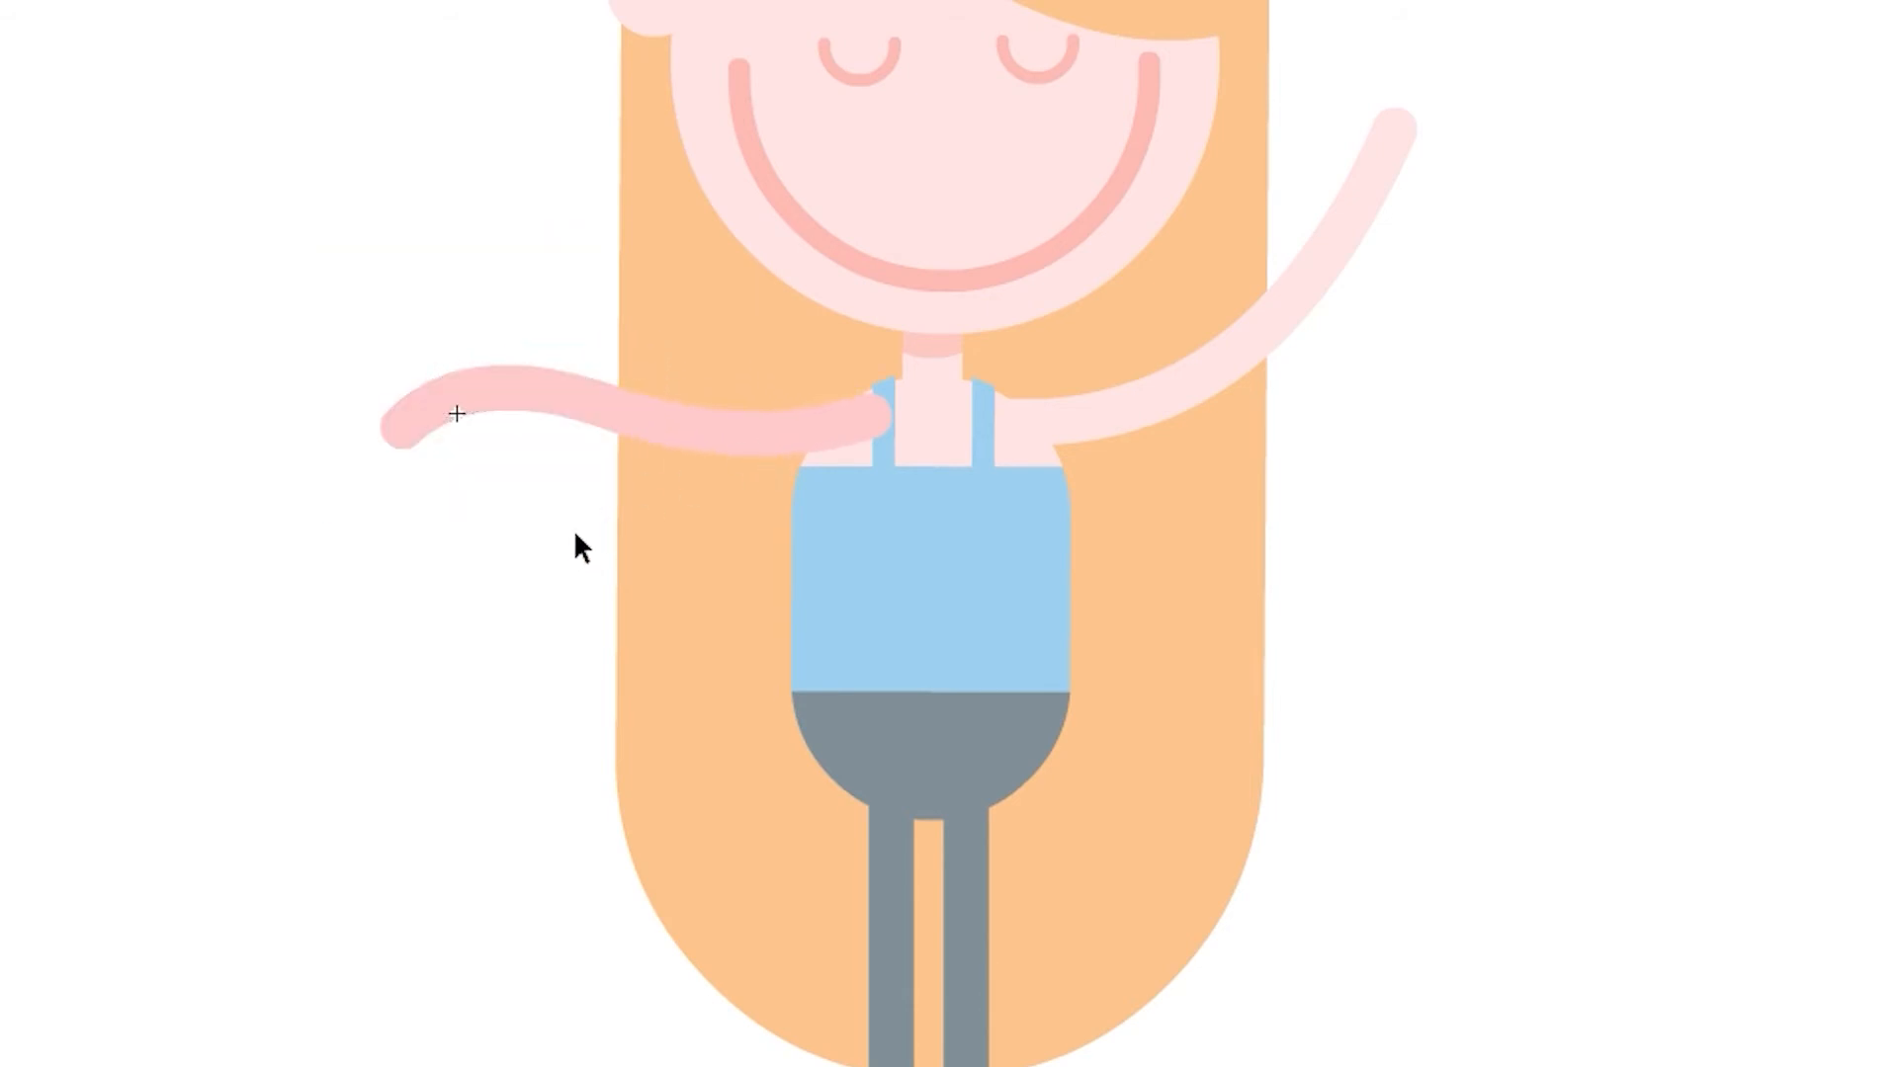
{"action": "left_click_drag", "start_coordinate": [409, 425], "coordinate": [388, 389]}
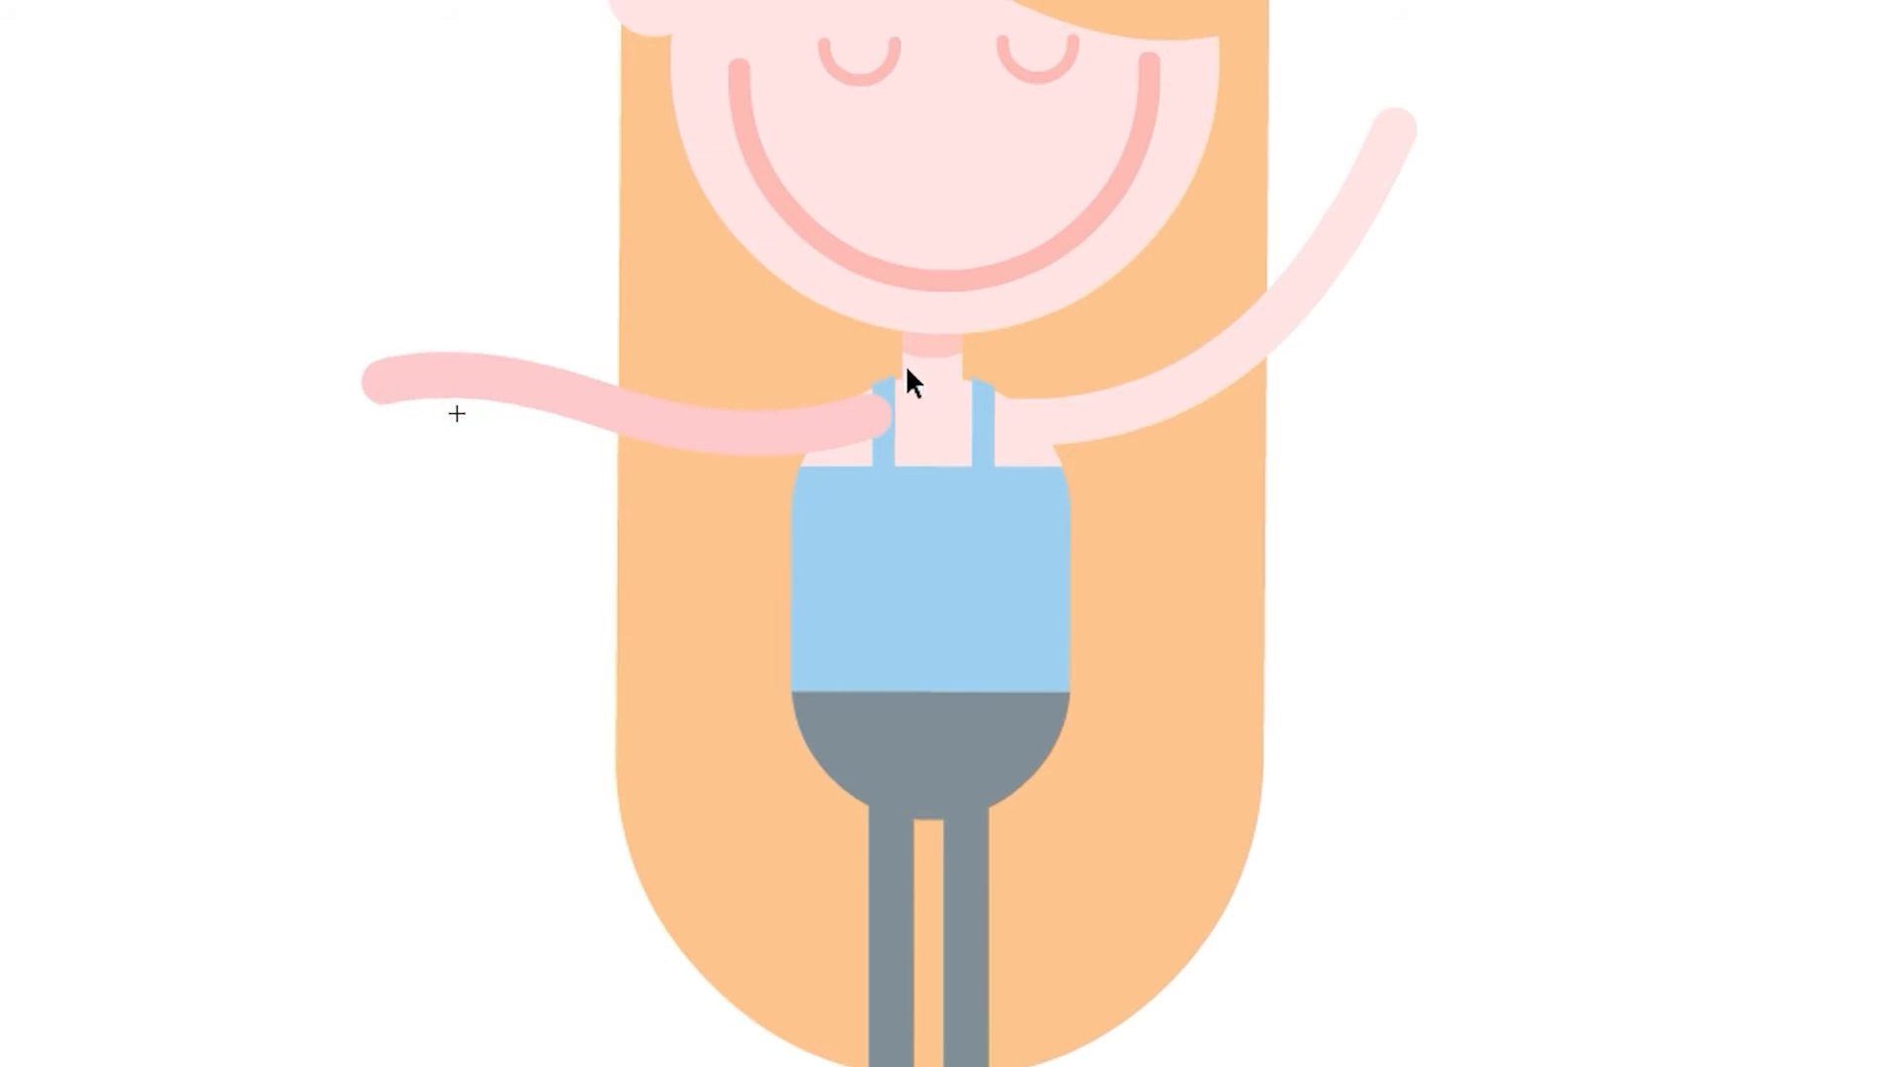
{"action": "key", "text": "super+a"}
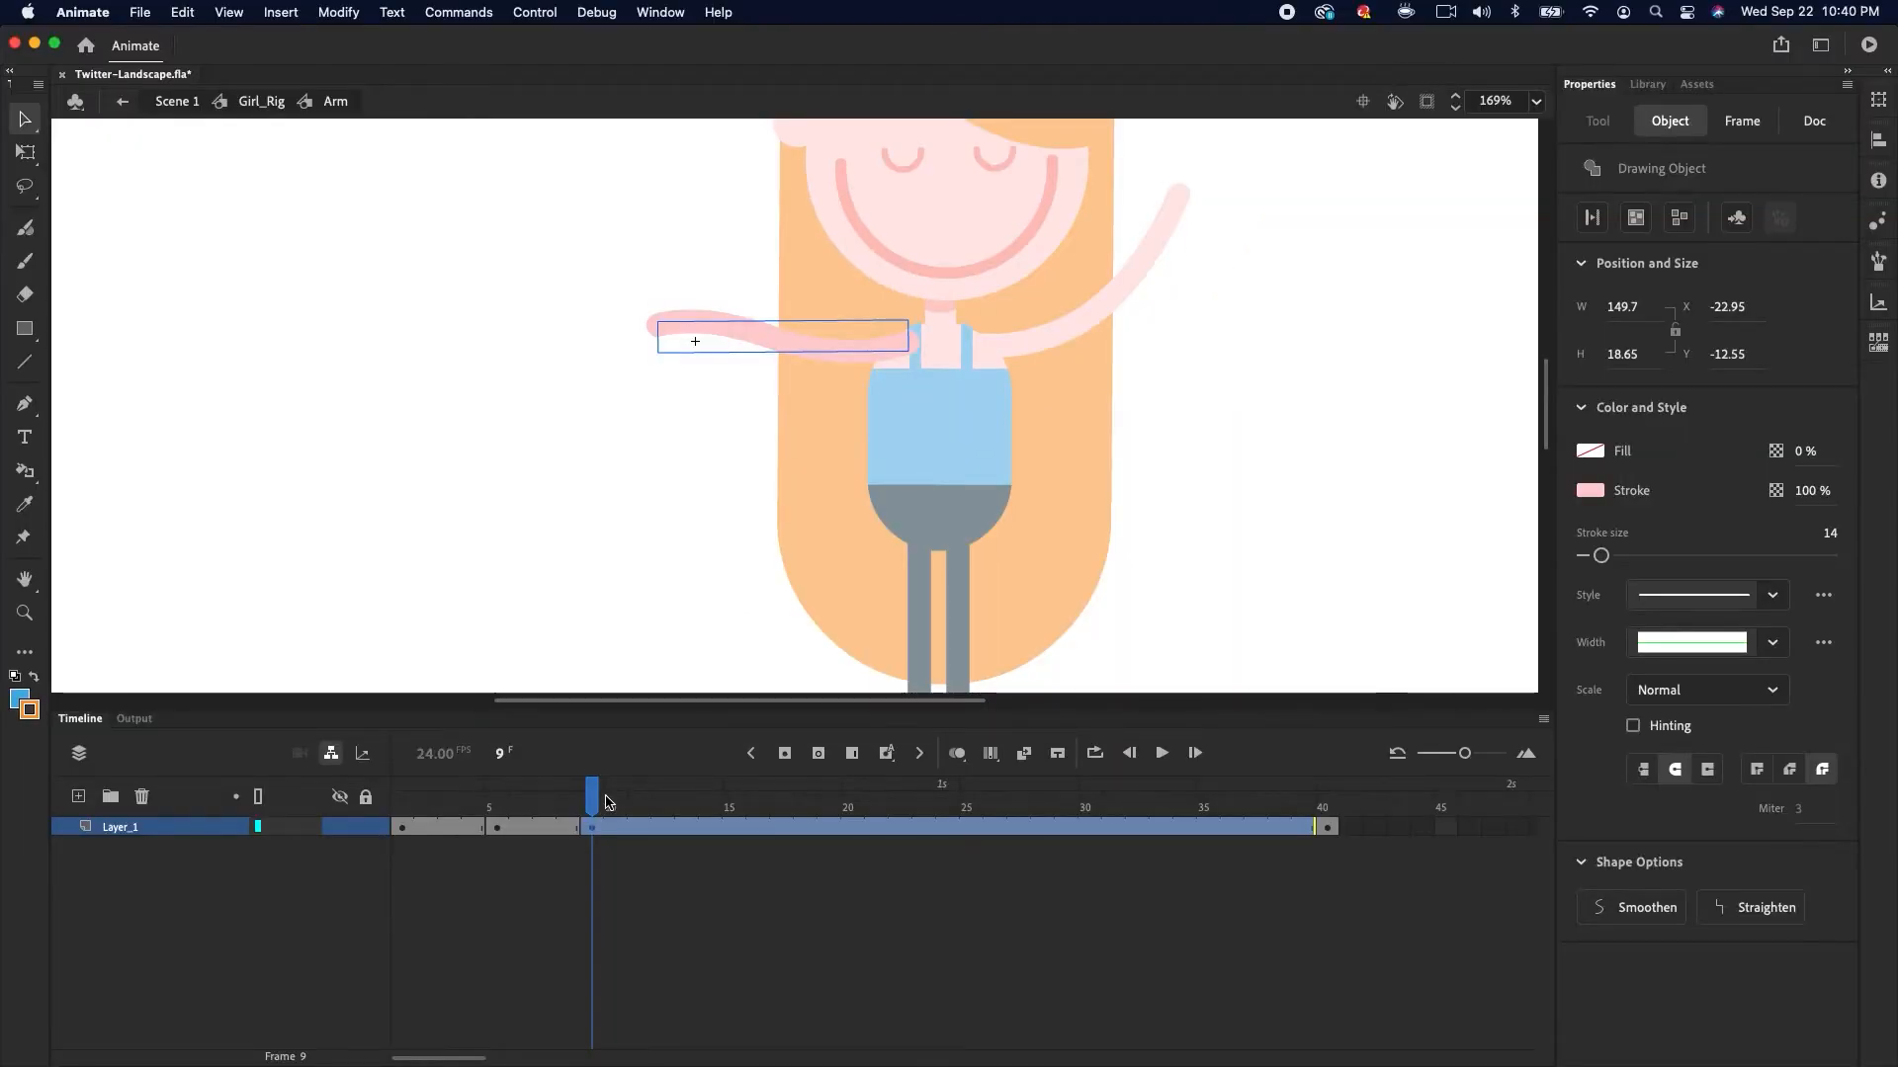
Reshape the arm stroke at frame 13 into a curve with the hand raised at its outer end
{"action": "mouse_move", "coordinate": [599, 794]}
{"action": "left_mouse_down"}
{"action": "mouse_move", "coordinate": [377, 838]}
{"action": "mouse_move", "coordinate": [587, 802]}
{"action": "left_mouse_up"}
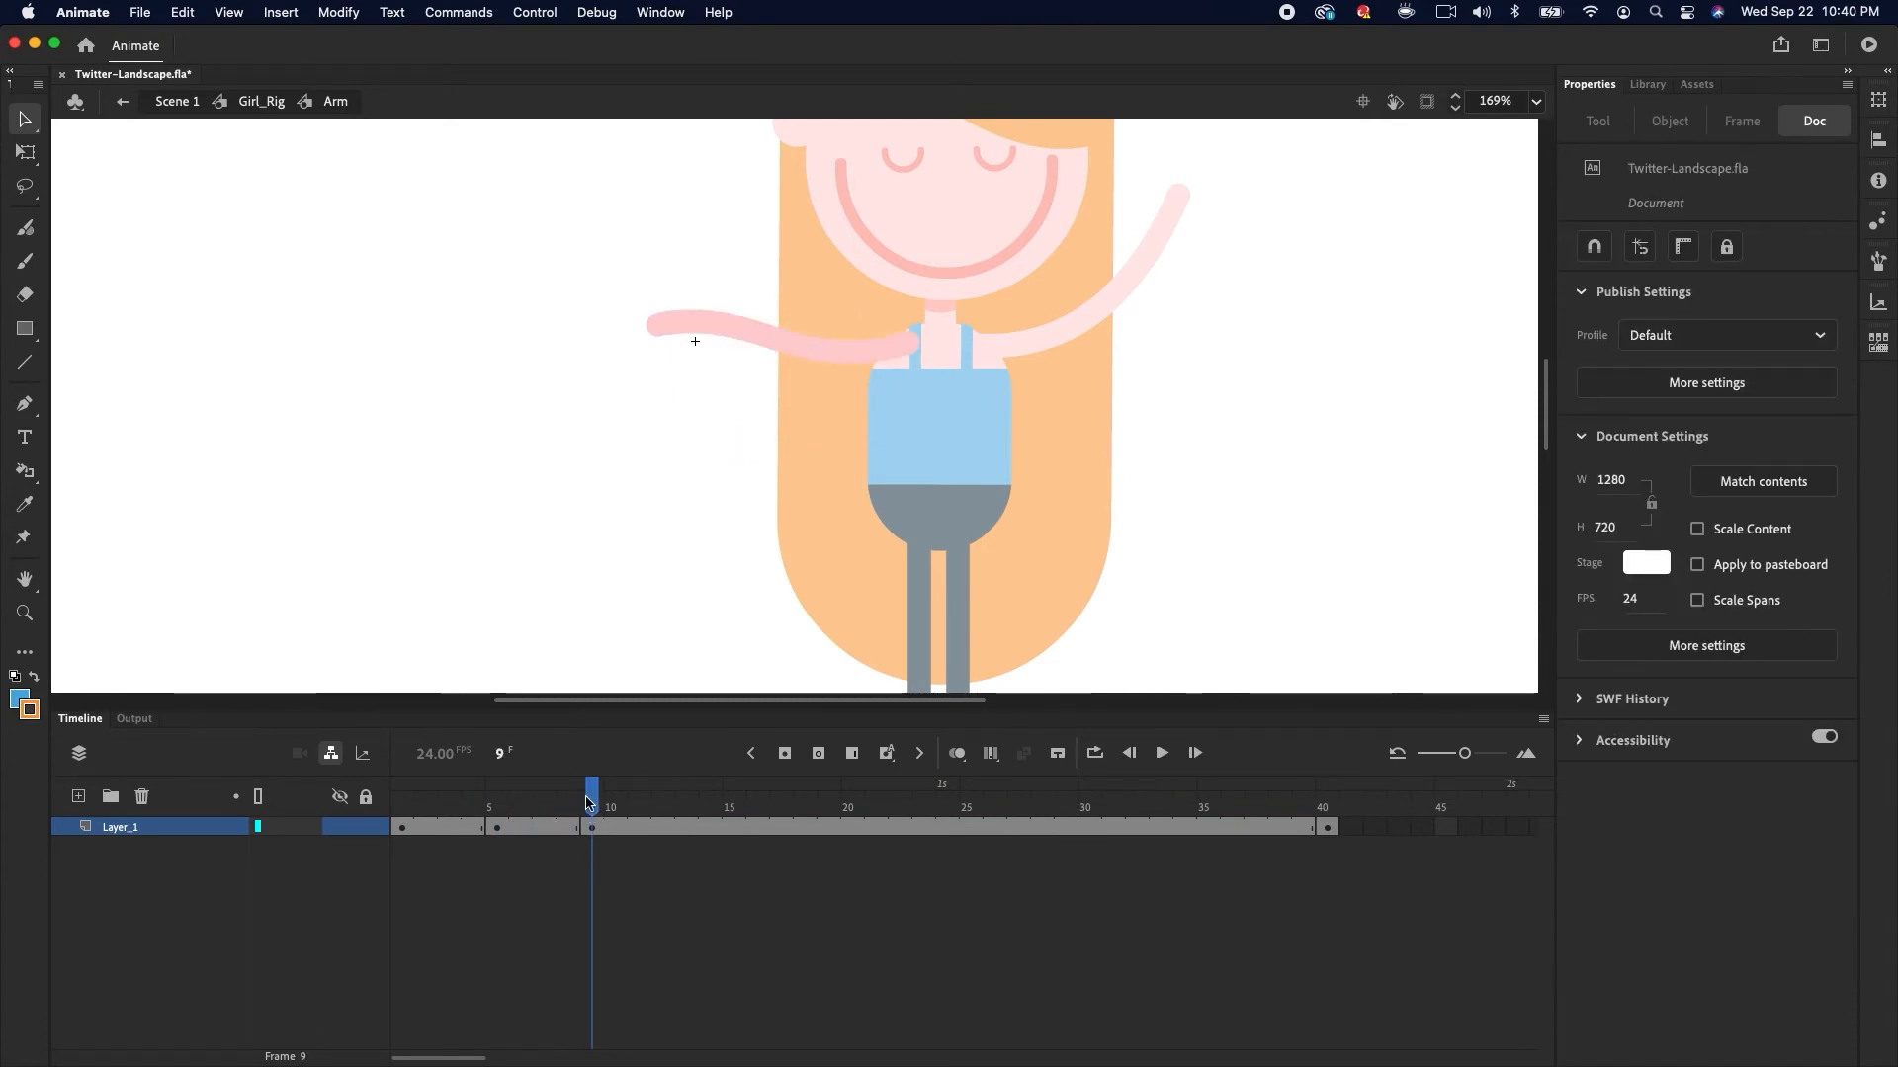
{"action": "left_click", "coordinate": [684, 824]}
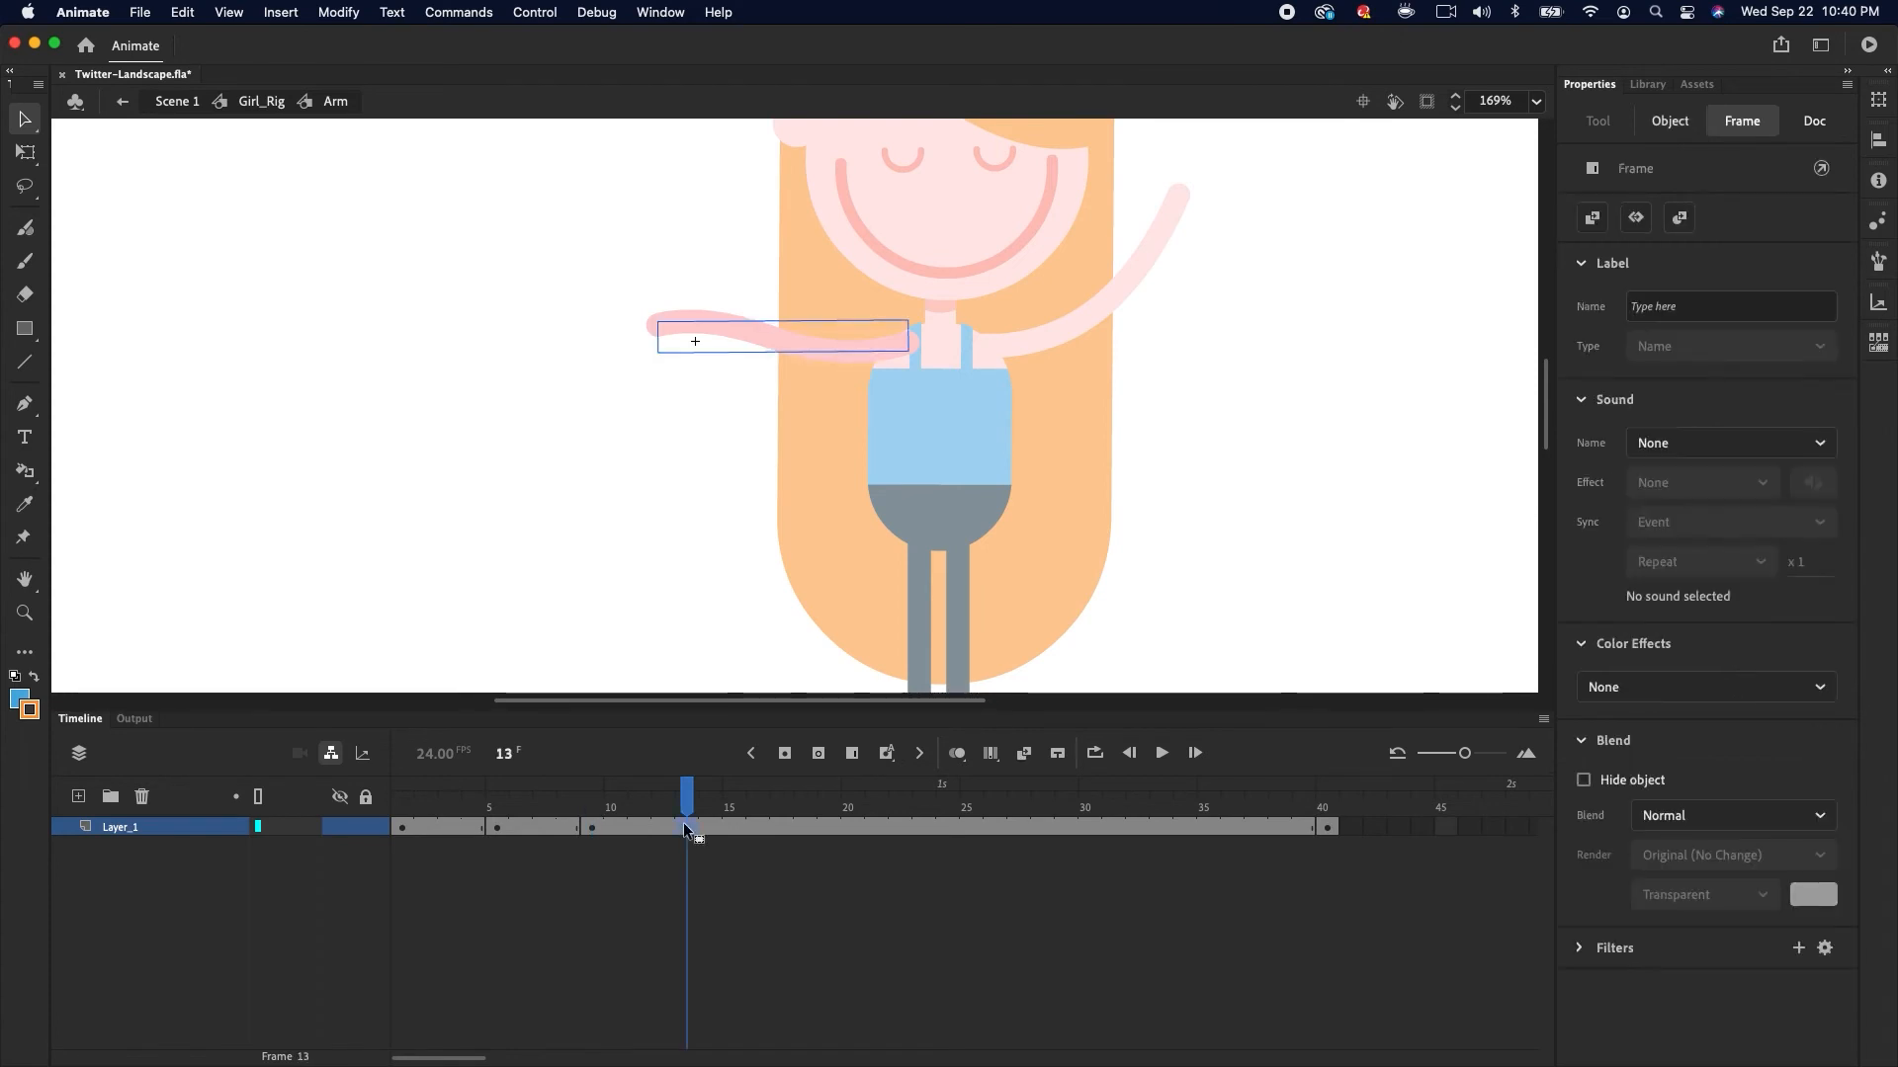
{"action": "double_click", "coordinate": [782, 339]}
{"action": "left_click_drag", "start_coordinate": [648, 305], "coordinate": [659, 282]}
{"action": "left_click_drag", "start_coordinate": [816, 365], "coordinate": [750, 351]}
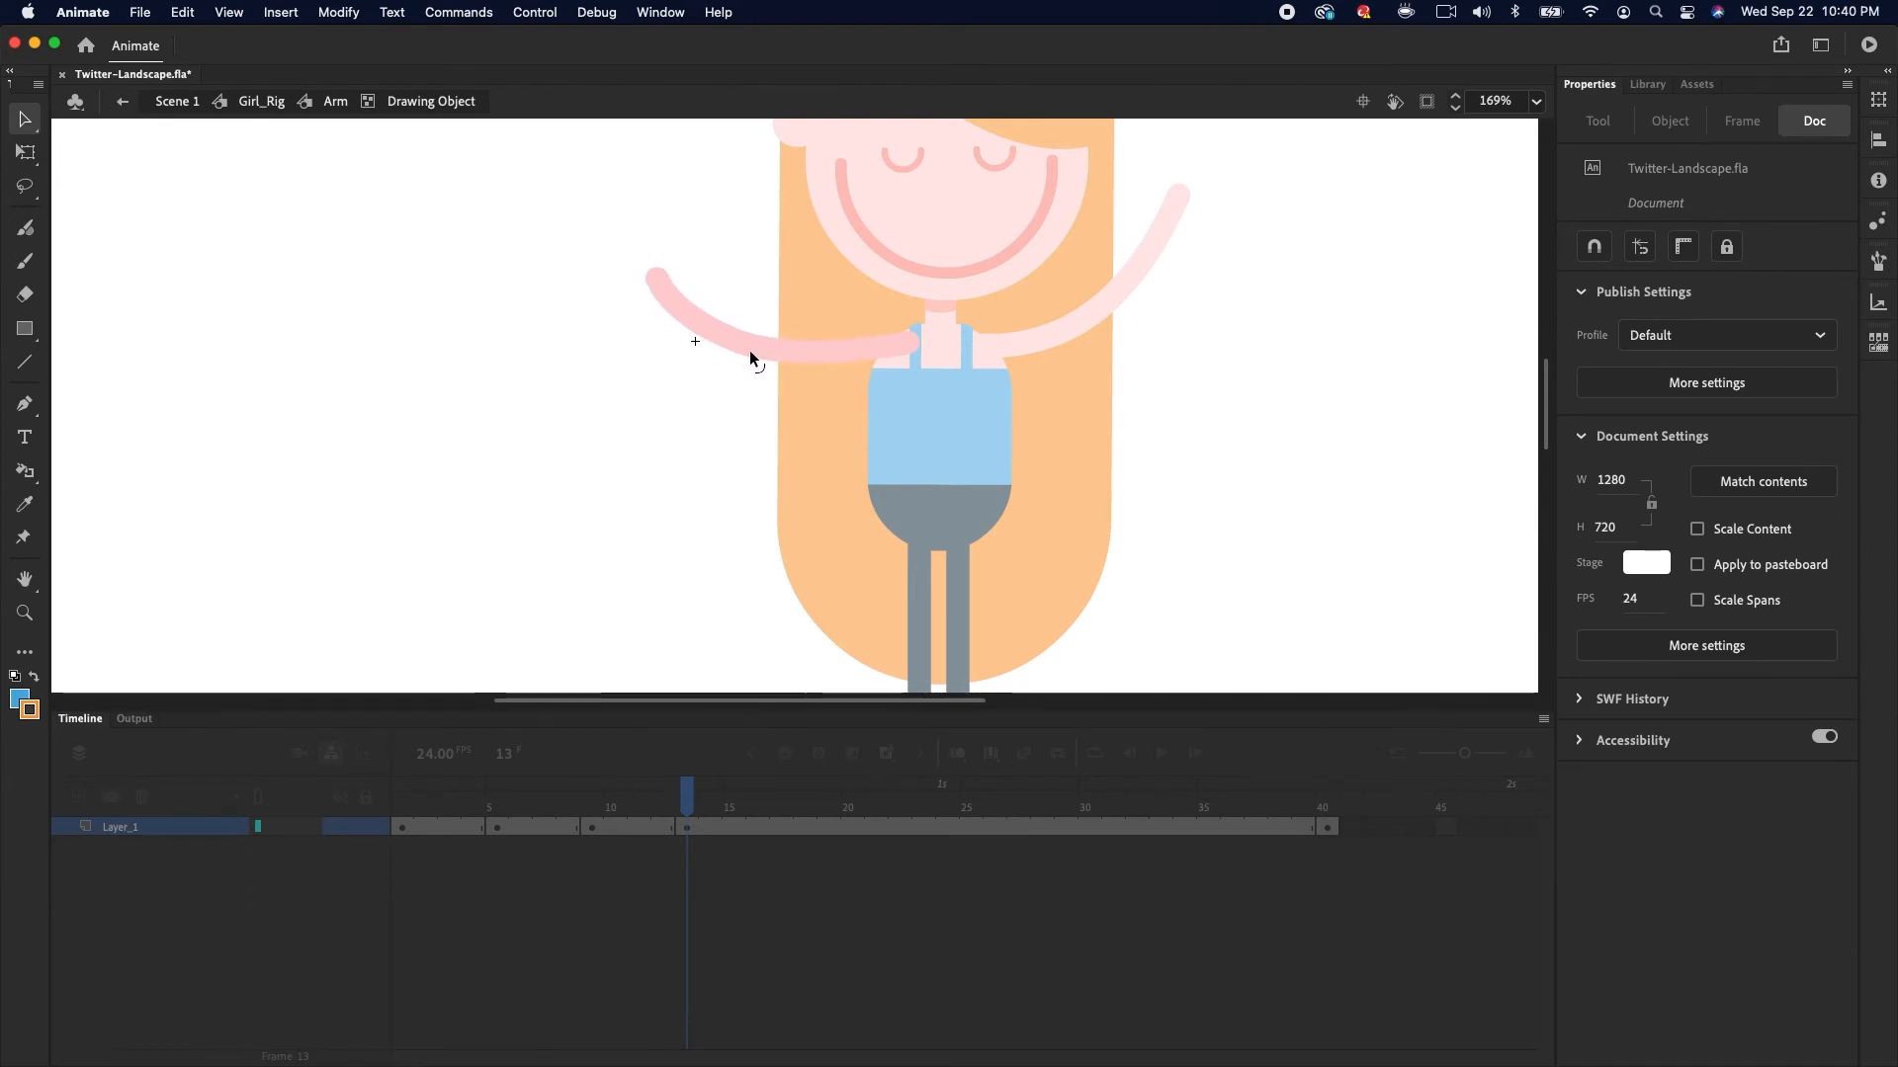
{"action": "double_click", "coordinate": [758, 580]}
Create shape tweens across the arm layer's frames 1 to 13
{"action": "left_click", "coordinate": [639, 798]}
{"action": "left_click_drag", "start_coordinate": [456, 830], "coordinate": [621, 833]}
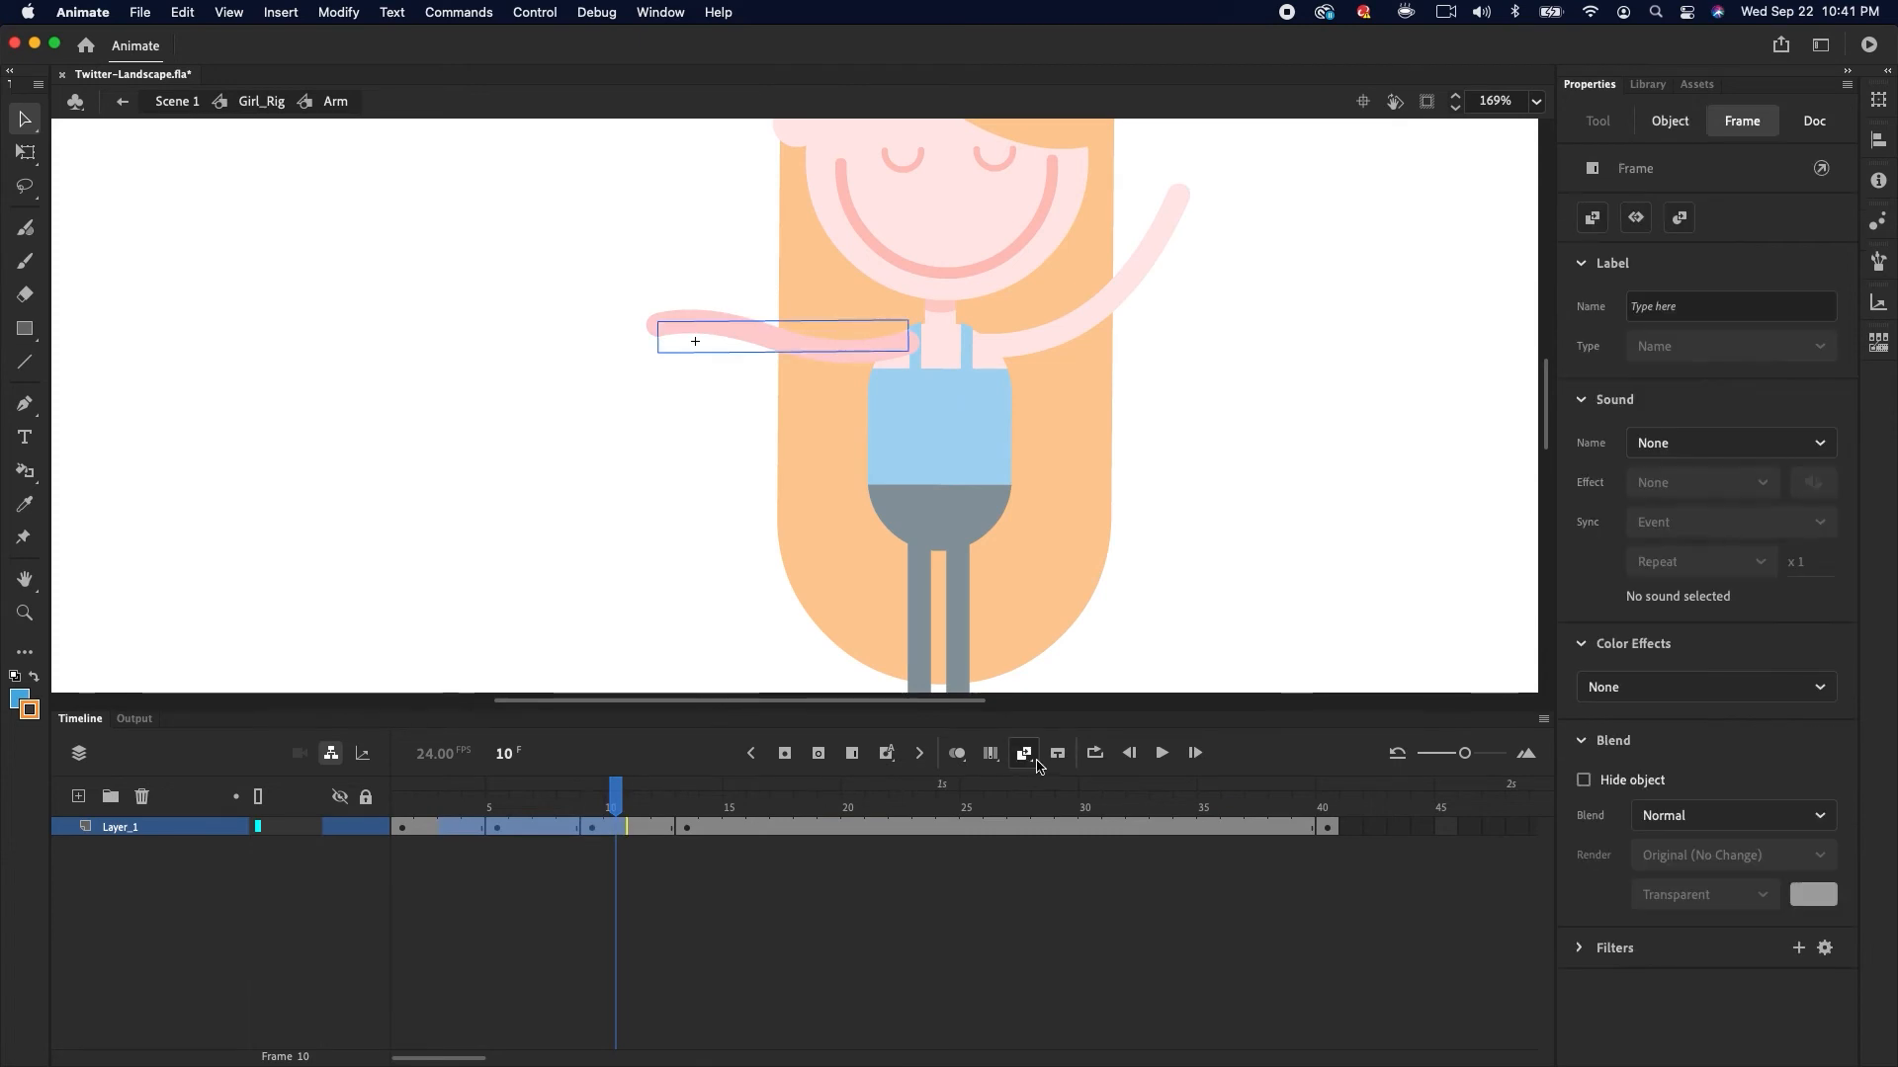
{"action": "left_click", "coordinate": [1025, 754]}
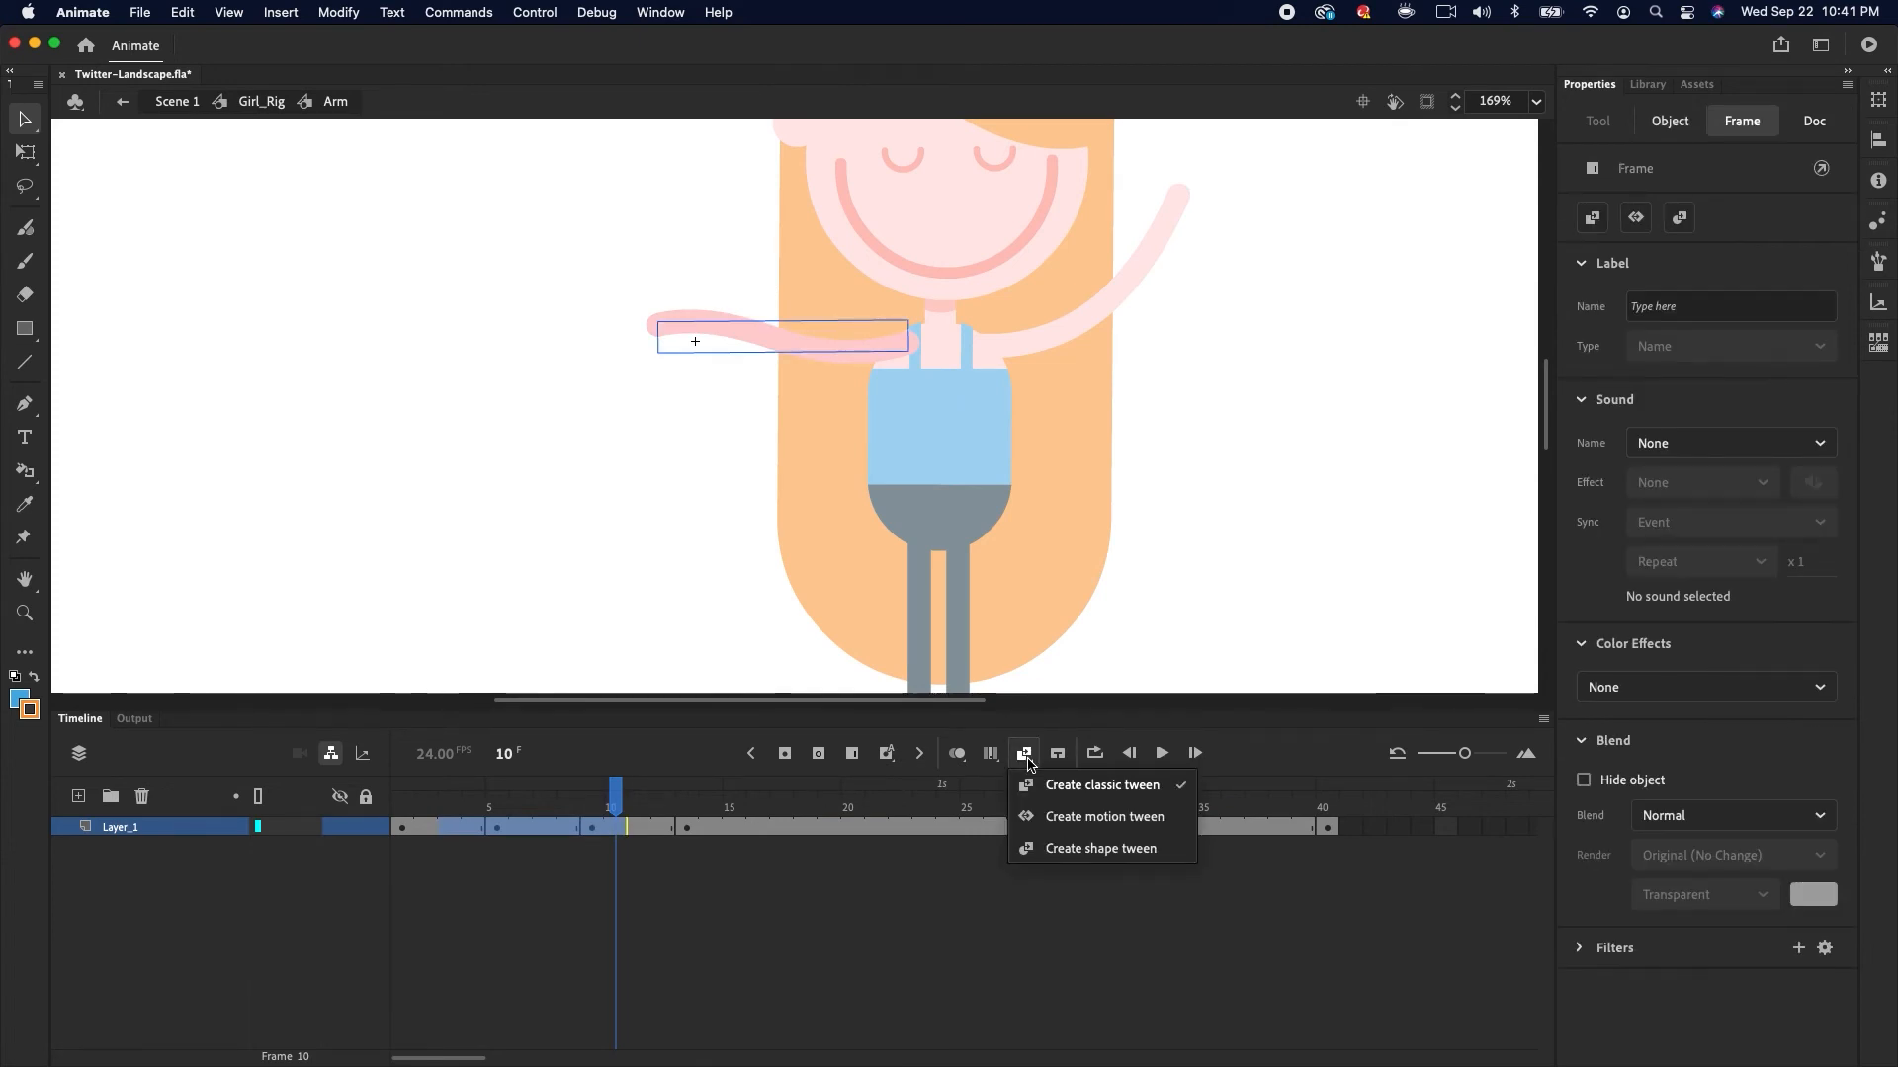
{"action": "left_click", "coordinate": [1131, 850]}
{"action": "mouse_move", "coordinate": [645, 811]}
{"action": "left_mouse_down"}
{"action": "mouse_move", "coordinate": [404, 818]}
{"action": "mouse_move", "coordinate": [682, 798]}
{"action": "mouse_move", "coordinate": [427, 838]}
{"action": "mouse_move", "coordinate": [520, 806]}
{"action": "mouse_move", "coordinate": [678, 803]}
{"action": "left_mouse_up"}
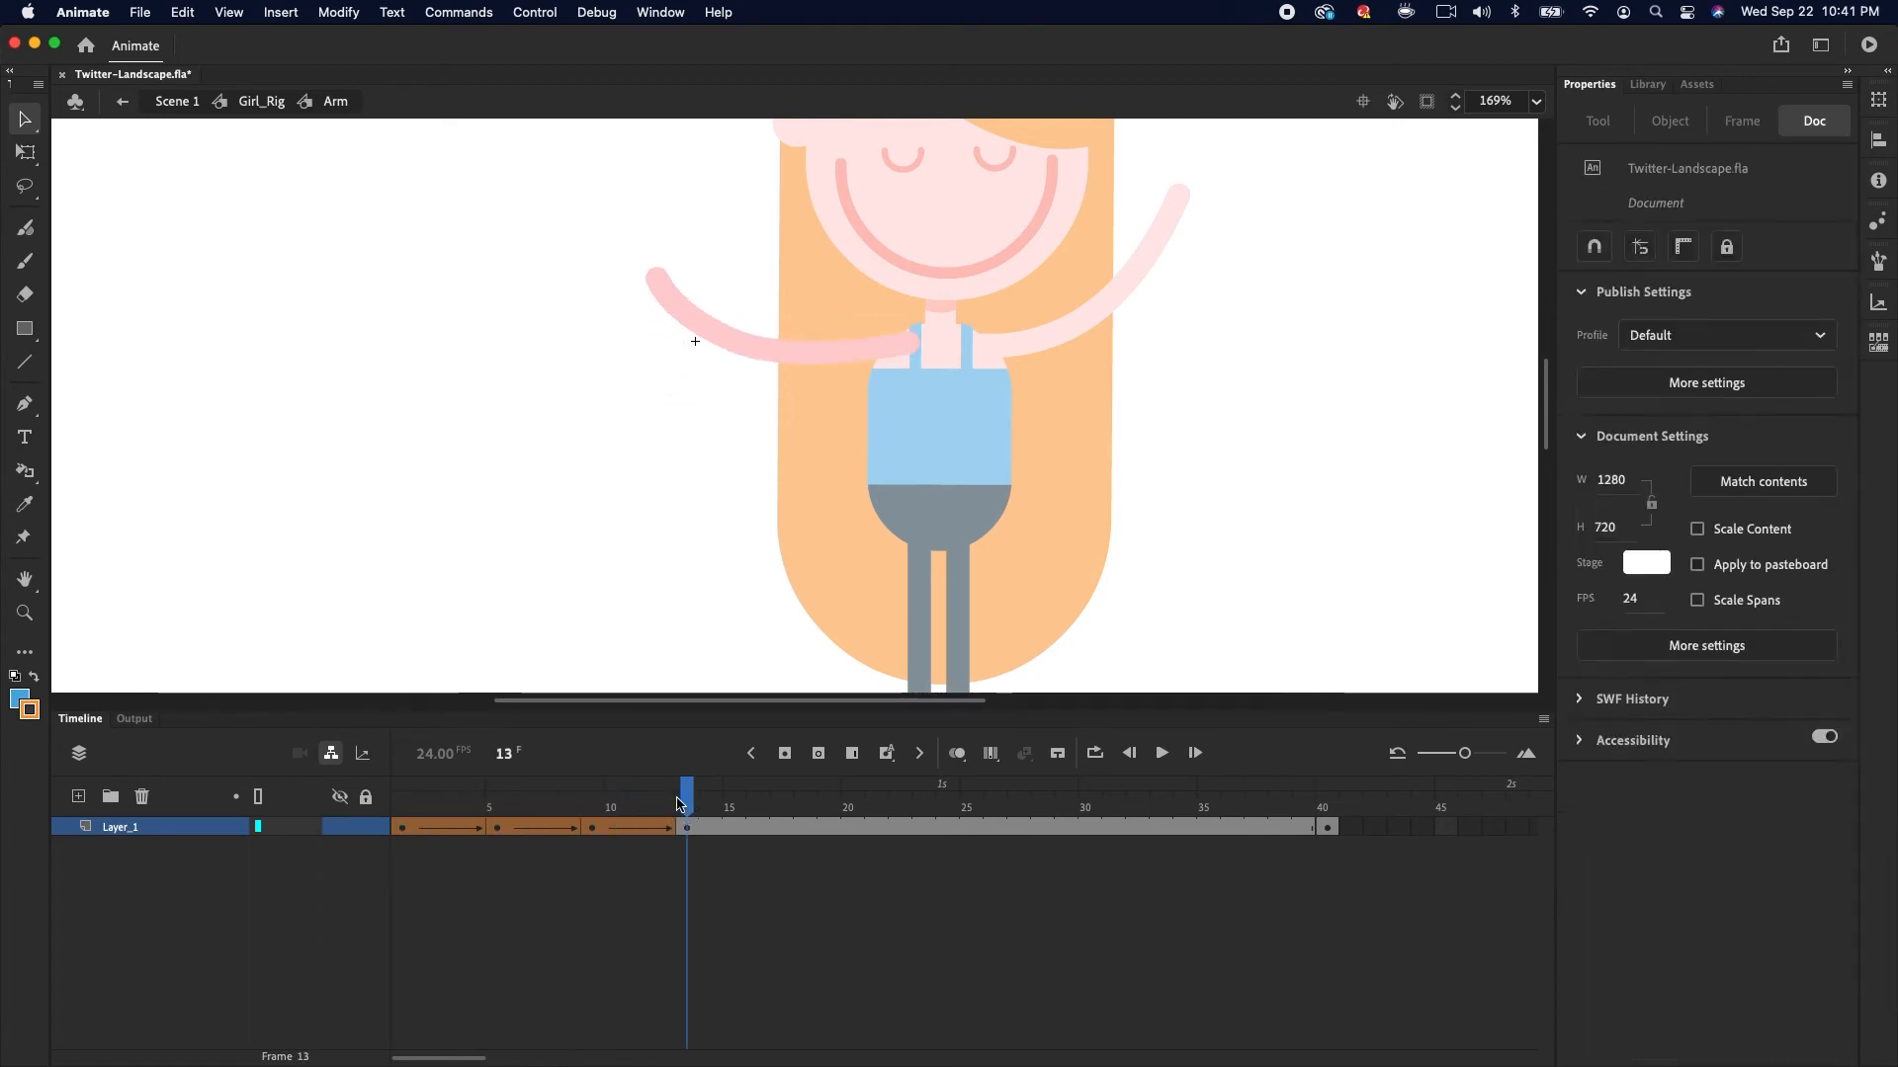
Reshape the arm stroke at frame 16 into a new curved pose
{"action": "left_click", "coordinate": [754, 824]}
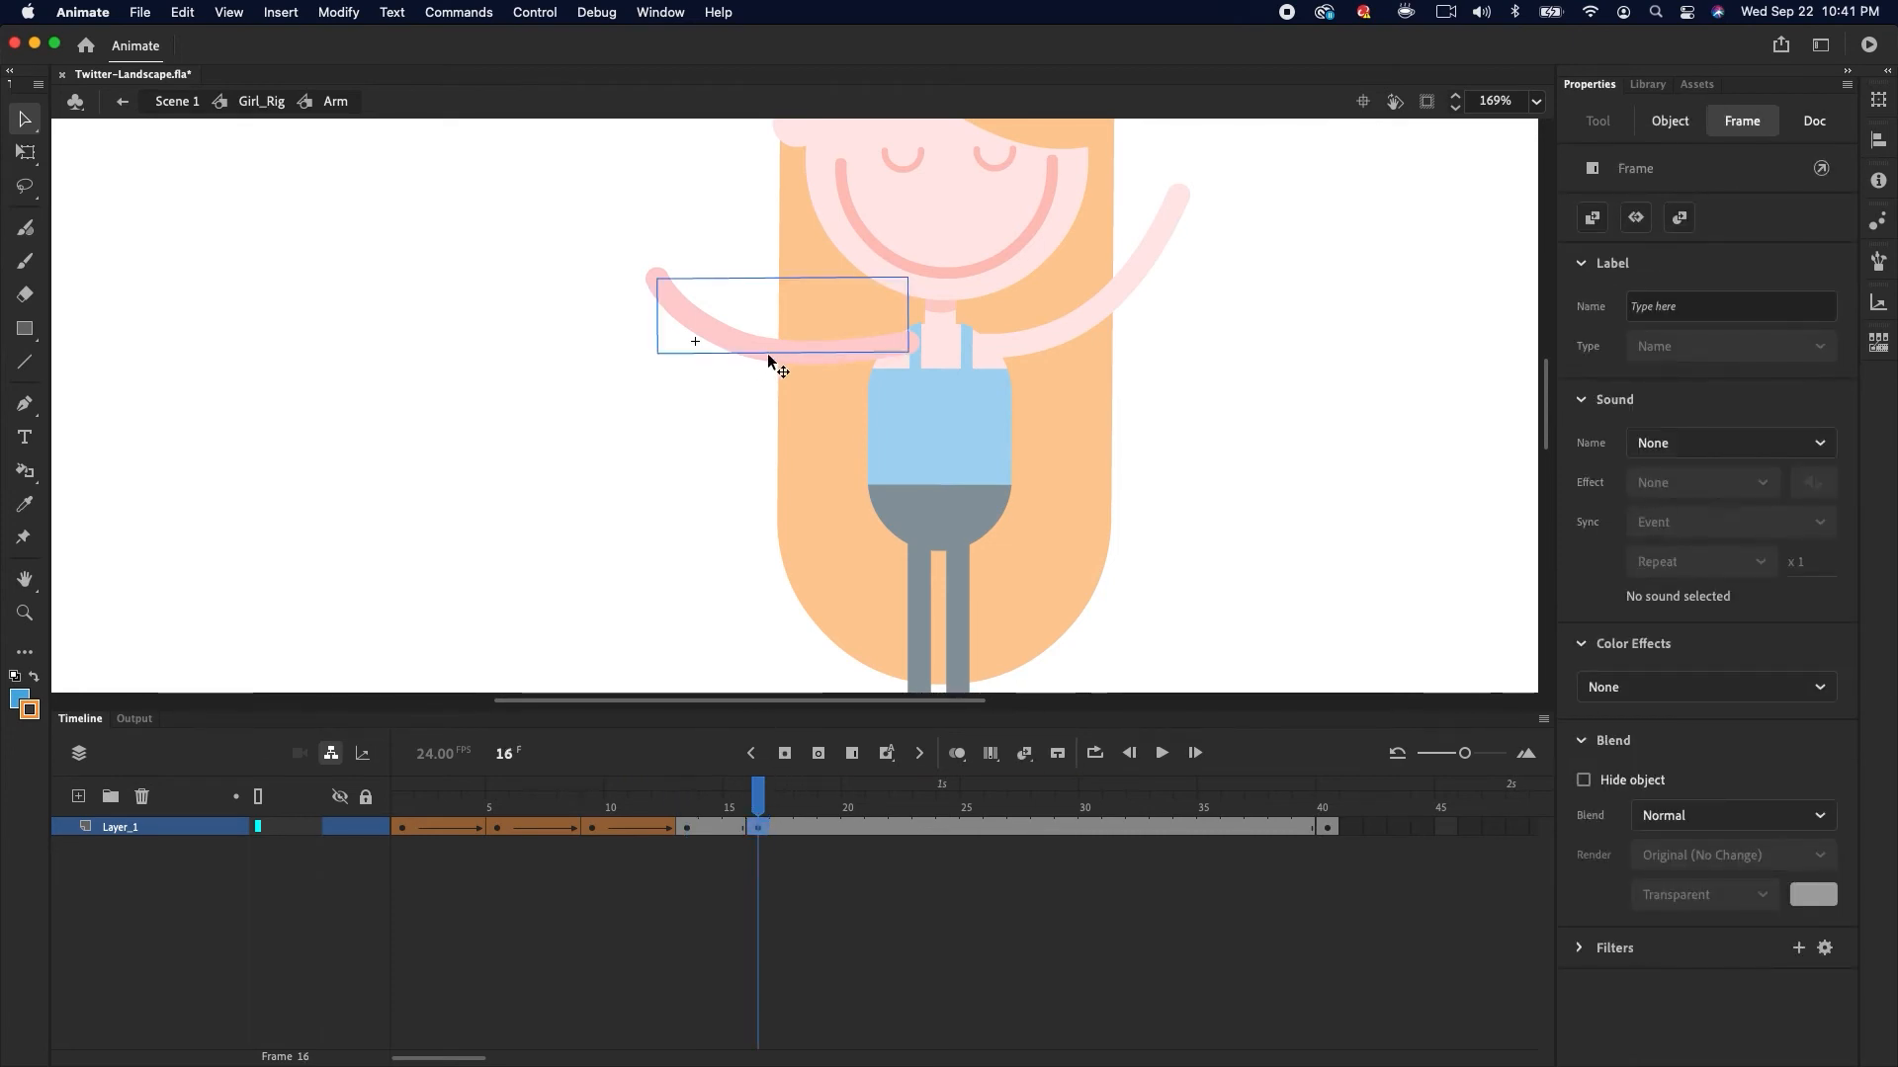
{"action": "double_click", "coordinate": [725, 347]}
{"action": "left_click_drag", "start_coordinate": [653, 278], "coordinate": [660, 314]}
{"action": "mouse_move", "coordinate": [741, 366]}
{"action": "left_mouse_down"}
{"action": "mouse_move", "coordinate": [858, 361]}
{"action": "mouse_move", "coordinate": [882, 321]}
{"action": "left_mouse_up"}
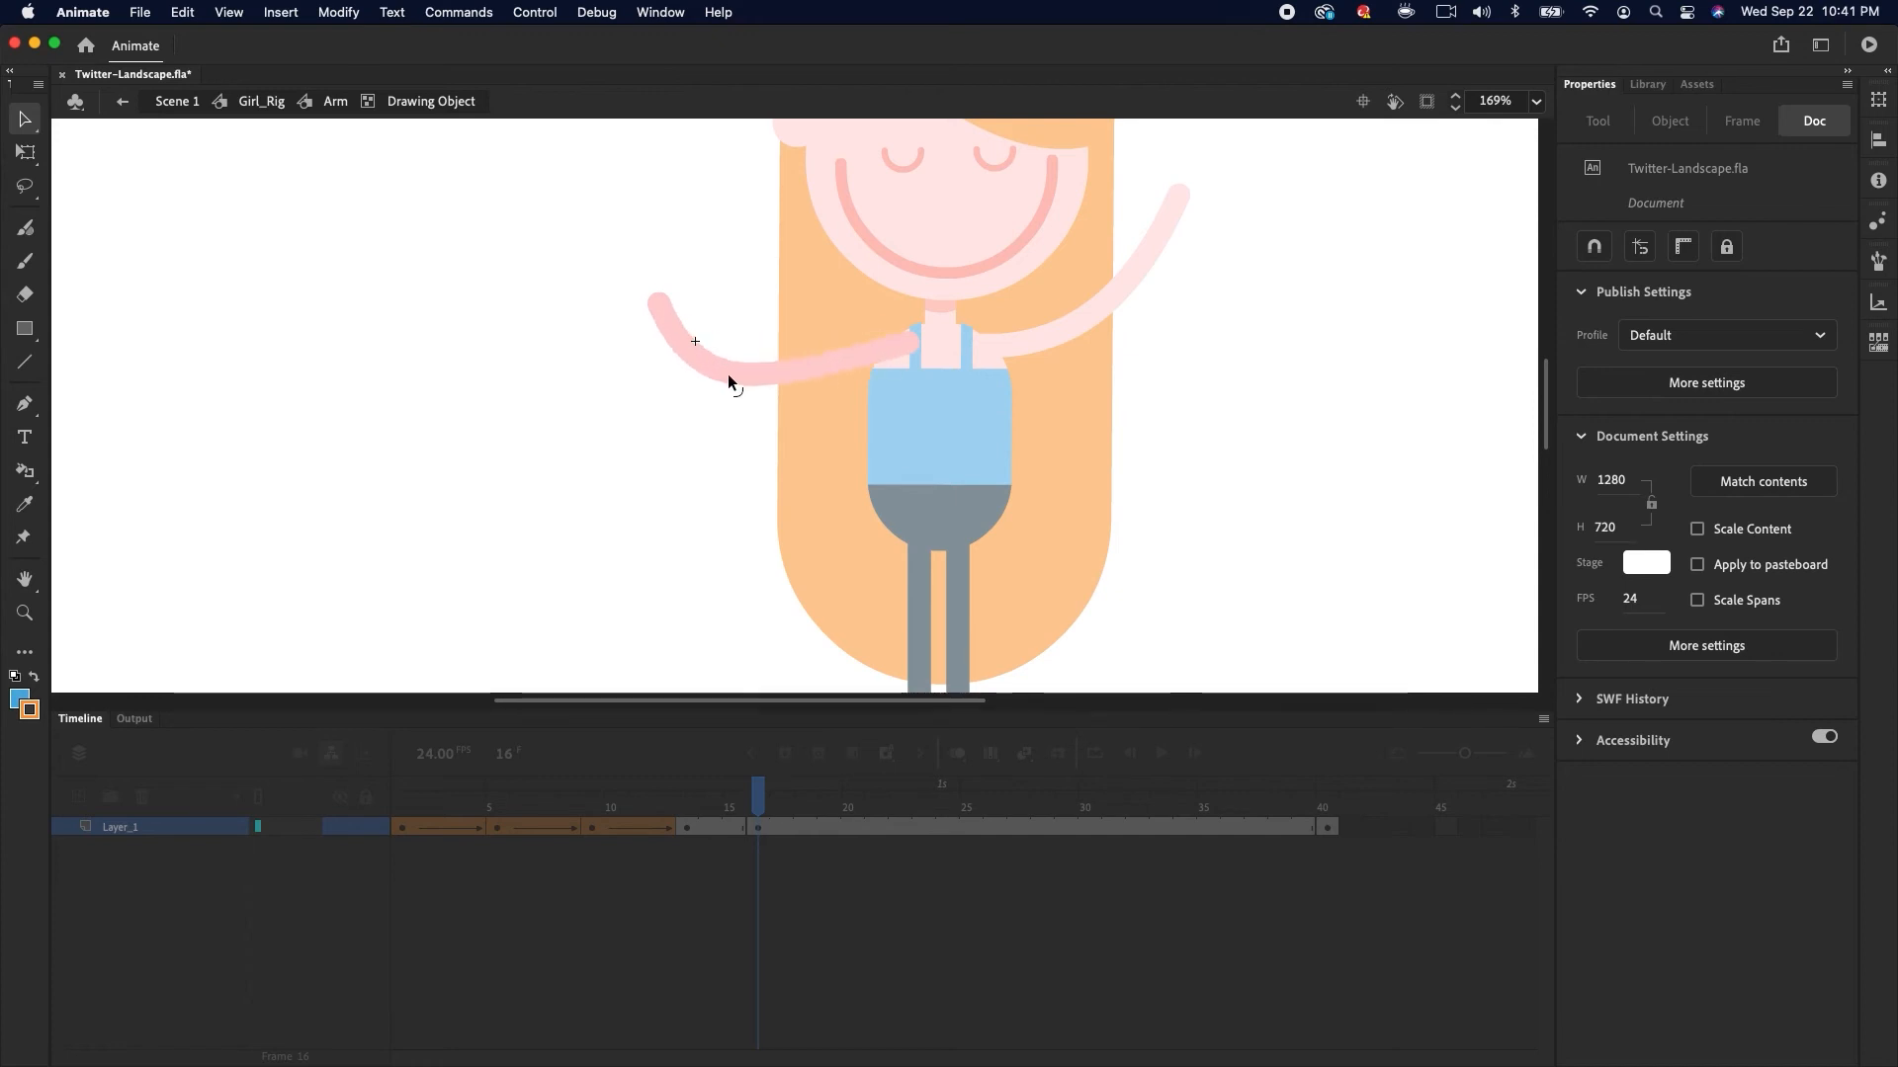
{"action": "double_click", "coordinate": [759, 537]}
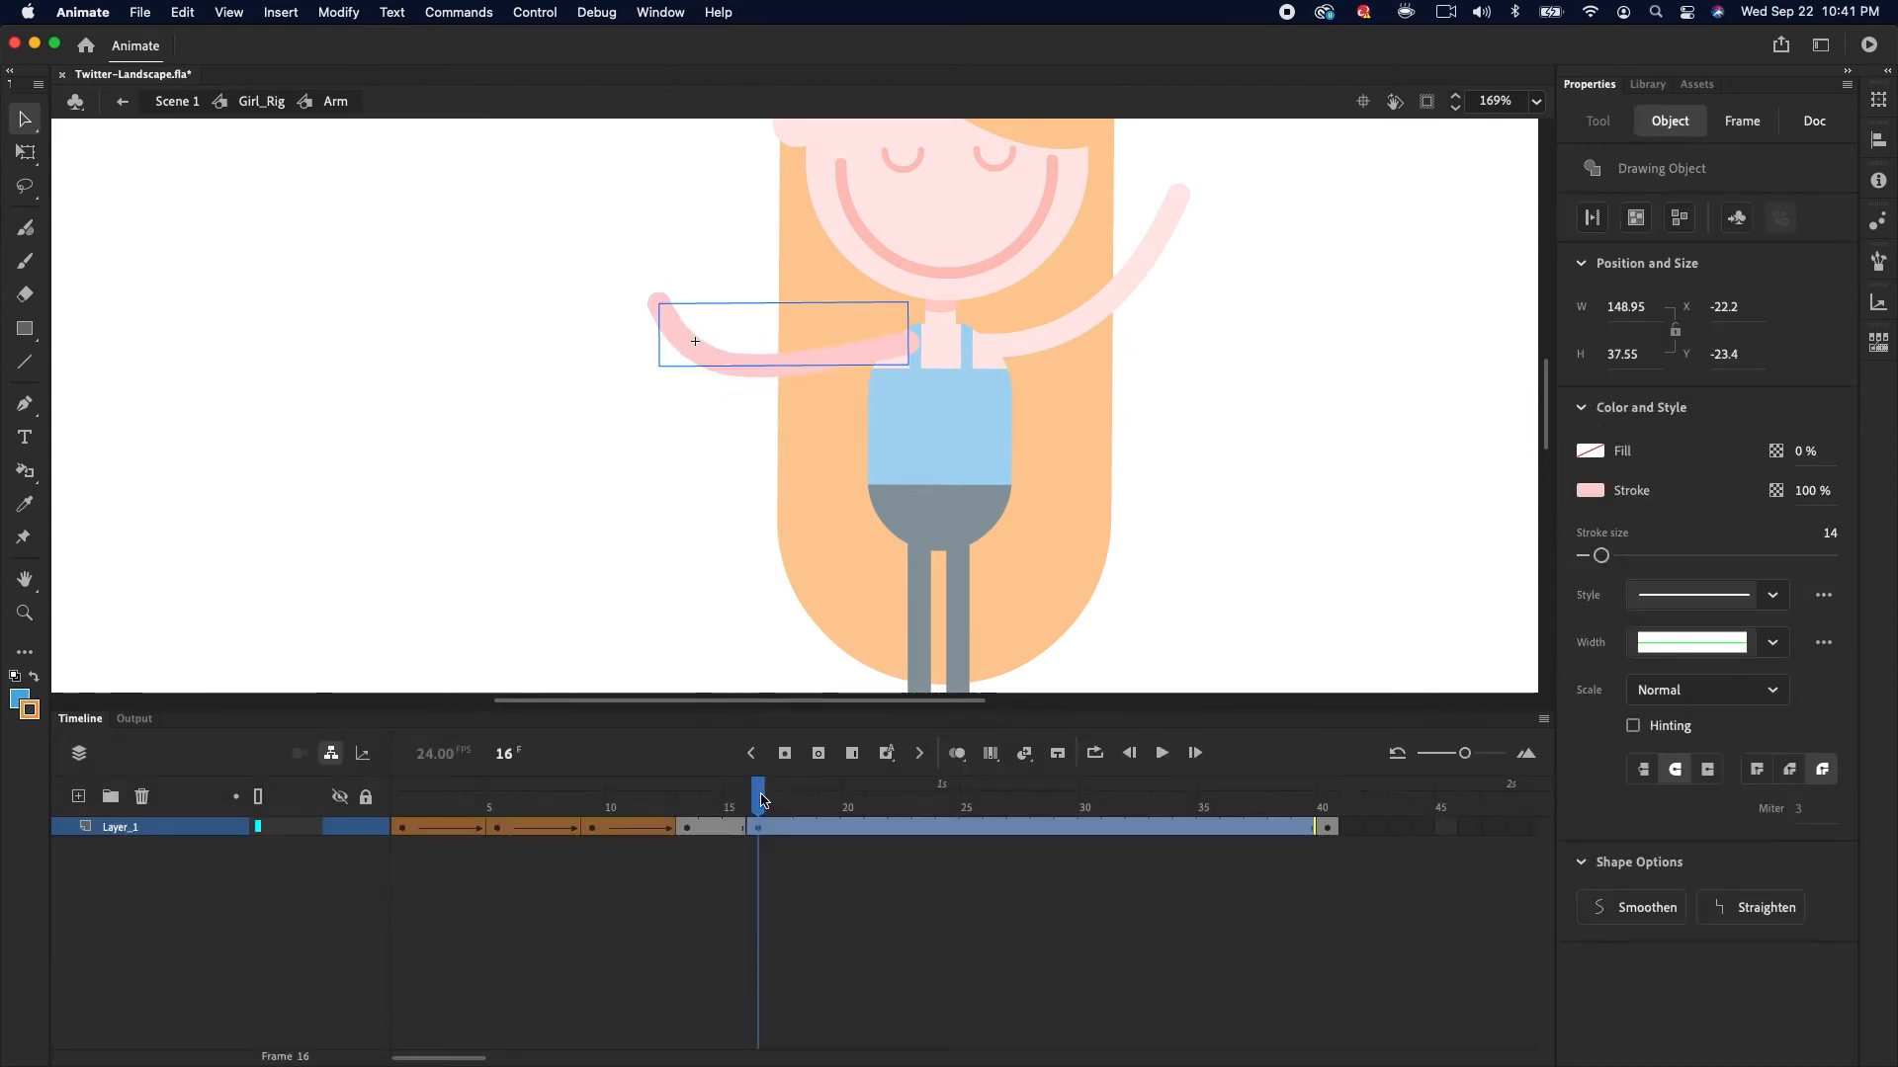
Reshape the arm stroke at frame 20 so it hangs down alongside the body
{"action": "left_click_drag", "start_coordinate": [761, 801], "coordinate": [852, 801]}
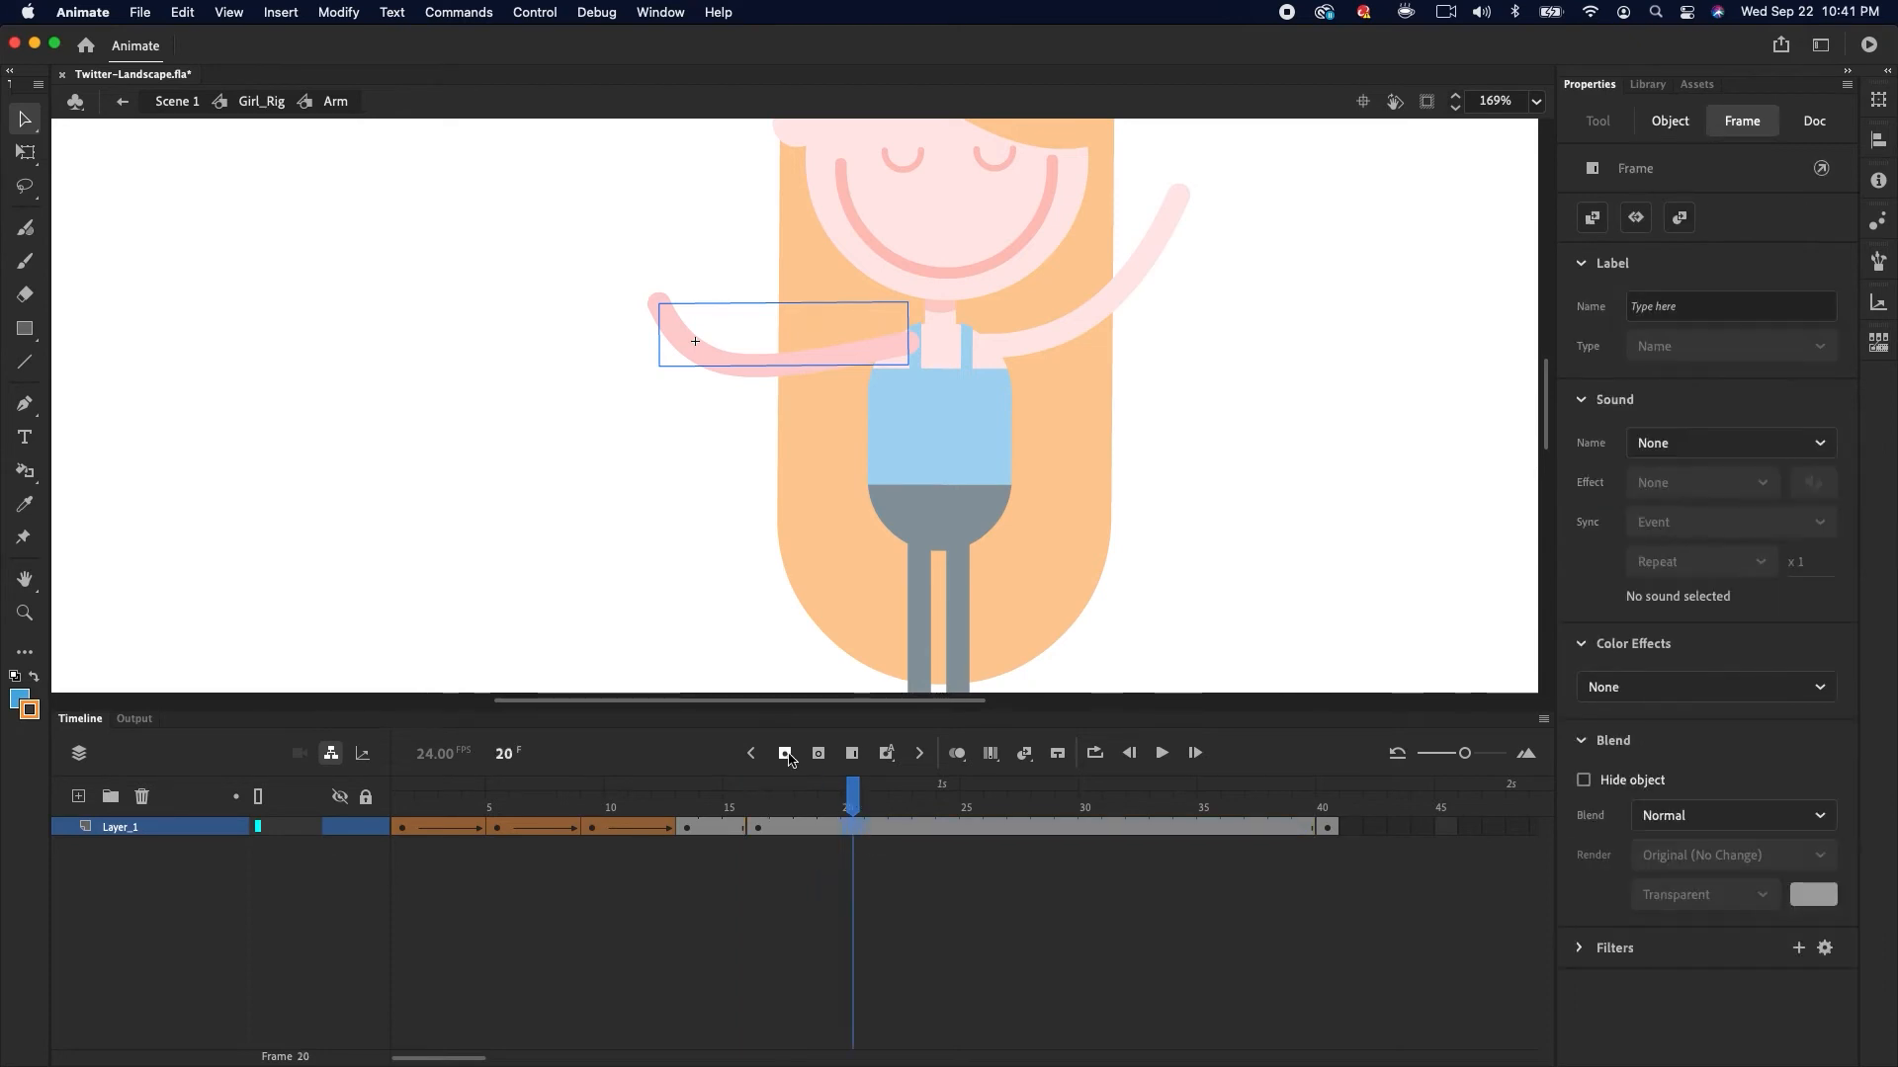
{"action": "left_click", "coordinate": [654, 310]}
{"action": "mouse_move", "coordinate": [796, 366]}
{"action": "left_mouse_down"}
{"action": "mouse_move", "coordinate": [803, 342]}
{"action": "mouse_move", "coordinate": [747, 358]}
{"action": "left_mouse_up"}
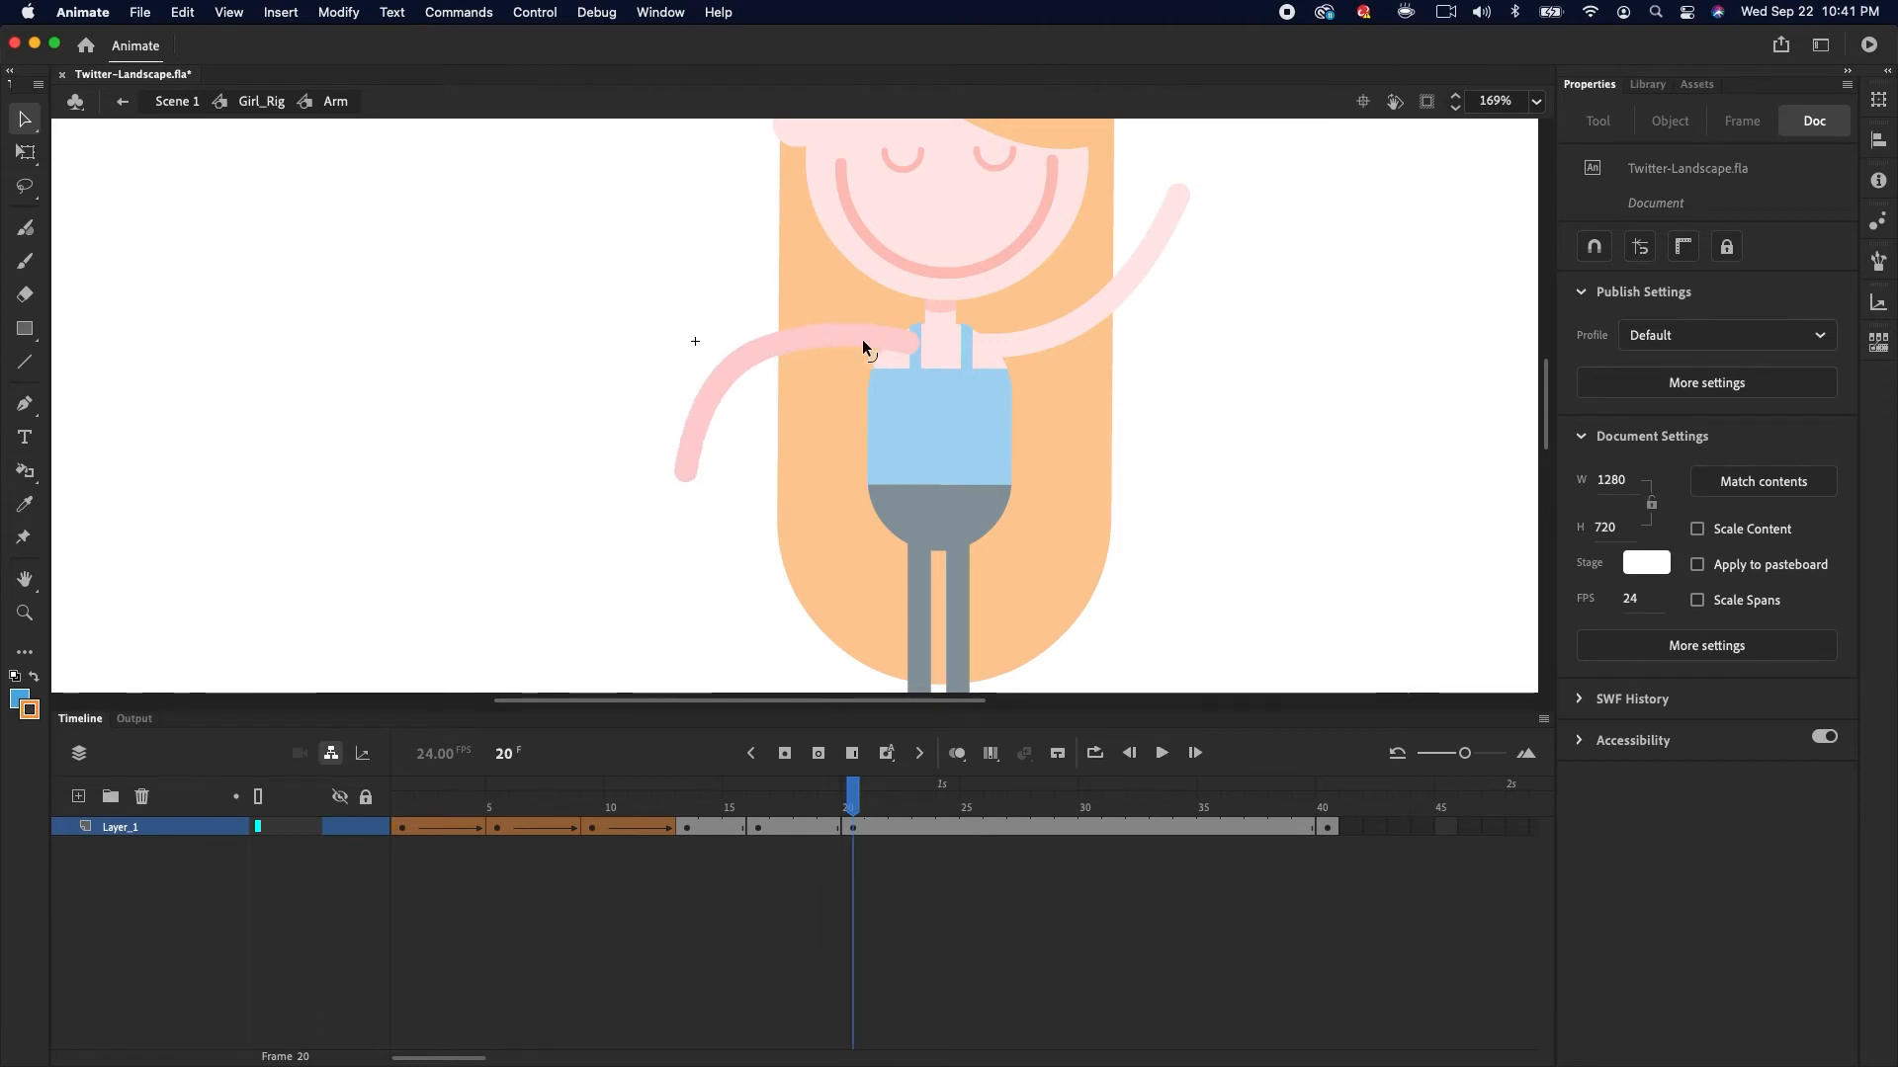
Apply shape tweens to the arm frames from 13 through to frame 40
{"action": "left_click", "coordinate": [727, 826]}
{"action": "left_click", "coordinate": [786, 827]}
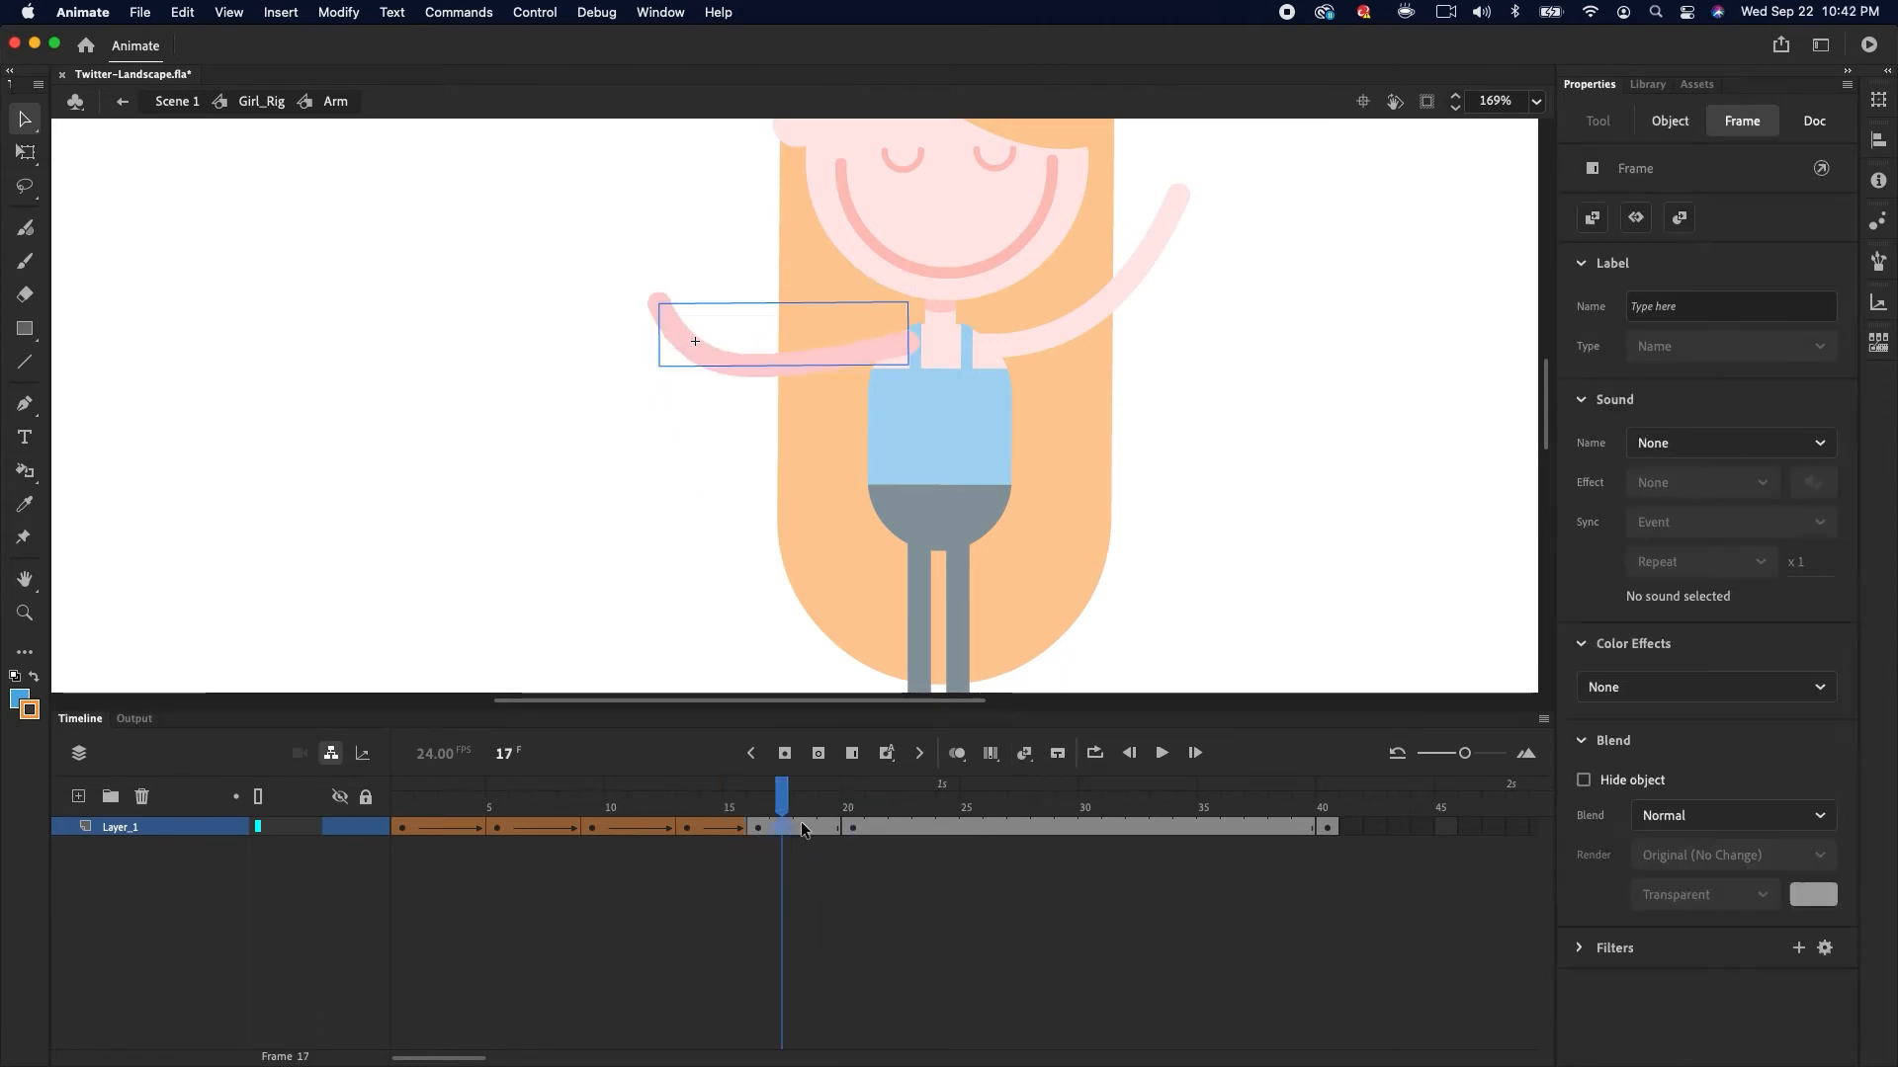
{"action": "left_click", "coordinate": [1025, 754]}
{"action": "left_click_drag", "start_coordinate": [782, 799], "coordinate": [847, 818]}
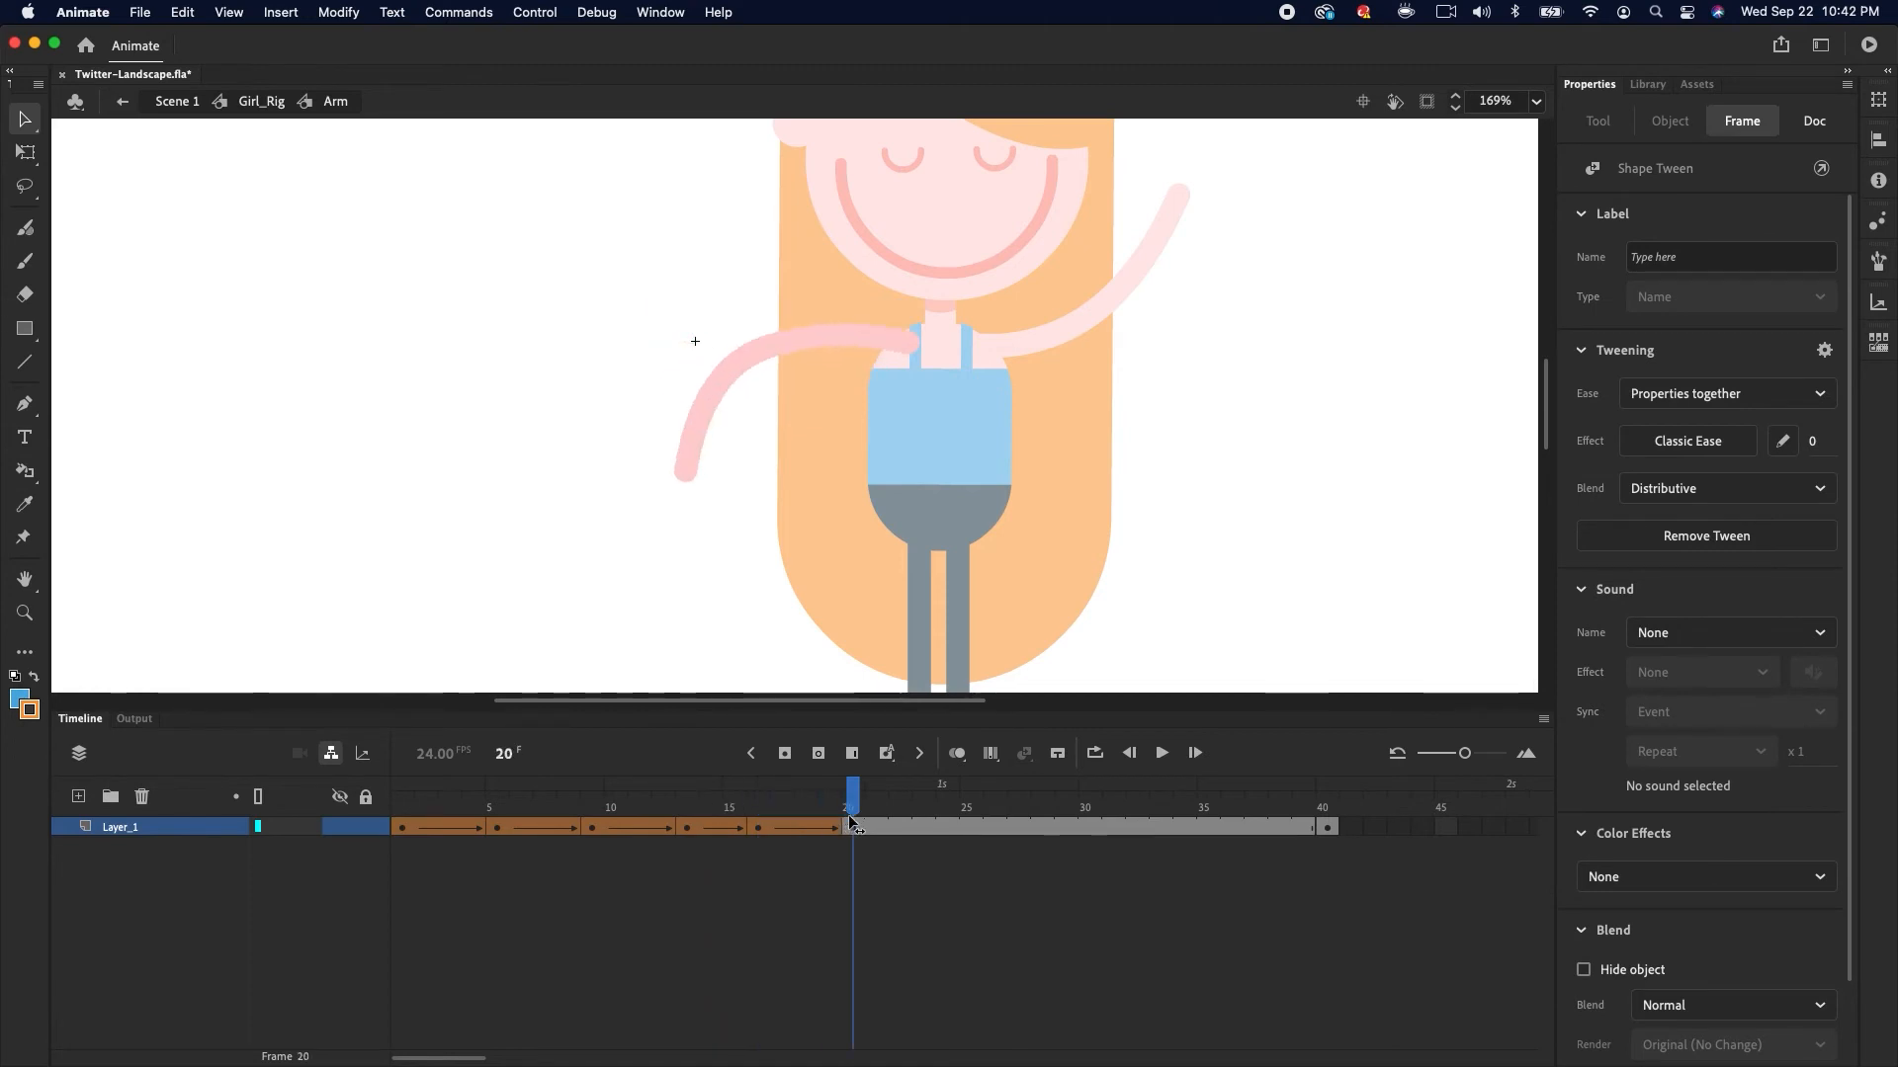
{"action": "left_click_drag", "start_coordinate": [400, 826], "coordinate": [899, 819]}
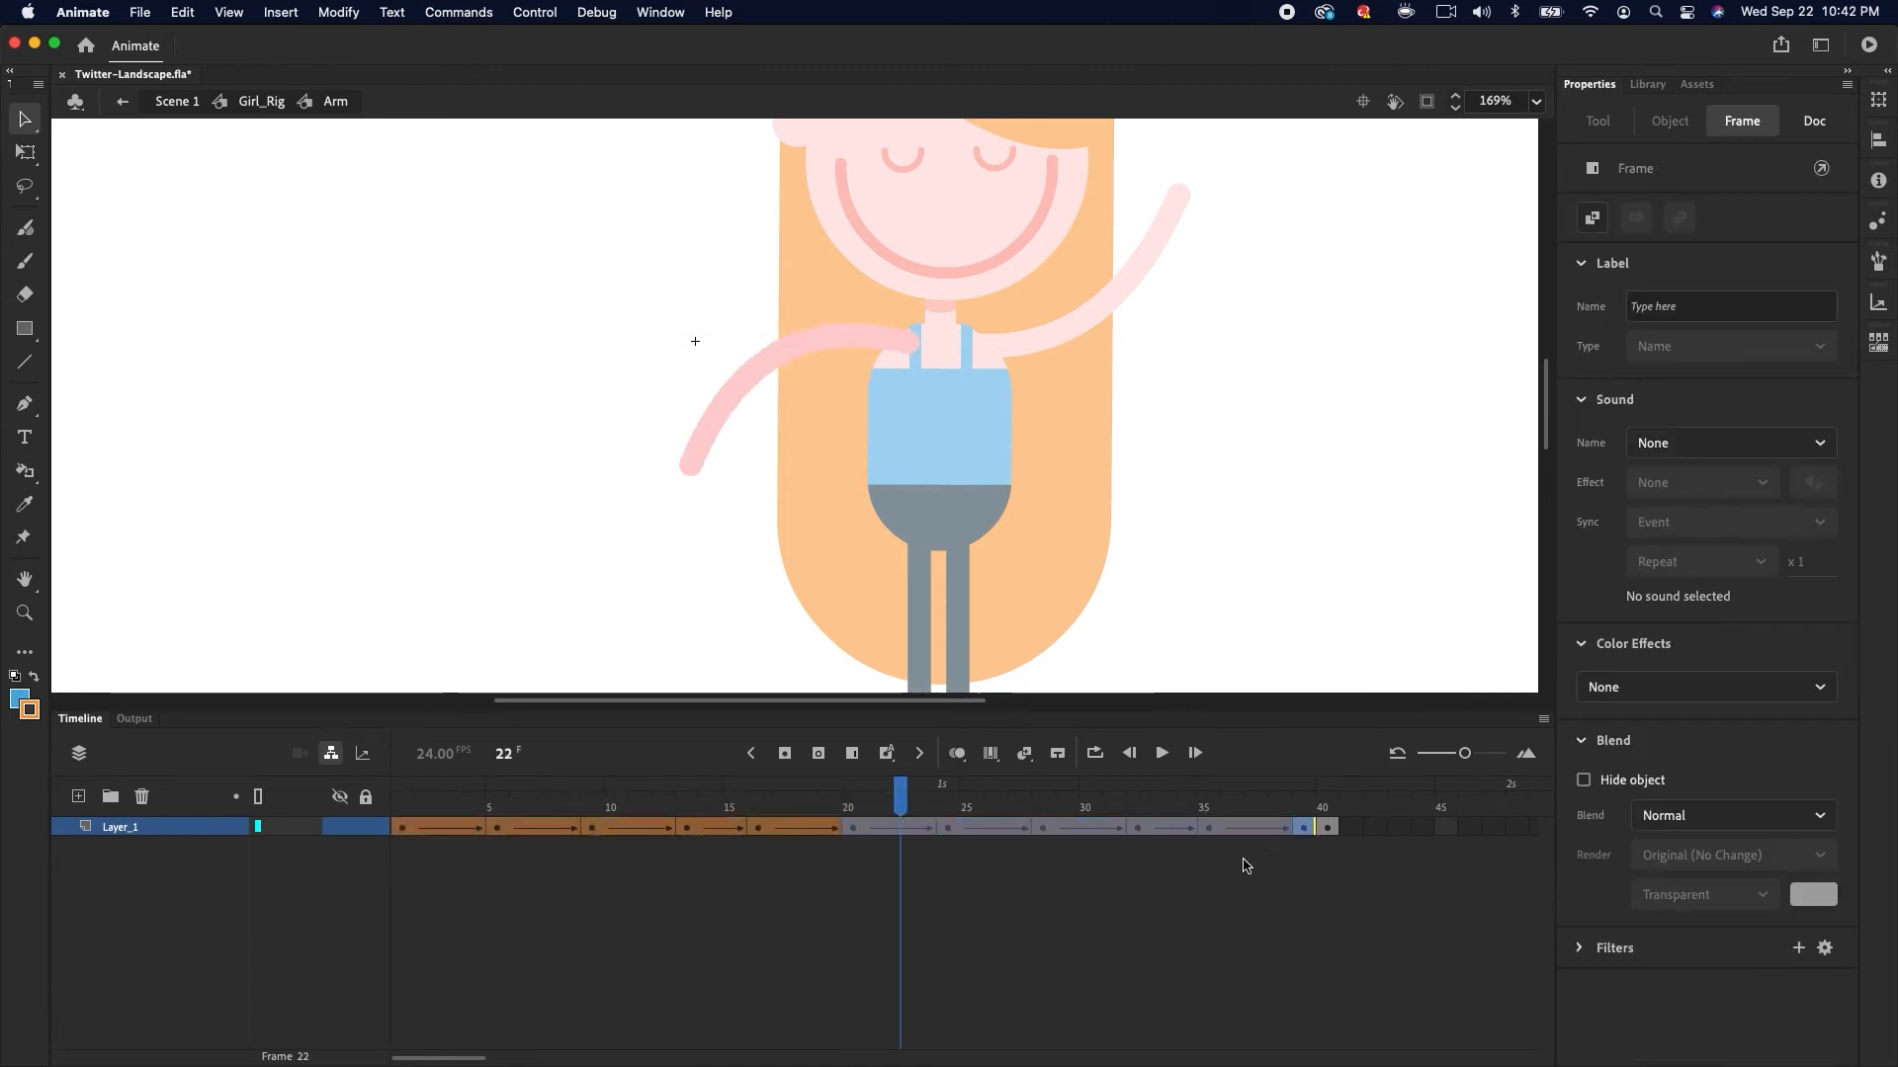
{"action": "left_click", "coordinate": [1301, 830]}
{"action": "left_click_drag", "start_coordinate": [1301, 831], "coordinate": [1320, 835]}
{"action": "left_click", "coordinate": [1208, 827]}
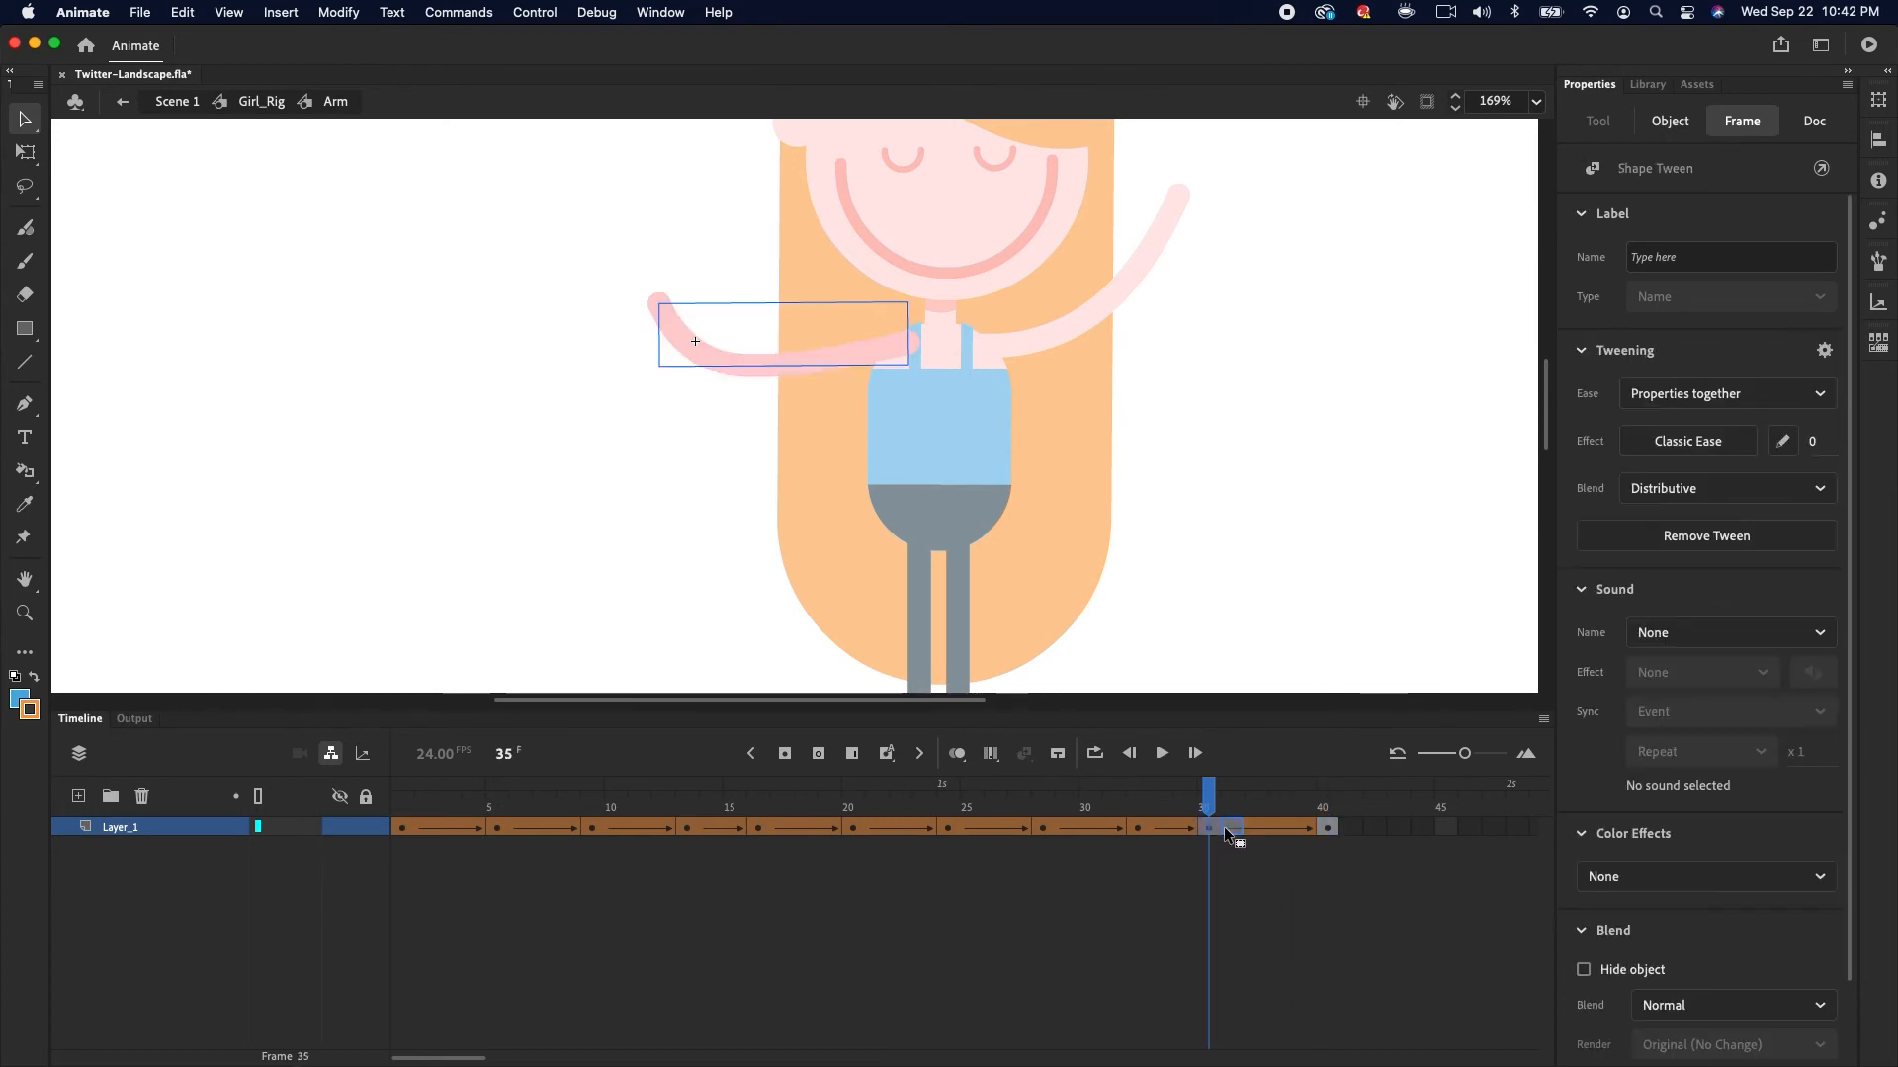
Play back the arm symbol's animation
{"action": "left_click", "coordinate": [550, 820]}
{"action": "key", "text": "Return"}
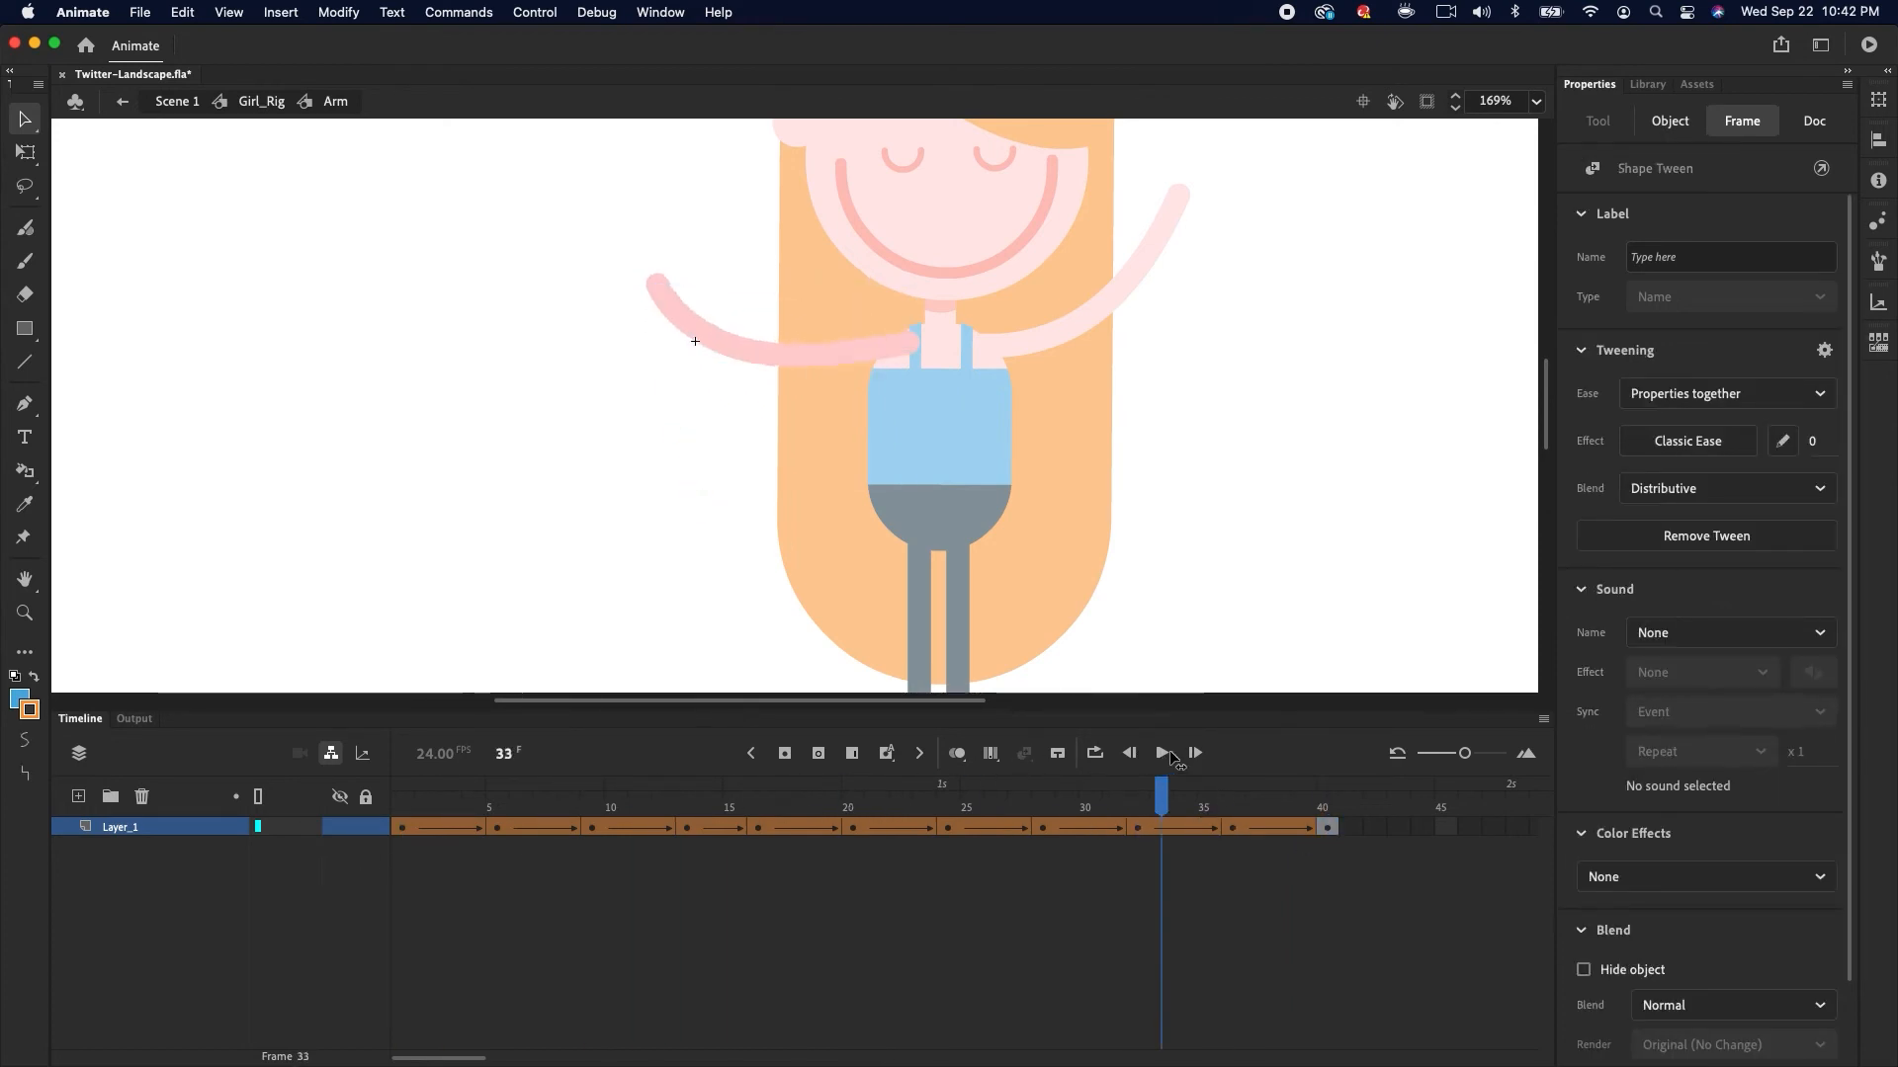
Return to Girl_Rig and set the Arm instance to play its graphic in loop
{"action": "left_click", "coordinate": [263, 101]}
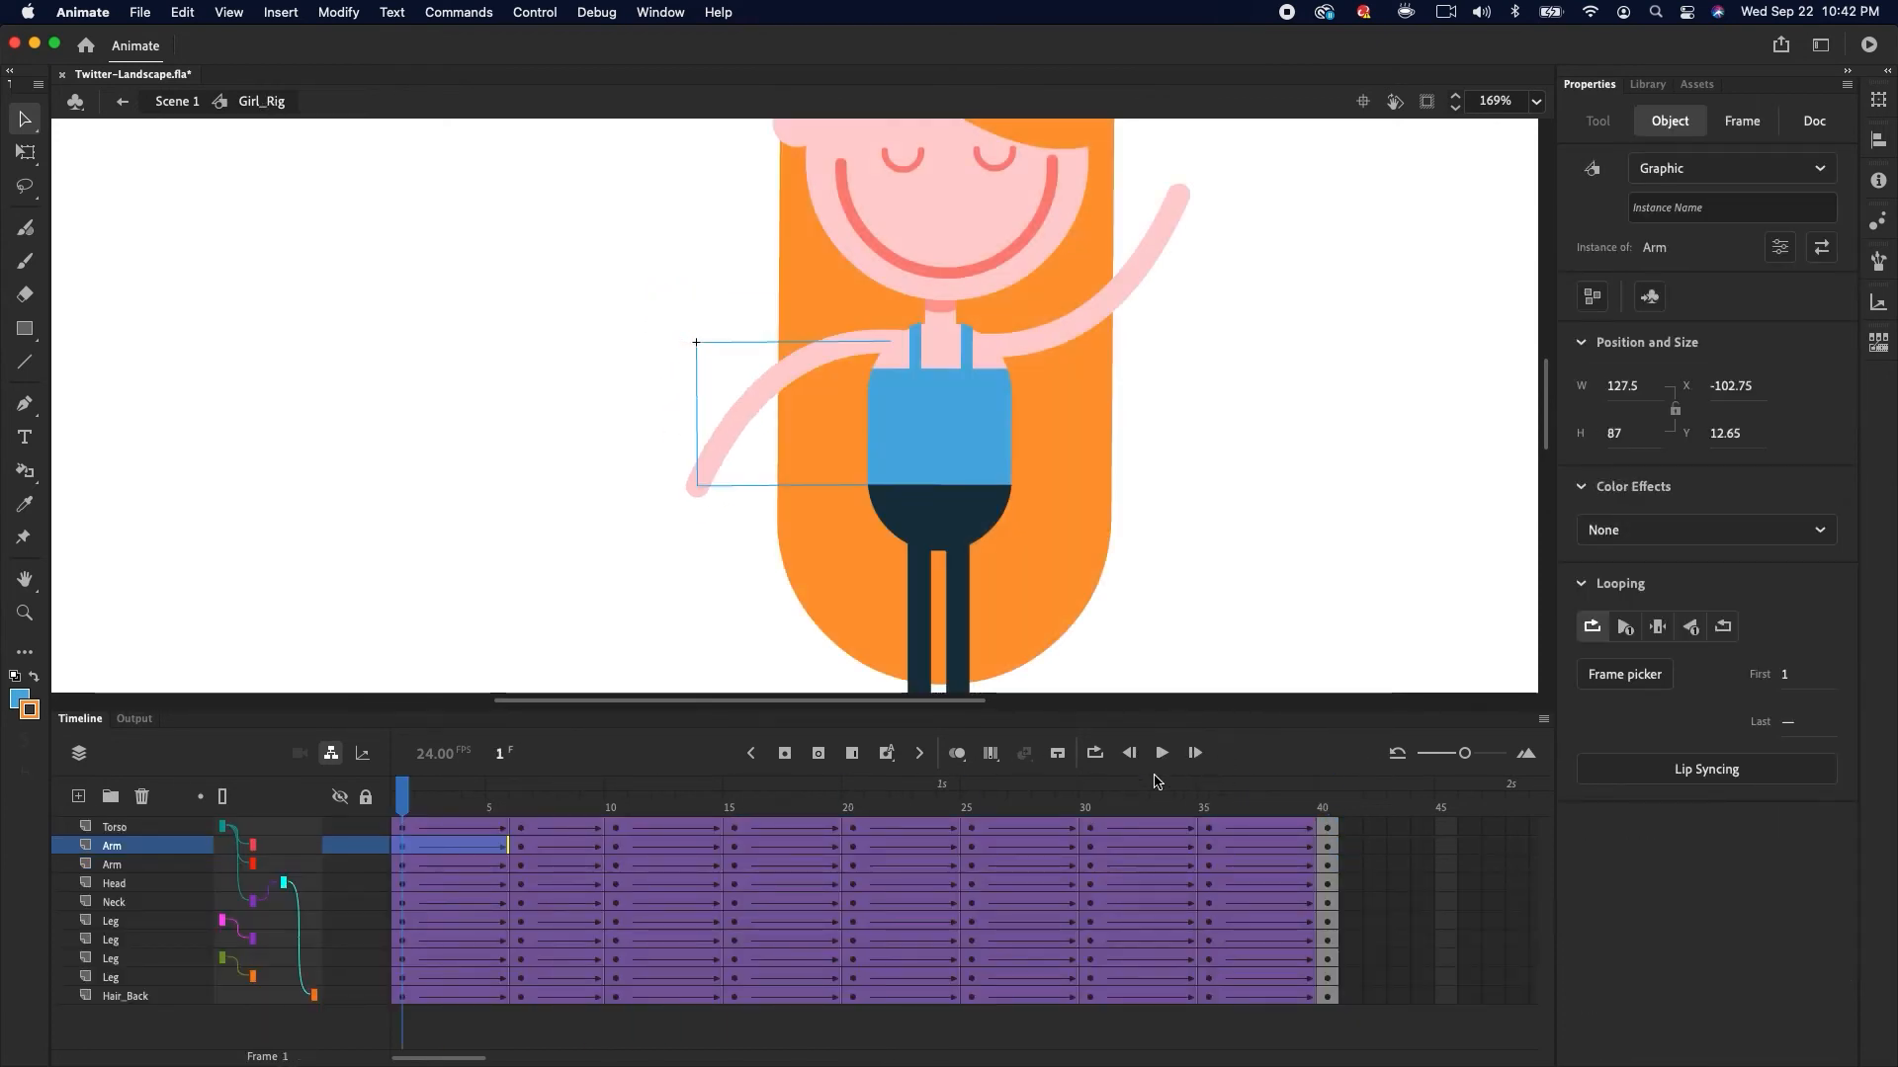
{"action": "mouse_move", "coordinate": [430, 795]}
{"action": "left_mouse_down"}
{"action": "mouse_move", "coordinate": [905, 773]}
{"action": "mouse_move", "coordinate": [403, 785]}
{"action": "left_mouse_up"}
{"action": "left_click", "coordinate": [773, 447]}
{"action": "left_click", "coordinate": [751, 399]}
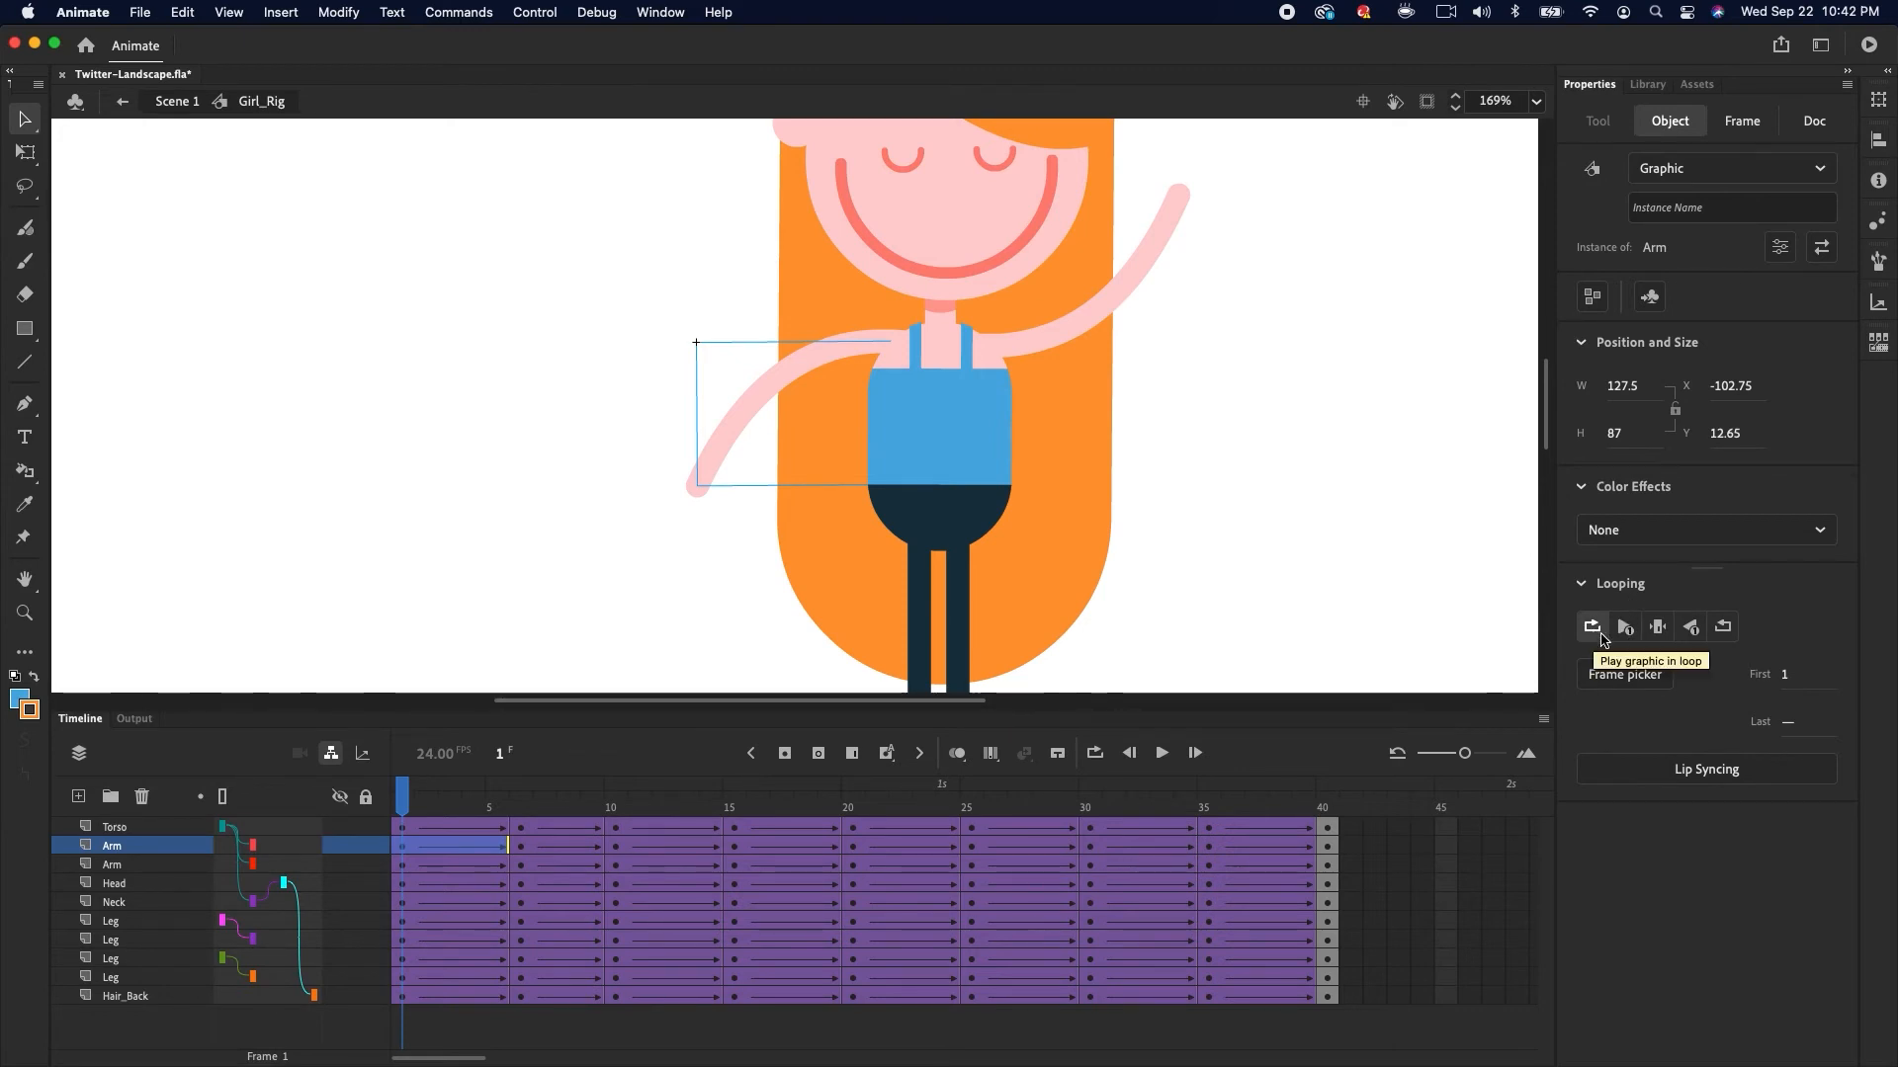
Hide and lock all layers except the first Arm layer
{"action": "left_click", "coordinate": [366, 798]}
{"action": "left_click", "coordinate": [340, 798]}
{"action": "left_click", "coordinate": [340, 845]}
{"action": "left_click", "coordinate": [365, 845]}
Check the looping setting of the arm instance on its keyframes at frames 1, 5 and 10
{"action": "left_click", "coordinate": [399, 843]}
{"action": "left_click", "coordinate": [453, 803]}
{"action": "left_click_drag", "start_coordinate": [453, 802], "coordinate": [403, 803]}
{"action": "left_click", "coordinate": [784, 383]}
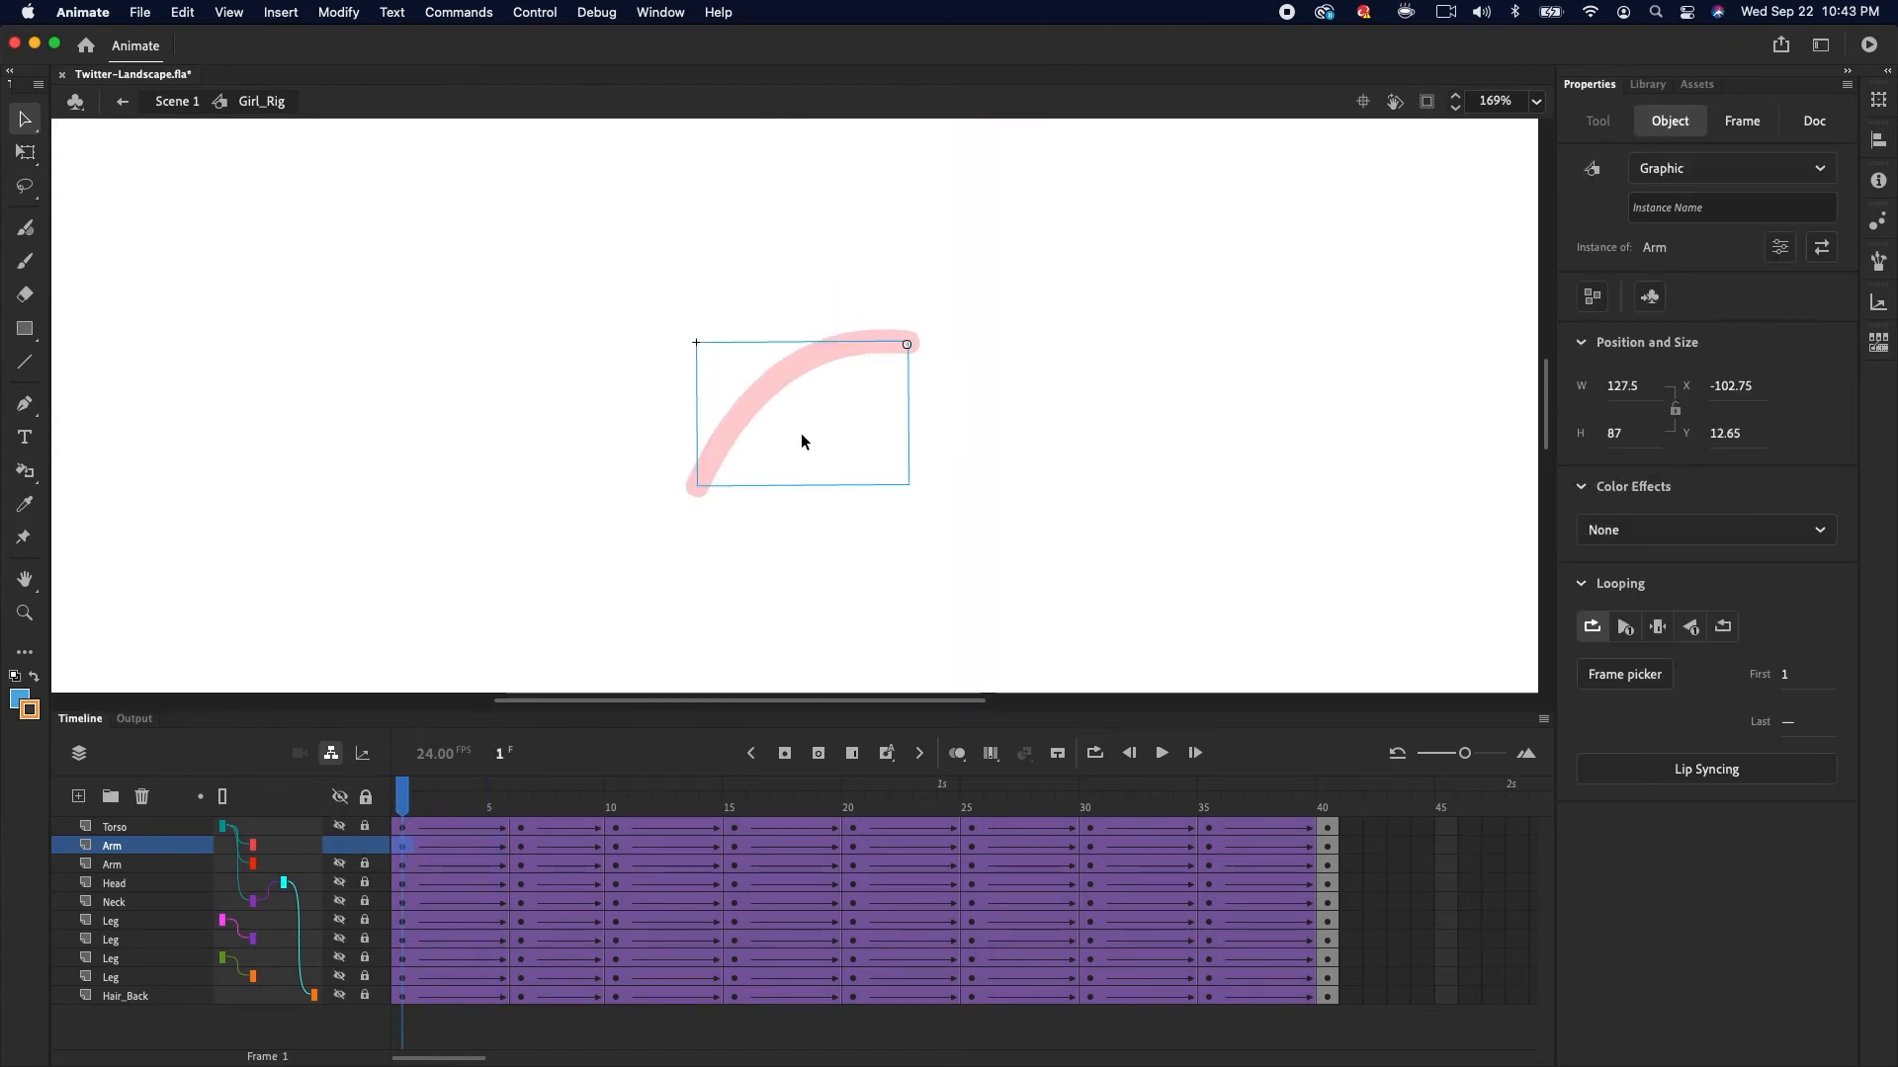
{"action": "left_click", "coordinate": [520, 846]}
{"action": "left_click", "coordinate": [821, 347]}
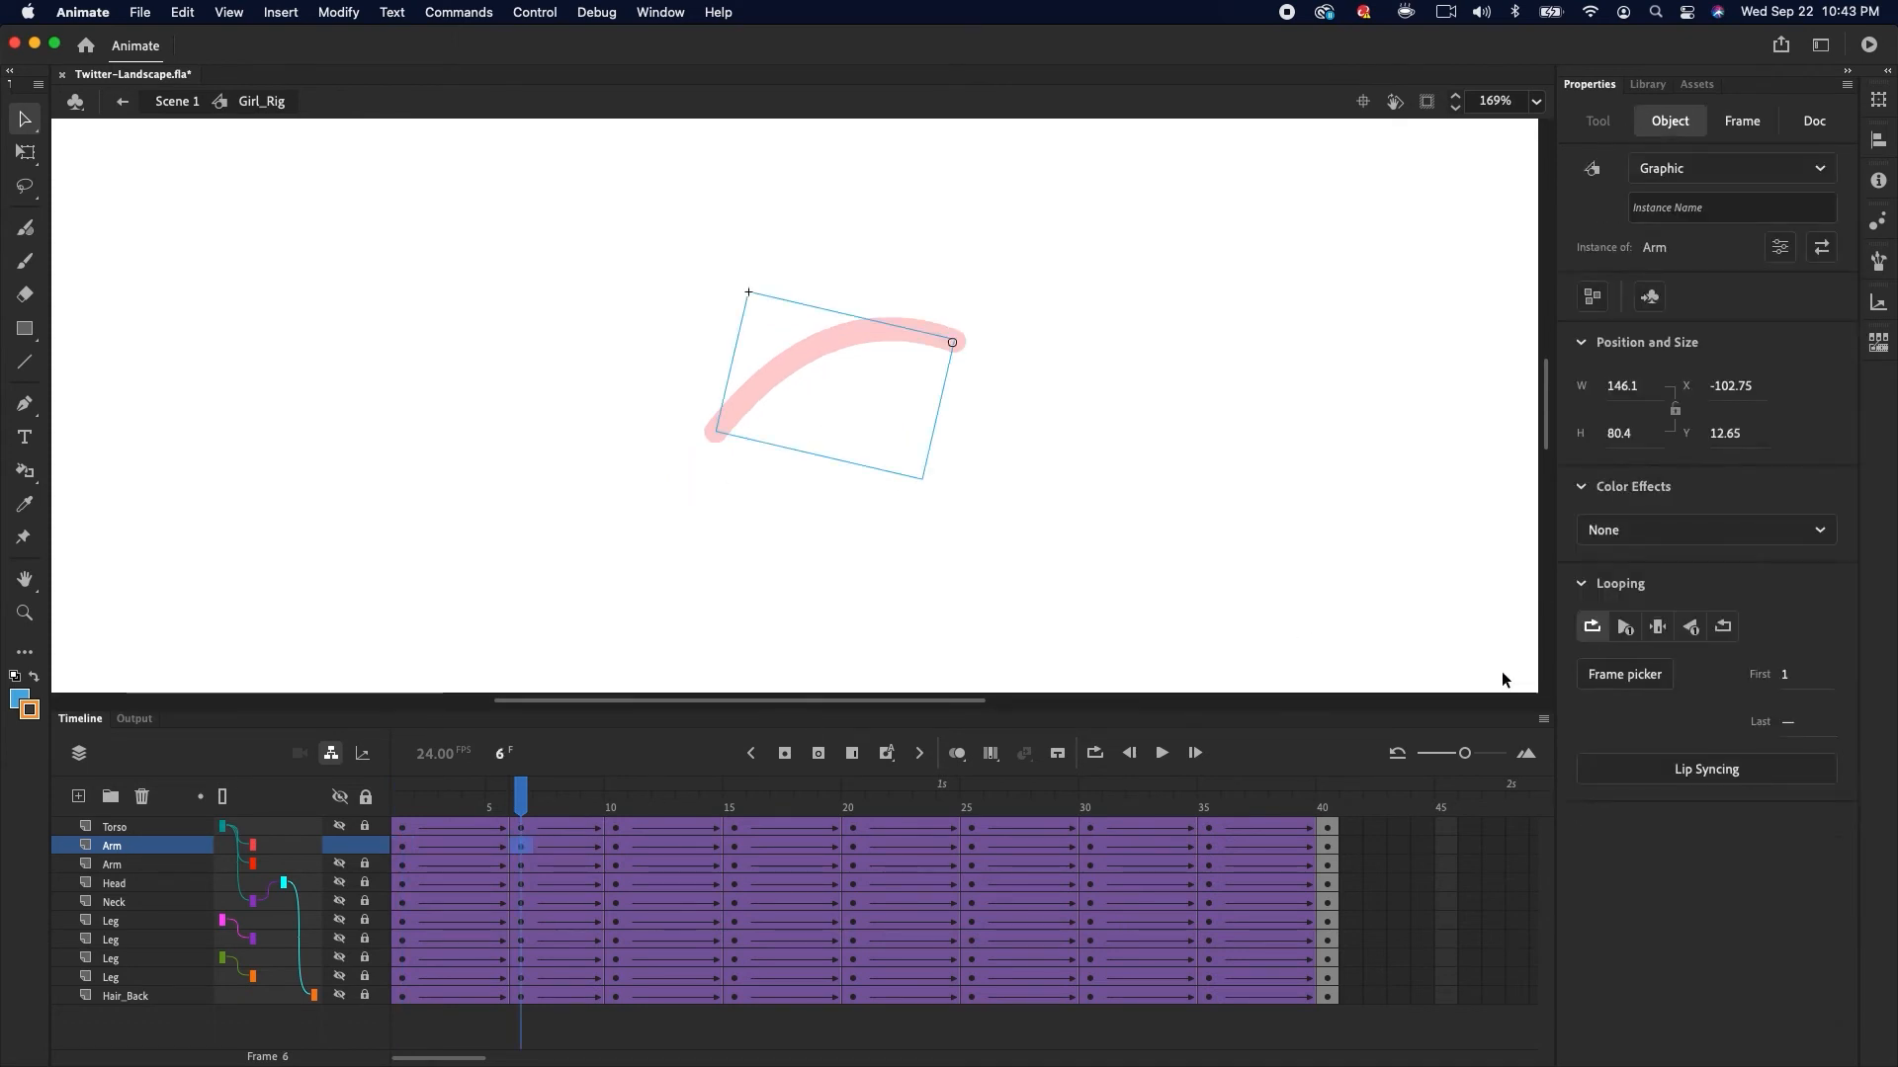
{"action": "left_click", "coordinate": [614, 846]}
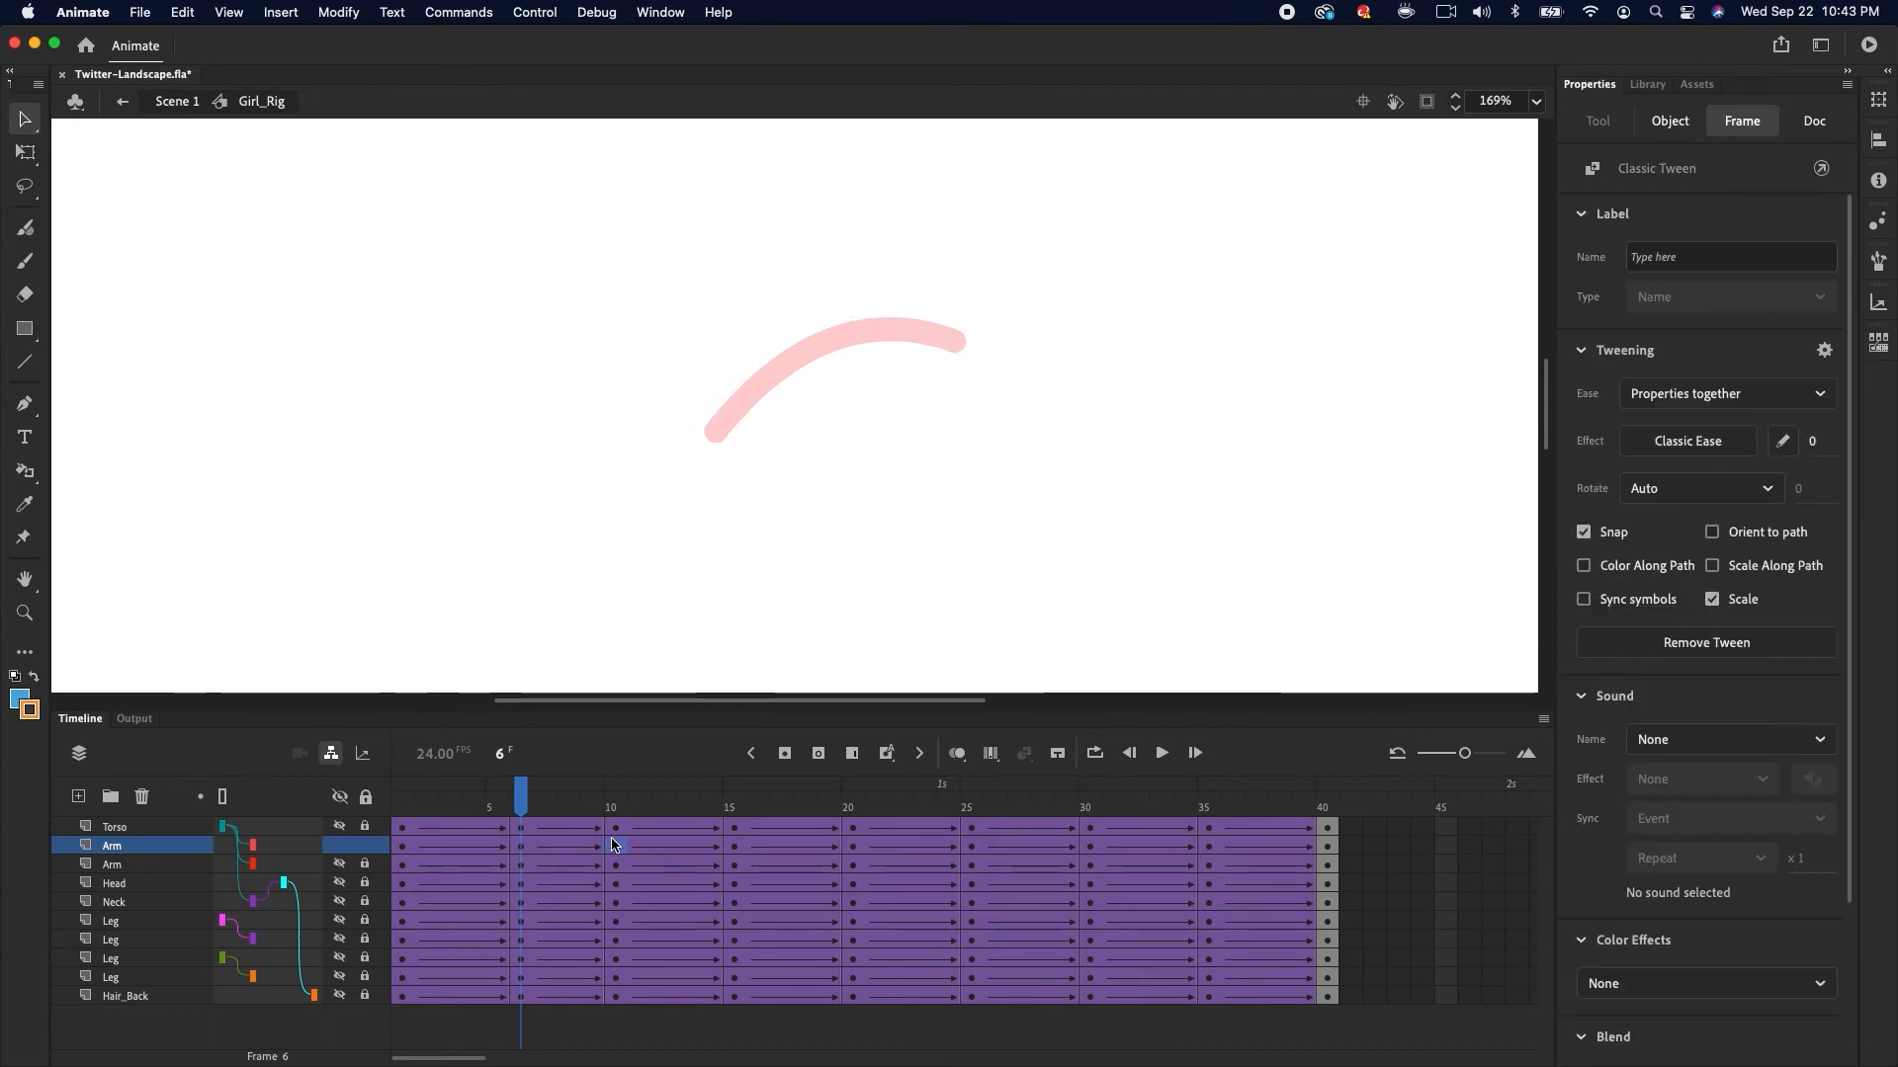
{"action": "left_click", "coordinate": [791, 386]}
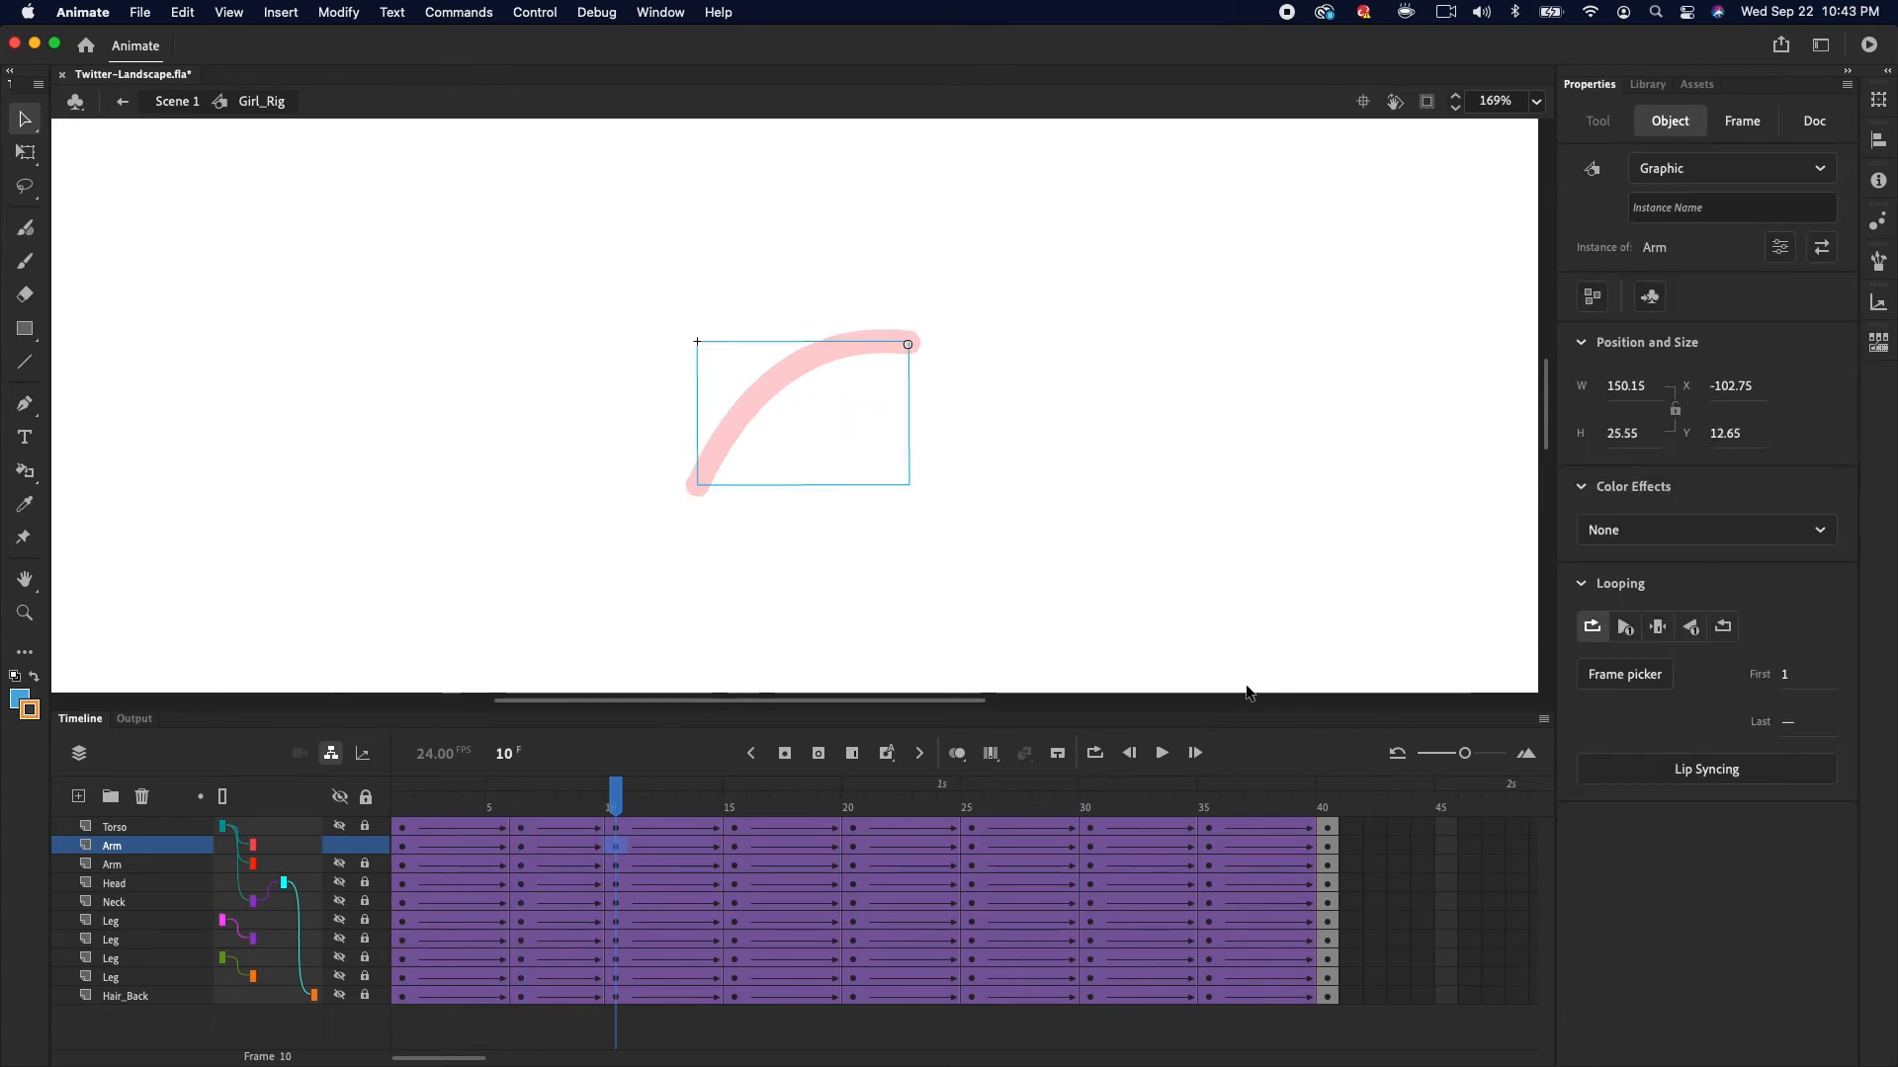
Reapply classic tweens across frames 1 to 40 of the Arm layer and enable Sync symbols
{"action": "left_click_drag", "start_coordinate": [402, 846], "coordinate": [1233, 846]}
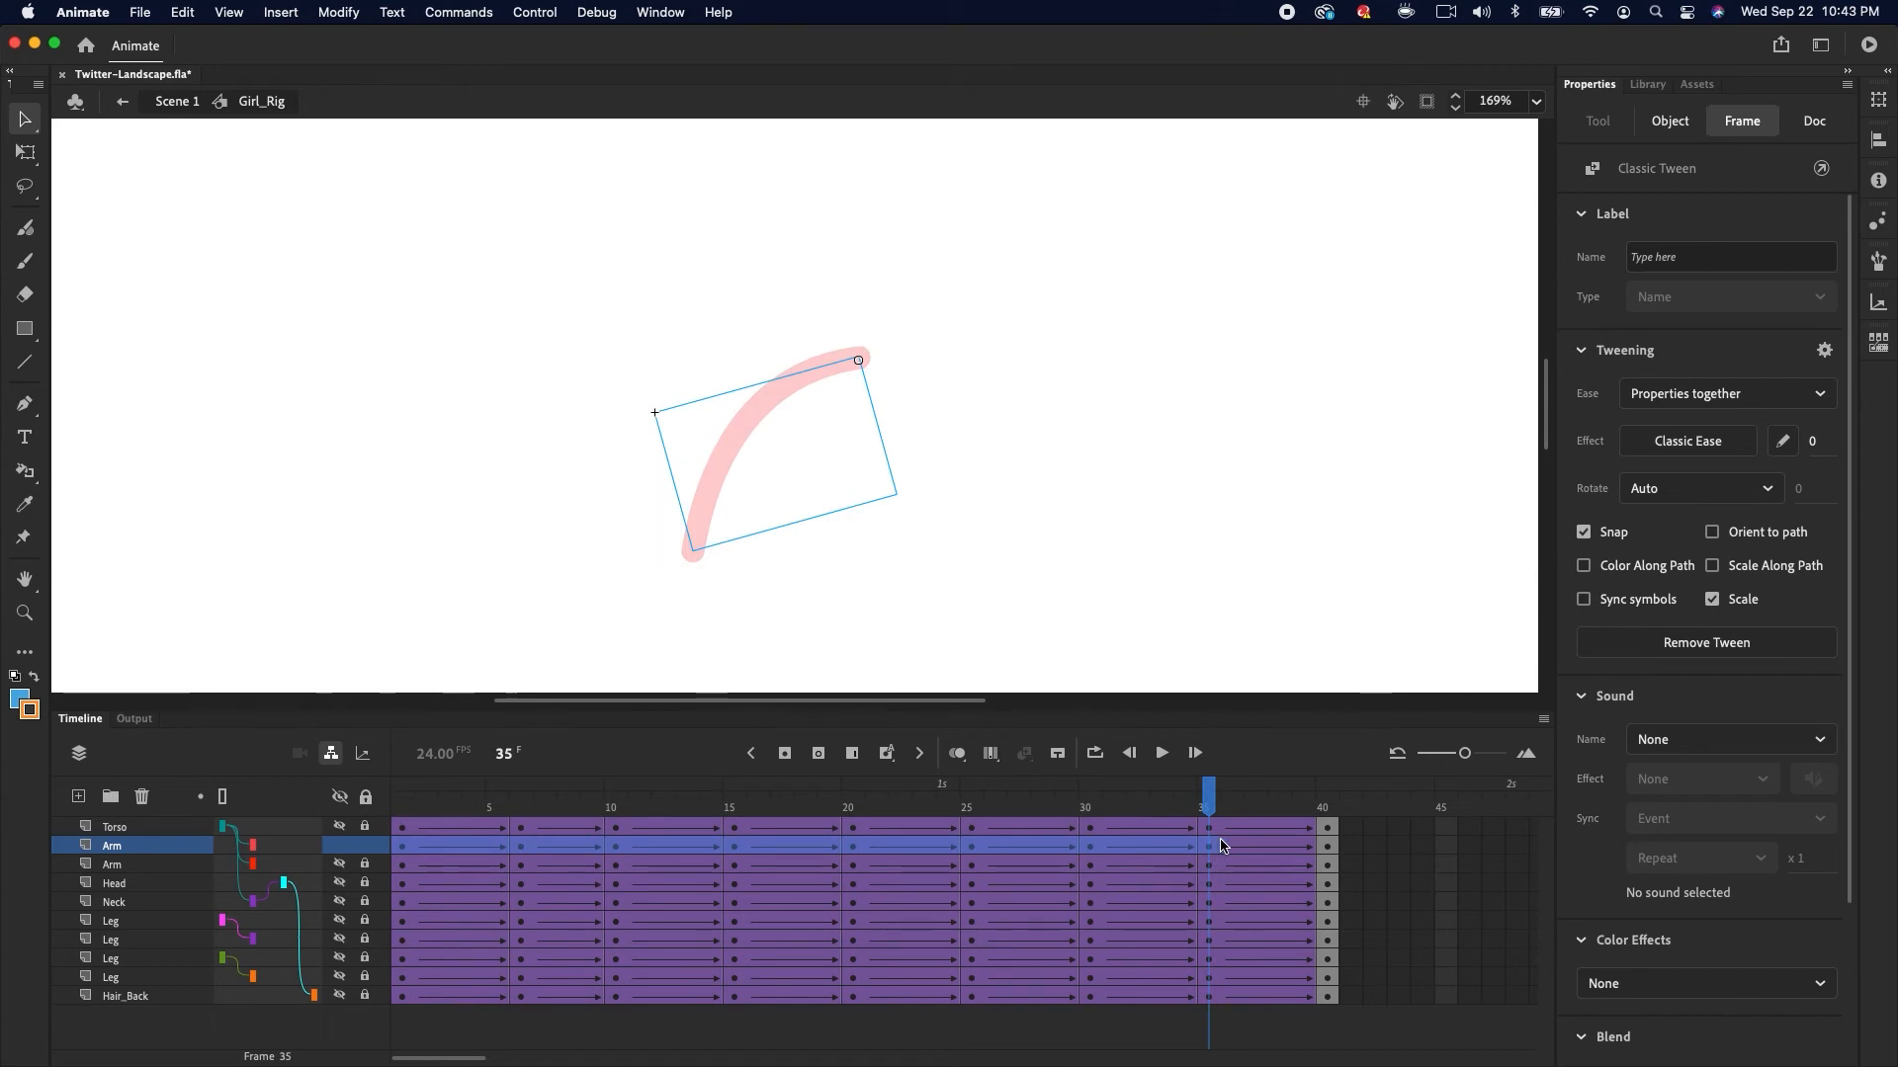
{"action": "left_click", "coordinate": [1326, 846]}
{"action": "left_click", "coordinate": [1023, 753]}
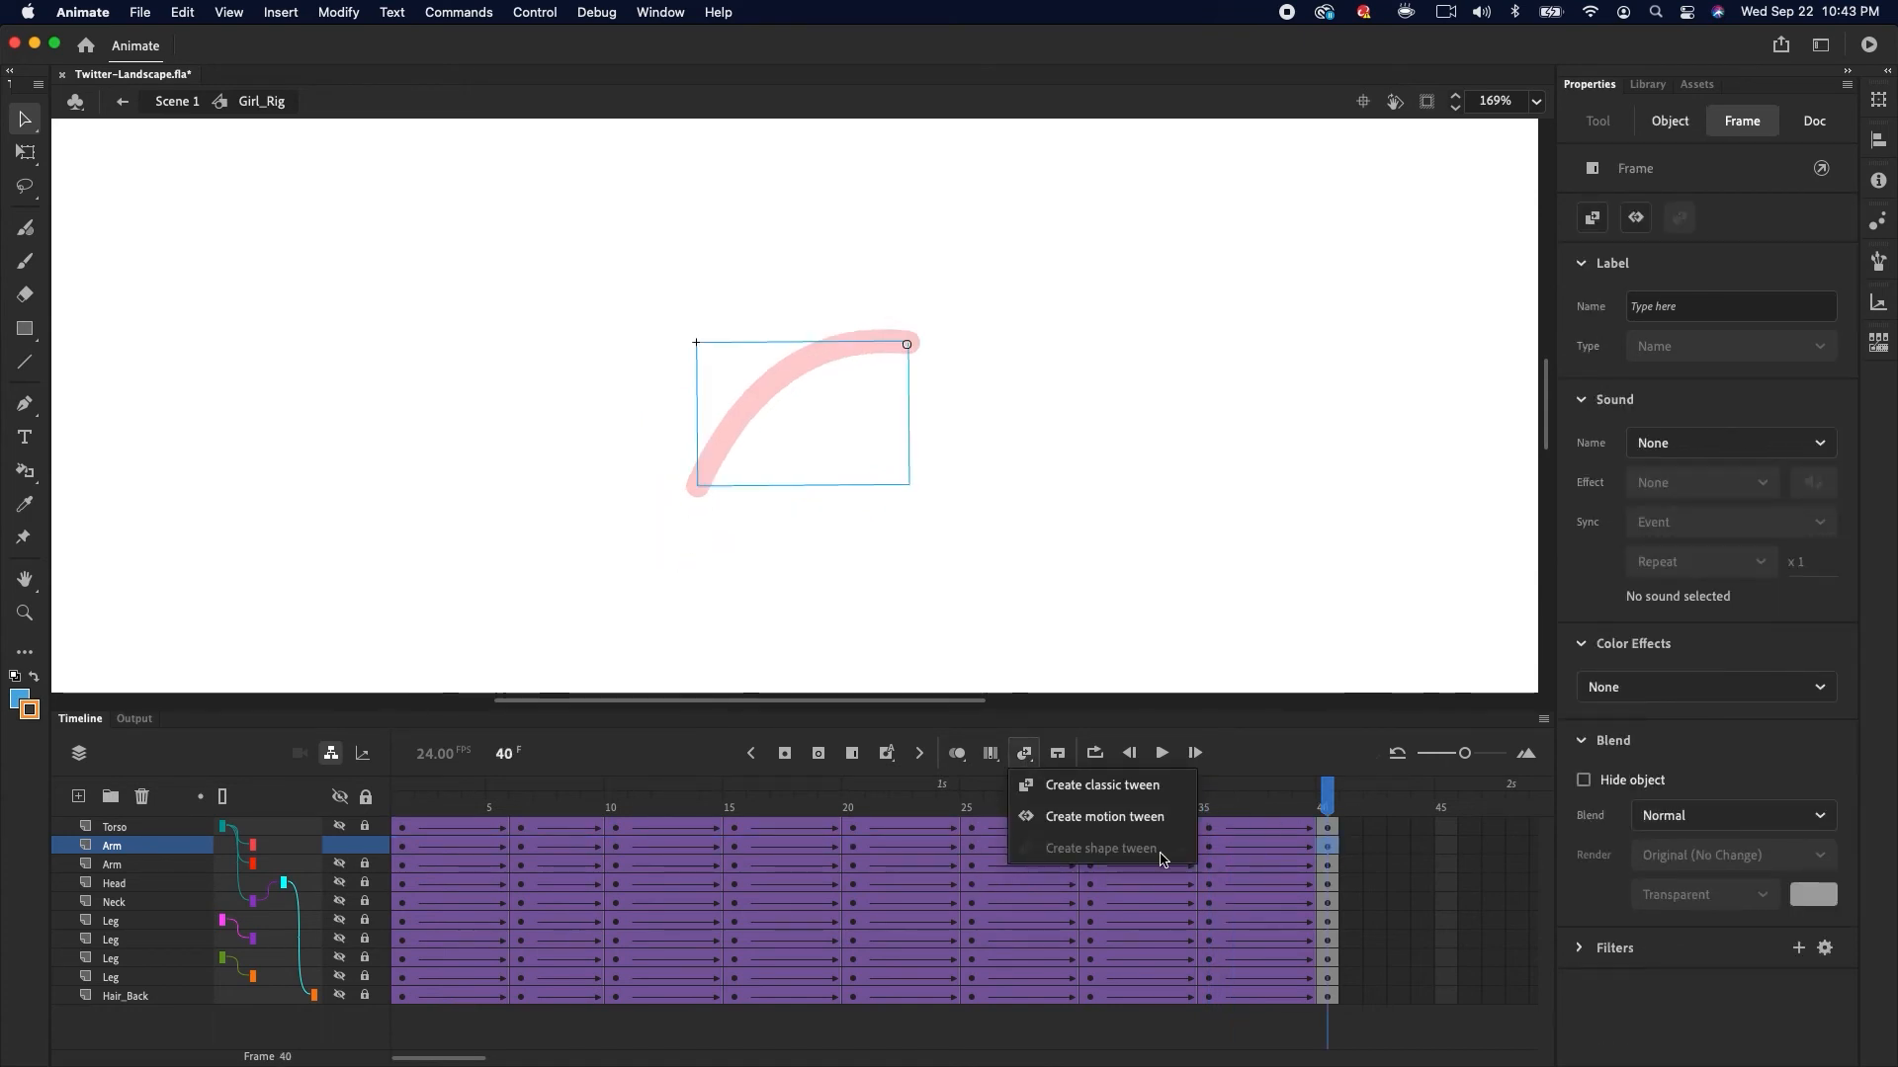
{"action": "left_click", "coordinate": [1127, 787]}
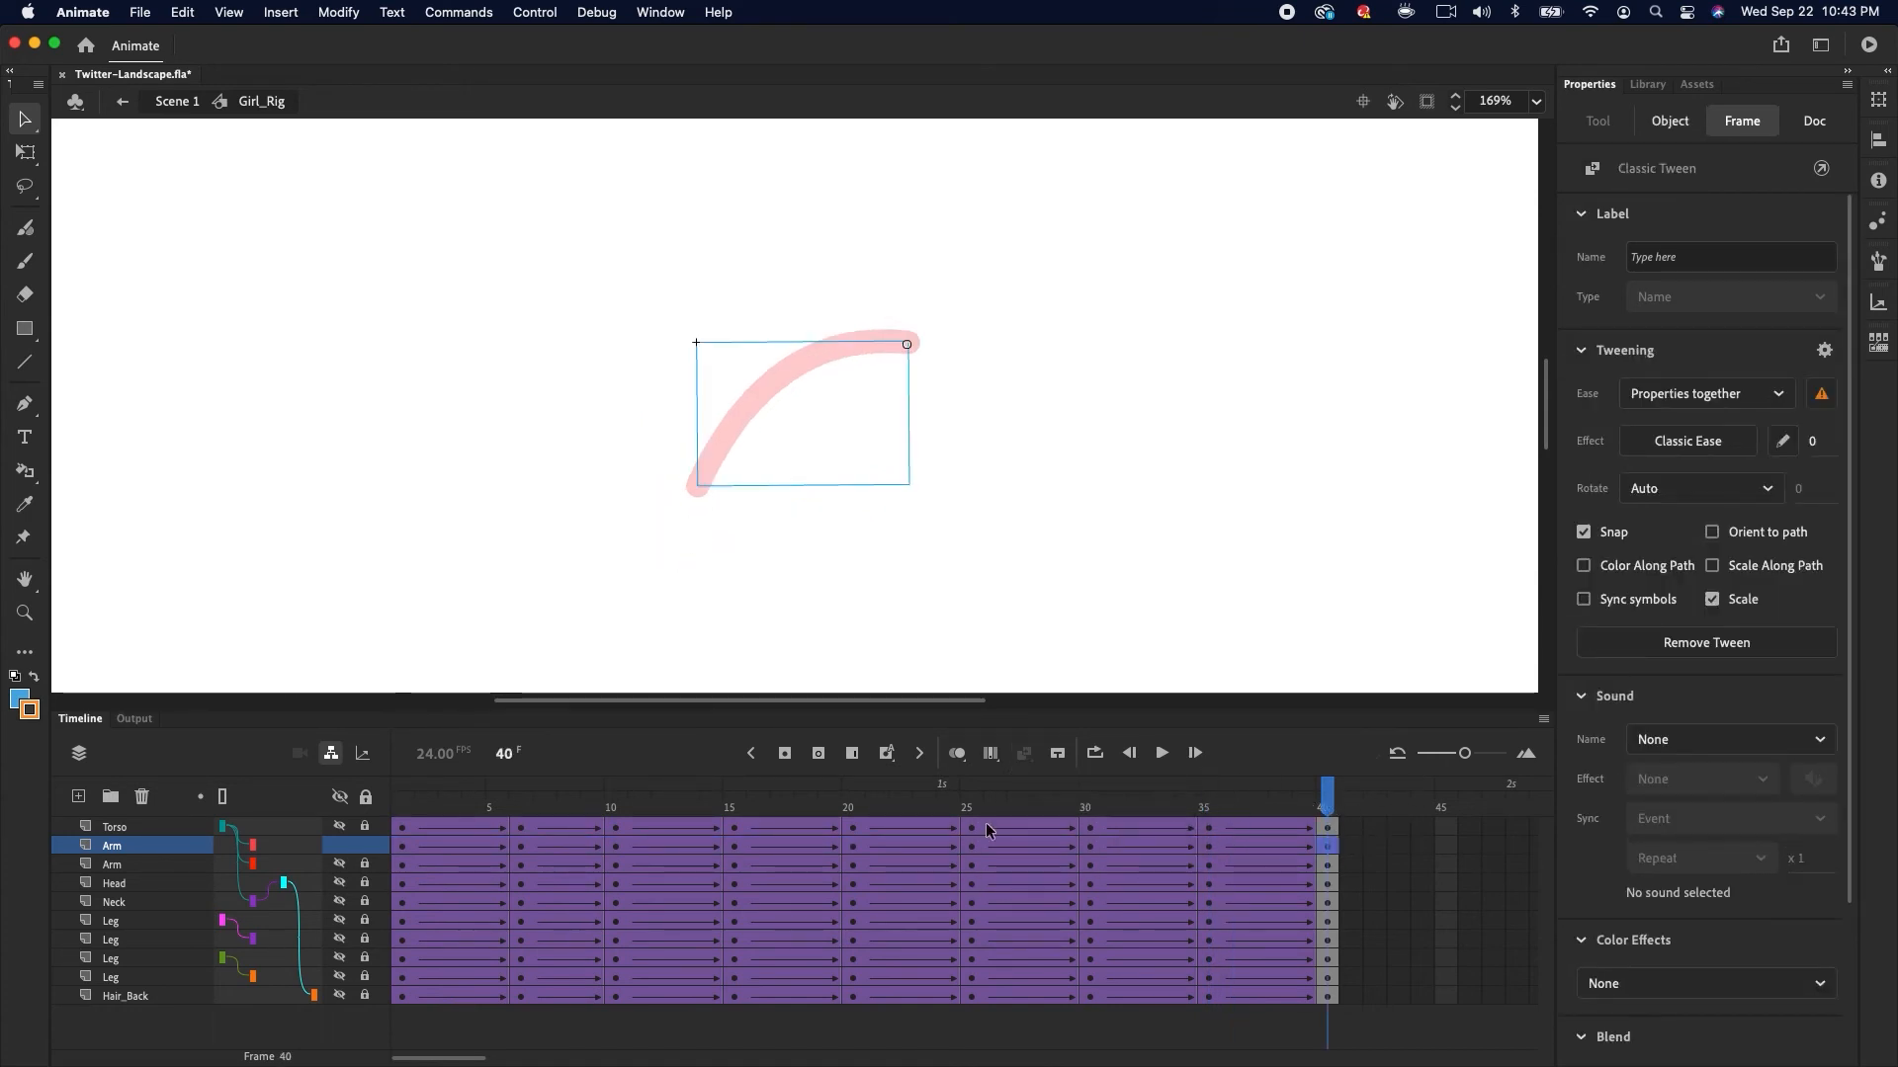
{"action": "left_click_drag", "start_coordinate": [413, 855], "coordinate": [1324, 846]}
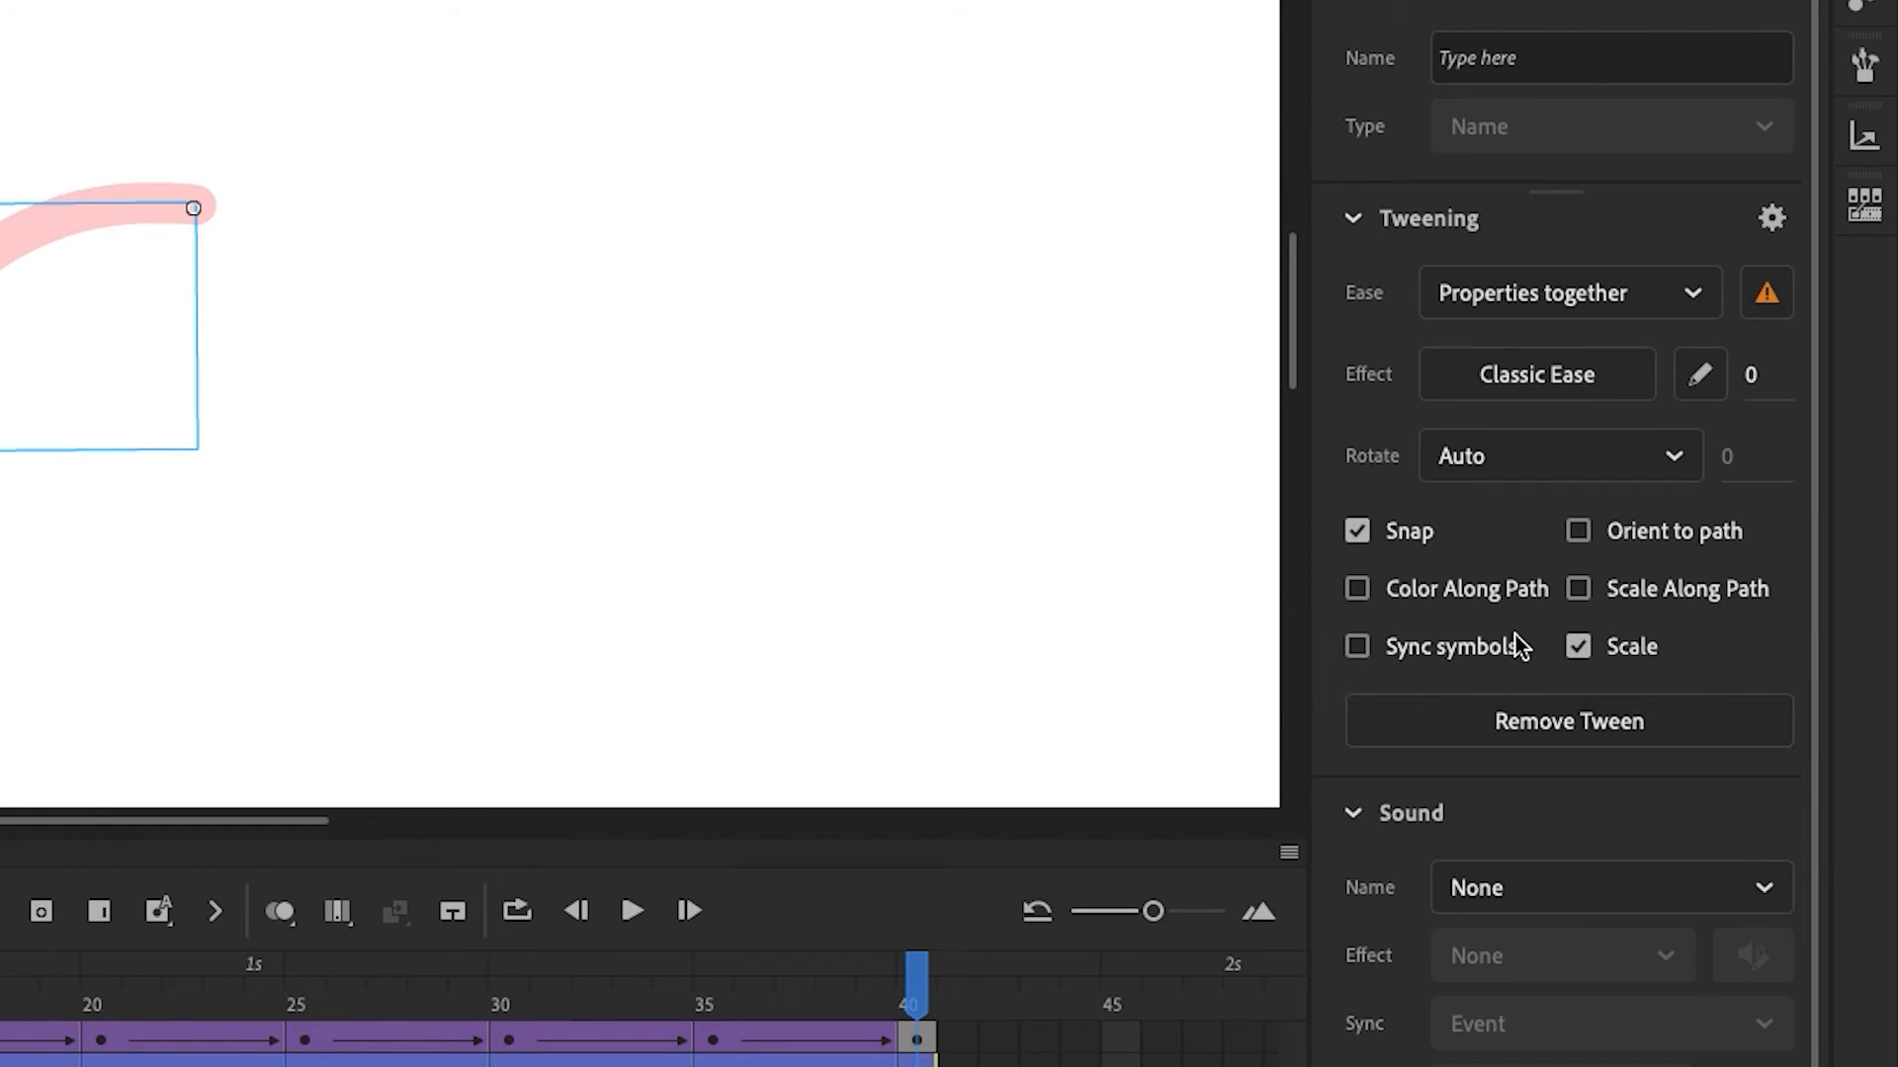
{"action": "left_click", "coordinate": [1356, 645]}
Unhide all layers and play back the rig animation
{"action": "left_click_drag", "start_coordinate": [420, 807], "coordinate": [1327, 797]}
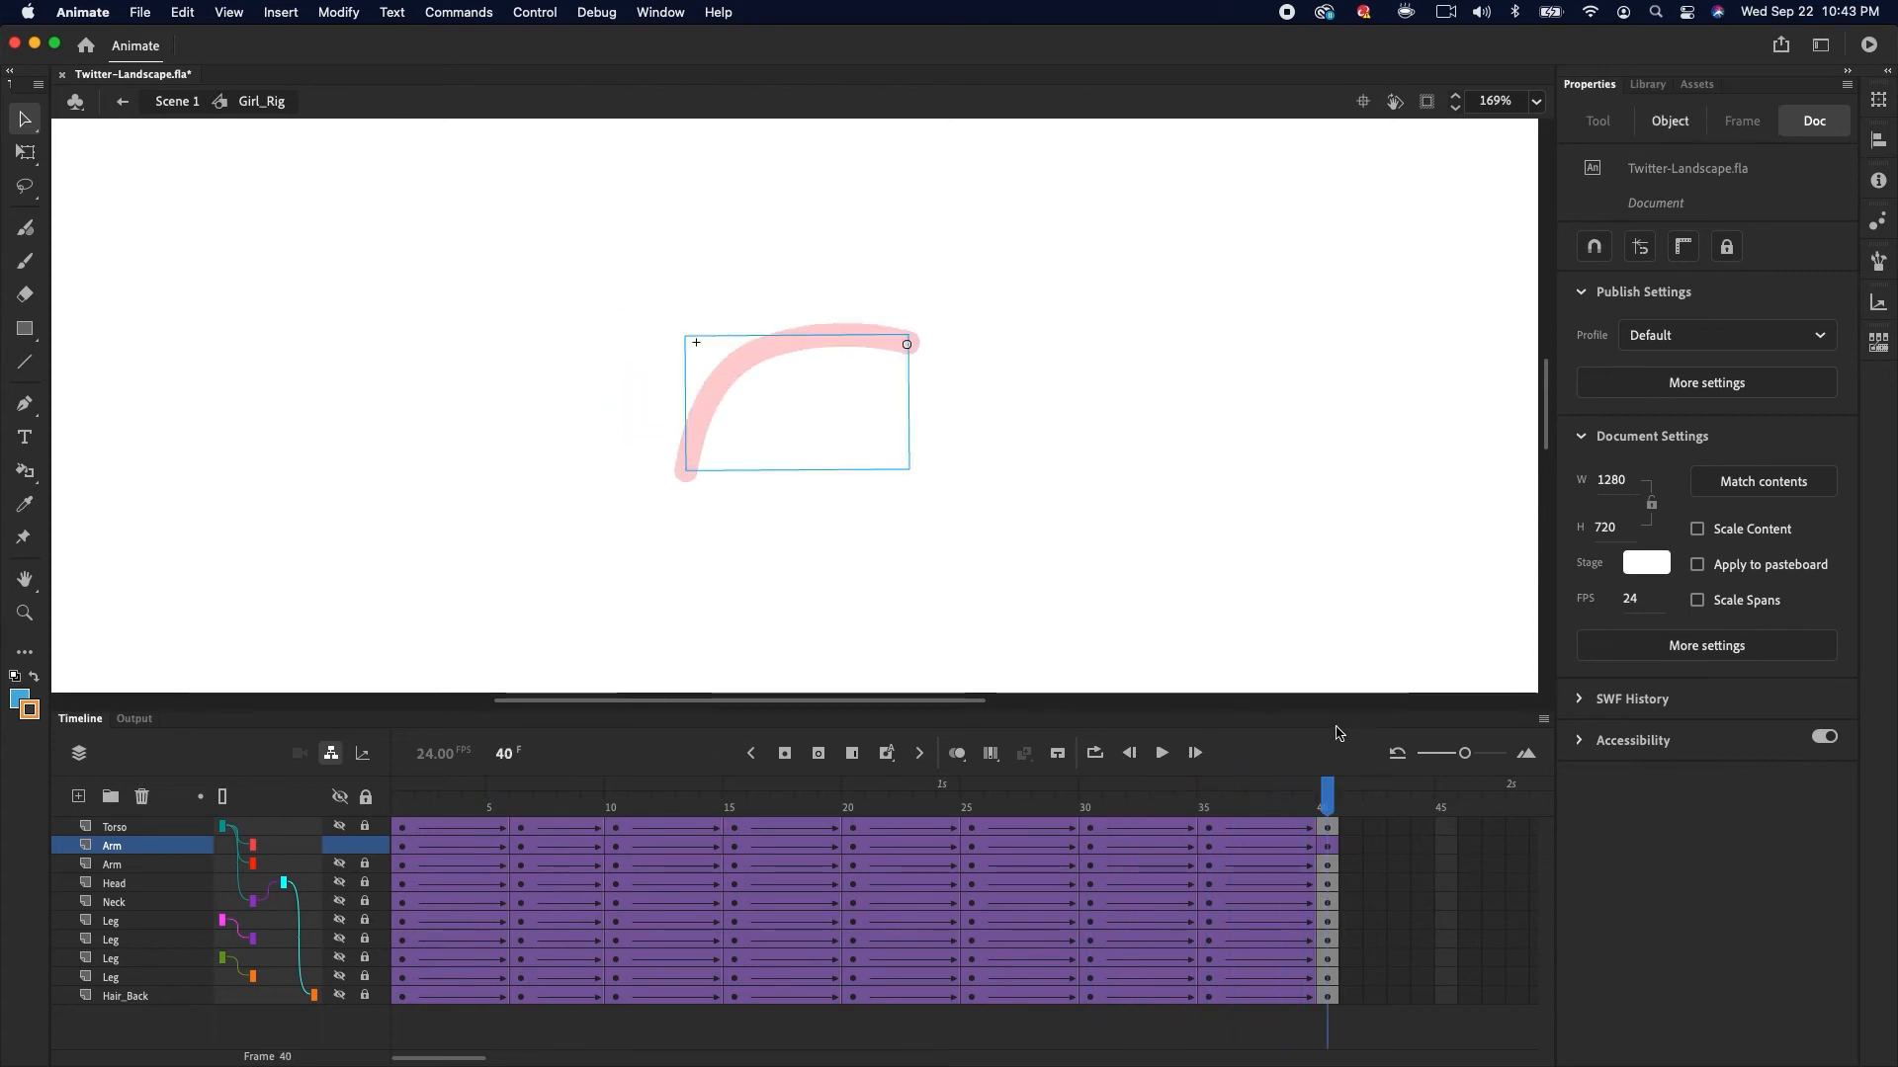
{"action": "left_click", "coordinate": [339, 797]}
{"action": "key", "text": "Return"}
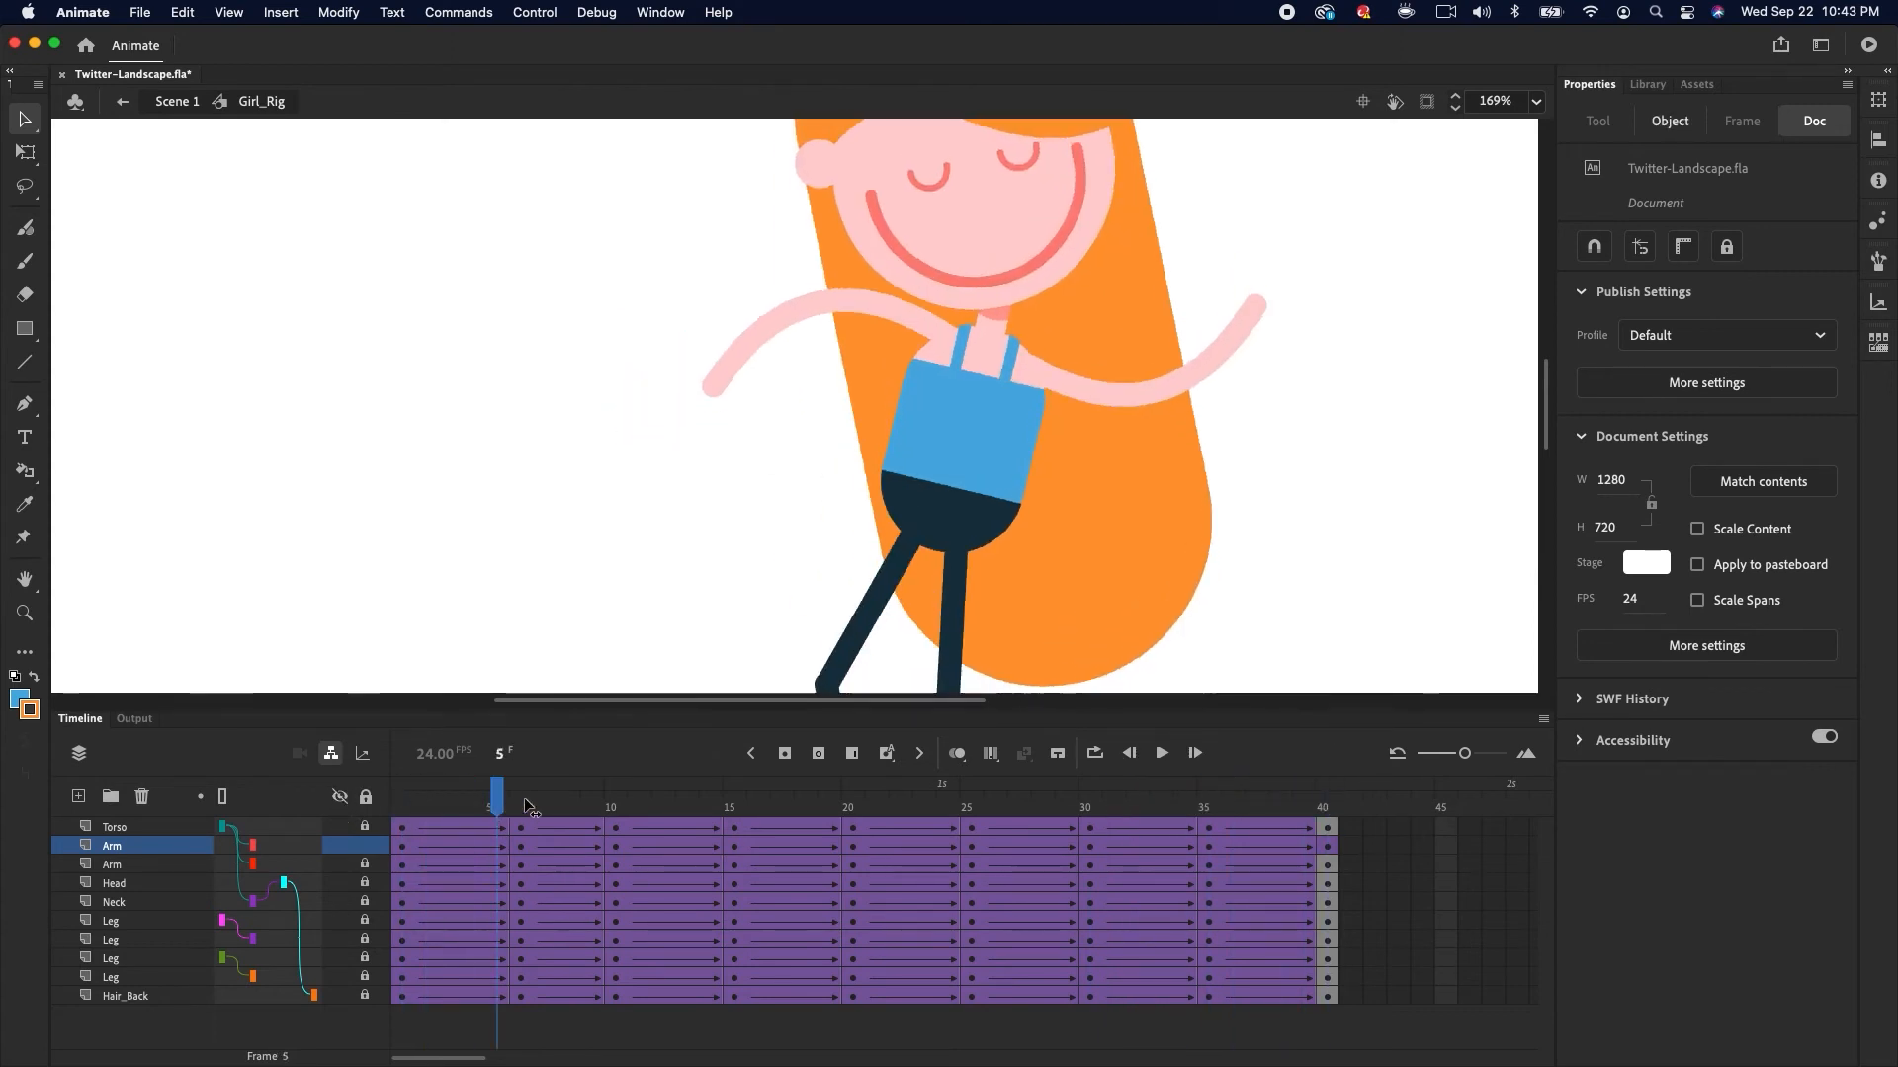
{"action": "left_click_drag", "start_coordinate": [1137, 746], "coordinate": [400, 771]}
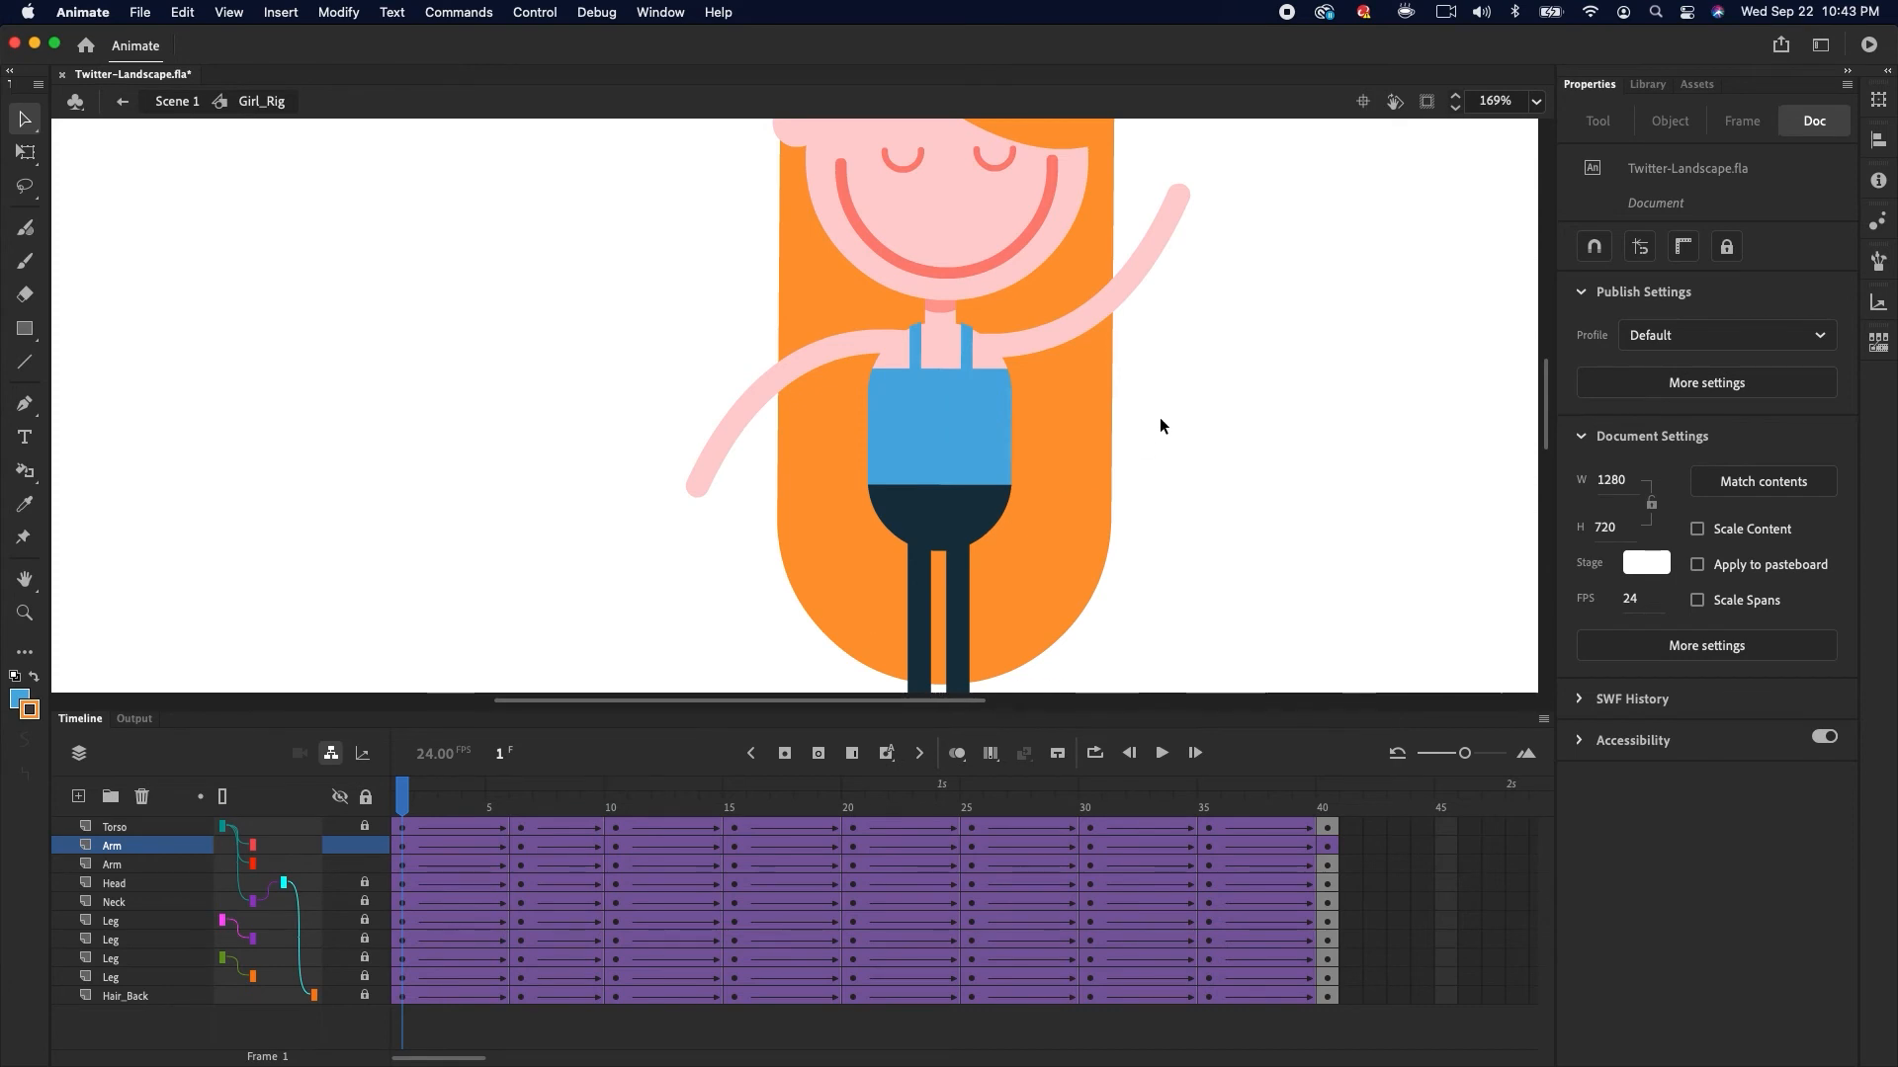
Select all tweens of the other Arm layer and enable Sync symbols
{"action": "left_click", "coordinate": [1128, 280]}
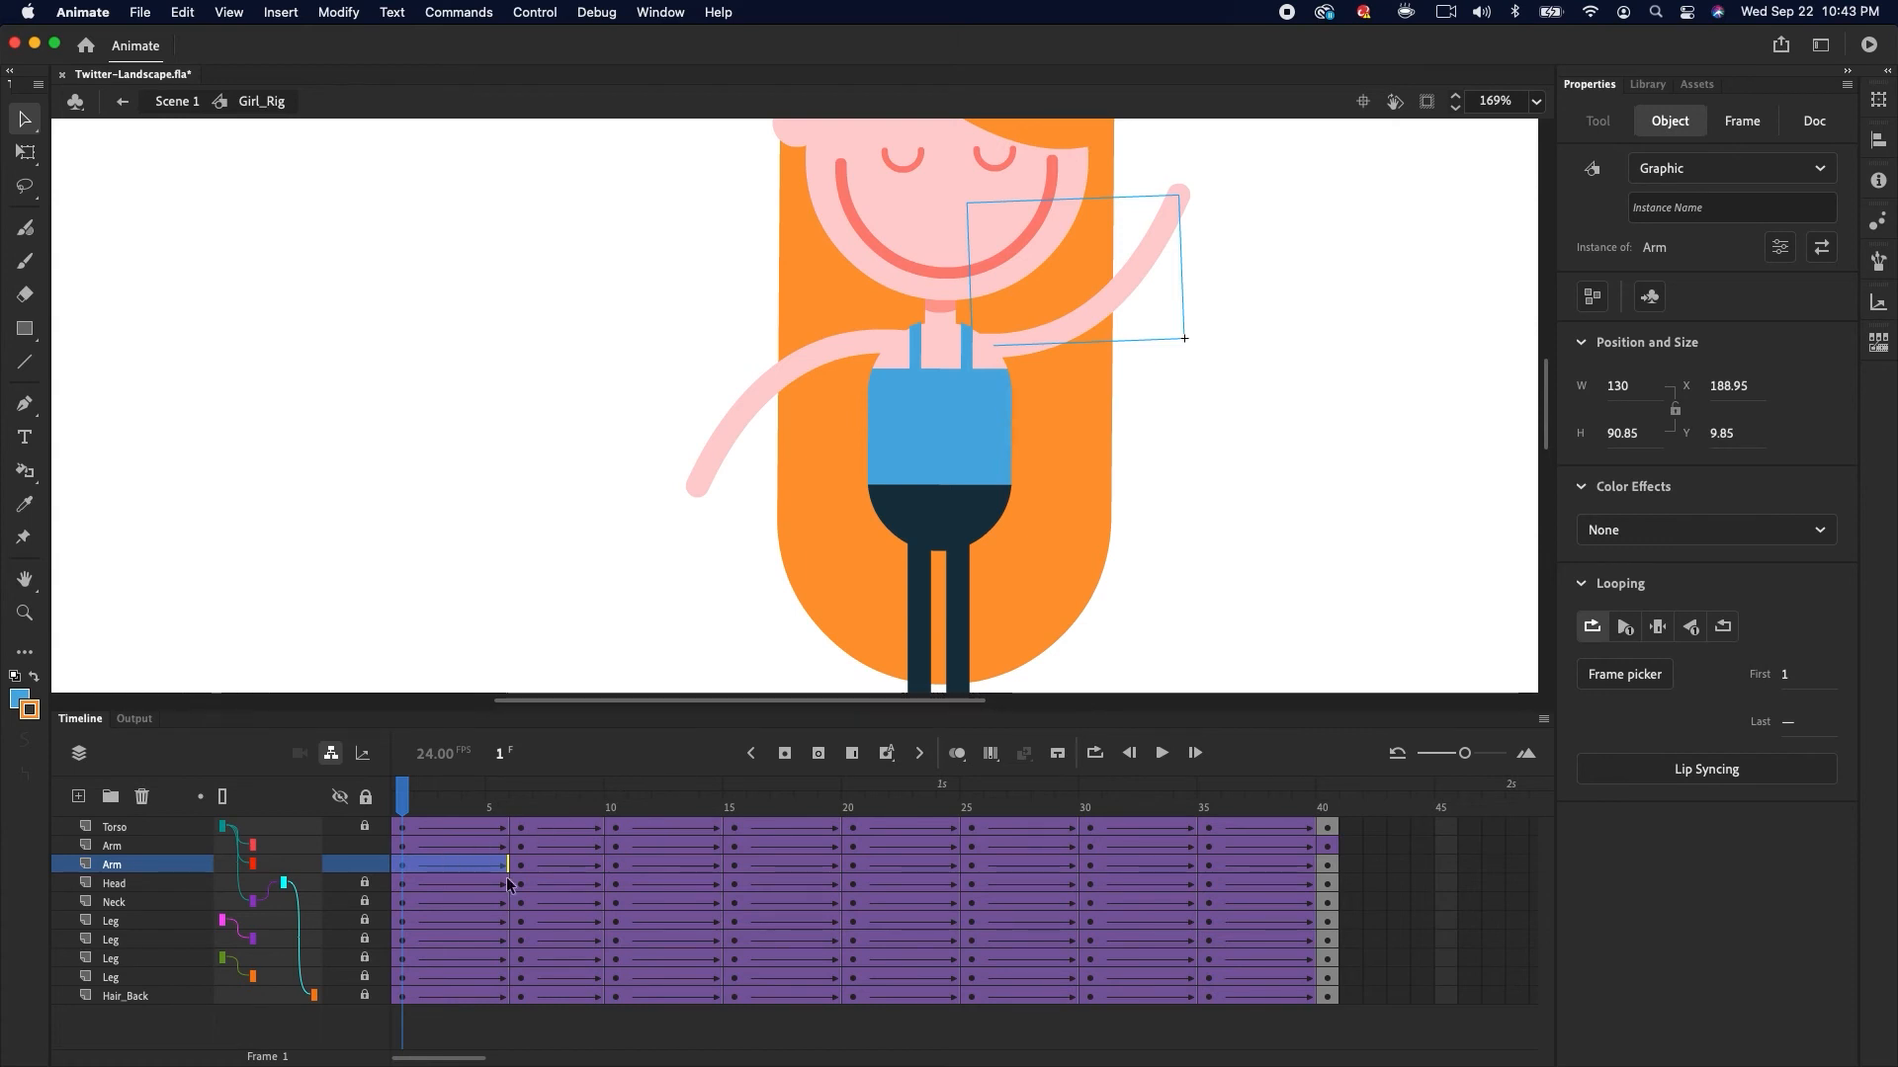
{"action": "left_click", "coordinate": [1328, 866]}
{"action": "left_click", "coordinate": [1024, 755]}
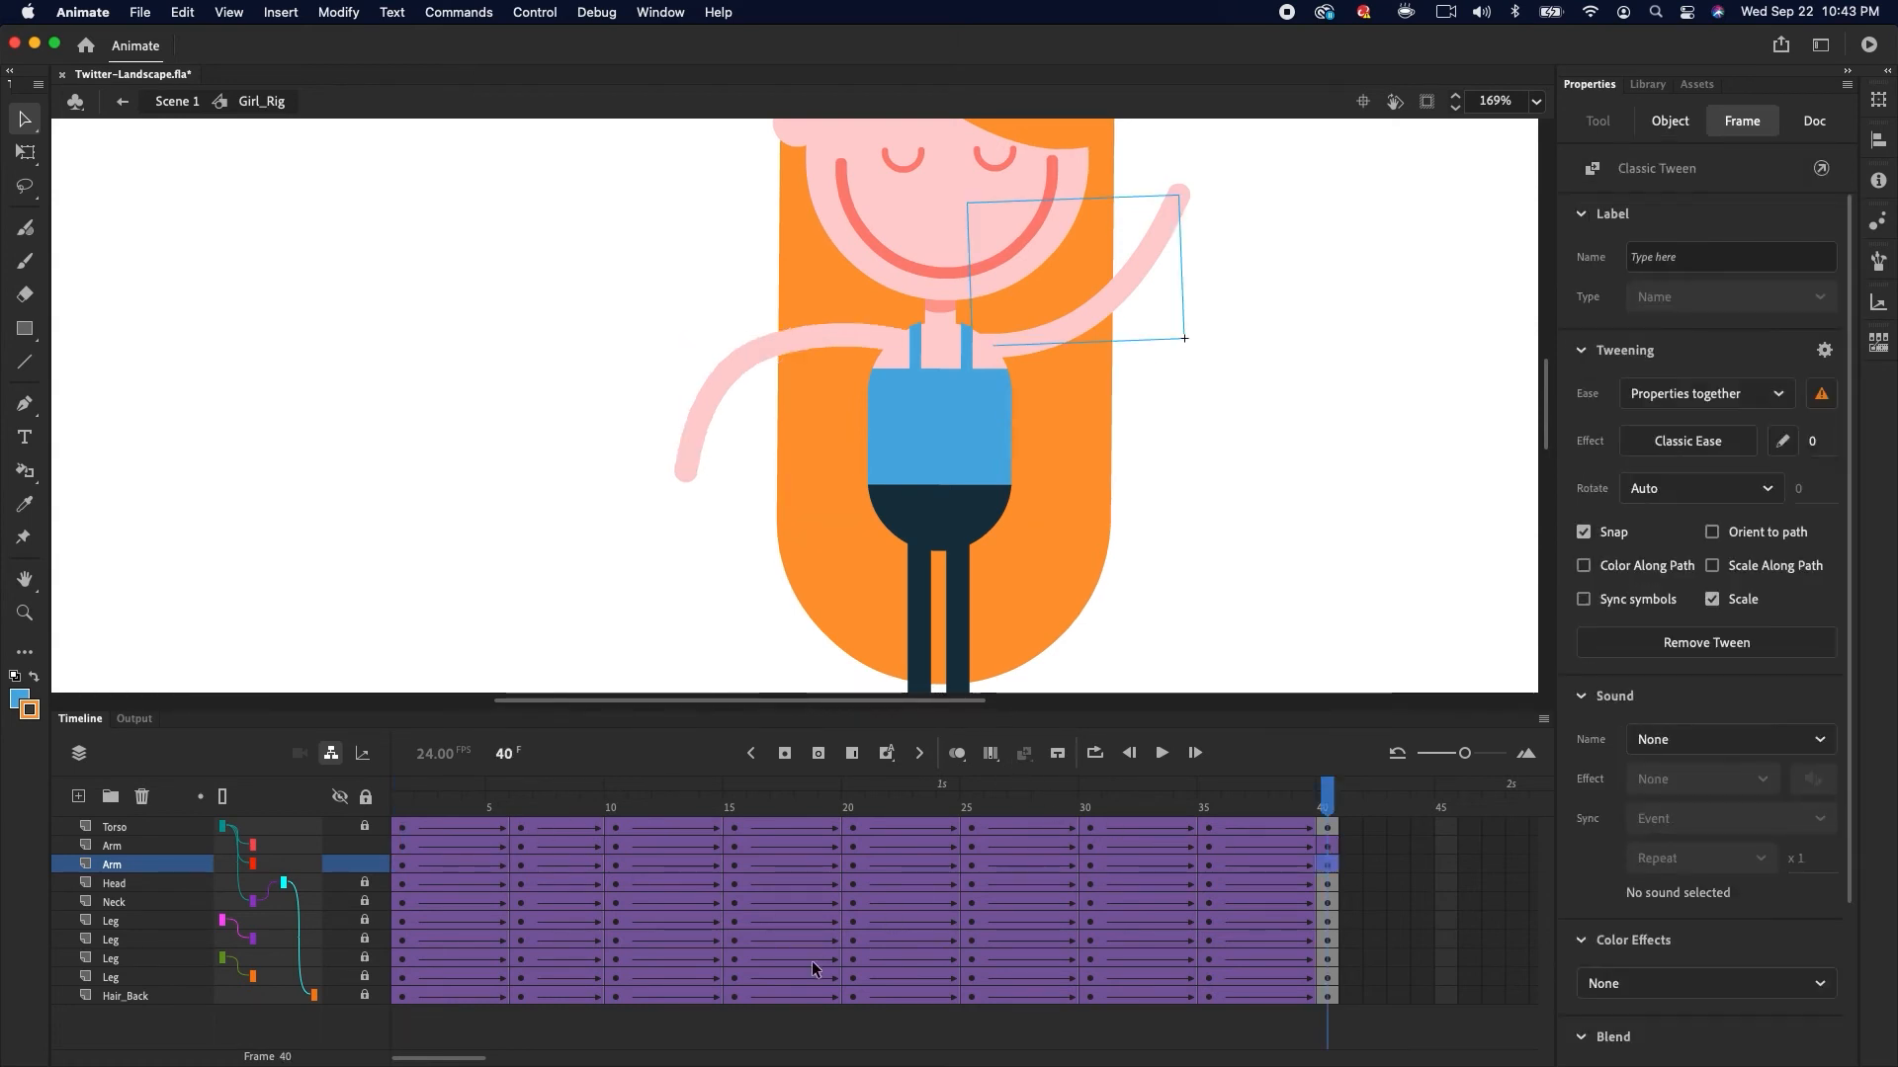
{"action": "left_click_drag", "start_coordinate": [401, 865], "coordinate": [1326, 867]}
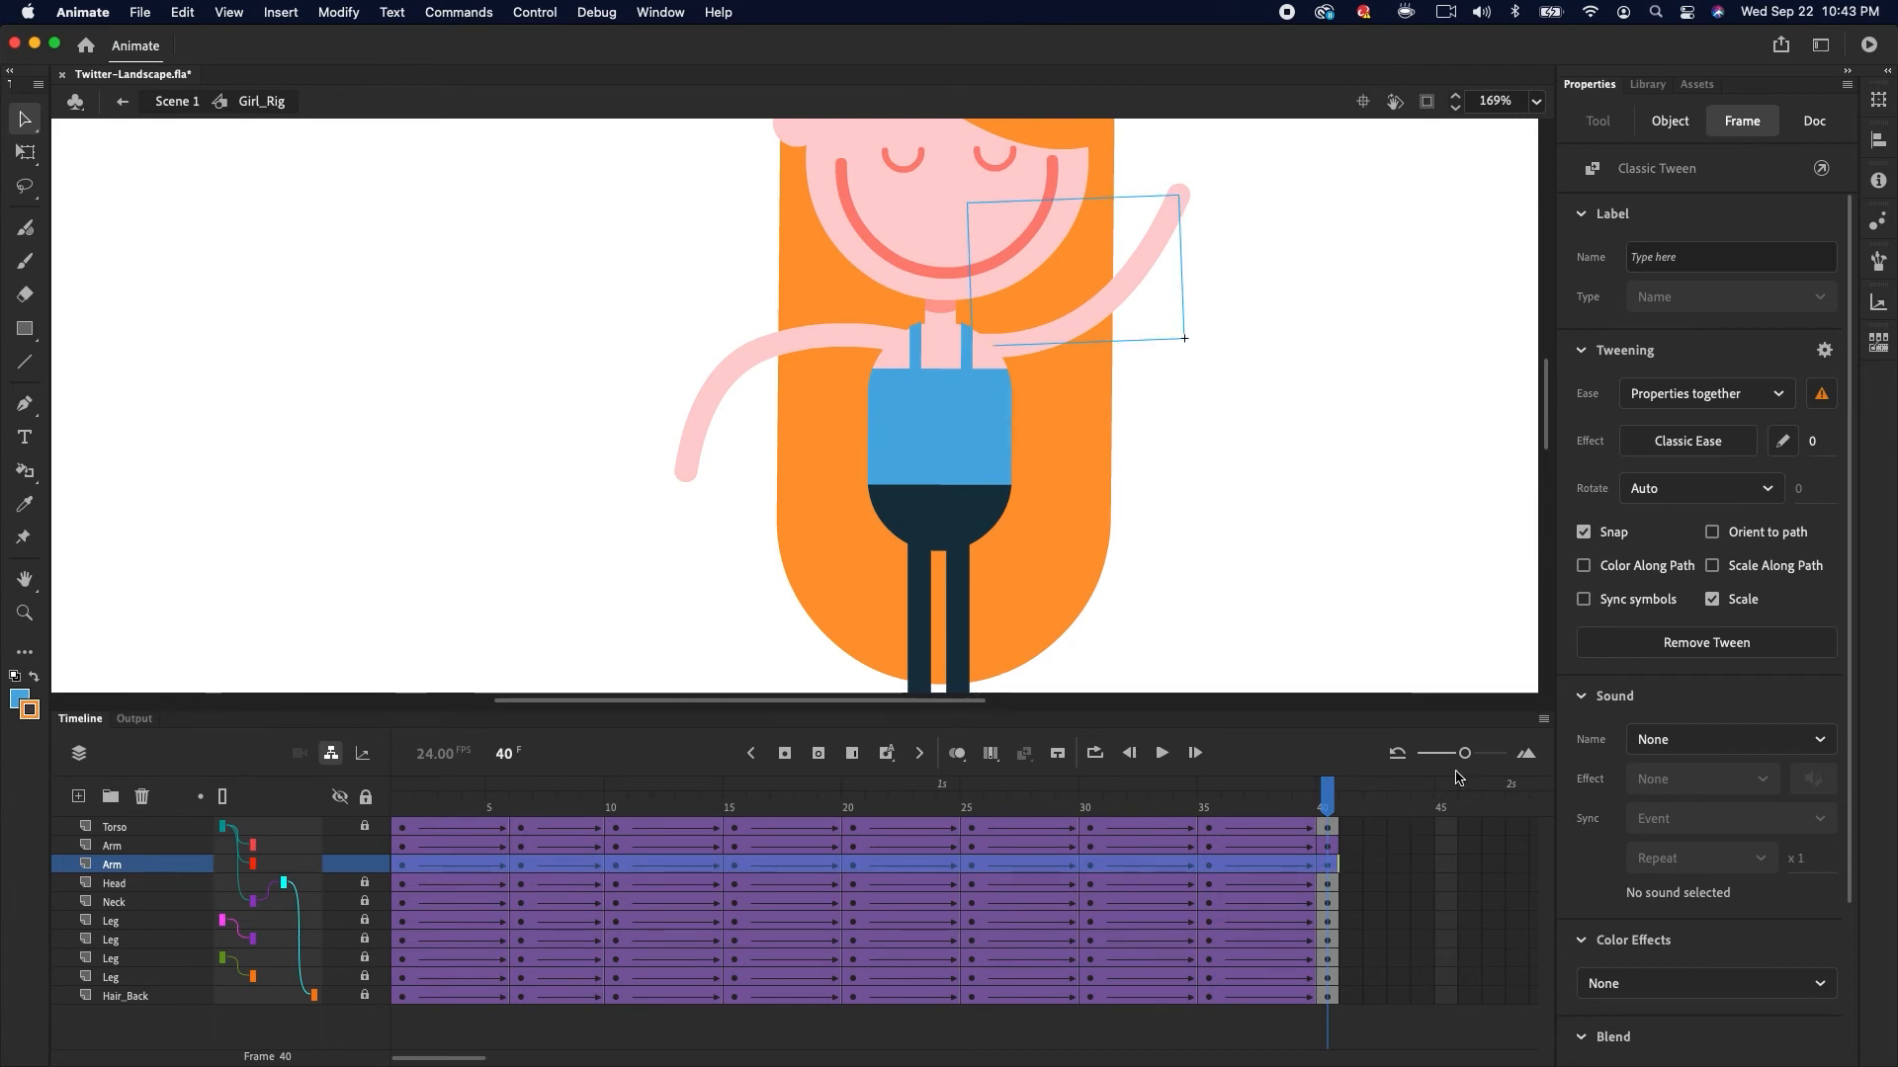
{"action": "left_click", "coordinate": [1582, 600]}
Enter the Hair_Back symbol from the rig and convert its hair stroke lines to fills
{"action": "left_click_drag", "start_coordinate": [1294, 856], "coordinate": [843, 787]}
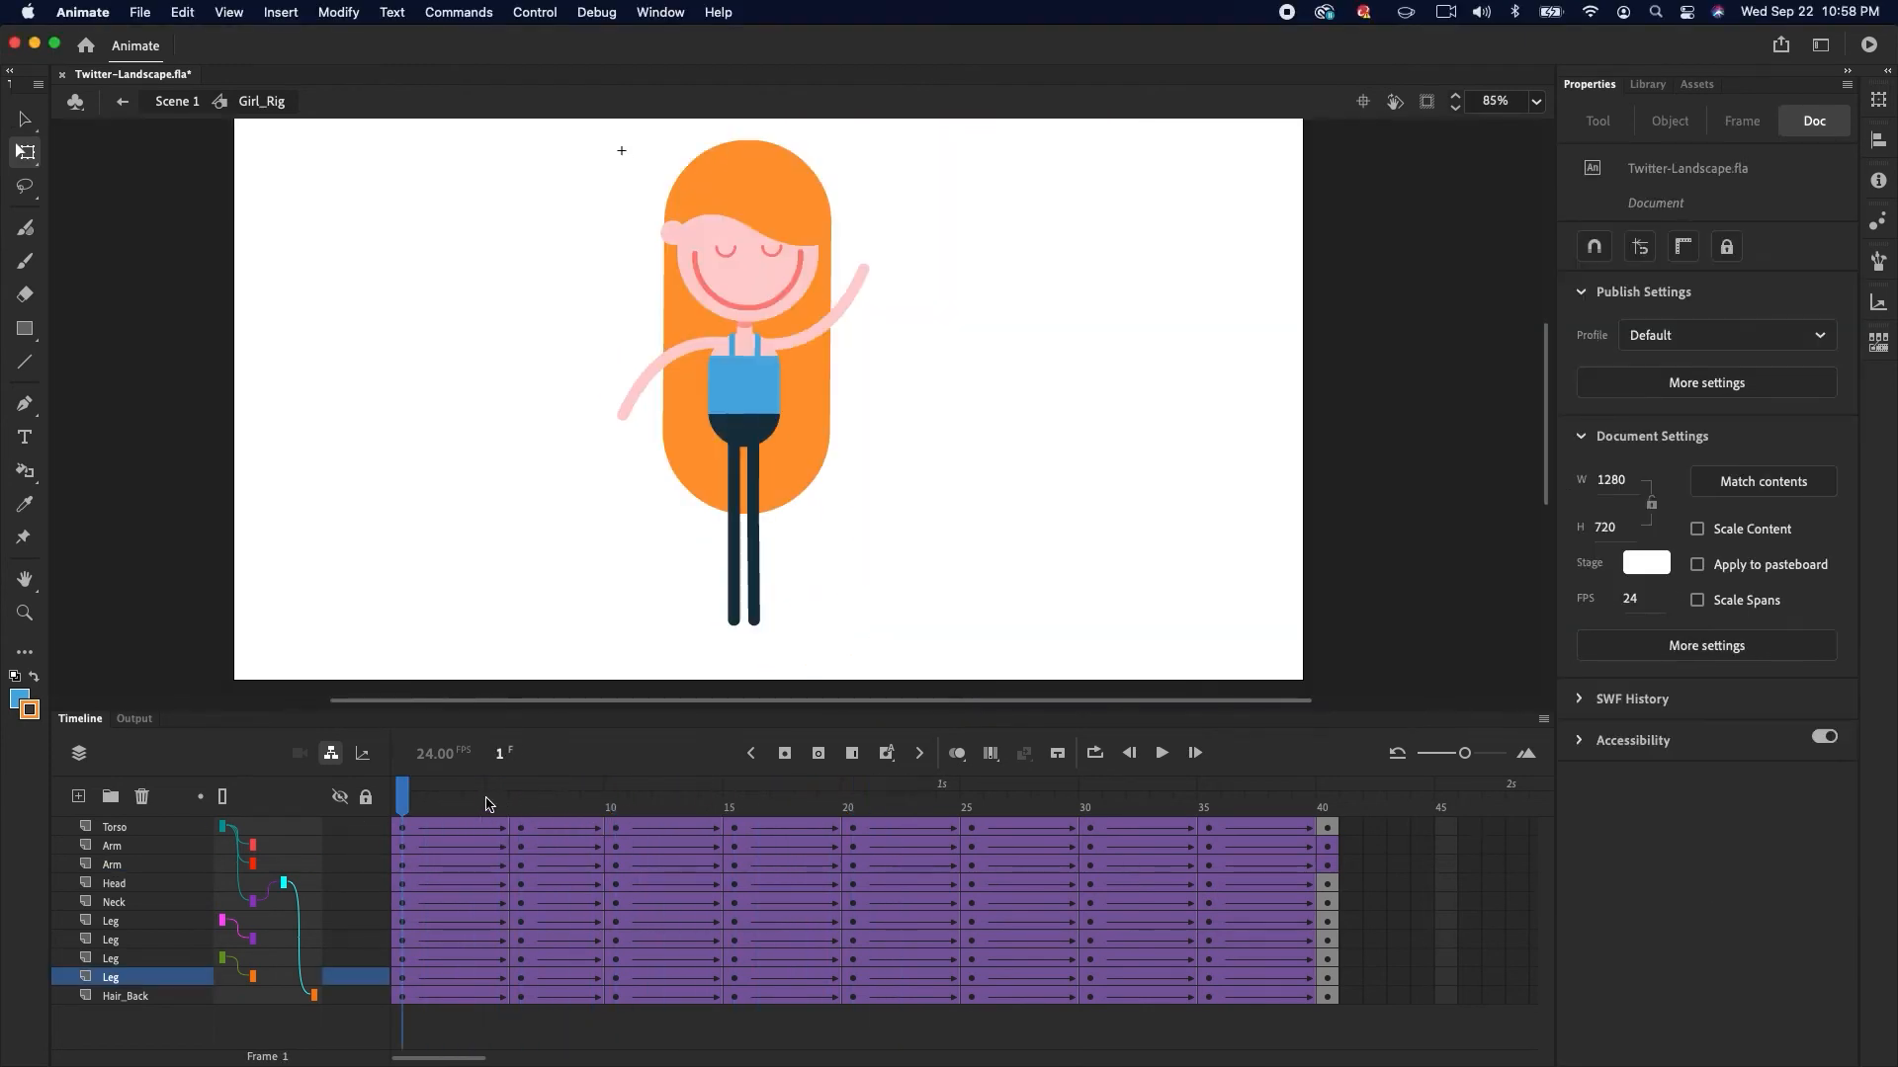
{"action": "mouse_move", "coordinate": [415, 811]}
{"action": "left_mouse_down"}
{"action": "mouse_move", "coordinate": [1325, 810]}
{"action": "mouse_move", "coordinate": [403, 797]}
{"action": "mouse_move", "coordinate": [1151, 786]}
{"action": "mouse_move", "coordinate": [405, 790]}
{"action": "left_mouse_up"}
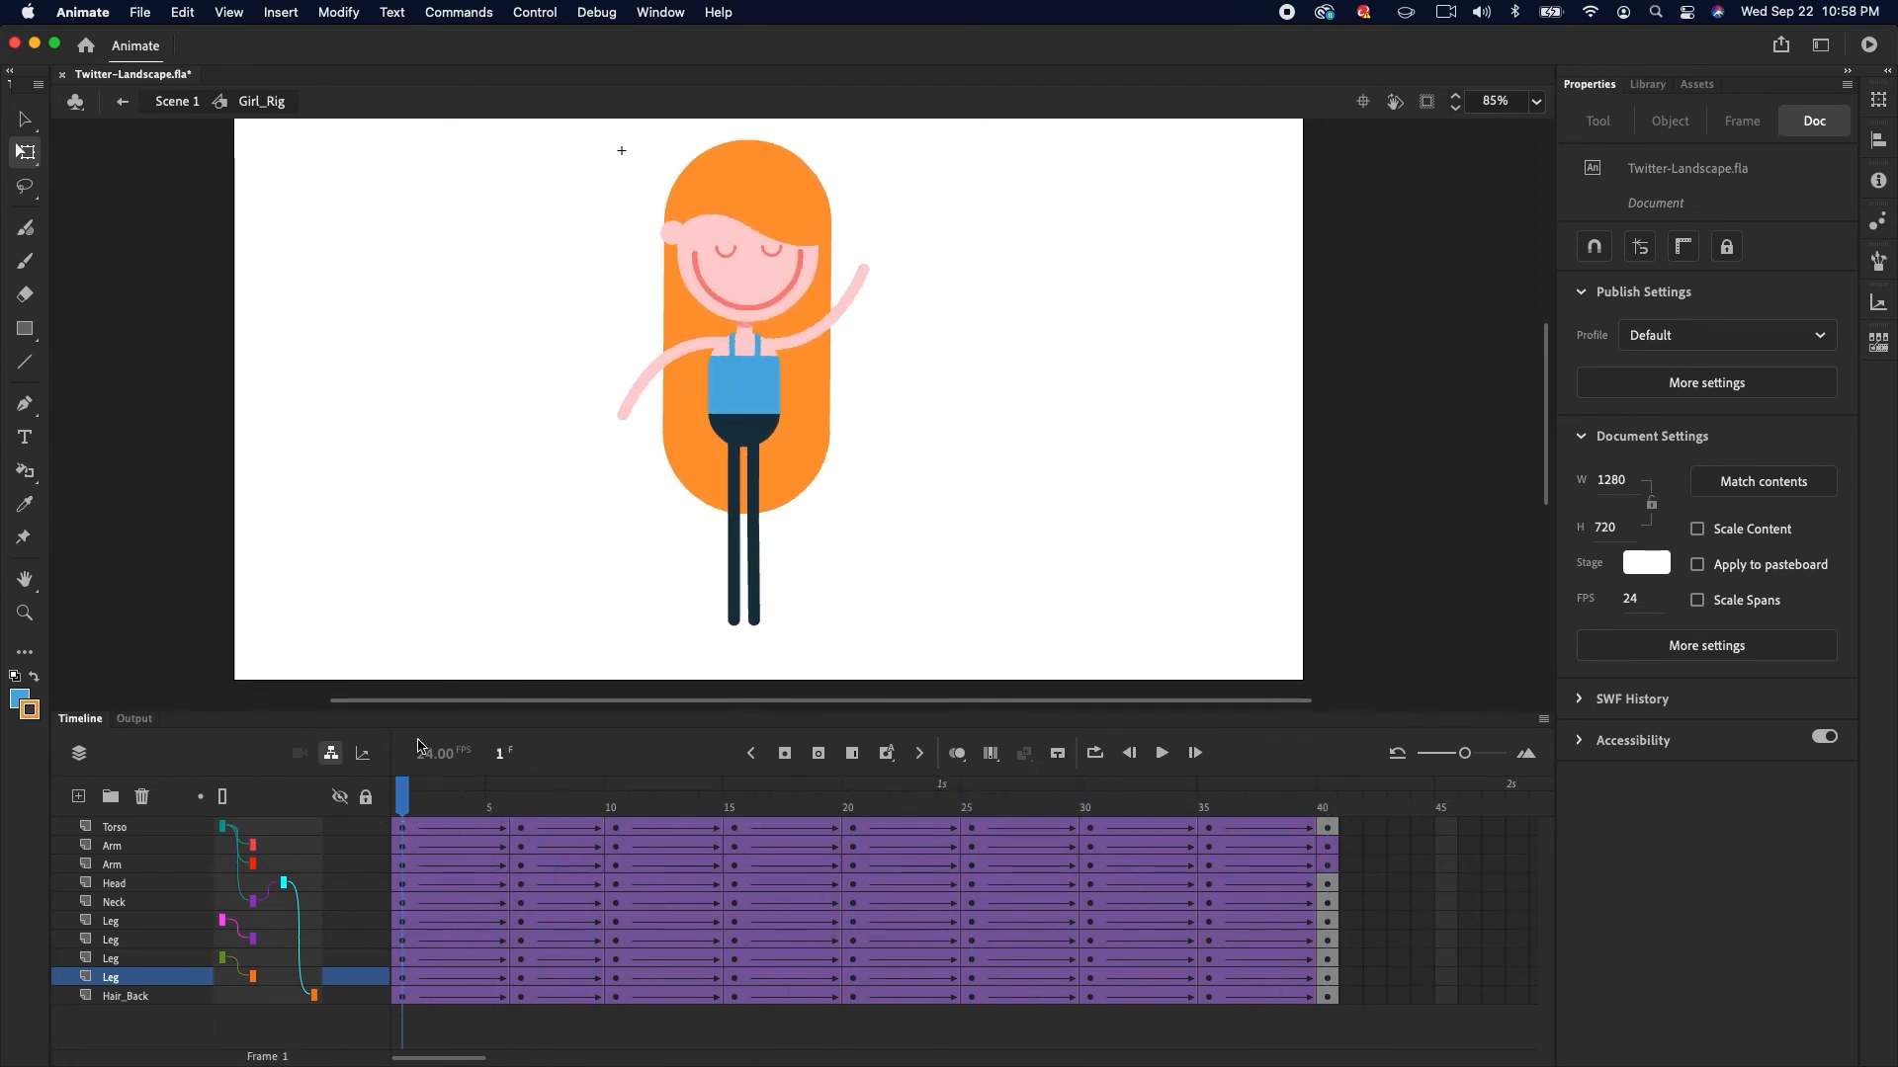
{"action": "double_click", "coordinate": [801, 459]}
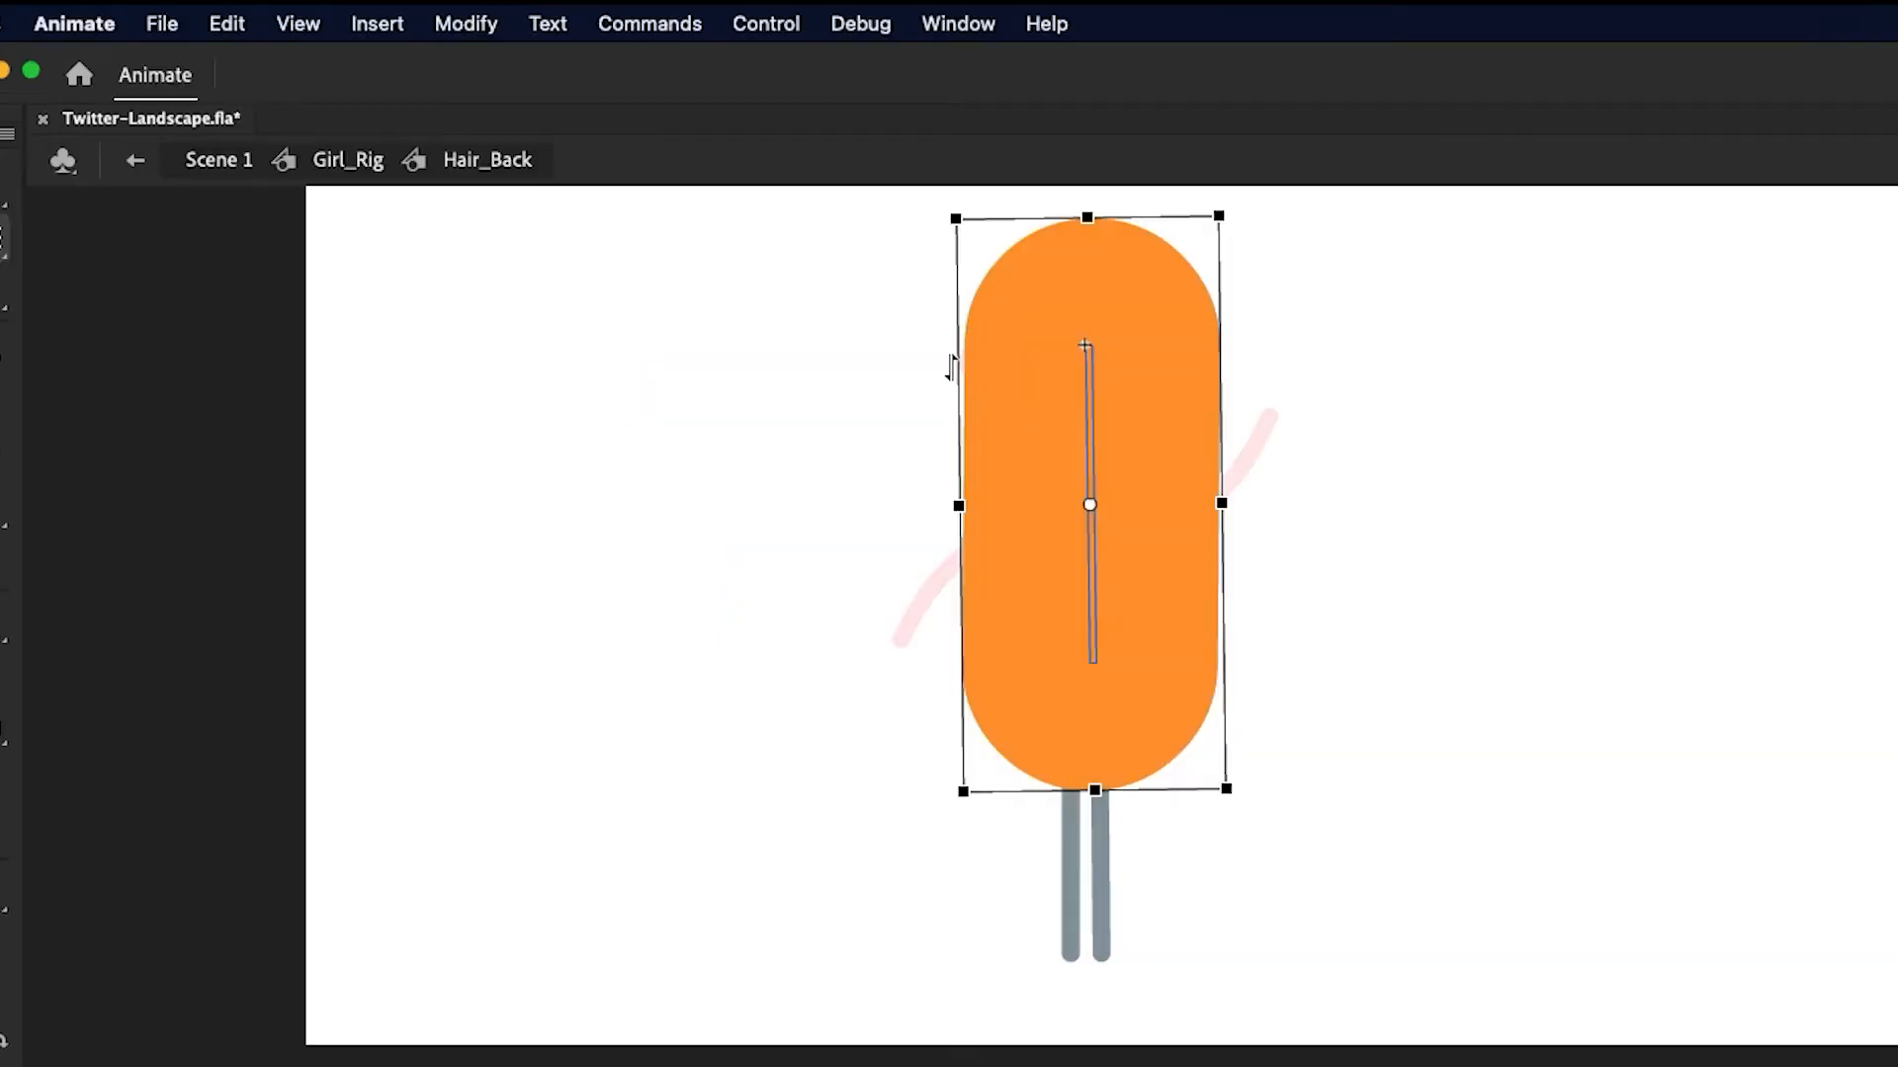
{"action": "left_click", "coordinate": [342, 11]}
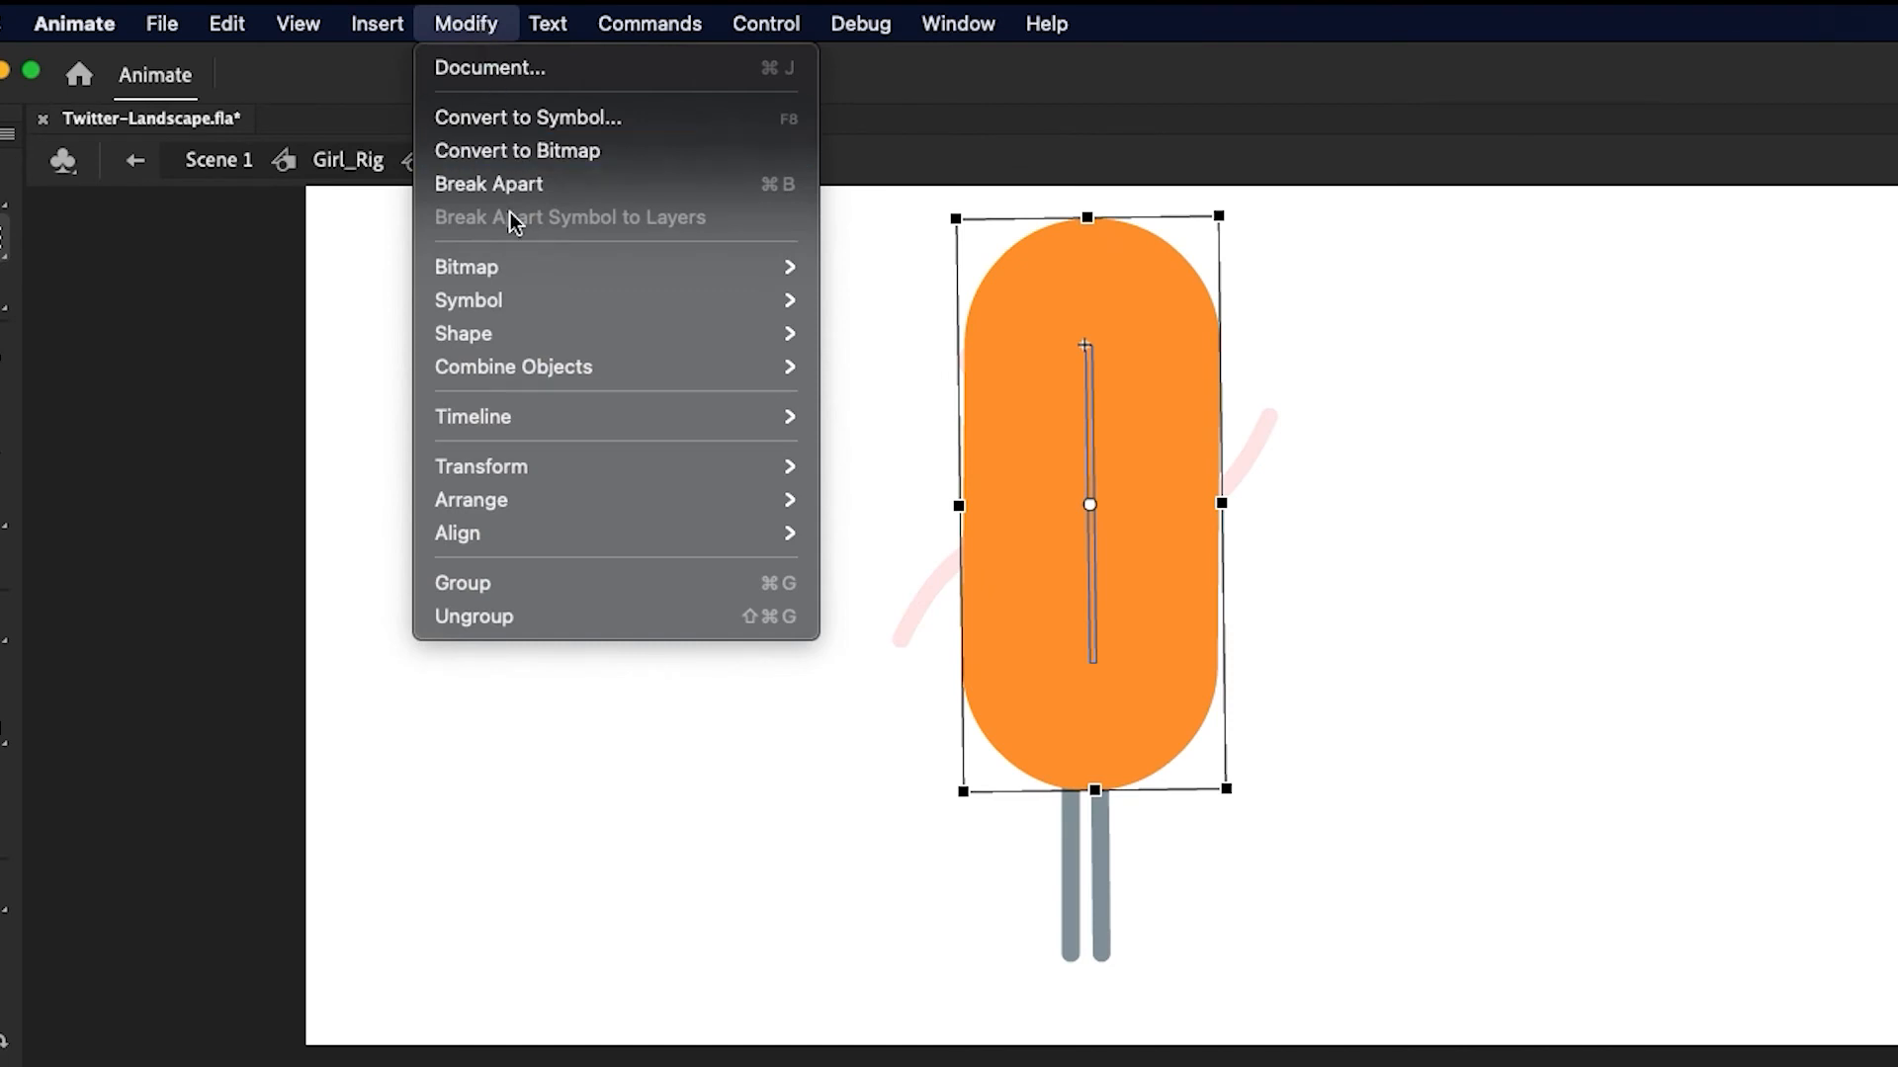
{"action": "mouse_move", "coordinate": [374, 218]}
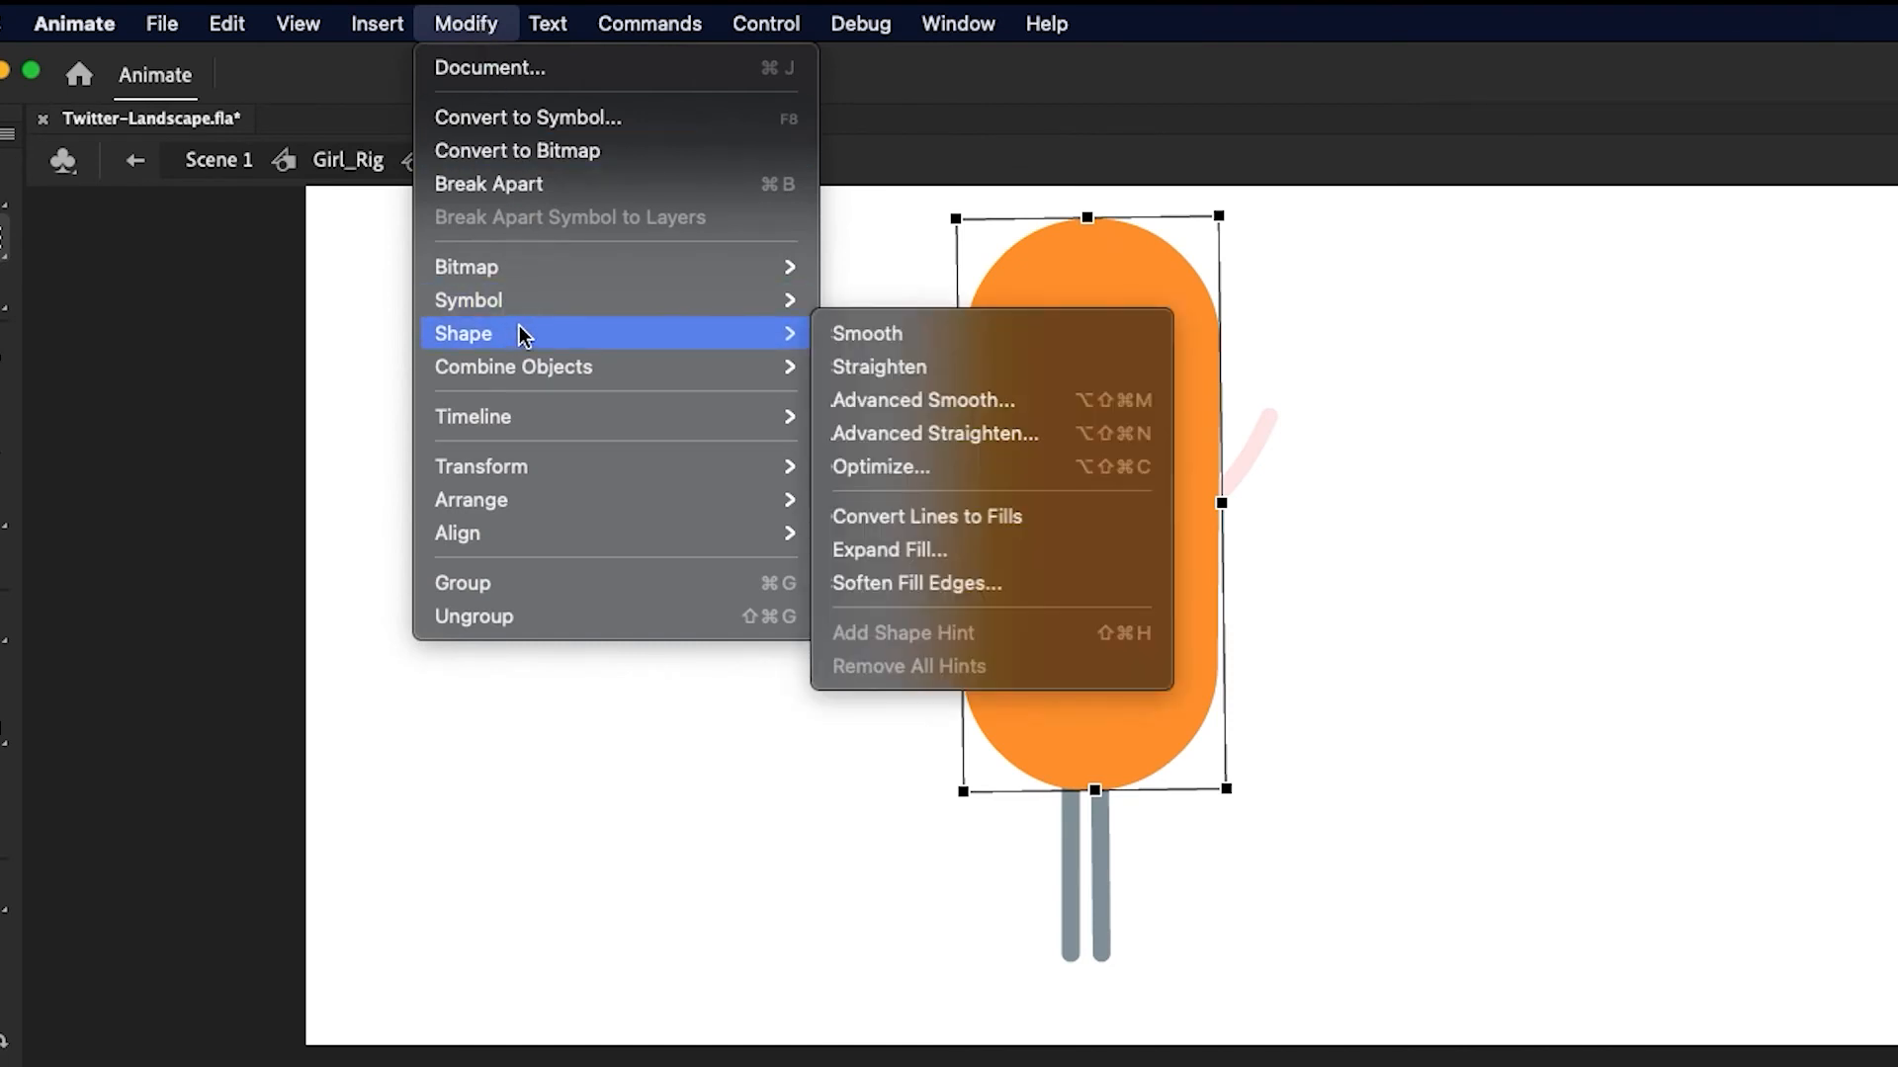
{"action": "left_click", "coordinate": [1055, 515]}
With the Asset Warp tool, place three pins down the centre of the hair shape and turn off the mesh display
{"action": "left_click", "coordinate": [23, 116]}
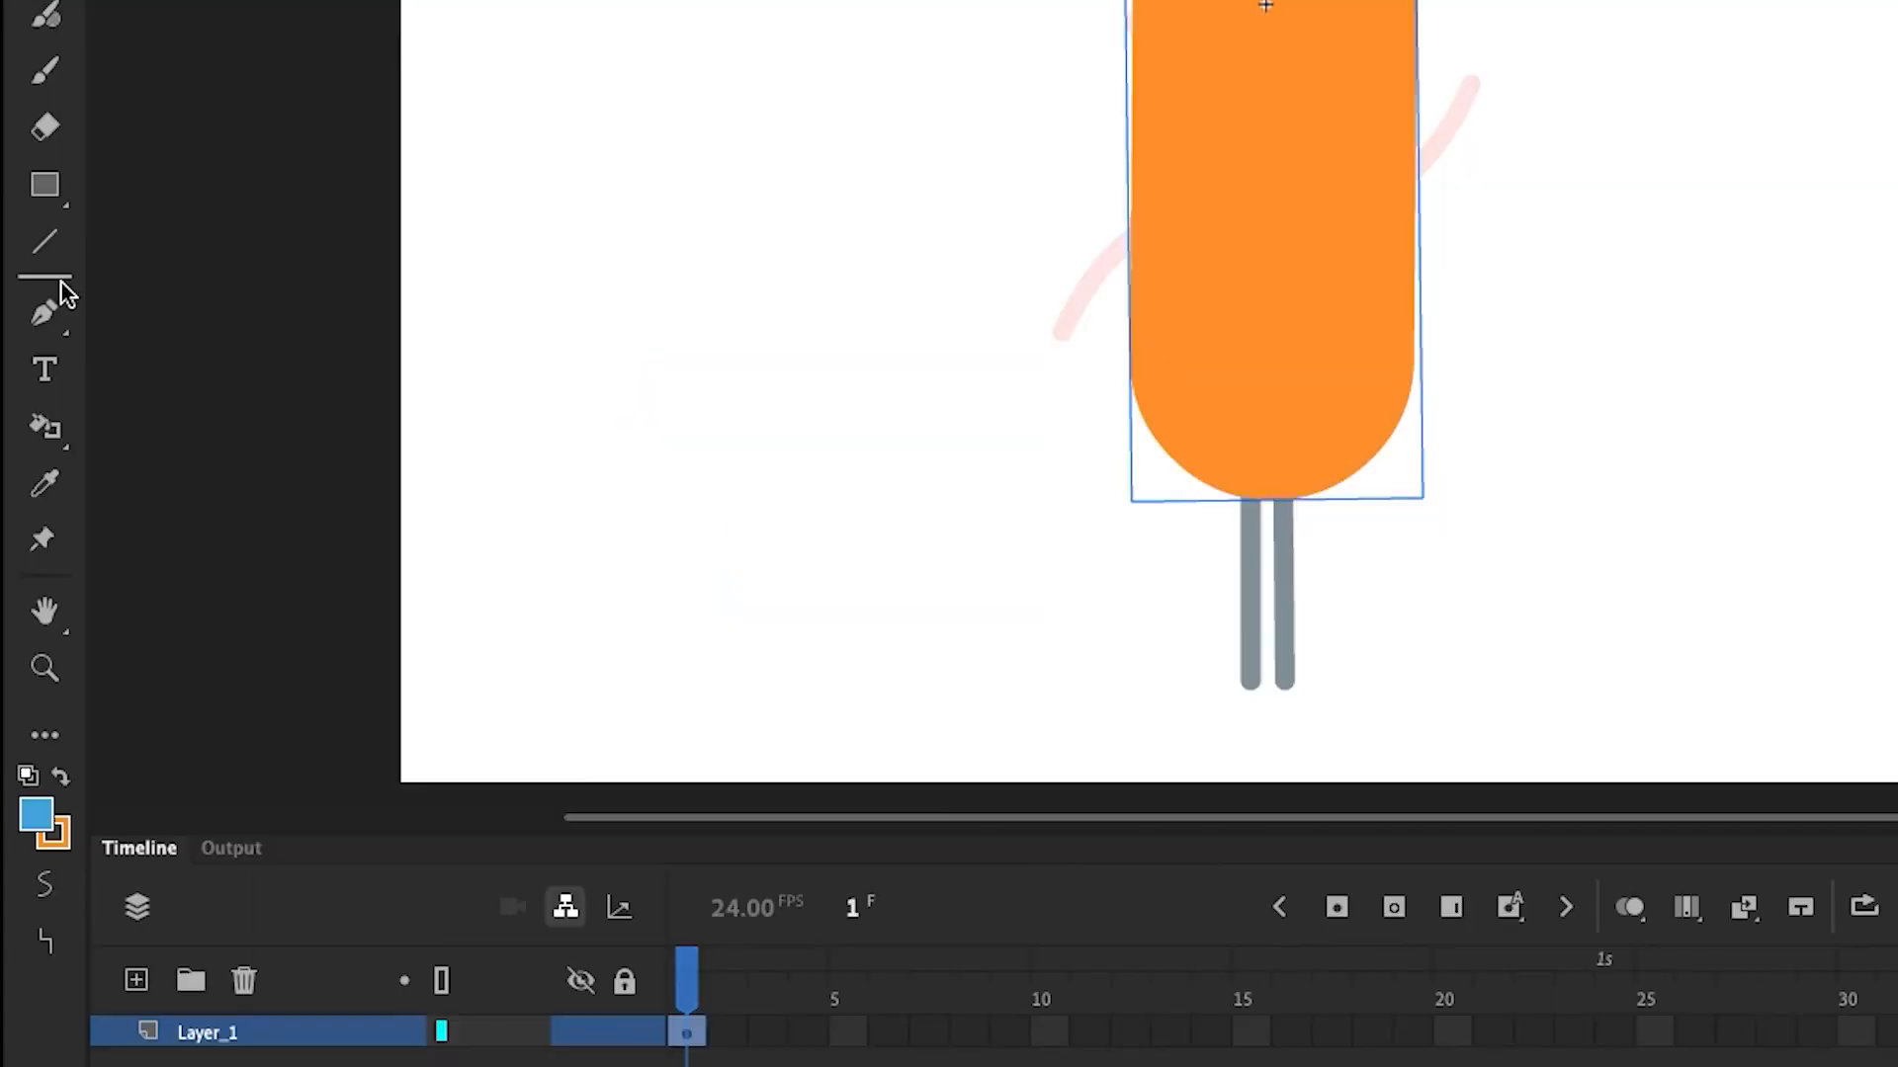
{"action": "left_click", "coordinate": [49, 535]}
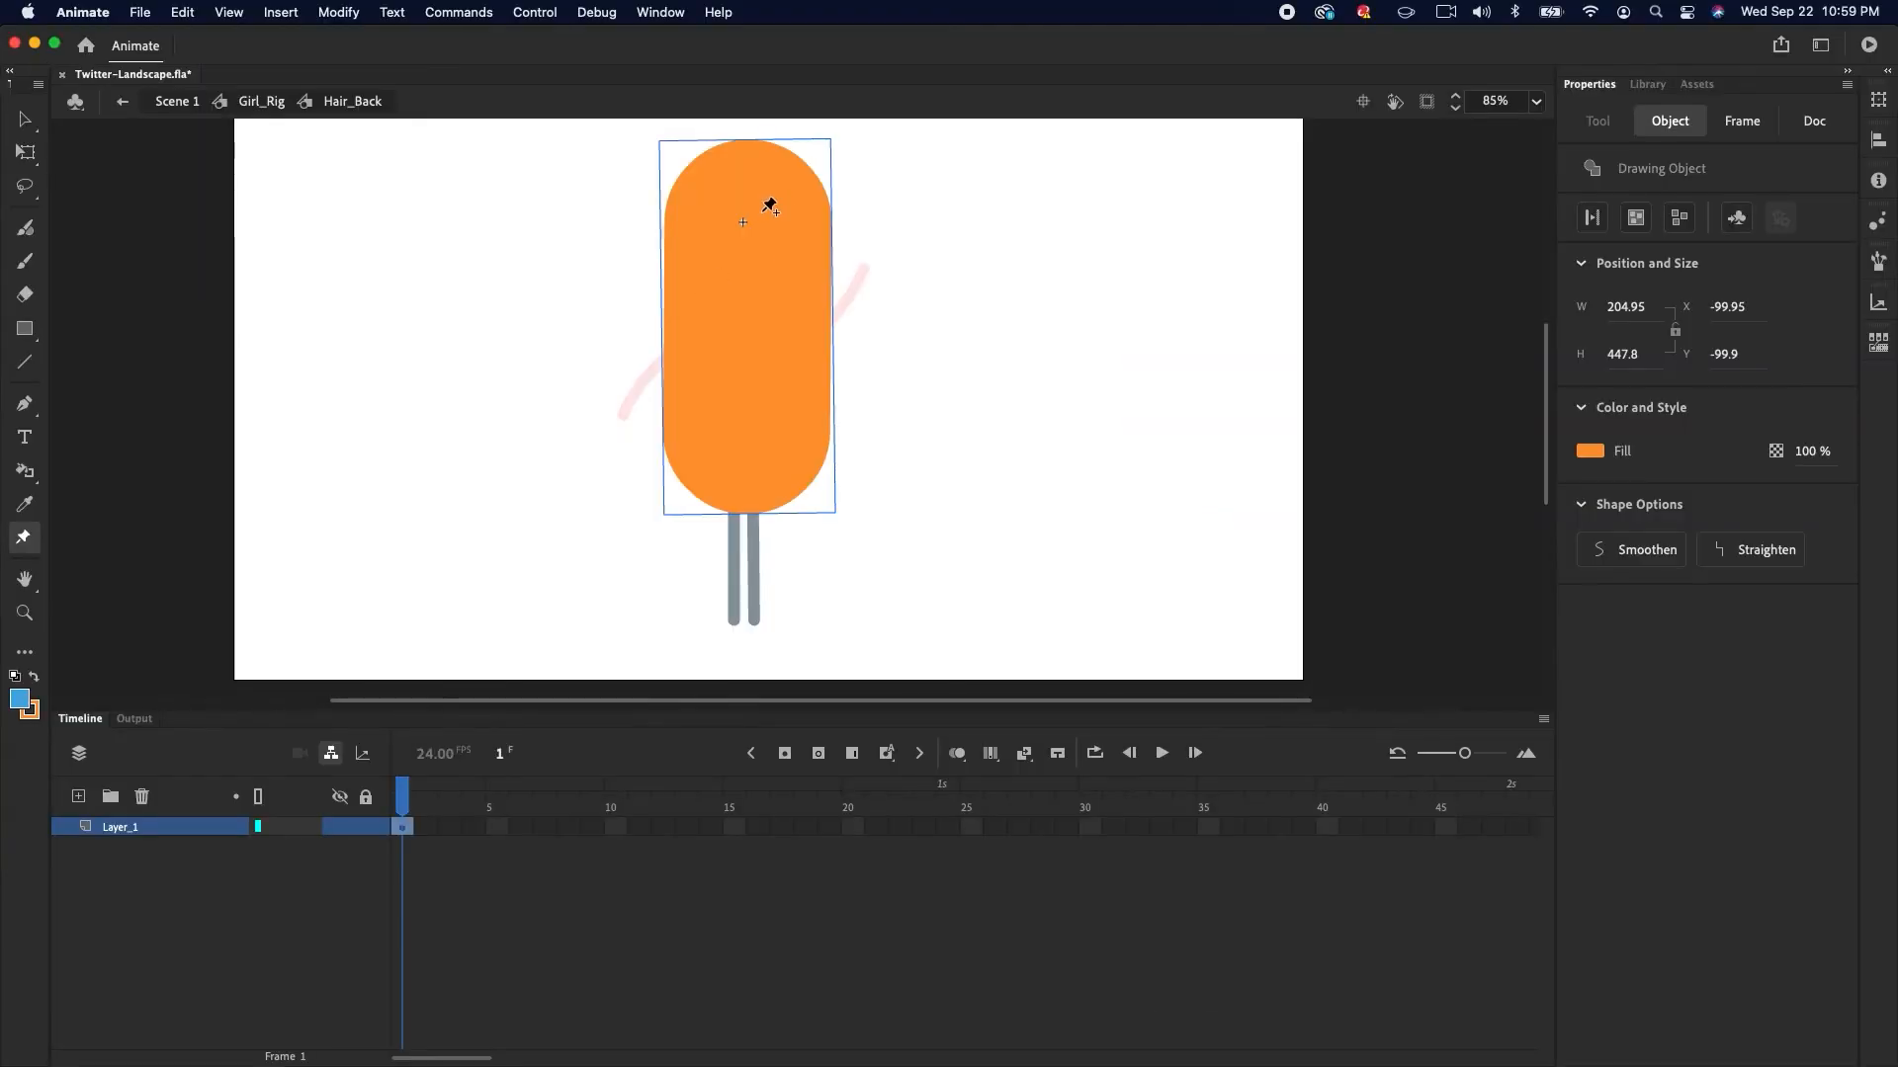
{"action": "left_click", "coordinate": [748, 223]}
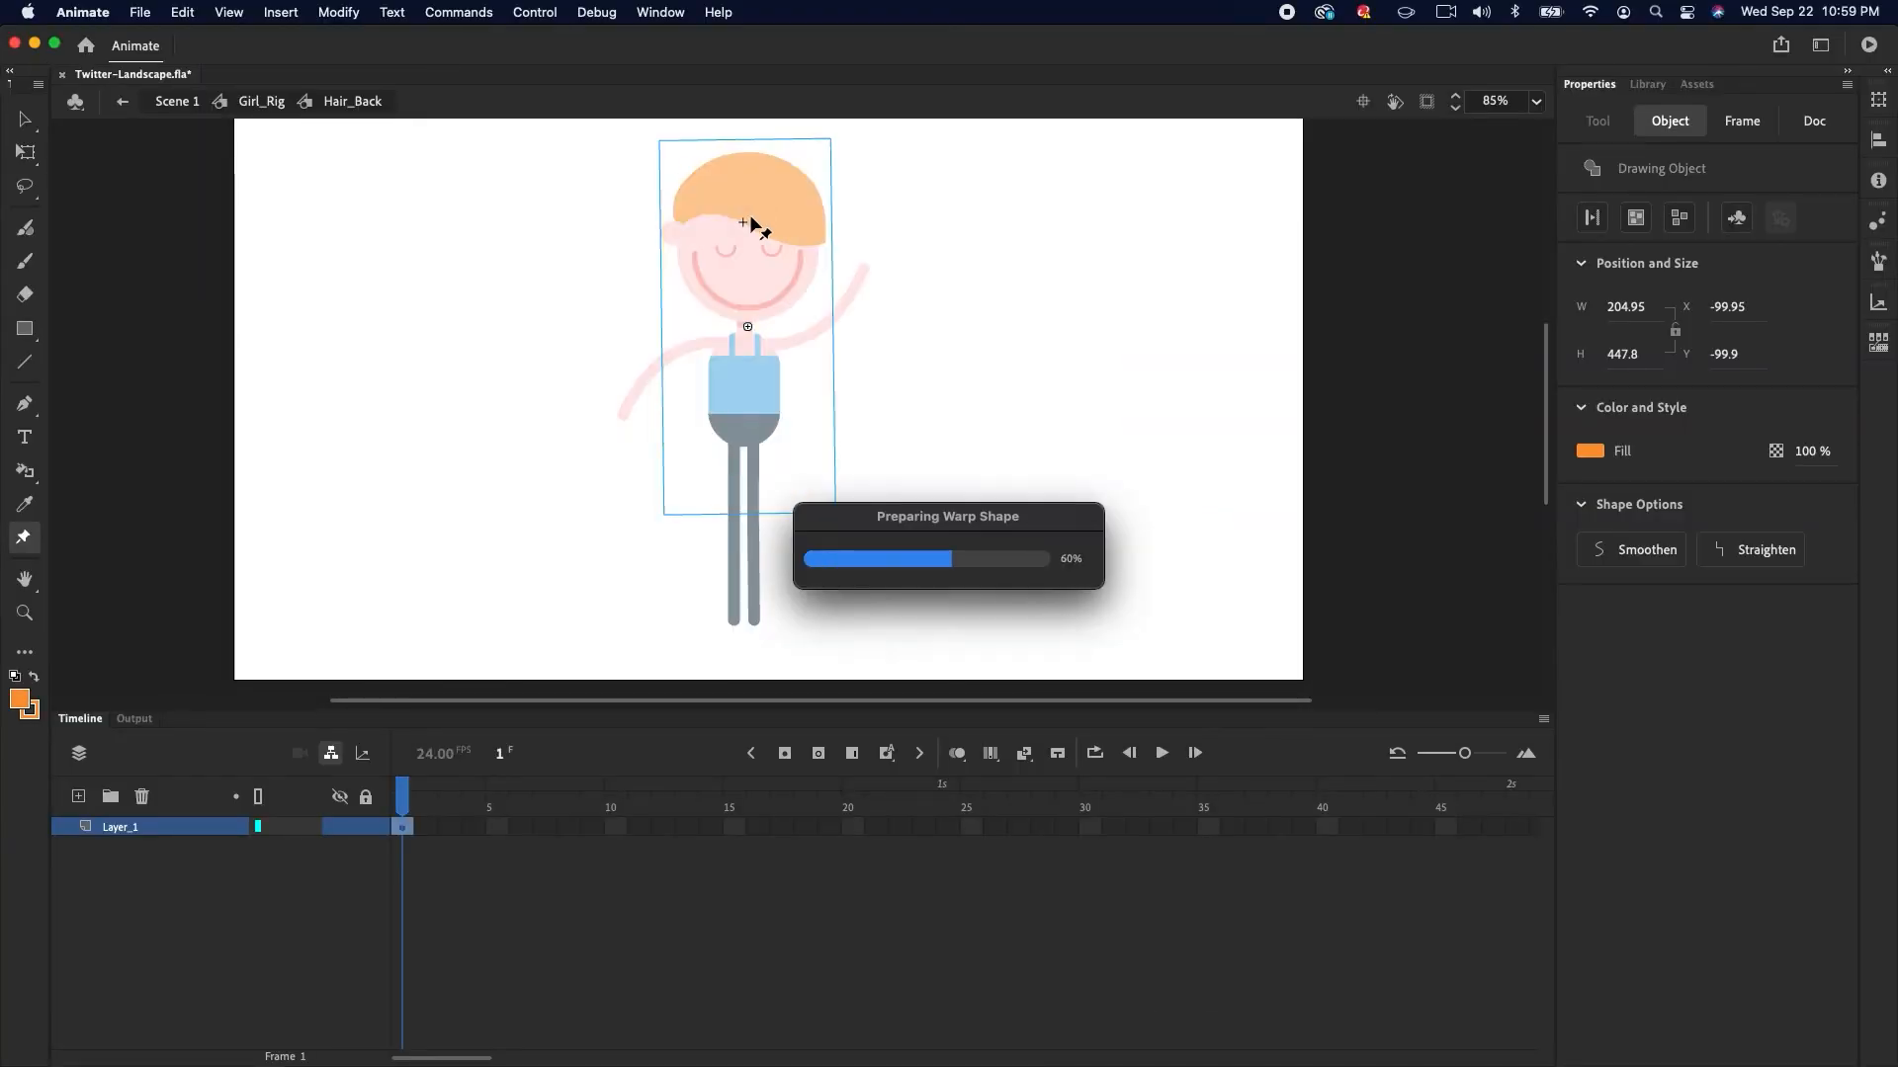
{"action": "left_click", "coordinate": [749, 328]}
{"action": "left_click", "coordinate": [749, 444]}
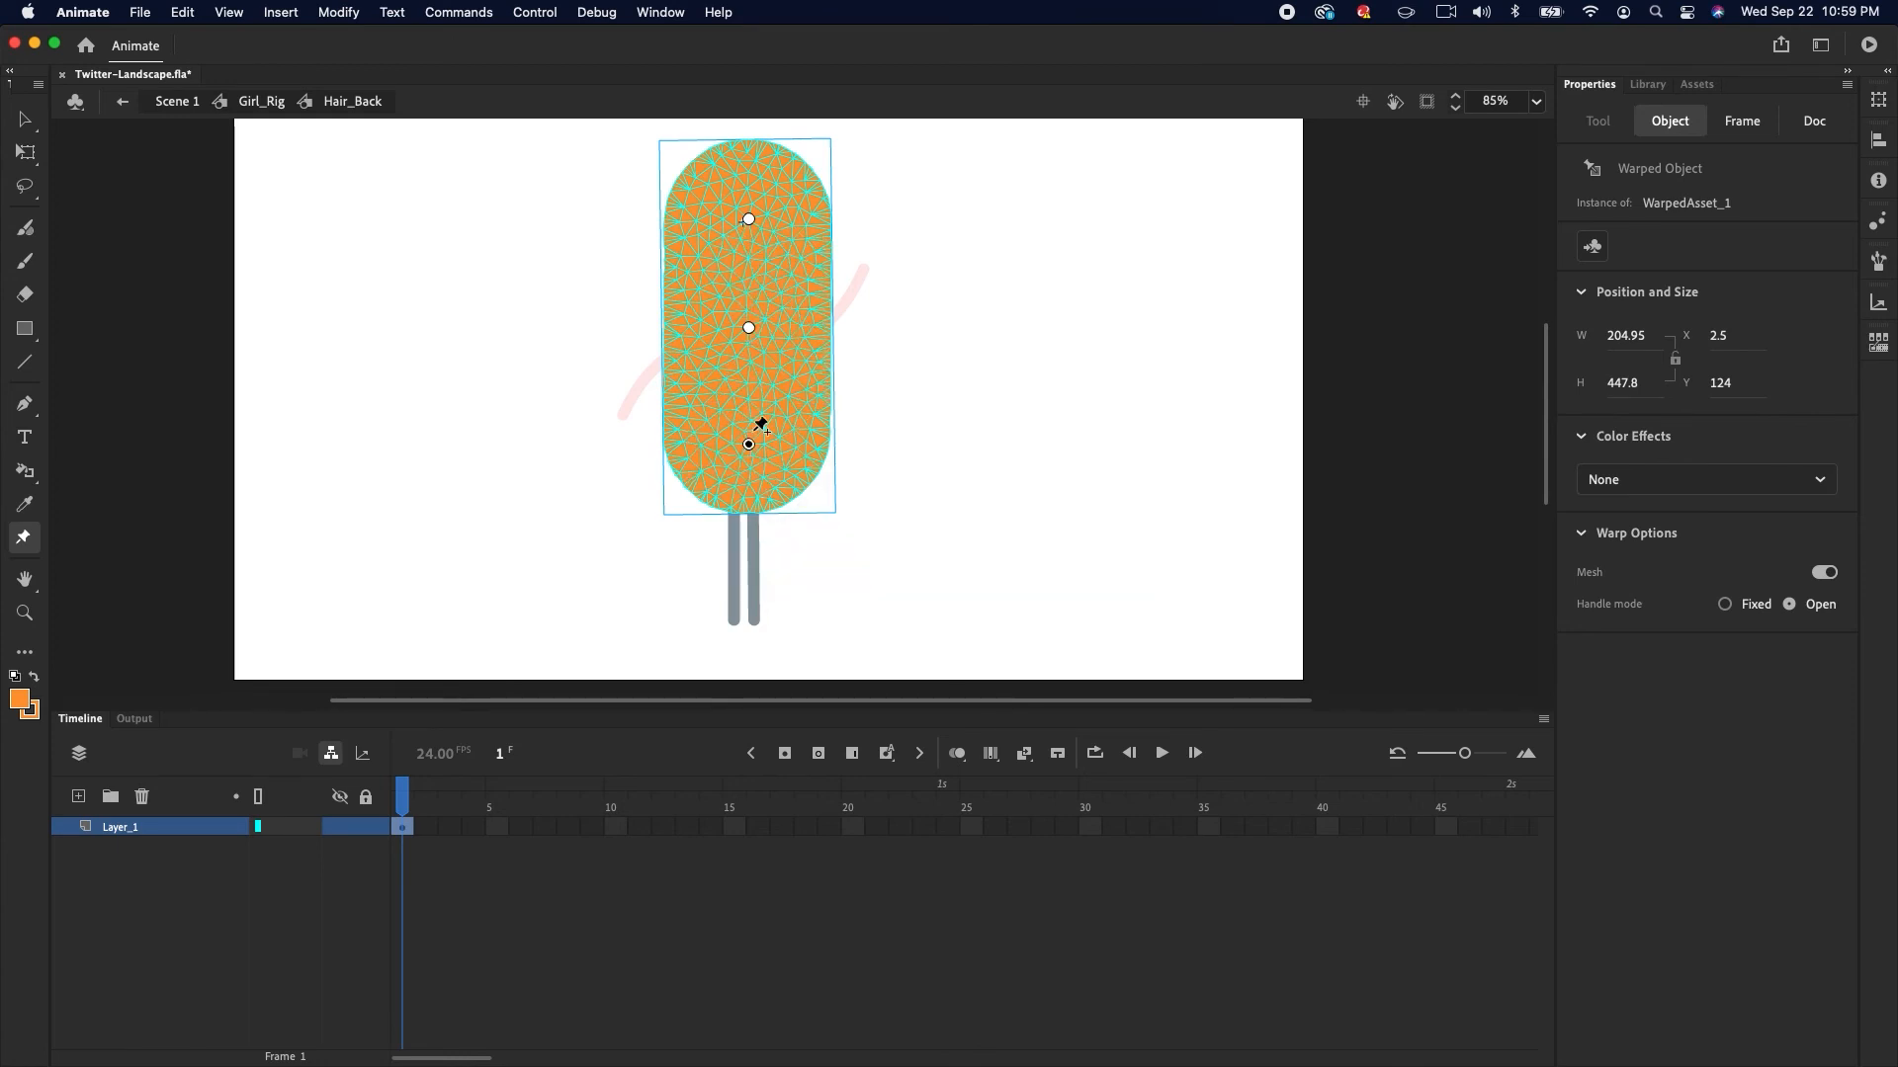
{"action": "left_click", "coordinate": [1823, 572]}
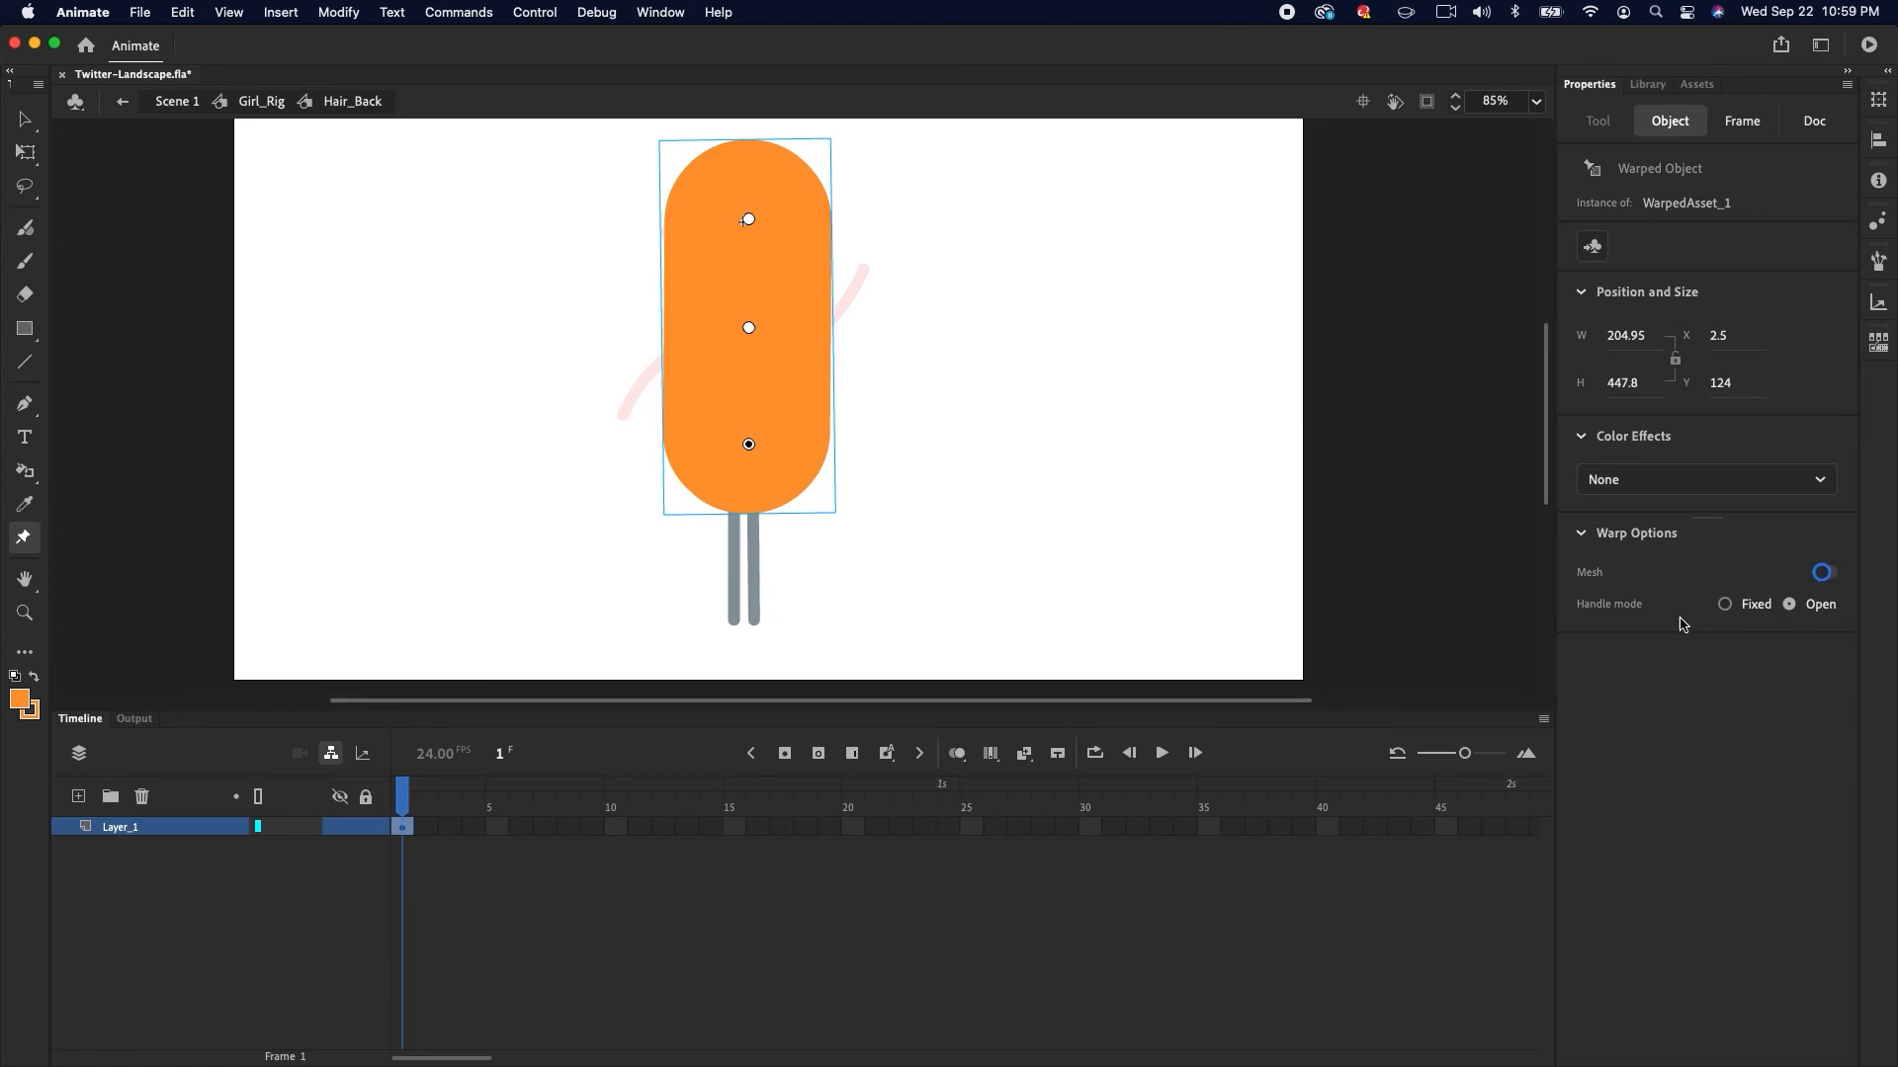
Keyframe frame 40 of the hair layer and, at frame 1, bend the hair to the right by moving its lower and middle pins
{"action": "left_click", "coordinate": [1326, 827]}
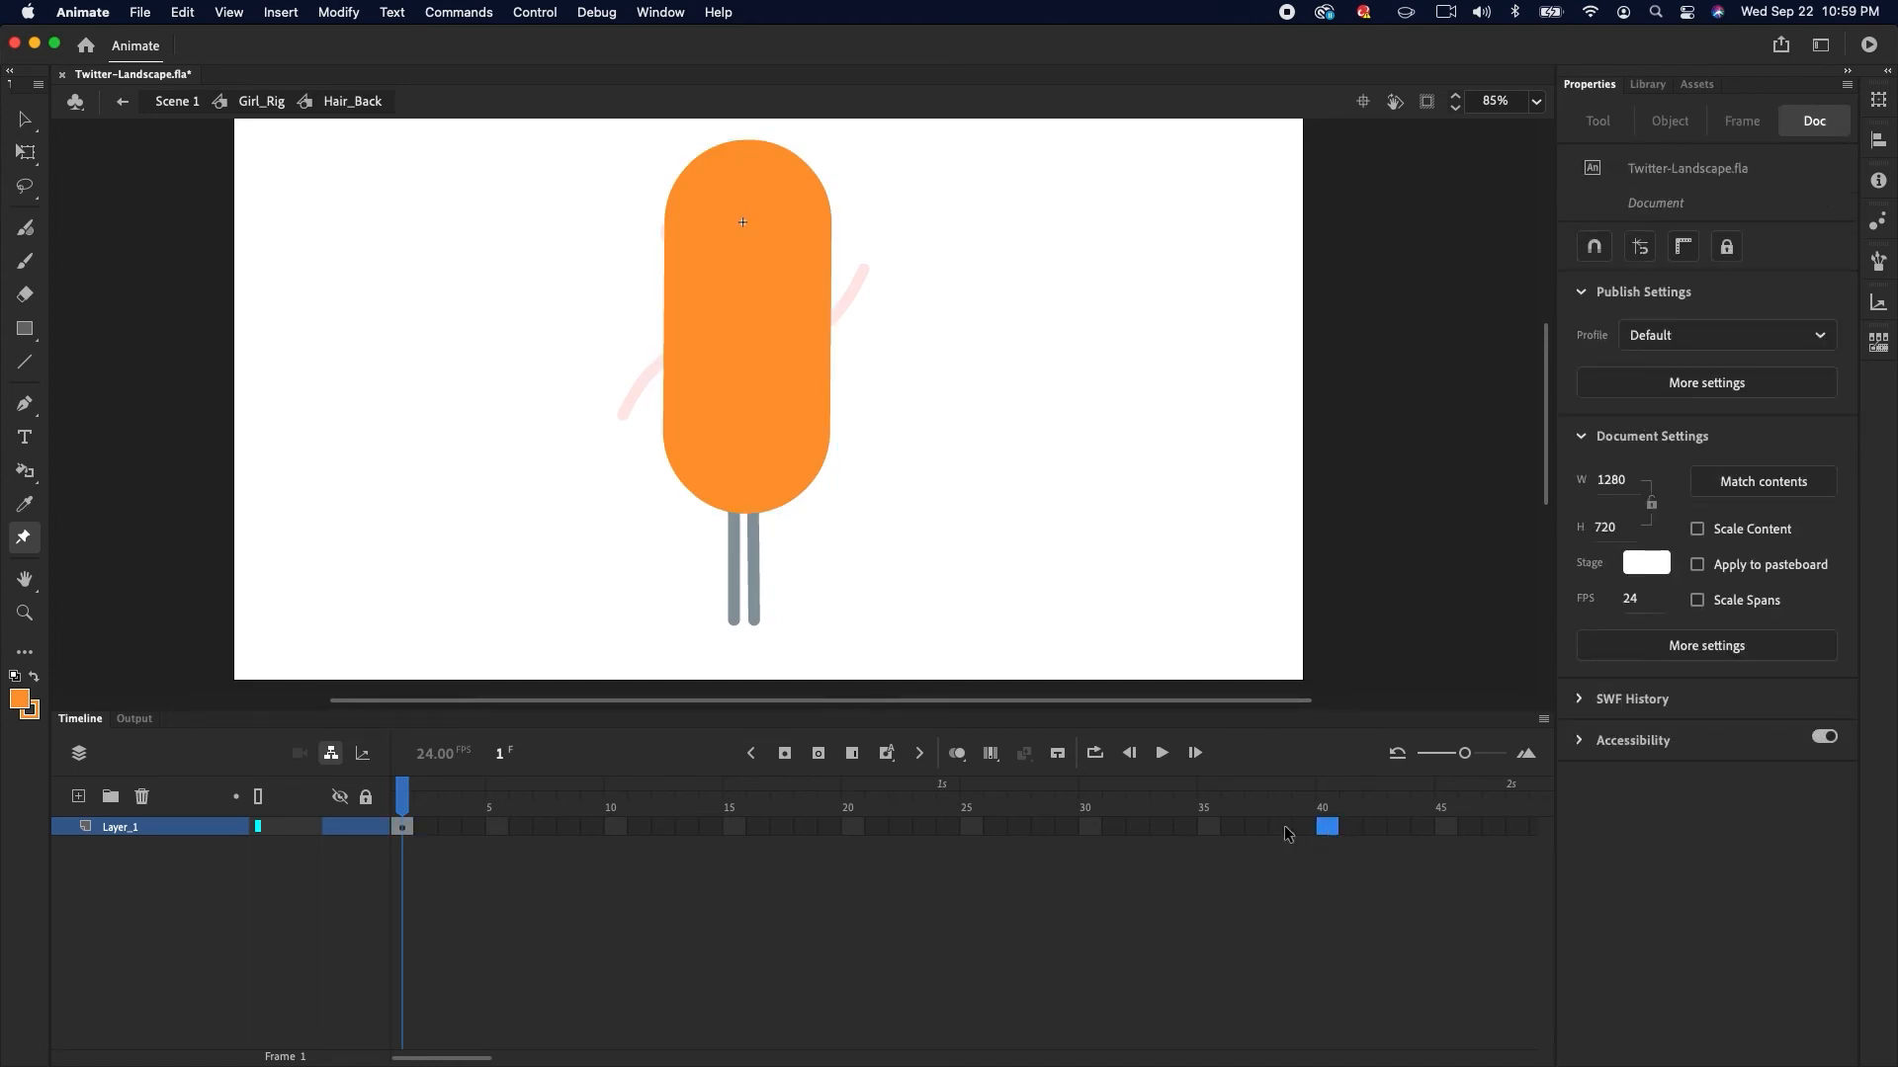
{"action": "left_click", "coordinate": [805, 761]}
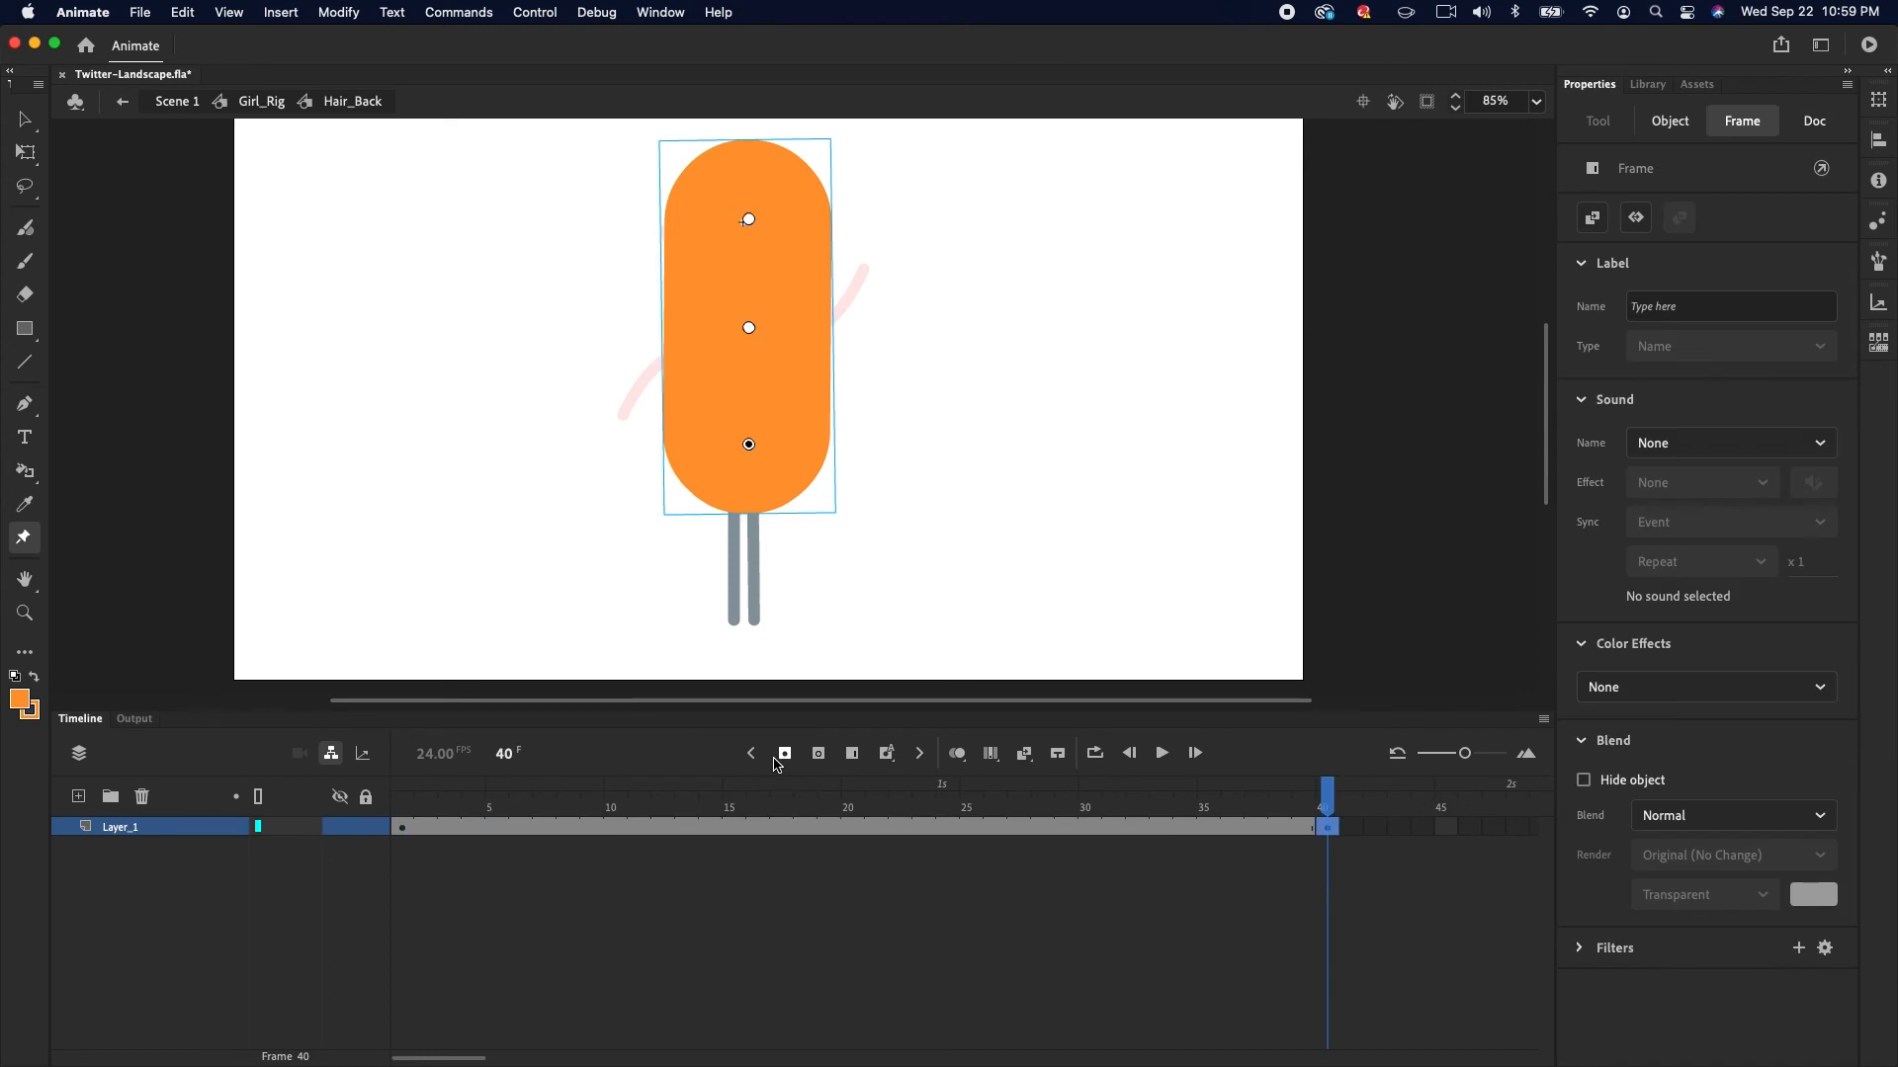
{"action": "left_click", "coordinate": [476, 828]}
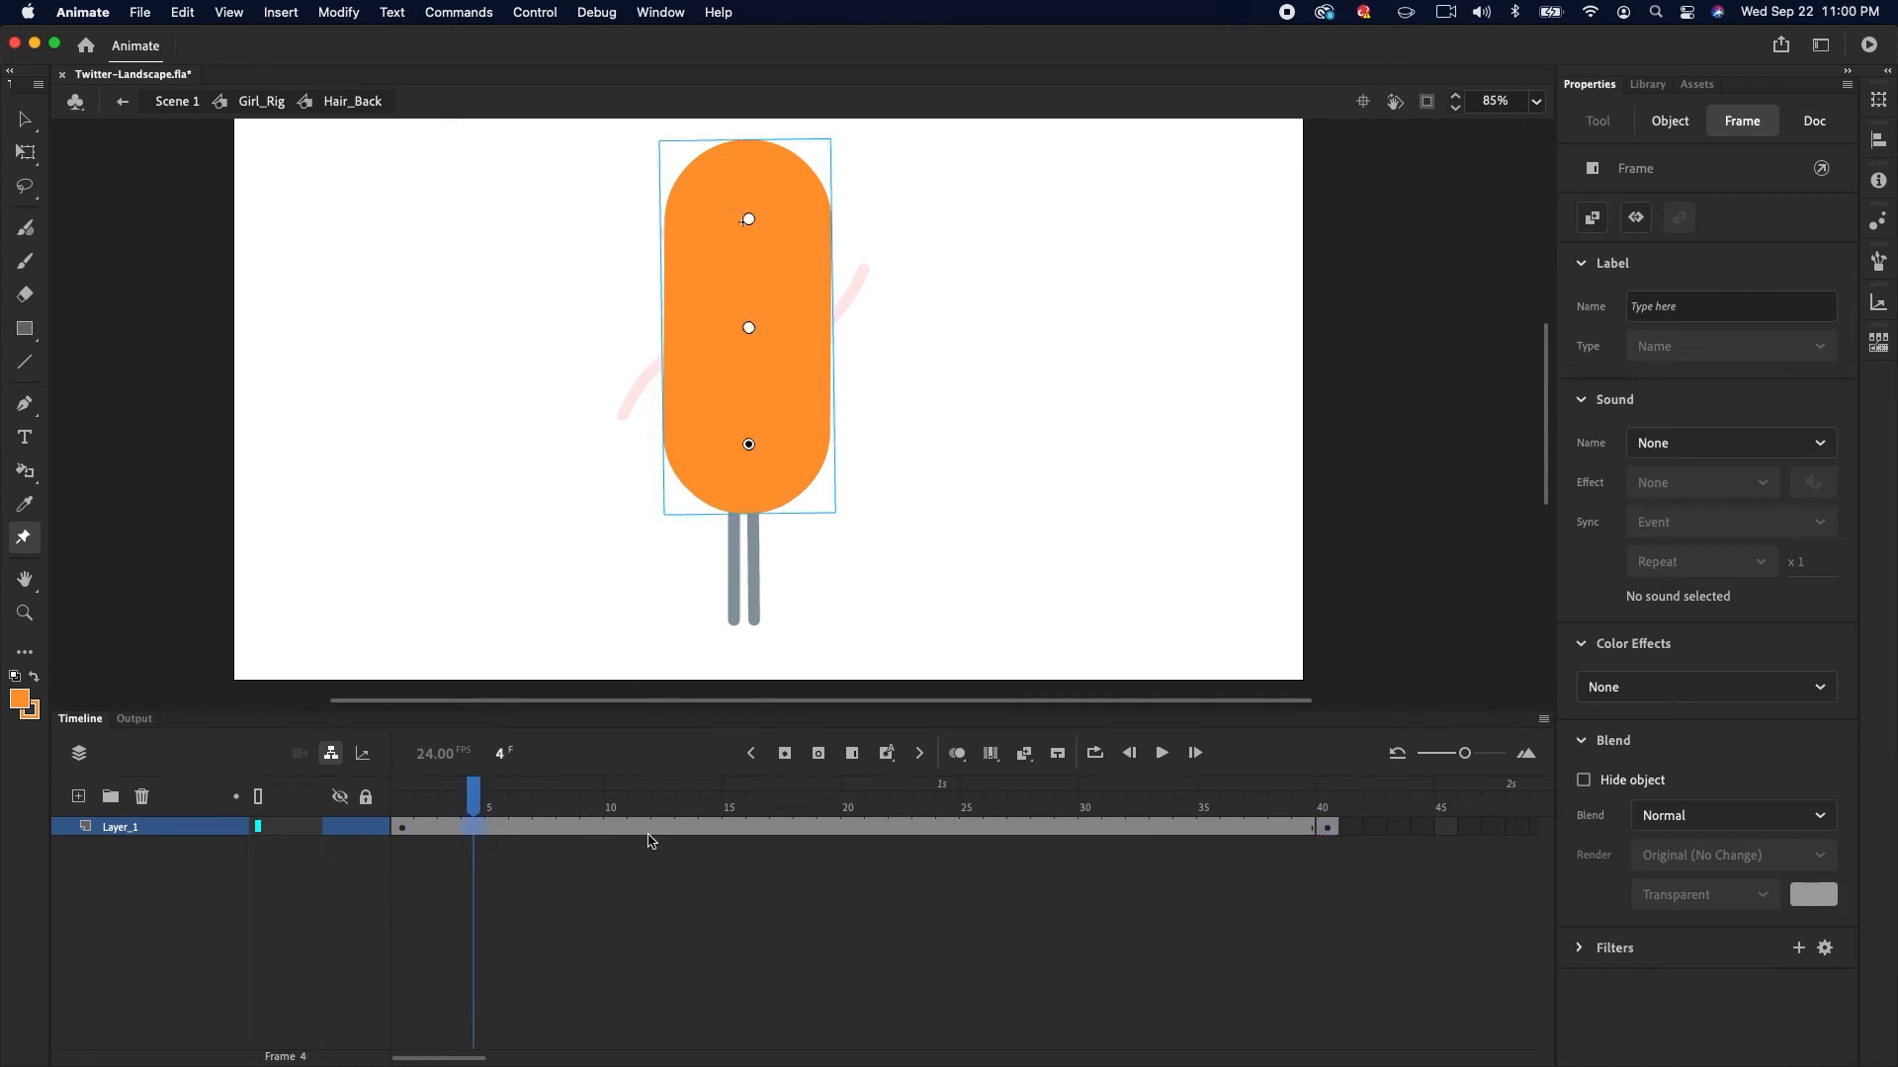
{"action": "left_click_drag", "start_coordinate": [534, 809], "coordinate": [385, 816]}
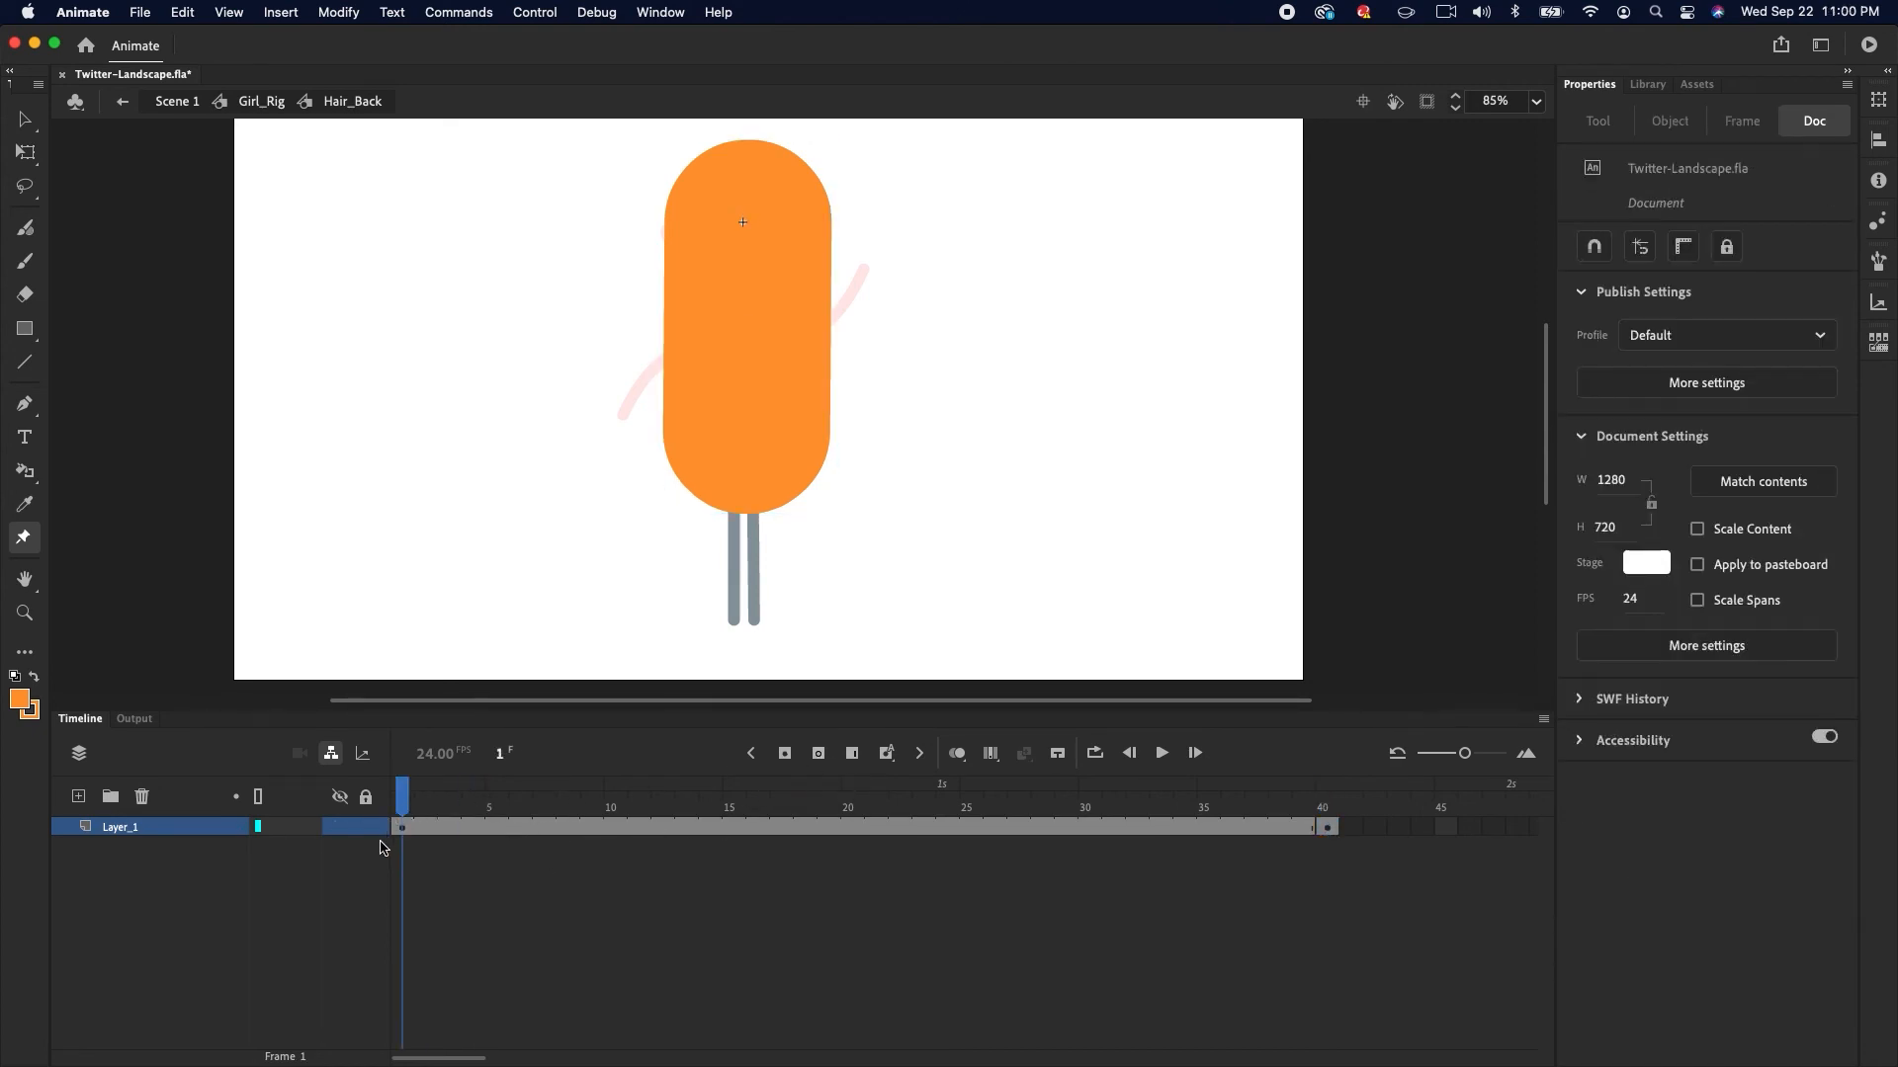
{"action": "left_click", "coordinate": [817, 398]}
{"action": "left_click_drag", "start_coordinate": [749, 444], "coordinate": [883, 387]}
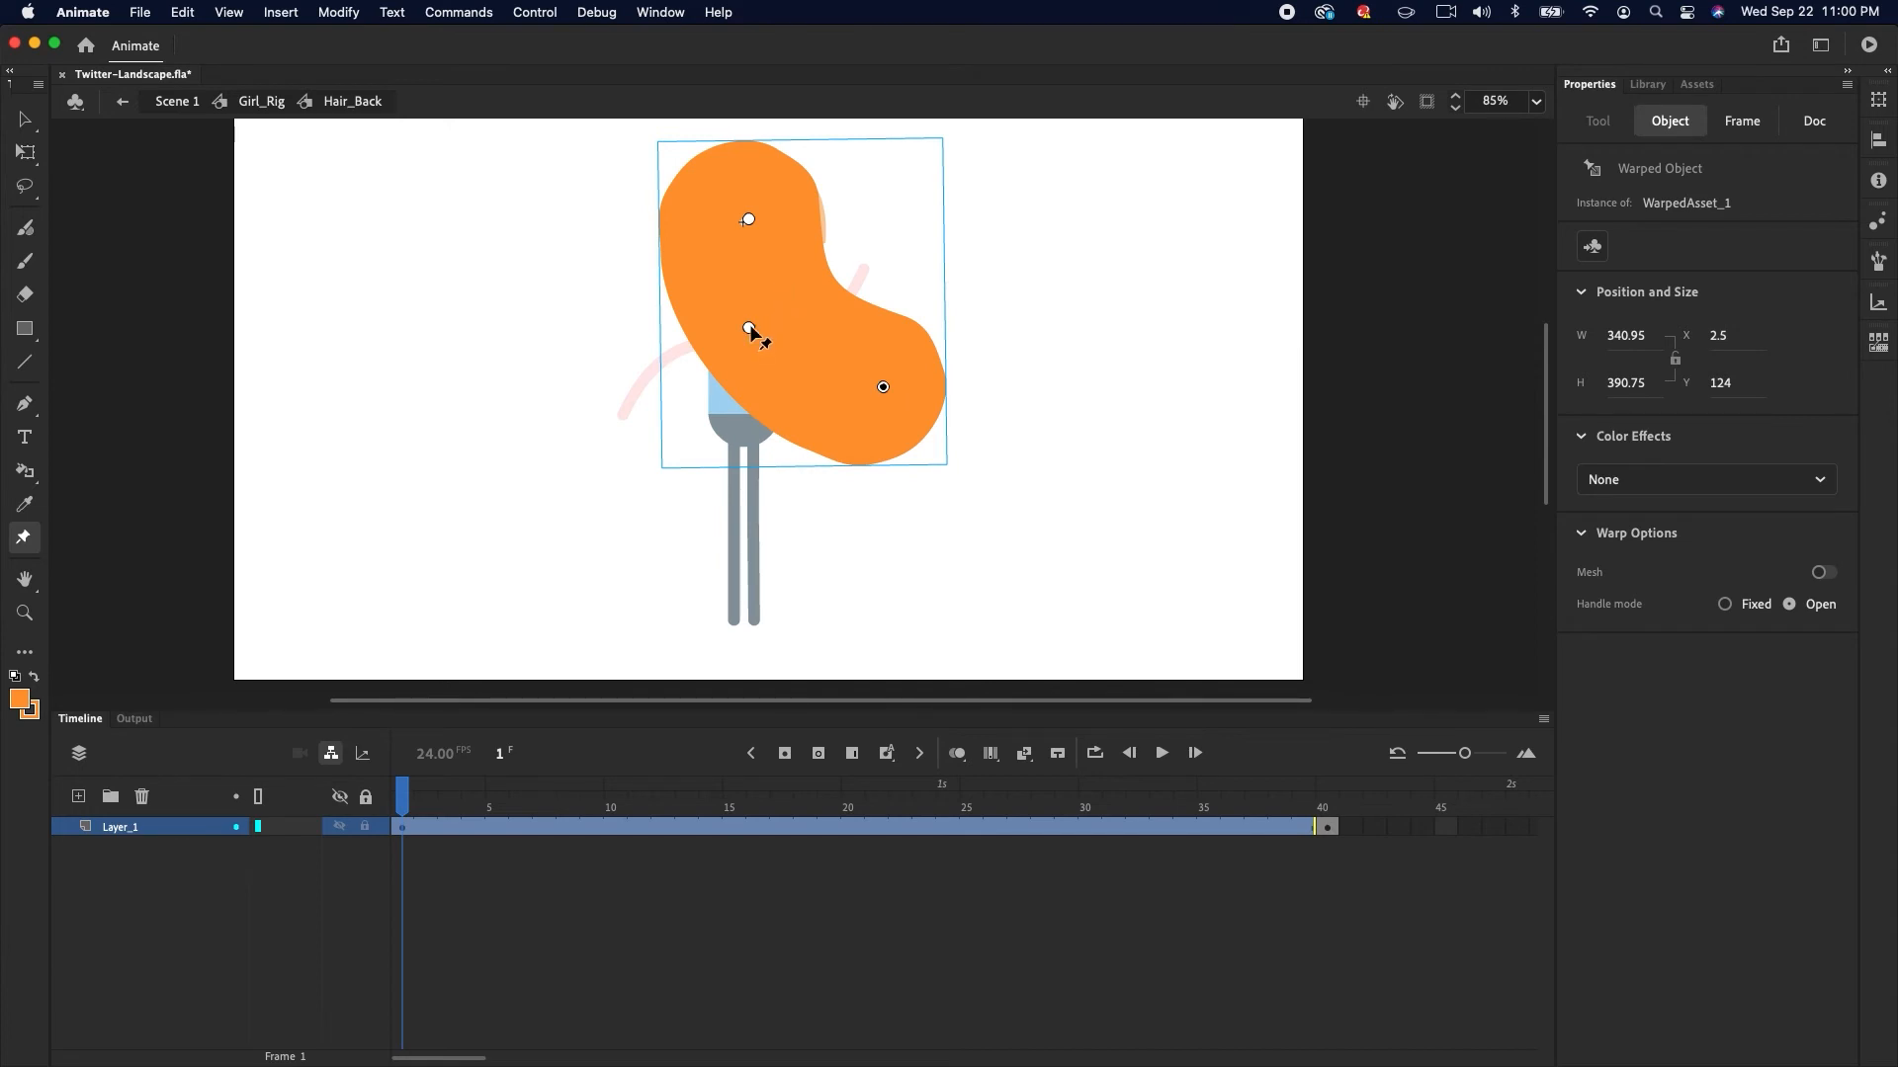
{"action": "left_click_drag", "start_coordinate": [751, 330], "coordinate": [765, 324]}
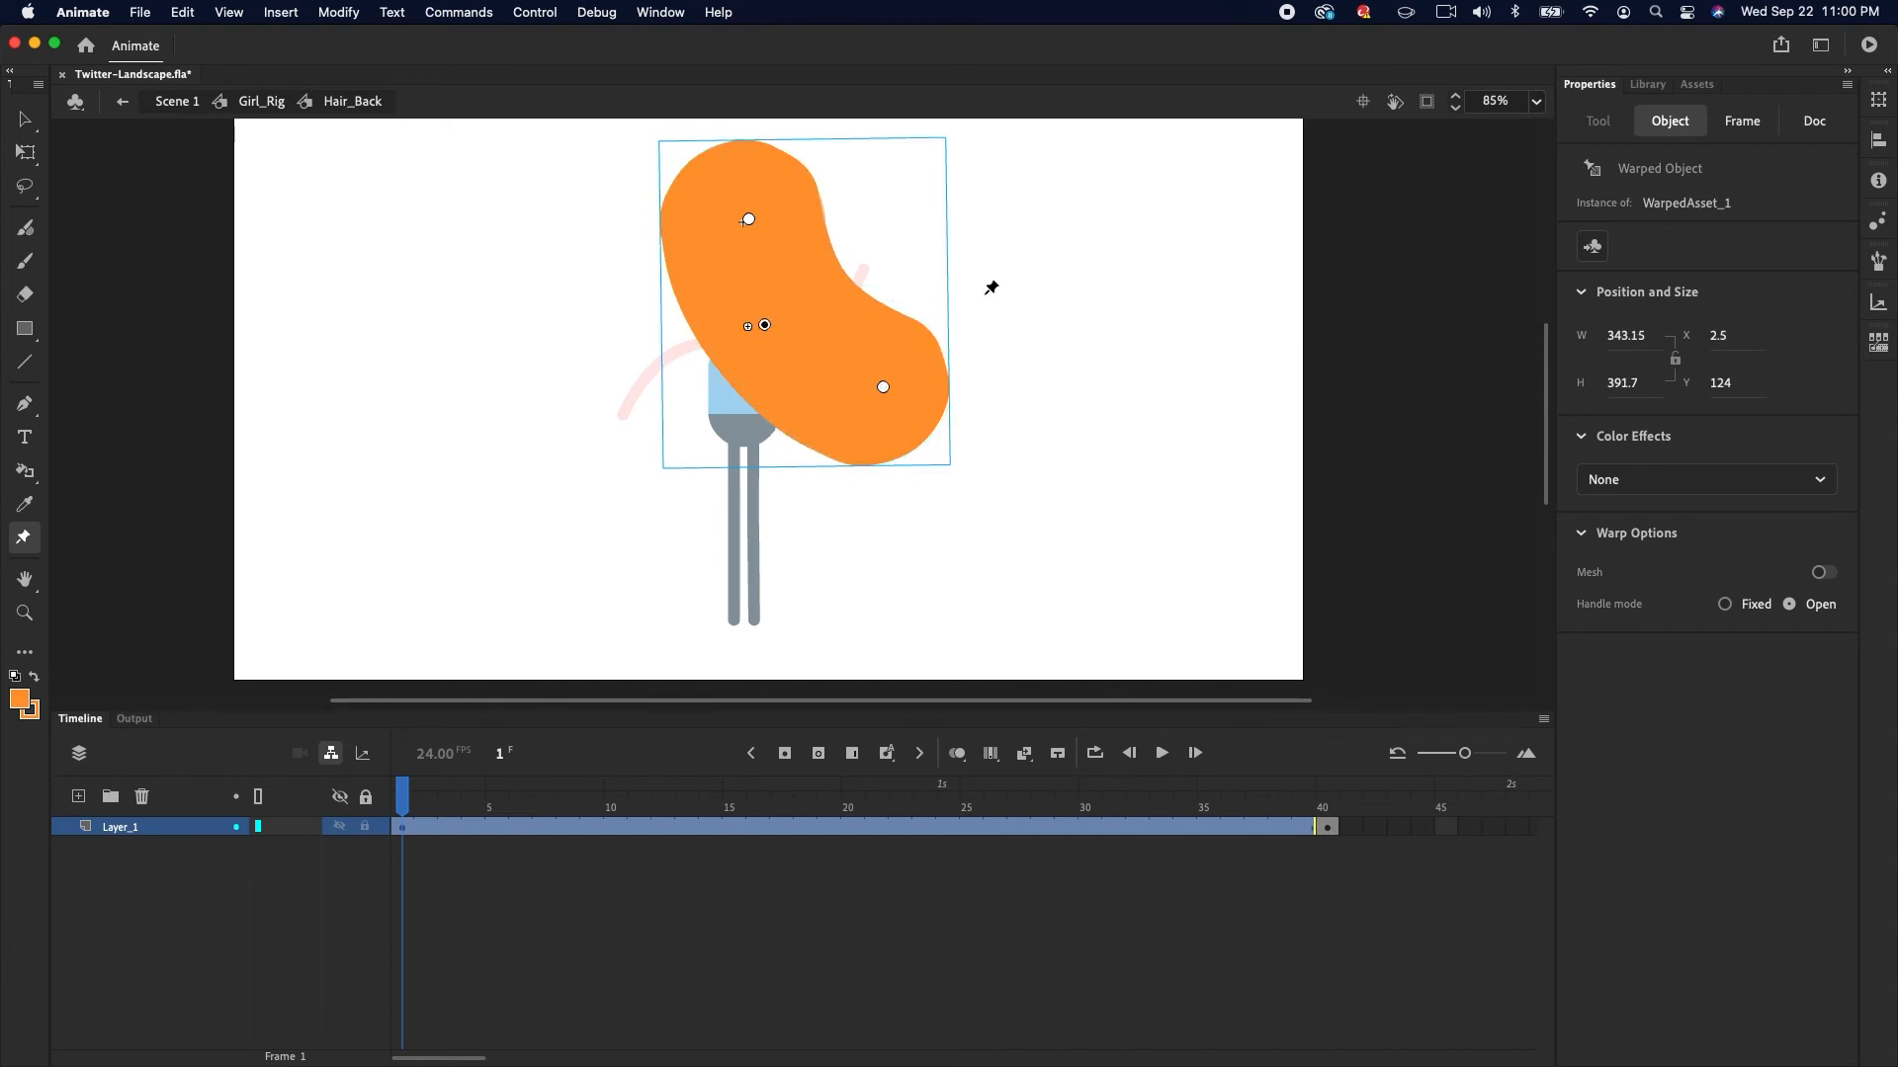
At frame 7, bend the hair over to the left by moving its lower and middle warp pins
{"action": "left_click", "coordinate": [544, 827]}
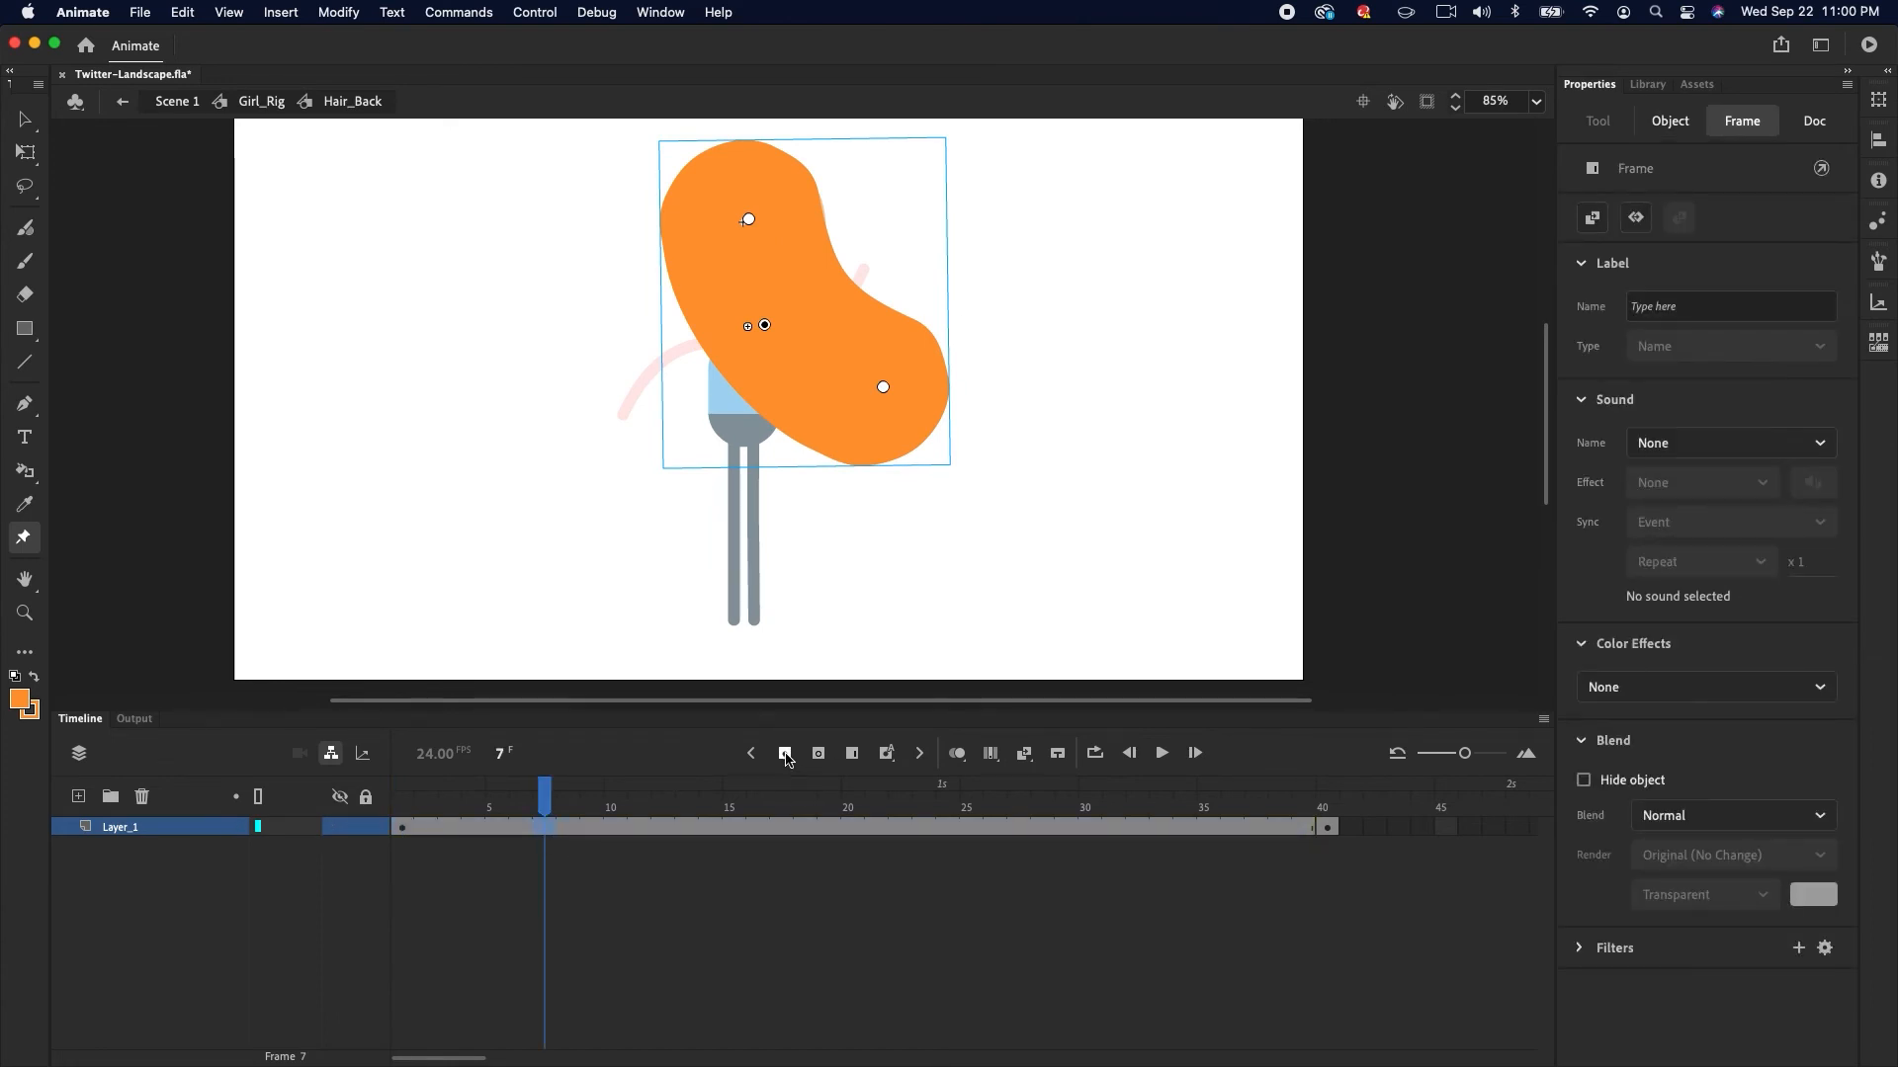
{"action": "left_click_drag", "start_coordinate": [882, 389], "coordinate": [762, 442]}
{"action": "left_click_drag", "start_coordinate": [765, 325], "coordinate": [746, 327]}
{"action": "left_click_drag", "start_coordinate": [762, 443], "coordinate": [689, 455]}
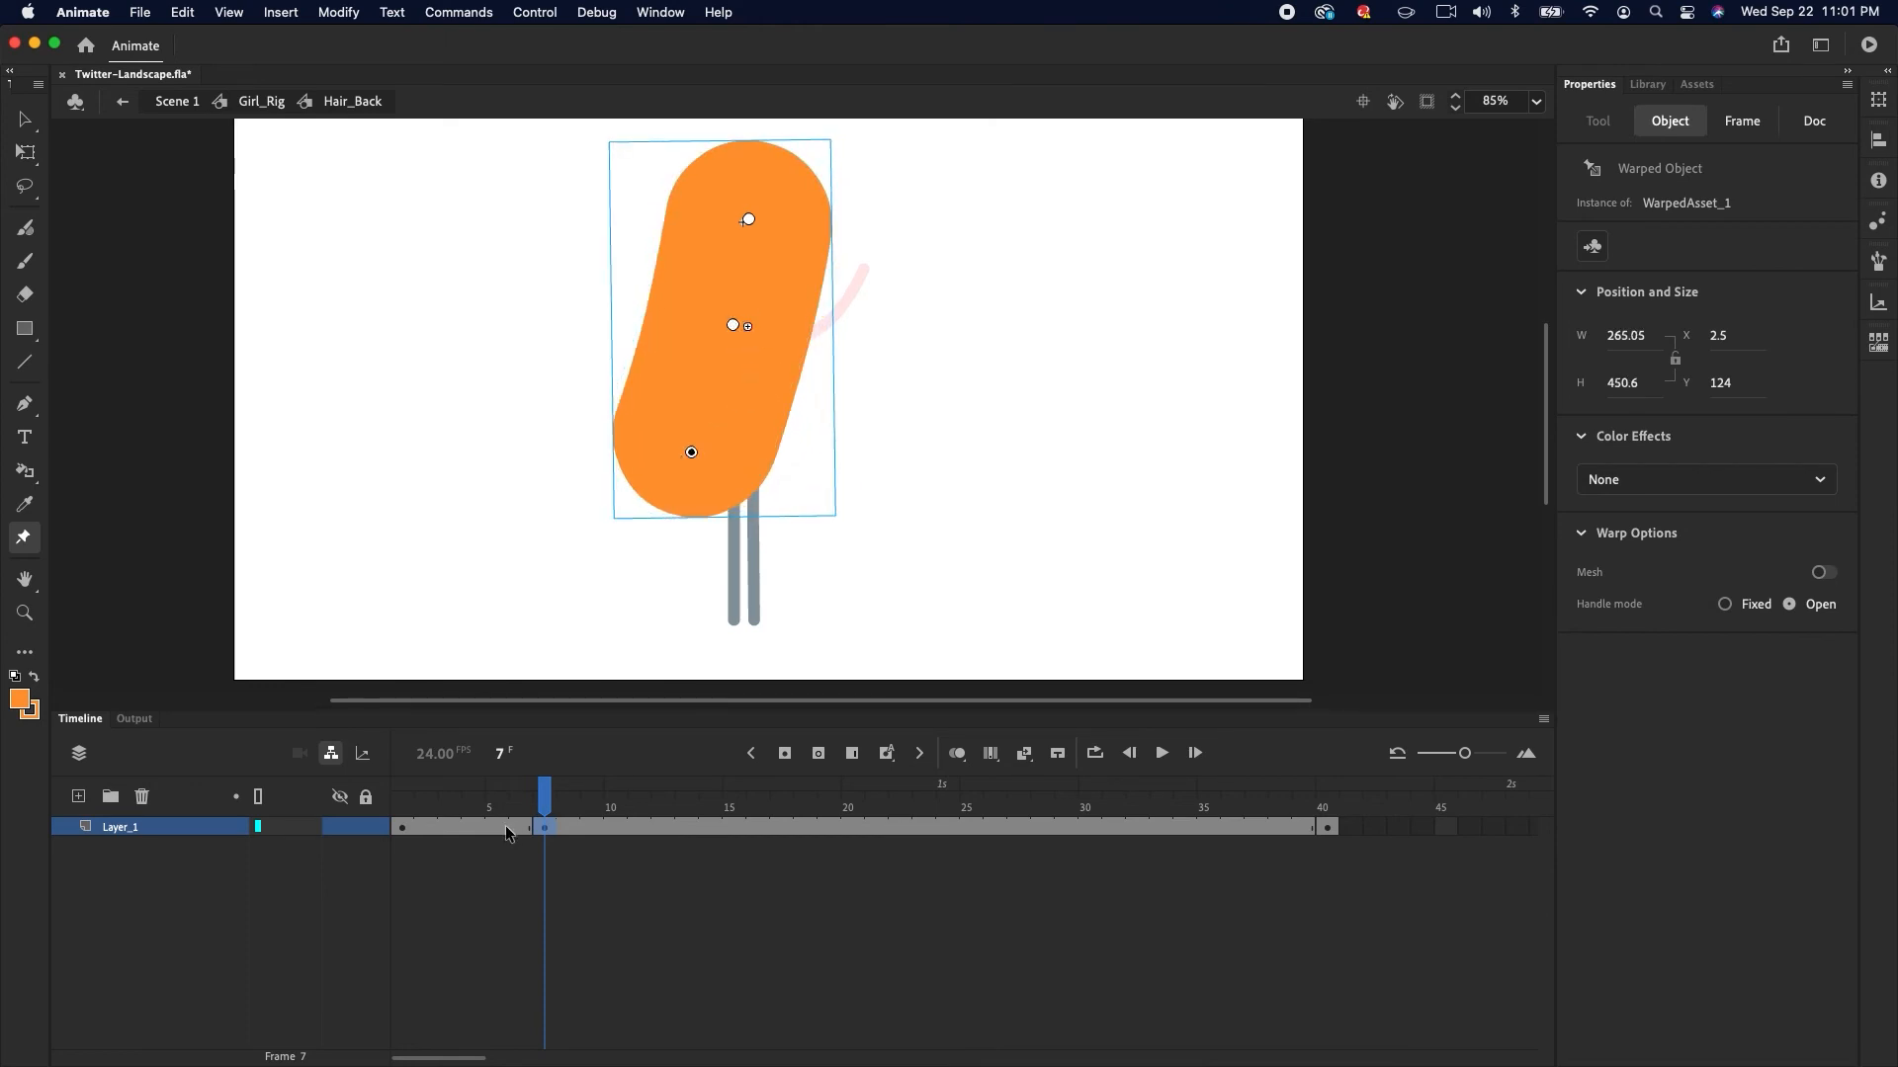
Create a classic tween between the frame 1 and frame 7 hair keyframes and play it back
{"action": "left_click", "coordinate": [506, 831]}
{"action": "left_click", "coordinate": [1026, 758]}
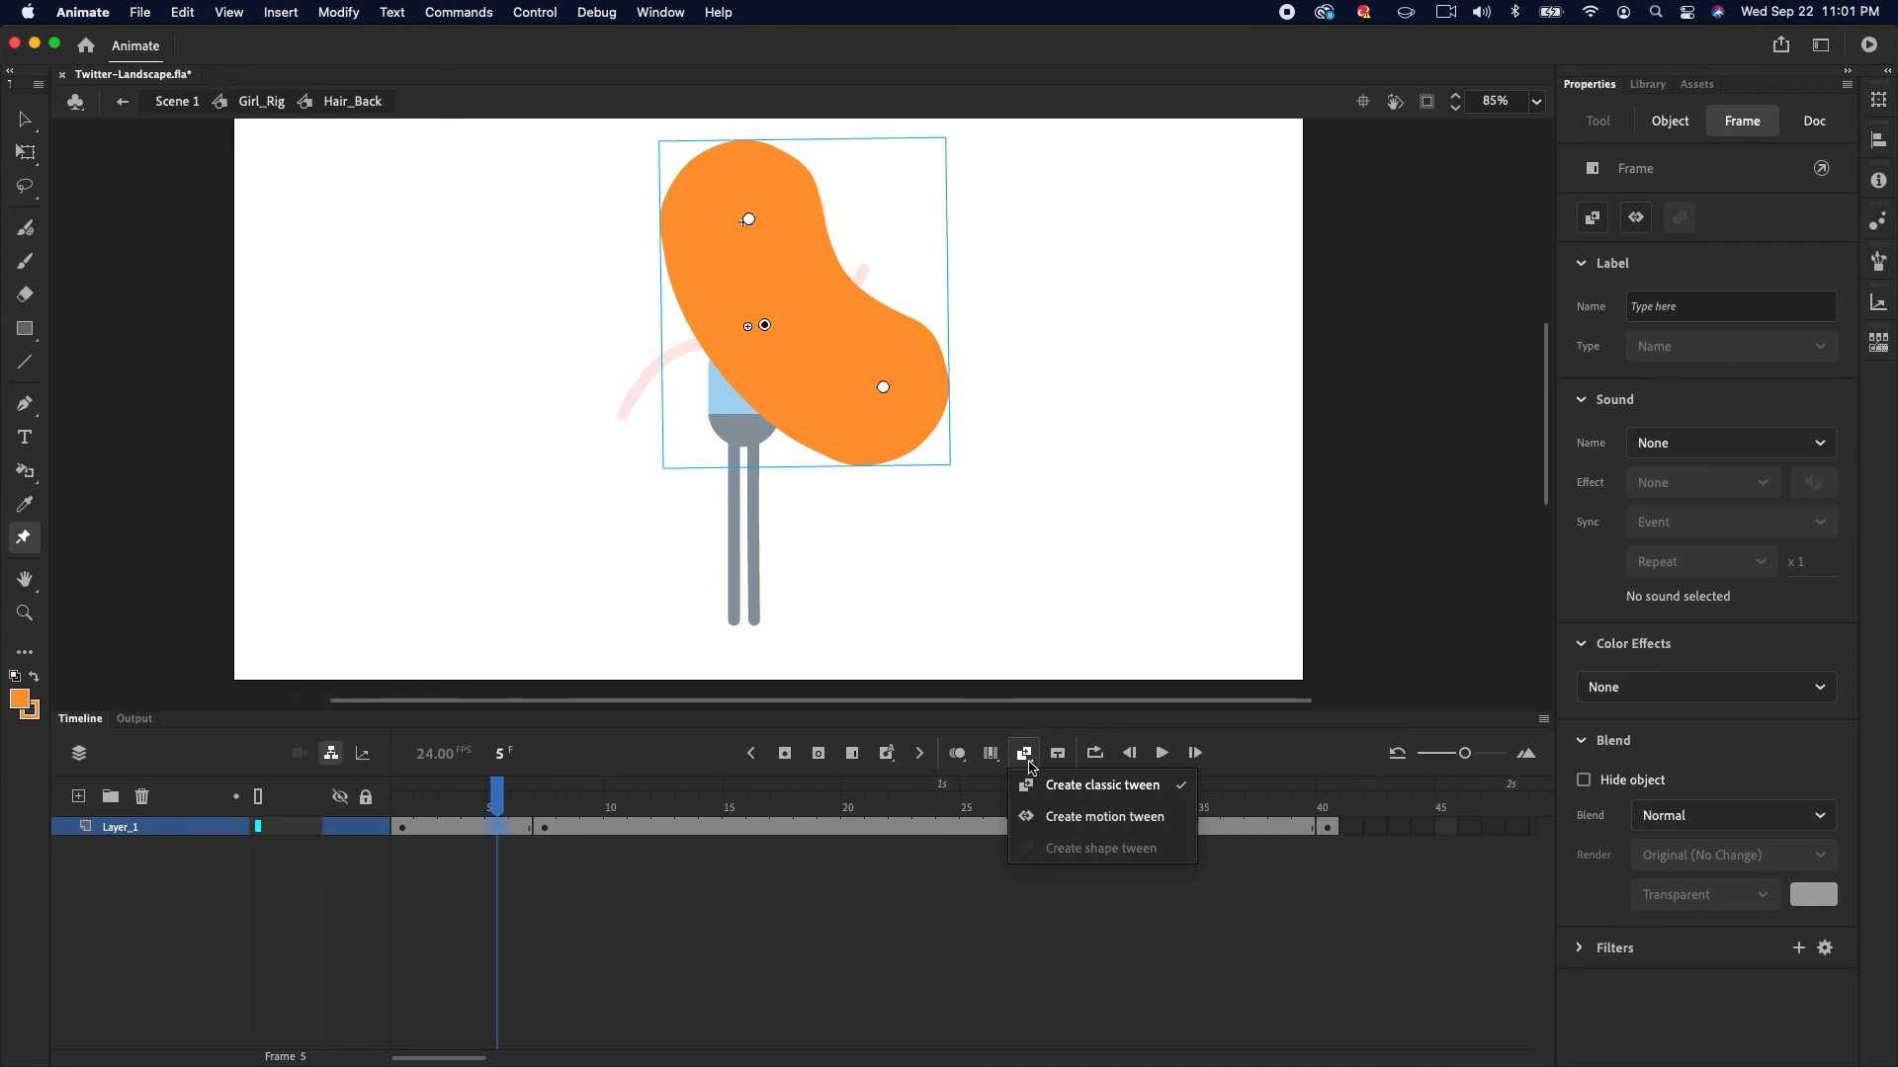
{"action": "left_click", "coordinate": [1104, 787]}
{"action": "left_click", "coordinate": [458, 828]}
{"action": "left_click_drag", "start_coordinate": [457, 830], "coordinate": [543, 821]}
{"action": "key", "text": "Return"}
At frame 13, swing the hair up to the left with its warp pins and classic-tween it from frame 7
{"action": "left_click", "coordinate": [679, 828]}
{"action": "key", "text": "w"}
{"action": "left_click", "coordinate": [712, 447]}
{"action": "left_click_drag", "start_coordinate": [691, 453], "coordinate": [590, 381]}
{"action": "left_click_drag", "start_coordinate": [735, 327], "coordinate": [723, 324]}
{"action": "left_click_drag", "start_coordinate": [589, 376], "coordinate": [590, 368]}
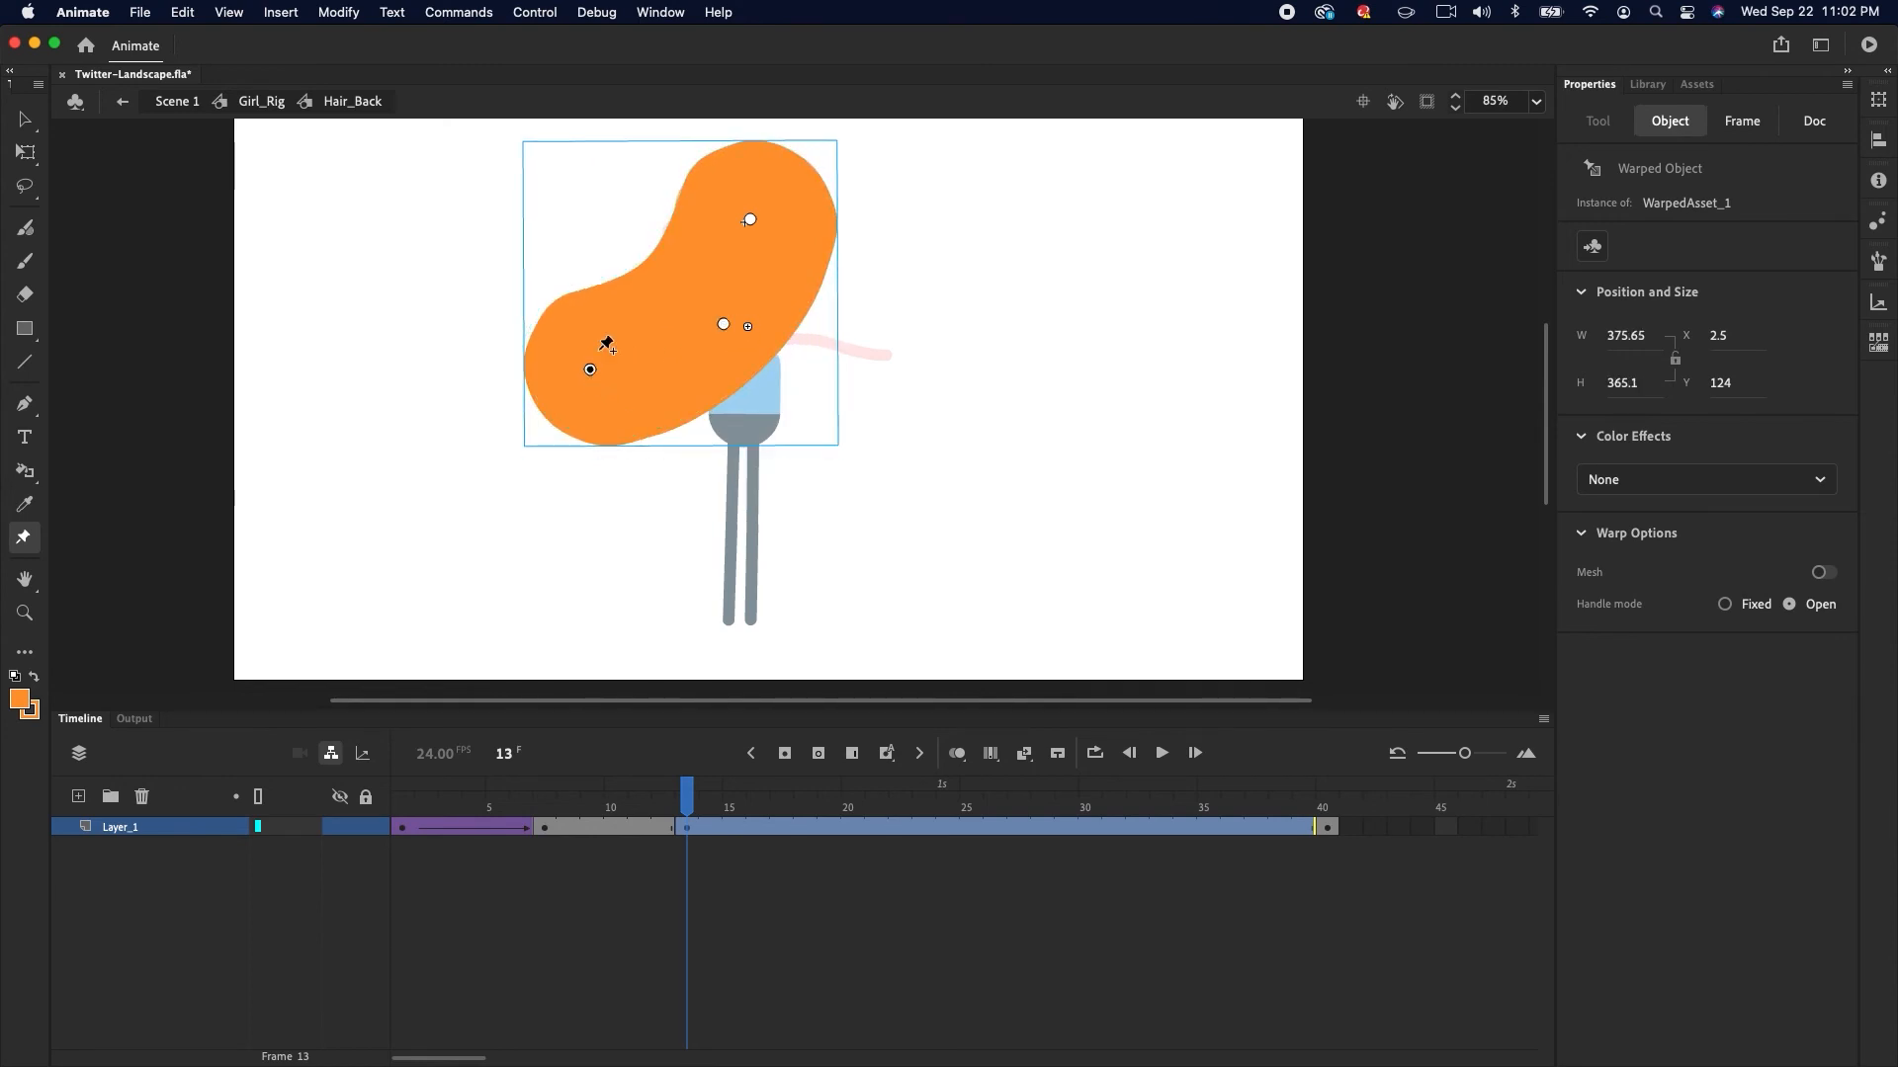
{"action": "left_click", "coordinate": [624, 828]}
{"action": "left_click", "coordinate": [1024, 754]}
Insert a keyframe at frame 20, move the hair's lower and middle pins back toward the right, and classic-tween frames 13 to 20
{"action": "left_click_drag", "start_coordinate": [618, 799], "coordinate": [826, 815]}
{"action": "left_click", "coordinate": [785, 753]}
{"action": "left_click_drag", "start_coordinate": [590, 370], "coordinate": [692, 427]}
{"action": "left_click_drag", "start_coordinate": [723, 324], "coordinate": [771, 324]}
{"action": "left_click_drag", "start_coordinate": [692, 425], "coordinate": [766, 435]}
{"action": "left_click_drag", "start_coordinate": [770, 326], "coordinate": [775, 324]}
{"action": "left_click", "coordinate": [800, 828]}
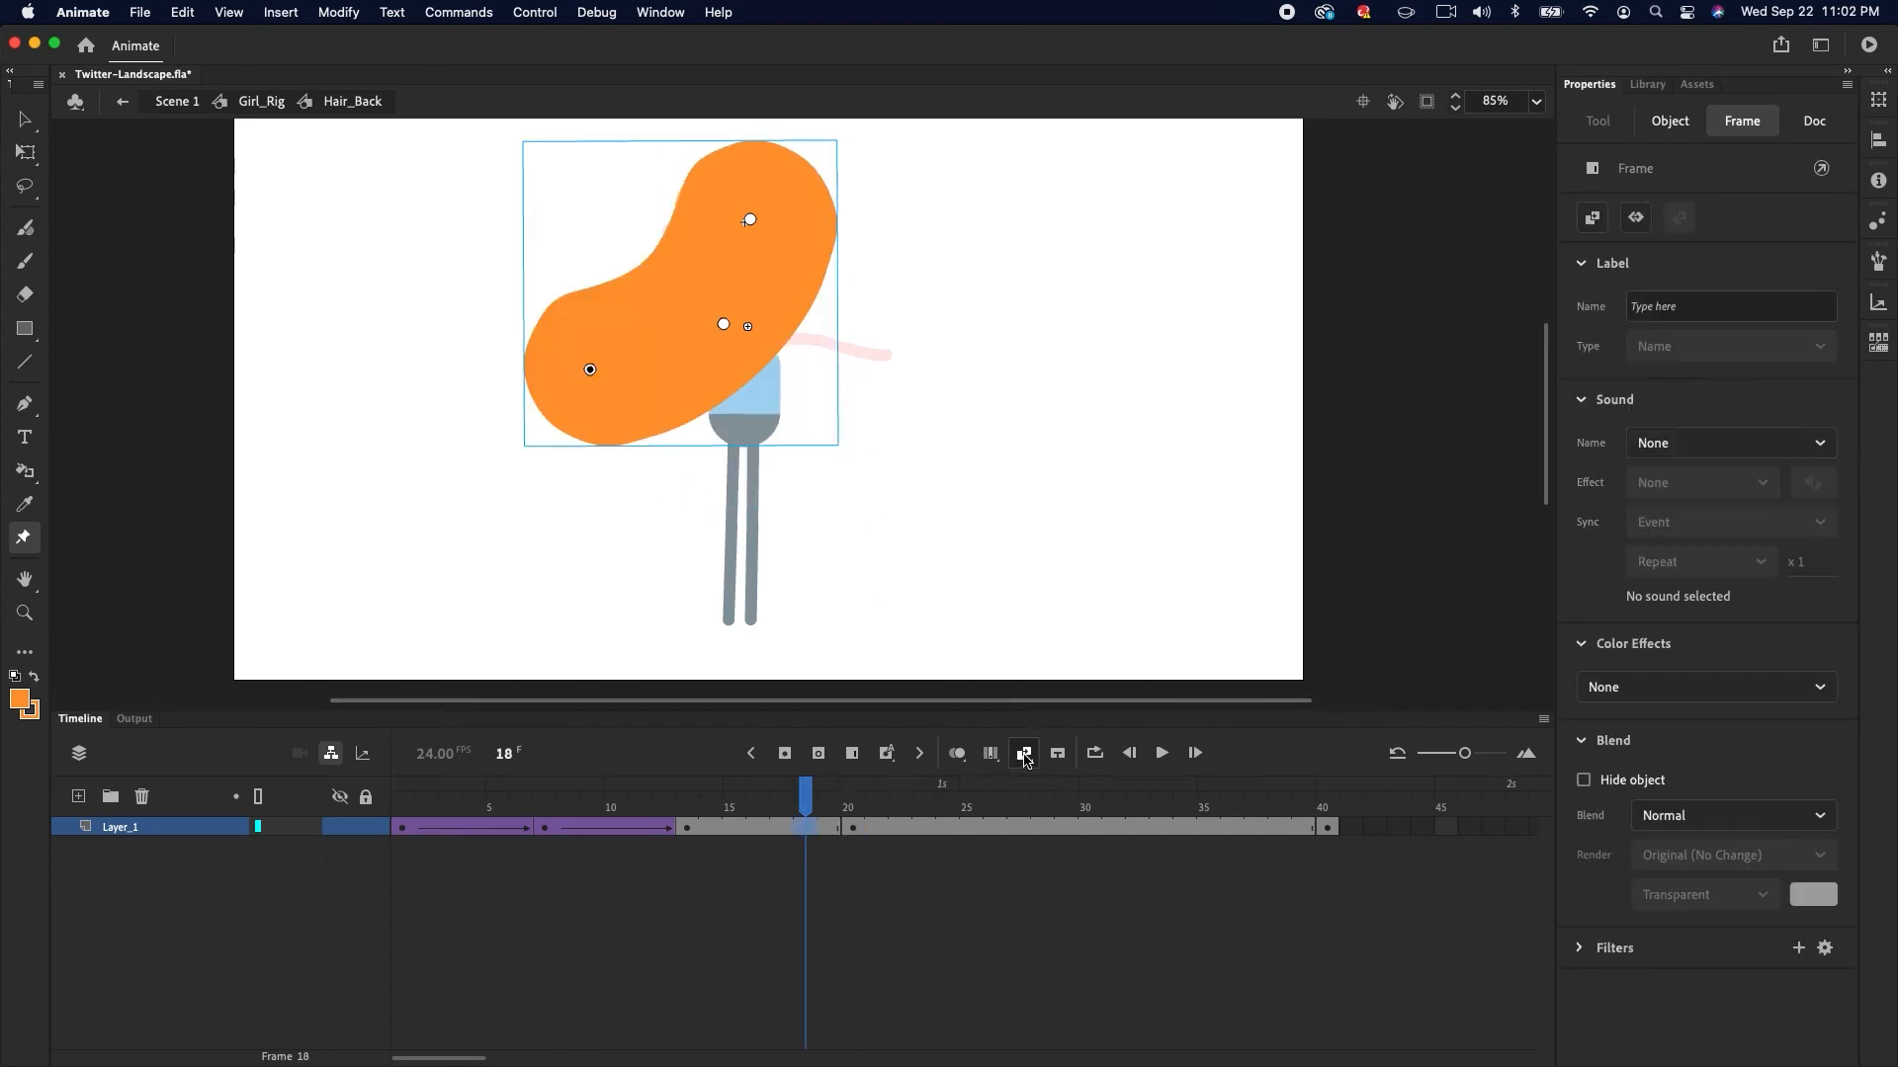
{"action": "left_click", "coordinate": [1024, 754]}
Return to Girl_Rig to scrub the hair motion with the body, then reopen the Hair_Back symbol
{"action": "left_click", "coordinate": [261, 100]}
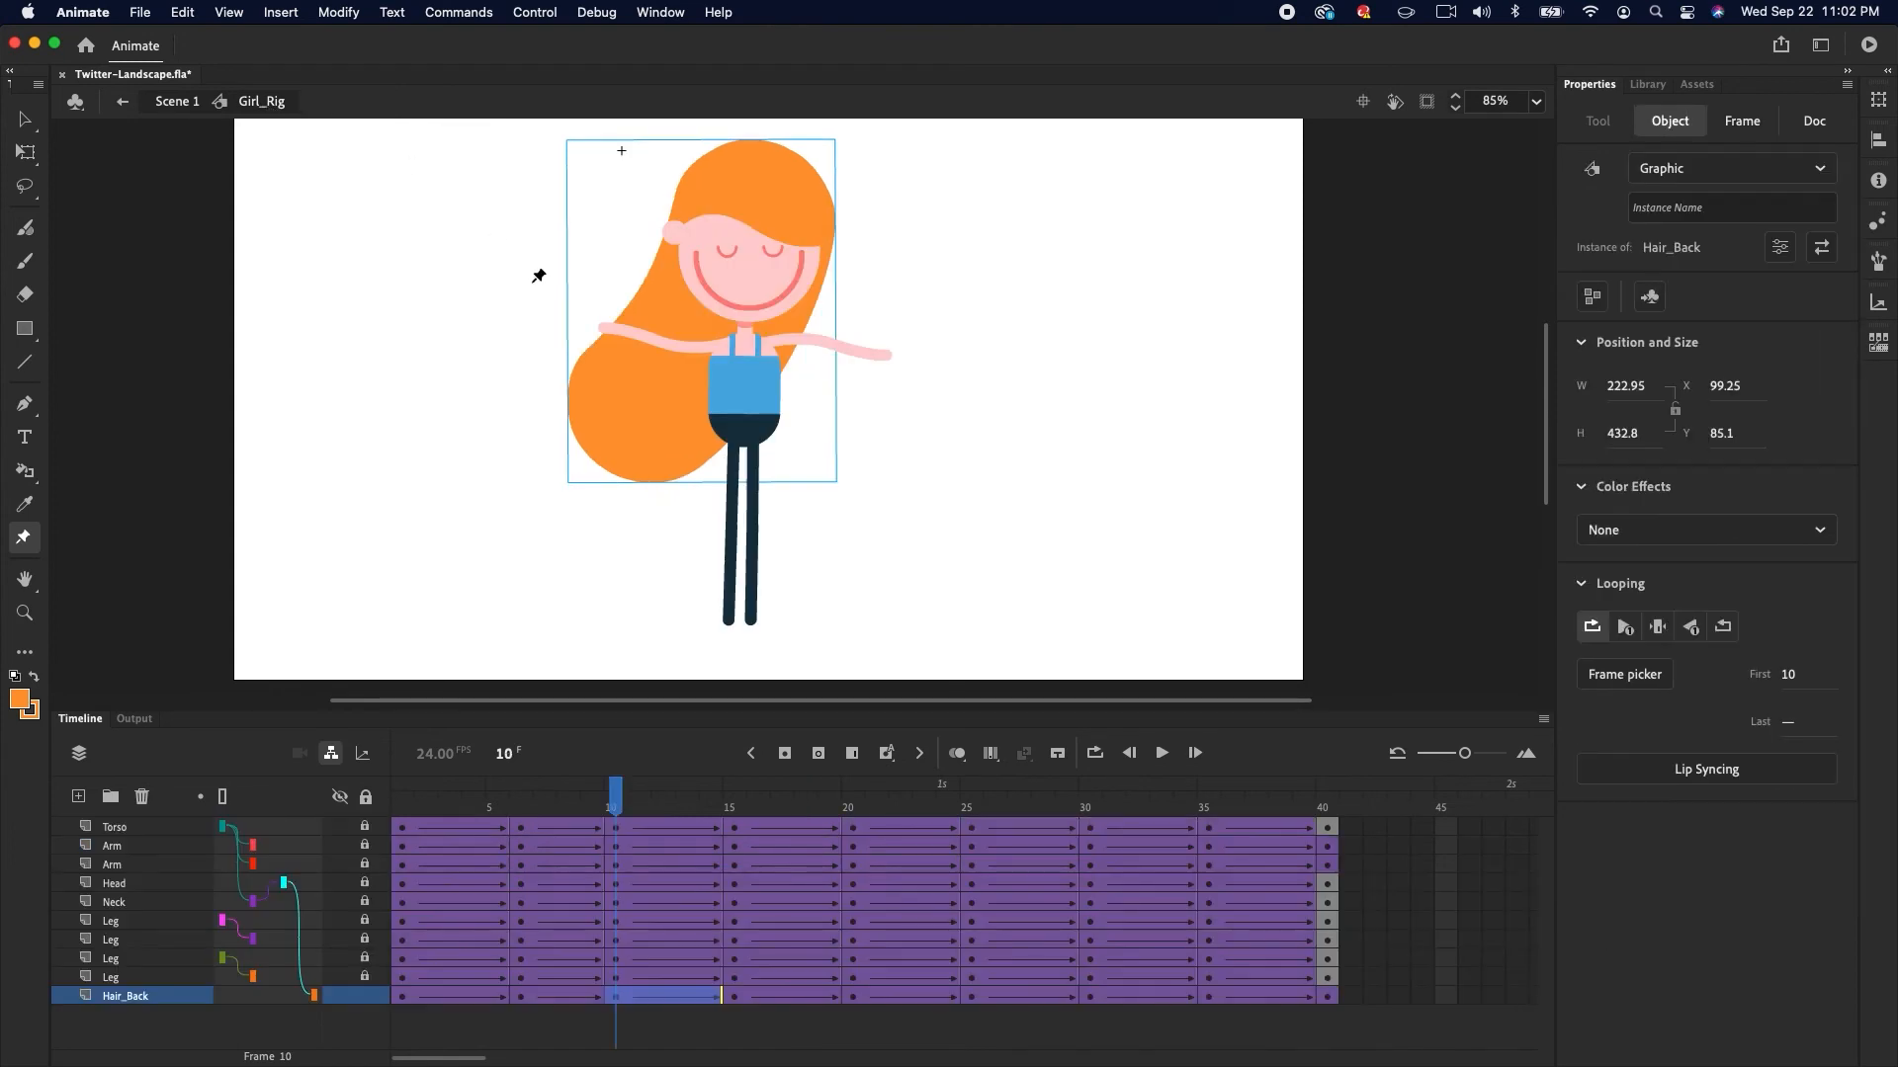
{"action": "left_click_drag", "start_coordinate": [577, 799], "coordinate": [754, 648]}
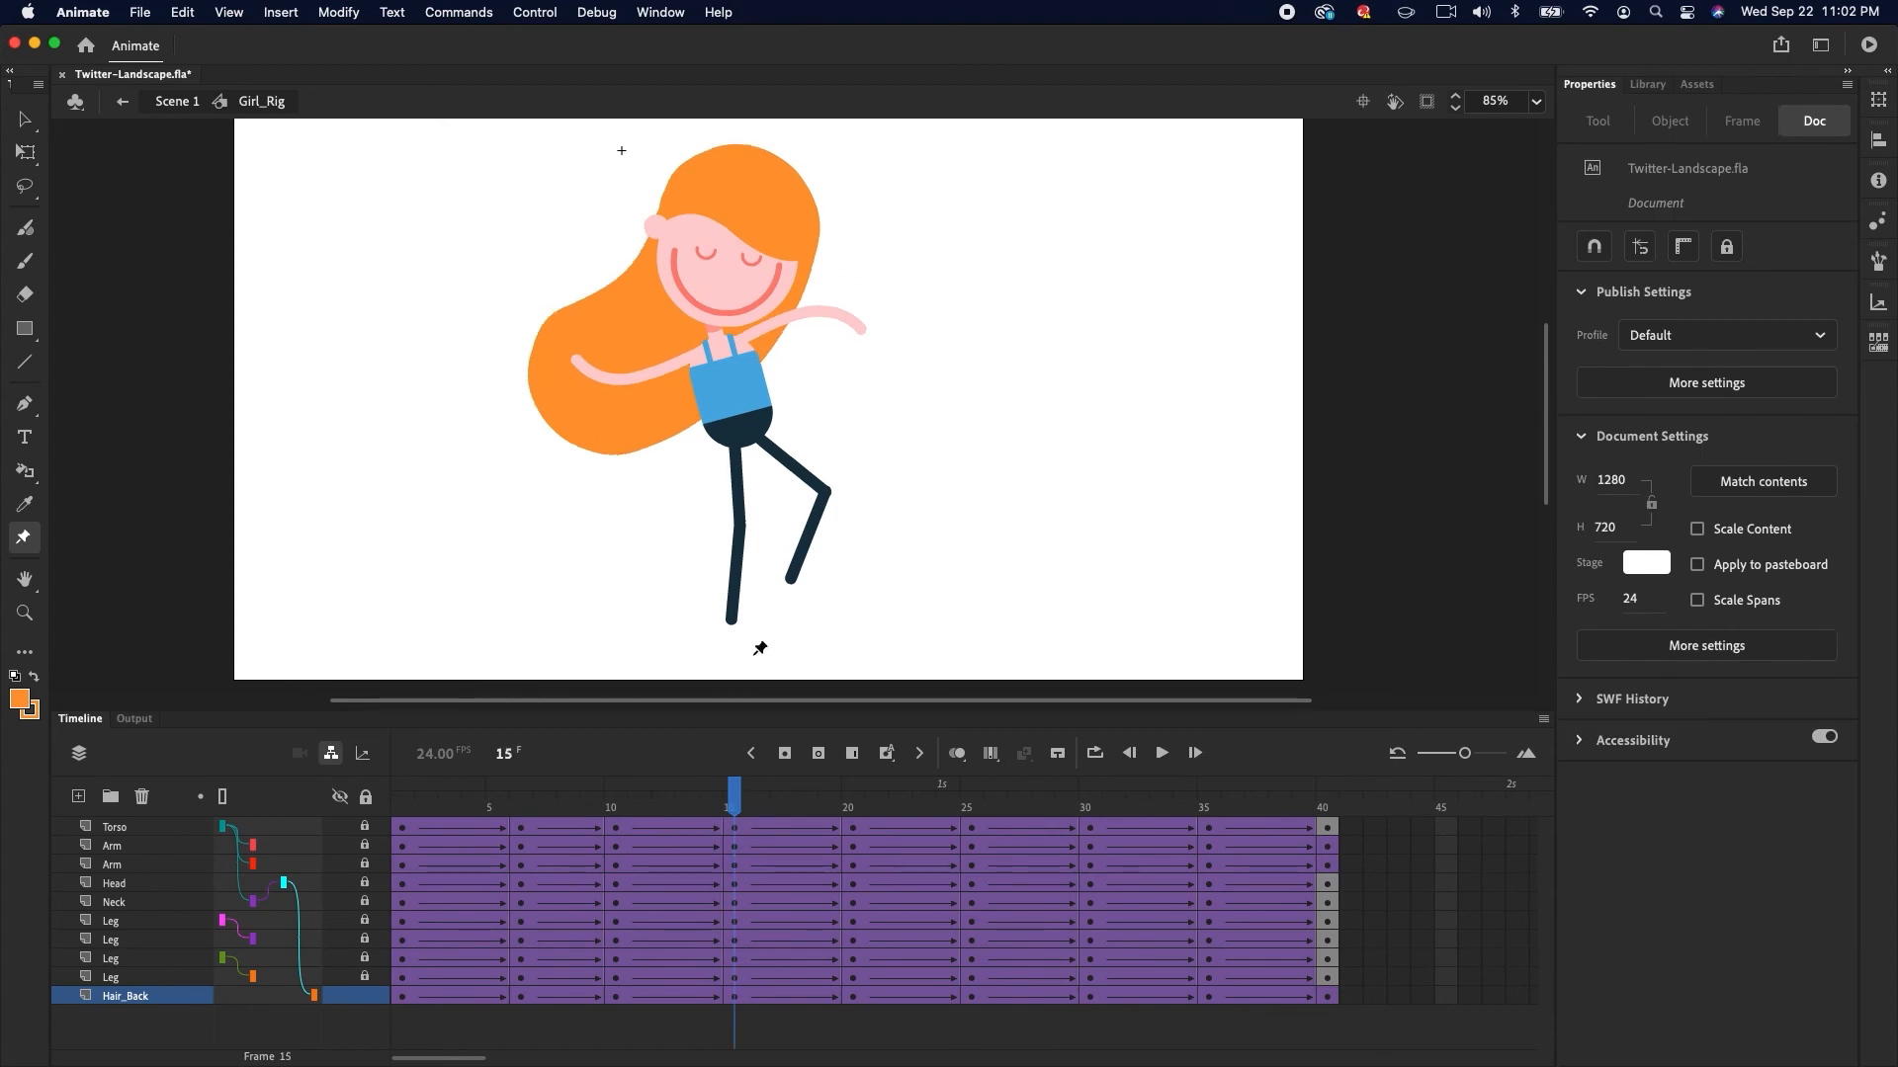
{"action": "key", "text": "v"}
{"action": "left_click", "coordinate": [697, 428]}
{"action": "double_click", "coordinate": [650, 437]}
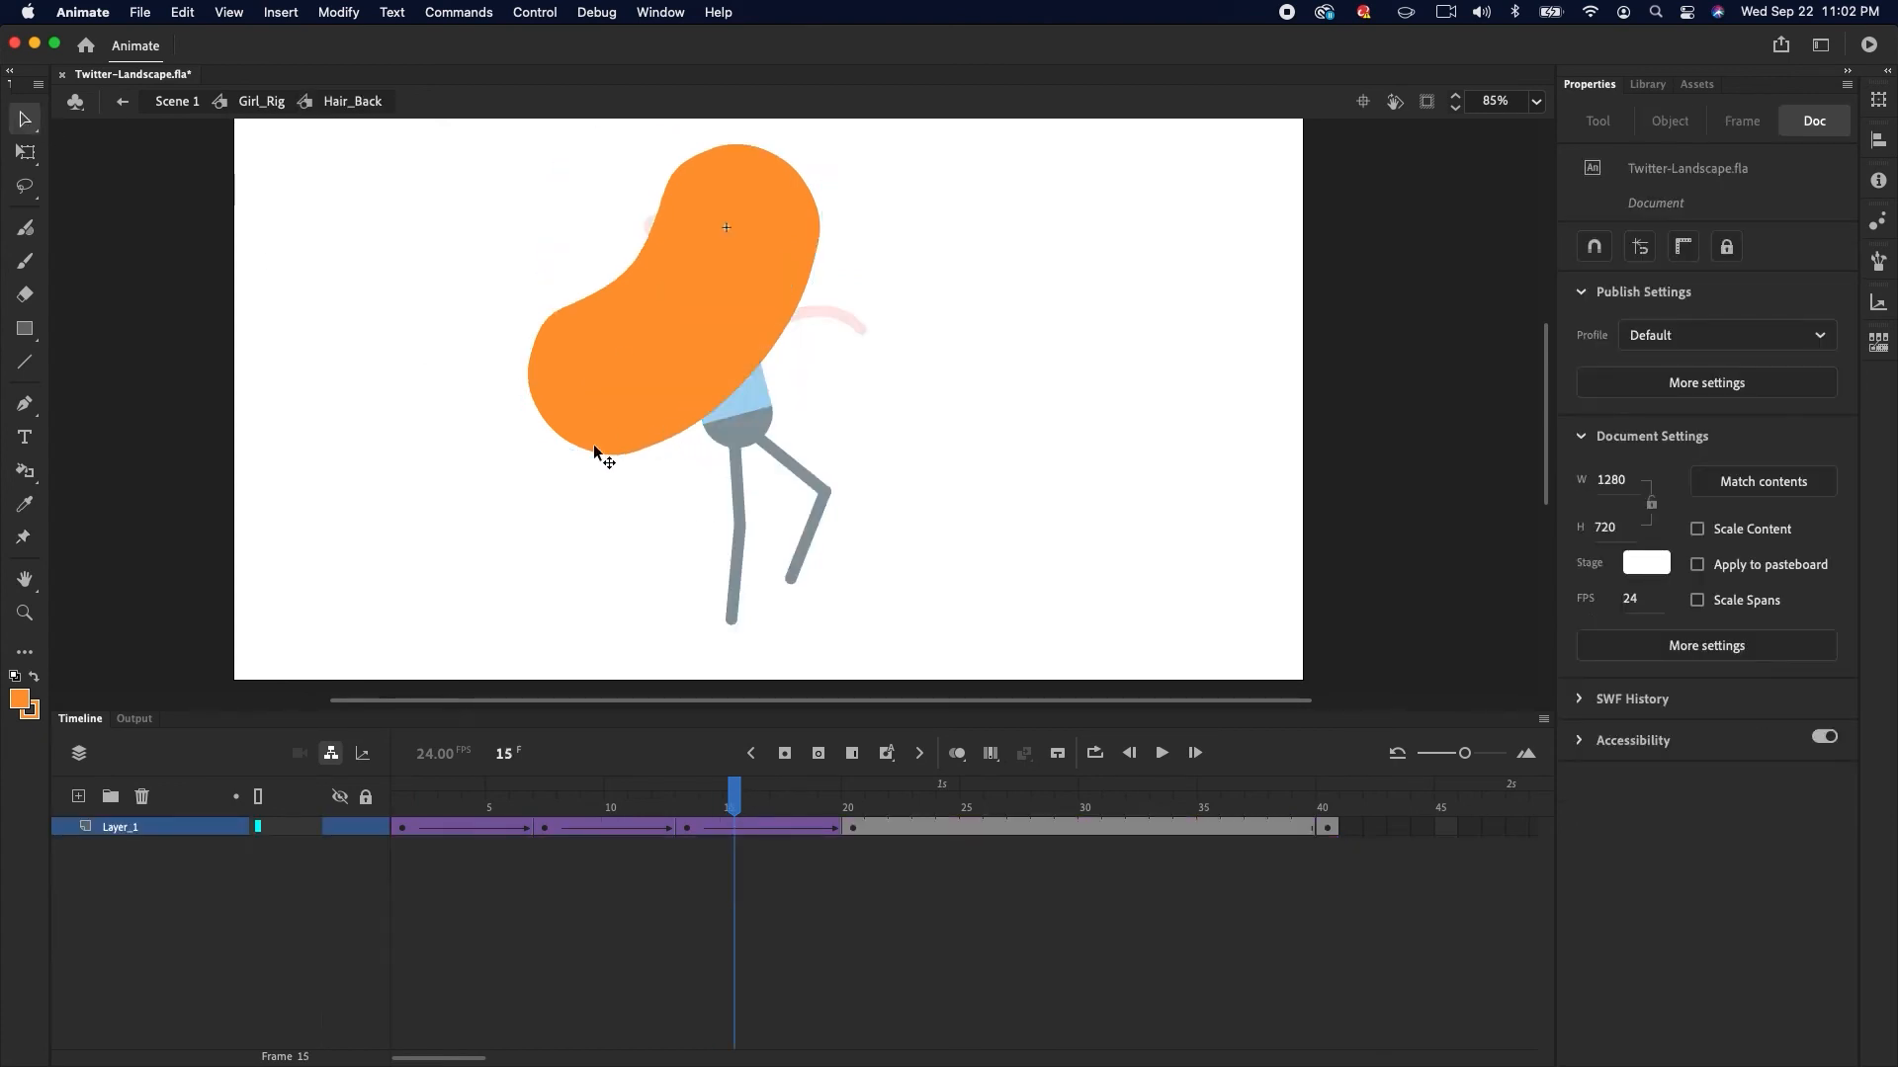
Insert a keyframe at frame 16 and pull the hair's lower pin further left
{"action": "left_click", "coordinate": [23, 541]}
{"action": "mouse_move", "coordinate": [753, 830]}
{"action": "left_mouse_down"}
{"action": "mouse_move", "coordinate": [544, 833]}
{"action": "mouse_move", "coordinate": [757, 833]}
{"action": "left_mouse_up"}
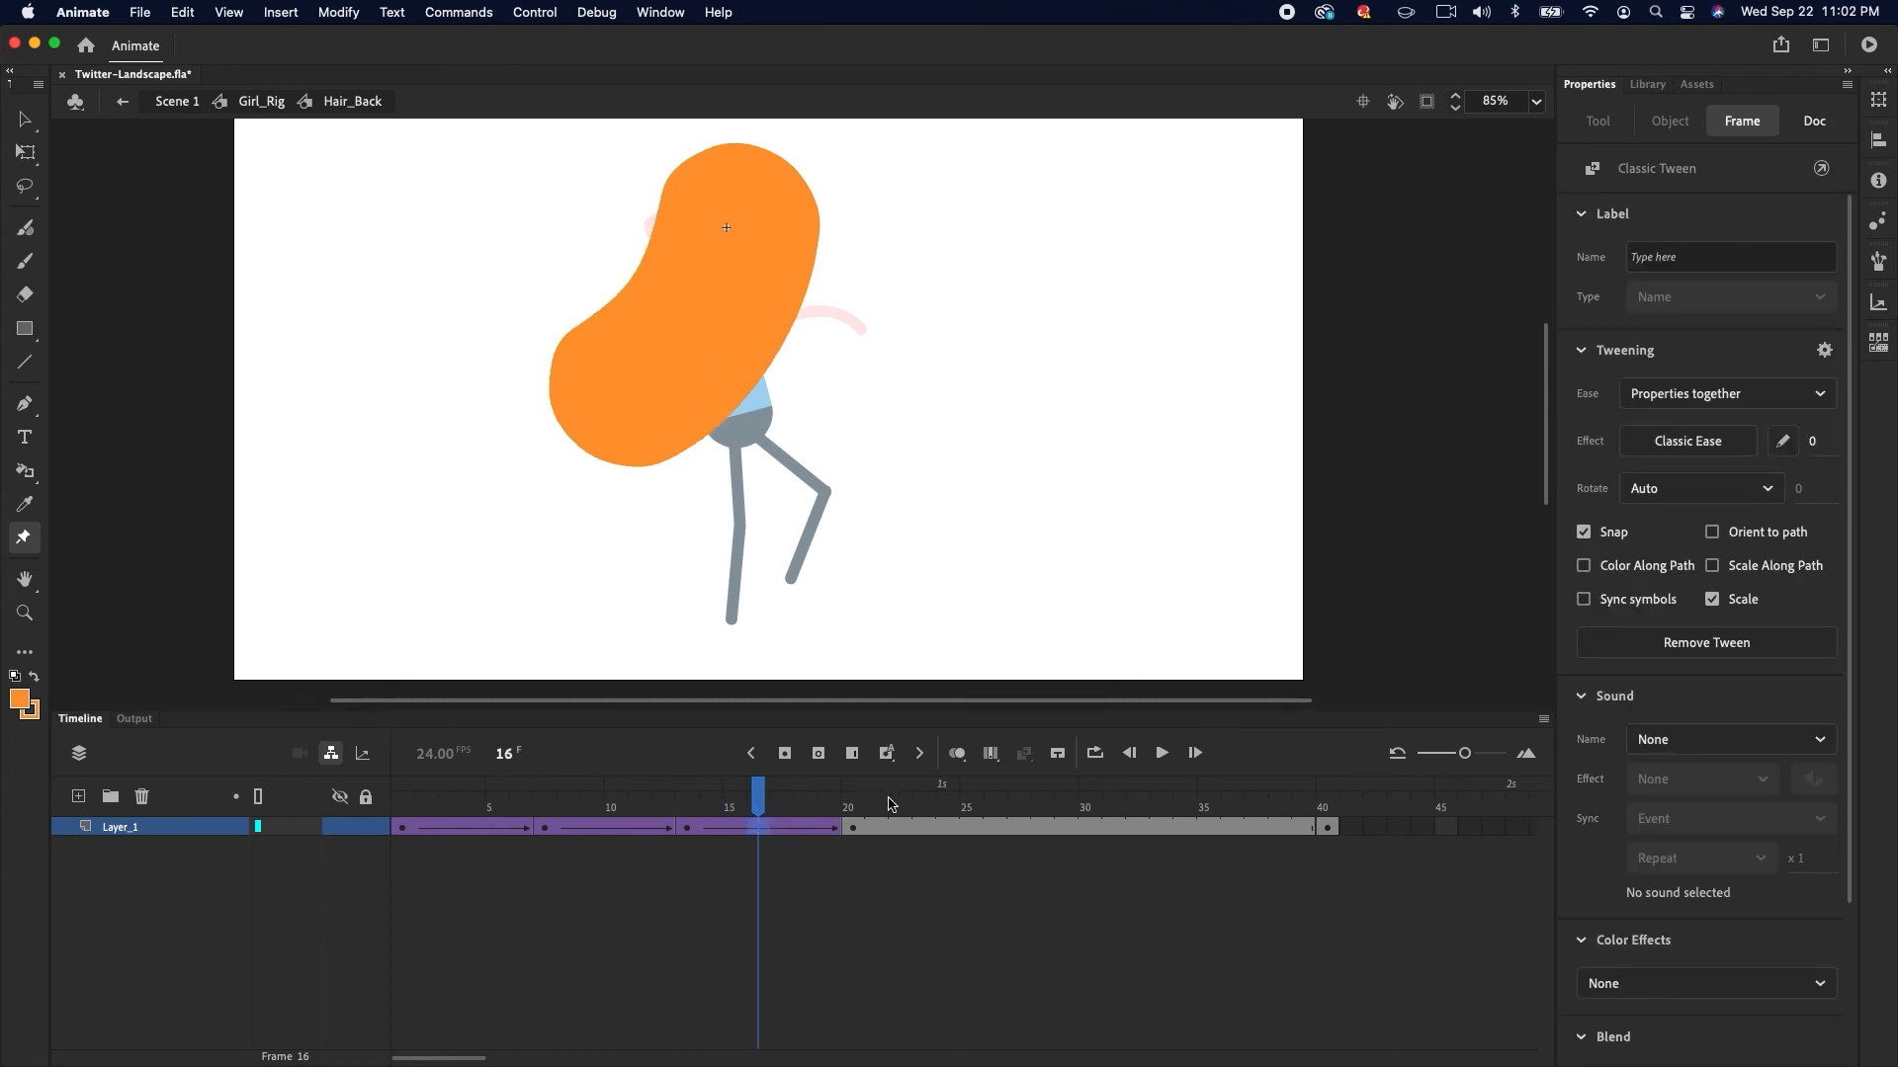
{"action": "left_click", "coordinate": [785, 755]}
{"action": "left_click", "coordinate": [656, 388]}
{"action": "left_click_drag", "start_coordinate": [625, 388], "coordinate": [610, 361]}
{"action": "mouse_move", "coordinate": [761, 792]}
{"action": "left_mouse_down"}
{"action": "mouse_move", "coordinate": [570, 832]}
{"action": "mouse_move", "coordinate": [757, 829]}
{"action": "left_mouse_up"}
{"action": "left_click", "coordinate": [757, 829]}
{"action": "left_click_drag", "start_coordinate": [610, 363], "coordinate": [594, 377]}
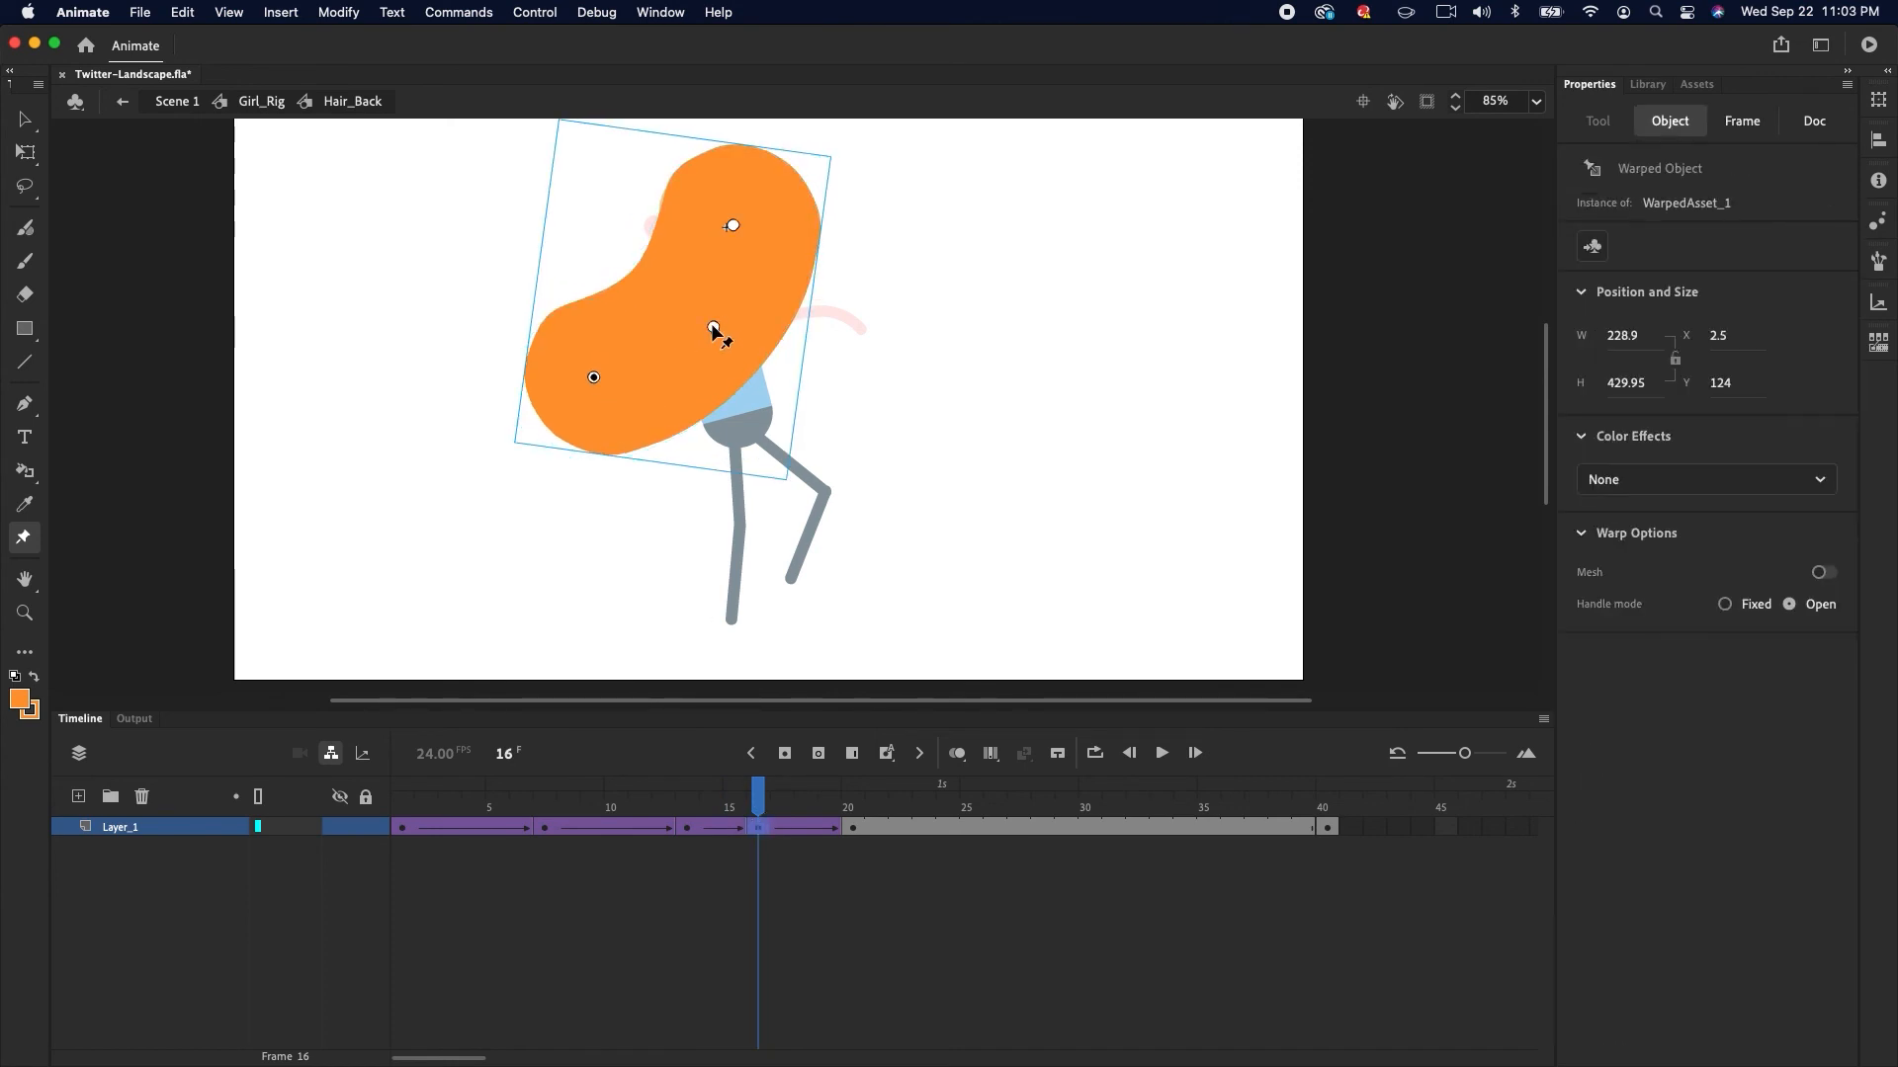
At frame 24, swing the hair out to the right with its pins and classic-tween it from frame 20
{"action": "left_click_drag", "start_coordinate": [670, 806], "coordinate": [946, 805]}
{"action": "left_click_drag", "start_coordinate": [719, 439], "coordinate": [874, 402]}
{"action": "left_click_drag", "start_coordinate": [743, 332], "coordinate": [750, 325]}
{"action": "left_click_drag", "start_coordinate": [875, 401], "coordinate": [885, 381]}
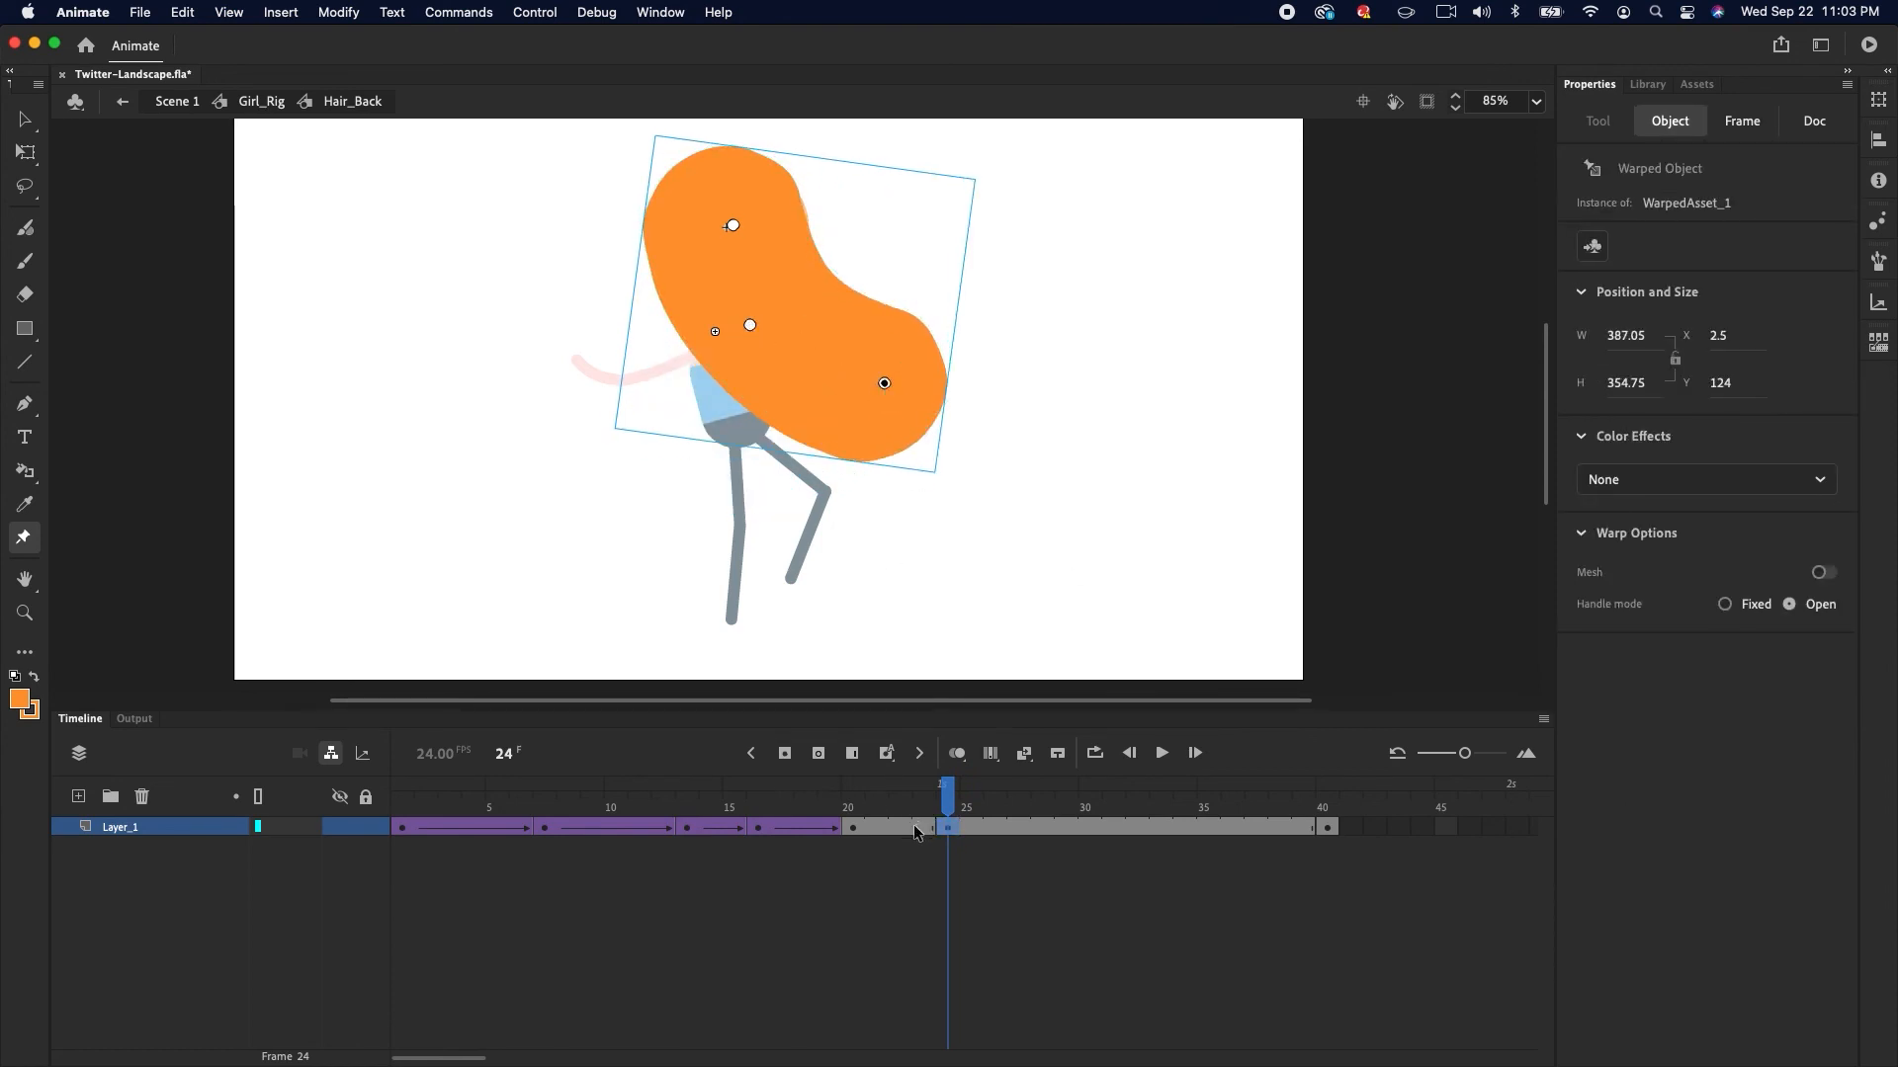
{"action": "left_click", "coordinate": [921, 828]}
{"action": "left_click", "coordinate": [1024, 754]}
{"action": "mouse_move", "coordinate": [923, 796]}
{"action": "left_mouse_down"}
{"action": "mouse_move", "coordinate": [611, 838]}
{"action": "mouse_move", "coordinate": [945, 803]}
{"action": "left_mouse_up"}
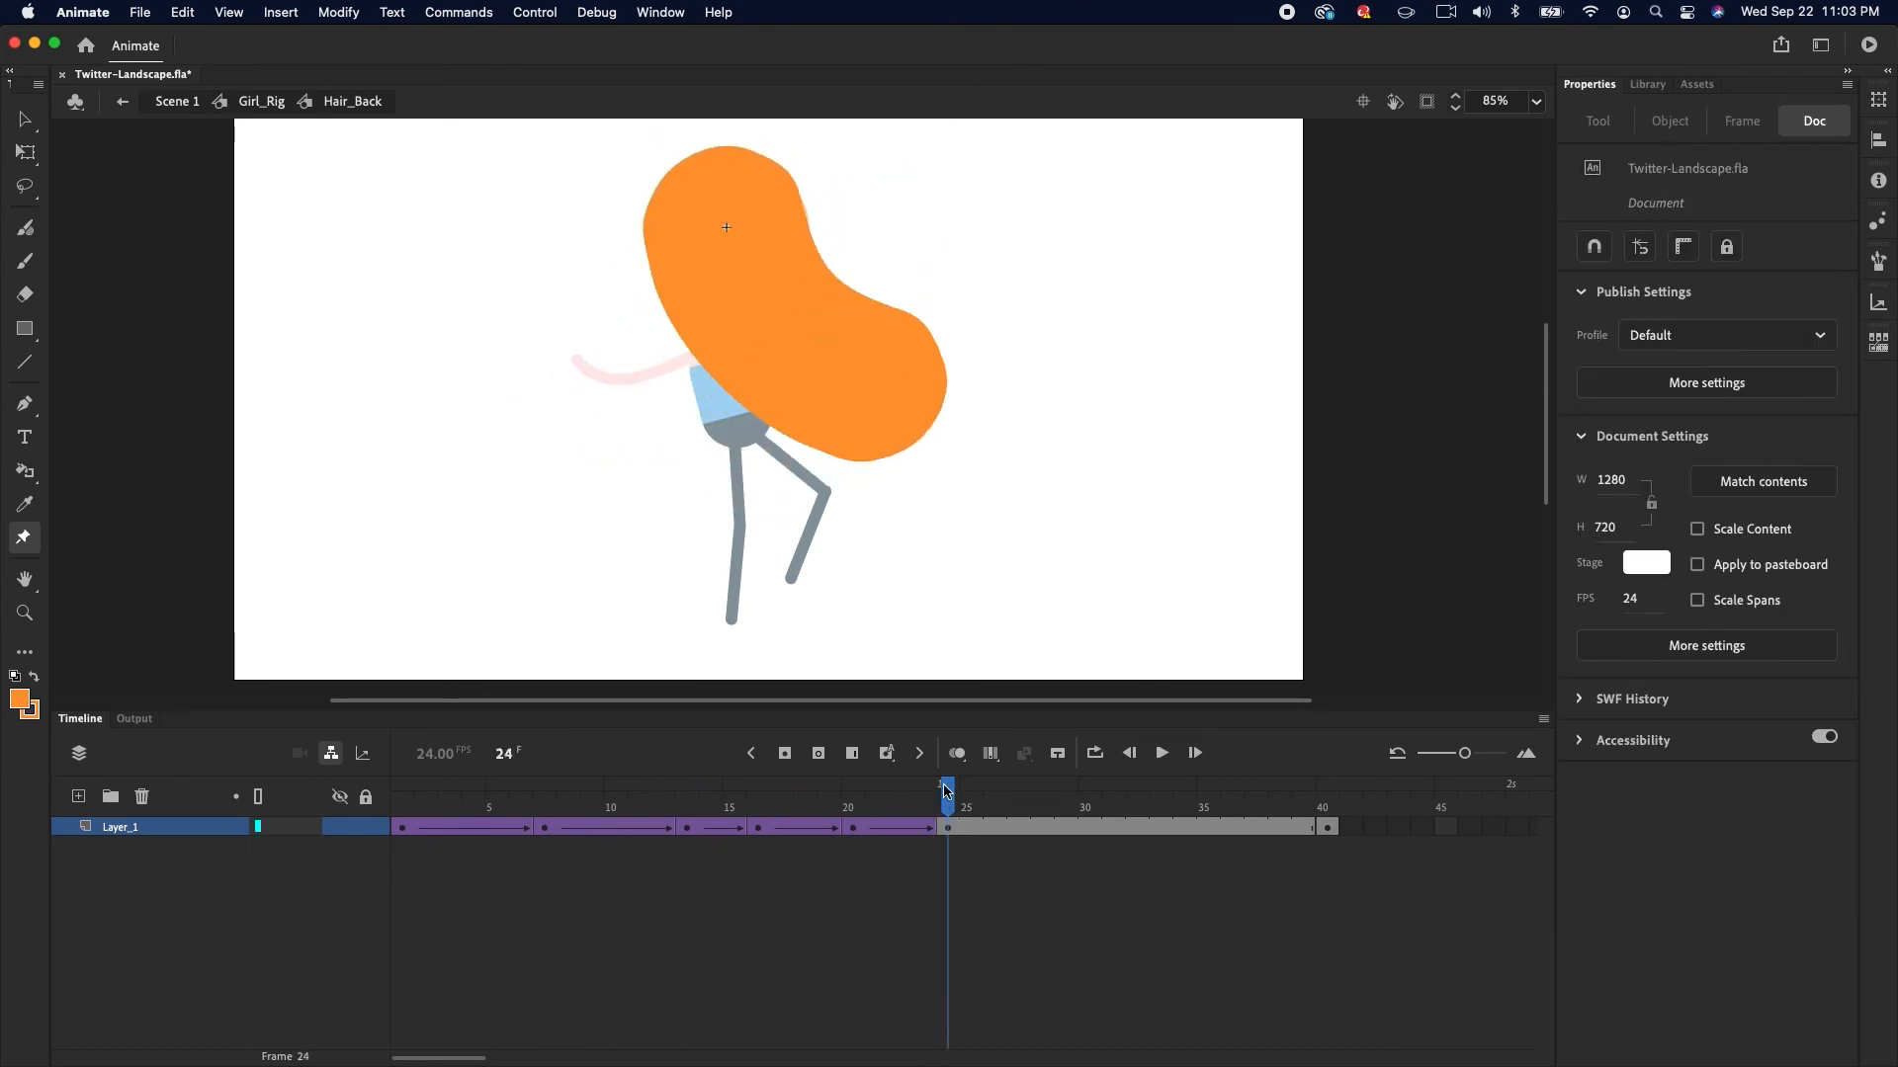
At frame 28, swing the hair back to the left by moving its lower and middle pins
{"action": "left_click", "coordinate": [1038, 829]}
{"action": "left_click_drag", "start_coordinate": [886, 384], "coordinate": [659, 433]}
{"action": "left_click_drag", "start_coordinate": [752, 326], "coordinate": [721, 321]}
Adjust the keyframe spans along the hair layer's timeline between frames 1 and 40
{"action": "left_click_drag", "start_coordinate": [1038, 800], "coordinate": [852, 840]}
{"action": "left_click_drag", "start_coordinate": [401, 838], "coordinate": [836, 830]}
{"action": "left_click_drag", "start_coordinate": [459, 835], "coordinate": [903, 827]}
{"action": "left_click", "coordinate": [1303, 831]}
{"action": "left_click_drag", "start_coordinate": [1302, 832], "coordinate": [1161, 825]}
Apply a classic ease preset to the selected hair tween
{"action": "left_click", "coordinate": [1688, 440]}
{"action": "left_click", "coordinate": [1225, 550]}
{"action": "double_click", "coordinate": [1370, 517]}
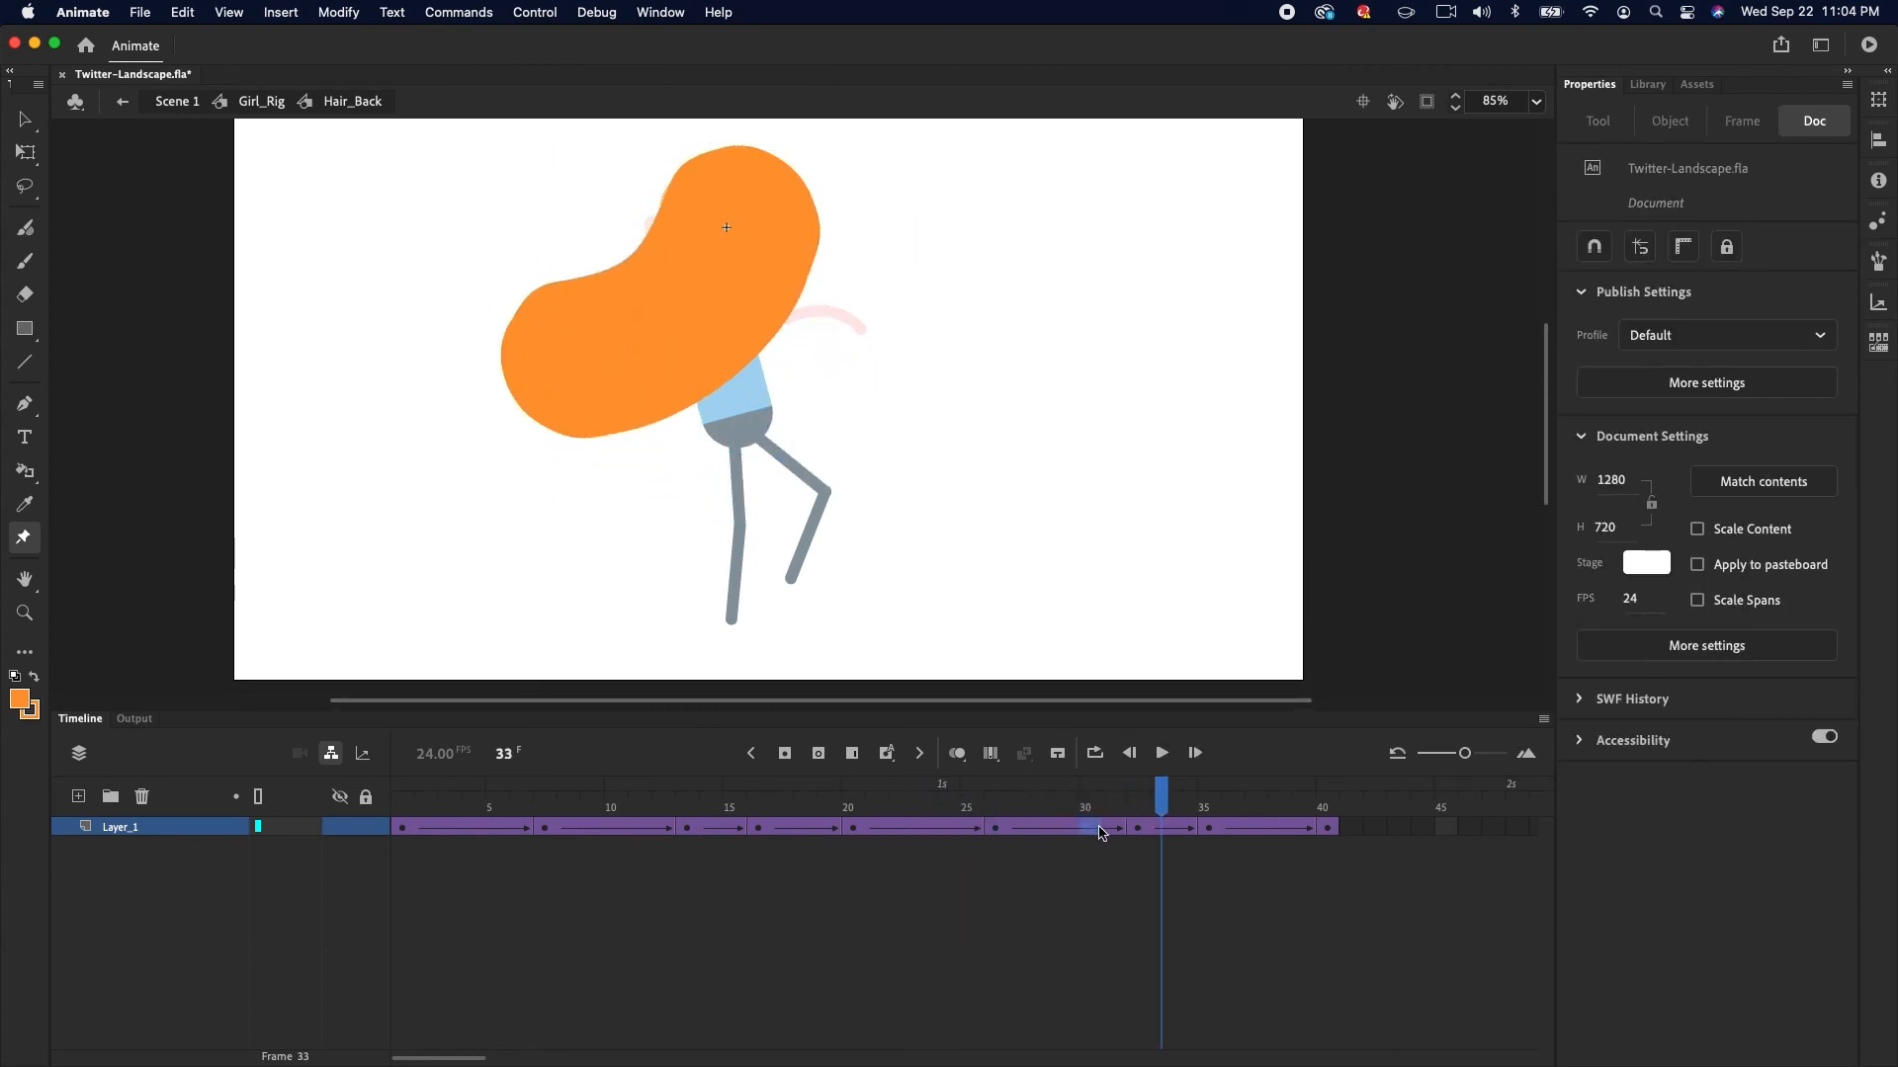
Apply a classic ease preset to the hair tween around frame 30
{"action": "left_click", "coordinate": [1105, 831]}
{"action": "left_click", "coordinate": [1707, 441]}
{"action": "left_click", "coordinate": [1225, 581]}
{"action": "double_click", "coordinate": [1371, 517]}
Apply classic ease presets to the early hair tweens between frames 1 and 11
{"action": "left_click_drag", "start_coordinate": [401, 826], "coordinate": [639, 785]}
{"action": "left_click", "coordinate": [1707, 440]}
{"action": "left_click", "coordinate": [1226, 550]}
{"action": "double_click", "coordinate": [1370, 546]}
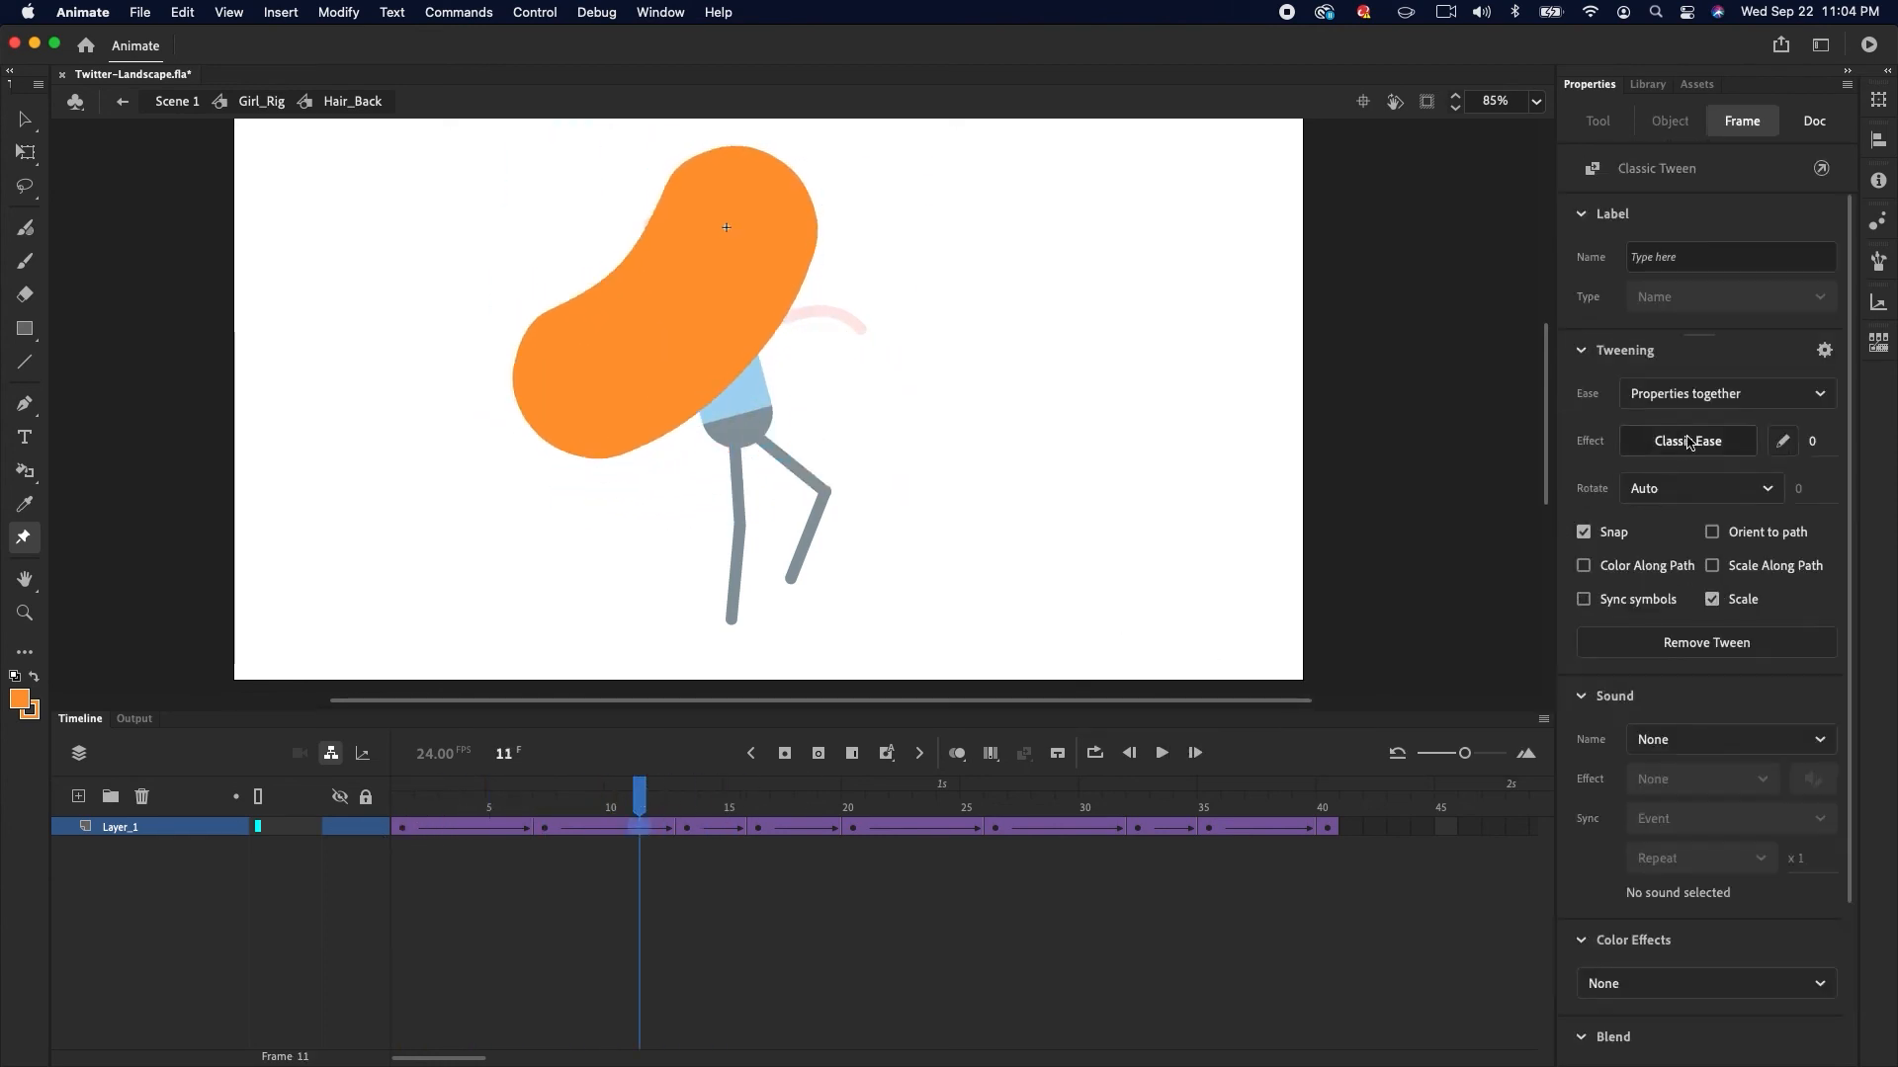
{"action": "left_click", "coordinate": [1687, 441]}
{"action": "left_click", "coordinate": [1225, 584]}
{"action": "double_click", "coordinate": [1370, 517]}
Apply a classic ease preset to the hair tween around frame 19
{"action": "left_click_drag", "start_coordinate": [448, 786], "coordinate": [898, 815]}
{"action": "left_click", "coordinate": [828, 827]}
{"action": "left_click", "coordinate": [1685, 441]}
{"action": "double_click", "coordinate": [1371, 517]}
At frame 40, nudge the hair's lower pin slightly to the right
{"action": "left_click_drag", "start_coordinate": [751, 791], "coordinate": [1326, 788]}
{"action": "left_click_drag", "start_coordinate": [396, 813], "coordinate": [1349, 799]}
{"action": "left_click", "coordinate": [1333, 827]}
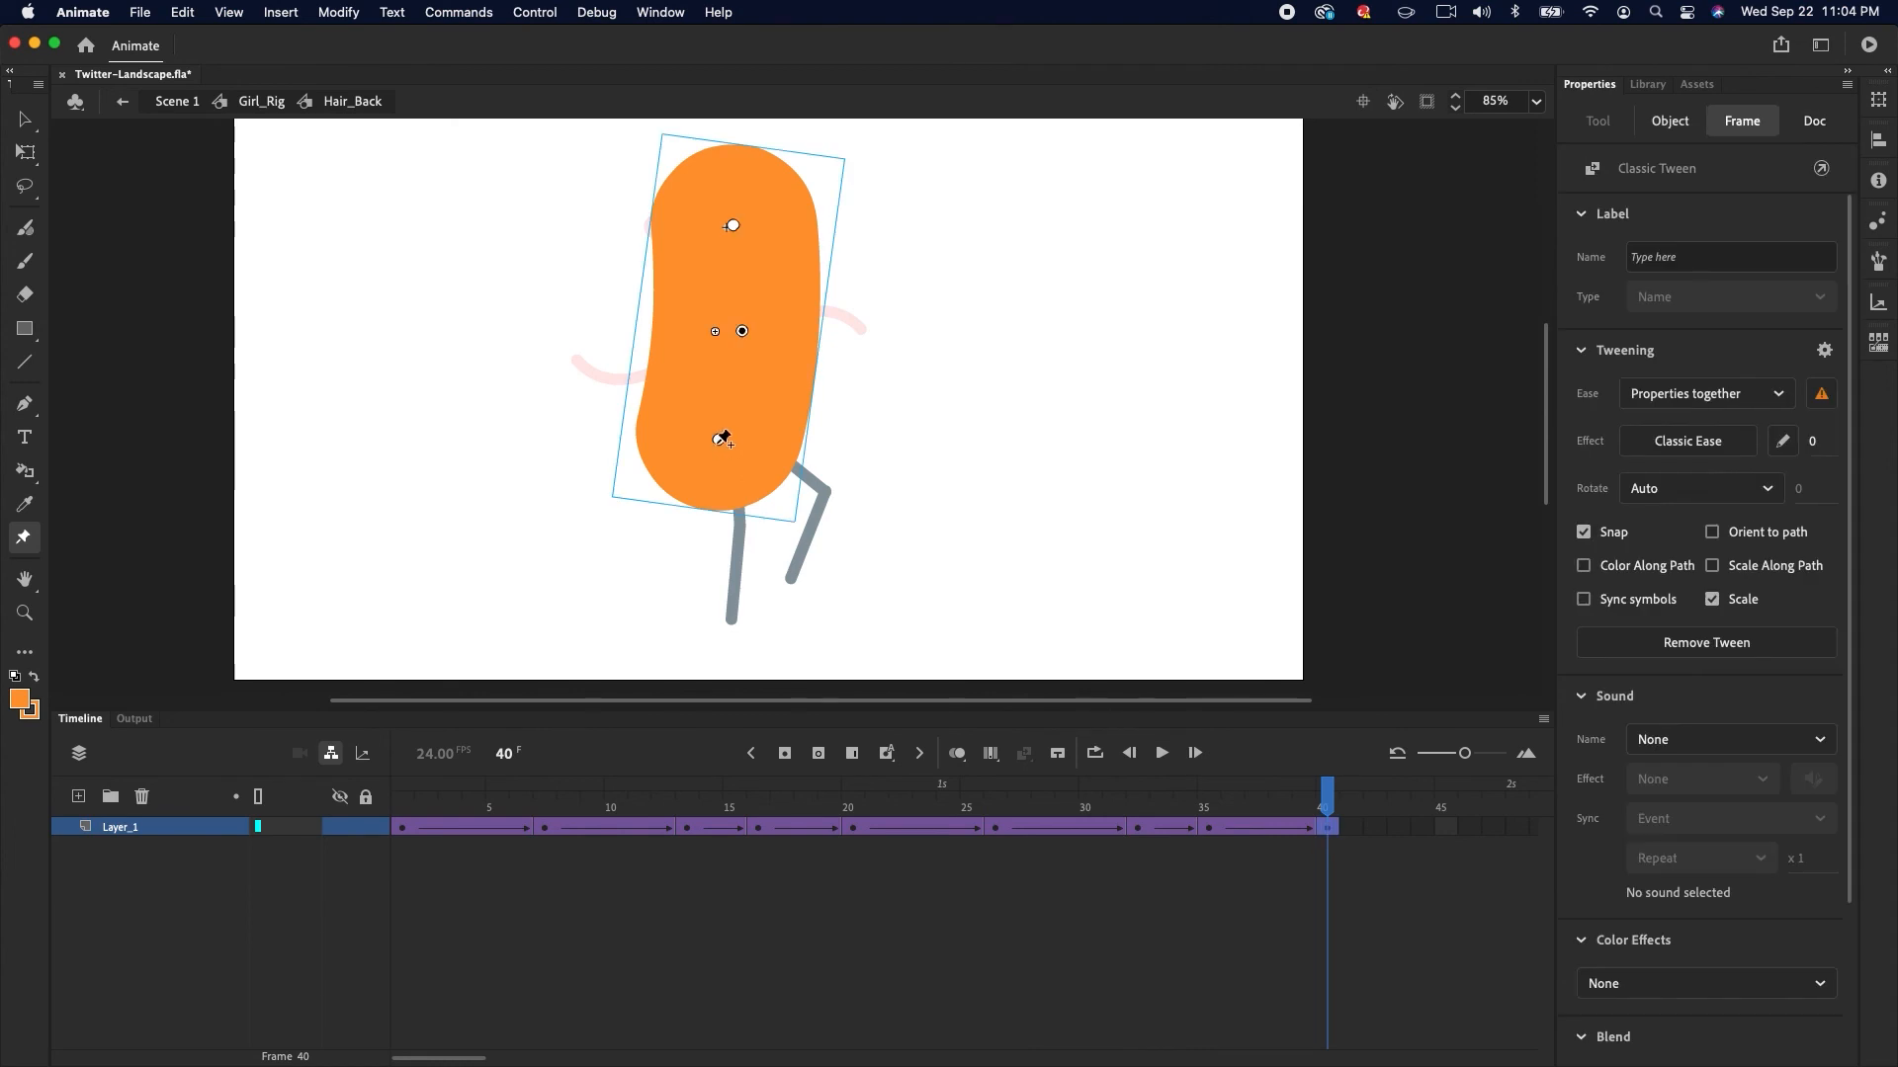
{"action": "left_click_drag", "start_coordinate": [402, 807], "coordinate": [1326, 796]}
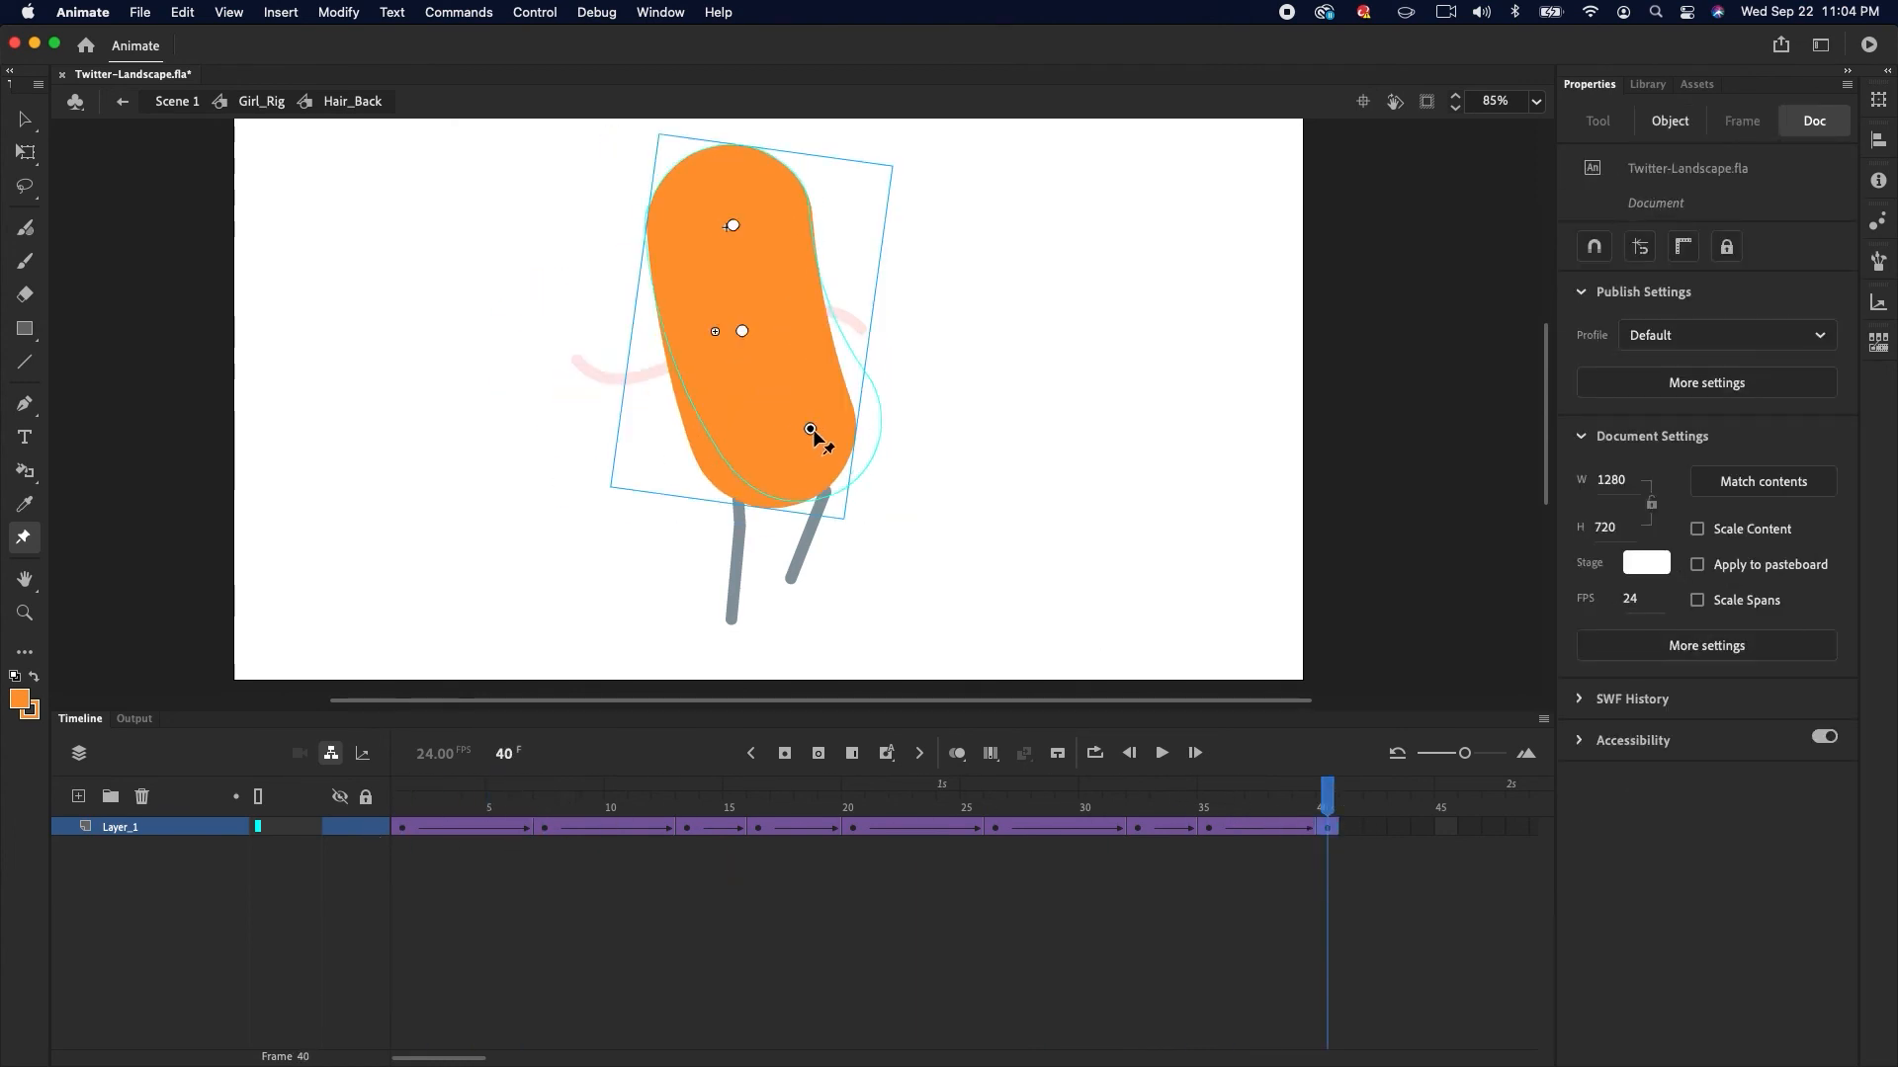
{"action": "left_click_drag", "start_coordinate": [807, 431], "coordinate": [818, 426]}
Apply a classic ease preset to the final hair tween and play the animation
{"action": "left_click", "coordinate": [400, 827]}
{"action": "left_click_drag", "start_coordinate": [400, 831], "coordinate": [1332, 804]}
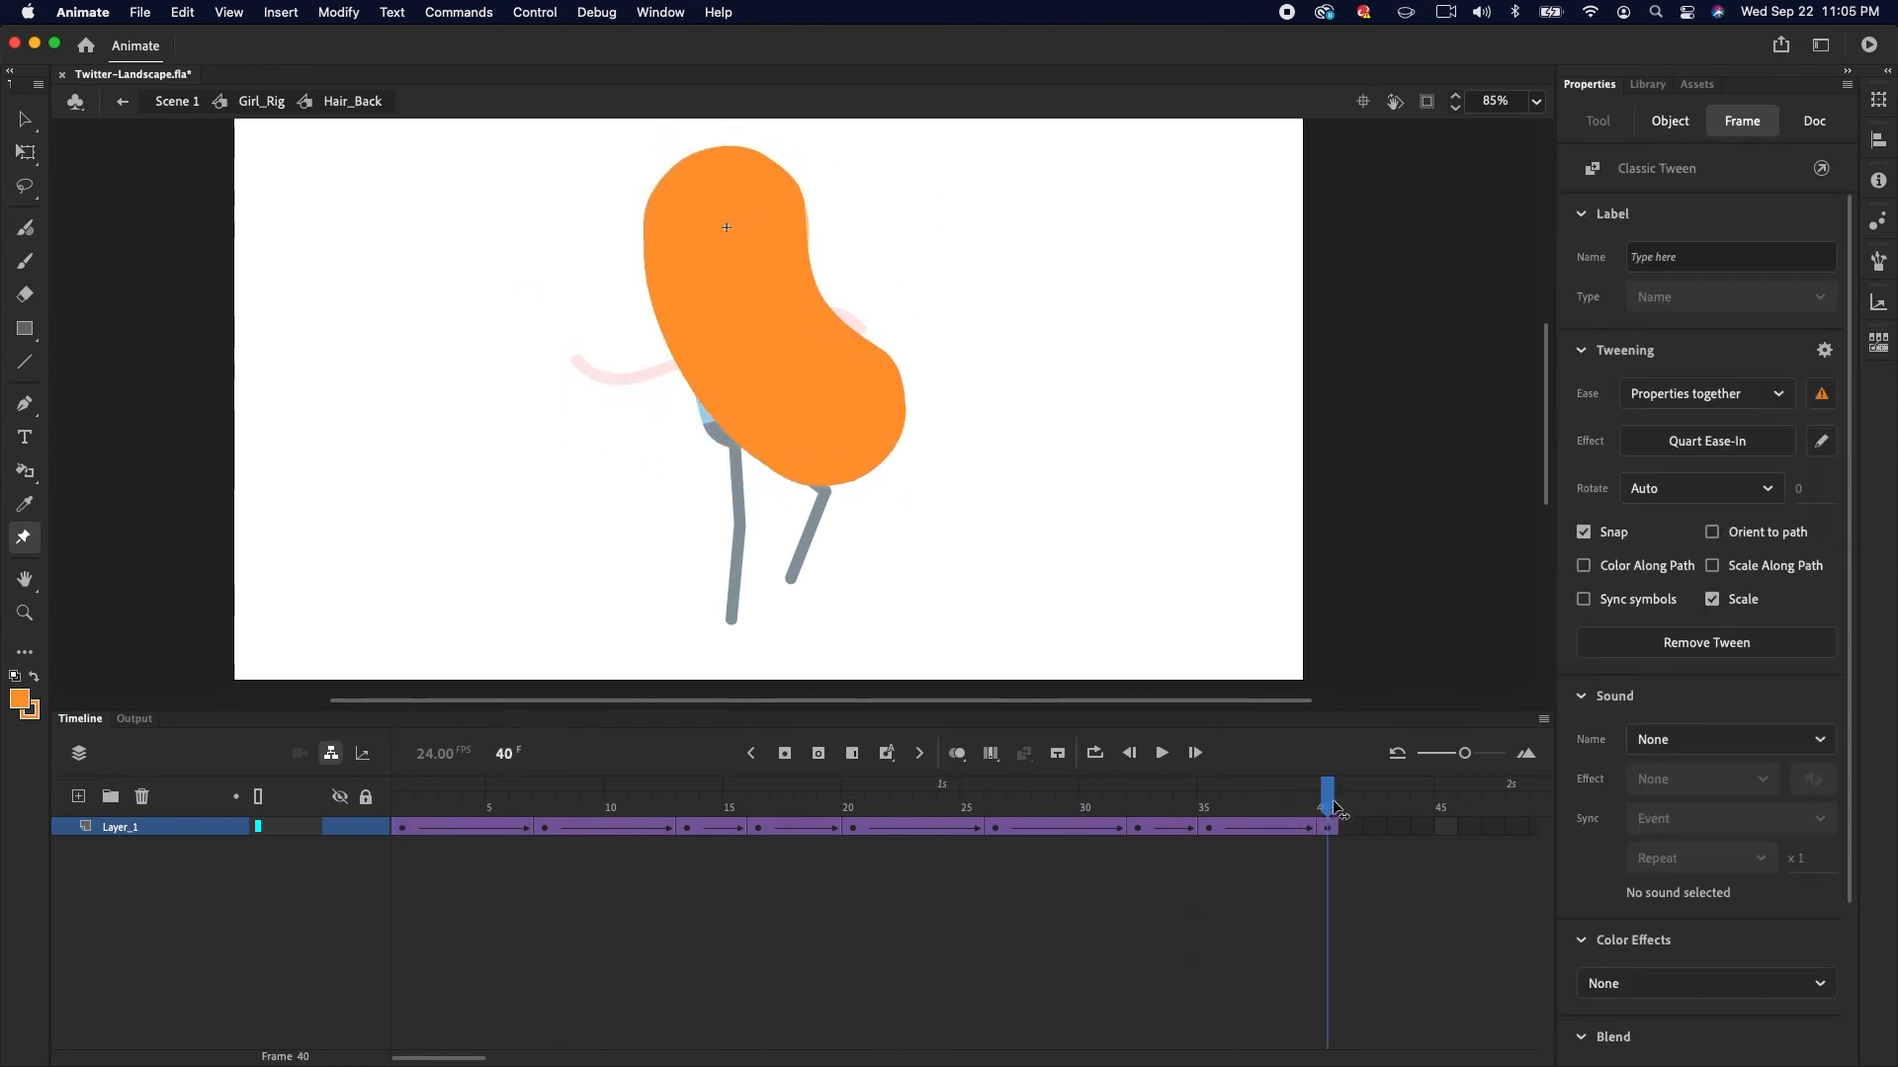
{"action": "left_click", "coordinate": [1280, 828]}
{"action": "left_click", "coordinate": [1697, 442]}
{"action": "left_click", "coordinate": [1272, 575]}
{"action": "double_click", "coordinate": [1358, 515]}
{"action": "key", "text": "Return"}
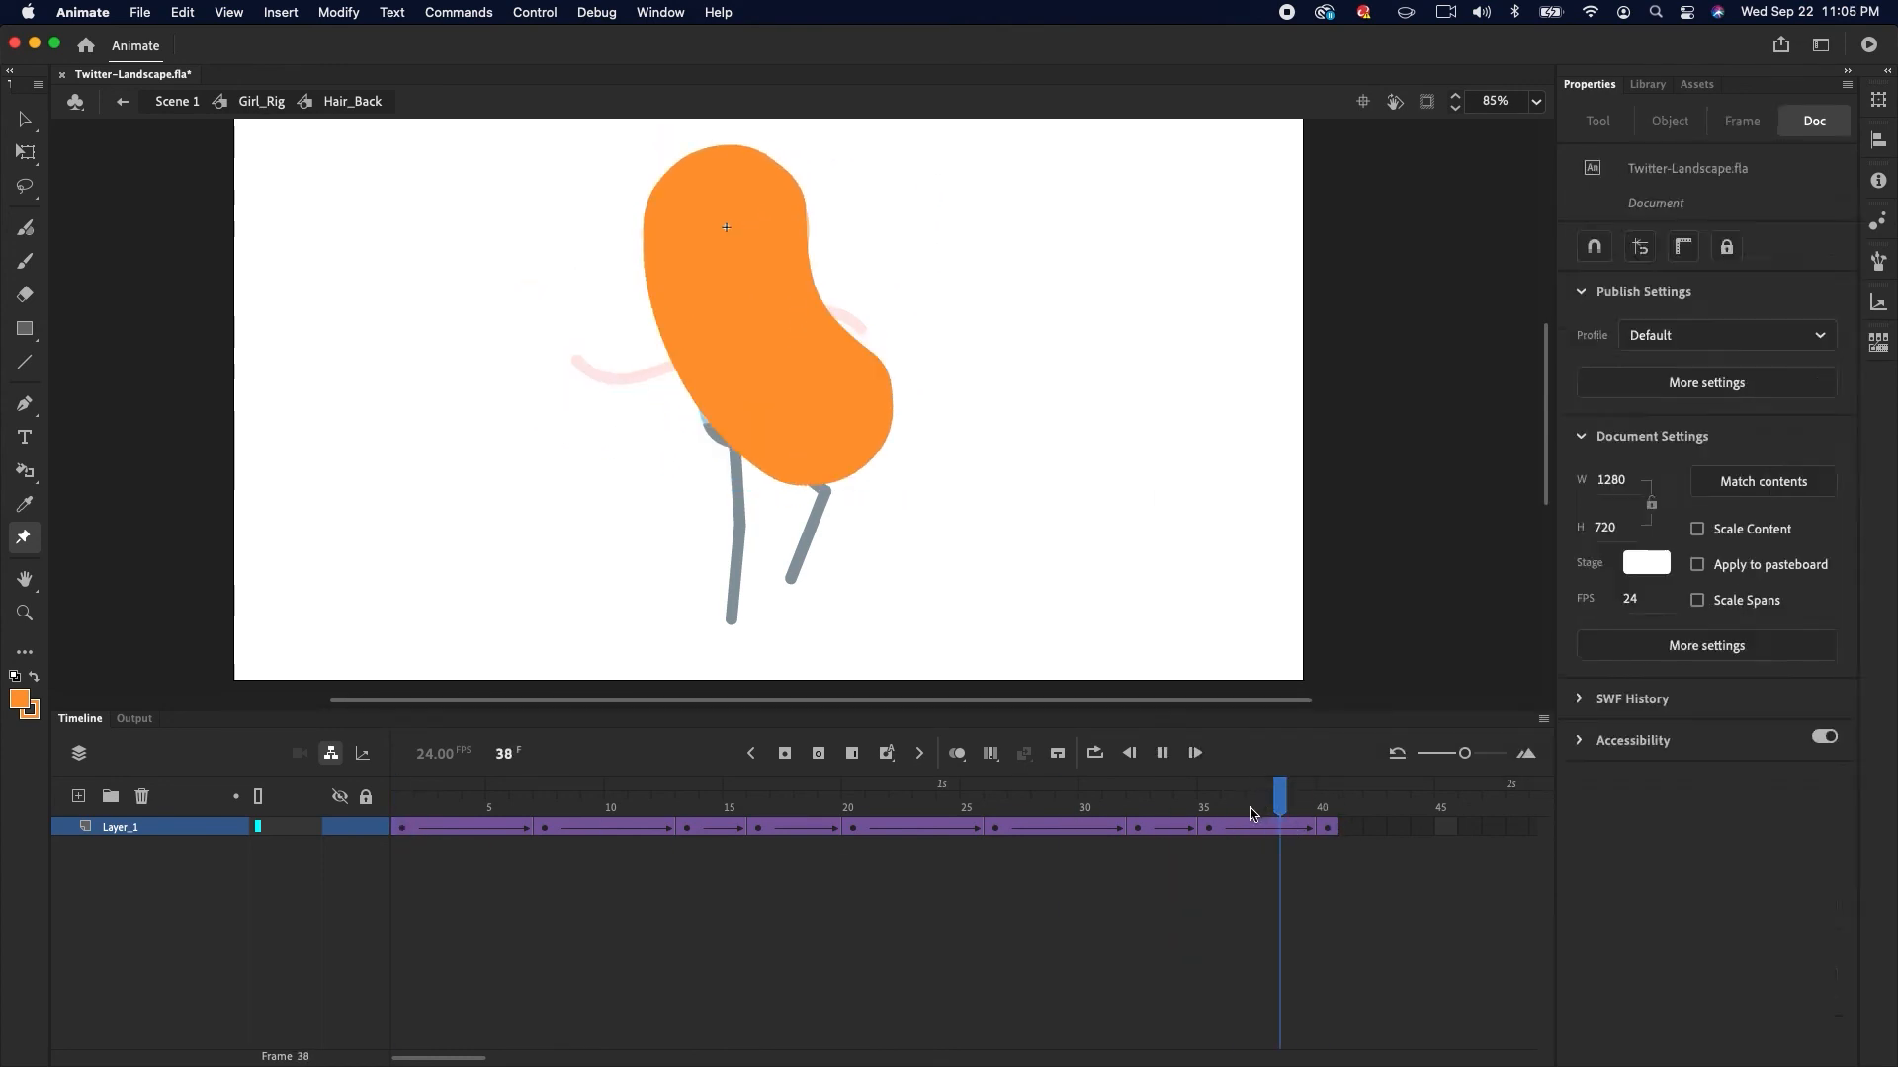
Return to the Girl_Rig timeline and scrub back through the hair animation
{"action": "left_click_drag", "start_coordinate": [1277, 836], "coordinate": [377, 876]}
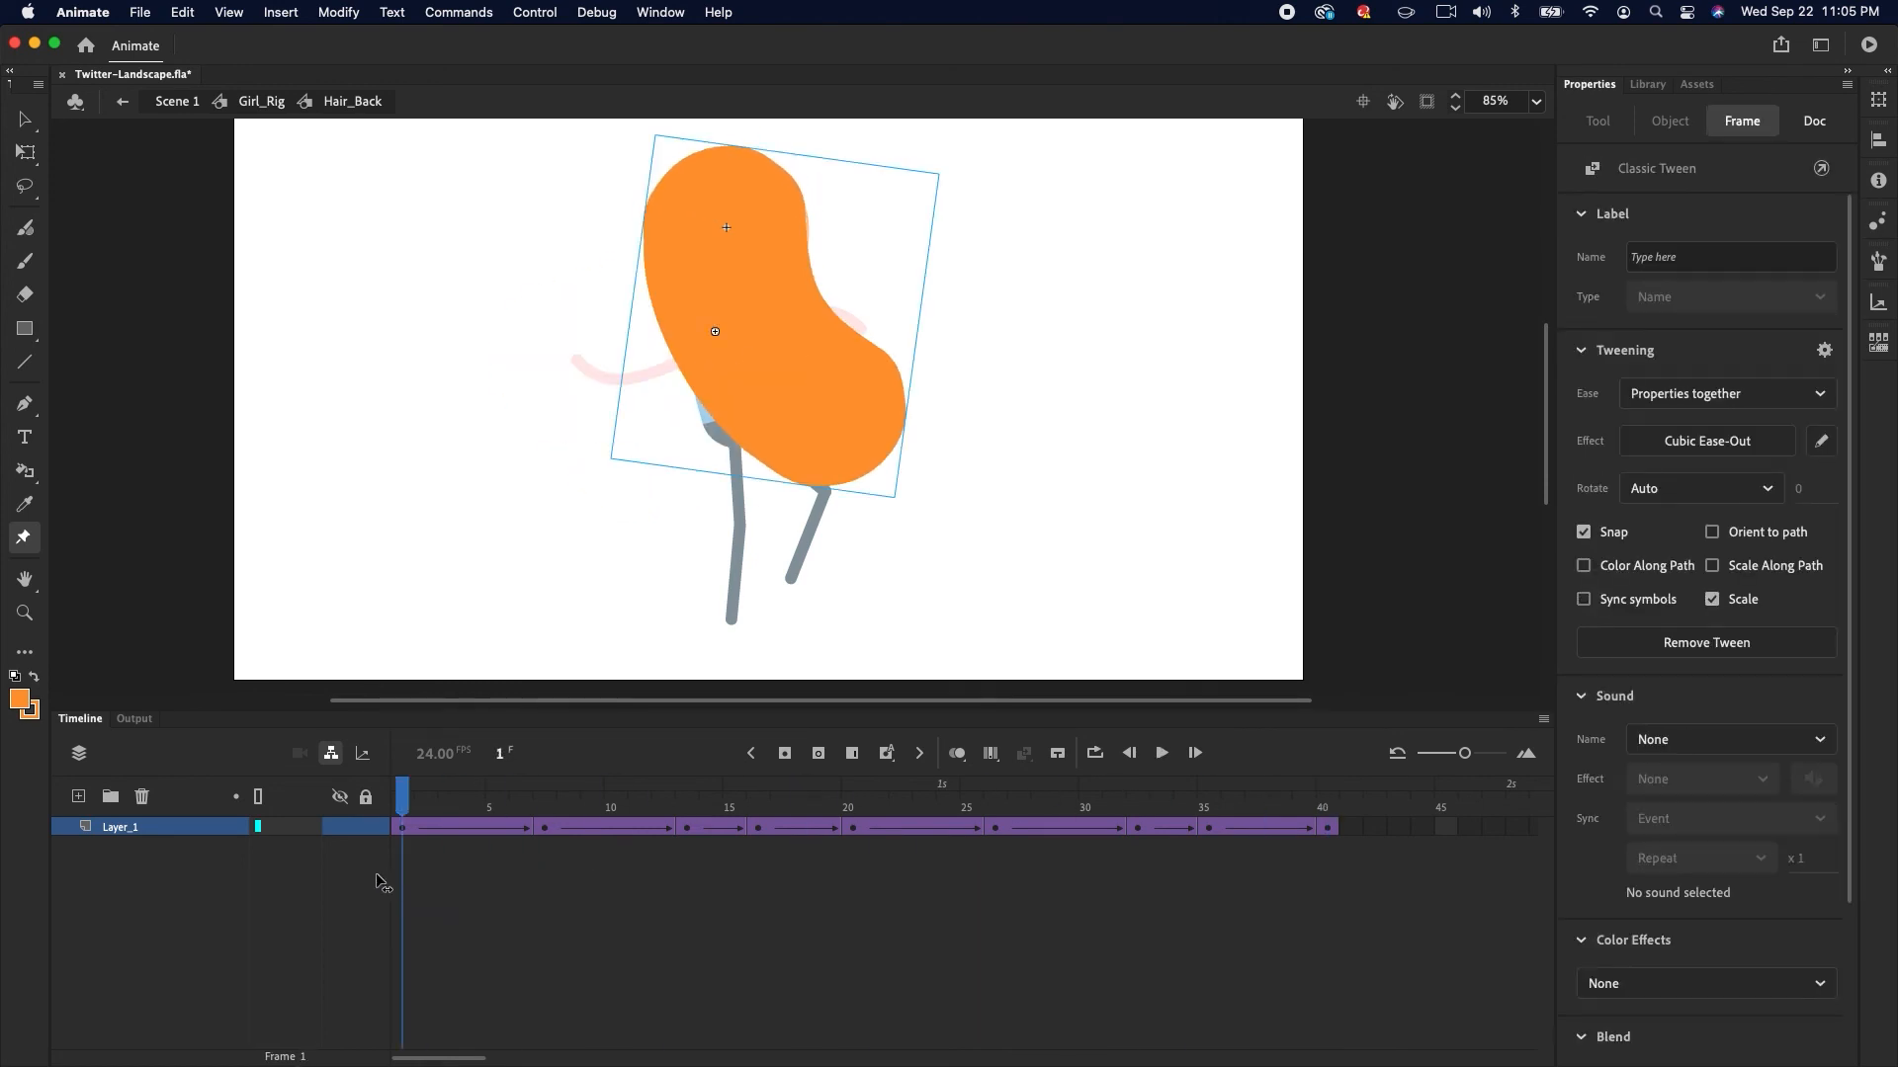
{"action": "left_click", "coordinate": [261, 101]}
{"action": "left_click_drag", "start_coordinate": [741, 796], "coordinate": [403, 786]}
Add a new layer at the bottom of the Girl_Rig timeline and name it Shadow
{"action": "left_click", "coordinate": [78, 796]}
{"action": "left_click_drag", "start_coordinate": [161, 993], "coordinate": [144, 1034]}
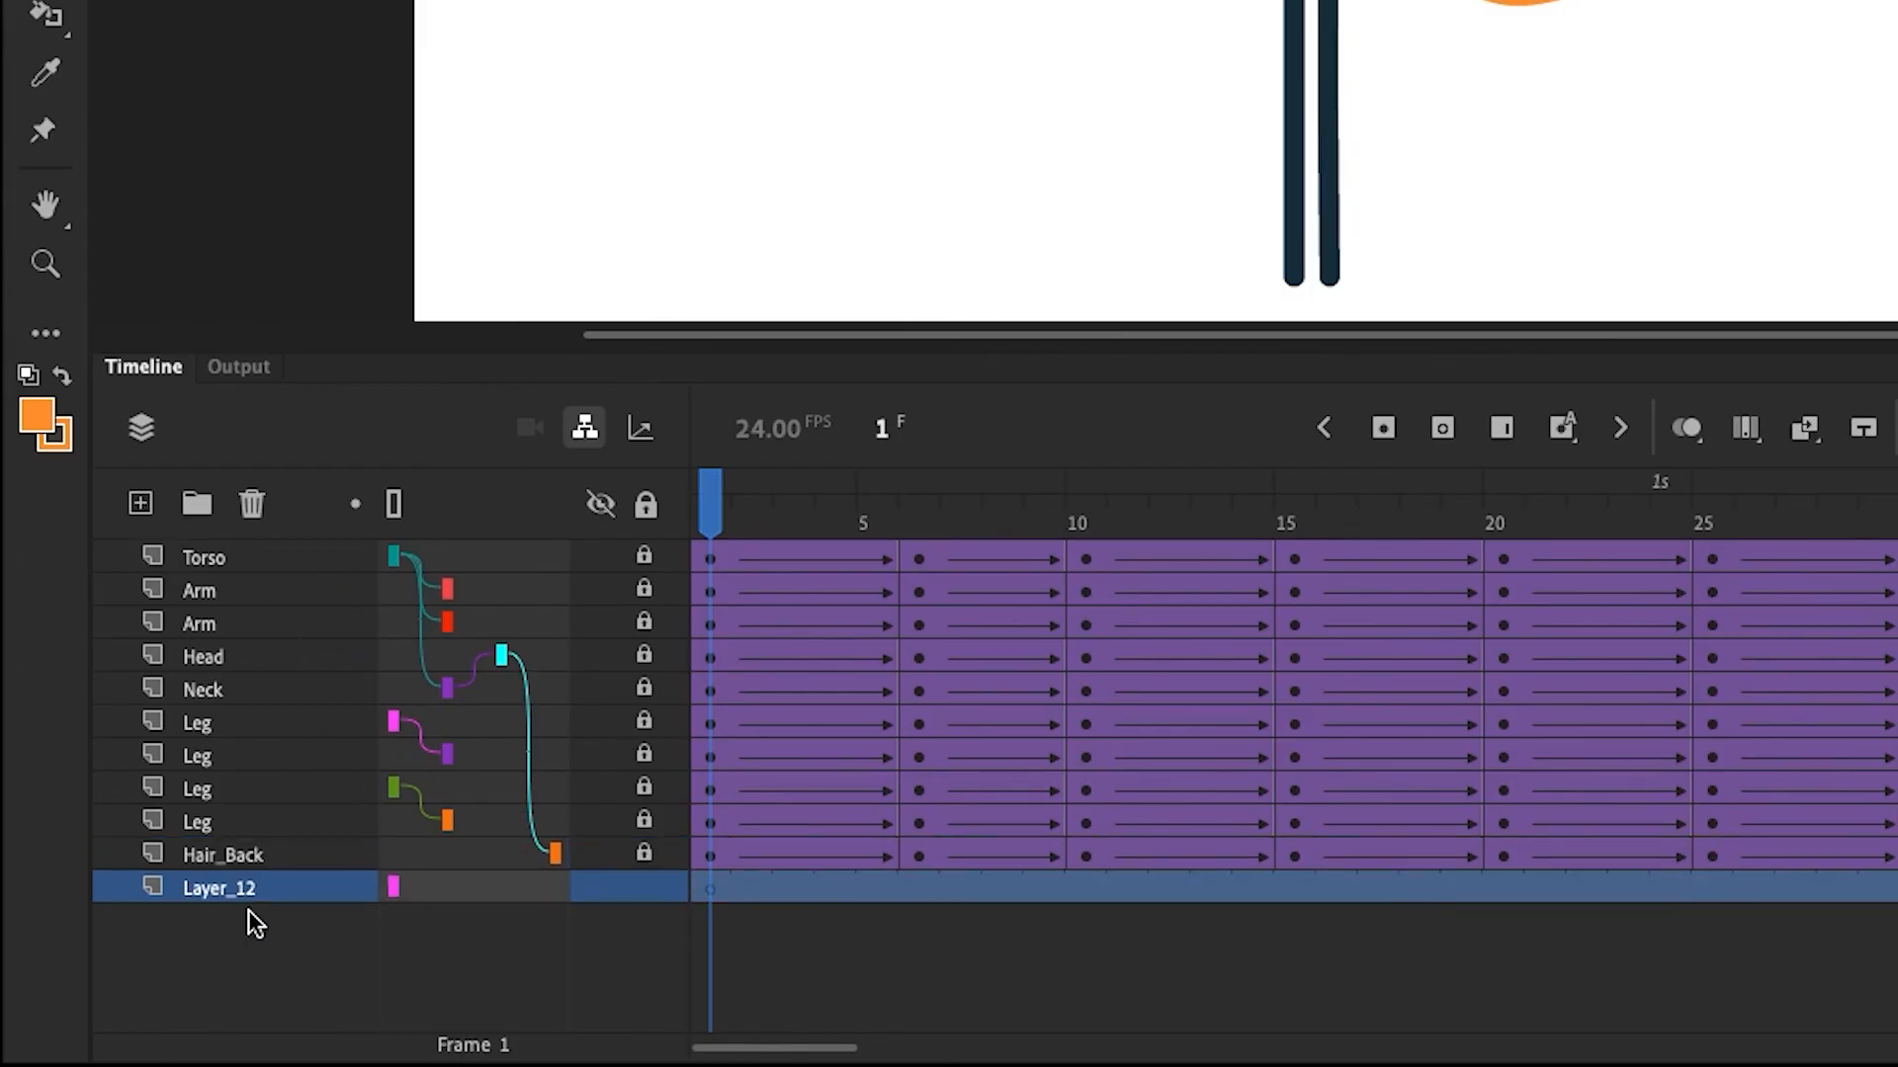
{"action": "double_click", "coordinate": [229, 888]}
{"action": "type", "text": "Shado"}
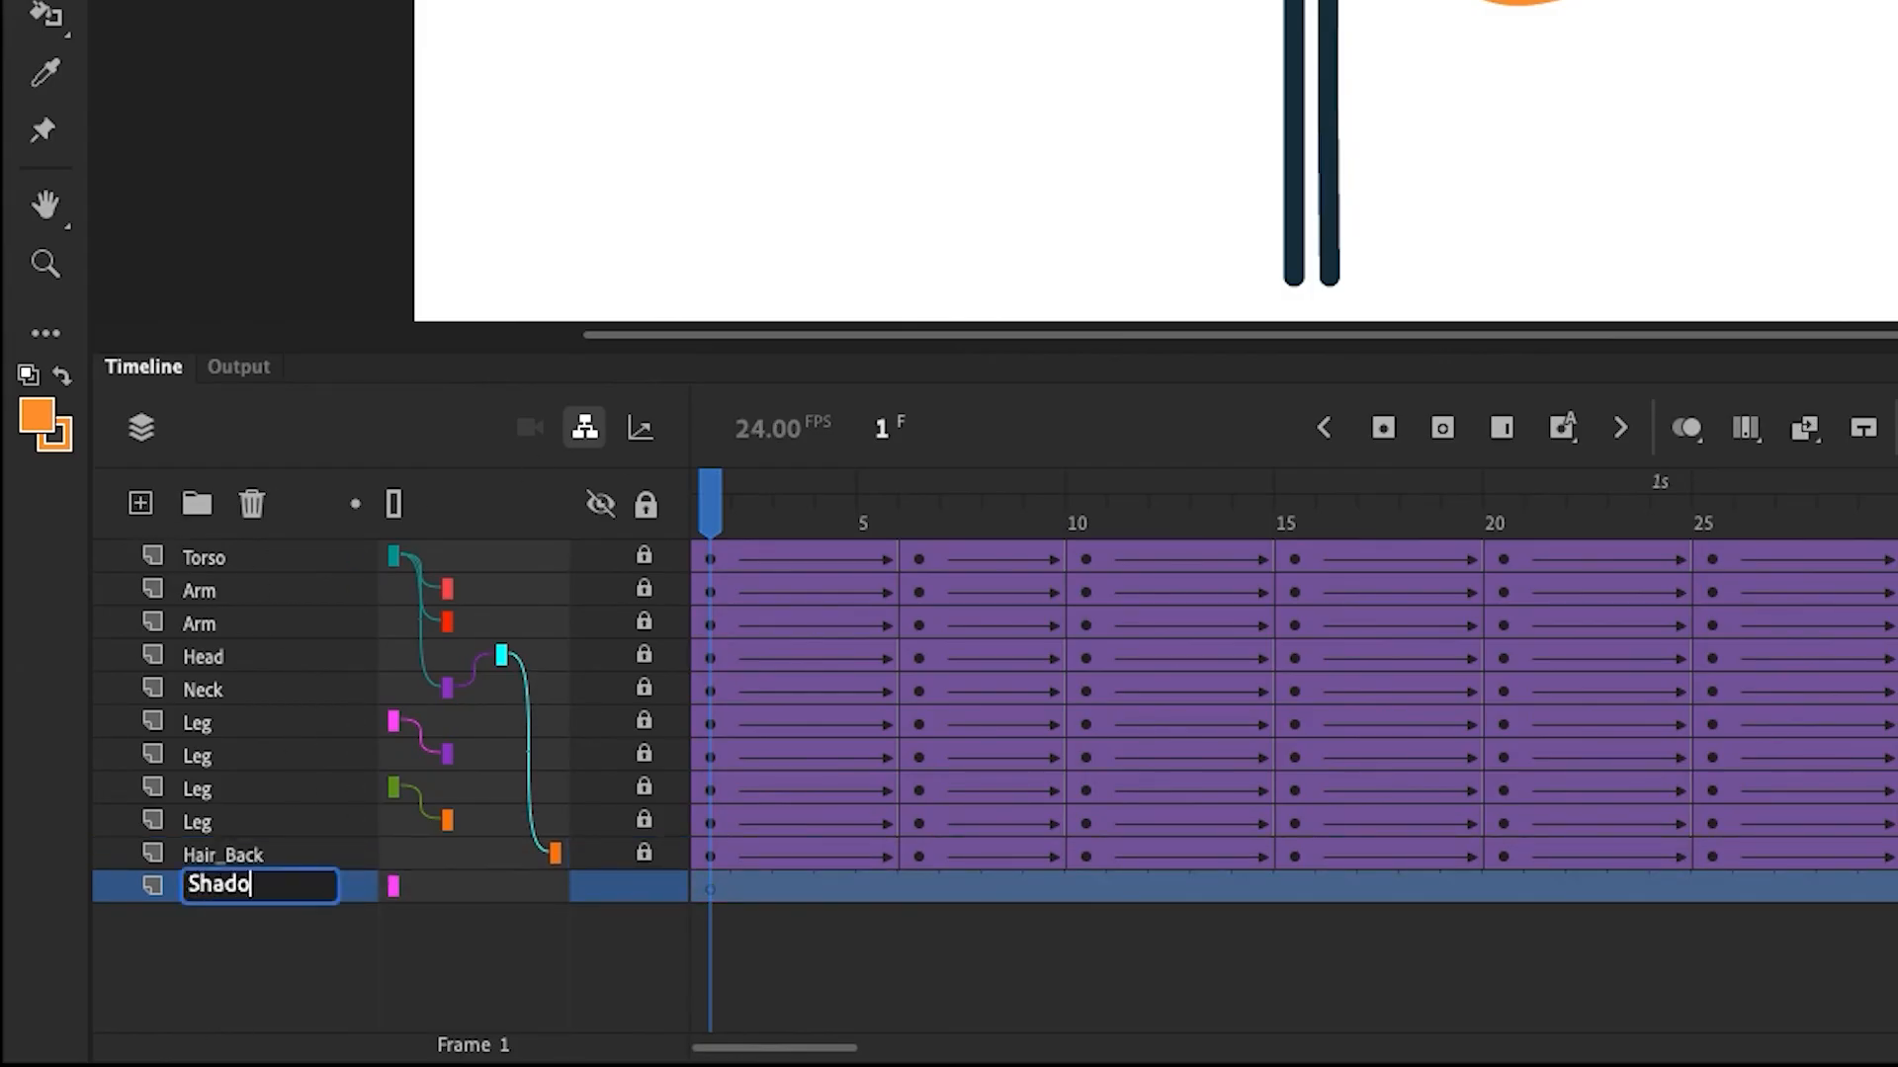
{"action": "type", "text": "w"}
{"action": "left_click", "coordinate": [762, 944]}
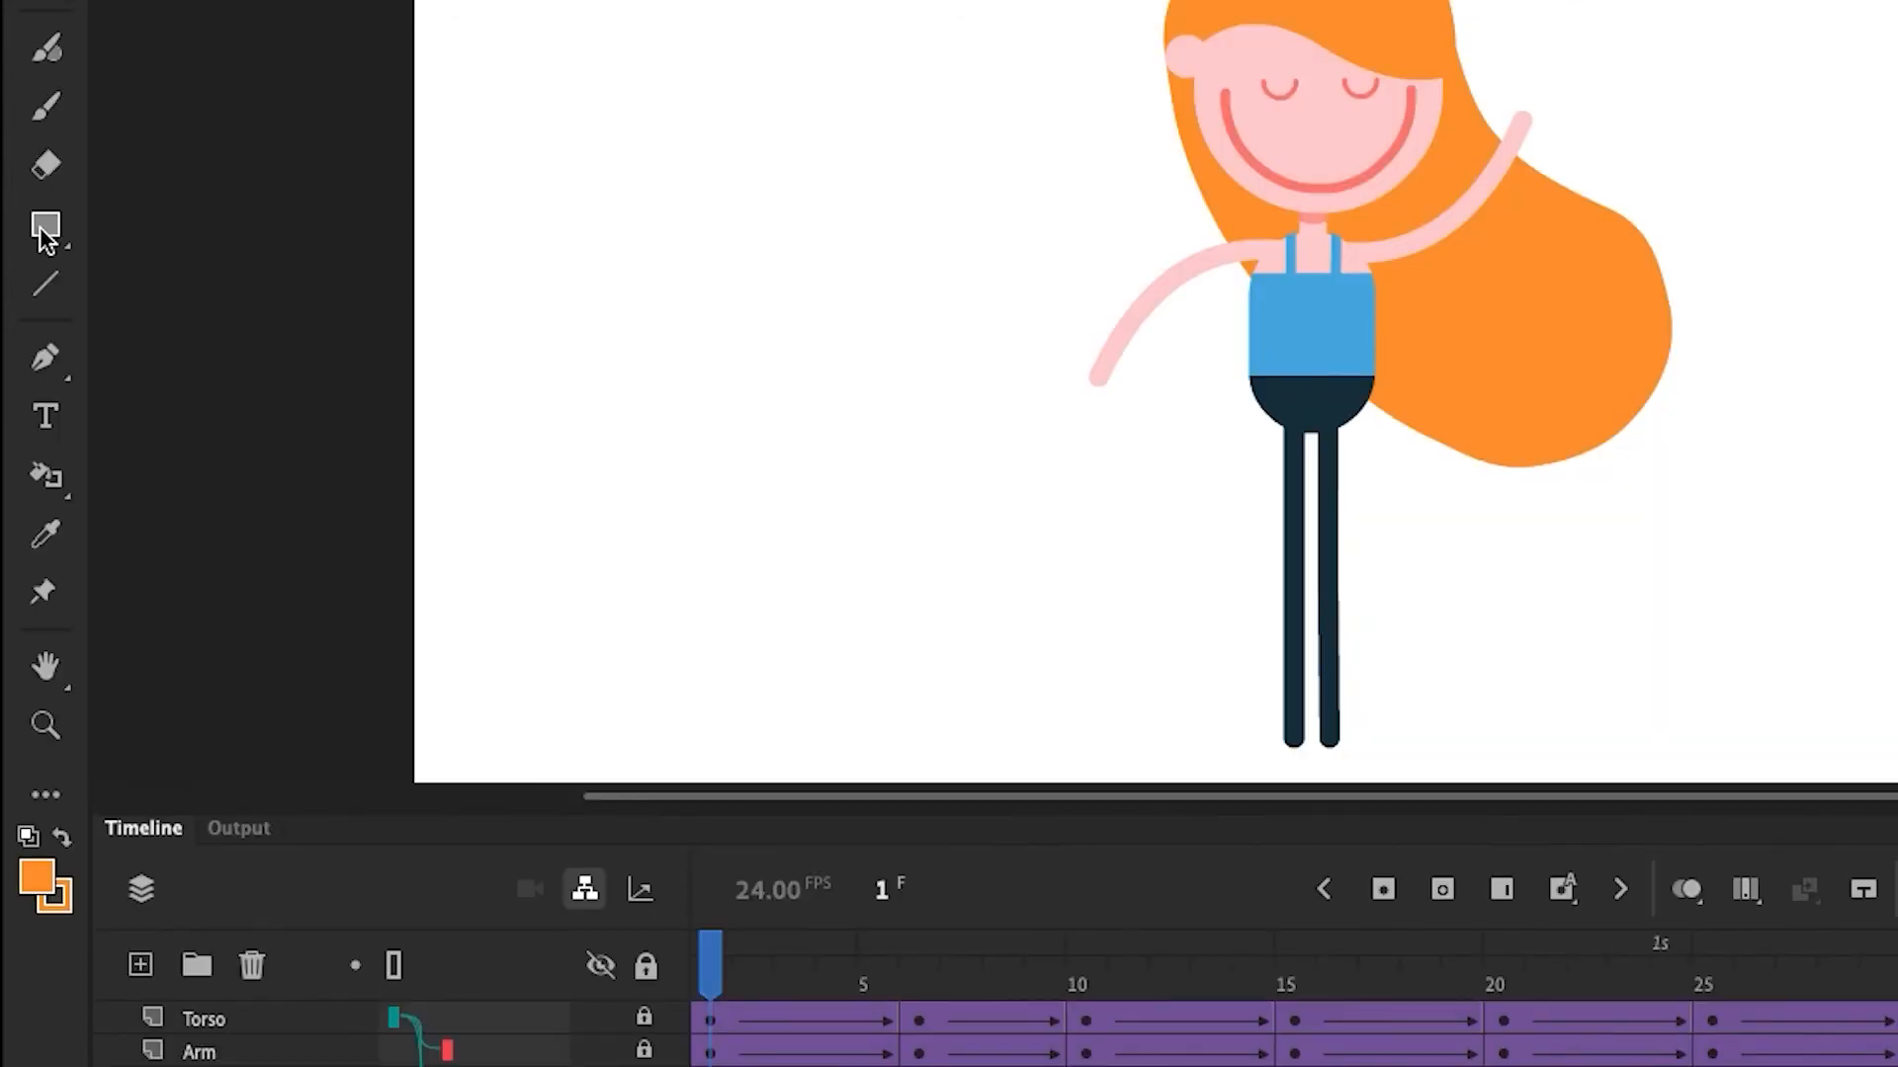
With the Oval tool, draw a black, strokeless shadow ellipse at 22% alpha beneath the girl's feet
{"action": "left_click", "coordinate": [46, 224]}
{"action": "left_click", "coordinate": [128, 341]}
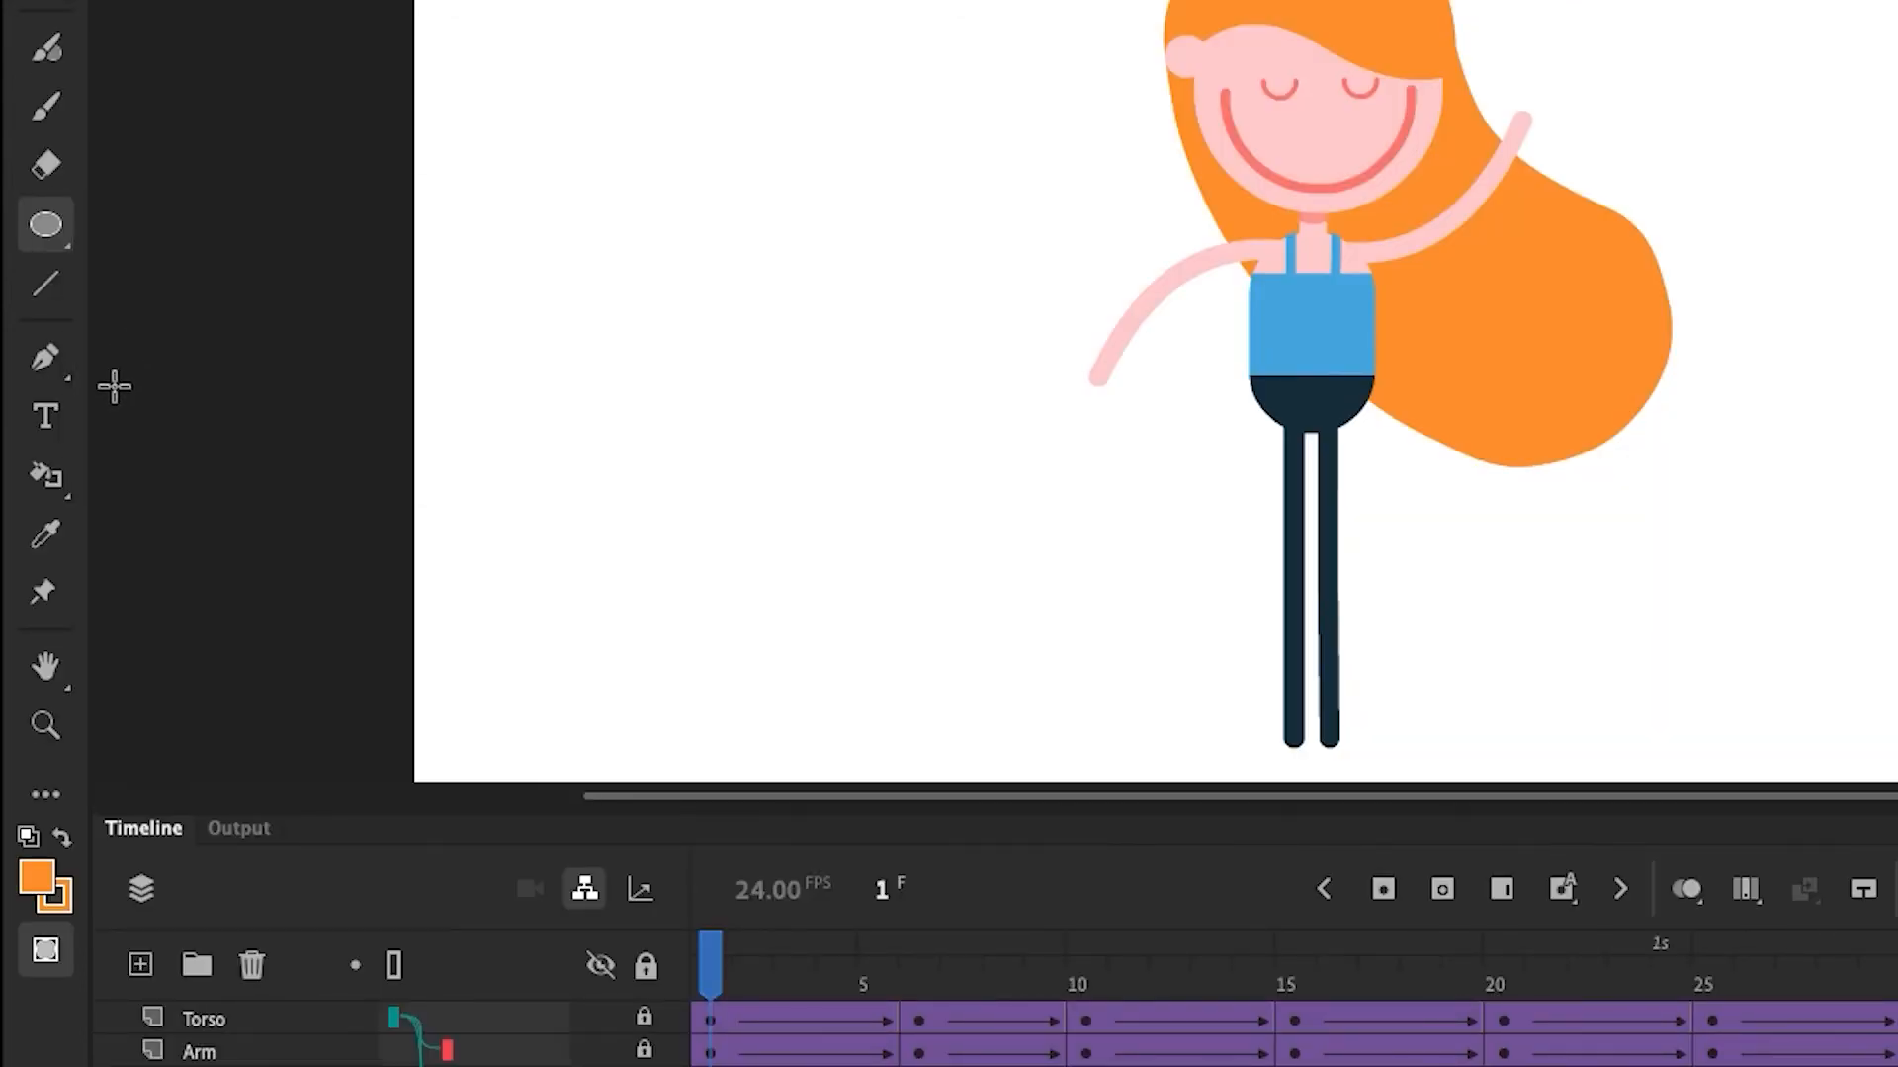
{"action": "left_click", "coordinate": [1326, 523]}
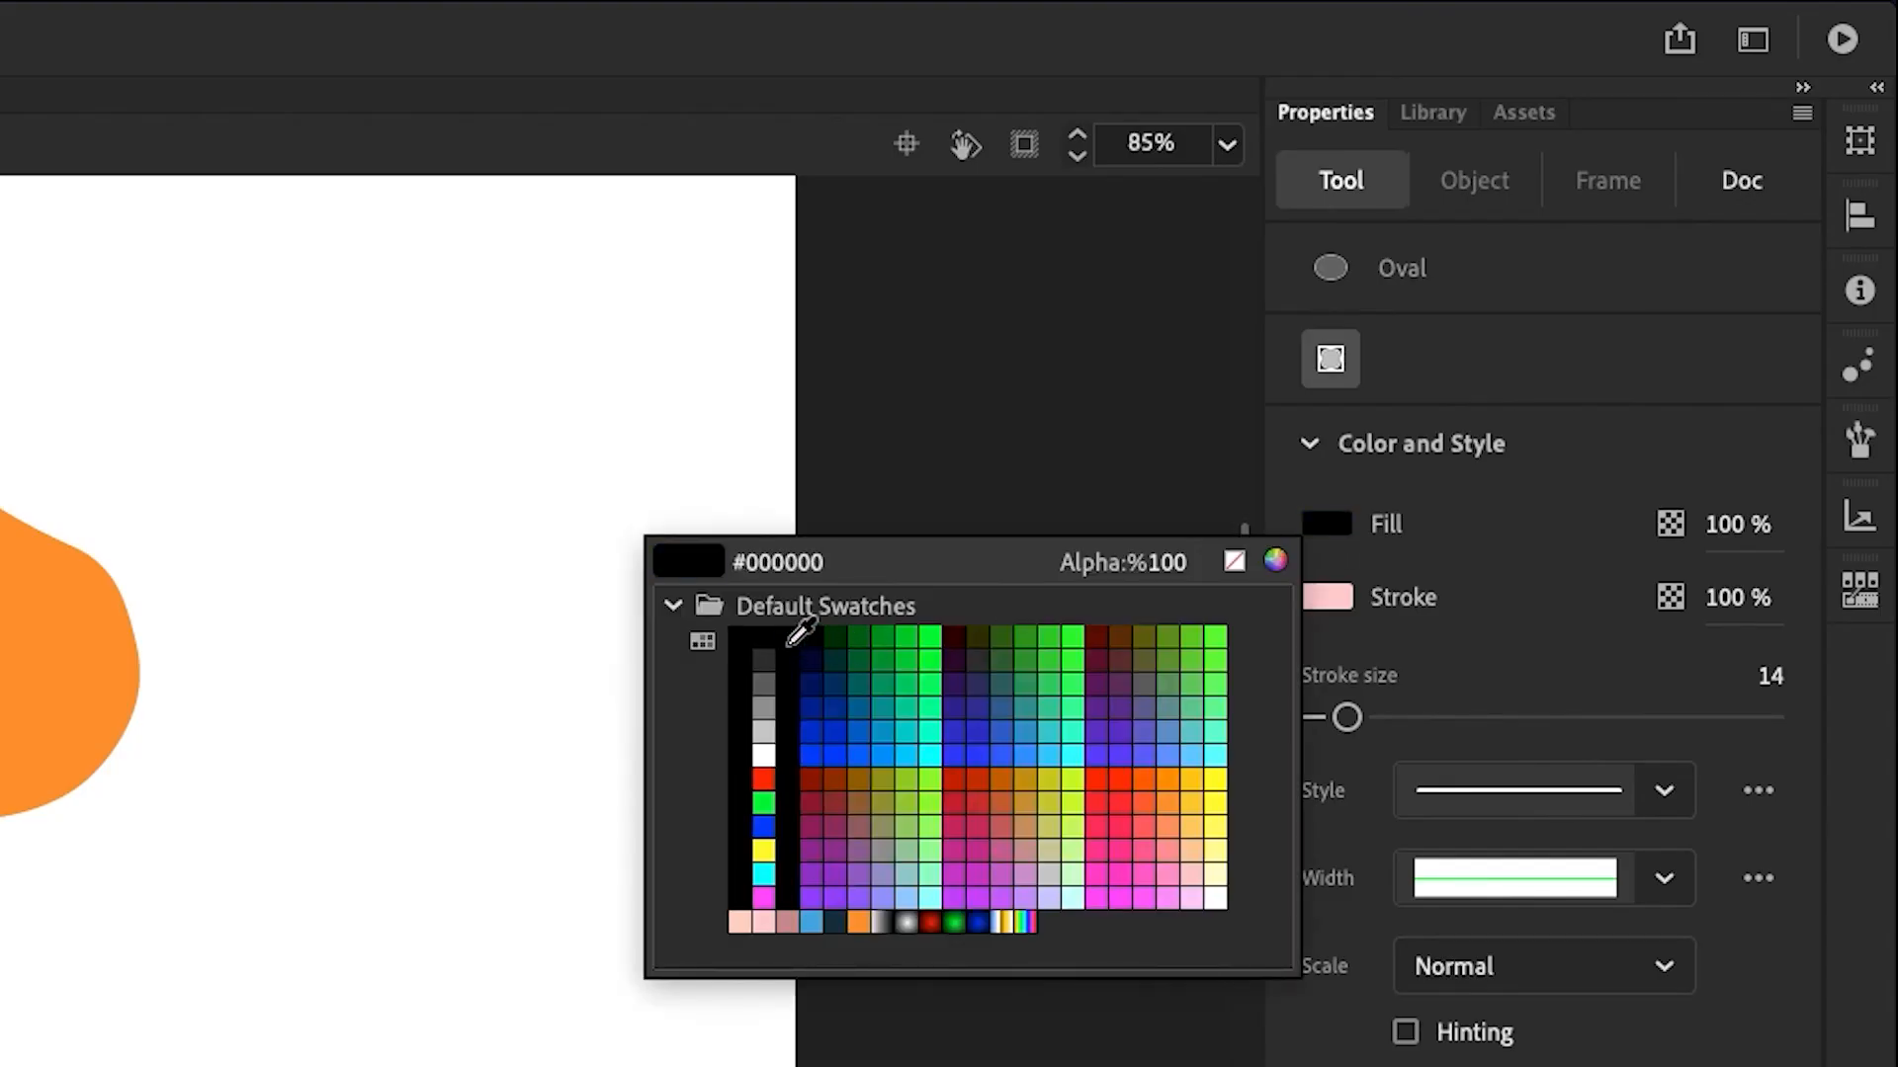
{"action": "left_click", "coordinate": [789, 643]}
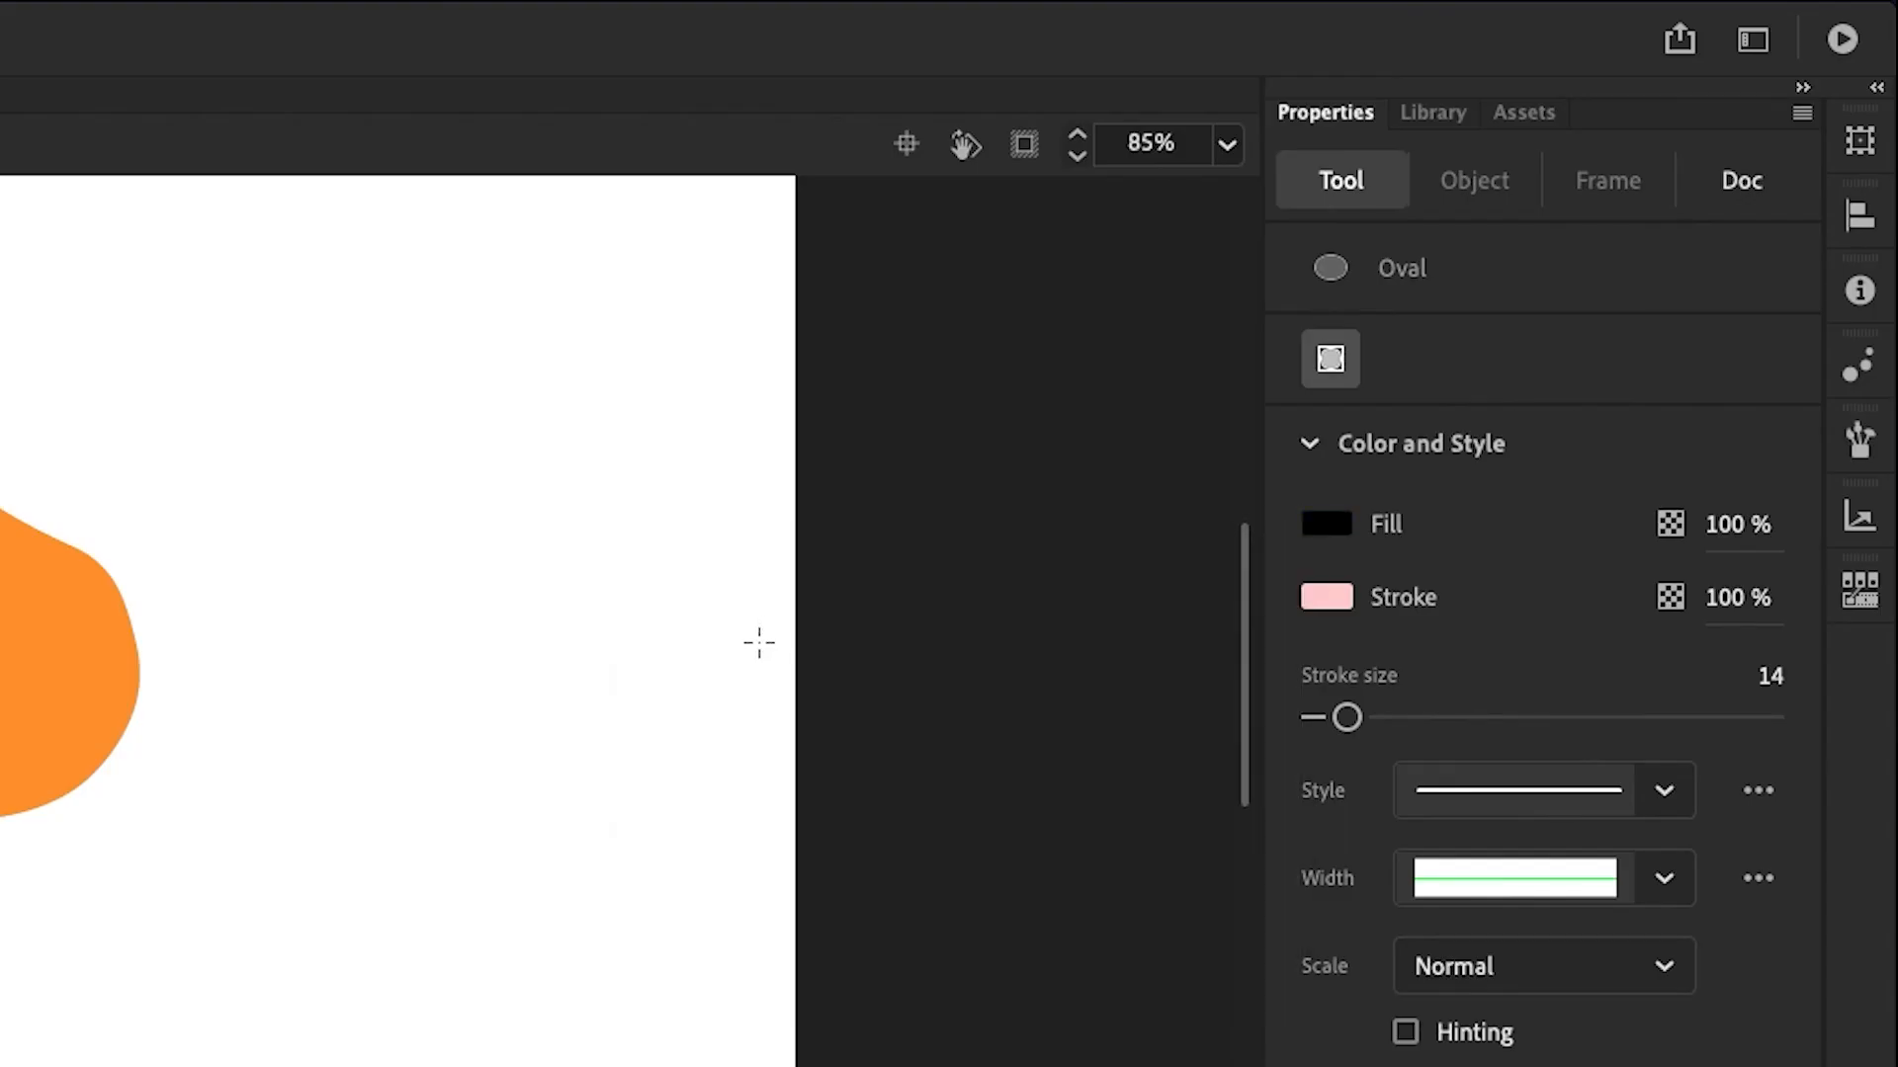
{"action": "left_click", "coordinate": [1328, 599]}
{"action": "left_click", "coordinate": [1234, 629]}
{"action": "left_click_drag", "start_coordinate": [1707, 537], "coordinate": [1633, 591]}
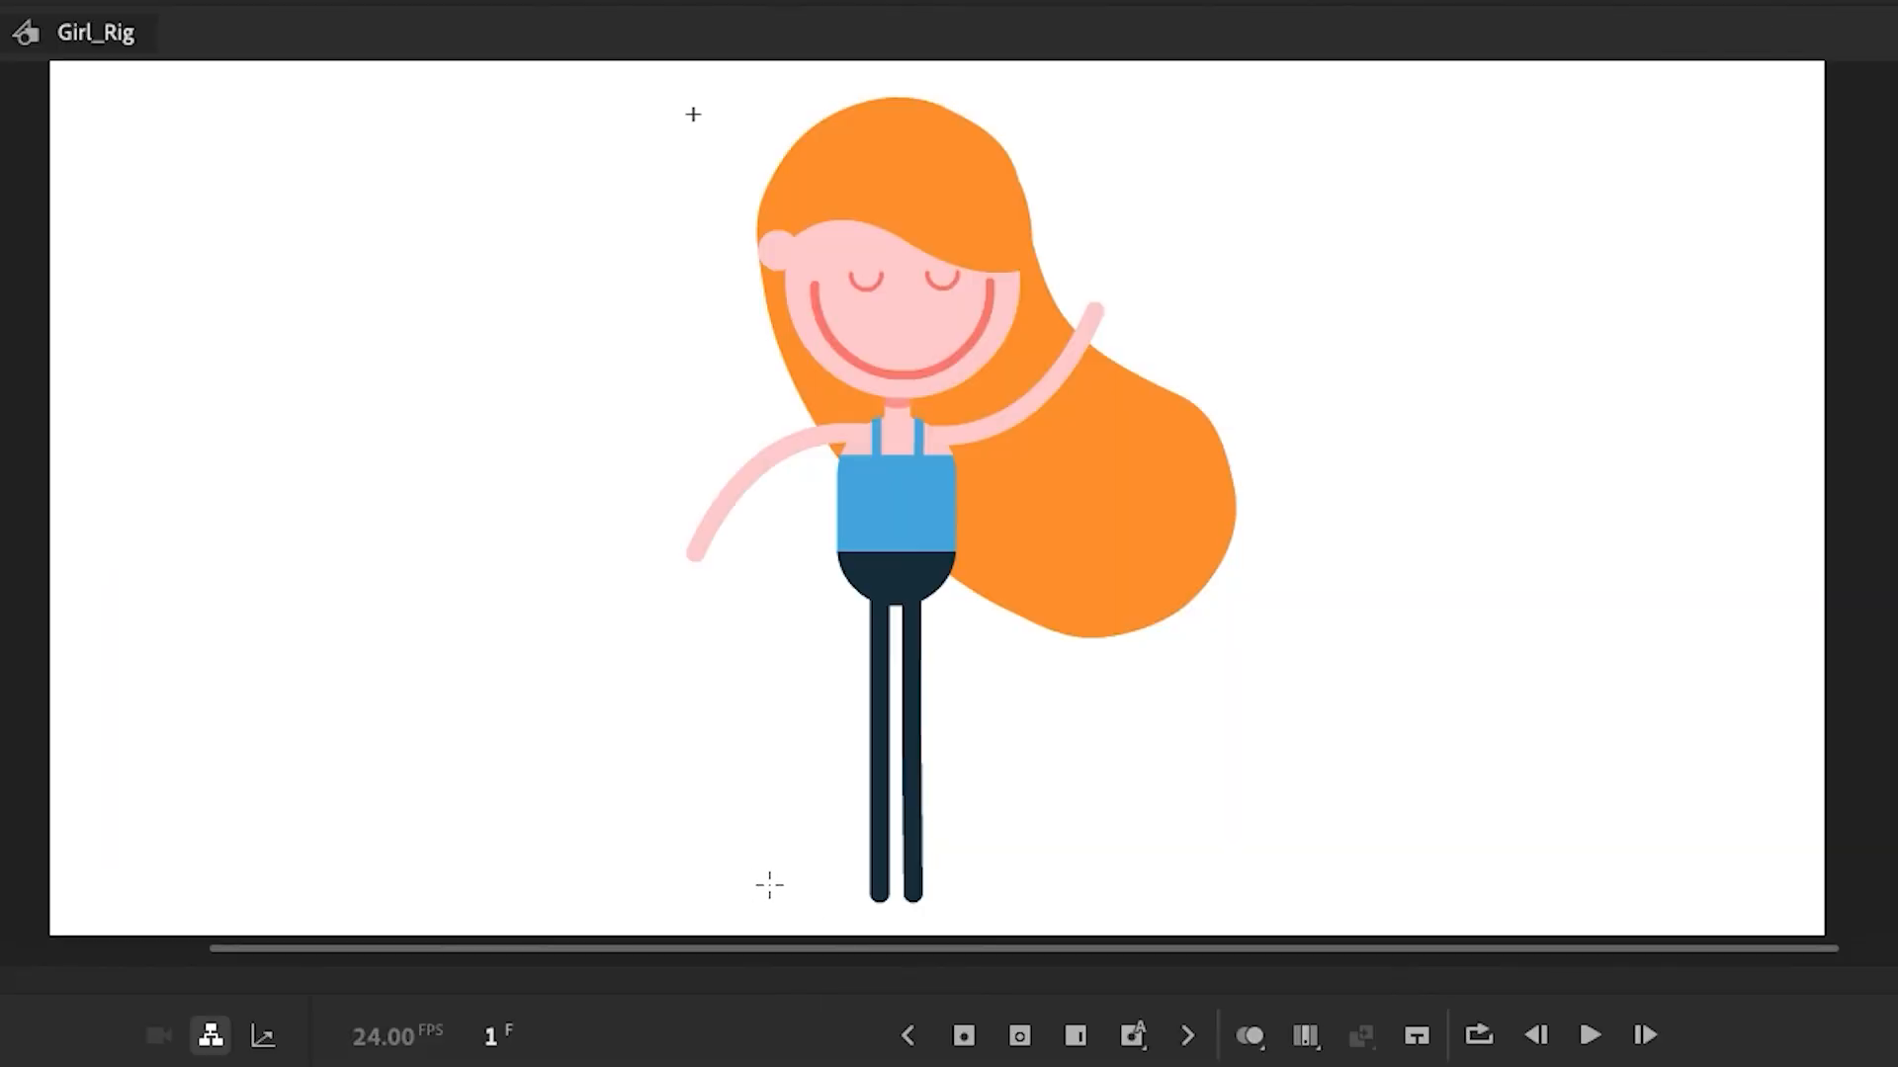
{"action": "left_click_drag", "start_coordinate": [769, 885], "coordinate": [1036, 919]}
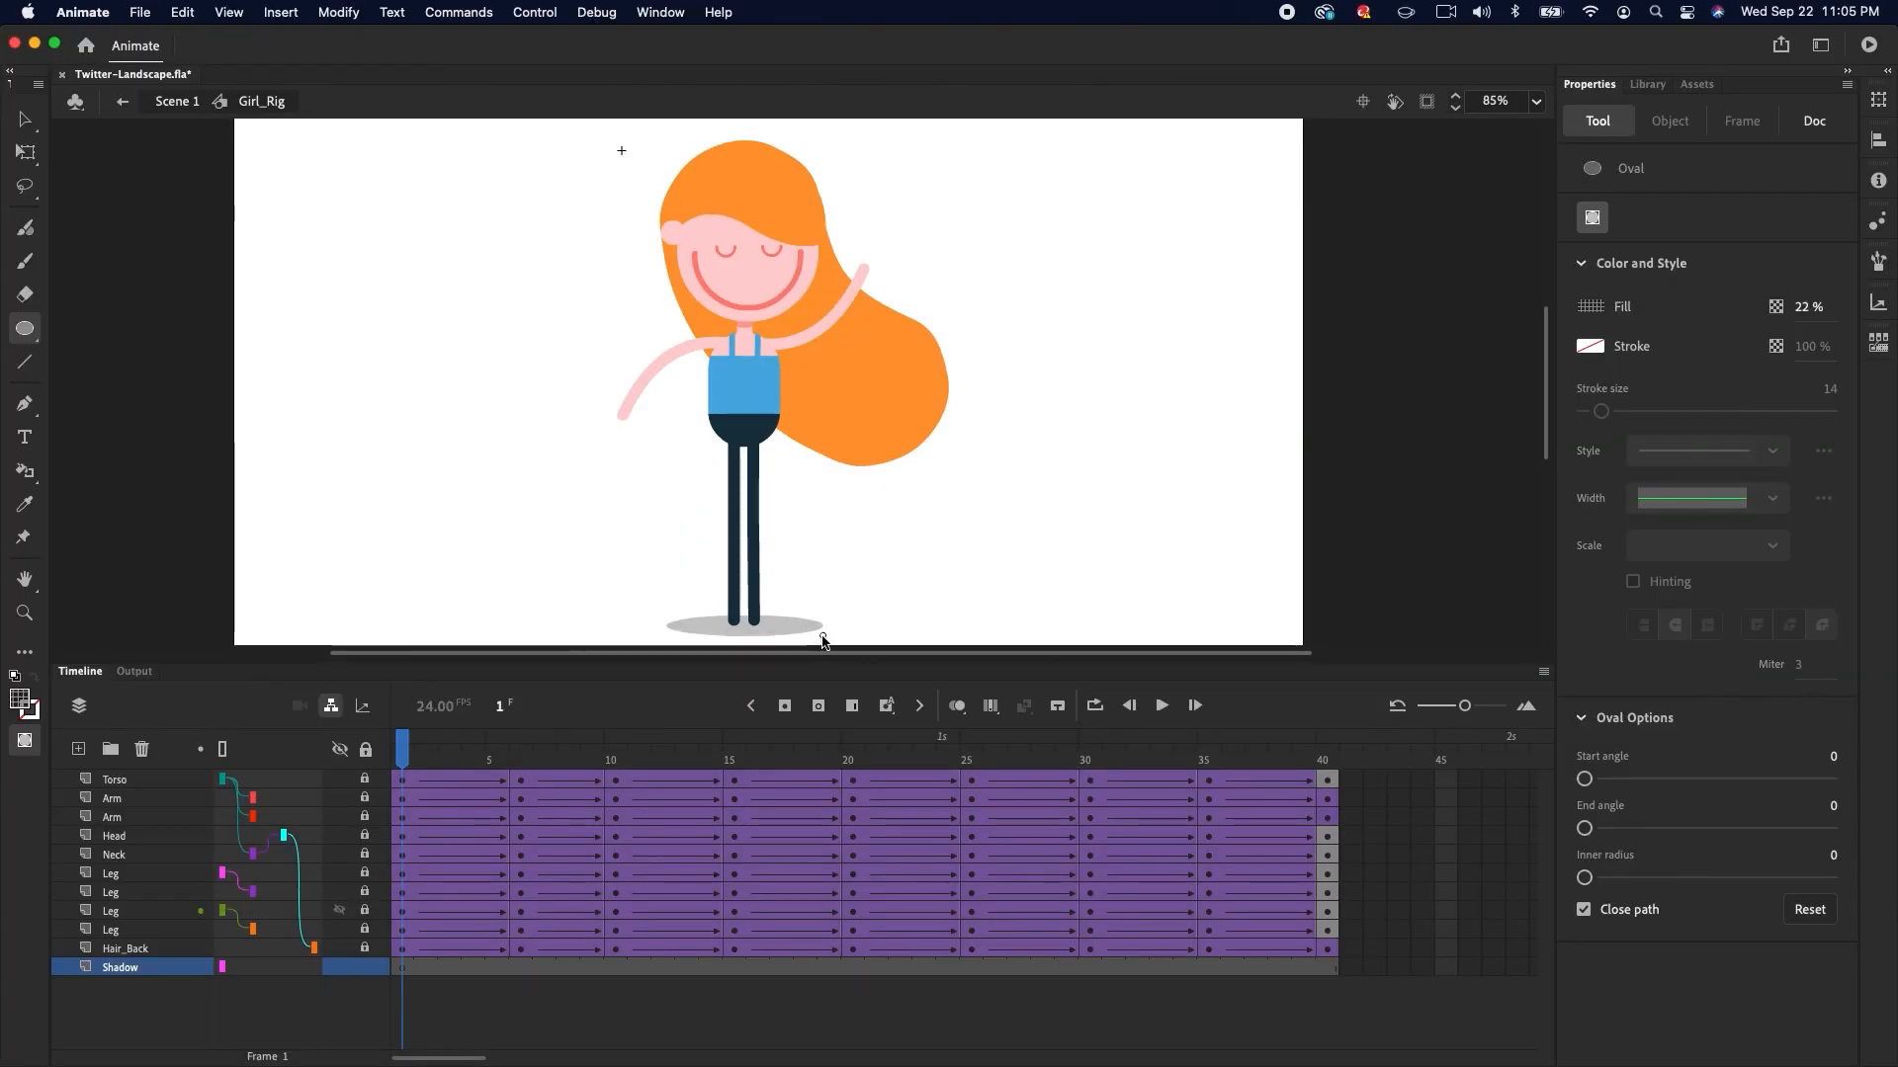
Return to Scene 1 and extend its layer's frames out to frame 40
{"action": "left_click", "coordinate": [177, 100]}
{"action": "left_click", "coordinate": [406, 762]}
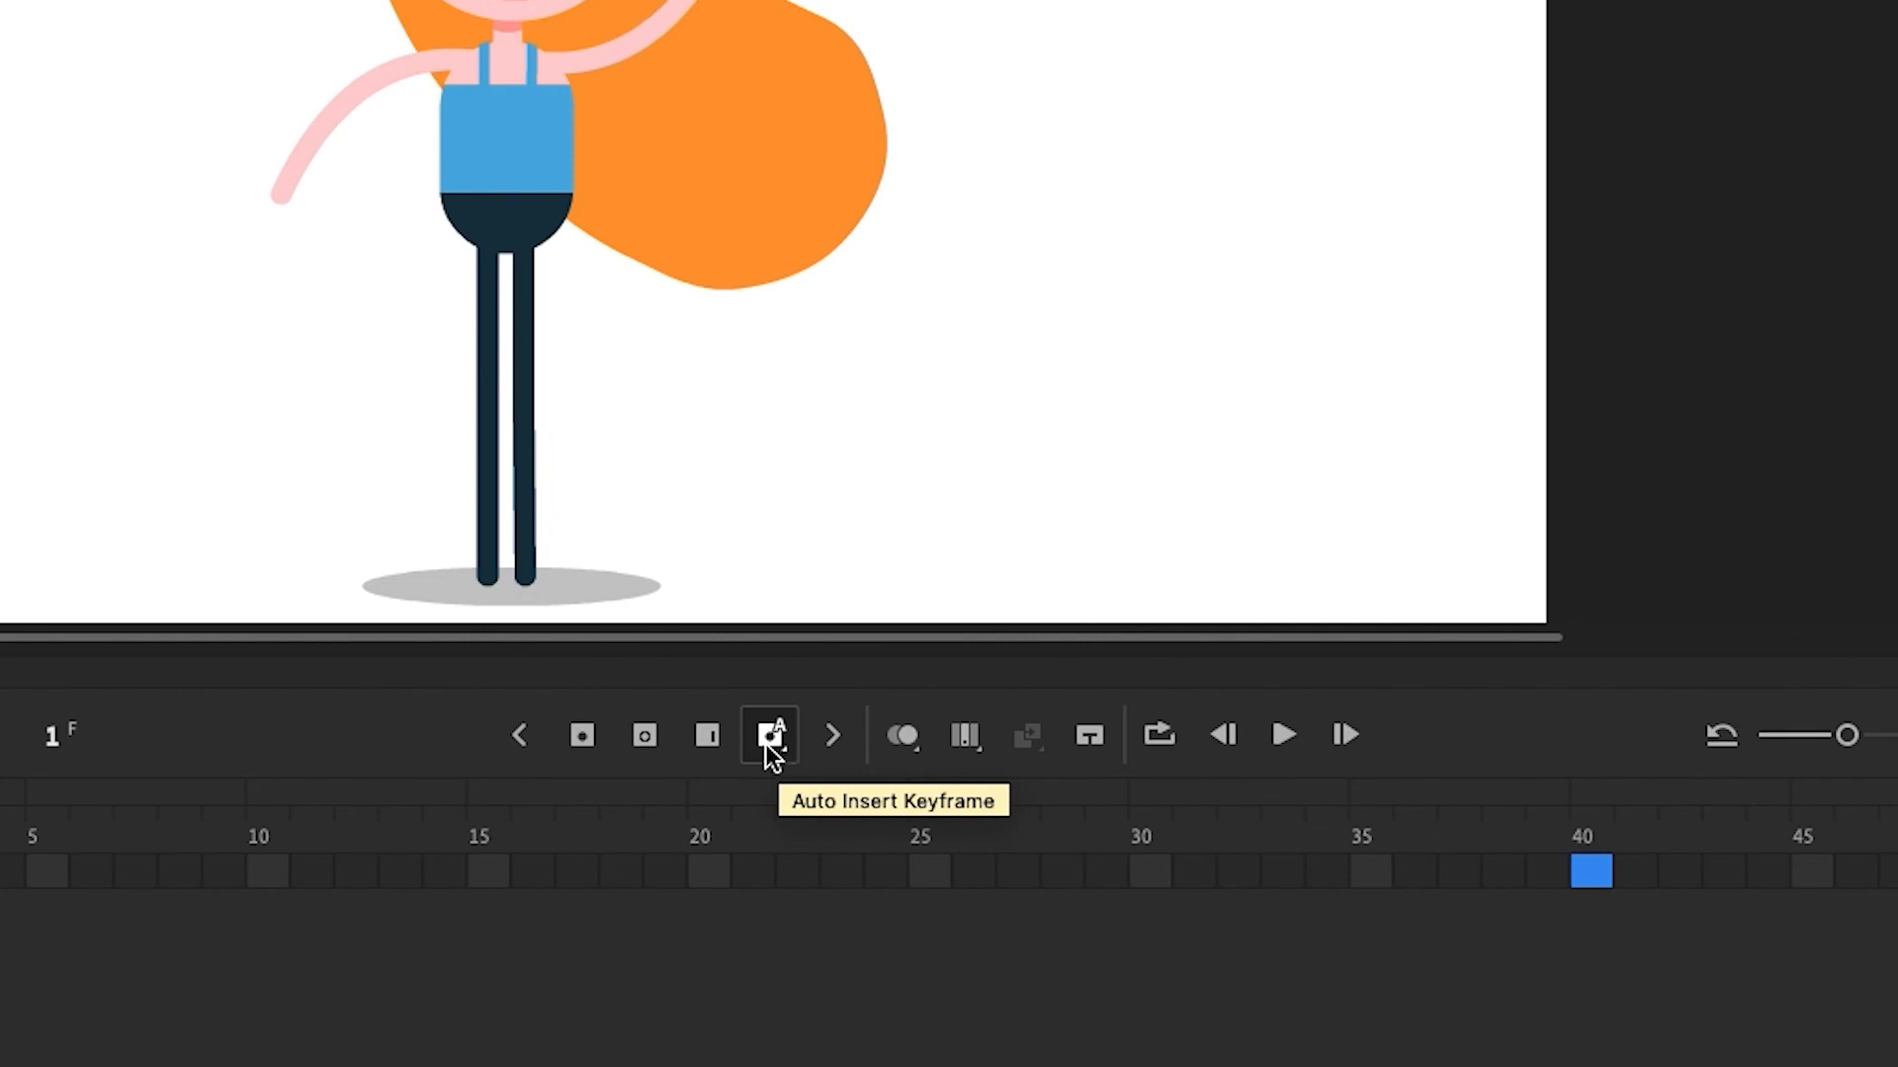
{"action": "left_click", "coordinate": [707, 739]}
{"action": "left_click_drag", "start_coordinate": [1342, 840], "coordinate": [212, 853]}
{"action": "left_click_drag", "start_coordinate": [589, 769], "coordinate": [402, 778]}
{"action": "left_click_drag", "start_coordinate": [559, 666], "coordinate": [563, 810]}
{"action": "mouse_move", "coordinate": [417, 904]}
{"action": "left_mouse_down"}
{"action": "mouse_move", "coordinate": [737, 904]}
{"action": "mouse_move", "coordinate": [402, 904]}
{"action": "left_mouse_up"}
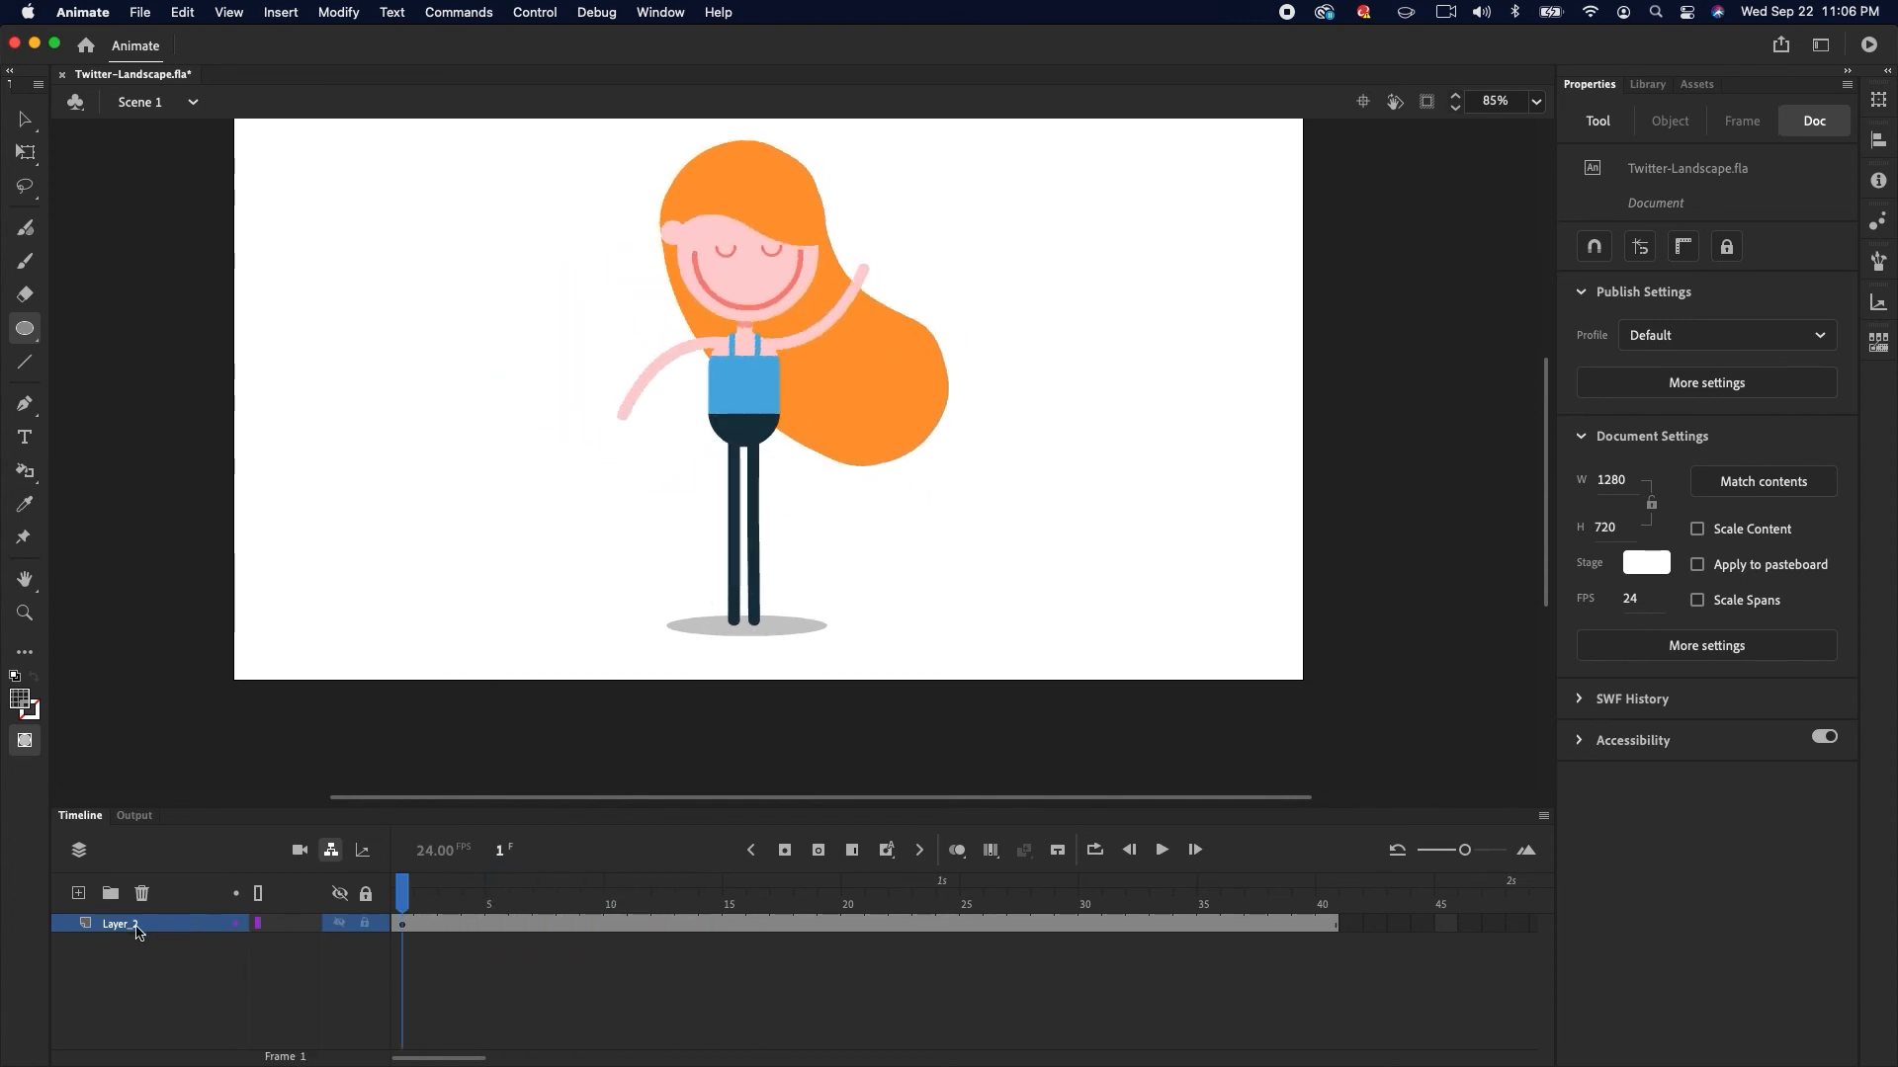
Rename the scene layer to Girl and add a new layer named Background beneath it
{"action": "double_click", "coordinate": [138, 926]}
{"action": "type", "text": "Girl"}
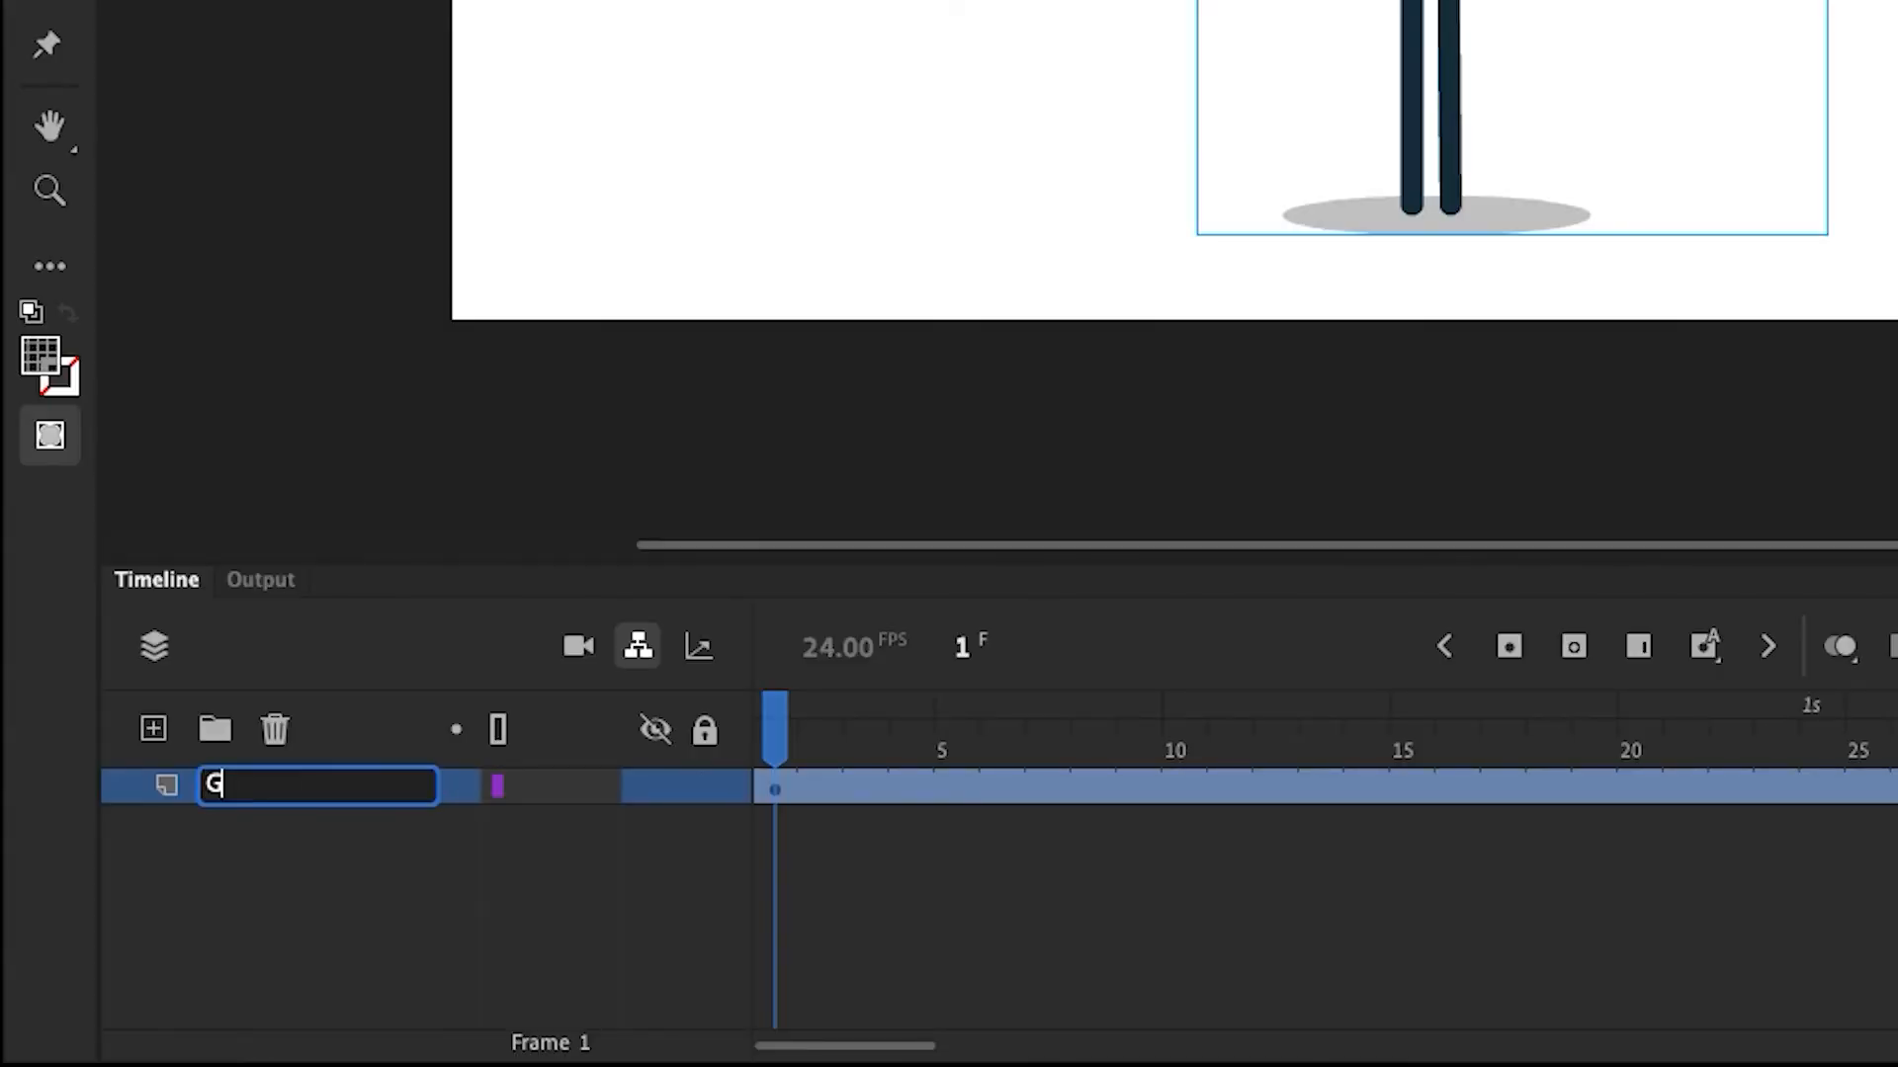
{"action": "key", "text": "Return"}
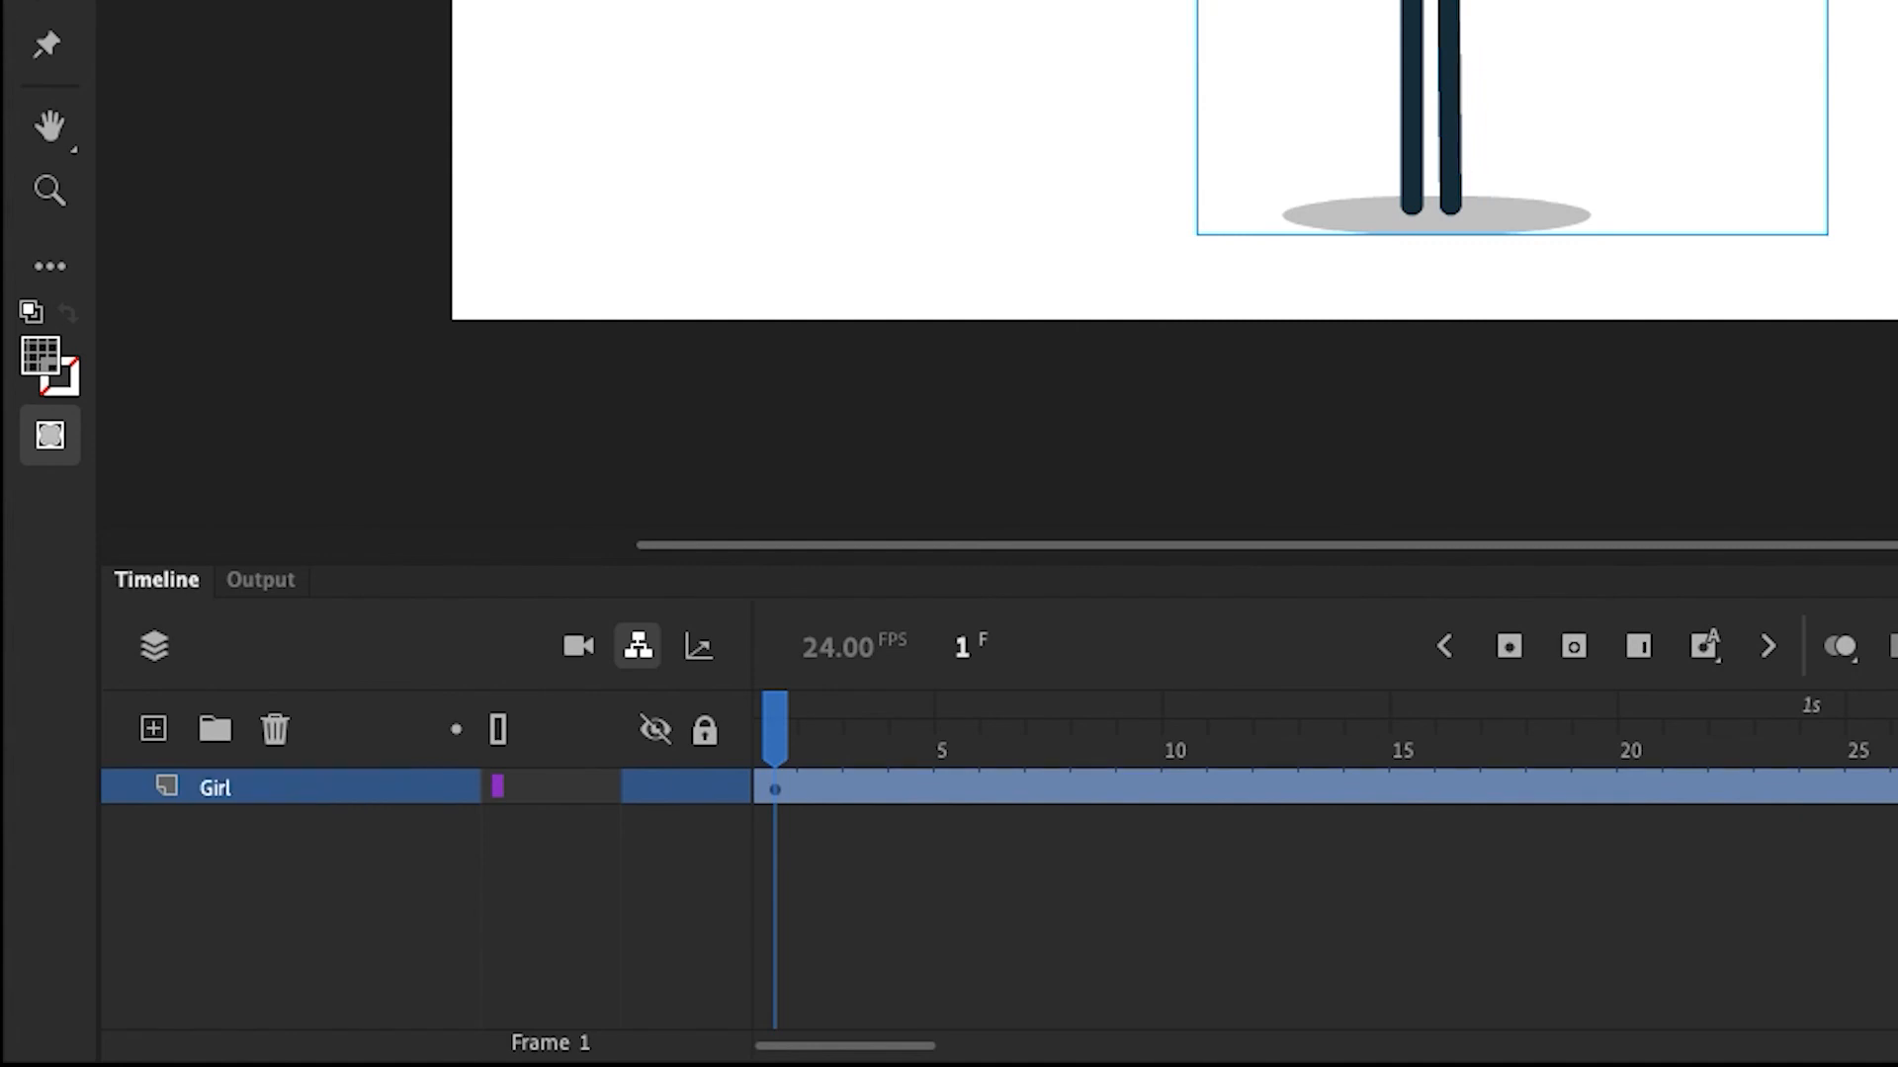
{"action": "left_click", "coordinate": [153, 730]}
{"action": "left_click_drag", "start_coordinate": [330, 784], "coordinate": [303, 840]}
{"action": "double_click", "coordinate": [302, 838]}
{"action": "type", "text": "Backgrou"}
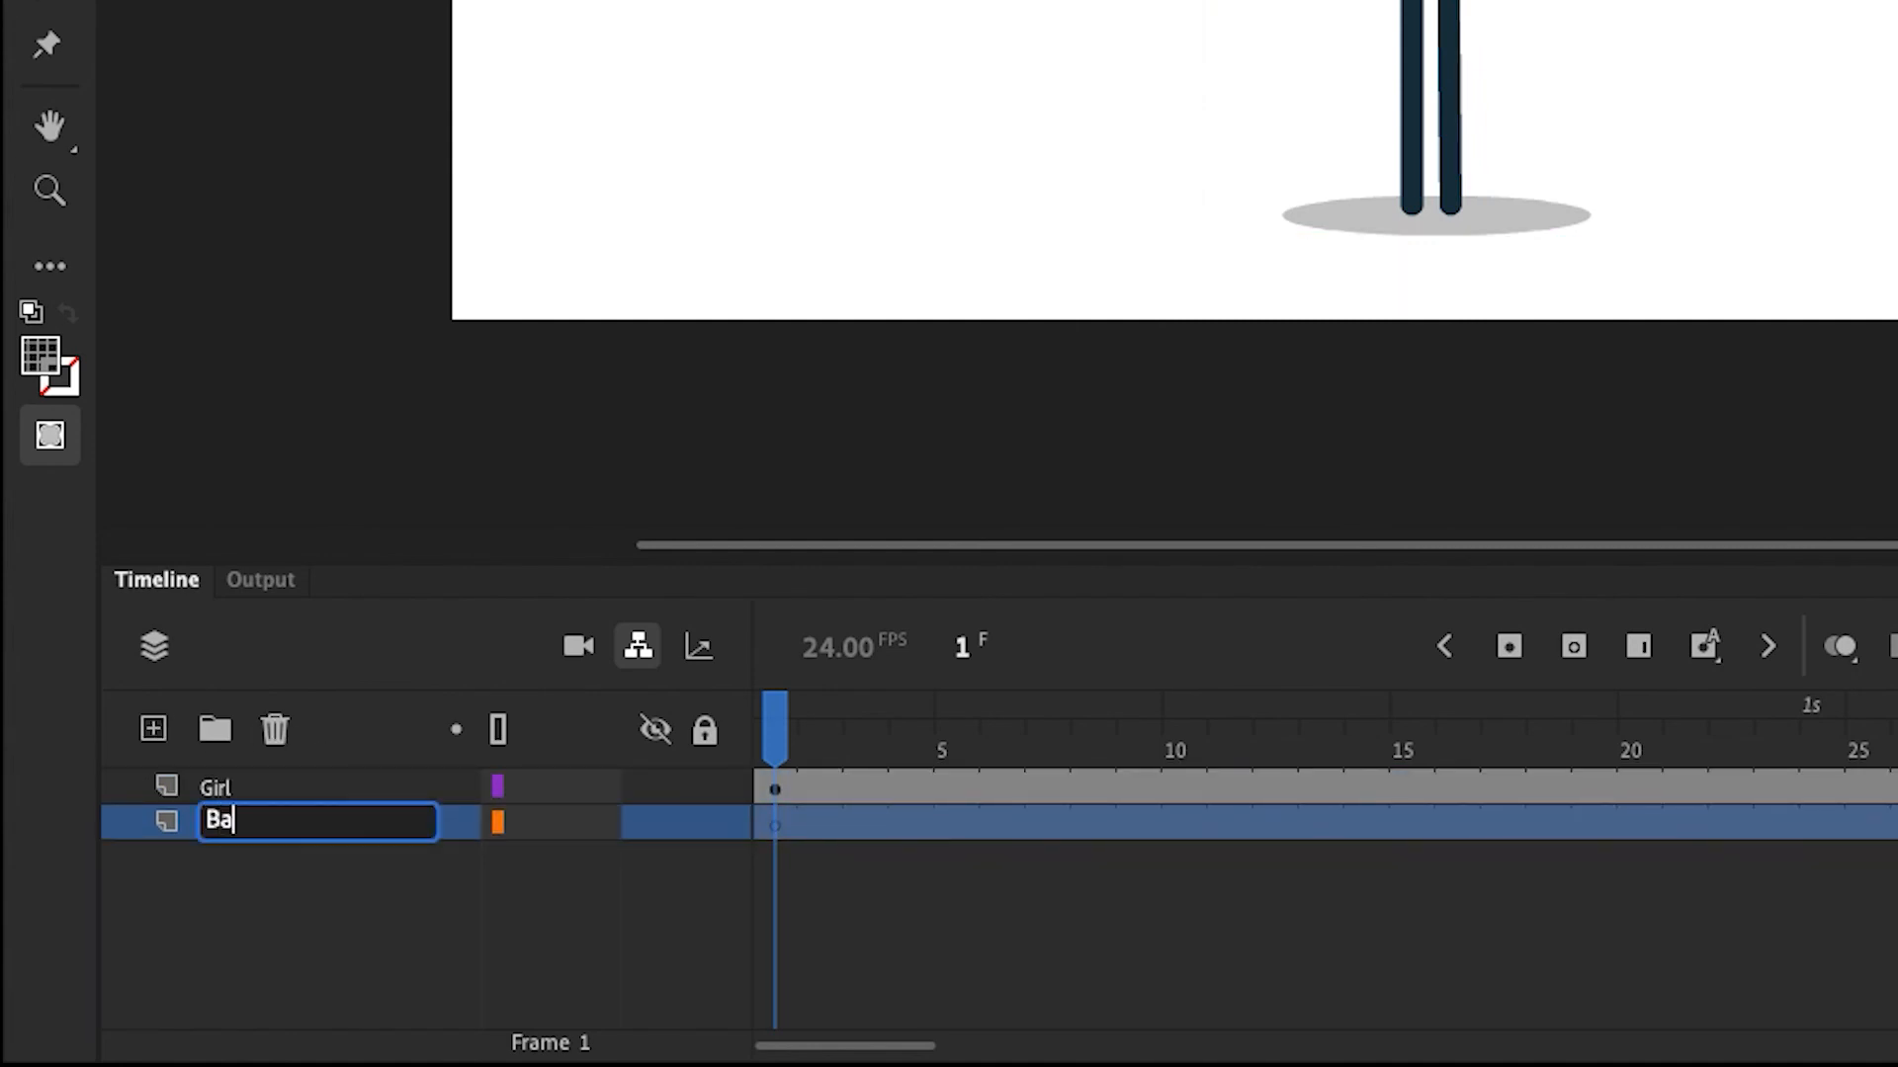
{"action": "type", "text": "nd"}
{"action": "key", "text": "Return"}
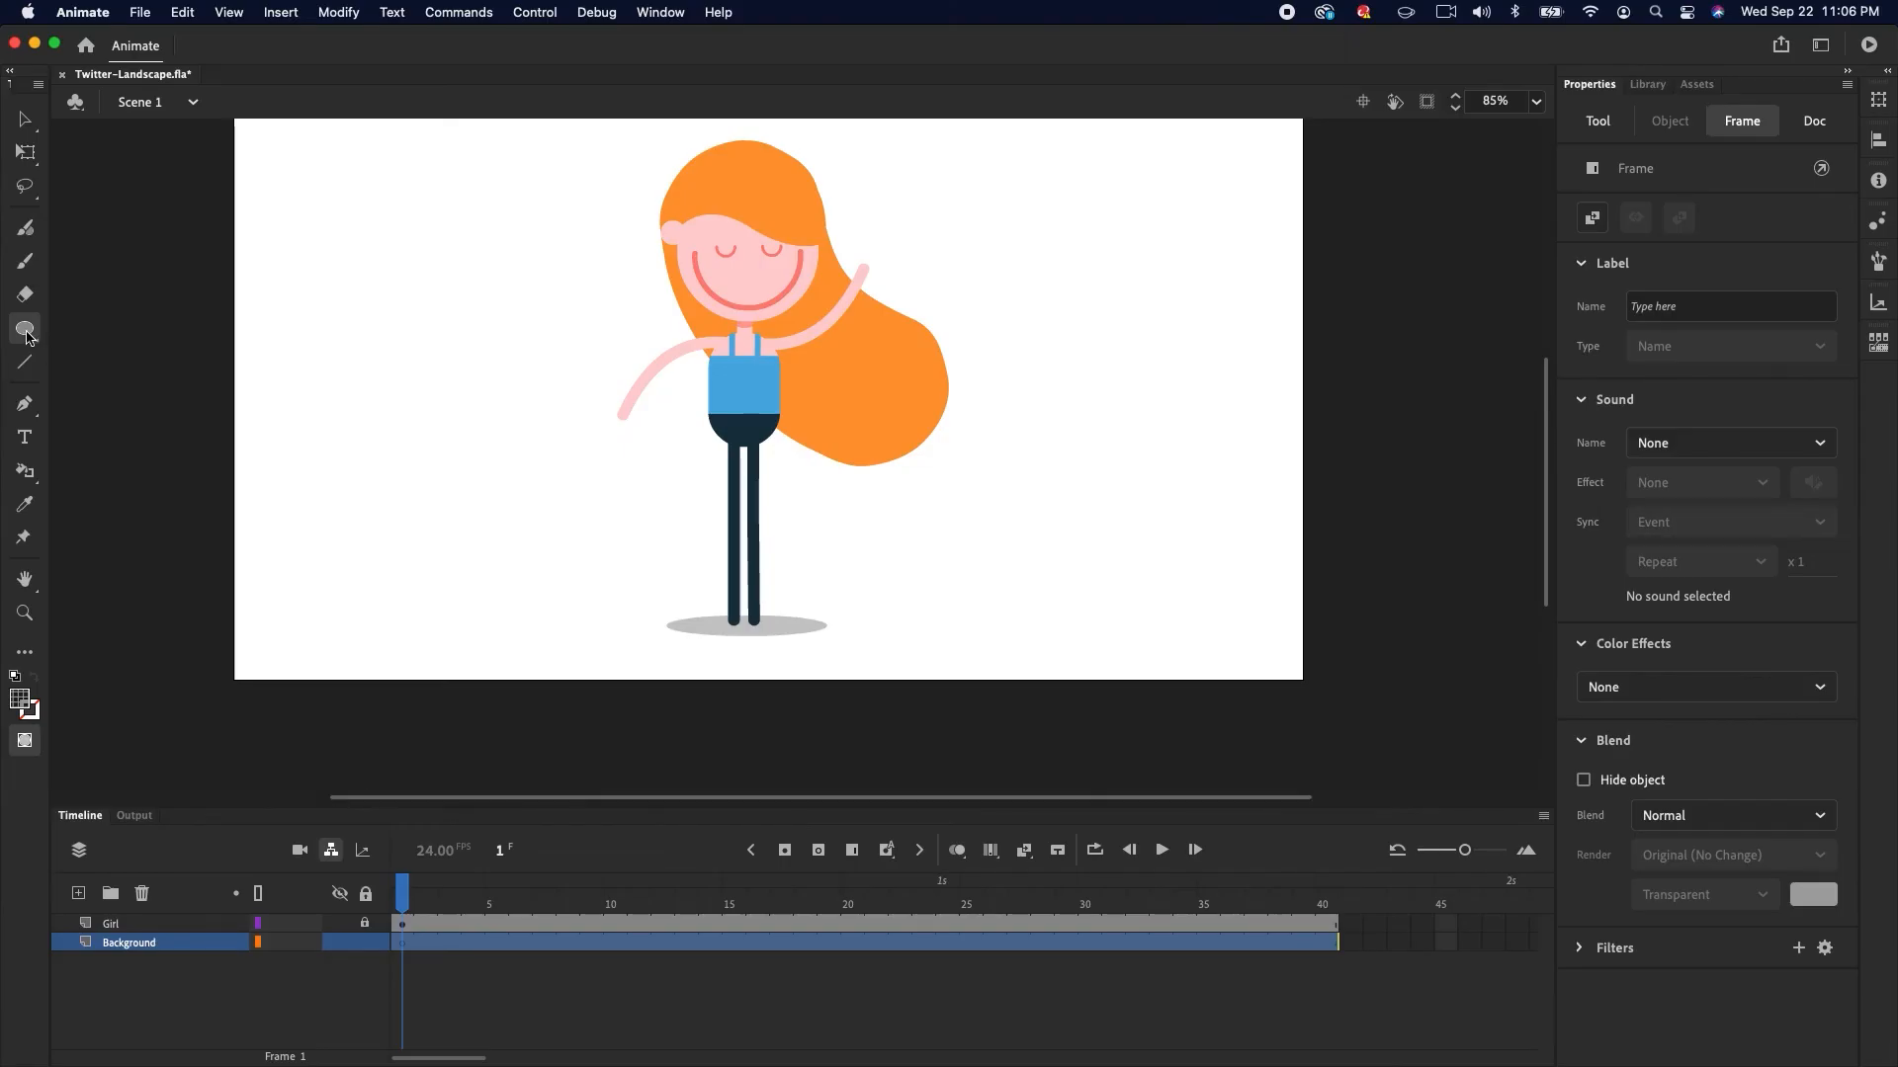
On the Background layer, draw a #339999 rectangle covering the whole stage and lock the layer
{"action": "left_click", "coordinate": [28, 332]}
{"action": "left_click", "coordinate": [76, 340]}
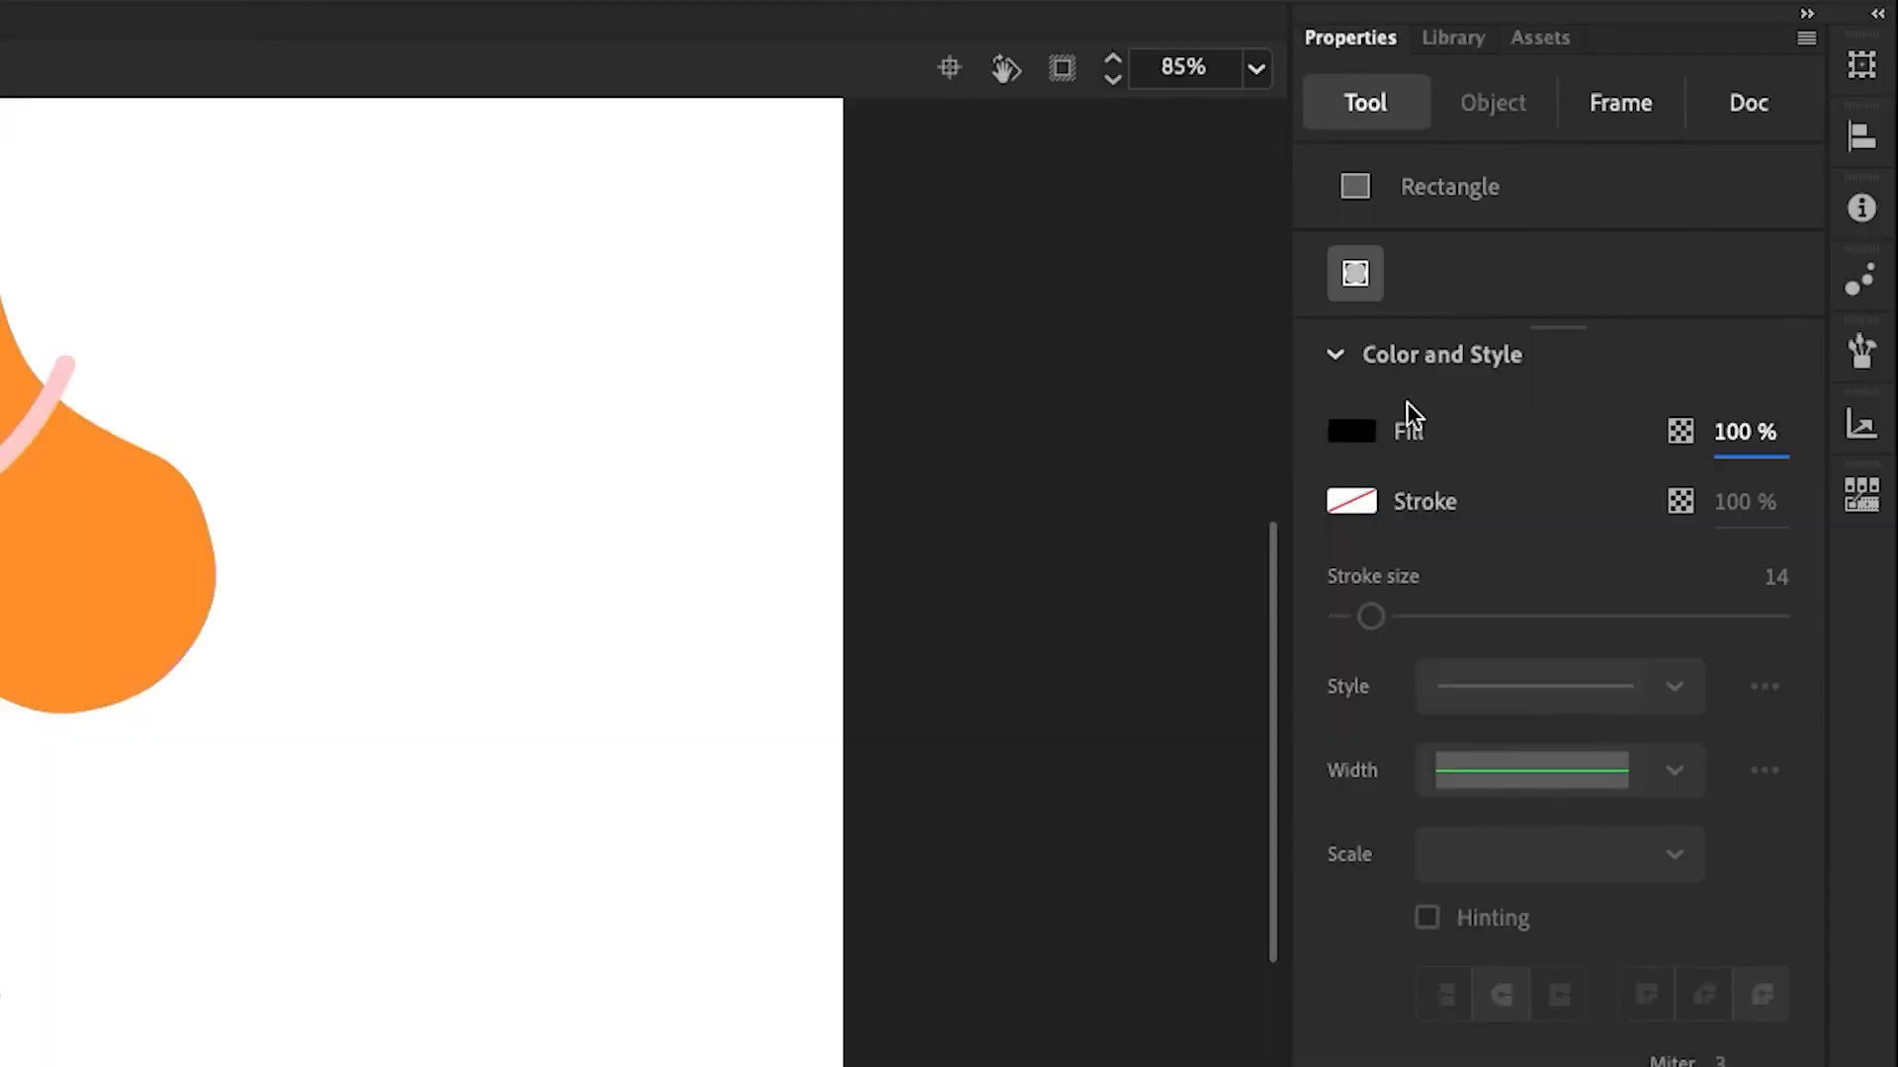
{"action": "left_click", "coordinate": [1590, 305]}
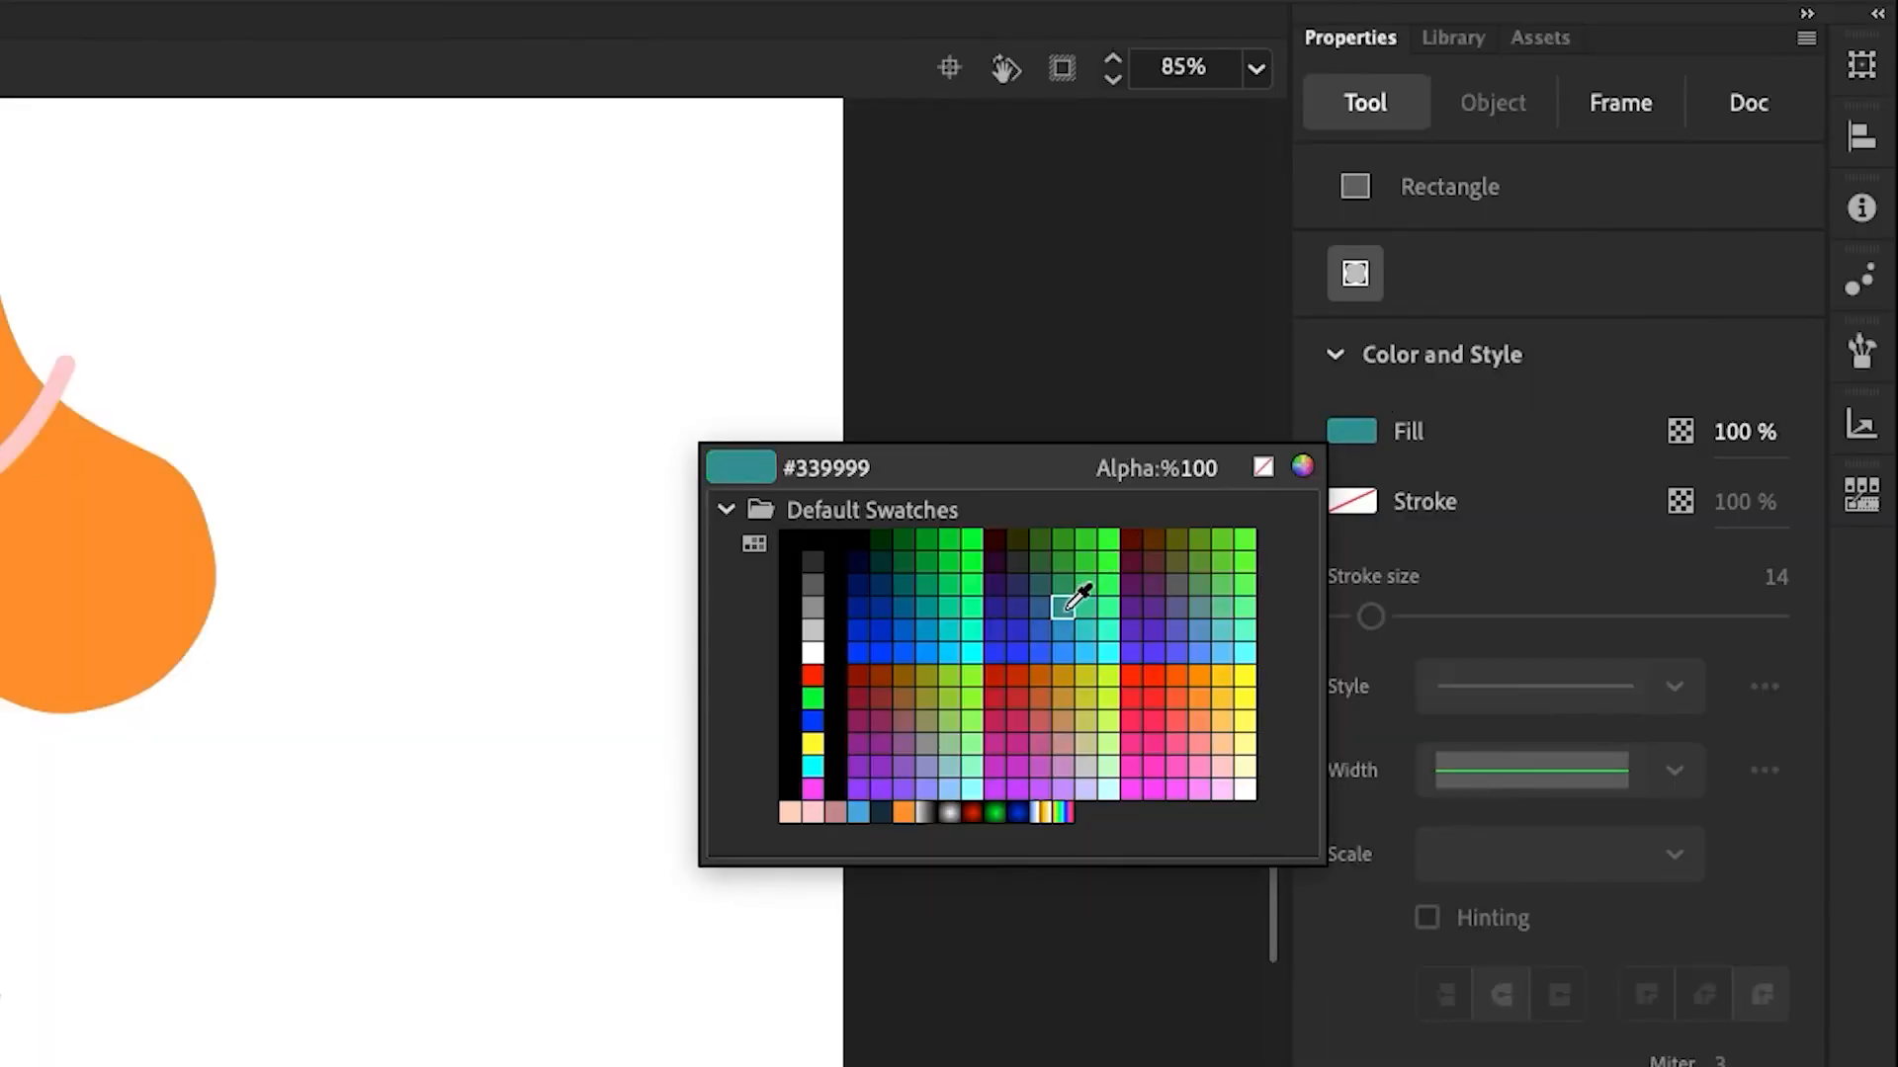
{"action": "left_click", "coordinate": [1067, 608]}
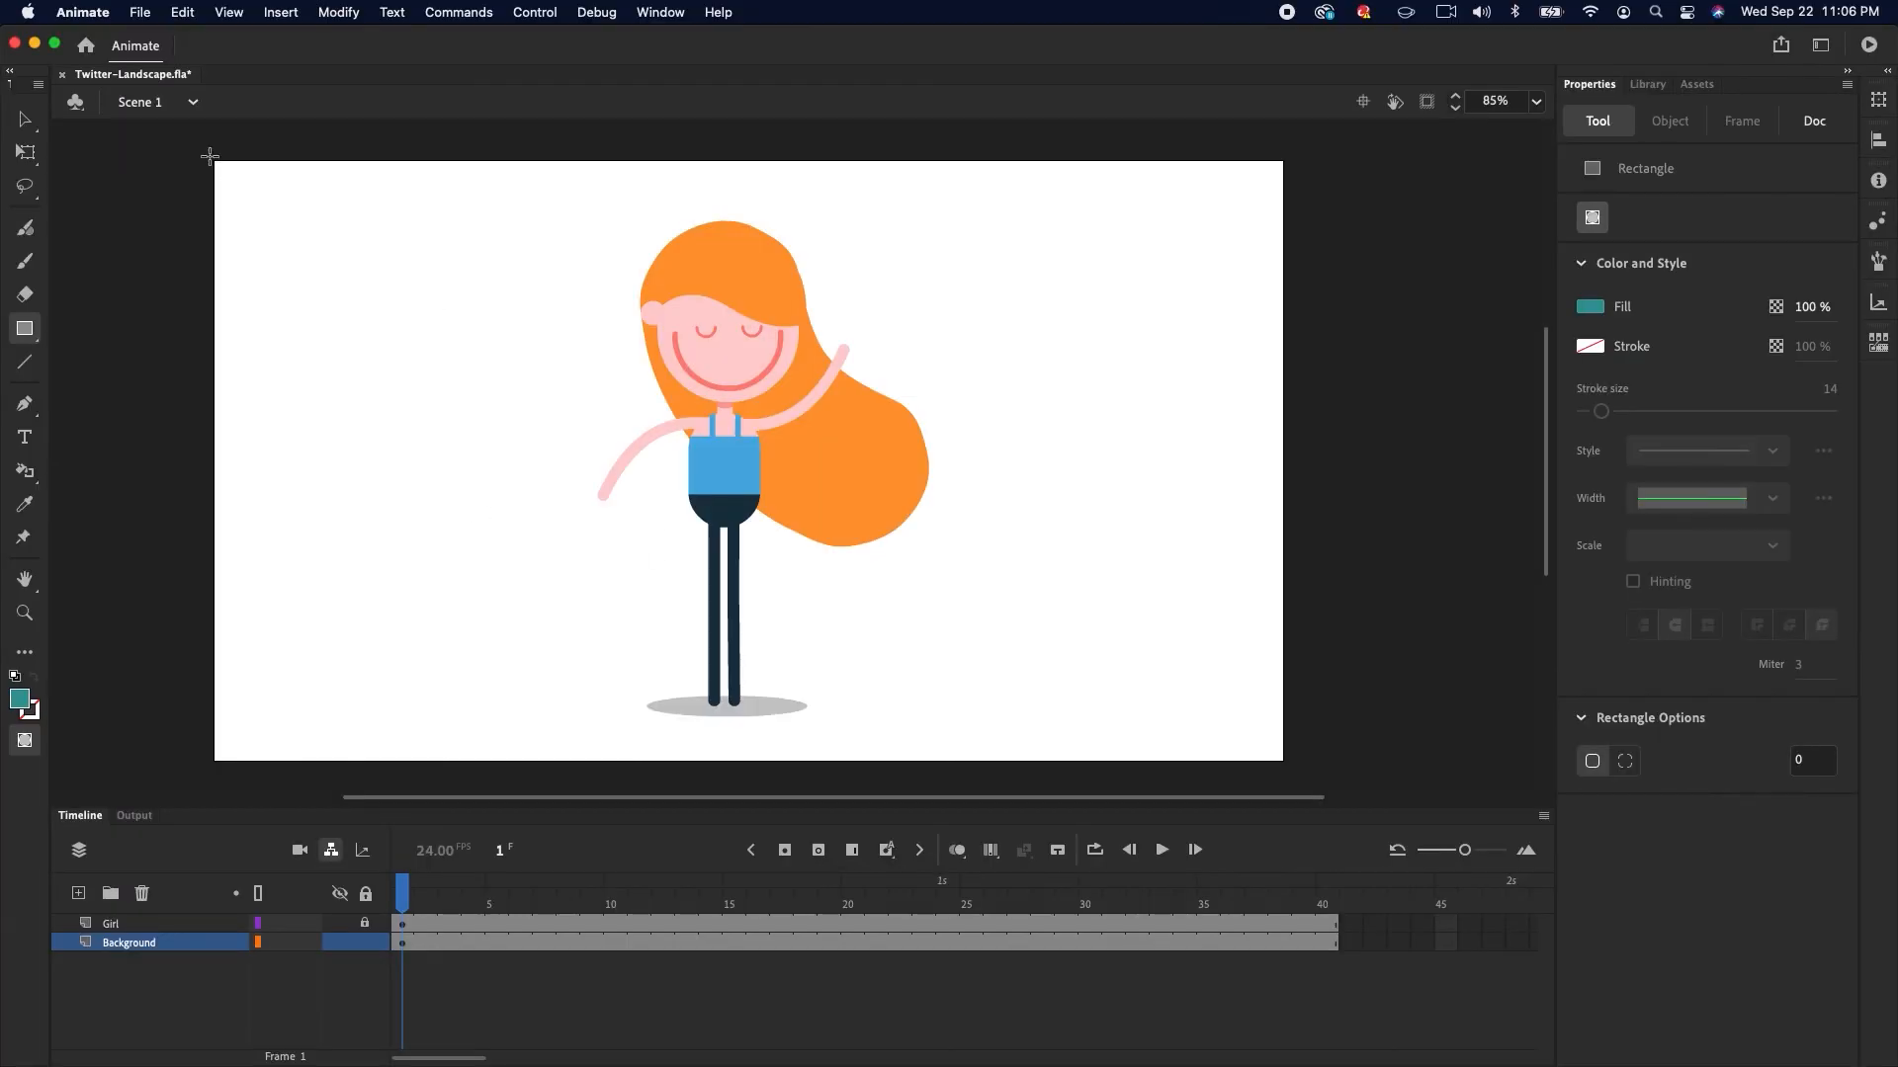
{"action": "left_click_drag", "start_coordinate": [209, 156], "coordinate": [1290, 765]}
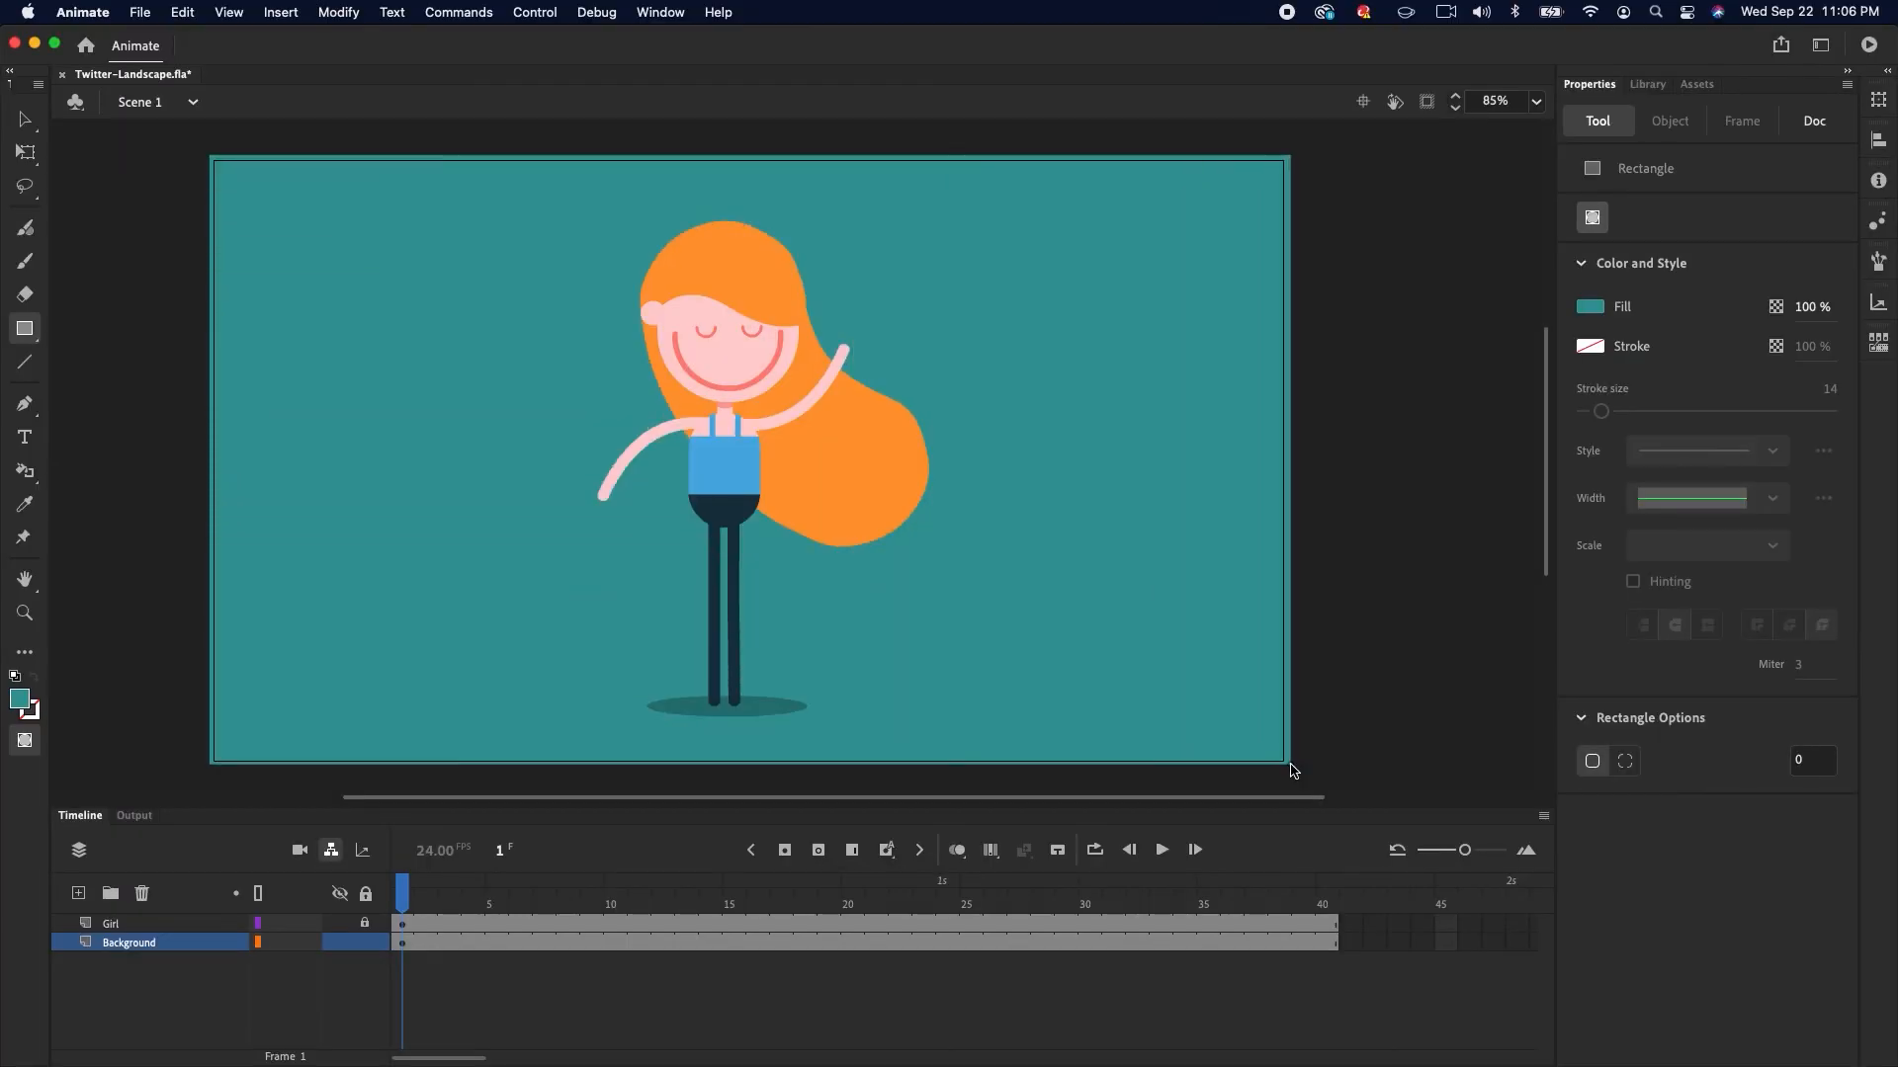
{"action": "left_click_drag", "start_coordinate": [494, 899], "coordinate": [366, 946]}
Scale the girl instance down to about 298 × 453 px with Free Transform
{"action": "left_click", "coordinate": [403, 925]}
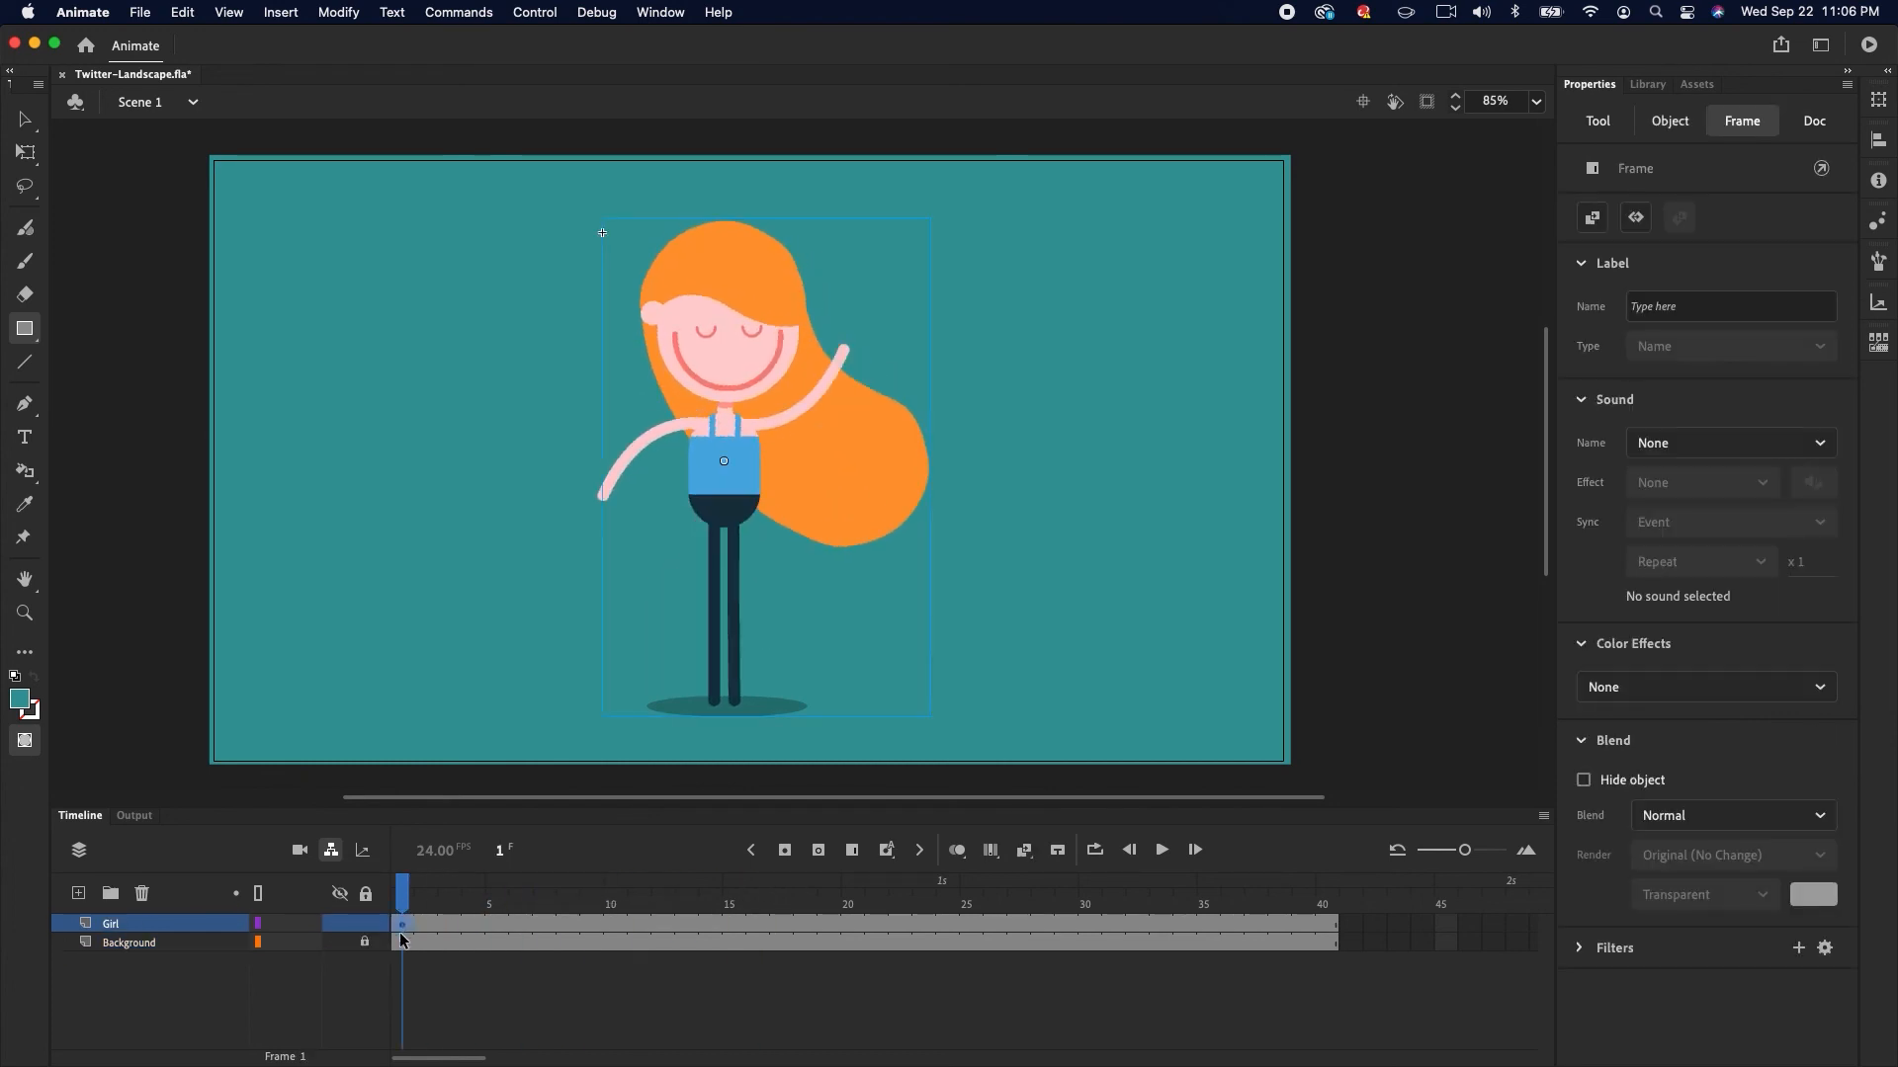
{"action": "key", "text": "q"}
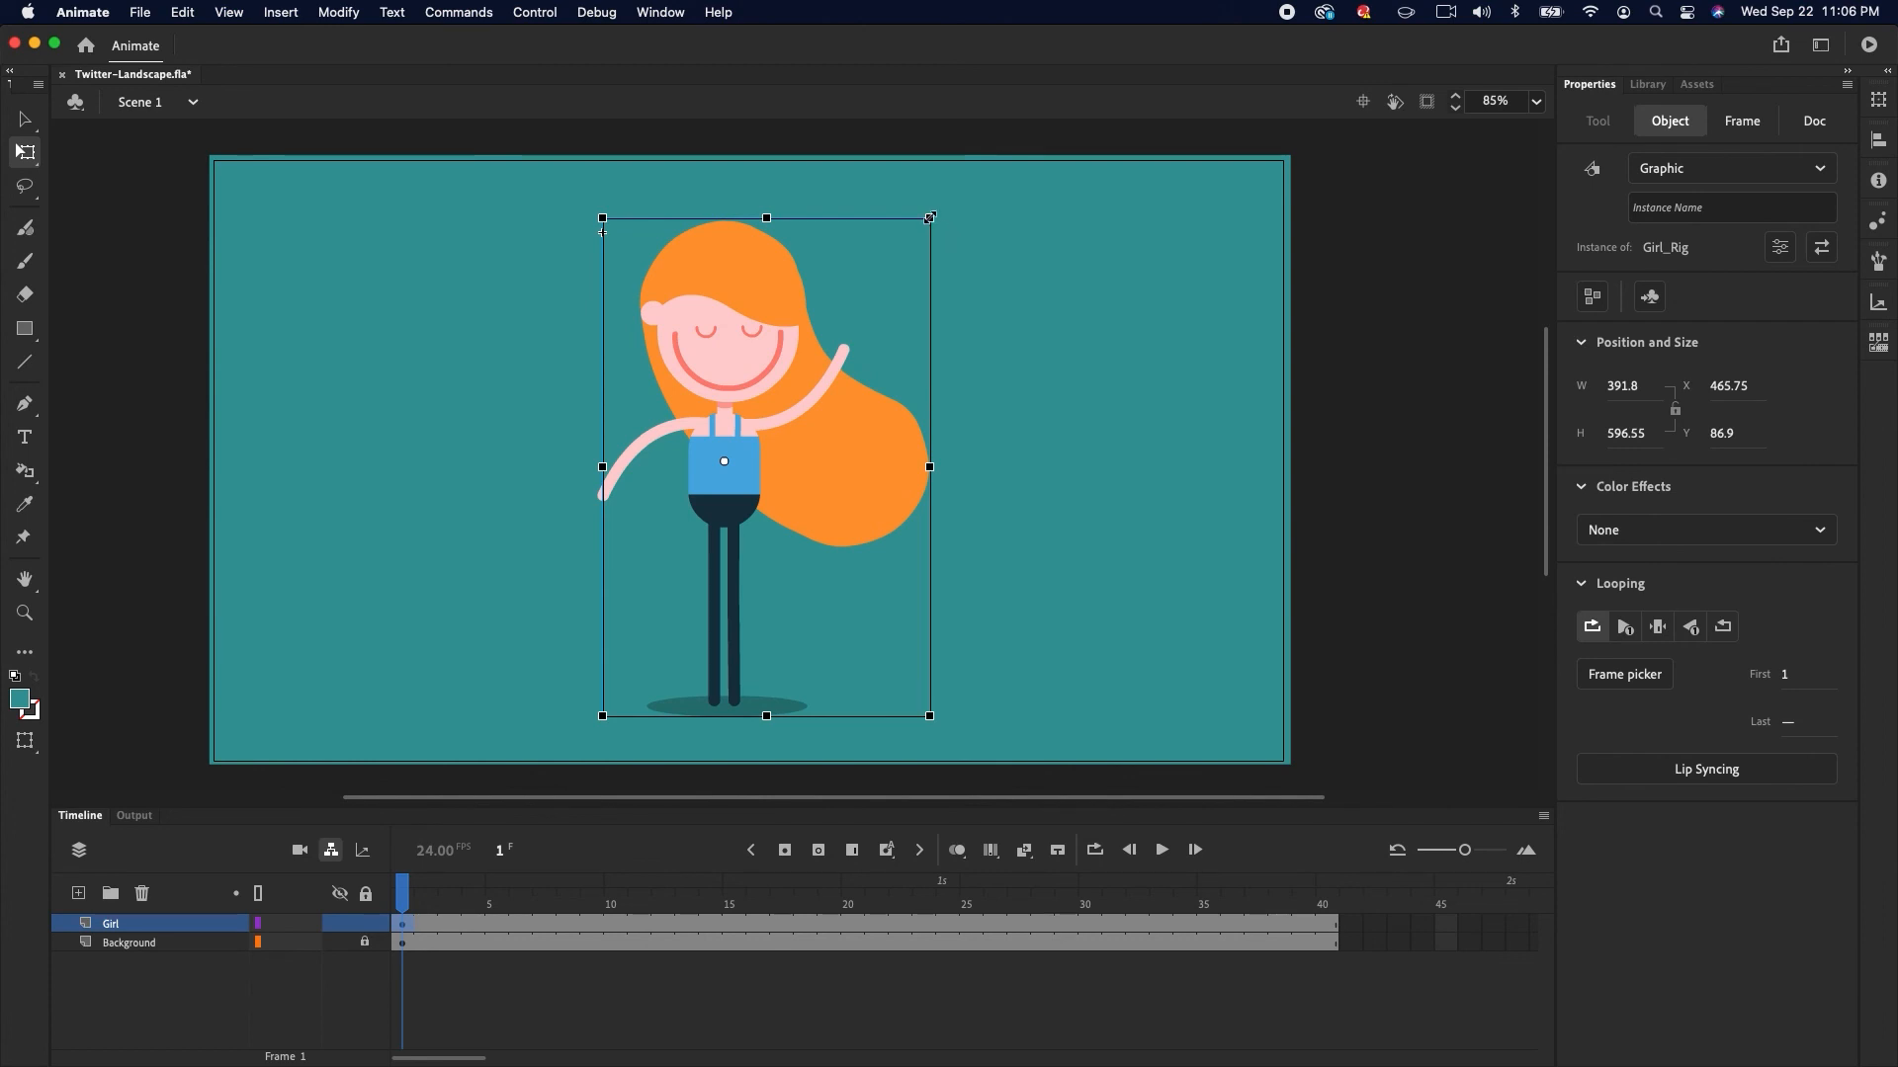
{"action": "left_click_drag", "start_coordinate": [929, 216], "coordinate": [880, 276]}
{"action": "left_click_drag", "start_coordinate": [415, 903], "coordinate": [366, 890]}
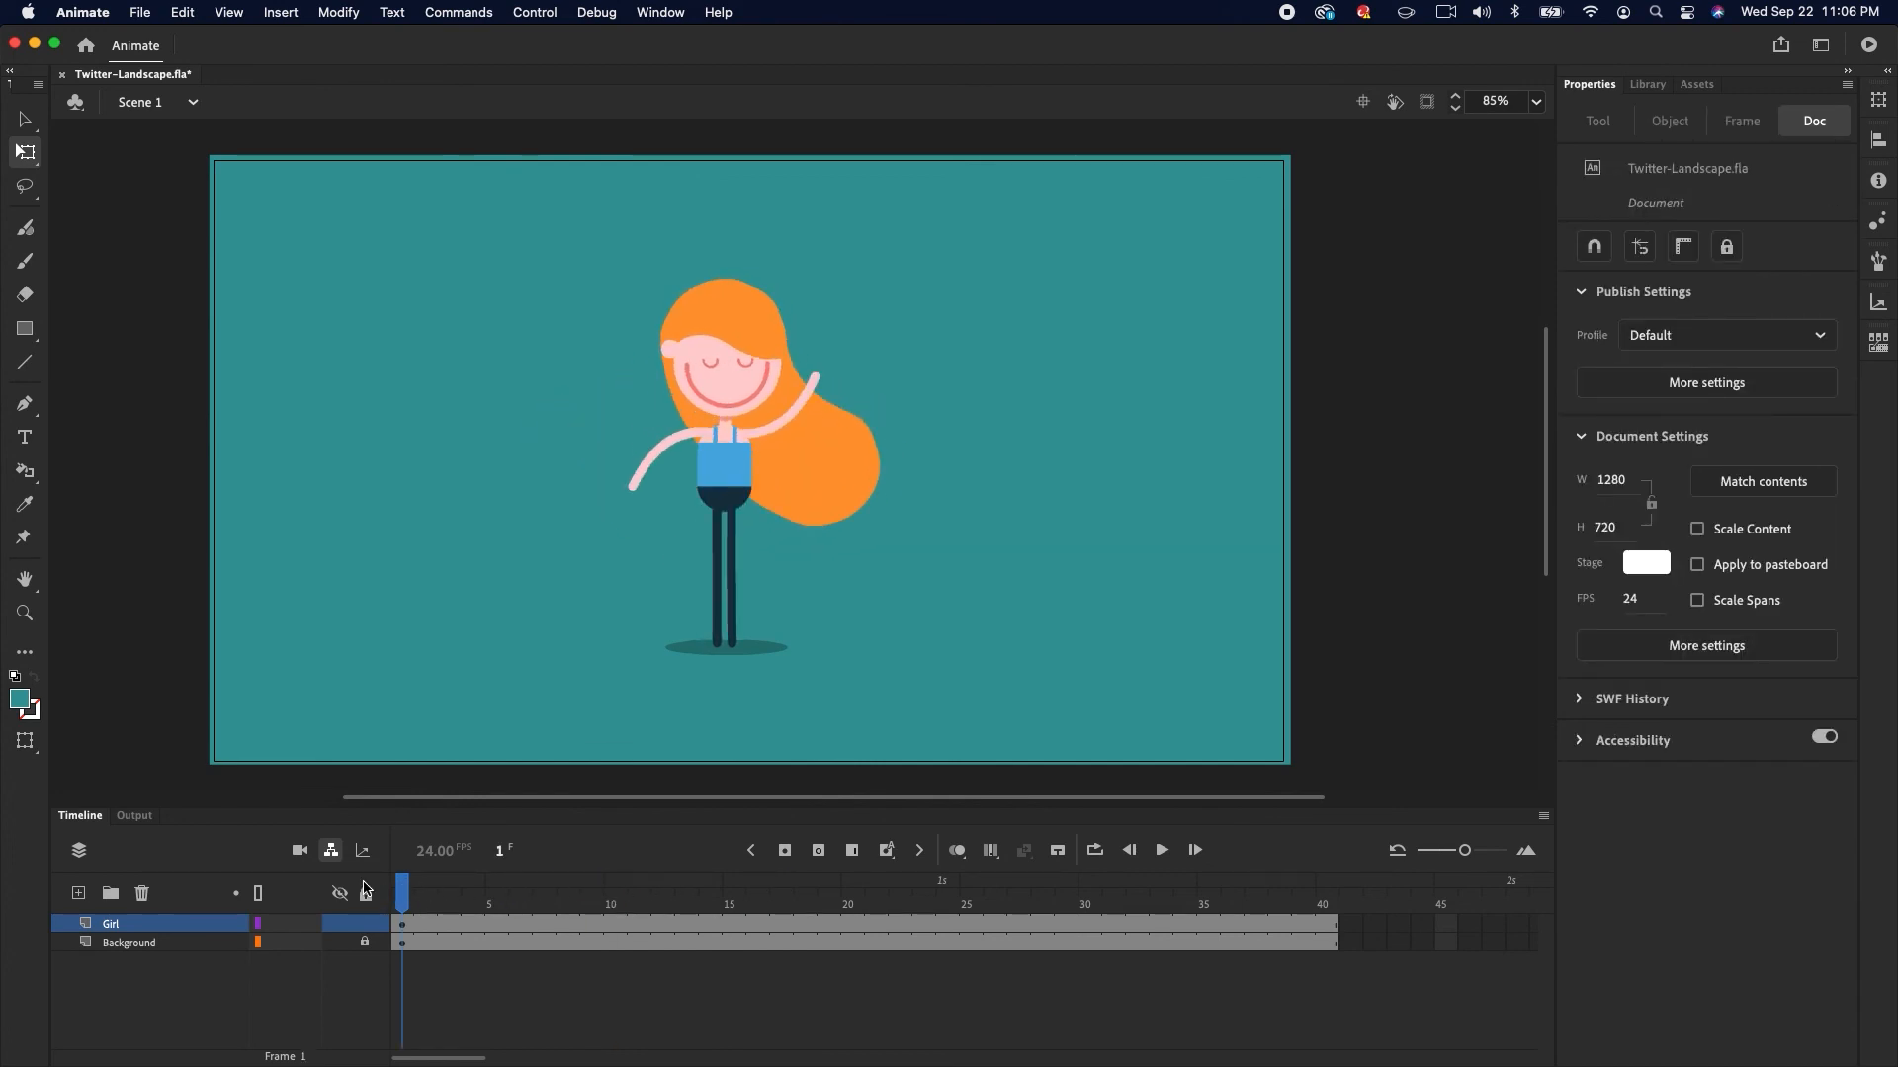
Duplicate the girl instance to build a row of girls across the stage
{"action": "key", "text": "v"}
{"action": "left_click", "coordinate": [740, 471]}
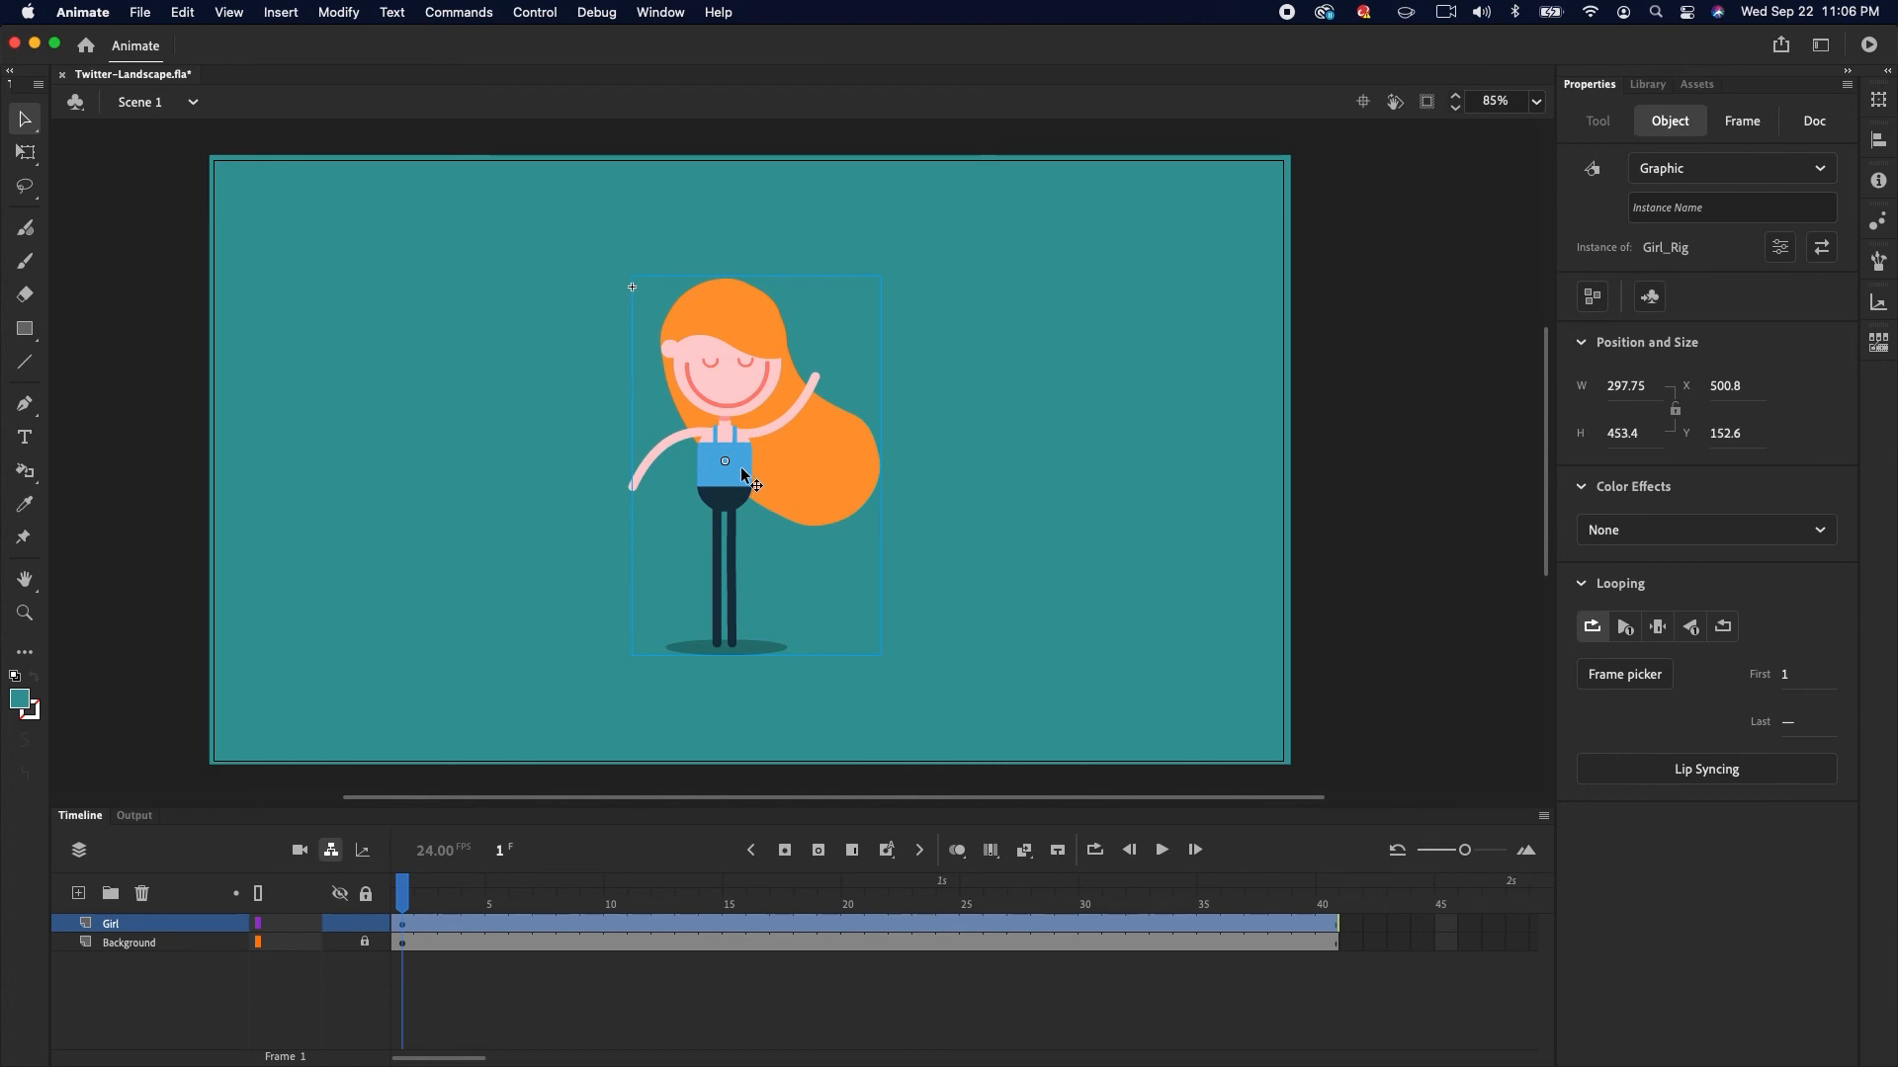
{"action": "left_click_drag", "start_coordinate": [742, 467], "coordinate": [1146, 475]}
{"action": "left_click_drag", "start_coordinate": [996, 474], "coordinate": [1020, 472]}
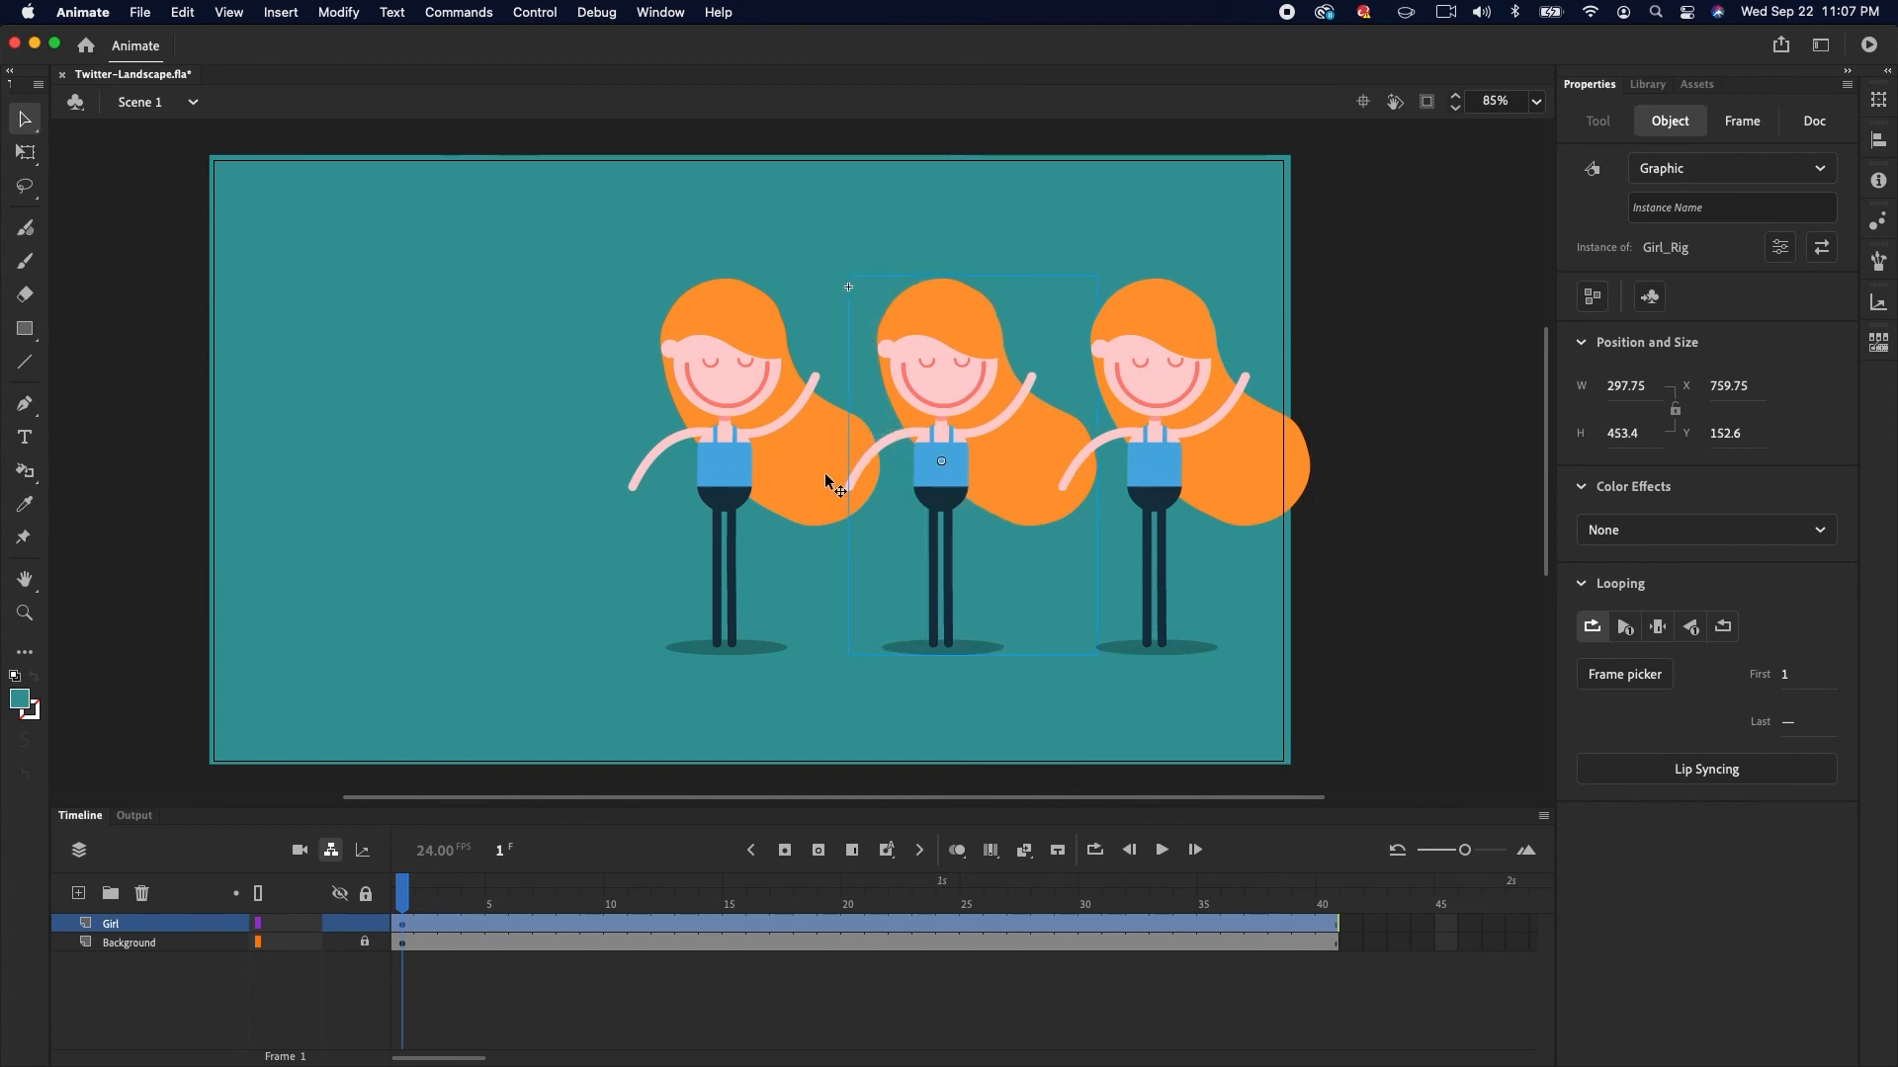
{"action": "left_click_drag", "start_coordinate": [826, 481], "coordinate": [358, 507]}
At frame 14, turn on content clipping and enlarge the middle girl with Free Transform
{"action": "left_click_drag", "start_coordinate": [403, 889], "coordinate": [709, 900]}
{"action": "left_click", "coordinate": [1426, 102]}
{"action": "left_click", "coordinate": [745, 466]}
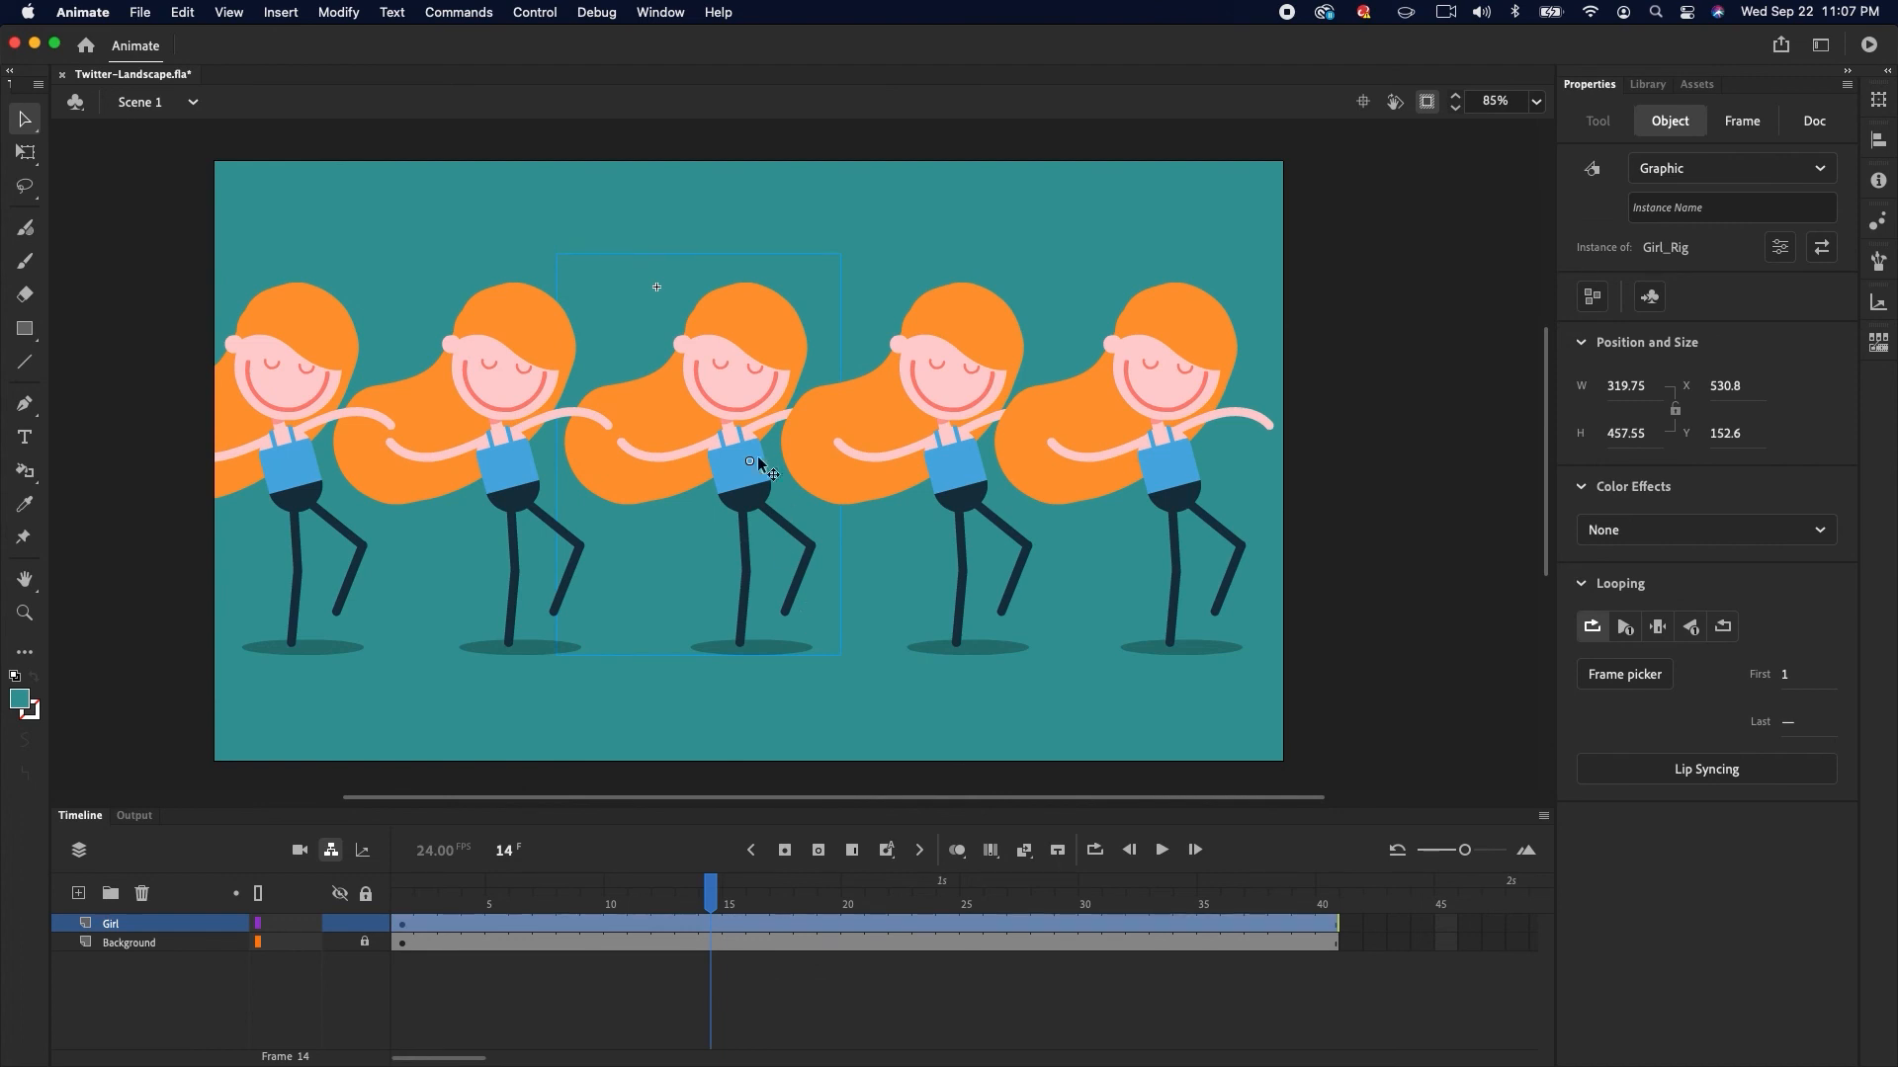
{"action": "left_click", "coordinate": [338, 12]}
{"action": "left_click", "coordinate": [635, 317]}
{"action": "key", "text": "q"}
{"action": "left_click_drag", "start_coordinate": [840, 255], "coordinate": [867, 244]}
Resize and reposition the outer girls to vary their sizes, sending the leftmost girl to the back
{"action": "left_click", "coordinate": [979, 391]}
{"action": "left_click", "coordinate": [1134, 391]}
{"action": "left_click_drag", "start_coordinate": [1270, 255], "coordinate": [1260, 276]}
{"action": "left_click_drag", "start_coordinate": [1225, 381], "coordinate": [1206, 381]}
{"action": "left_click", "coordinate": [341, 348]}
{"action": "left_click_drag", "start_coordinate": [394, 254], "coordinate": [385, 265]}
{"action": "key", "text": "super+shift+Down"}
Nudge the left-side girls rightward to space the row evenly and return the playhead to frame 1
{"action": "key", "text": "shift+Right"}
{"action": "key", "text": "shift+Right"}
{"action": "key", "text": "shift+Right"}
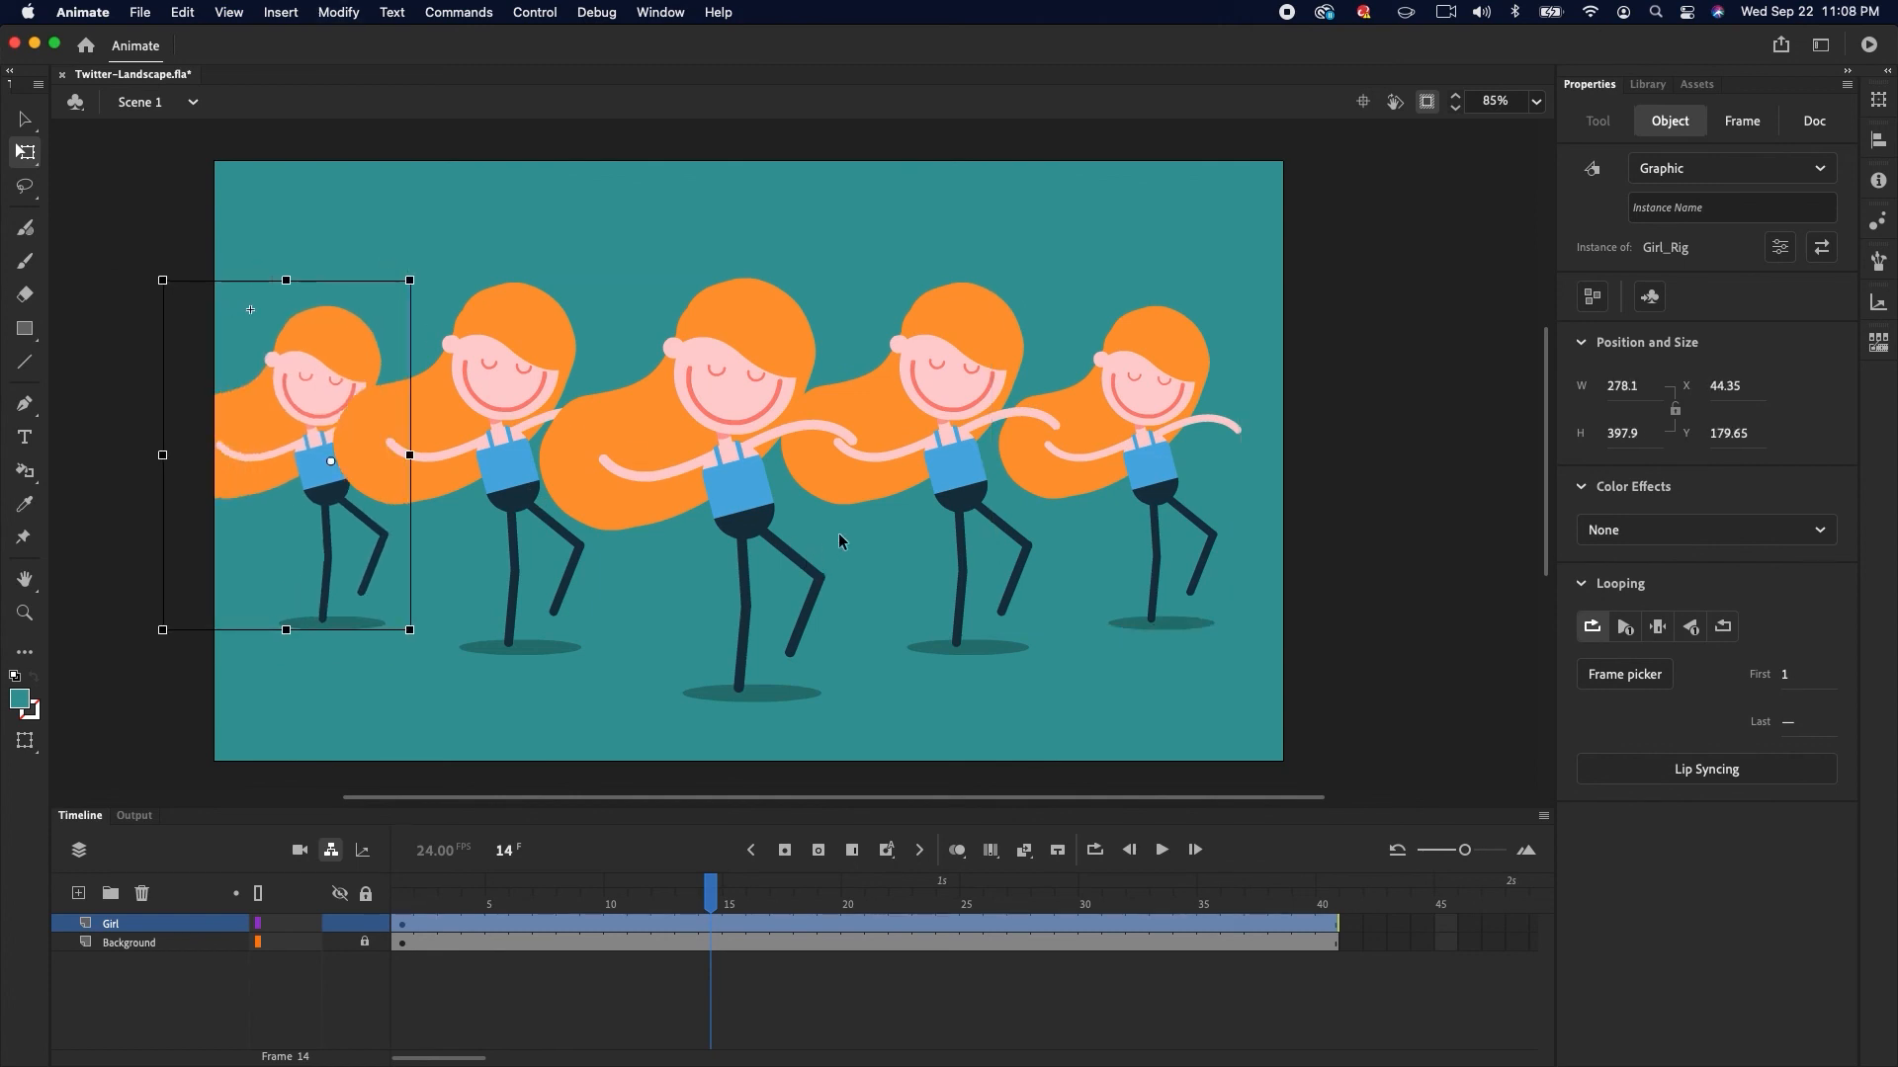
{"action": "left_click", "coordinate": [512, 467]}
{"action": "key", "text": "shift+Right"}
{"action": "left_click_drag", "start_coordinate": [712, 893], "coordinate": [368, 862]}
{"action": "key", "text": "v"}
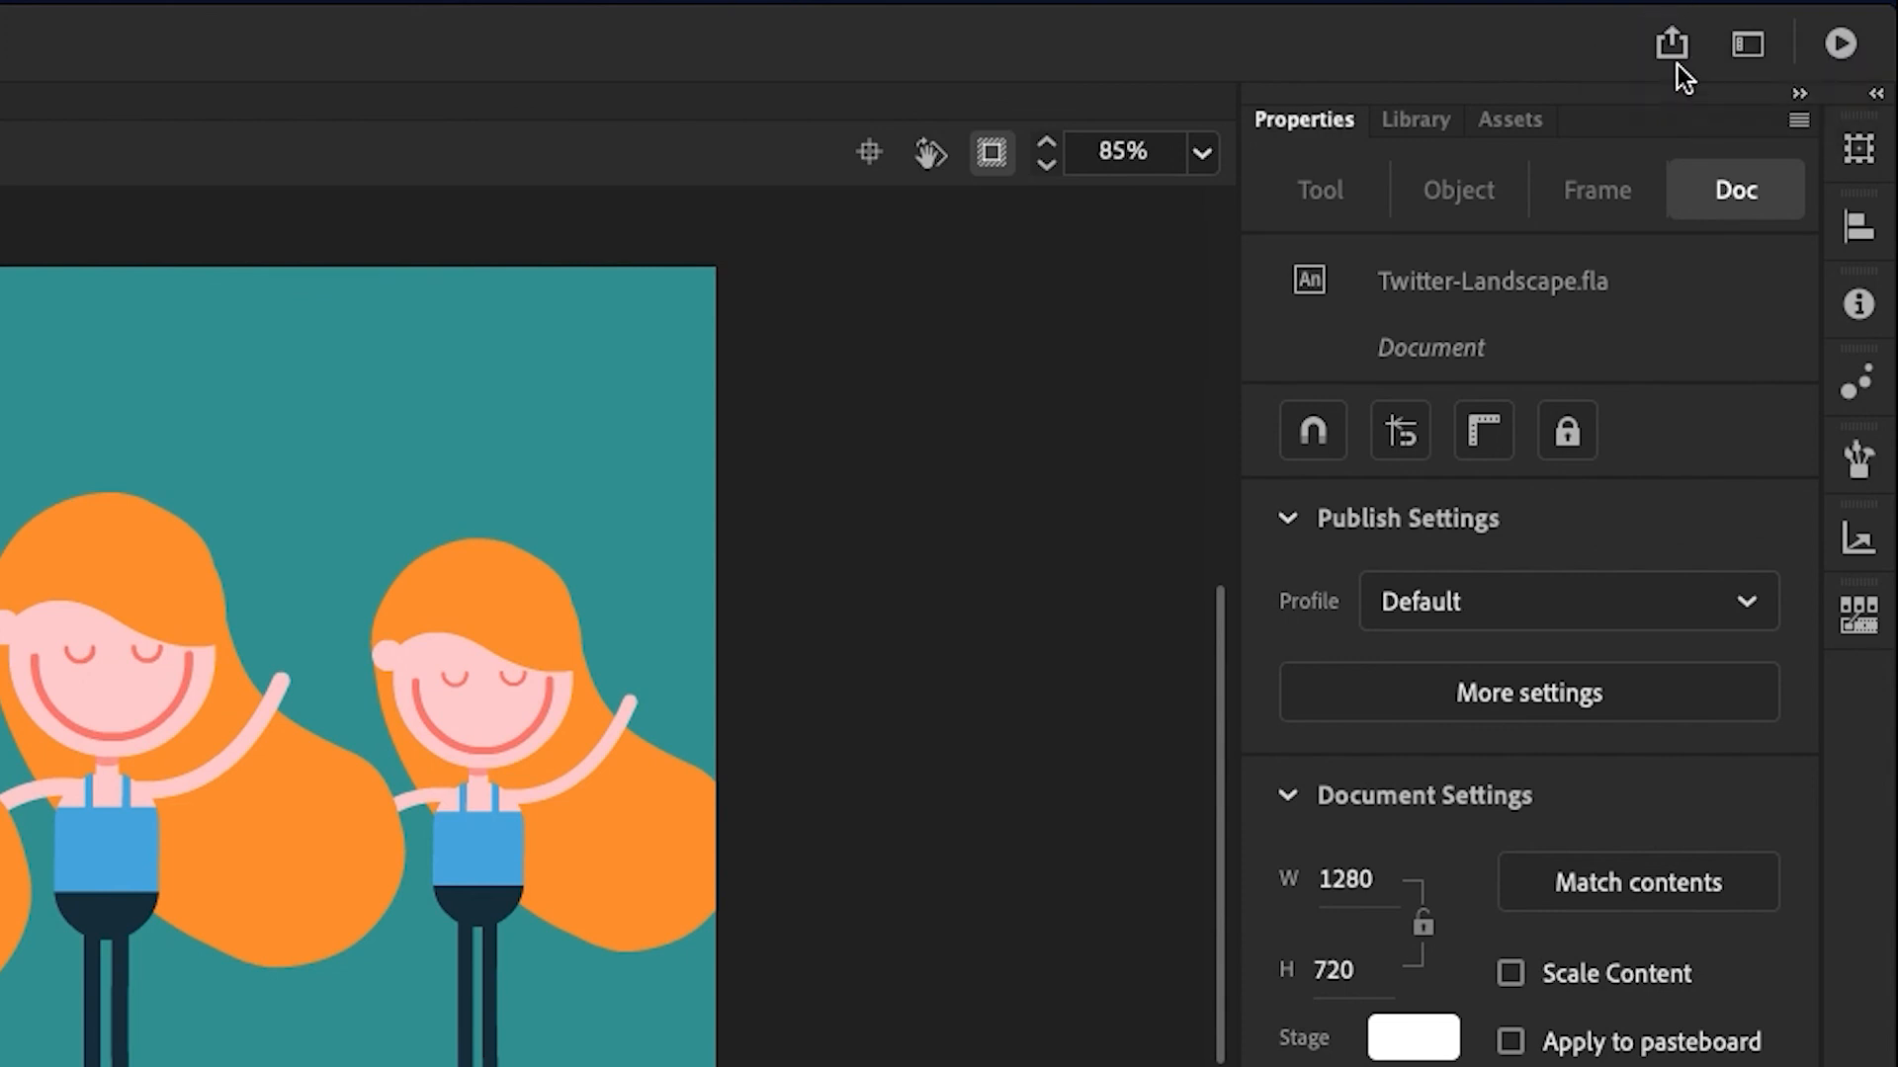
Start a Social share to Twitter, sign in, tick Remember me and authorize Animate
{"action": "left_click", "coordinate": [1674, 44]}
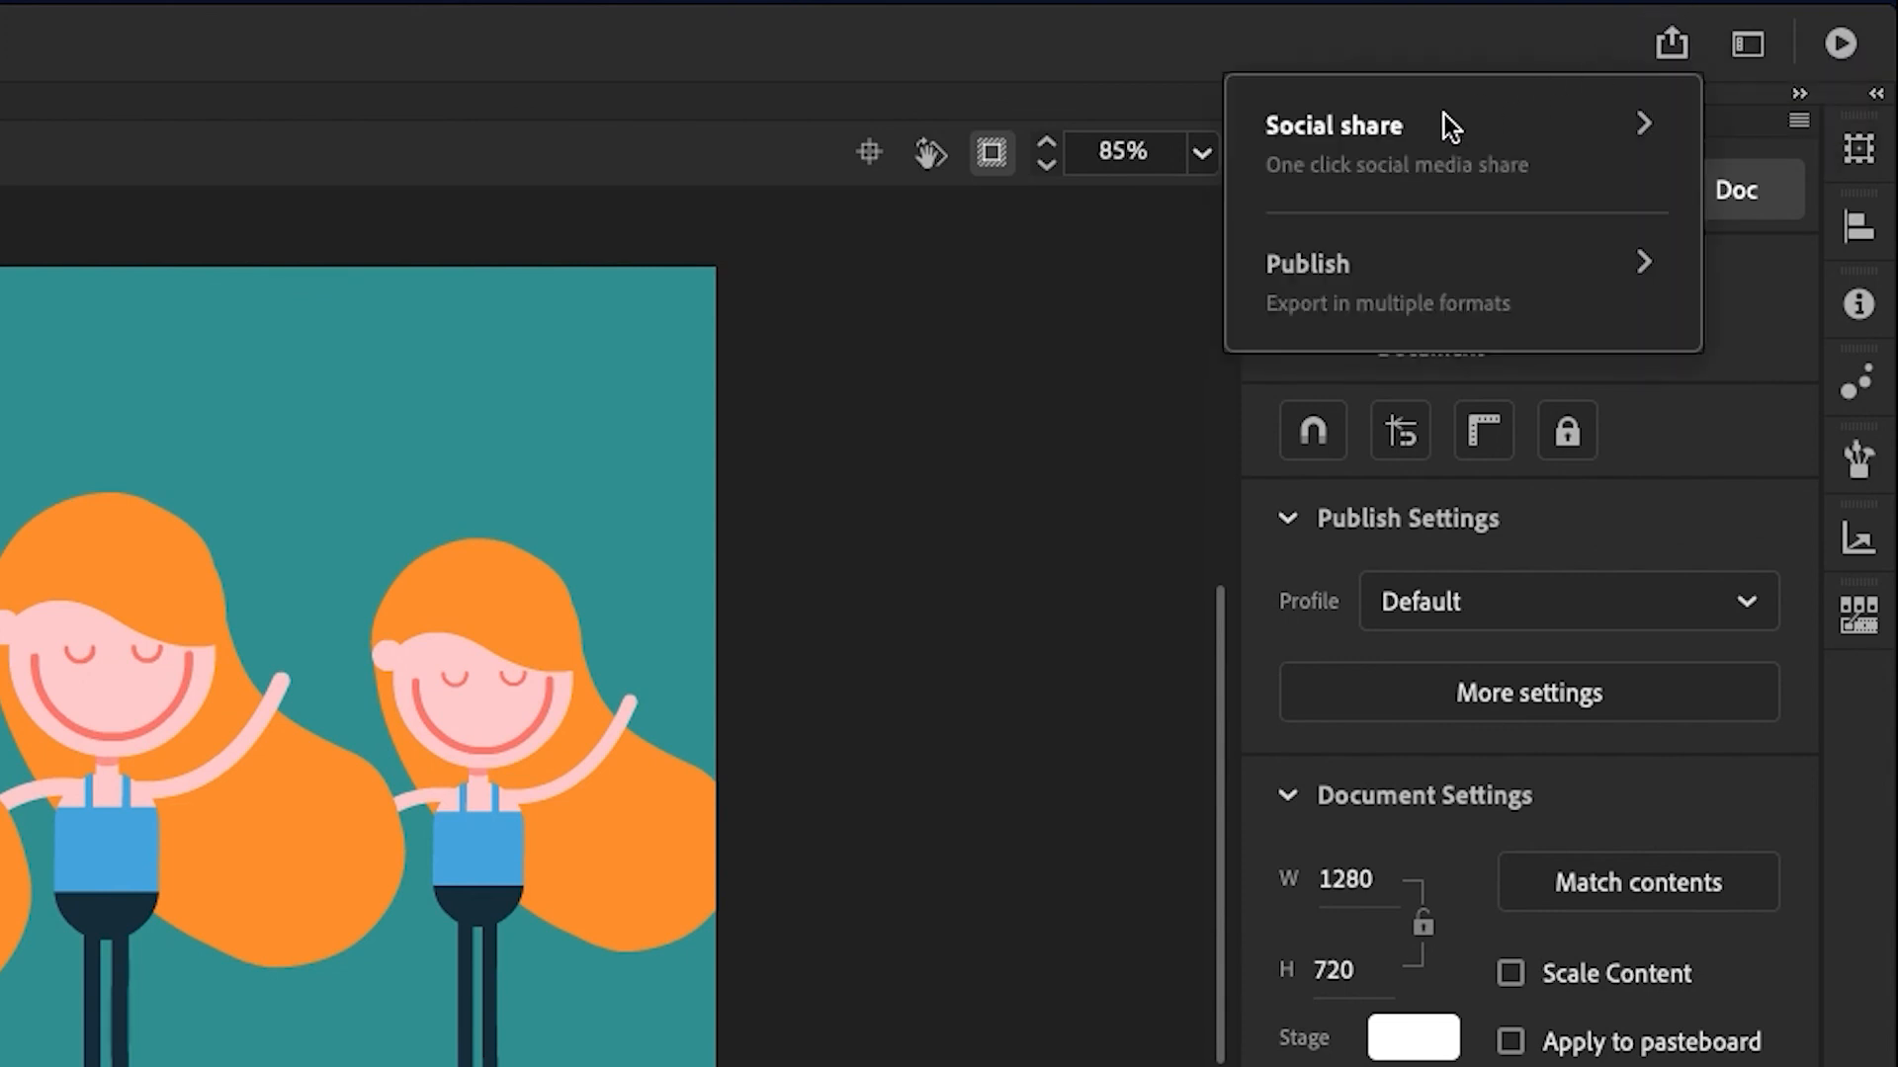
{"action": "left_click", "coordinate": [1464, 156]}
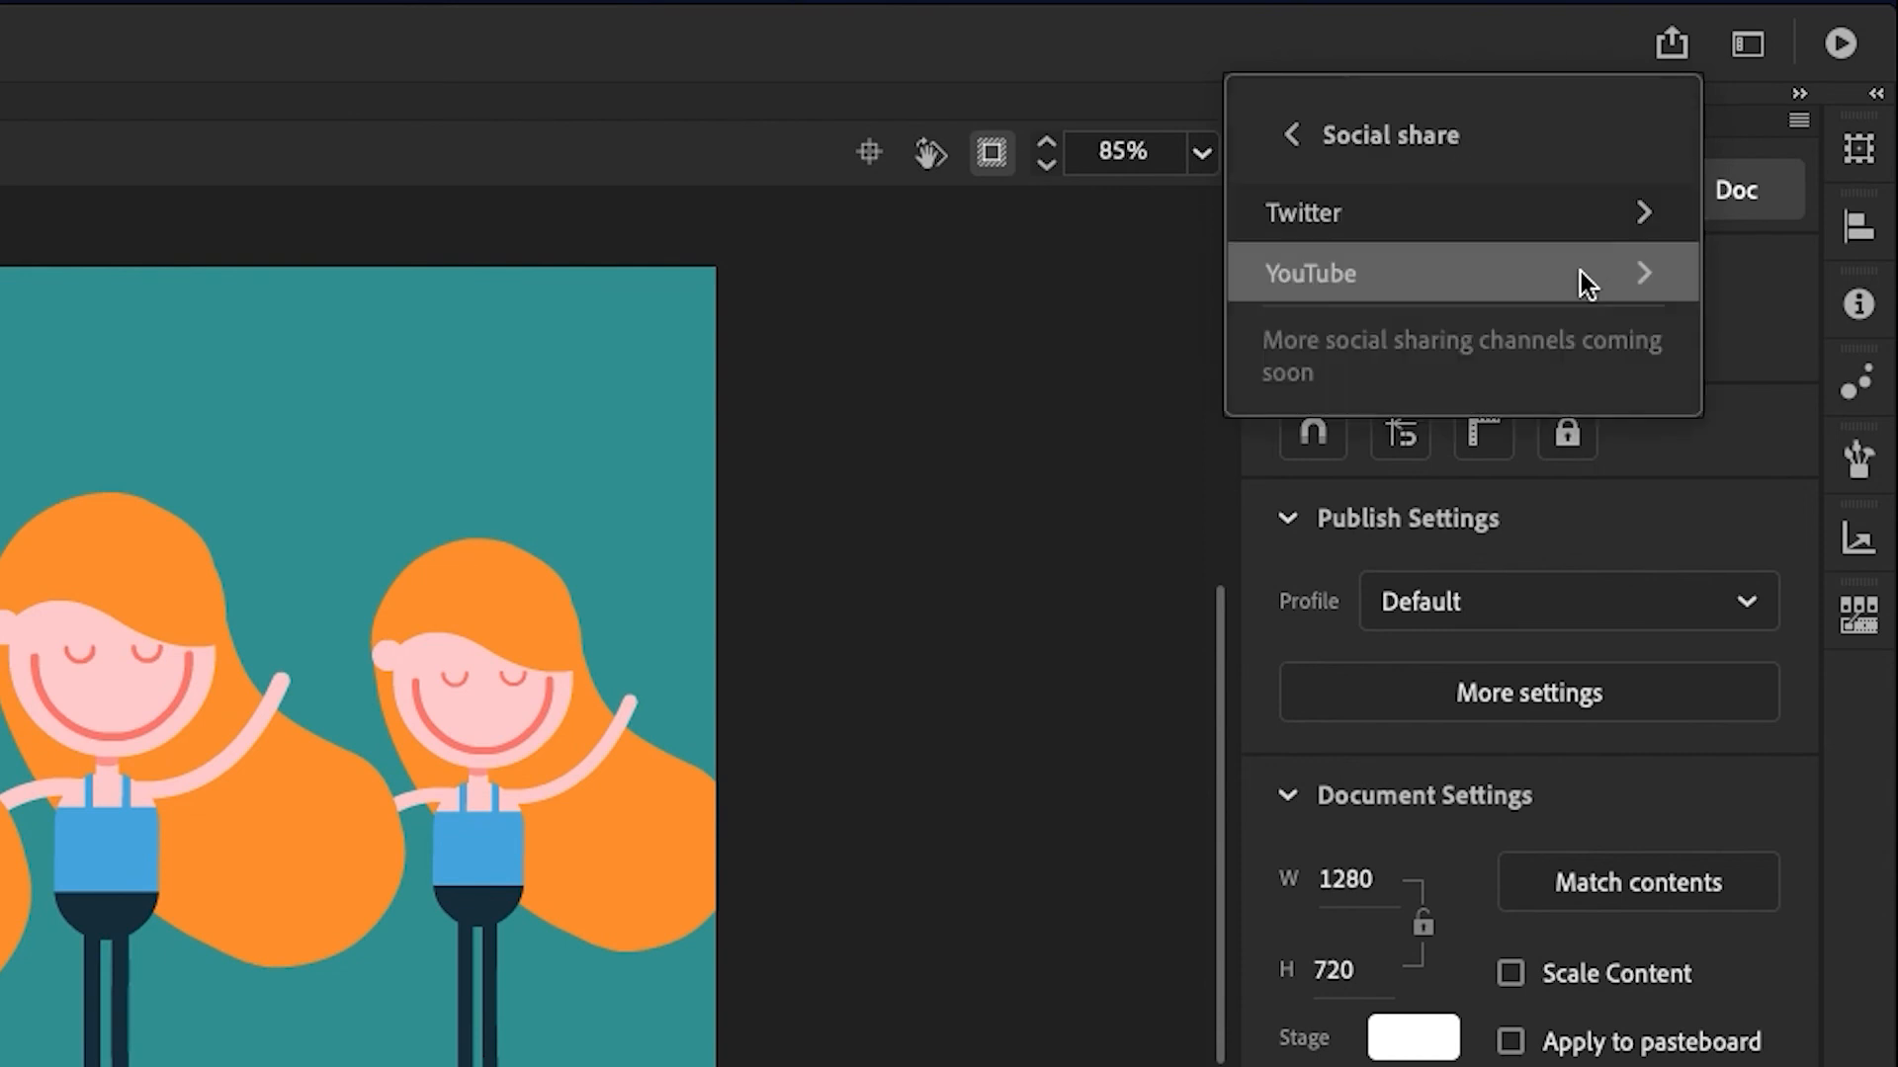
{"action": "left_click", "coordinate": [1562, 207]}
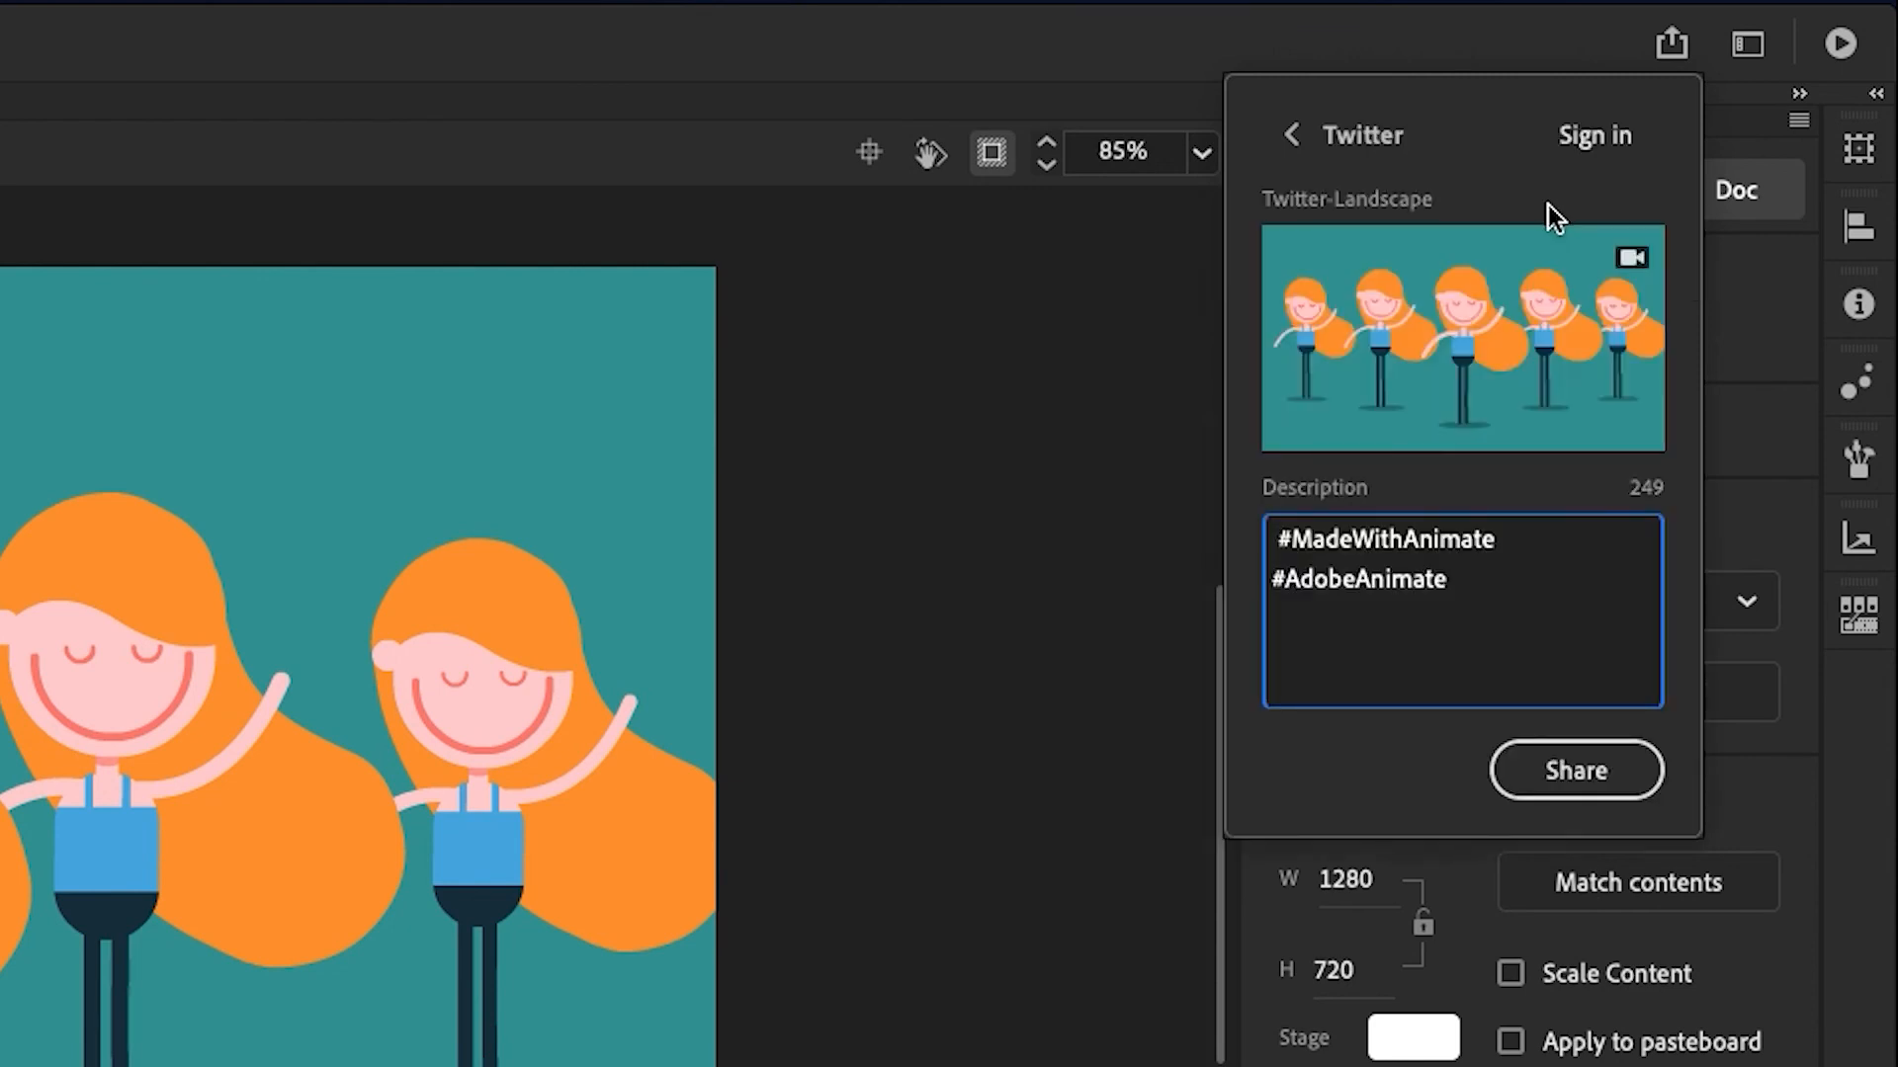
{"action": "left_click", "coordinate": [1599, 132]}
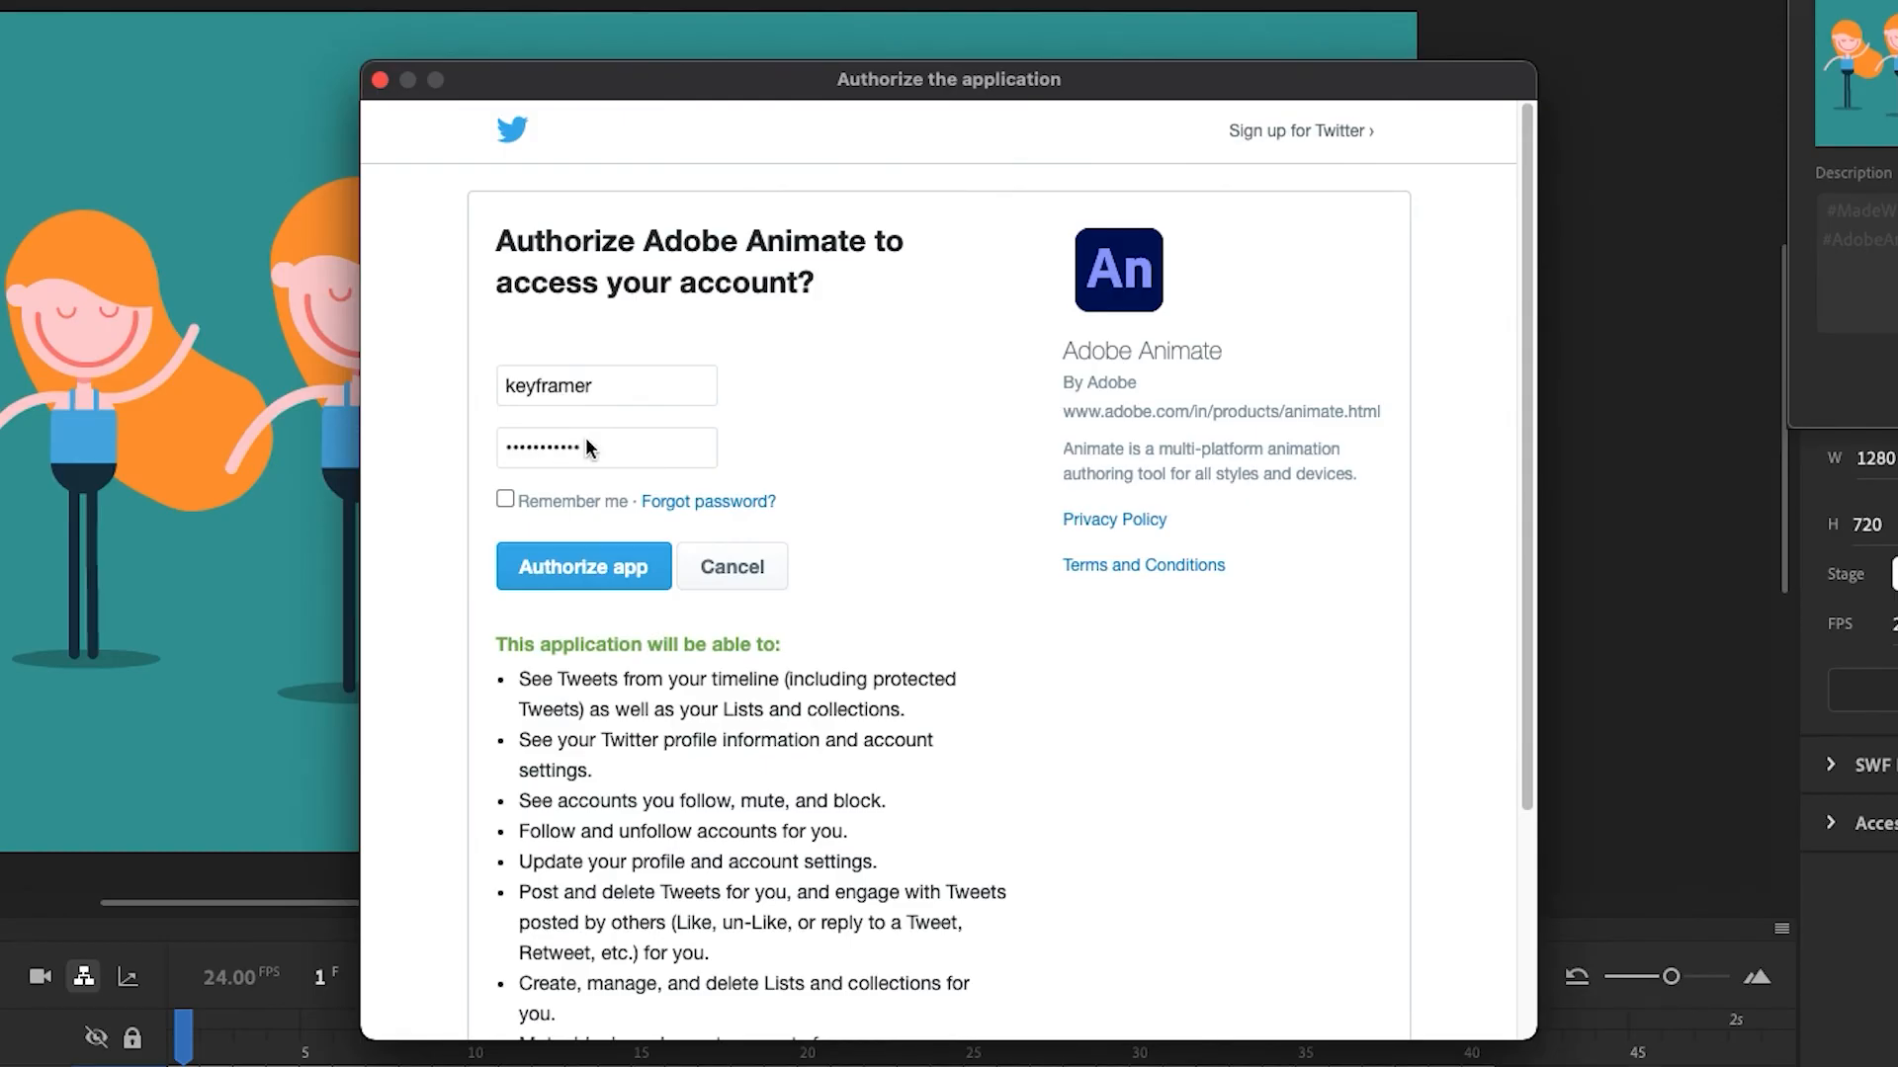
{"action": "left_click", "coordinate": [505, 500]}
{"action": "left_click", "coordinate": [578, 566]}
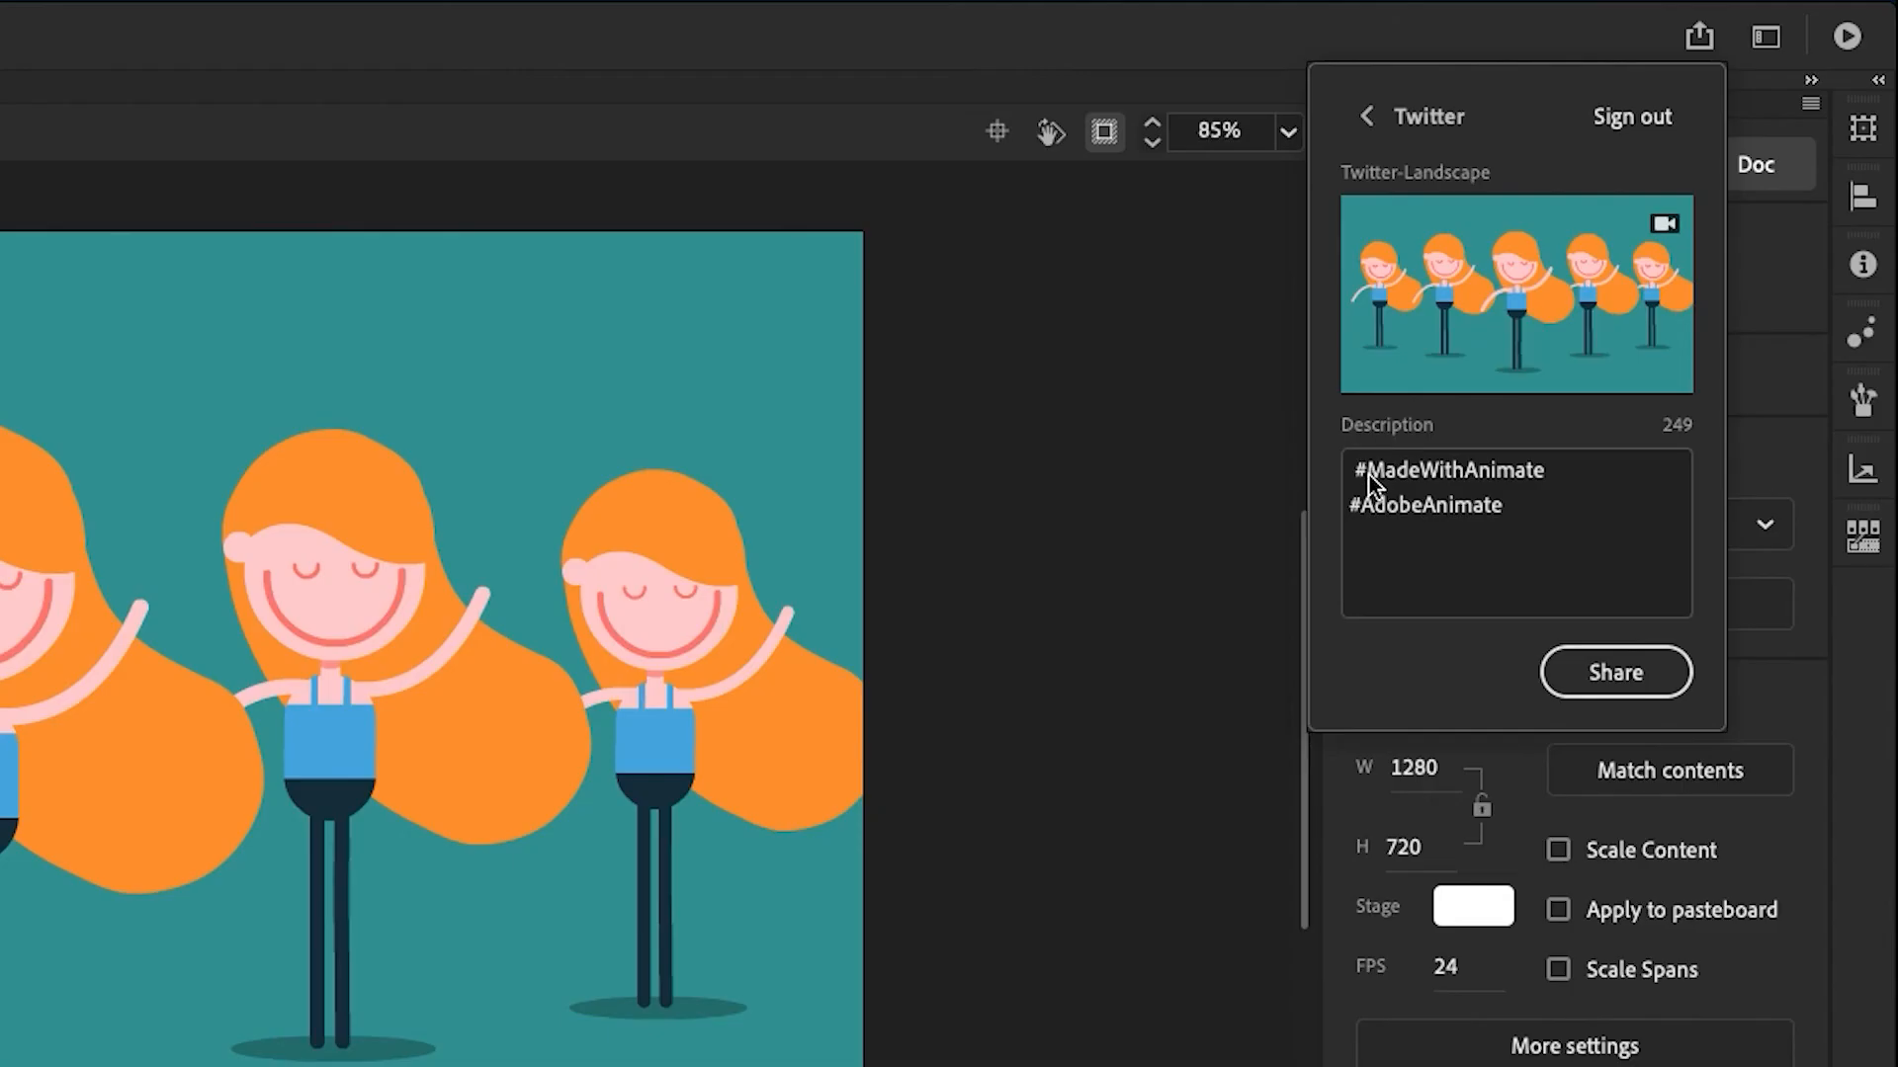
{"action": "left_click", "coordinate": [1350, 472]}
{"action": "key", "text": "Return"}
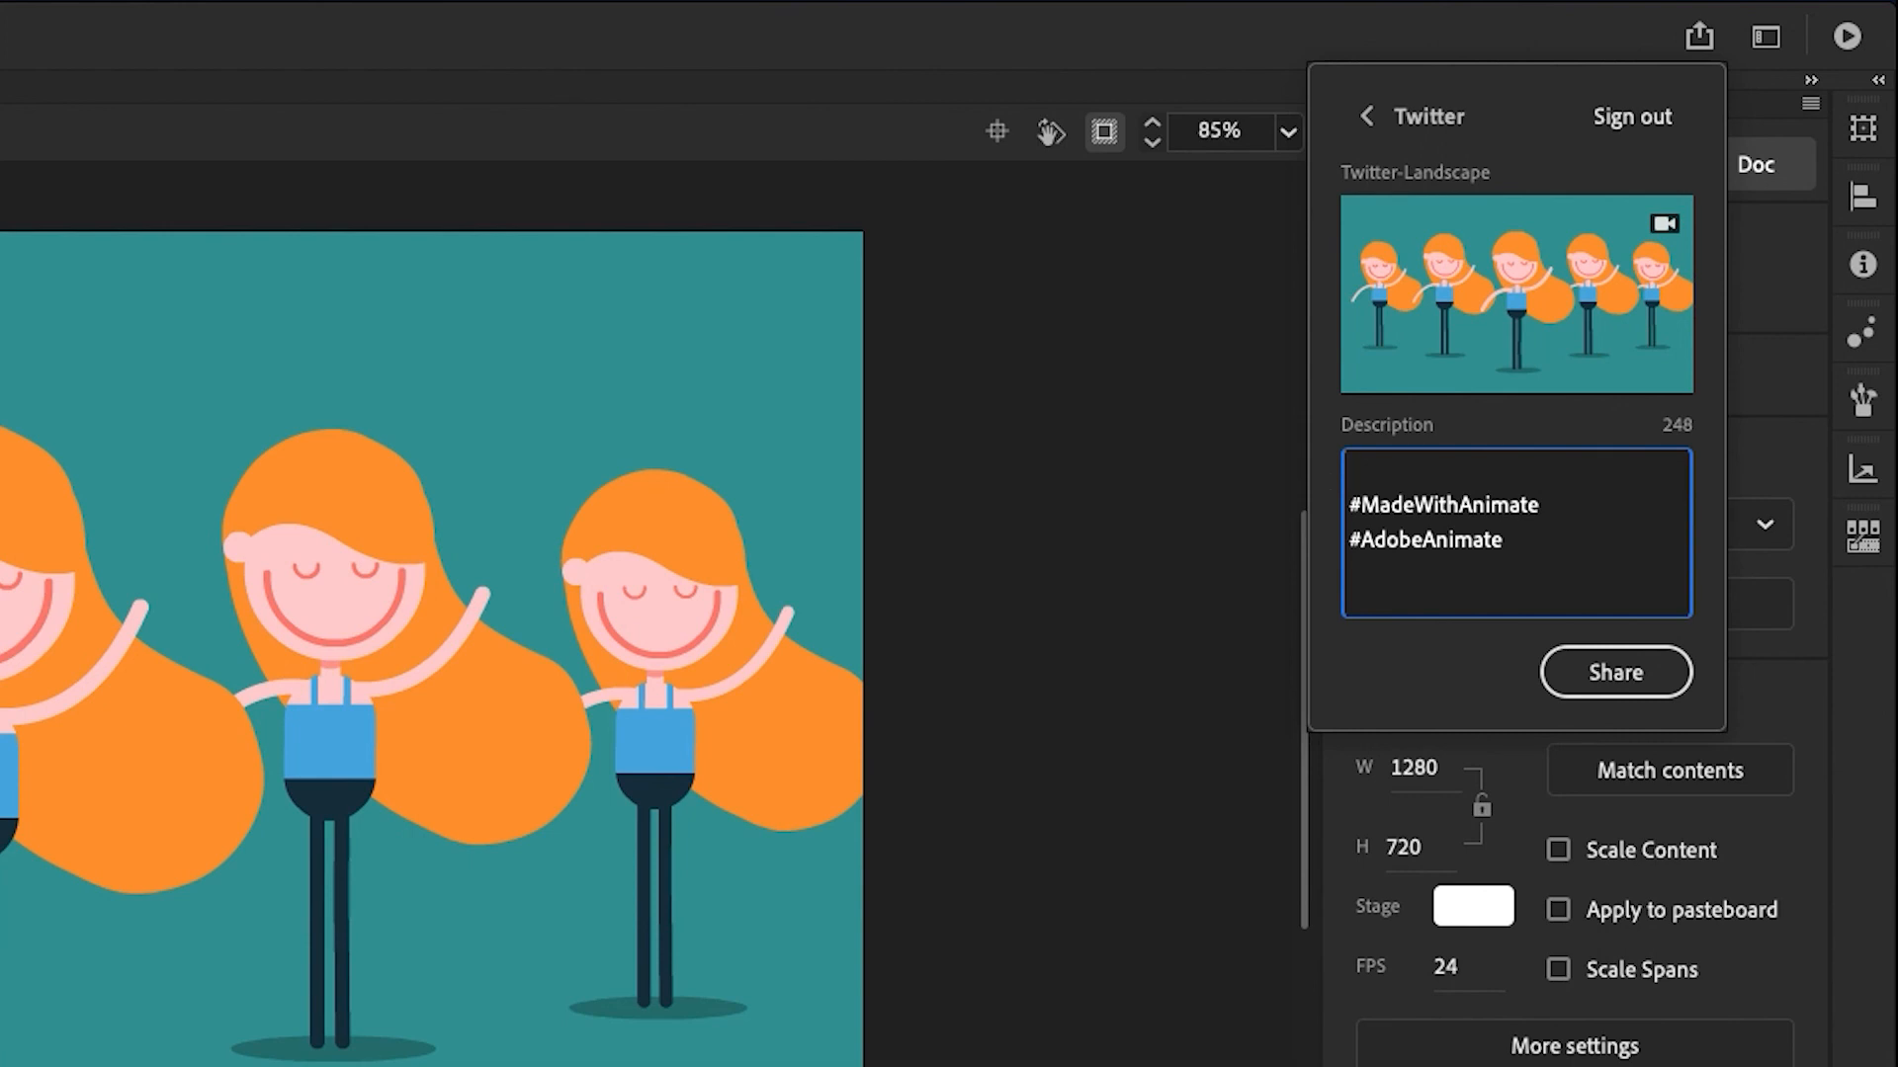
{"action": "type", "text": "Look what I made at @AdobeMAX"}
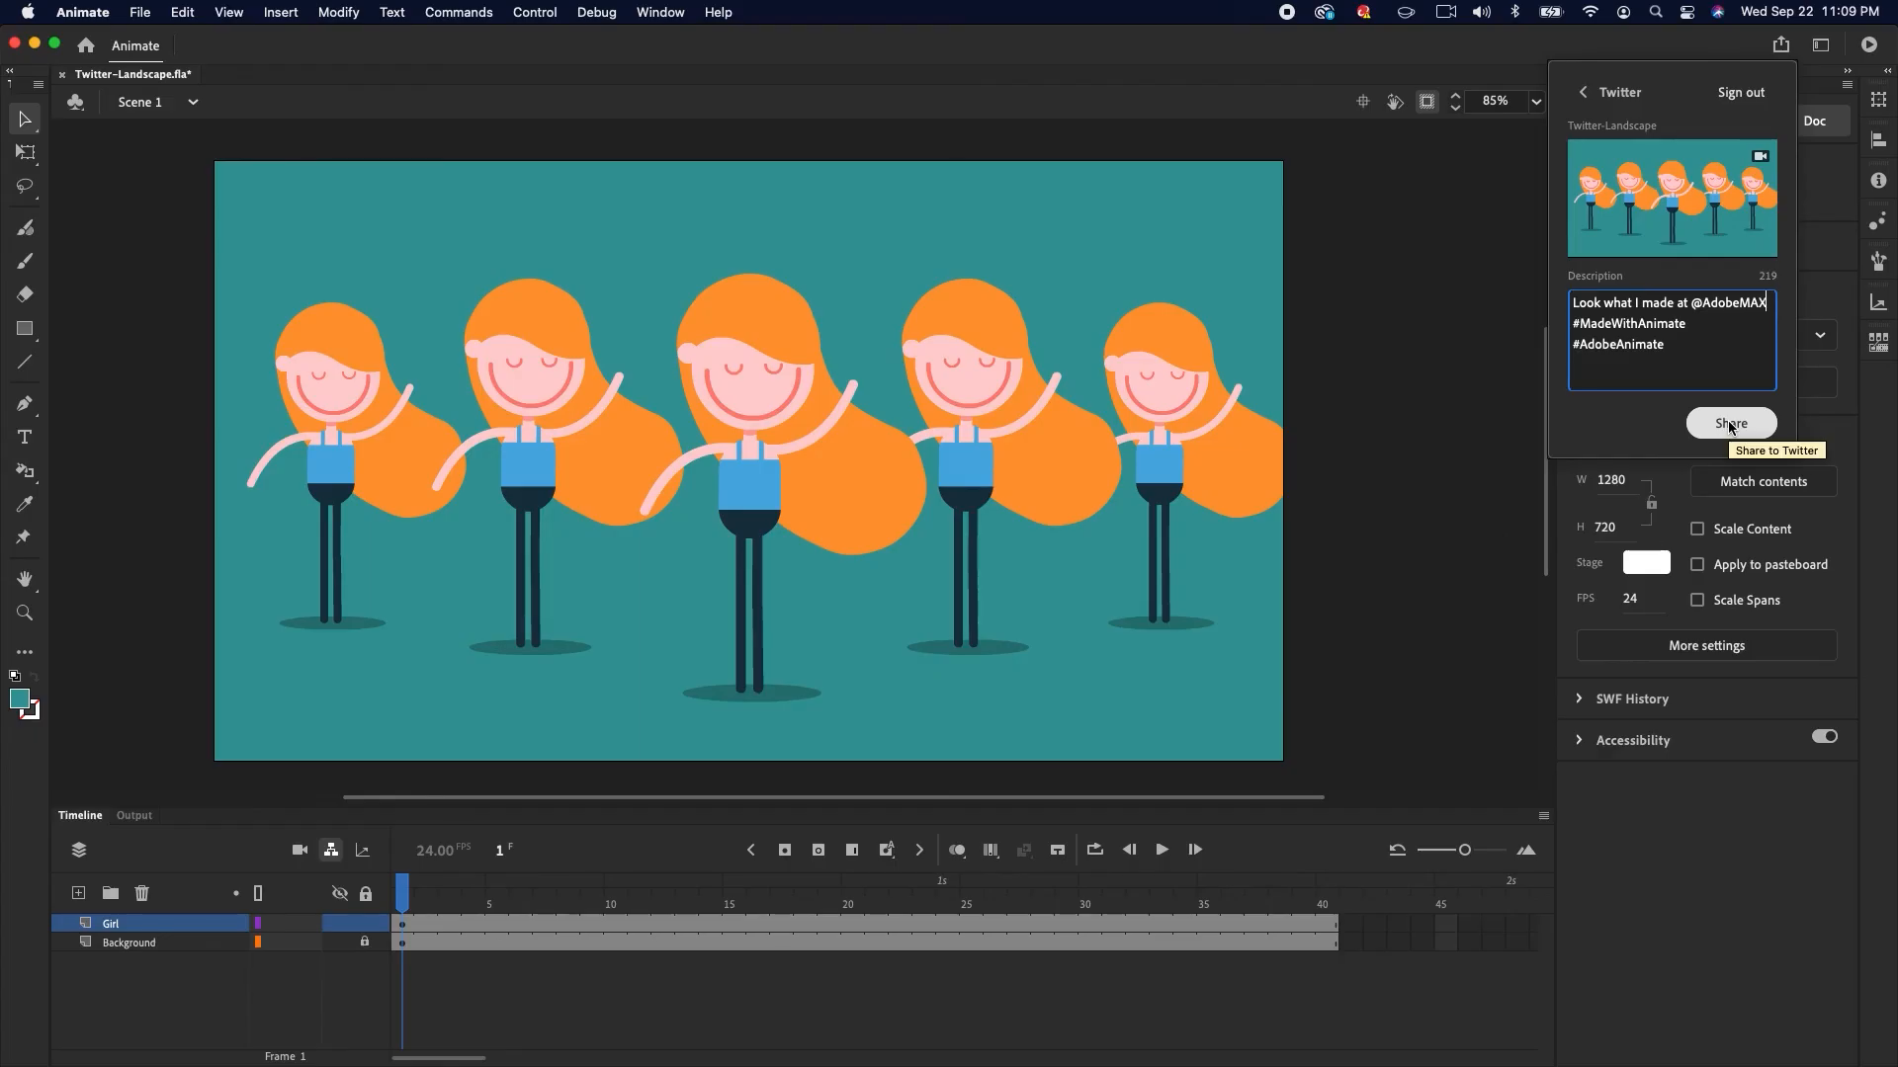
{"action": "left_click", "coordinate": [1615, 672]}
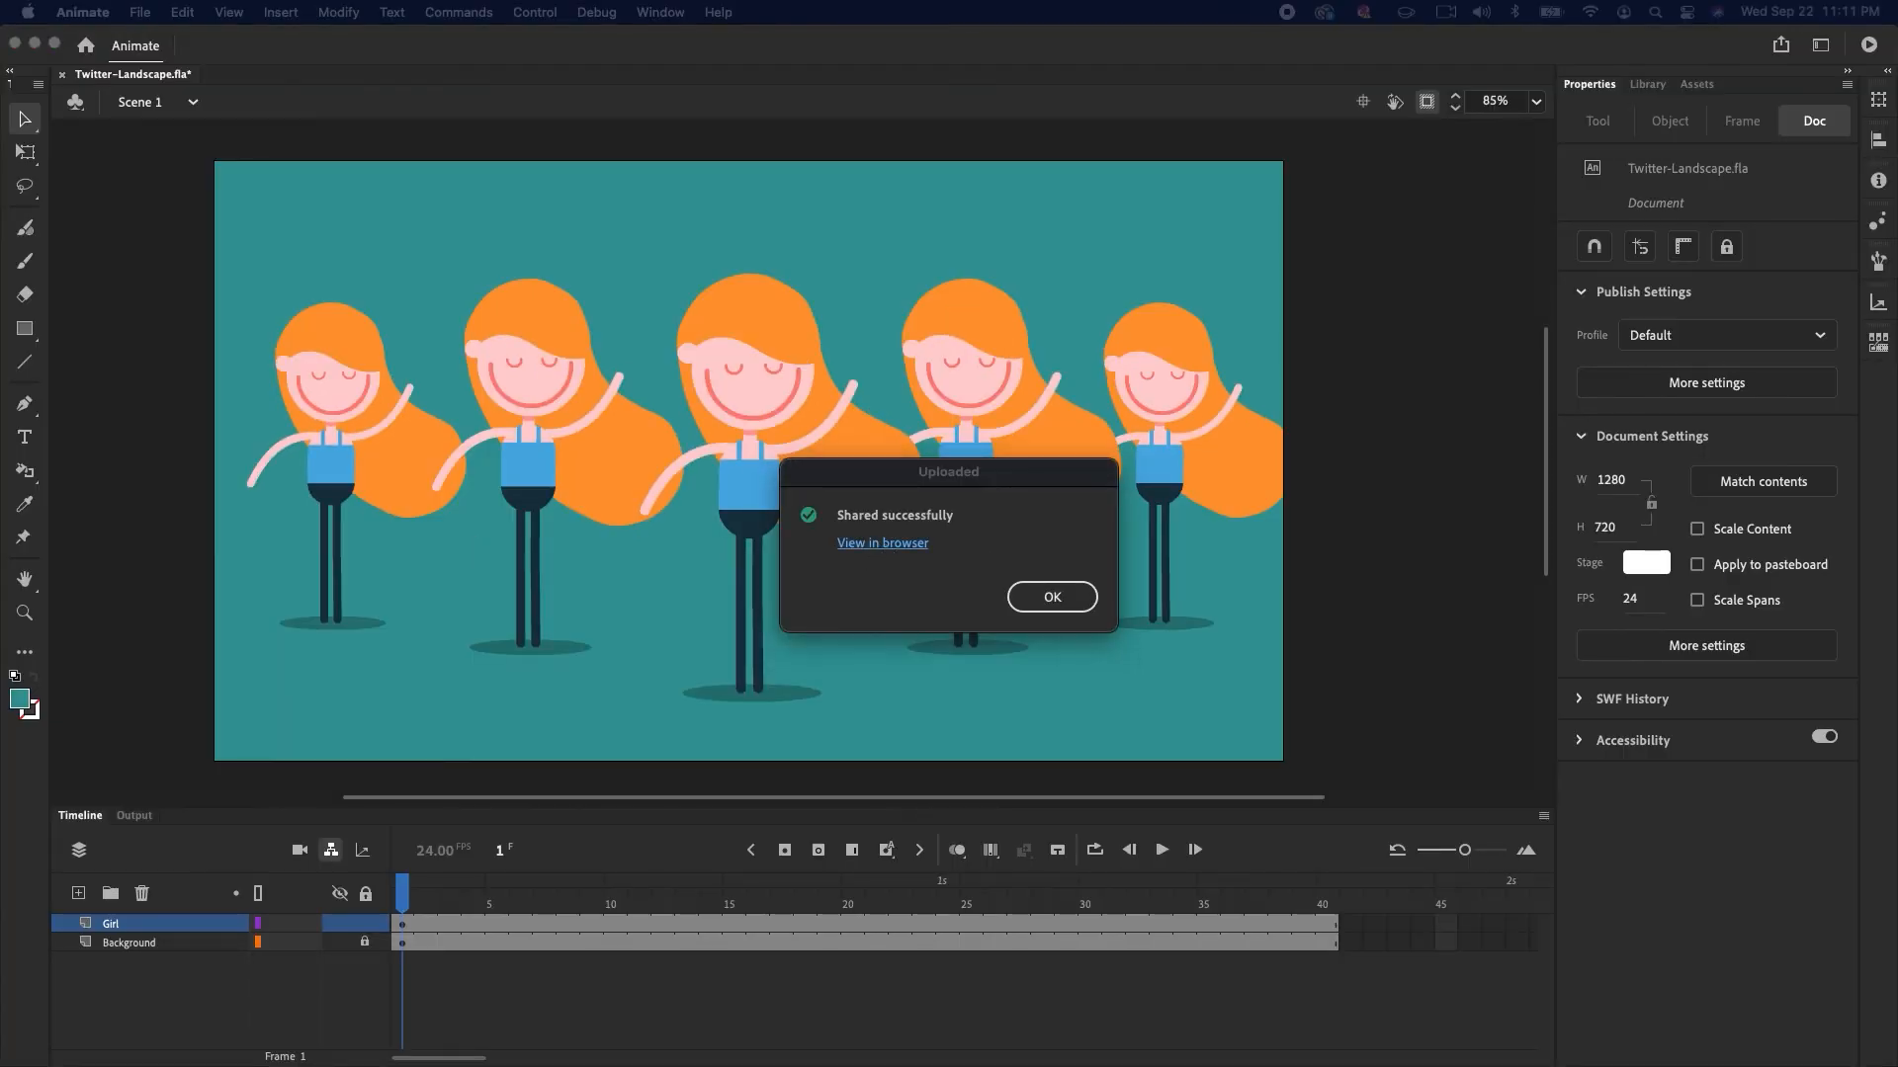
Open the shared post in the browser and scroll through the profile timeline
{"action": "left_click", "coordinate": [883, 543]}
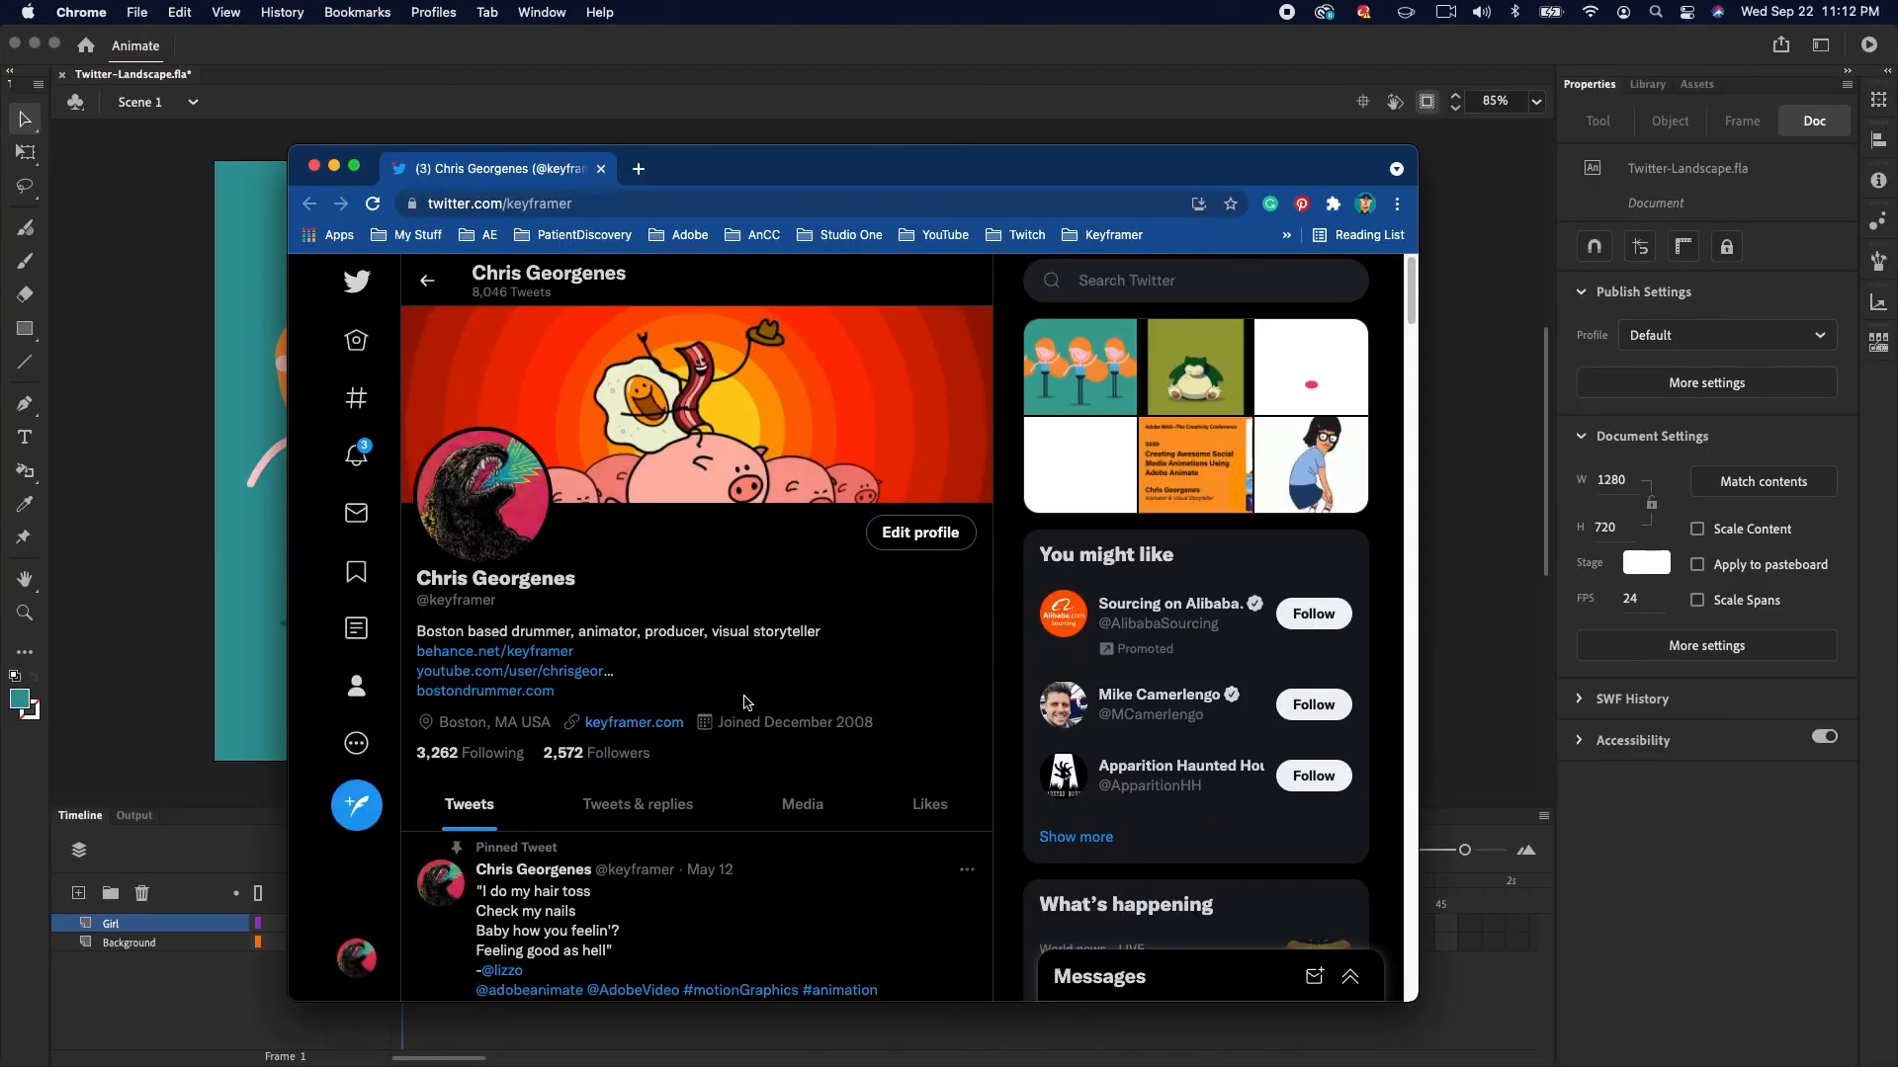
{"action": "scroll", "coordinate": [744, 703], "scroll_direction": "down", "scroll_amount": 3}
{"action": "scroll", "coordinate": [744, 703], "scroll_direction": "down", "scroll_amount": 10}
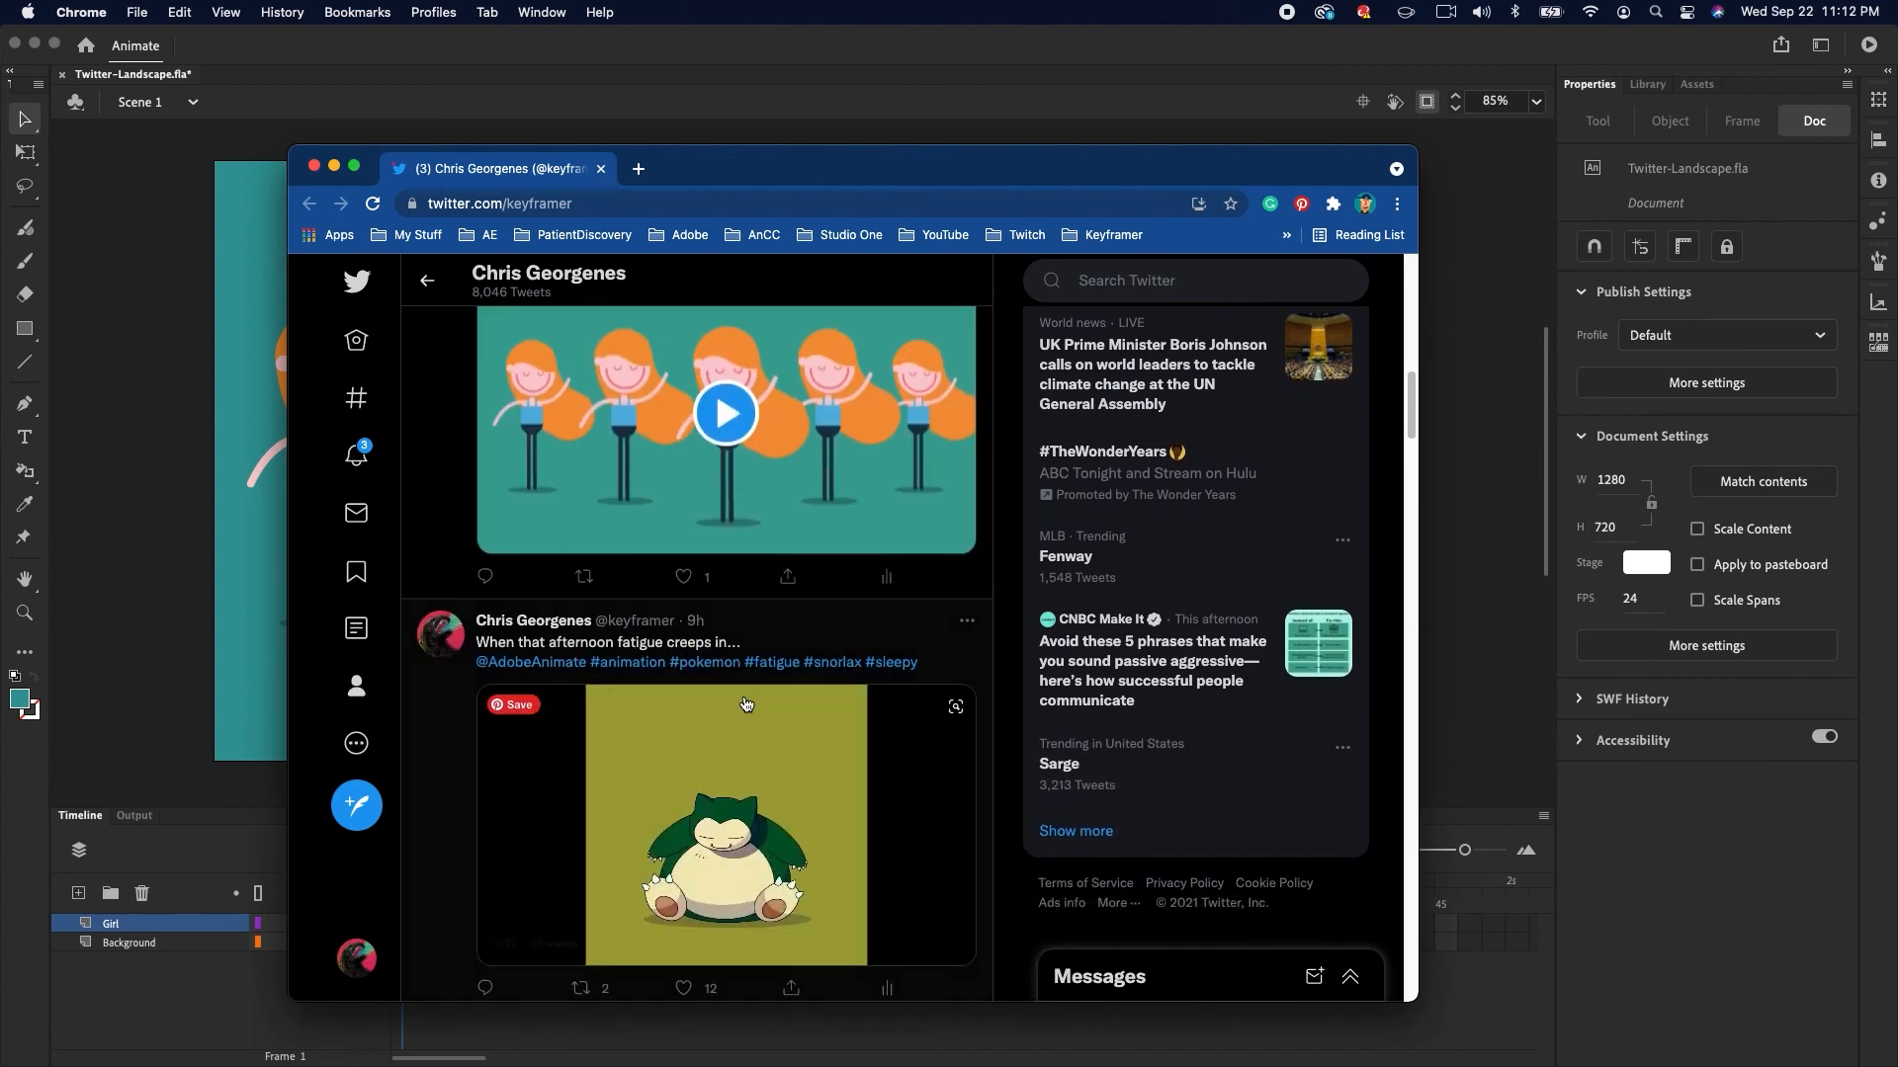